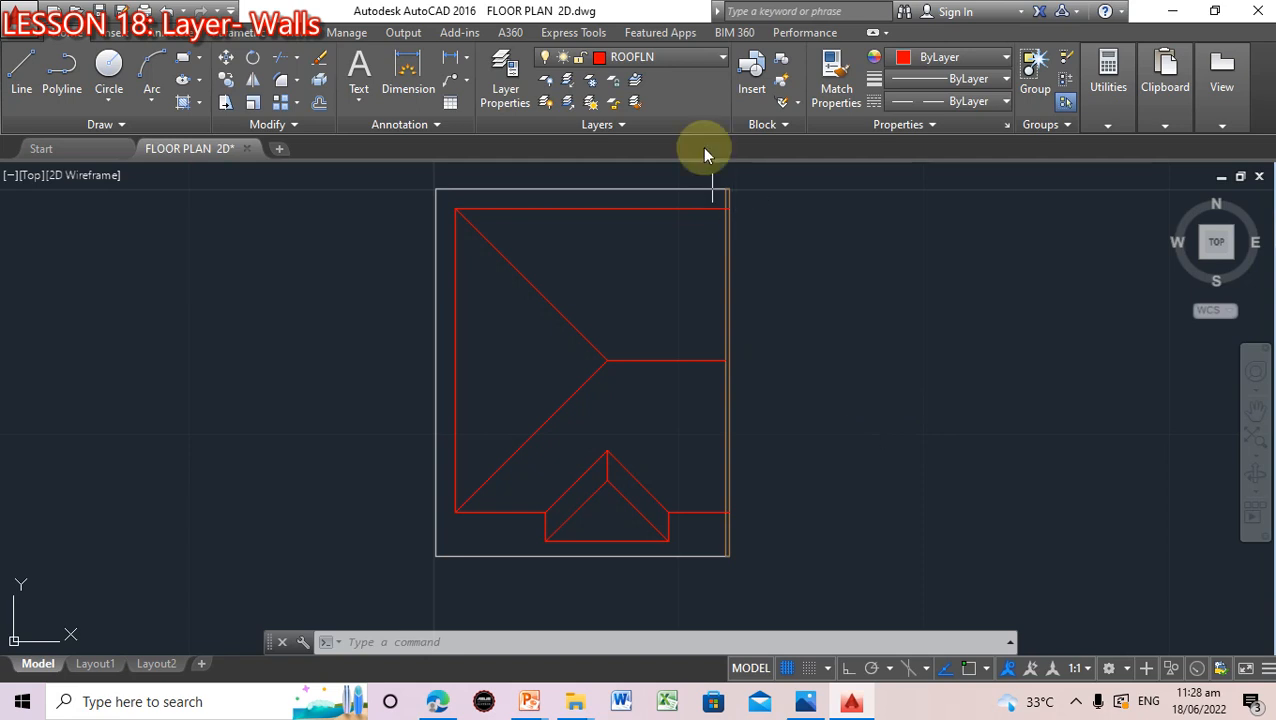
# Turn on the GUIDELN layer in the floor plan drawing
pyautogui.click(722, 58)
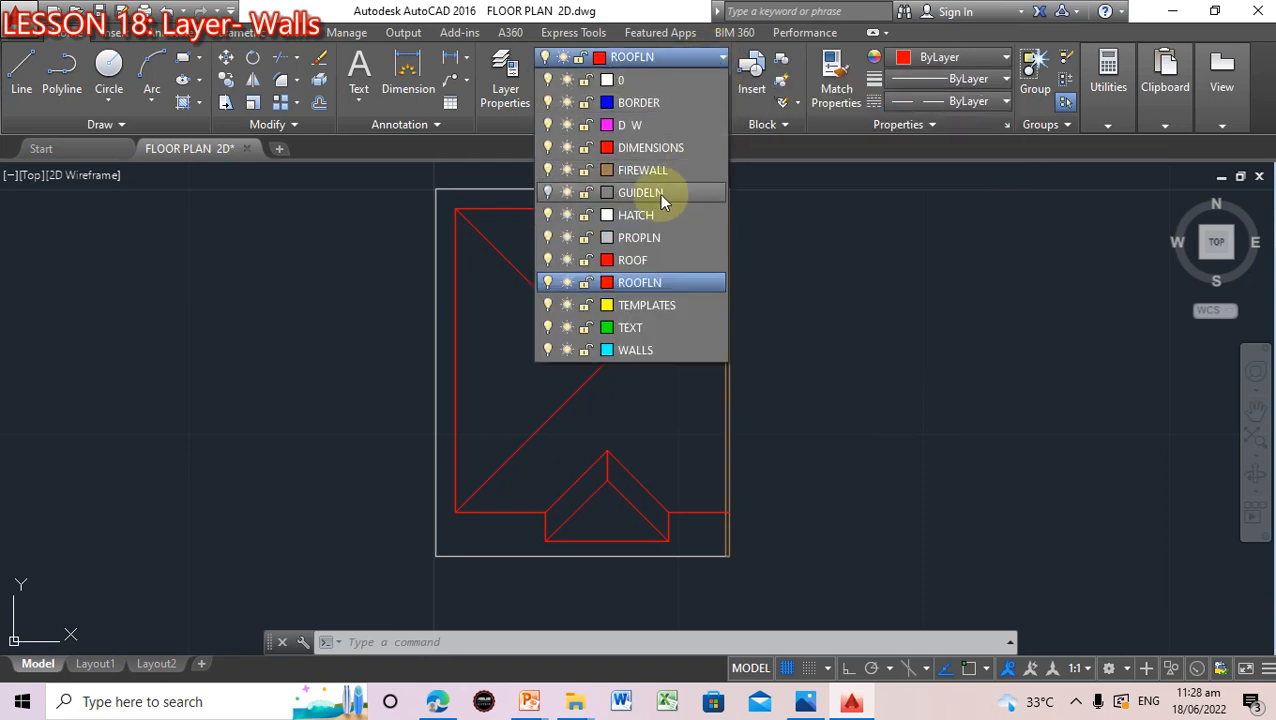
pyautogui.click(548, 192)
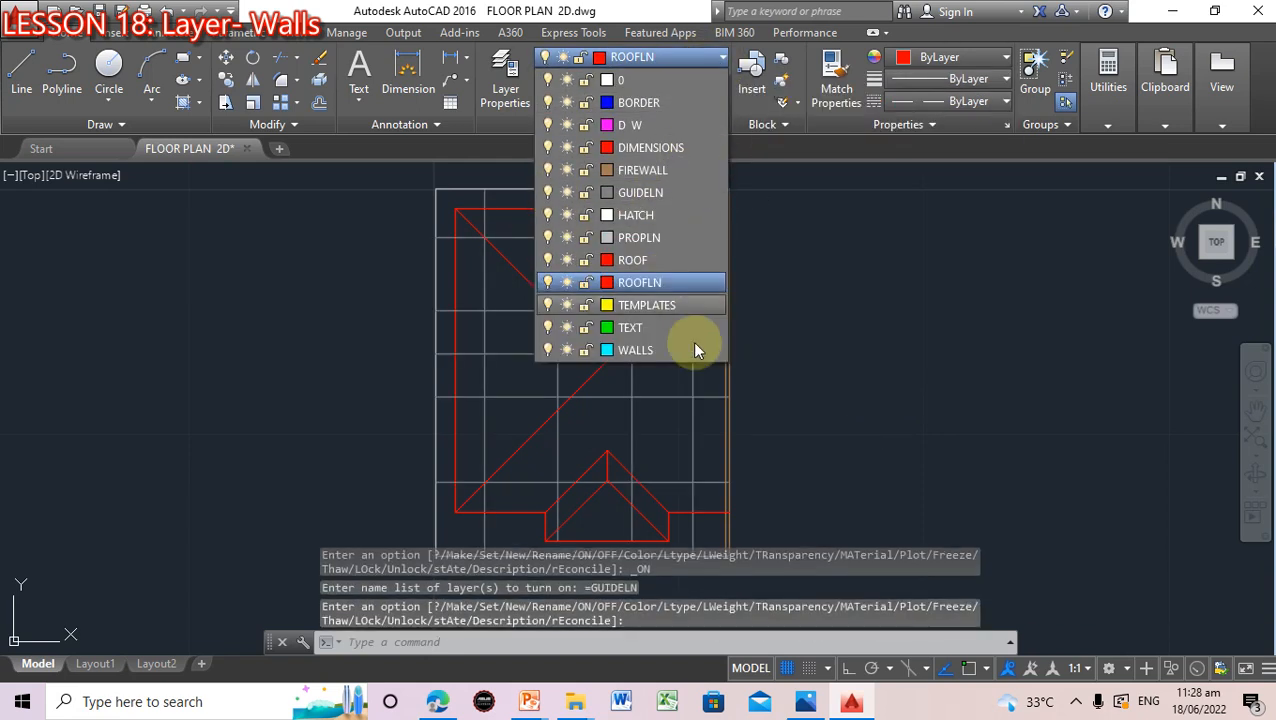
pyautogui.click(870, 363)
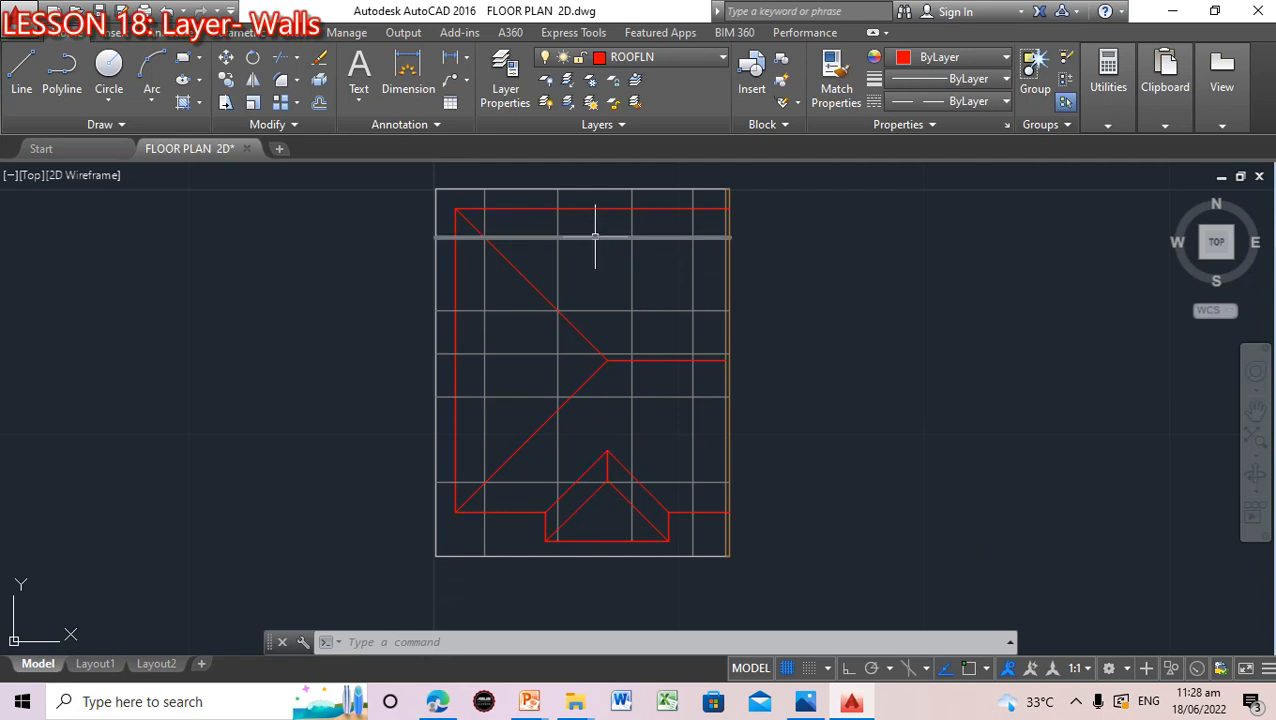
# Examine the floor plan on slide 4 of the Lesson 18- Walls presentation in PowerPoint, and return to the AutoCAD drawing
pyautogui.click(649, 235)
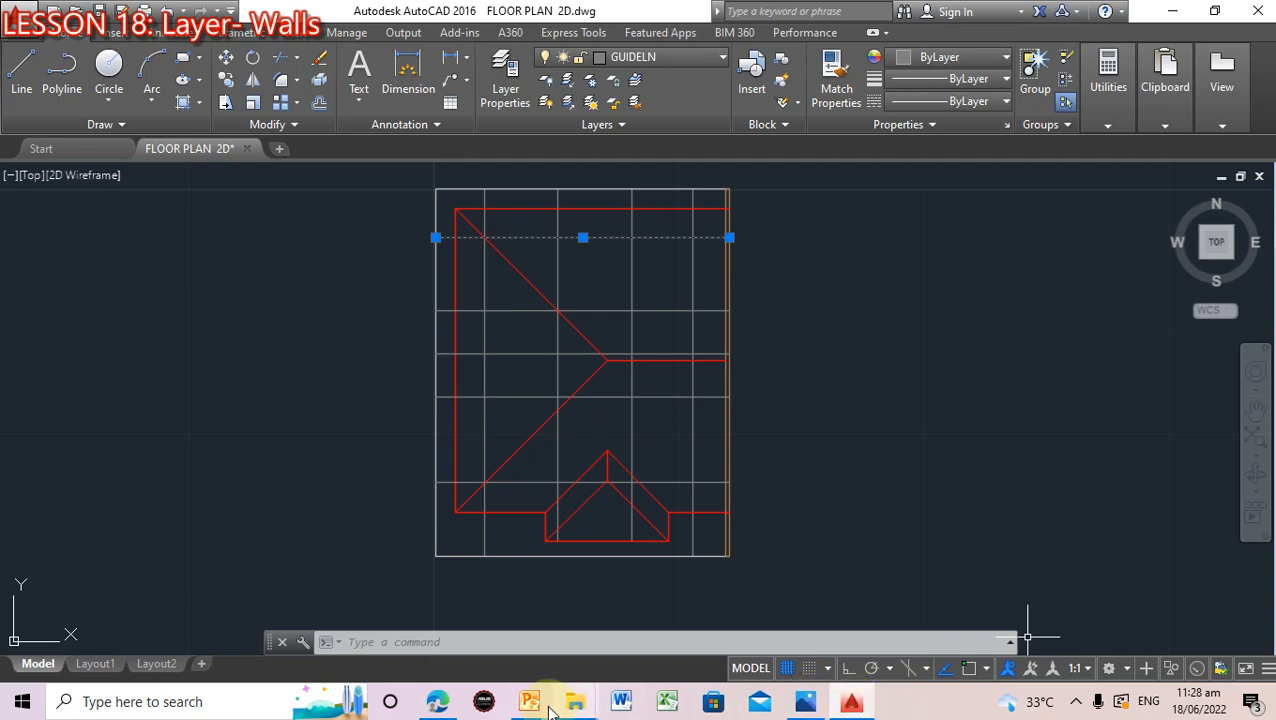
pyautogui.moveTo(536, 678)
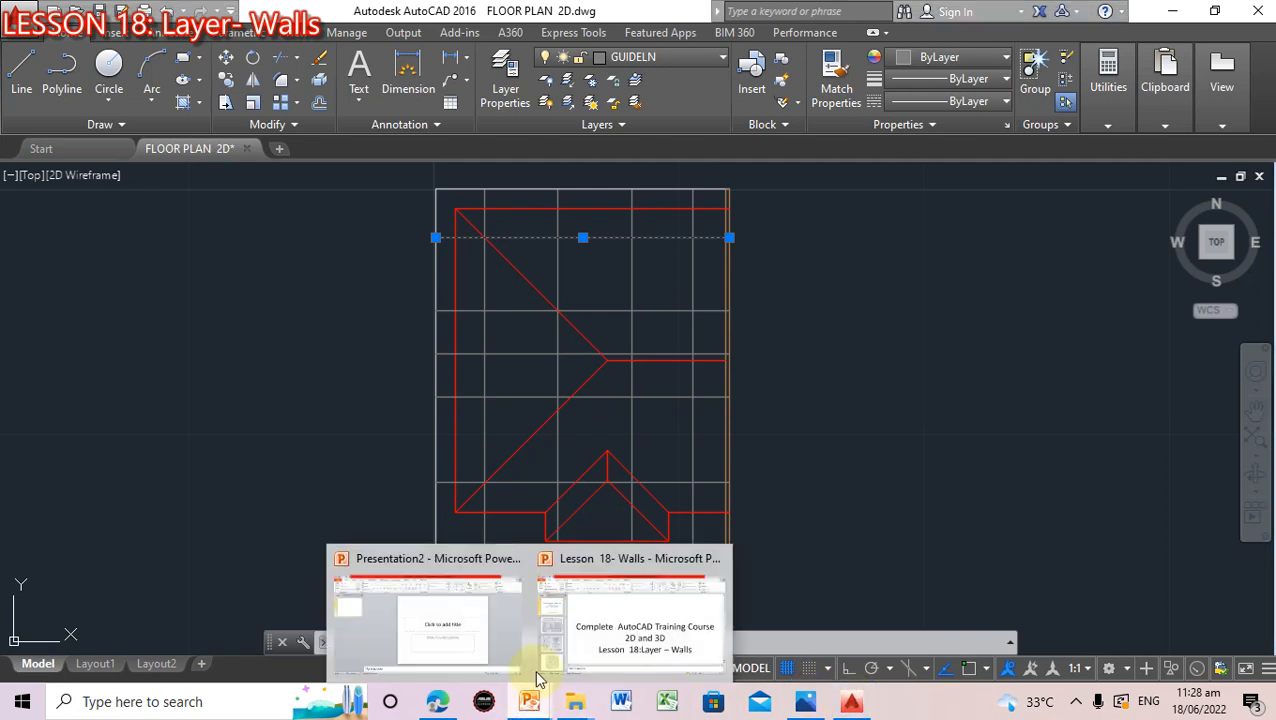
pyautogui.click(635, 630)
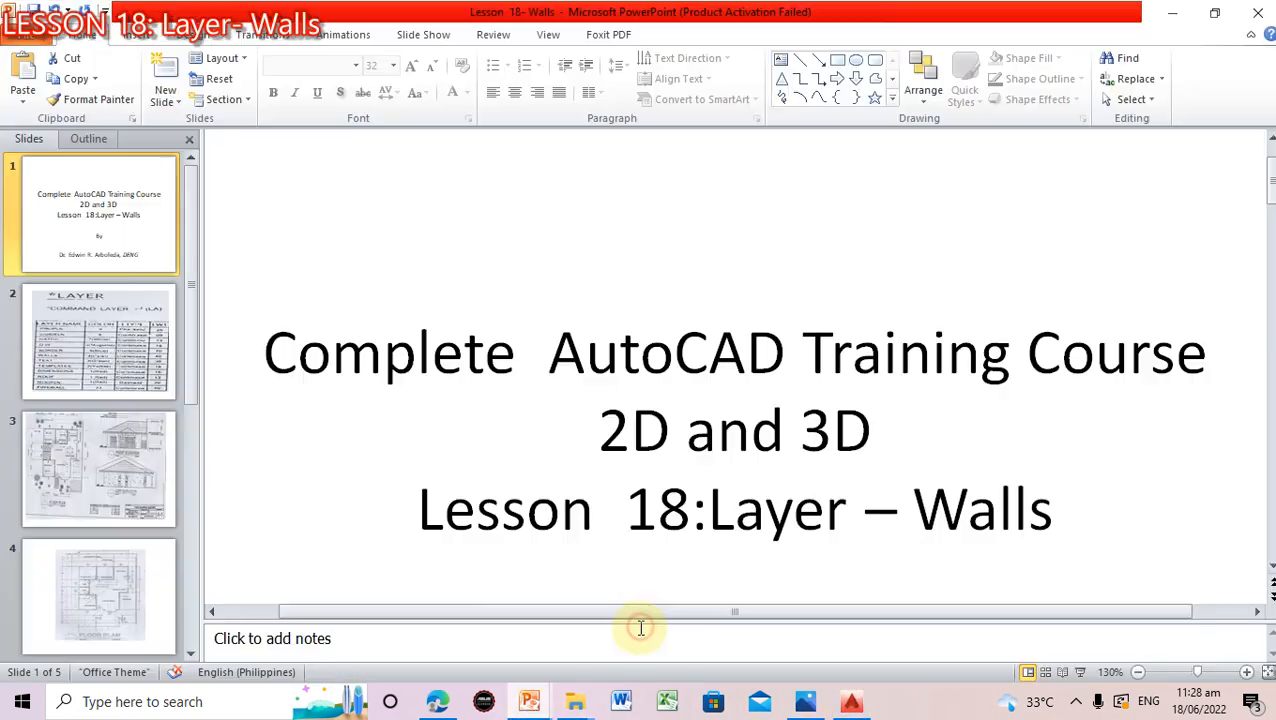
pyautogui.click(111, 598)
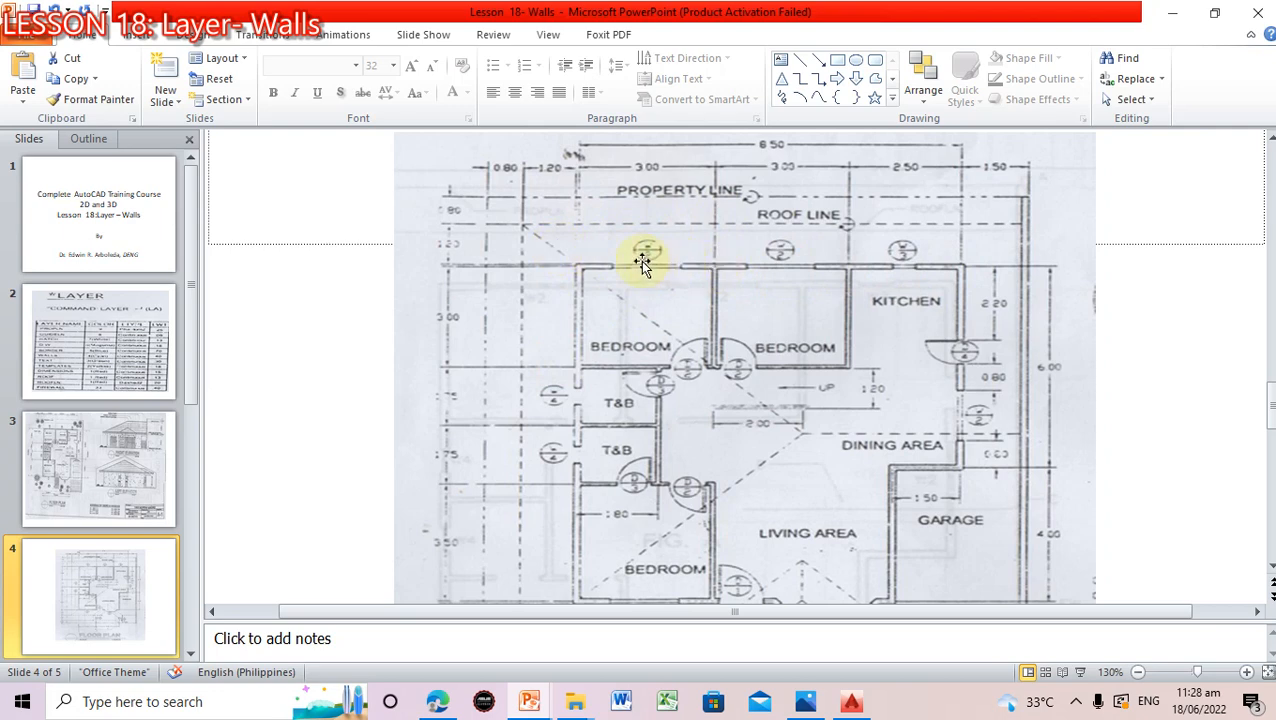
pyautogui.click(855, 703)
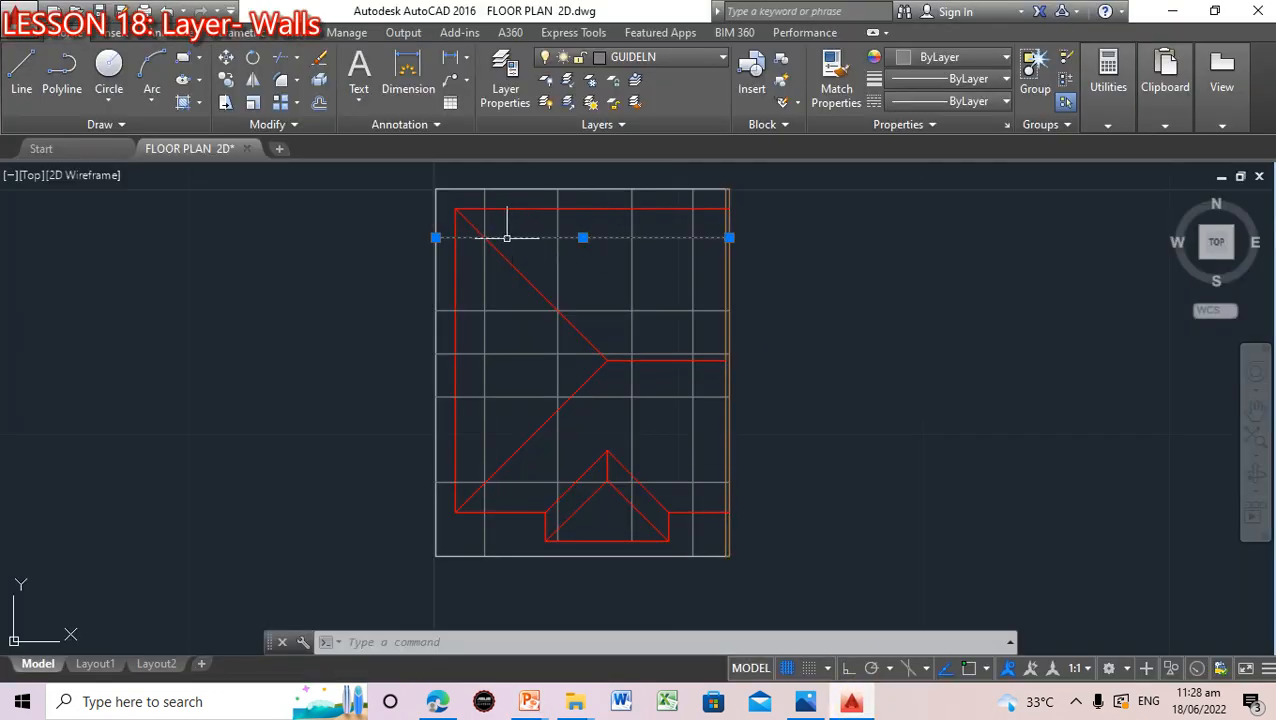
# Offset the uppermost horizontal guideline by 0.075 to both sides, above and below it
pyautogui.click(789, 321)
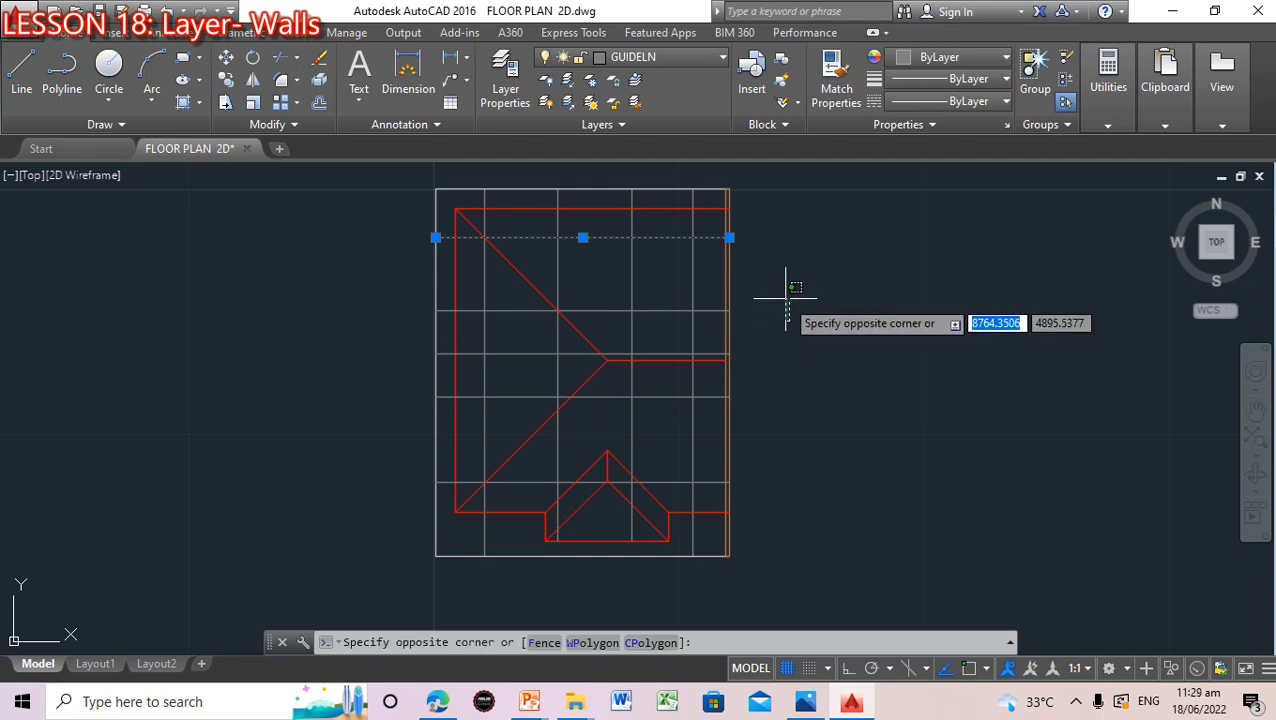
pyautogui.scroll(4, 1003, 515)
pyautogui.scroll(-2, 940, 527)
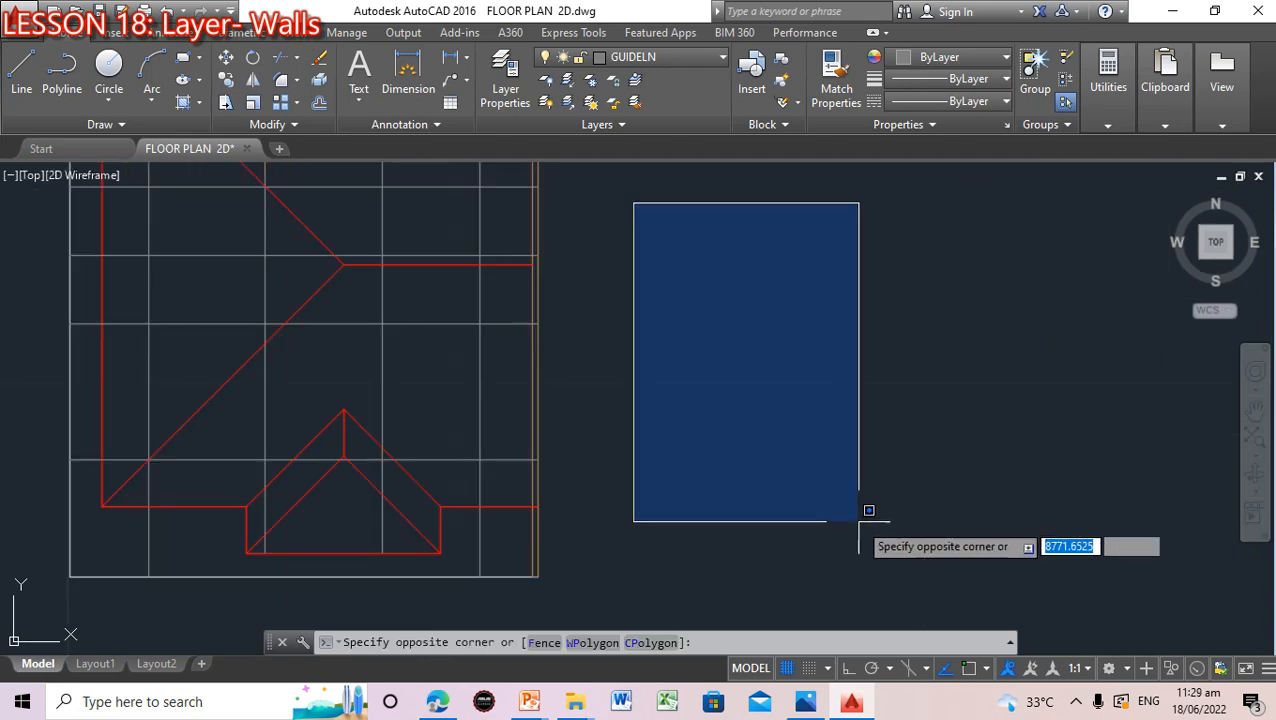
pyautogui.click(668, 371)
pyautogui.scroll(2, 775, 390)
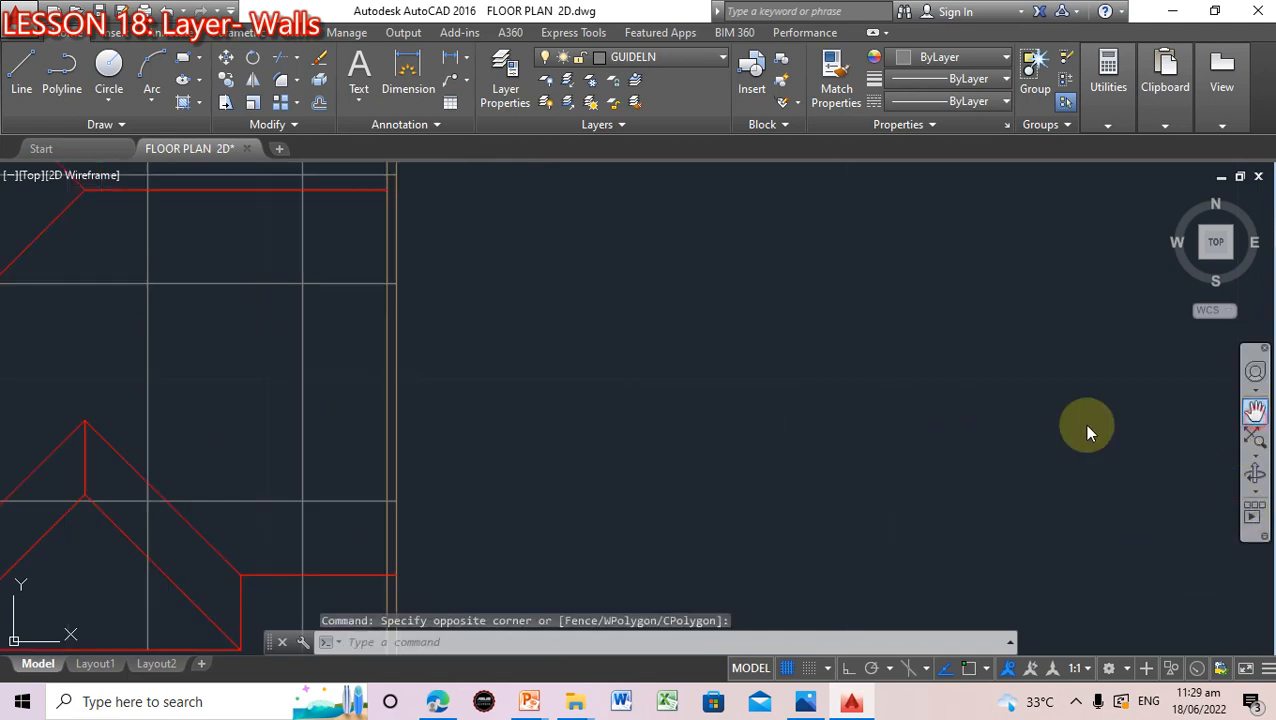
pyautogui.click(1254, 410)
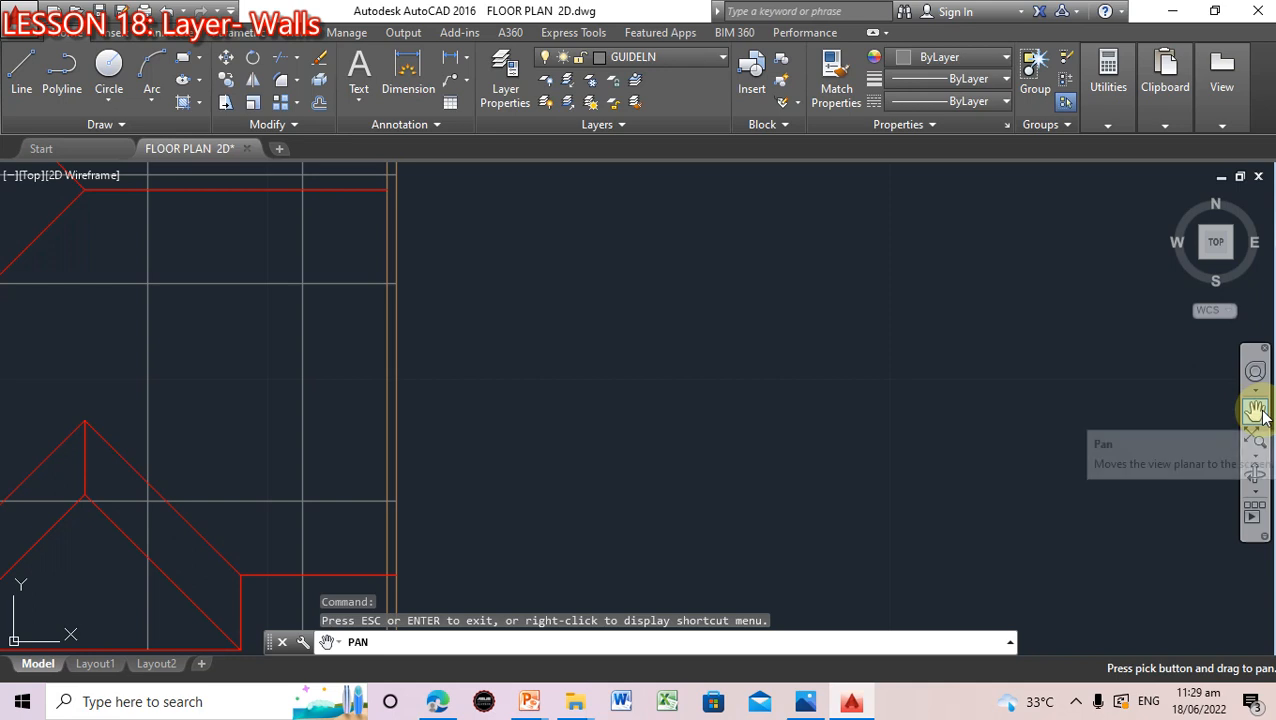
pyautogui.moveTo(498, 356); pyautogui.dragTo(1081, 522)
pyautogui.moveTo(851, 294); pyautogui.dragTo(877, 547)
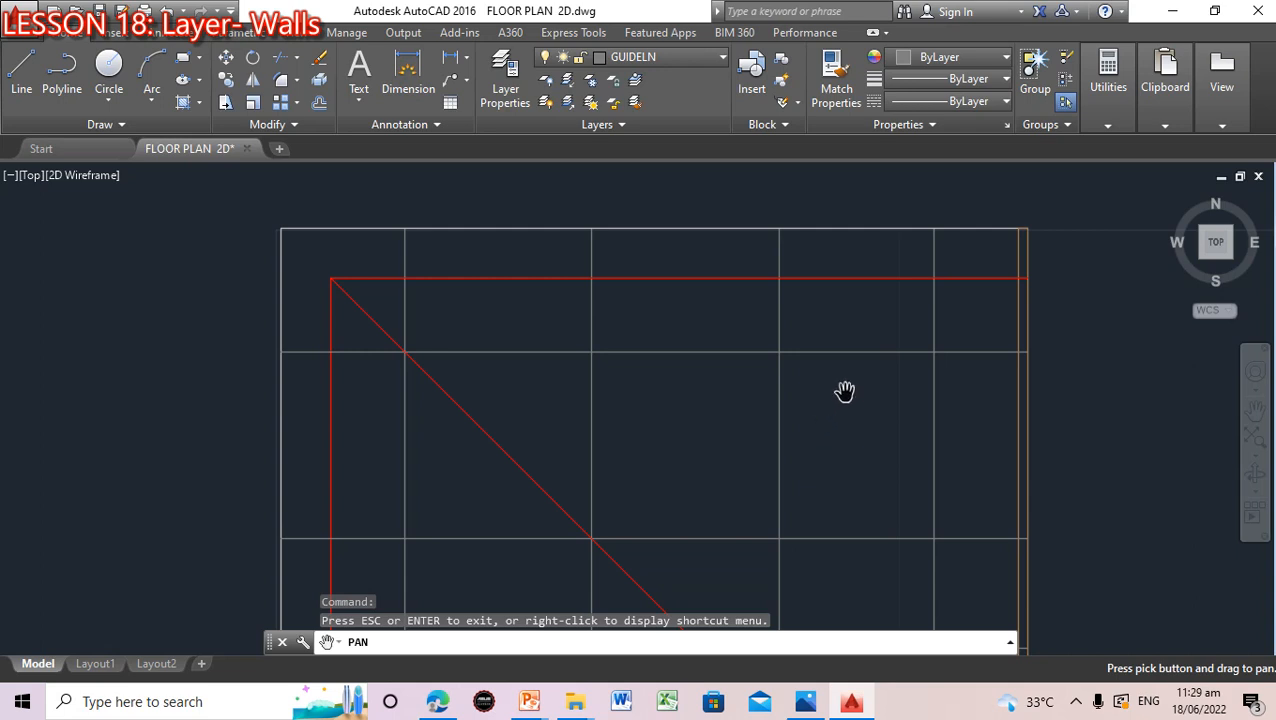
pyautogui.press('Escape')
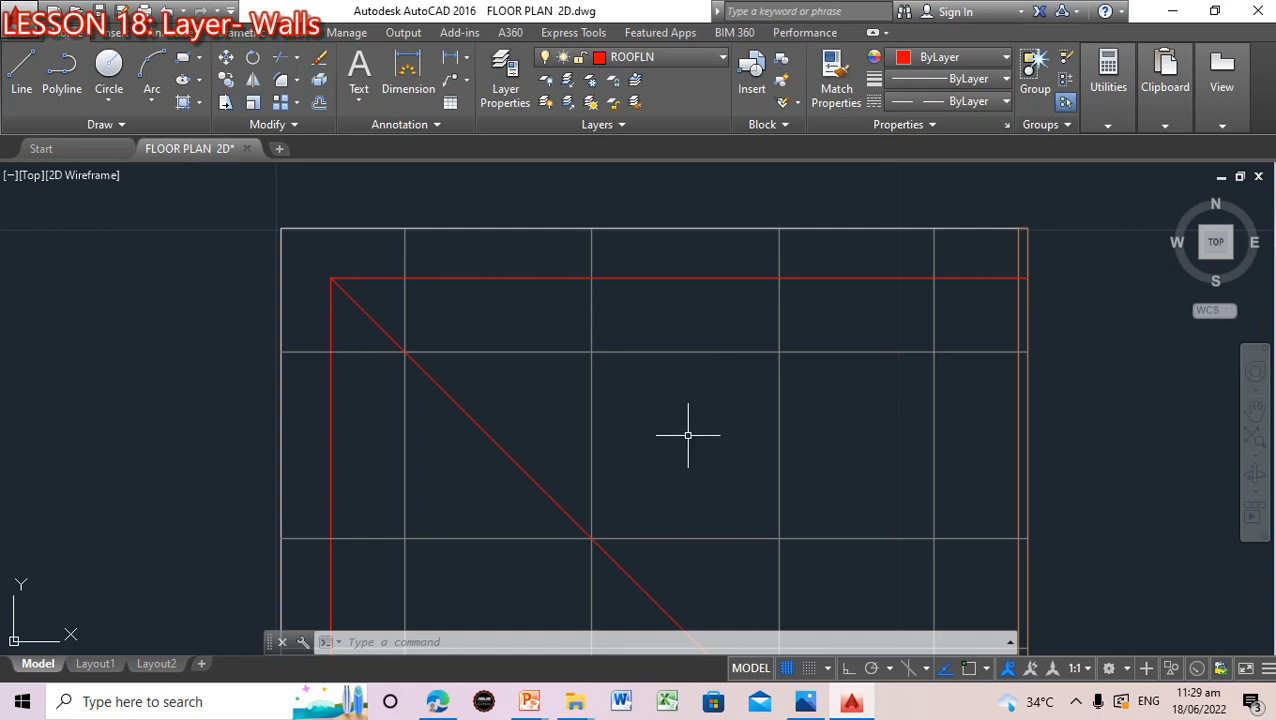
pyautogui.click(478, 642)
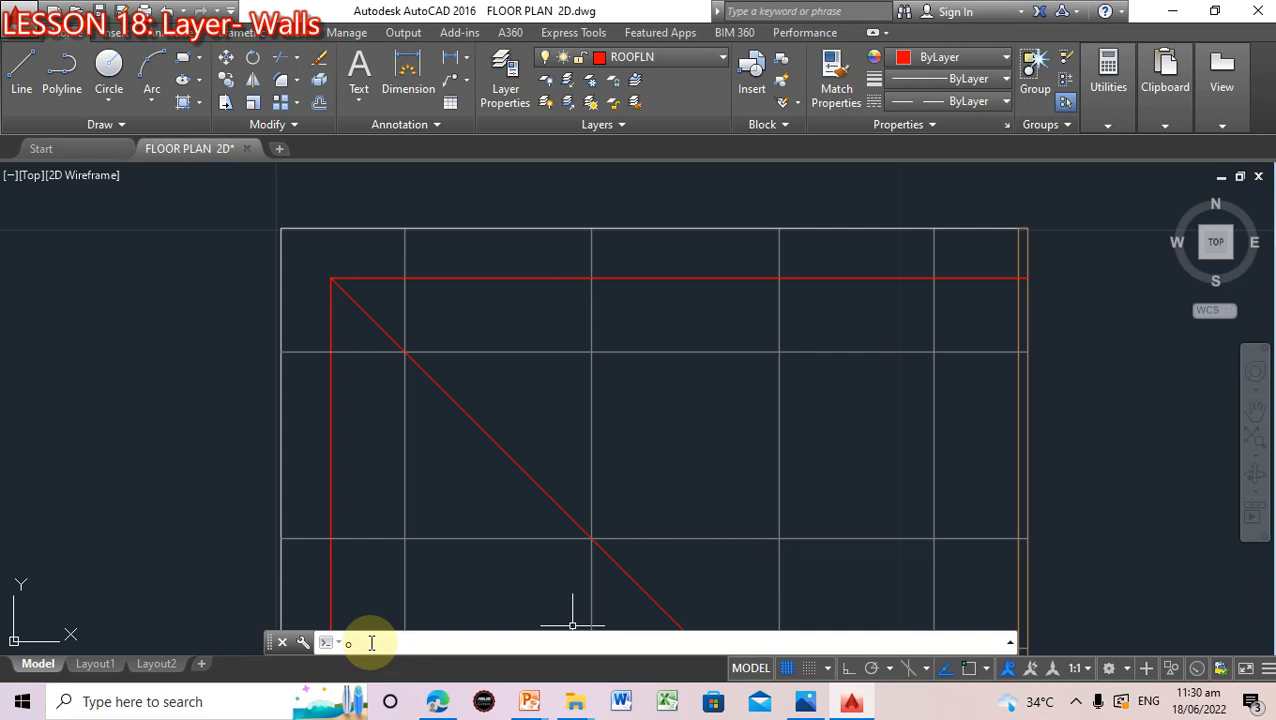
pyautogui.write('ff')
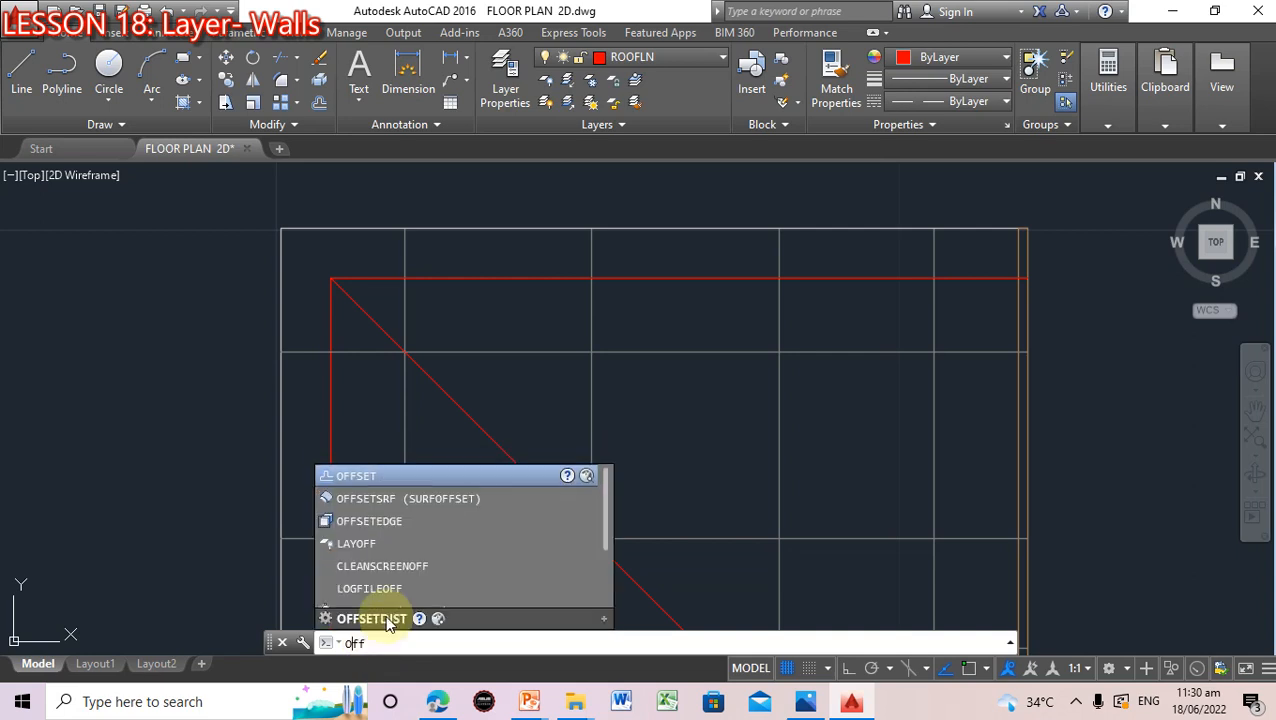
pyautogui.write('se')
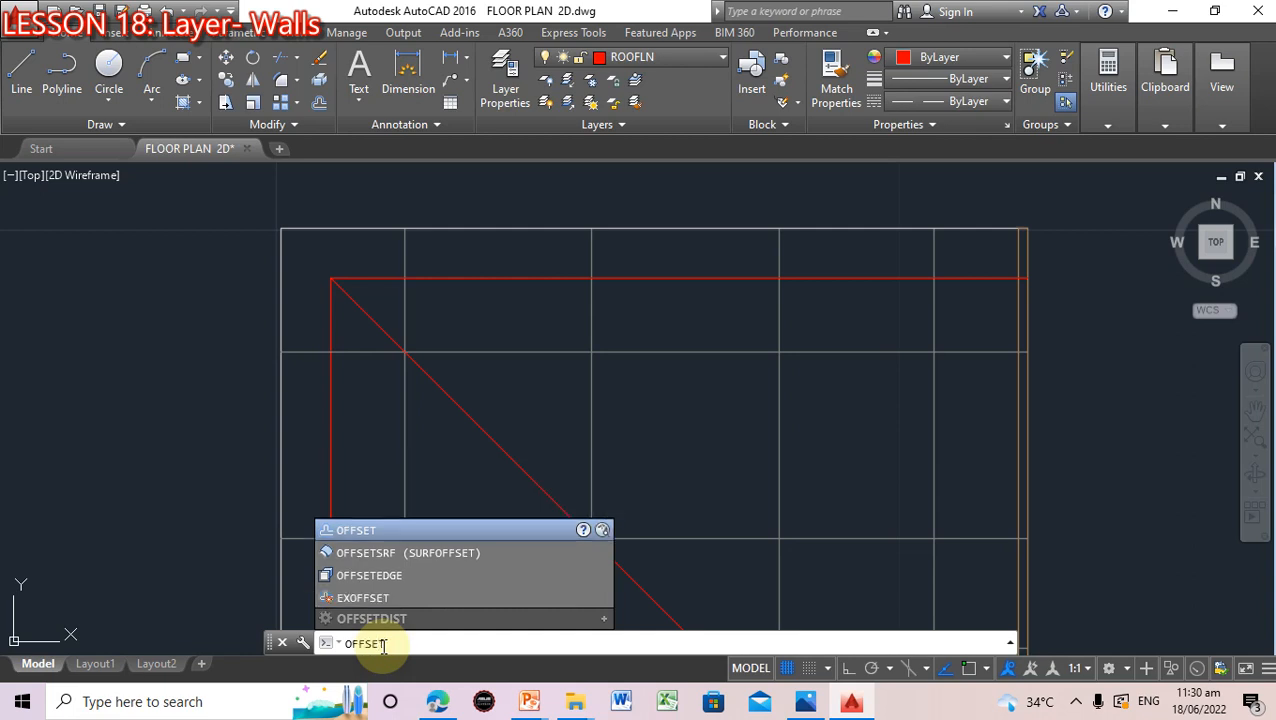
pyautogui.press('Return')
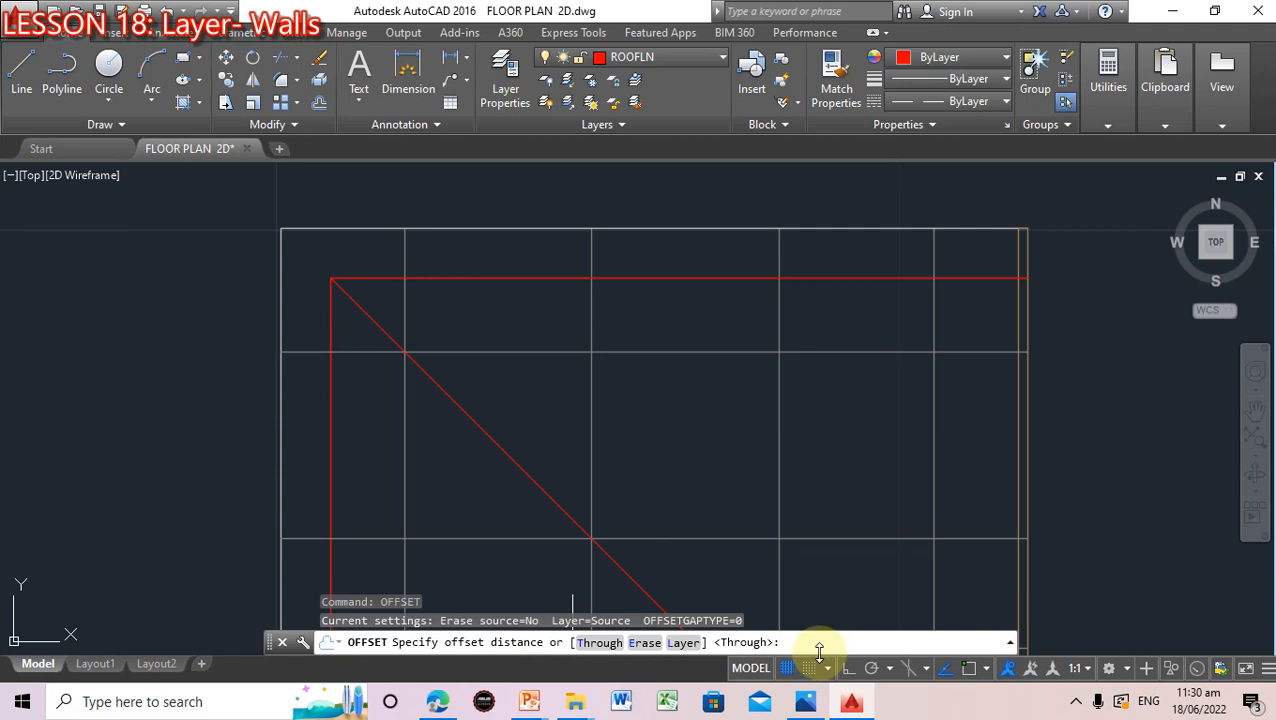
pyautogui.write('0.075')
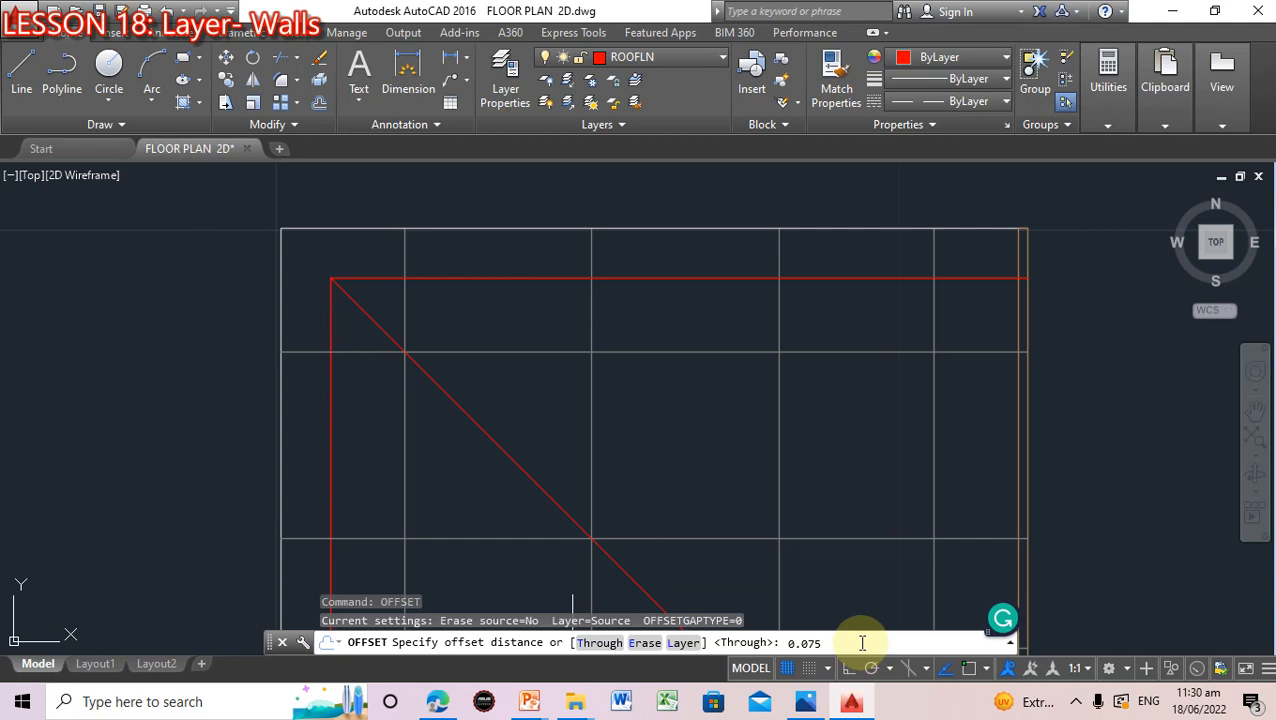
pyautogui.press('Return')
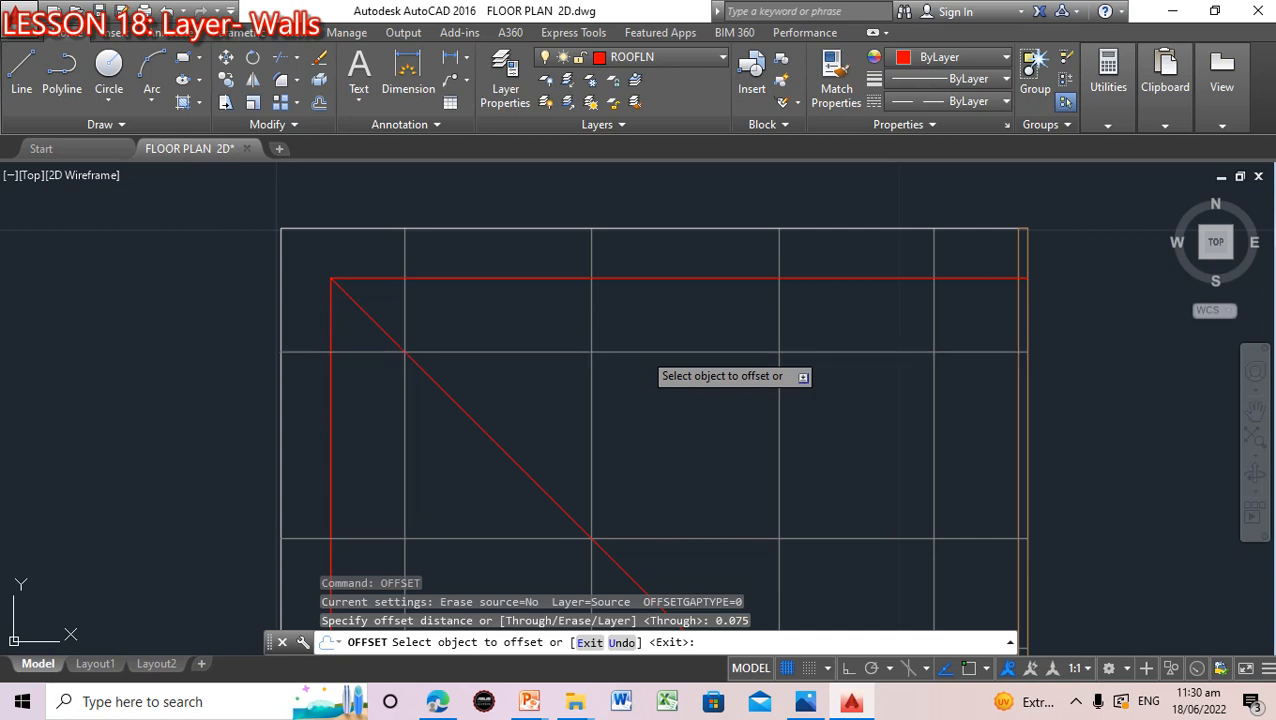
pyautogui.click(643, 351)
pyautogui.click(649, 341)
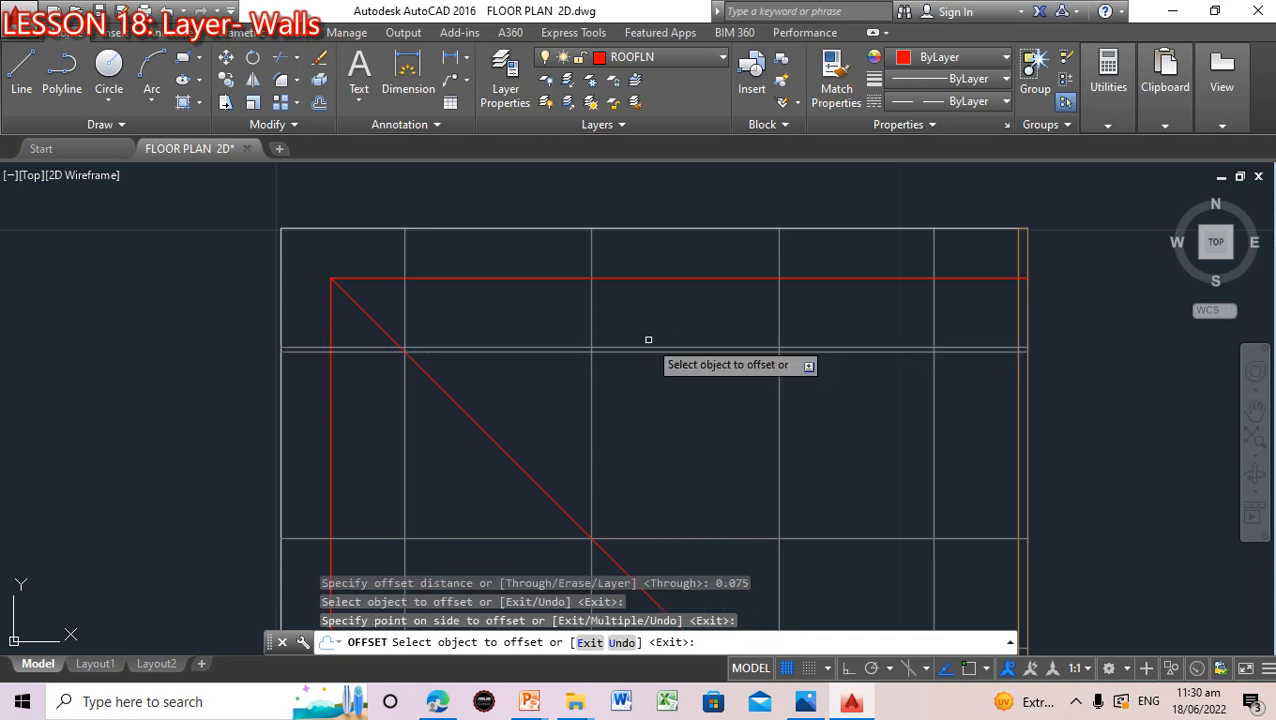
pyautogui.click(645, 352)
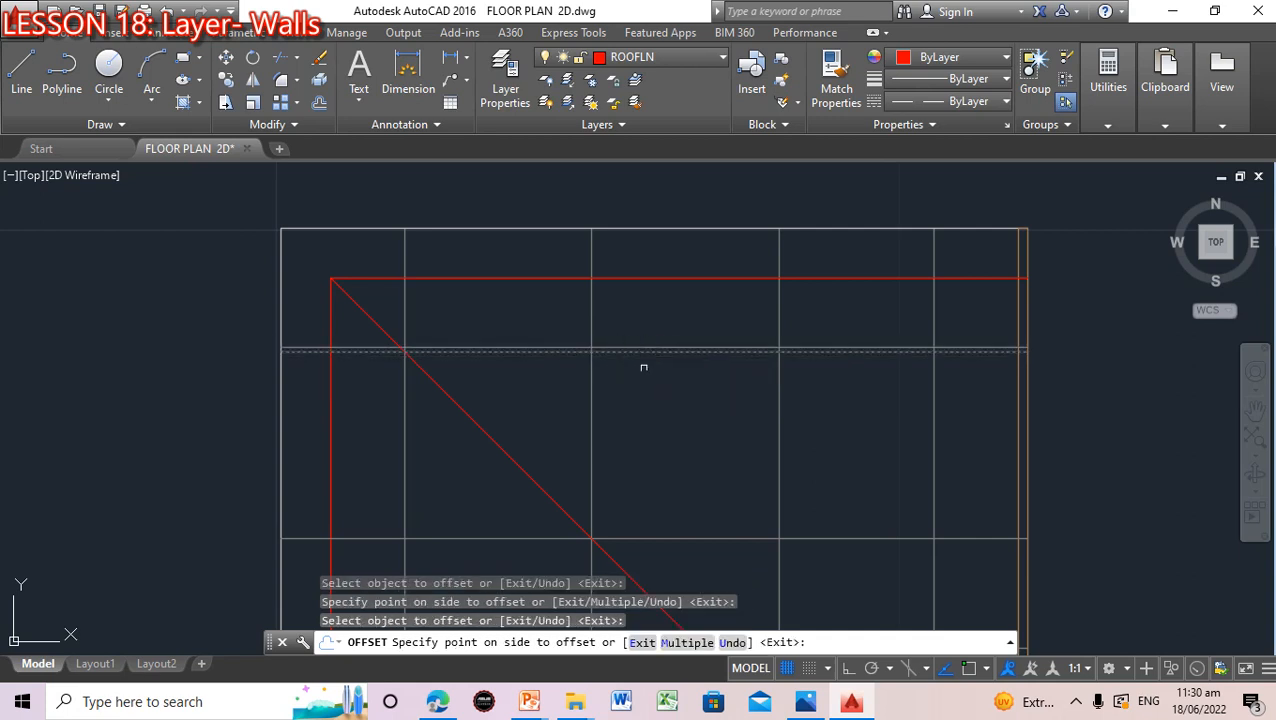
pyautogui.click(644, 360)
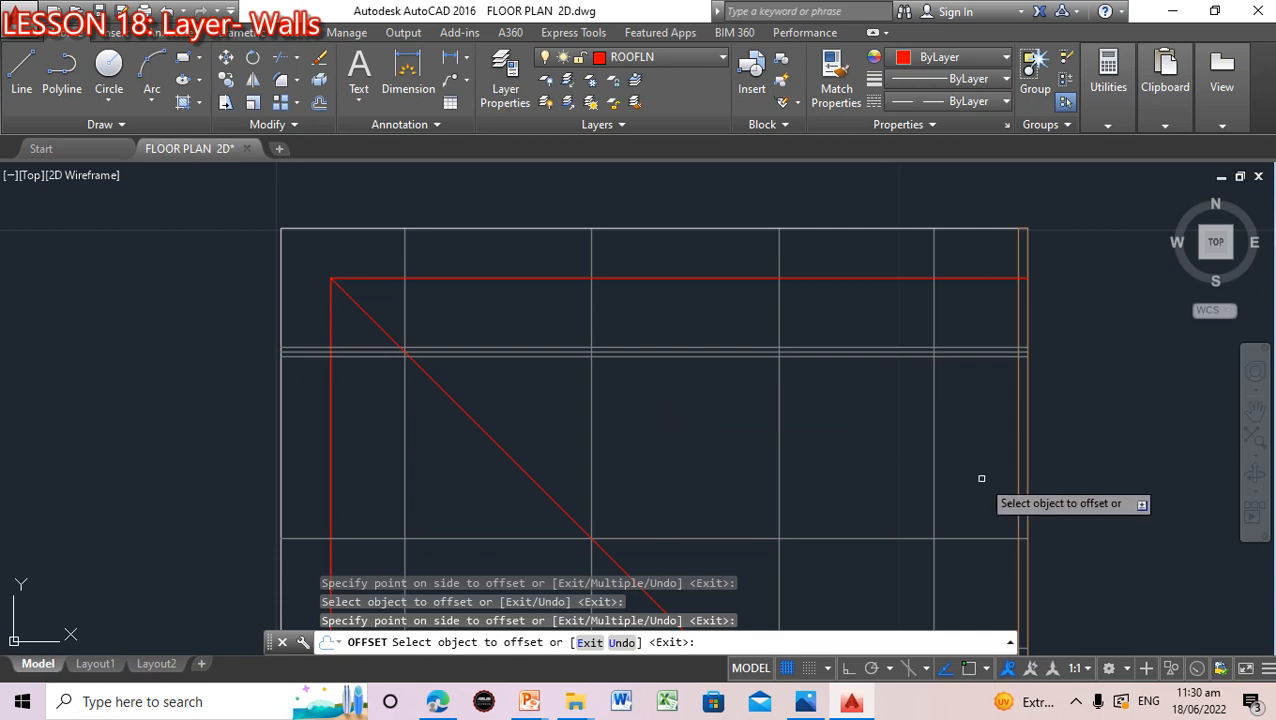
# Offset the leftmost vertical guideline by 0.075 to both of its sides
pyautogui.click(404, 455)
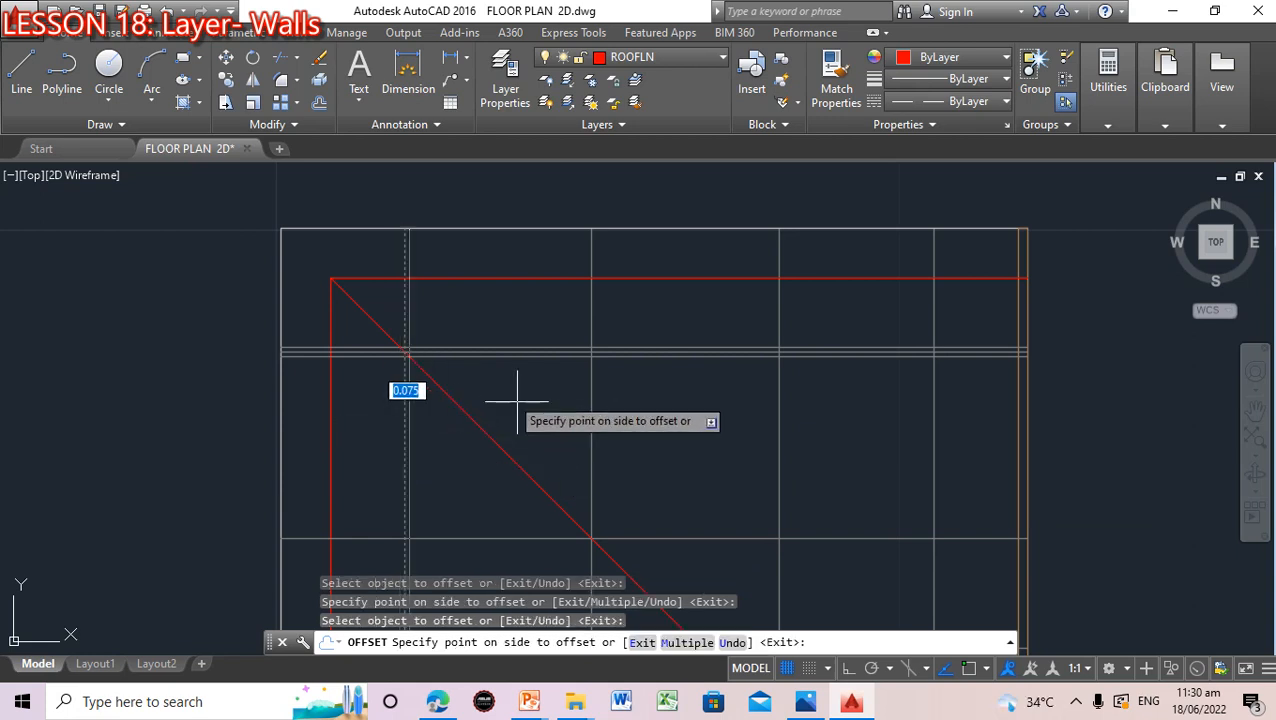
pyautogui.press('Escape')
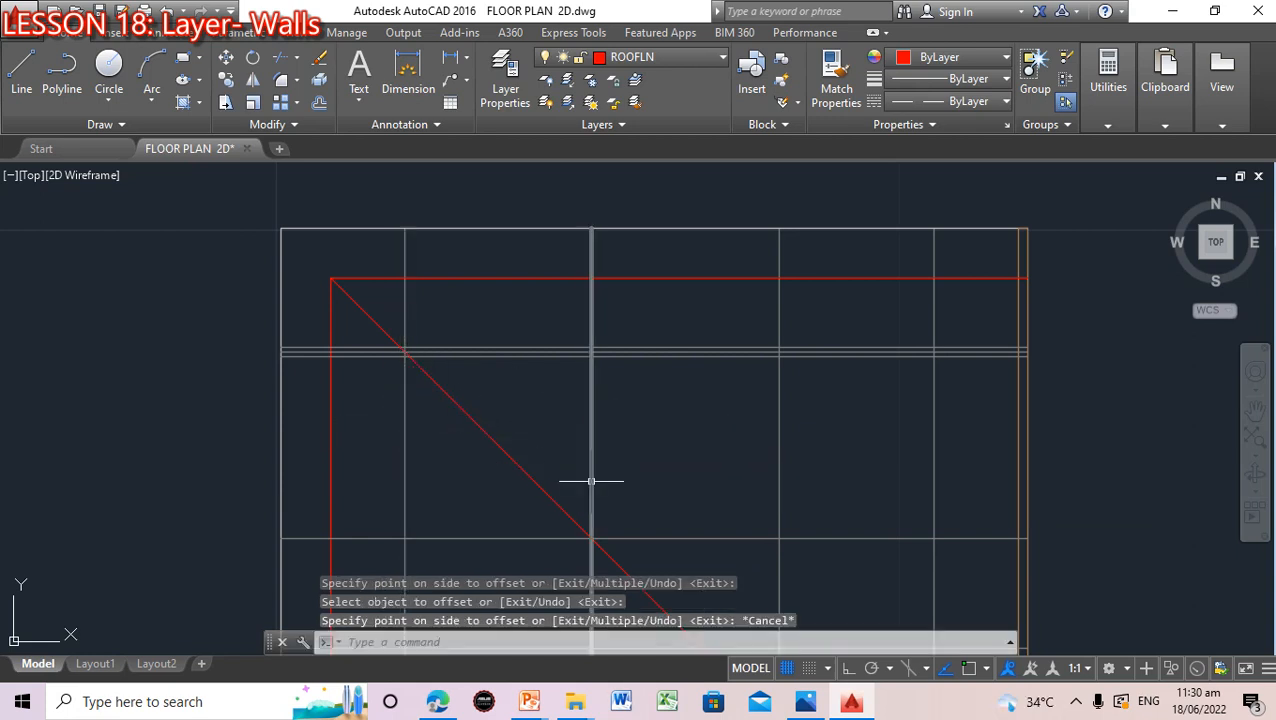
pyautogui.click(388, 644)
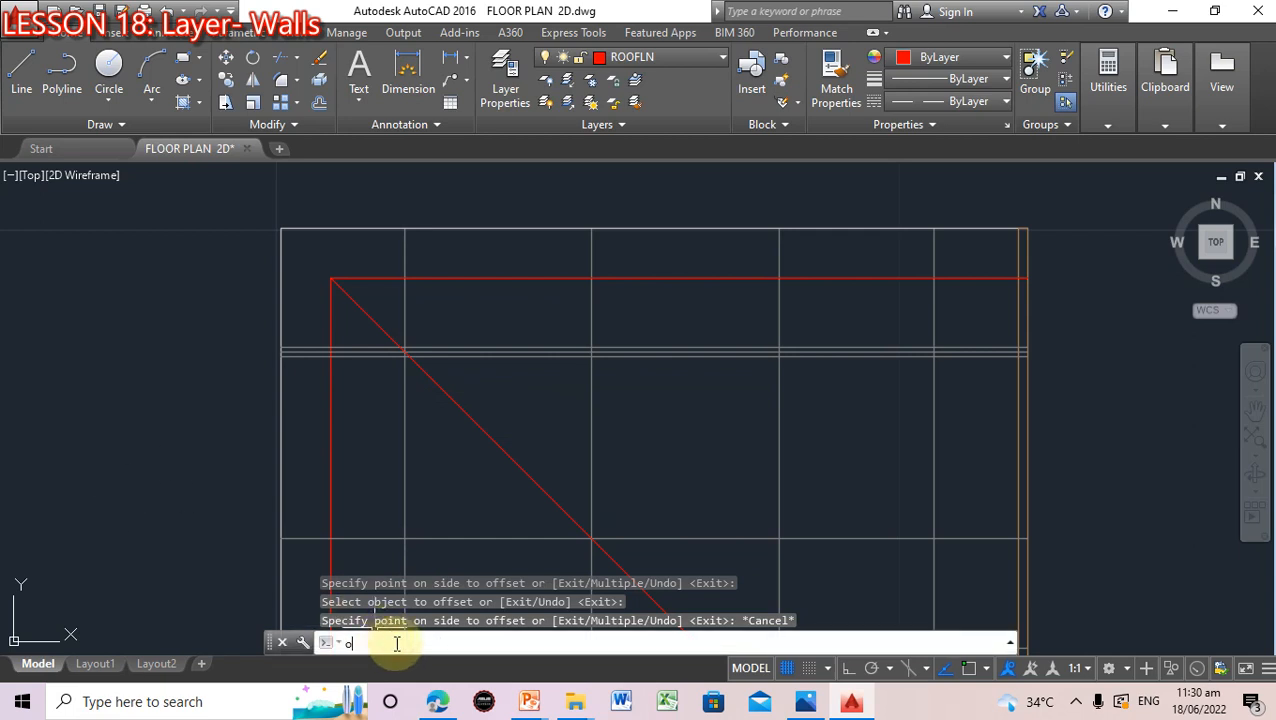
pyautogui.write('off')
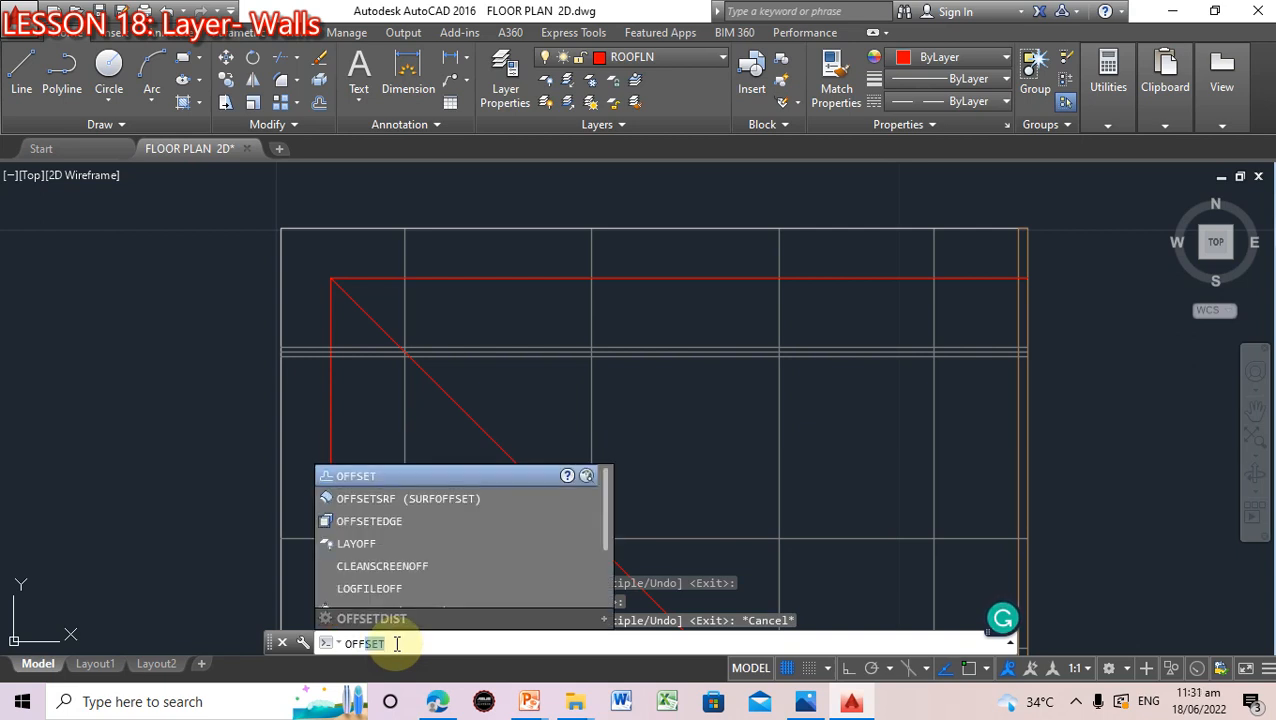
pyautogui.press('Return')
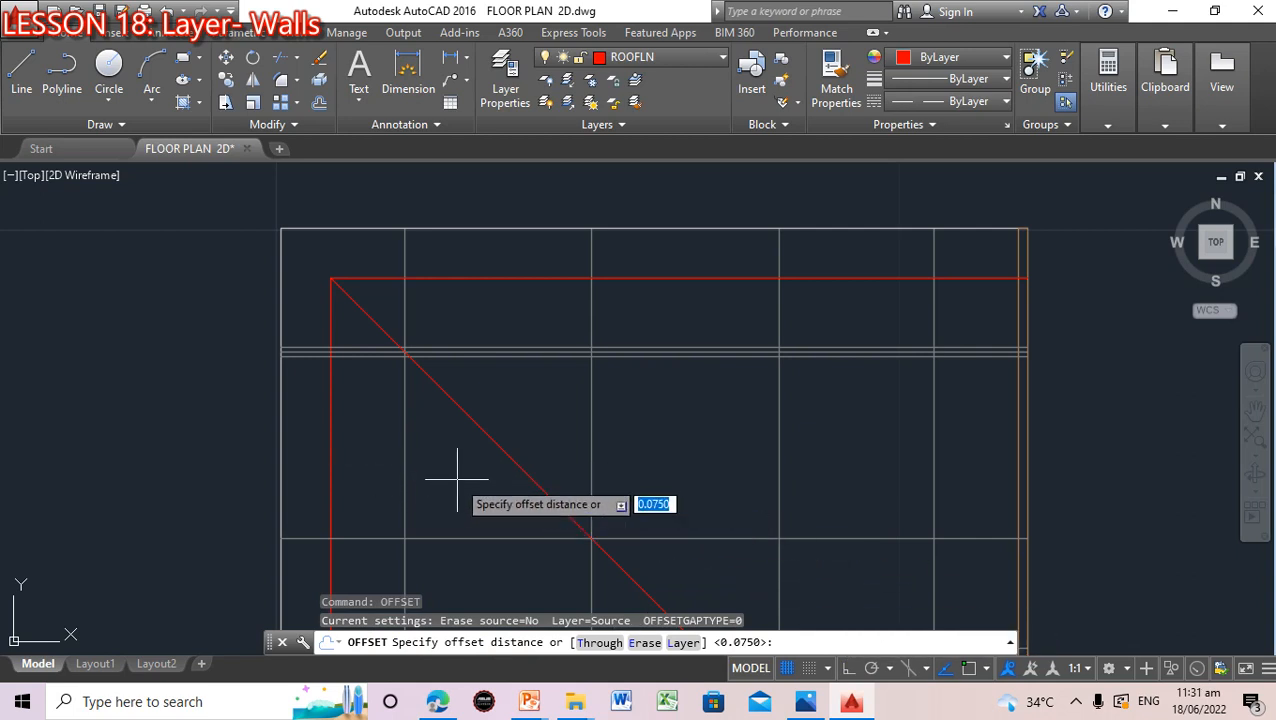
pyautogui.press('Return')
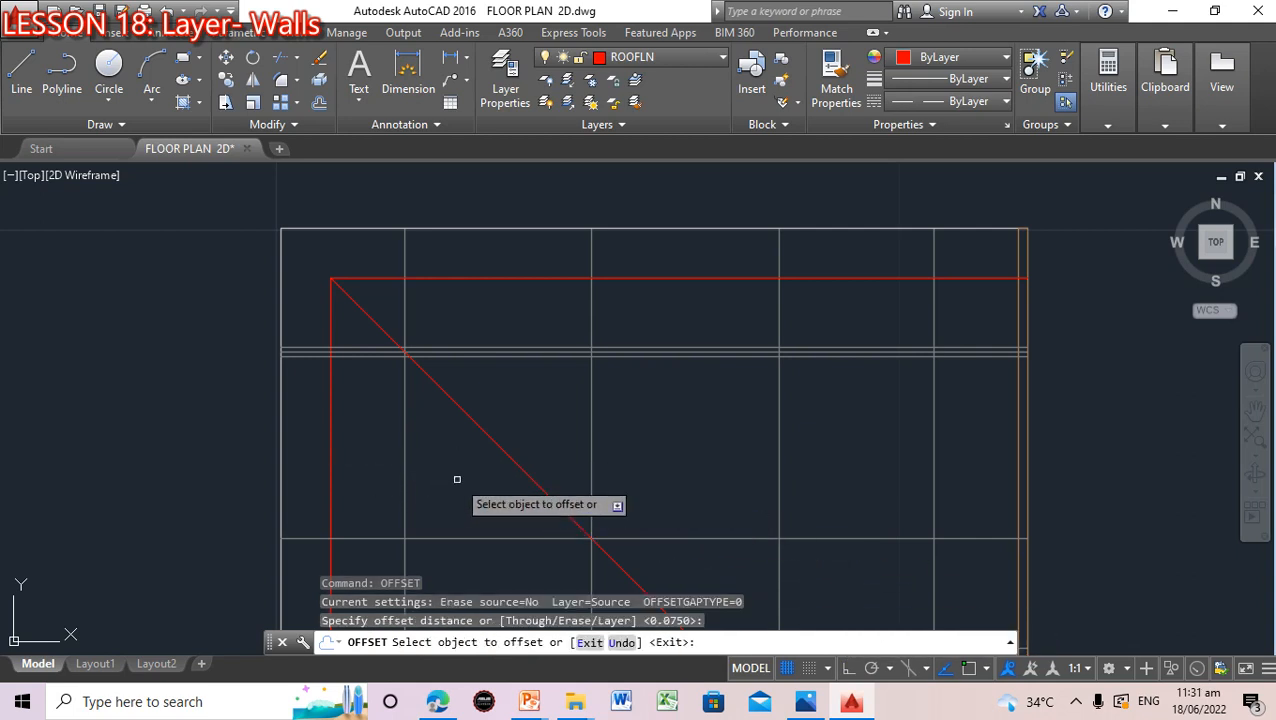
pyautogui.click(404, 470)
pyautogui.click(390, 462)
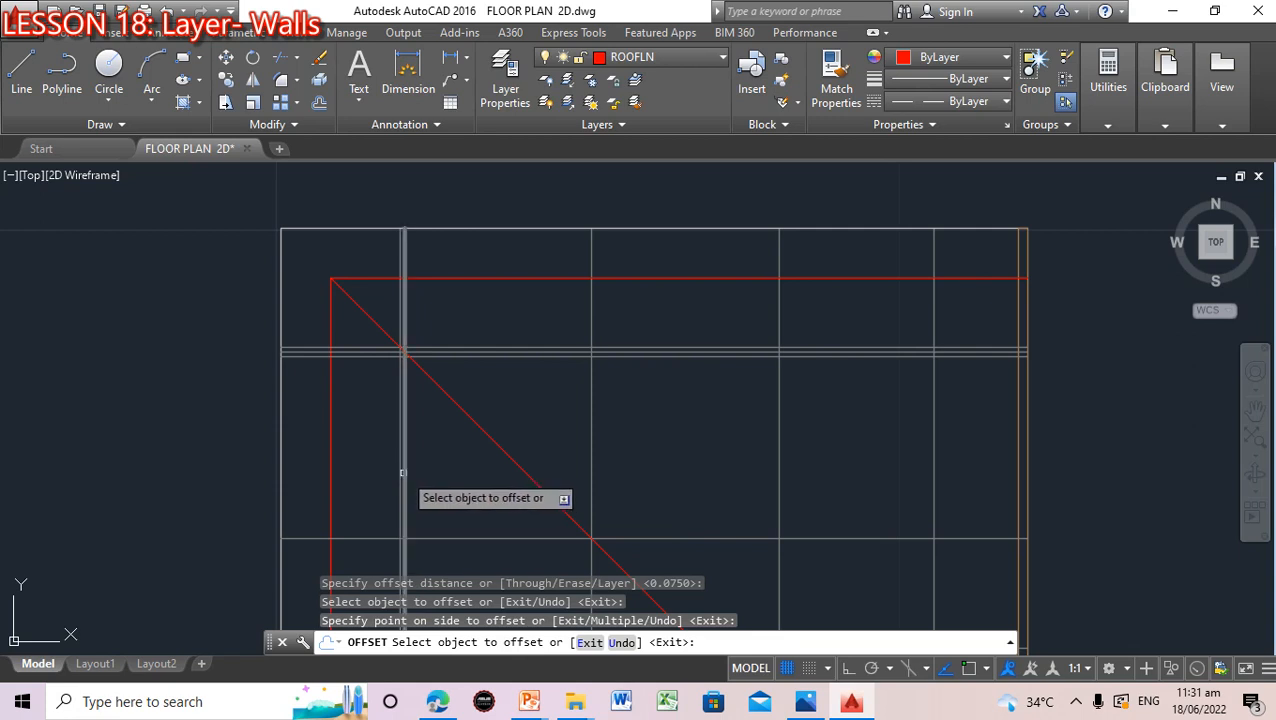
pyautogui.click(403, 473)
pyautogui.click(421, 476)
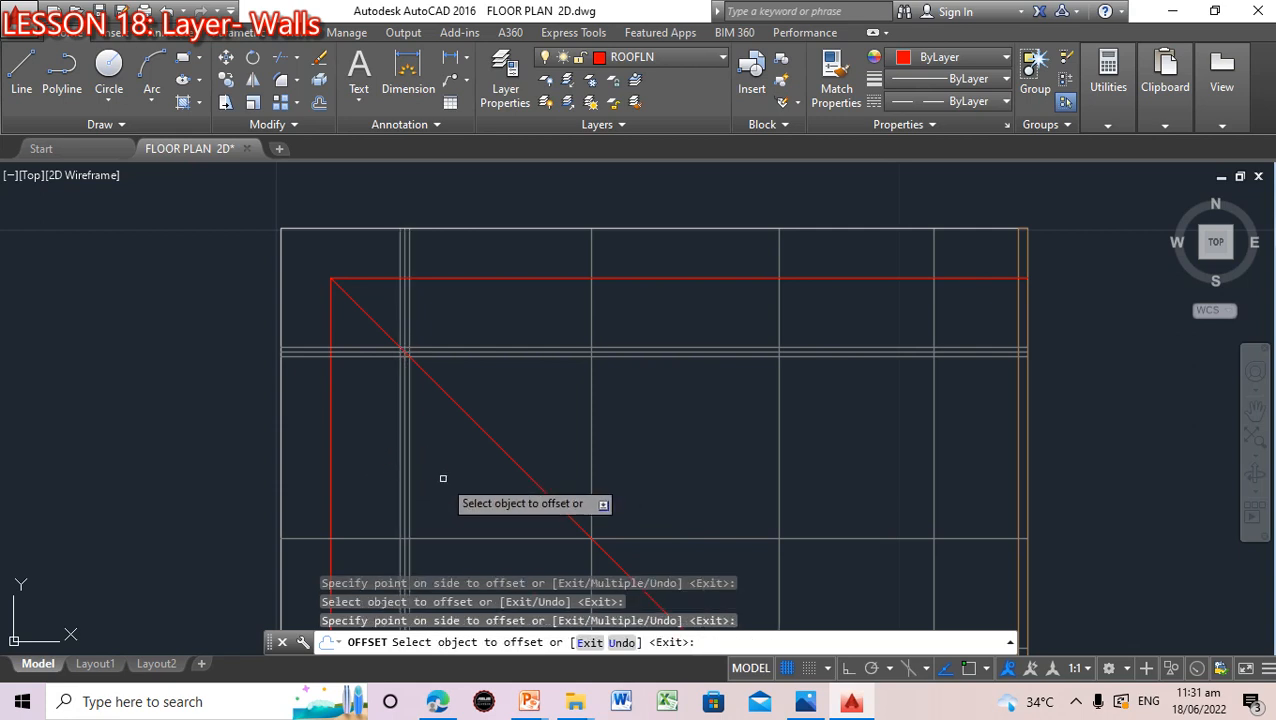
# Offset the lowest horizontal guideline by 0.075 to both sides, below and above it, and end the Offset command
pyautogui.scroll(-4, 445, 477)
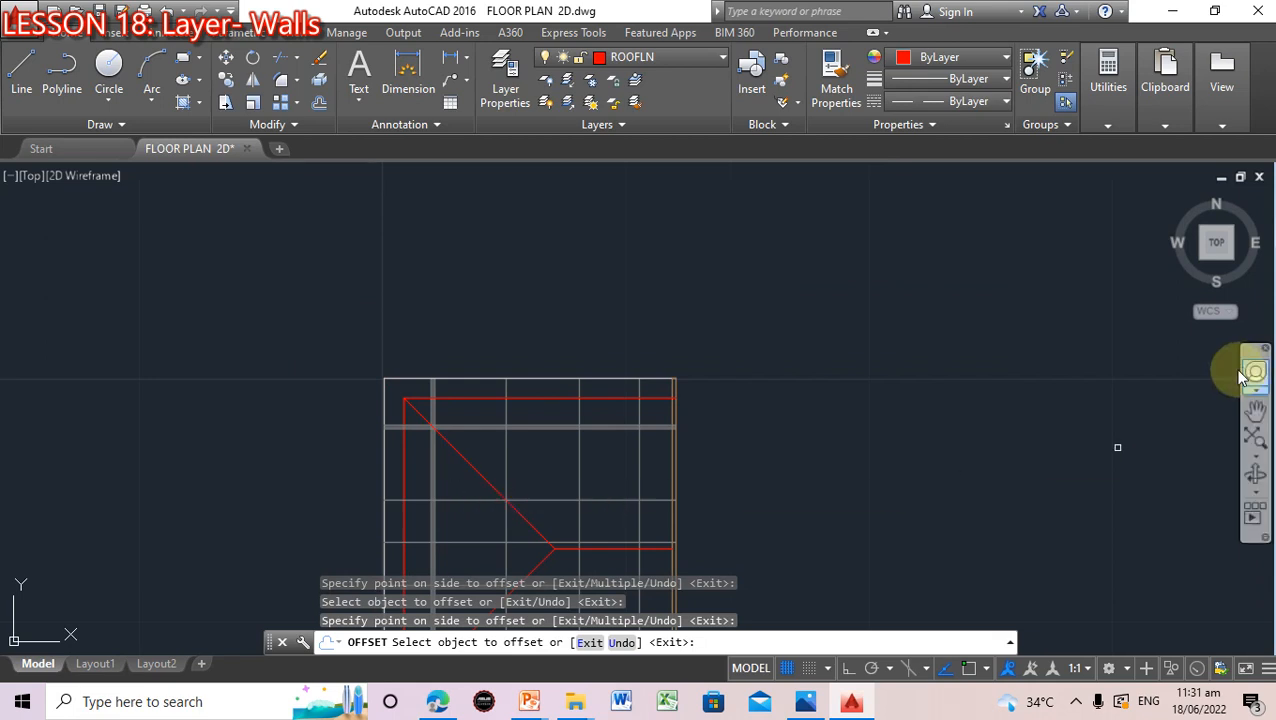
pyautogui.click(1255, 410)
pyautogui.moveTo(800, 473); pyautogui.dragTo(778, 292)
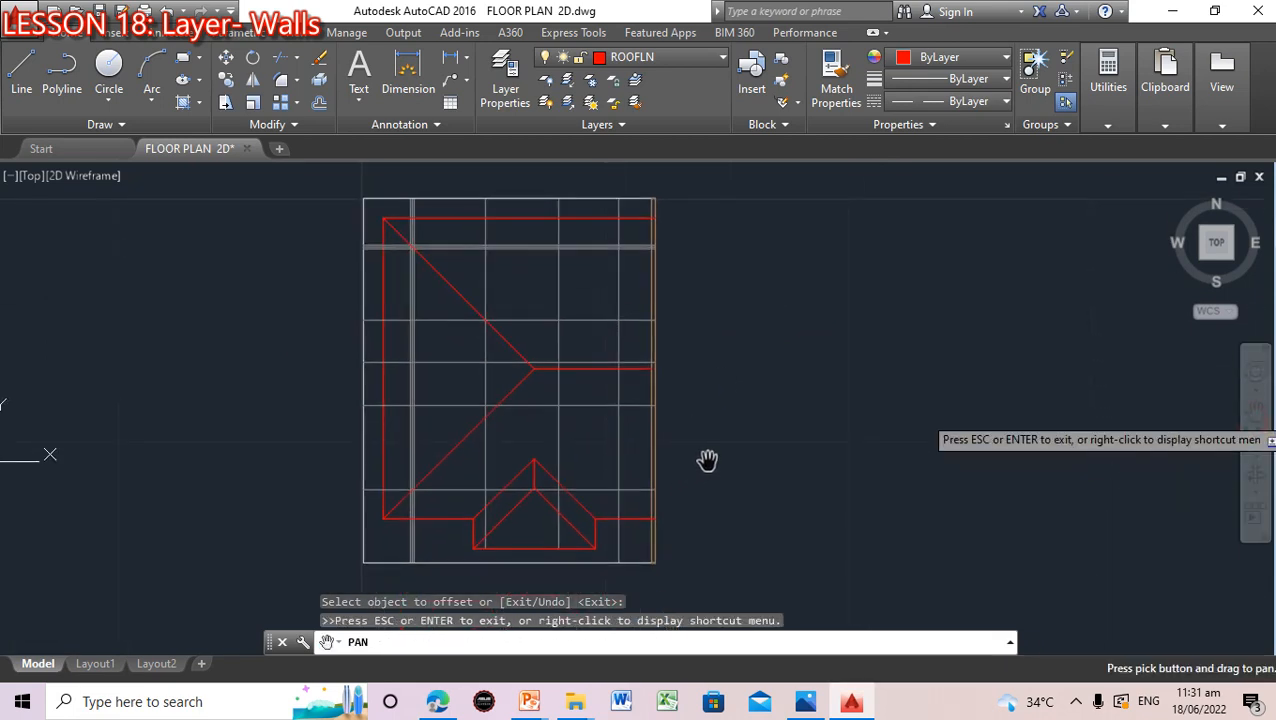
pyautogui.press('Escape')
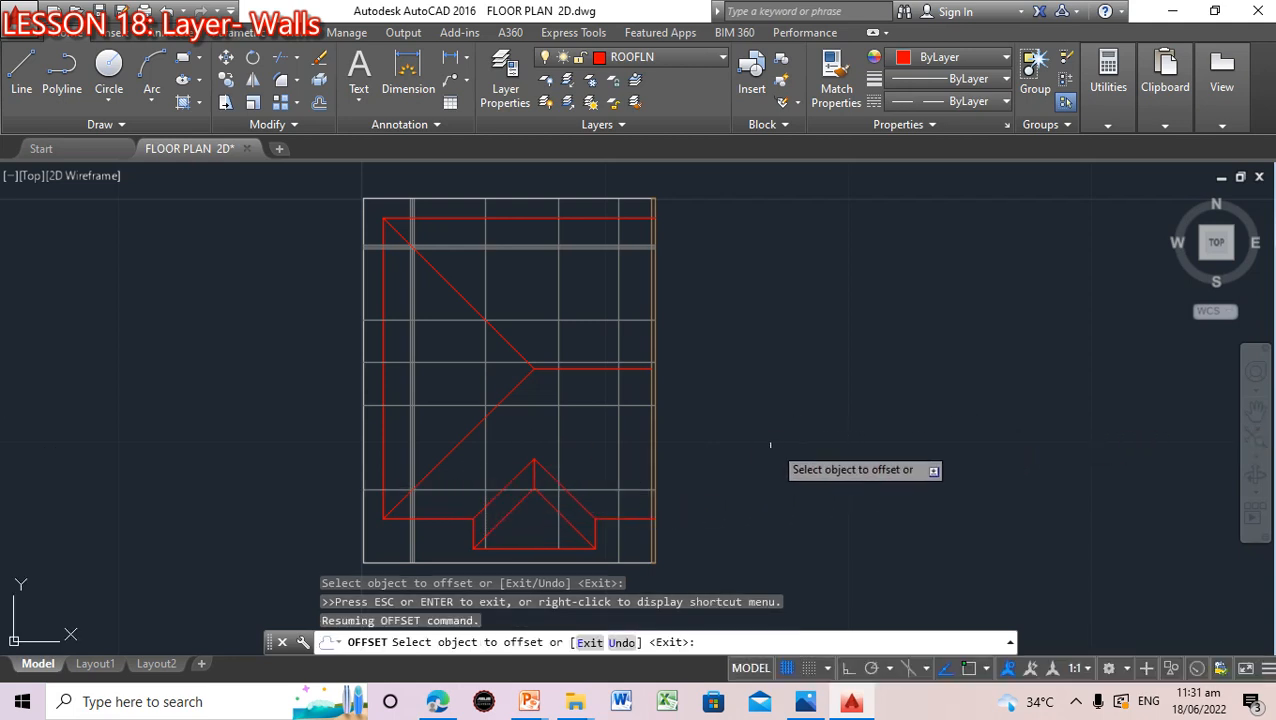
pyautogui.scroll(2, 735, 478)
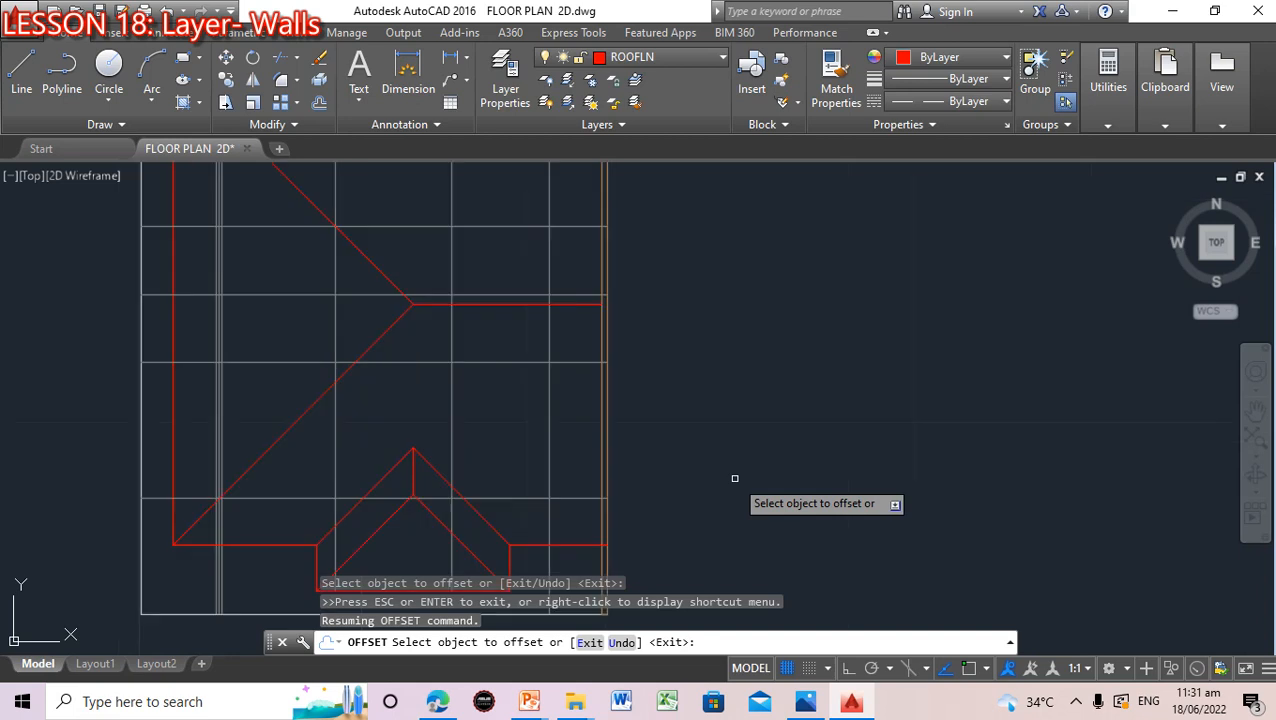
pyautogui.scroll(2, 672, 489)
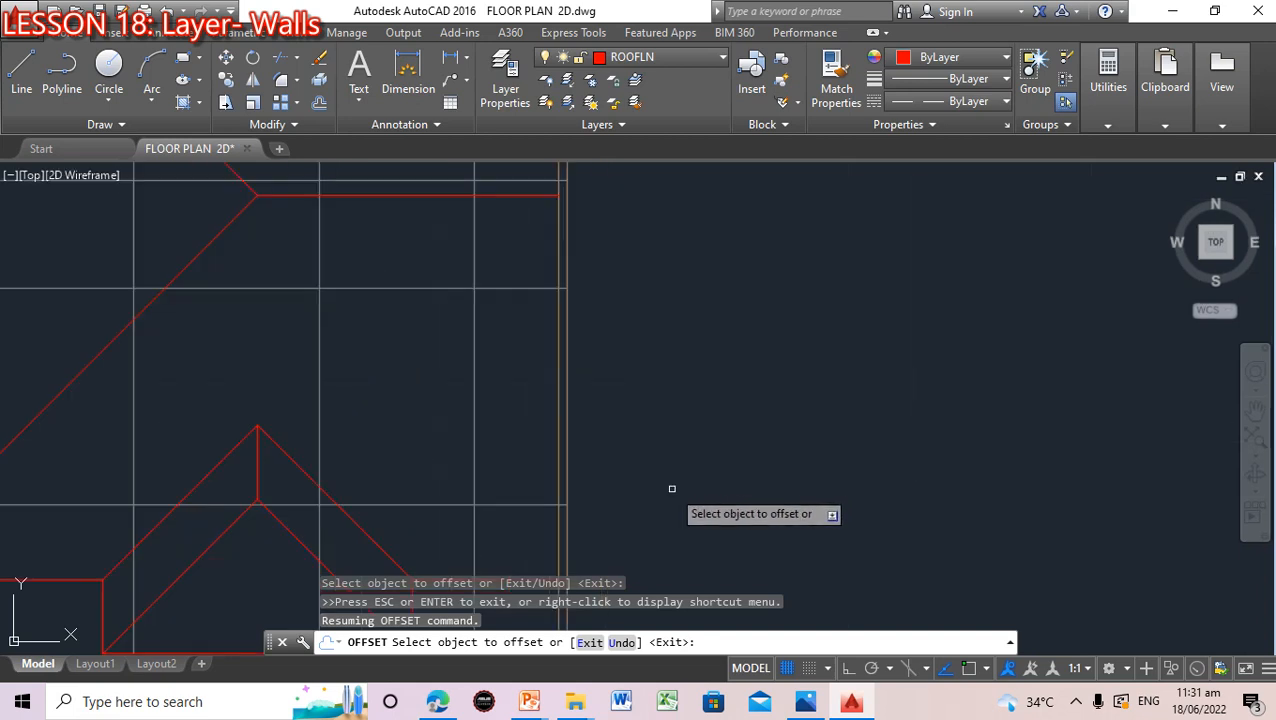
pyautogui.click(1251, 408)
pyautogui.moveTo(424, 443); pyautogui.dragTo(722, 401)
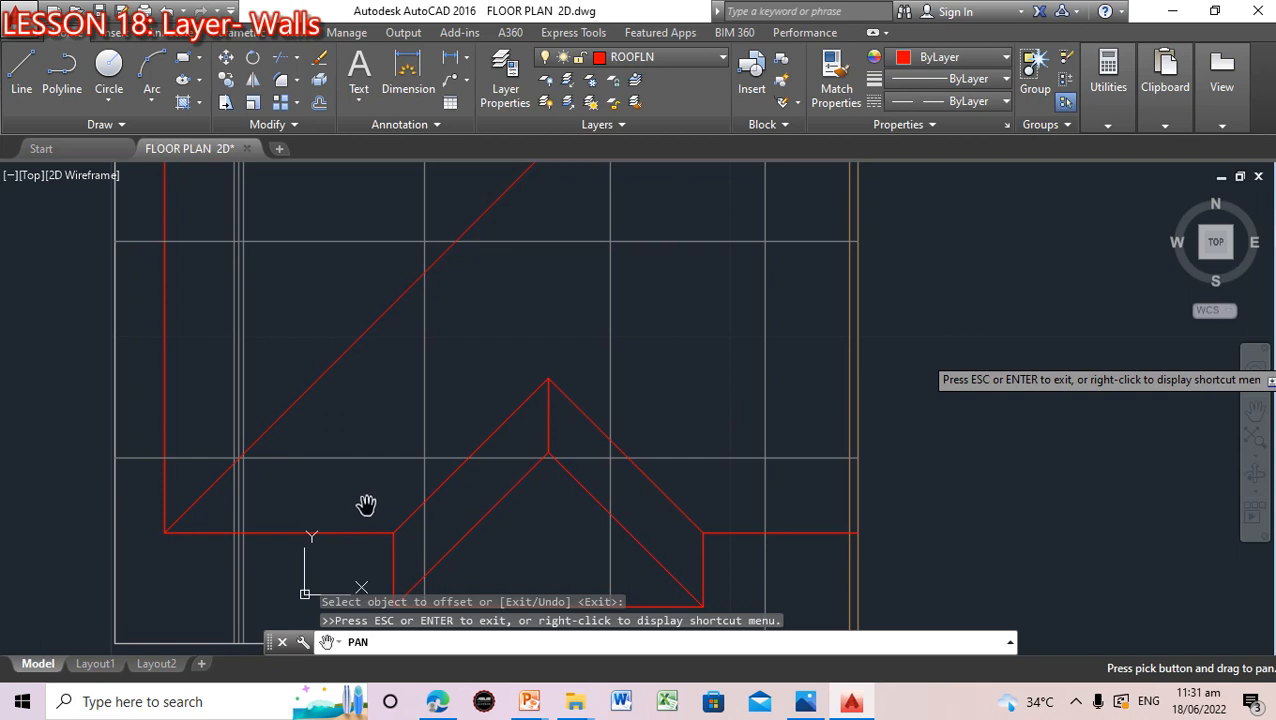
pyautogui.press('Escape')
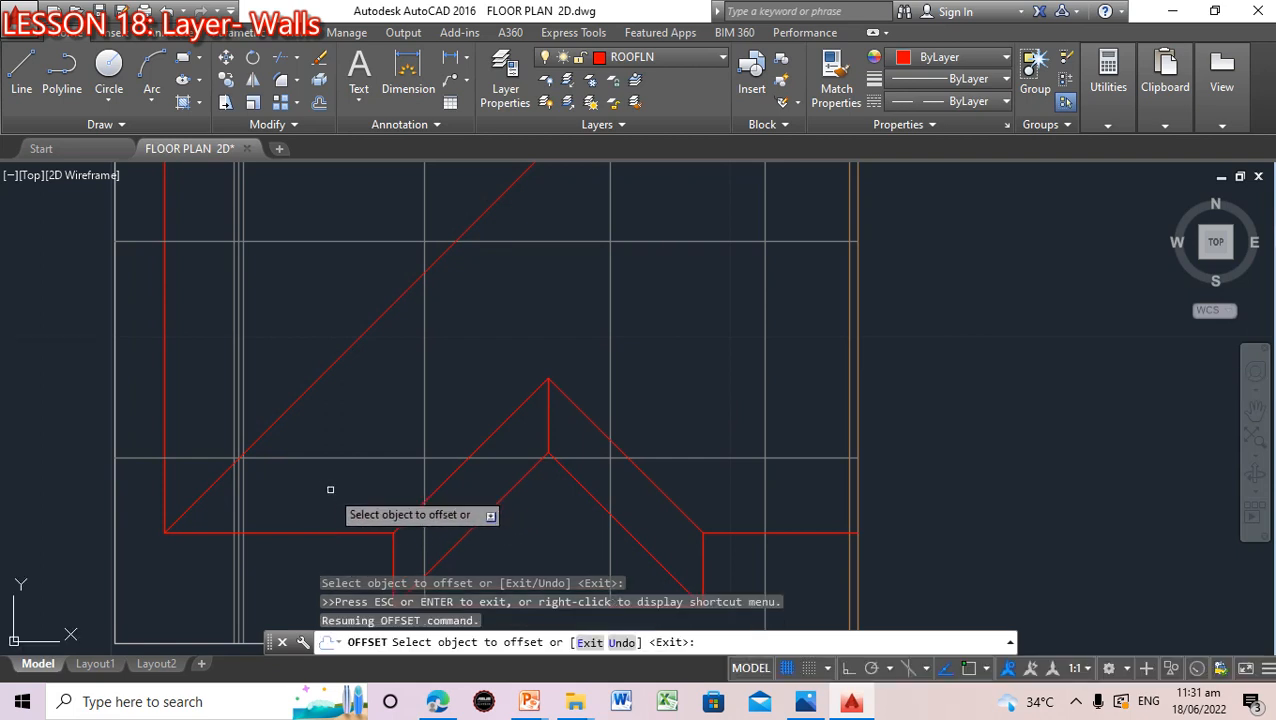
pyautogui.click(376, 457)
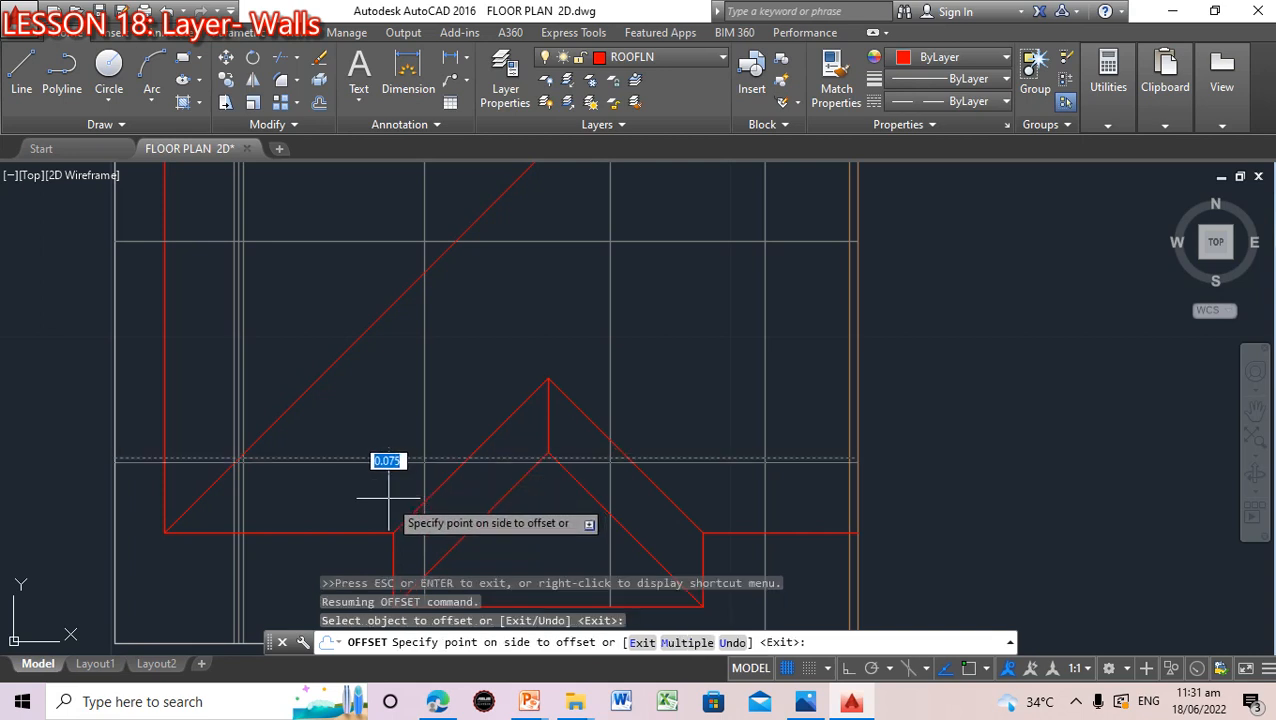
pyautogui.click(387, 494)
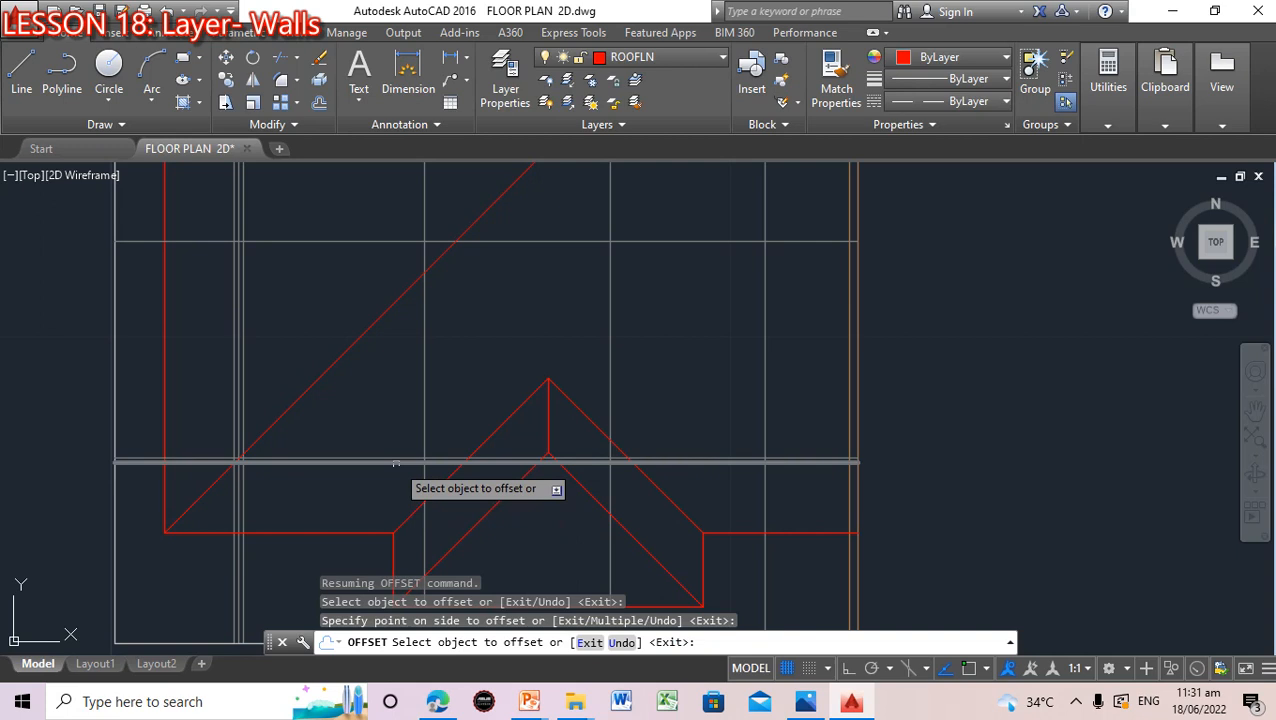
pyautogui.click(396, 456)
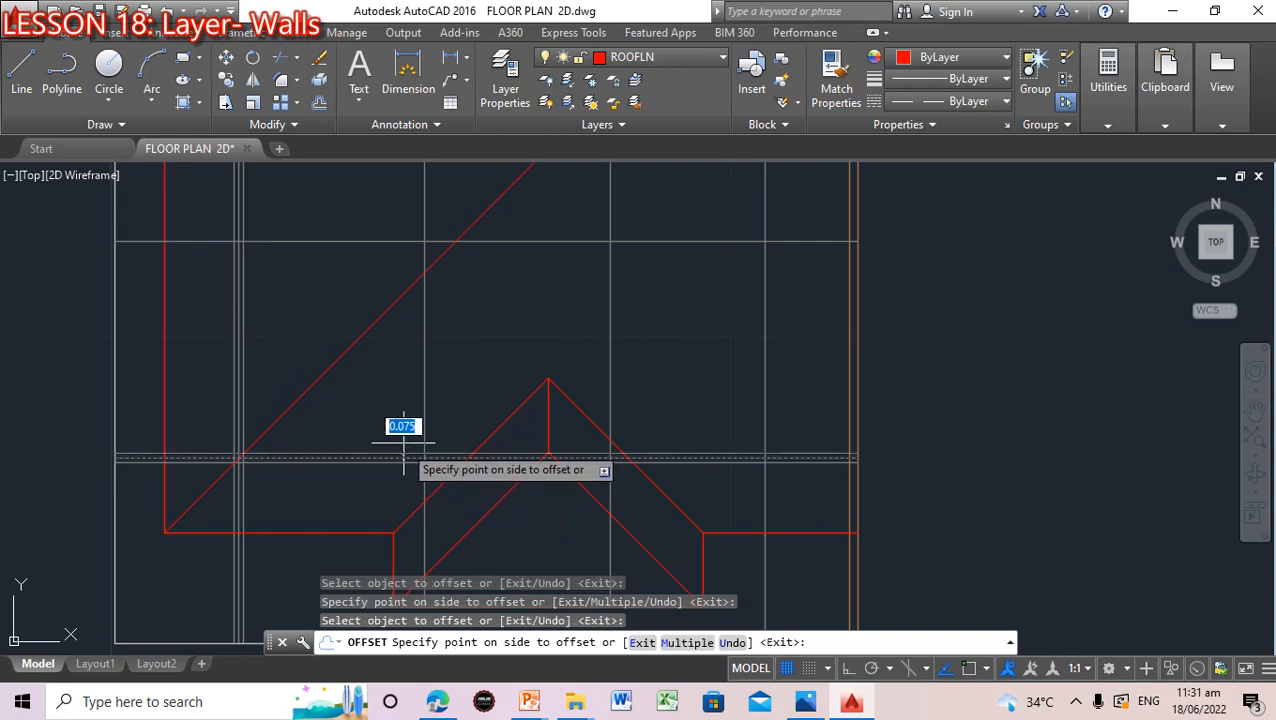
pyautogui.click(403, 435)
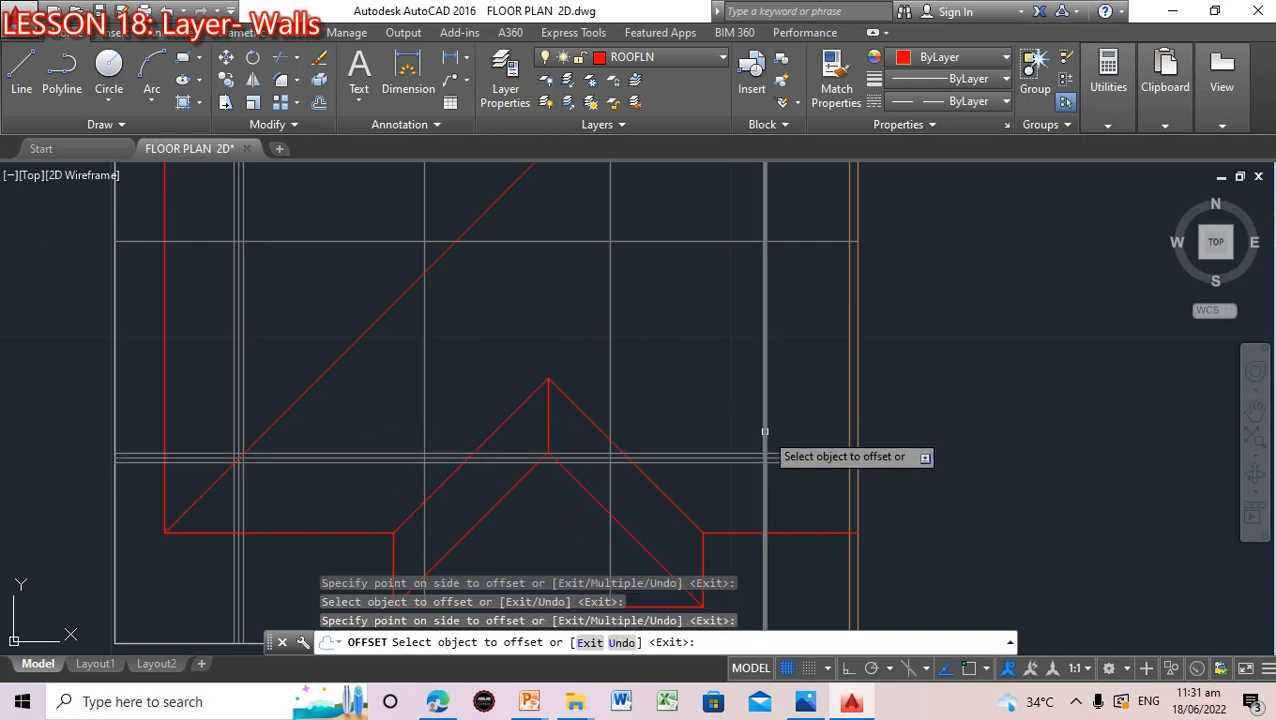
pyautogui.press('Escape')
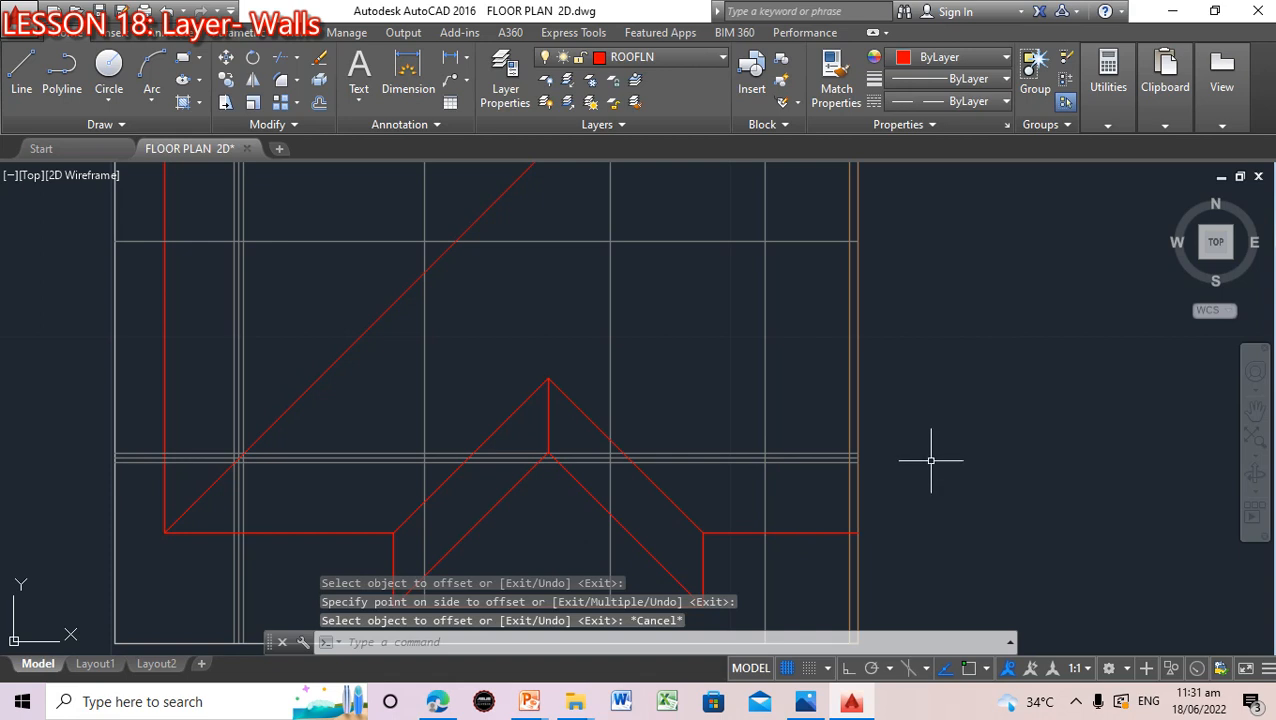
# Make WALLS the current layer
pyautogui.scroll(-4, 925, 459)
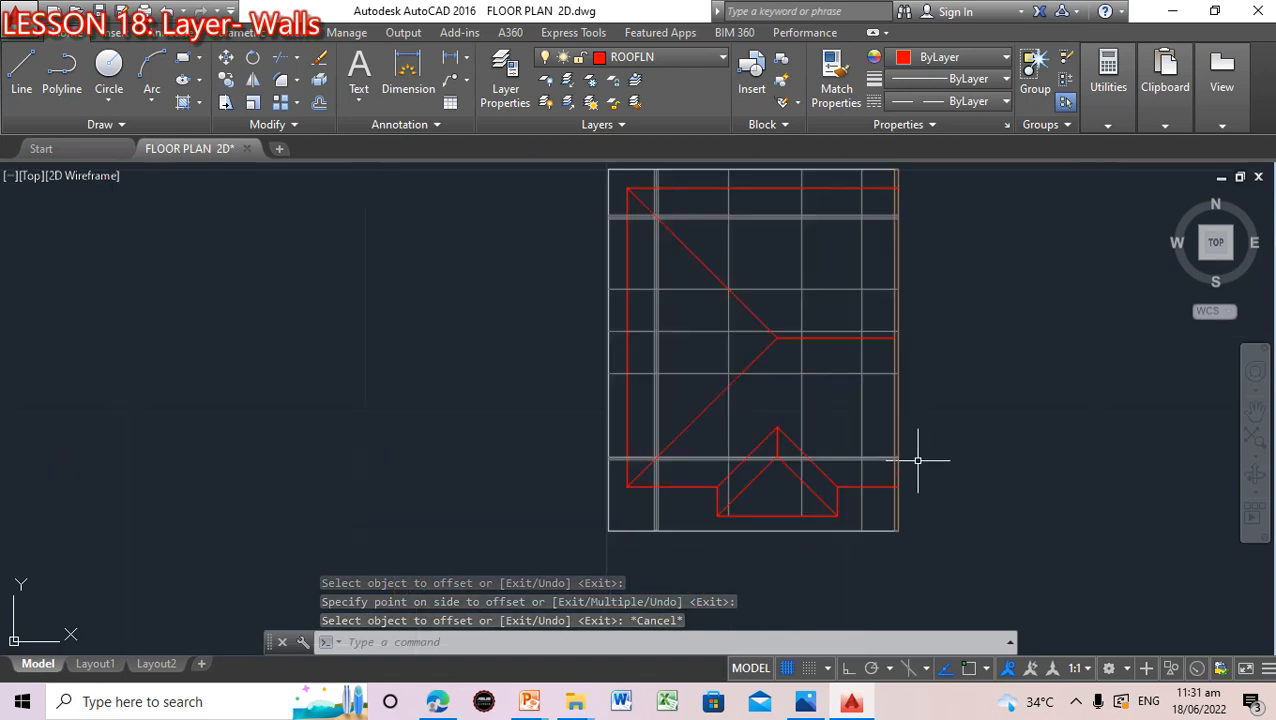
pyautogui.scroll(2, 917, 464)
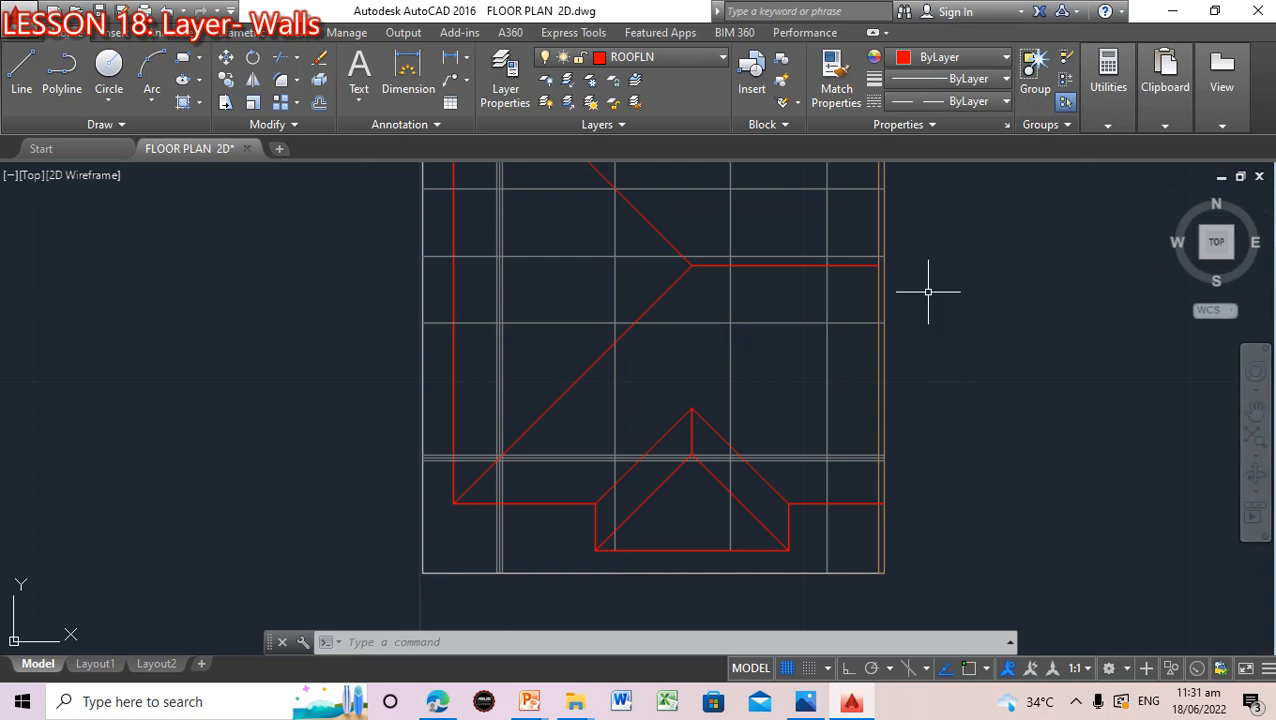
pyautogui.click(1256, 409)
pyautogui.moveTo(780, 259); pyautogui.dragTo(703, 385)
pyautogui.press('Escape')
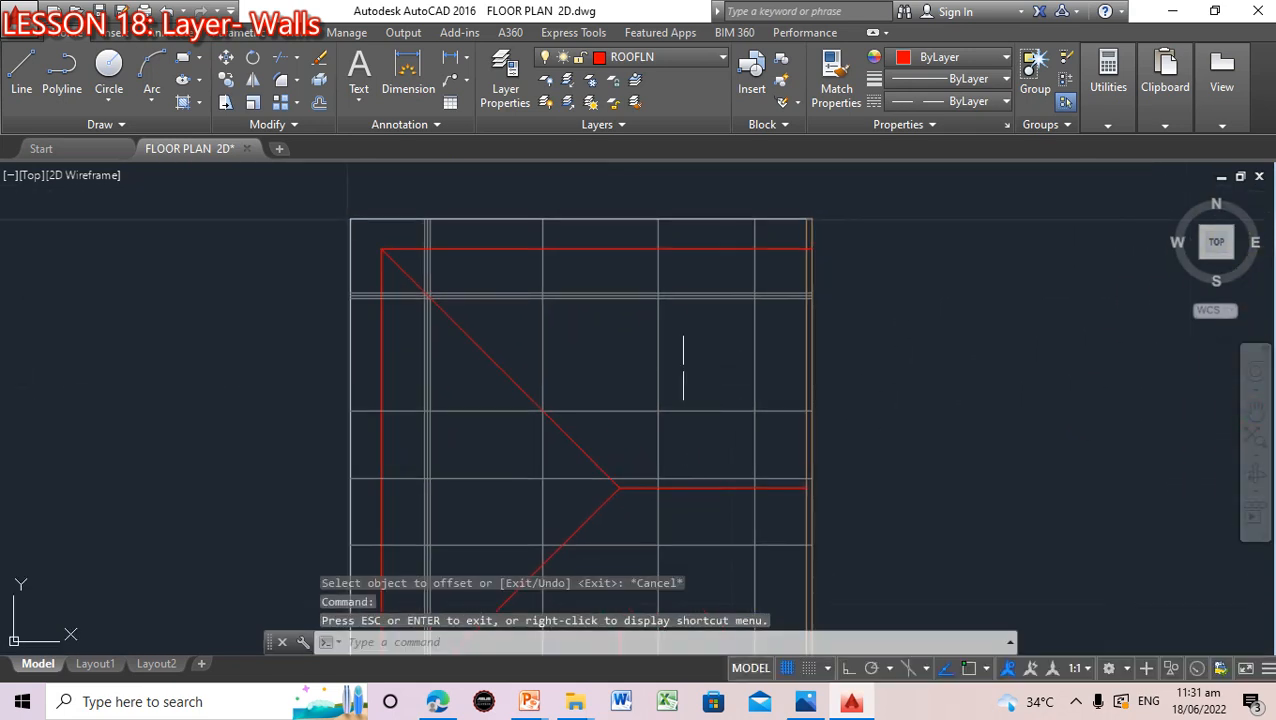
pyautogui.click(722, 60)
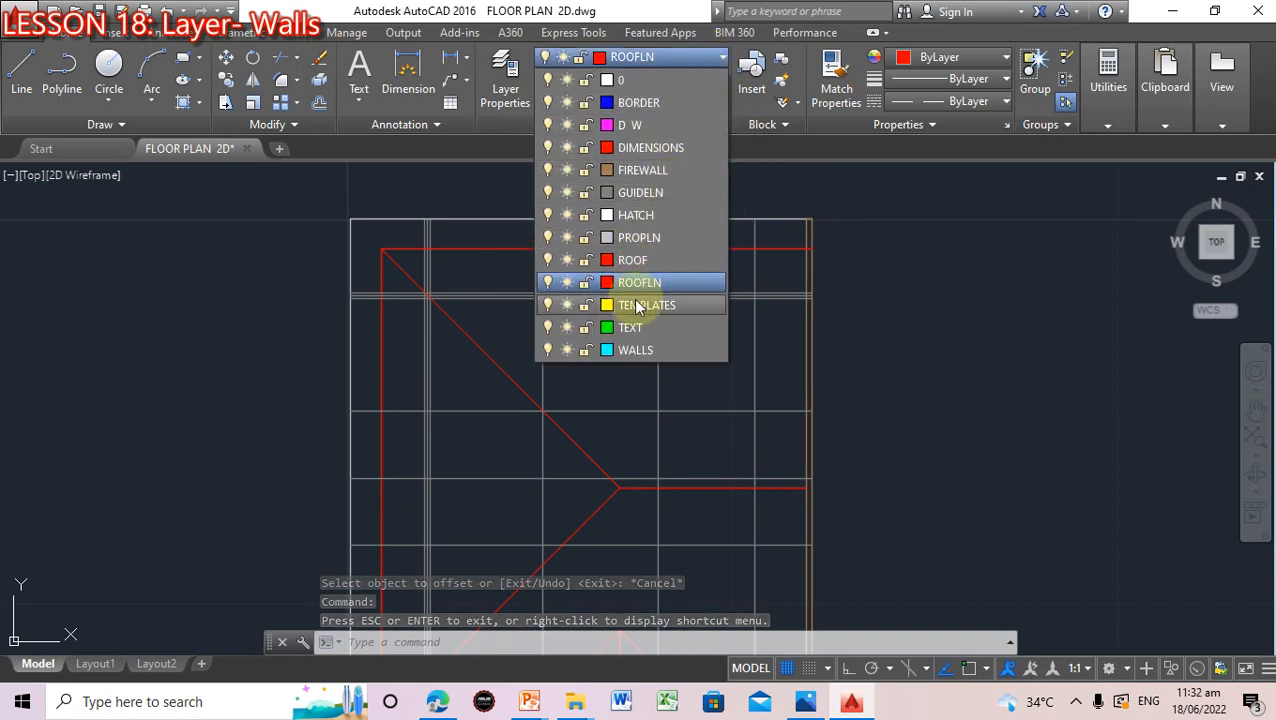
pyautogui.click(636, 350)
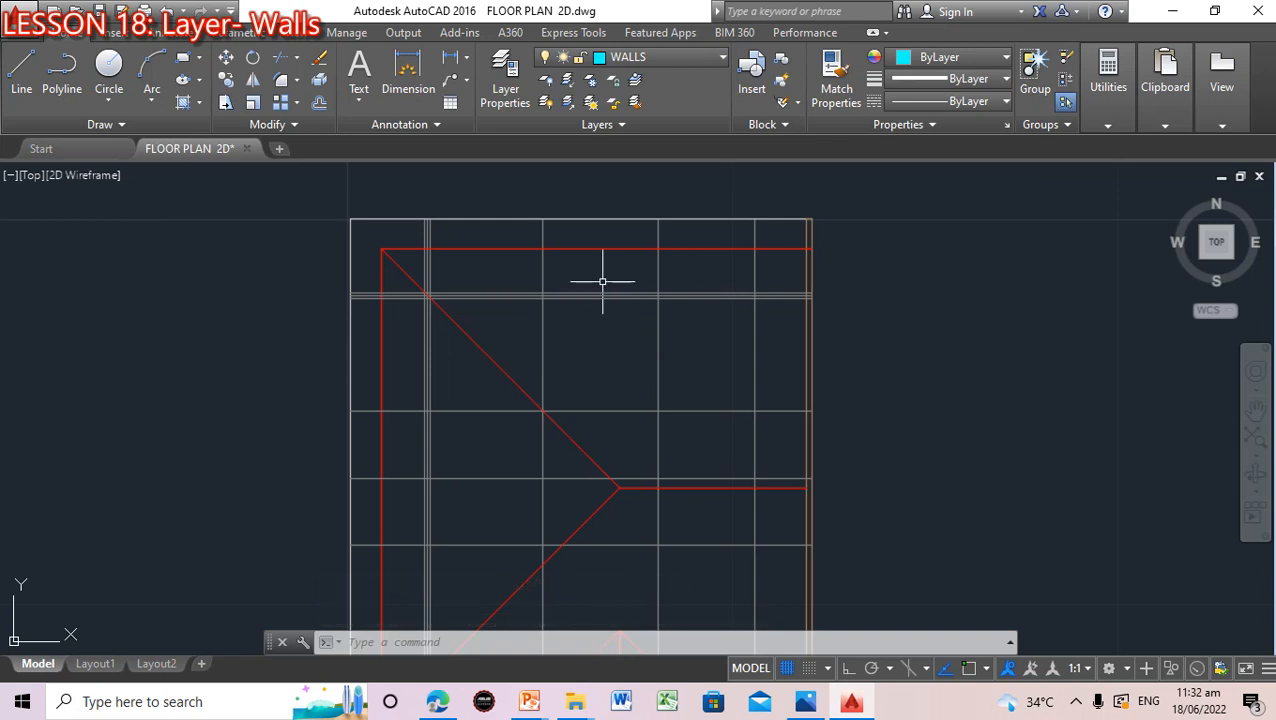
# Move the two offset lines above and below the uppermost horizontal guideline to the WALLS layer
pyautogui.click(608, 293)
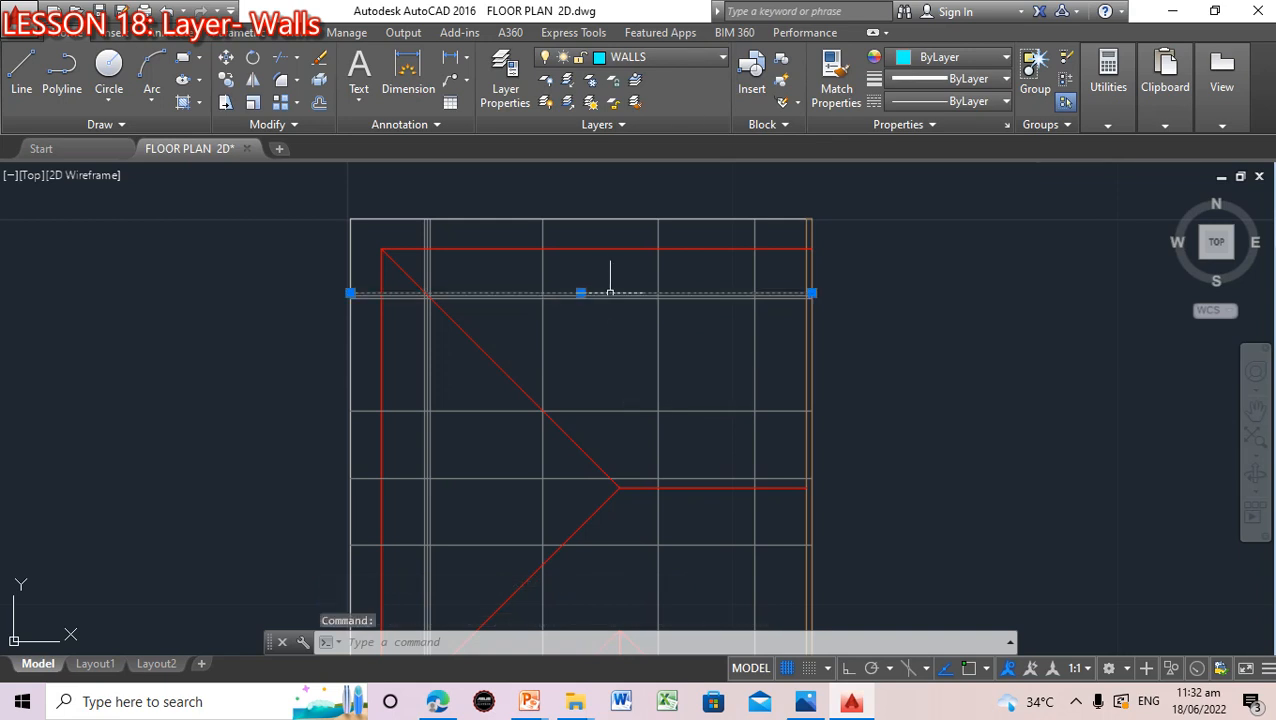
pyautogui.click(723, 60)
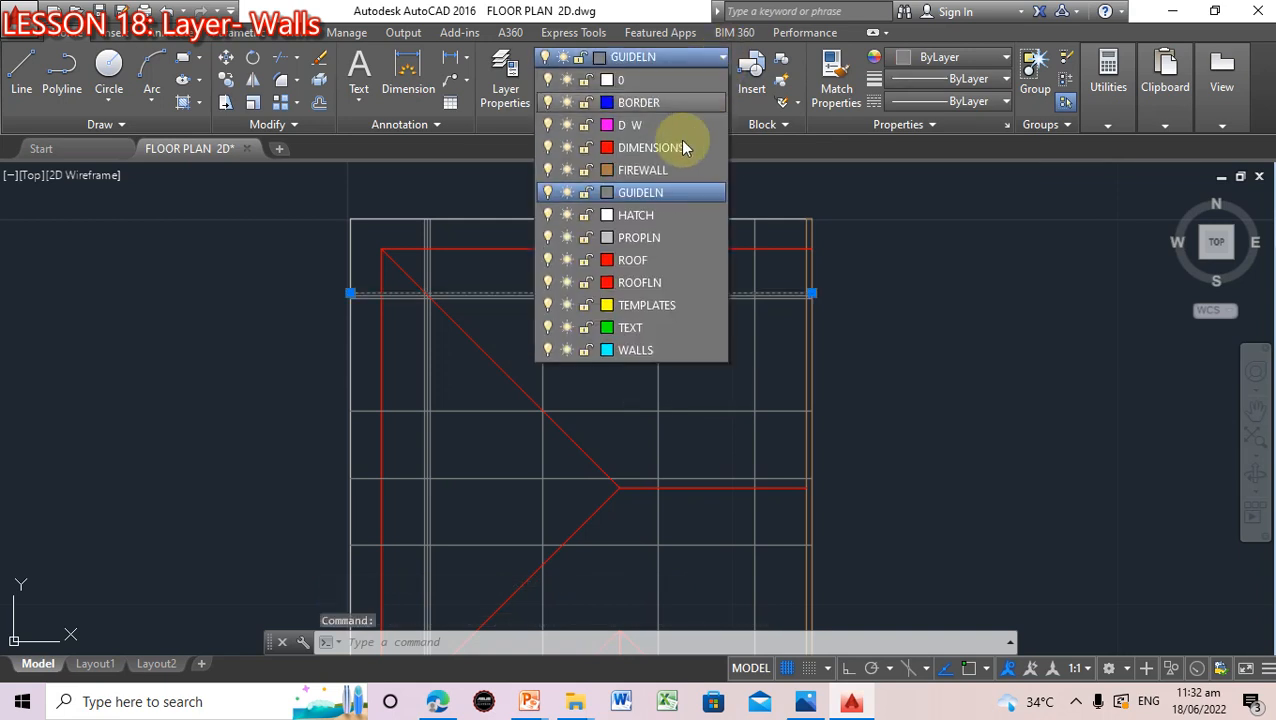
pyautogui.click(636, 352)
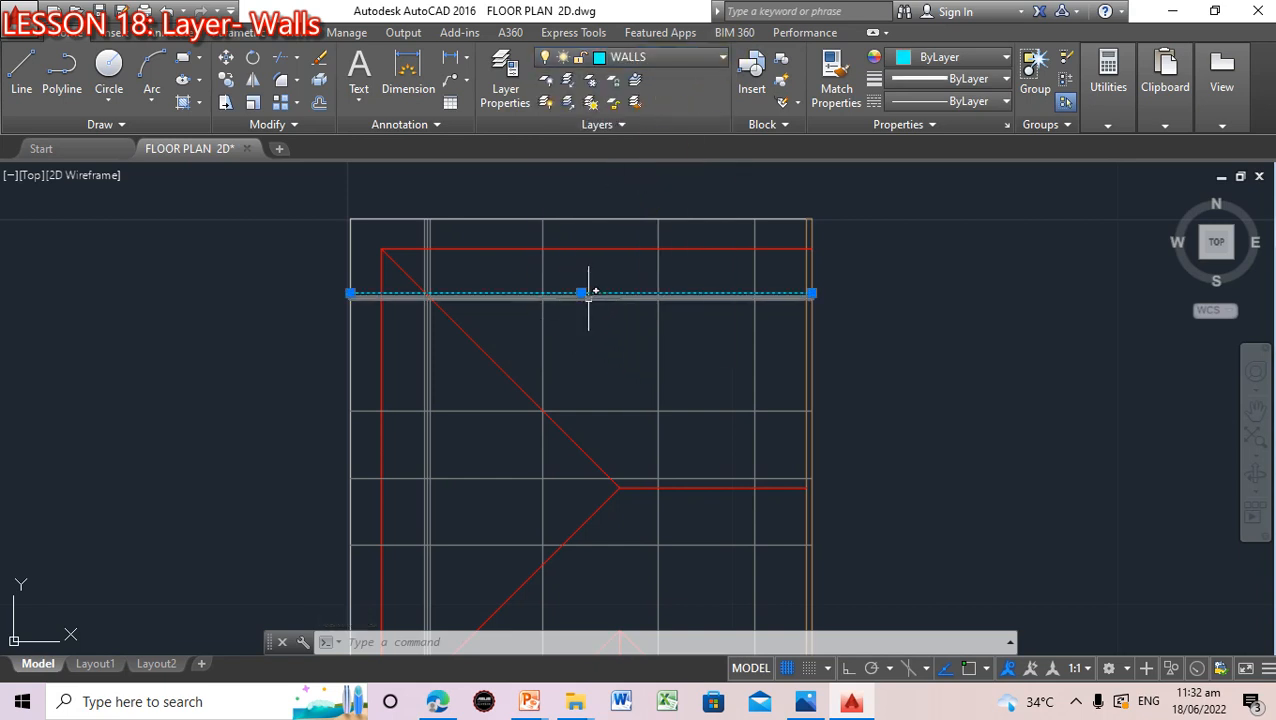
pyautogui.click(722, 57)
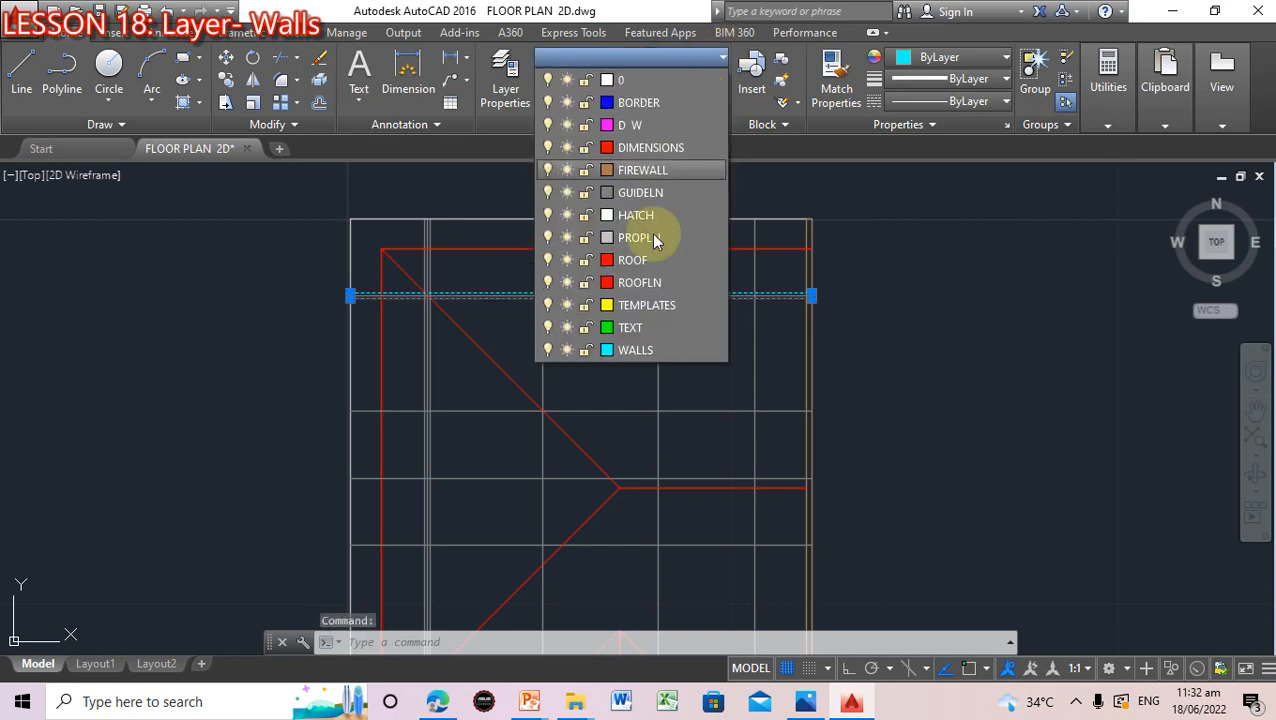
pyautogui.click(635, 350)
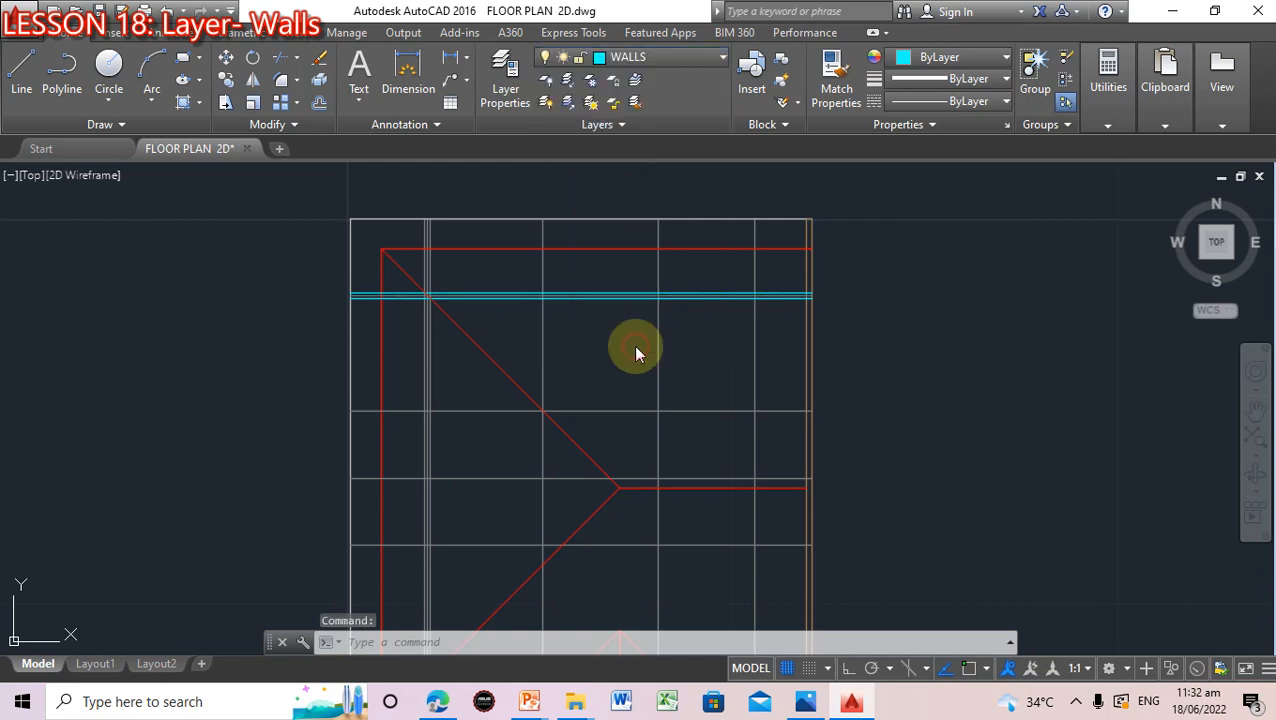
# Move the offset line on the inner side of the leftmost vertical guideline to the WALLS layer and clear the selection
pyautogui.click(428, 356)
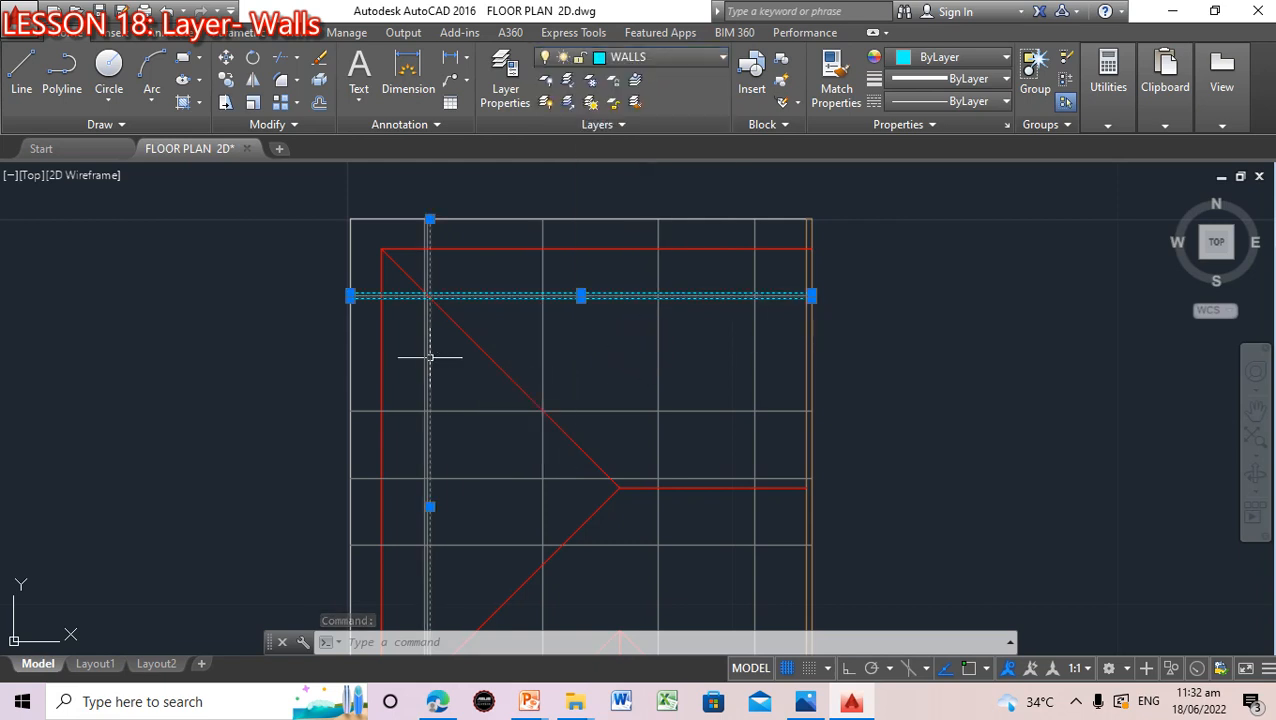
pyautogui.click(722, 57)
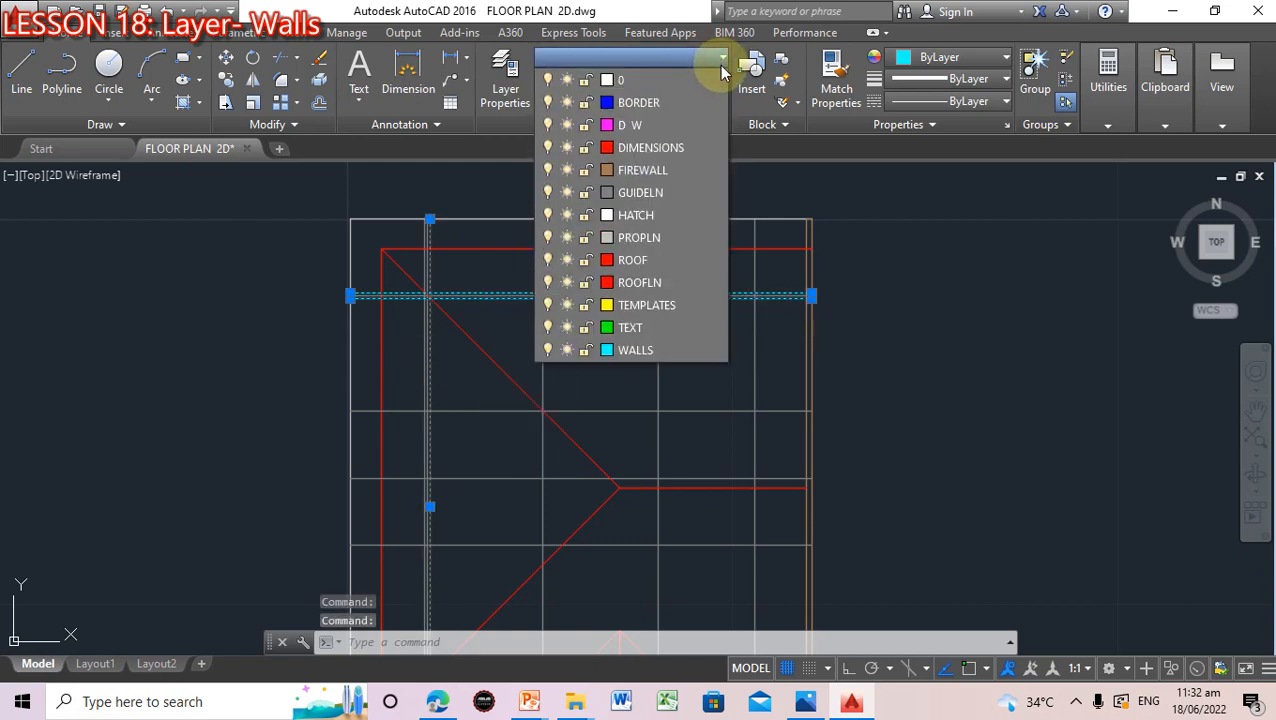
pyautogui.click(630, 350)
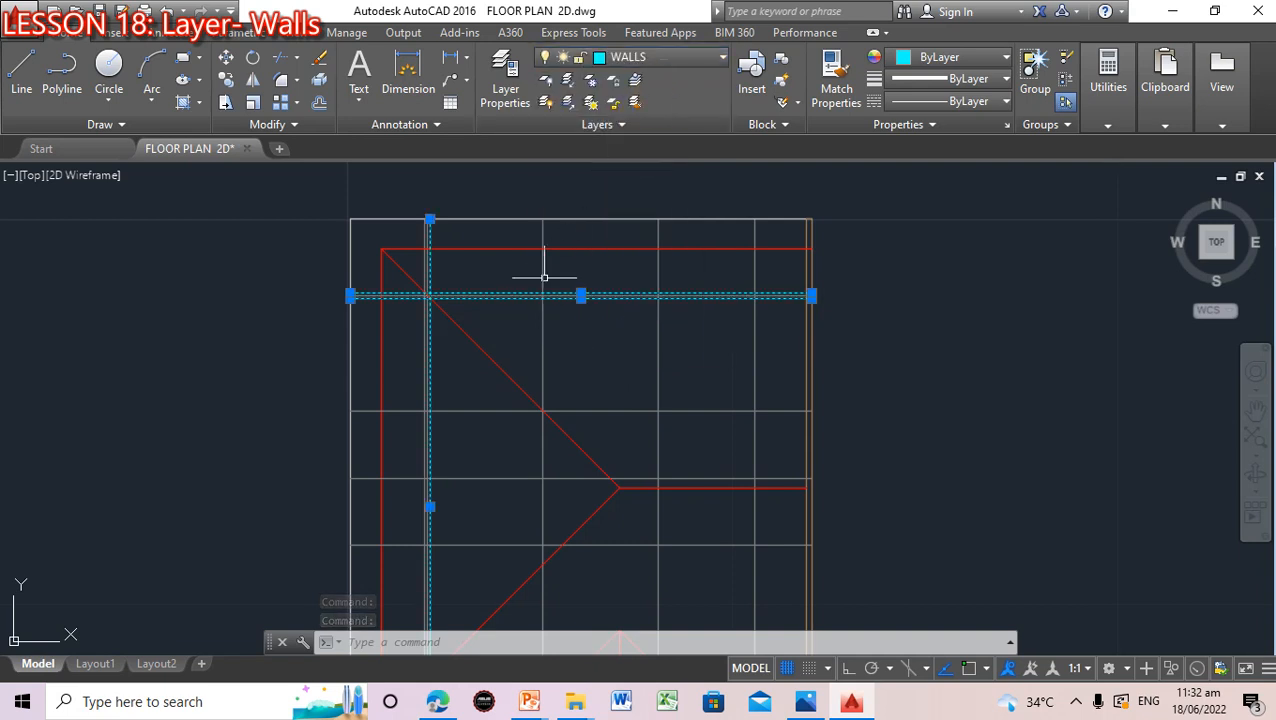
pyautogui.press('Escape')
# Match the properties of the inner vertical wall line onto the offset line on the outer side of the leftmost vertical guideline
pyautogui.click(834, 80)
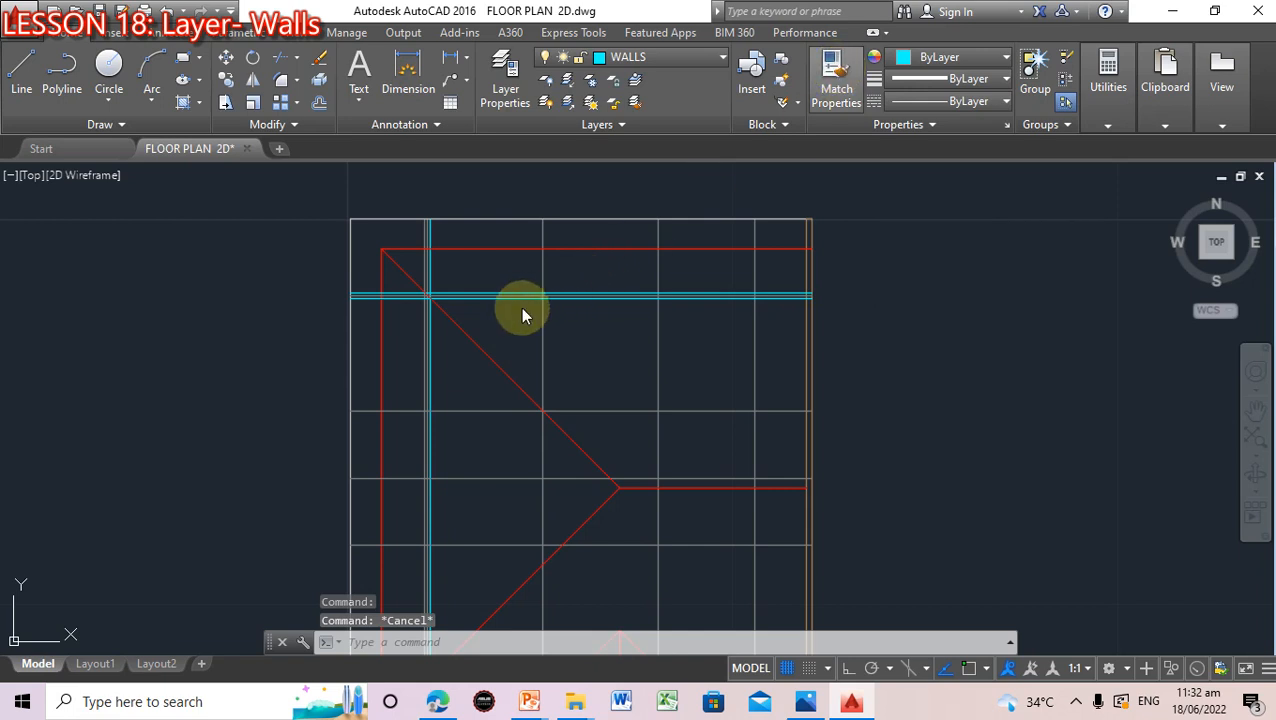
pyautogui.click(846, 93)
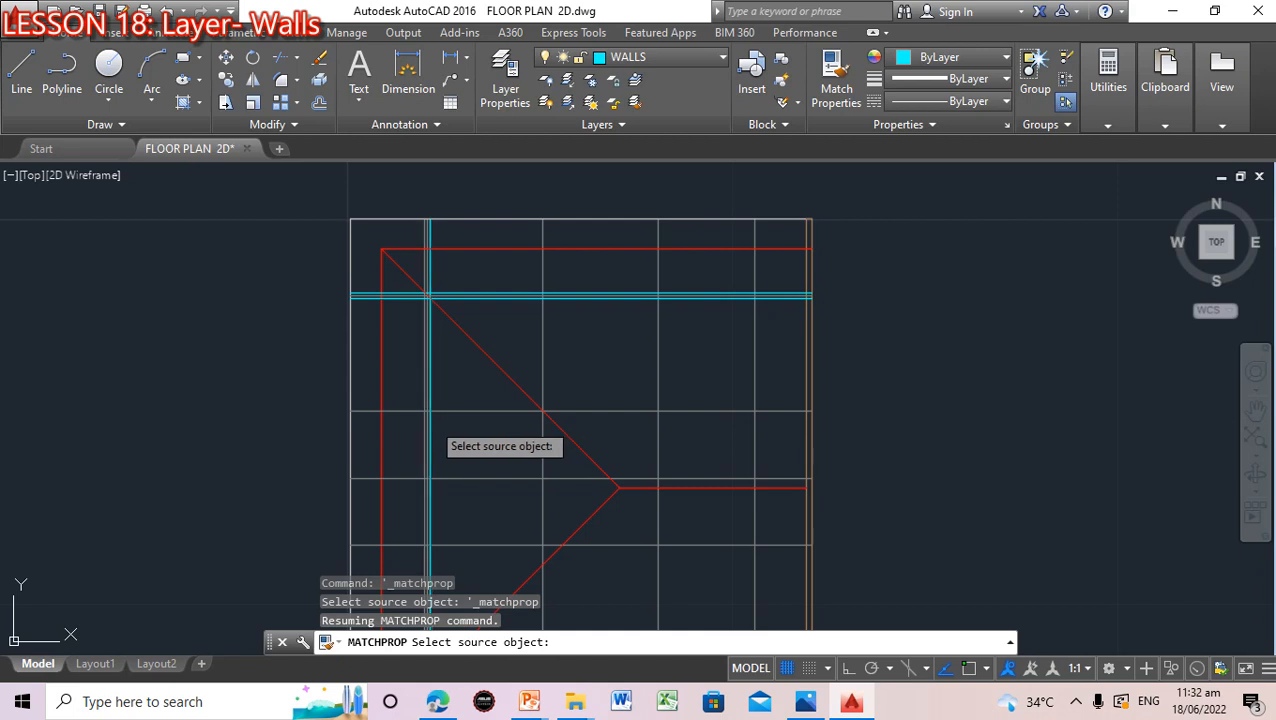
pyautogui.click(428, 428)
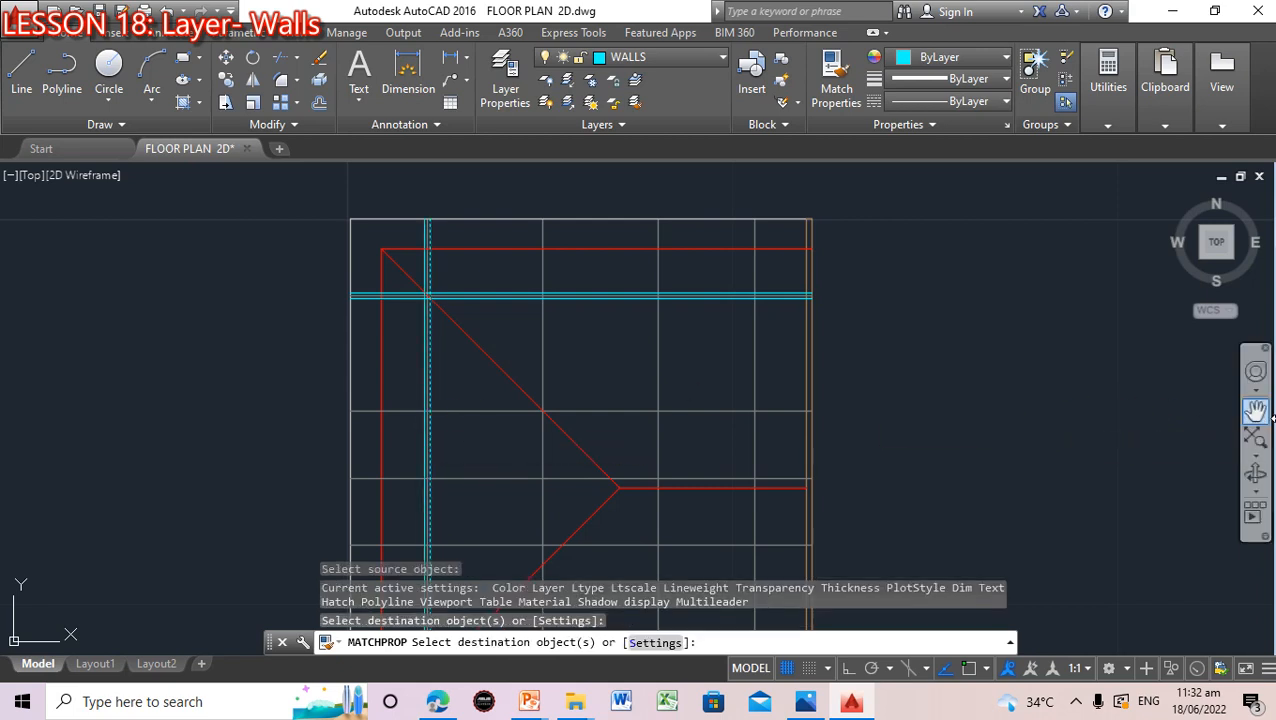
# Apply the matched wall properties to both offset lines of the lowest horizontal guideline and end Match Properties
pyautogui.scroll(-4, 1040, 447)
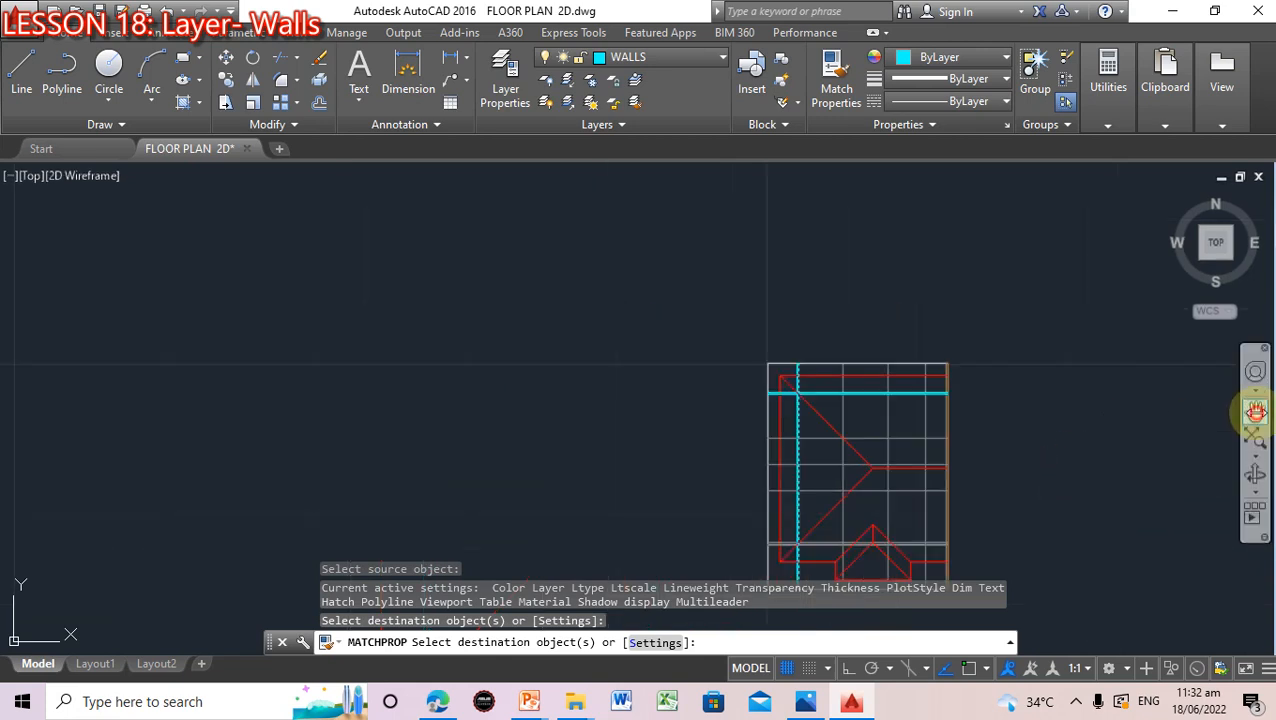
pyautogui.click(1255, 410)
pyautogui.moveTo(1030, 450)
pyautogui.mouseDown()
pyautogui.moveTo(963, 358)
pyautogui.moveTo(773, 308)
pyautogui.moveTo(806, 290)
pyautogui.mouseUp()
pyautogui.press('Escape')
pyautogui.scroll(8, 767, 380)
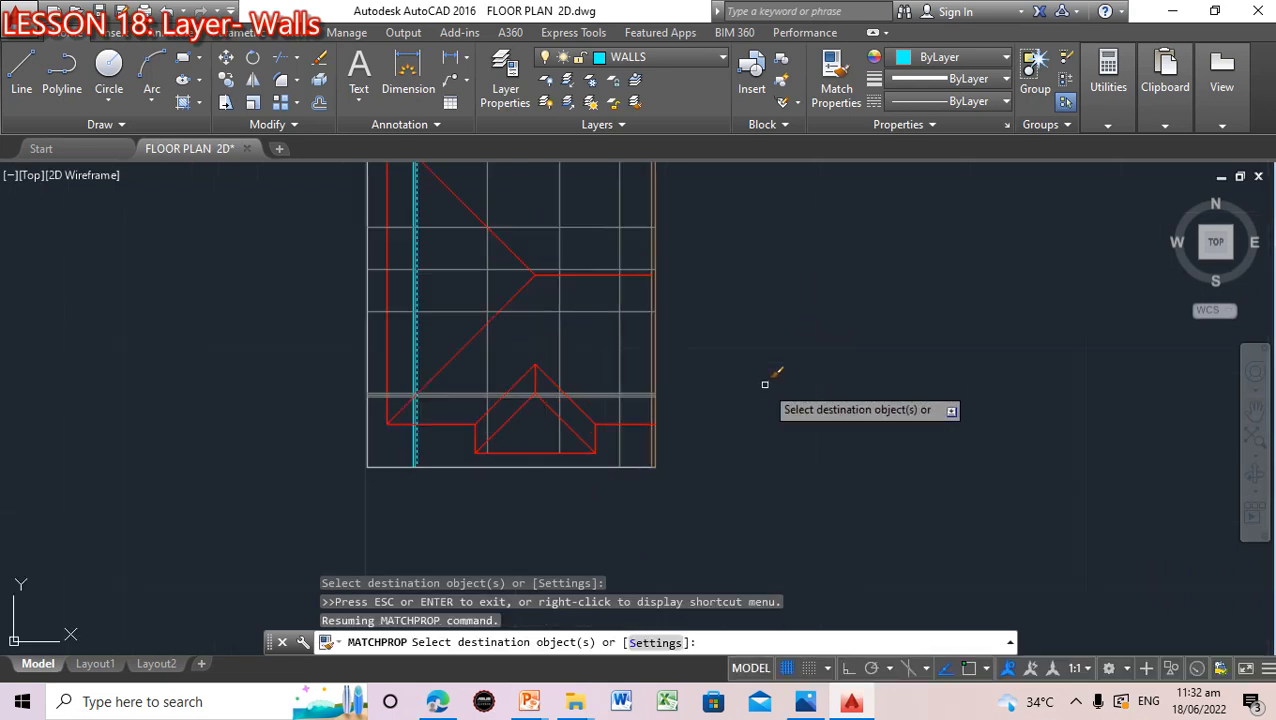
pyautogui.click(710, 392)
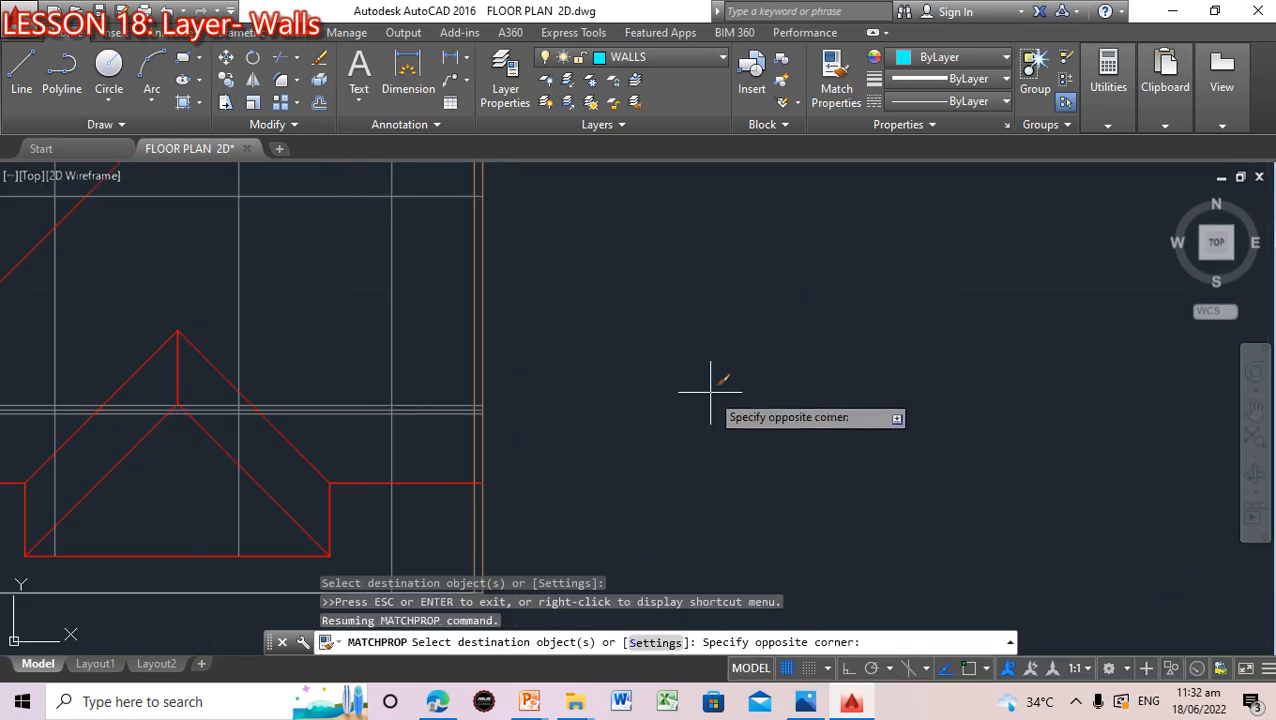
pyautogui.moveTo(710, 392); pyautogui.dragTo(832, 413)
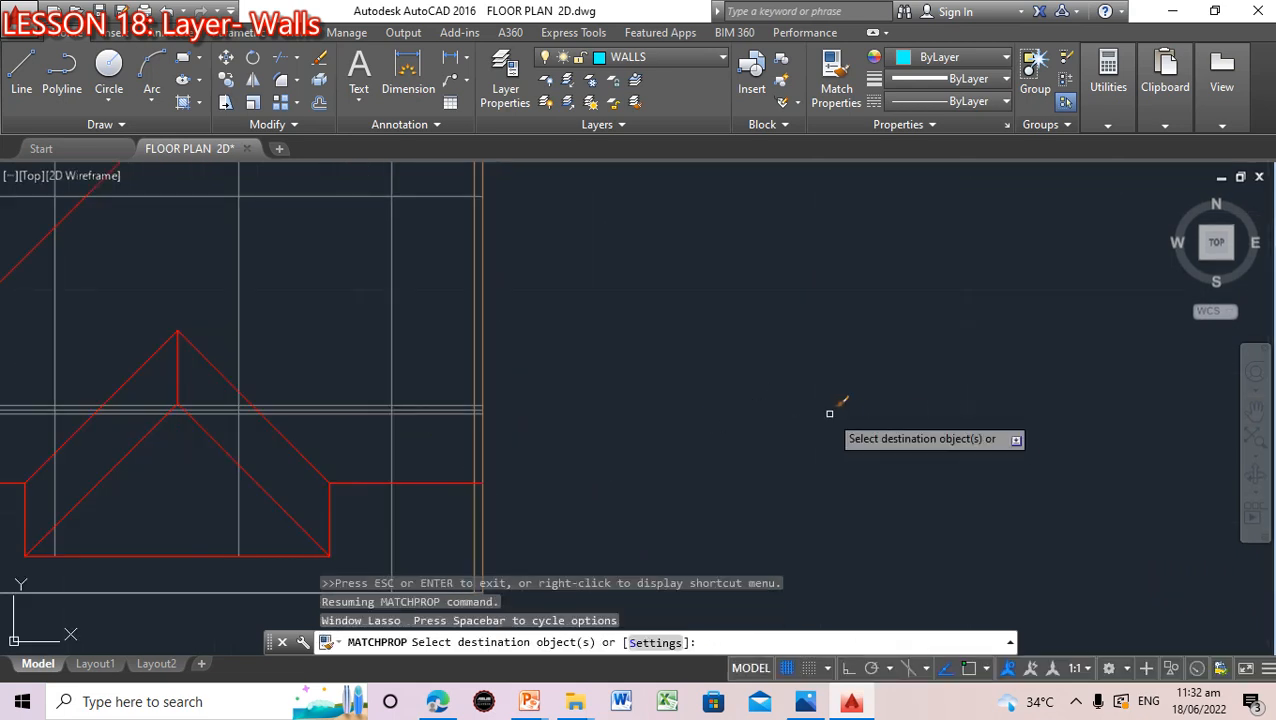
pyautogui.click(421, 402)
pyautogui.click(426, 411)
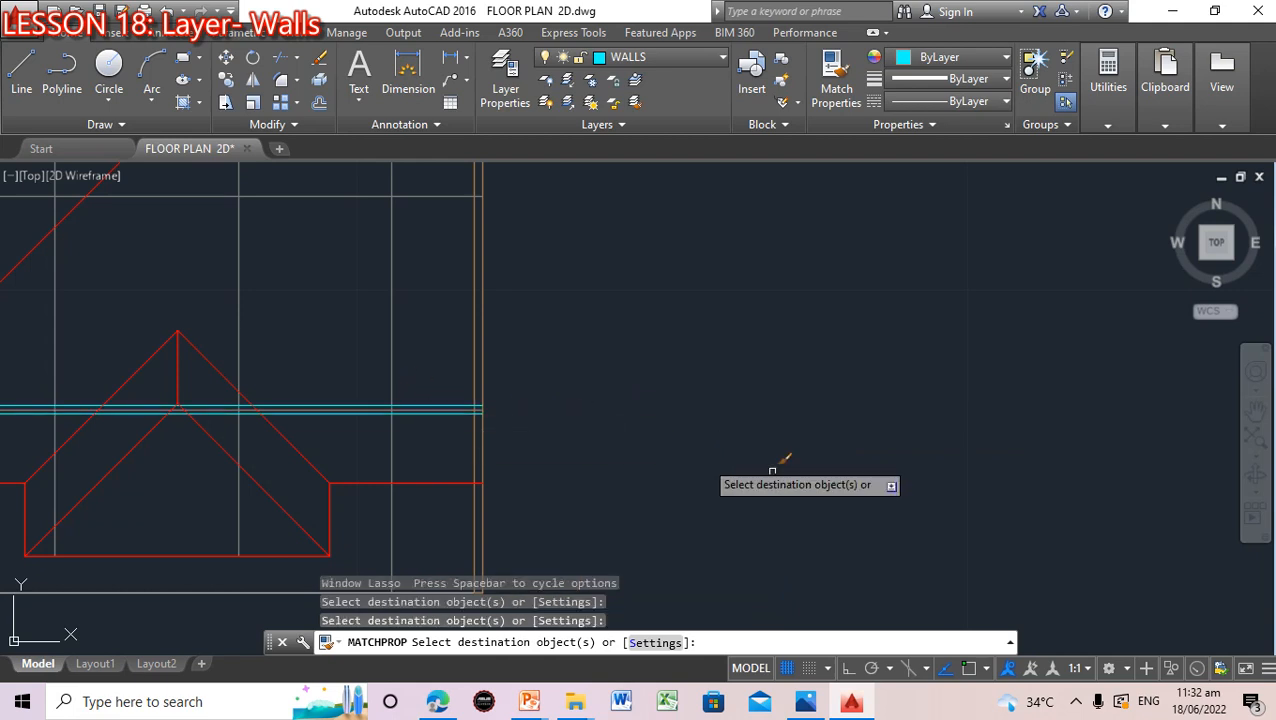
pyautogui.press('Escape')
# Check the wall layout of the floor plan on slide 4 of the Lesson 18- Walls presentation in PowerPoint
pyautogui.scroll(-2, 998, 458)
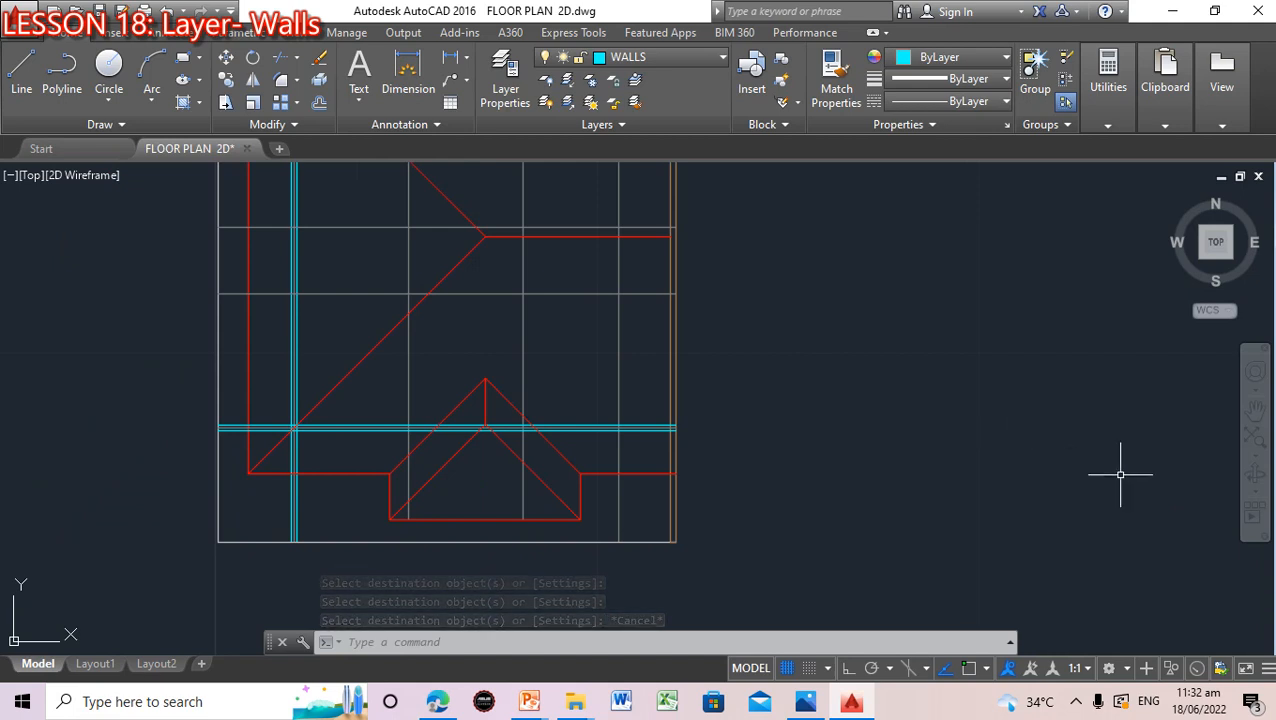
pyautogui.click(855, 705)
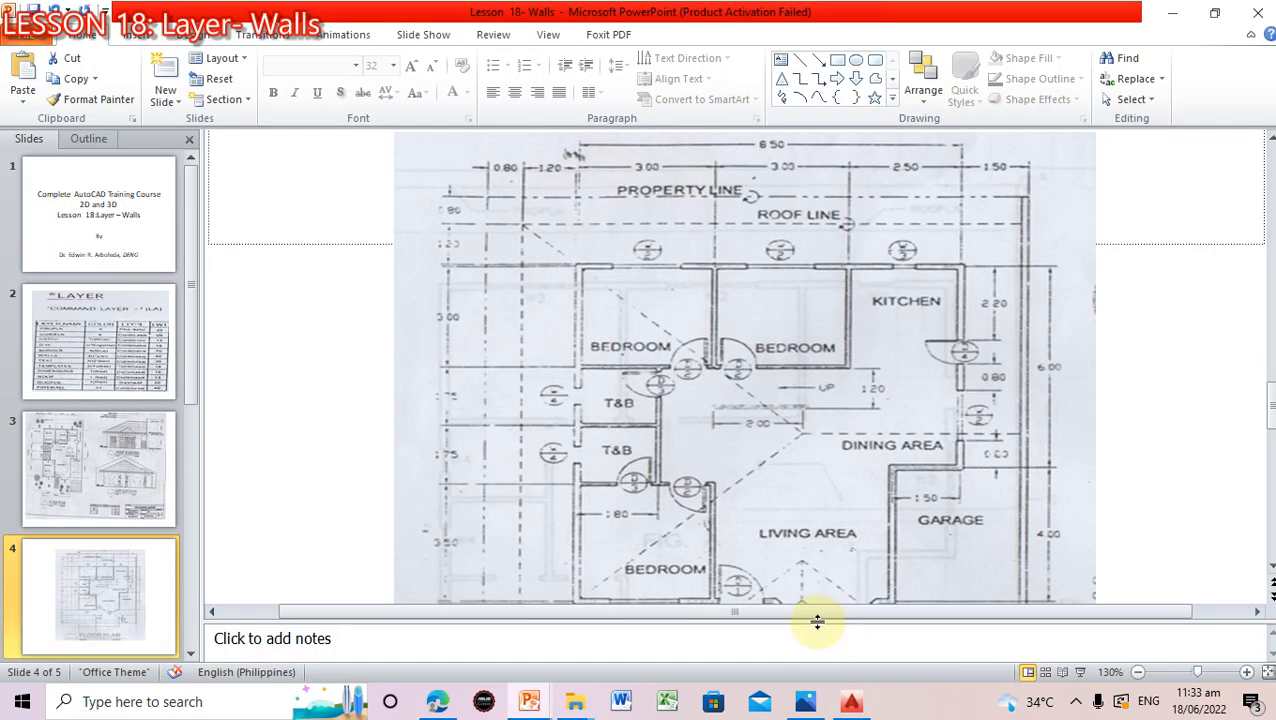
# Examine the living area and garage walls in the lower part of the slide 4 floor plan, and return to AutoCAD
pyautogui.moveTo(777, 455); pyautogui.dragTo(758, 325)
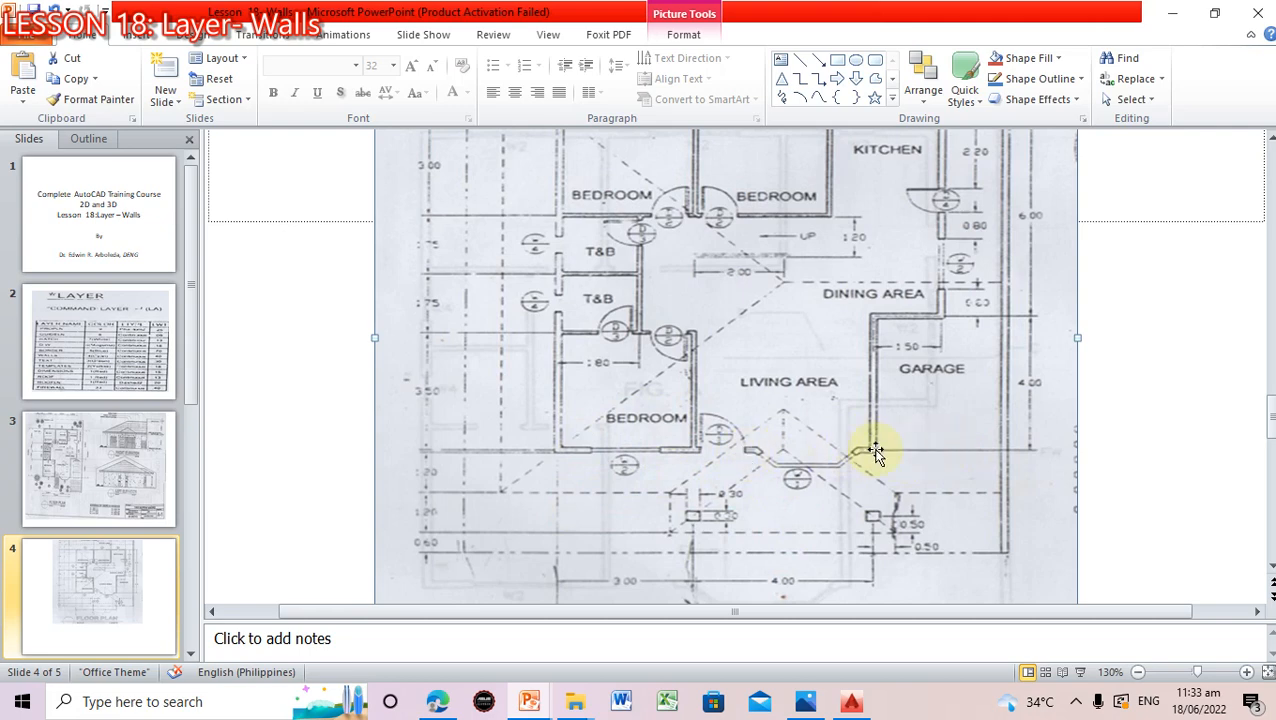
pyautogui.scroll(3, 971, 318)
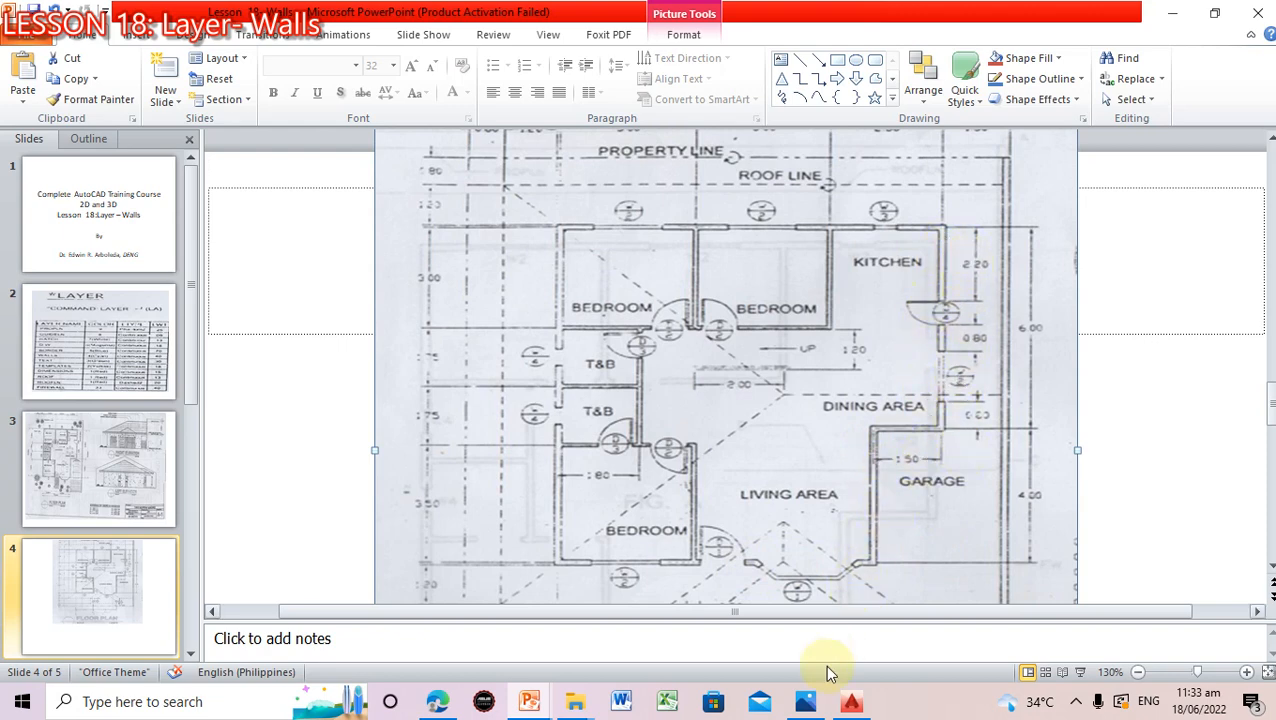
pyautogui.click(850, 705)
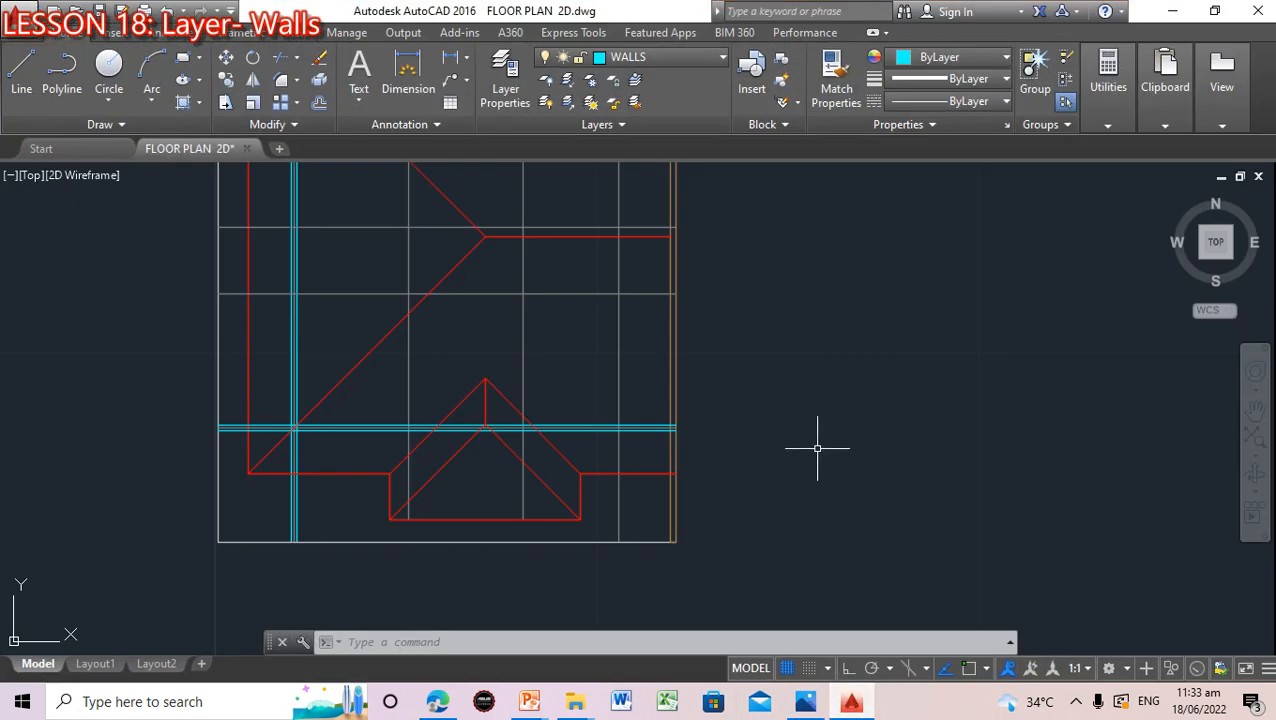
# Offset the rightmost vertical guideline 0.075 toward the inside of the house
pyautogui.scroll(3, 810, 440)
pyautogui.scroll(-3, 810, 436)
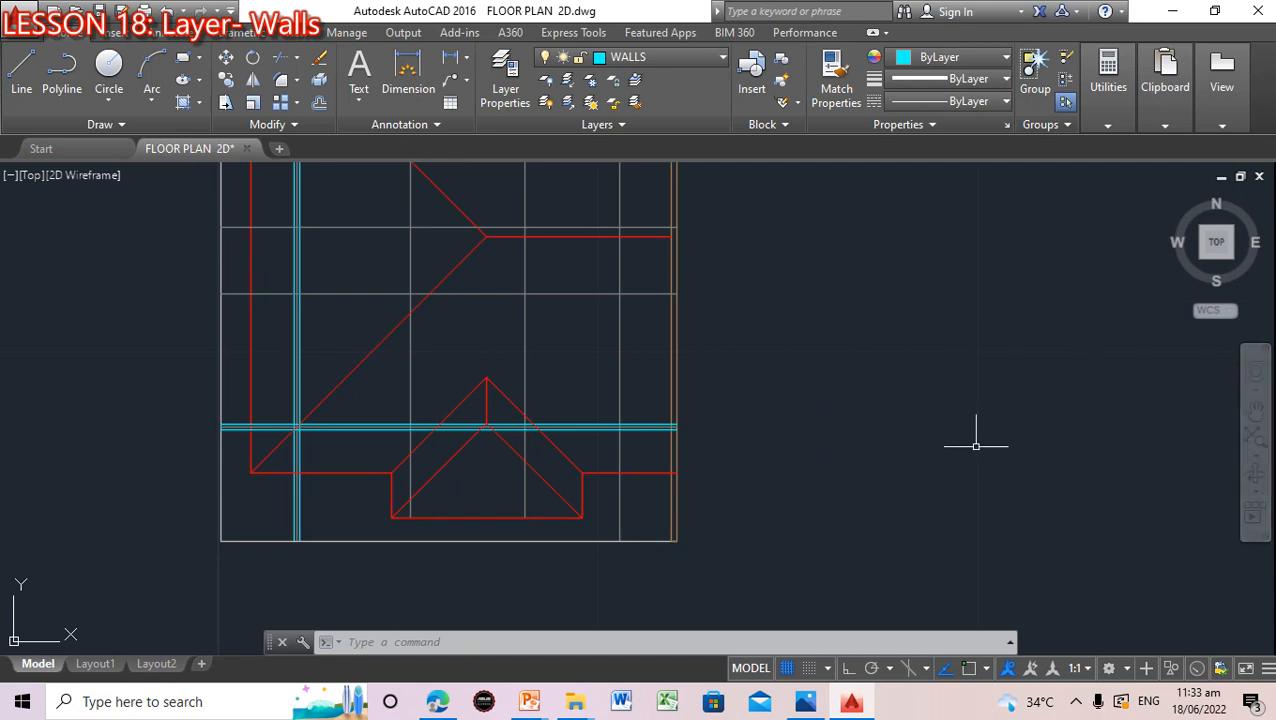
pyautogui.click(1255, 410)
pyautogui.moveTo(746, 319)
pyautogui.mouseDown()
pyautogui.moveTo(789, 553)
pyautogui.moveTo(808, 453)
pyautogui.mouseUp()
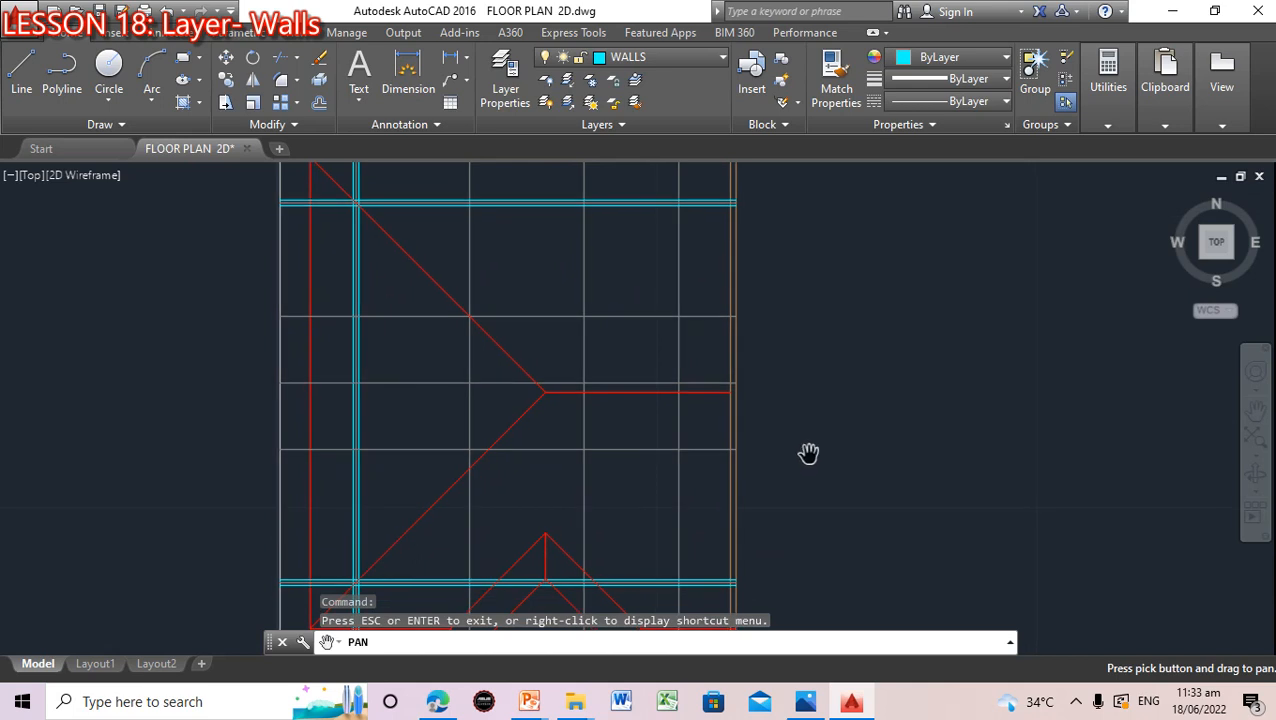
pyautogui.press('Escape')
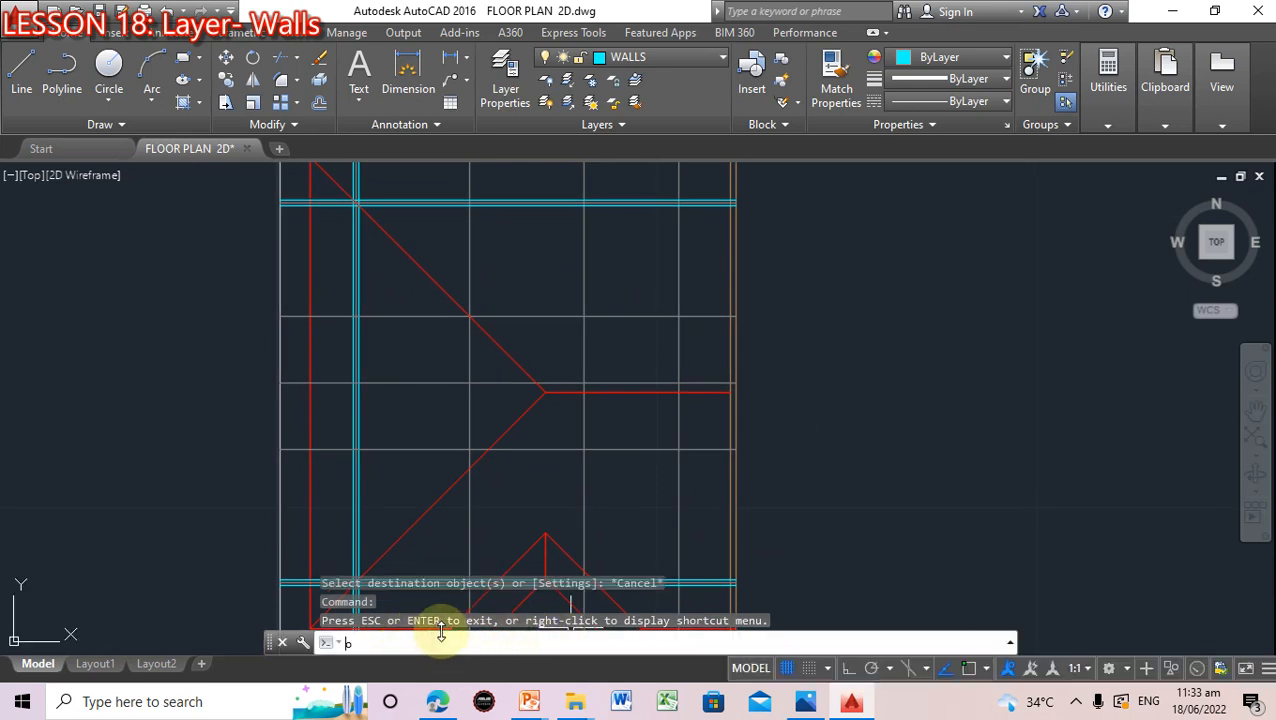
pyautogui.write('o')
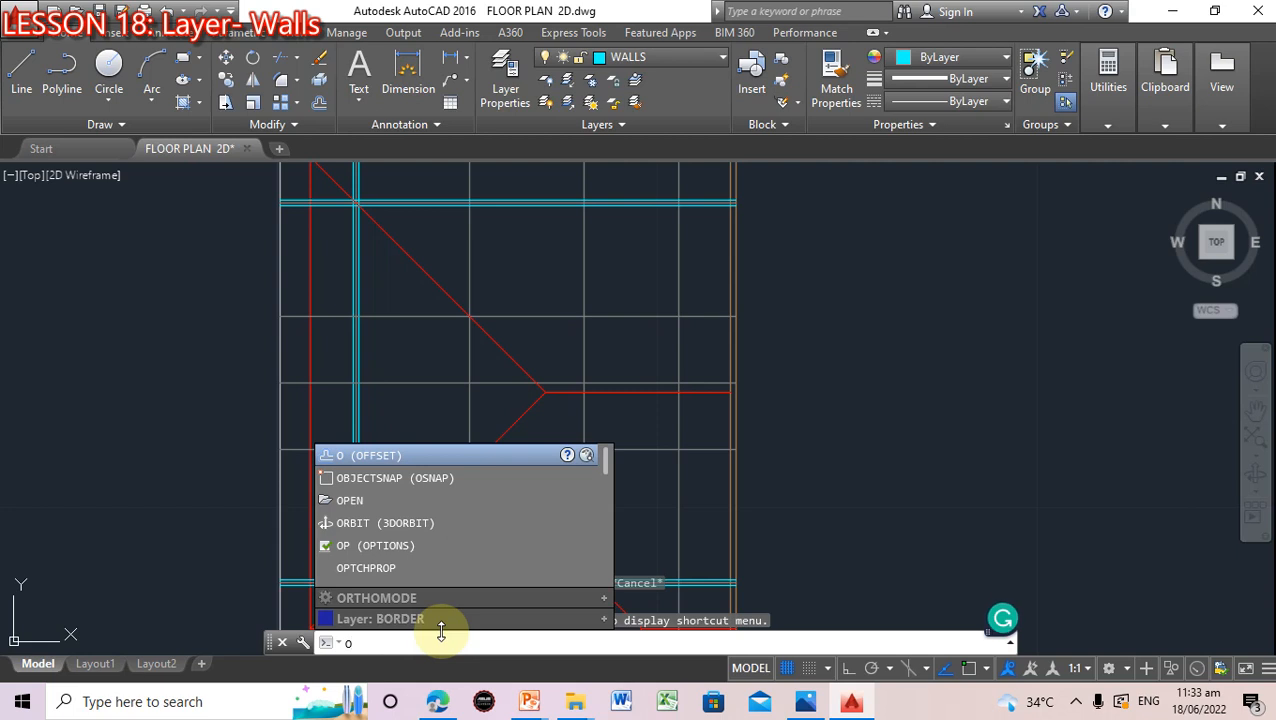
pyautogui.write('ffse')
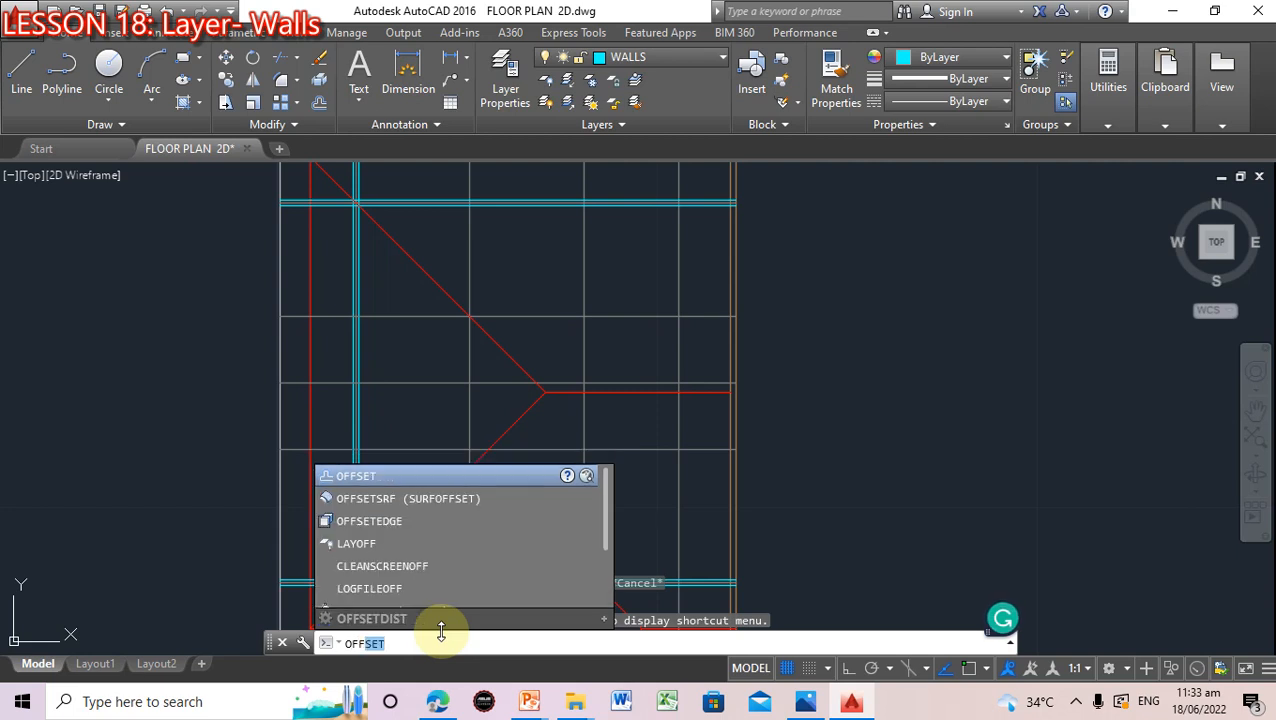
pyautogui.write('T')
pyautogui.press('Return')
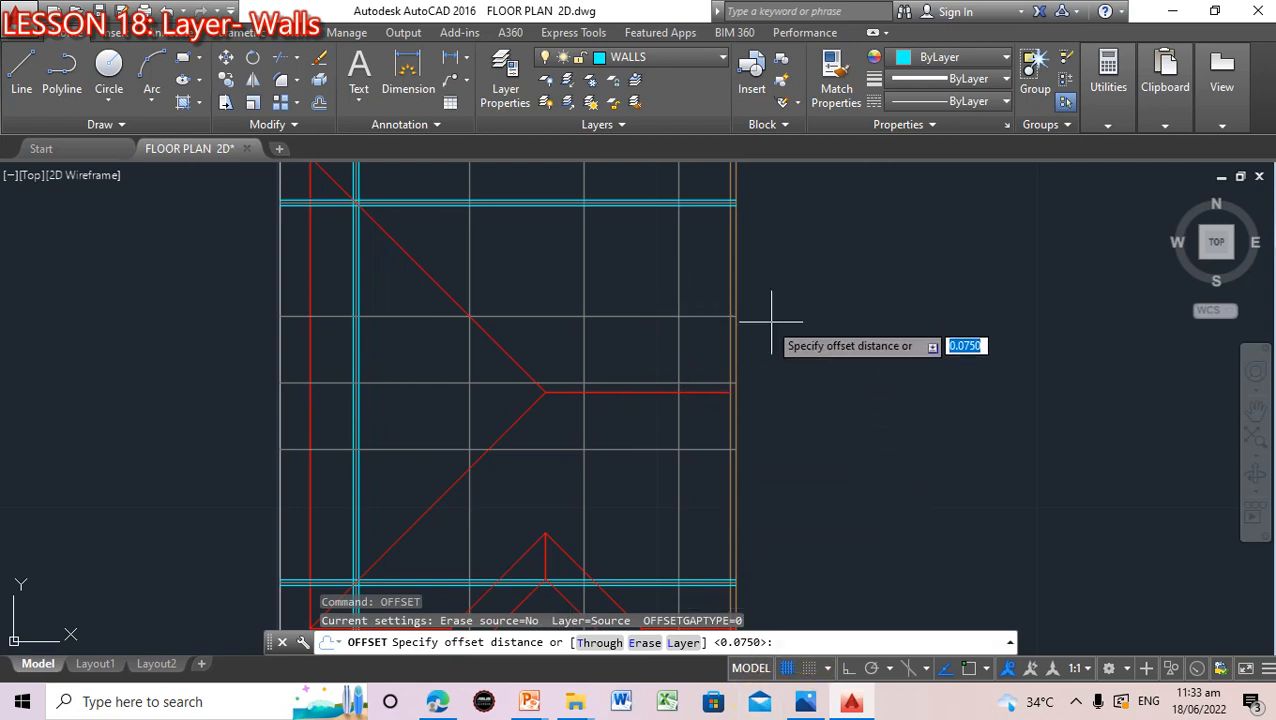
pyautogui.press('Return')
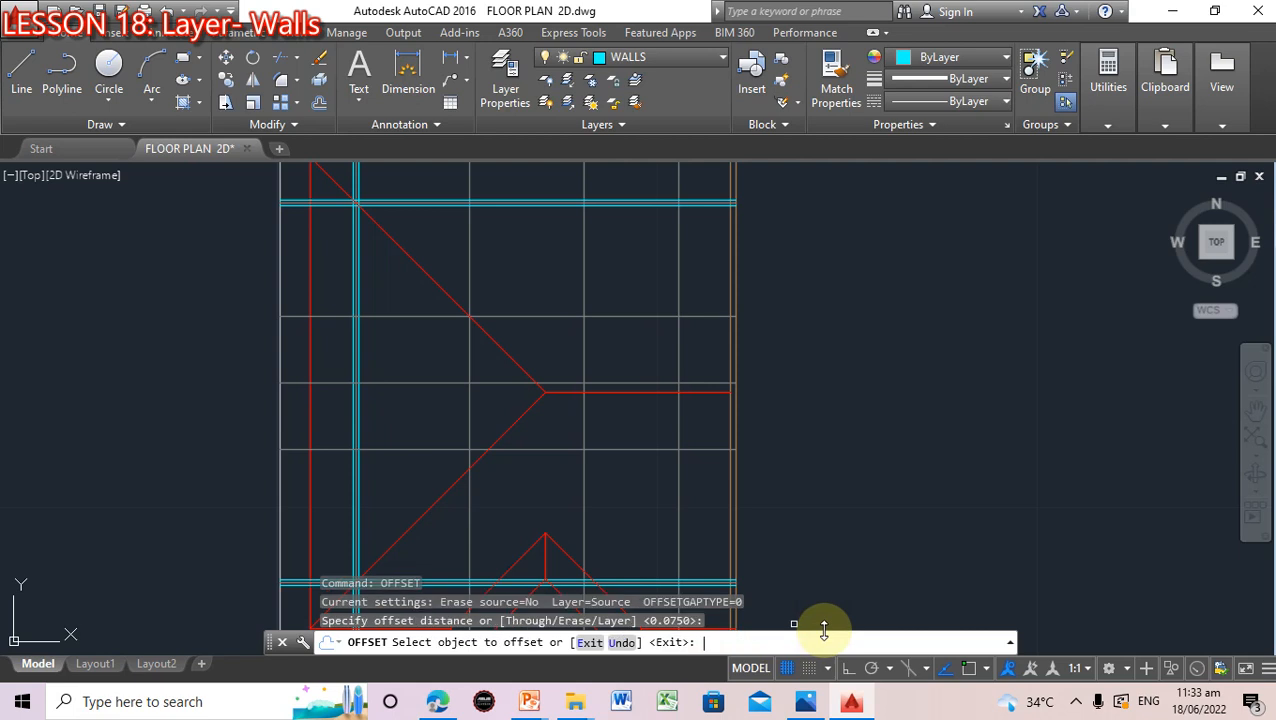
pyautogui.click(679, 264)
pyautogui.click(660, 262)
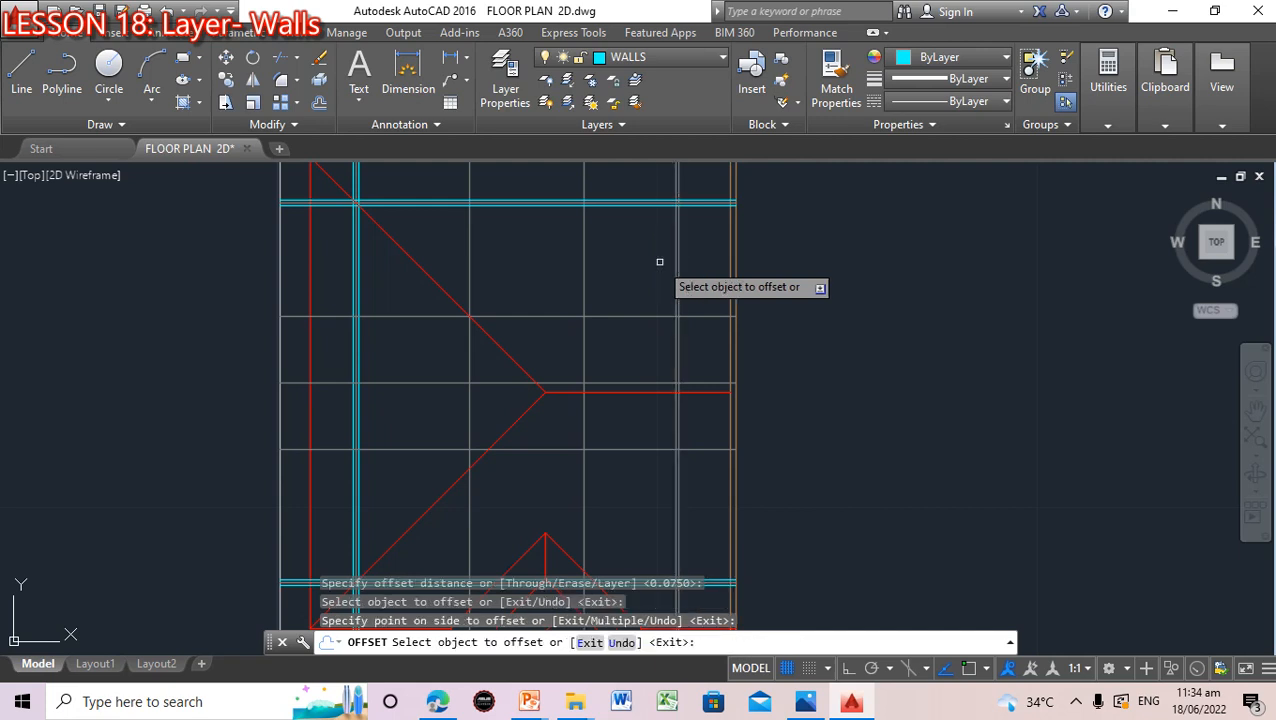
# Offset the same rightmost vertical guideline 0.075 toward the firewall side and end the Offset command
pyautogui.click(680, 278)
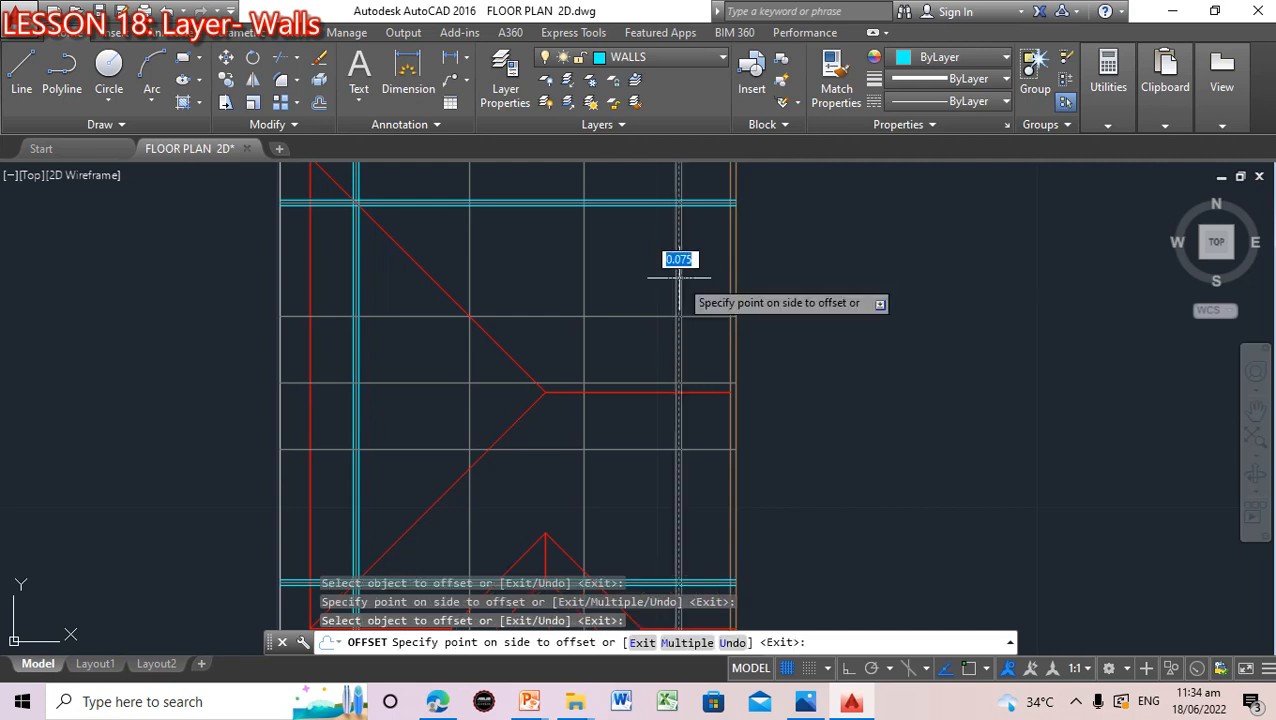
pyautogui.click(704, 276)
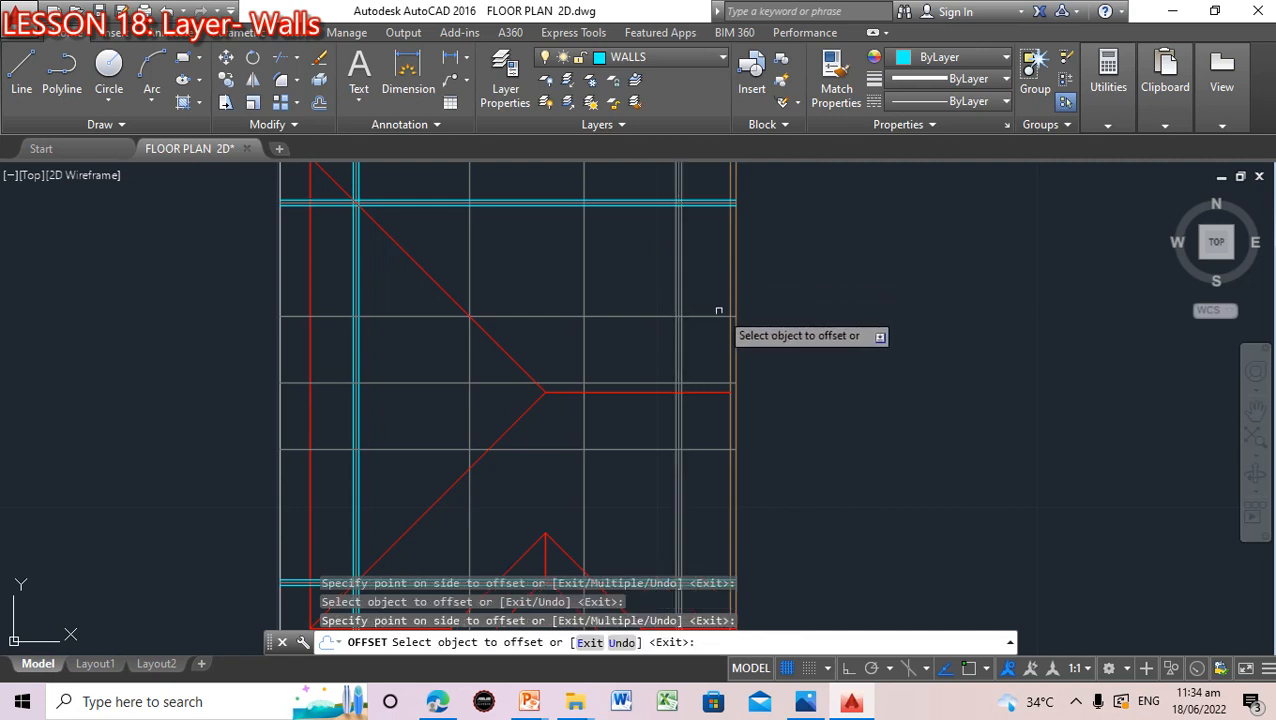
pyautogui.press('Escape')
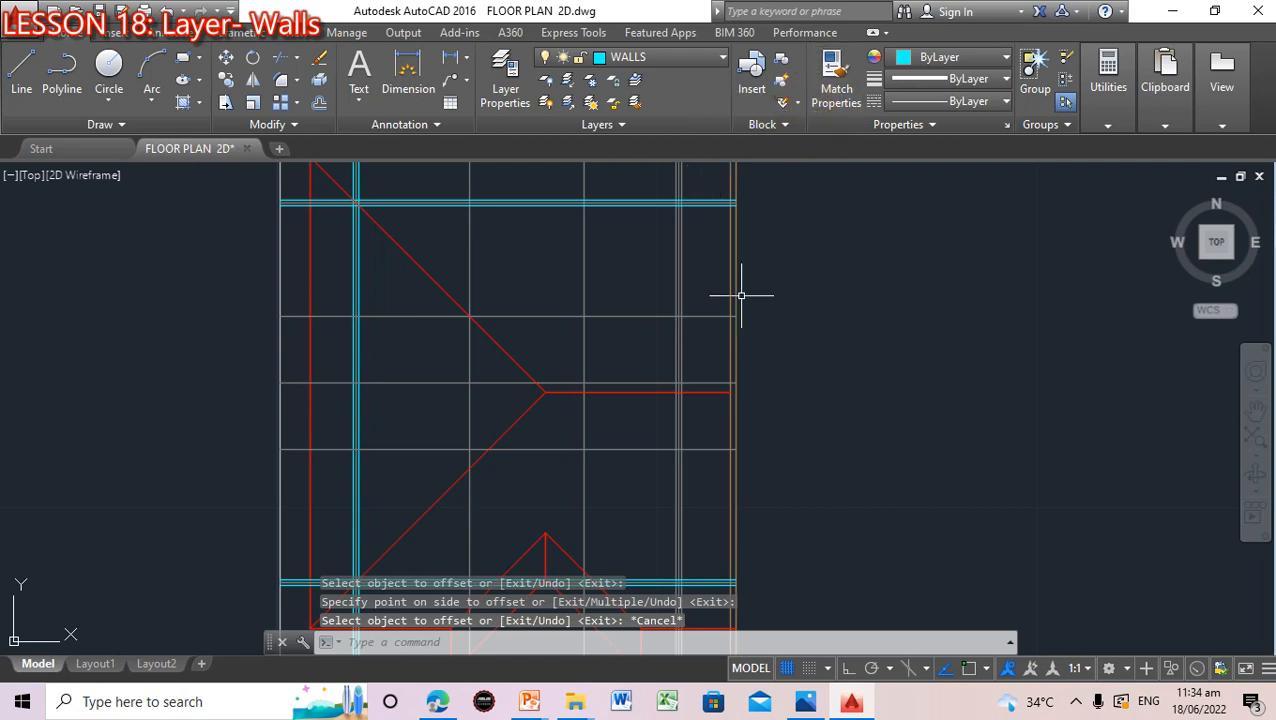
pyautogui.click(837, 82)
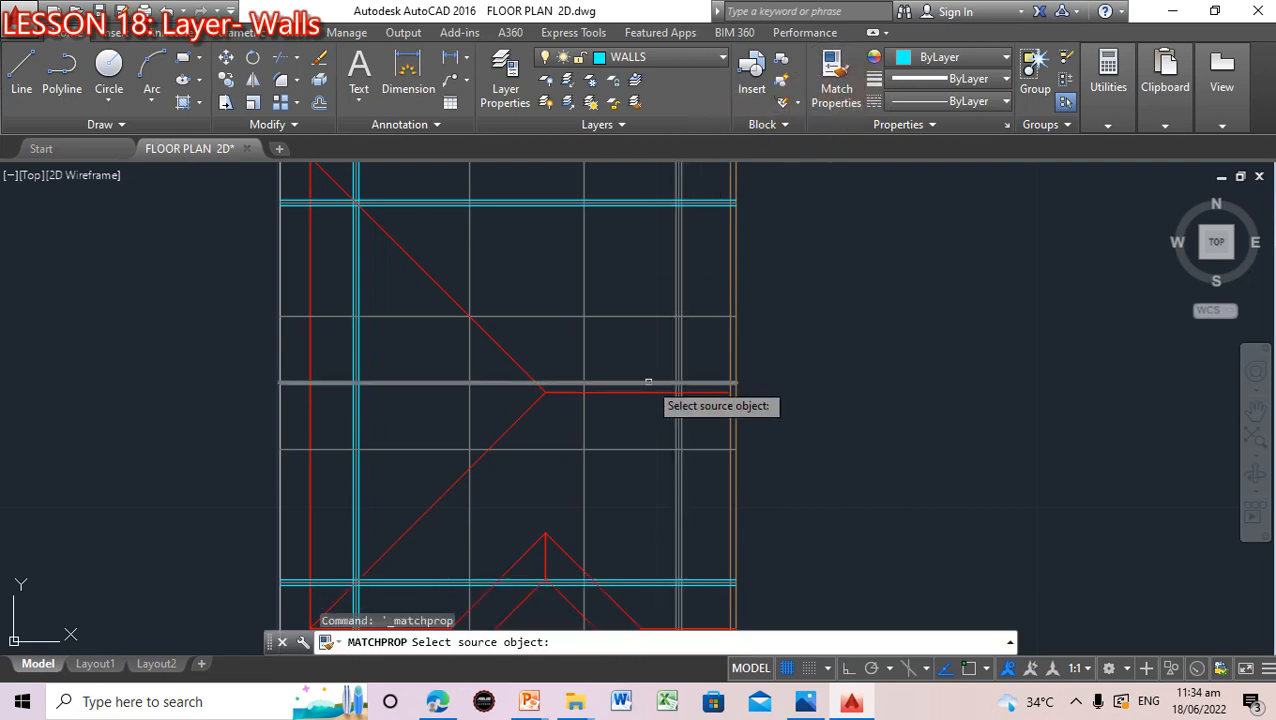
pyautogui.click(675, 307)
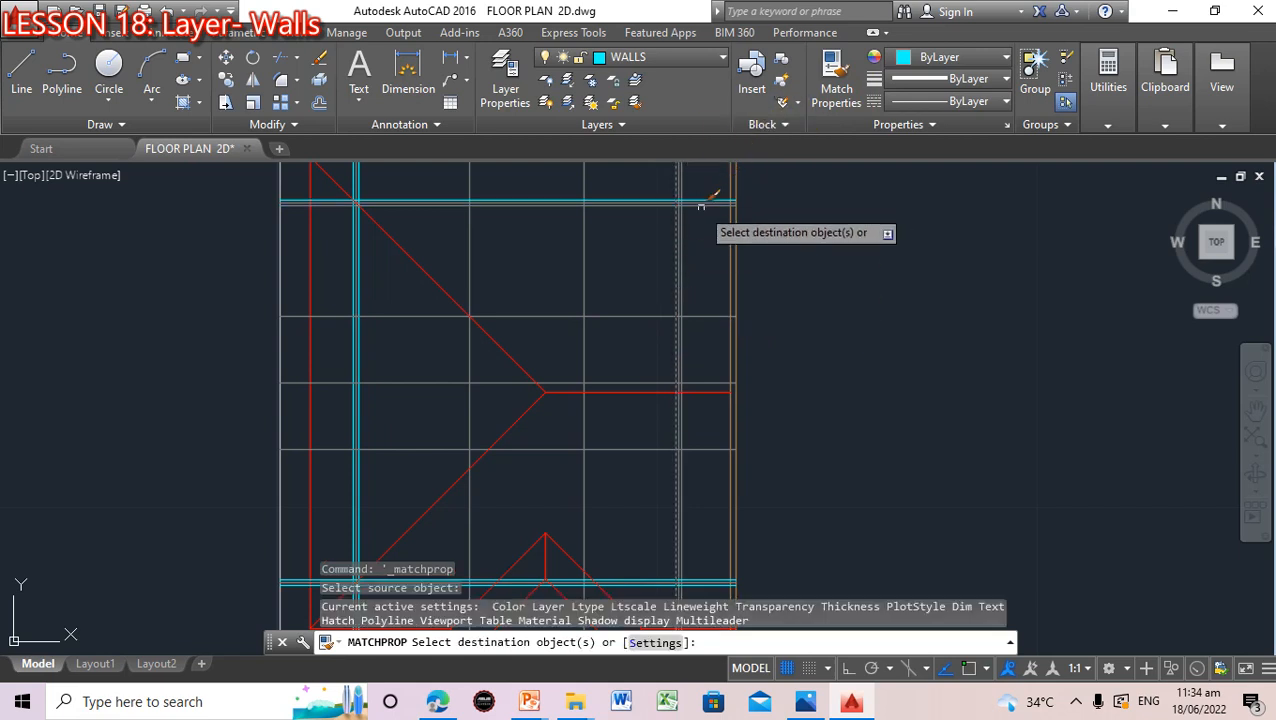
pyautogui.press('Escape')
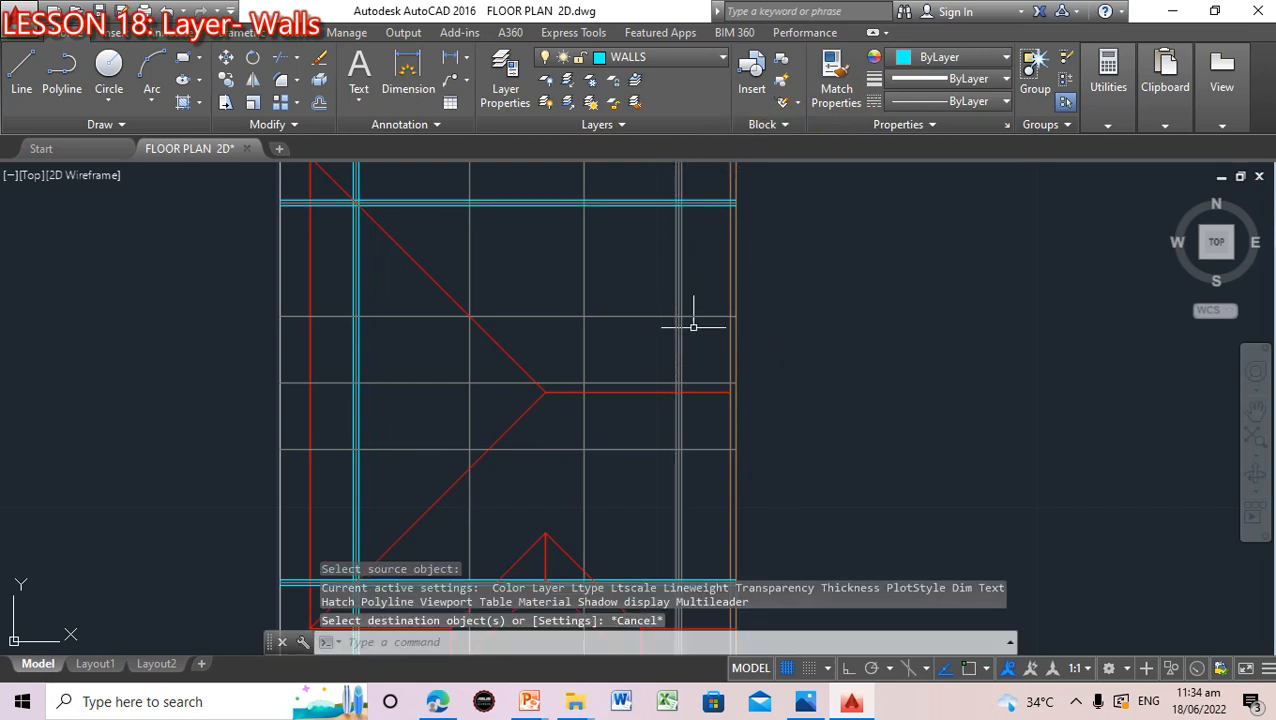
# Move both offset lines of the rightmost vertical guideline to the WALLS layer
pyautogui.click(677, 241)
pyautogui.click(724, 58)
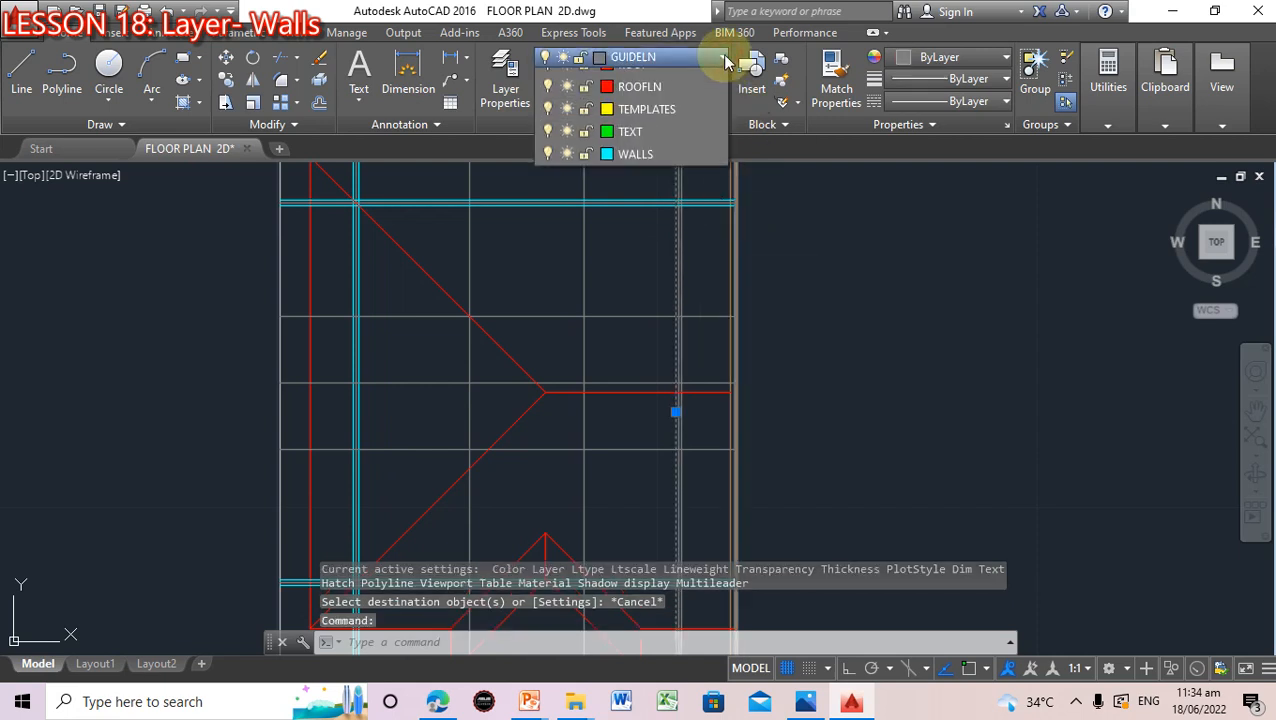
pyautogui.click(624, 356)
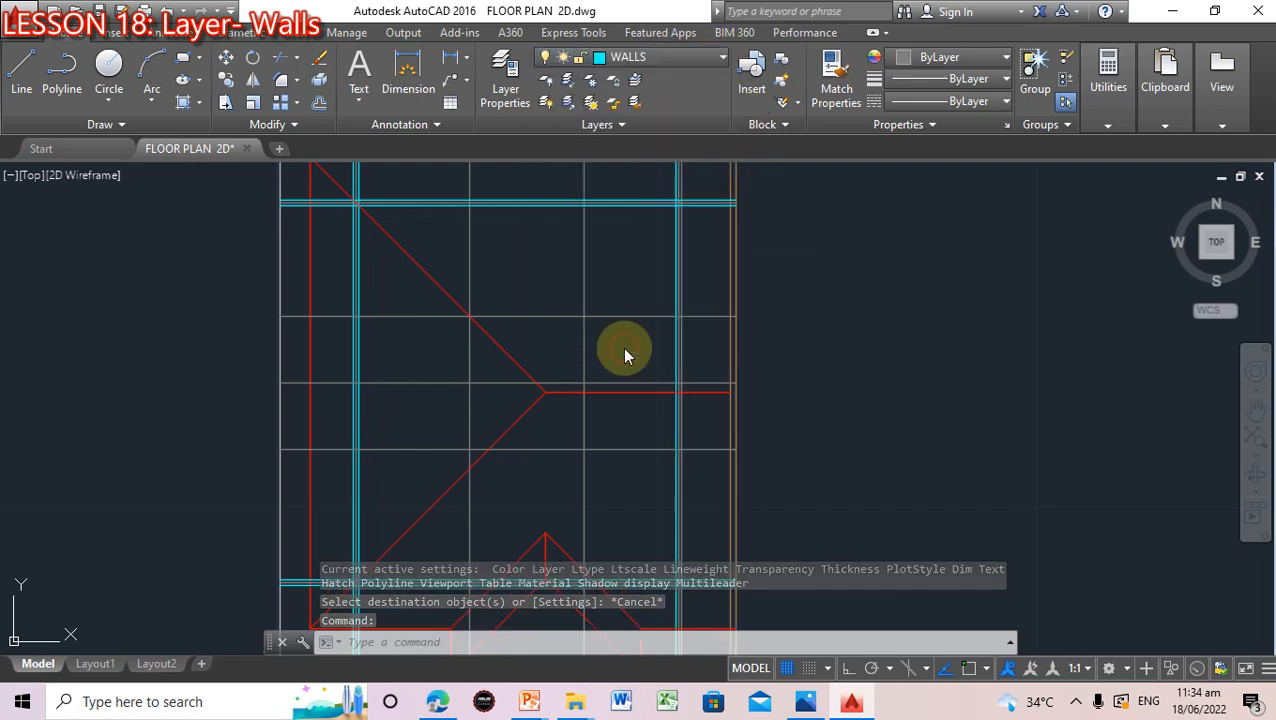
pyautogui.click(682, 302)
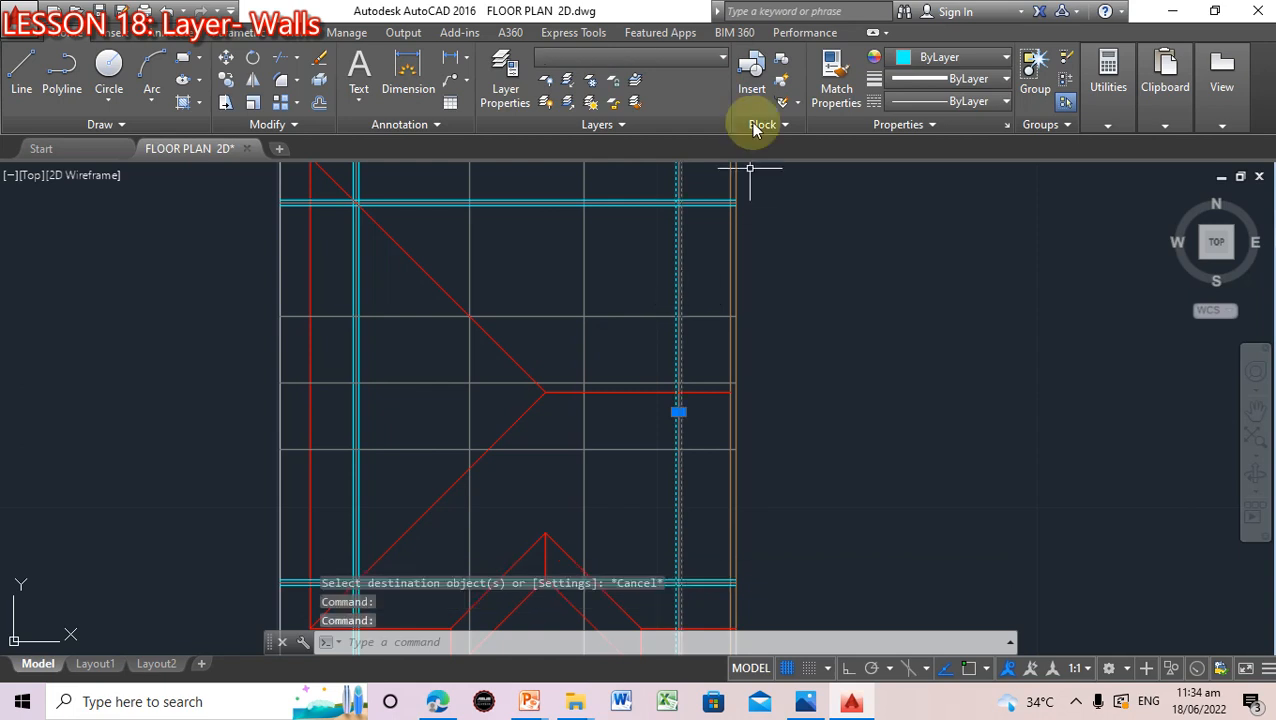
pyautogui.click(723, 58)
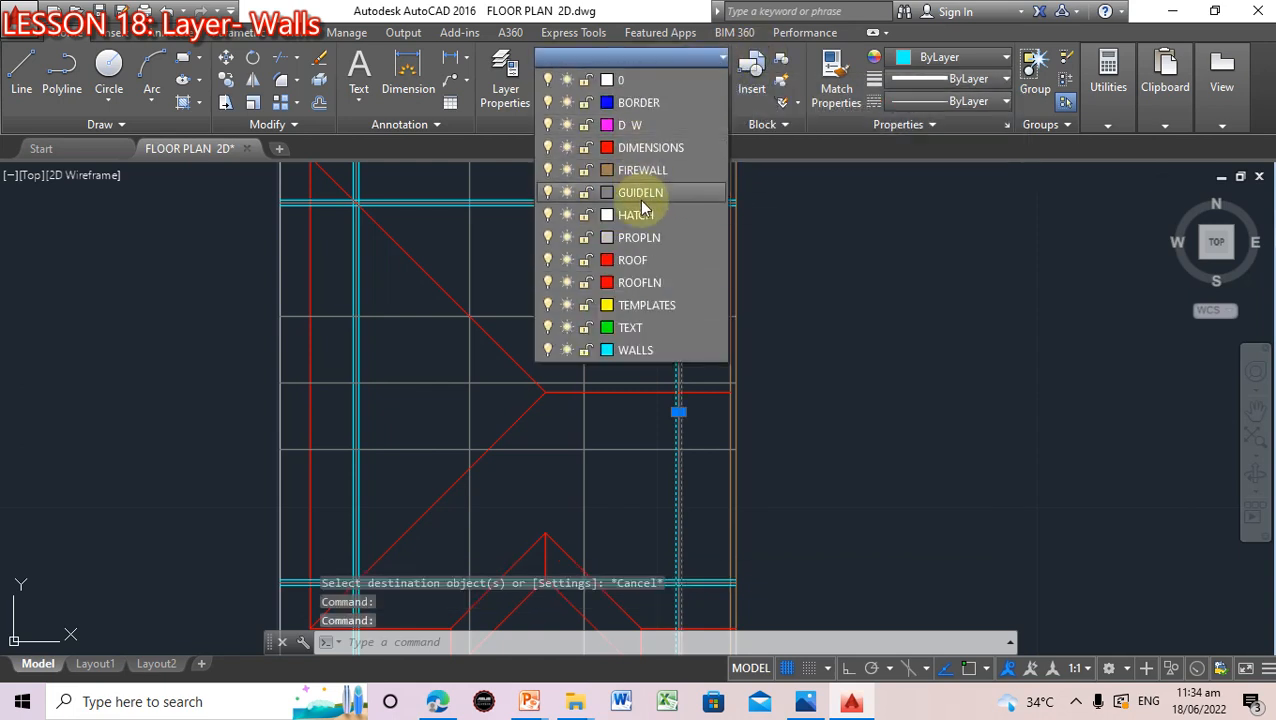
pyautogui.click(630, 350)
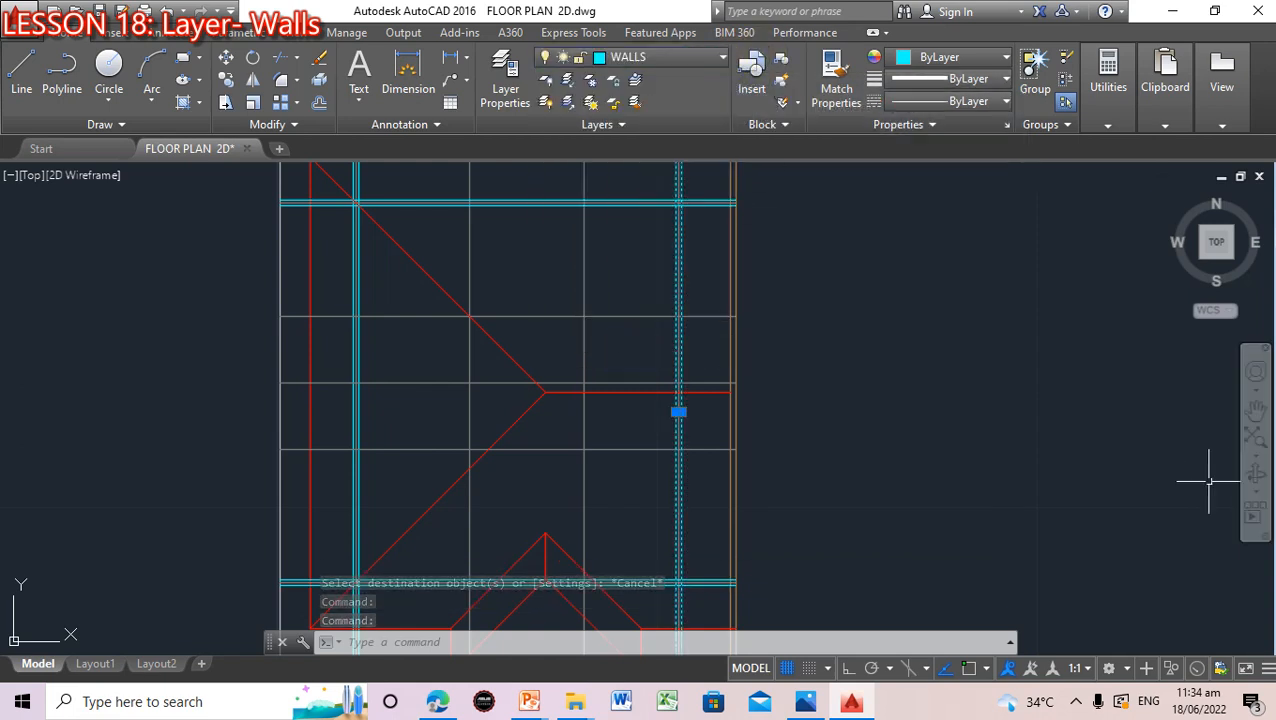
pyautogui.click(893, 481)
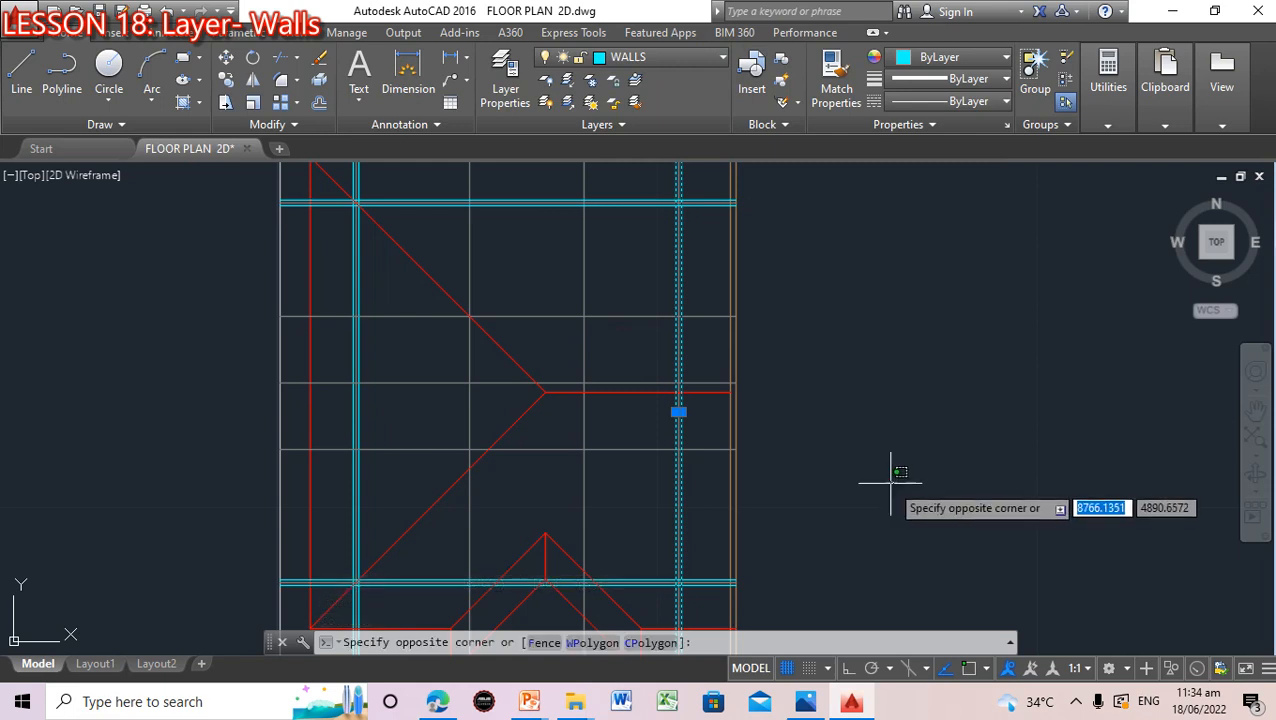
pyautogui.press('Escape')
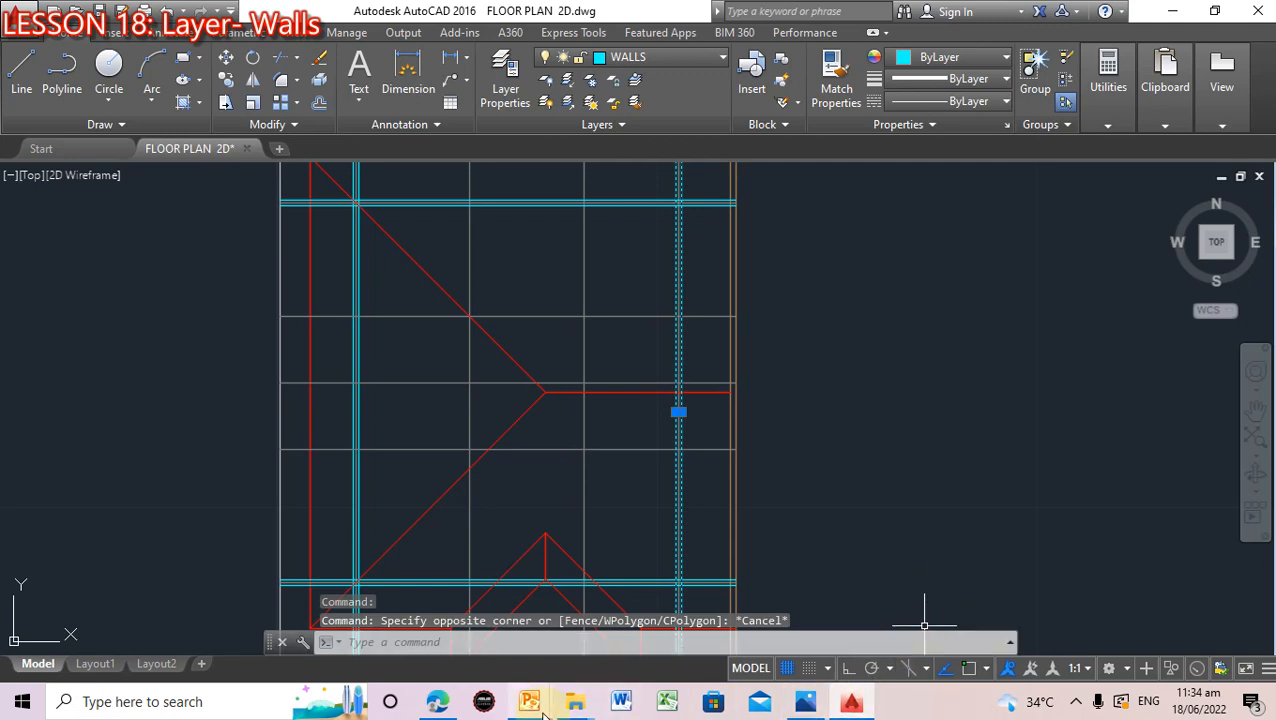
# Switch to the Lesson 18- Walls presentation in PowerPoint and check the garage side and front of the slide 4 floor plan
pyautogui.moveTo(545, 713)
pyautogui.click(661, 629)
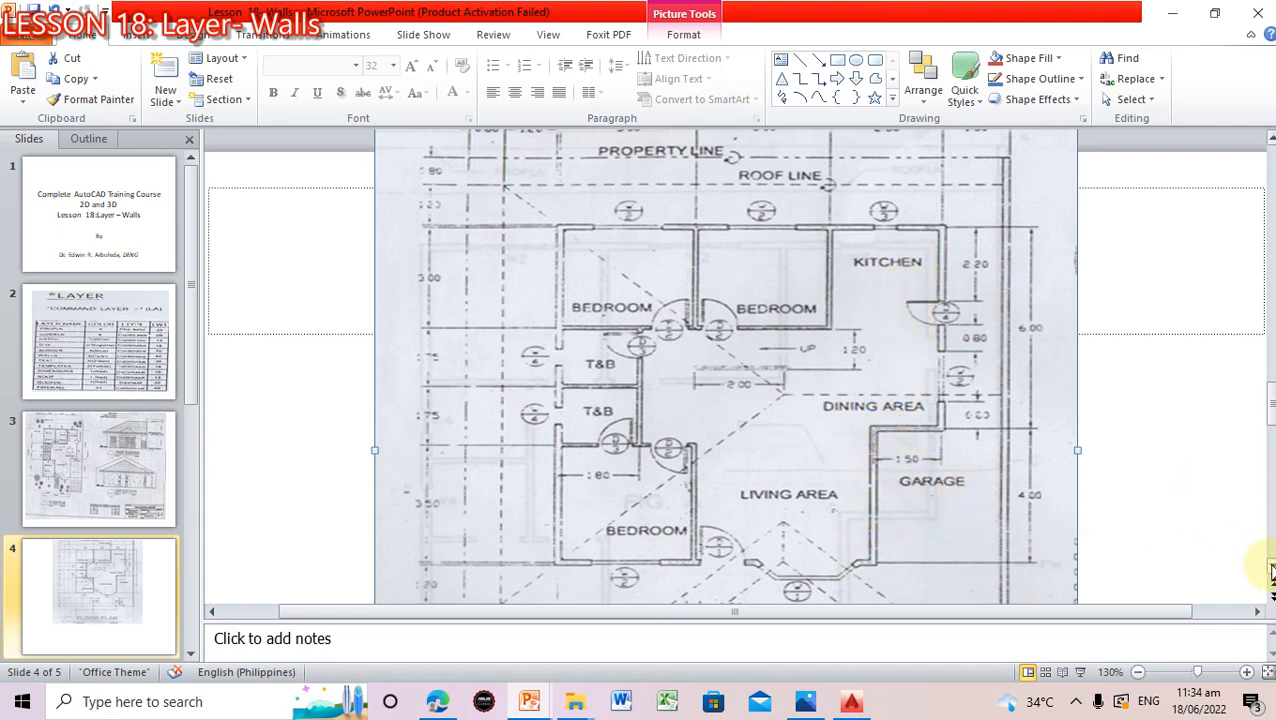
pyautogui.scroll(-5, 1270, 570)
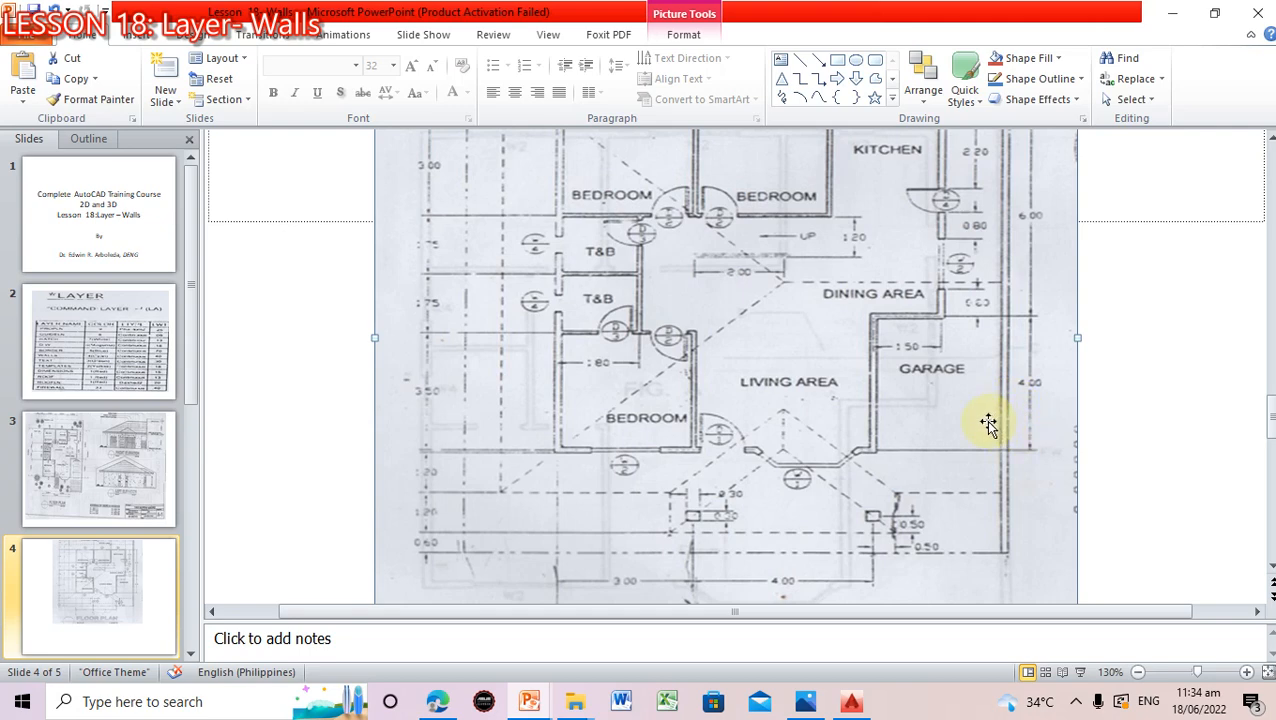
# Return to AutoCAD, inspect the front part of the floor plan around the lowest wall lines, and clear the selection
pyautogui.click(858, 706)
pyautogui.scroll(-4, 788, 544)
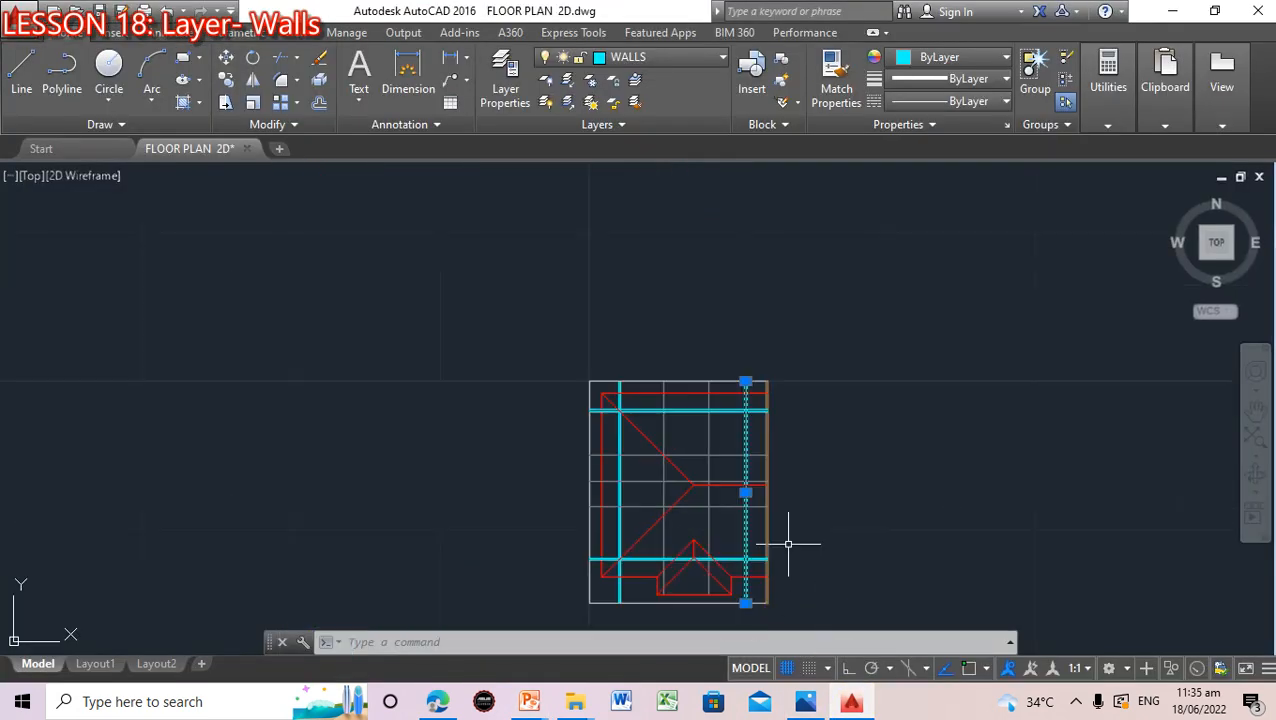
pyautogui.scroll(4, 788, 544)
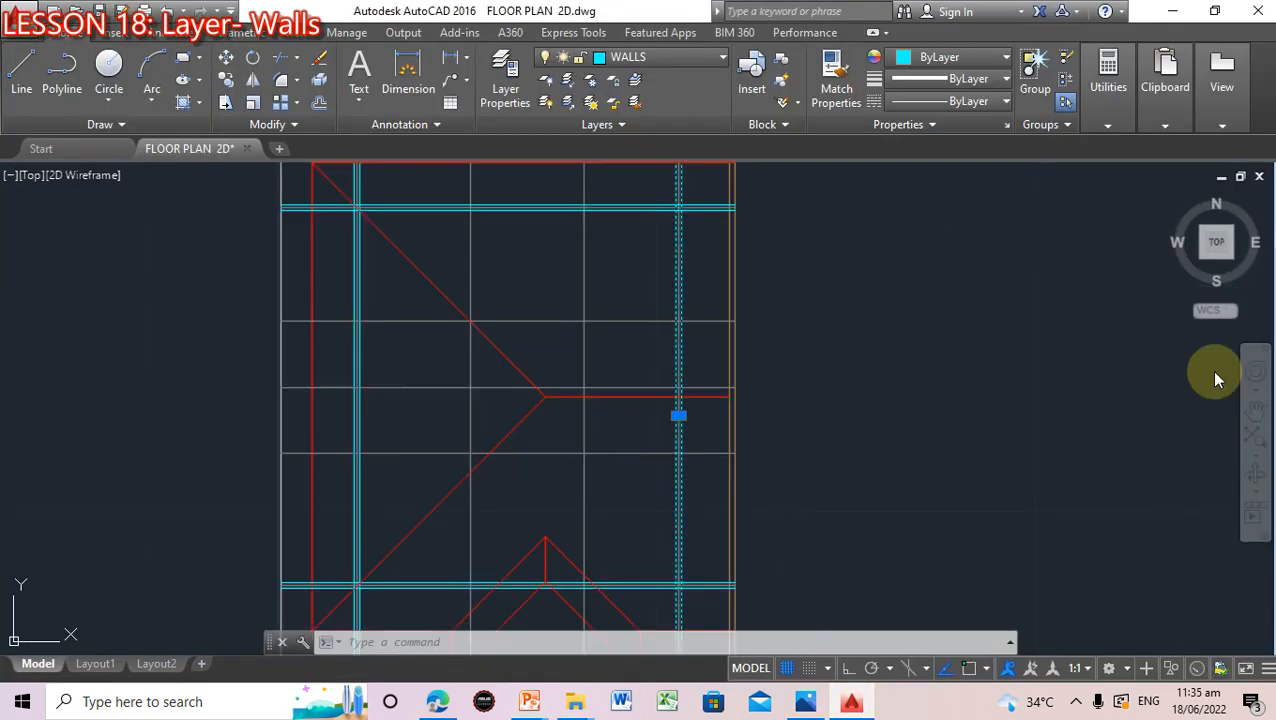
pyautogui.click(1256, 410)
pyautogui.moveTo(821, 416); pyautogui.dragTo(814, 214)
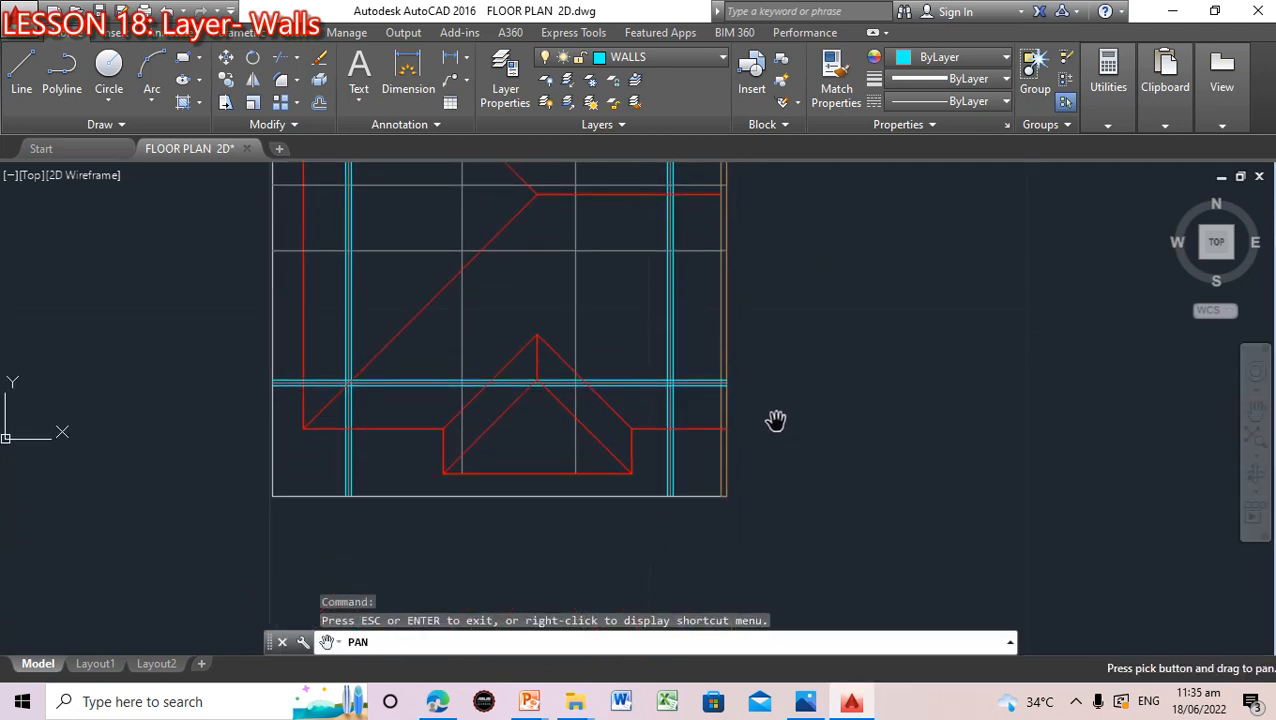
pyautogui.press('Escape')
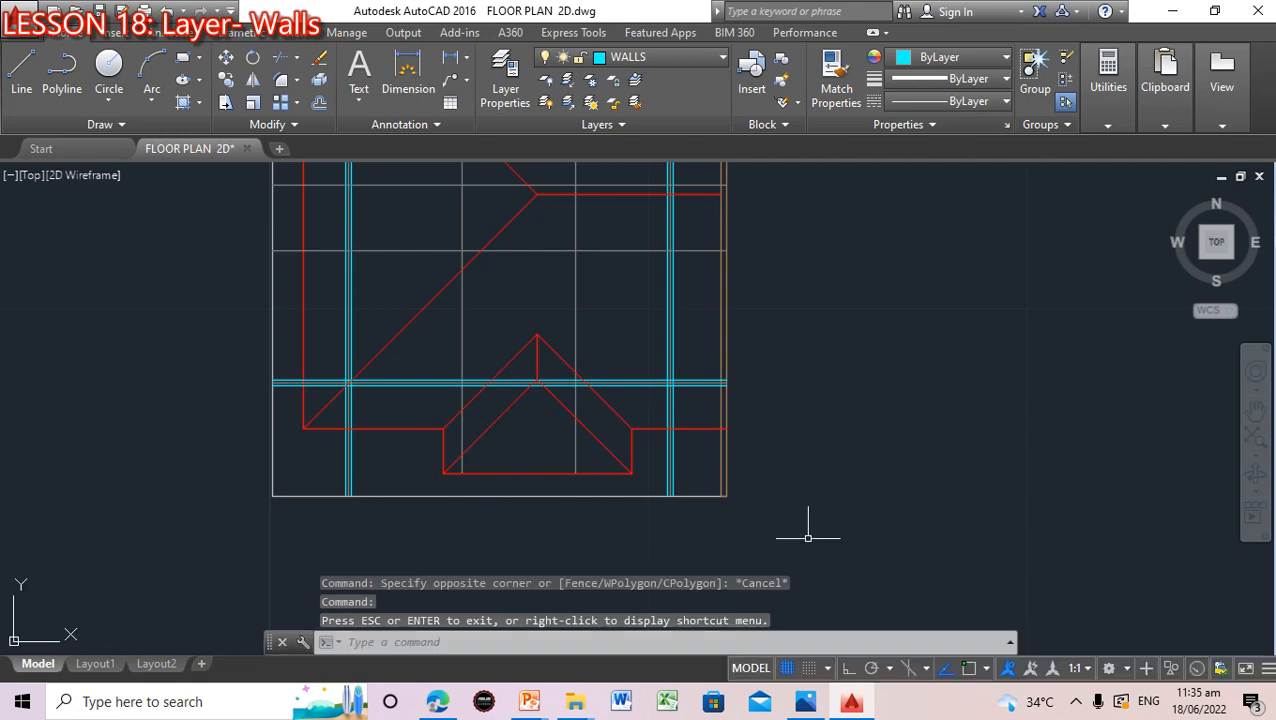
# Switch to the Lesson 18- Walls presentation in PowerPoint and examine the floor plan's garage and front walls on slide 3
pyautogui.moveTo(537, 702)
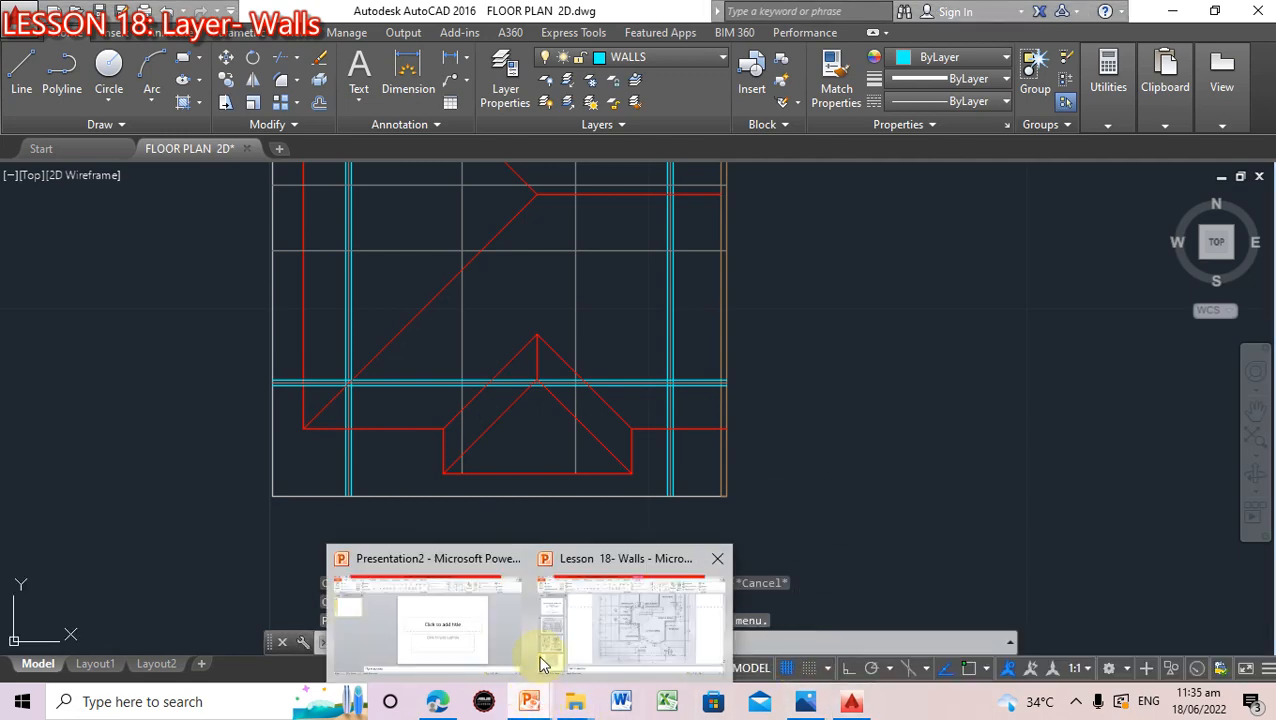
pyautogui.click(603, 613)
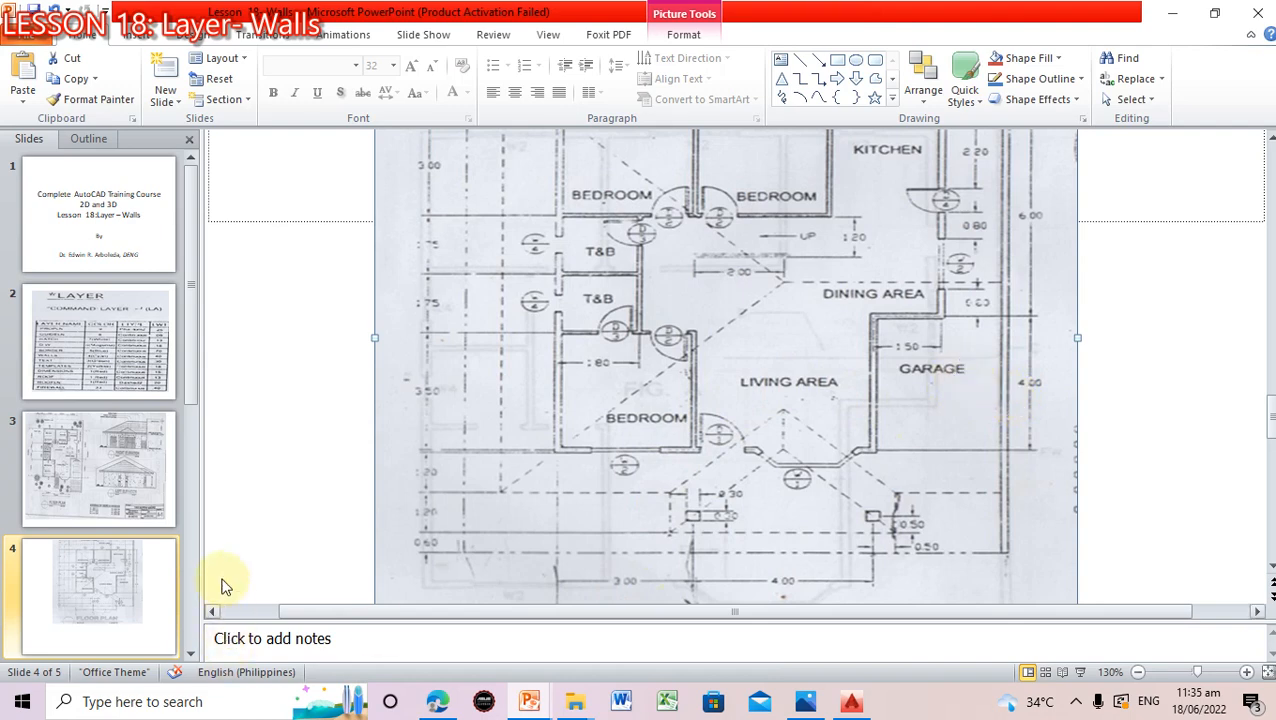
pyautogui.click(91, 483)
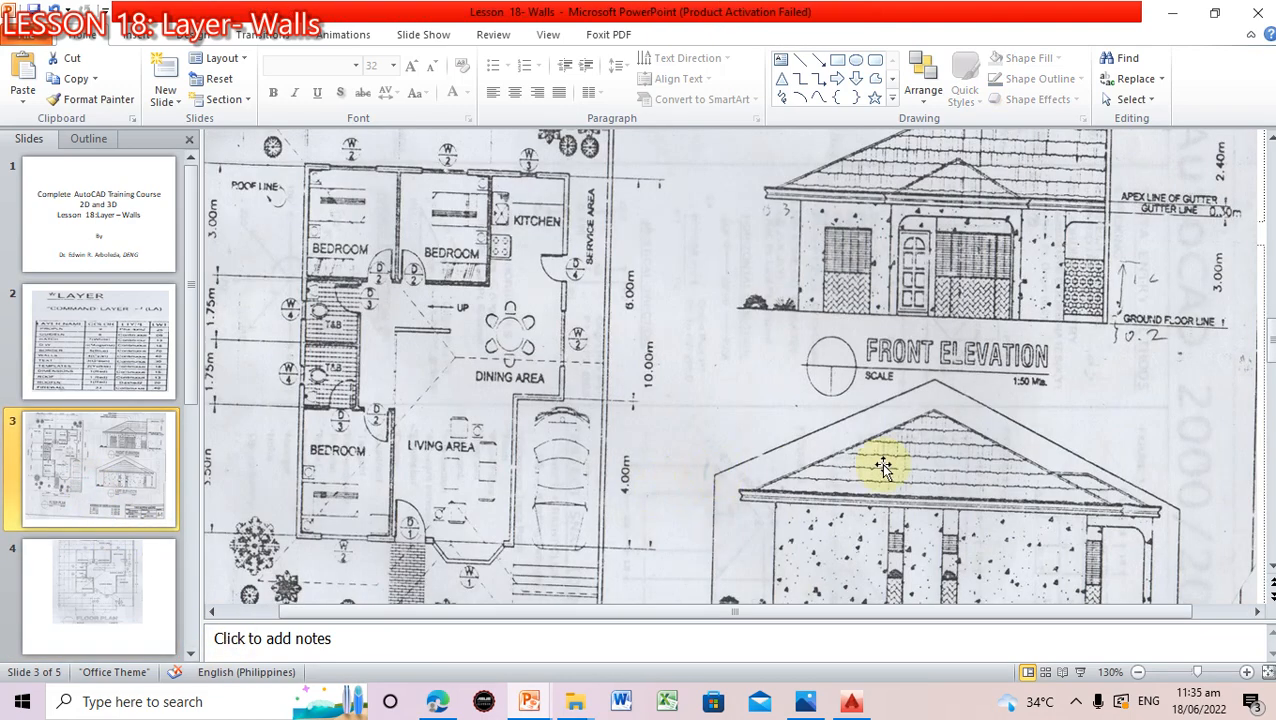
pyautogui.scroll(-1, 893, 468)
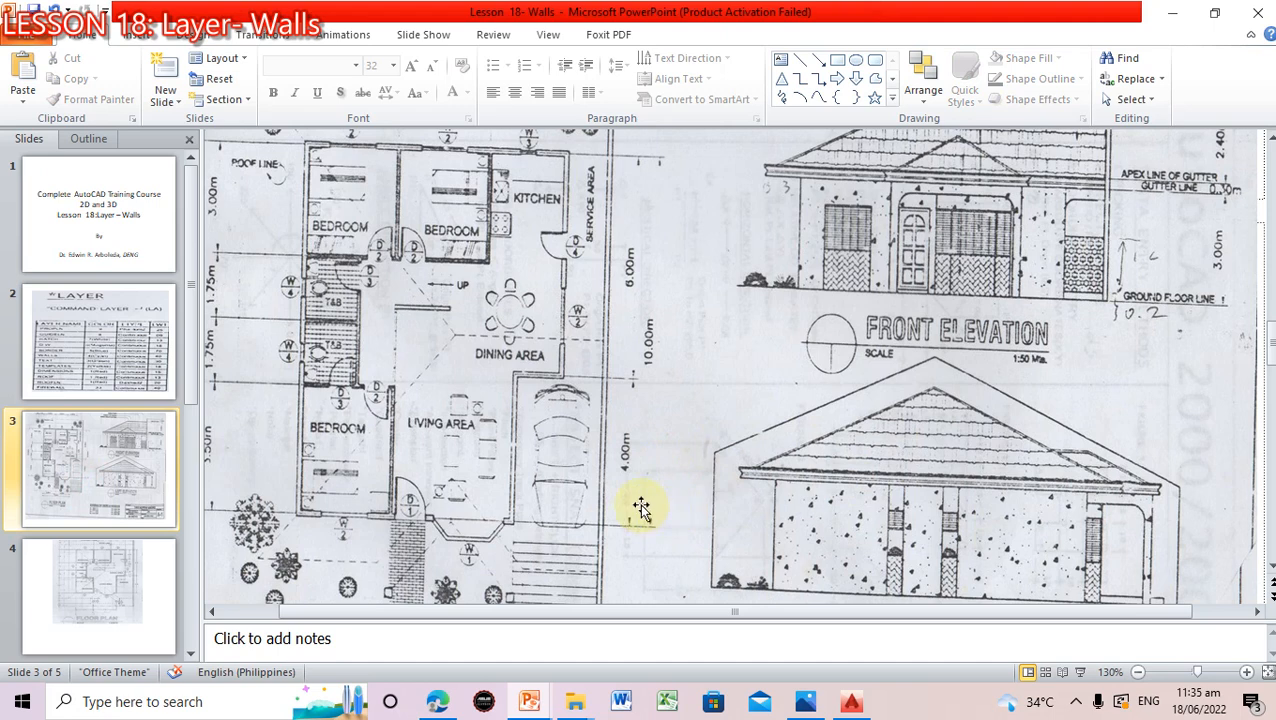
pyautogui.scroll(-3, 641, 508)
pyautogui.scroll(-1, 641, 508)
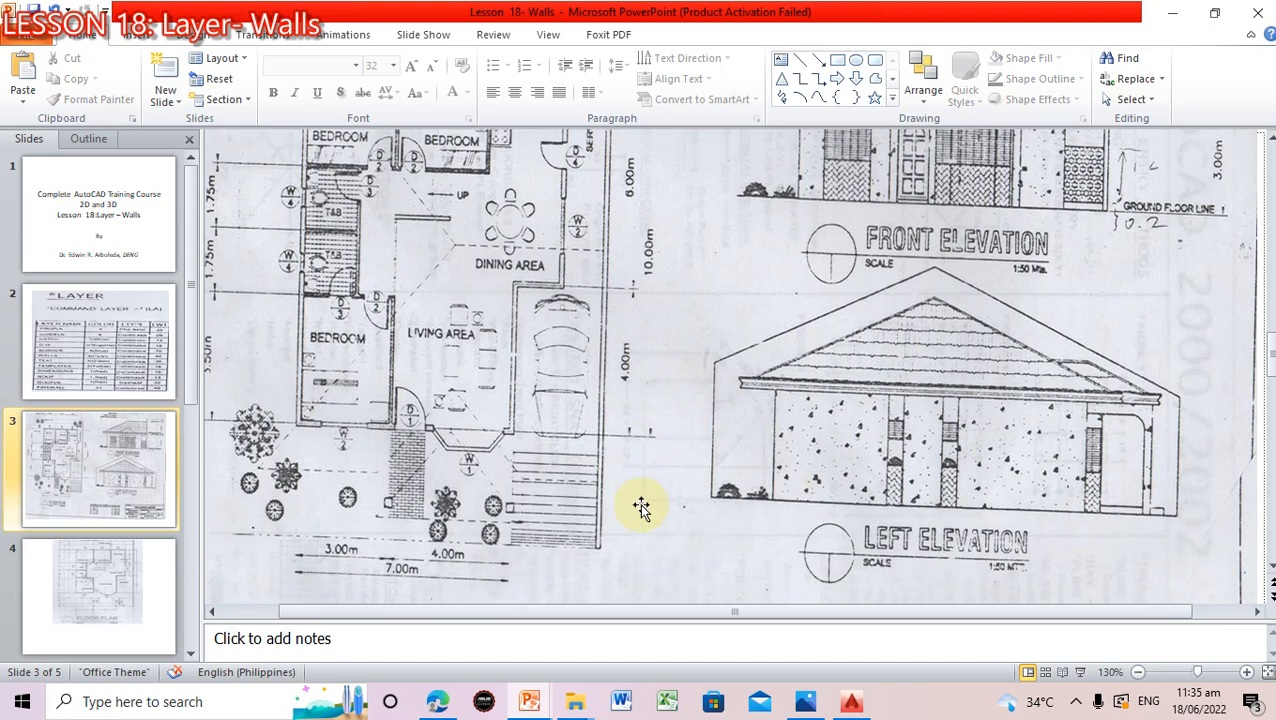
# Examine the garage, living area and front walls of the floor plan on slide 4, enlarging the slide view to 214%
pyautogui.click(100, 575)
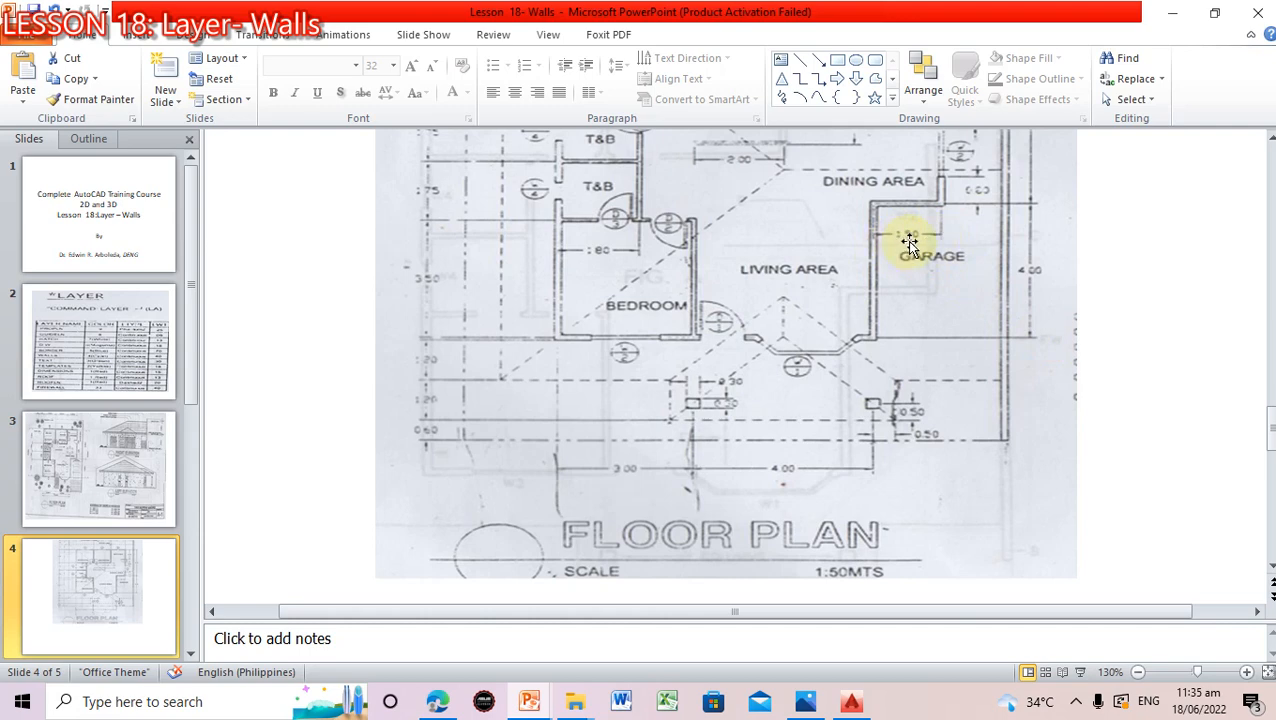
pyautogui.scroll(3, 906, 240)
pyautogui.scroll(3, 917, 236)
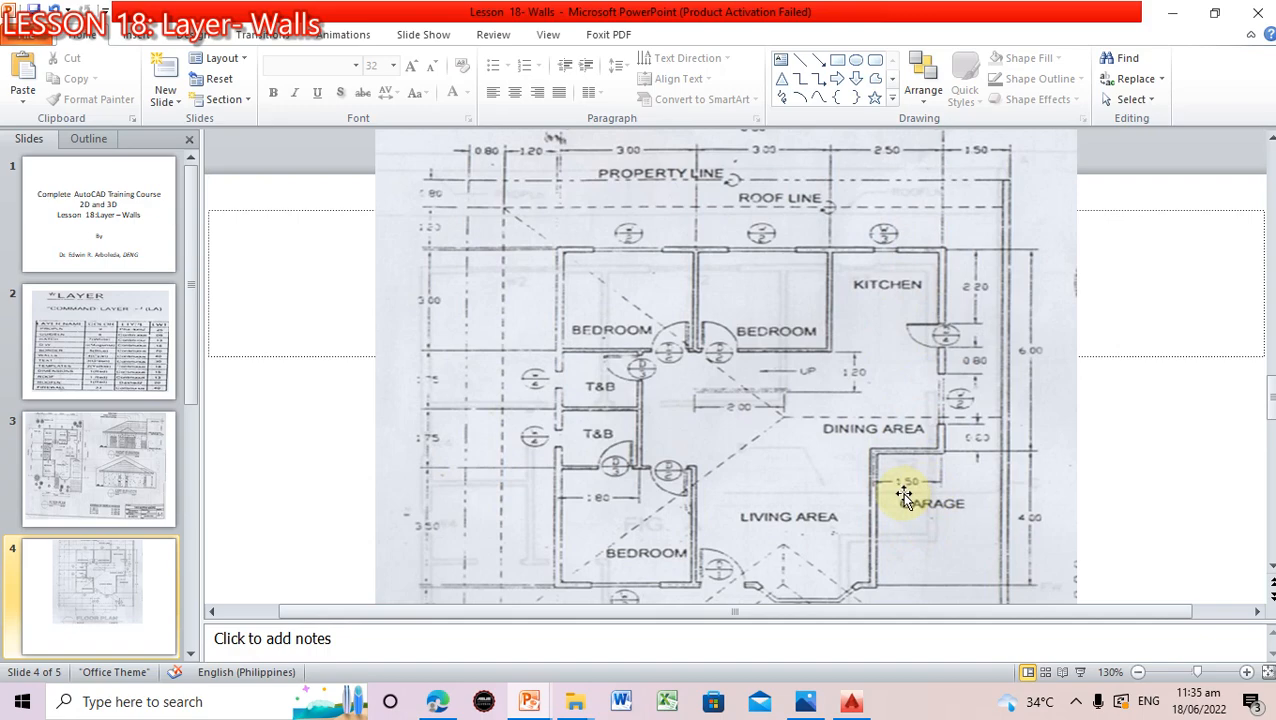
pyautogui.scroll(-1, 932, 508)
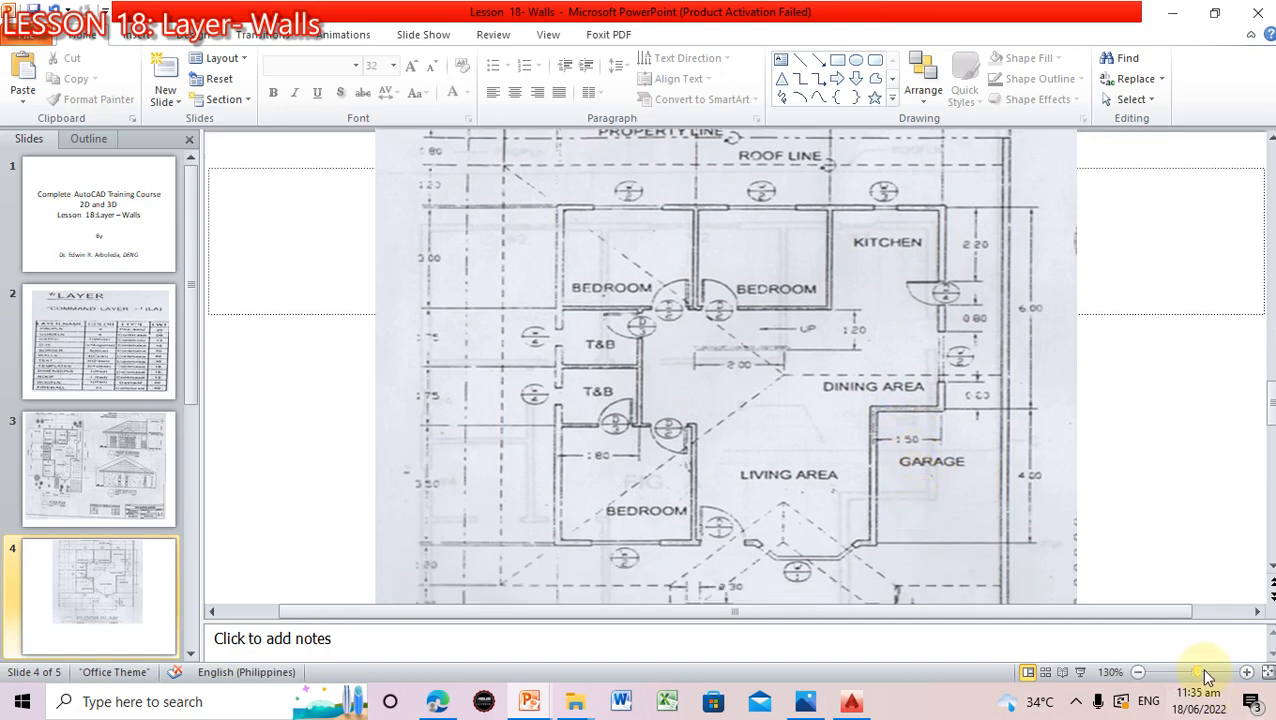
pyautogui.moveTo(1197, 672); pyautogui.dragTo(1212, 678)
pyautogui.moveTo(1068, 364); pyautogui.dragTo(888, 474)
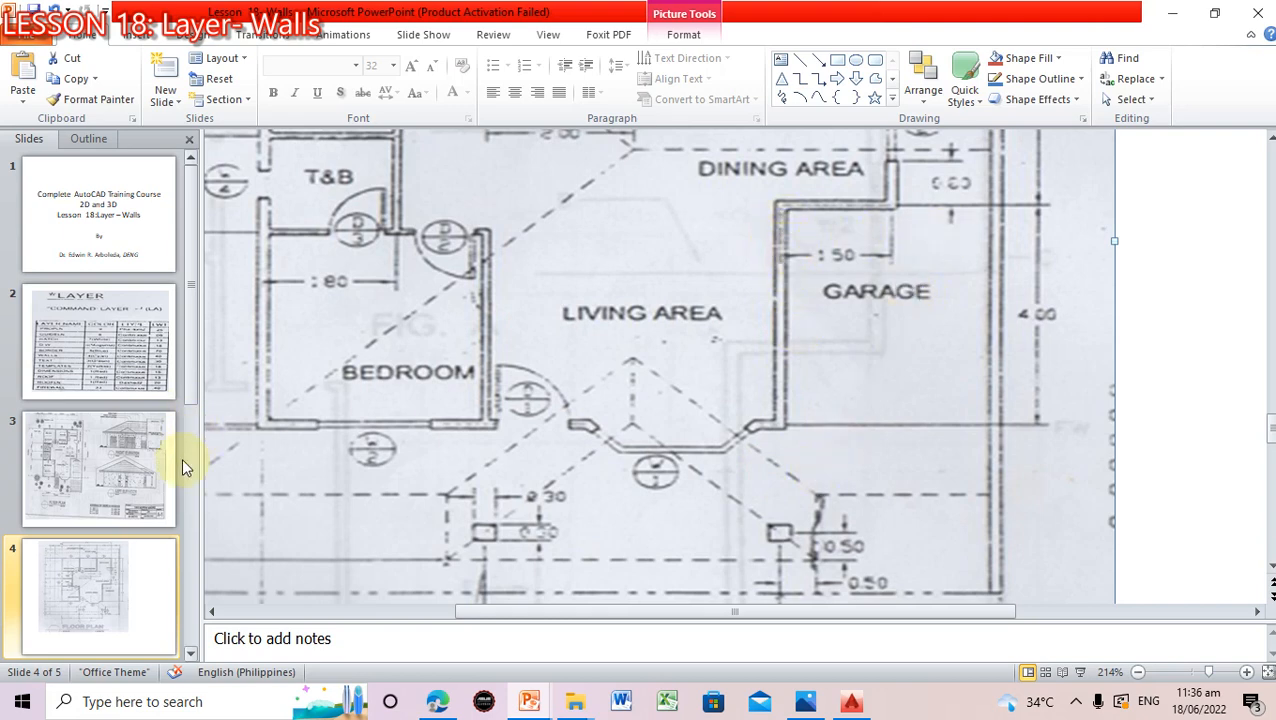
pyautogui.click(98, 592)
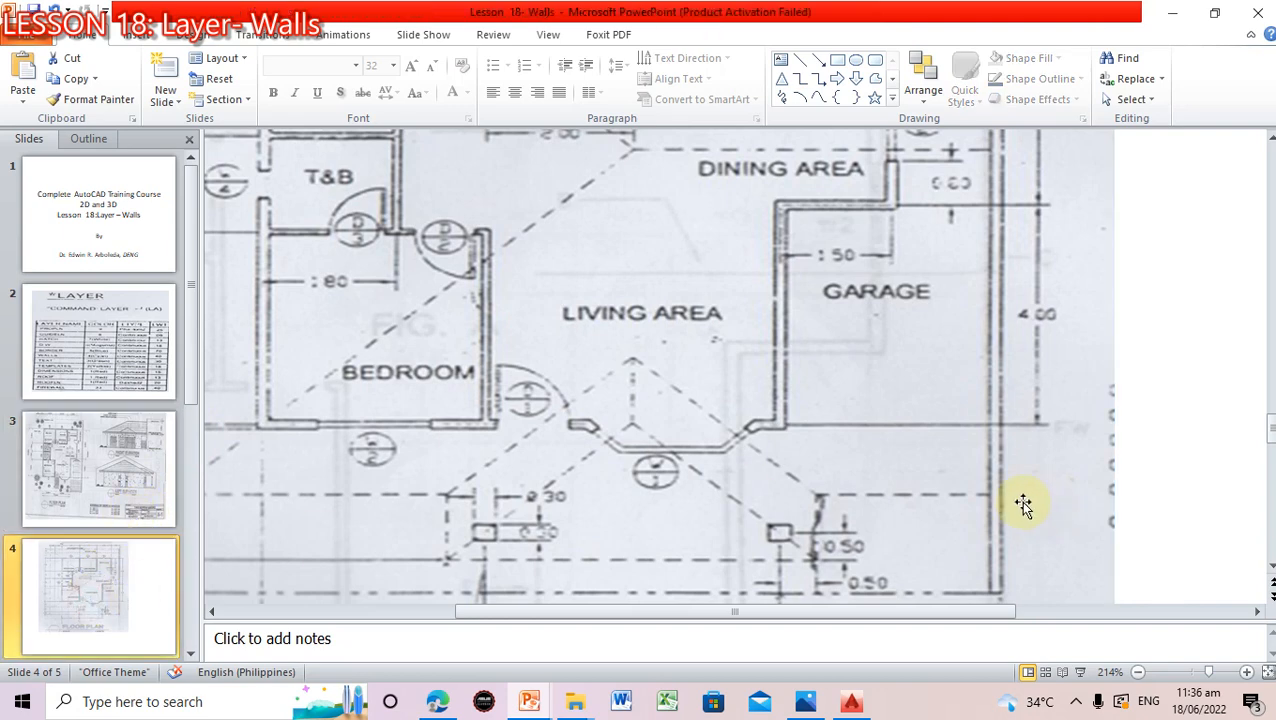
# Switch back to AutoCAD and offset the rightmost vertical guideline 1.5 toward the interior of the plan for the garage wall
pyautogui.click(850, 701)
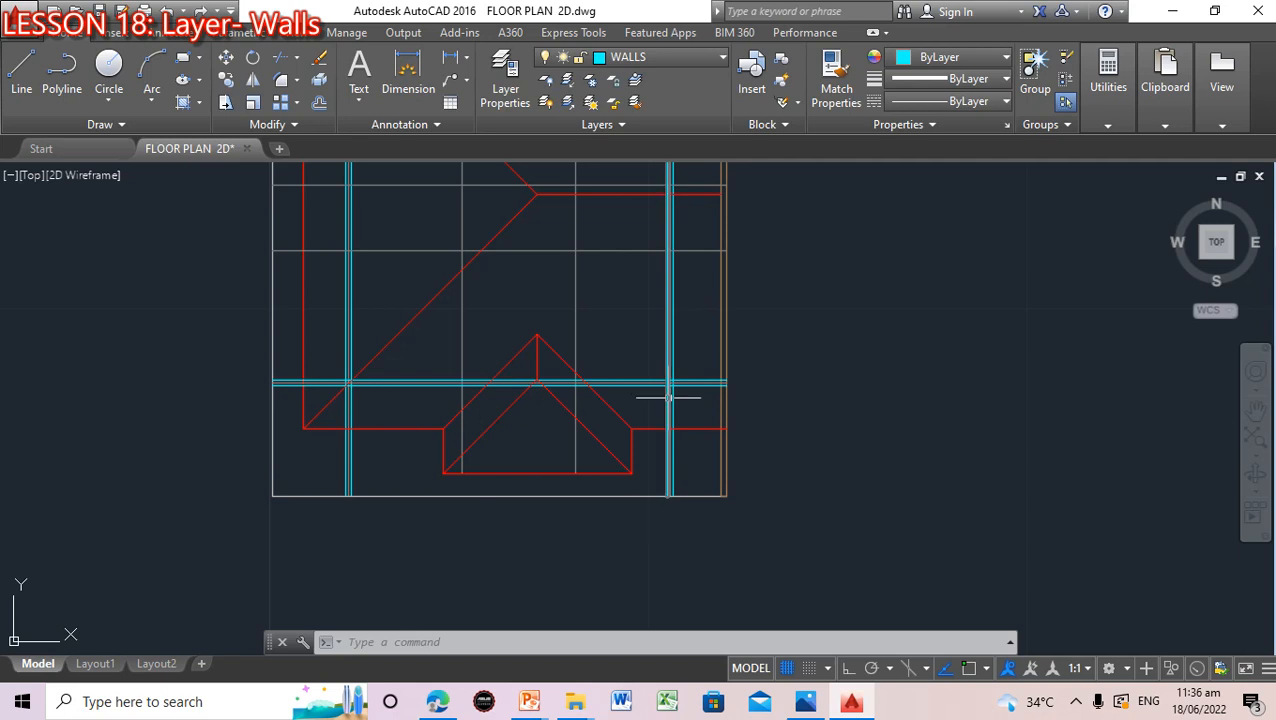
pyautogui.scroll(2, 990, 520)
pyautogui.scroll(1, 993, 520)
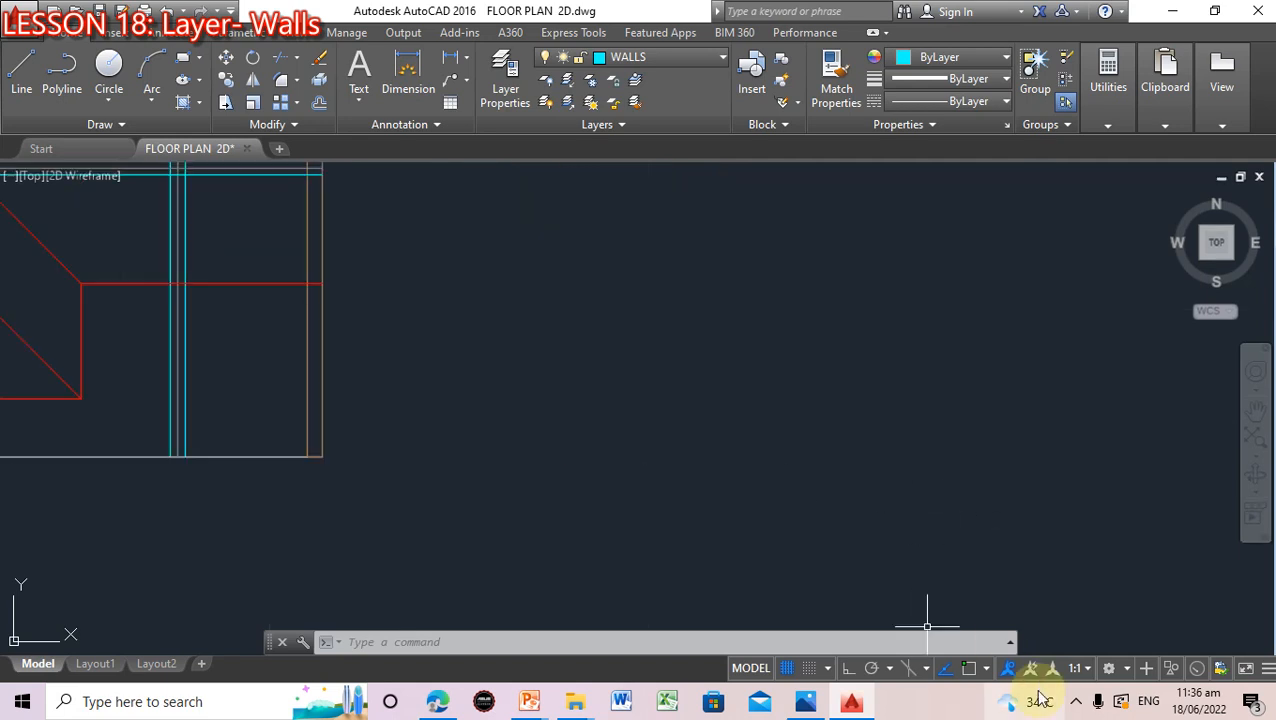
pyautogui.click(1250, 413)
pyautogui.moveTo(501, 418); pyautogui.dragTo(864, 465)
pyautogui.press('Escape')
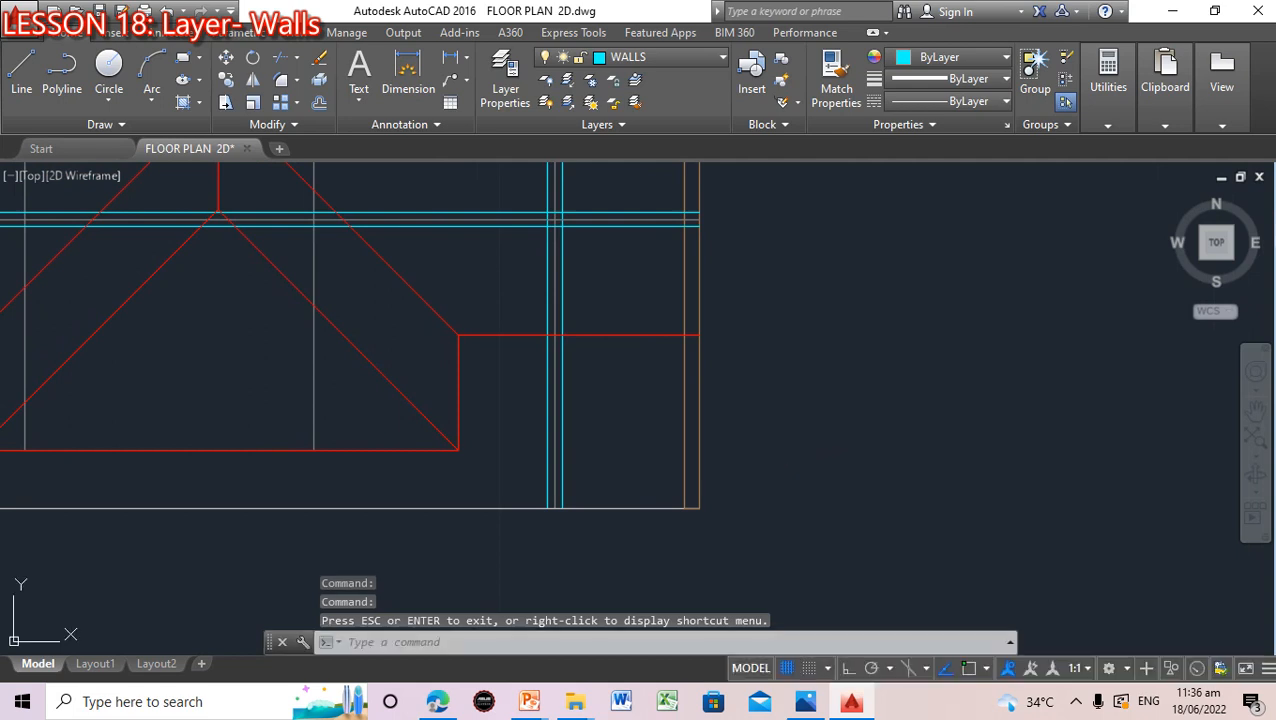
pyautogui.click(557, 364)
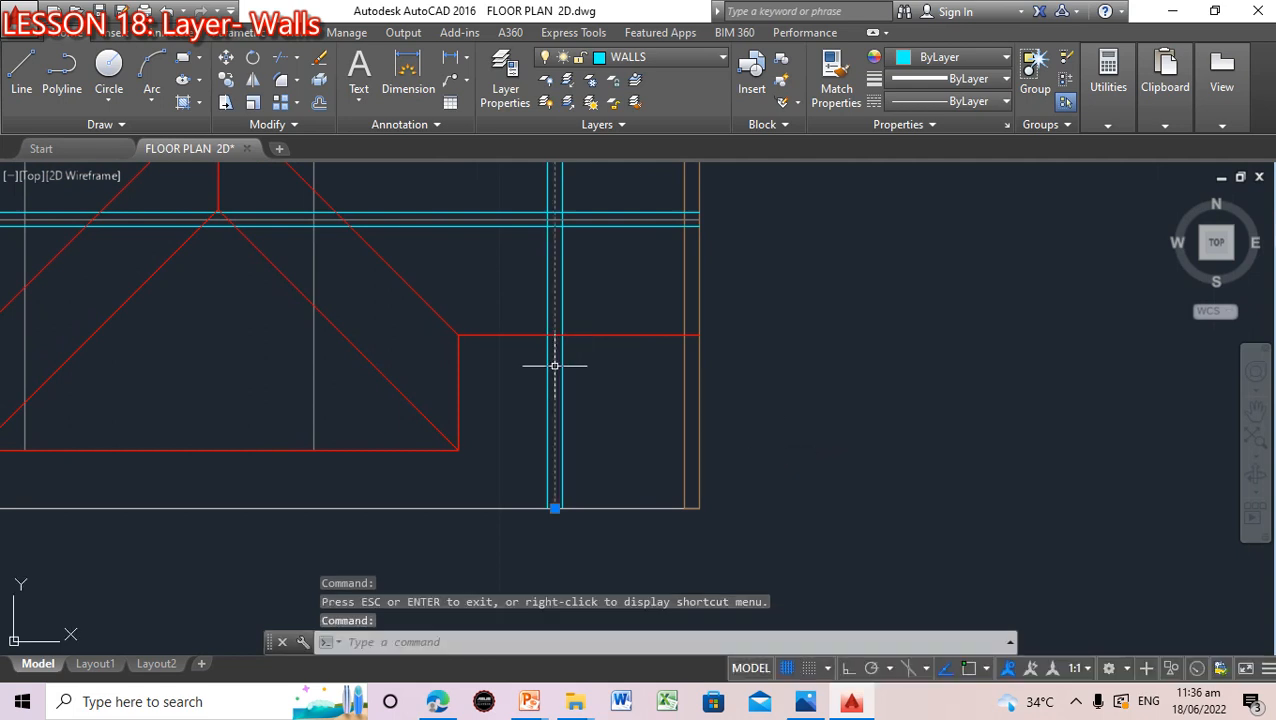
pyautogui.write('o')
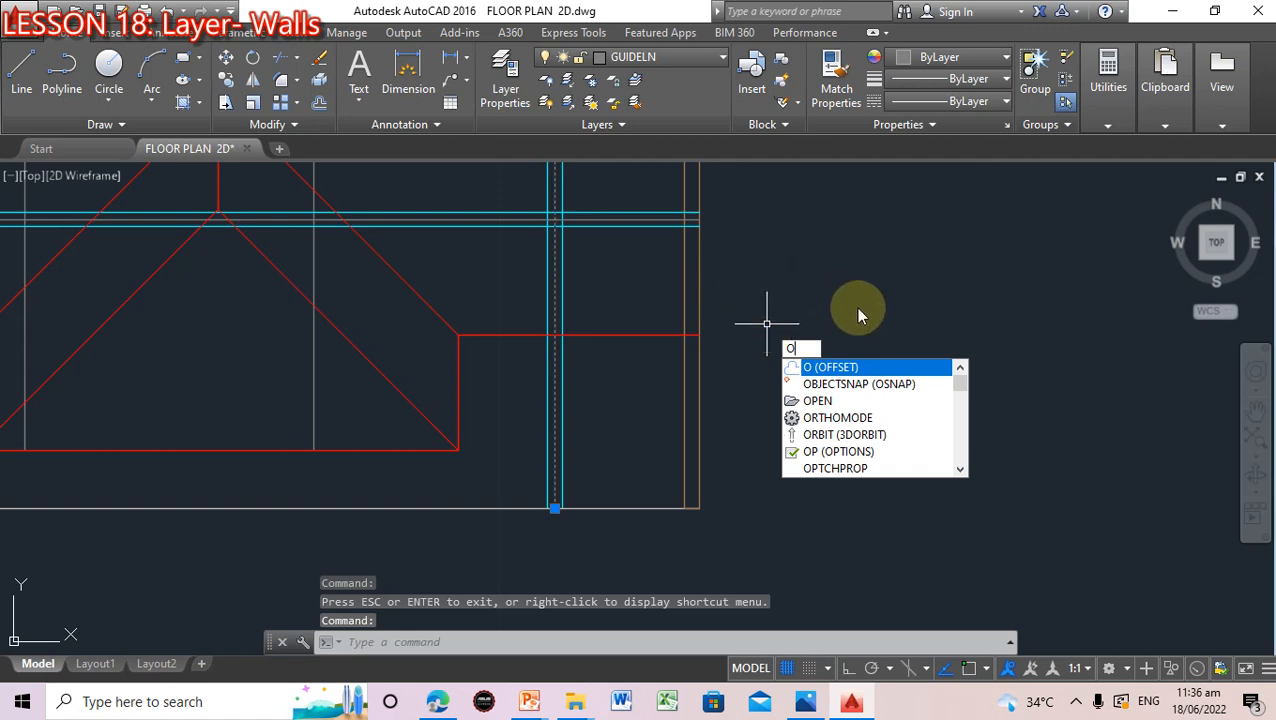
pyautogui.click(845, 368)
pyautogui.click(818, 646)
pyautogui.write('1.')
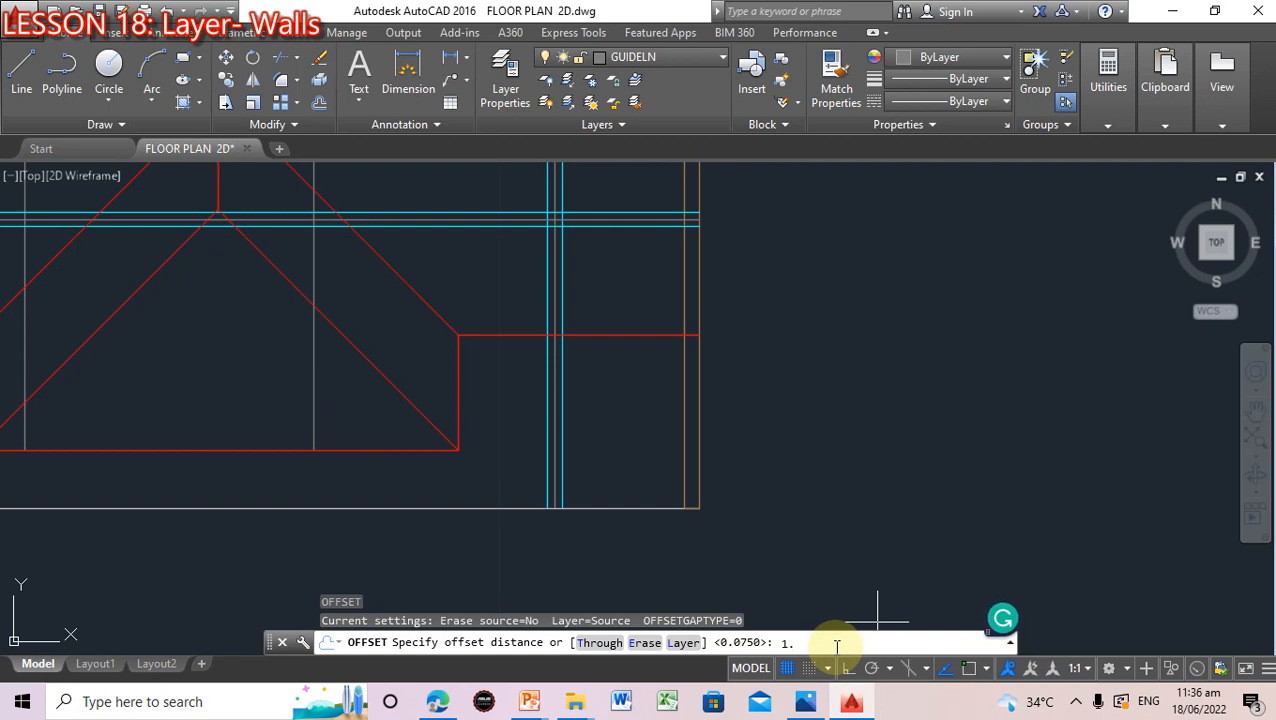
pyautogui.press('Return')
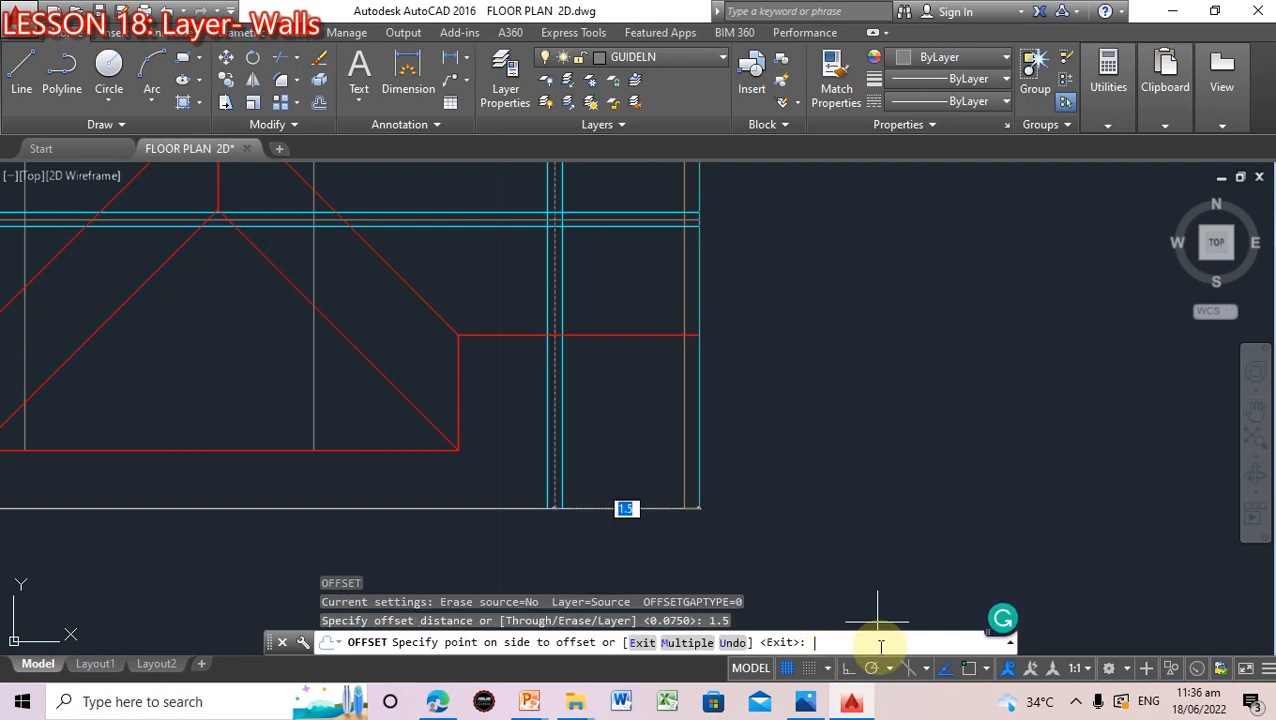
pyautogui.click(427, 350)
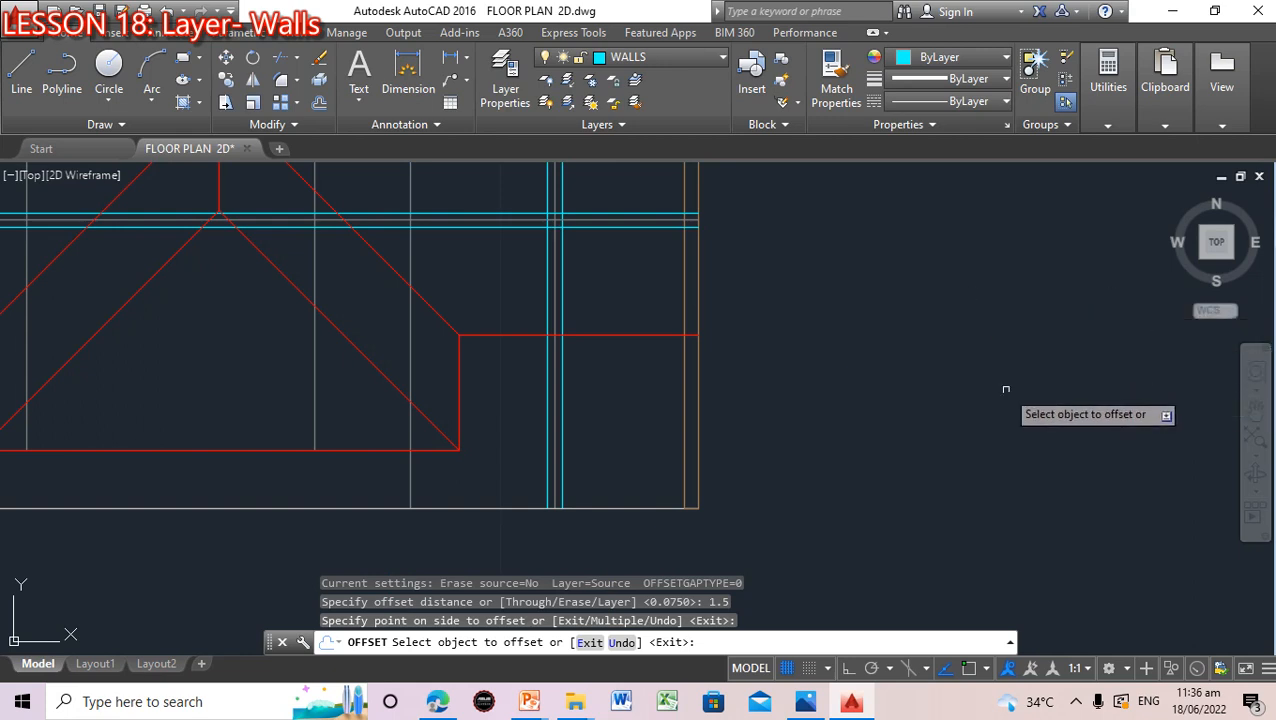
# Check the garage walls on slide 4 of the Lesson 18- Walls presentation in PowerPoint, then return to AutoCAD and end the Offset command
pyautogui.scroll(2, 911, 364)
pyautogui.scroll(-2, 912, 362)
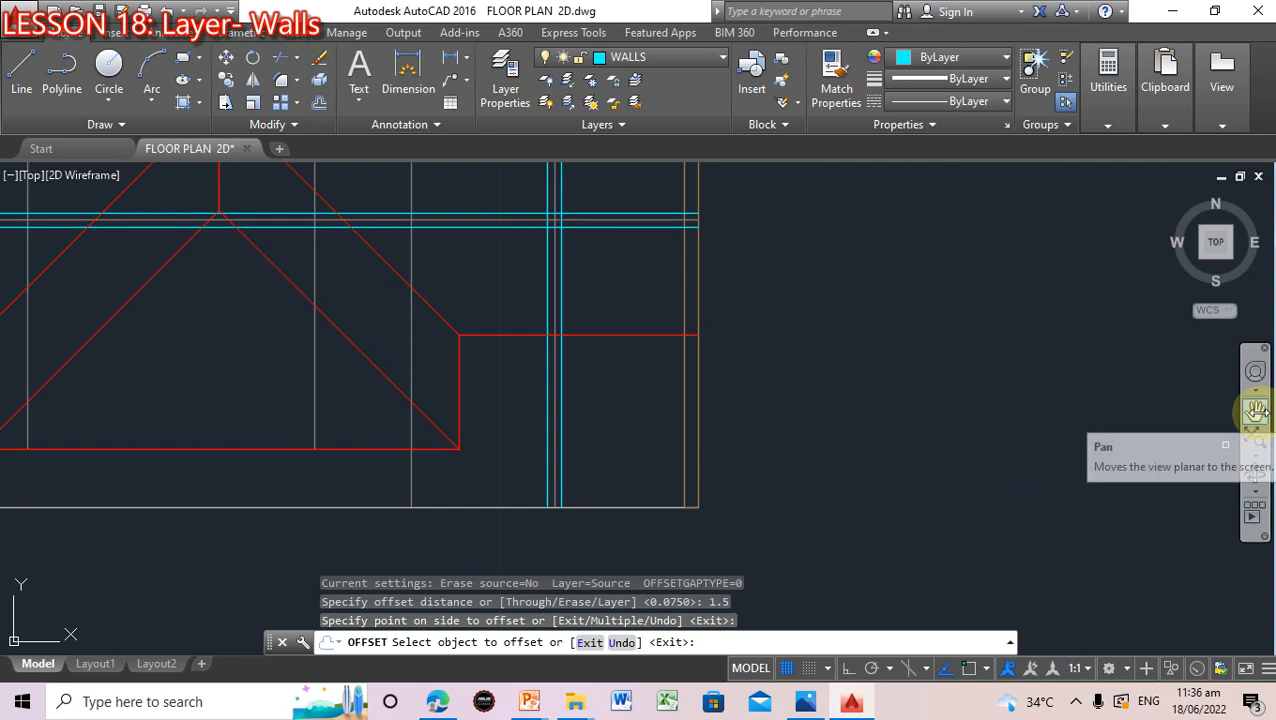
pyautogui.click(1254, 409)
pyautogui.moveTo(823, 325); pyautogui.dragTo(874, 507)
pyautogui.moveTo(849, 273)
pyautogui.mouseDown()
pyautogui.moveTo(829, 373)
pyautogui.moveTo(827, 311)
pyautogui.mouseUp()
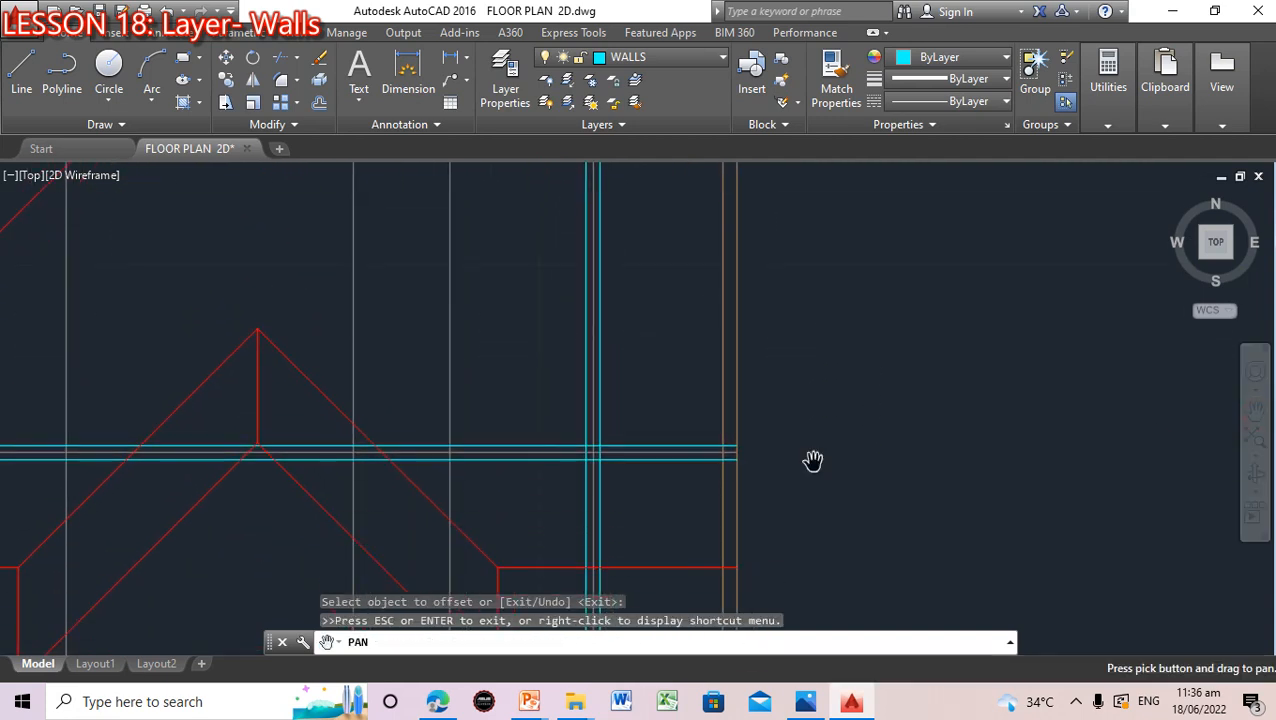
pyautogui.moveTo(535, 706)
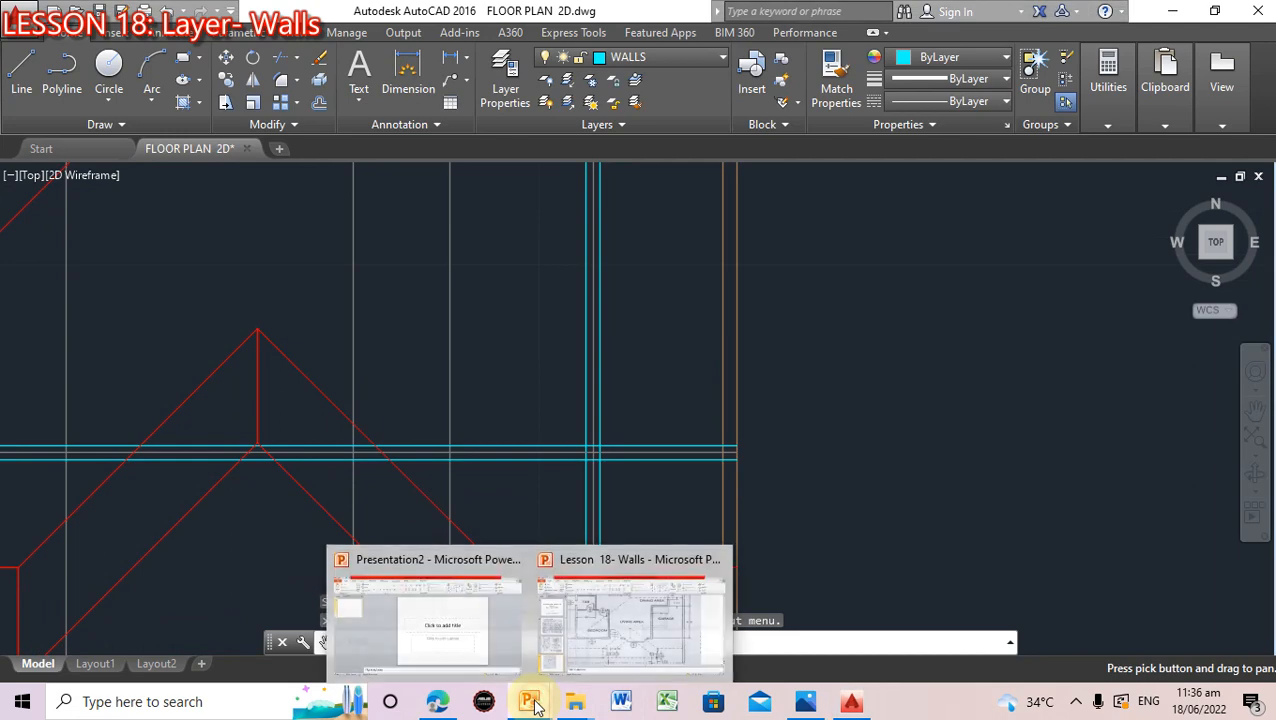
pyautogui.click(561, 638)
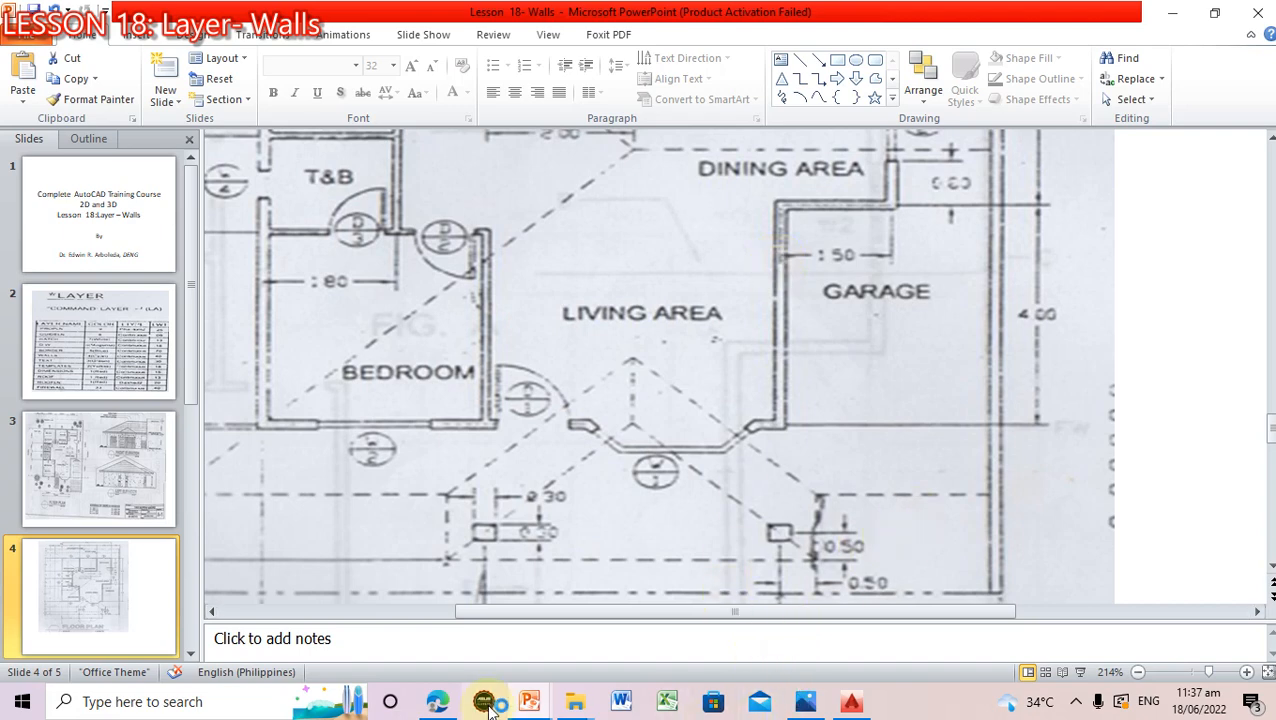
pyautogui.click(851, 701)
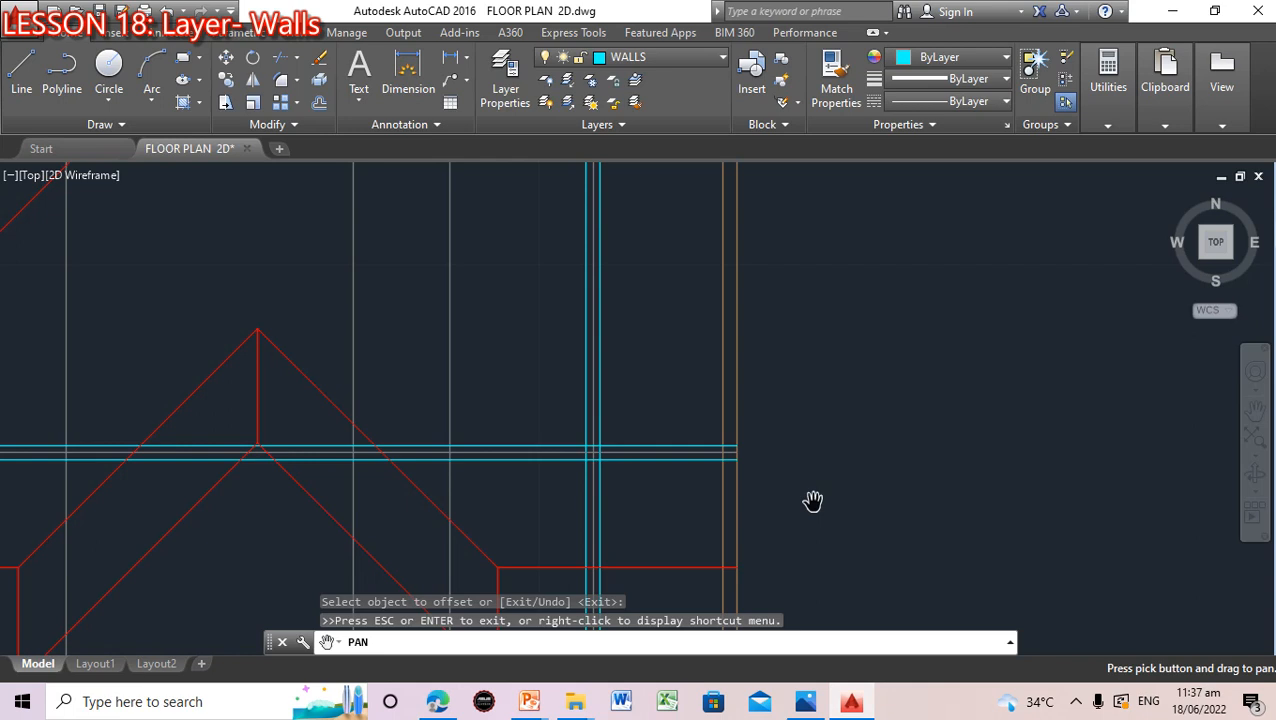
pyautogui.scroll(-4, 812, 501)
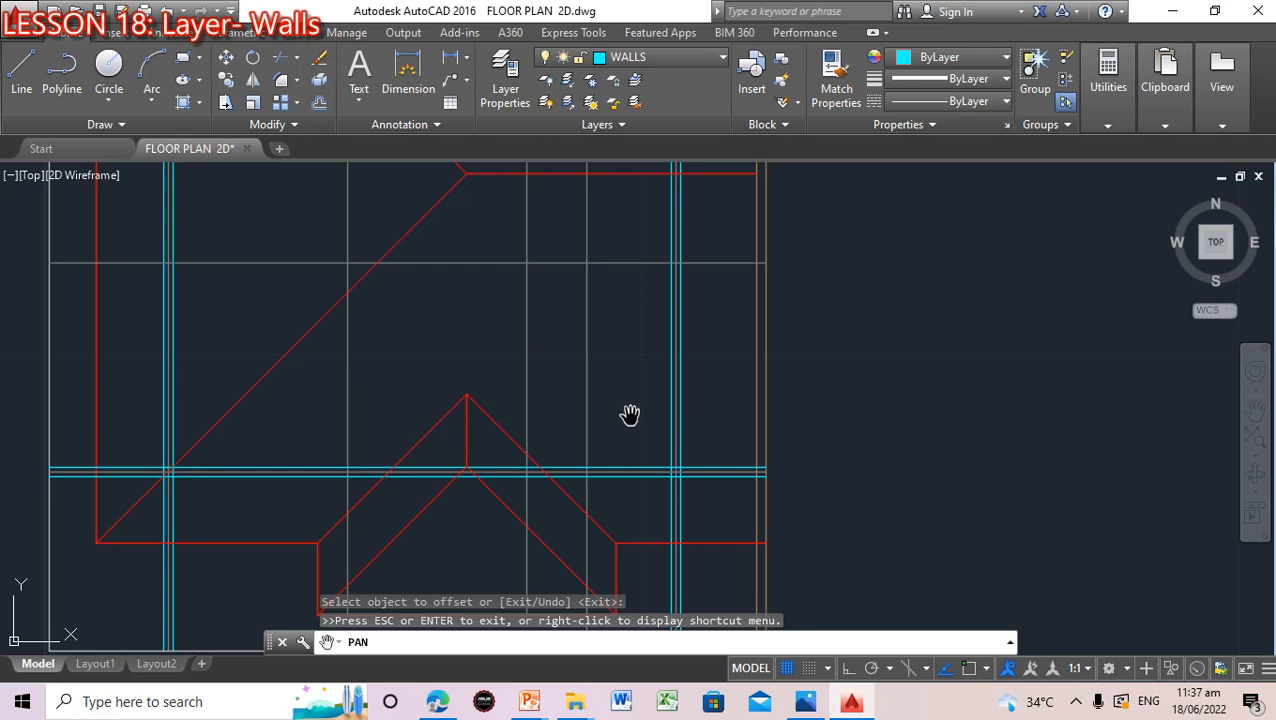
pyautogui.press('Escape')
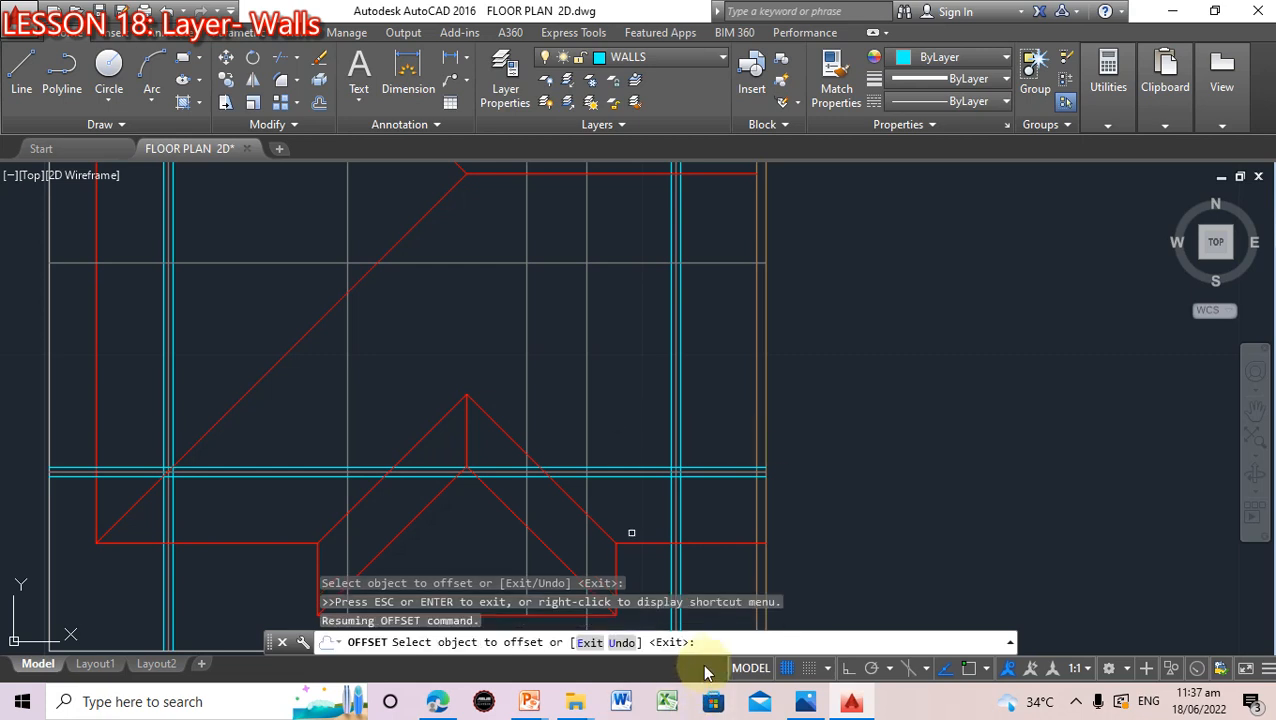
pyautogui.press('Escape')
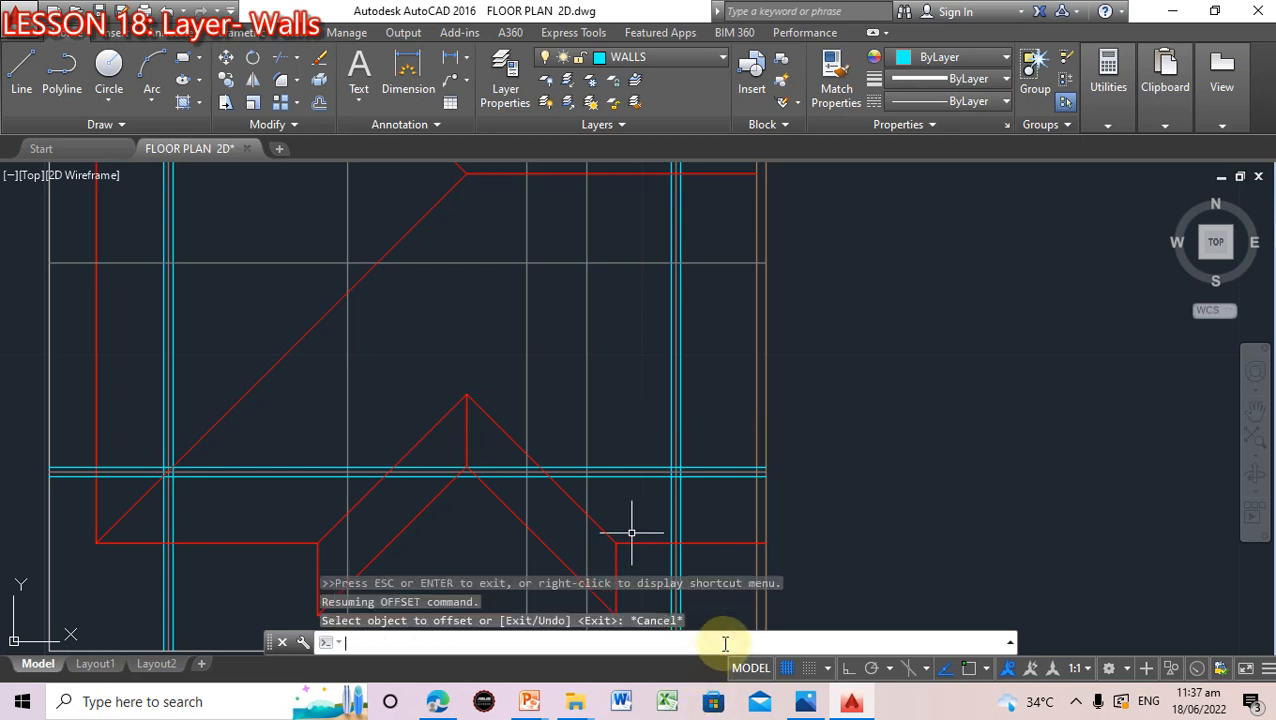
# Offset the garage wall's vertical guideline 0.075 to both sides
pyautogui.write('off')
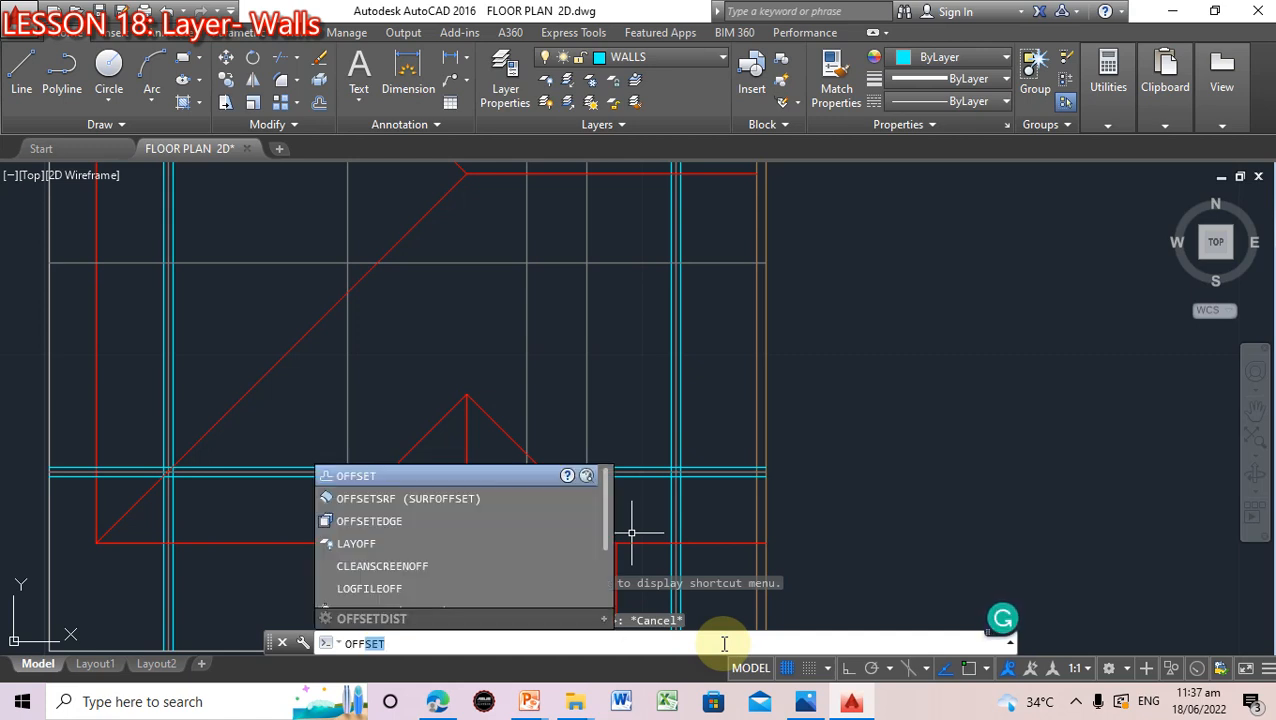
pyautogui.press('Return')
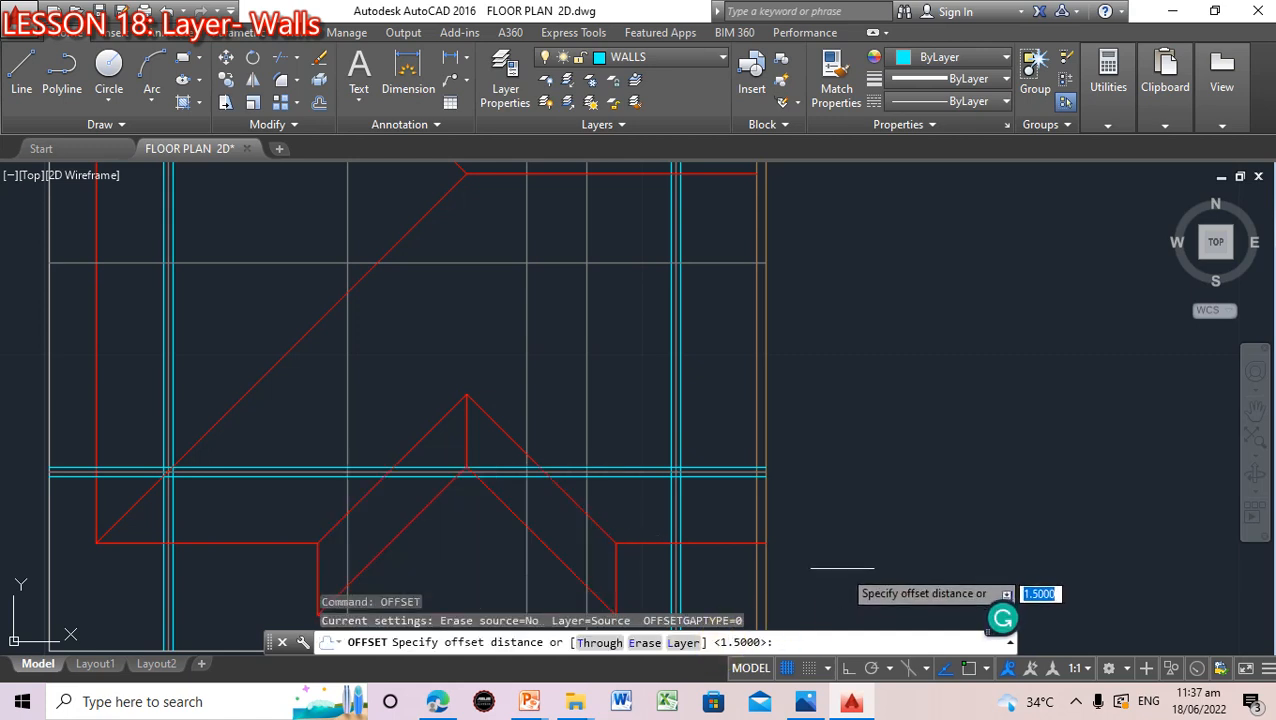
pyautogui.write('0')
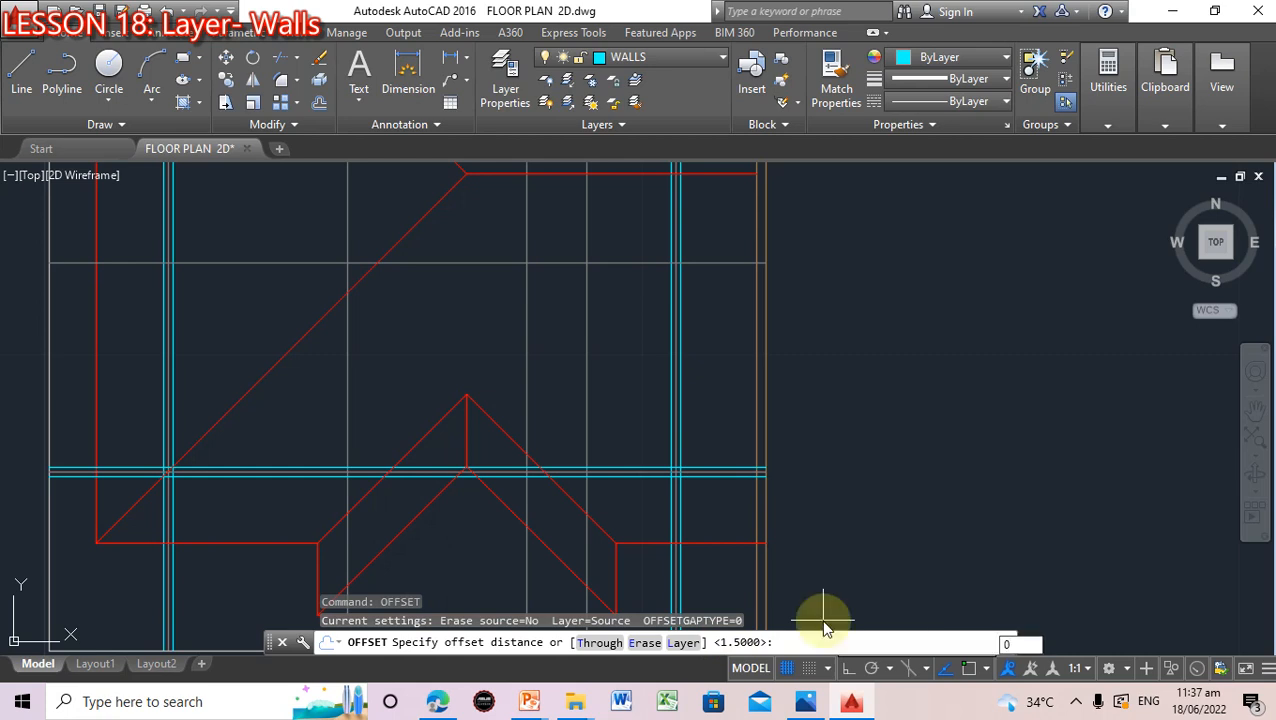
pyautogui.write('.075')
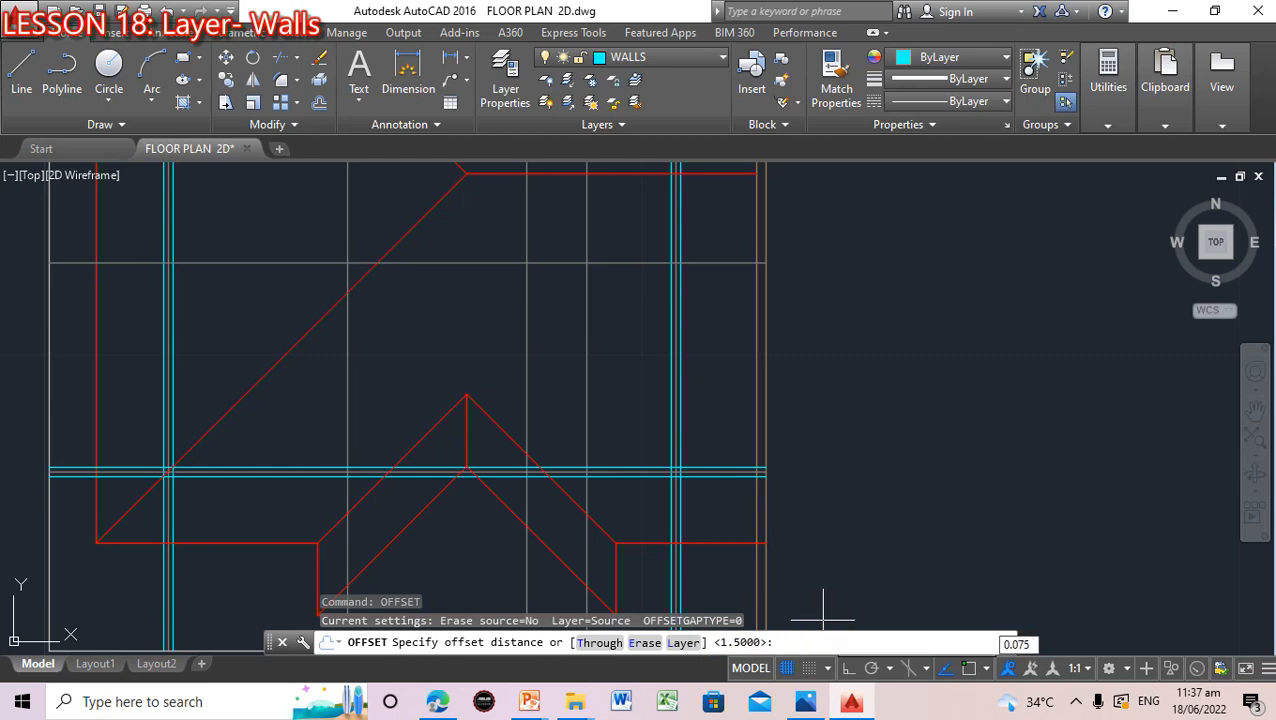
pyautogui.press('Return')
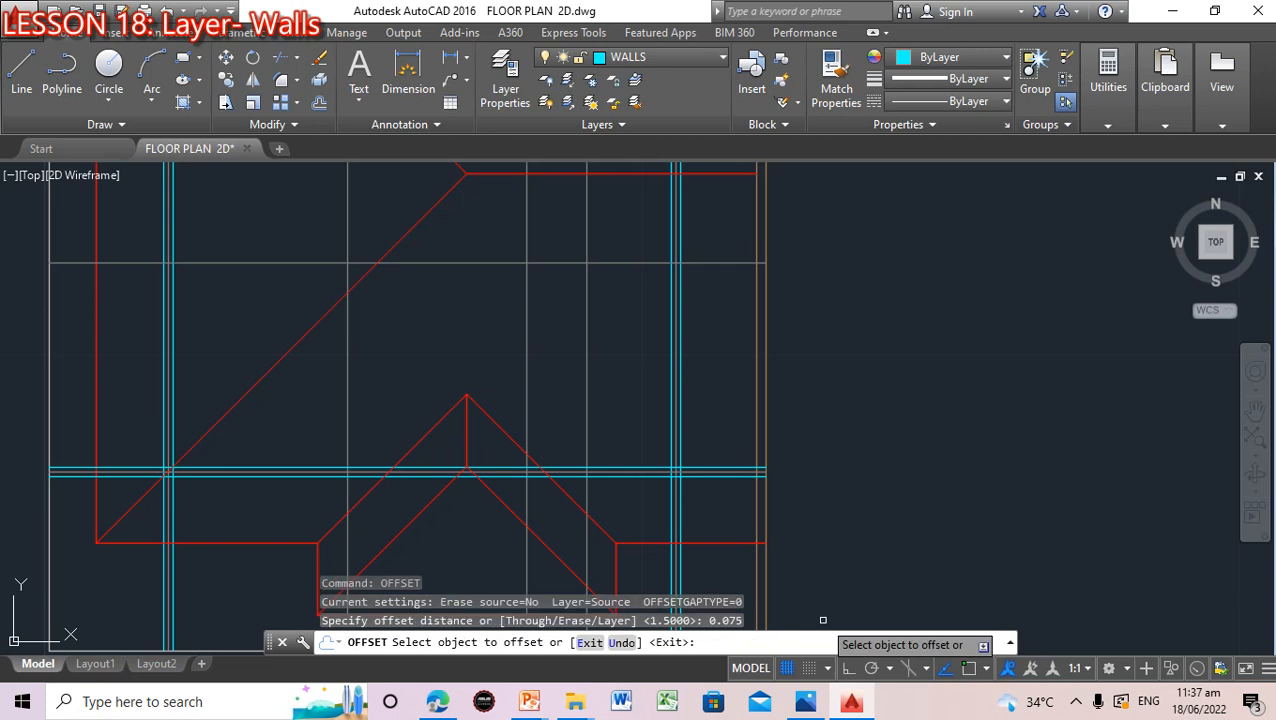
pyautogui.click(589, 416)
pyautogui.click(570, 416)
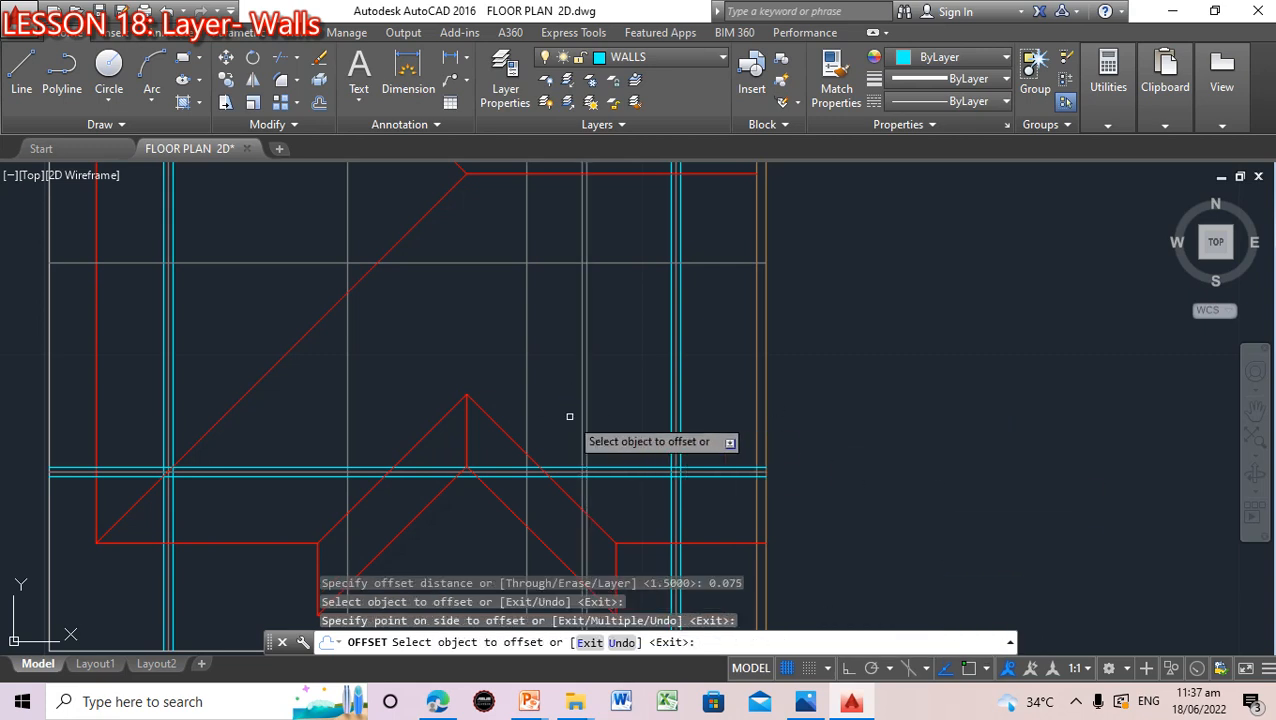
pyautogui.click(585, 415)
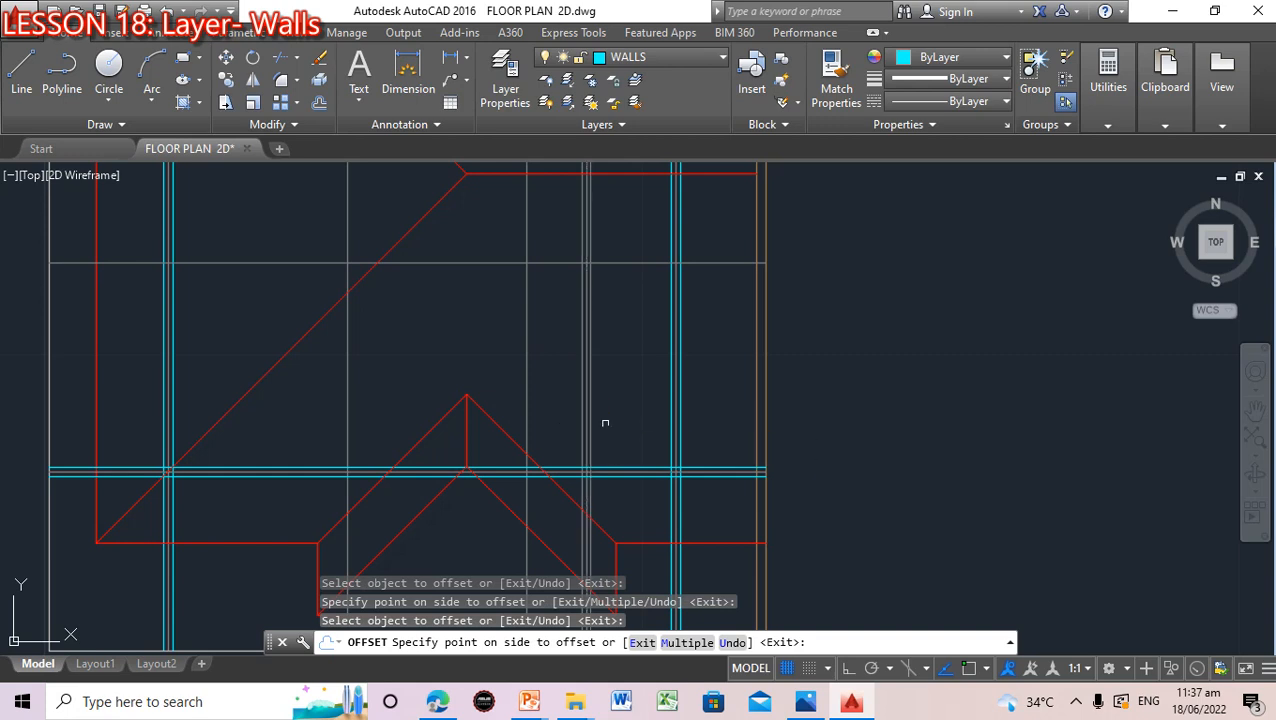
pyautogui.click(605, 423)
pyautogui.press('Escape')
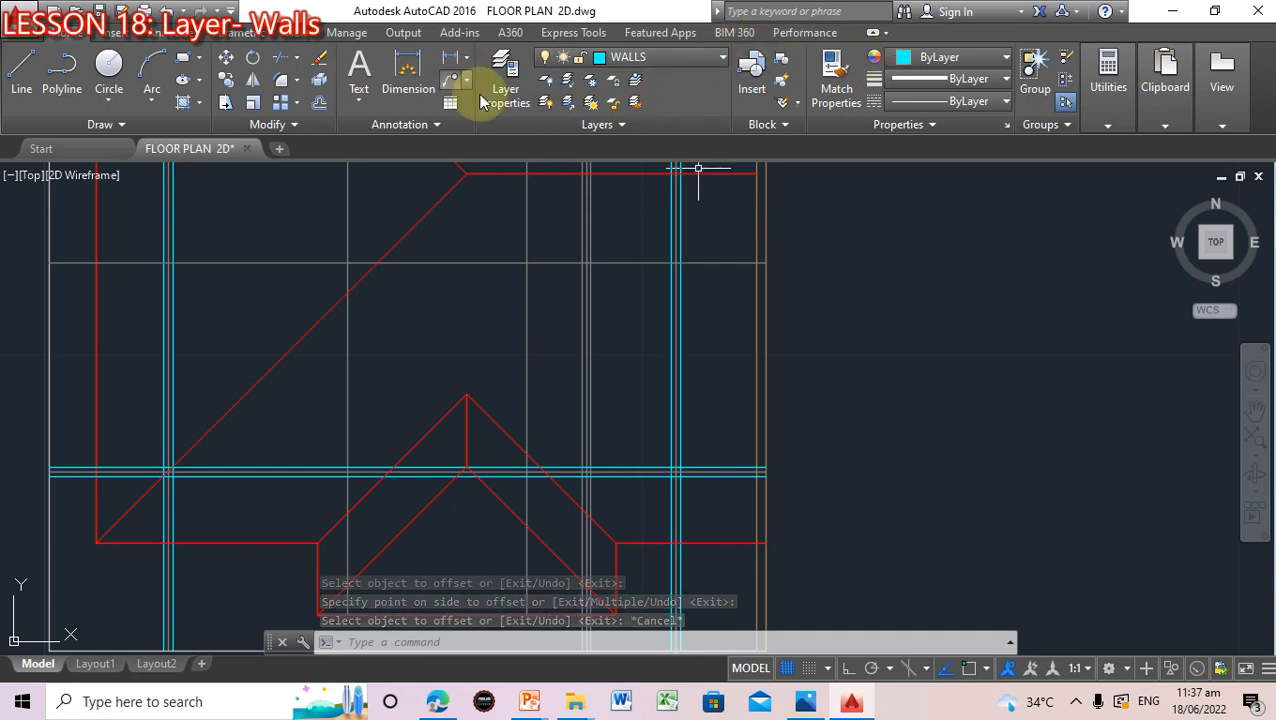
# Move both offset lines beside the garage wall's vertical guideline to the WALLS layer and clear the selection
pyautogui.click(582, 319)
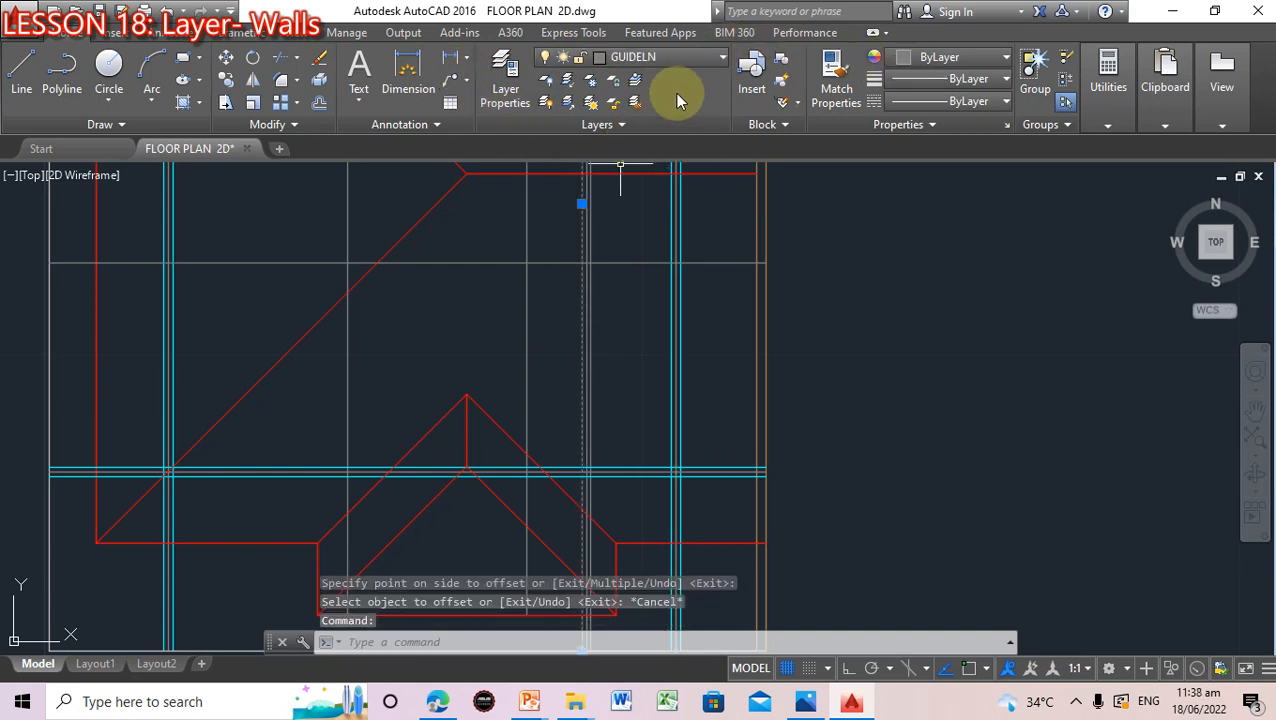
pyautogui.click(720, 57)
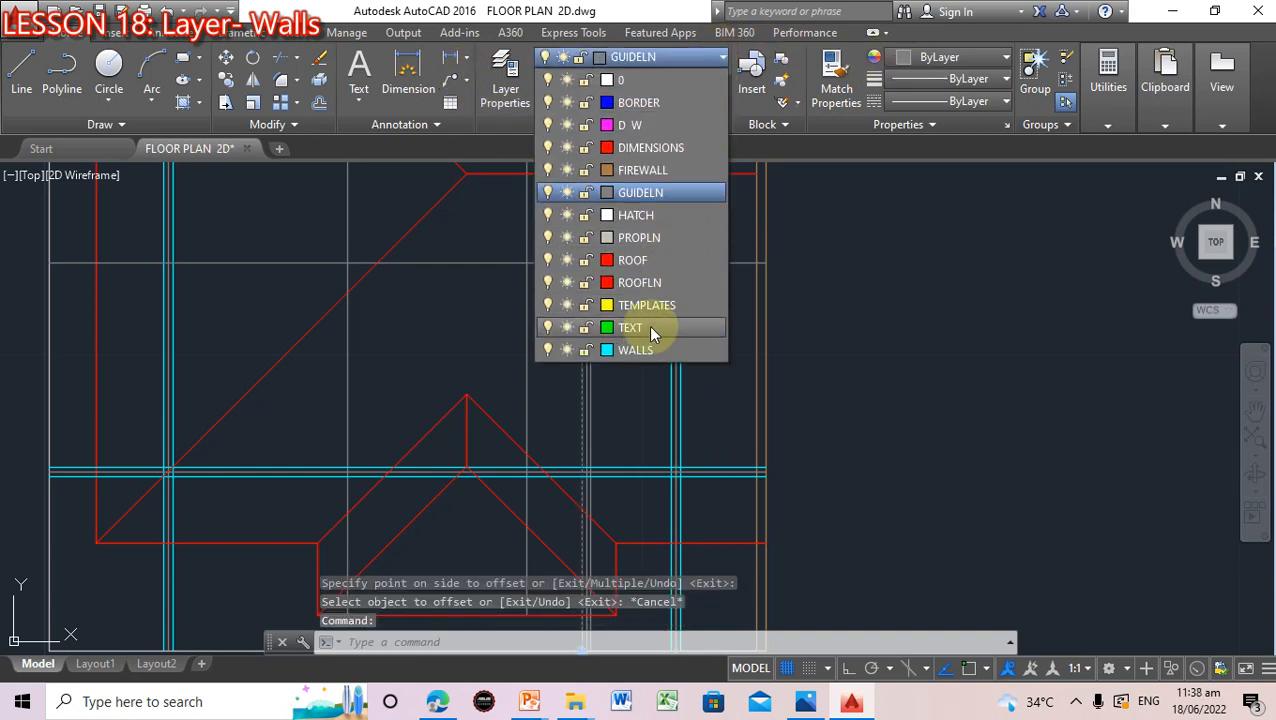
pyautogui.click(645, 349)
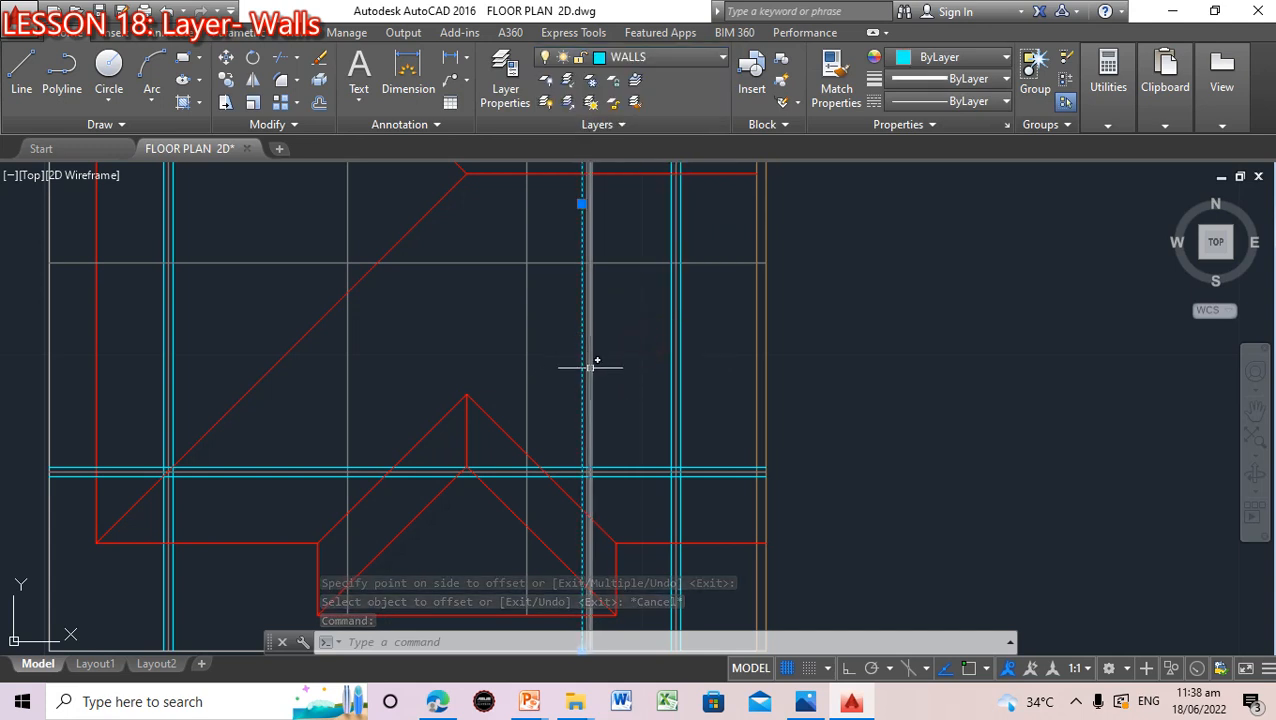
pyautogui.click(722, 57)
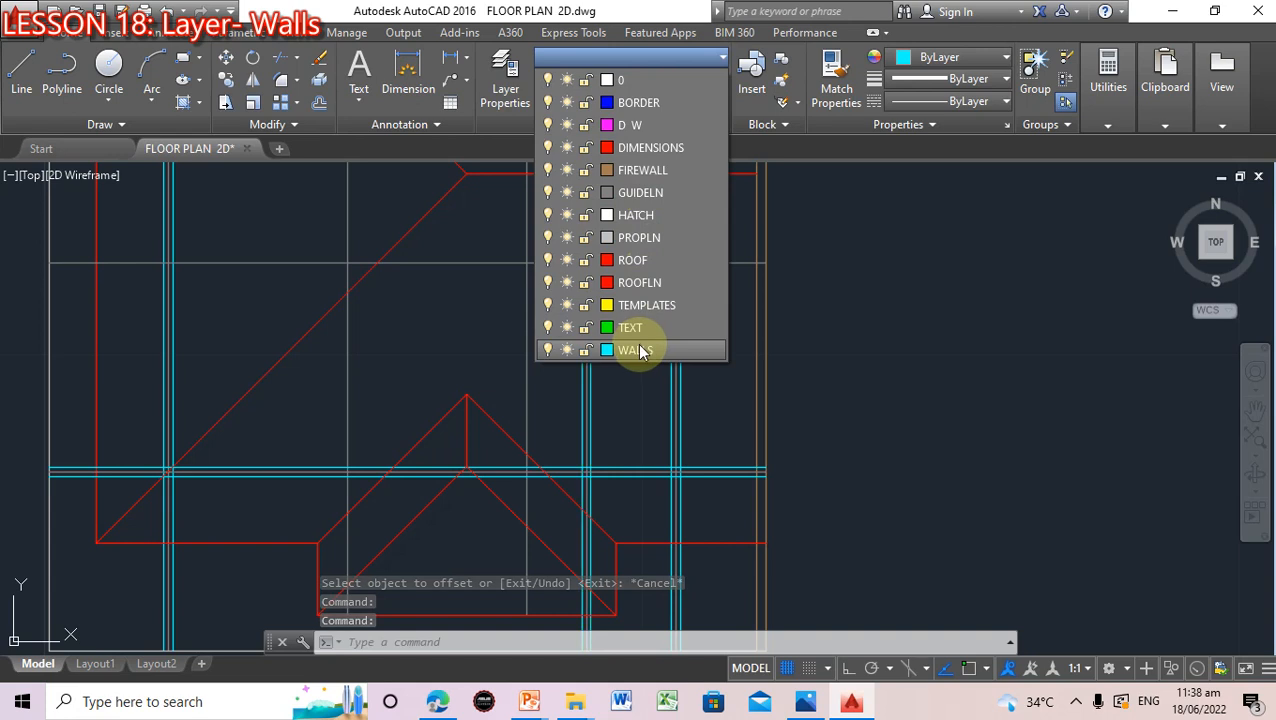
pyautogui.click(640, 350)
pyautogui.click(876, 268)
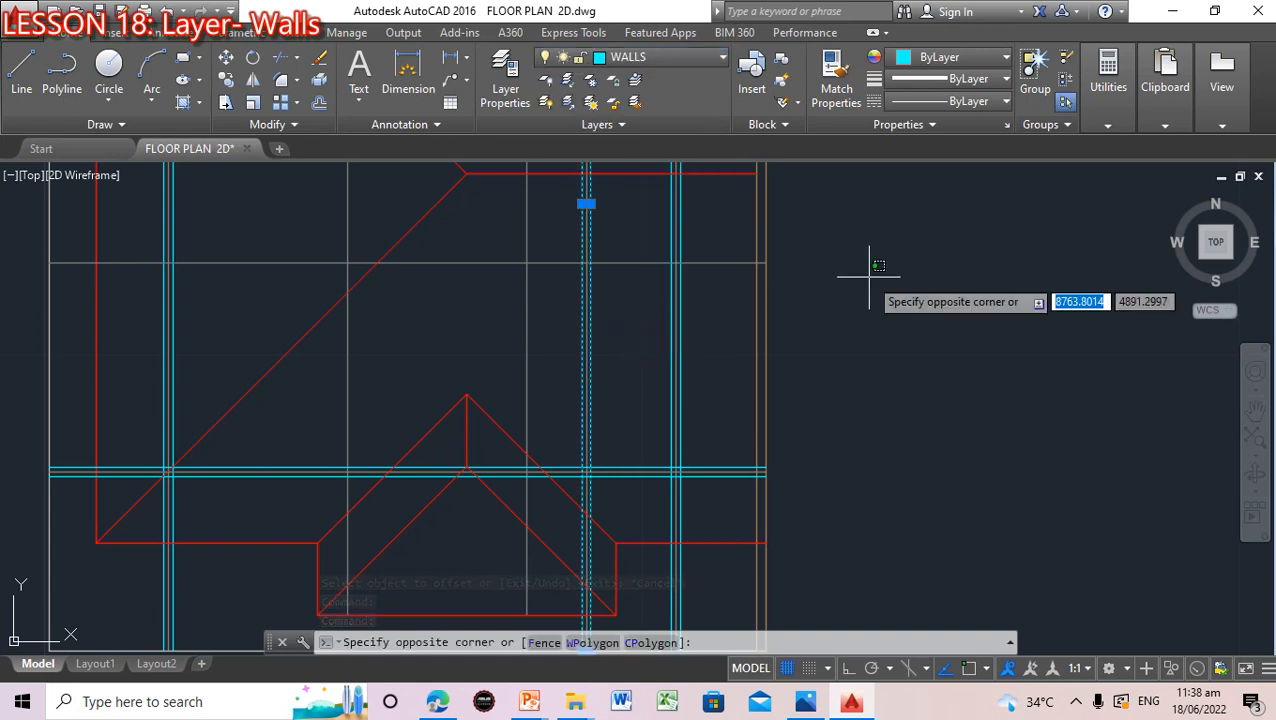
pyautogui.press('Escape')
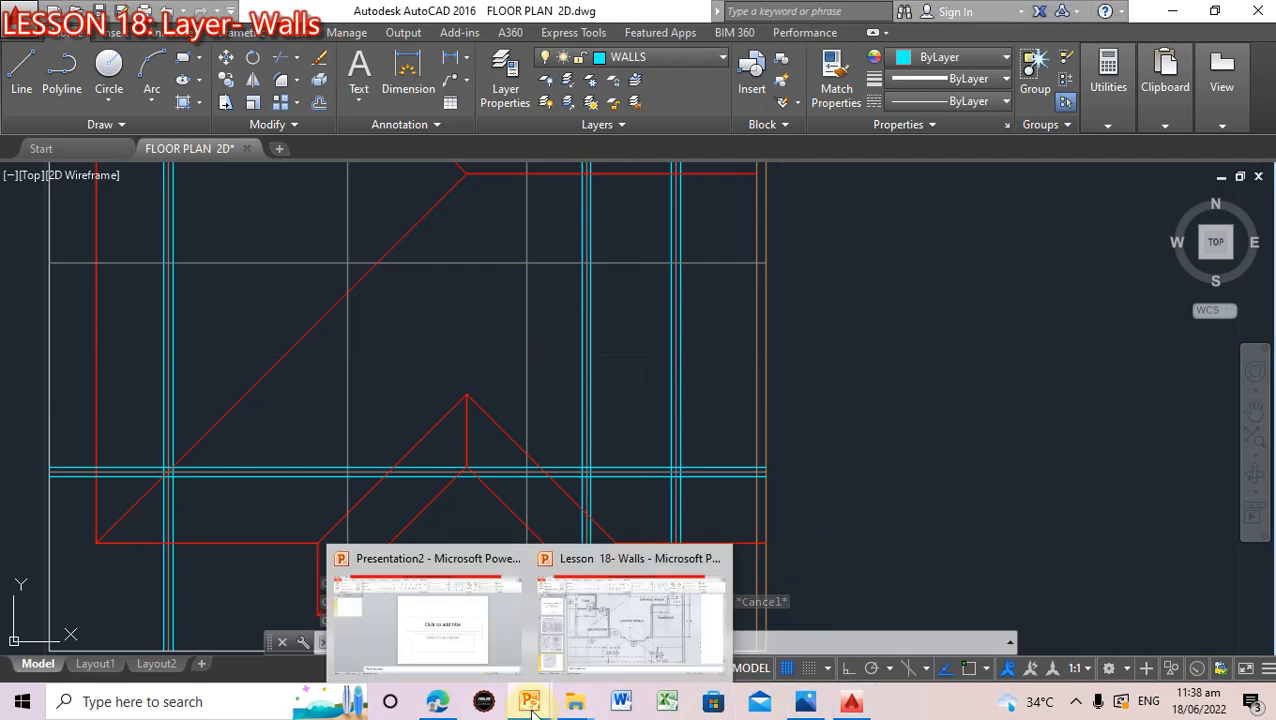
# Check the garage wall dimensions on slide 4 of the Lesson 18- Walls presentation in PowerPoint, then return to AutoCAD
pyautogui.click(609, 640)
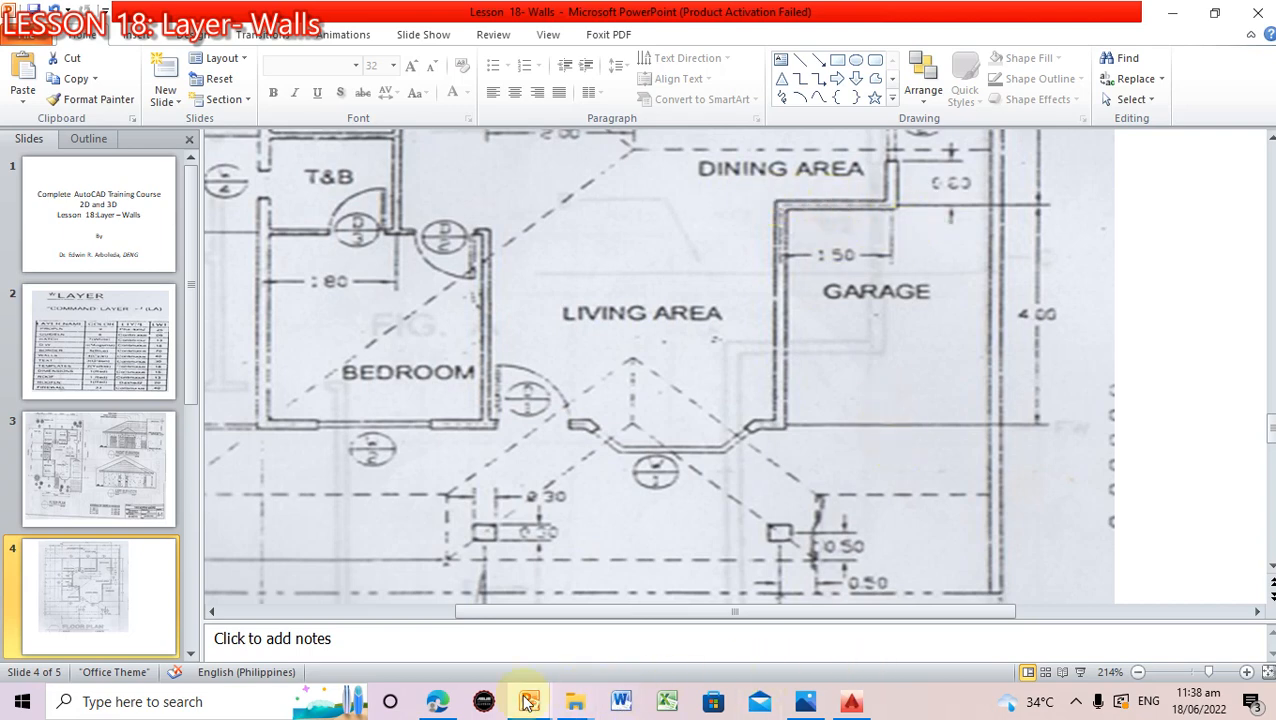
pyautogui.click(851, 701)
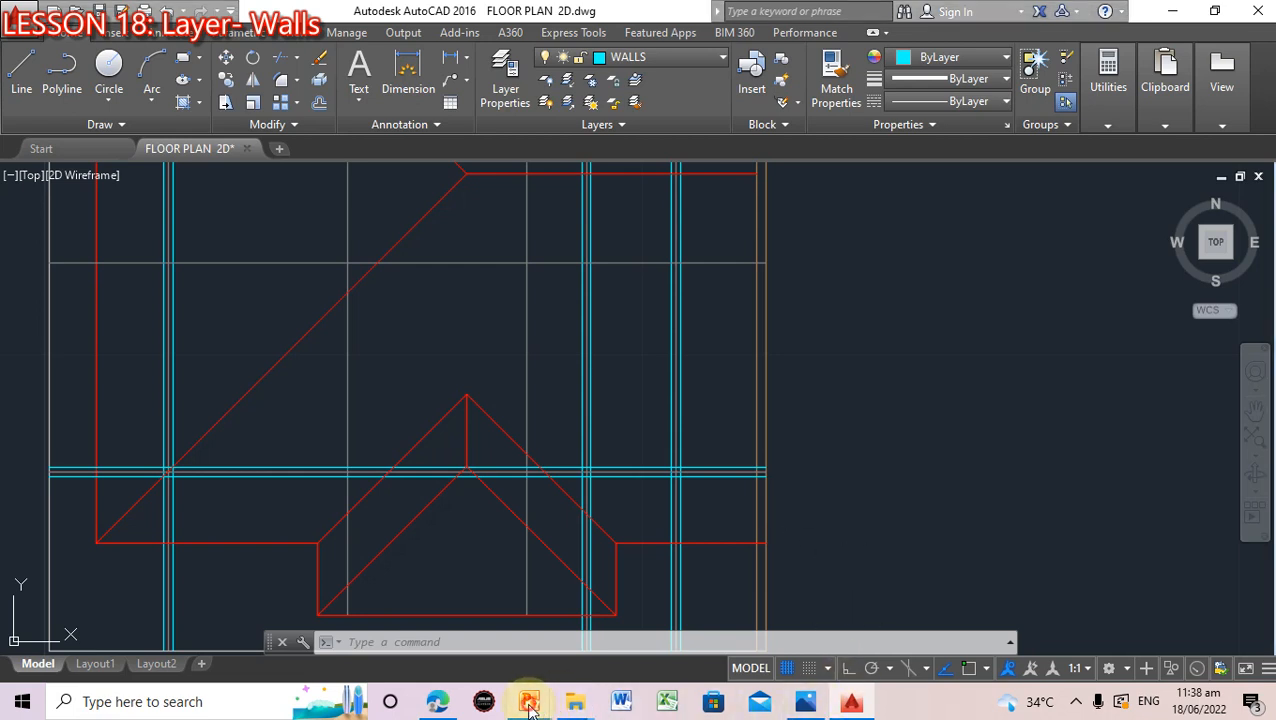
pyautogui.moveTo(529, 701)
pyautogui.click(632, 638)
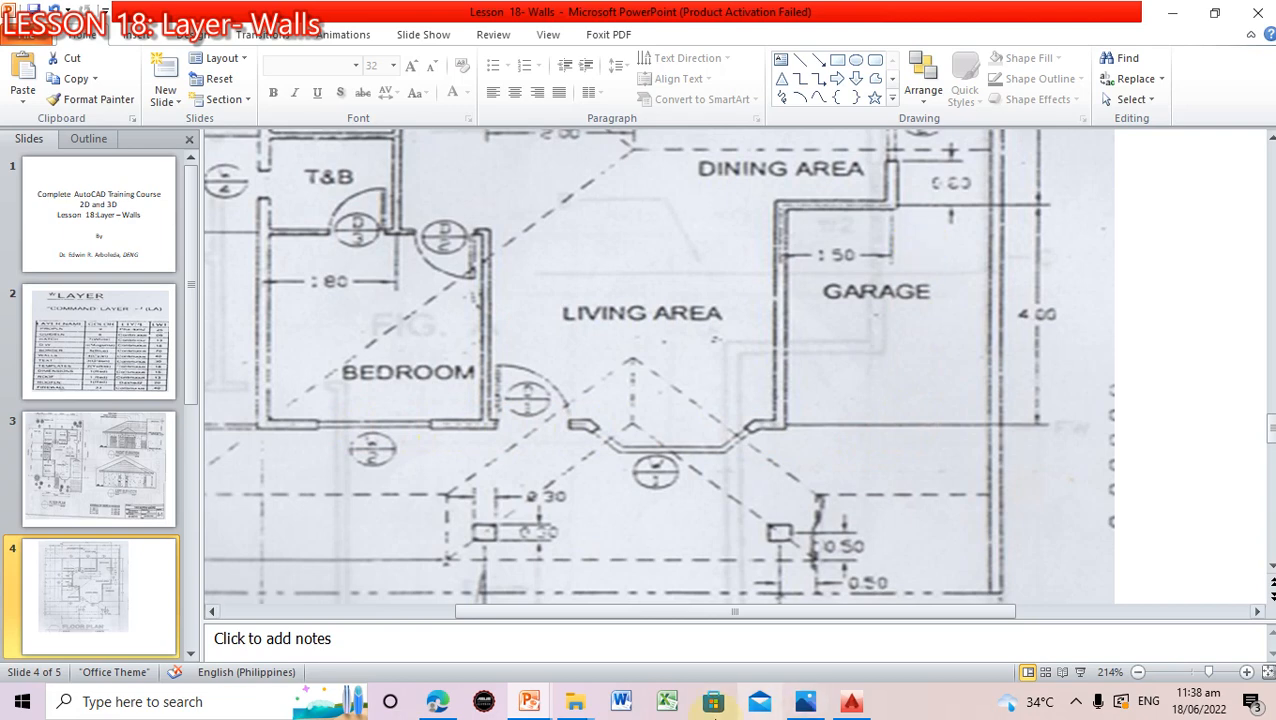
pyautogui.click(851, 701)
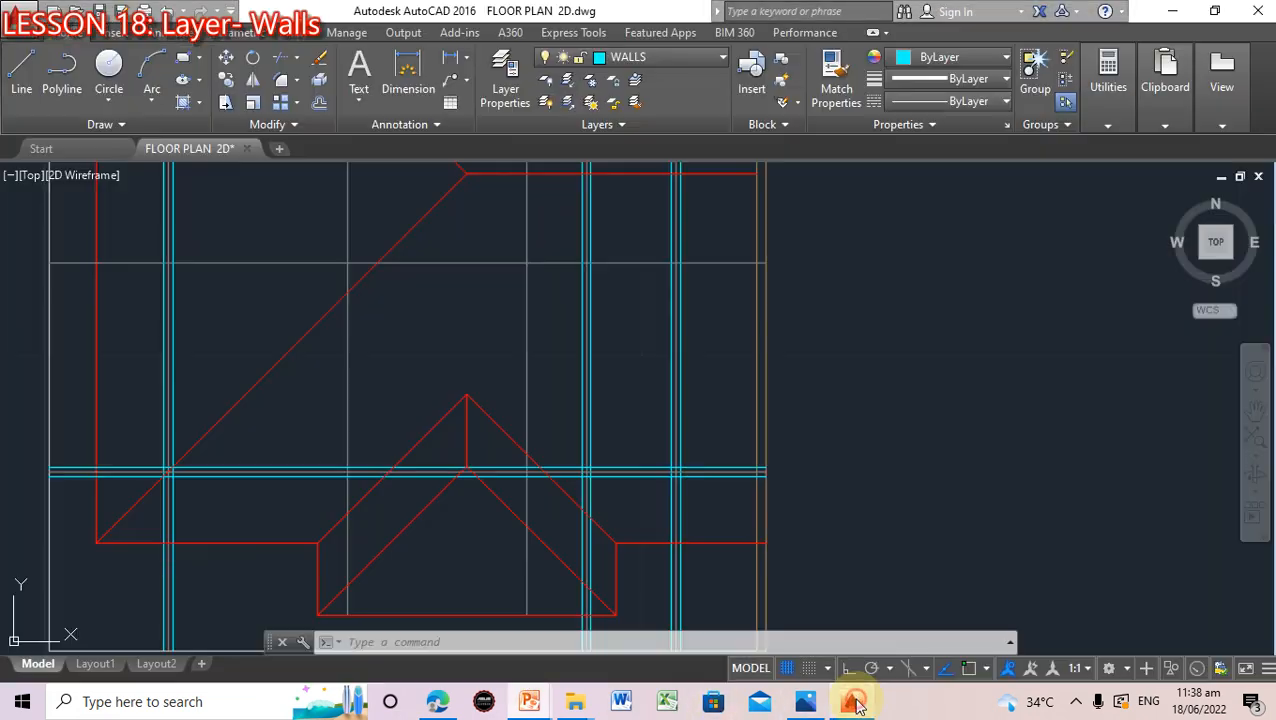
# Offset the front wall's horizontal guideline 4 upward into the plan for the garage's rear wall
pyautogui.click(622, 471)
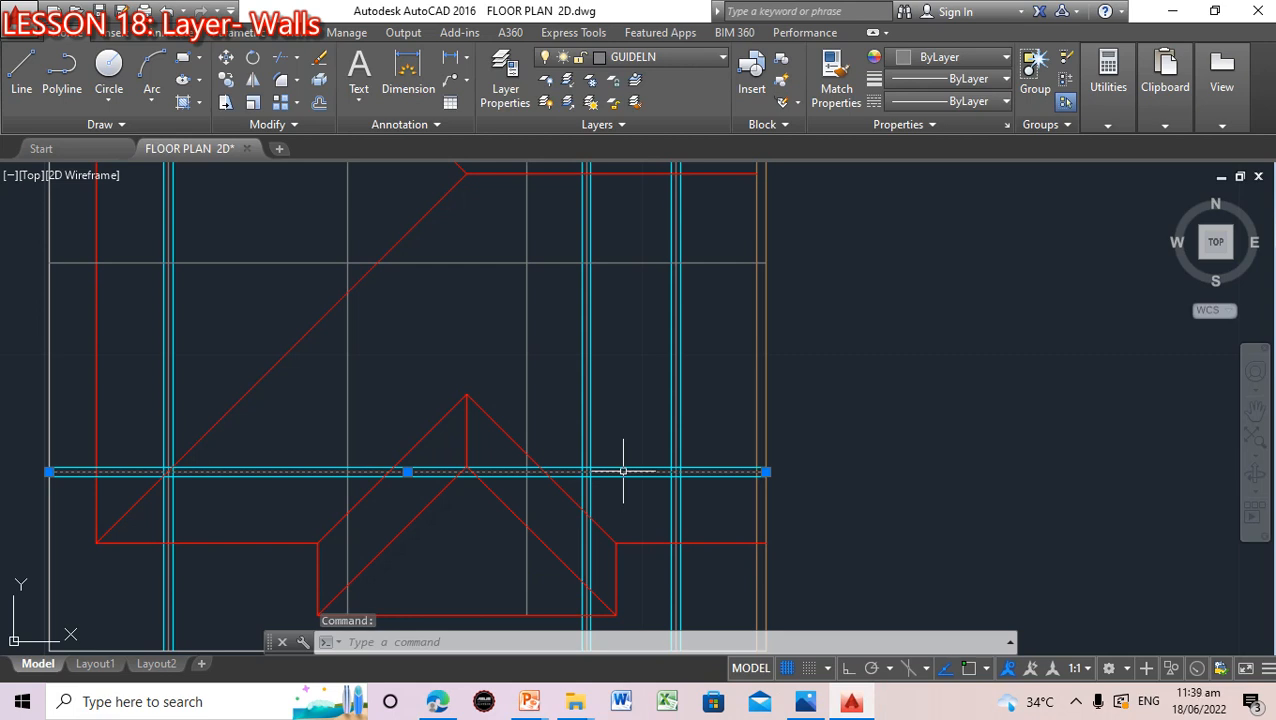
pyautogui.press('Escape')
pyautogui.press('Escape')
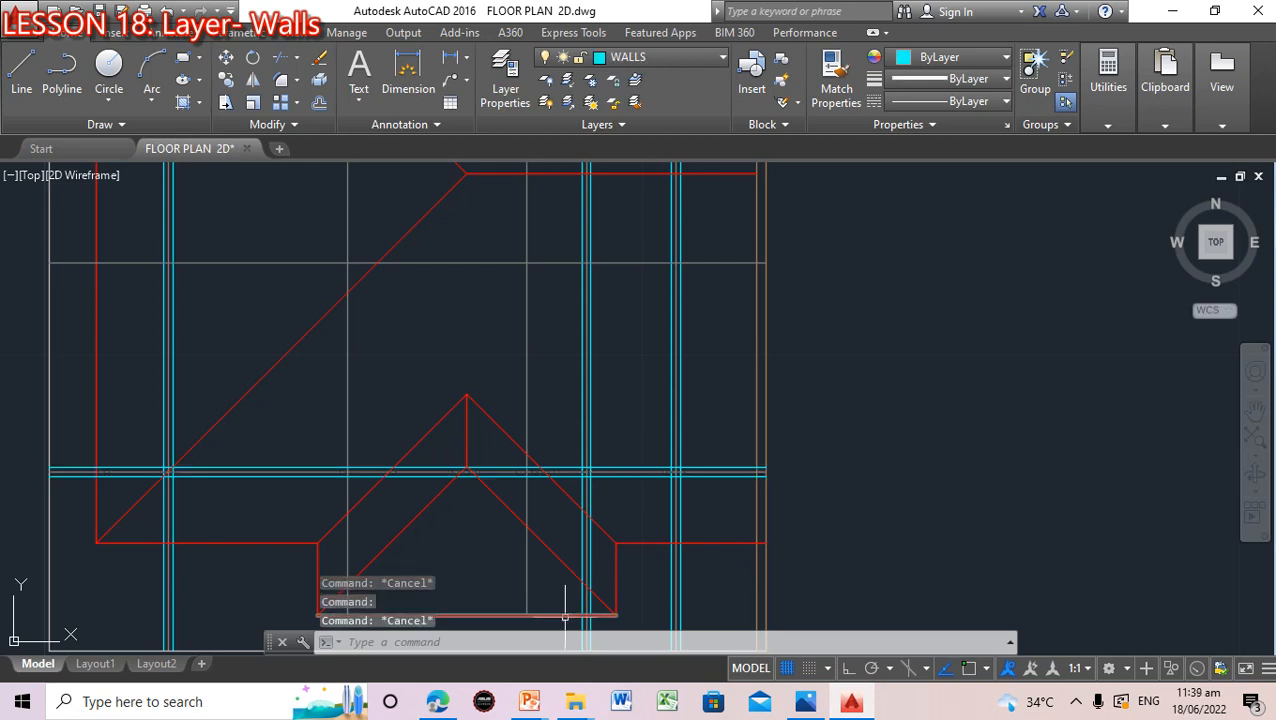
pyautogui.write('of')
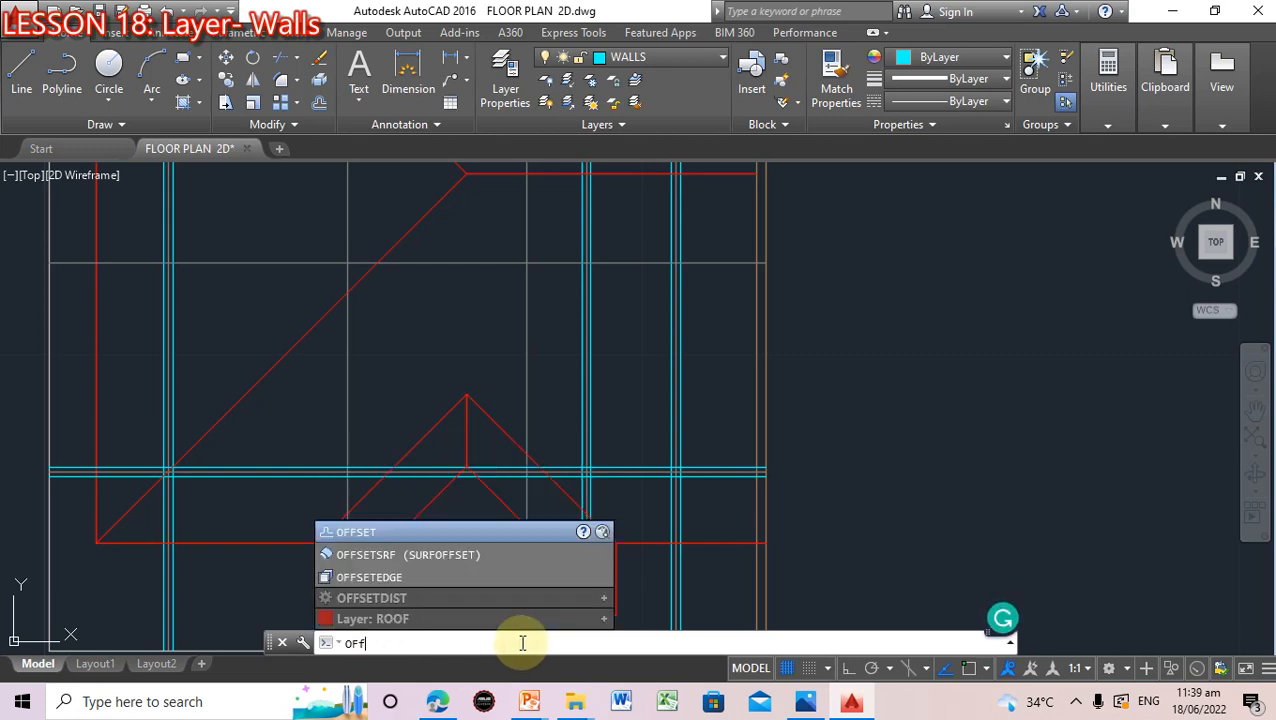
pyautogui.press('Return')
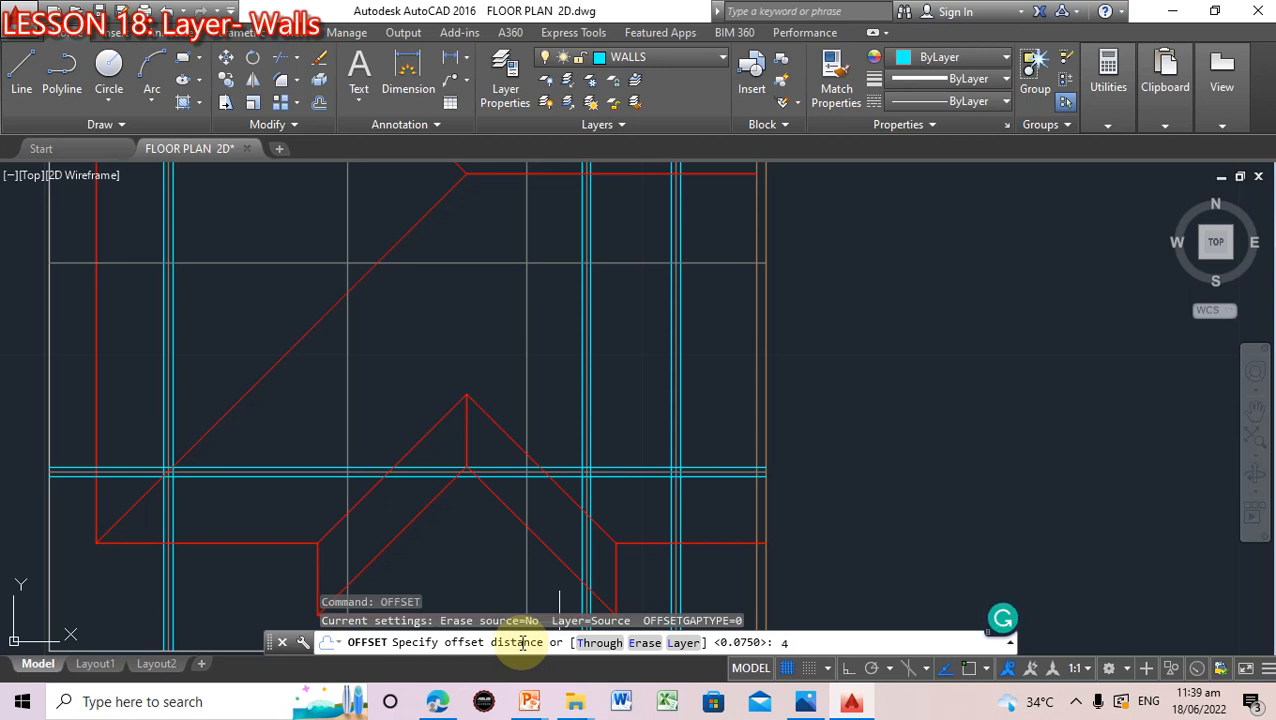
pyautogui.press('Return')
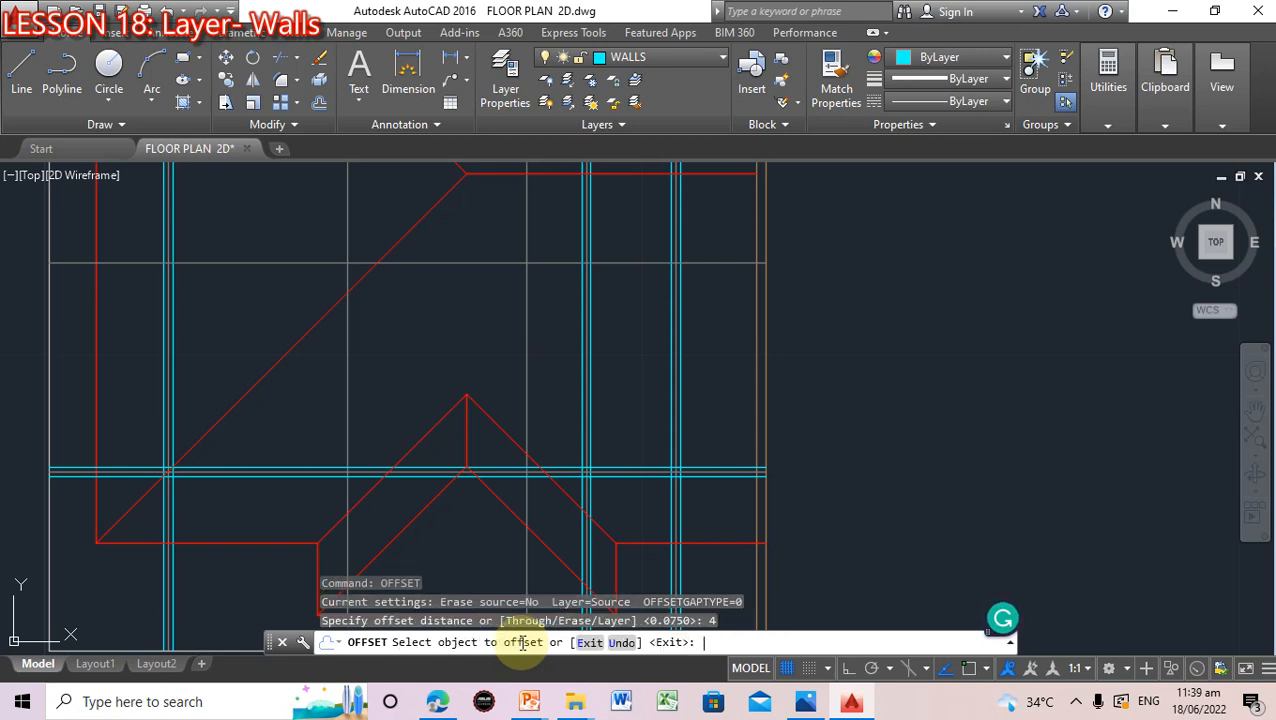
pyautogui.click(573, 470)
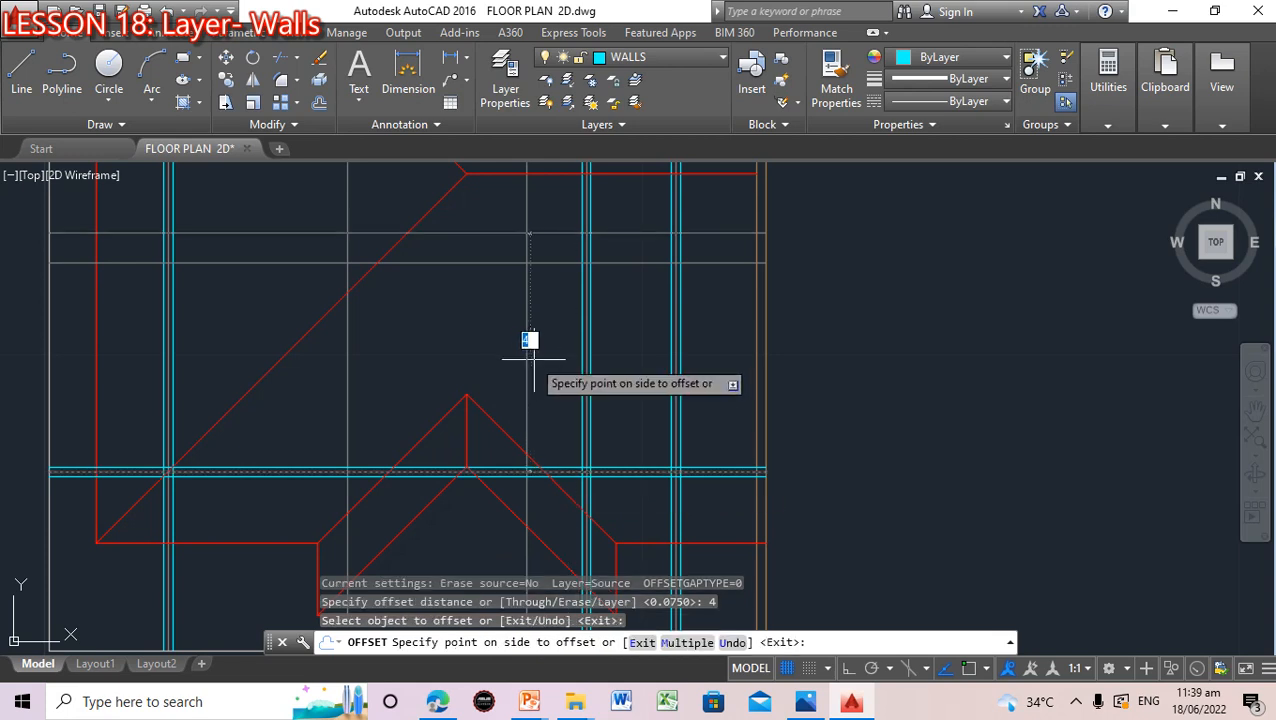
pyautogui.click(557, 247)
pyautogui.scroll(2, 856, 332)
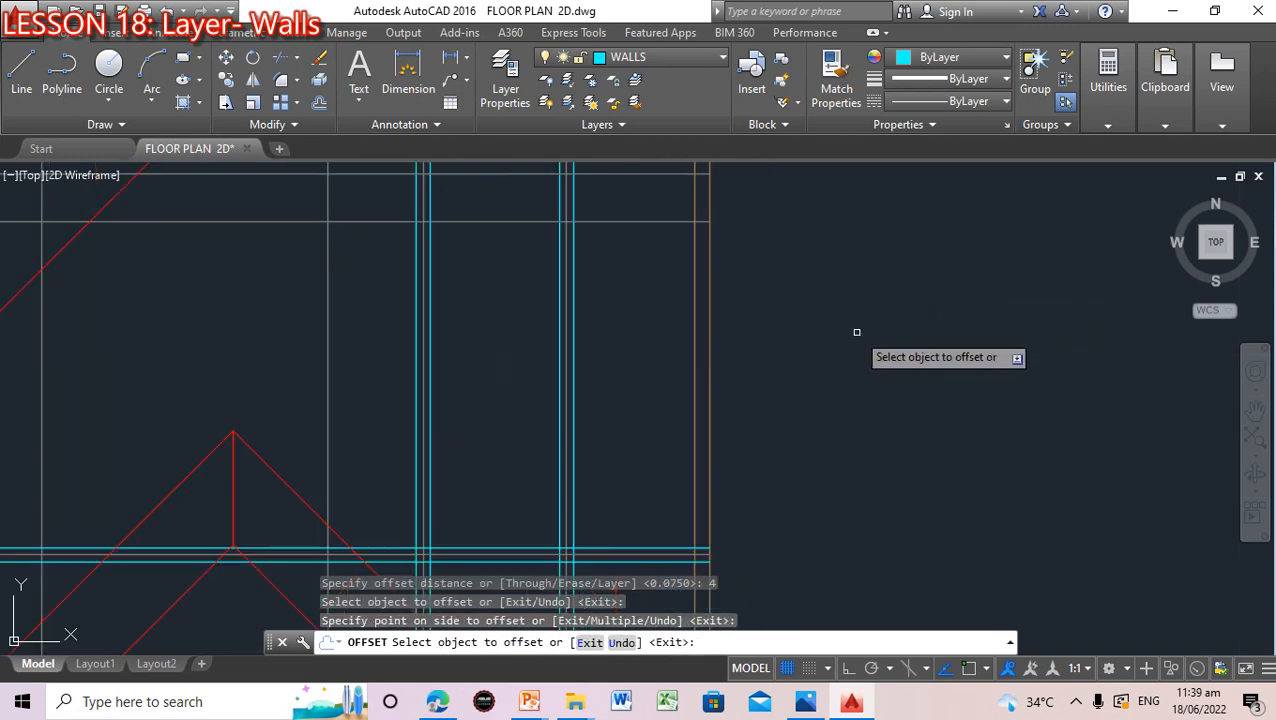
pyautogui.scroll(-2, 856, 332)
pyautogui.scroll(1, 854, 332)
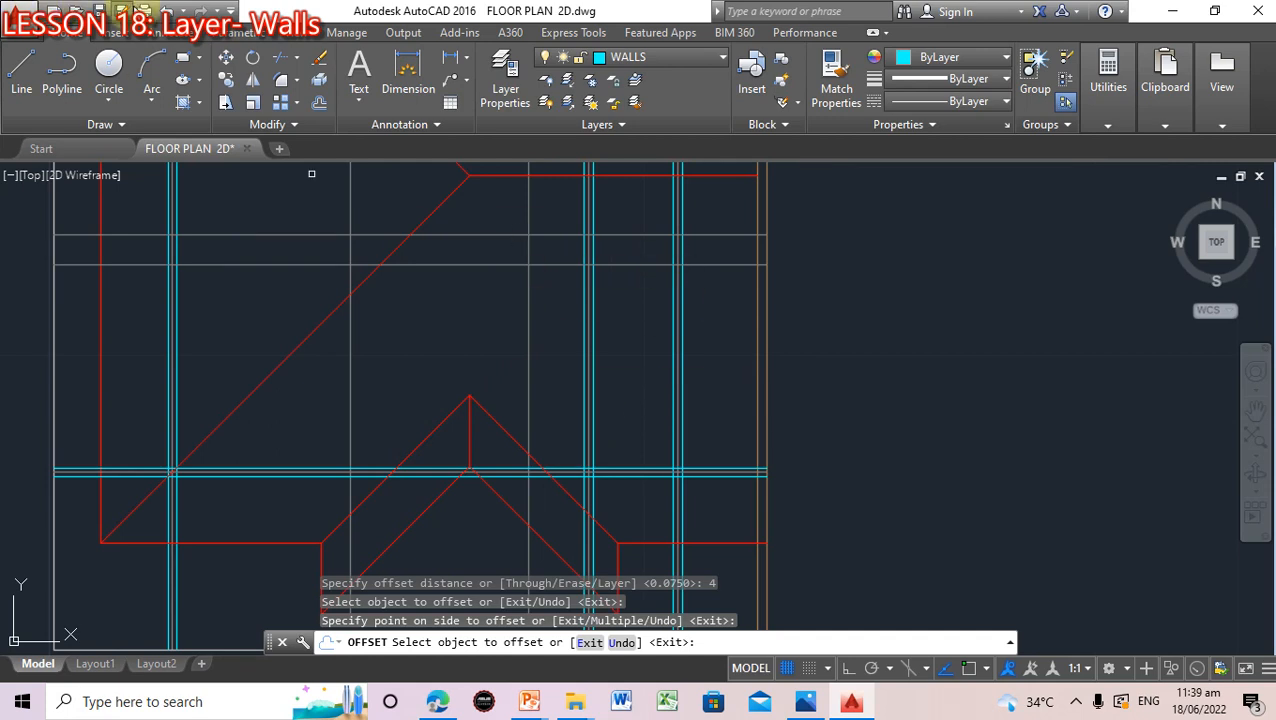
# Undo the 4-unit guideline offset and redo it, then select the offset guideline and clear the selection
pyautogui.click(167, 13)
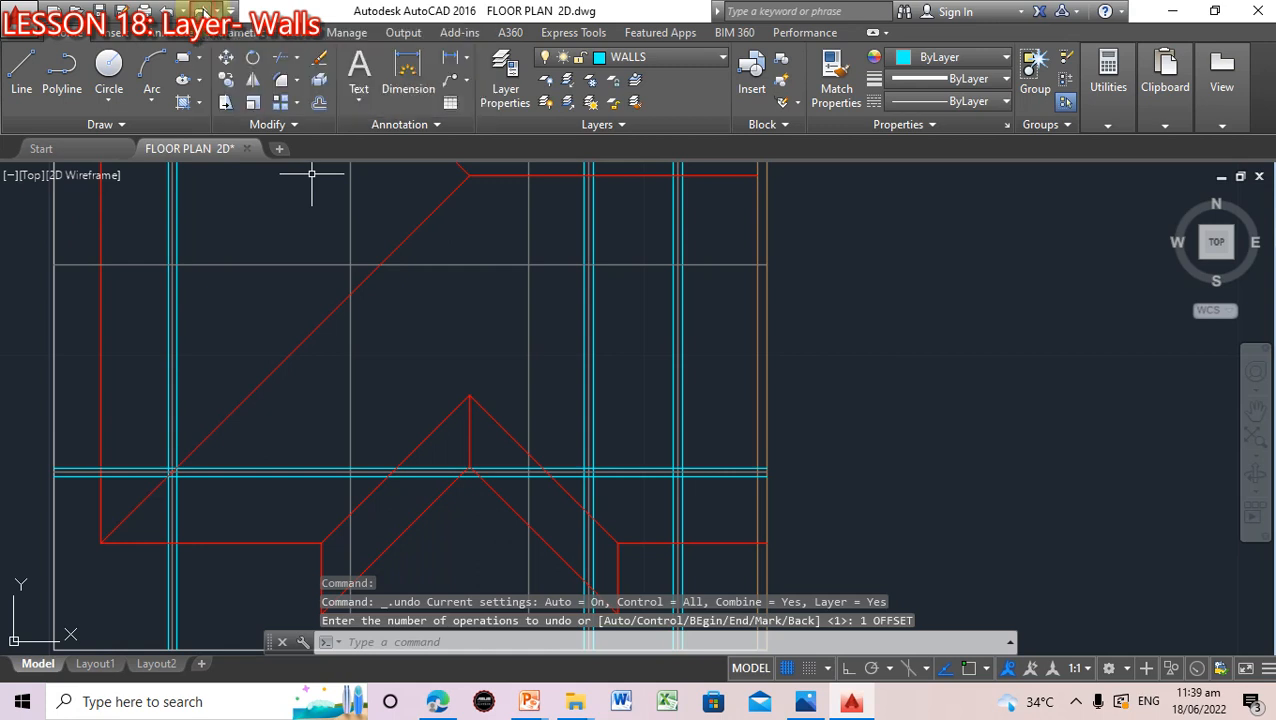
pyautogui.click(203, 11)
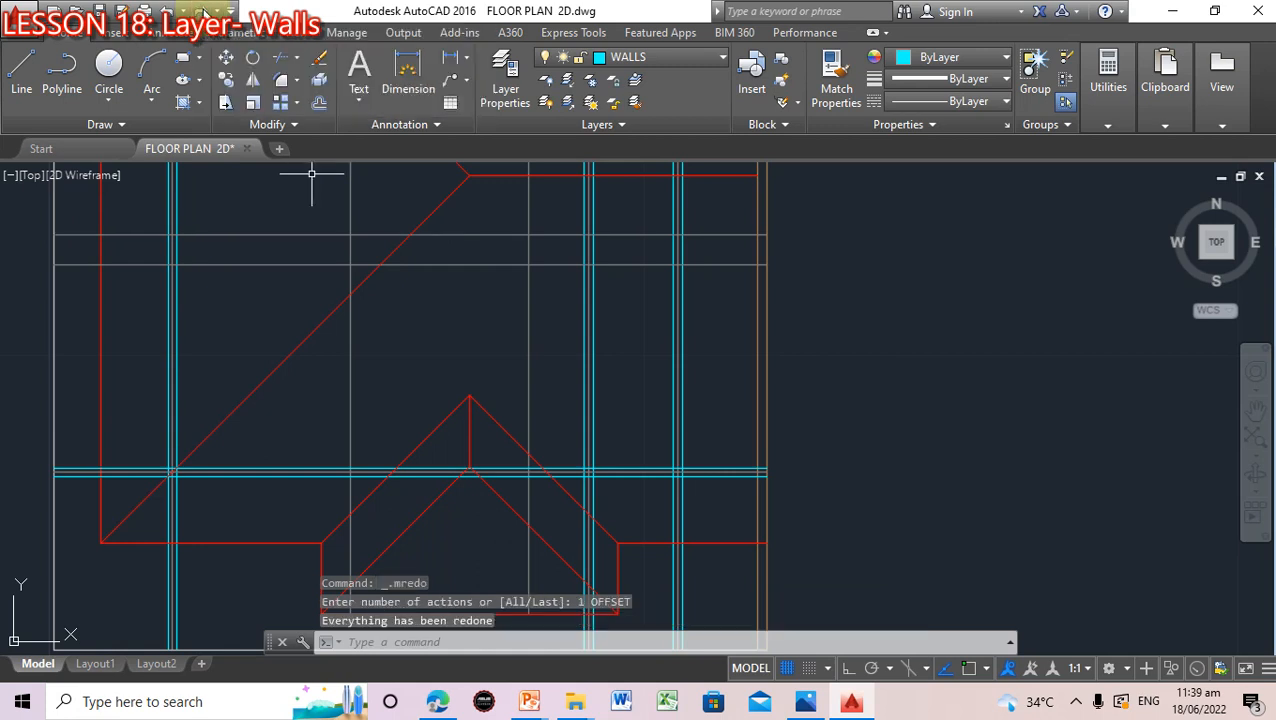
pyautogui.click(564, 235)
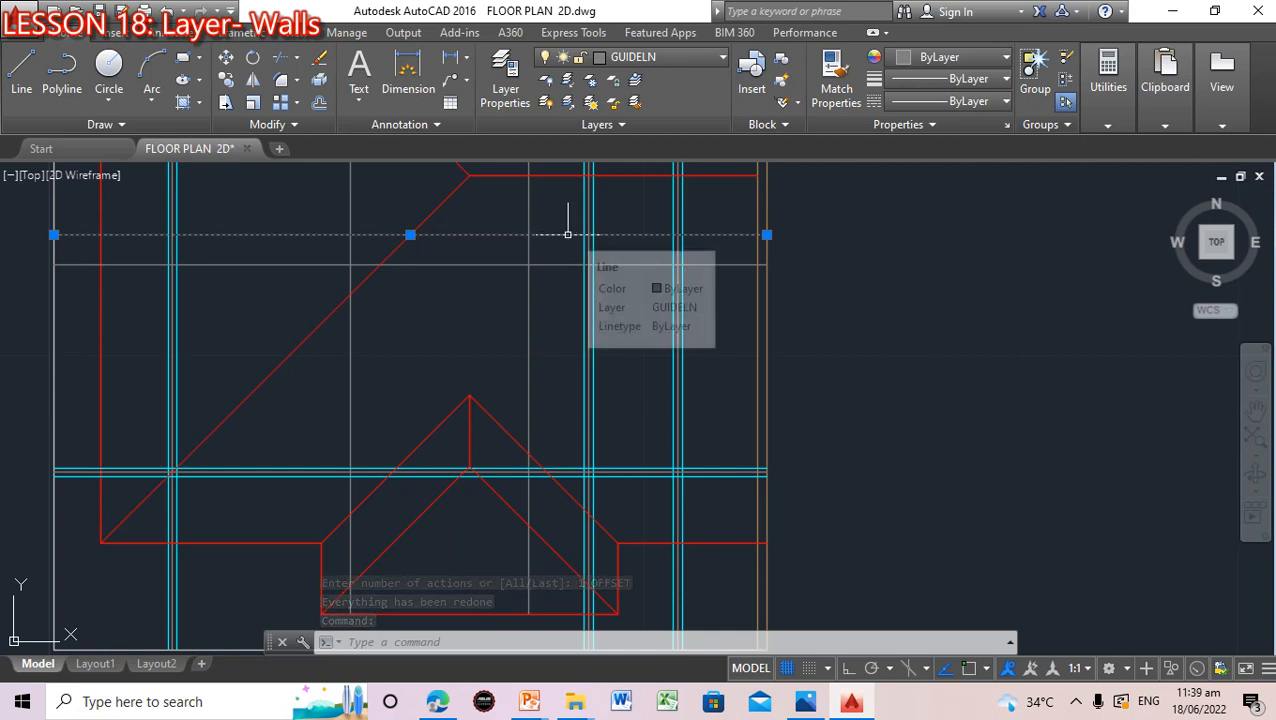
pyautogui.press('Escape')
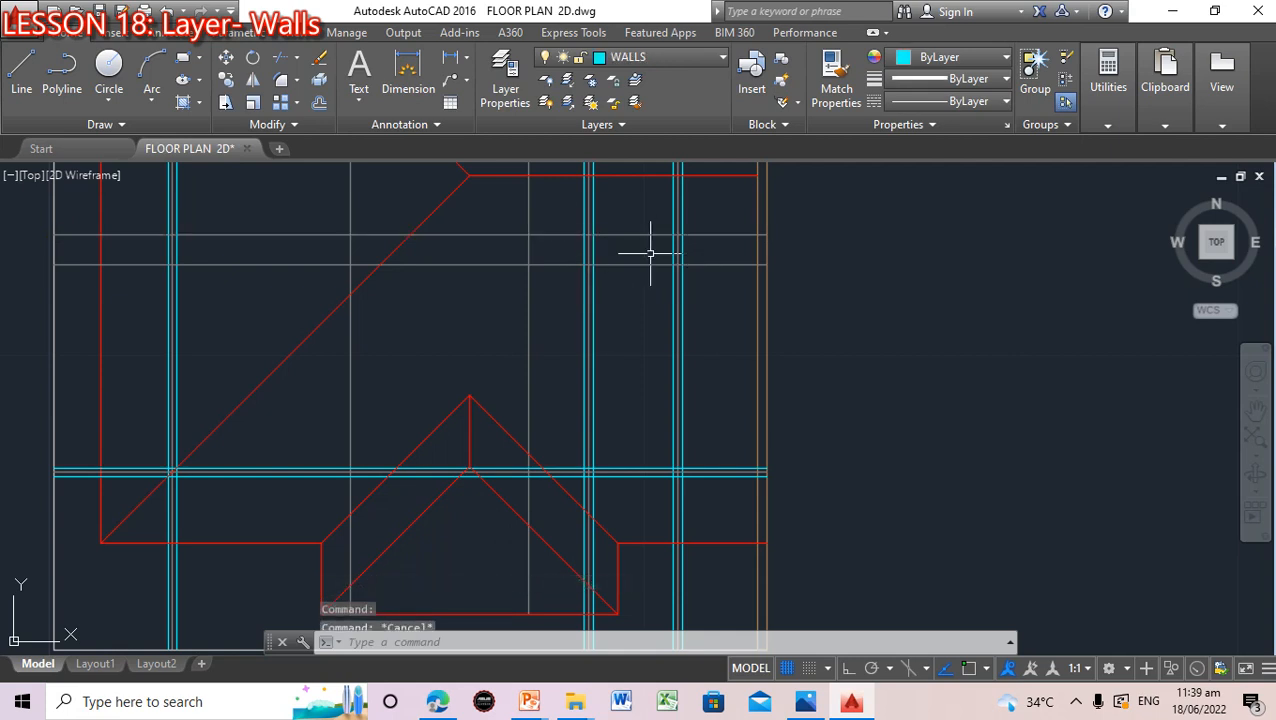
# Offset the horizontal guideline of the garage's rear wall 0.075 to both sides and end the Offset command
pyautogui.click(519, 641)
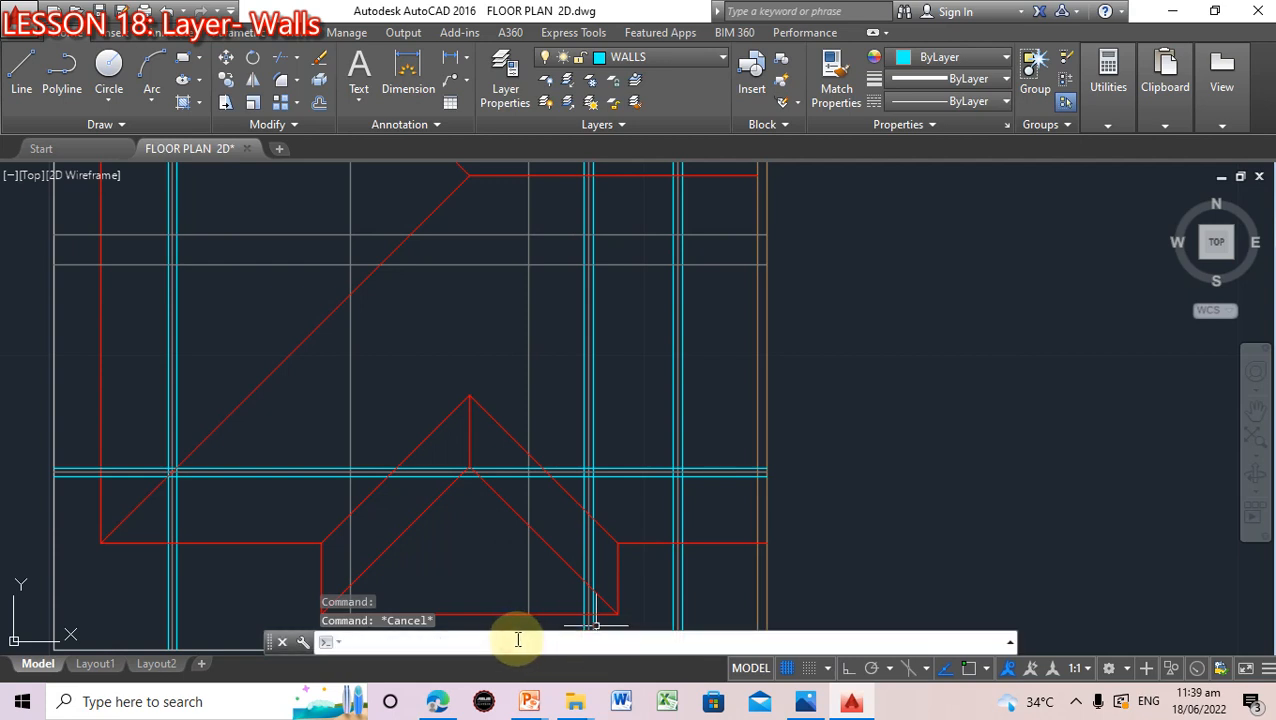
pyautogui.write('o')
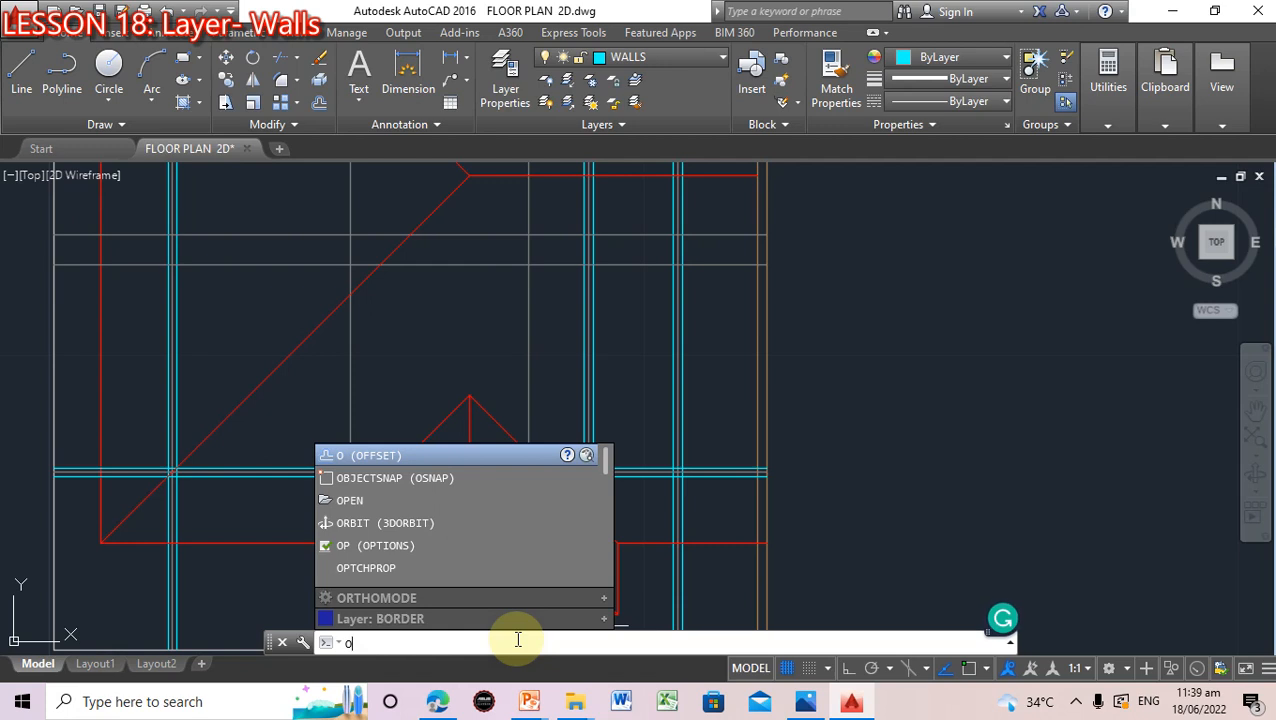
pyautogui.write('FFs')
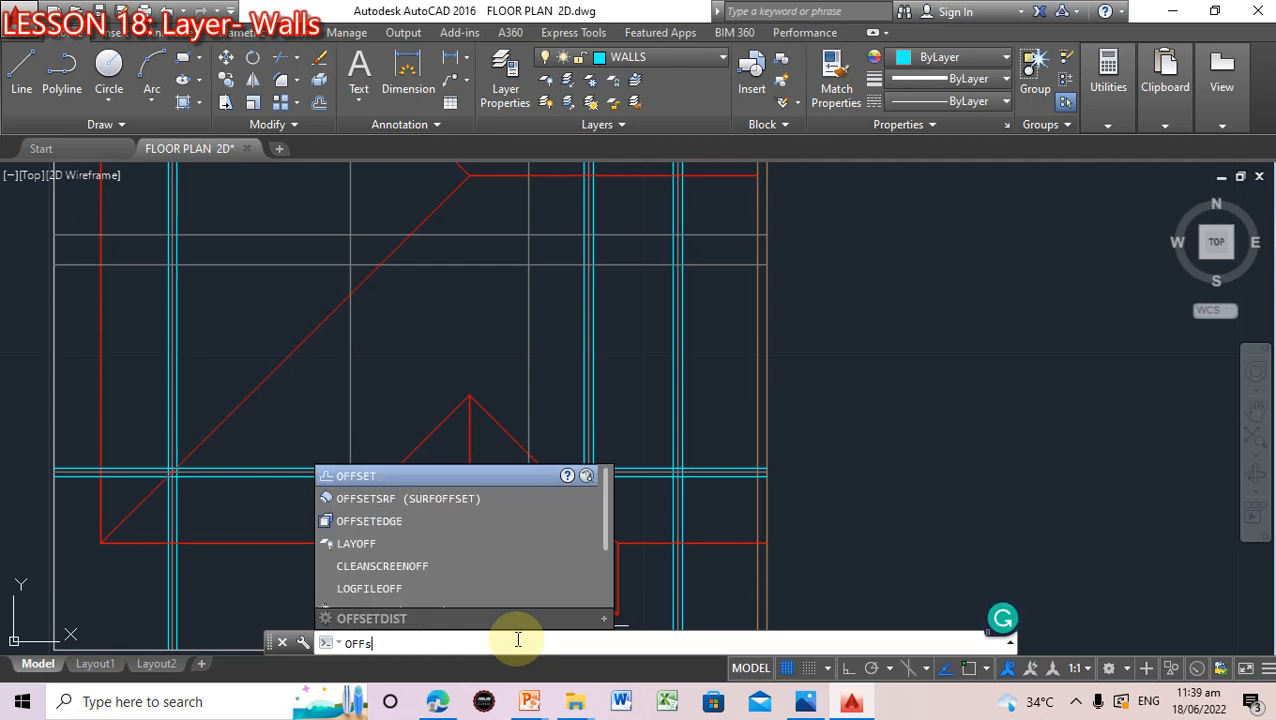
pyautogui.write('et')
pyautogui.press('Return')
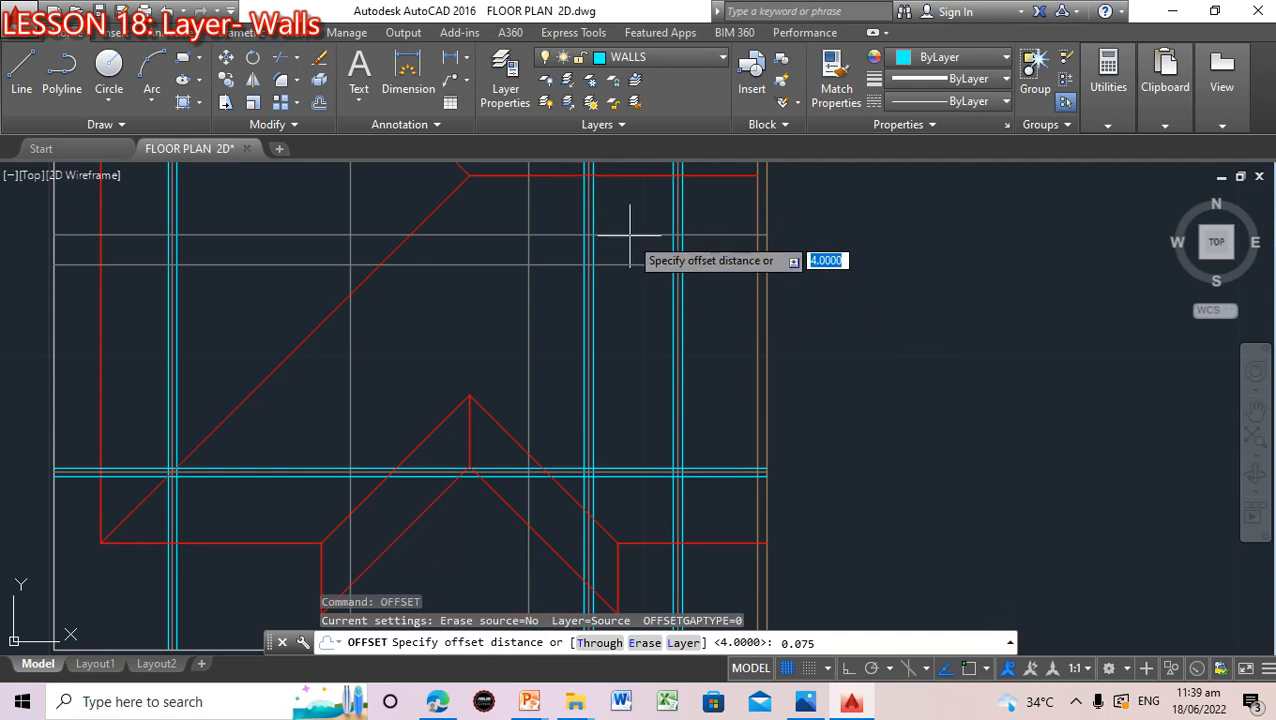
pyautogui.press('Return')
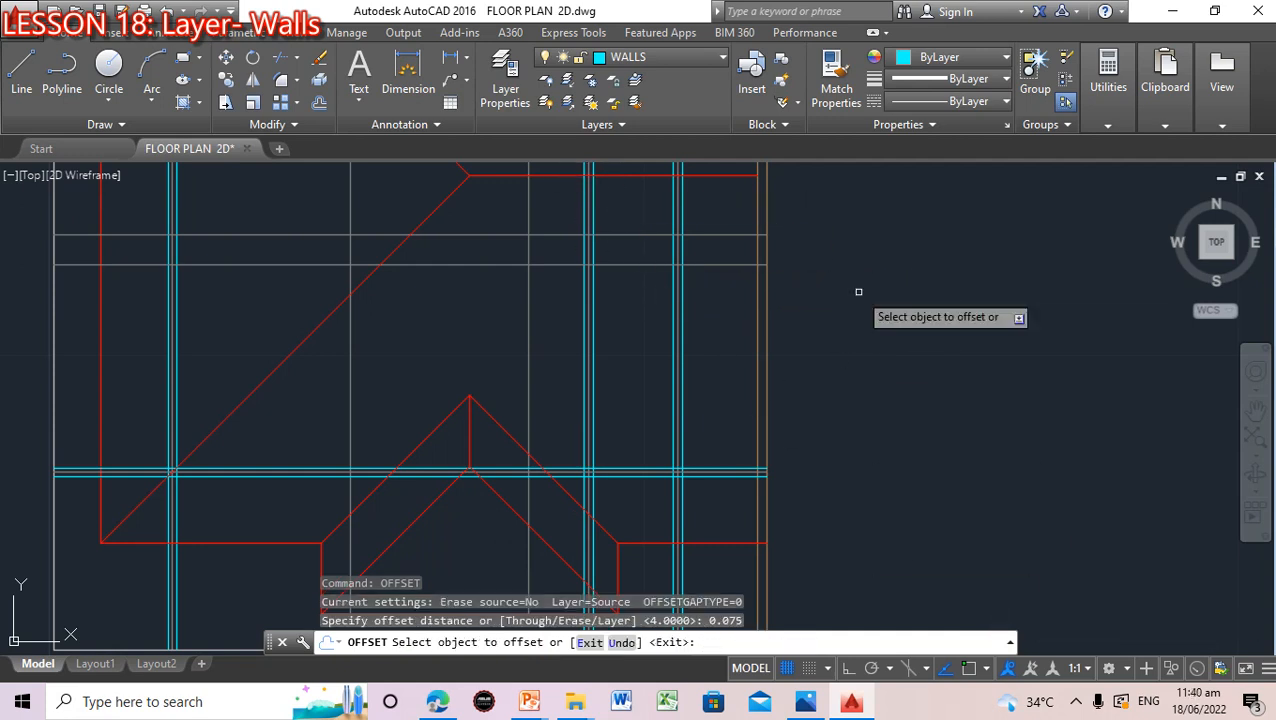
pyautogui.click(640, 236)
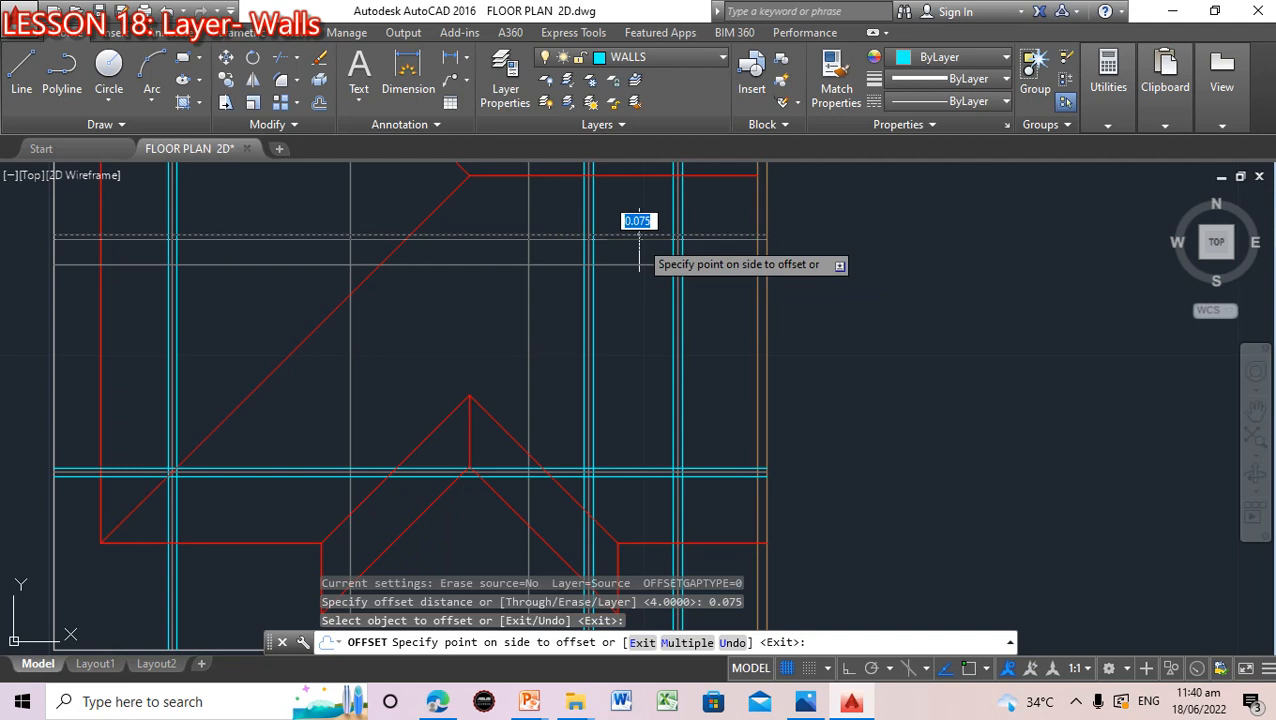
pyautogui.click(640, 232)
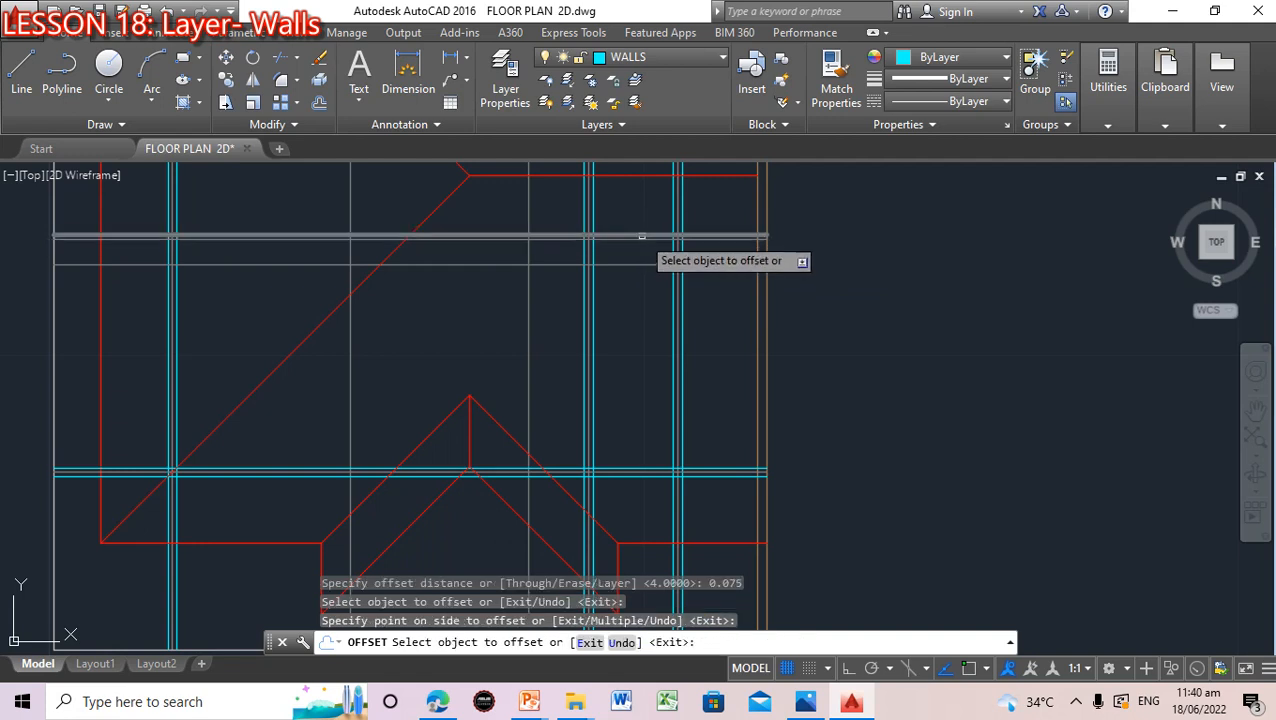
pyautogui.click(641, 236)
pyautogui.click(646, 208)
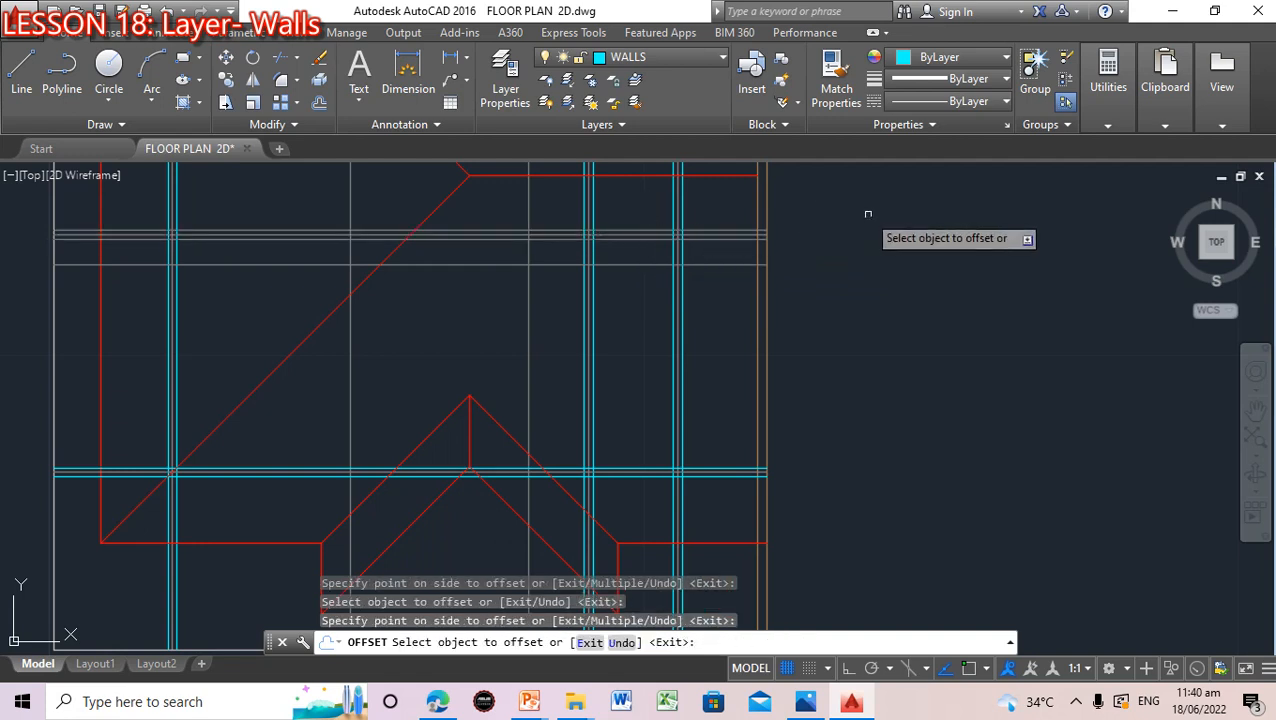
pyautogui.press('Escape')
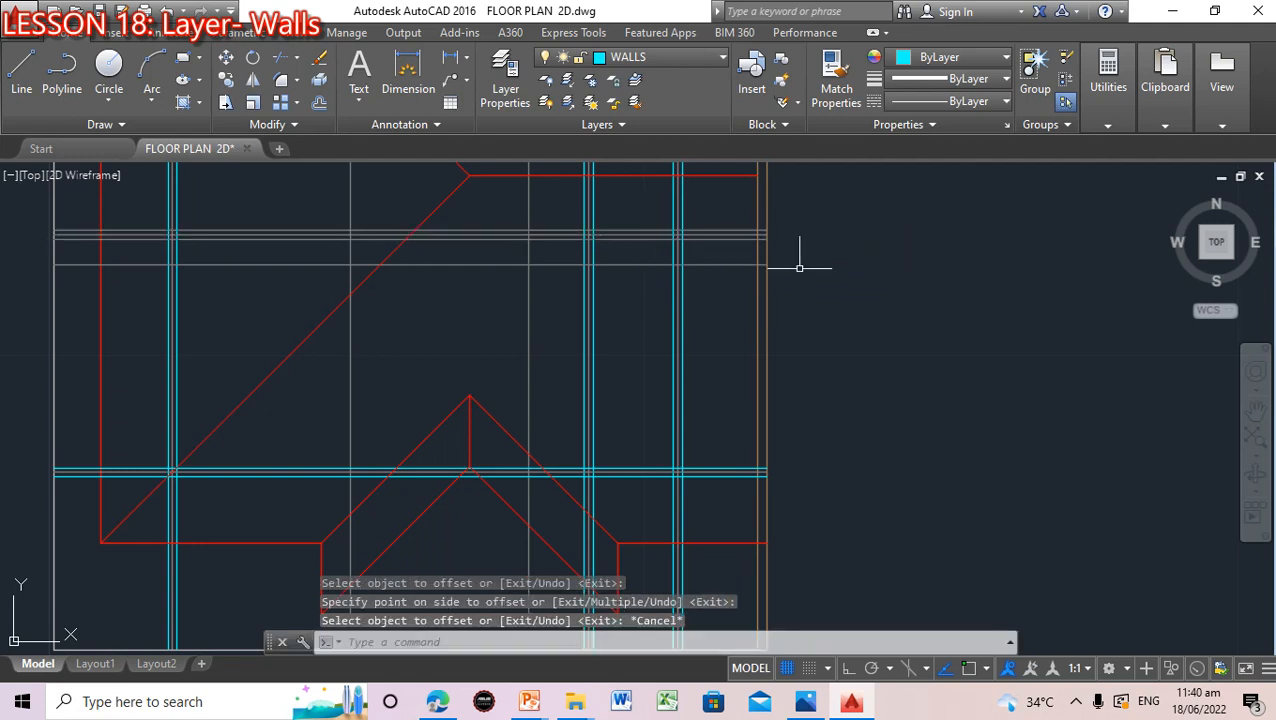
# Move both offset lines beside the garage's rear horizontal guideline to the WALLS layer and clear the selection
pyautogui.click(648, 237)
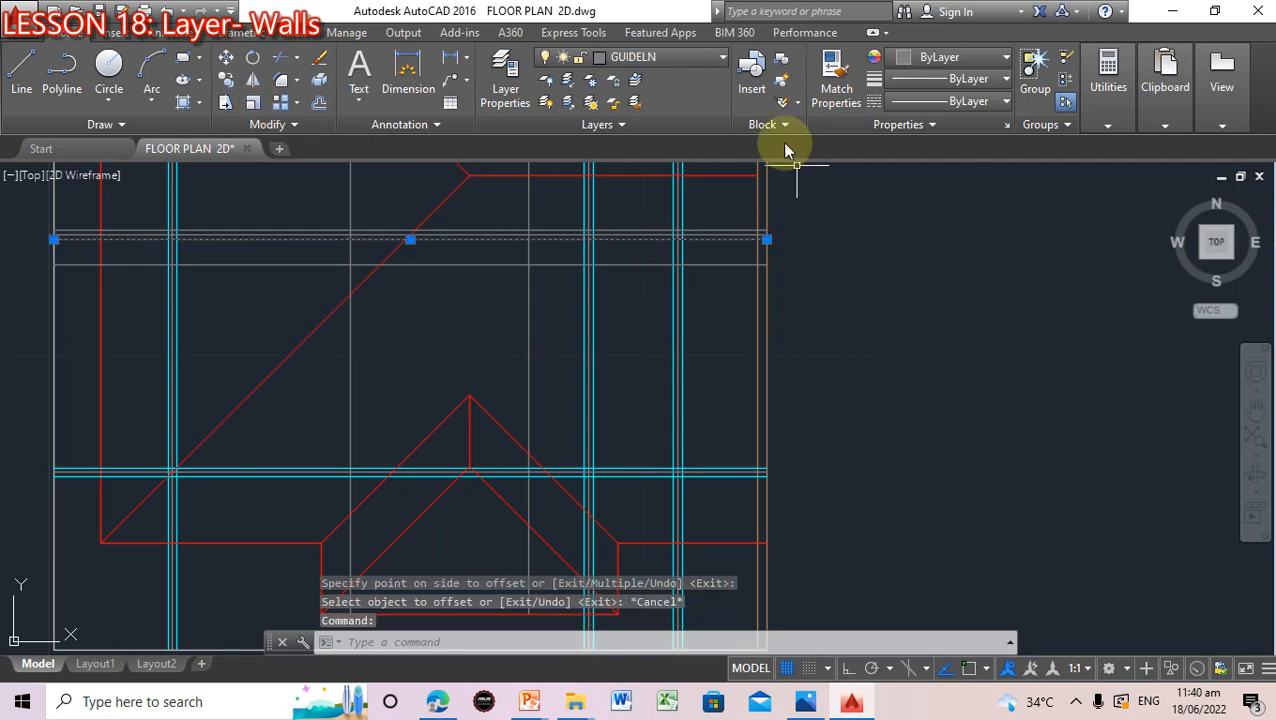
pyautogui.click(722, 57)
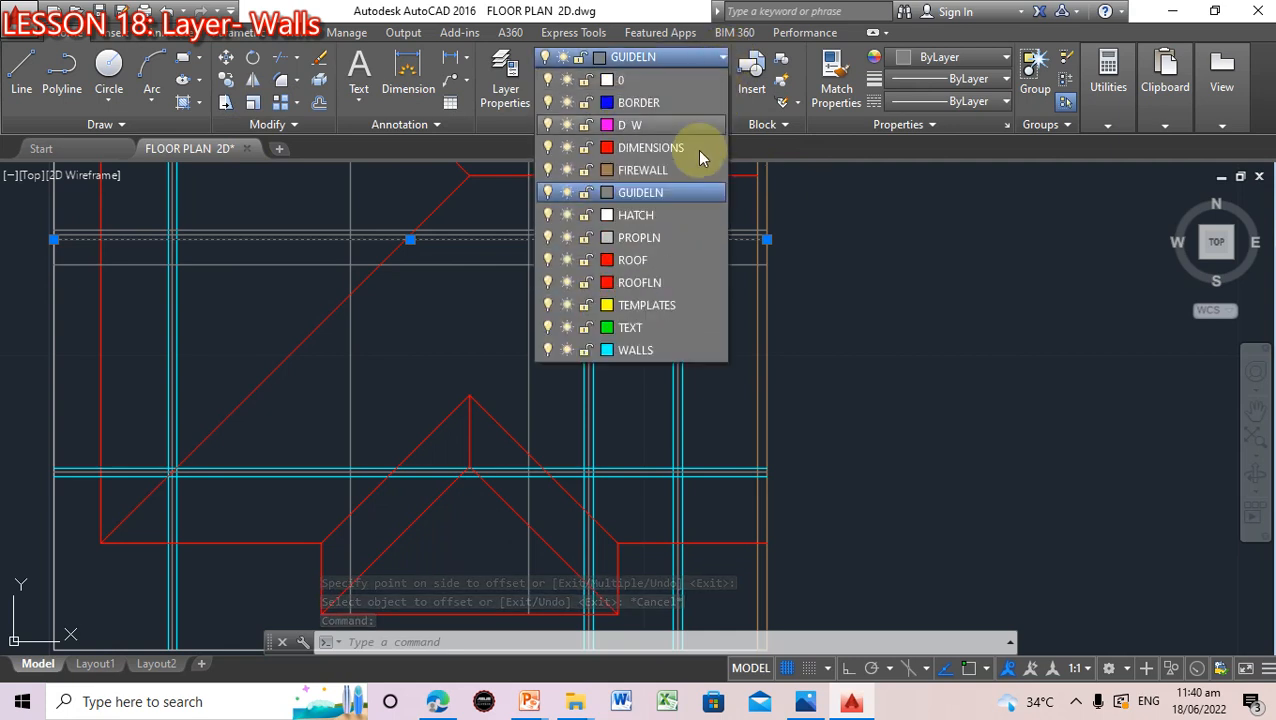
pyautogui.click(633, 348)
pyautogui.click(650, 229)
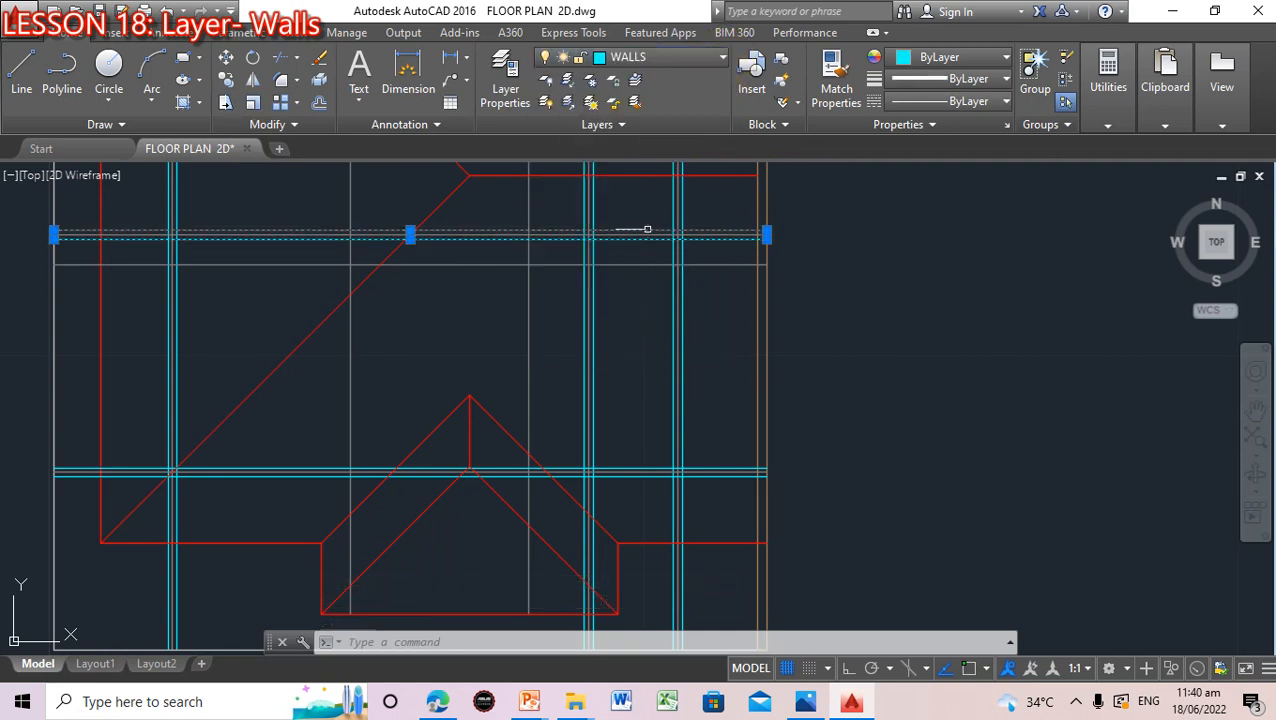
pyautogui.click(723, 60)
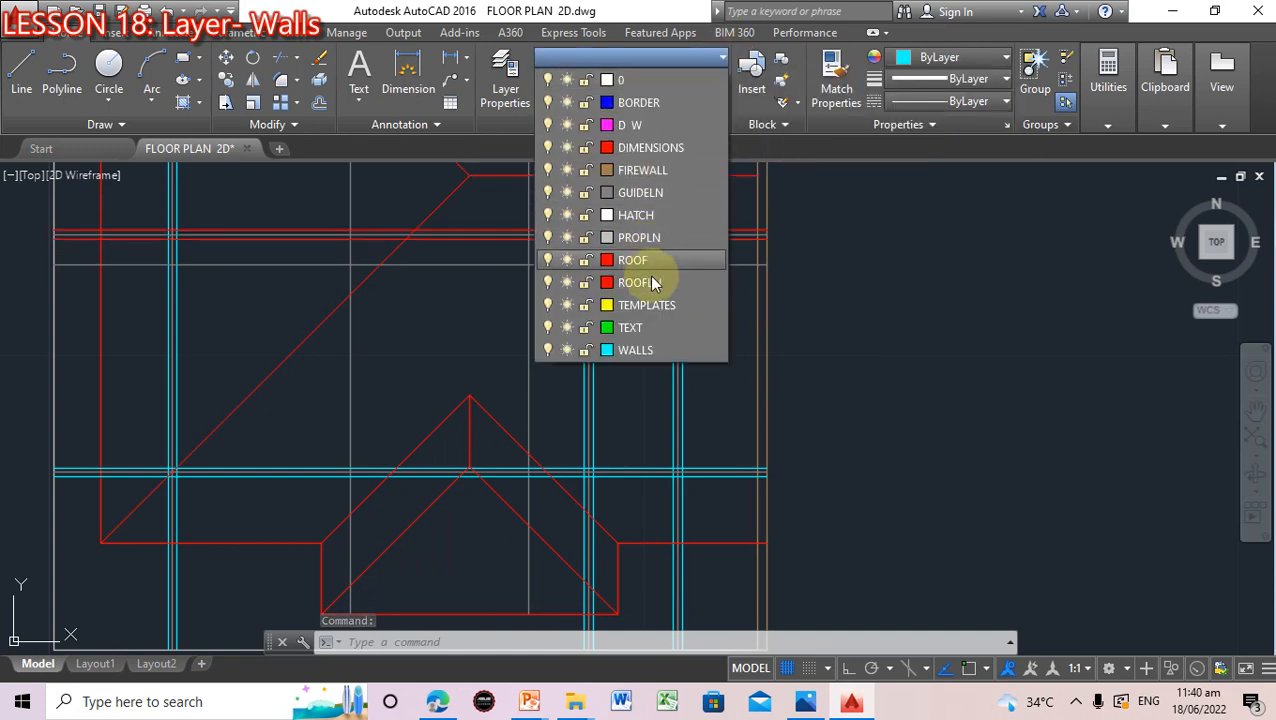
pyautogui.click(635, 349)
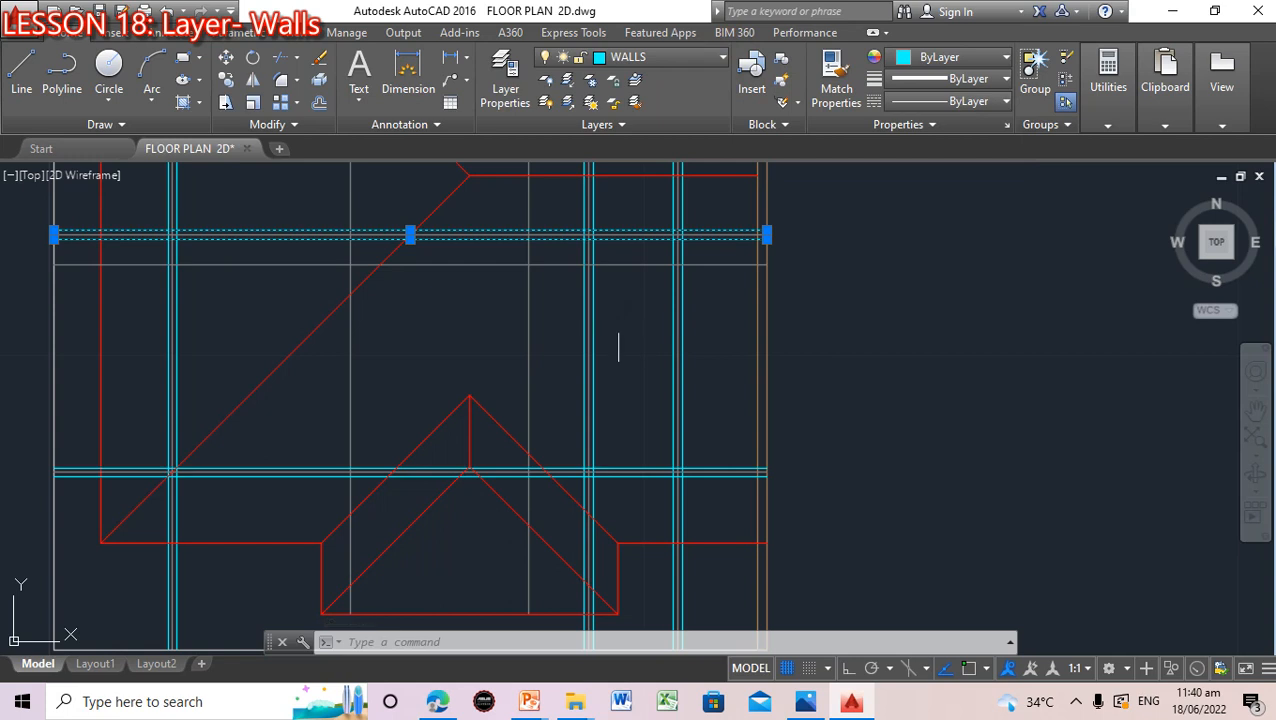
pyautogui.press('Escape')
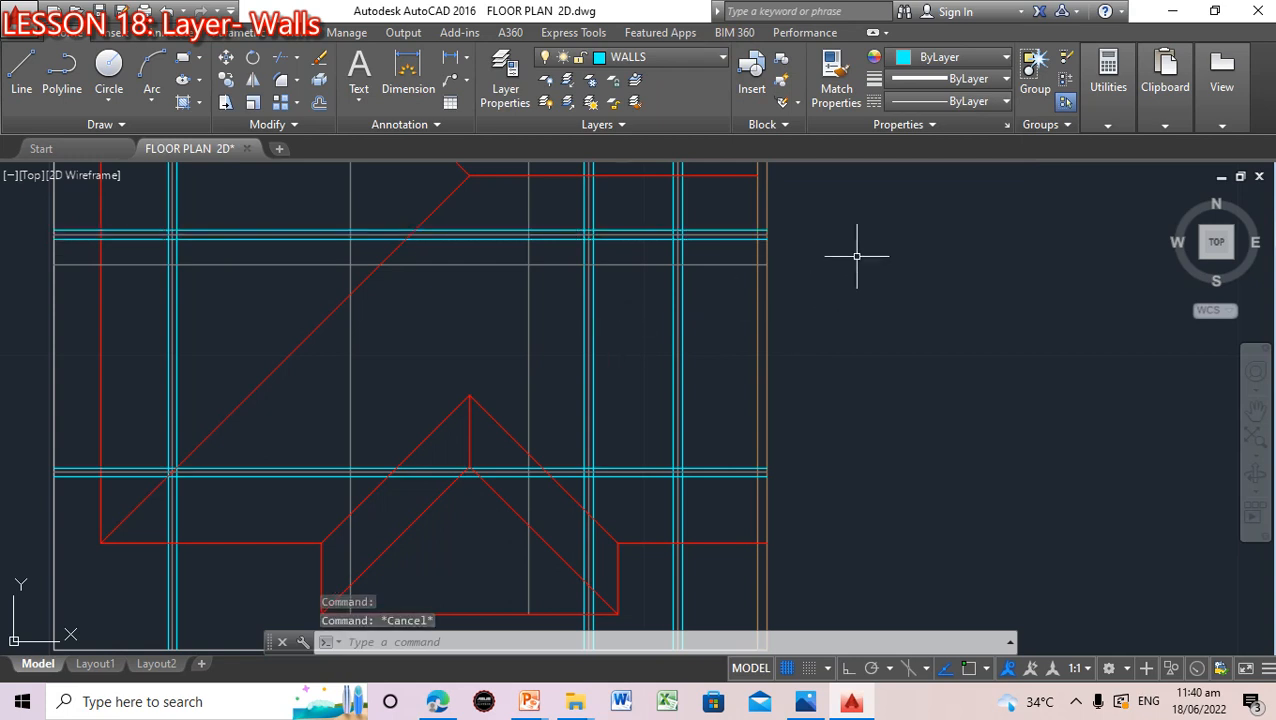
# Turn off the ROOFLN, ROOF and GUIDELN layers and end the Pan command
pyautogui.scroll(-2, 856, 256)
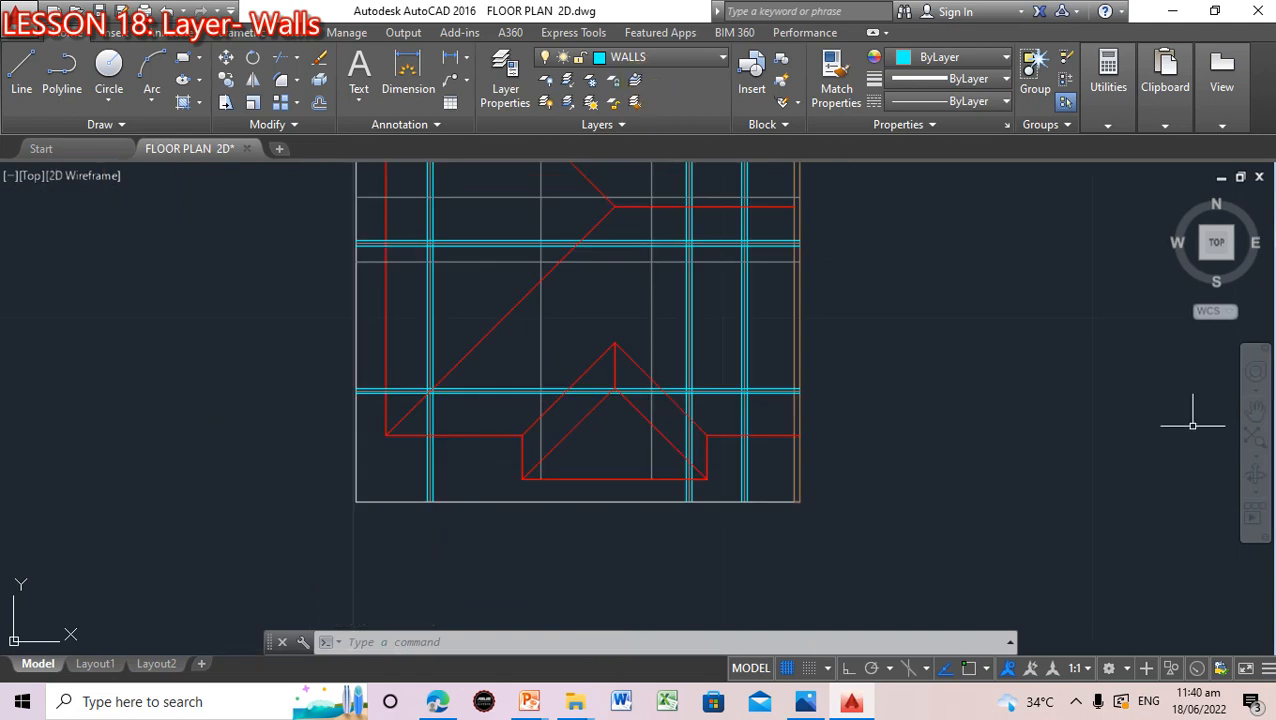
pyautogui.click(1256, 410)
pyautogui.moveTo(790, 320)
pyautogui.mouseDown()
pyautogui.moveTo(817, 347)
pyautogui.moveTo(763, 490)
pyautogui.mouseUp()
pyautogui.moveTo(840, 316); pyautogui.dragTo(831, 346)
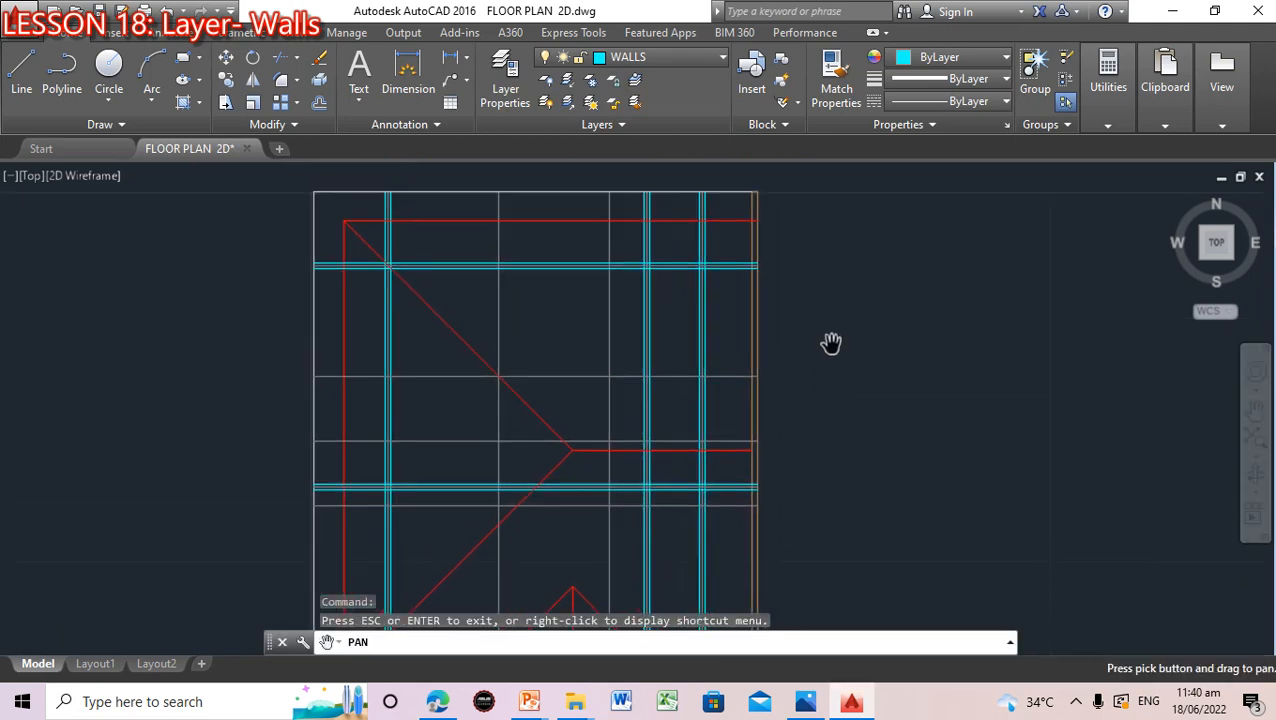
pyautogui.click(723, 58)
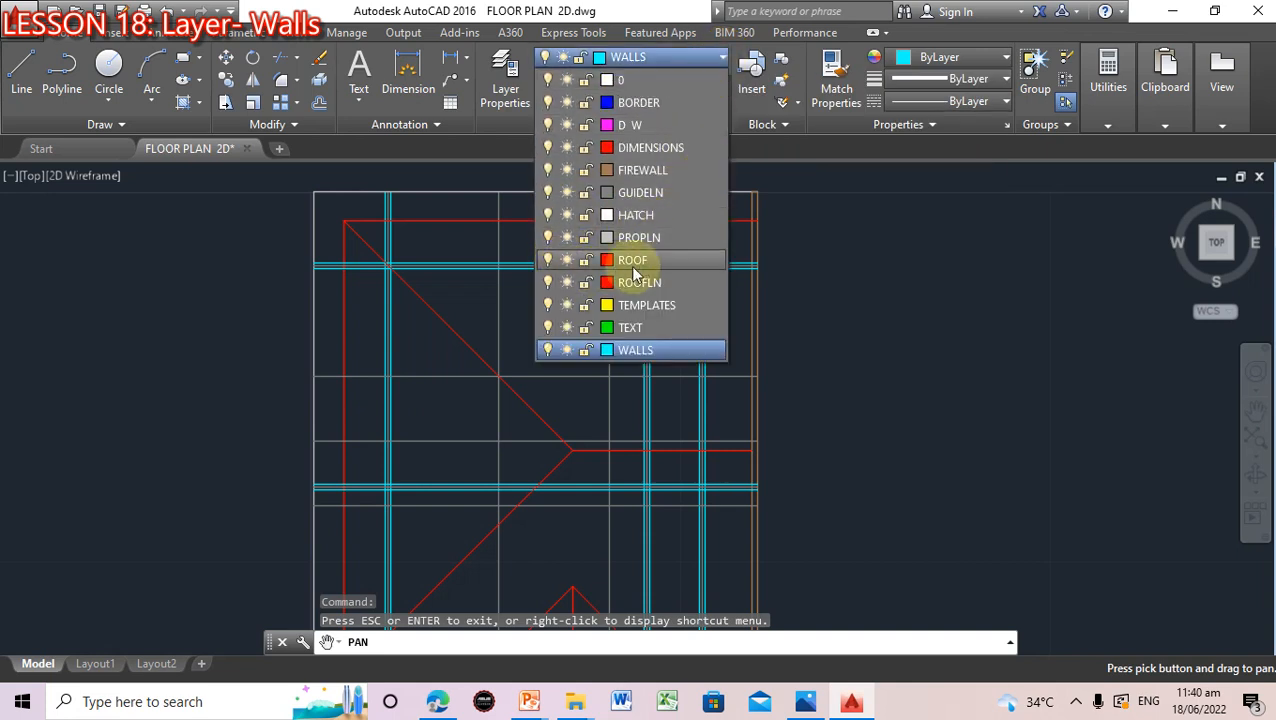
pyautogui.click(548, 282)
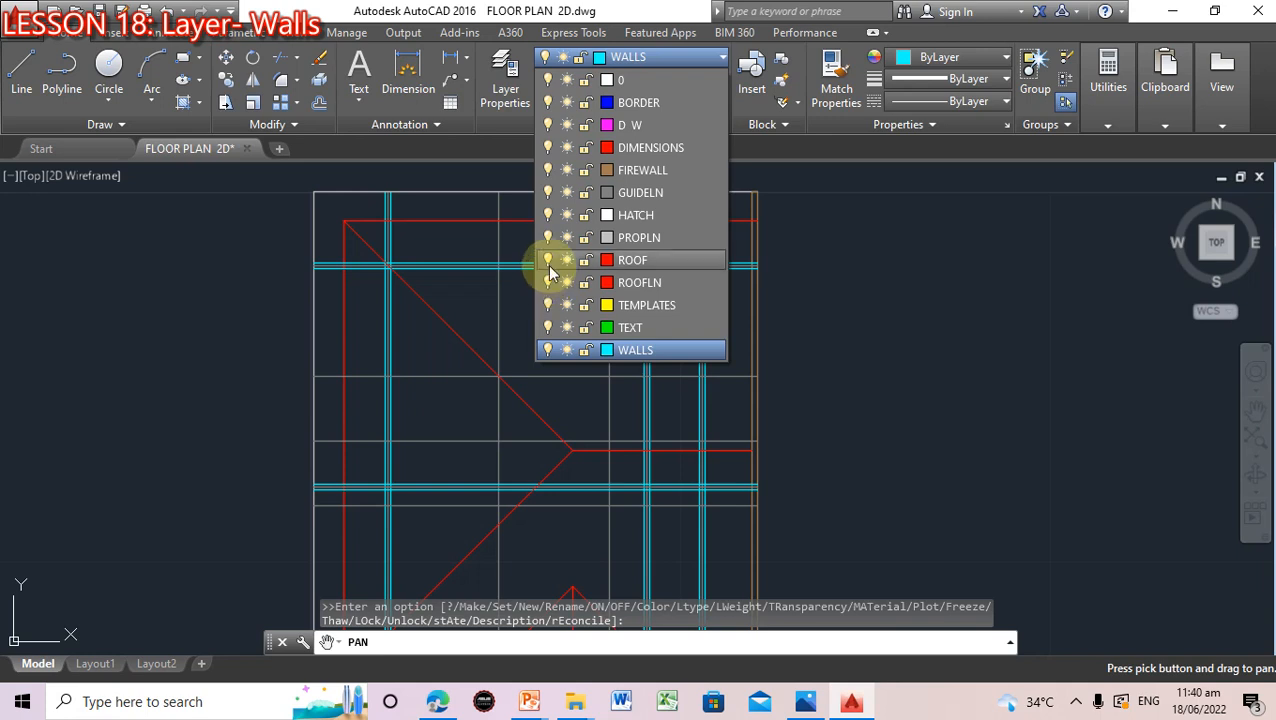
pyautogui.click(548, 260)
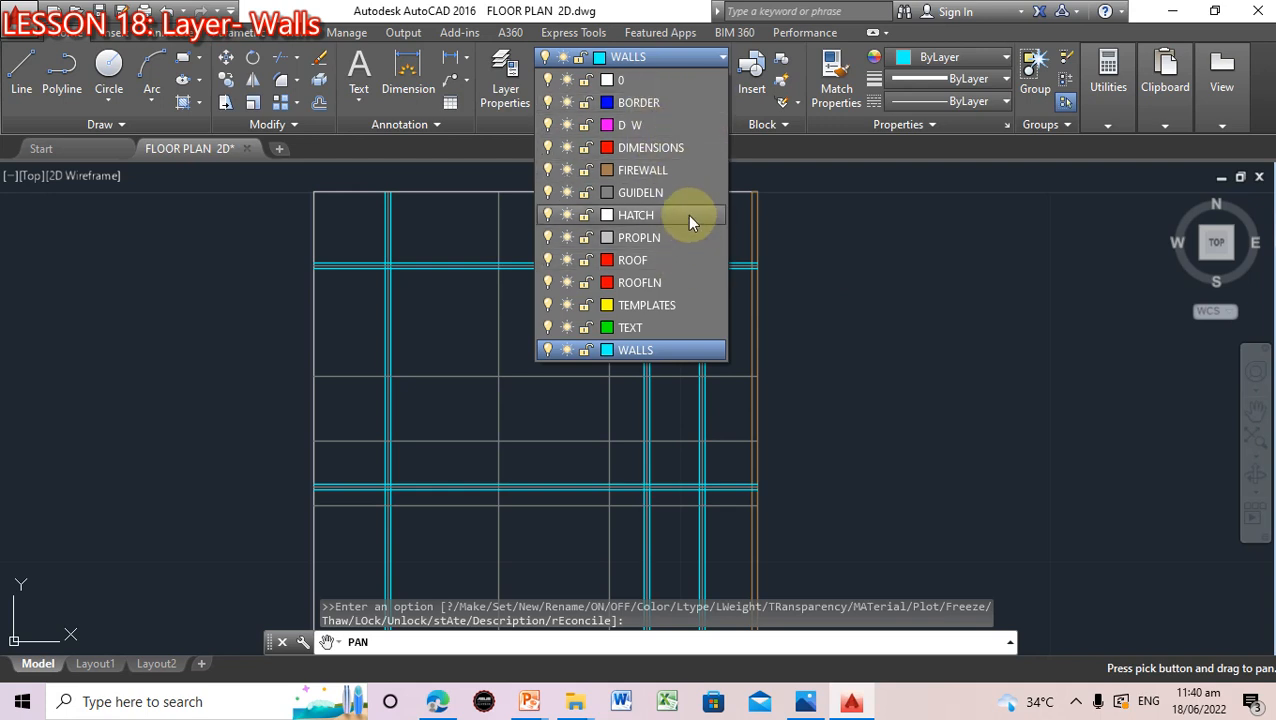
pyautogui.click(547, 194)
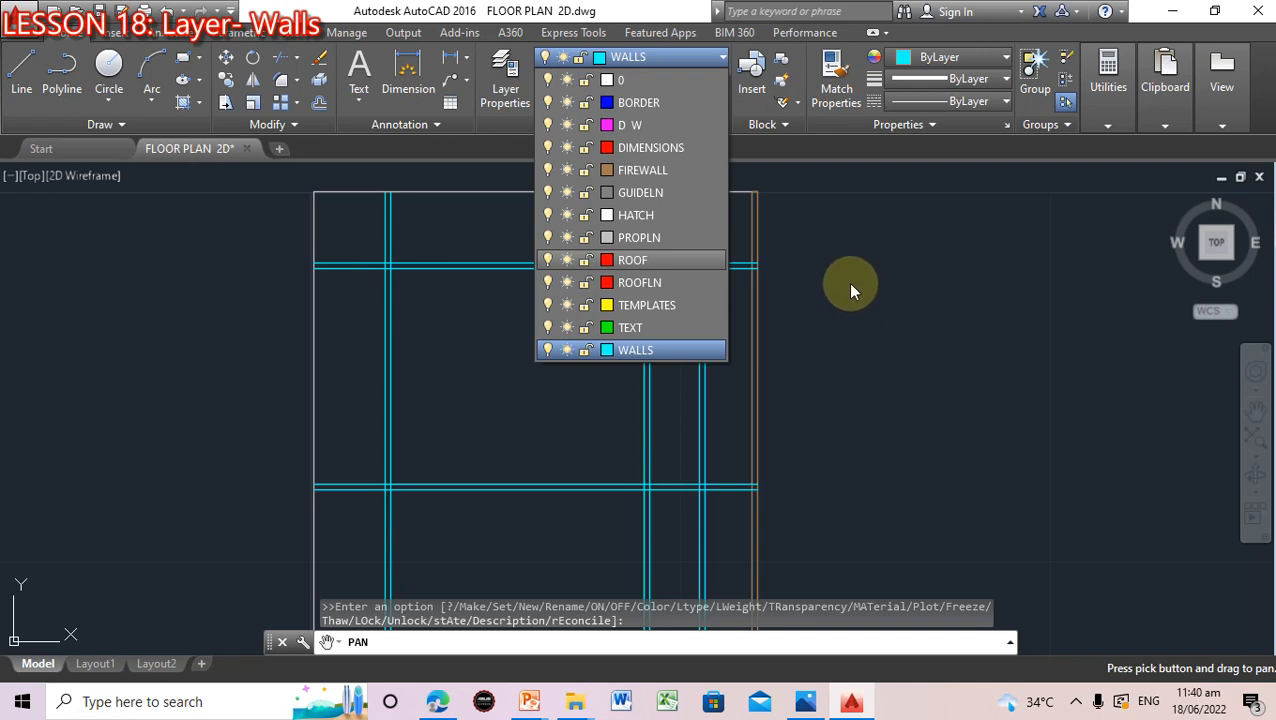
pyautogui.click(823, 262)
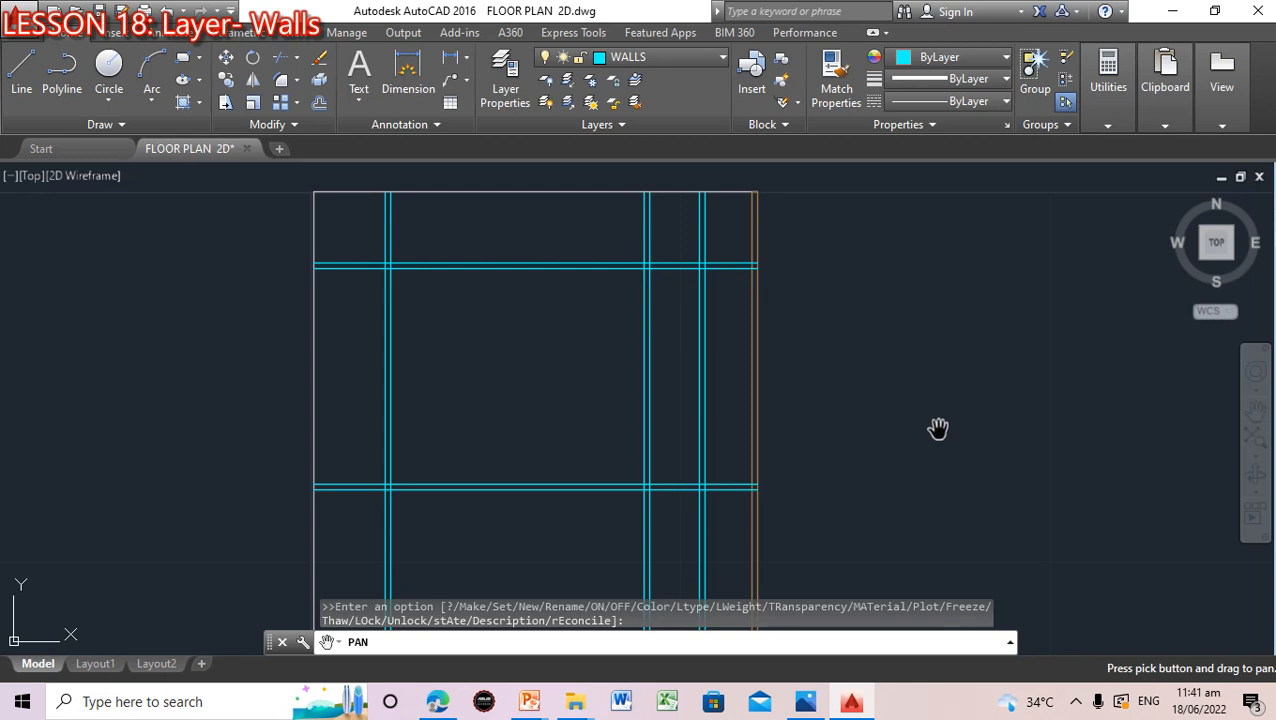
pyautogui.scroll(-2, 932, 425)
pyautogui.scroll(2, 932, 425)
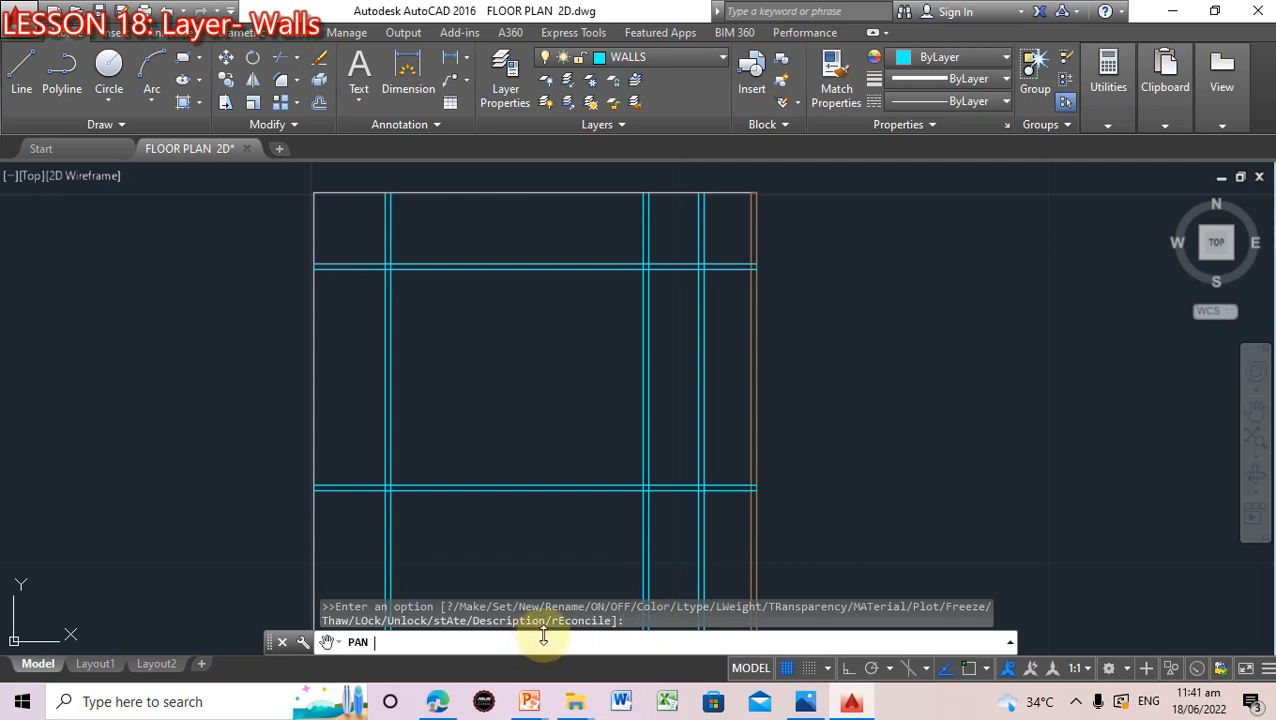
pyautogui.press('Return')
# Examine the floor plan on slide 4 of the Lesson 18- Walls presentation in PowerPoint at 90% zoom, and return to AutoCAD
pyautogui.moveTo(538, 708)
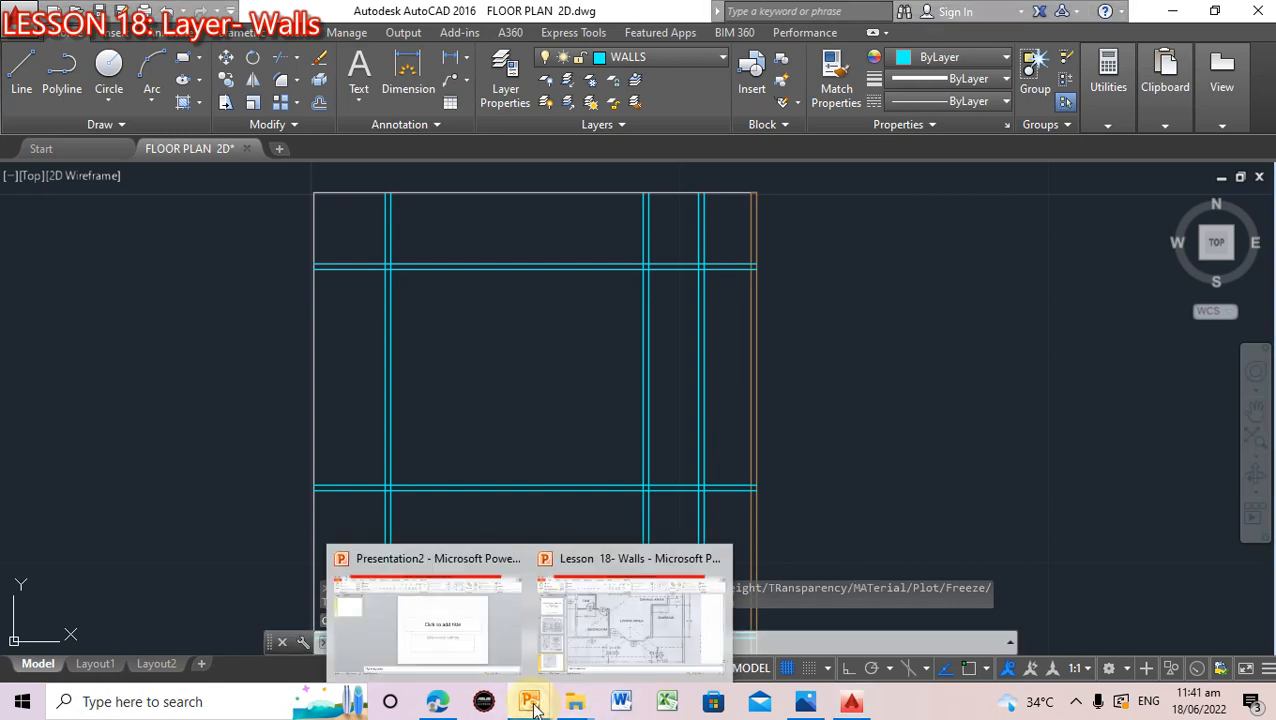
pyautogui.click(589, 645)
pyautogui.scroll(-2, 557, 600)
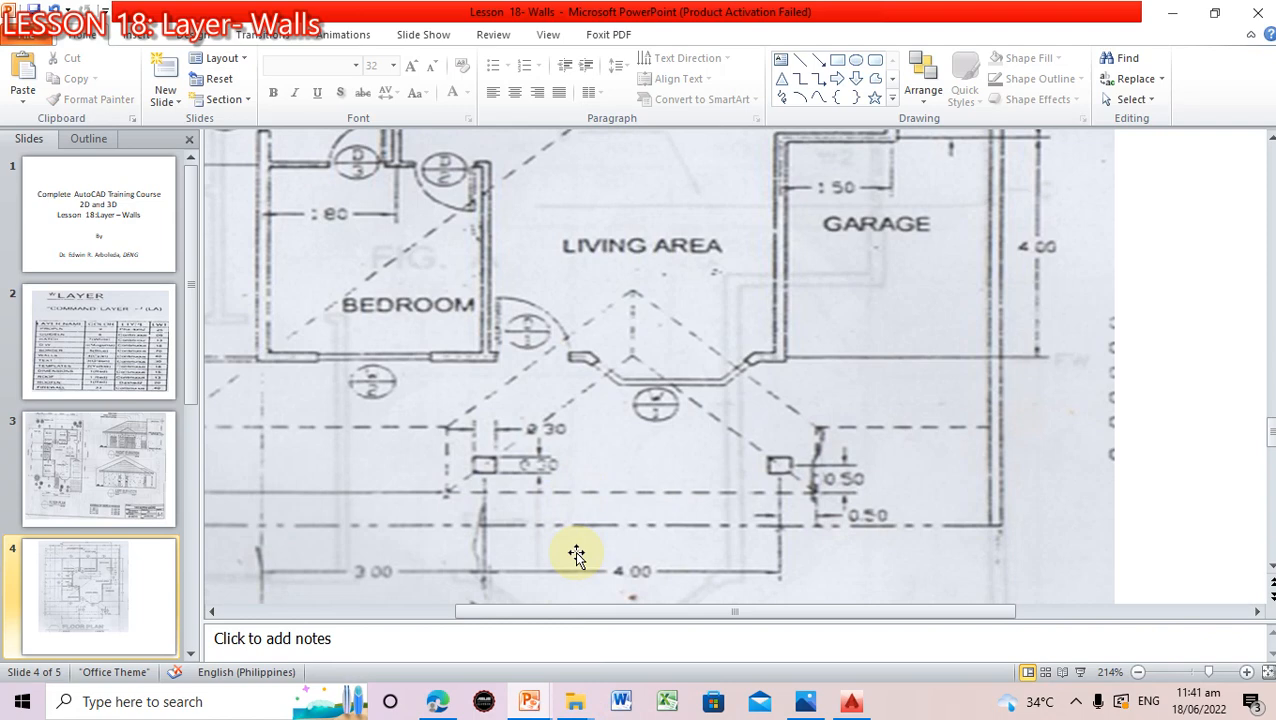
pyautogui.click(85, 595)
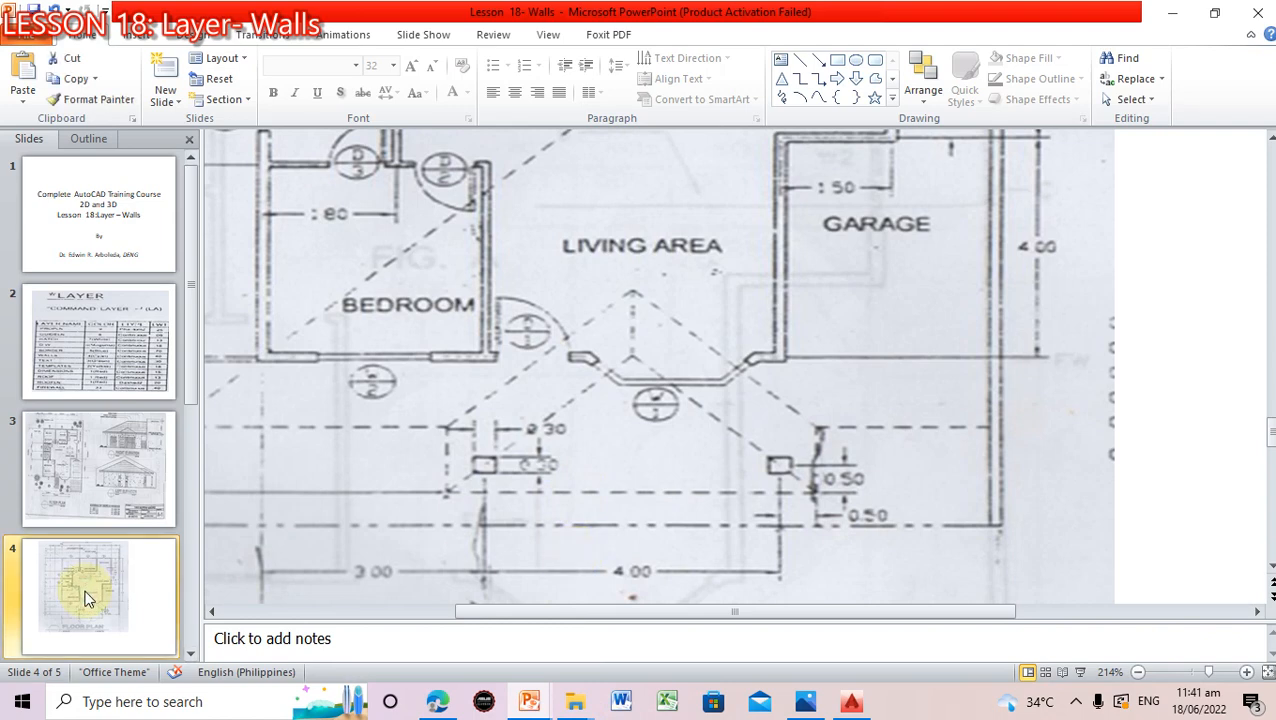
pyautogui.click(1138, 672)
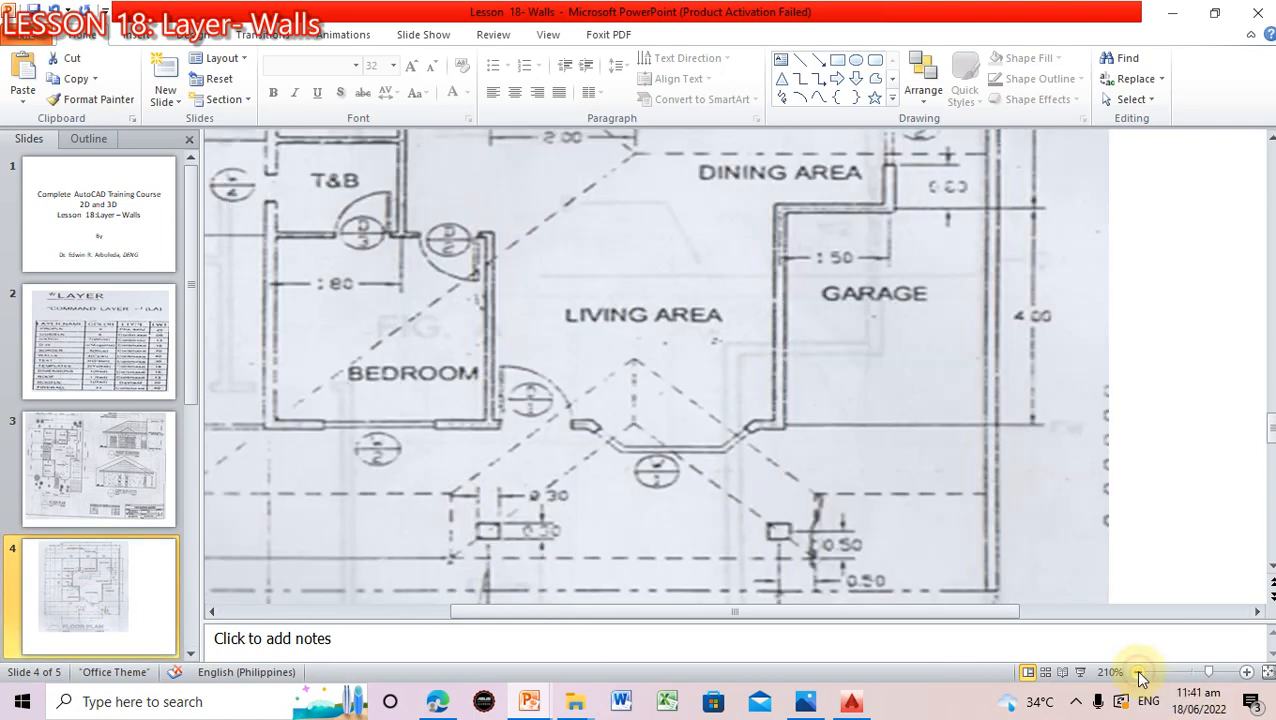
pyautogui.click(1138, 672)
pyautogui.click(1138, 672)
pyautogui.click(1138, 672)
pyautogui.click(1138, 672)
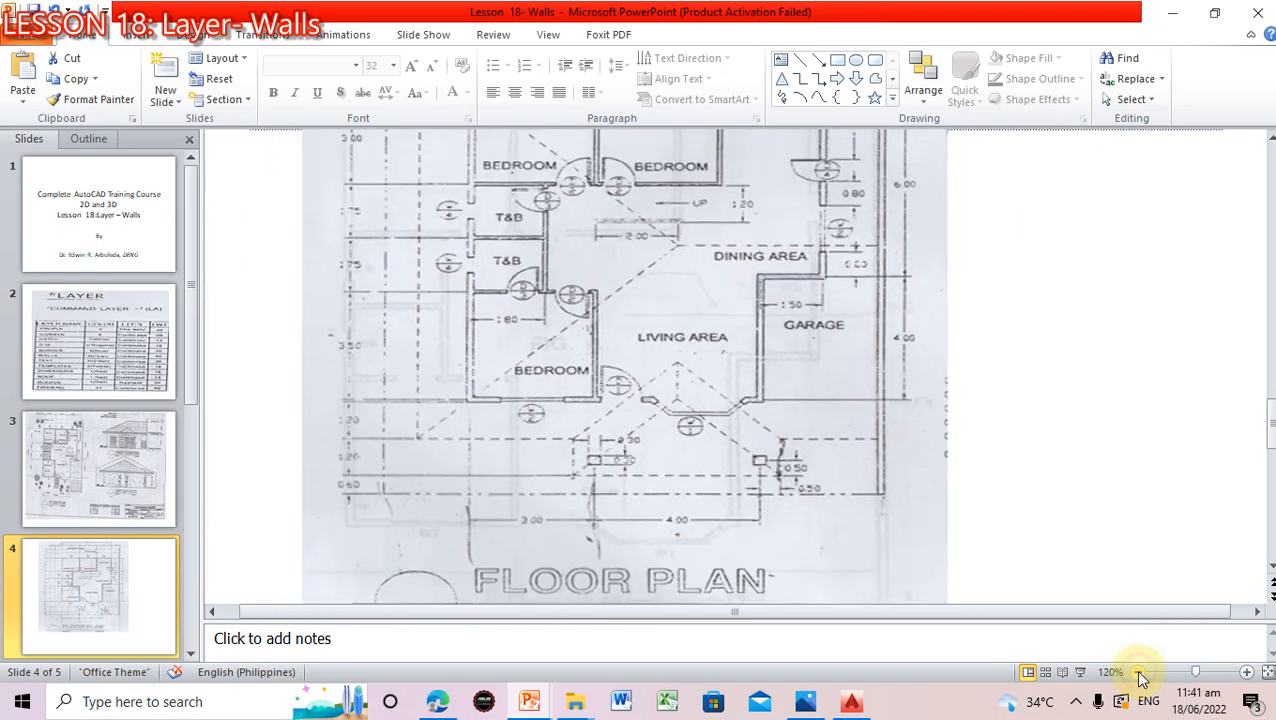
pyautogui.click(1138, 672)
pyautogui.click(1138, 672)
pyautogui.click(1138, 672)
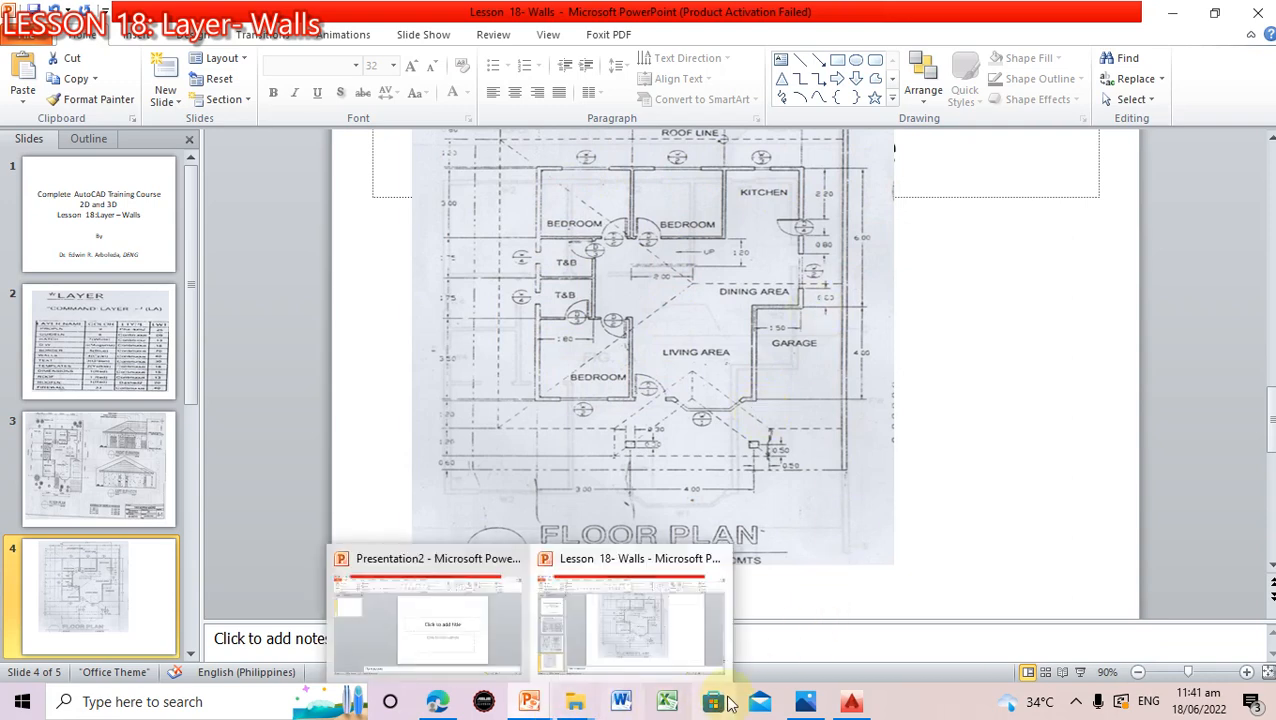
pyautogui.click(851, 702)
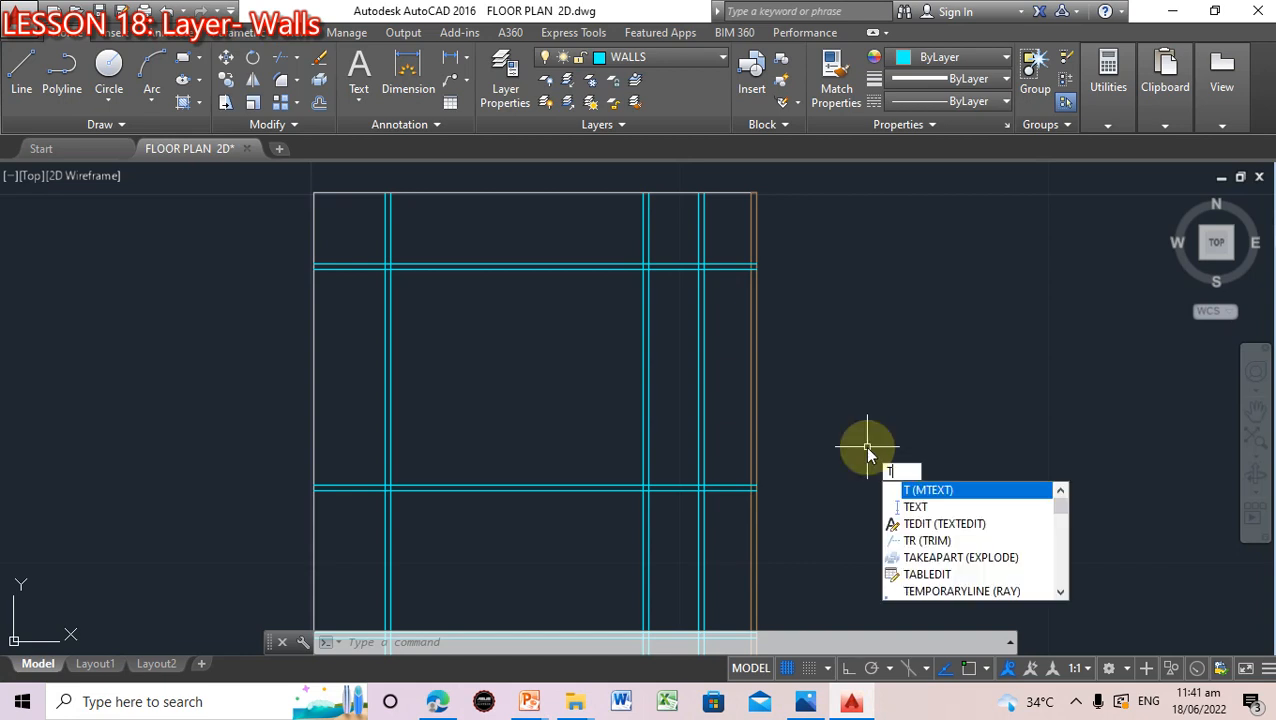
pyautogui.press('BackSpace')
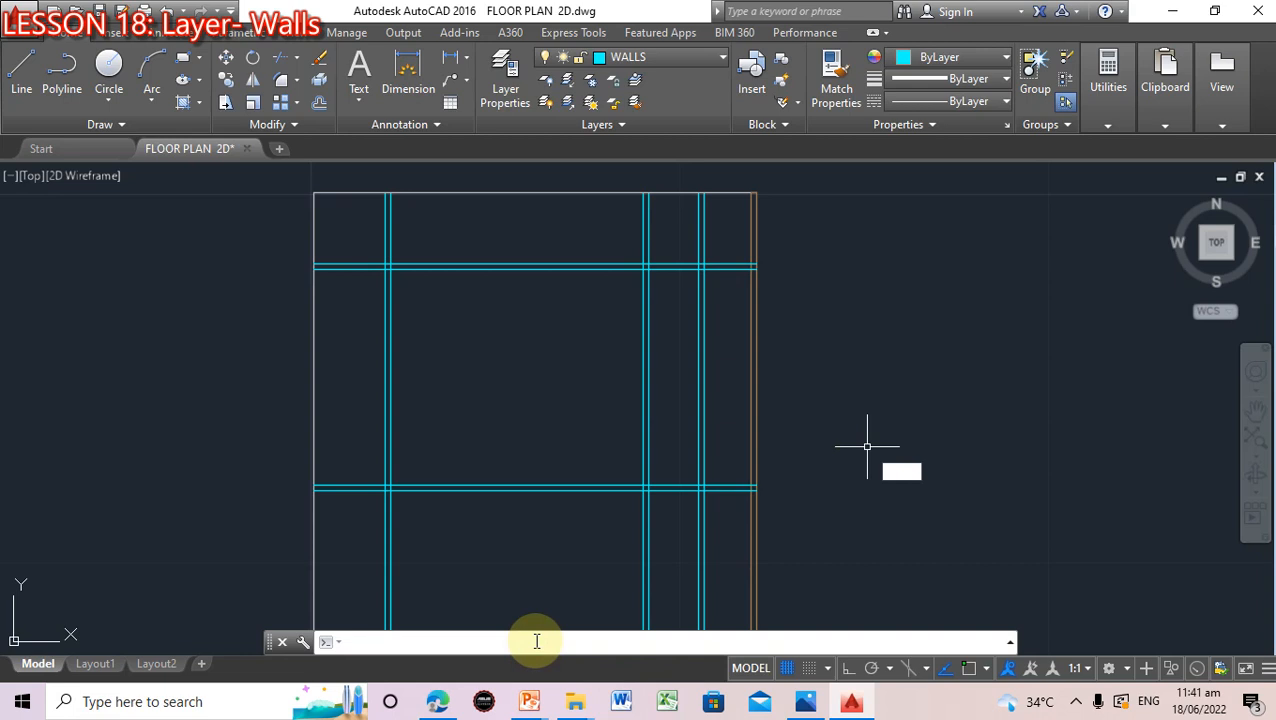
pyautogui.write('tr')
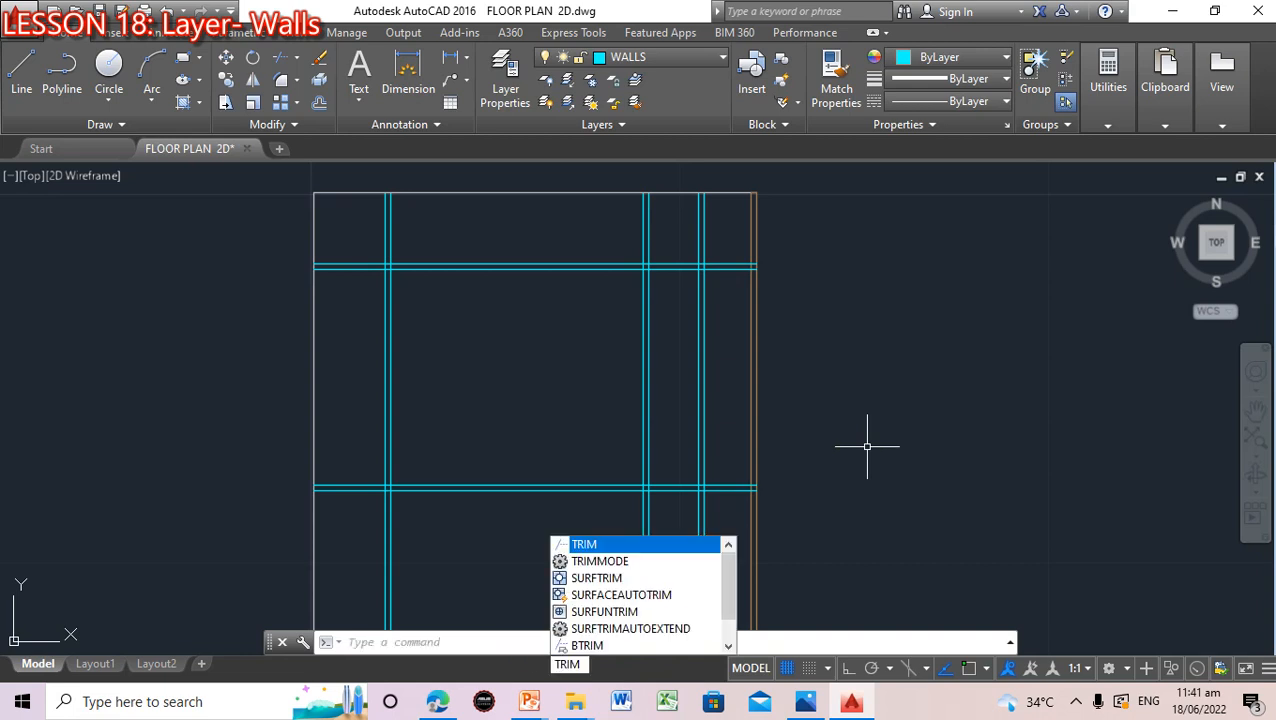
pyautogui.press('Return')
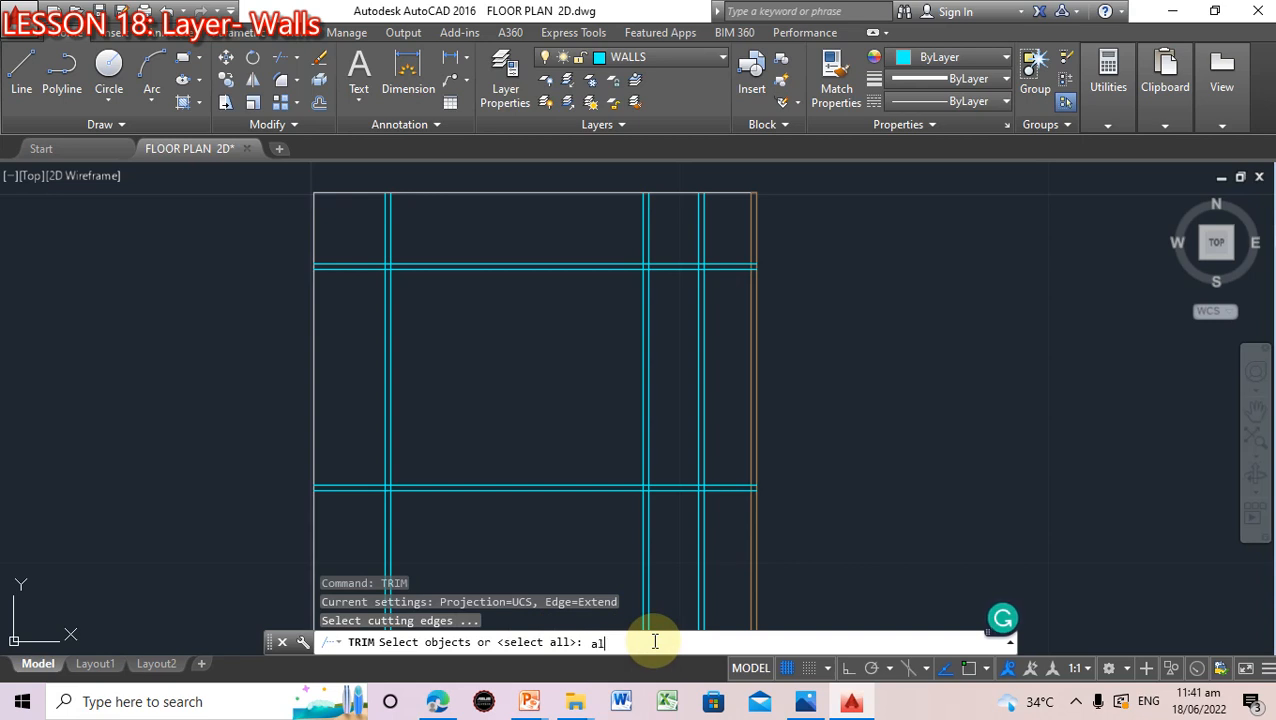
pyautogui.write('all')
pyautogui.press('Return')
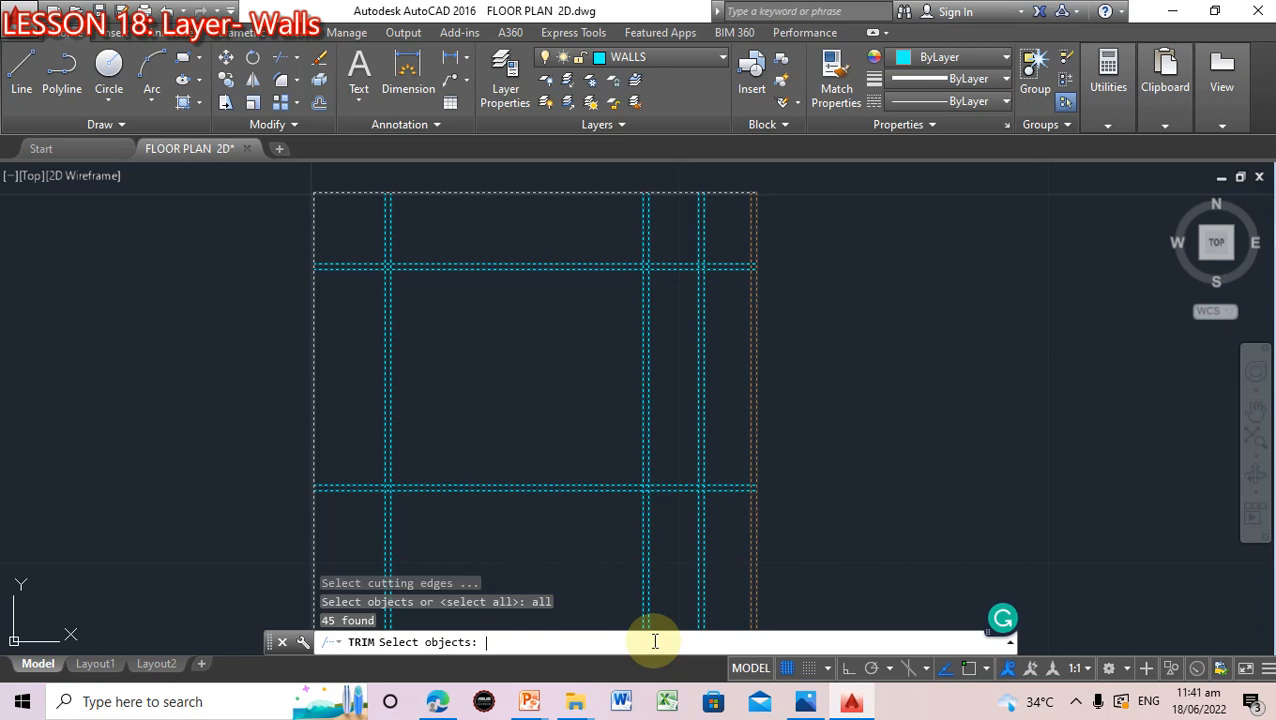
pyautogui.press('Return')
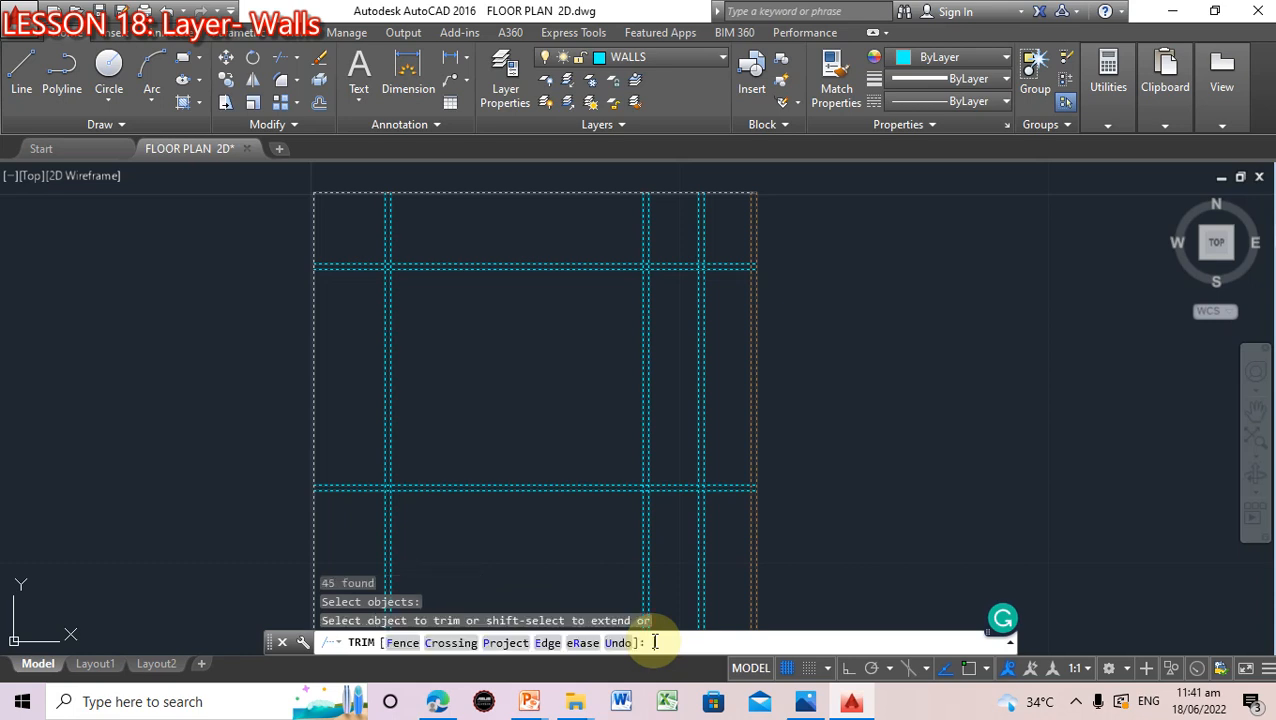
pyautogui.press('Return')
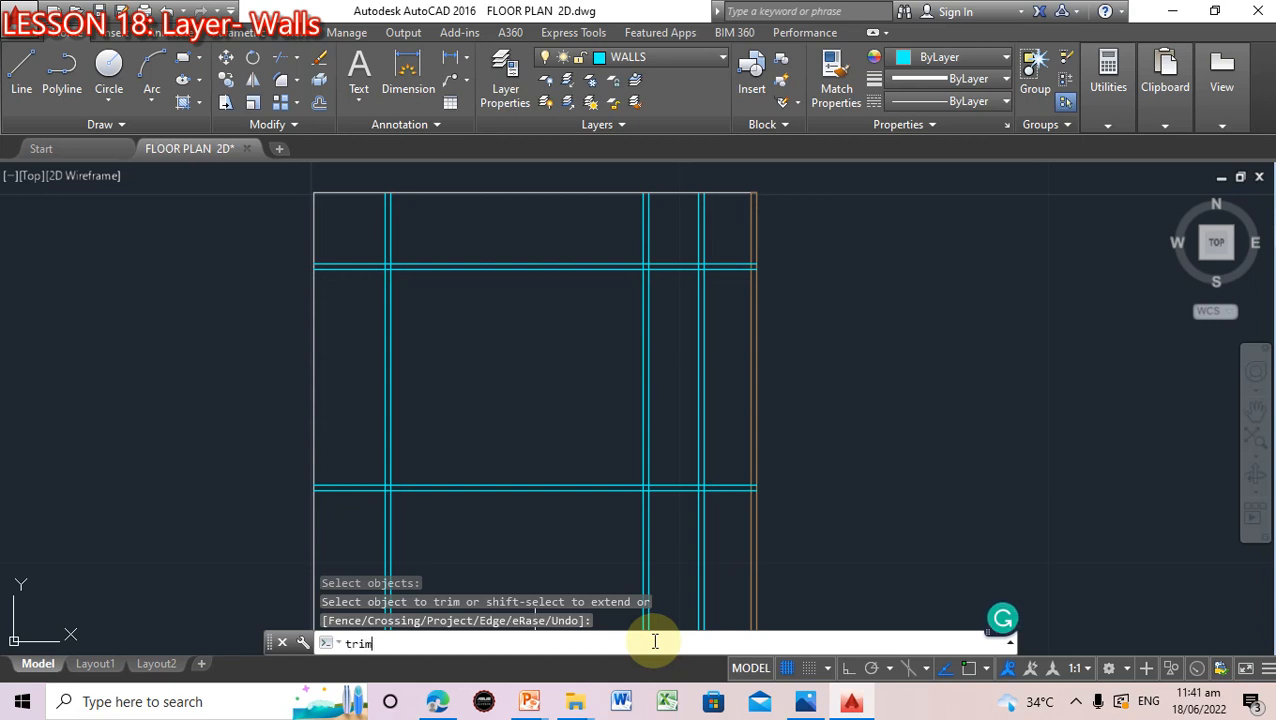
pyautogui.press('Return')
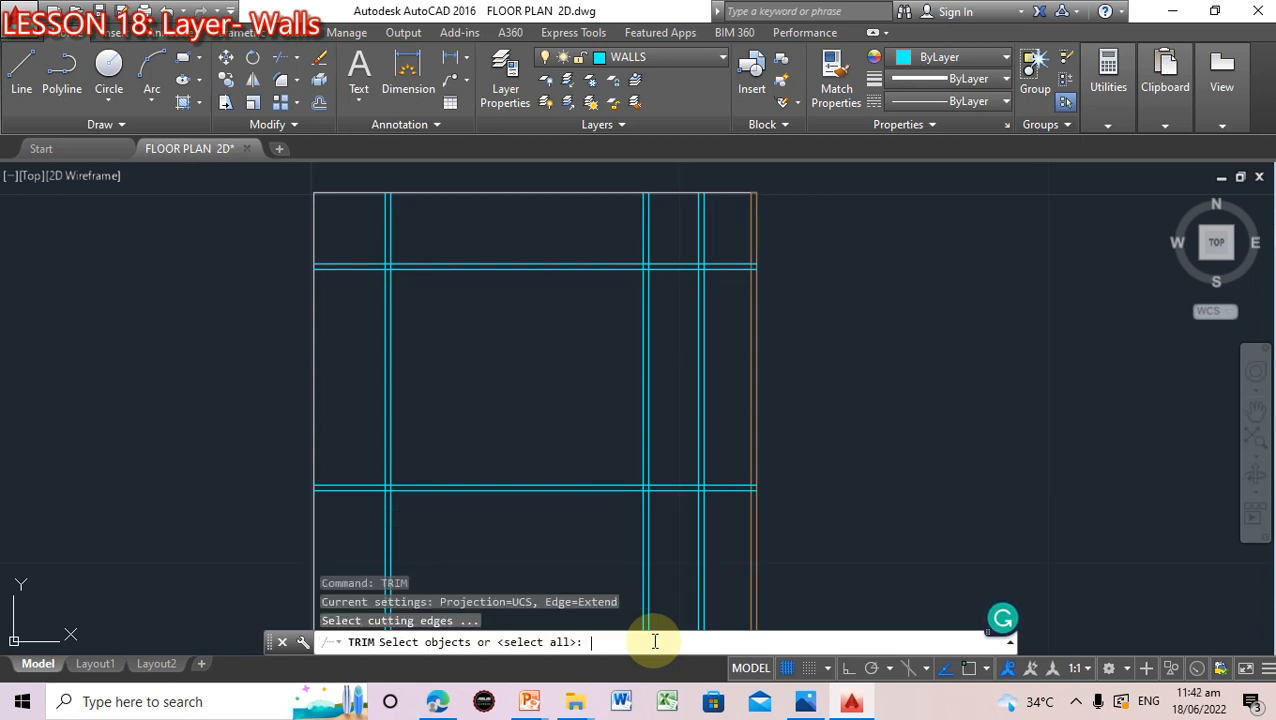
pyautogui.press('Return')
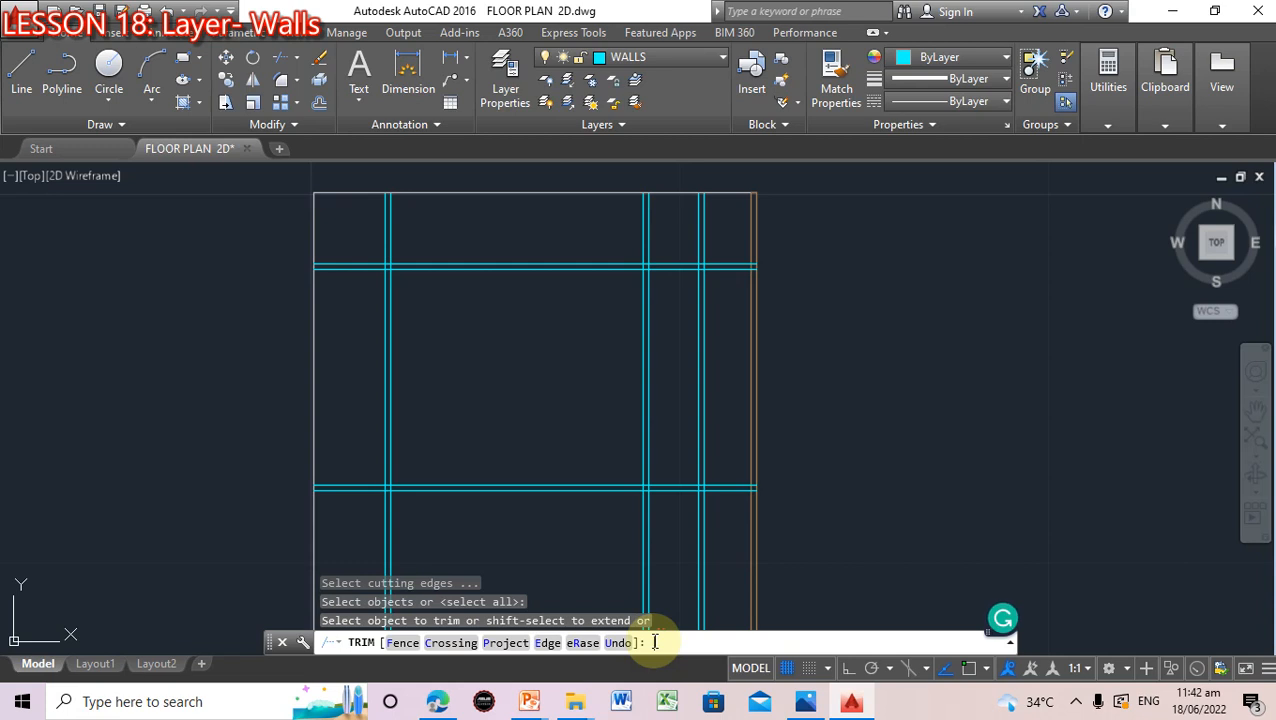
pyautogui.press('Return')
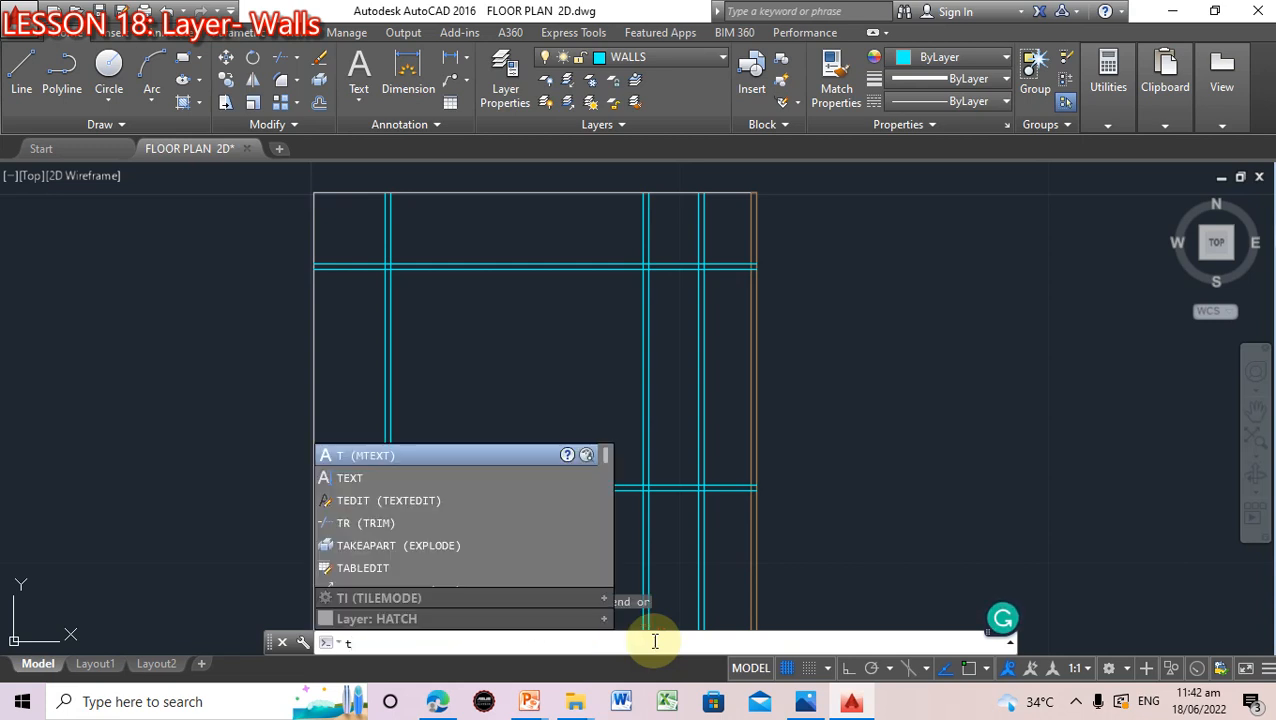
pyautogui.write('Trim')
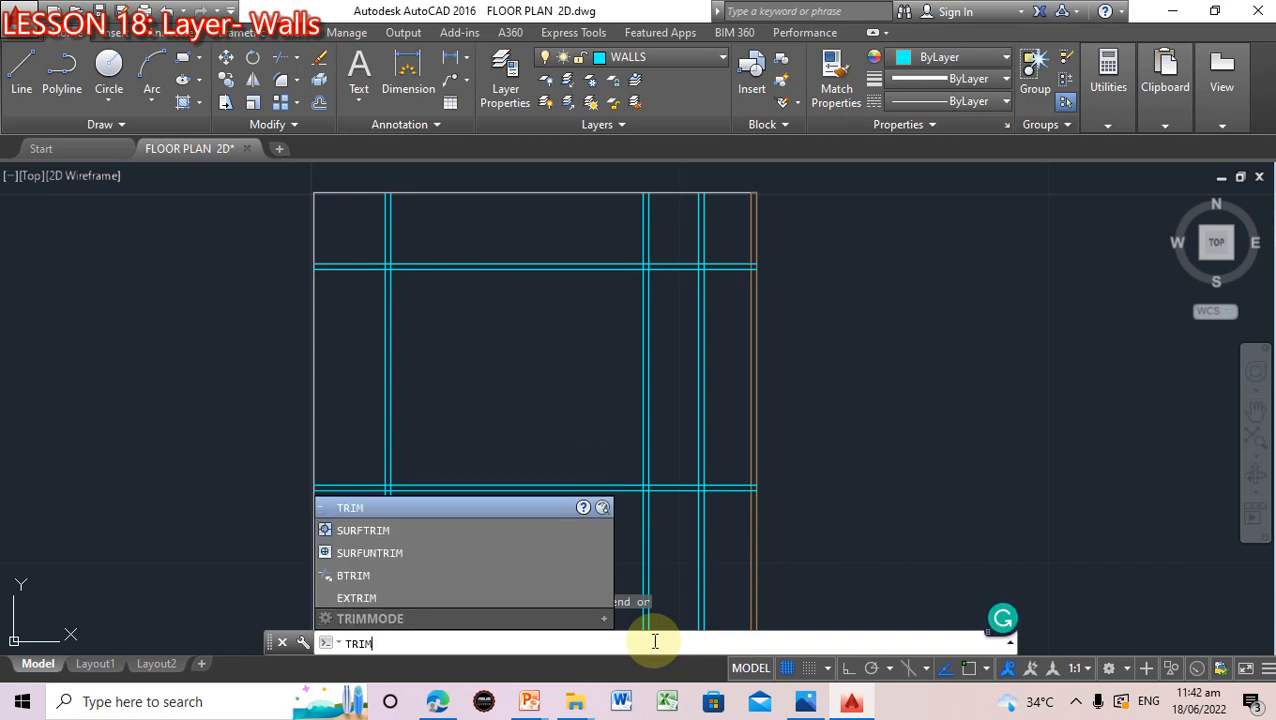
pyautogui.press('Return')
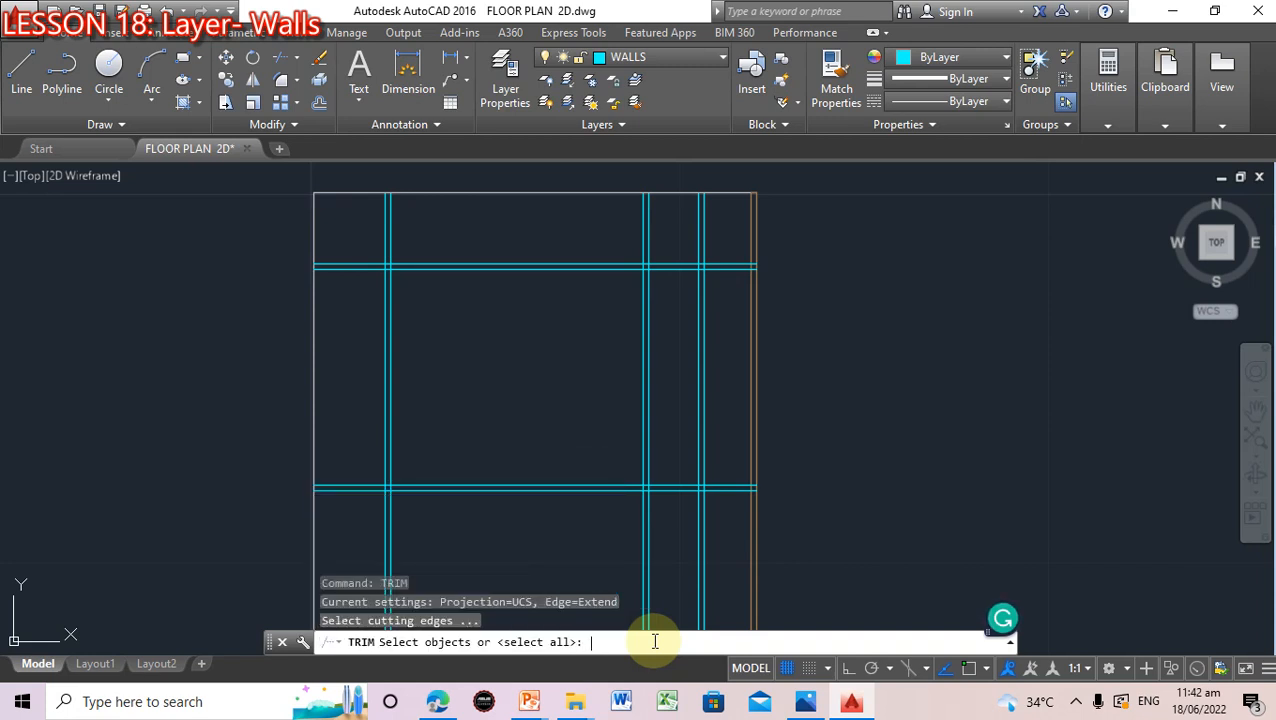
pyautogui.press('Return')
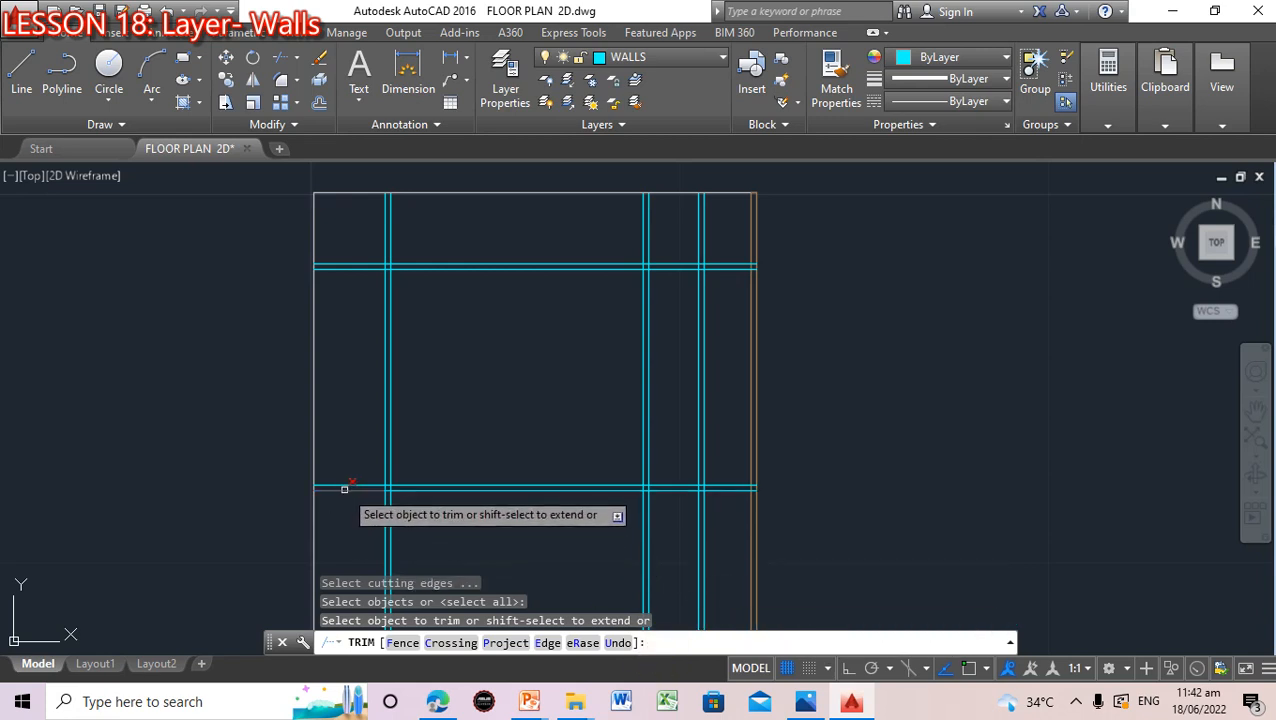
pyautogui.press('Return')
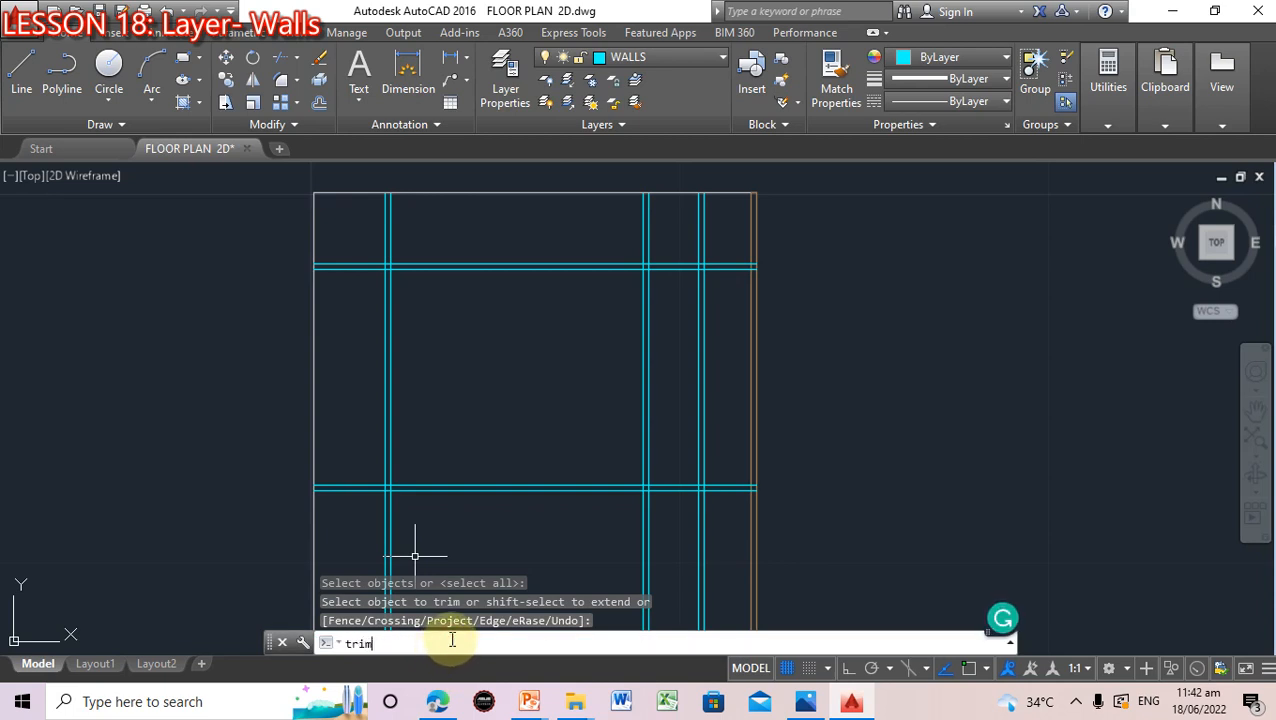
# Try to trim the rear horizontal wall lines beyond the house's left corner, using all objects as cutting edges
pyautogui.press('Return')
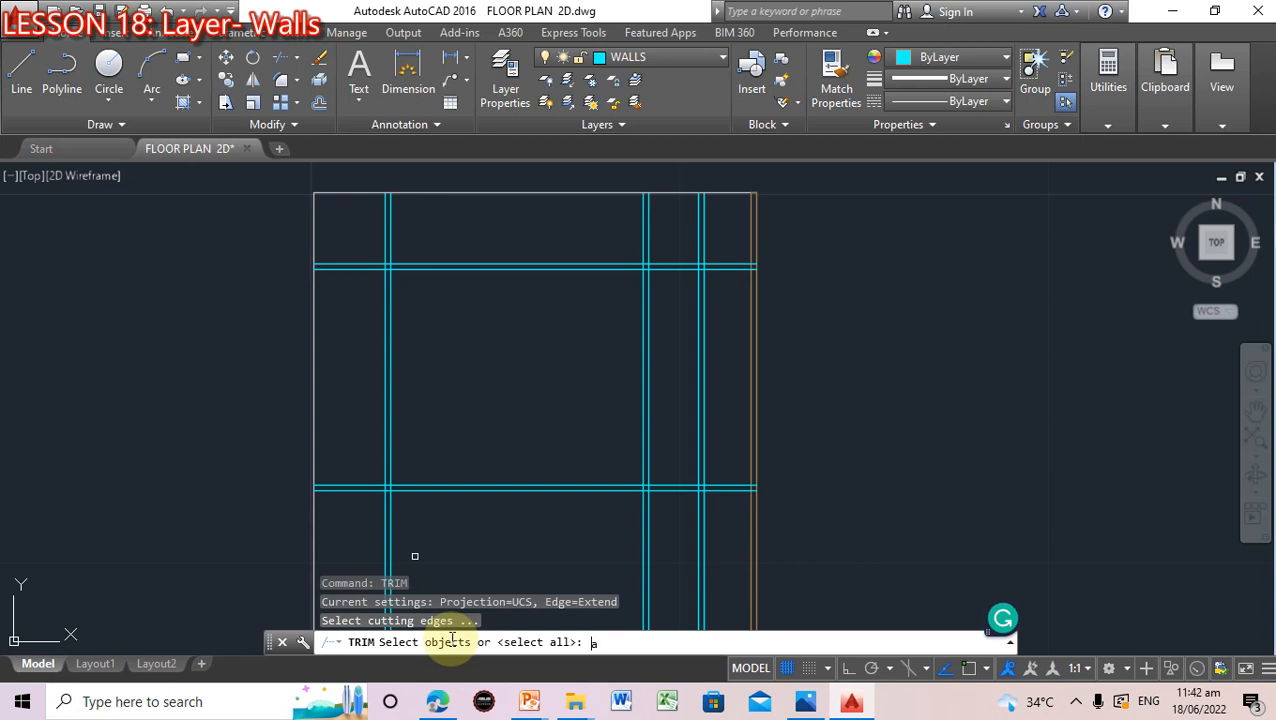
pyautogui.press('Return')
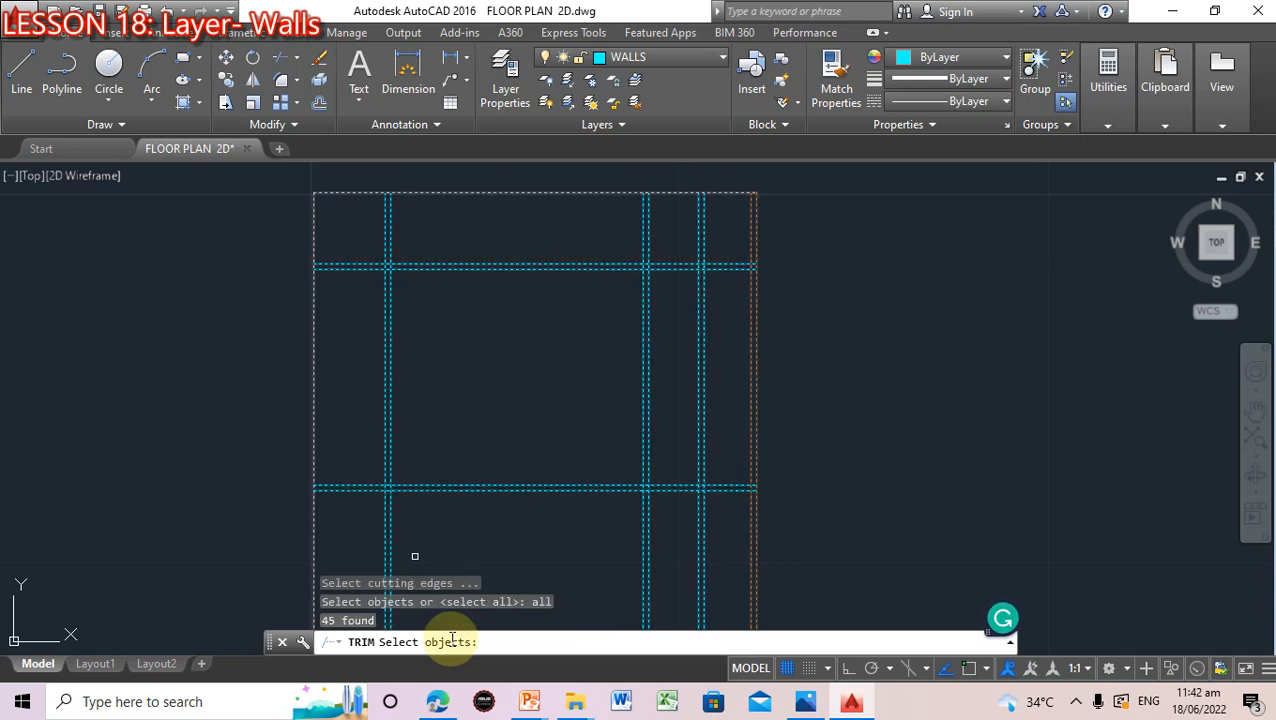
pyautogui.click(365, 264)
pyautogui.click(367, 266)
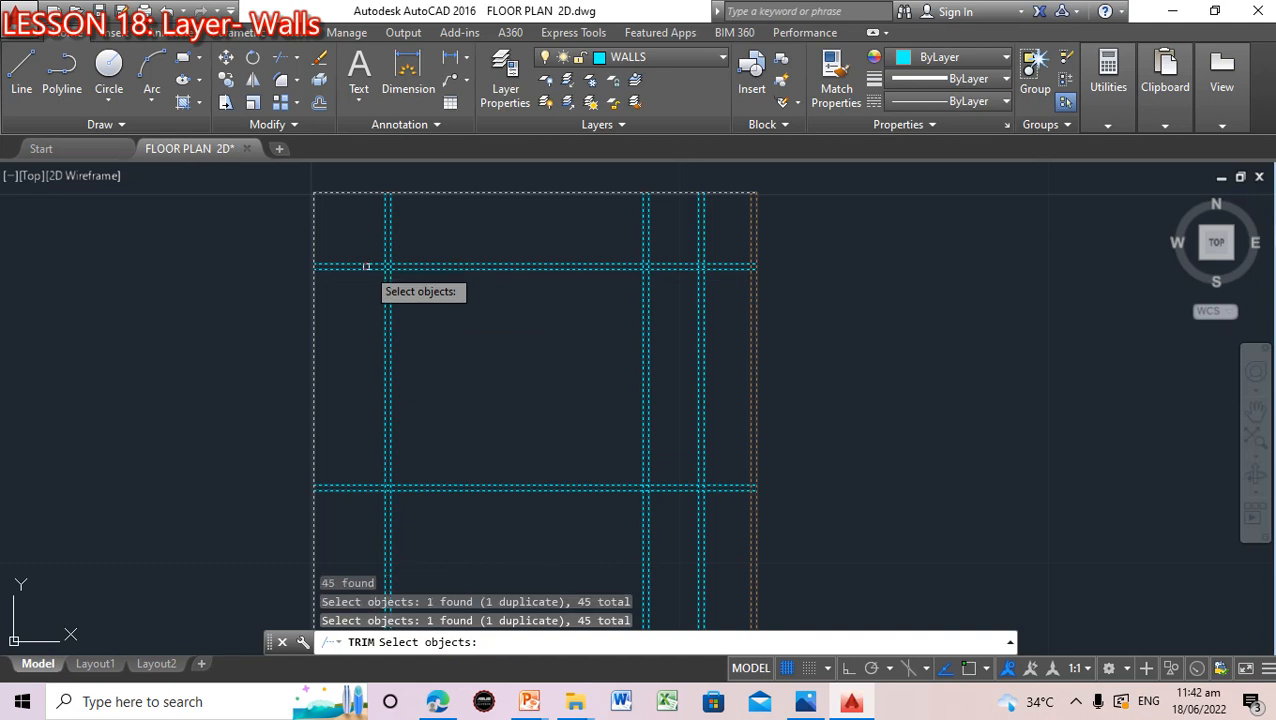
pyautogui.press('Return')
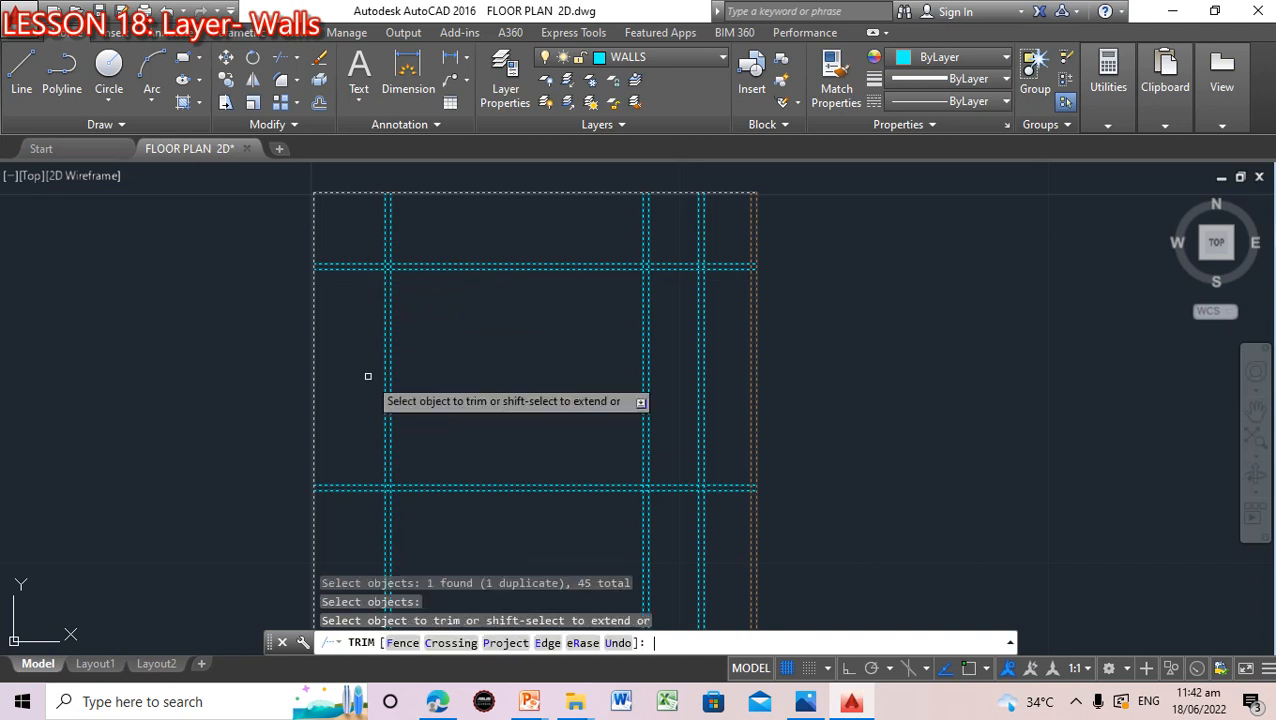
pyautogui.click(365, 265)
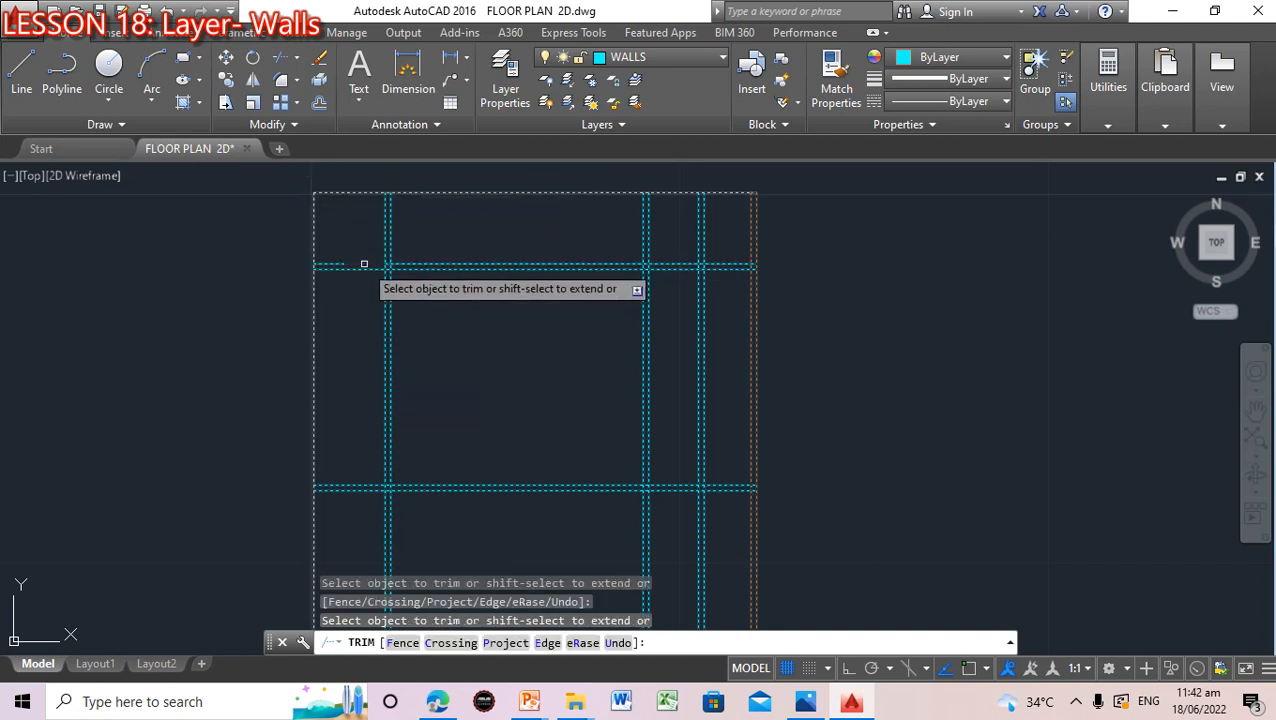
pyautogui.click(336, 267)
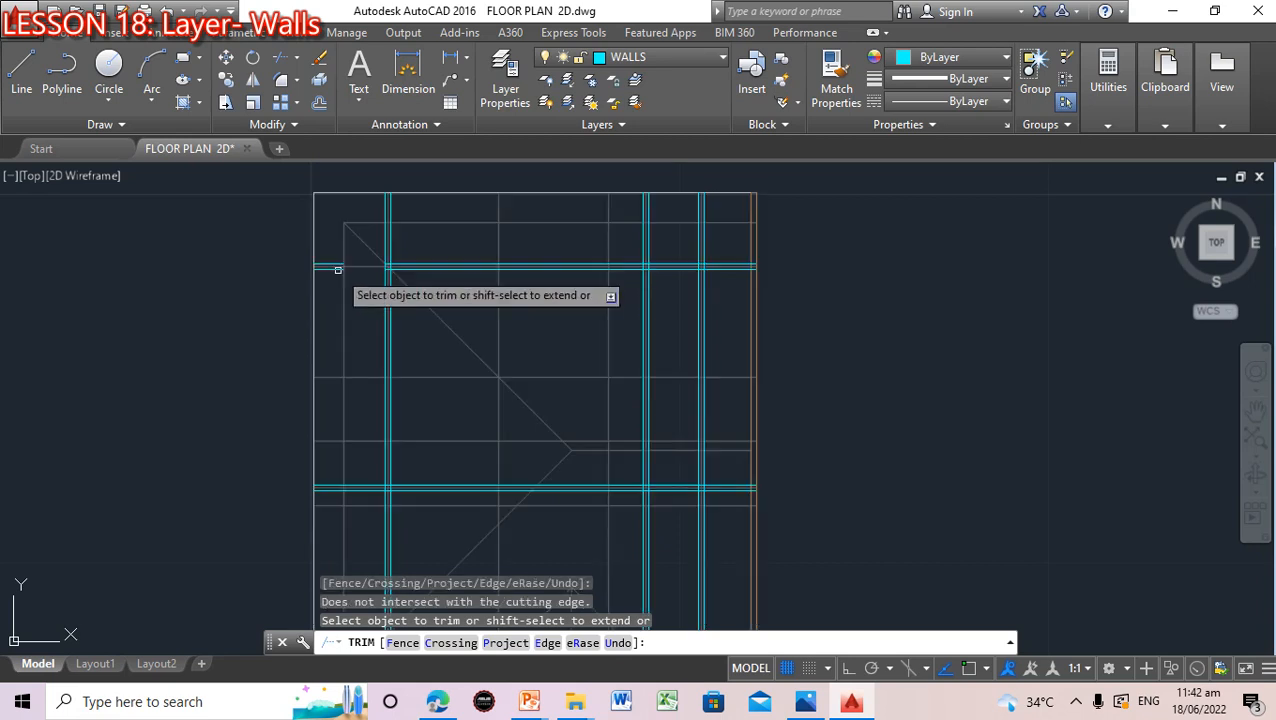
# Try to trim the three vertical wall pairs where they project above the rear horizontal wall
pyautogui.click(387, 237)
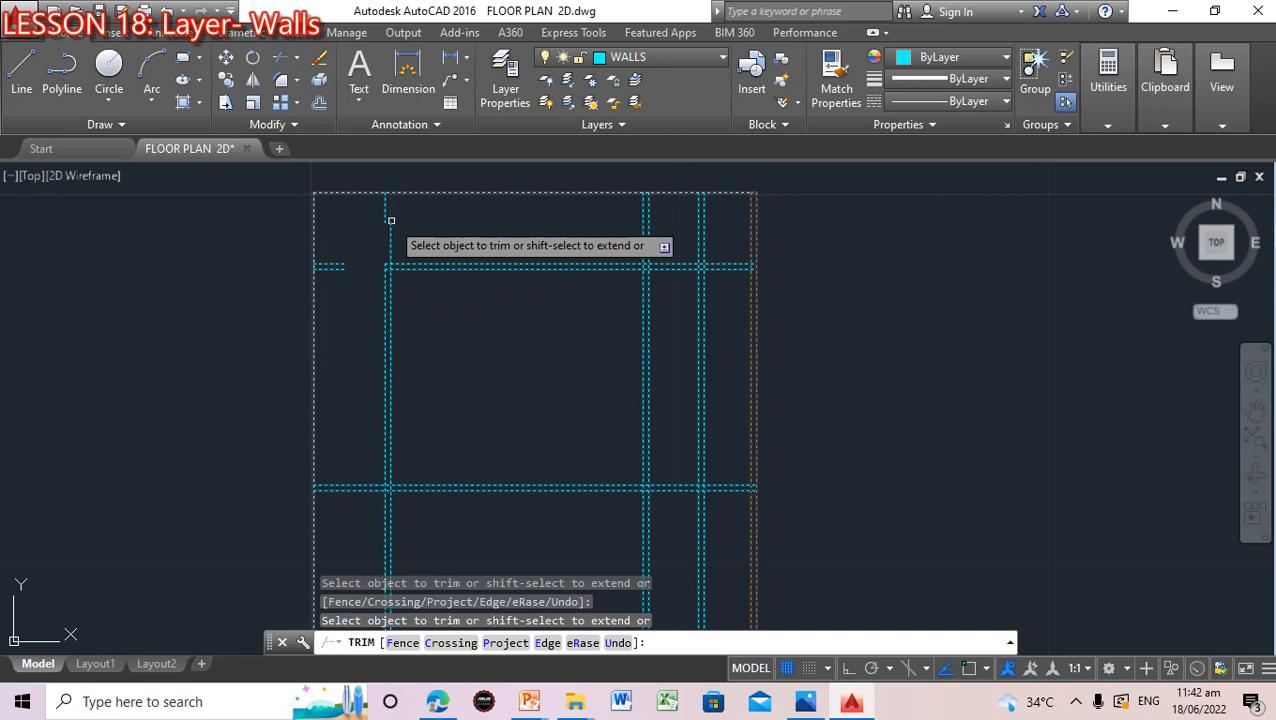
pyautogui.click(388, 205)
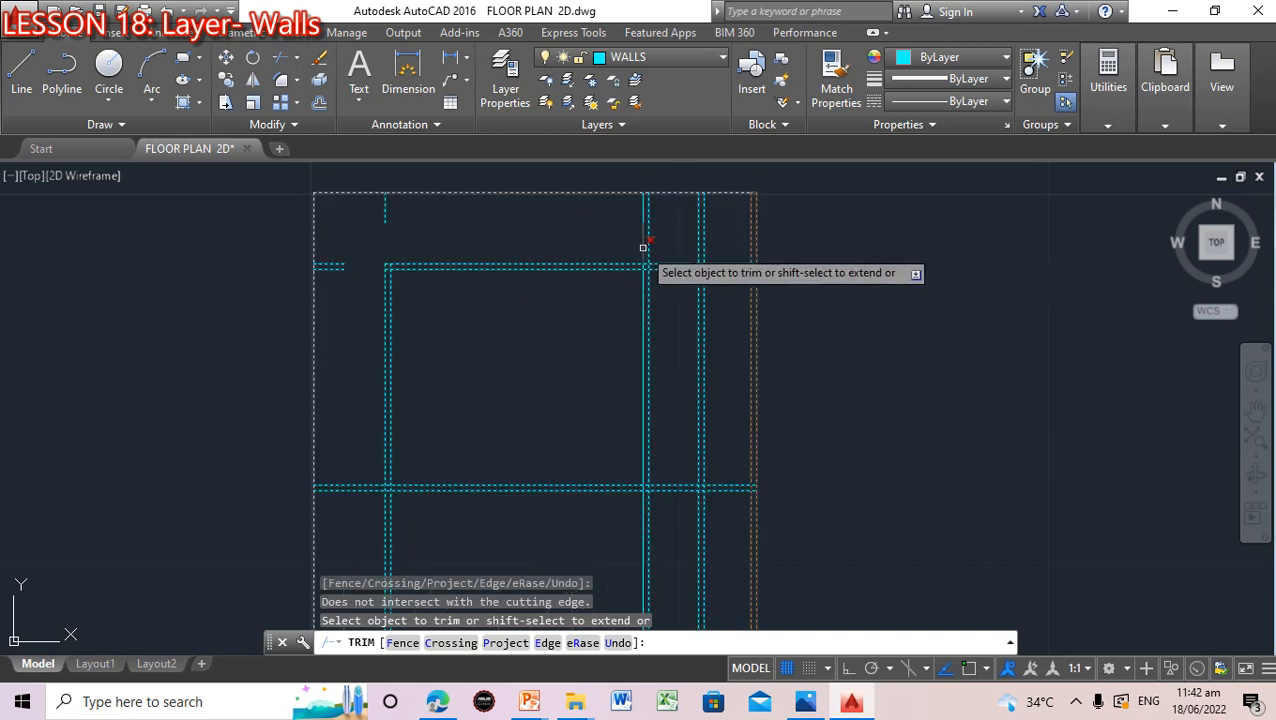
pyautogui.click(644, 248)
pyautogui.click(641, 212)
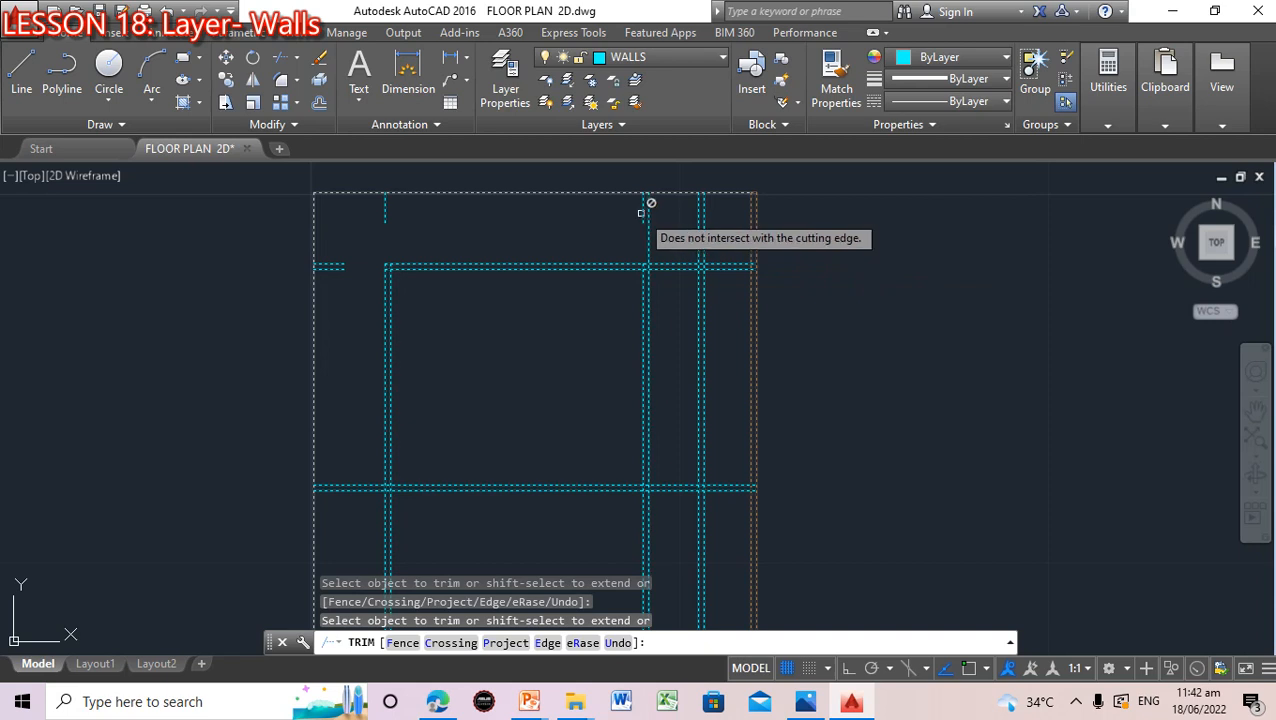
pyautogui.click(658, 234)
pyautogui.click(649, 245)
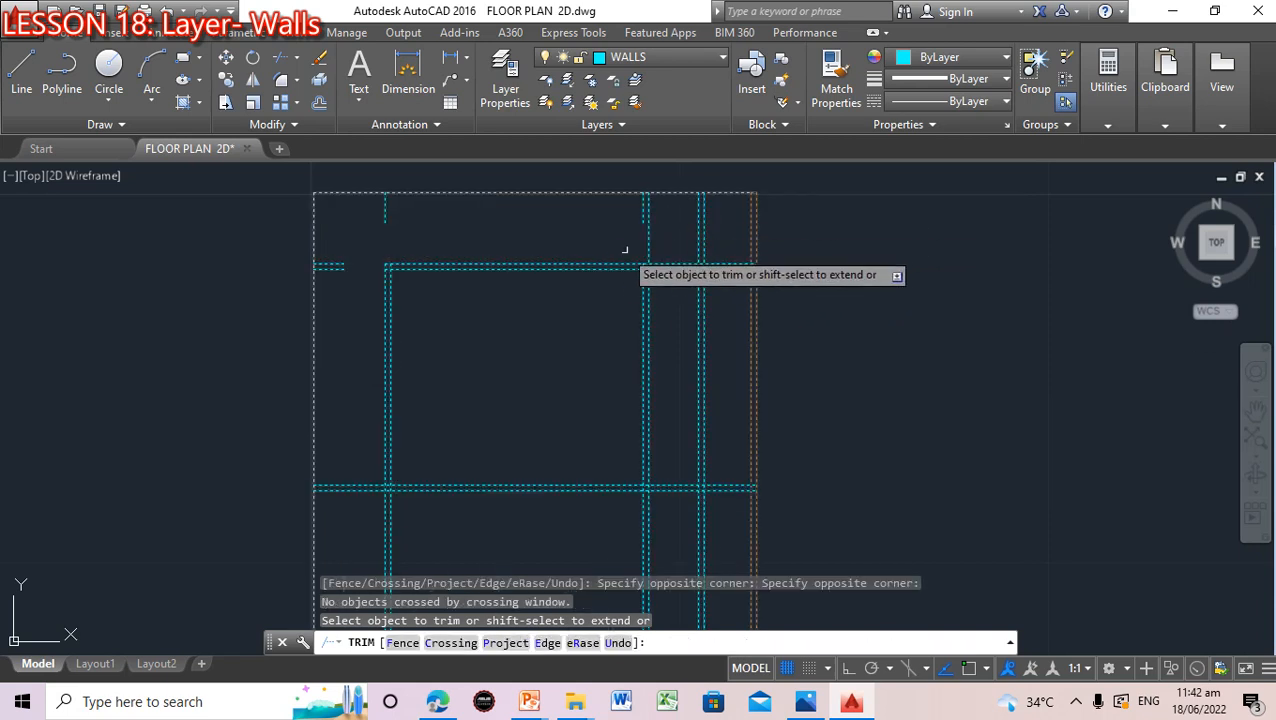
pyautogui.click(648, 245)
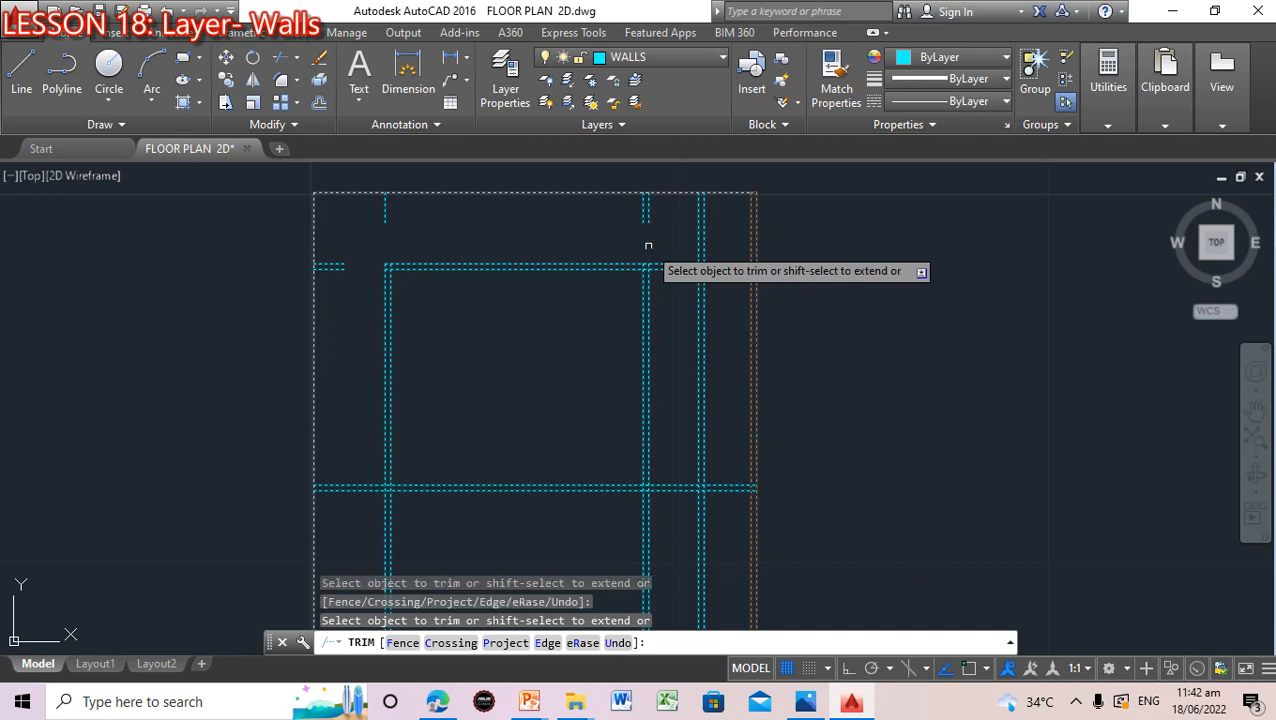
pyautogui.click(698, 237)
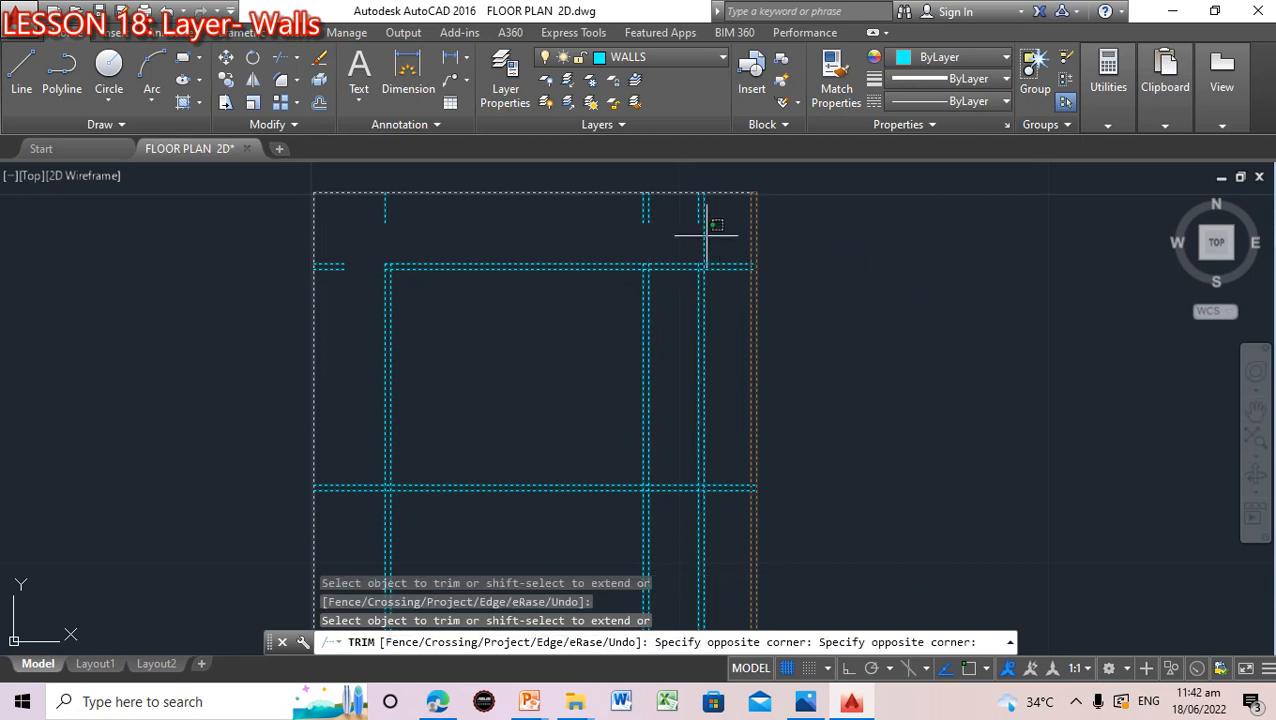
pyautogui.click(699, 240)
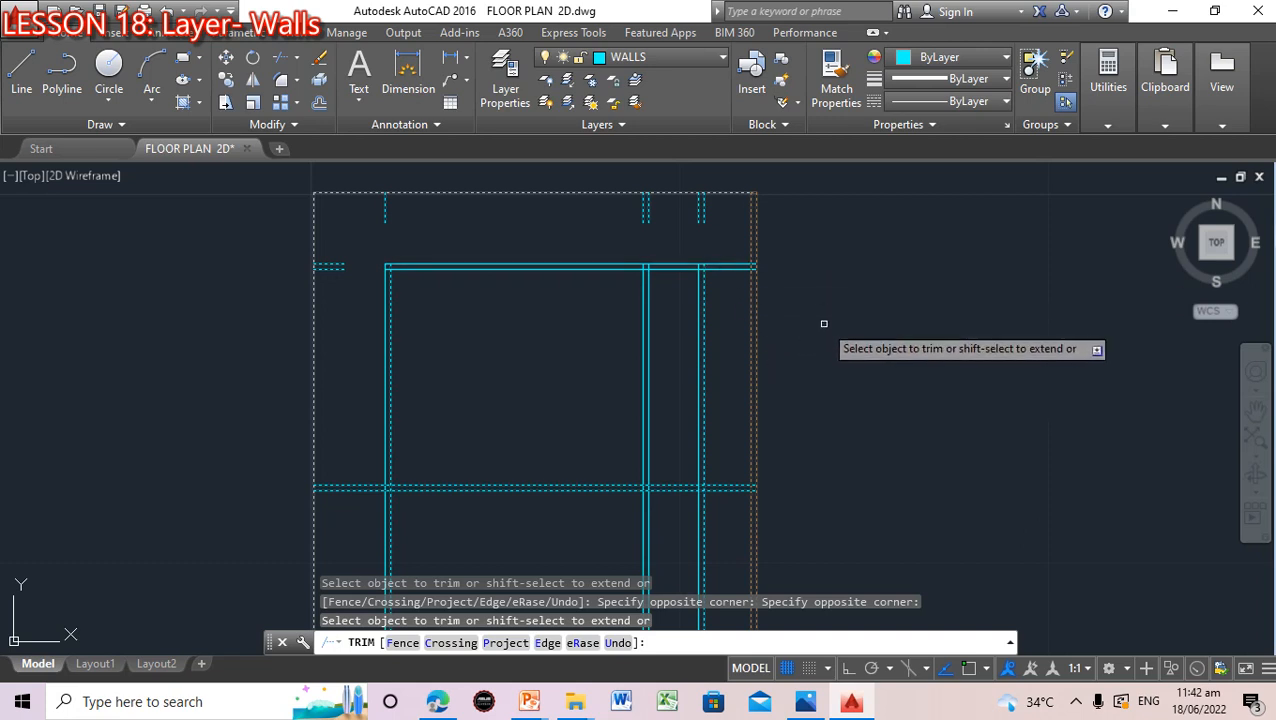
# Try to trim the middle and front horizontal wall pairs where they extend left of the leftmost vertical wall
pyautogui.scroll(-2, 823, 322)
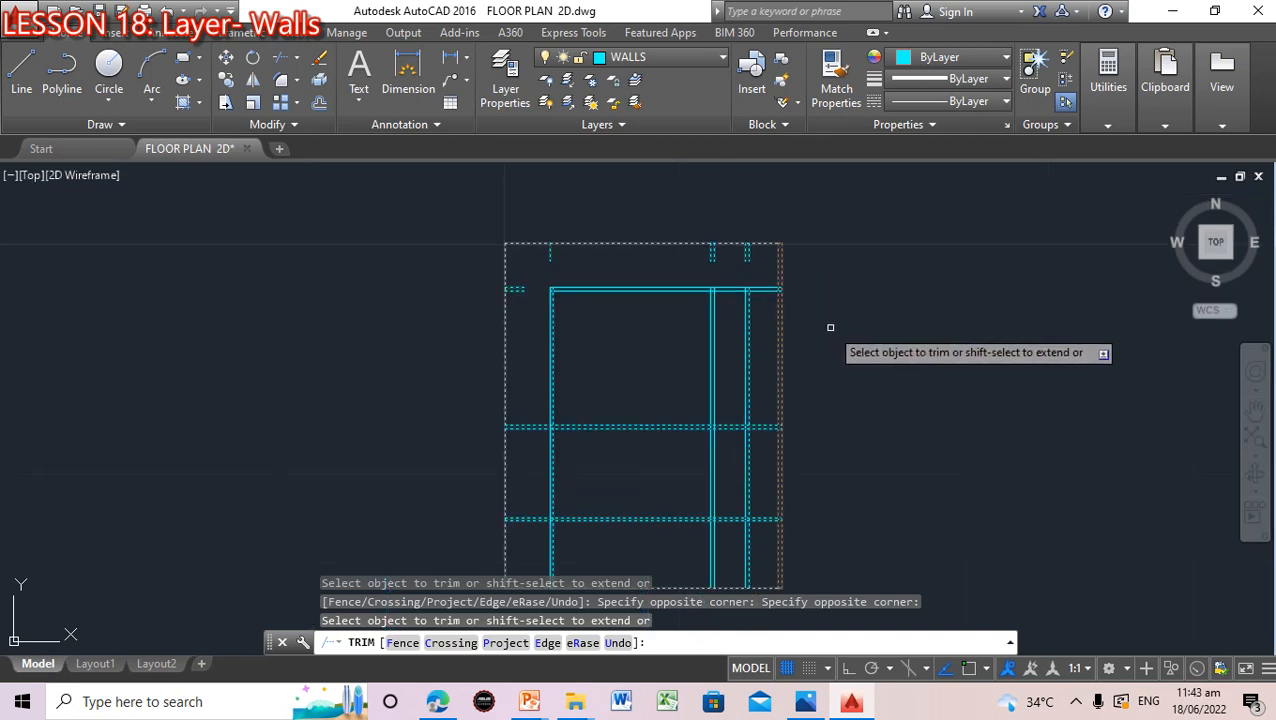
pyautogui.click(532, 423)
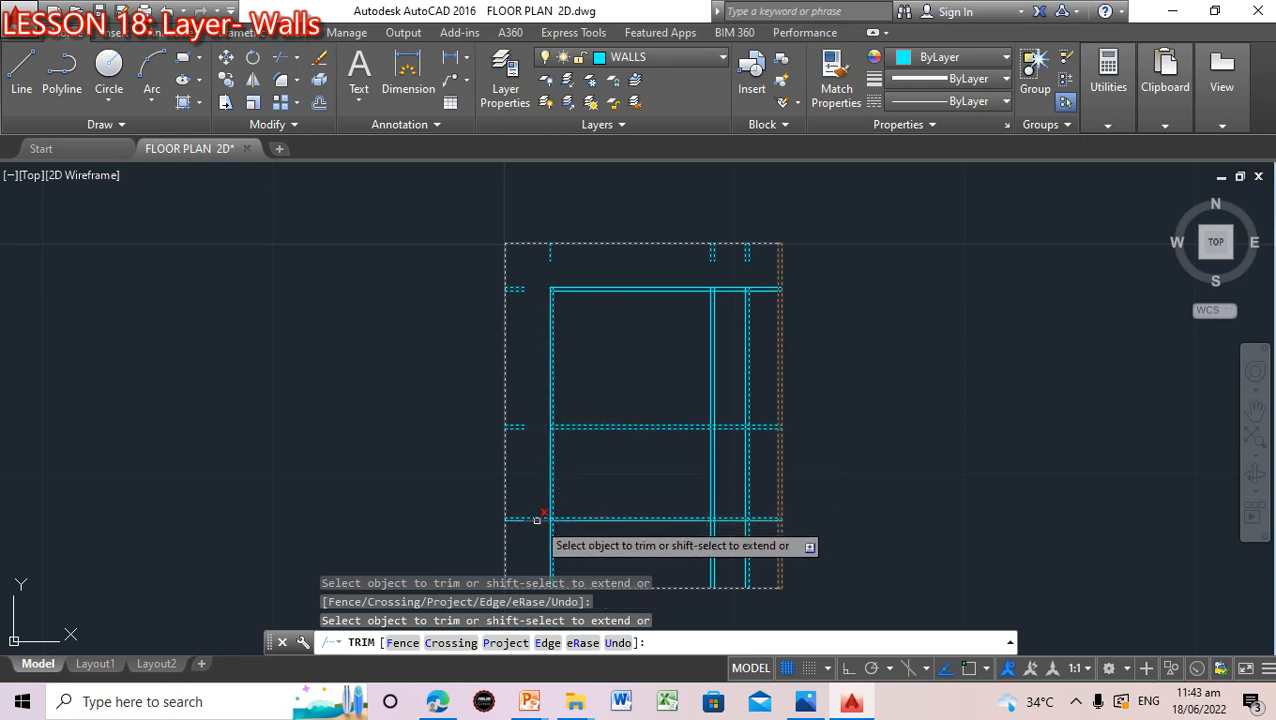
pyautogui.click(536, 519)
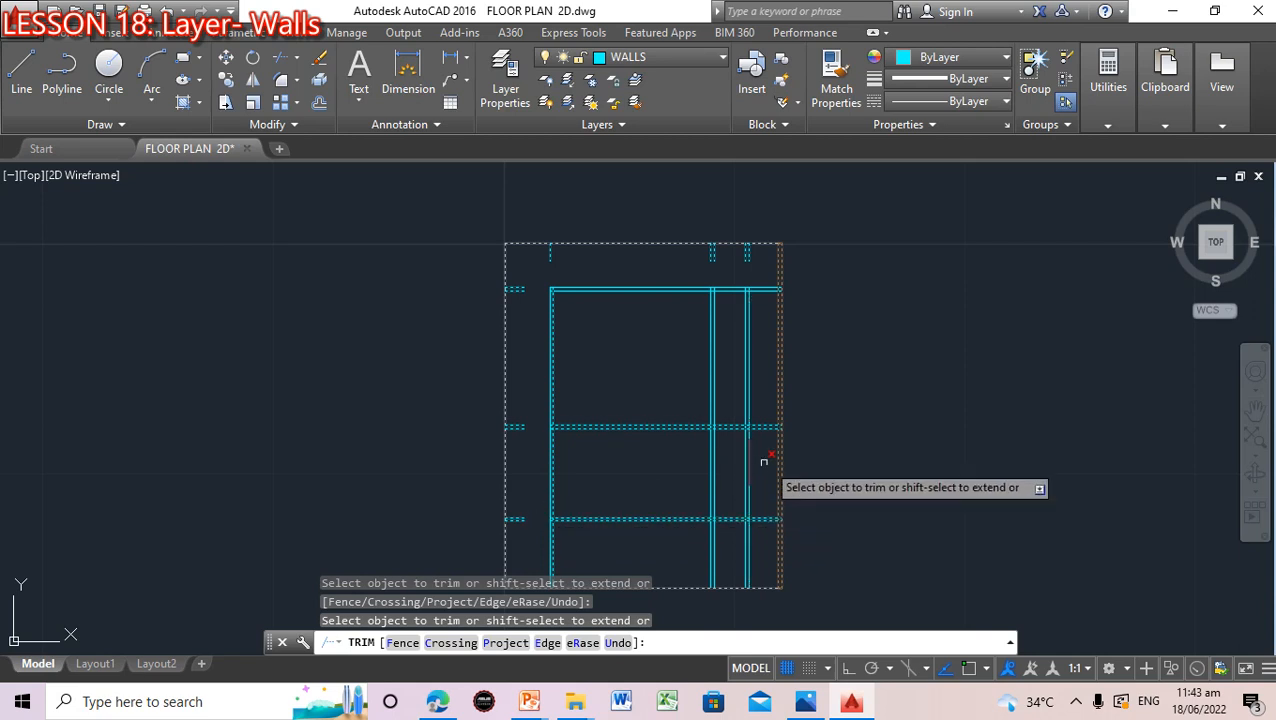
pyautogui.scroll(-2, 760, 555)
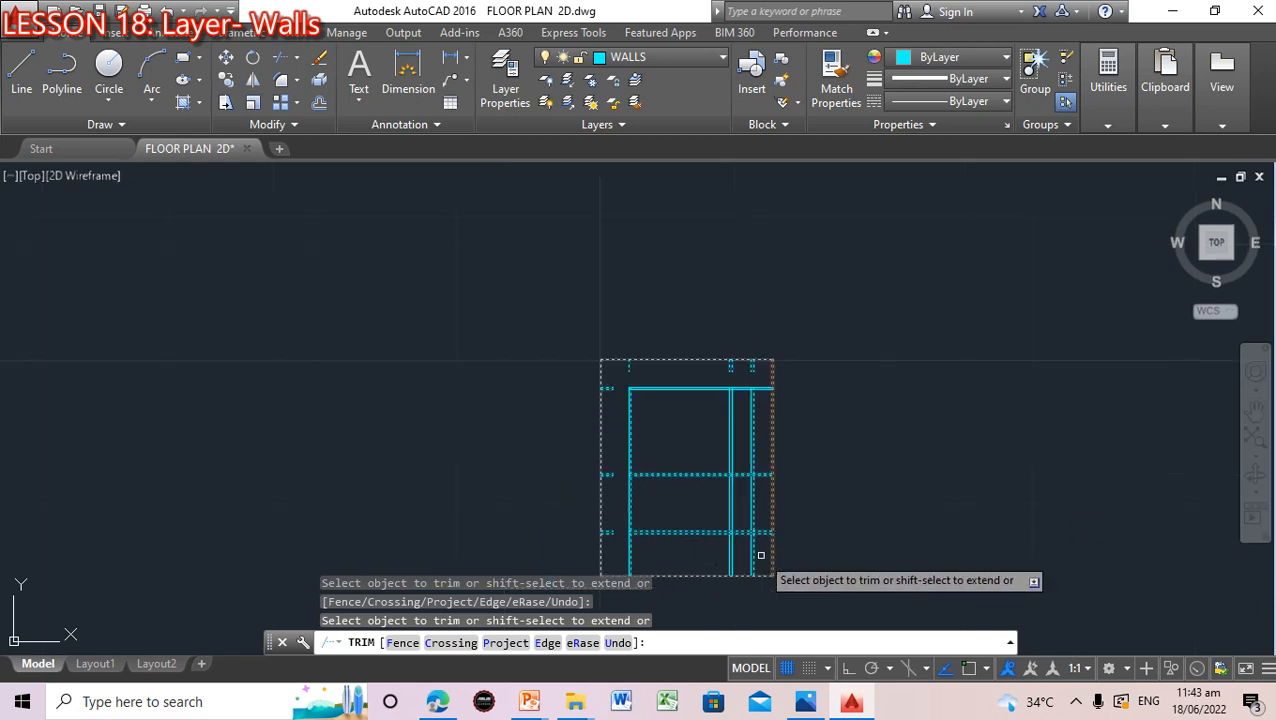
pyautogui.scroll(2, 760, 555)
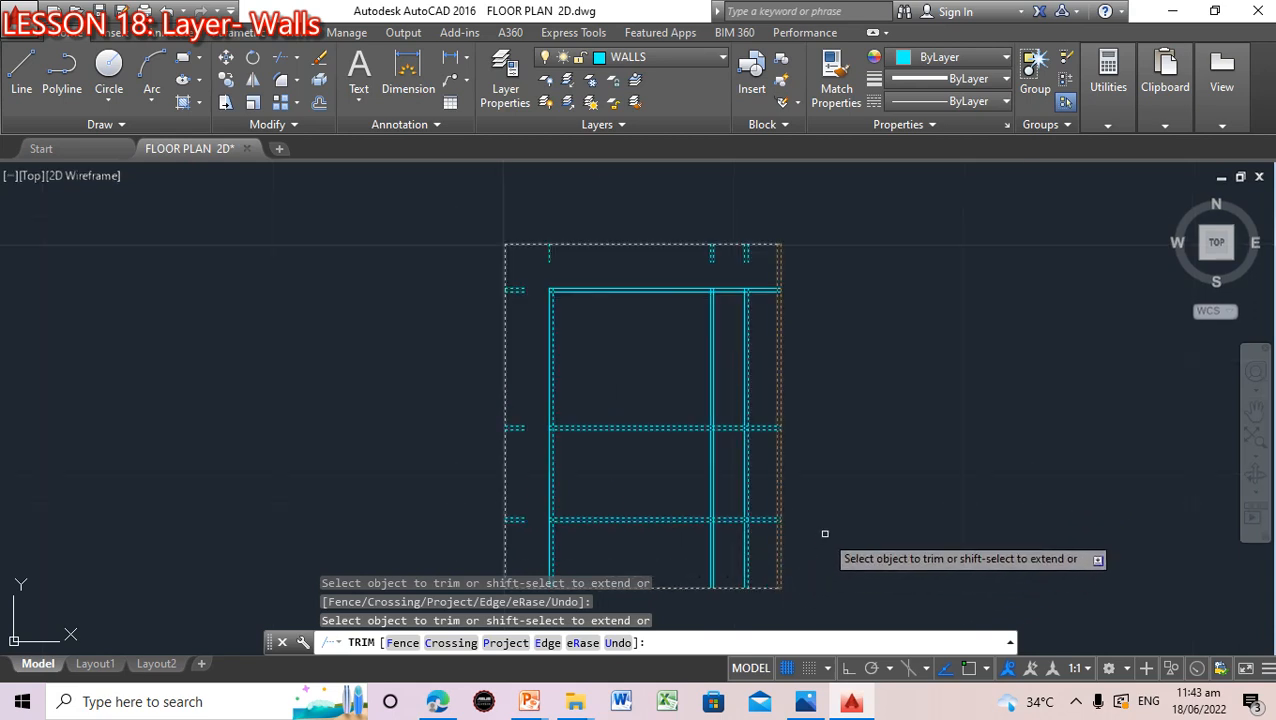
# Try to trim the leftmost vertical wall pair where it extends below the front horizontal wall
pyautogui.click(556, 541)
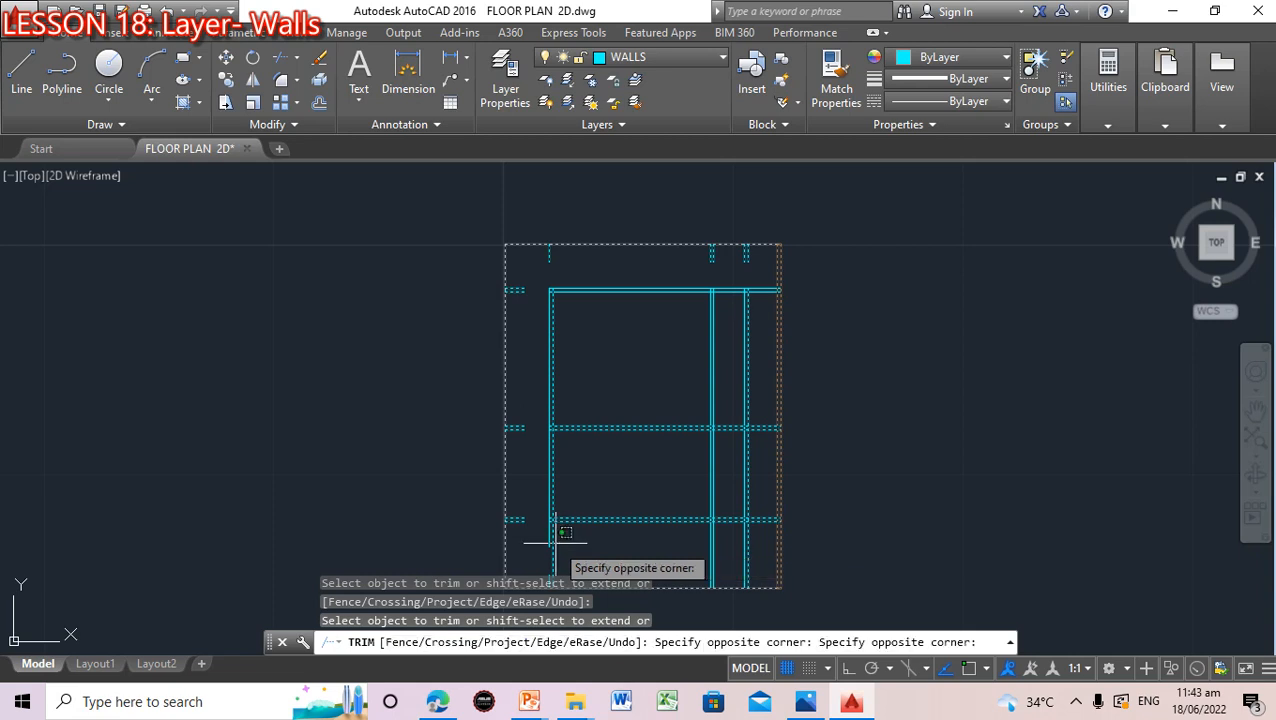
pyautogui.click(556, 543)
pyautogui.click(556, 545)
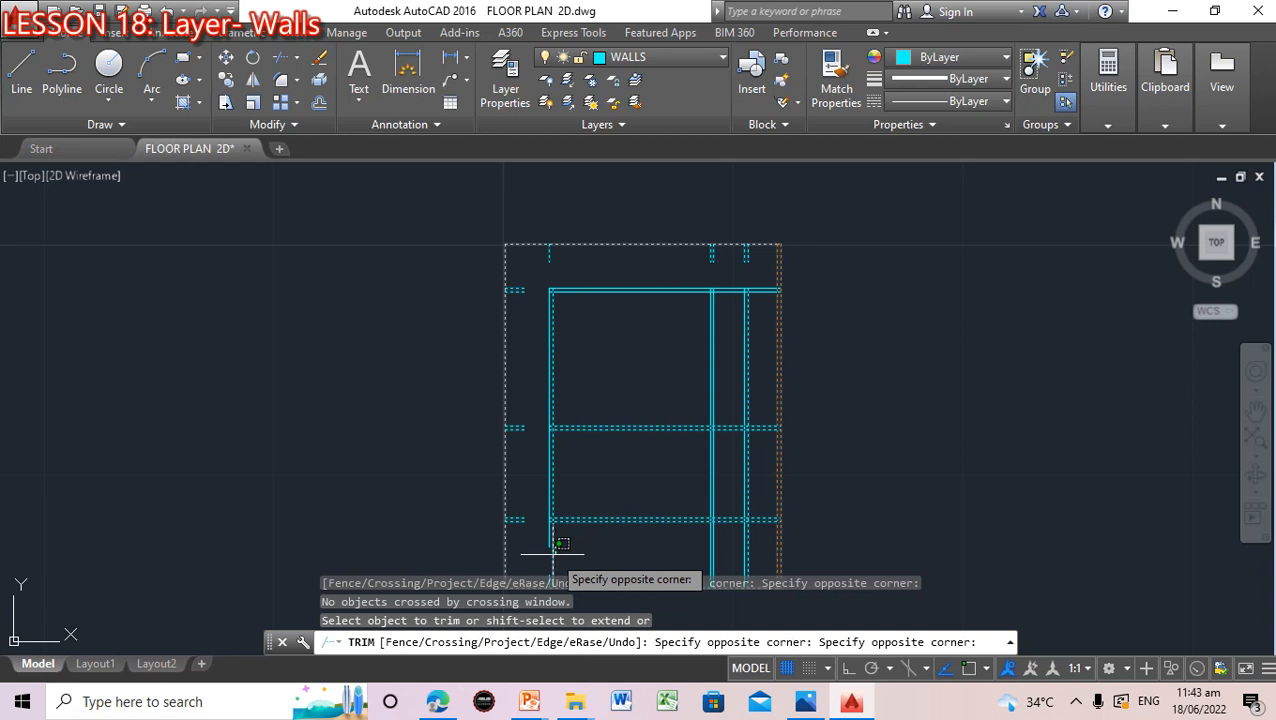
pyautogui.click(553, 550)
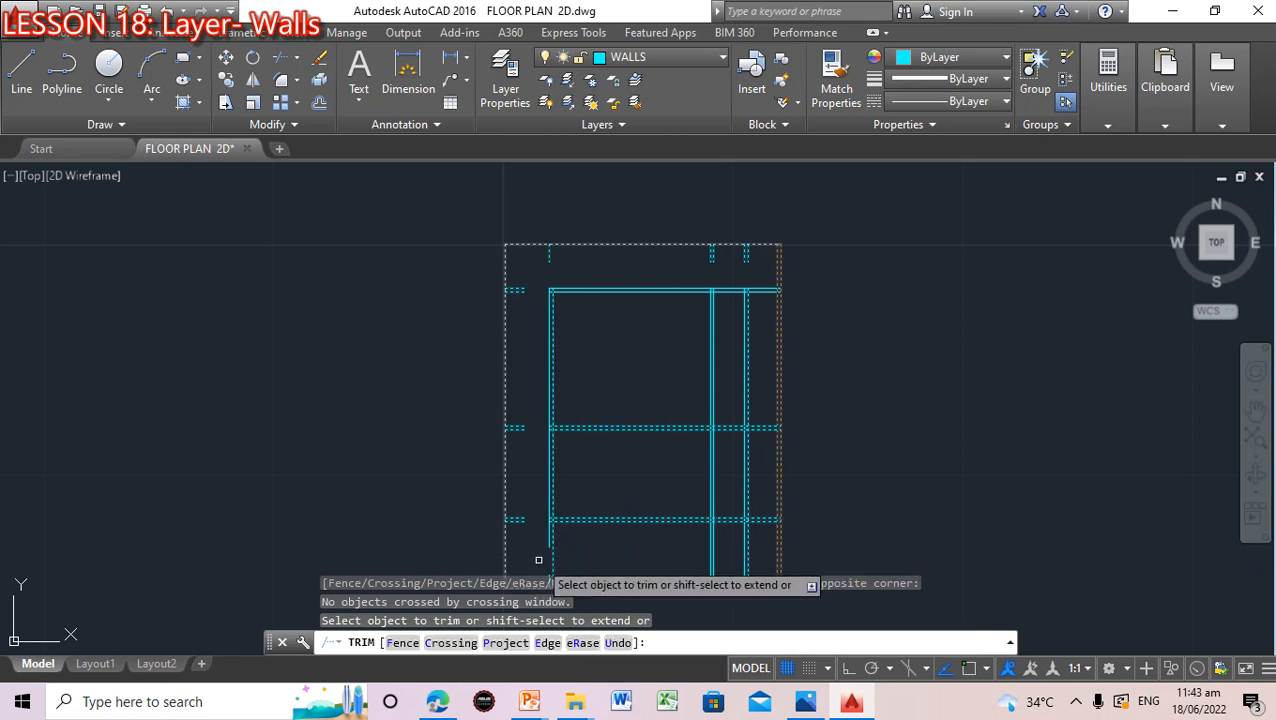
pyautogui.click(555, 555)
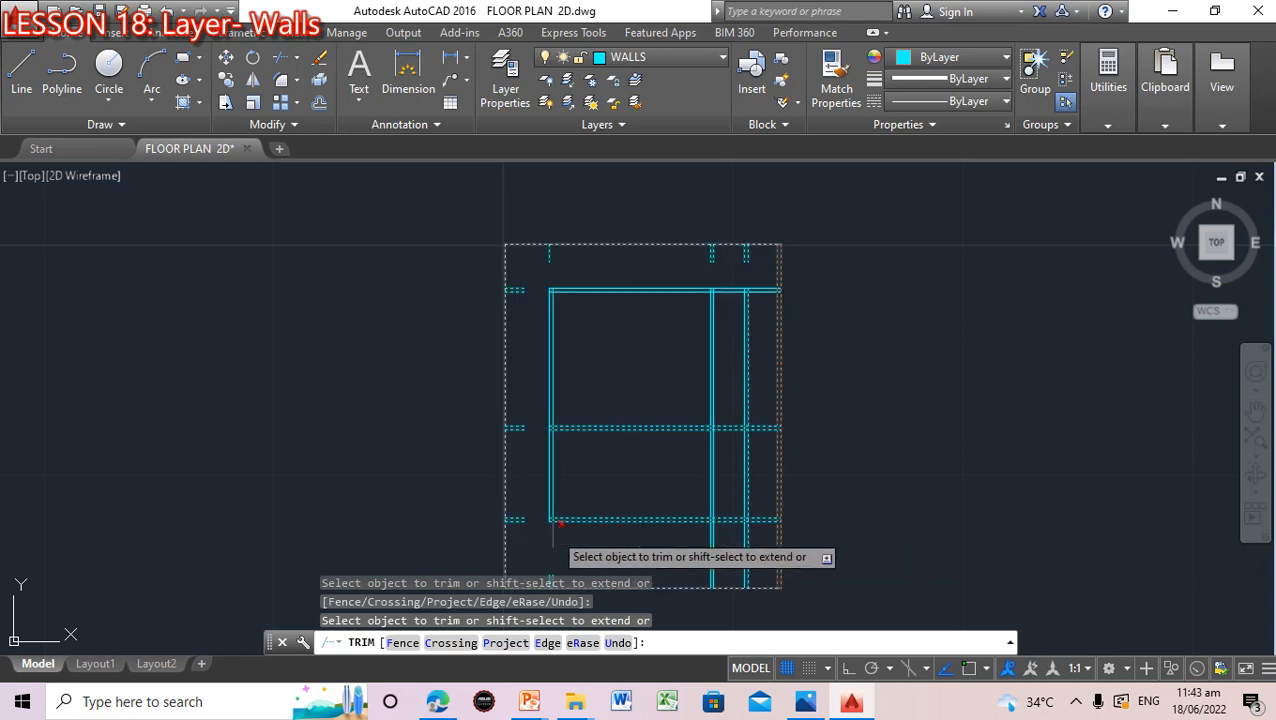
pyautogui.click(555, 540)
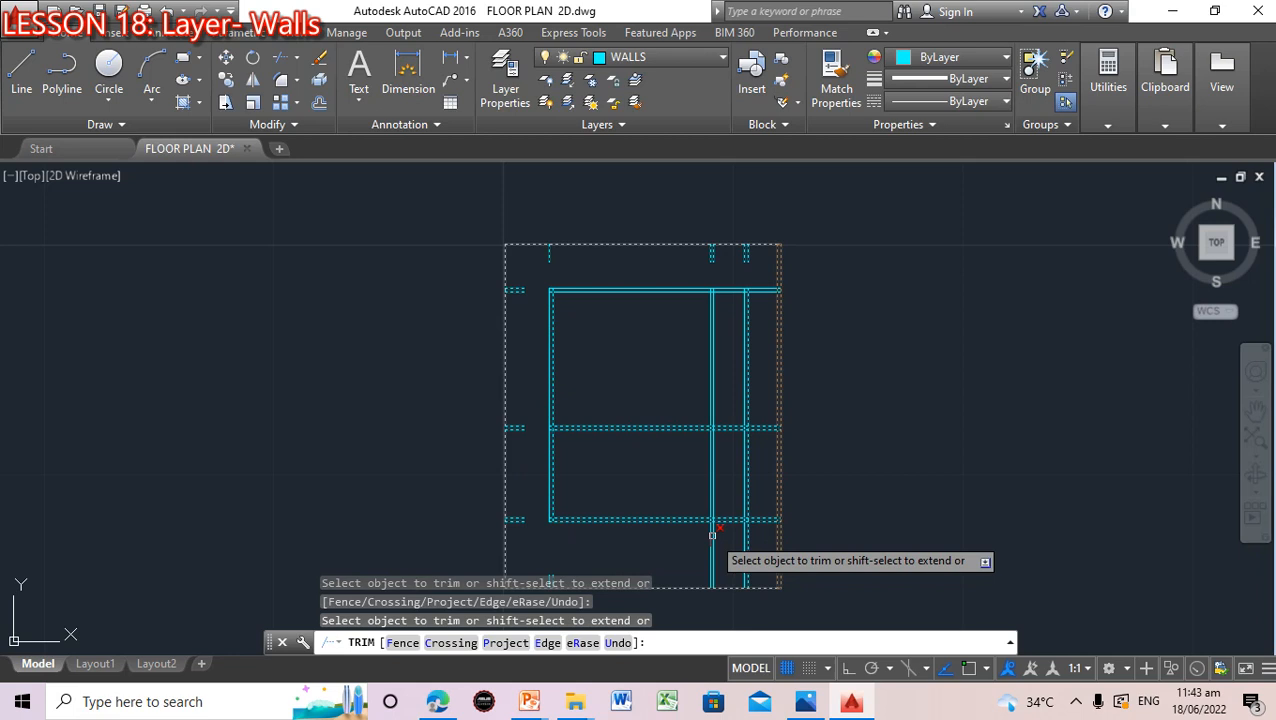
# Try to trim the middle vertical wall pair below the front wall and between the two lower horizontal walls
pyautogui.click(716, 535)
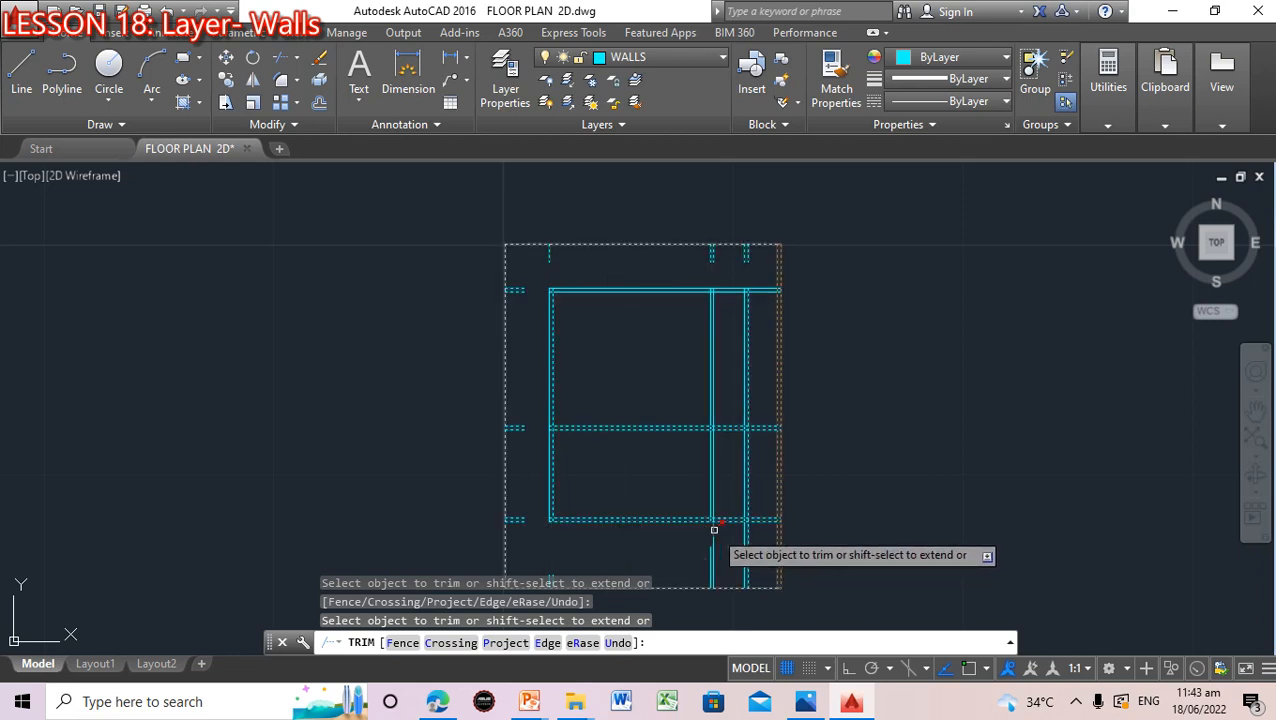
pyautogui.click(712, 489)
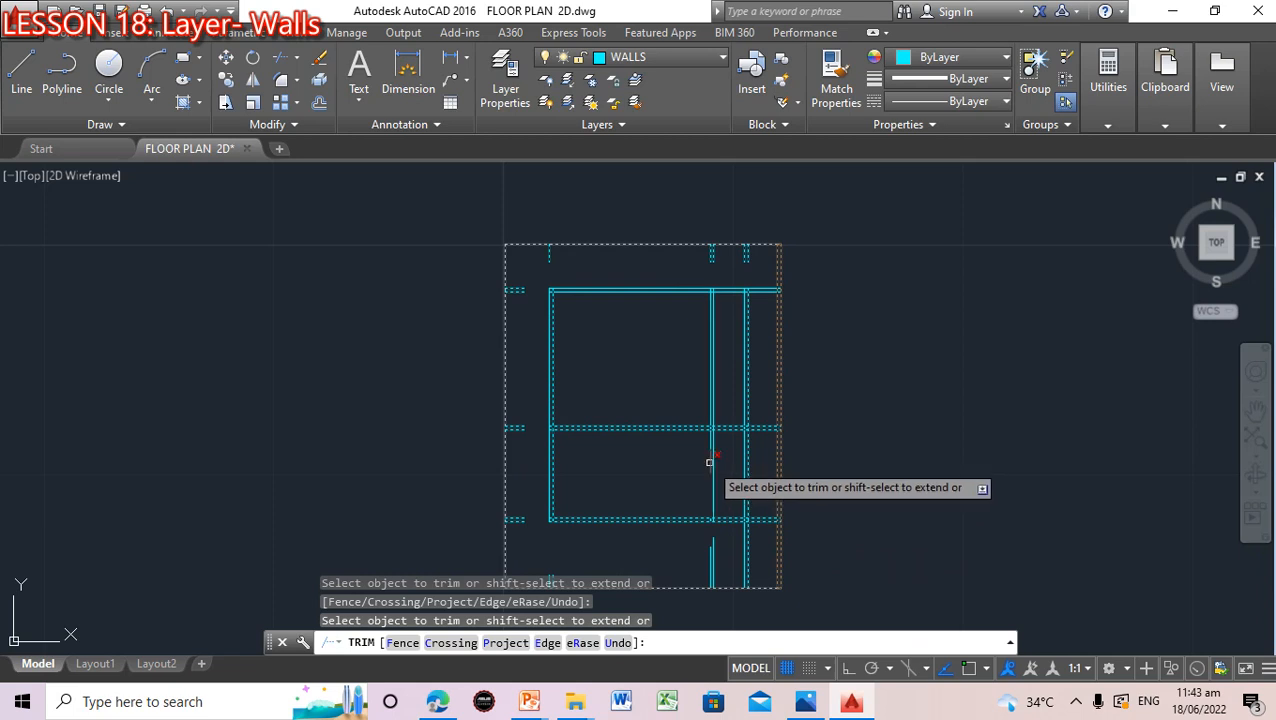
pyautogui.click(709, 446)
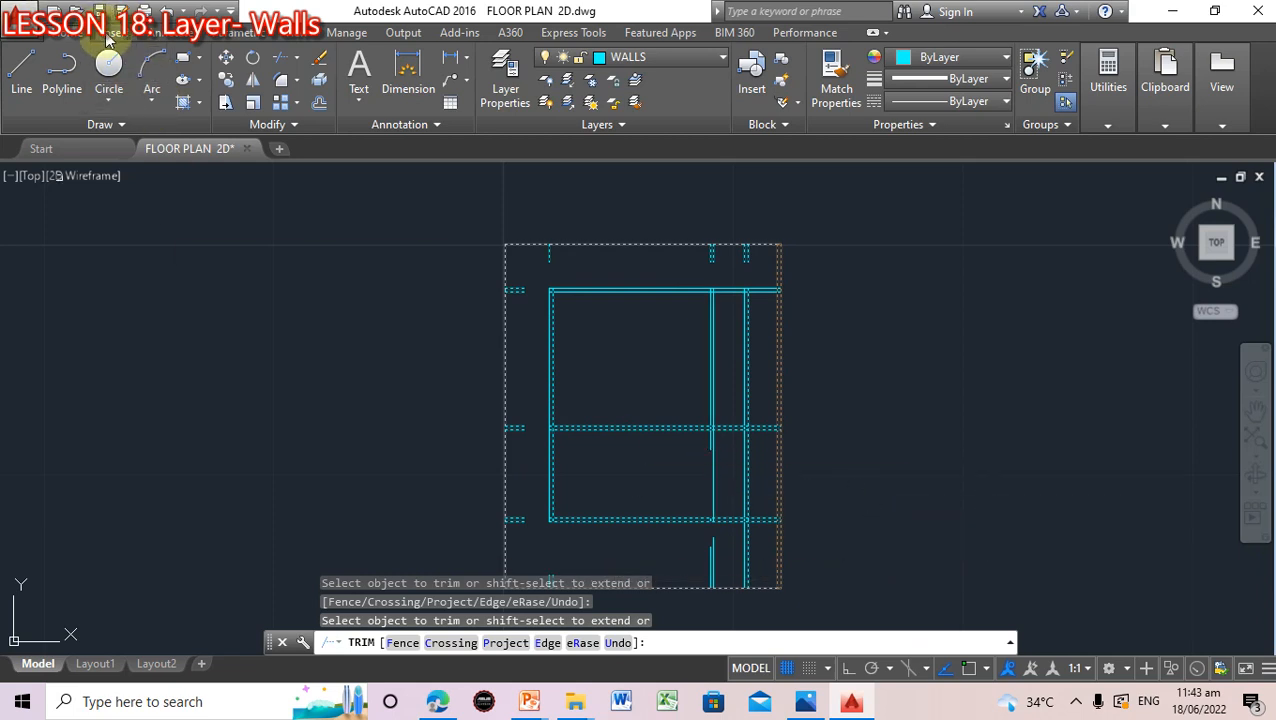
# Undo the entire Trim operation on the wall lines
pyautogui.click(167, 12)
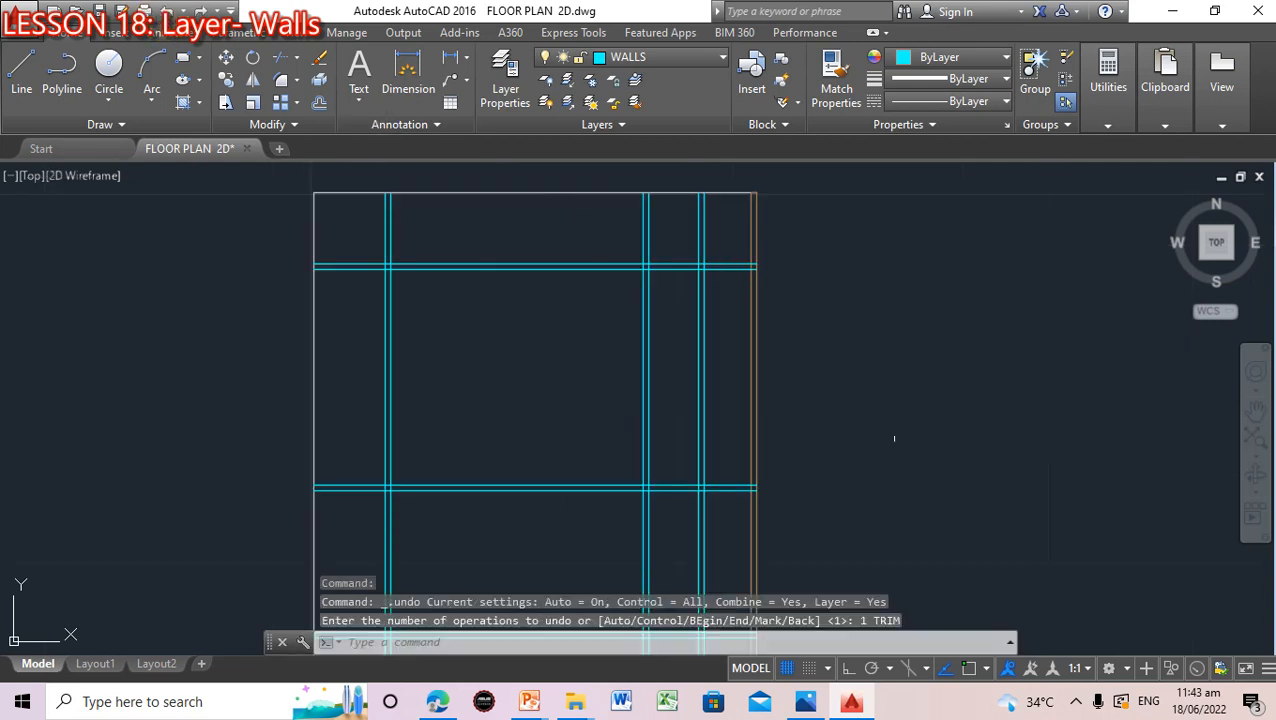
pyautogui.scroll(-3, 891, 435)
pyautogui.scroll(2, 905, 455)
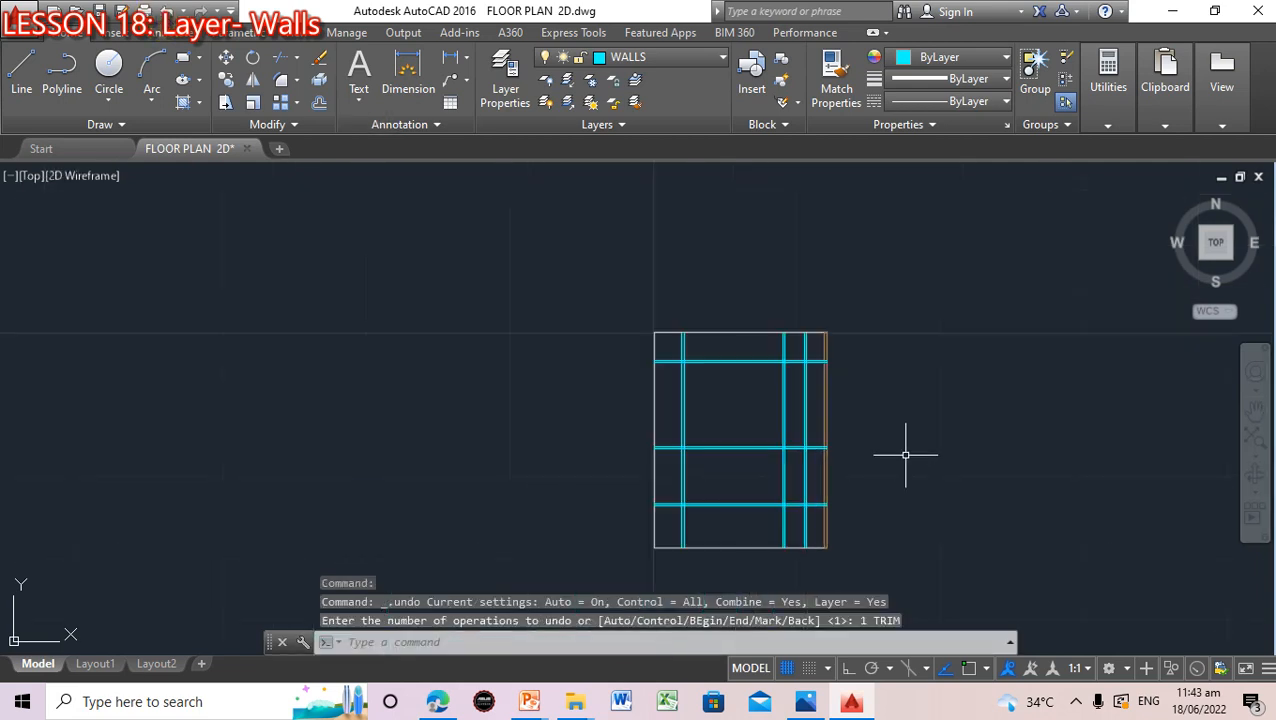
# Turn the ROOF layer back on while leaving WALLS as the current layer
pyautogui.click(723, 58)
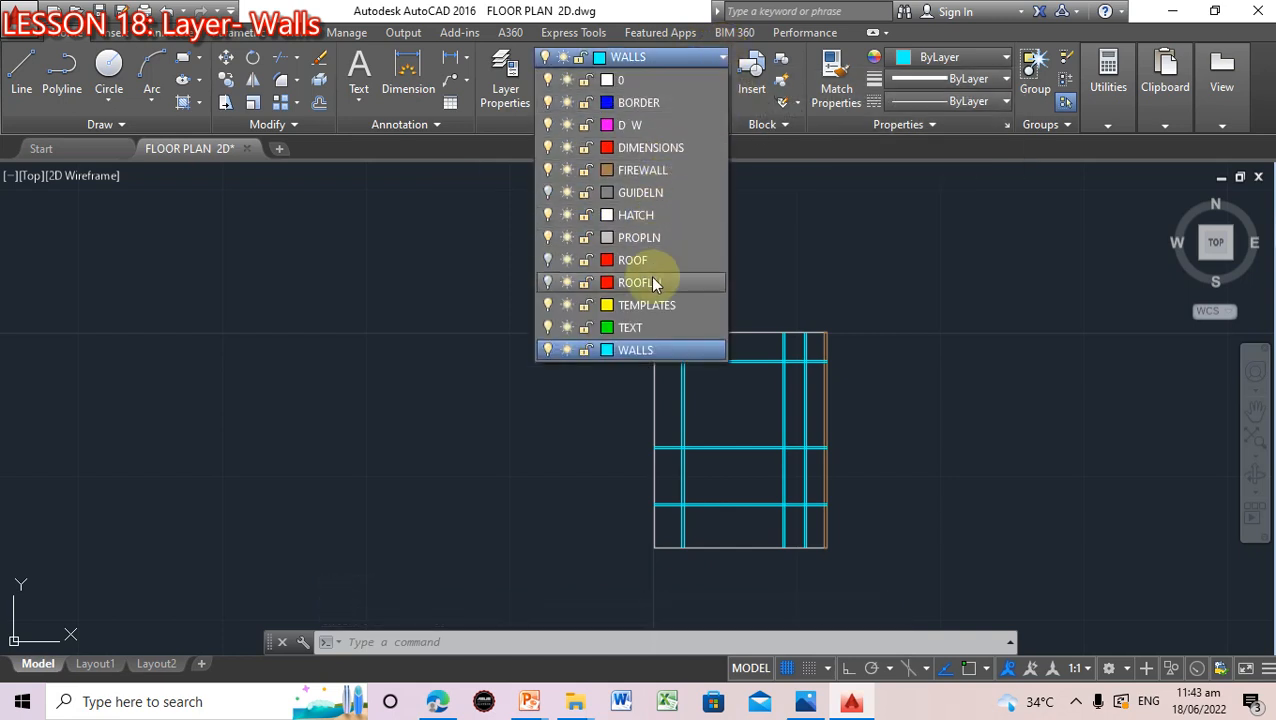
pyautogui.click(547, 260)
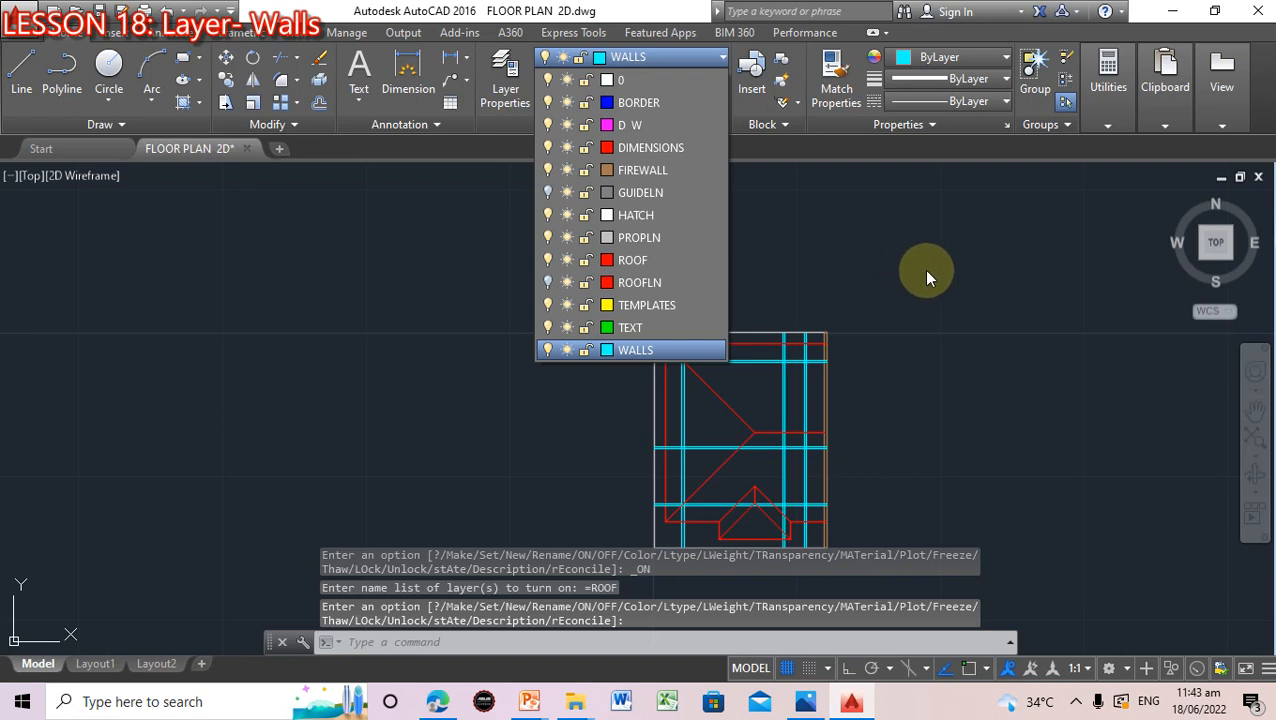
pyautogui.click(917, 213)
pyautogui.scroll(-1, 909, 381)
pyautogui.scroll(2, 909, 381)
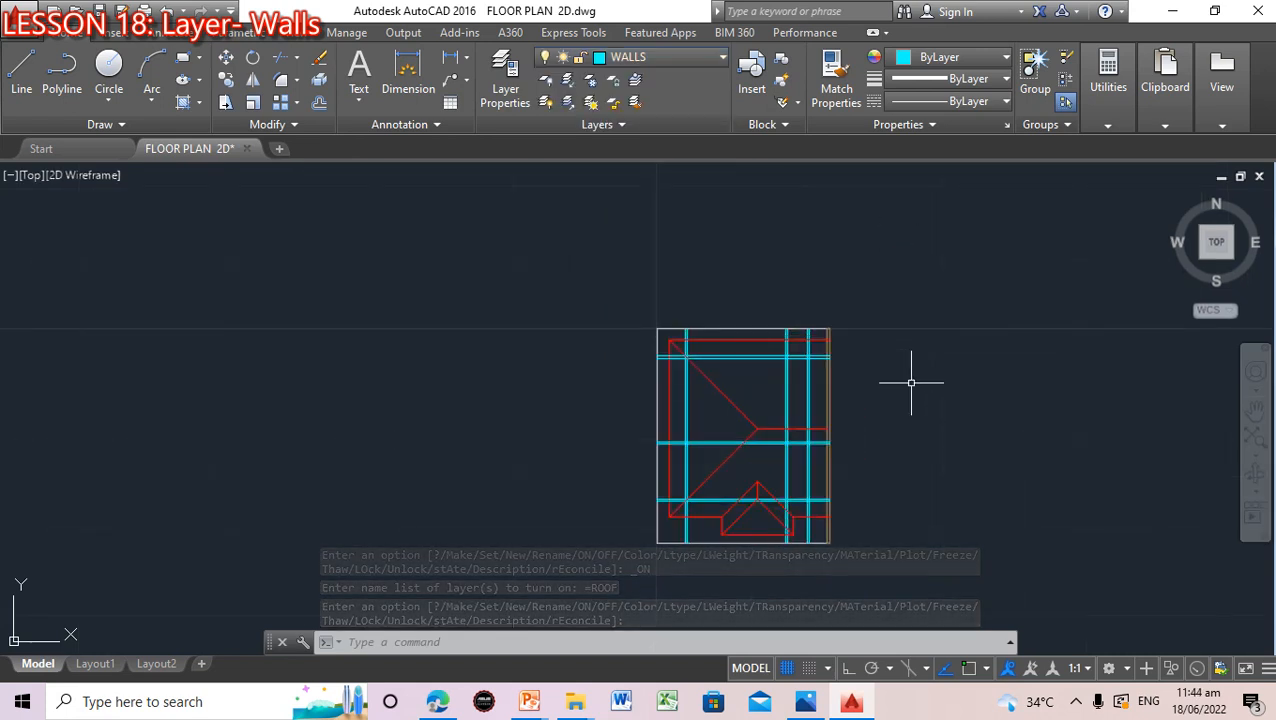
# Trim the middle horizontal wall pair outside the left wall and just before the middle vertical wall, using all objects as cutting edges
pyautogui.click(1256, 412)
pyautogui.moveTo(1000, 441)
pyautogui.mouseDown()
pyautogui.moveTo(743, 353)
pyautogui.moveTo(607, 355)
pyautogui.mouseUp()
pyautogui.scroll(2, 607, 355)
pyautogui.moveTo(507, 361); pyautogui.dragTo(668, 379)
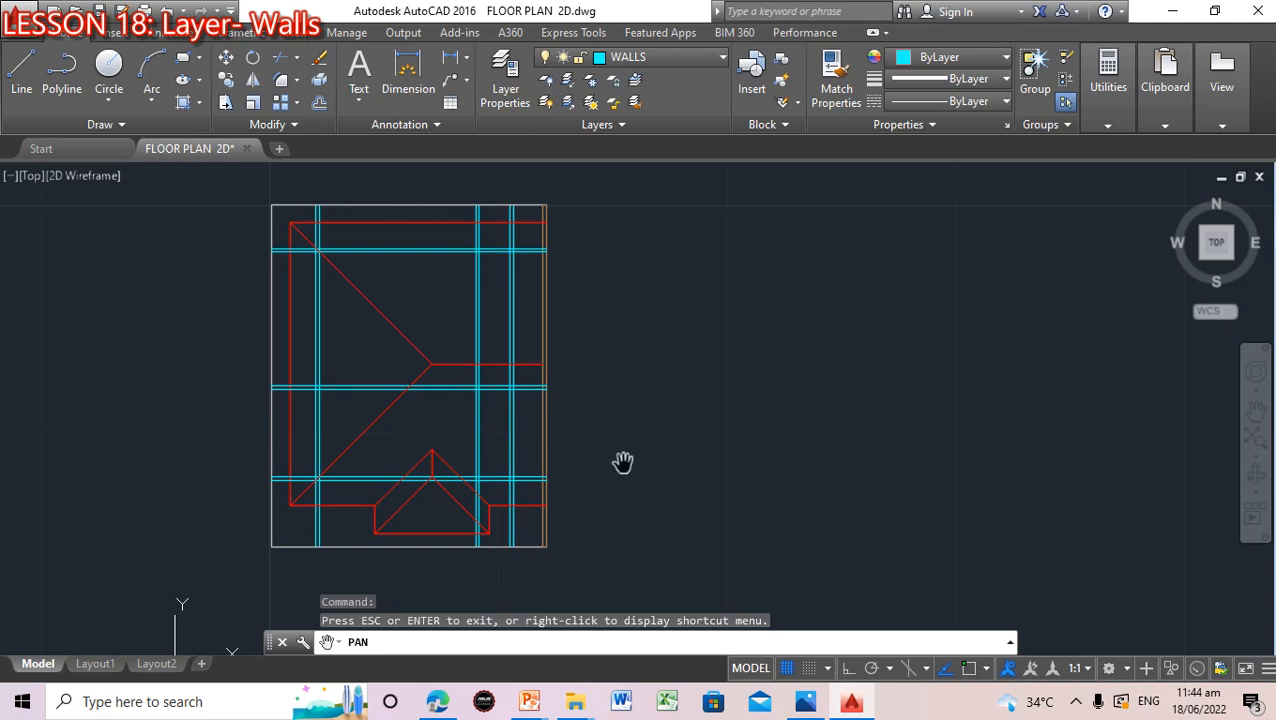
pyautogui.press('Escape')
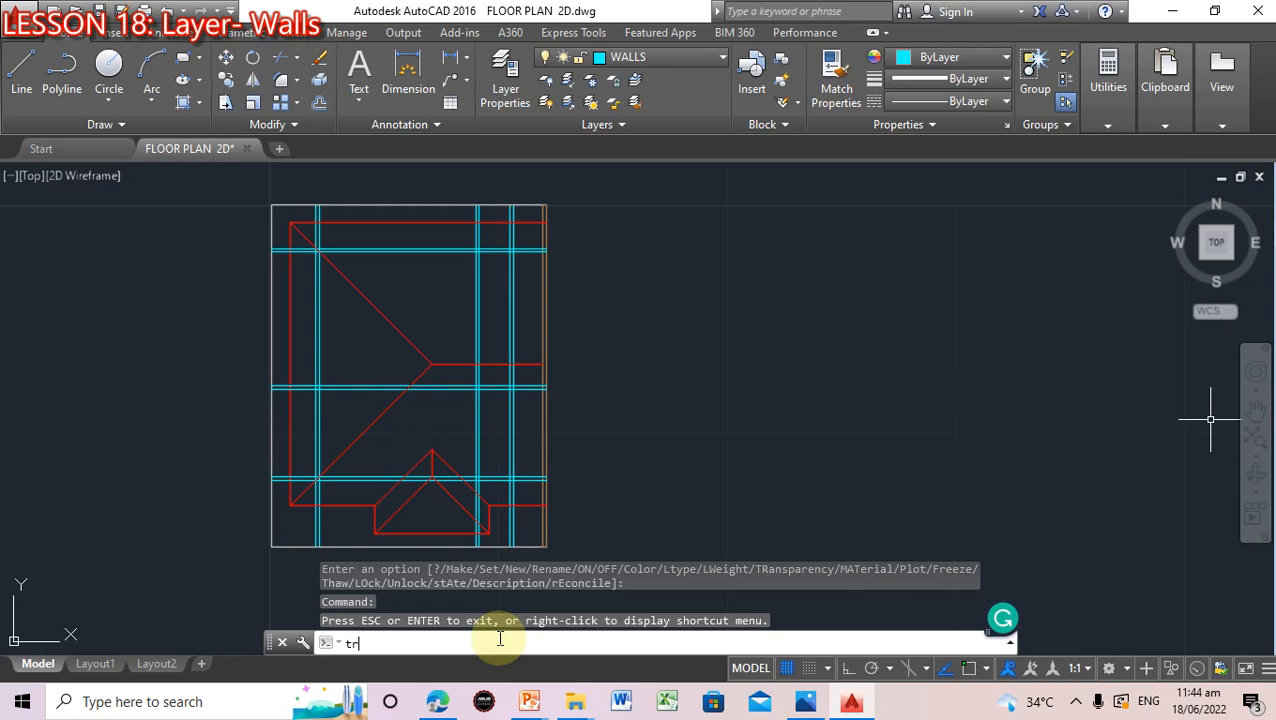
pyautogui.write('trim')
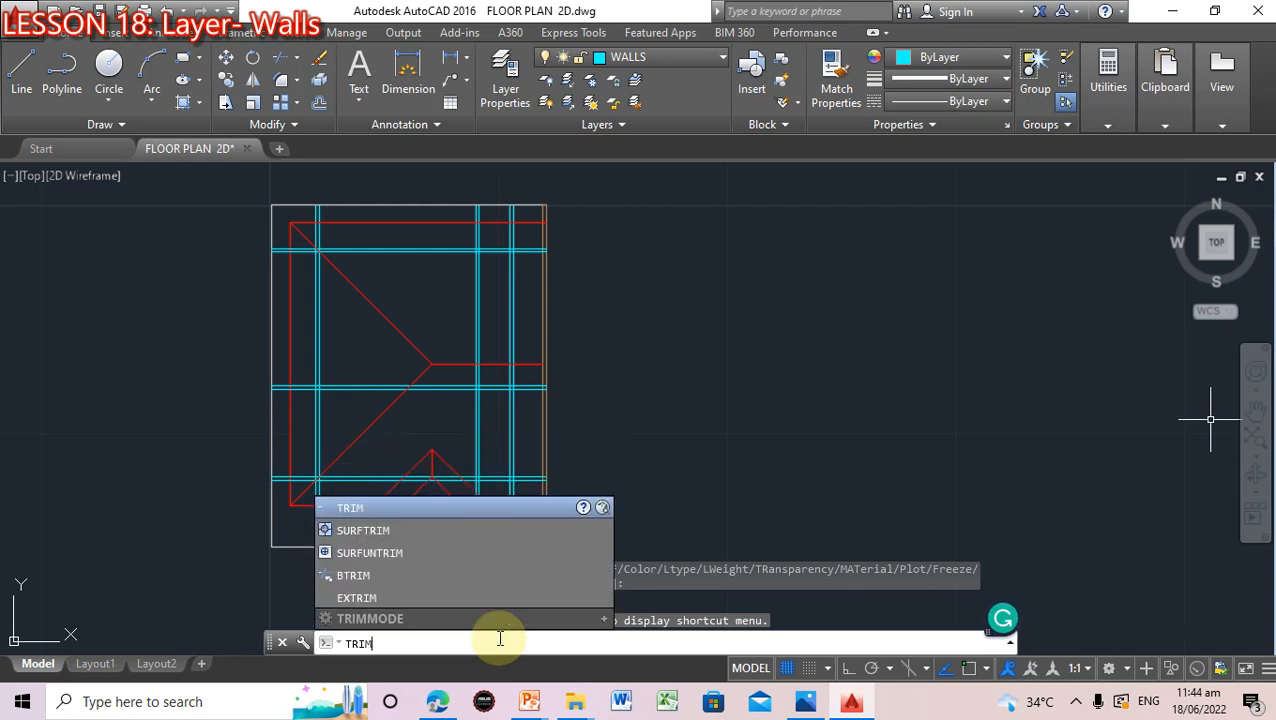
pyautogui.press('Return')
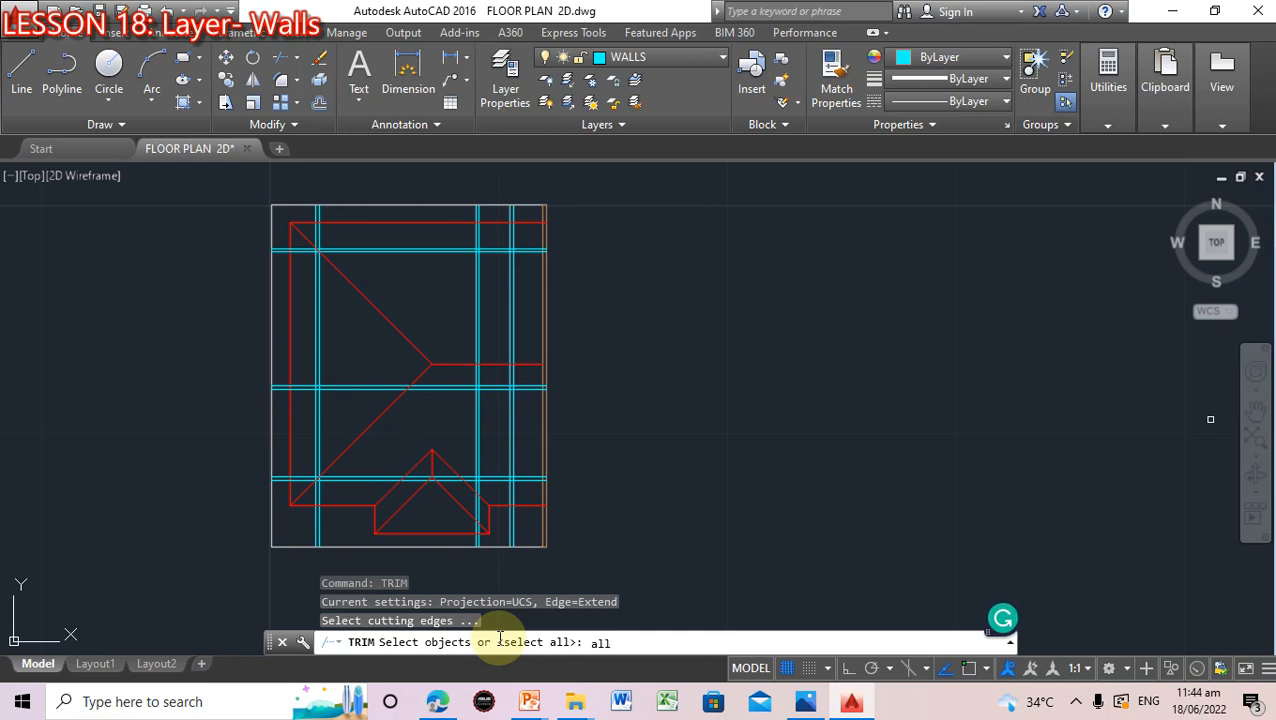
pyautogui.write('all')
pyautogui.press('Return')
pyautogui.press('Return')
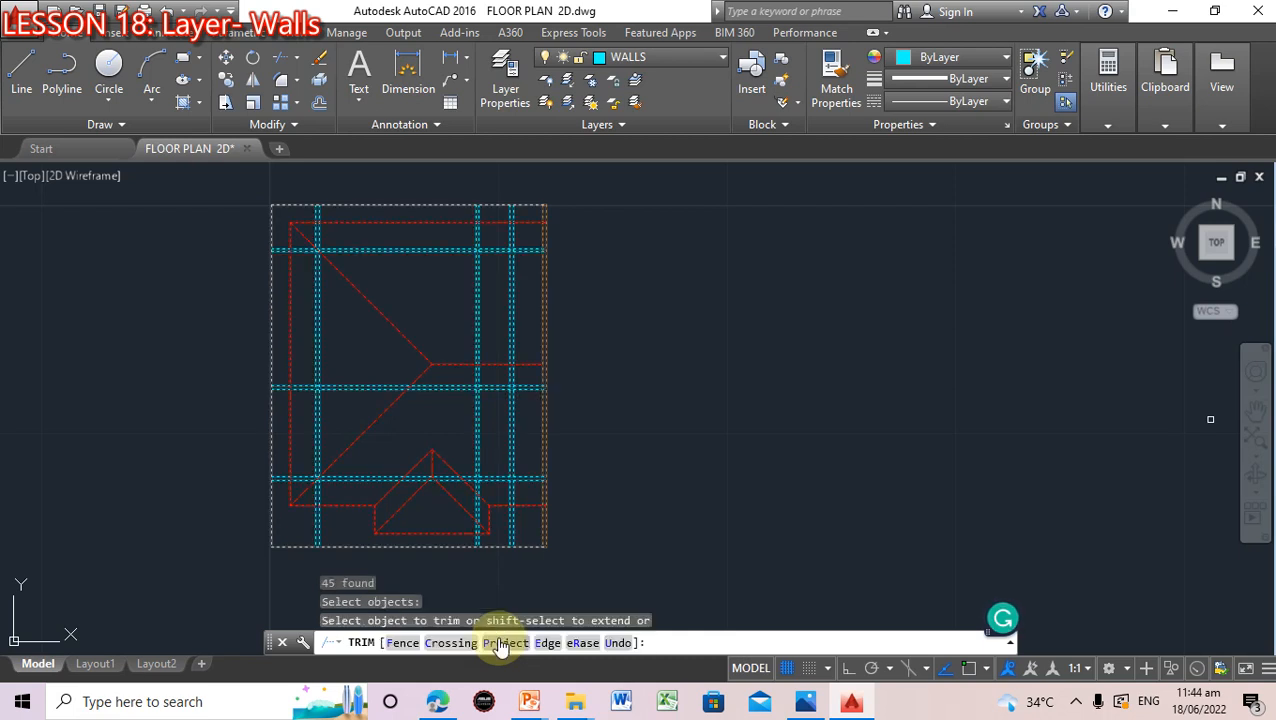
pyautogui.click(305, 384)
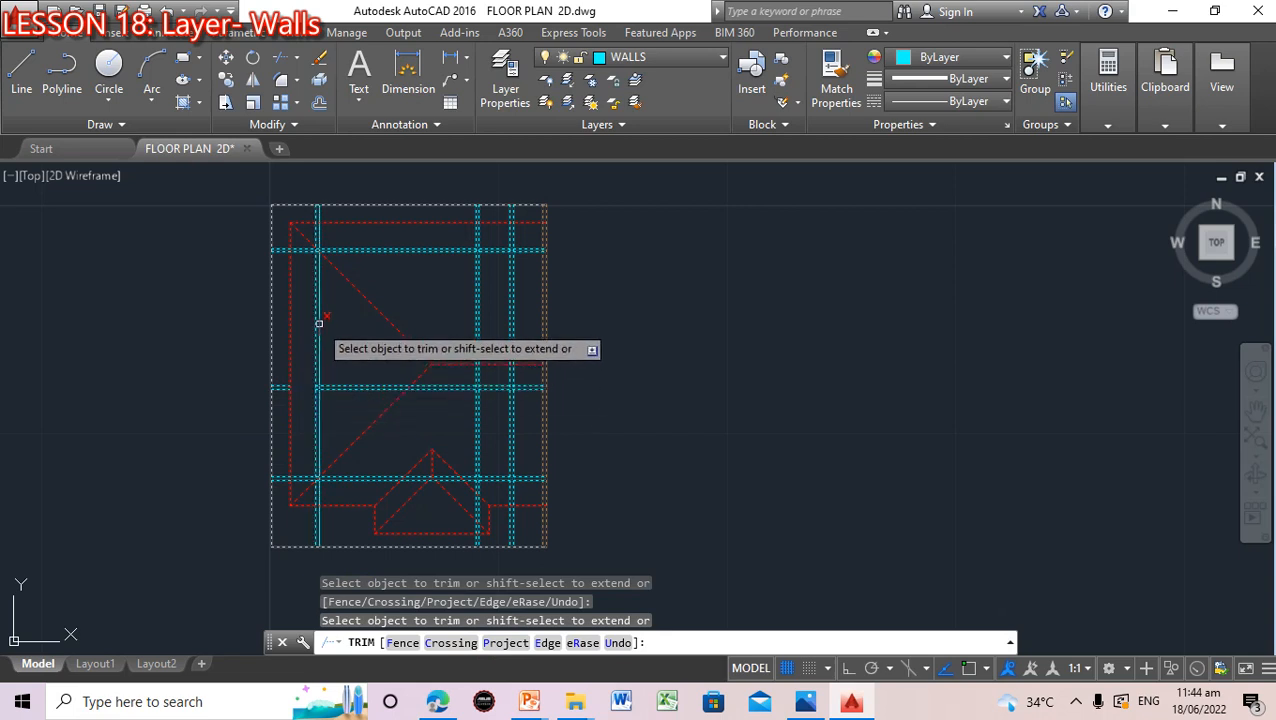
pyautogui.click(448, 388)
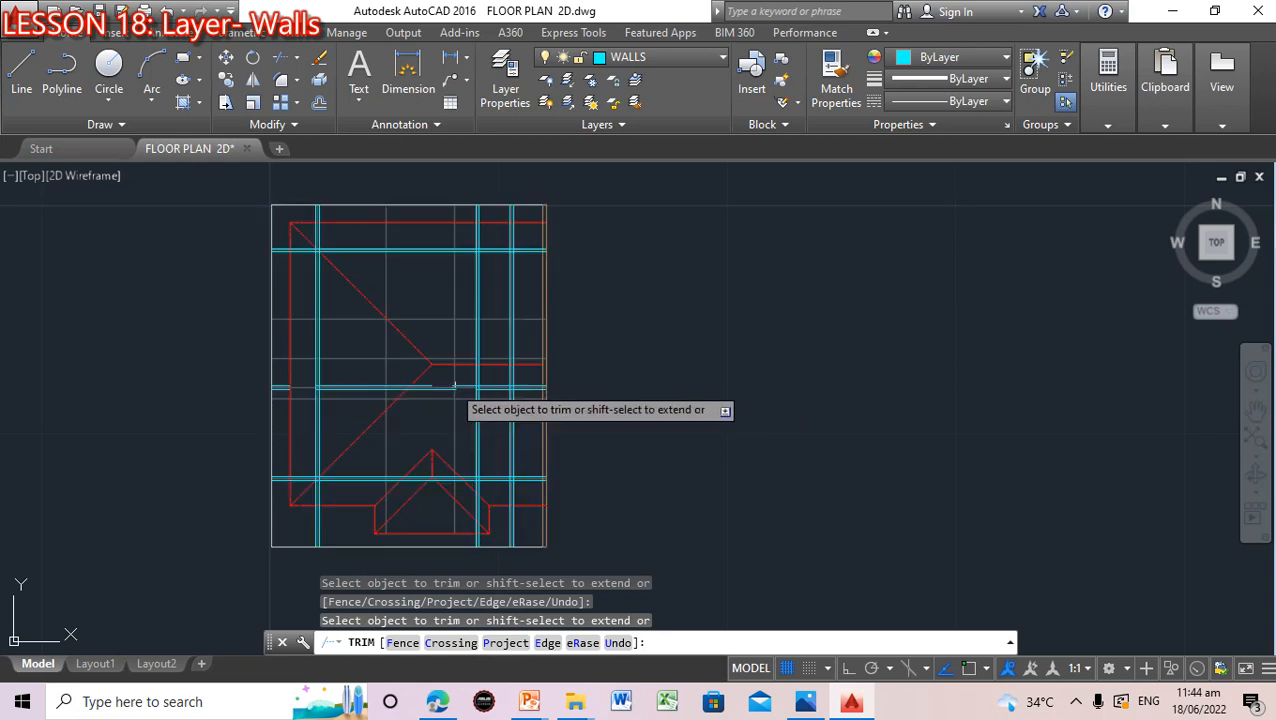
pyautogui.click(452, 389)
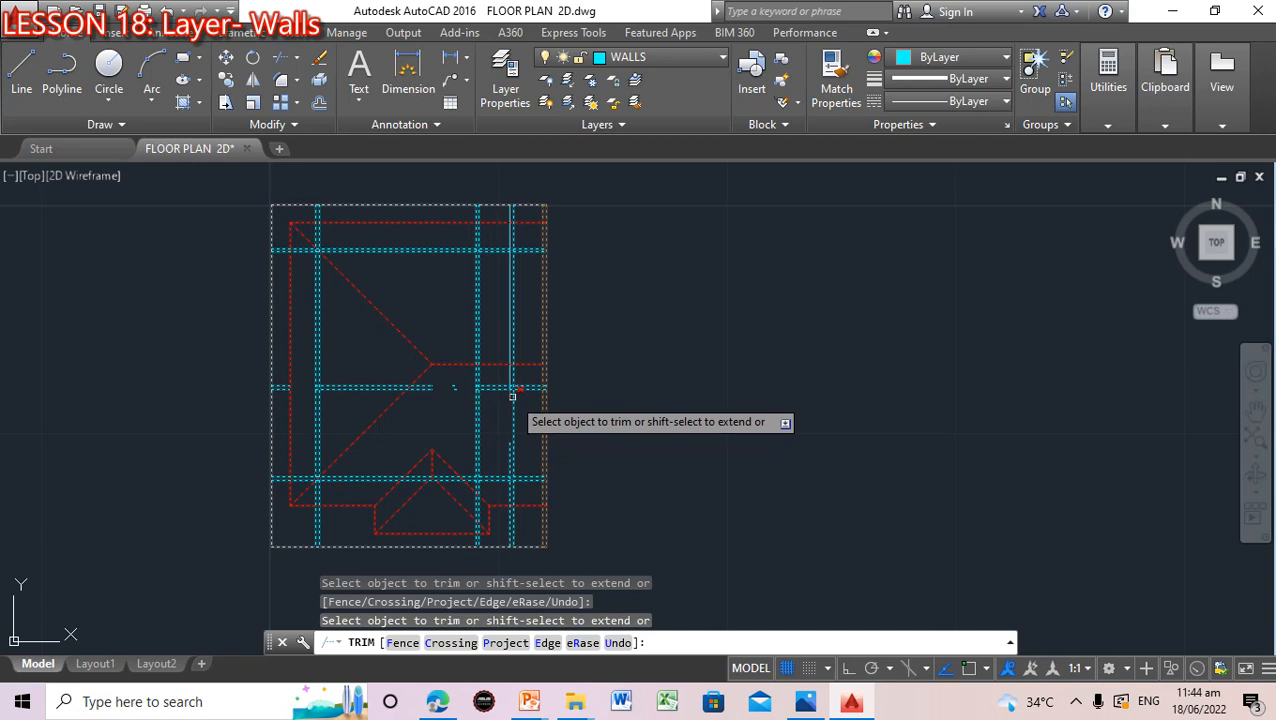
# Trim the right vertical wall pair just below the middle horizontal wall
pyautogui.click(512, 397)
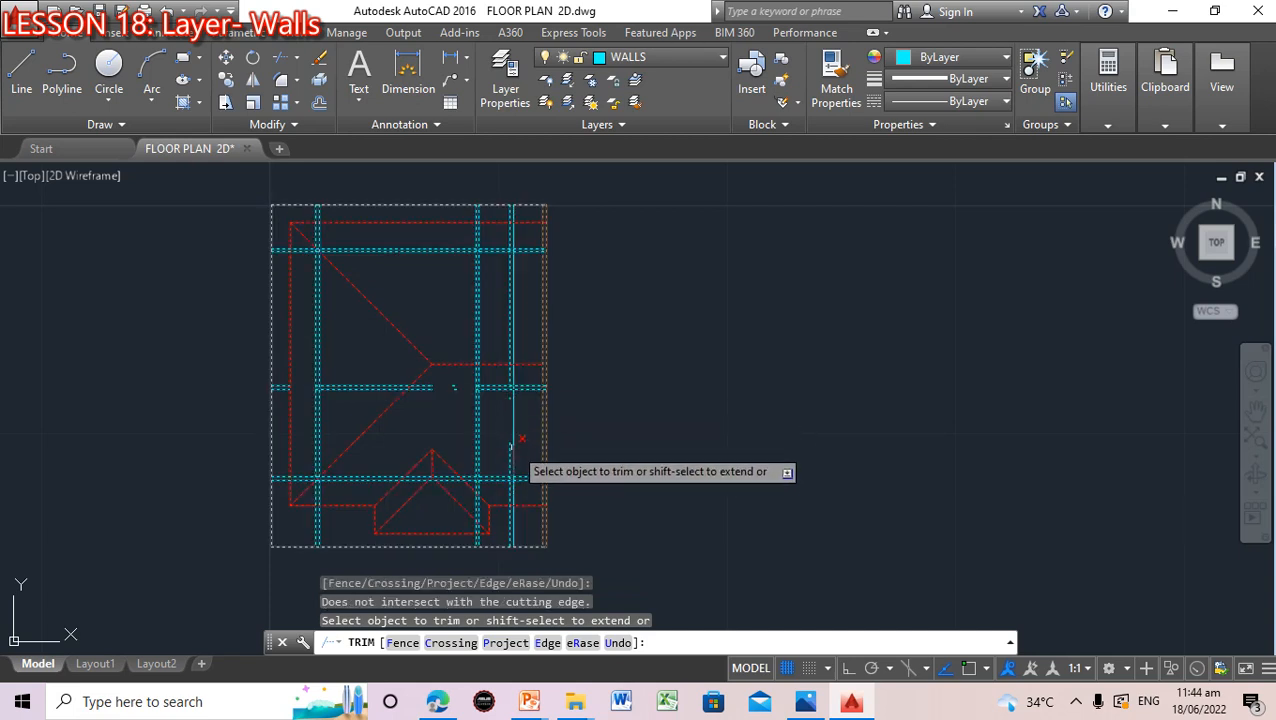
pyautogui.click(514, 423)
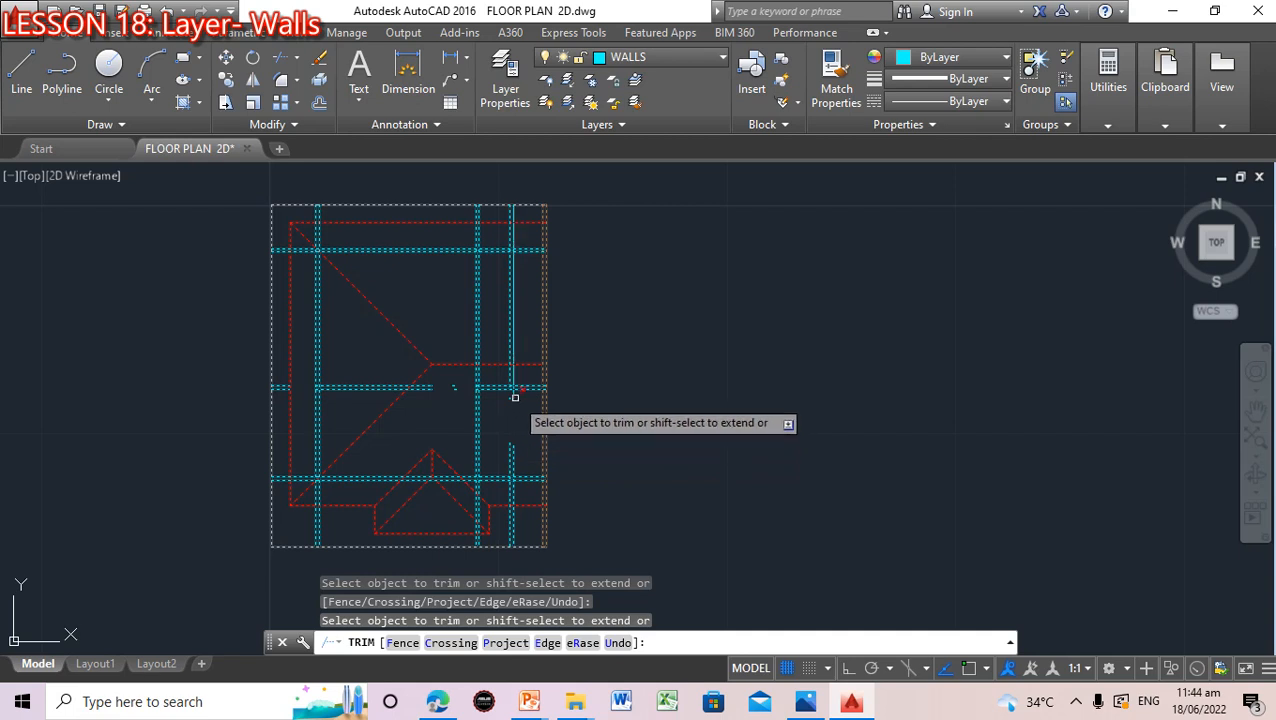
pyautogui.click(514, 393)
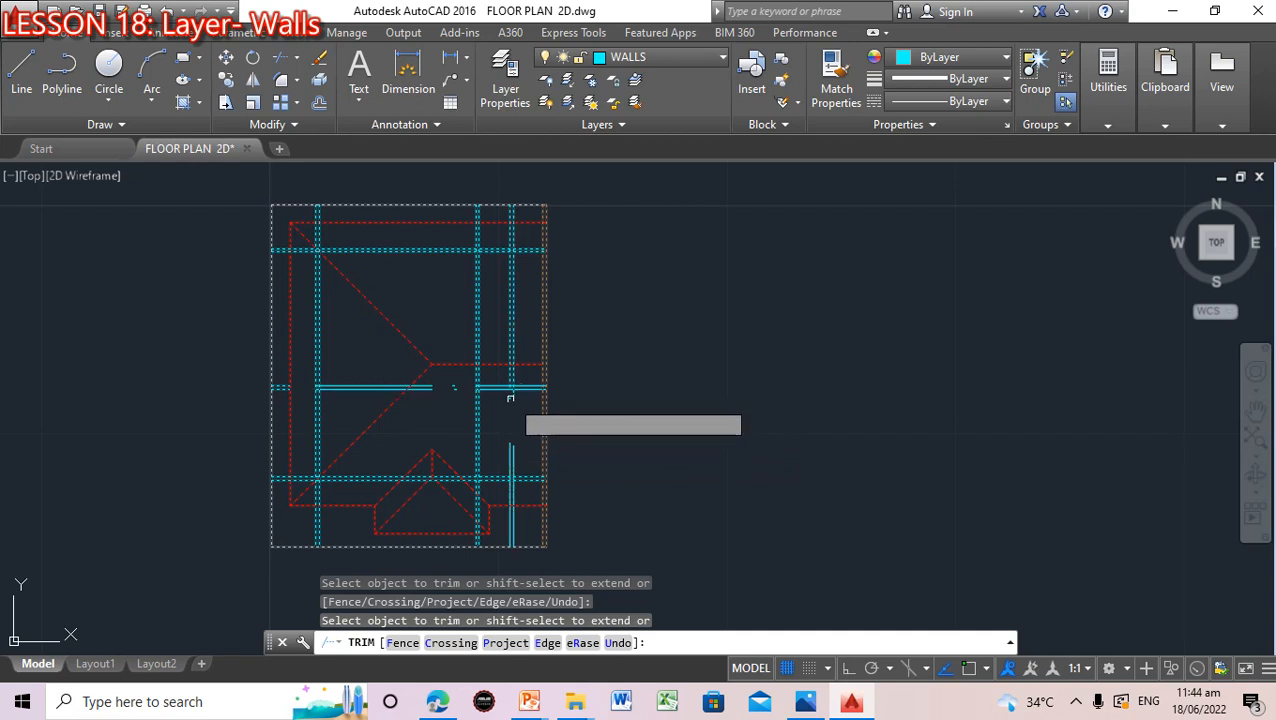
# Trim the middle vertical wall pair between the rear and middle horizontal walls
pyautogui.click(477, 367)
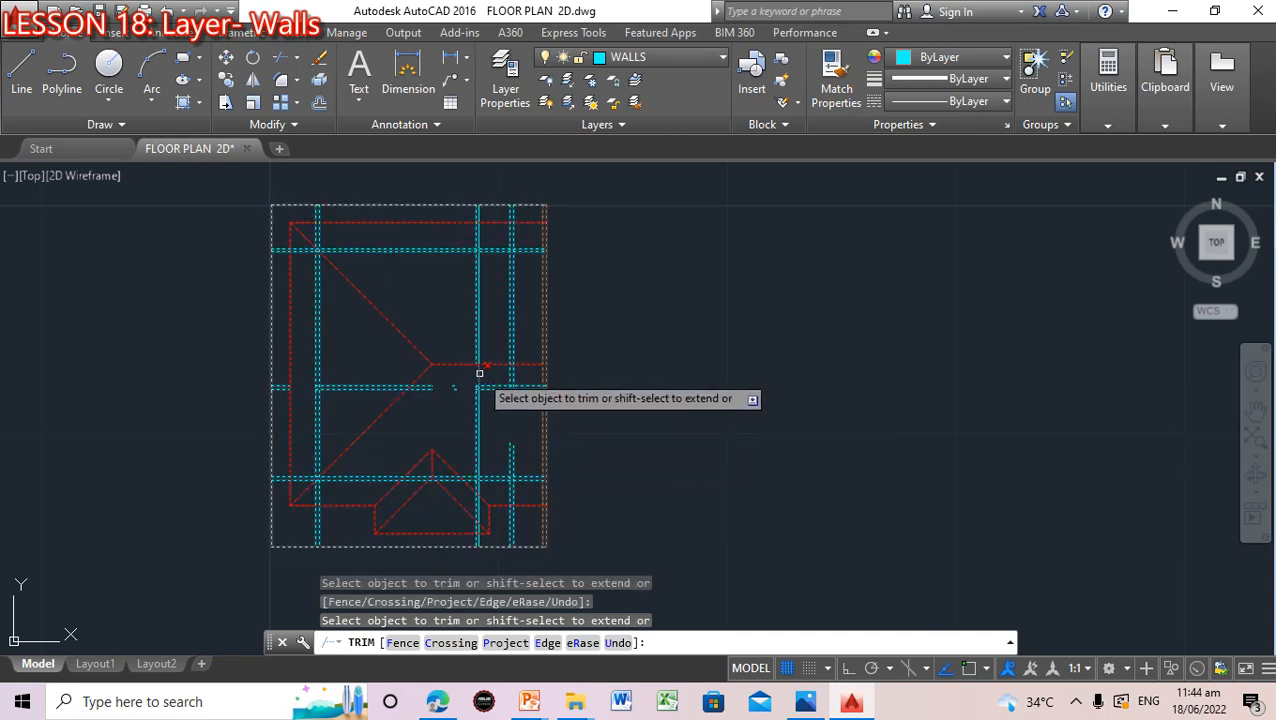
pyautogui.click(477, 335)
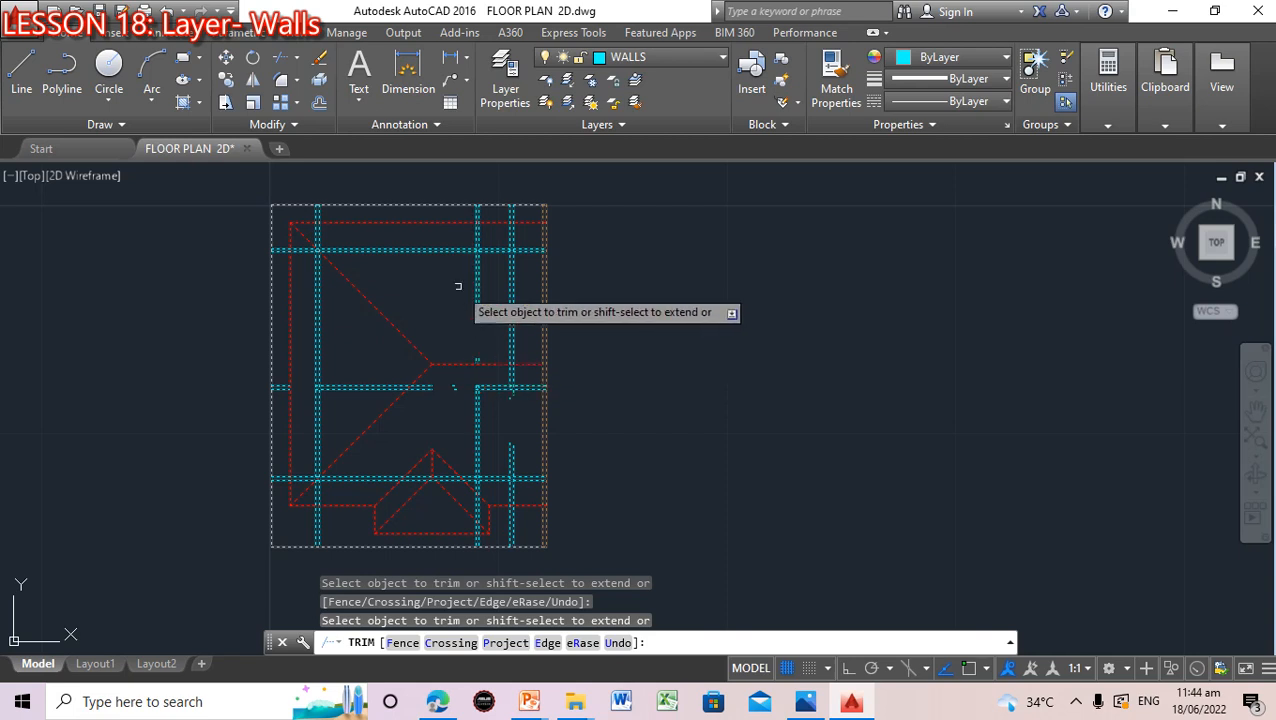
pyautogui.click(479, 294)
pyautogui.click(476, 275)
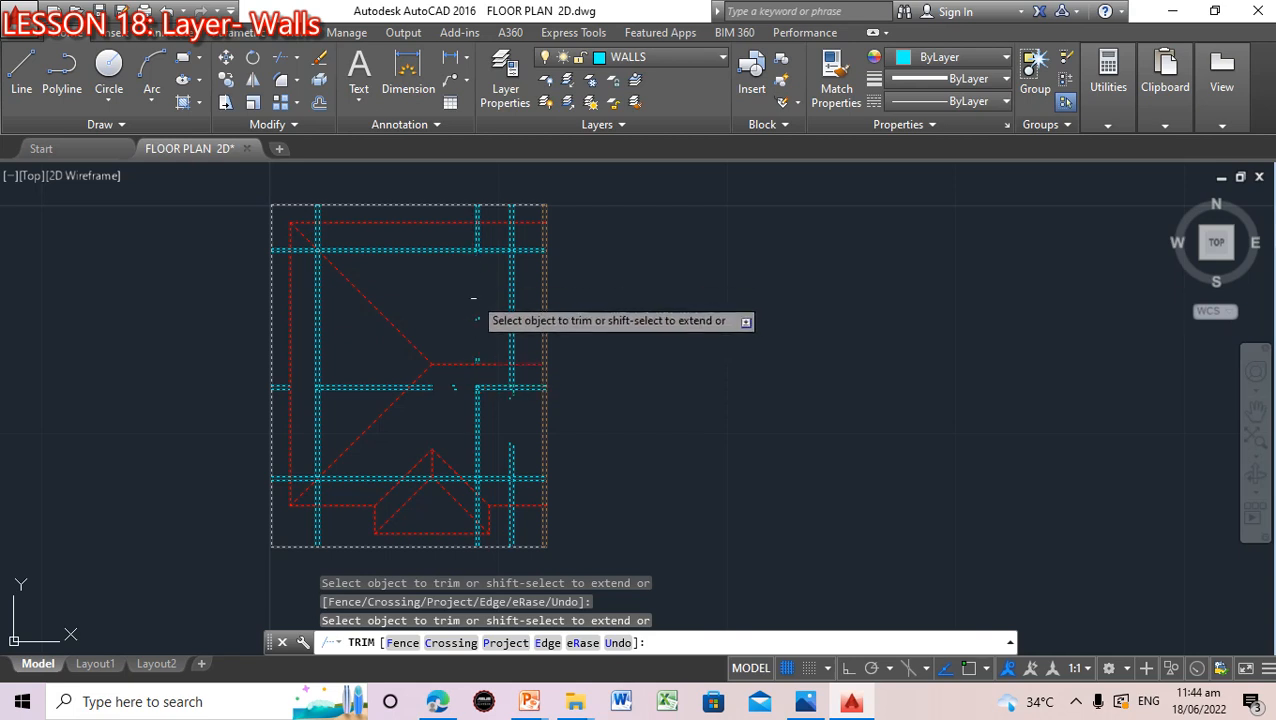
# Trim the wall lines that overrun the rear horizontal wall and its two outer corners
pyautogui.click(534, 250)
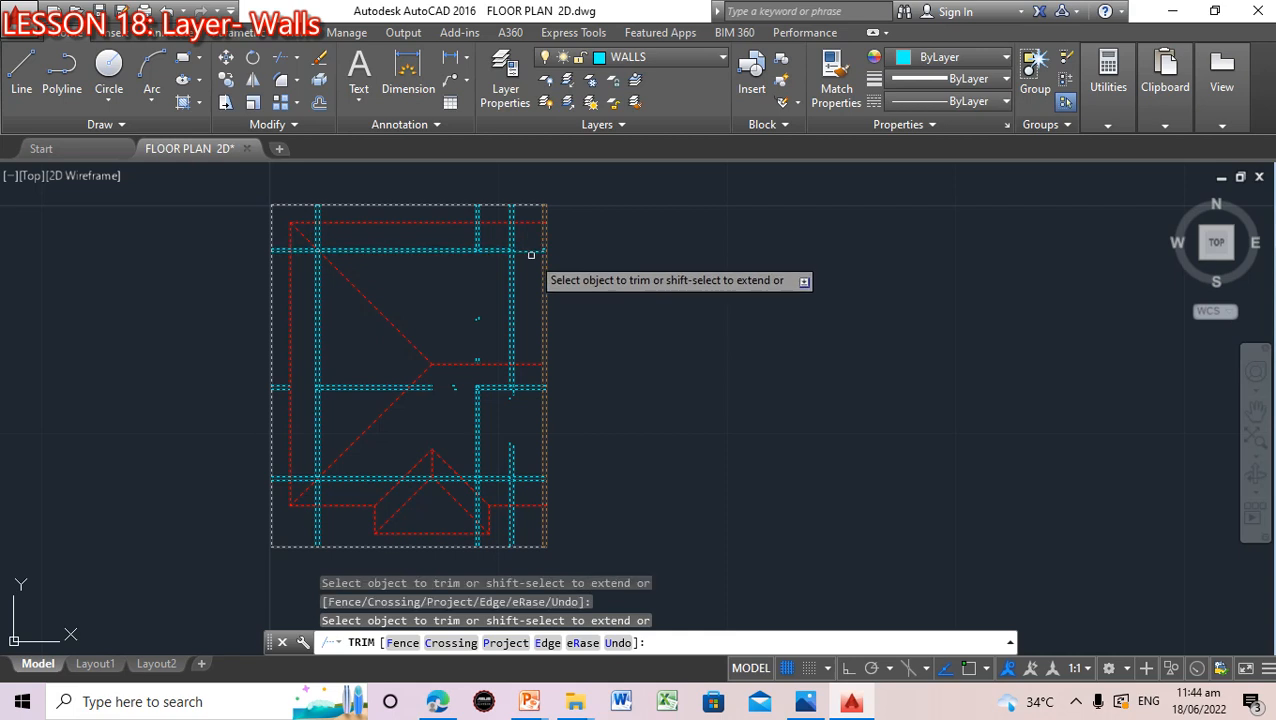
pyautogui.click(477, 212)
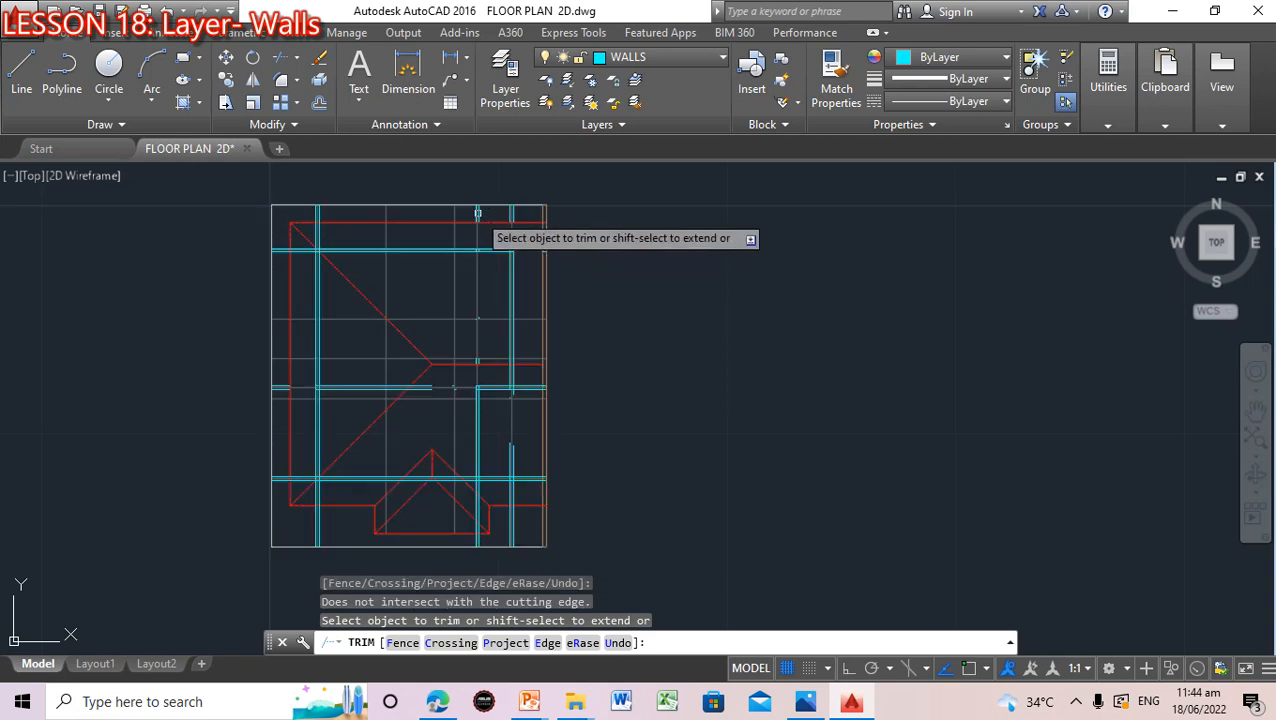
pyautogui.click(512, 213)
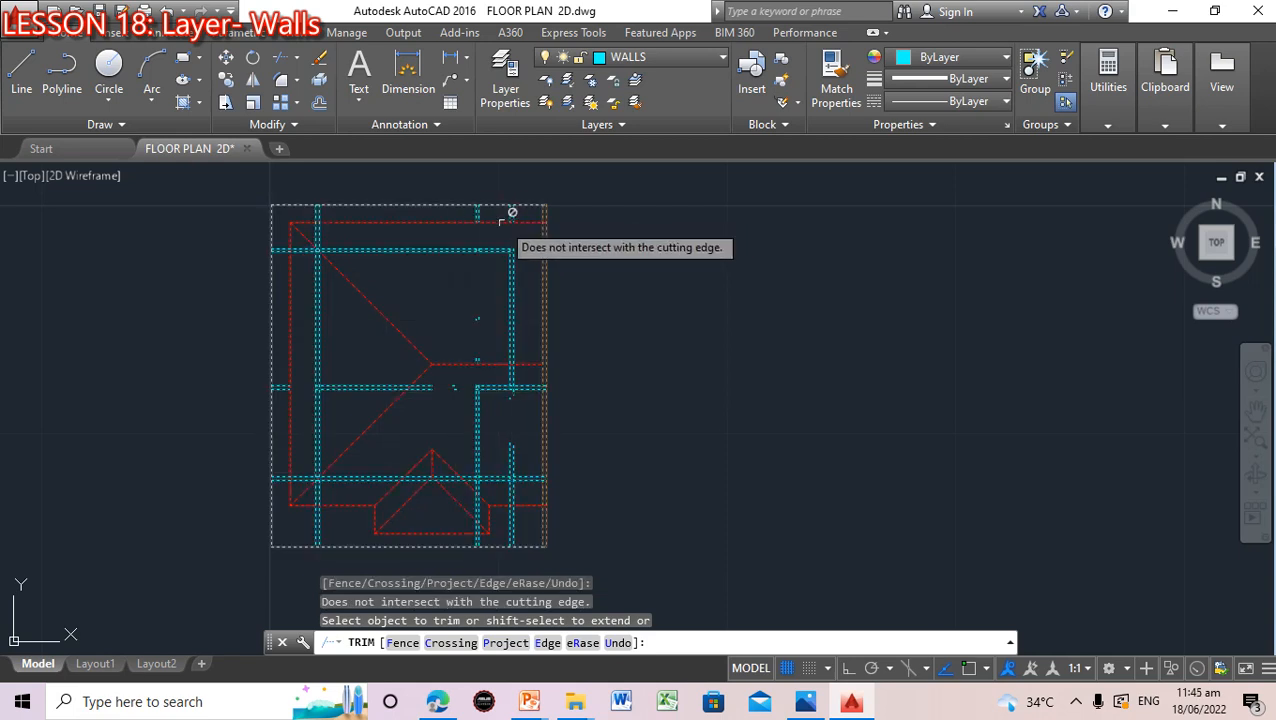
pyautogui.click(315, 237)
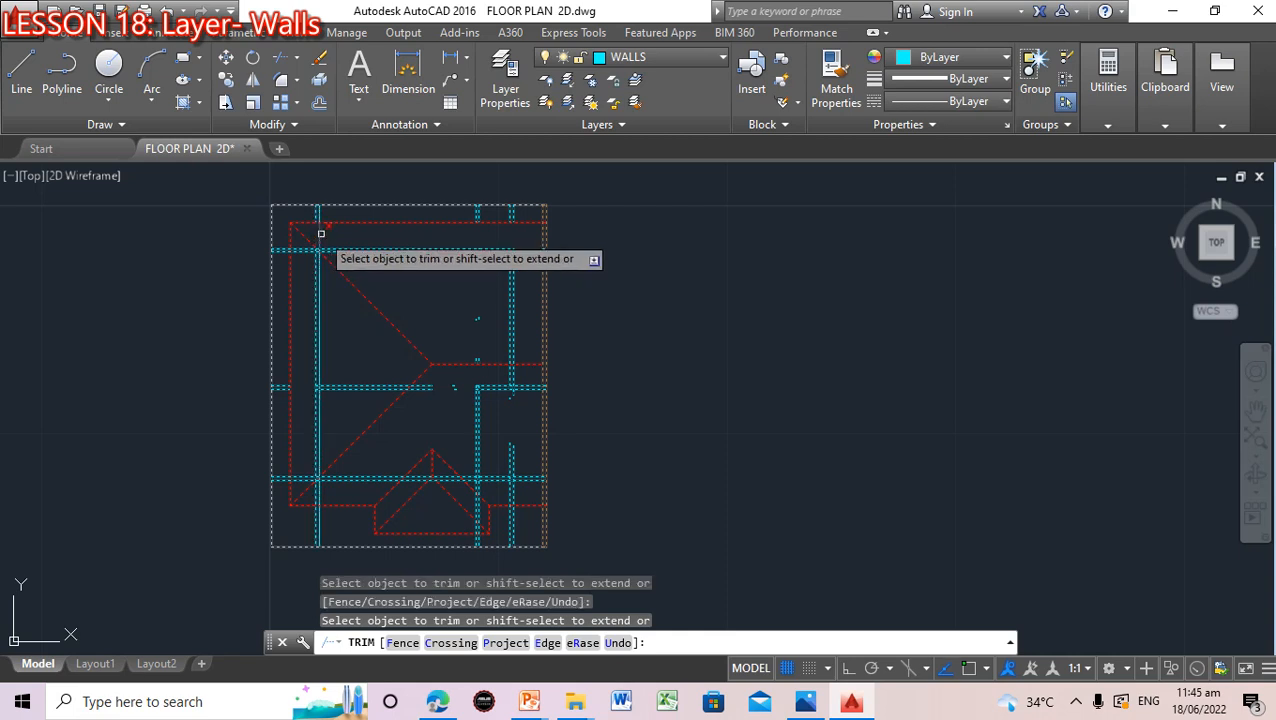
pyautogui.click(316, 209)
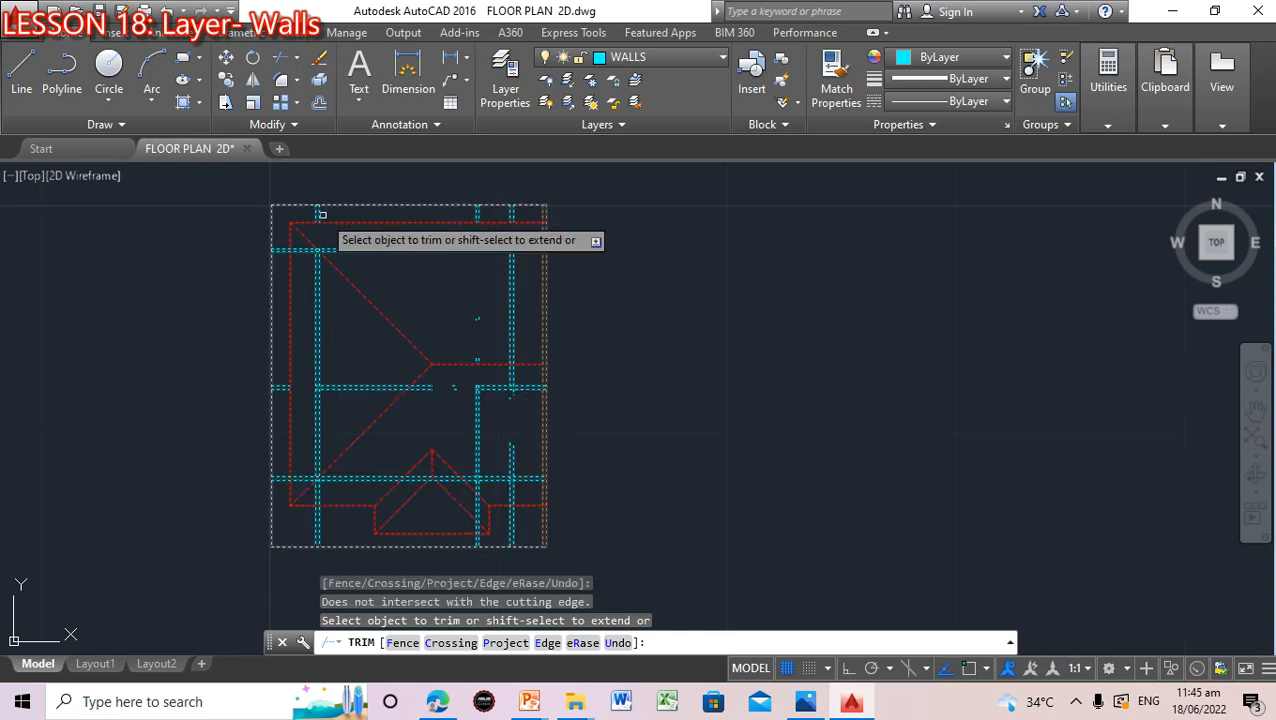
pyautogui.click(297, 249)
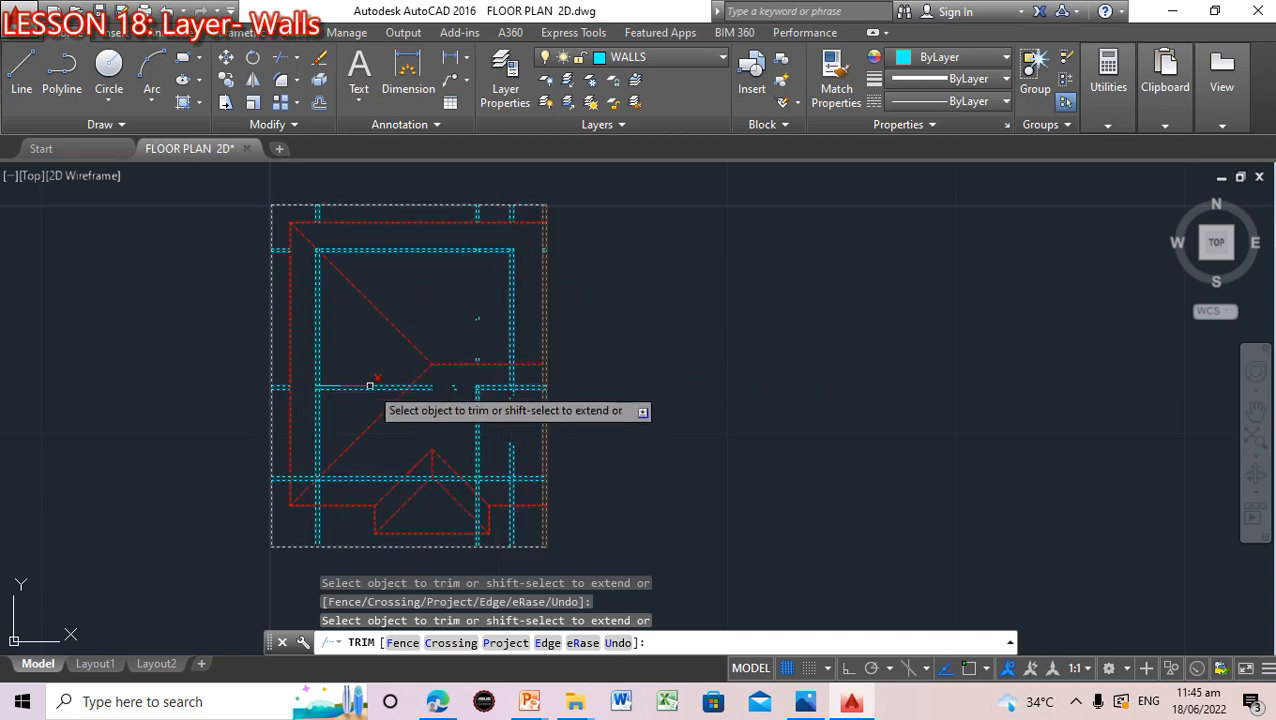
# Trim the middle horizontal wall pair between the left wall and the middle vertical wall
pyautogui.click(336, 386)
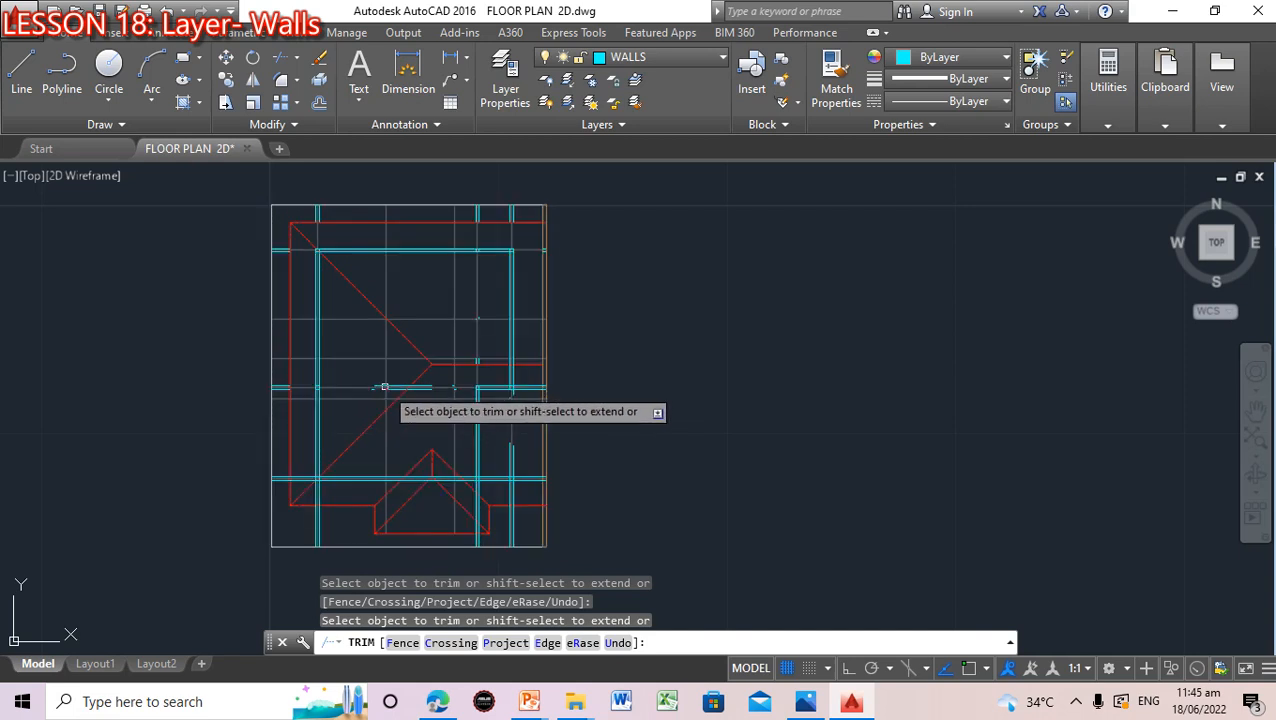
pyautogui.click(384, 383)
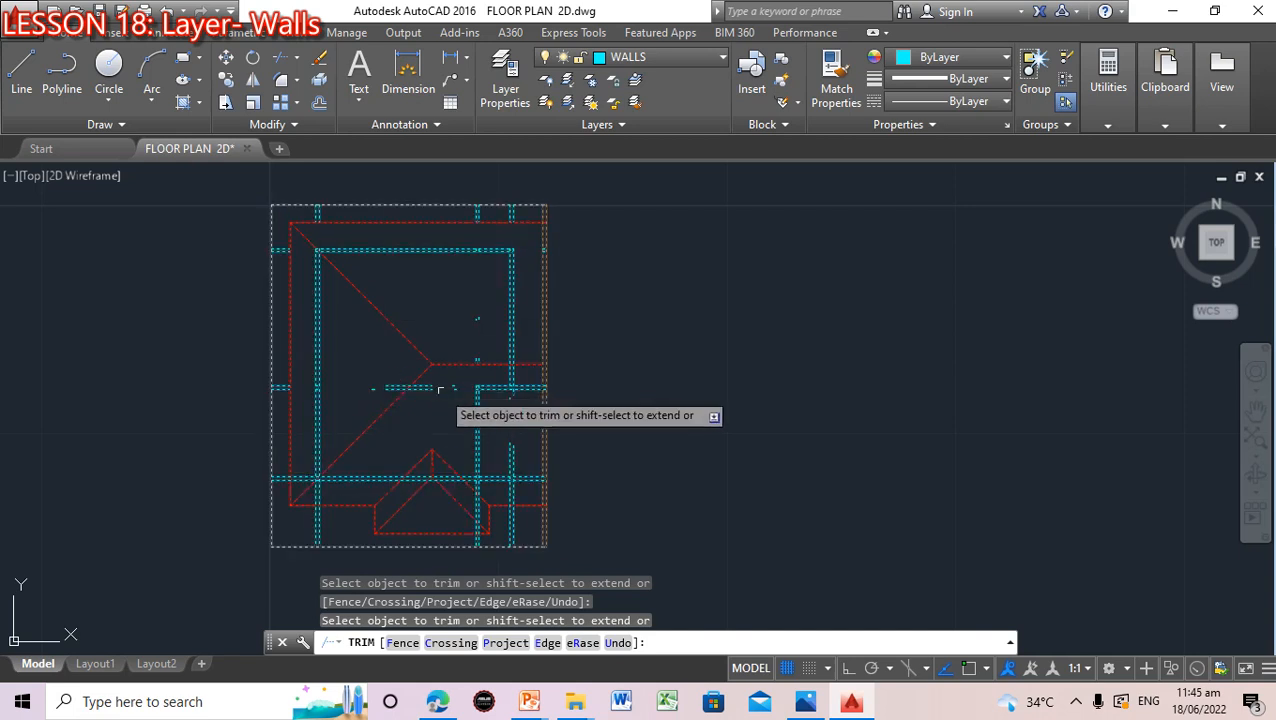
pyautogui.click(426, 388)
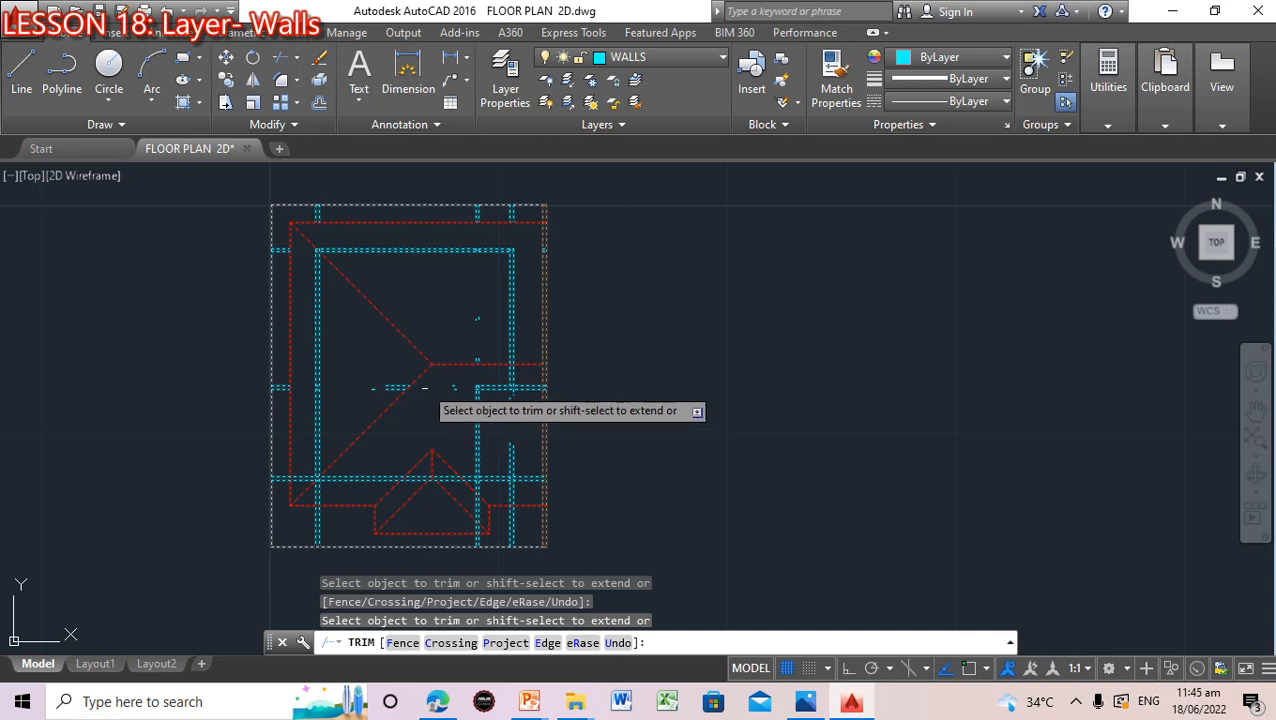
pyautogui.click(396, 385)
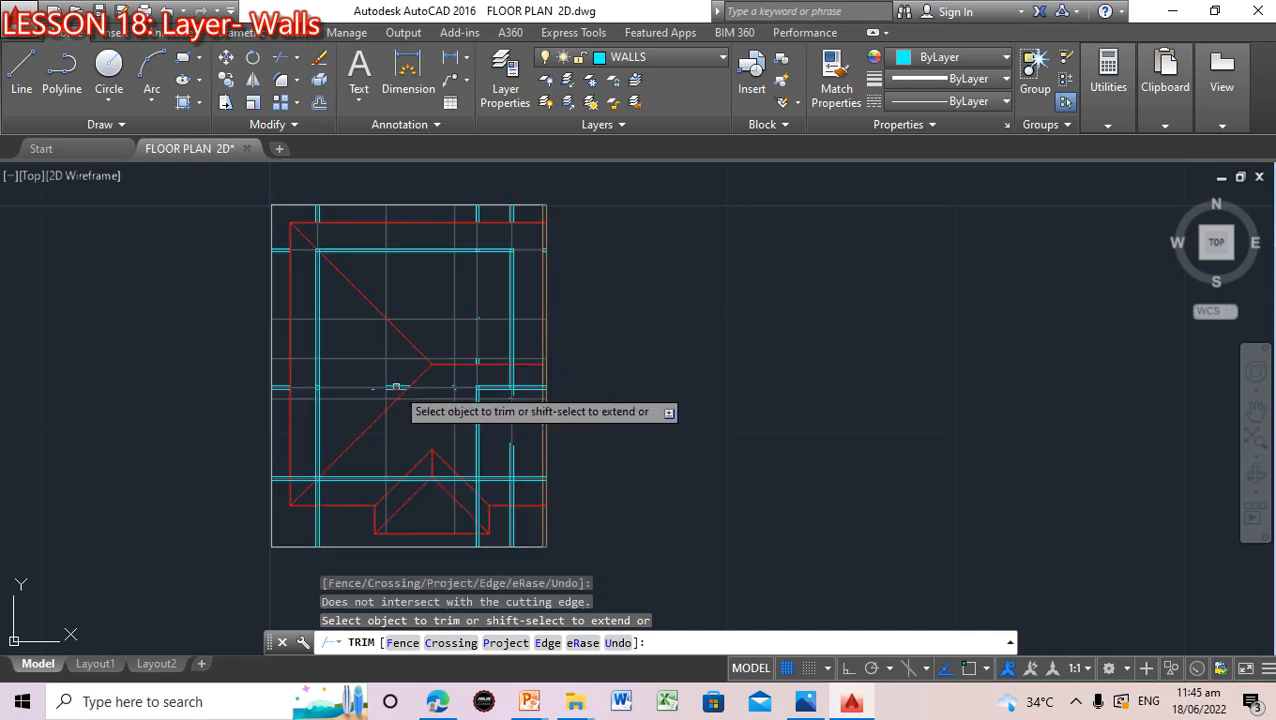
pyautogui.click(396, 386)
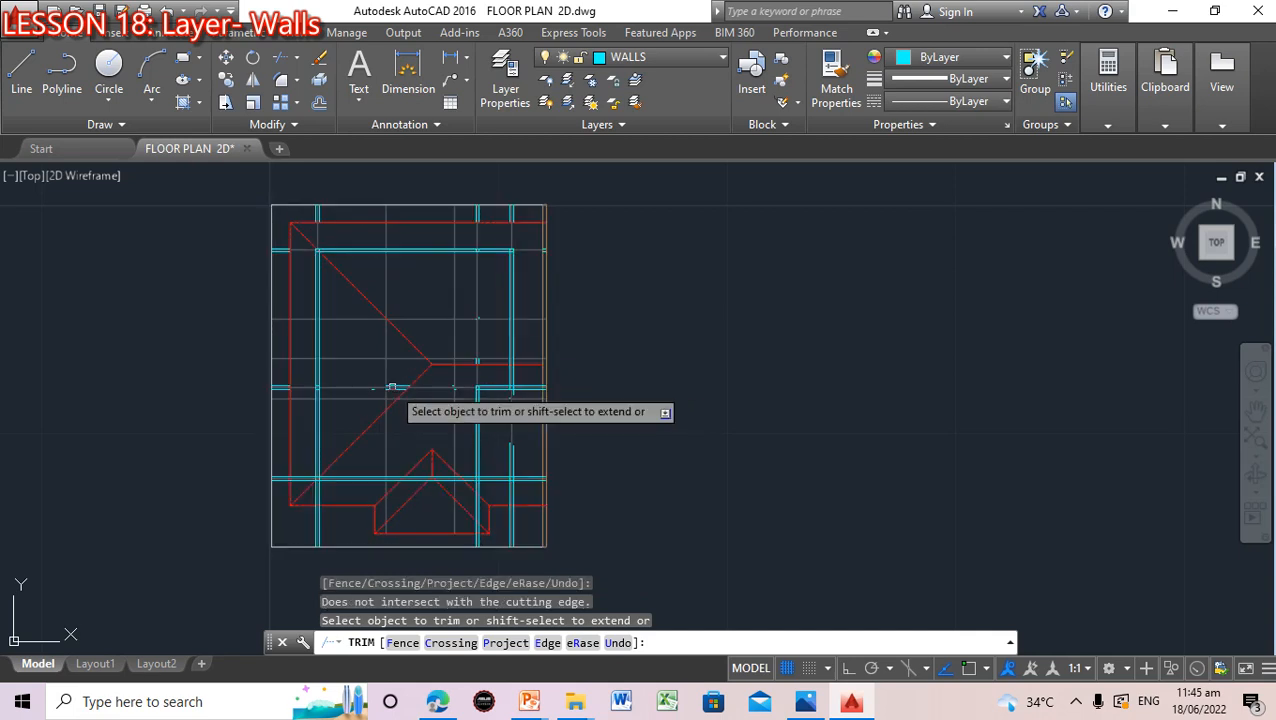
pyautogui.click(394, 385)
pyautogui.click(395, 385)
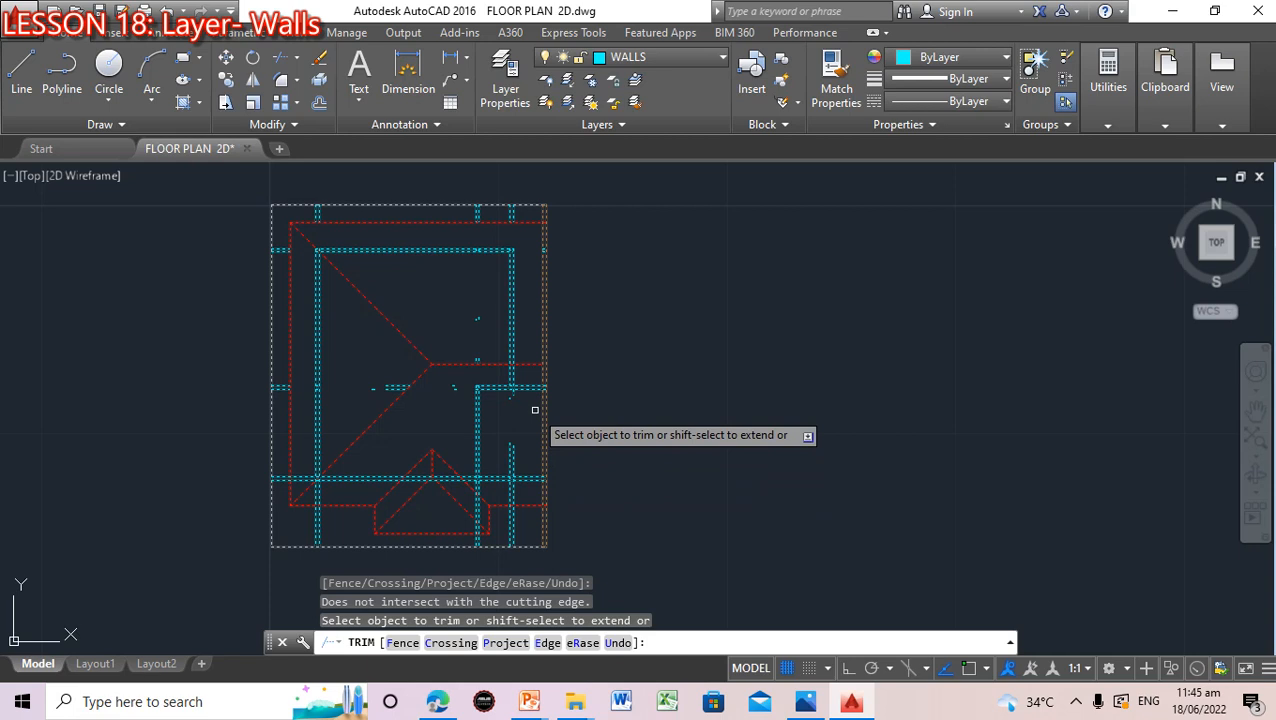
# Trim the right vertical wall's stub above the front wall, plus the lines caught by a crossing window over the garage corner
pyautogui.click(511, 459)
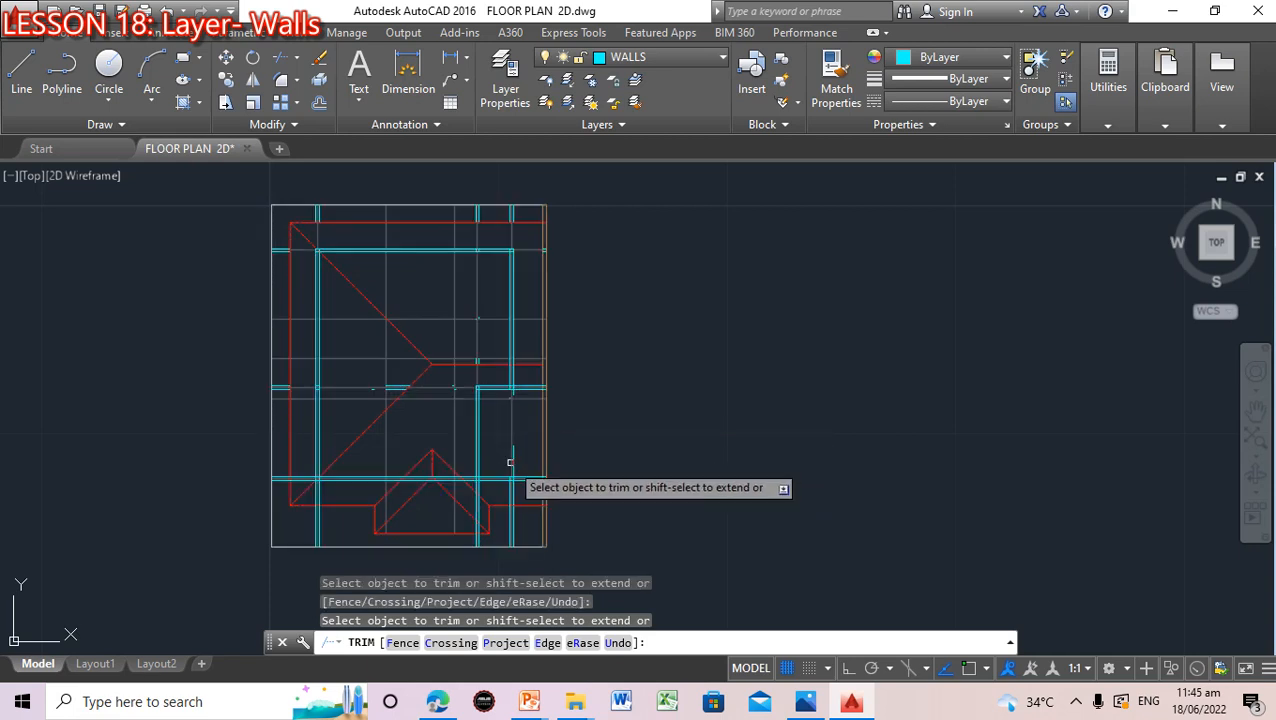
pyautogui.click(508, 400)
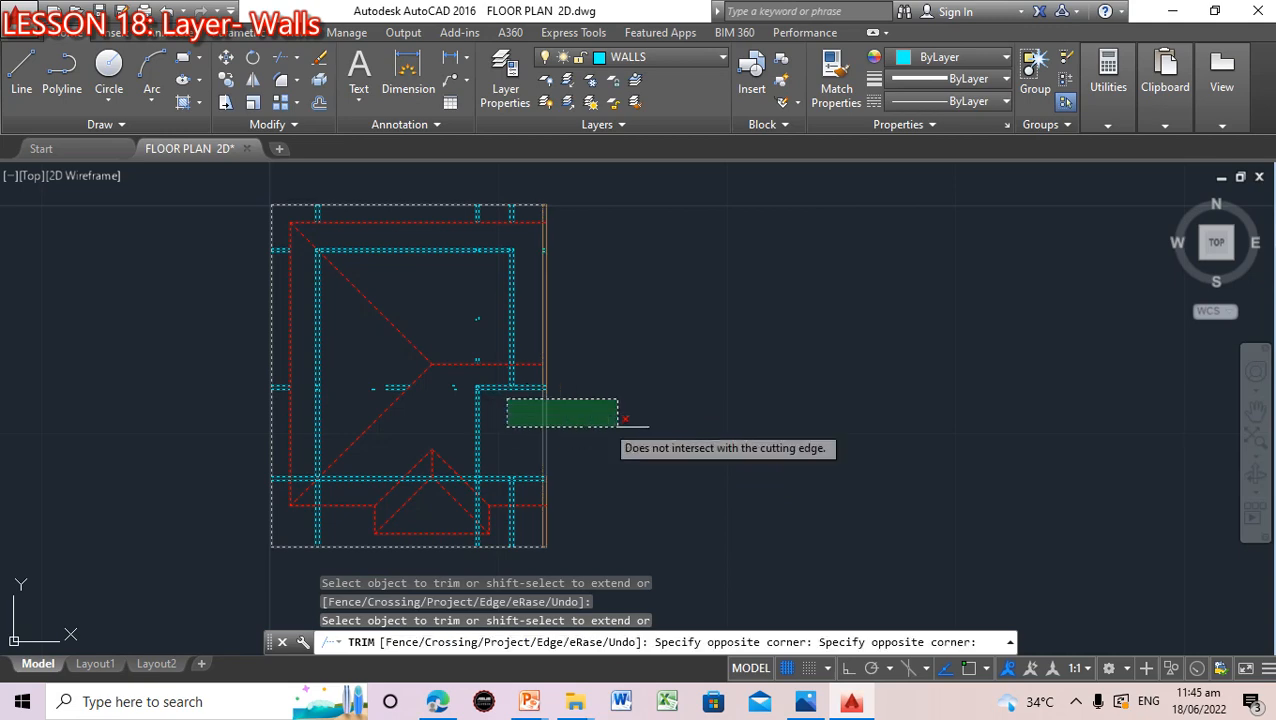
pyautogui.click(798, 552)
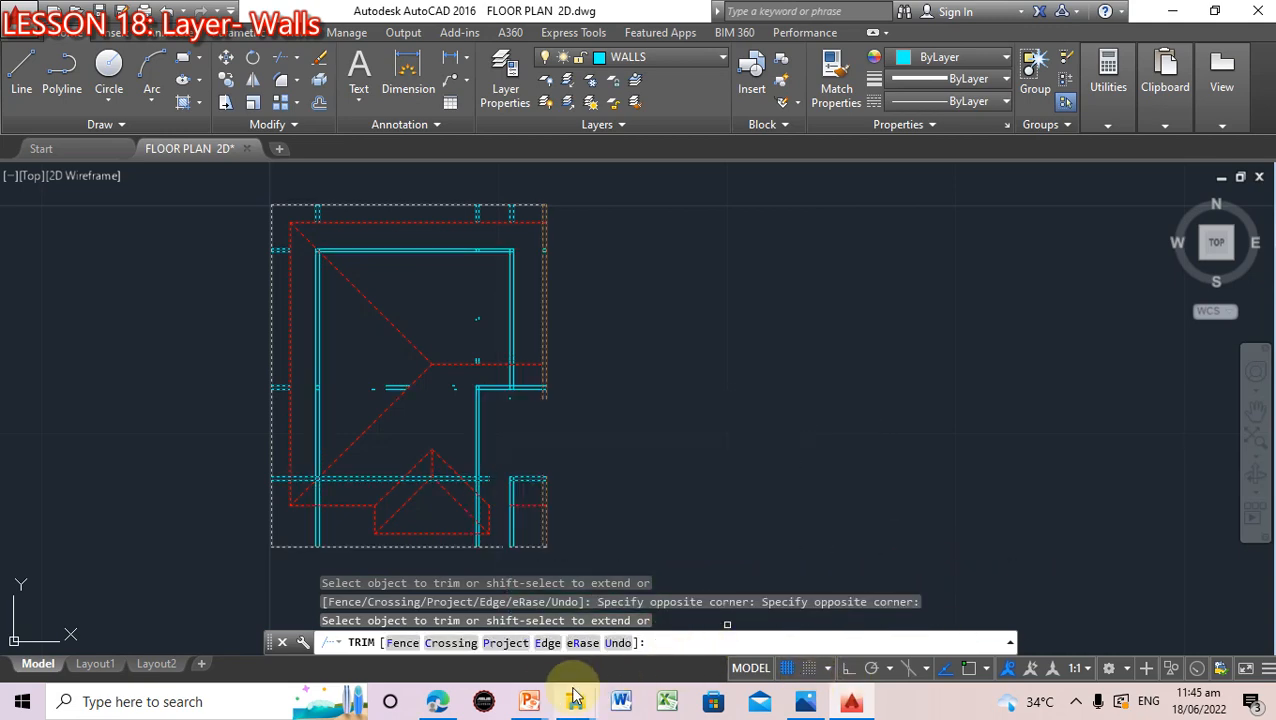
# Check the reference floor plan in PowerPoint, return to AutoCAD, and trim the middle horizontal wall pair beyond the right vertical wall
pyautogui.moveTo(530, 700)
pyautogui.click(618, 630)
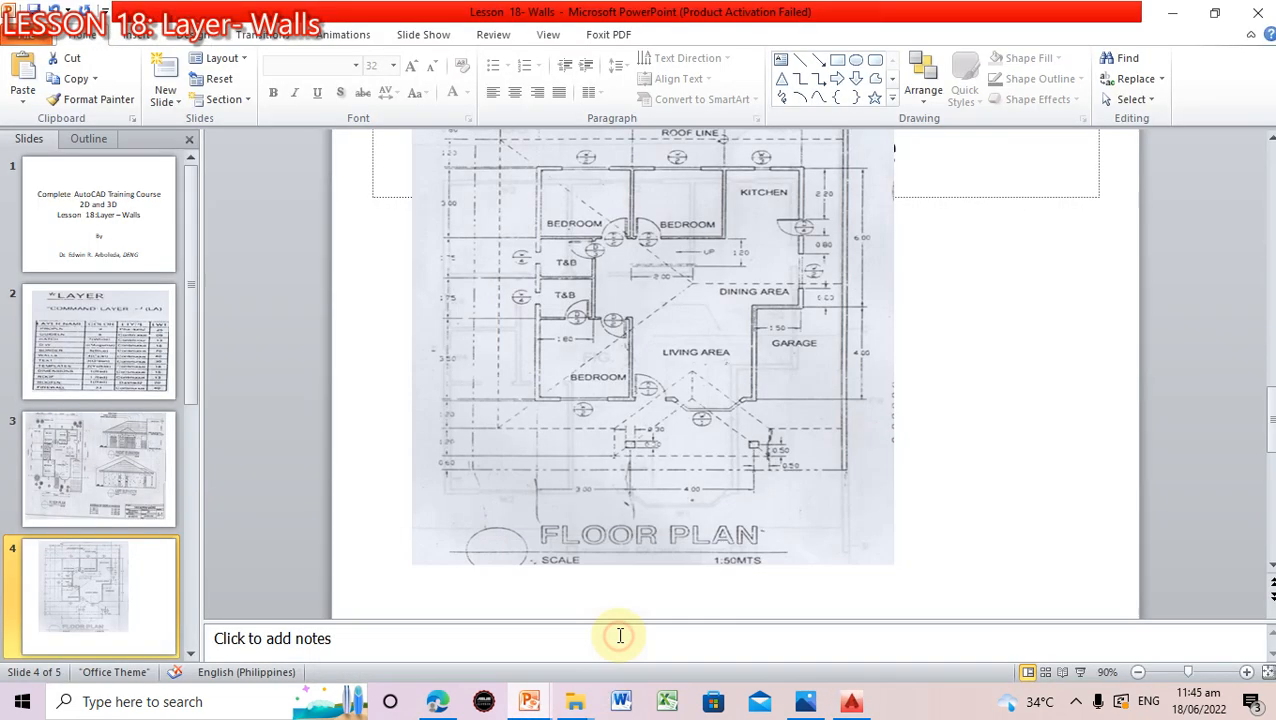
pyautogui.click(851, 701)
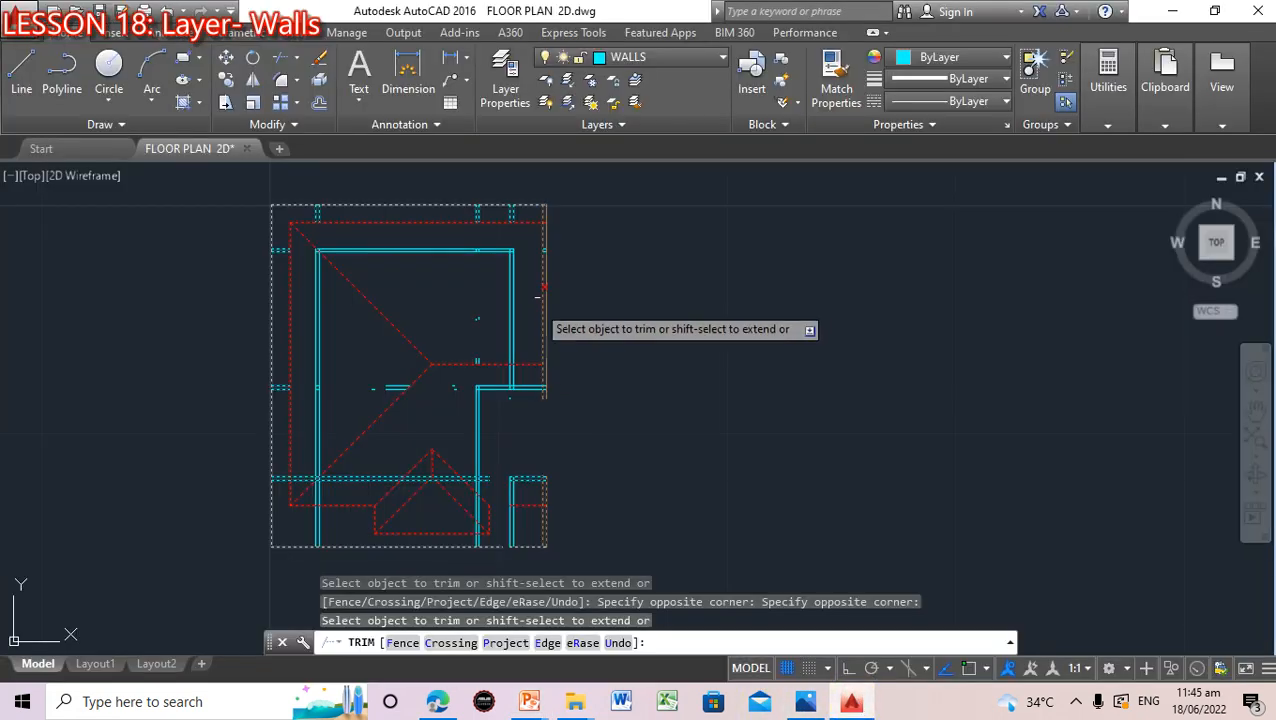
pyautogui.click(526, 387)
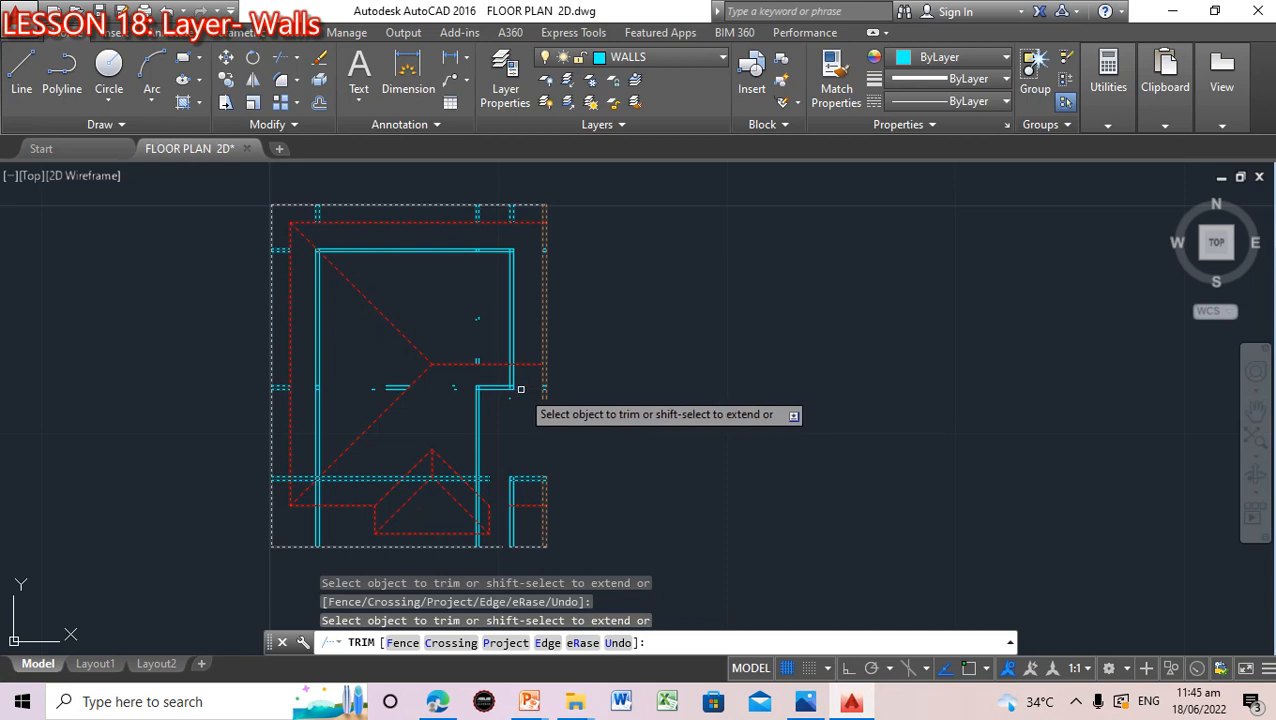
pyautogui.click(674, 401)
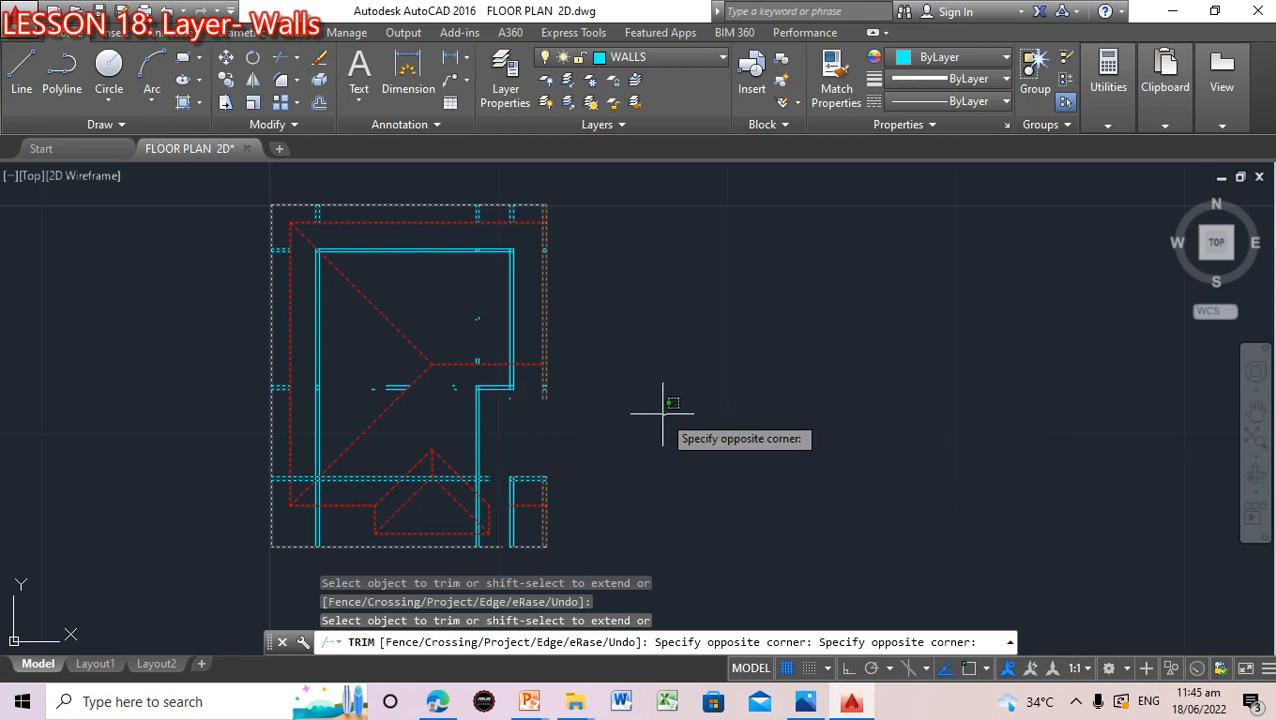
pyautogui.press('Escape')
pyautogui.press('Escape')
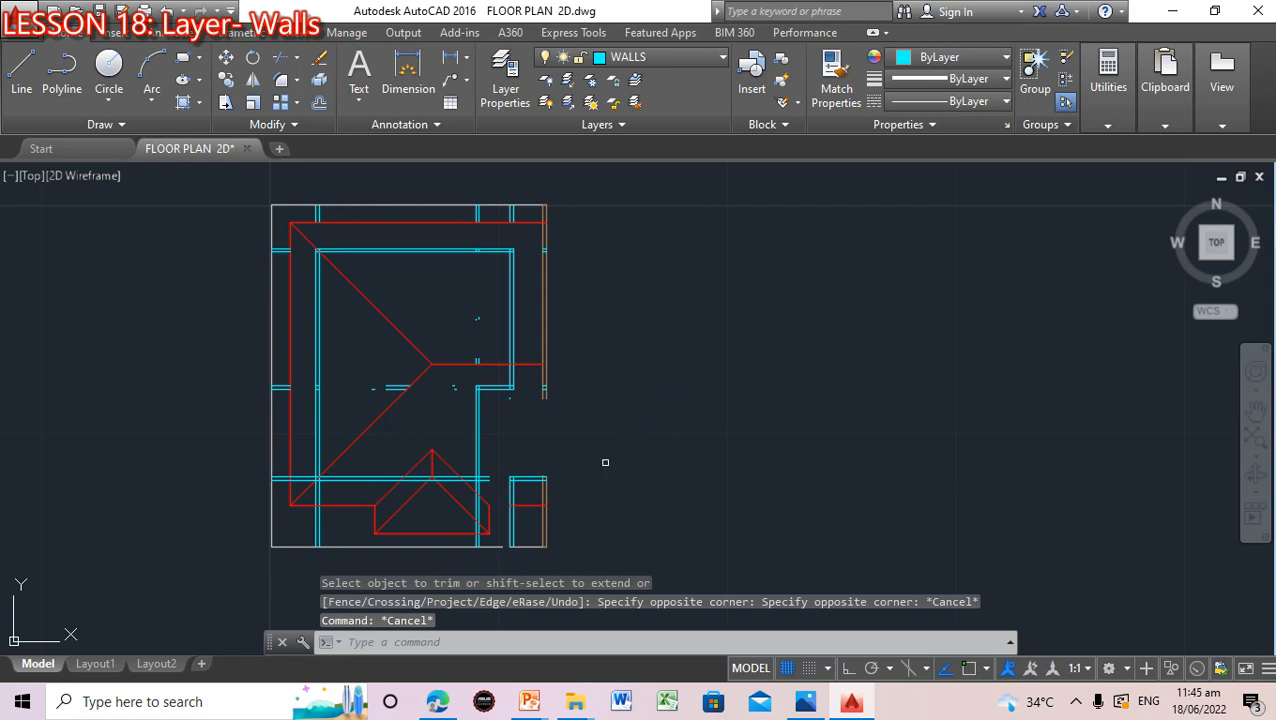
# Erase the leftover horizontal and vertical wall line pairs at the front right corner, beside the firewall
pyautogui.click(527, 477)
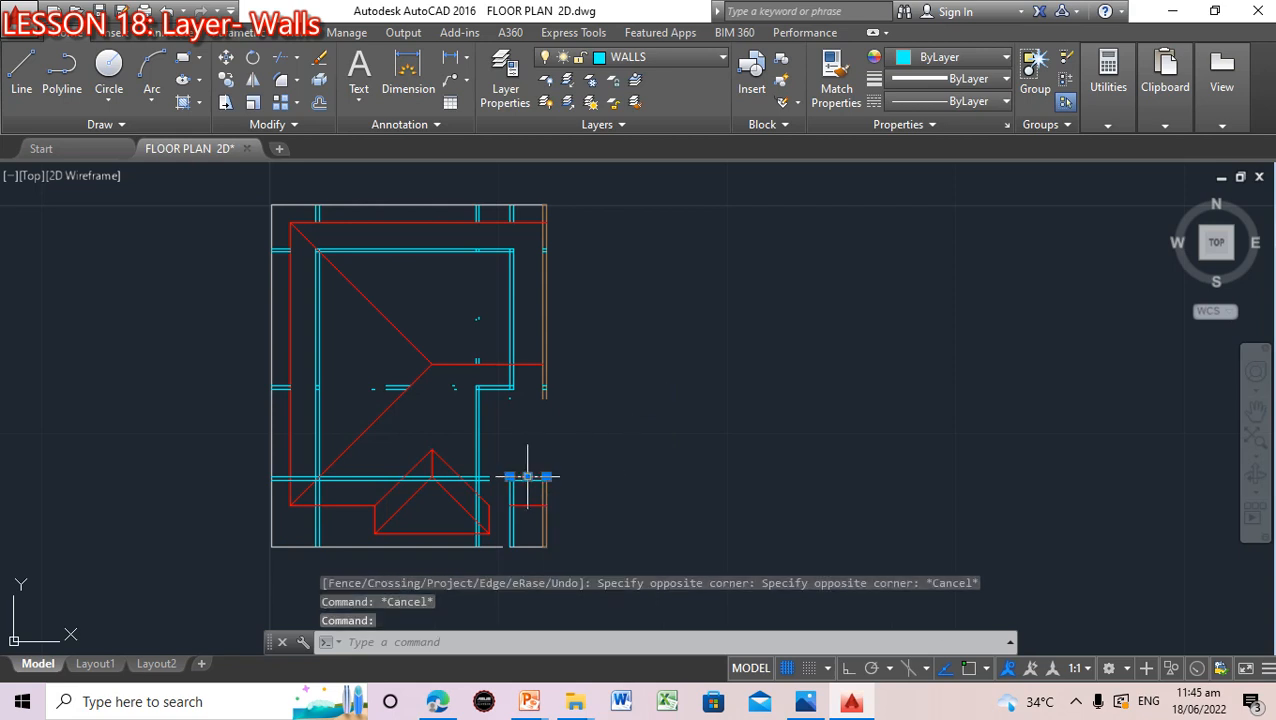
pyautogui.press('Delete')
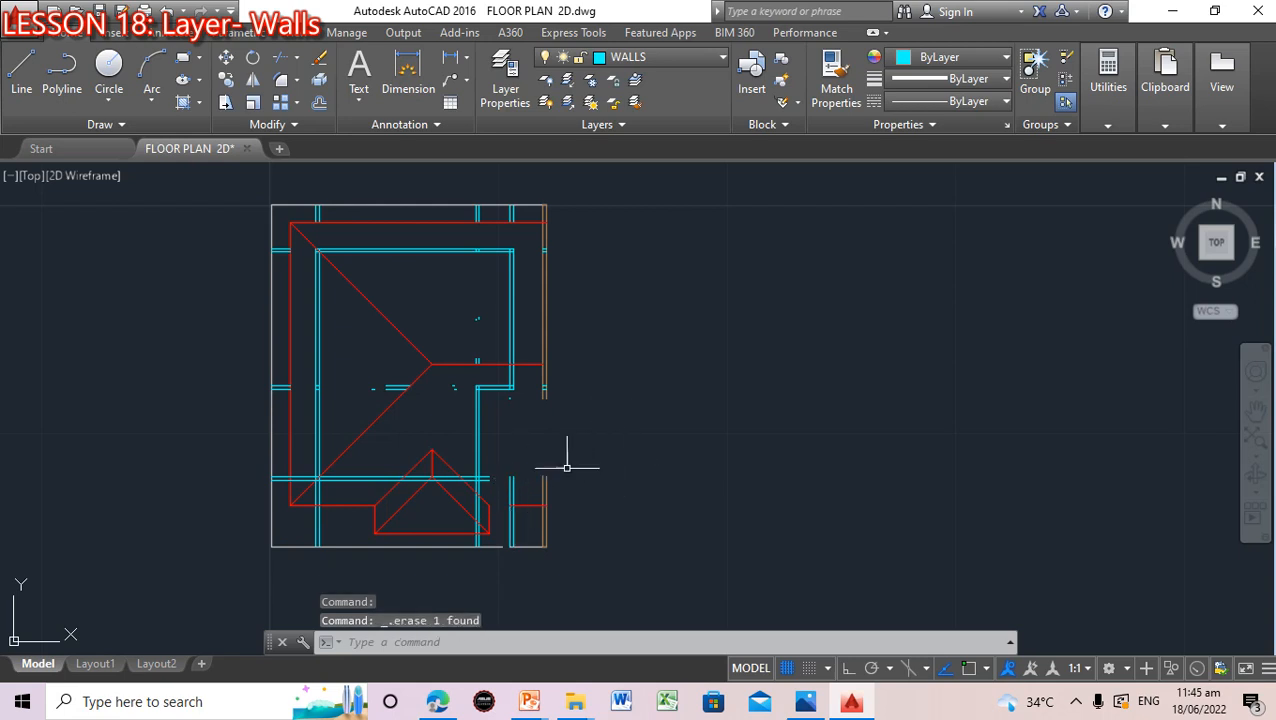
pyautogui.click(510, 485)
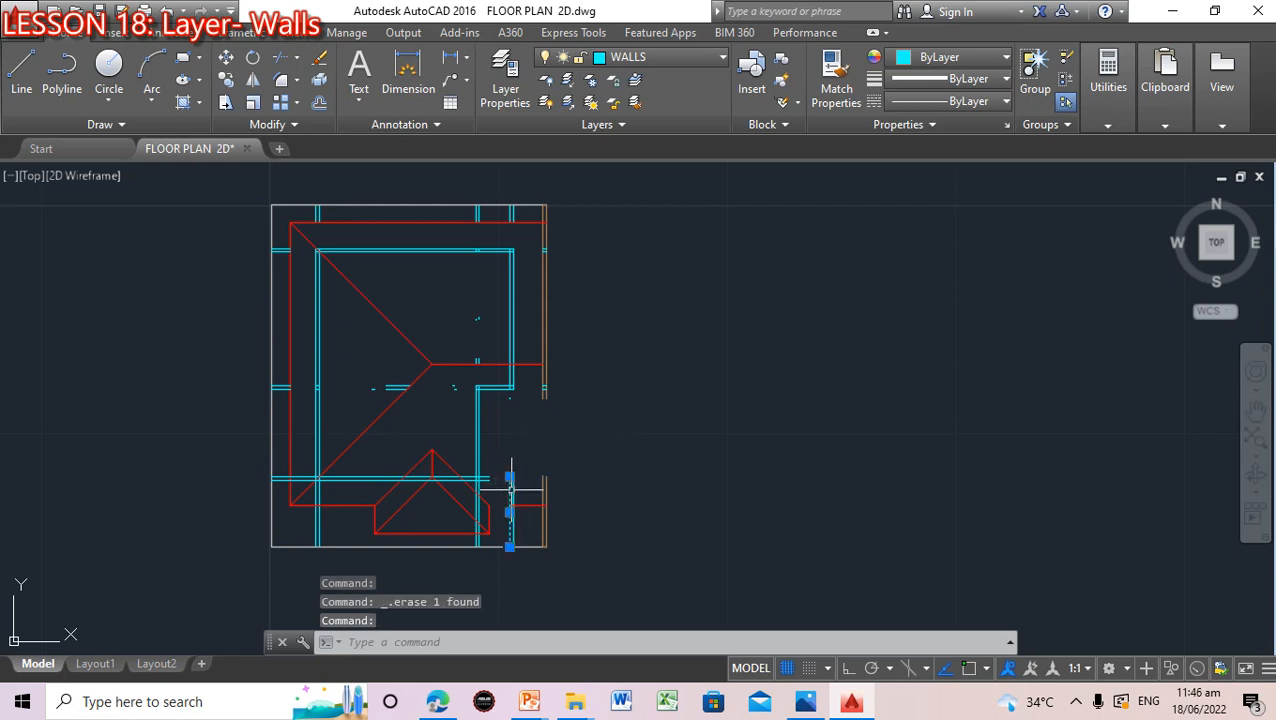
pyautogui.press('Delete')
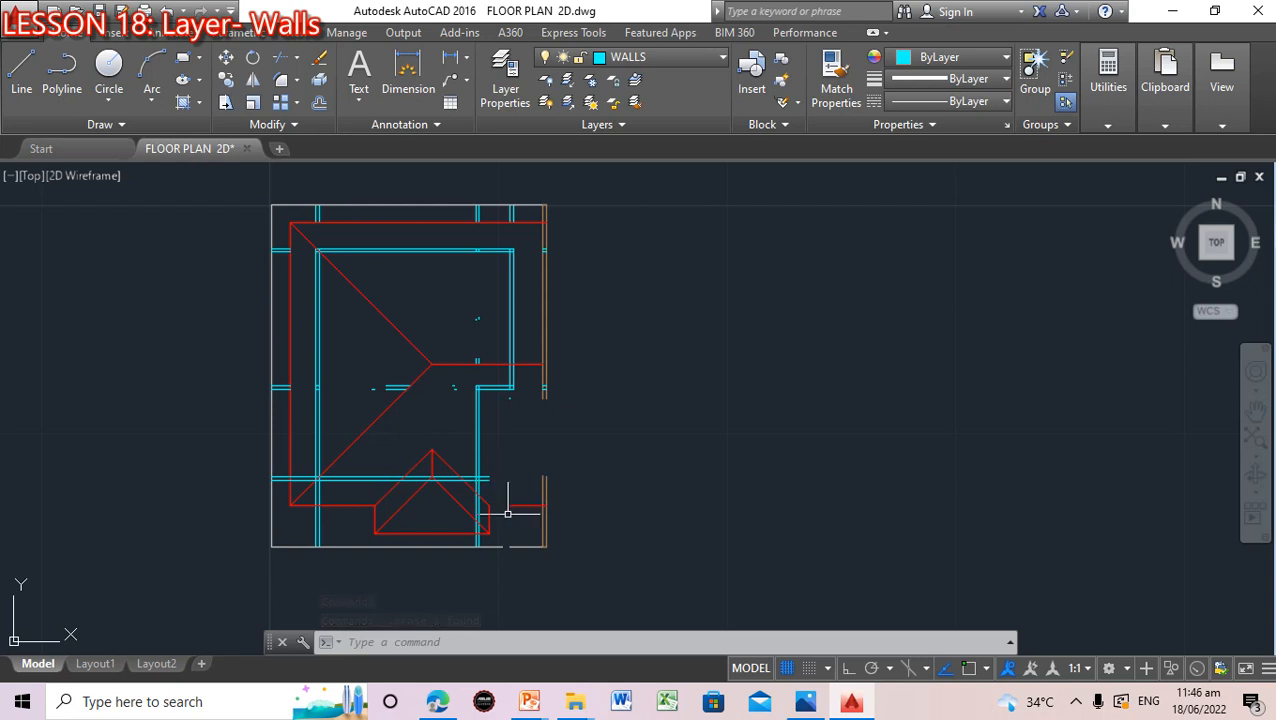
pyautogui.moveTo(477, 509)
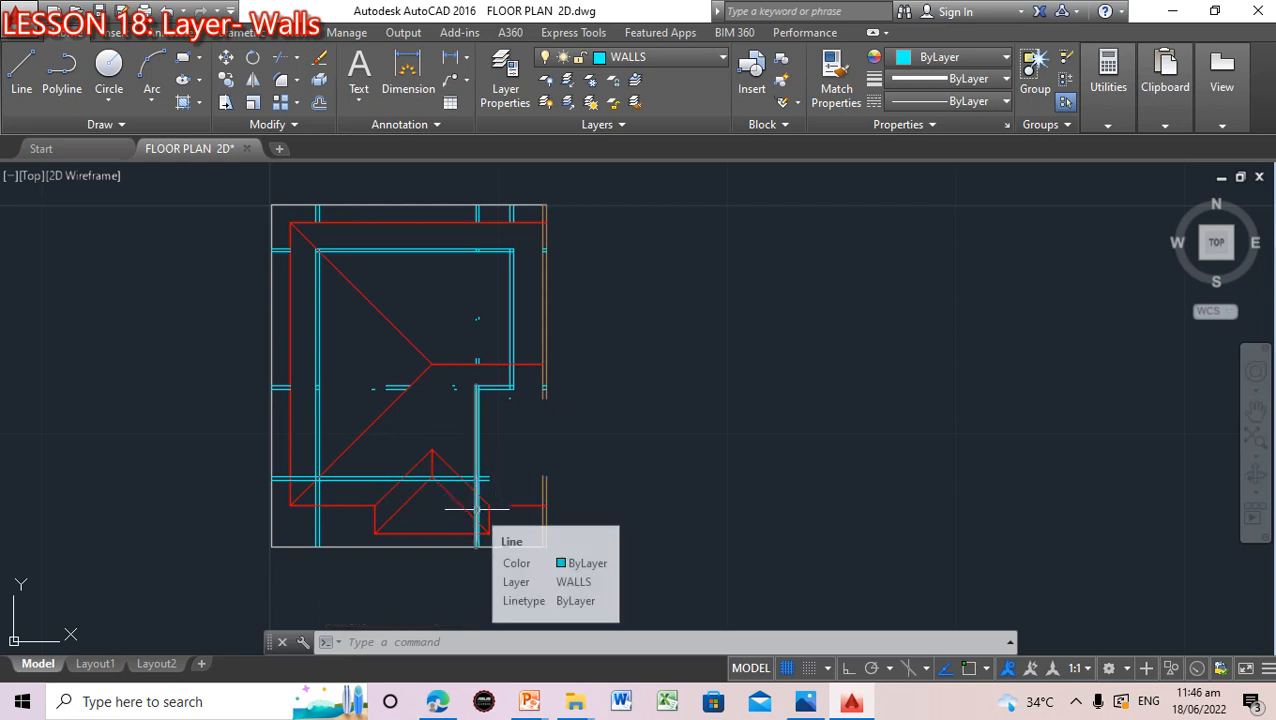
pyautogui.press('Escape')
pyautogui.click(475, 505)
pyautogui.press('Escape')
pyautogui.press('Escape')
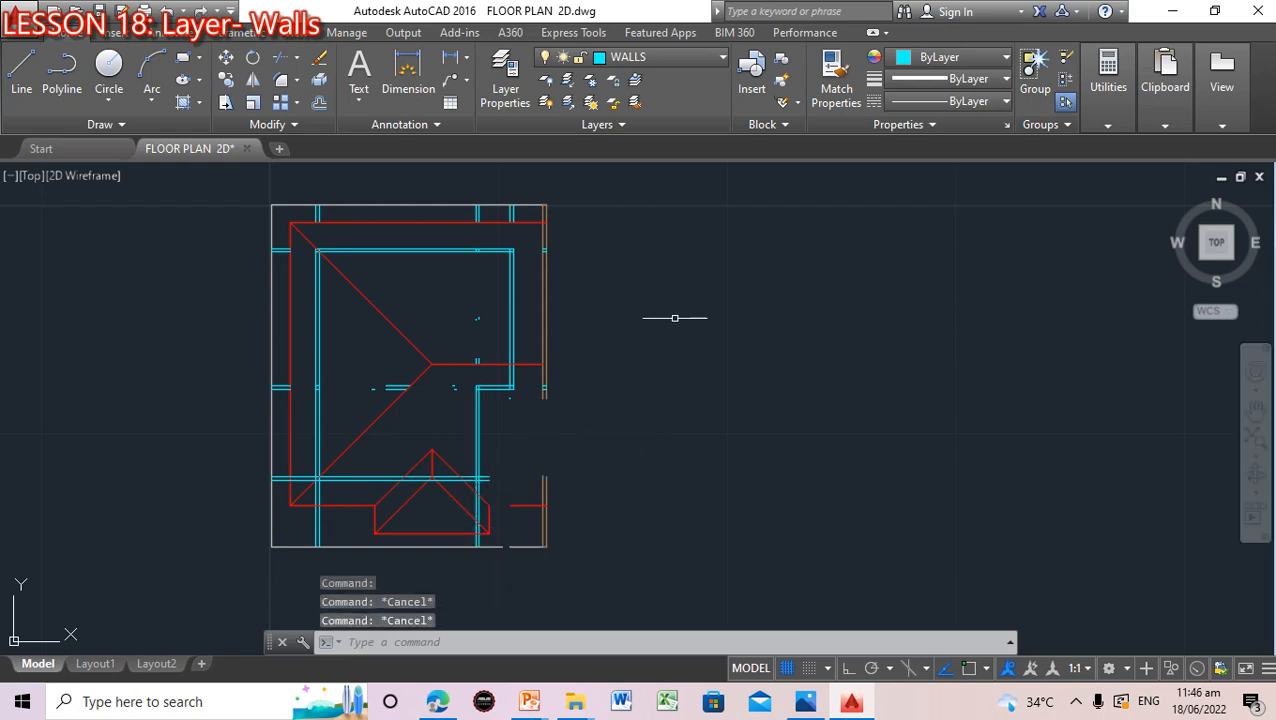
# Make ROOF the current layer for repairing the front eave line beside the entrance roof
pyautogui.scroll(4, 668, 380)
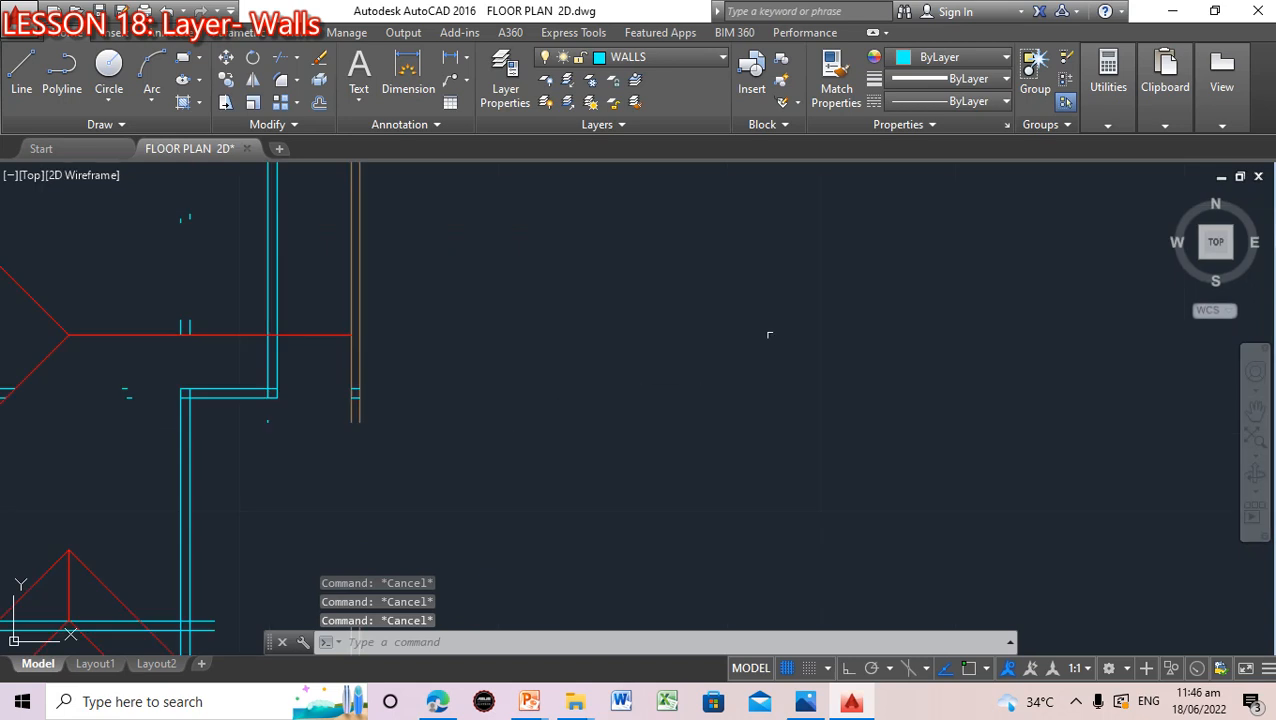
pyautogui.click(1256, 407)
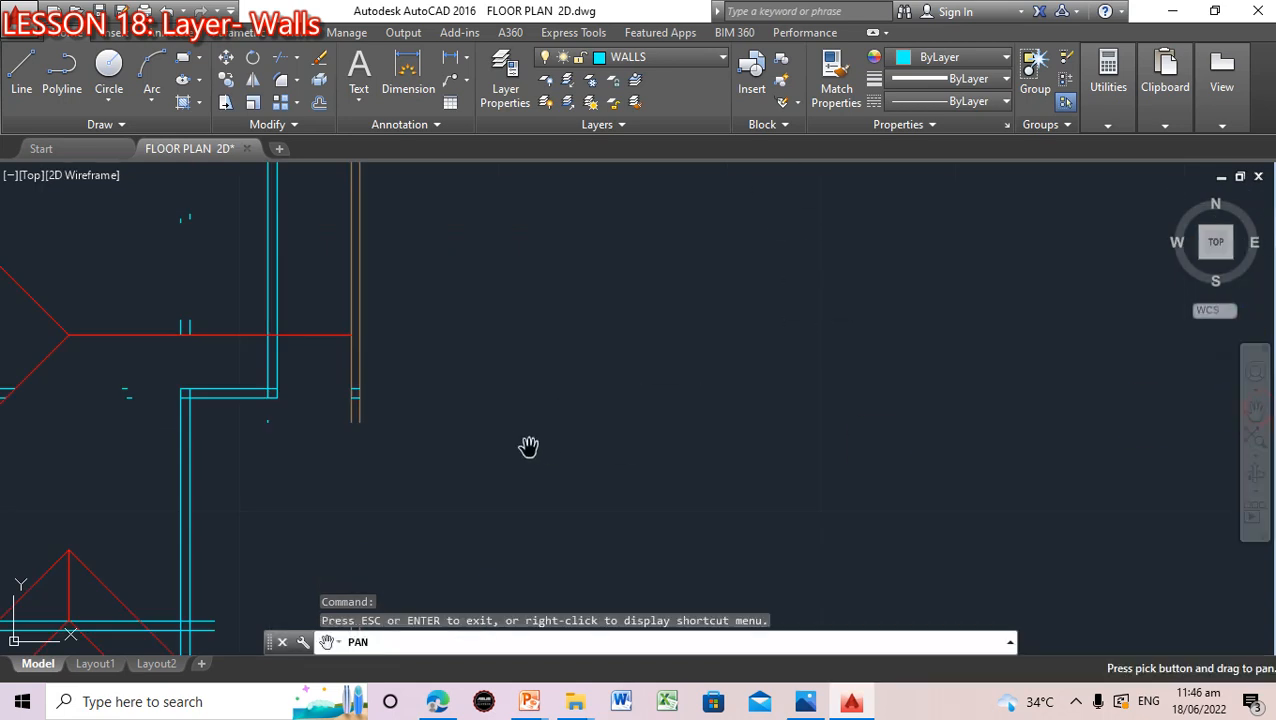
pyautogui.moveTo(528, 446)
pyautogui.mouseDown()
pyautogui.moveTo(715, 407)
pyautogui.moveTo(803, 330)
pyautogui.moveTo(817, 275)
pyautogui.mouseUp()
pyautogui.moveTo(658, 368); pyautogui.dragTo(736, 370)
pyautogui.press('Escape')
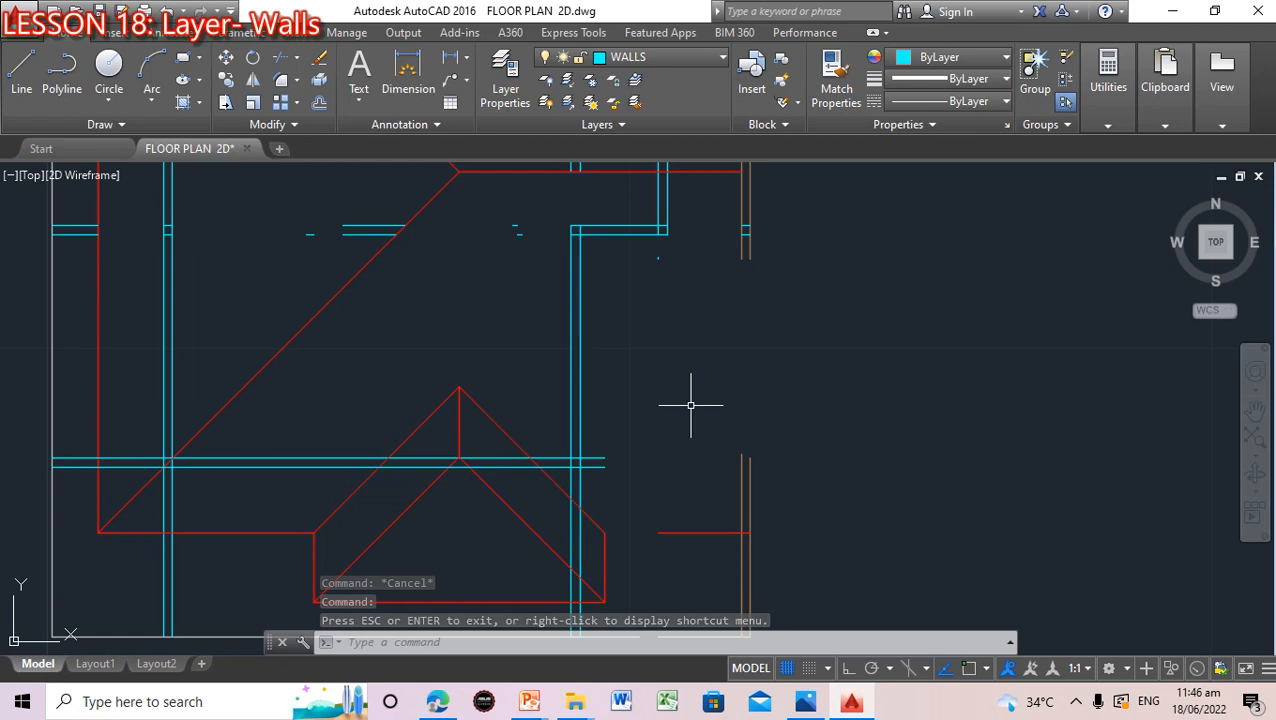
pyautogui.scroll(-2, 690, 405)
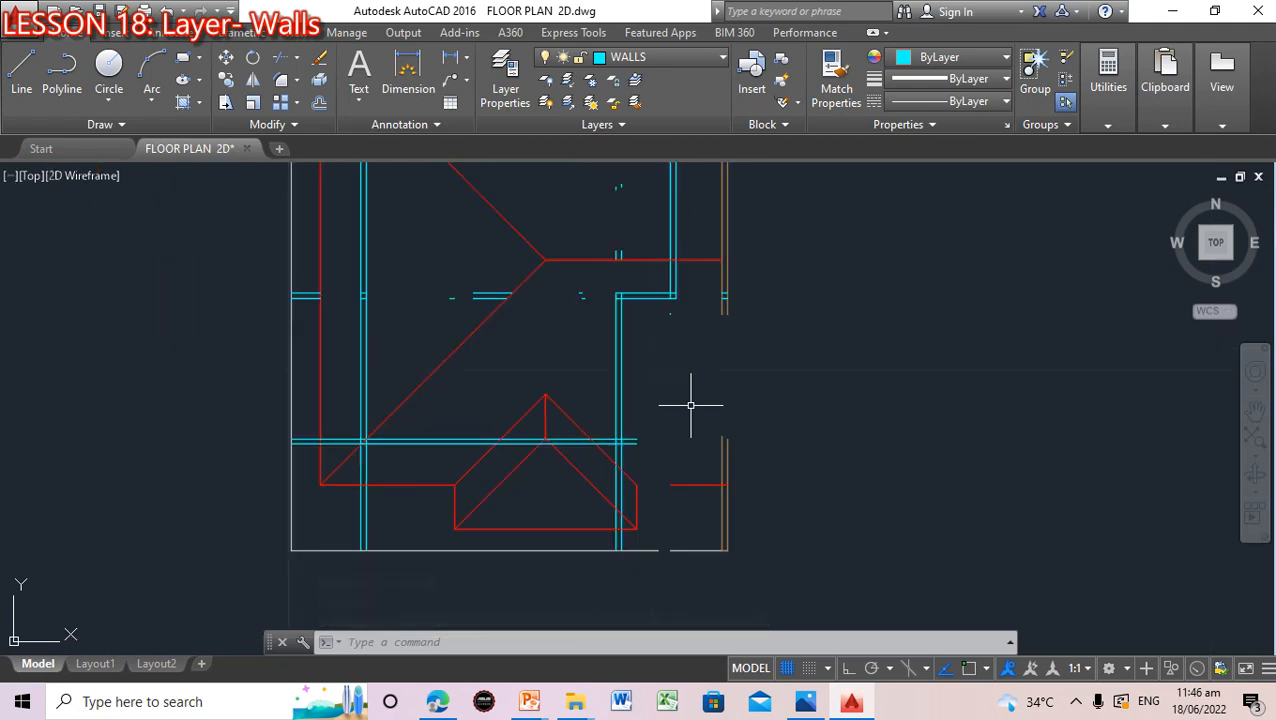
pyautogui.scroll(2, 667, 450)
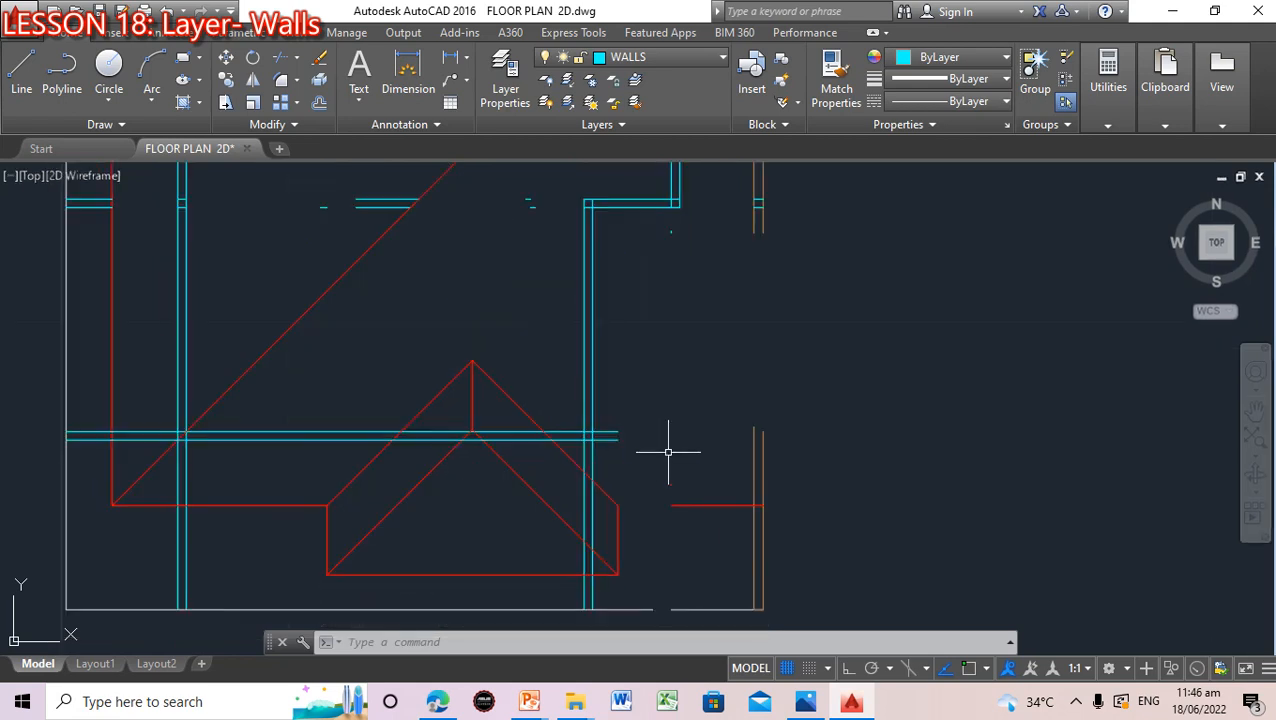
pyautogui.scroll(2, 668, 452)
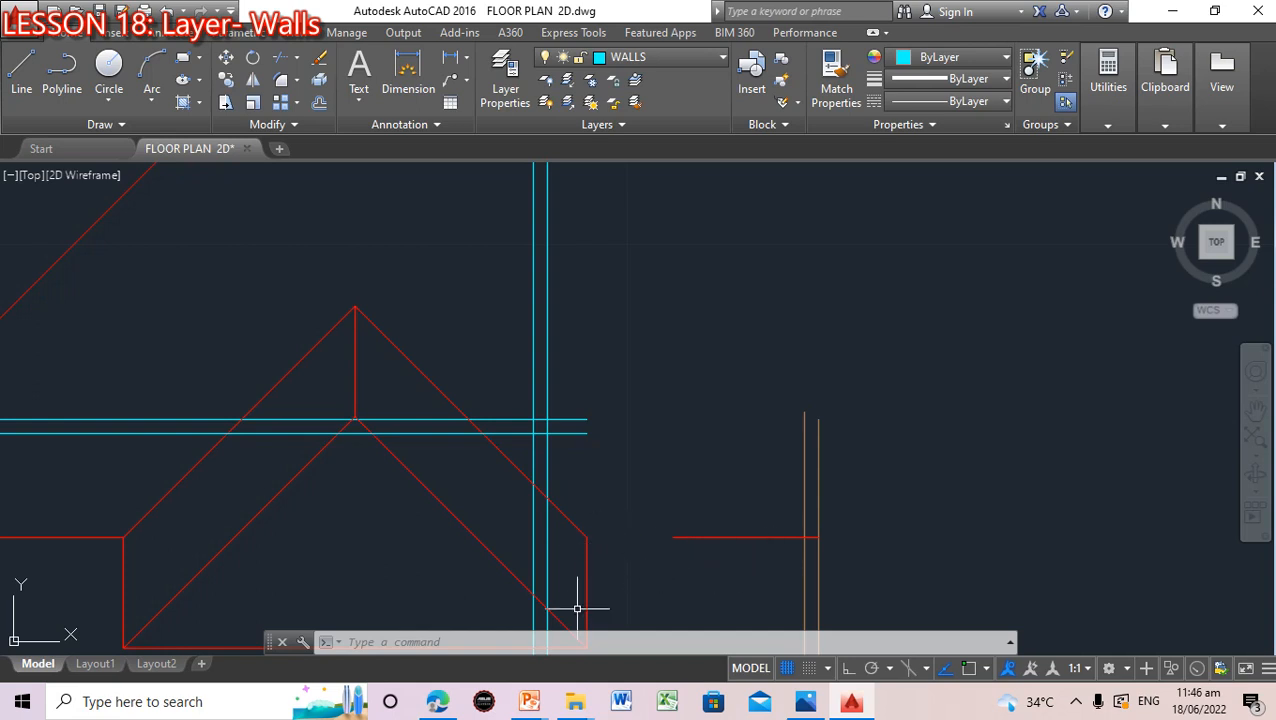
pyautogui.click(428, 642)
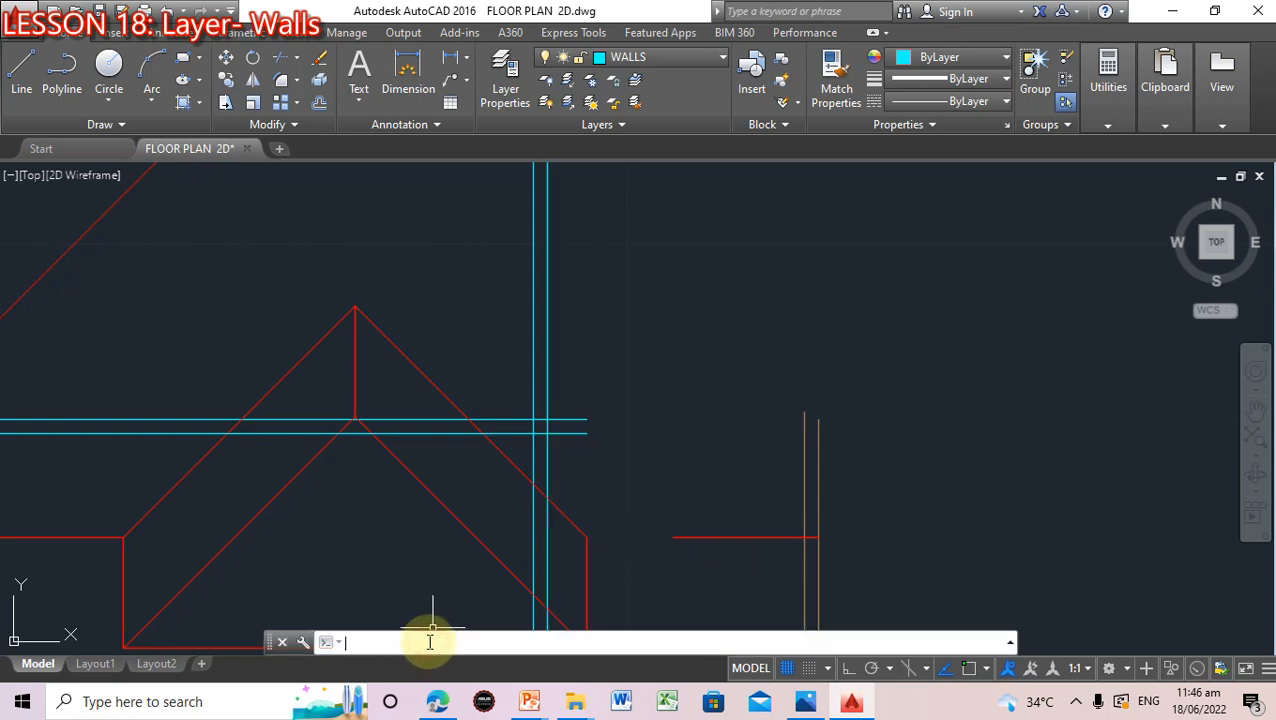
pyautogui.click(723, 60)
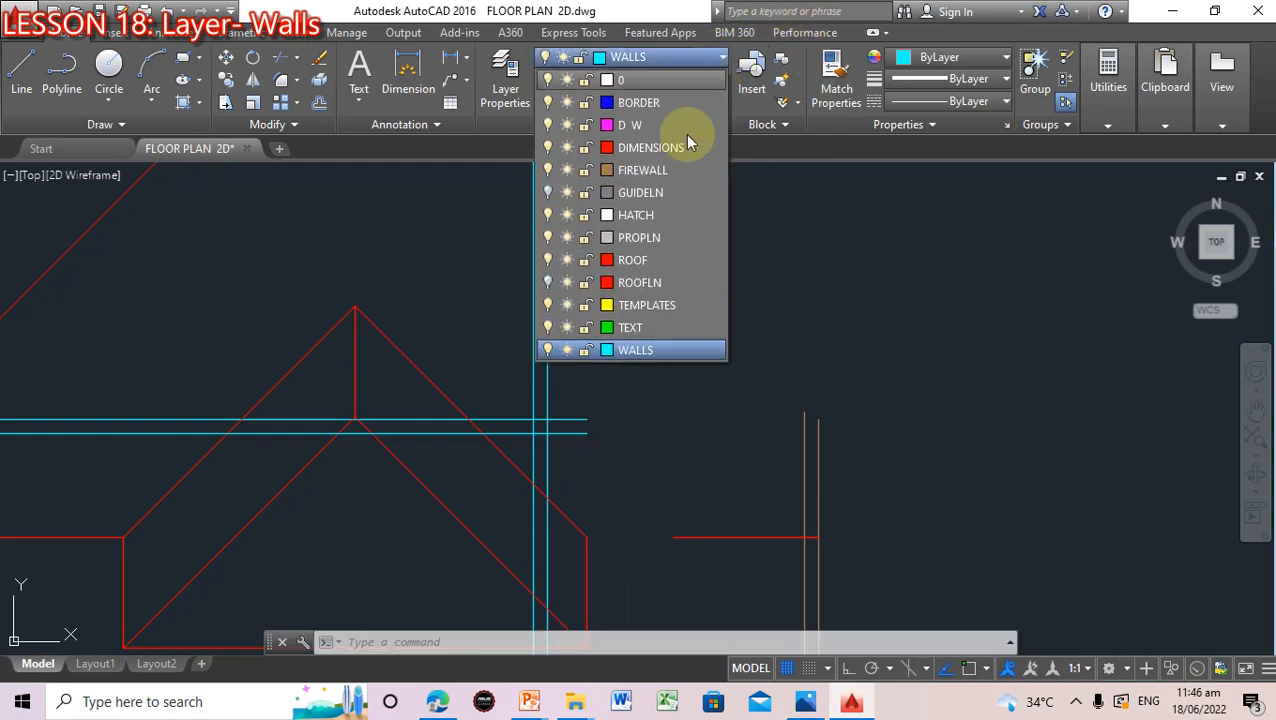
pyautogui.click(638, 261)
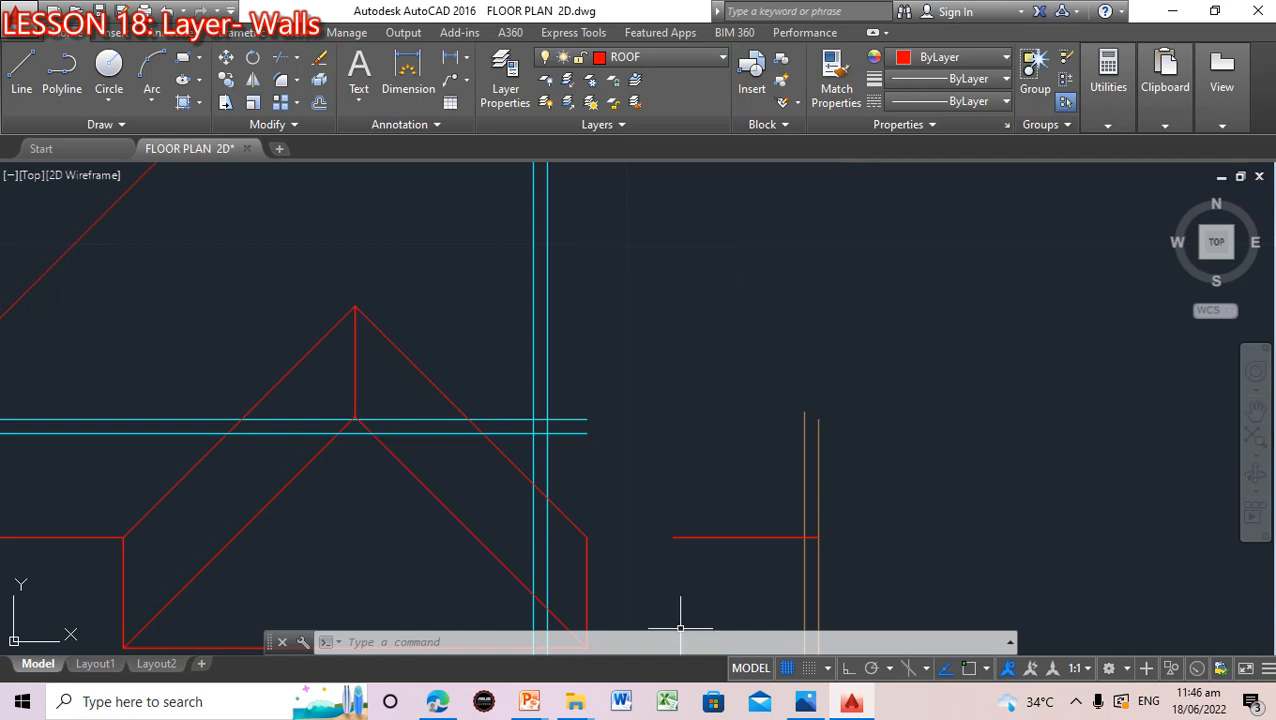
# Draw a line between endpoints, from the loose end of the right front eave line to the entrance roof's upper right corner
pyautogui.write('L')
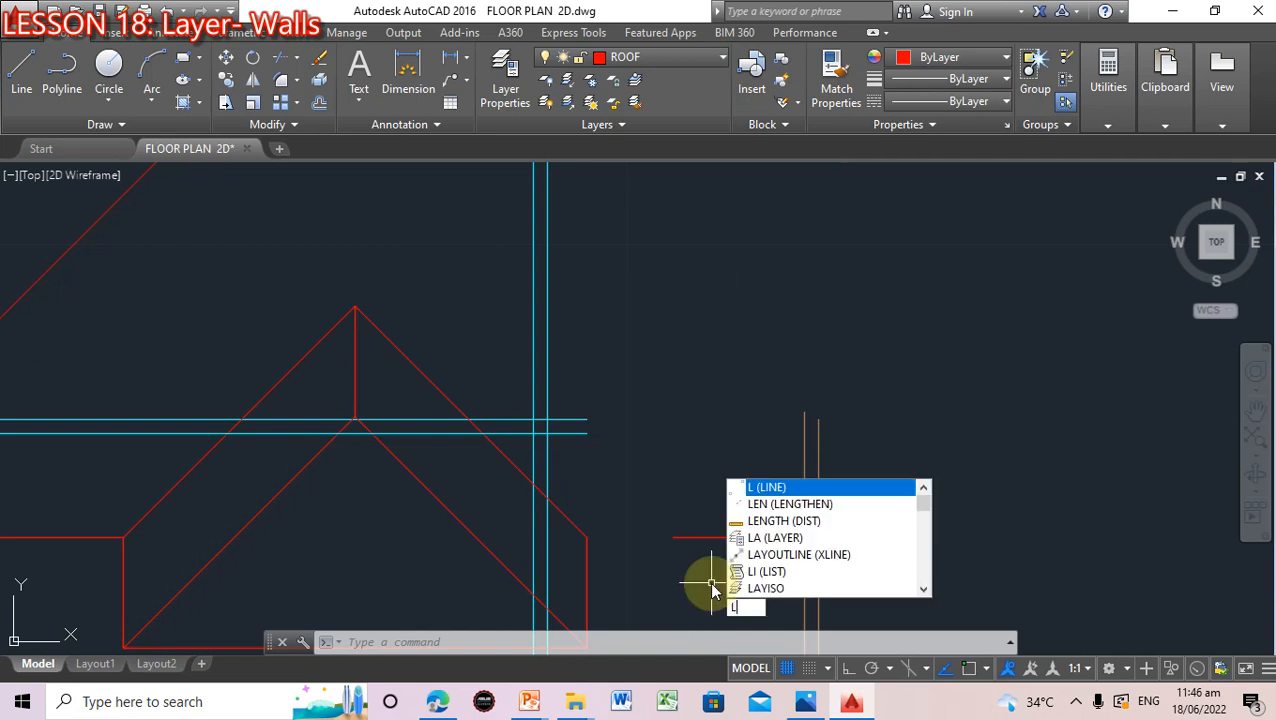
pyautogui.press('Return')
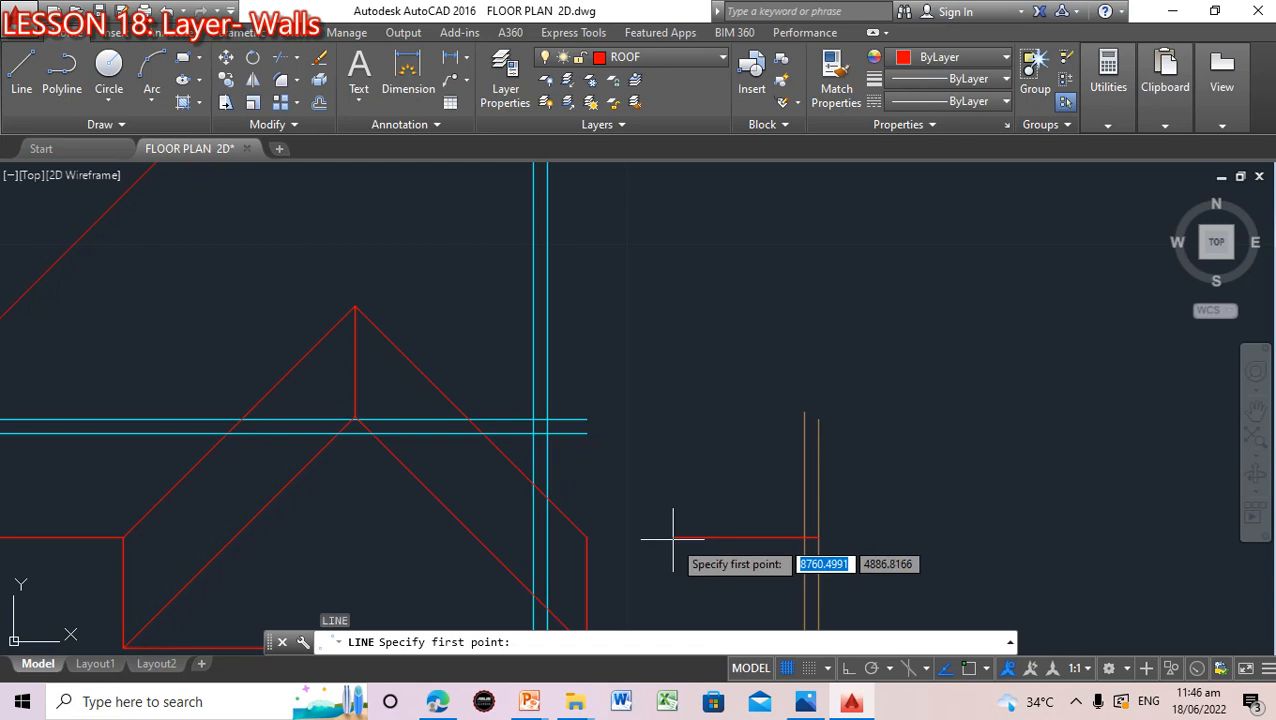
pyautogui.keyDown('shift'); pyautogui.rightClick(590, 595); pyautogui.keyUp('shift')
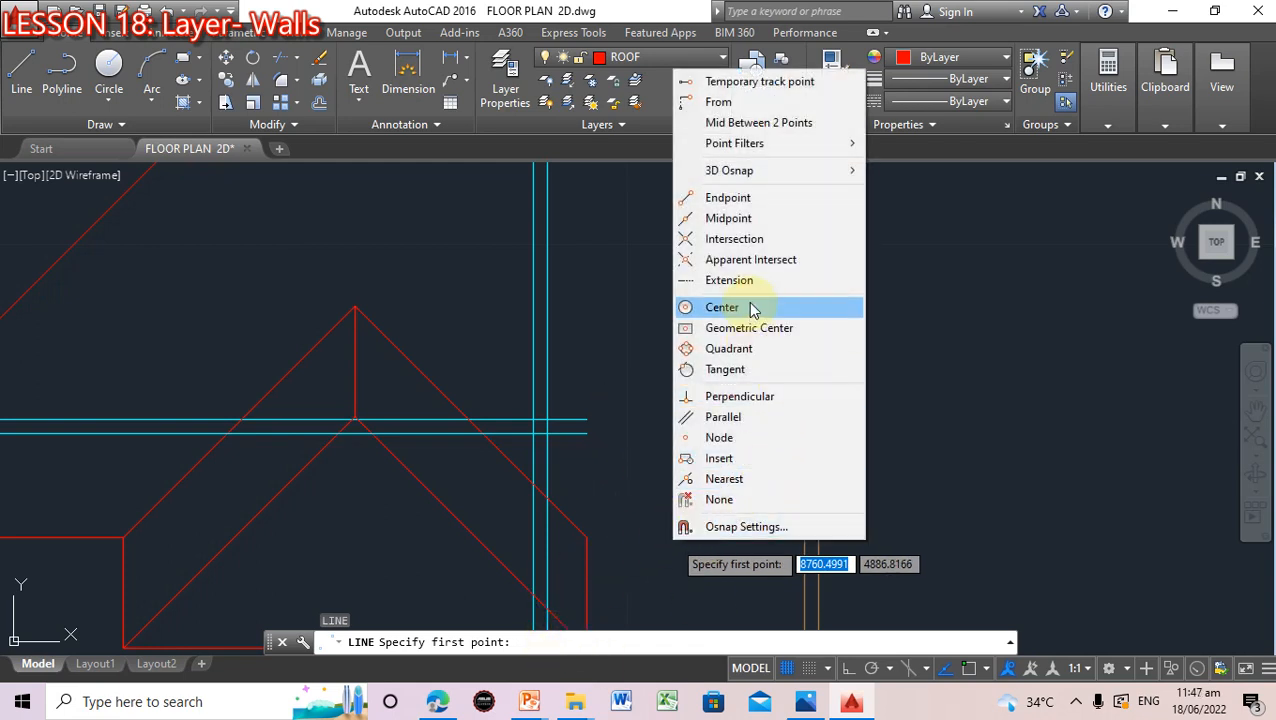
pyautogui.click(740, 198)
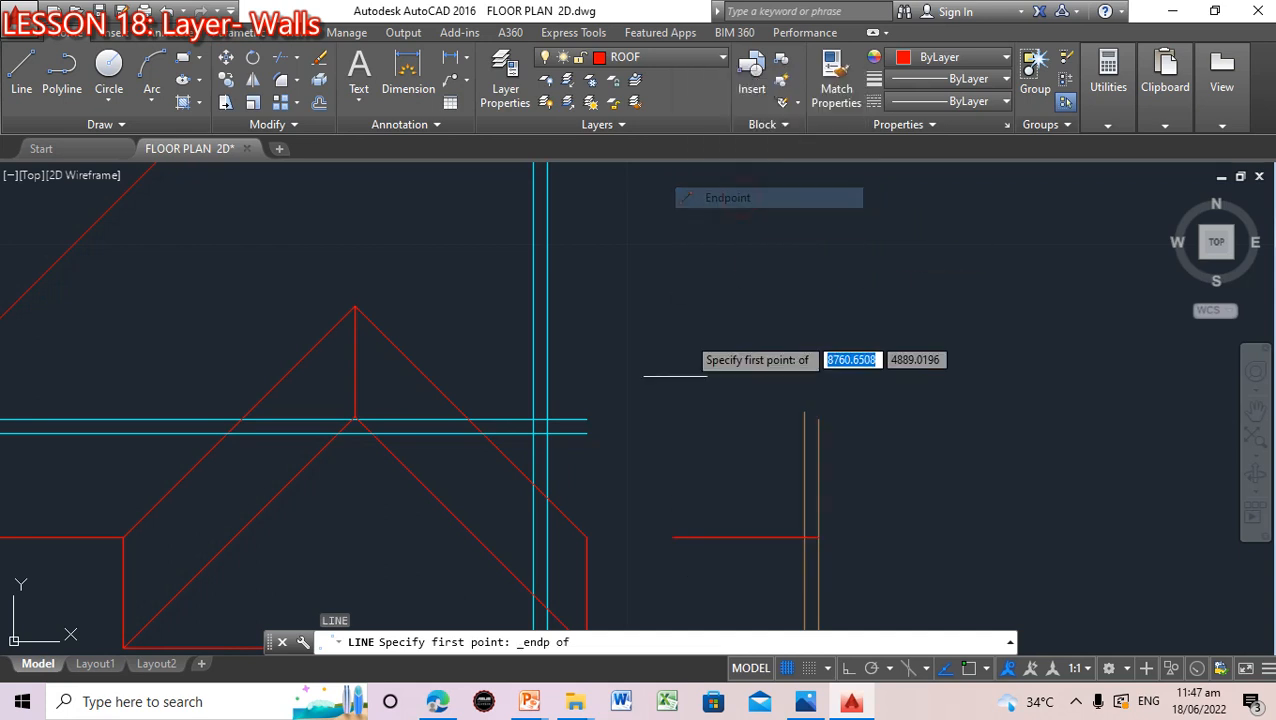
pyautogui.click(673, 537)
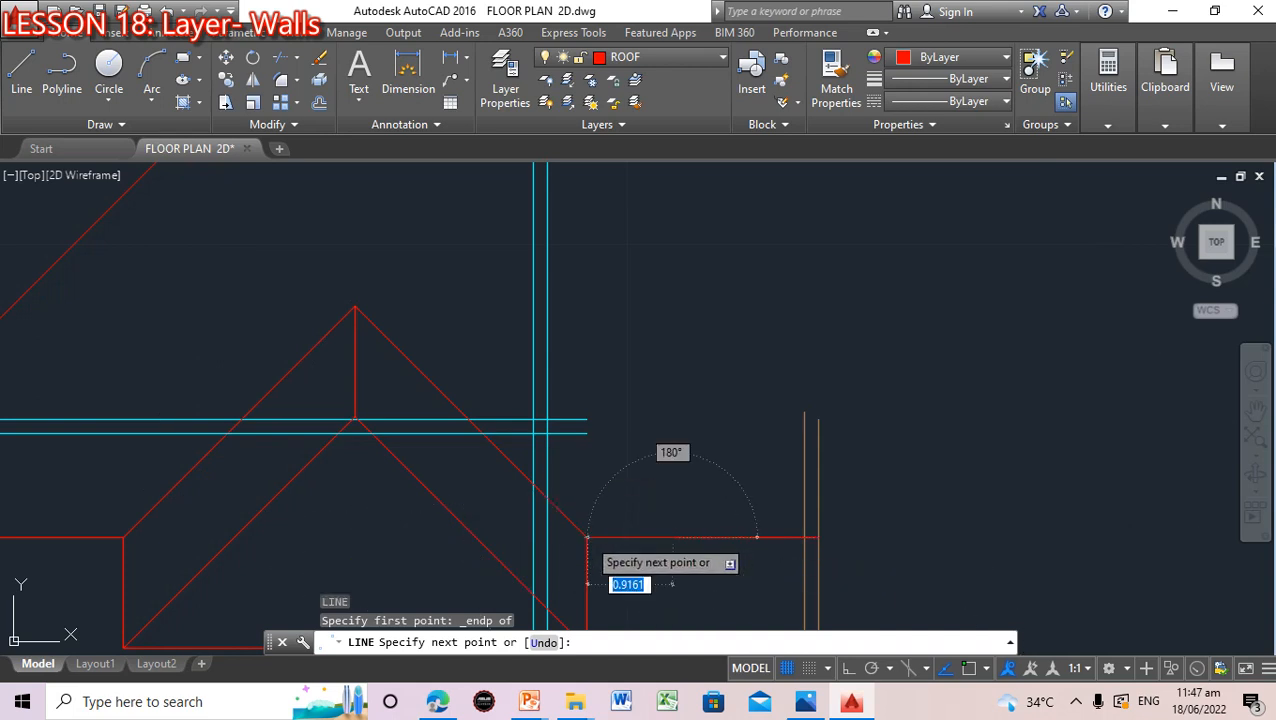
pyautogui.rightClick(628, 466)
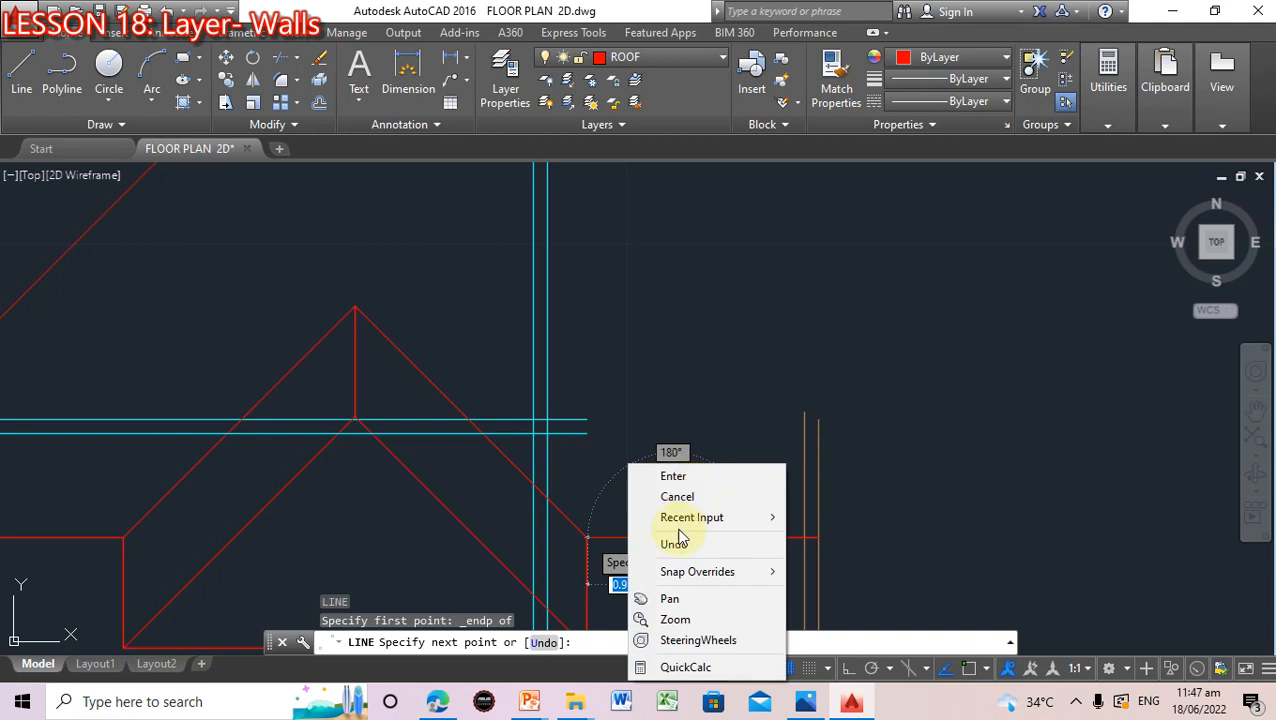
pyautogui.click(622, 463)
pyautogui.keyDown('shift'); pyautogui.rightClick(588, 532); pyautogui.keyUp('shift')
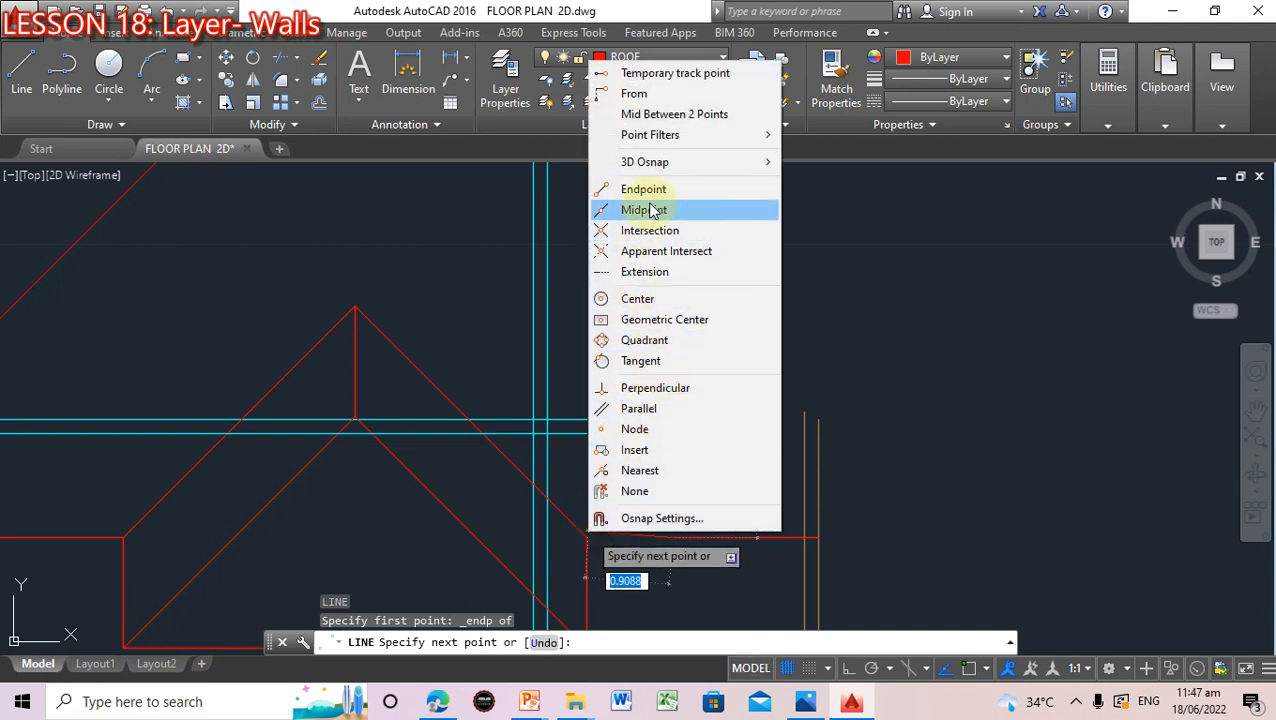
pyautogui.click(643, 190)
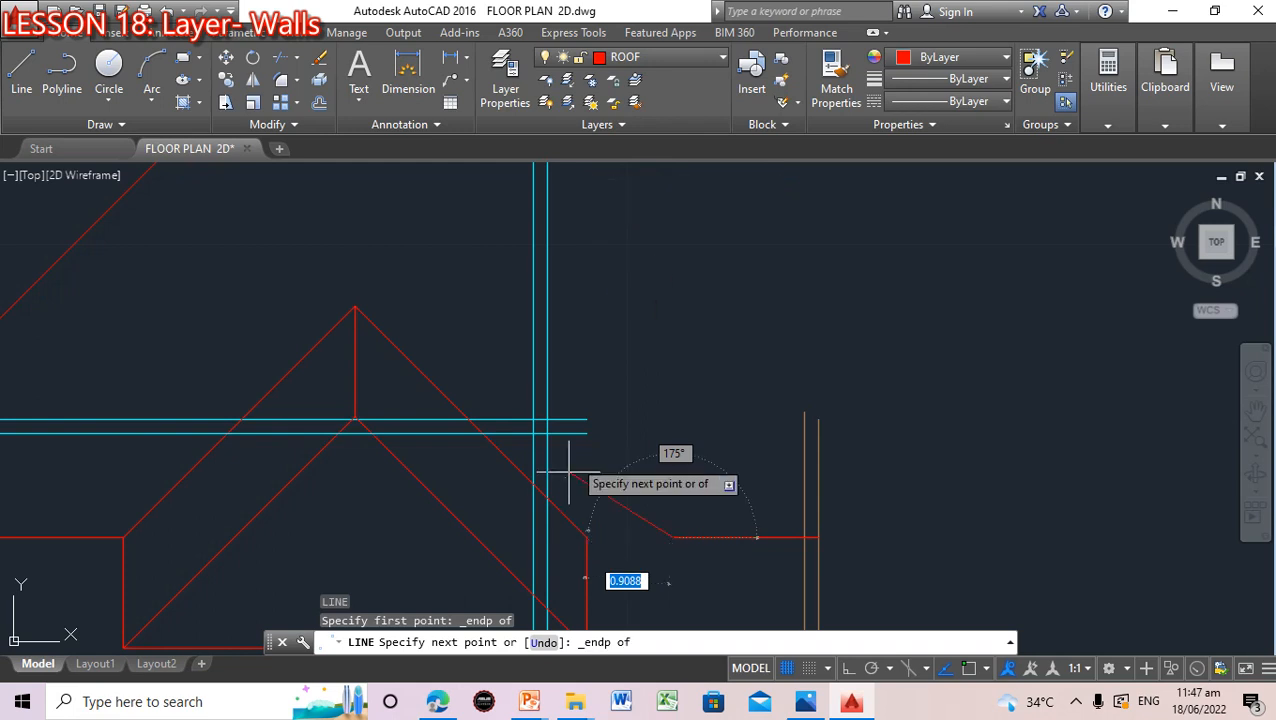
pyautogui.click(586, 537)
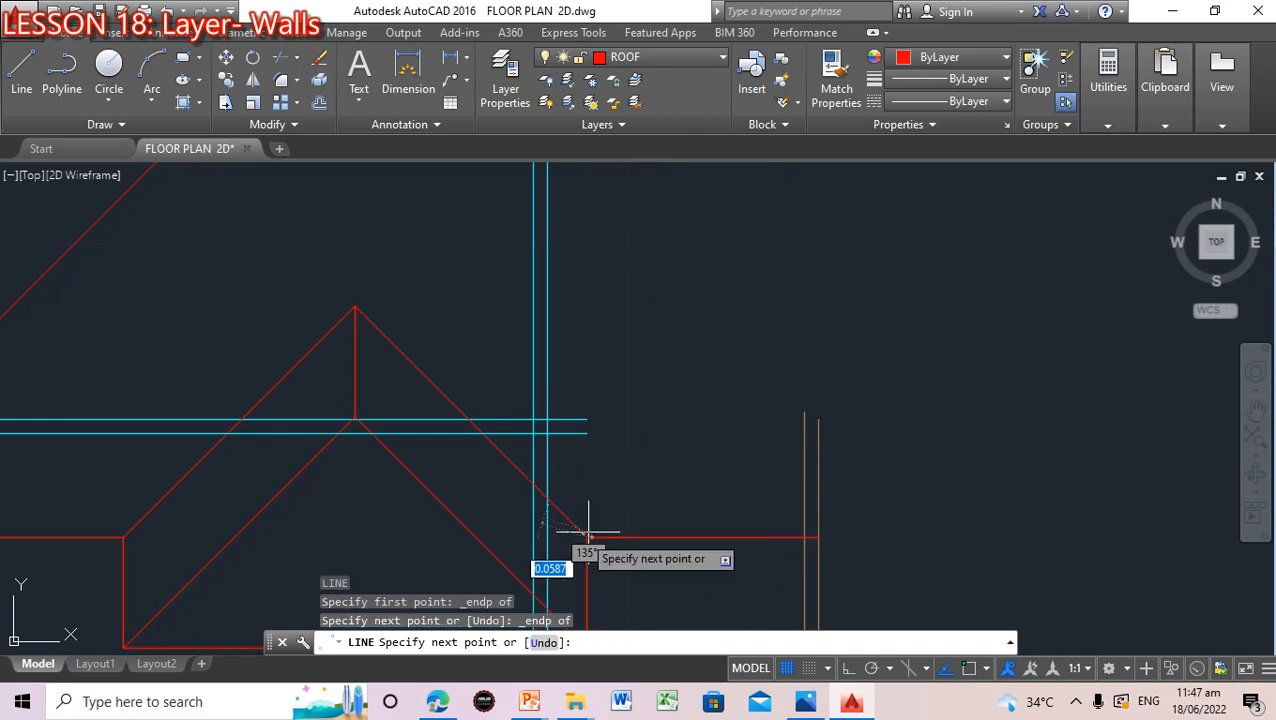
pyautogui.press('Return')
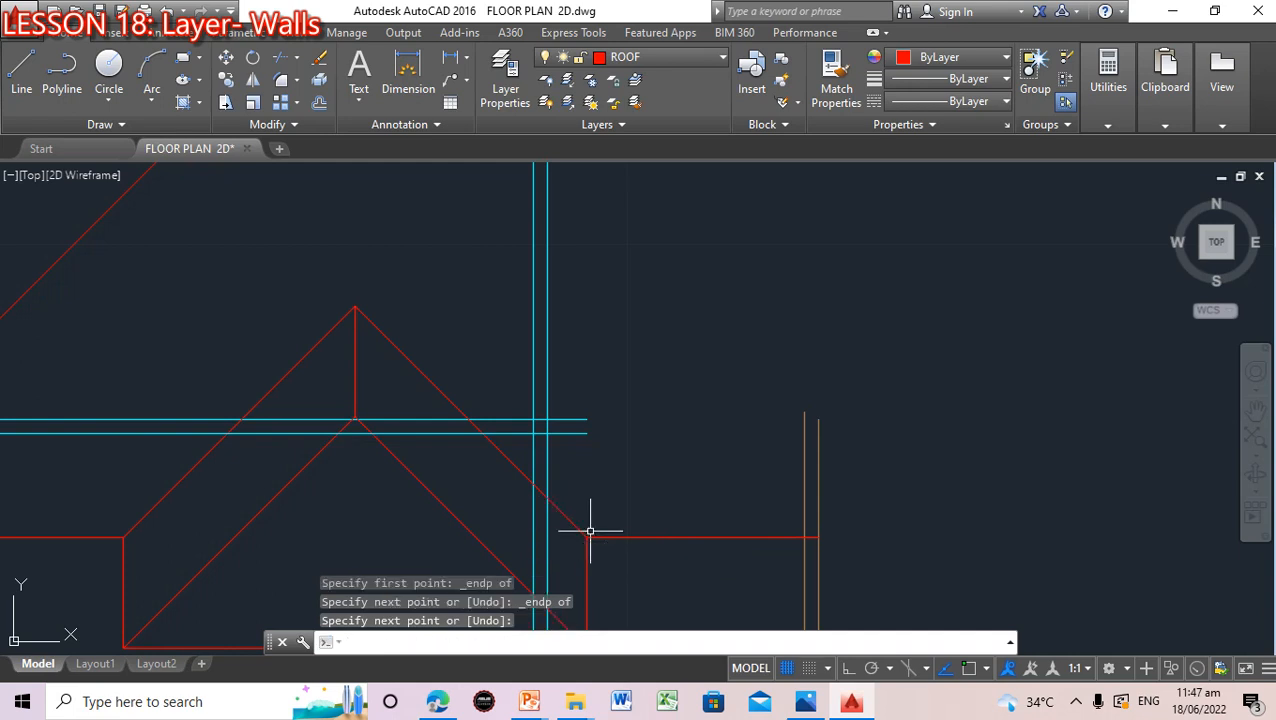
pyautogui.scroll(-2, 919, 315)
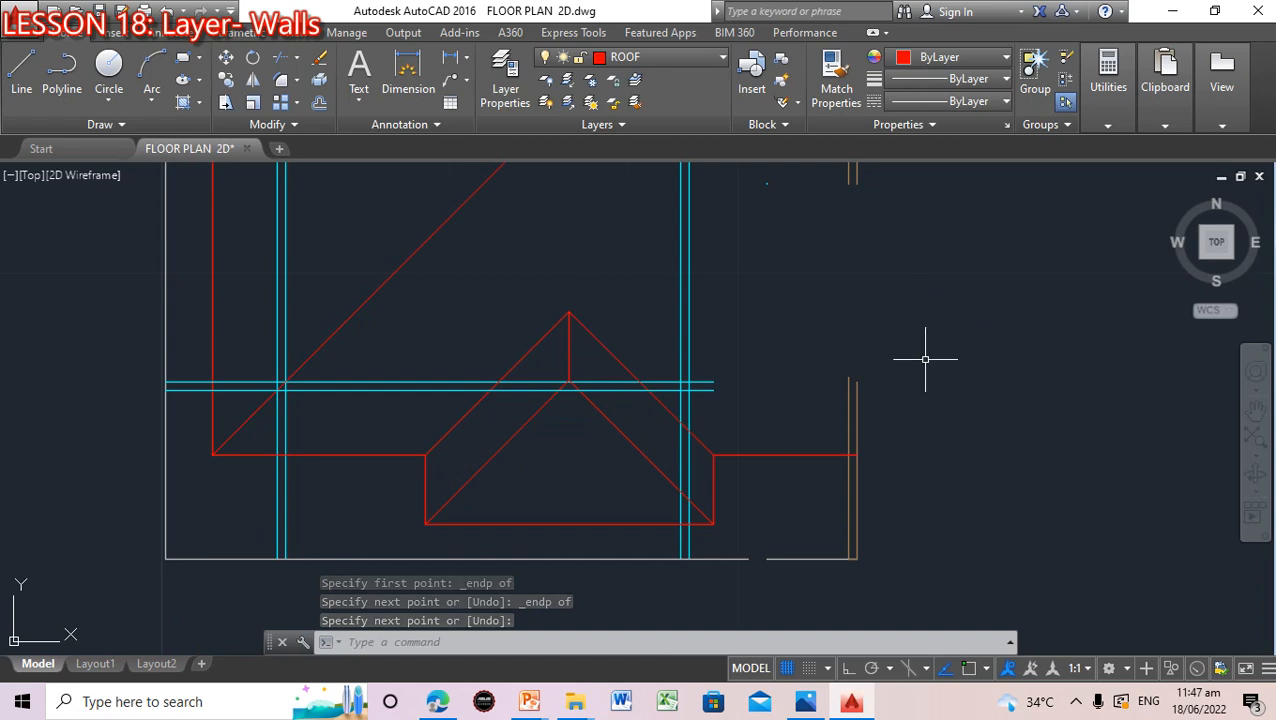
pyautogui.scroll(-1, 930, 358)
pyautogui.scroll(3, 926, 362)
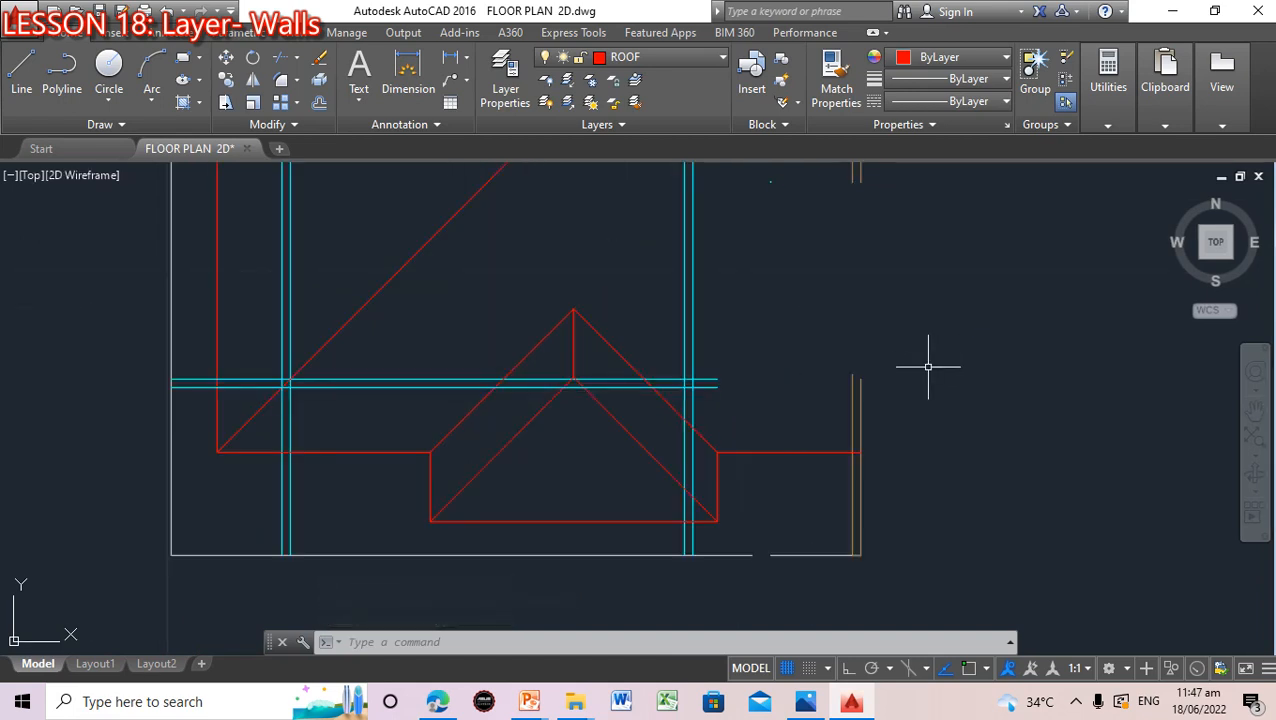
pyautogui.scroll(-3, 920, 363)
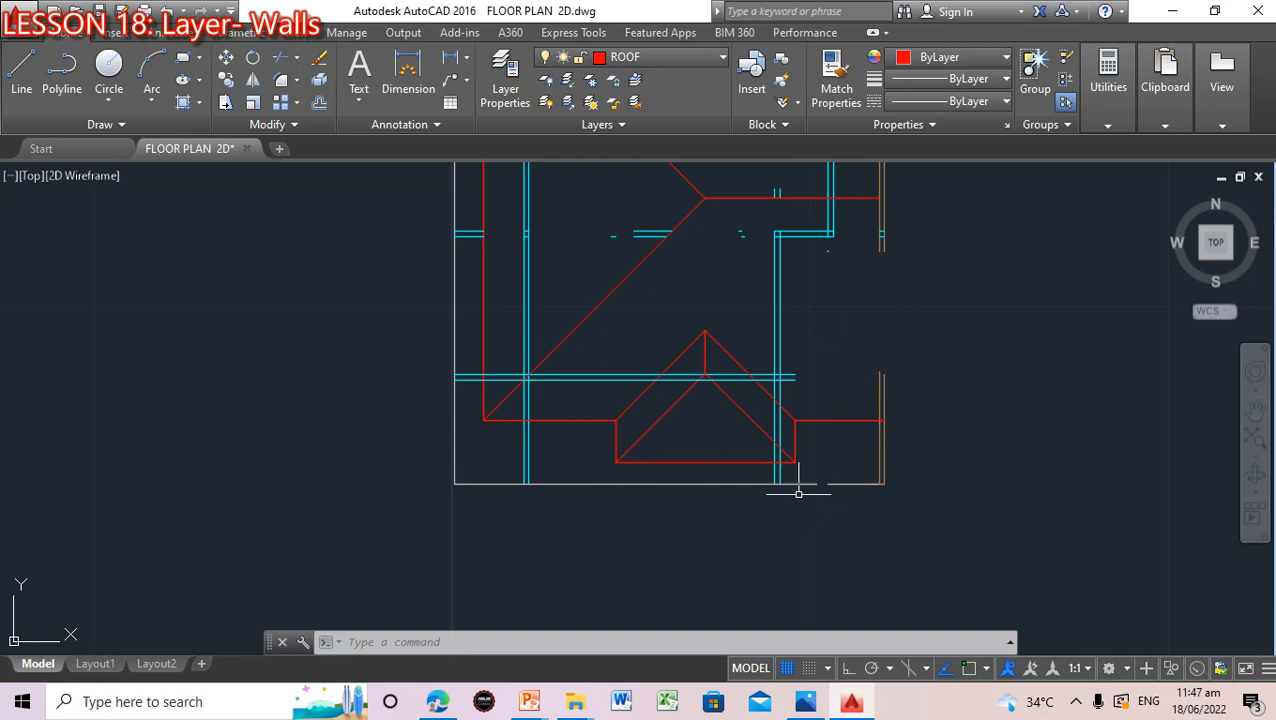
pyautogui.scroll(4, 850, 346)
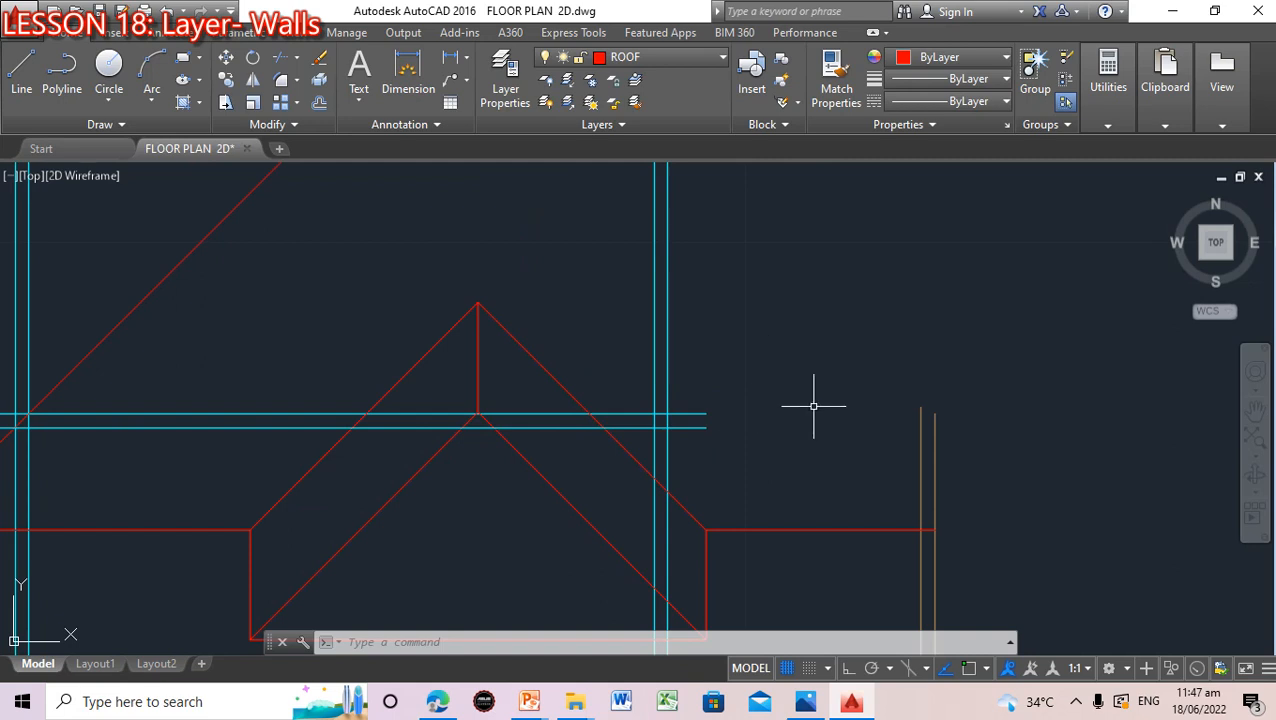
pyautogui.write('TRIM')
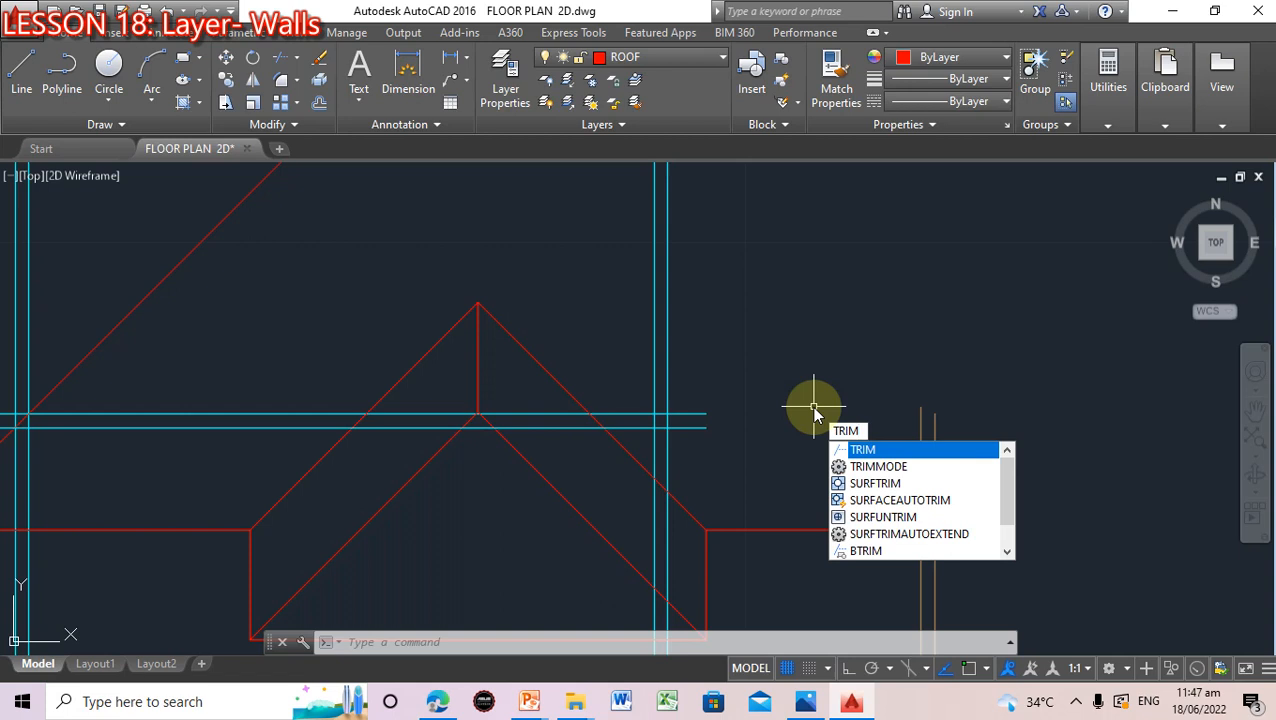
pyautogui.press('Return')
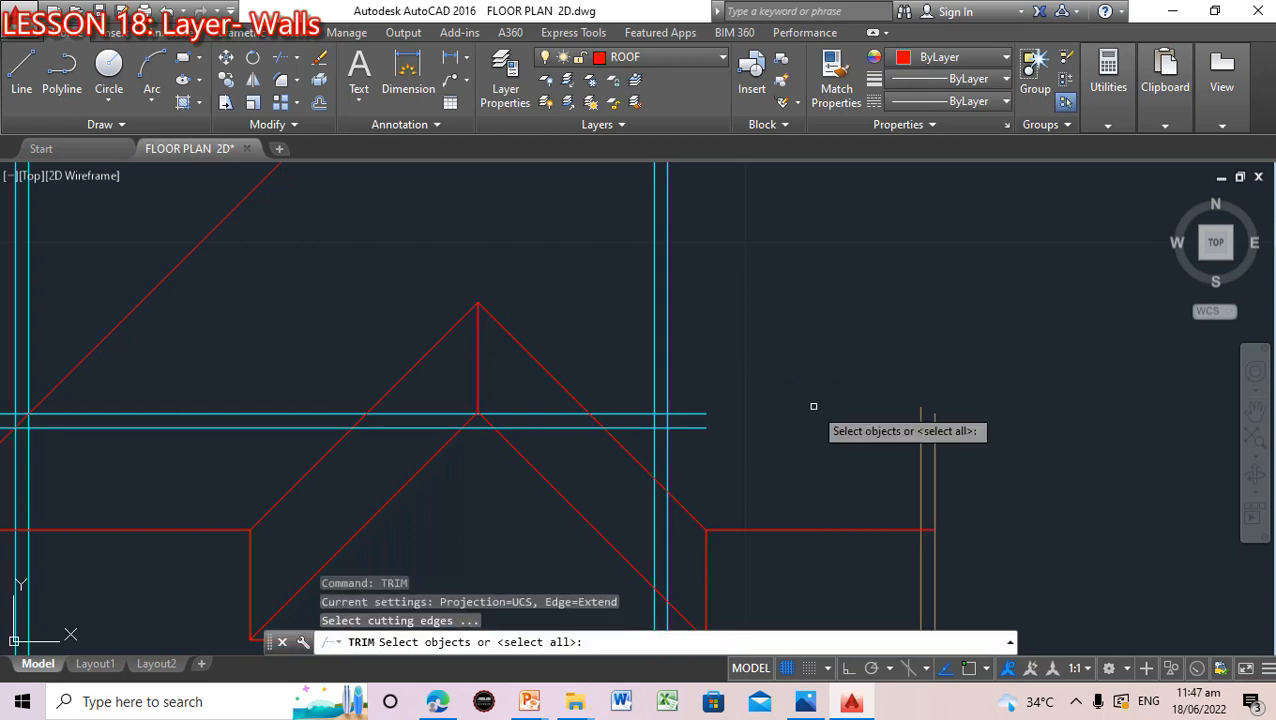
pyautogui.press('Return')
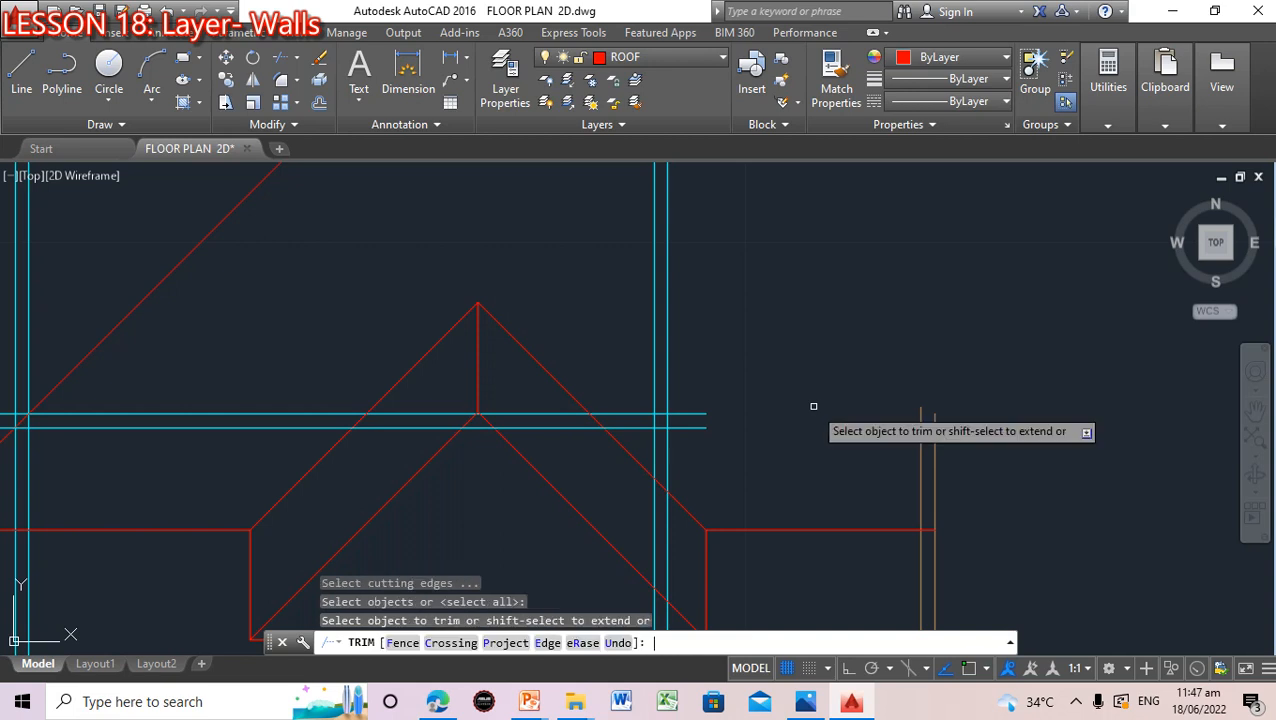
pyautogui.press('Return')
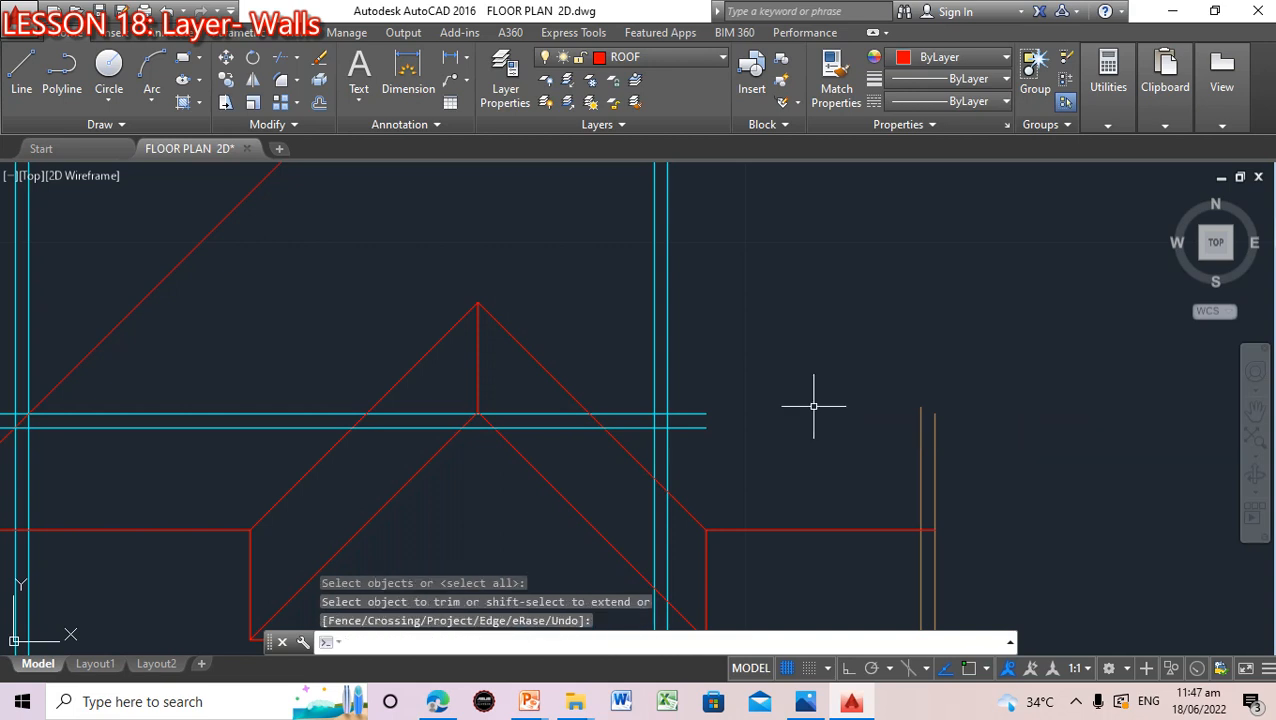
pyautogui.press('Escape')
# Using all objects as cutting edges, trim the front horizontal wall pair past the right vertical wall and the vertical pair just below that corner
pyautogui.write('tr')
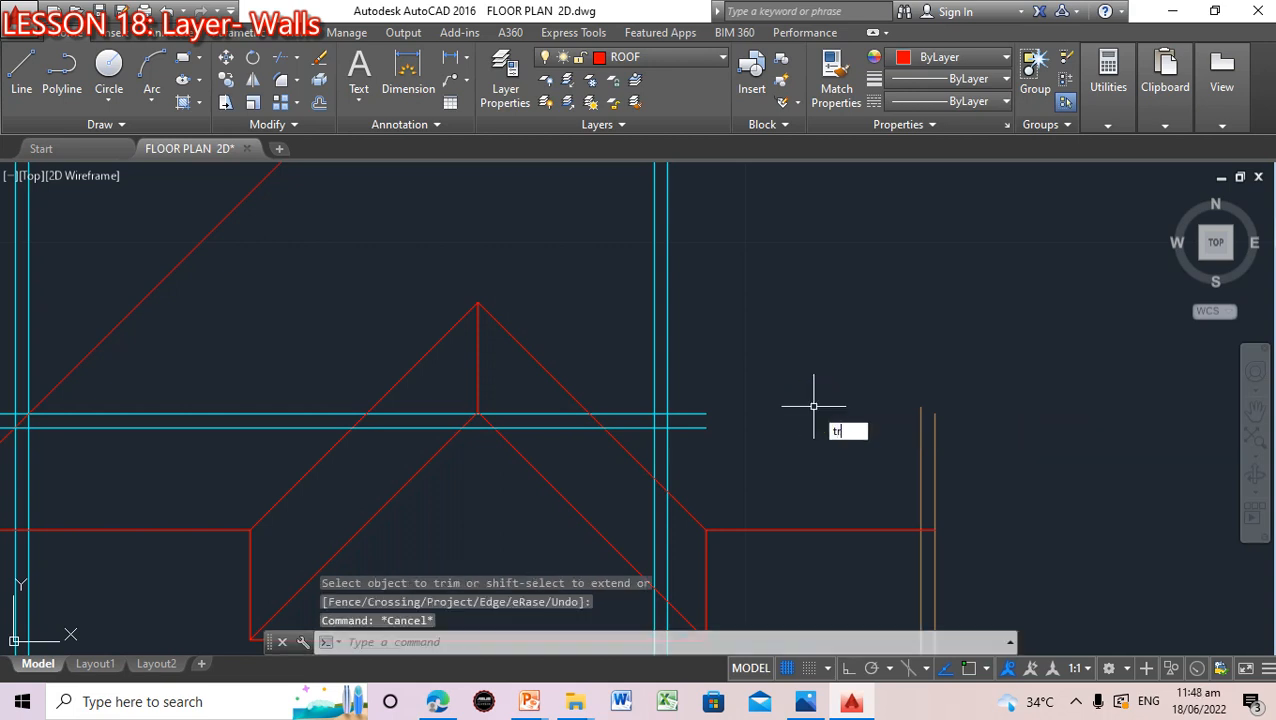
pyautogui.press('Return')
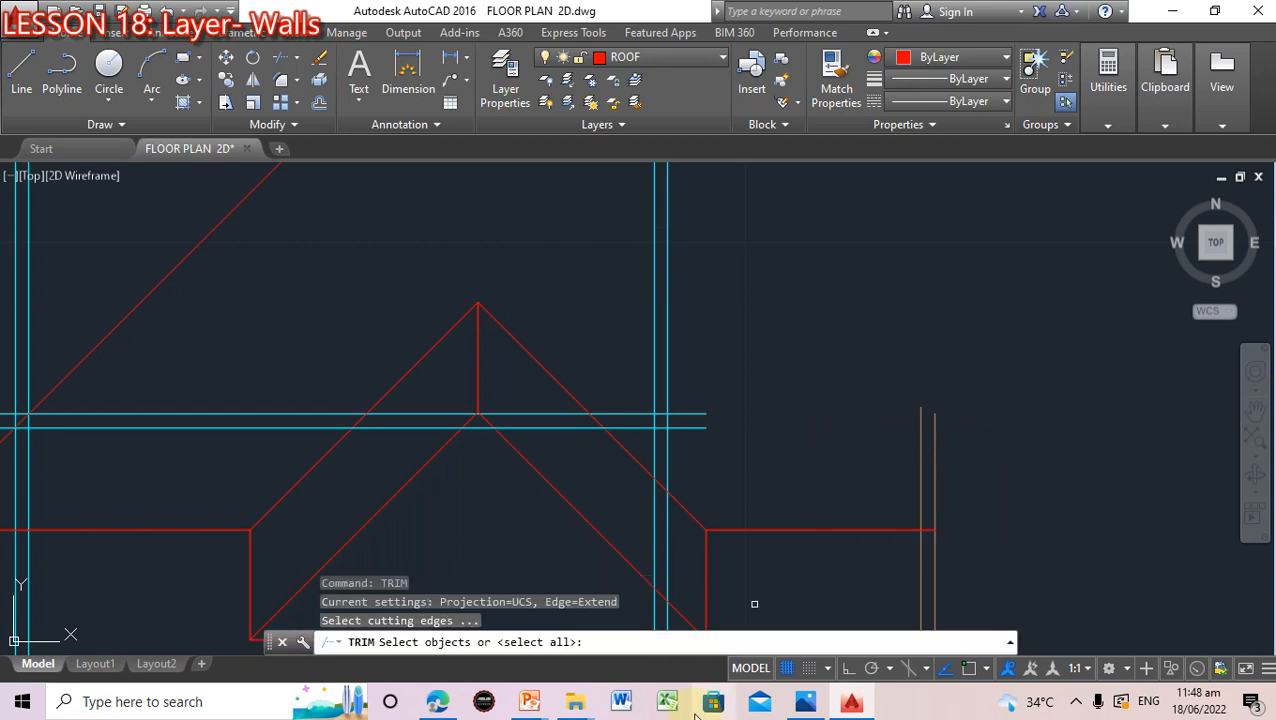
pyautogui.write('a')
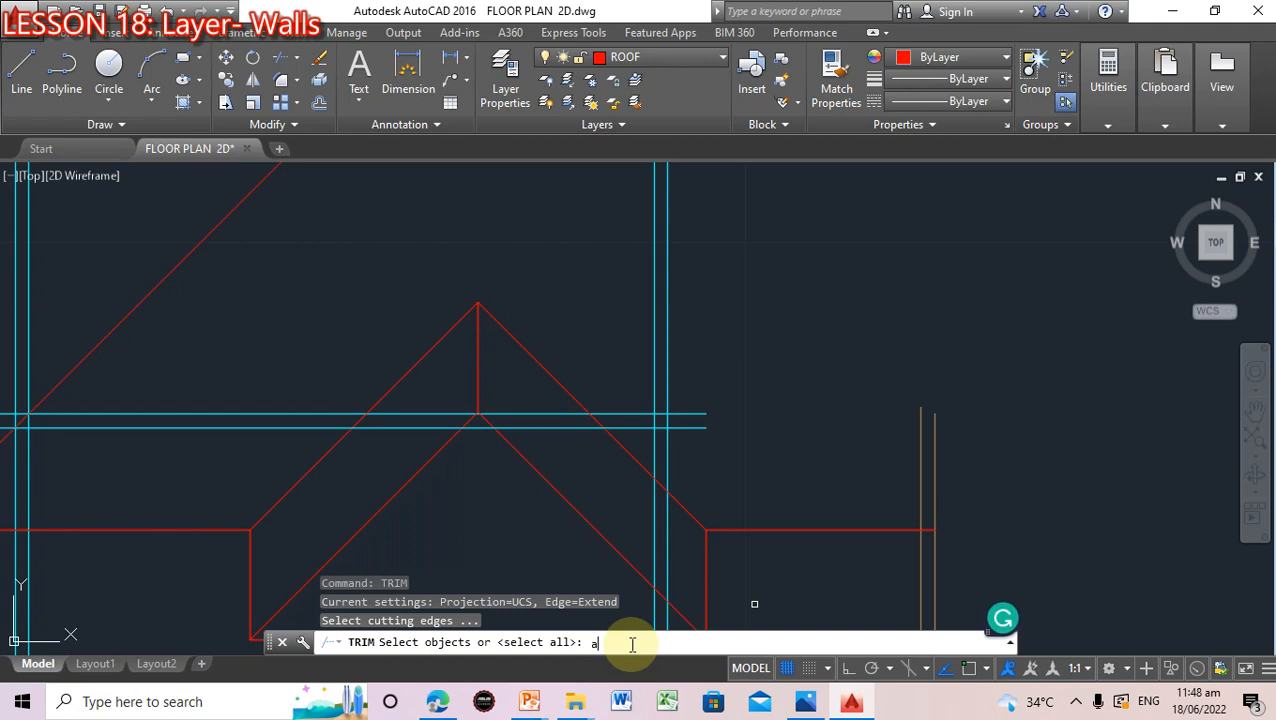
pyautogui.press('Return')
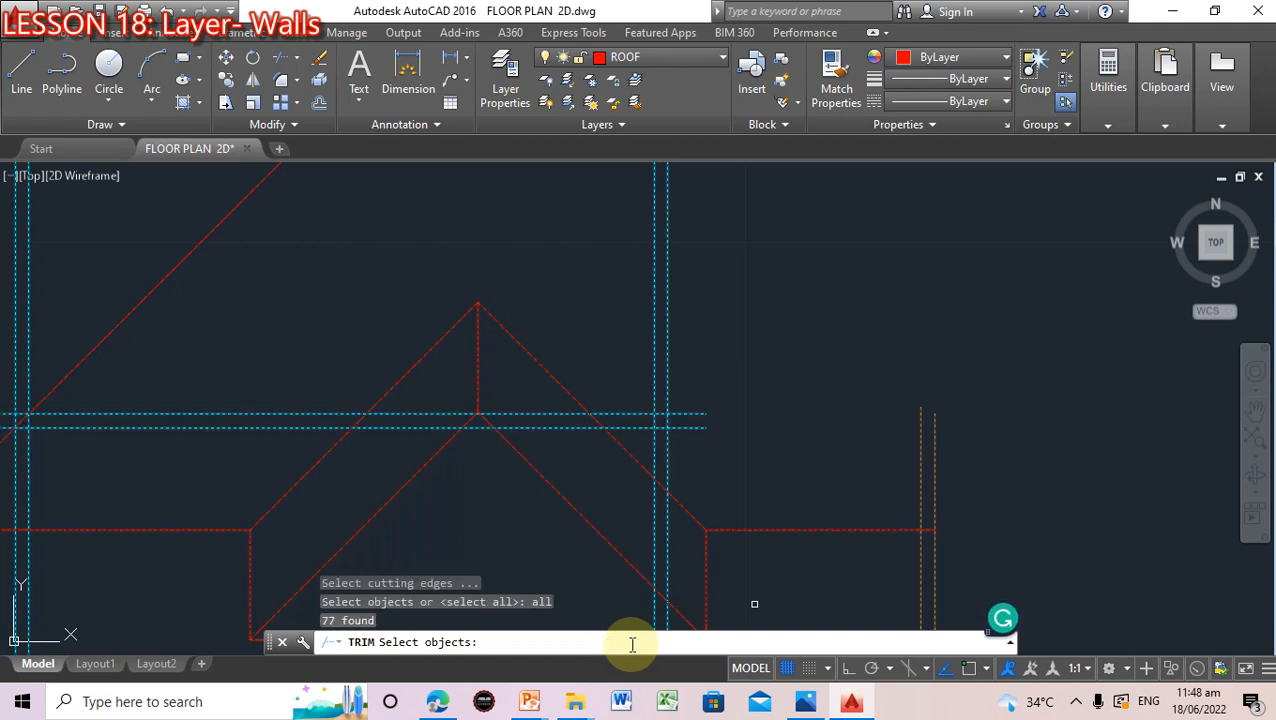
pyautogui.click(687, 412)
pyautogui.press('Return')
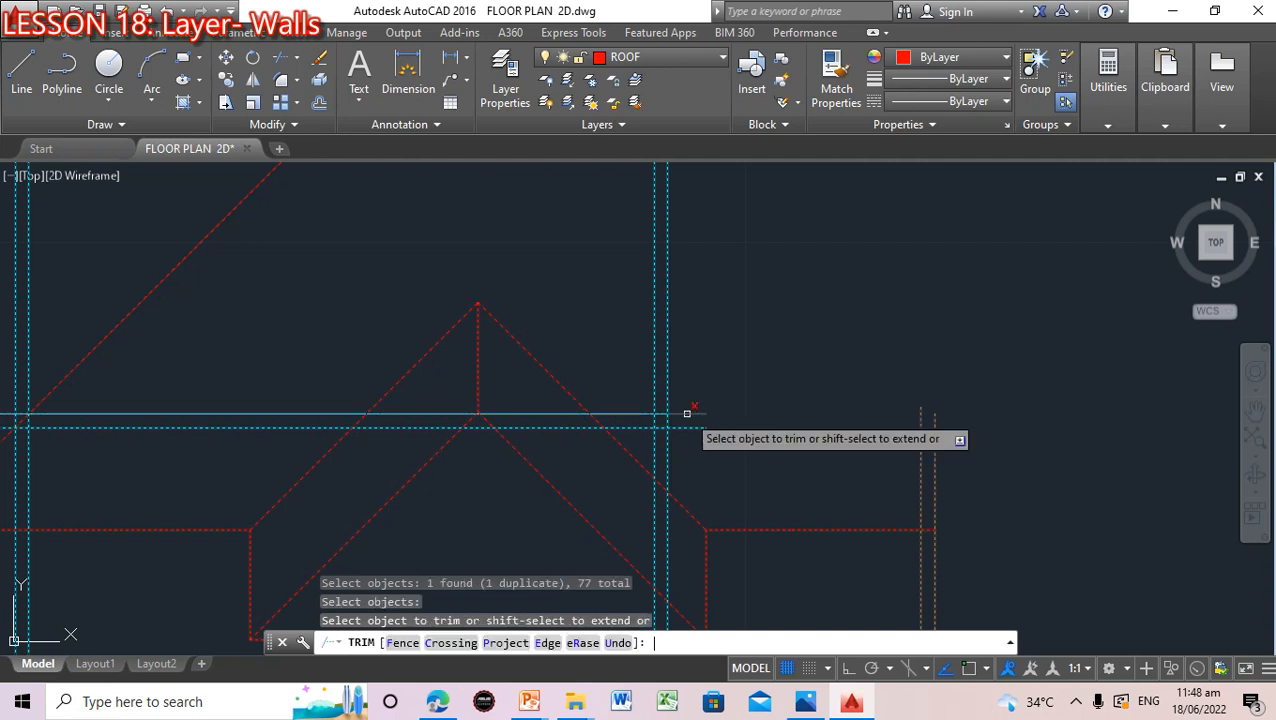
pyautogui.click(689, 413)
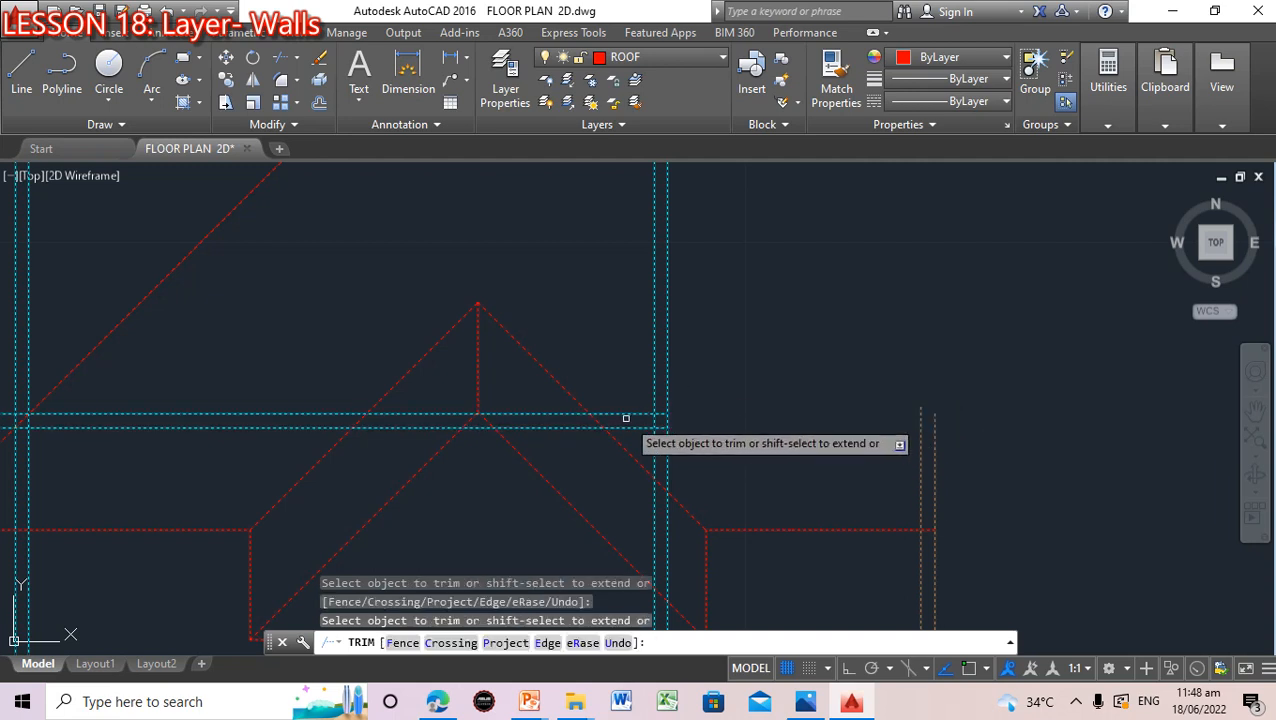
pyautogui.click(660, 412)
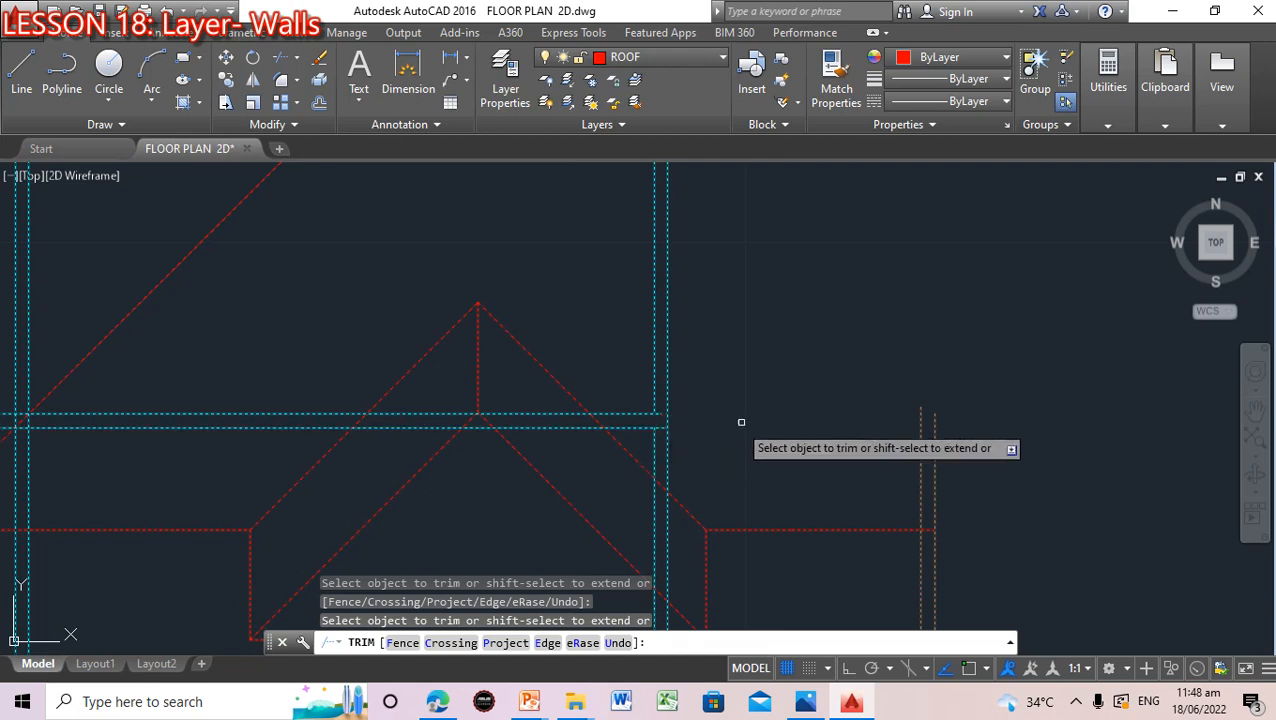
# Trim the wall pairs extending left of and below the front left corner, and part of the vertical pair crossing the entrance roof
pyautogui.scroll(-2, 730, 420)
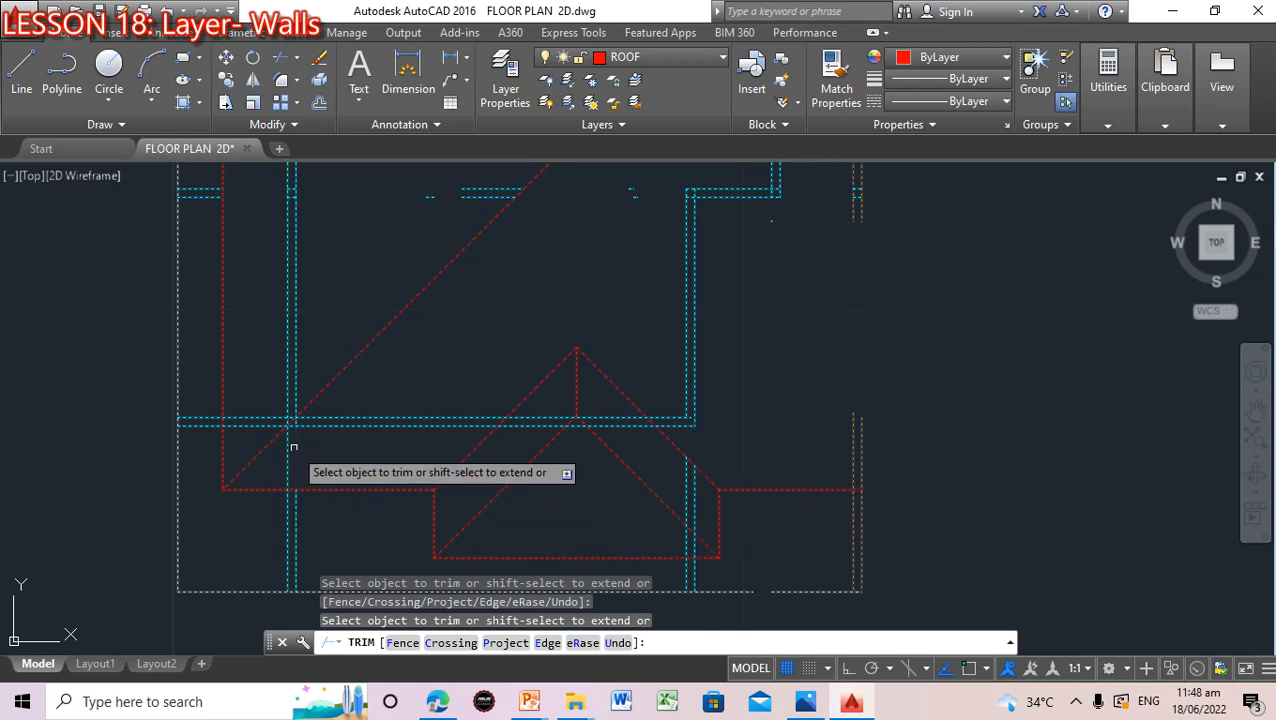
pyautogui.click(237, 425)
pyautogui.click(249, 417)
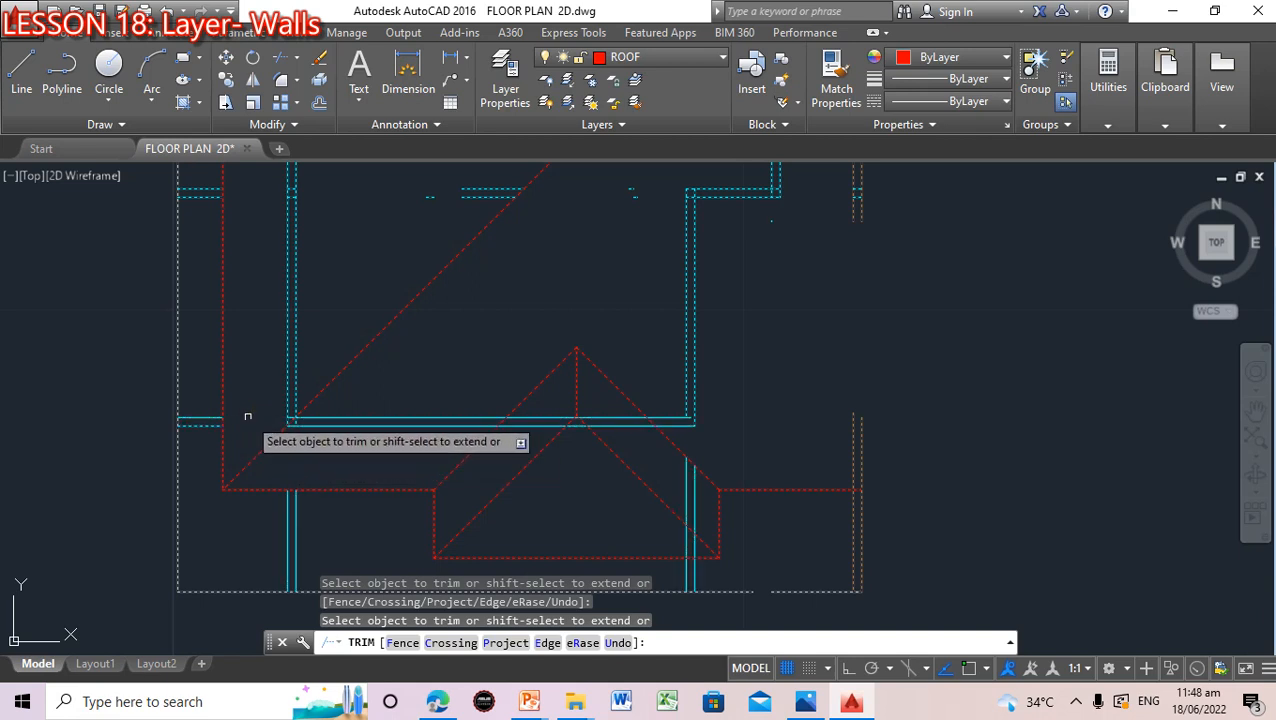
pyautogui.click(293, 521)
pyautogui.click(205, 421)
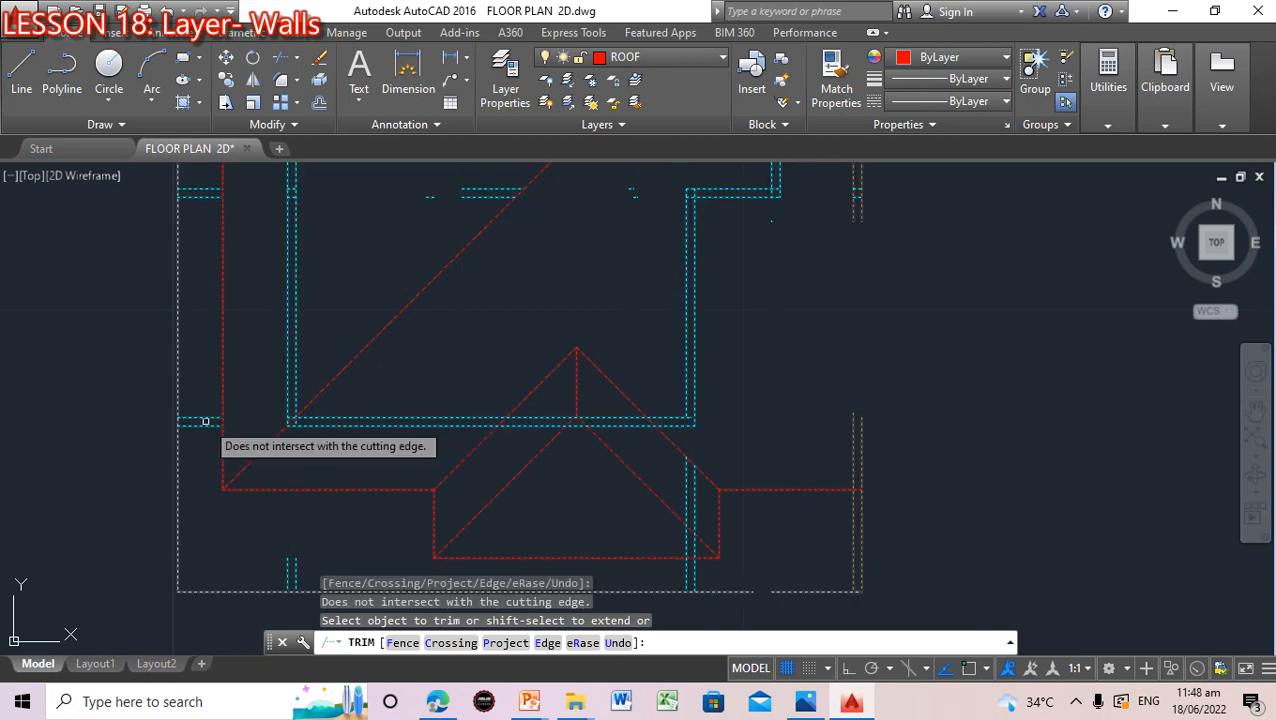
pyautogui.click(687, 489)
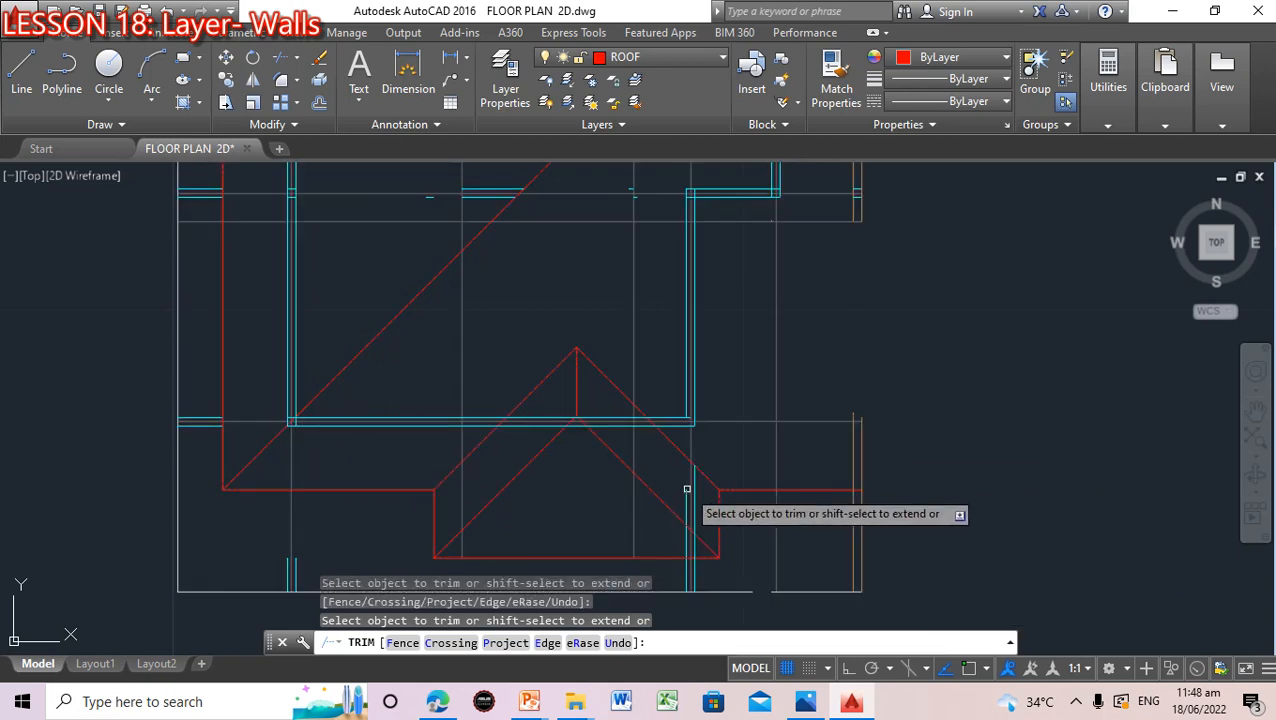
pyautogui.scroll(2, 858, 383)
pyautogui.scroll(-3, 858, 383)
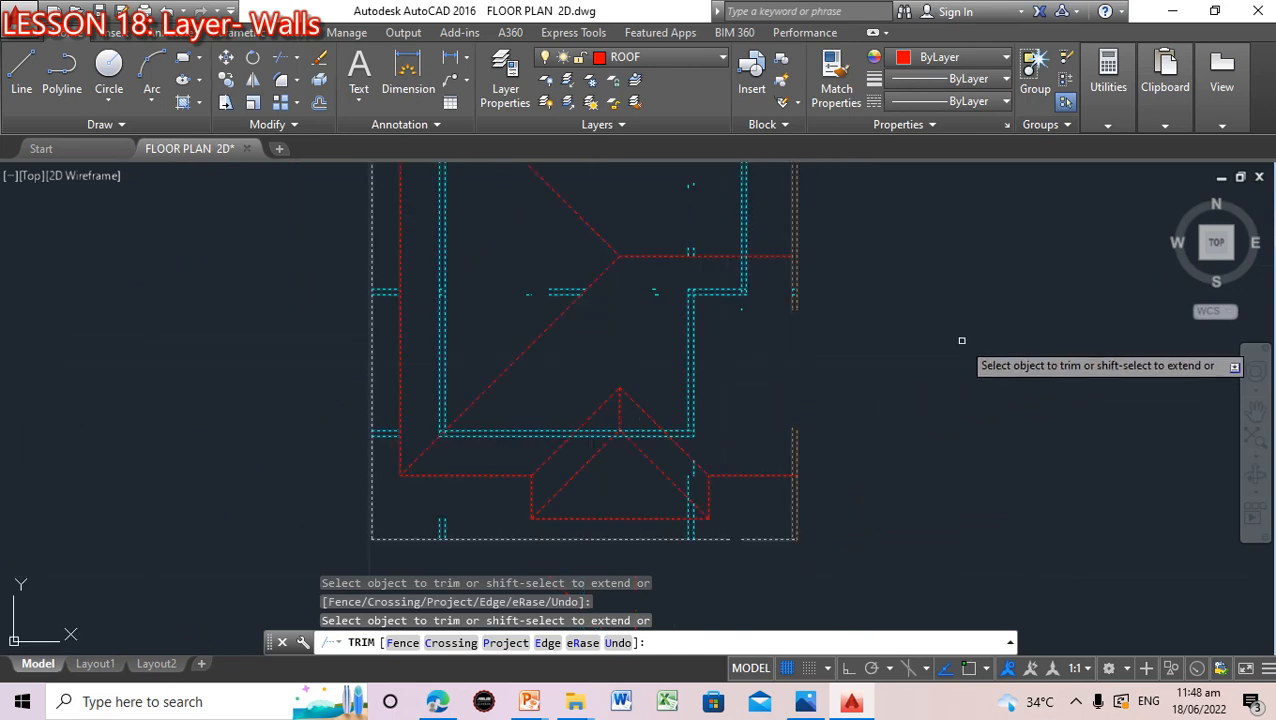
pyautogui.press('Escape')
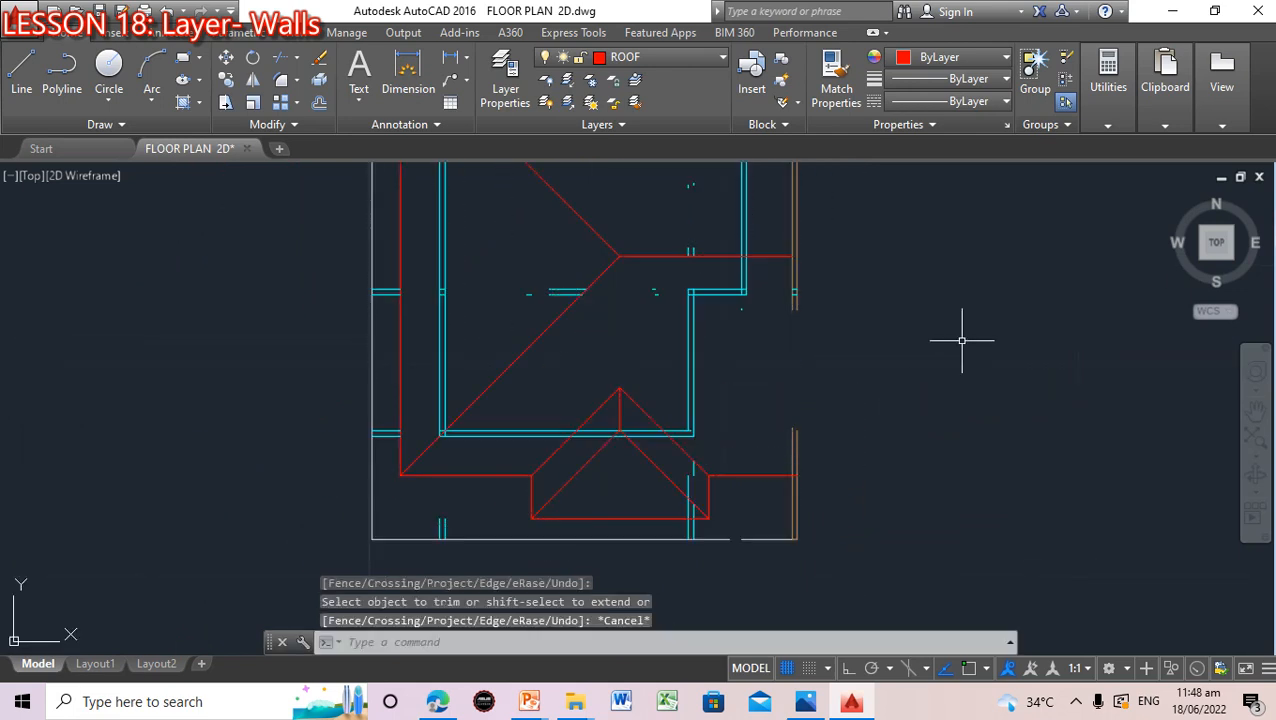
# Erase the leftover vertical wall segments in front of the front wall, at the entrance roof and near the left side
pyautogui.click(688, 500)
pyautogui.press('Delete')
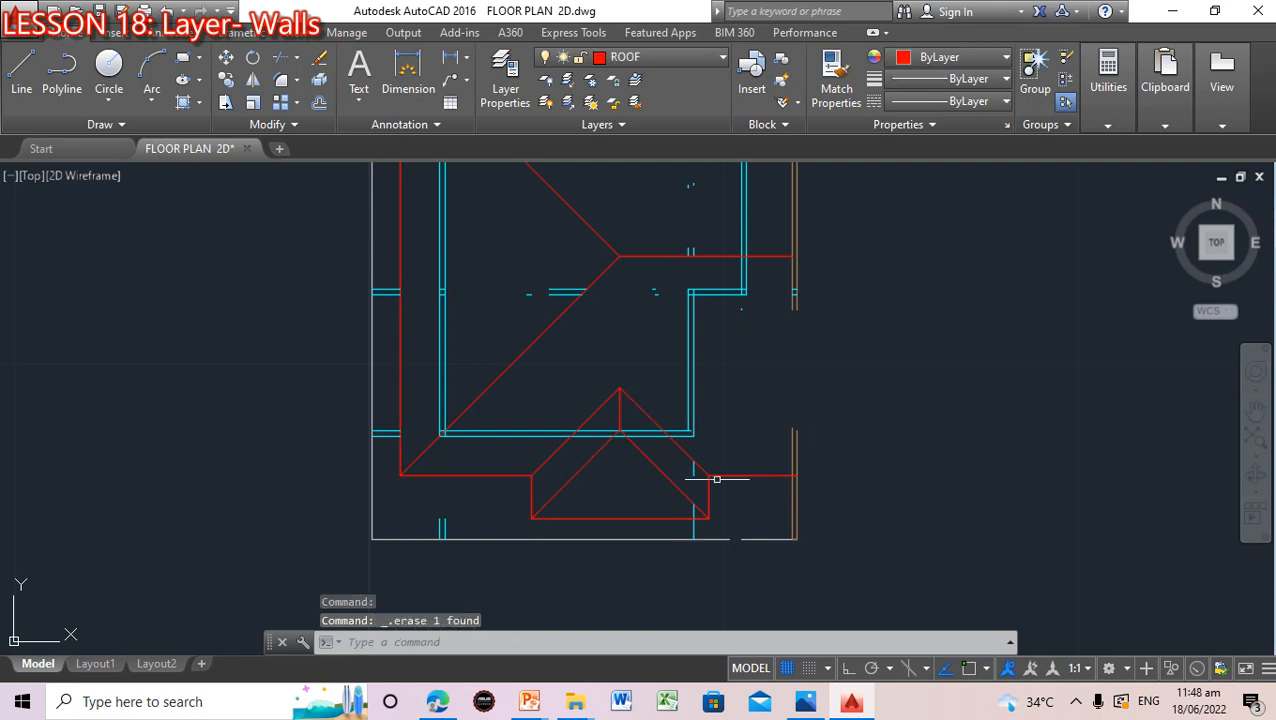
pyautogui.click(695, 478)
pyautogui.press('Delete')
pyautogui.click(692, 513)
pyautogui.press('Delete')
pyautogui.click(445, 522)
pyautogui.press('Delete')
pyautogui.click(442, 521)
pyautogui.press('Delete')
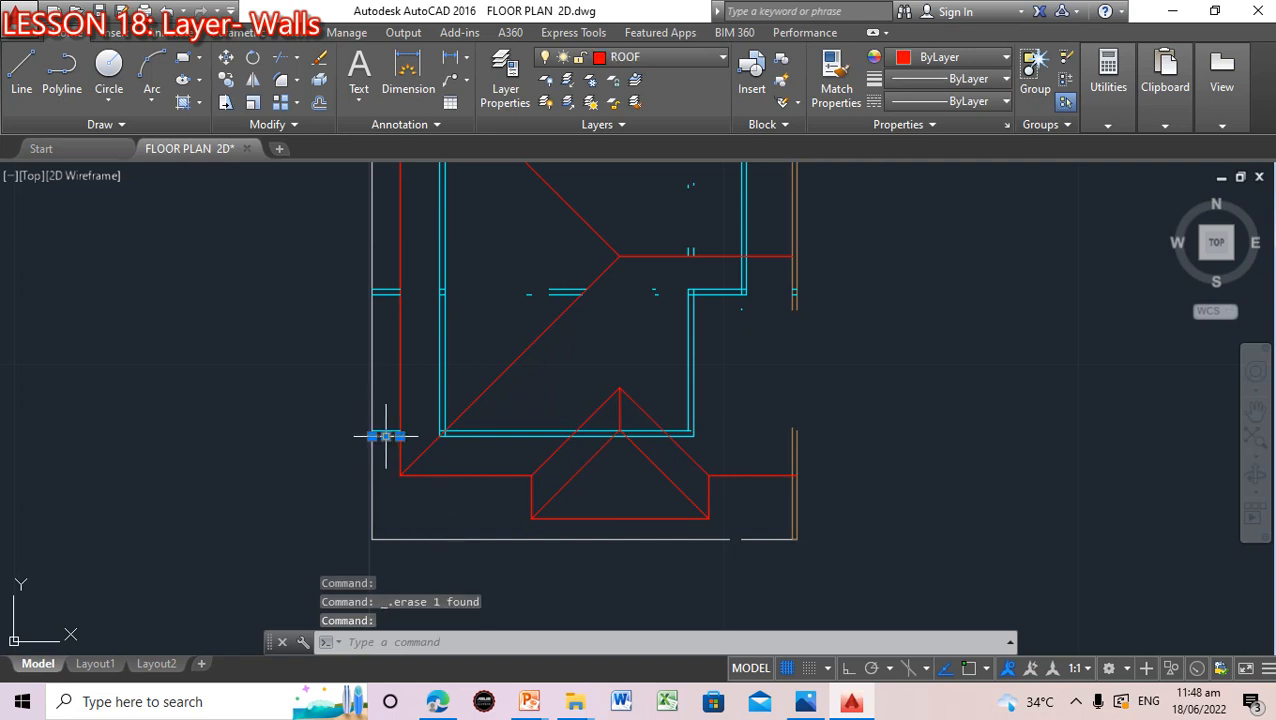
# Erase the leftover horizontal wall line pairs between the left property line and the left roof eave
pyautogui.click(391, 293)
pyautogui.press('Delete')
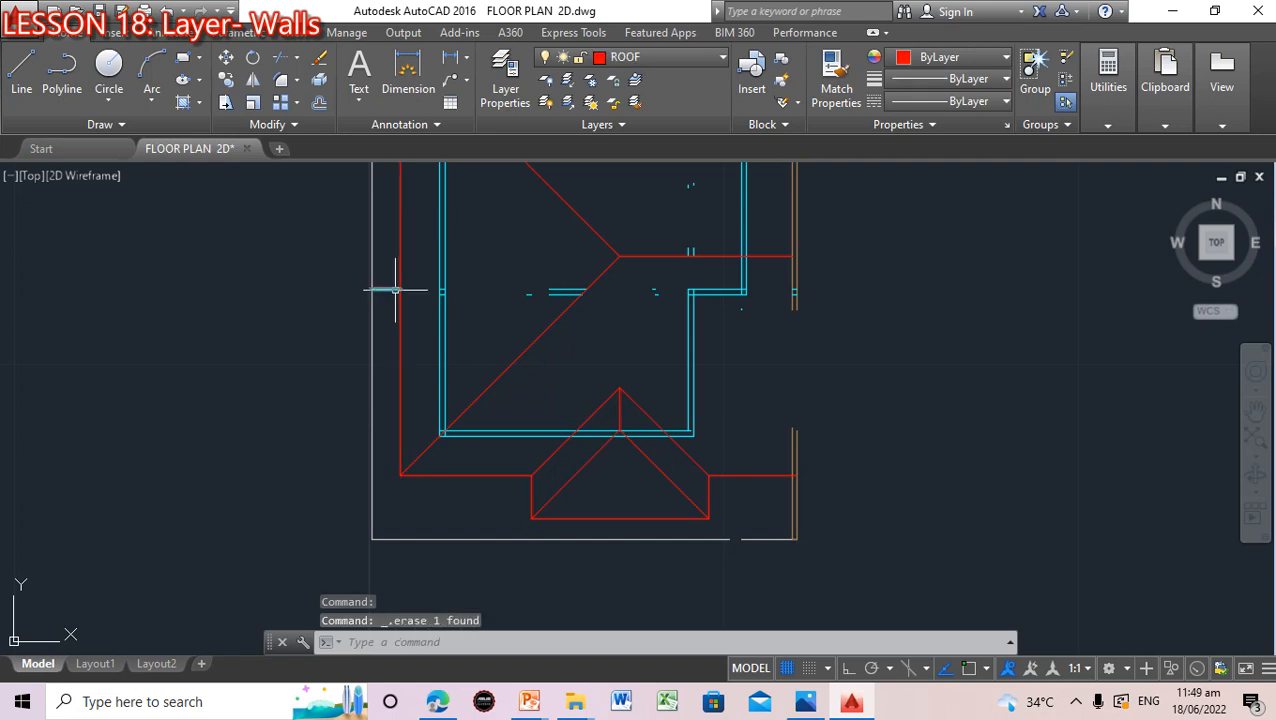
pyautogui.click(388, 290)
pyautogui.press('Delete')
# Erase the short leftover pieces of the middle horizontal wall pair inside the house
pyautogui.click(526, 292)
pyautogui.press('Delete')
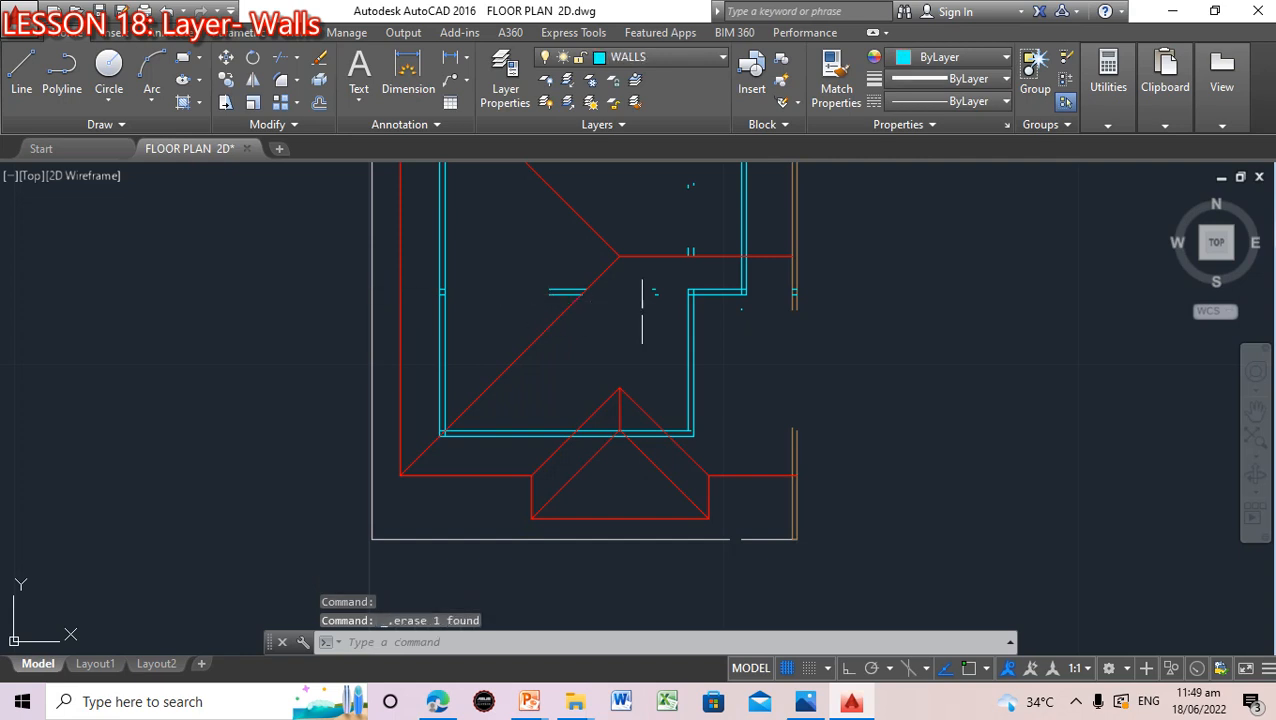
pyautogui.click(657, 294)
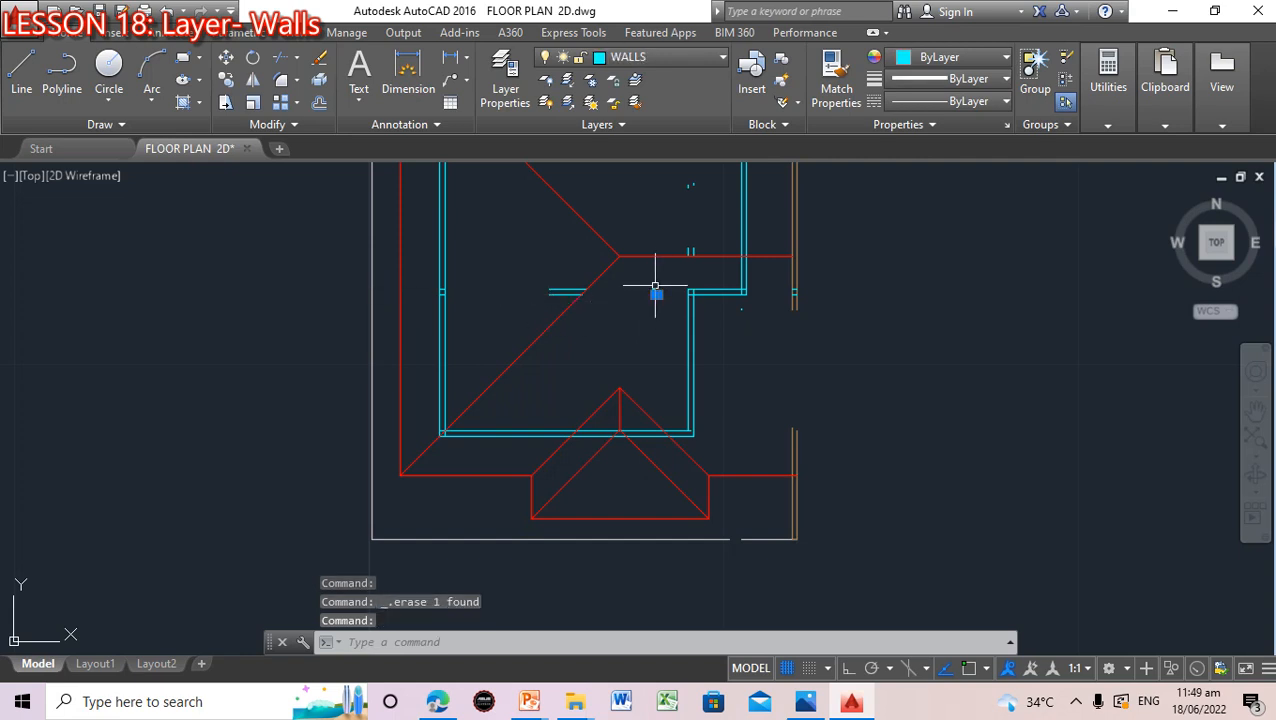
pyautogui.click(655, 288)
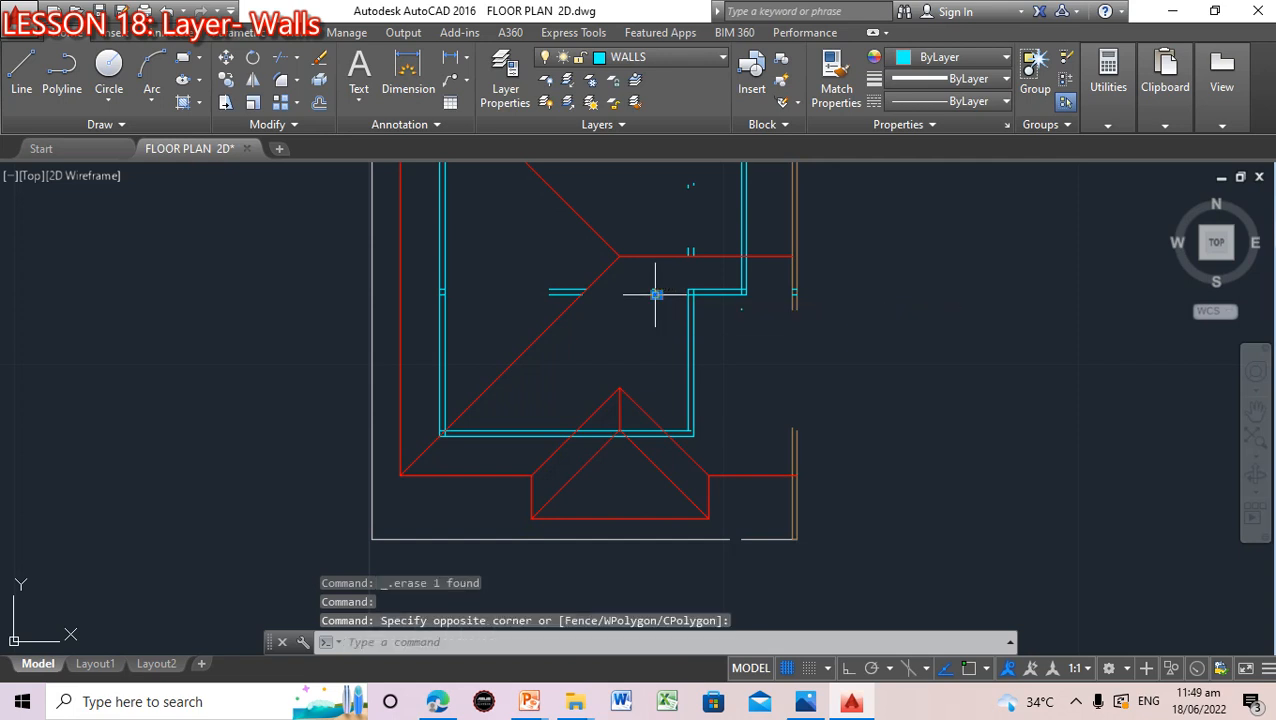
pyautogui.press('Delete')
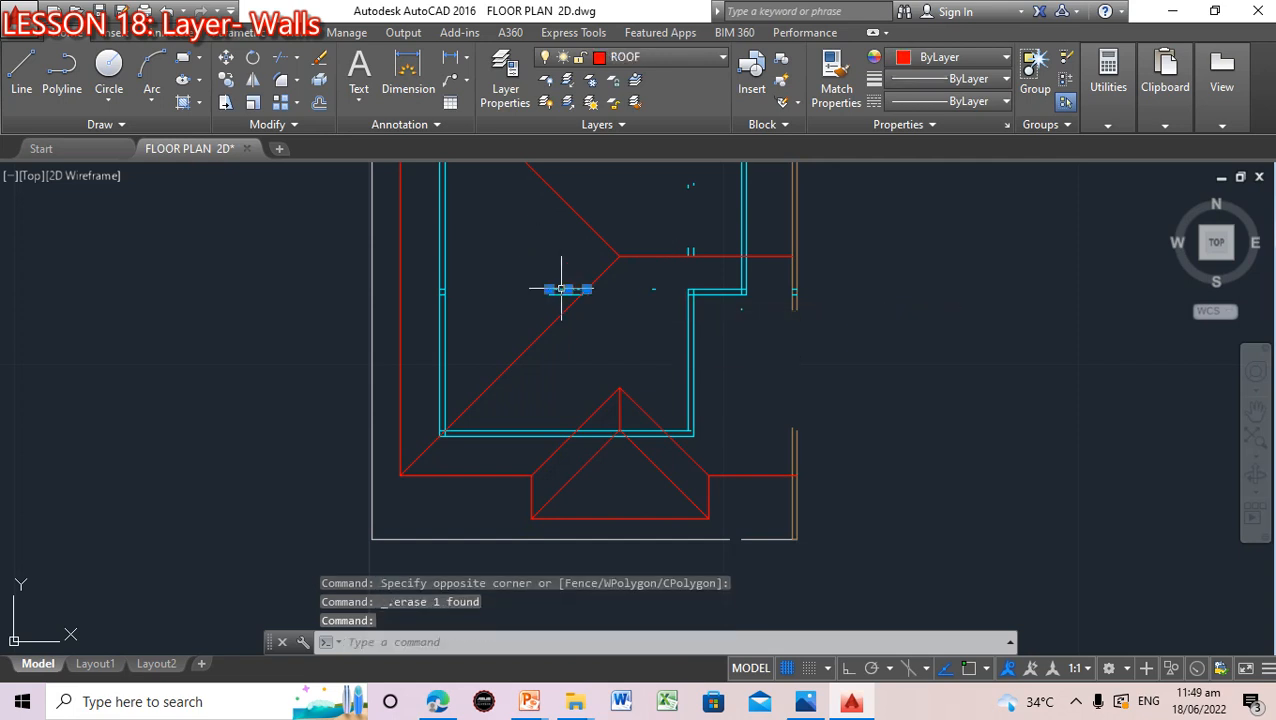
pyautogui.click(656, 289)
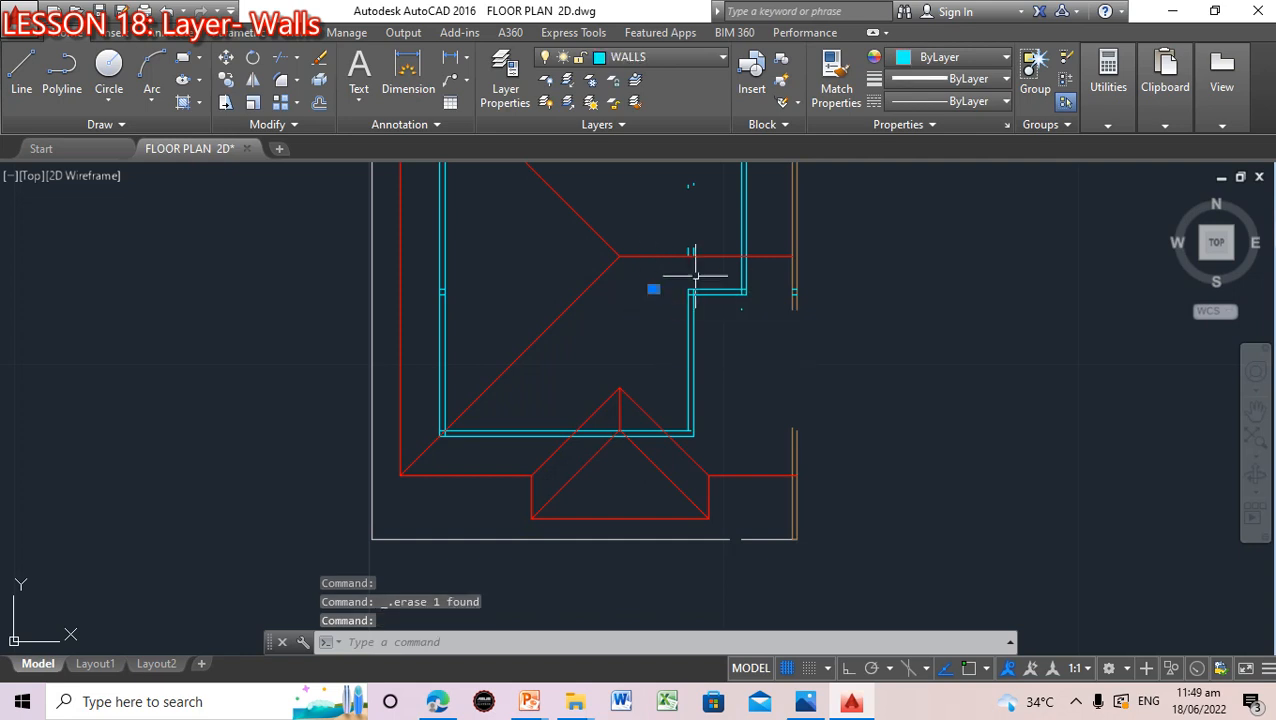
pyautogui.press('Delete')
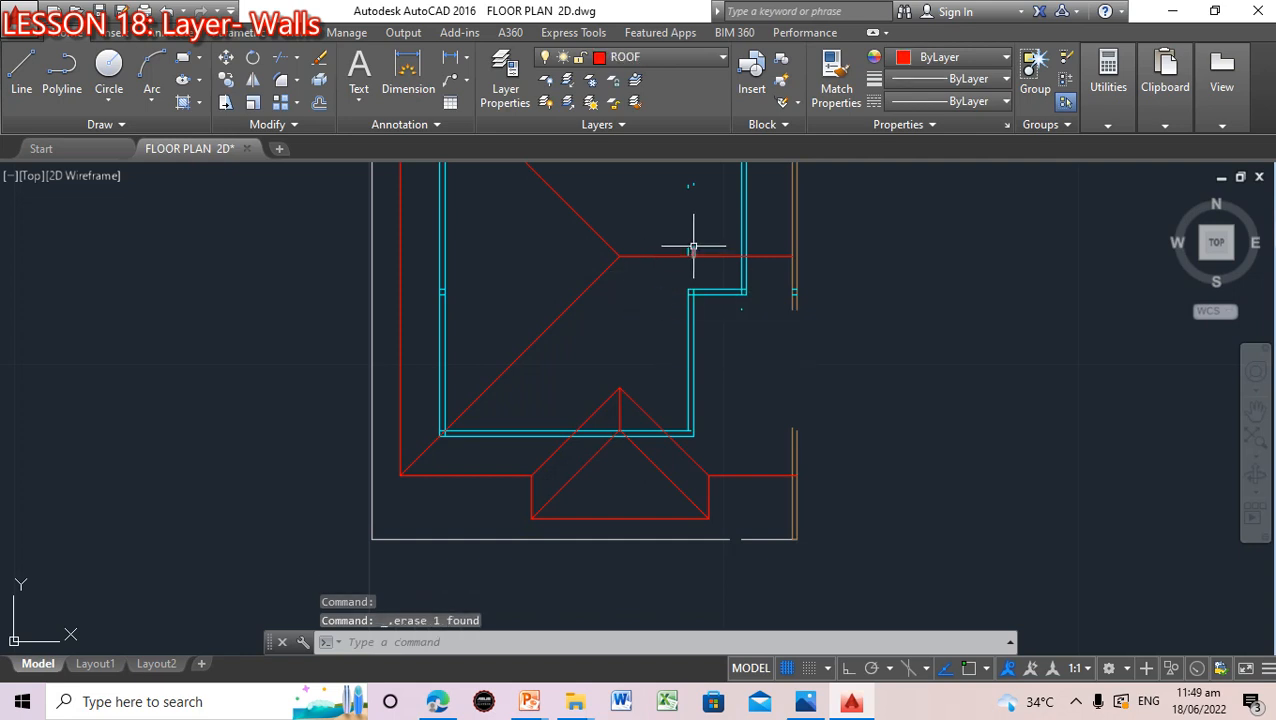
# Erase the two short vertical wall fragments at the horizontal roof ridge line
pyautogui.click(687, 248)
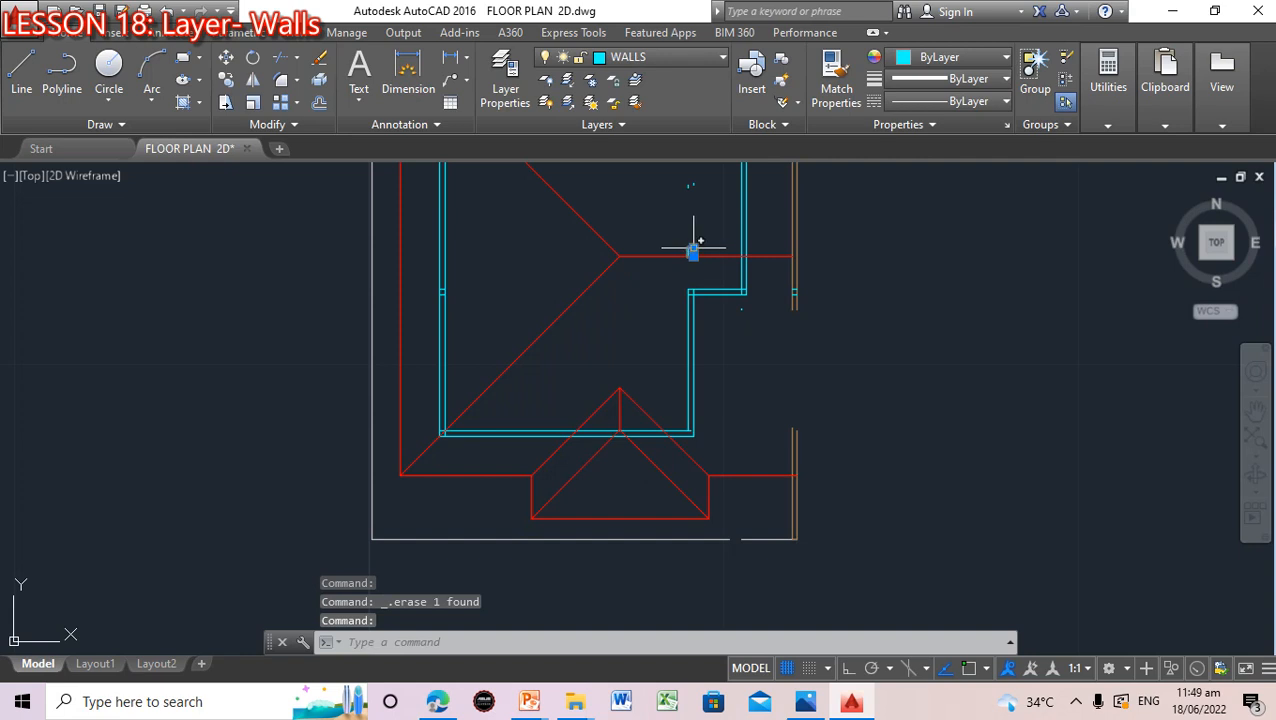
pyautogui.moveTo(690, 253)
pyautogui.press('Delete')
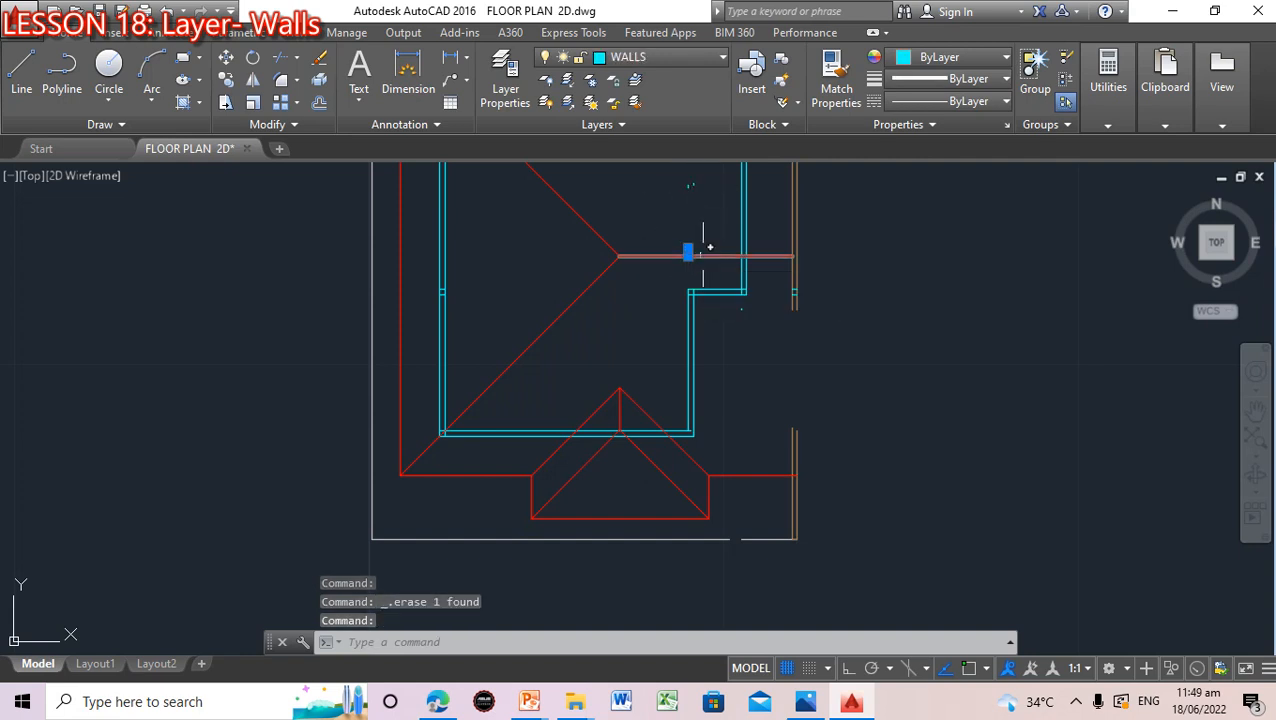
# Erase the tiny wall fragment below the right wall's outer jog corner and the horizontal wall pair crossing the firewall
pyautogui.scroll(4, 704, 250)
pyautogui.scroll(-5, 705, 250)
pyautogui.scroll(3, 735, 251)
pyautogui.click(747, 353)
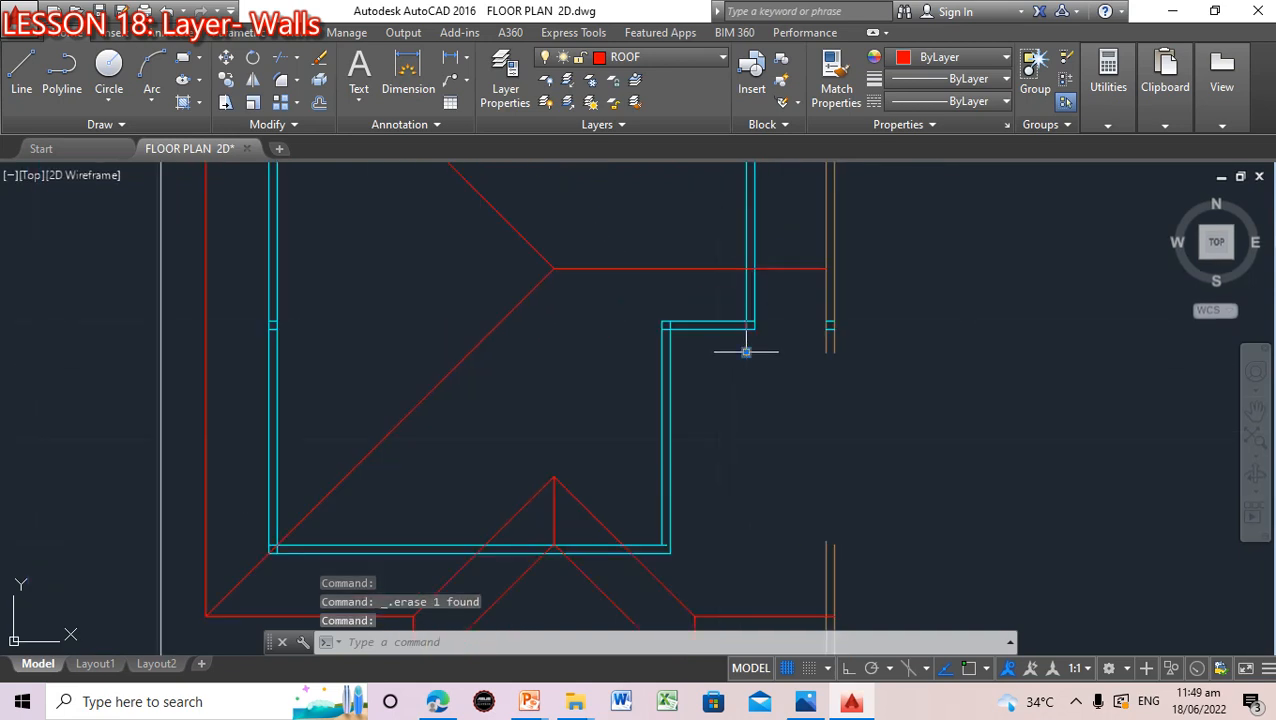
pyautogui.press('Delete')
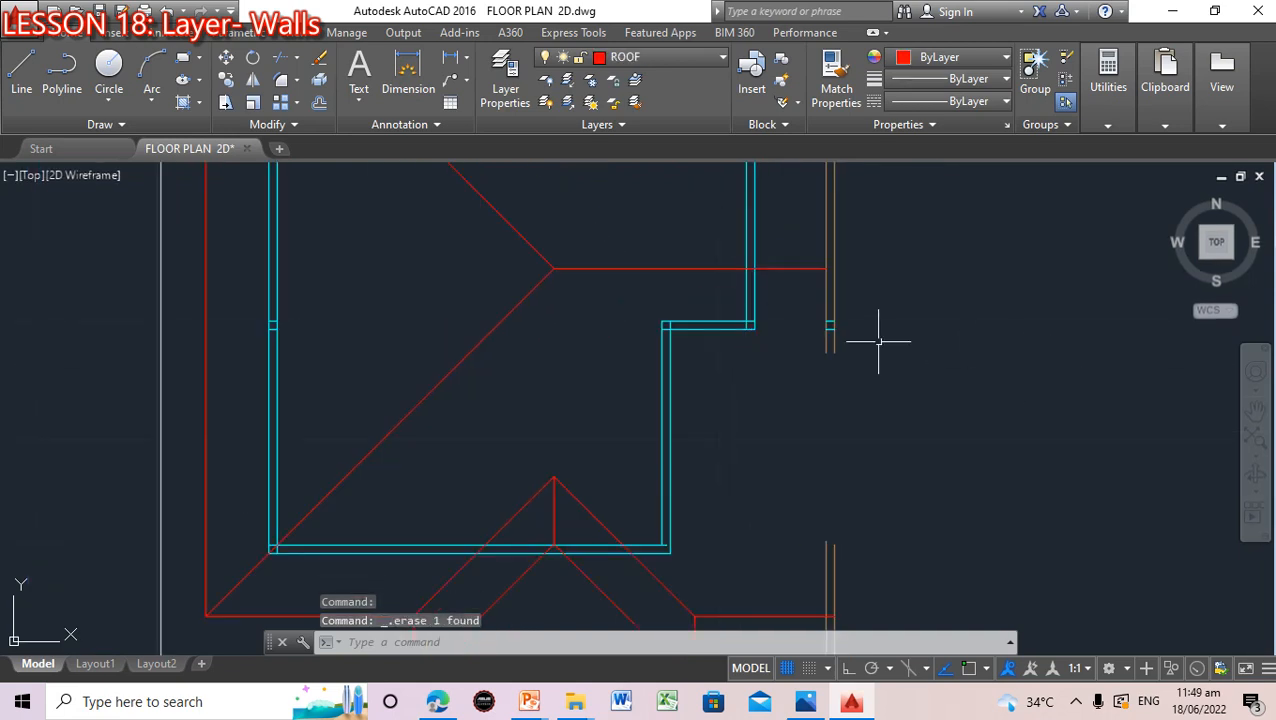
pyautogui.click(830, 328)
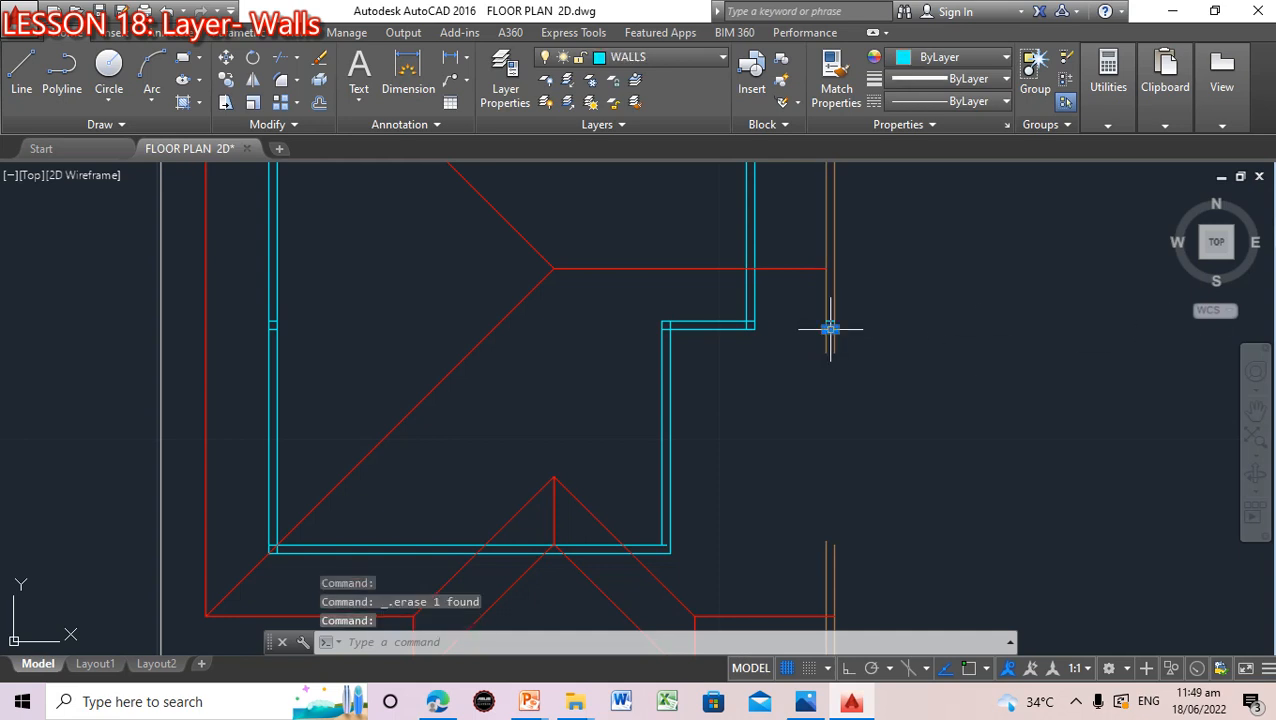
pyautogui.press('Delete')
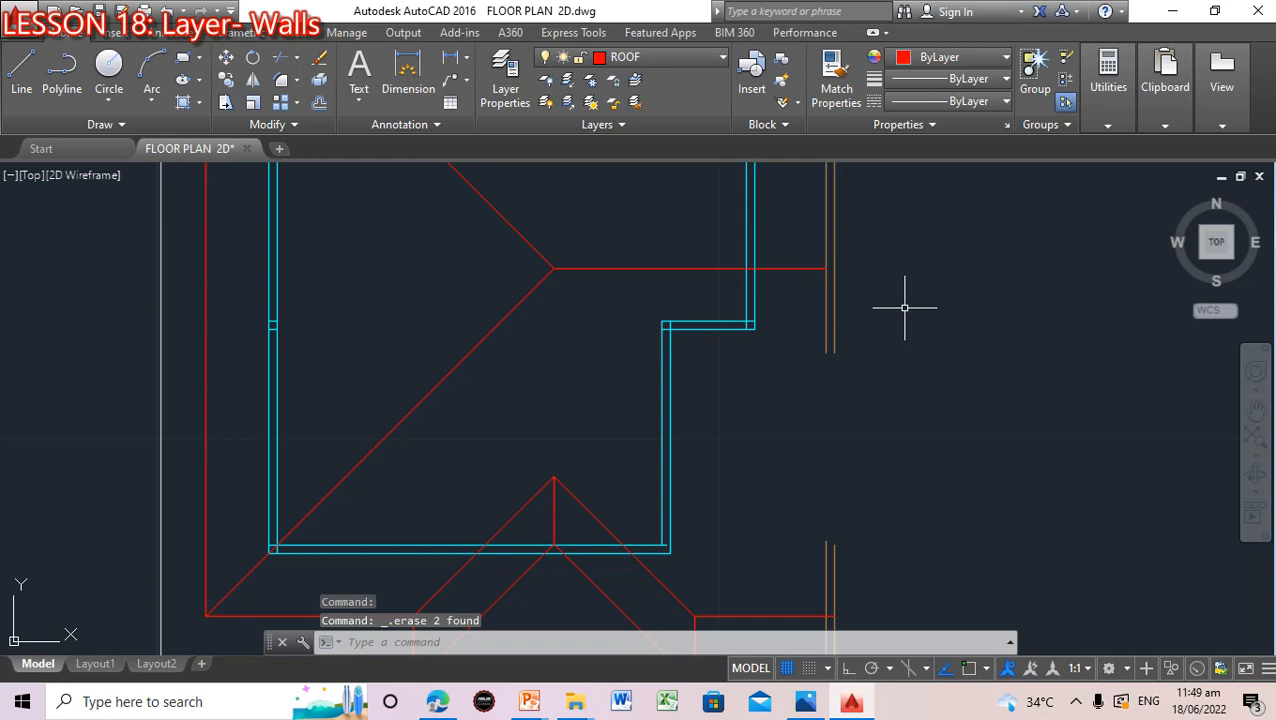
# Erase the two tiny wall fragments left inside the house between the roof ridge and the horizontal wall behind it
pyautogui.scroll(2, 894, 354)
pyautogui.scroll(-3, 894, 354)
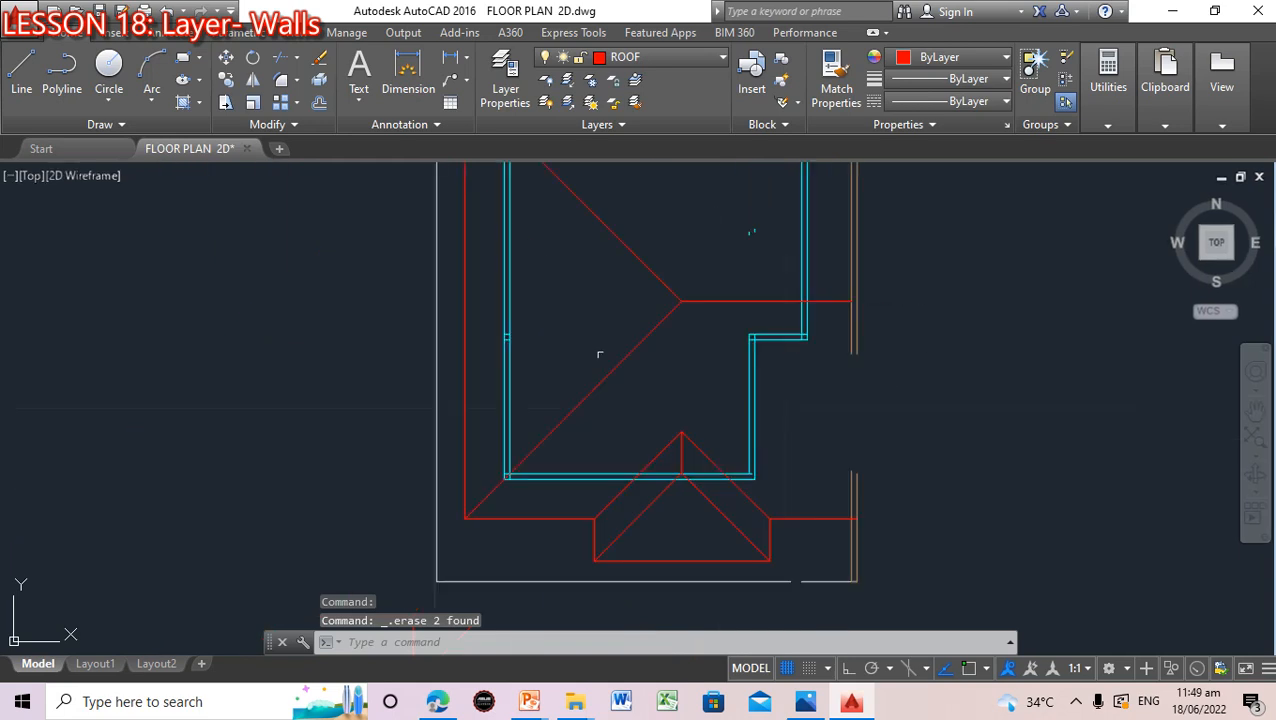
pyautogui.scroll(2, 581, 339)
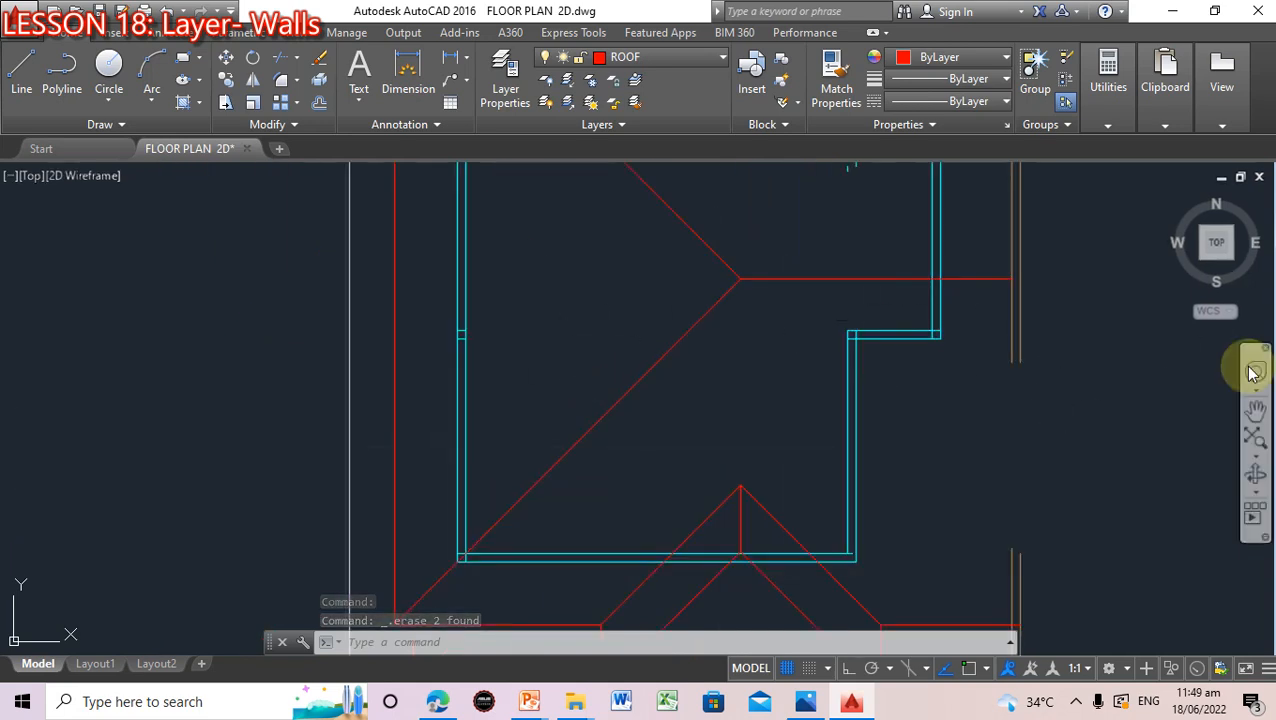
pyautogui.click(1258, 410)
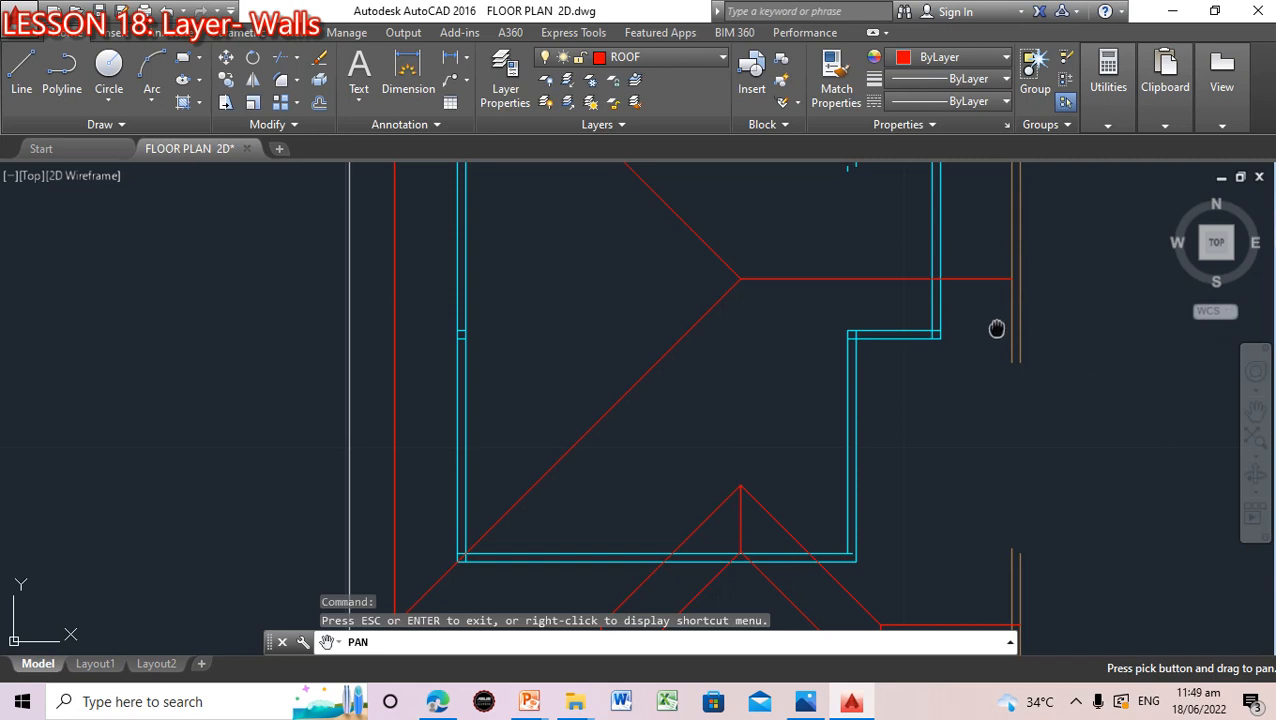
pyautogui.moveTo(997, 326); pyautogui.dragTo(891, 504)
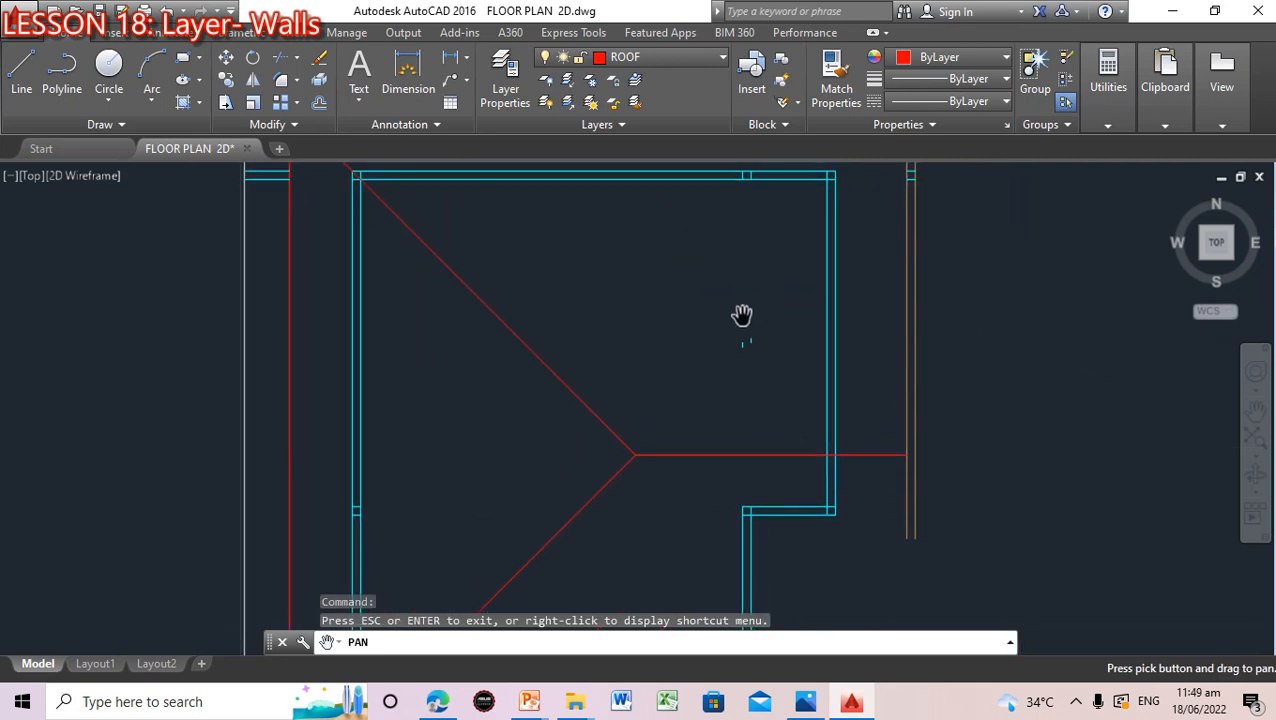
pyautogui.press('Escape')
pyautogui.click(750, 341)
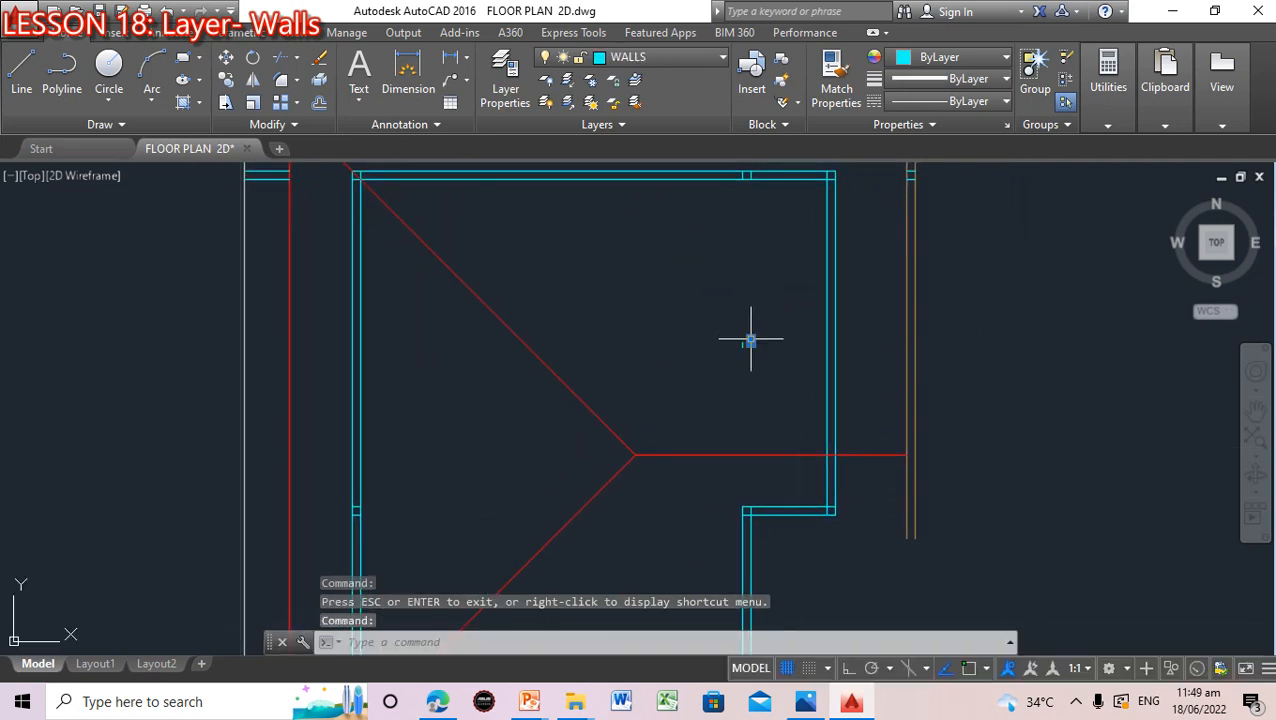
pyautogui.press('Delete')
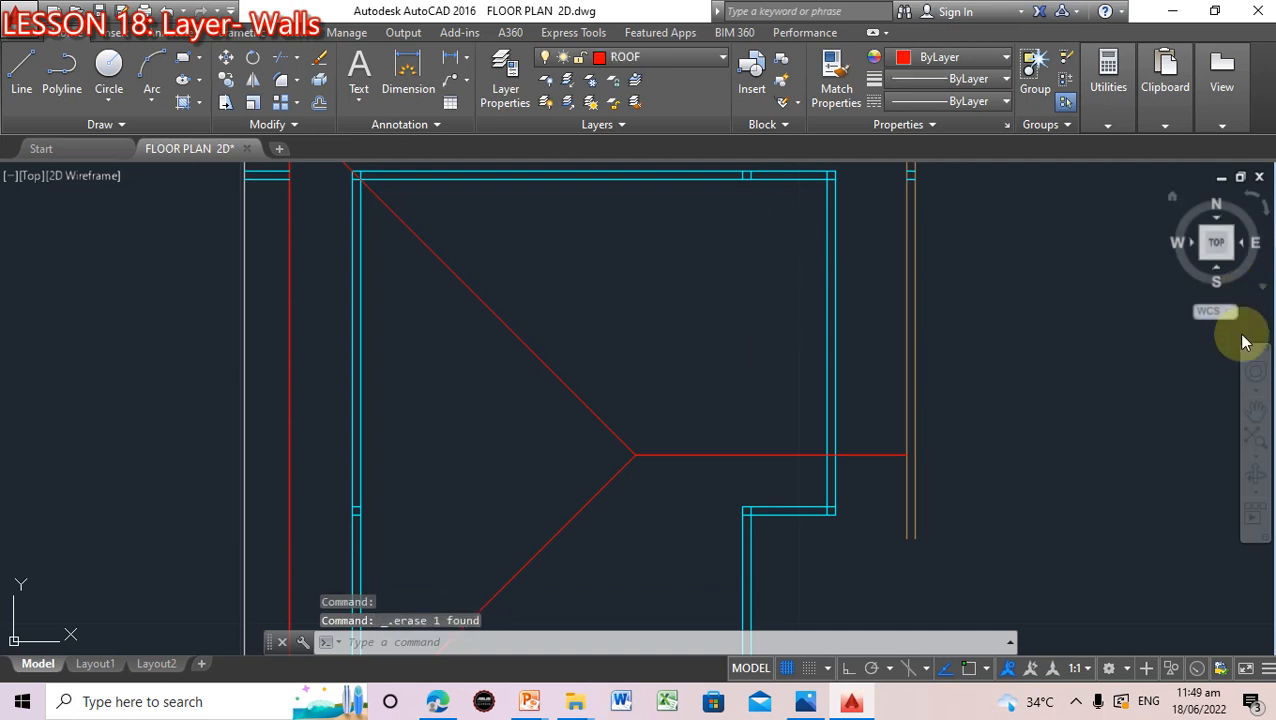
# Erase the three short vertical wall line pairs between the rear property line and the roof edge
pyautogui.click(1256, 410)
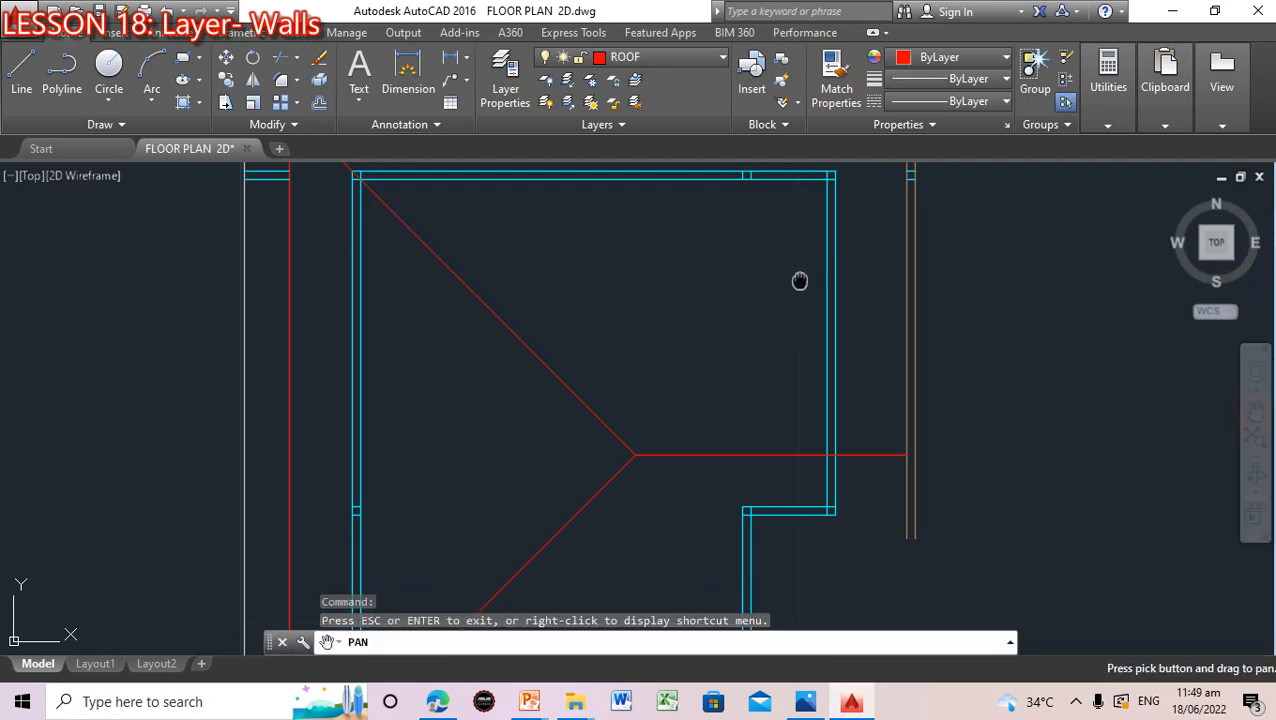
pyautogui.moveTo(800, 281); pyautogui.dragTo(700, 513)
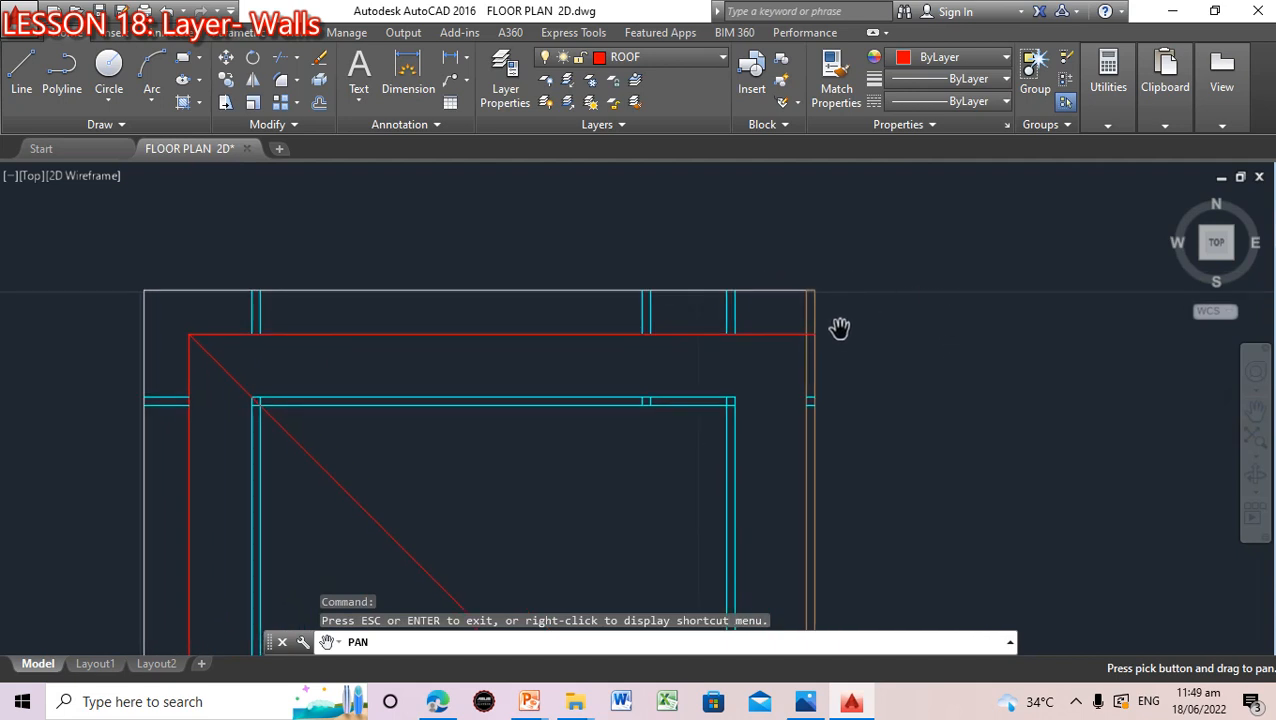
pyautogui.press('Escape')
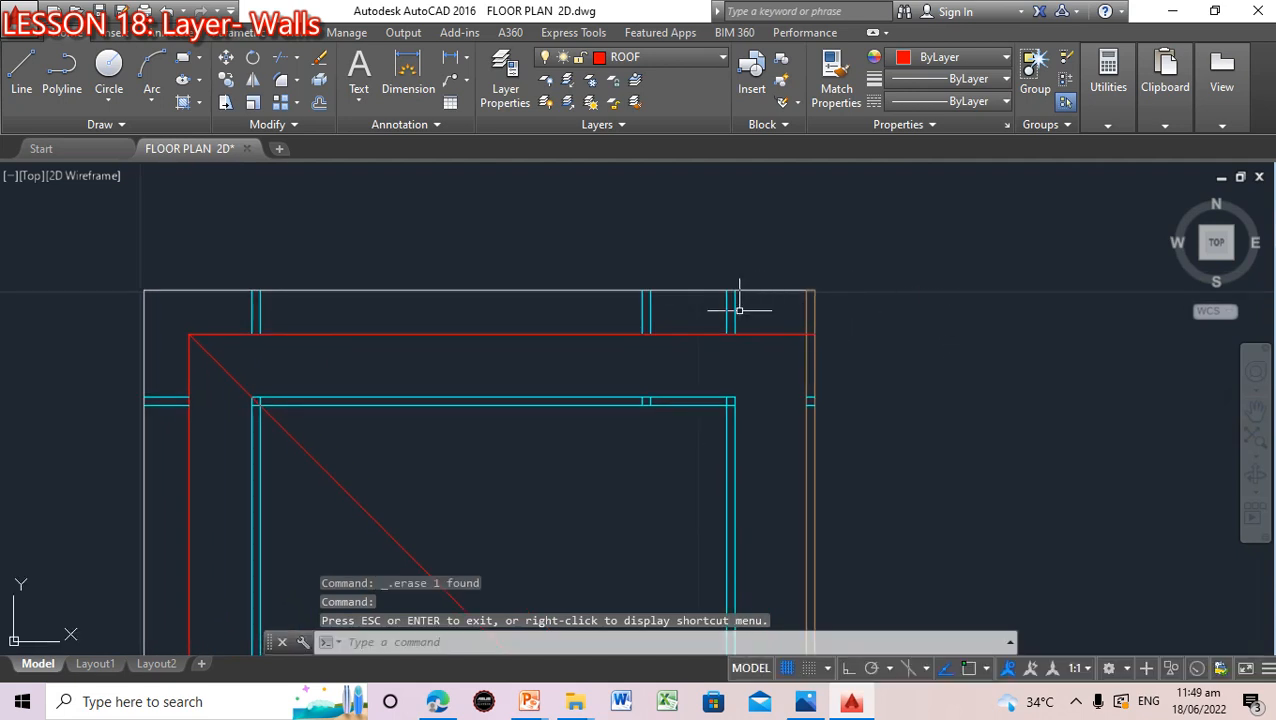
pyautogui.click(733, 311)
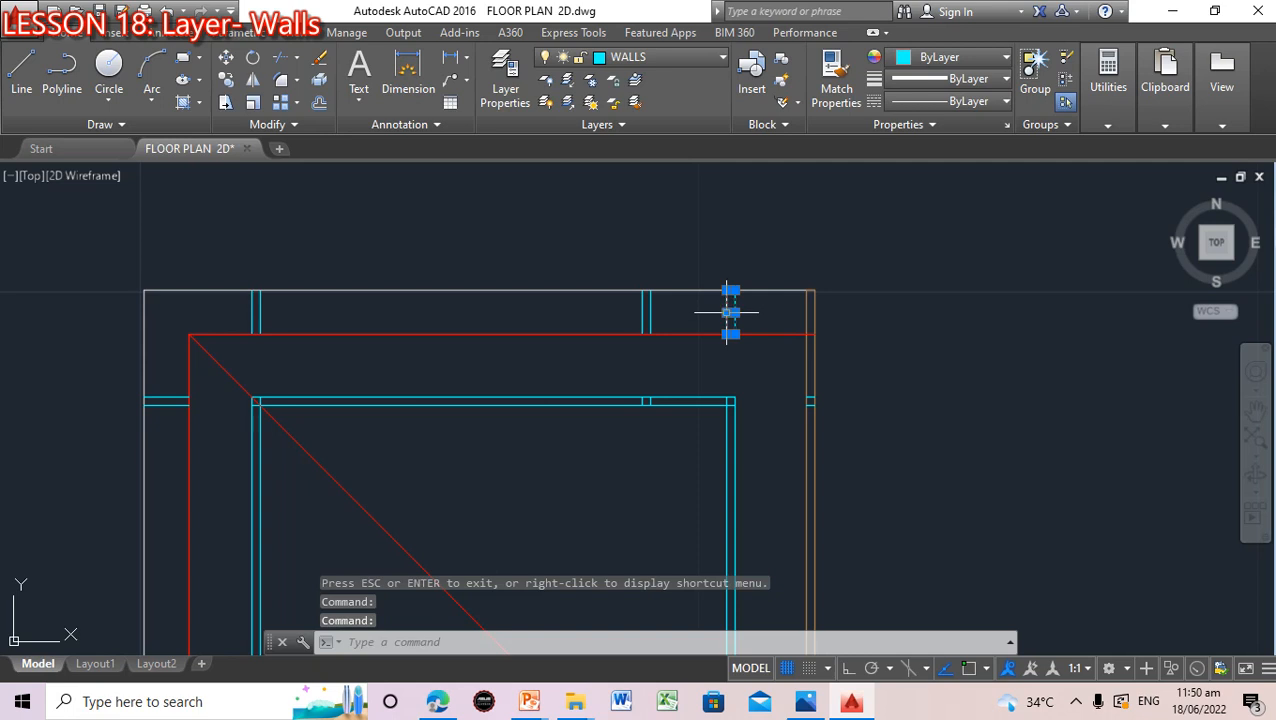
pyautogui.press('Delete')
pyautogui.click(648, 309)
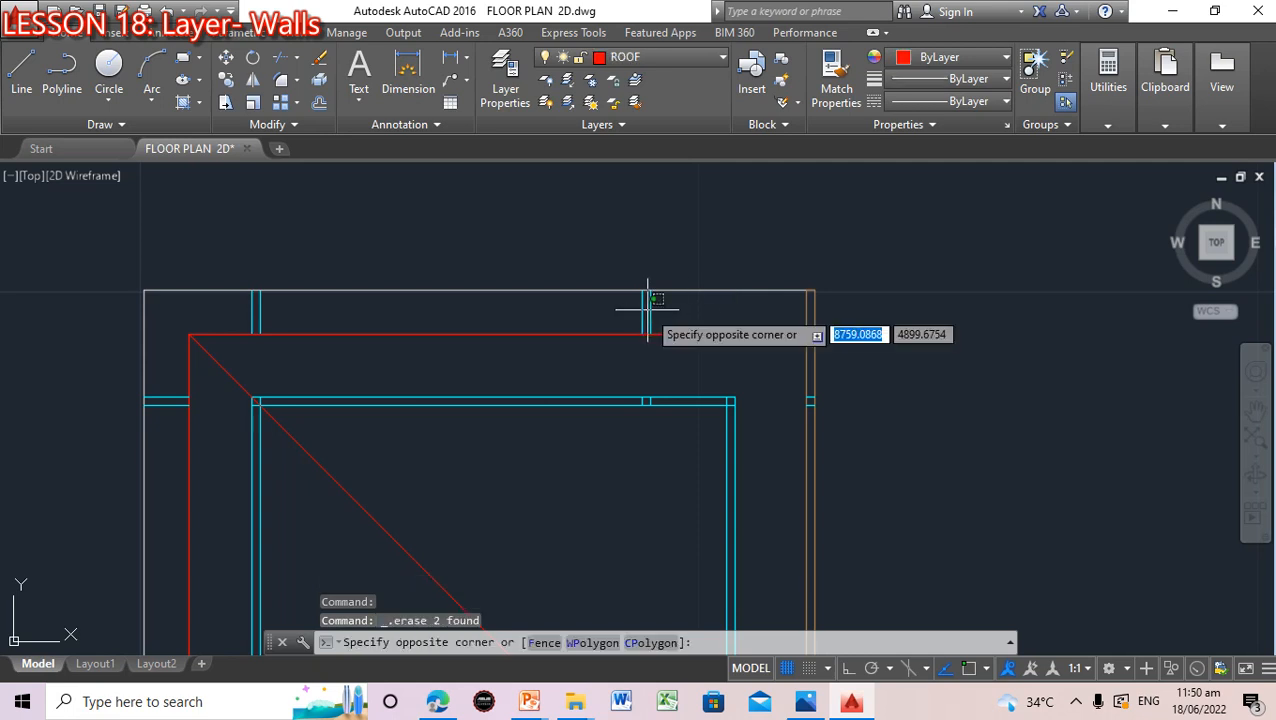
pyautogui.click(650, 318)
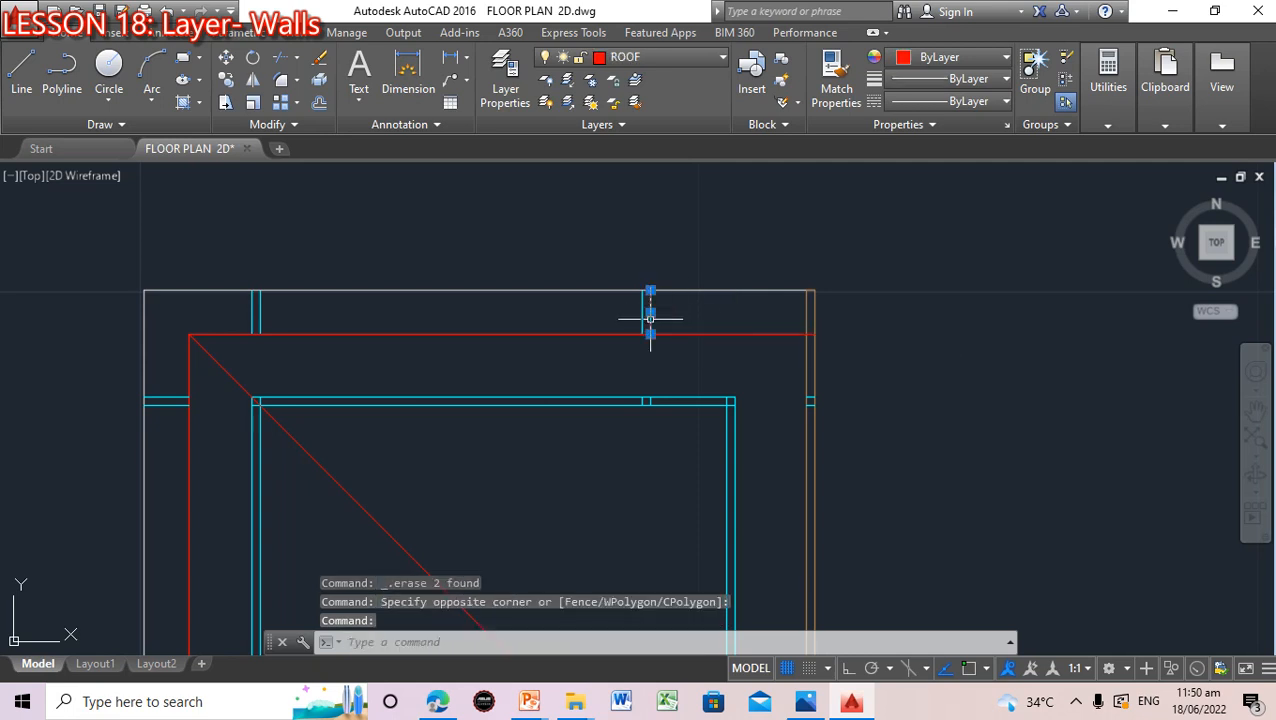
pyautogui.press('Delete')
pyautogui.click(643, 315)
pyautogui.press('Delete')
pyautogui.click(255, 310)
pyautogui.press('Delete')
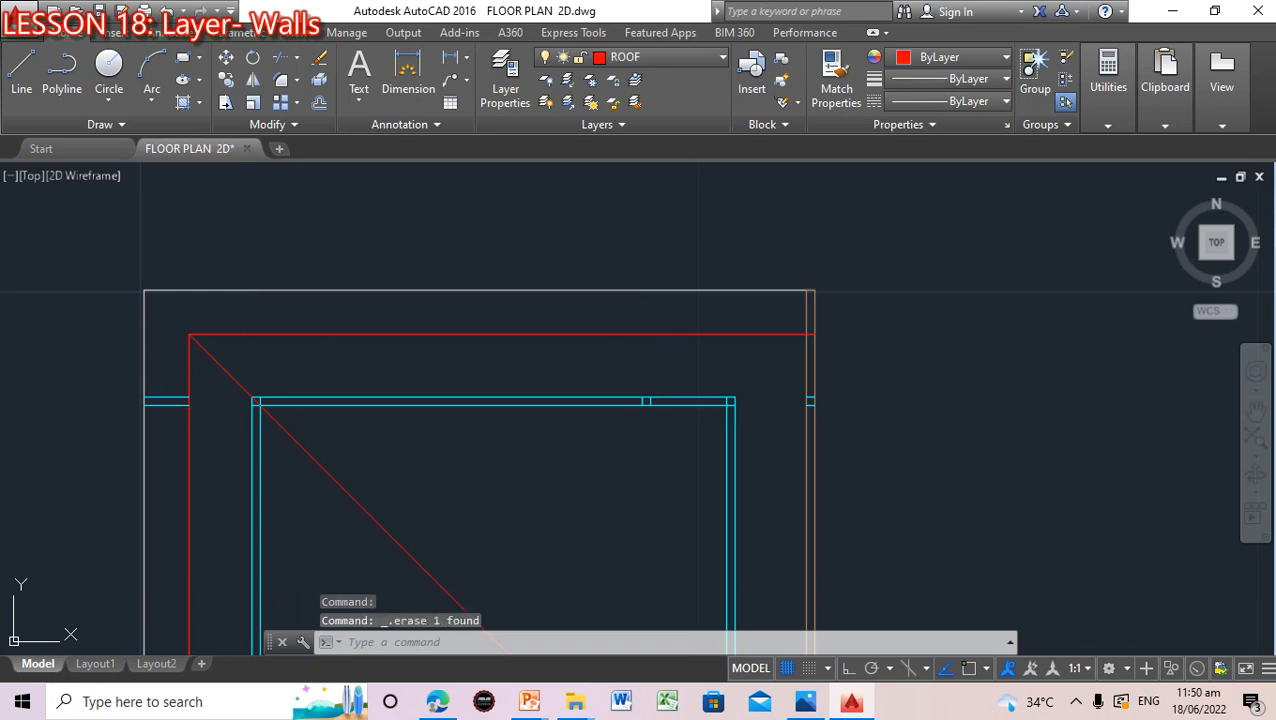
# Erase the short horizontal wall line pair between the left property line and the roof edge
pyautogui.click(166, 399)
pyautogui.press('Delete')
pyautogui.click(171, 405)
pyautogui.press('Delete')
# Erase the two tiny vertical fragments inside the rear wall and the leftover horizontal fragment crossing the firewall
pyautogui.click(647, 400)
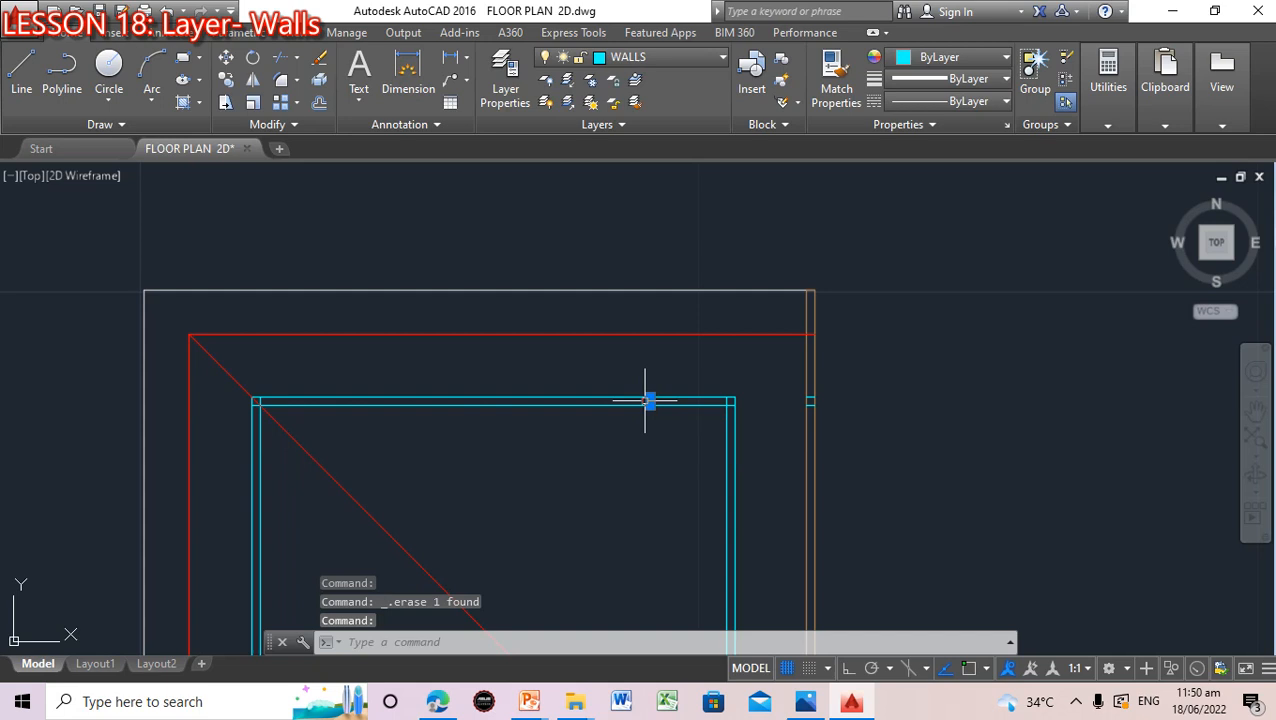
pyautogui.press('Delete')
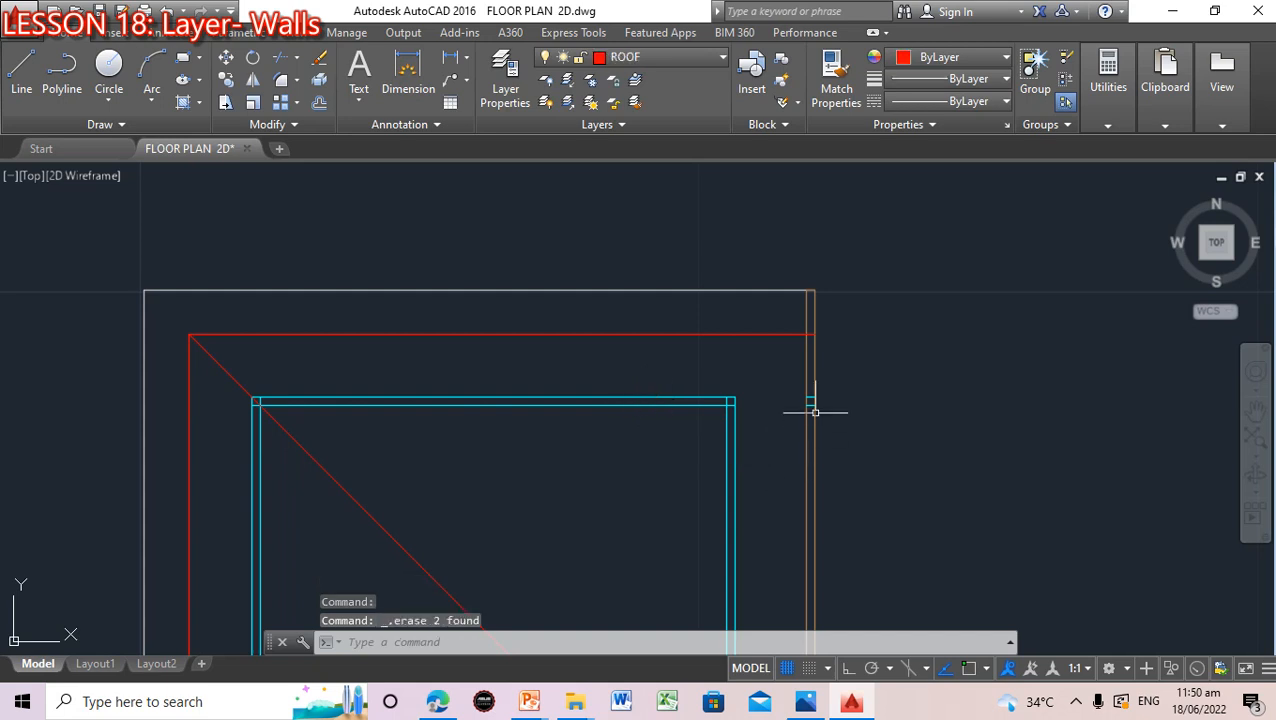
pyautogui.click(808, 404)
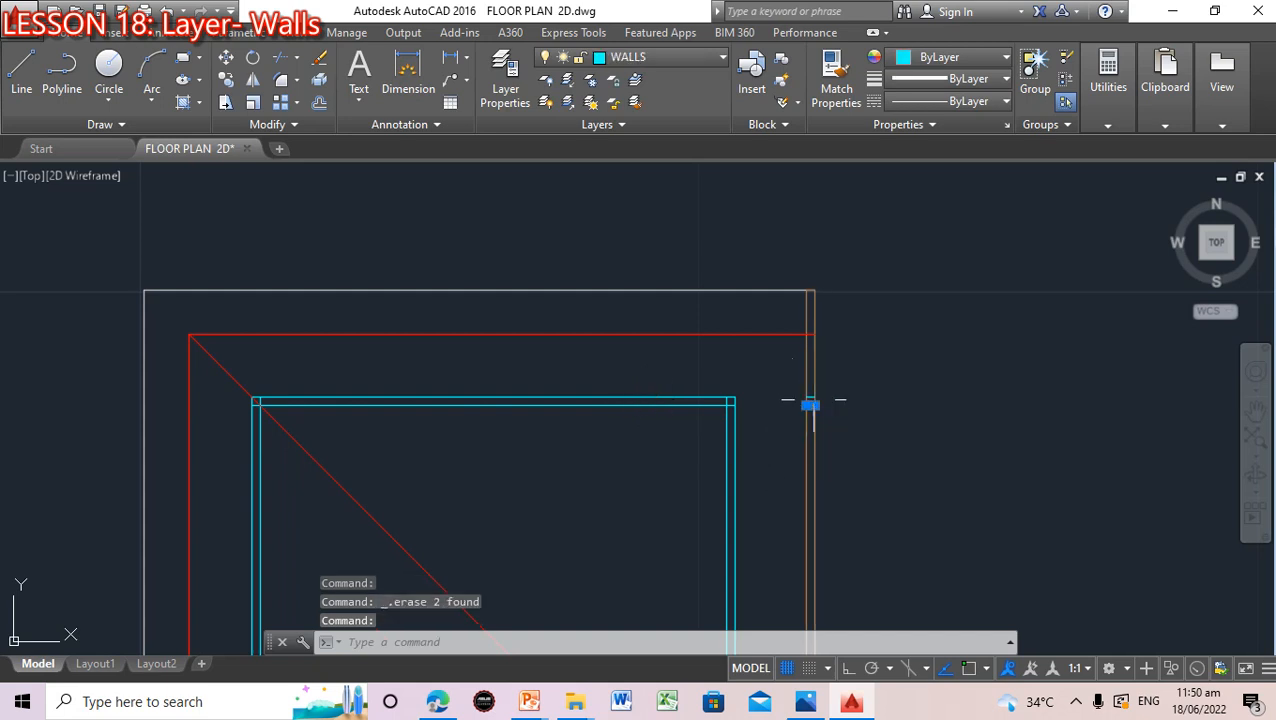
pyautogui.press('Delete')
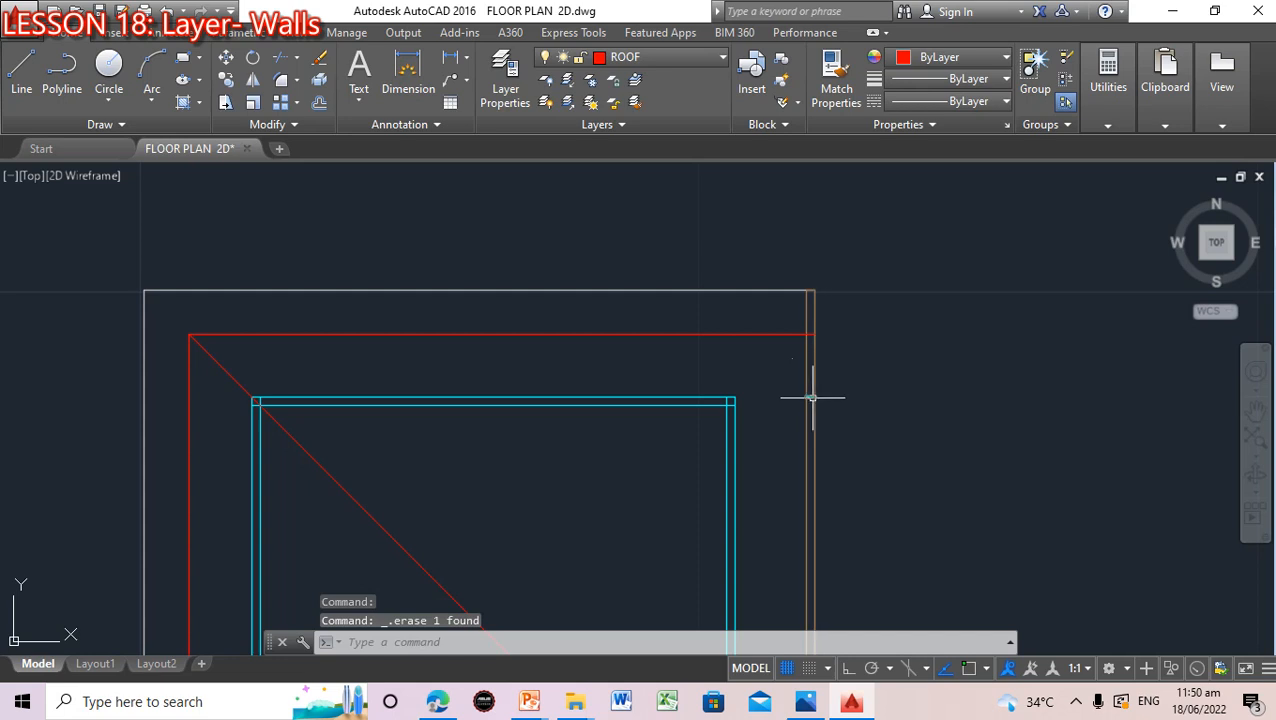
# Erase the two short horizontal fragments crossing the left exterior wall, level with the right wall's jog
pyautogui.scroll(-2, 884, 421)
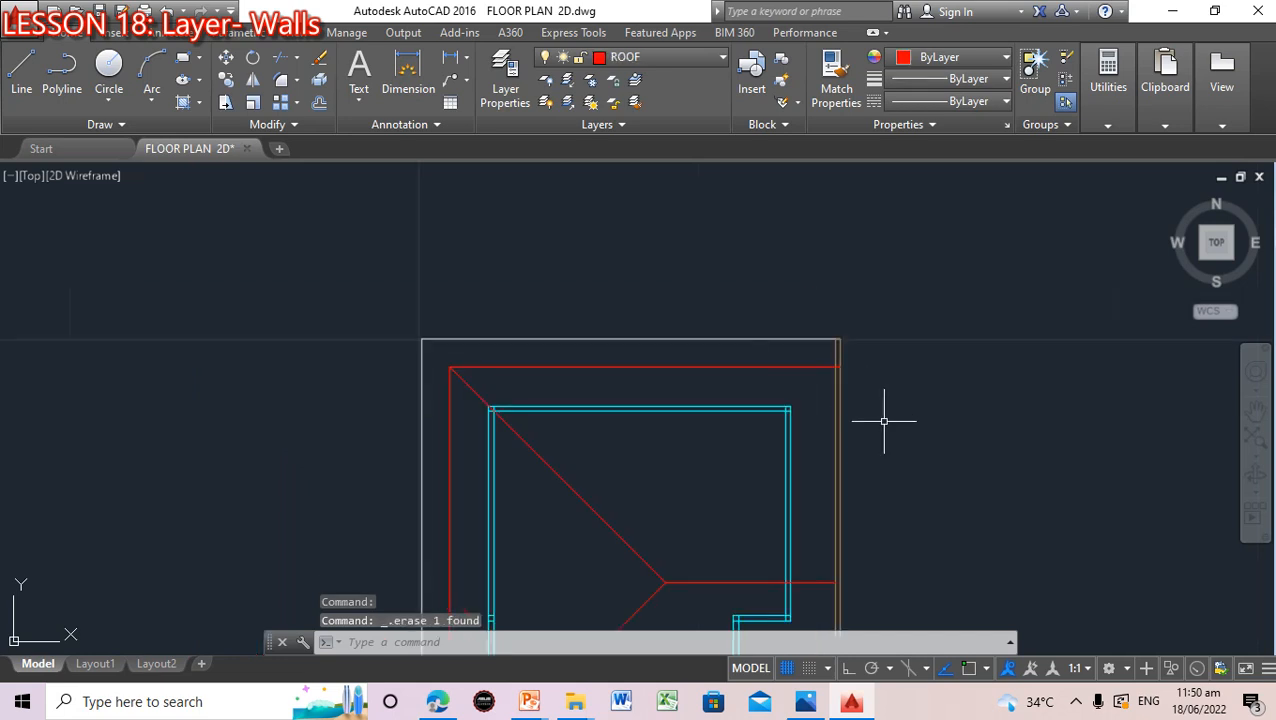
pyautogui.click(1256, 410)
pyautogui.moveTo(906, 461); pyautogui.dragTo(773, 289)
pyautogui.moveTo(720, 421); pyautogui.dragTo(734, 348)
pyautogui.moveTo(701, 470); pyautogui.dragTo(779, 492)
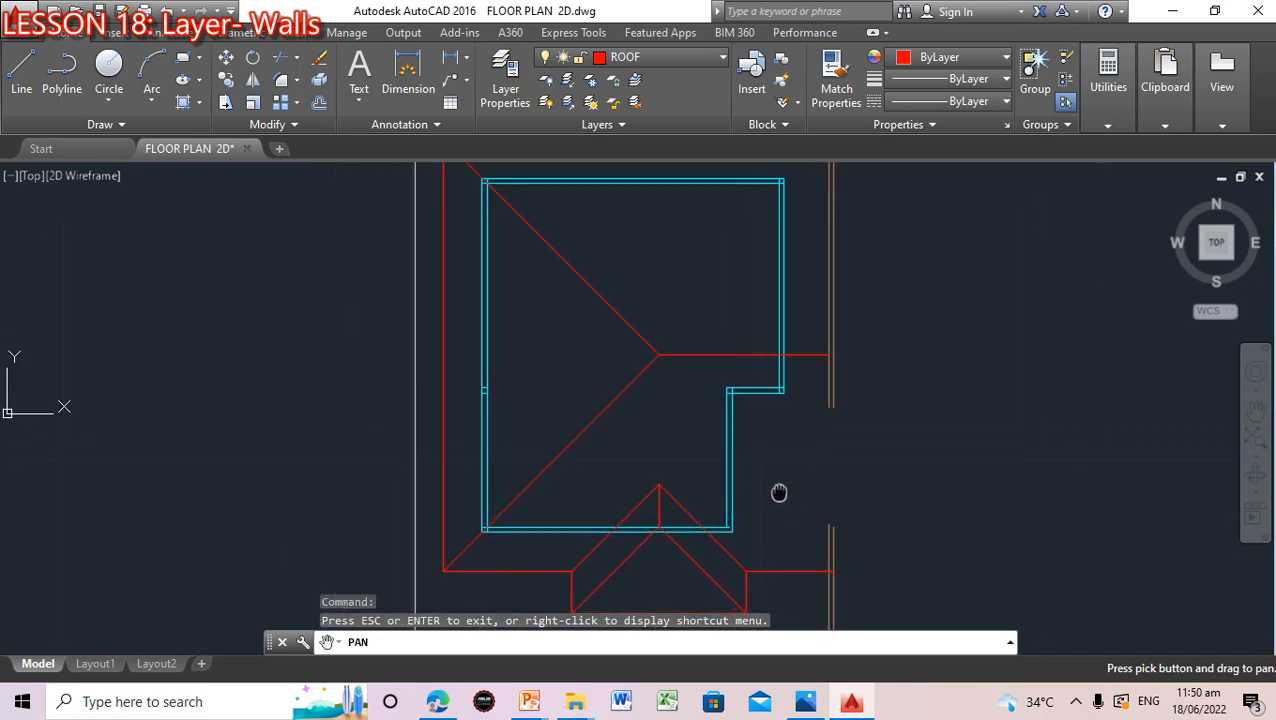
pyautogui.scroll(2, 531, 440)
pyautogui.scroll(2, 536, 440)
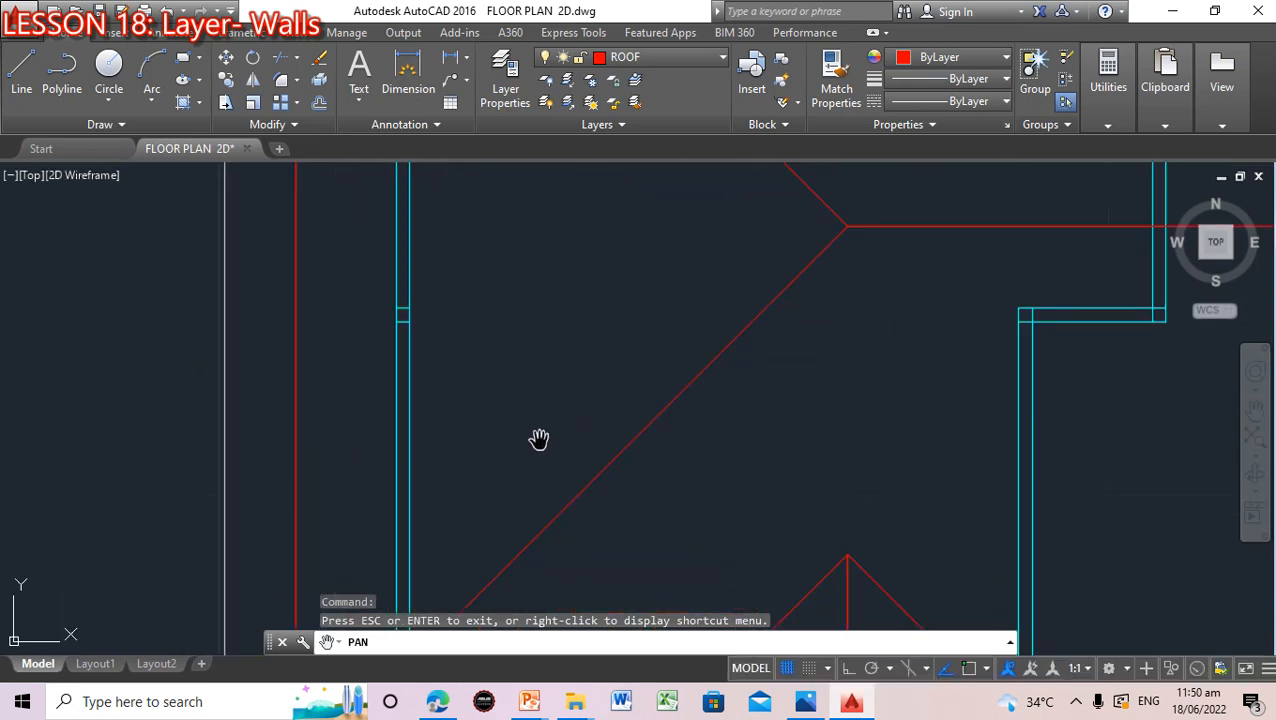
pyautogui.press('Escape')
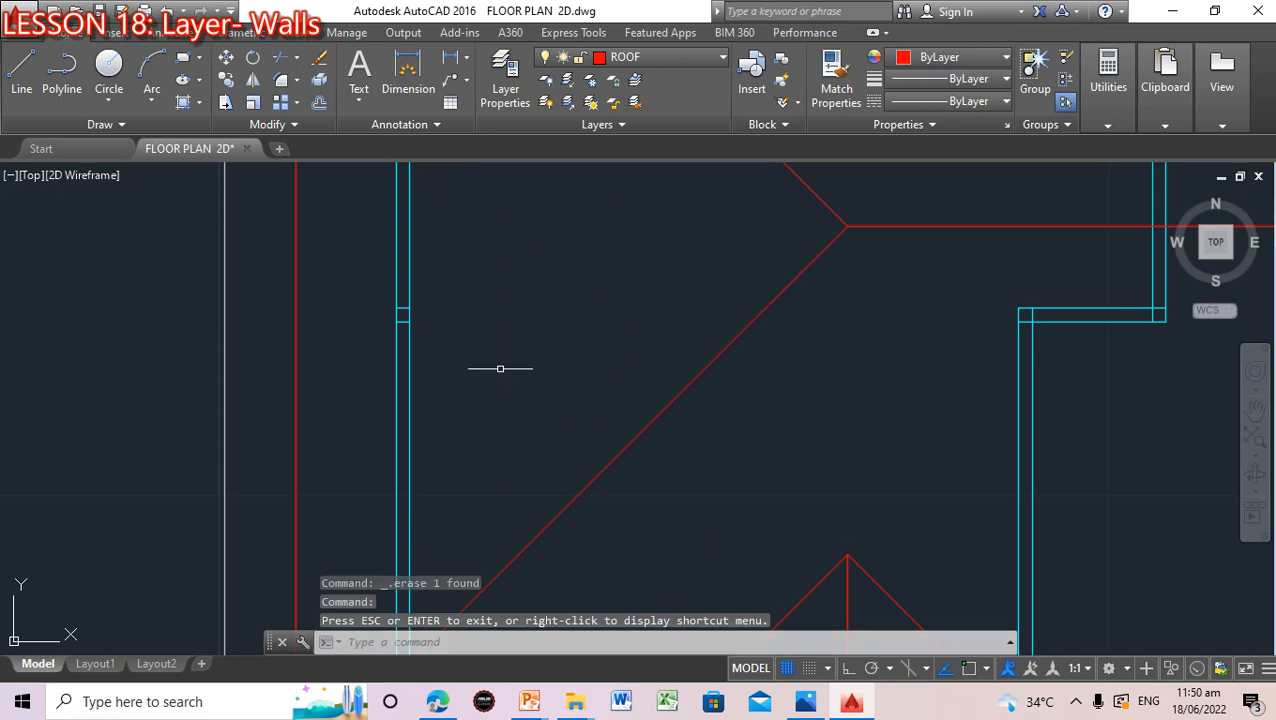
pyautogui.click(401, 314)
pyautogui.press('Delete')
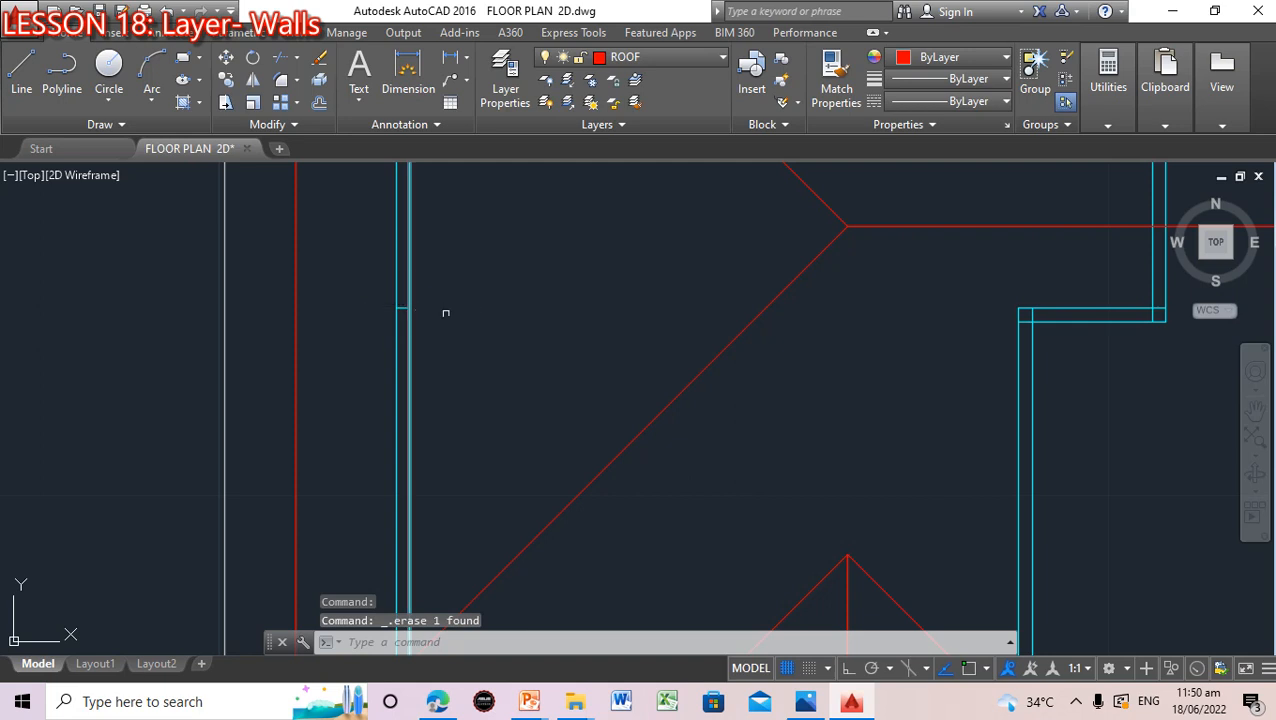
pyautogui.click(402, 308)
pyautogui.press('Escape')
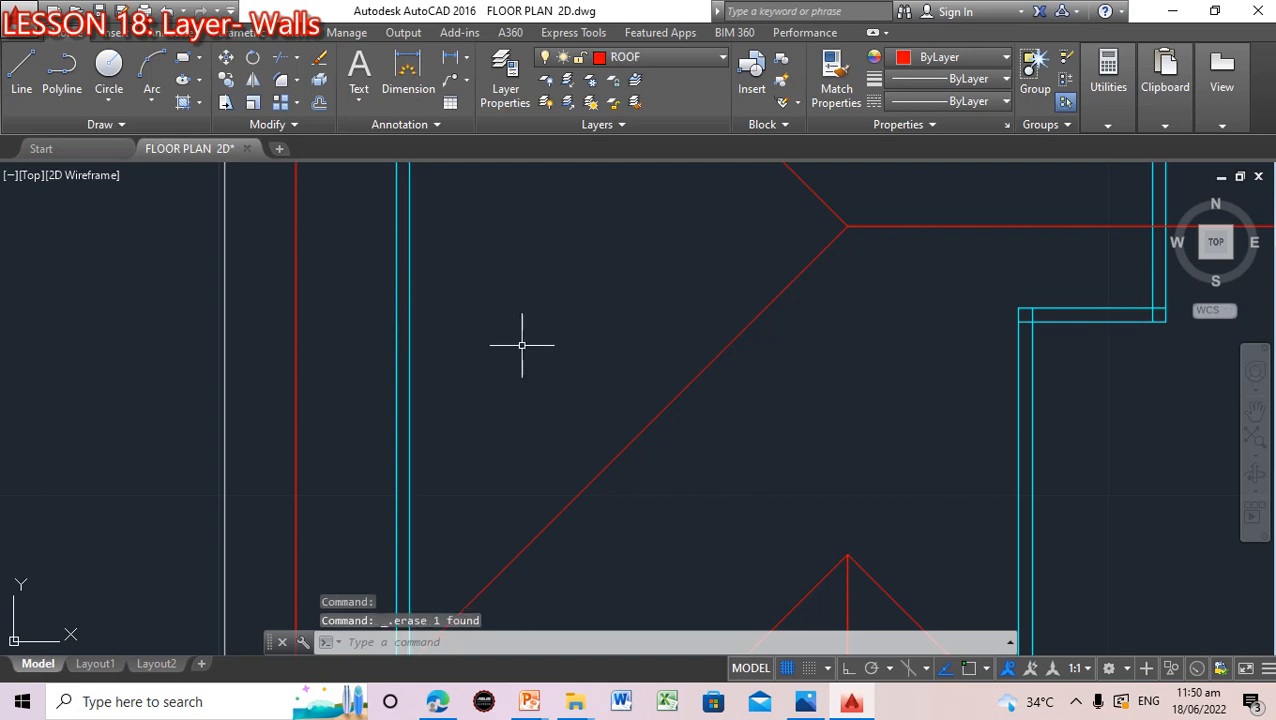
# Inspect the front wall and its corners for remaining wall line fragments
pyautogui.scroll(-3, 521, 345)
pyautogui.moveTo(560, 404); pyautogui.dragTo(563, 378)
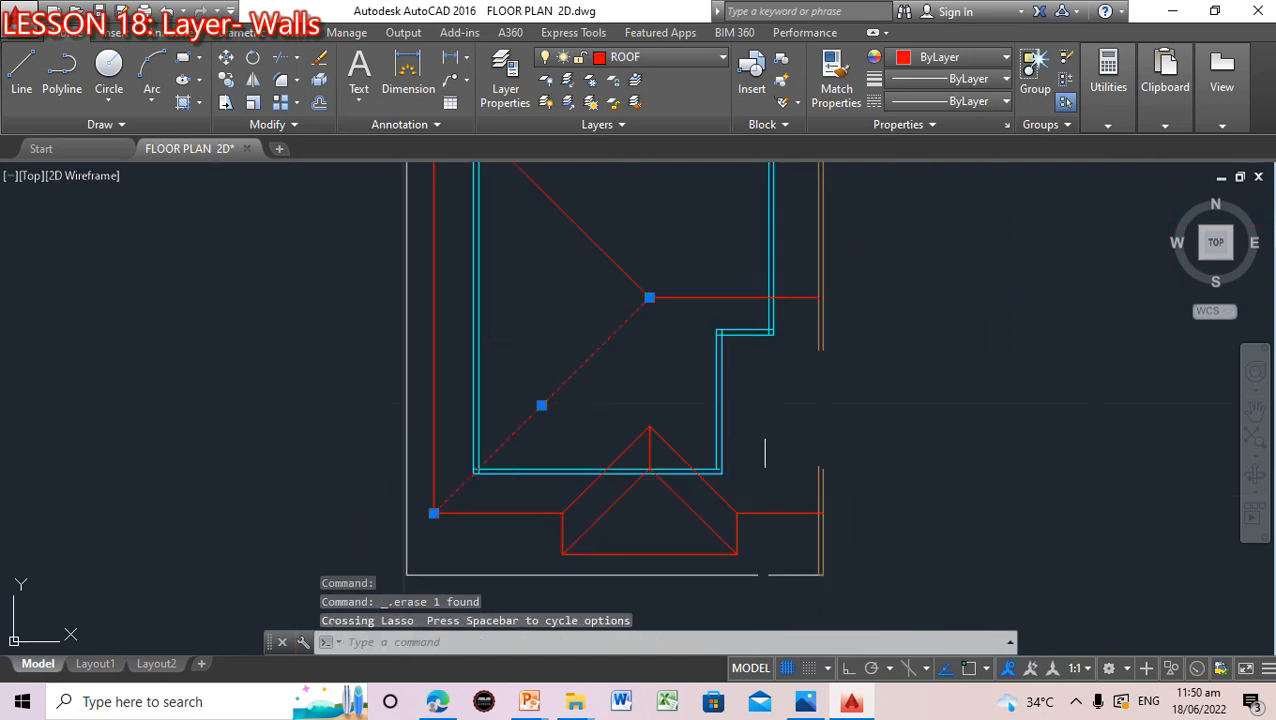
pyautogui.click(767, 438)
pyautogui.scroll(2, 768, 436)
pyautogui.scroll(2, 768, 436)
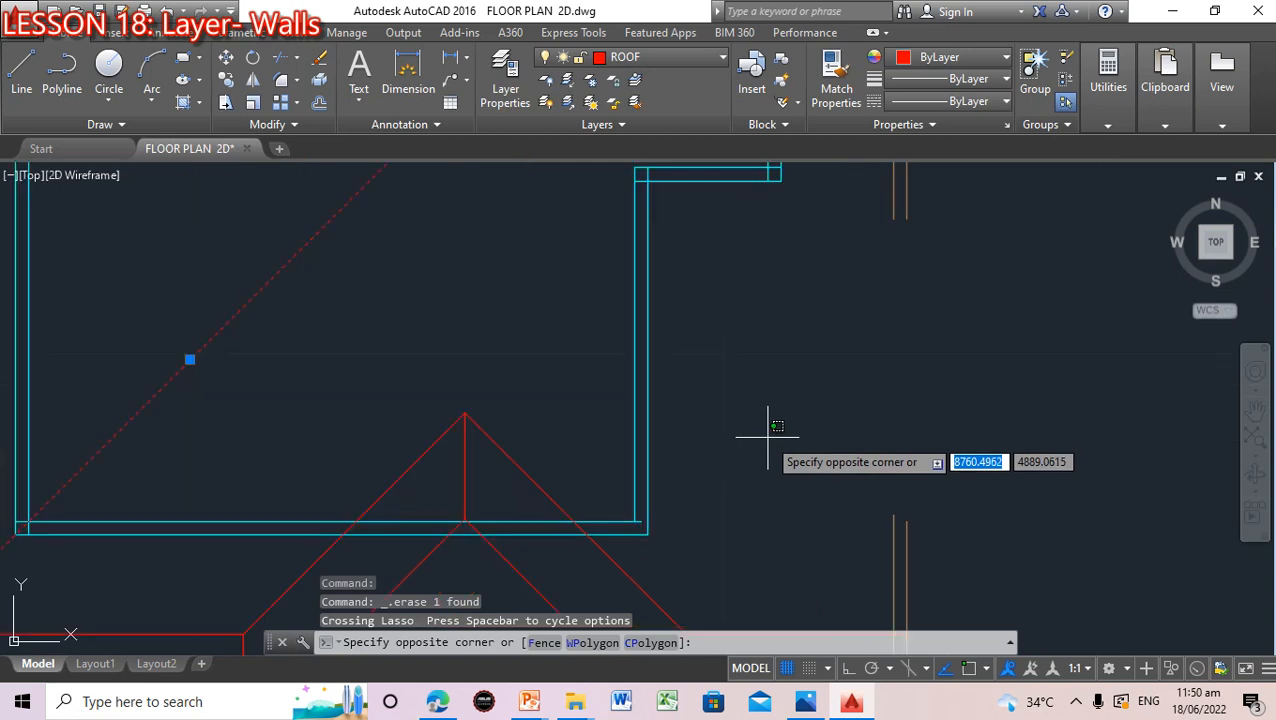
pyautogui.click(1137, 489)
pyautogui.click(1255, 410)
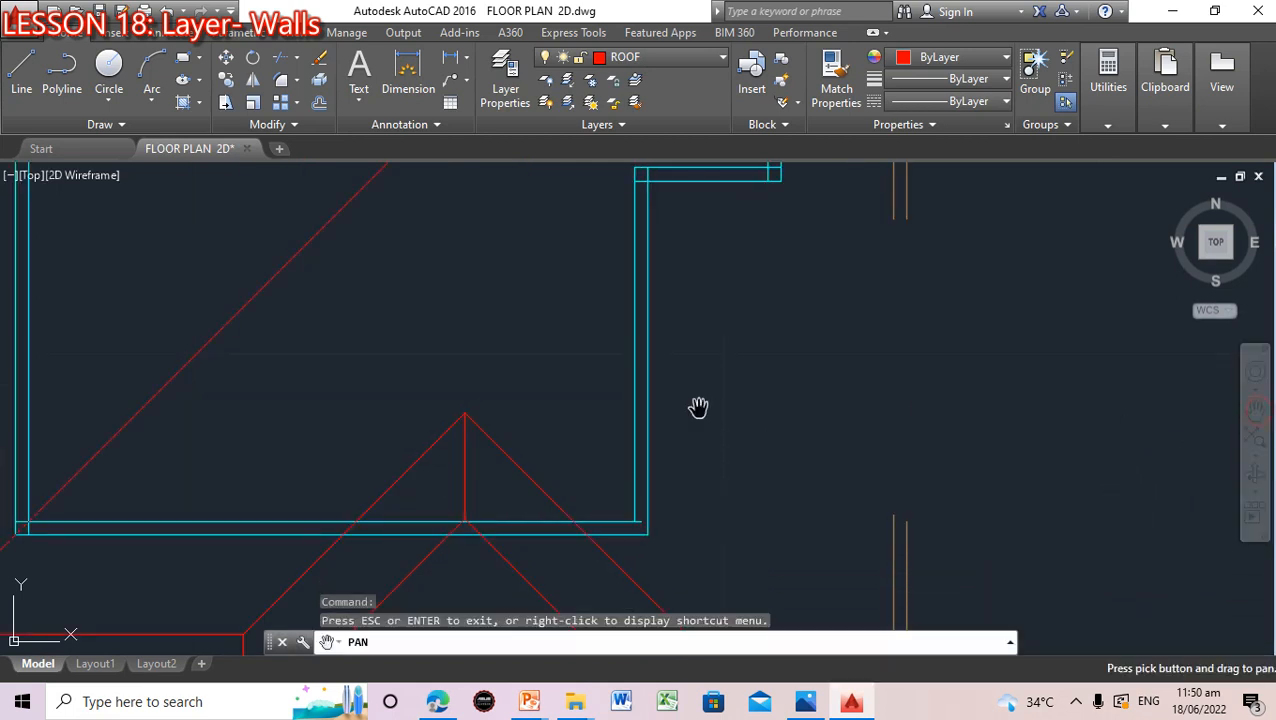
pyautogui.moveTo(475, 406)
pyautogui.mouseDown()
pyautogui.moveTo(543, 390)
pyautogui.moveTo(729, 399)
pyautogui.mouseUp()
pyautogui.press('Escape')
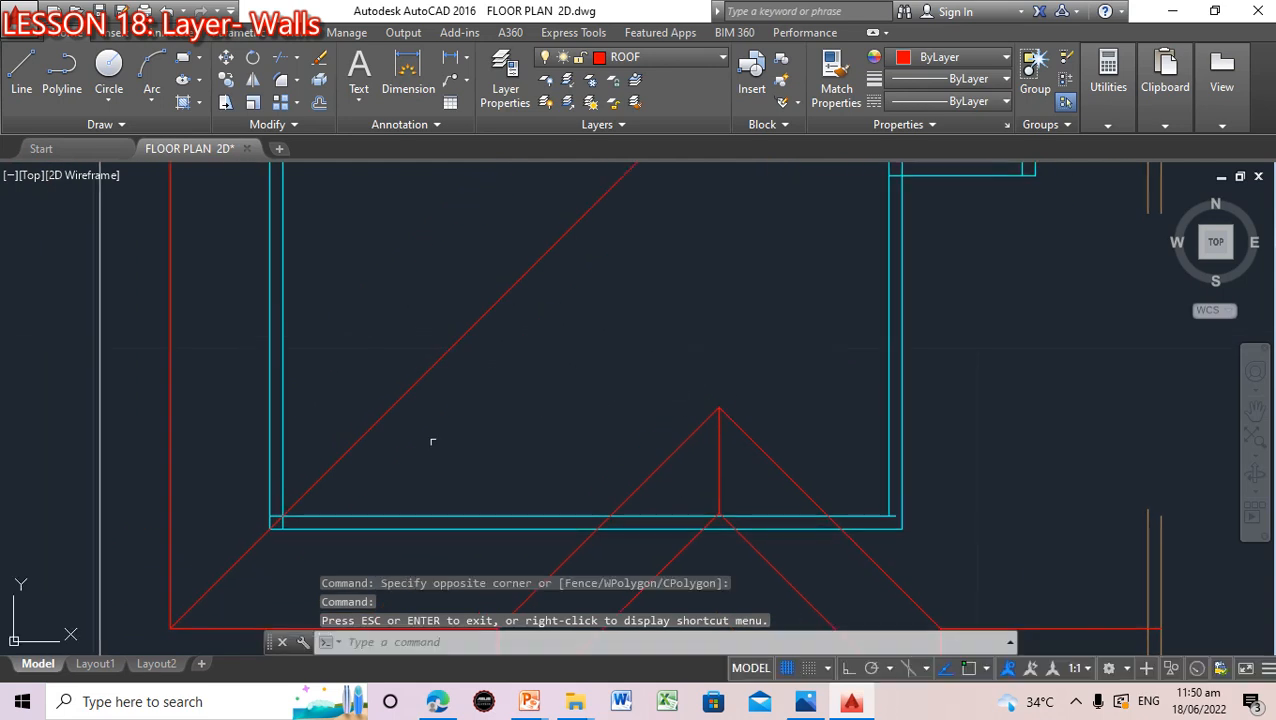
pyautogui.scroll(4, 288, 503)
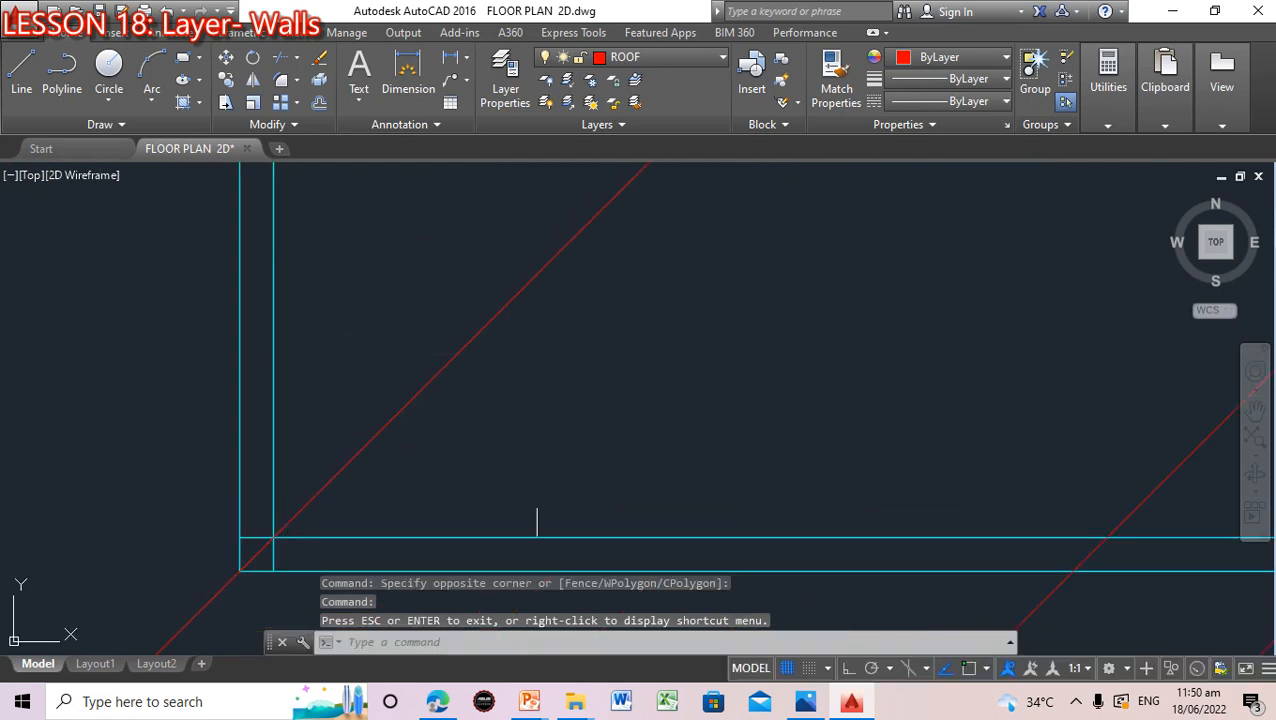
pyautogui.scroll(-3, 683, 470)
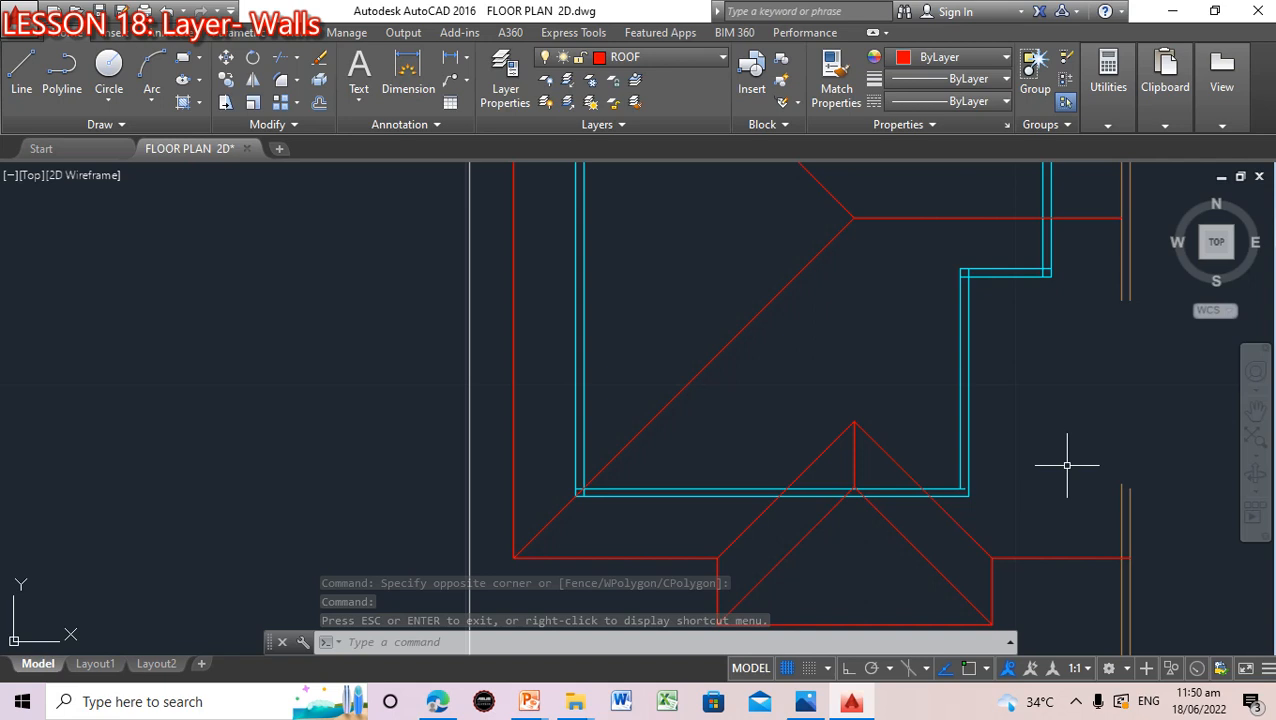
pyautogui.scroll(2, 1066, 464)
pyautogui.scroll(-3, 1066, 464)
pyautogui.scroll(2, 1066, 464)
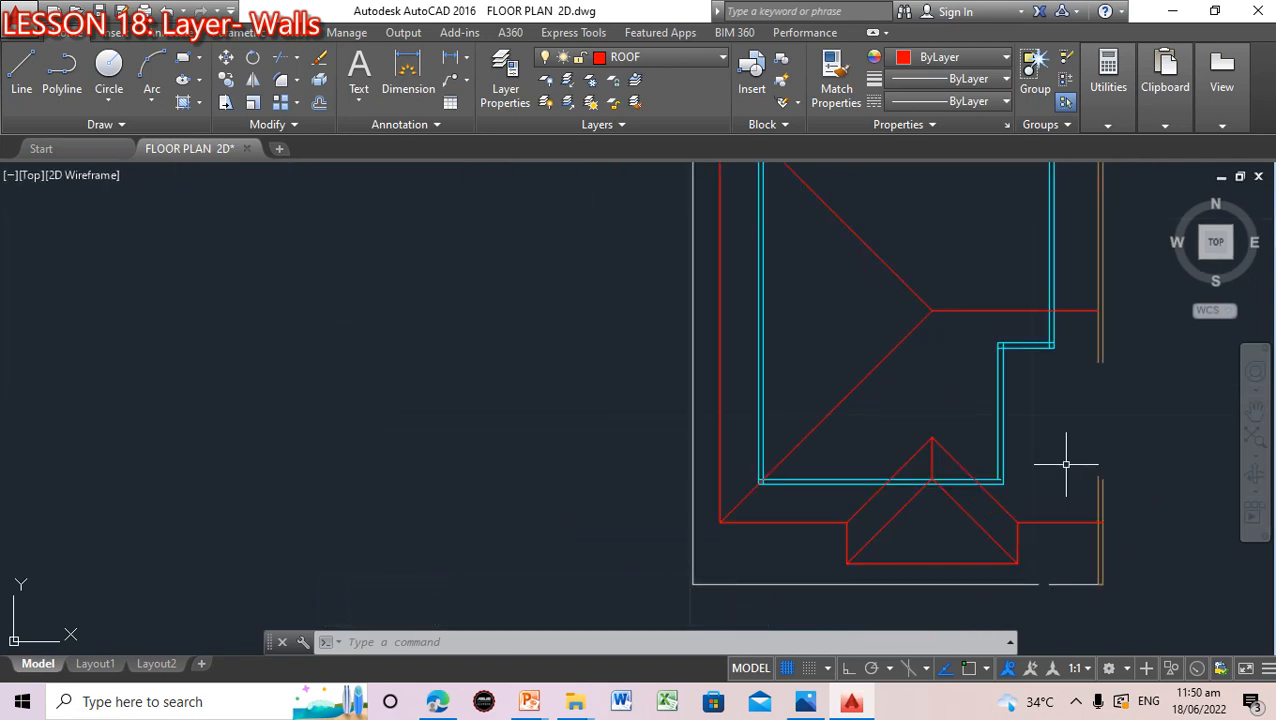
pyautogui.click(697, 56)
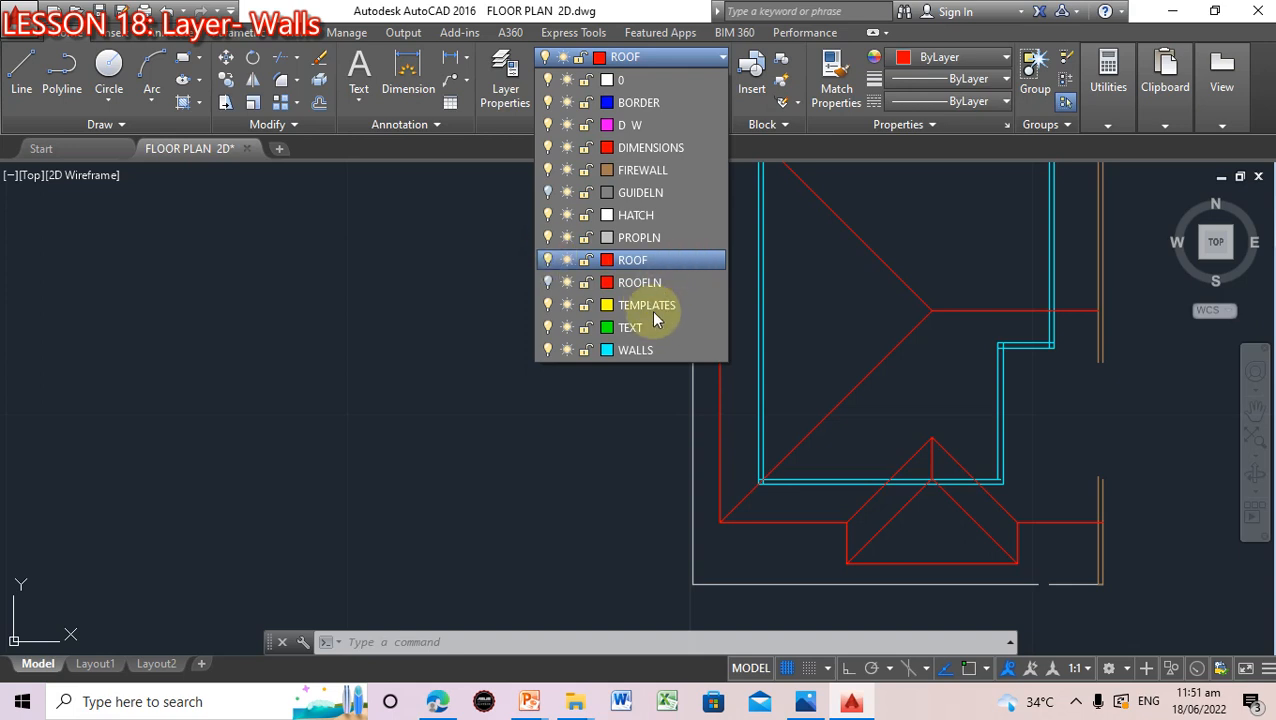
pyautogui.click(620, 423)
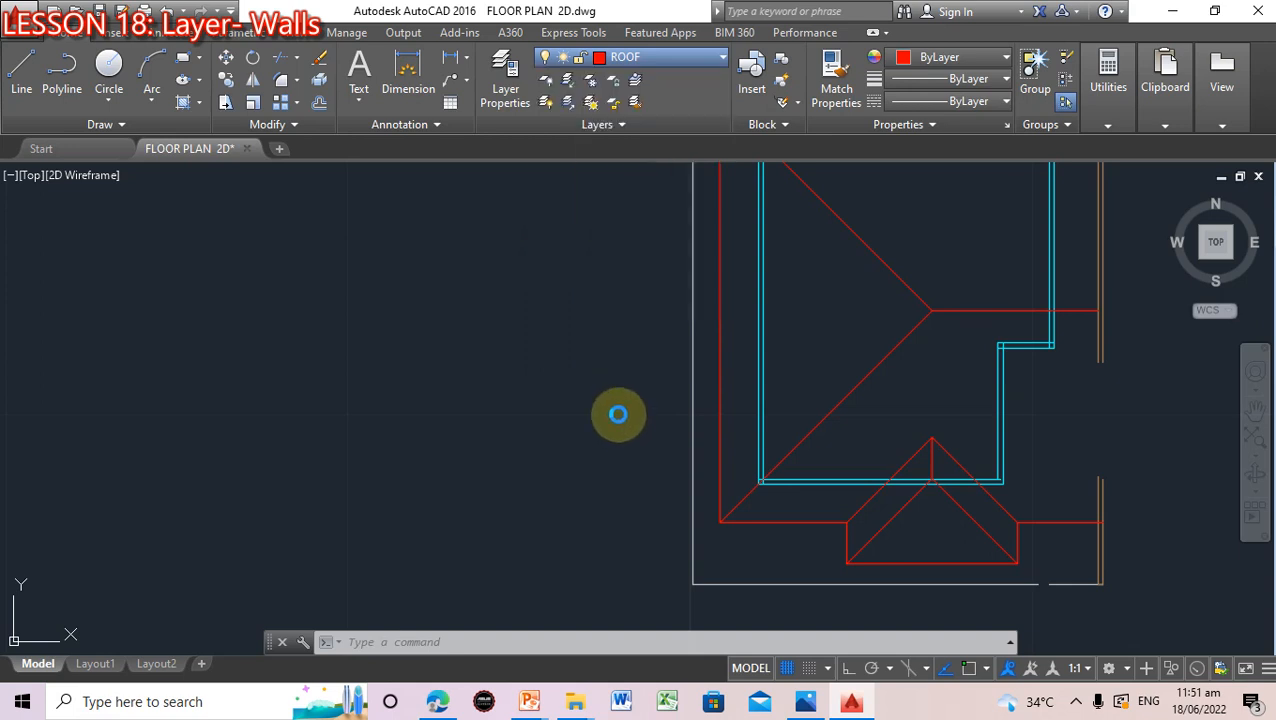
pyautogui.click(724, 60)
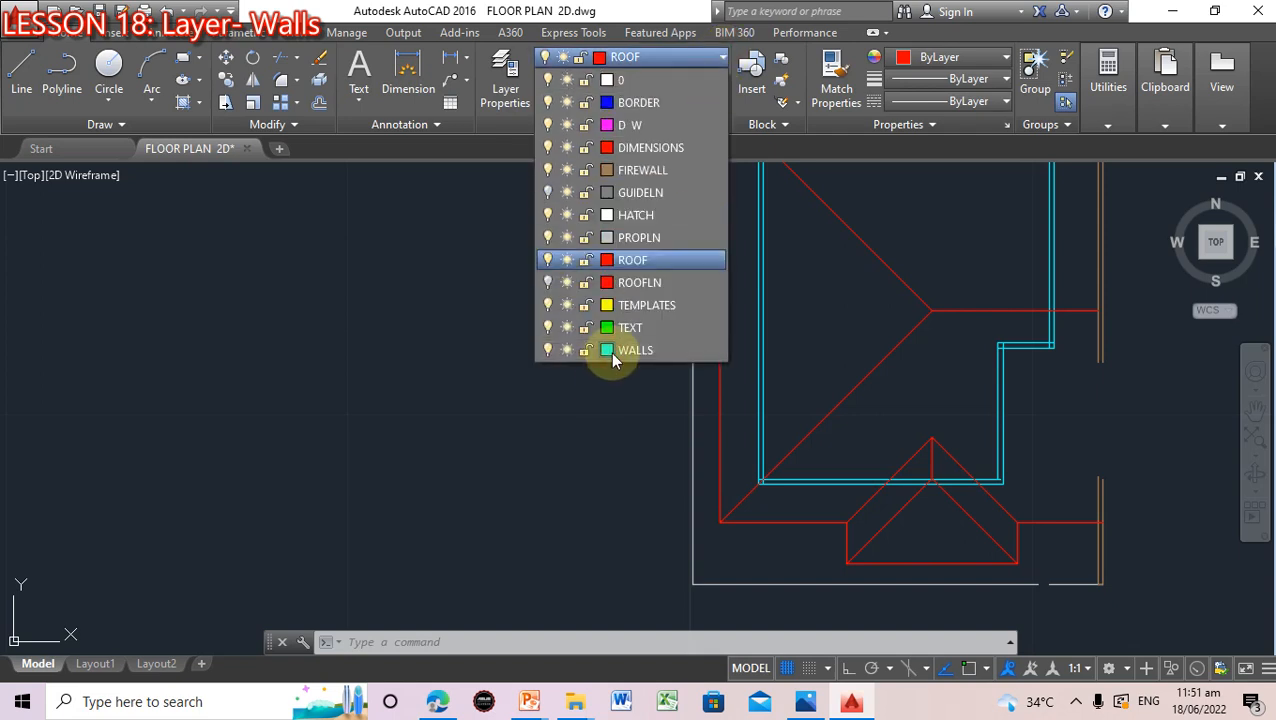
pyautogui.click(566, 351)
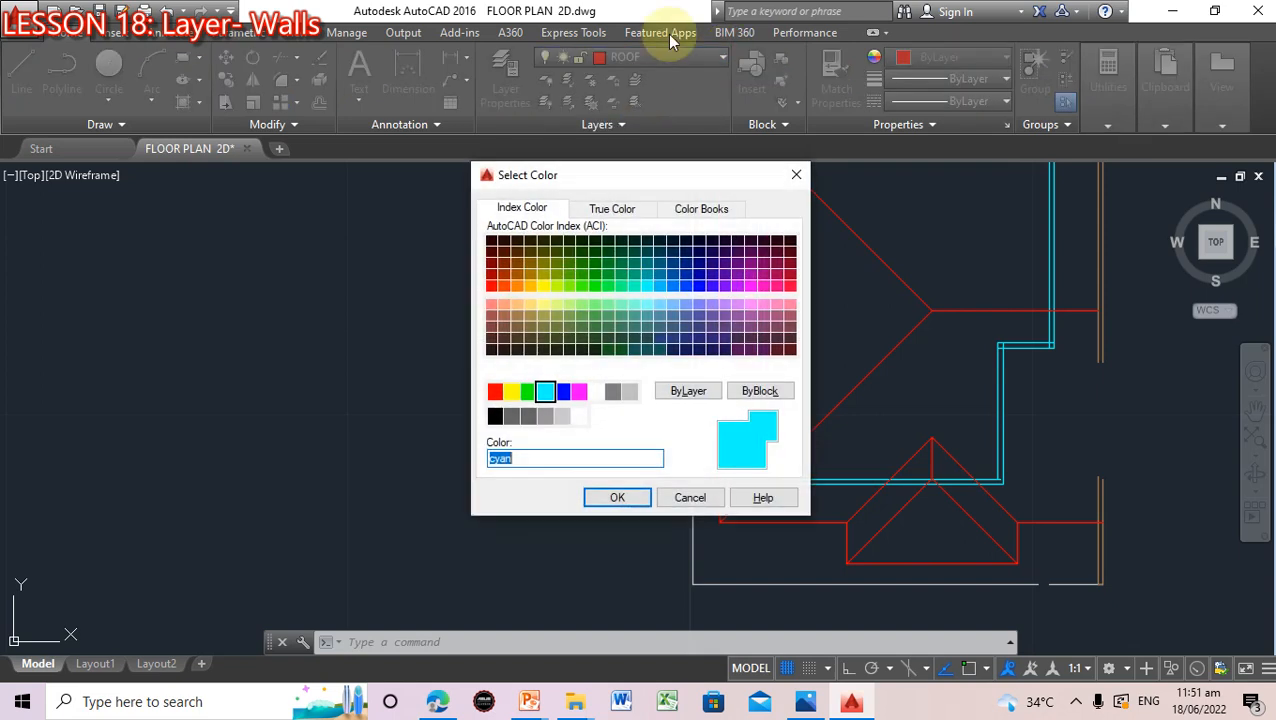
pyautogui.click(796, 174)
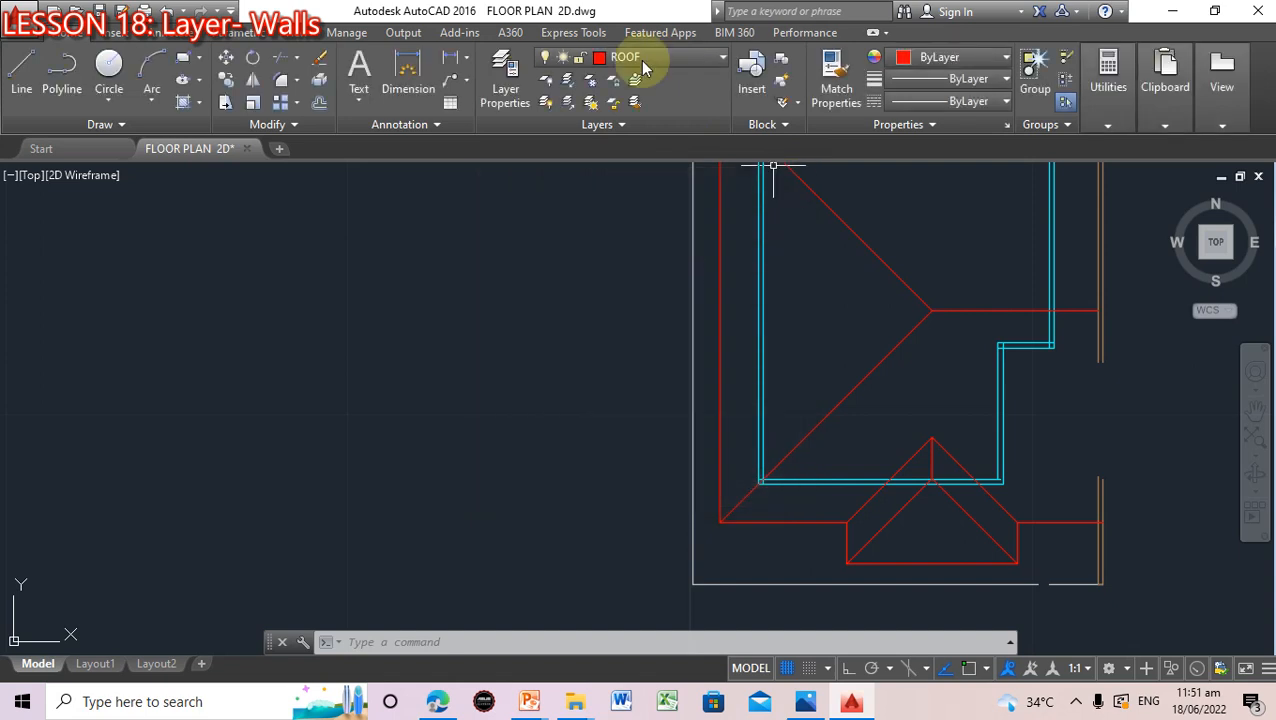
# Make WALLS the current layer and turn off the ROOF layer
pyautogui.click(724, 60)
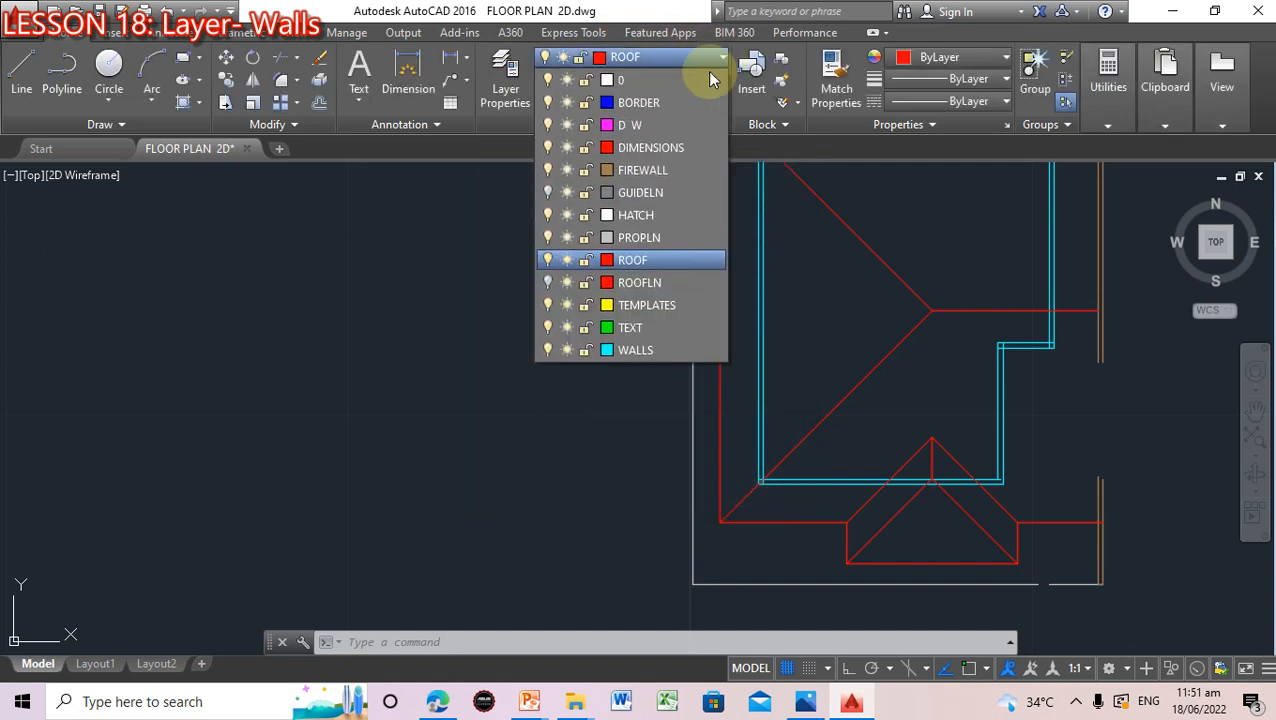
pyautogui.click(630, 352)
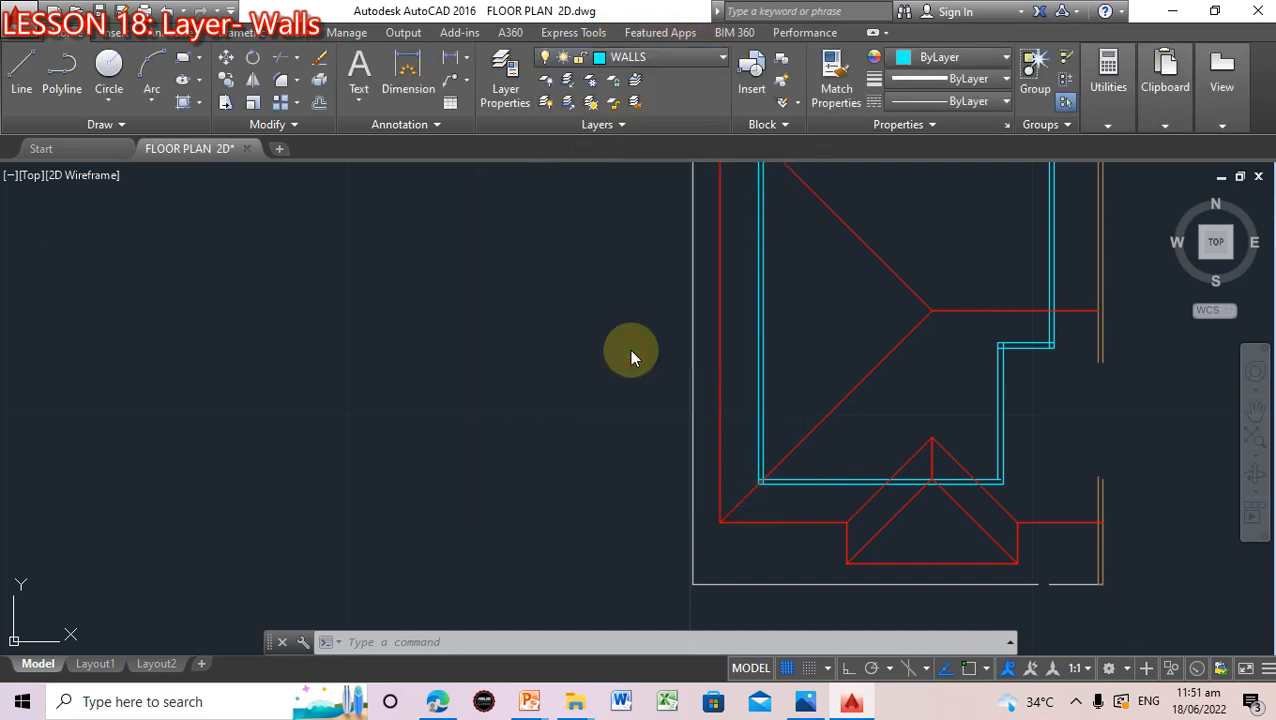
pyautogui.click(722, 58)
pyautogui.click(547, 260)
pyautogui.scroll(6, 1000, 420)
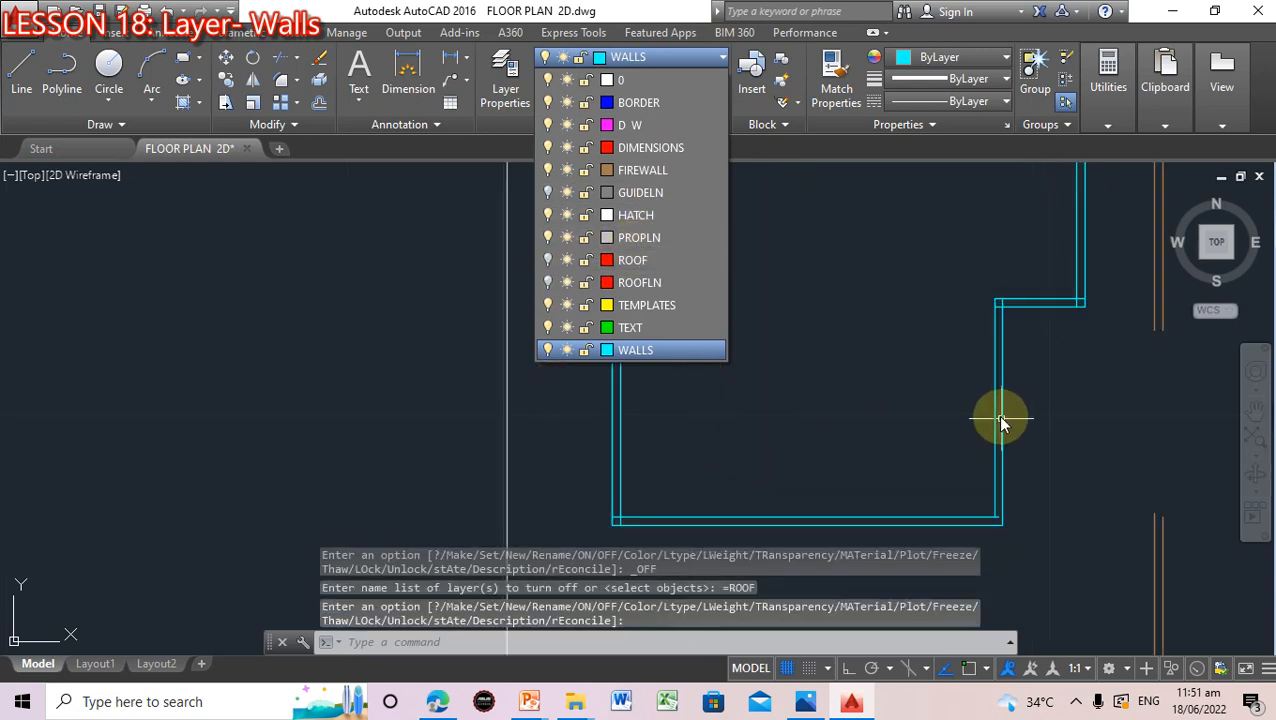
pyautogui.scroll(-3, 966, 414)
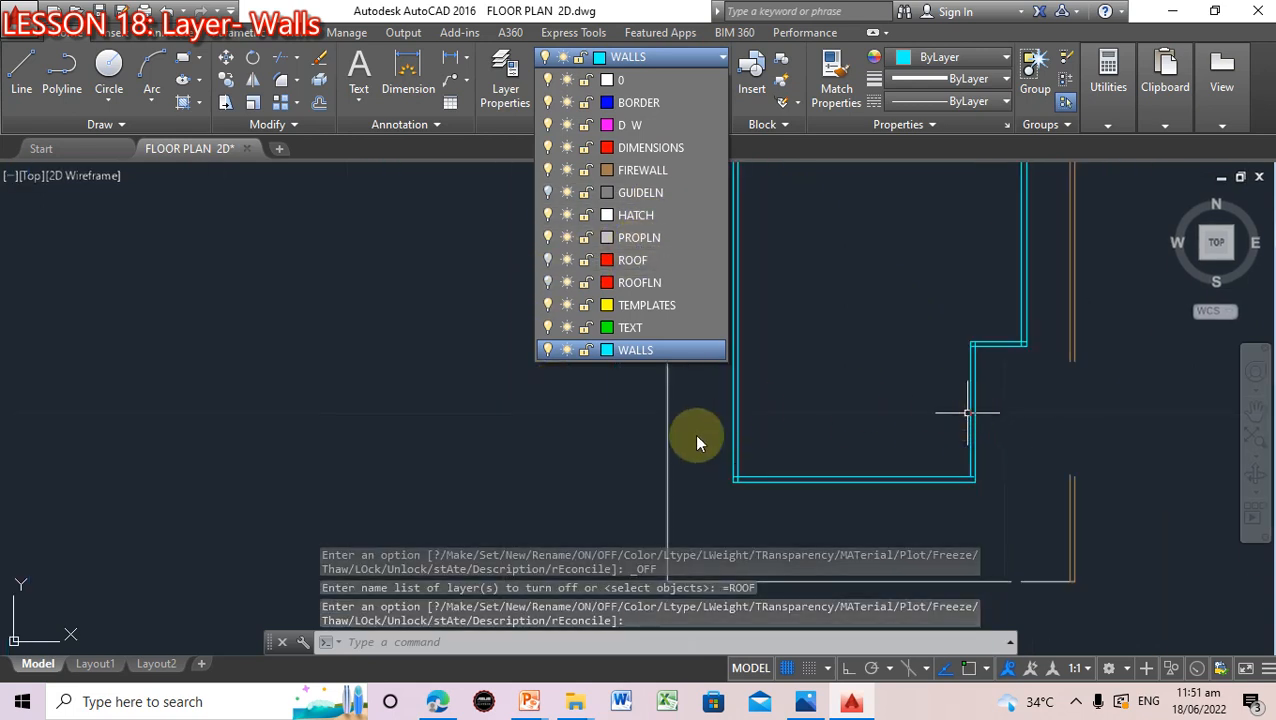
pyautogui.click(568, 469)
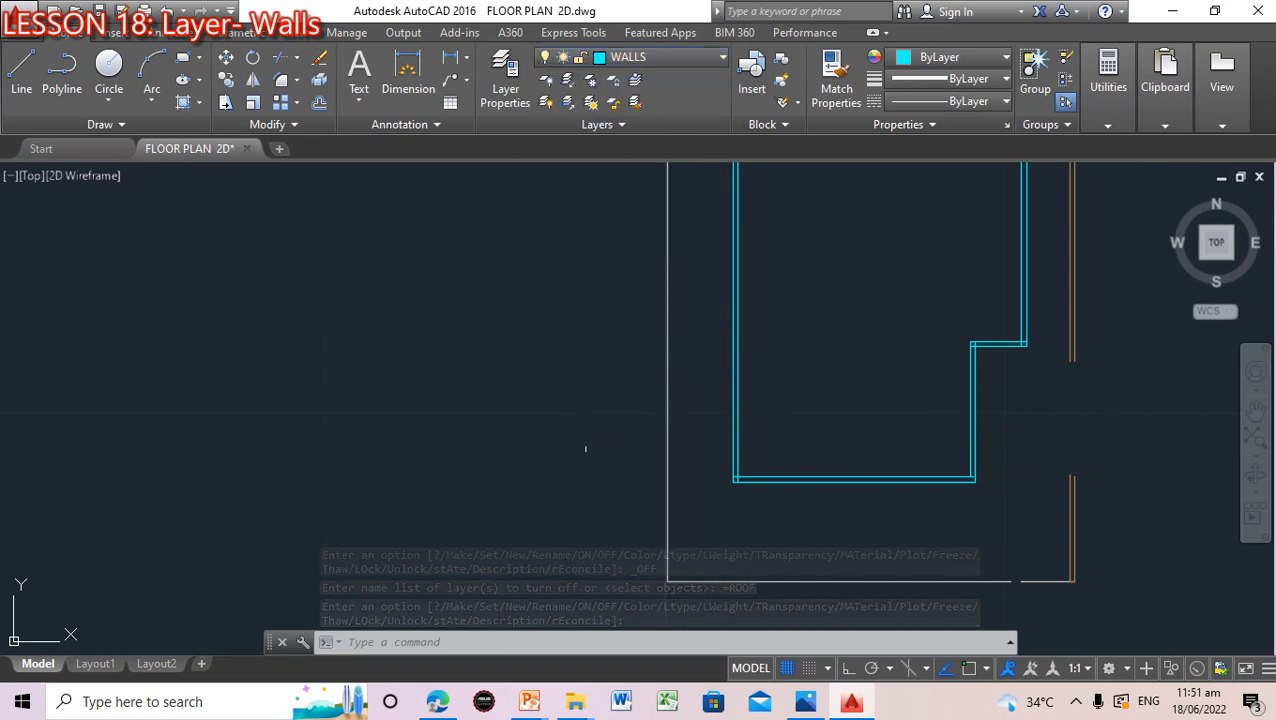
pyautogui.scroll(5, 801, 383)
pyautogui.scroll(-3, 801, 383)
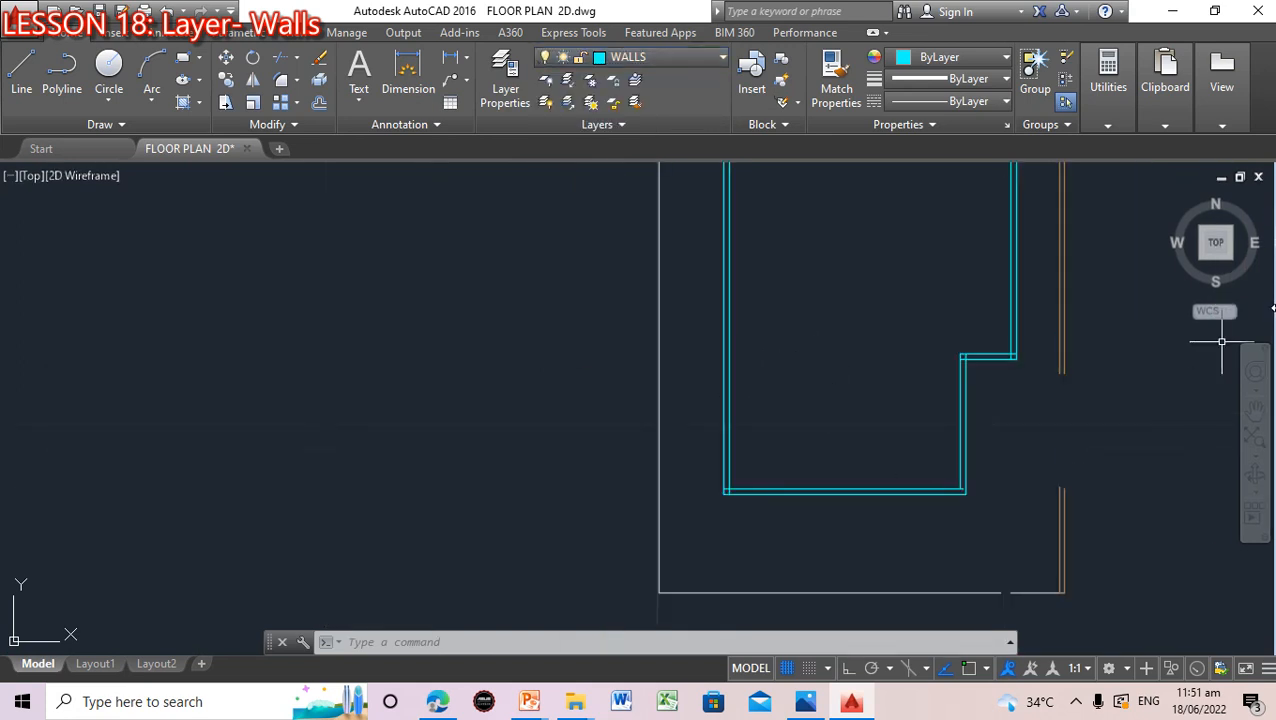
# Trim the inner wall line overruns at the front wall's corners, using all objects as cutting edges
pyautogui.click(1254, 412)
pyautogui.moveTo(843, 393)
pyautogui.mouseDown()
pyautogui.moveTo(820, 373)
pyautogui.moveTo(553, 300)
pyautogui.mouseUp()
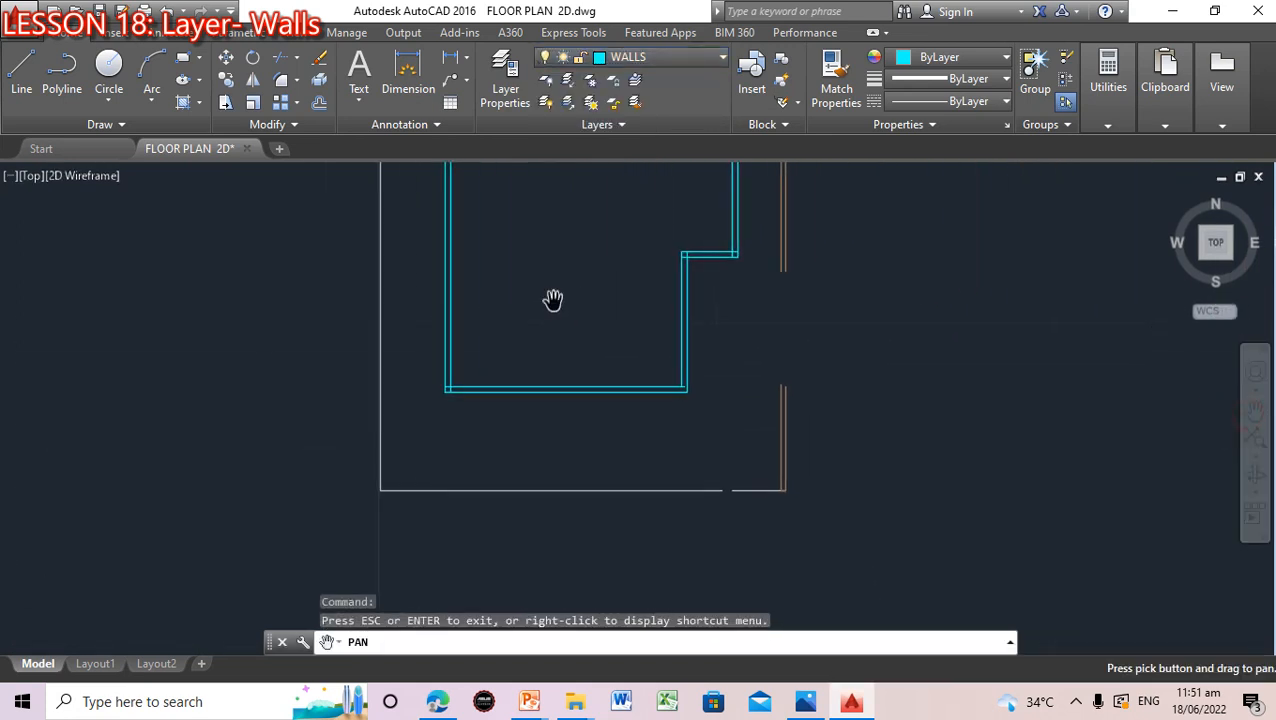
pyautogui.scroll(4, 553, 300)
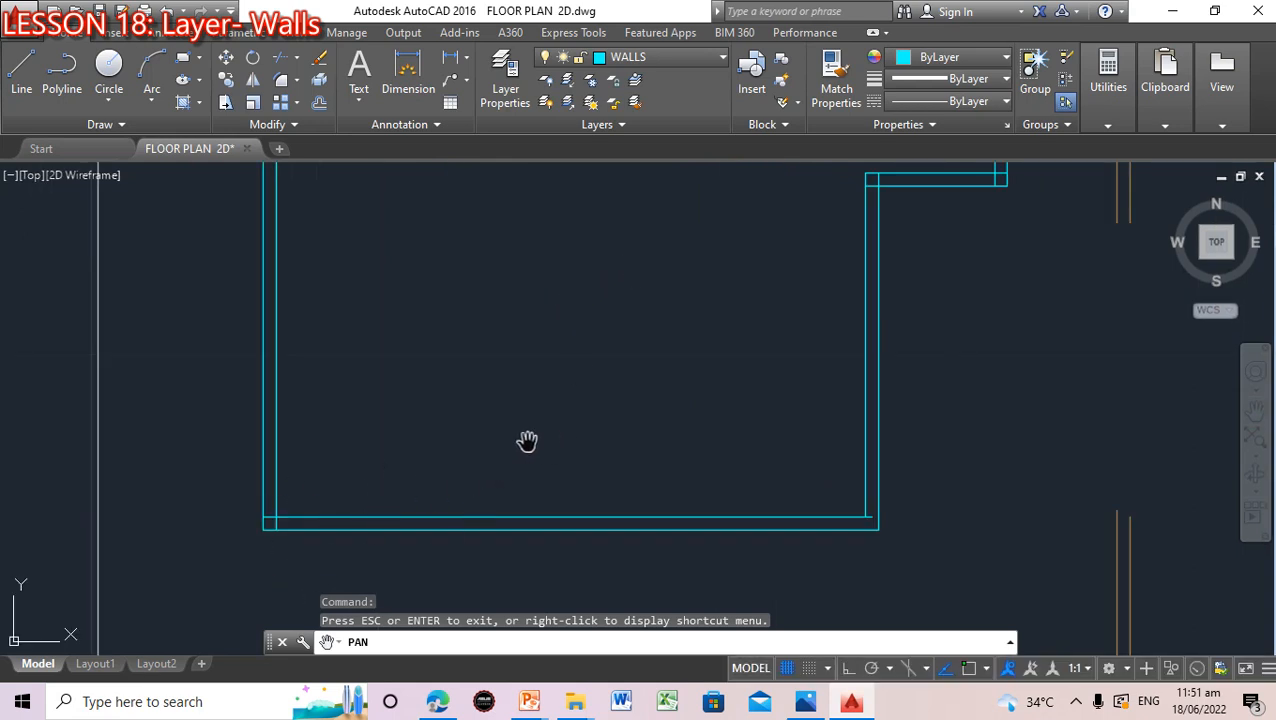
pyautogui.press('Escape')
pyautogui.write('TRIM')
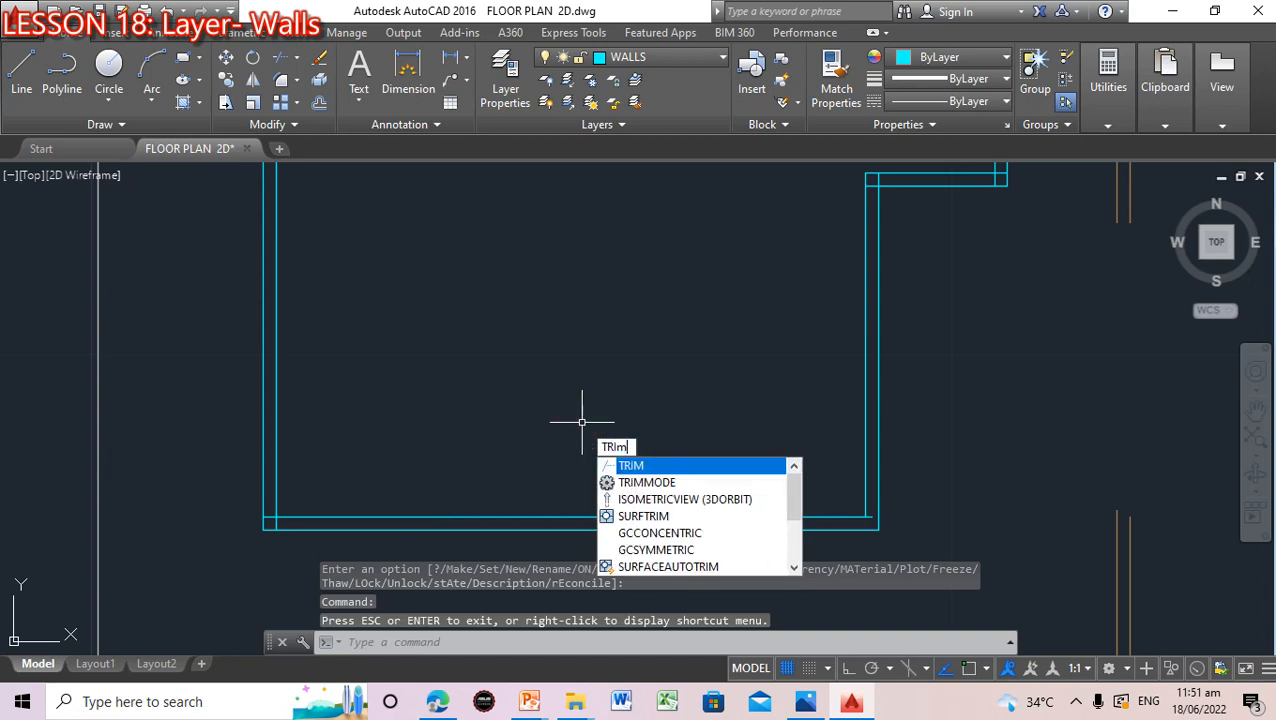
pyautogui.press('Return')
pyautogui.write('a')
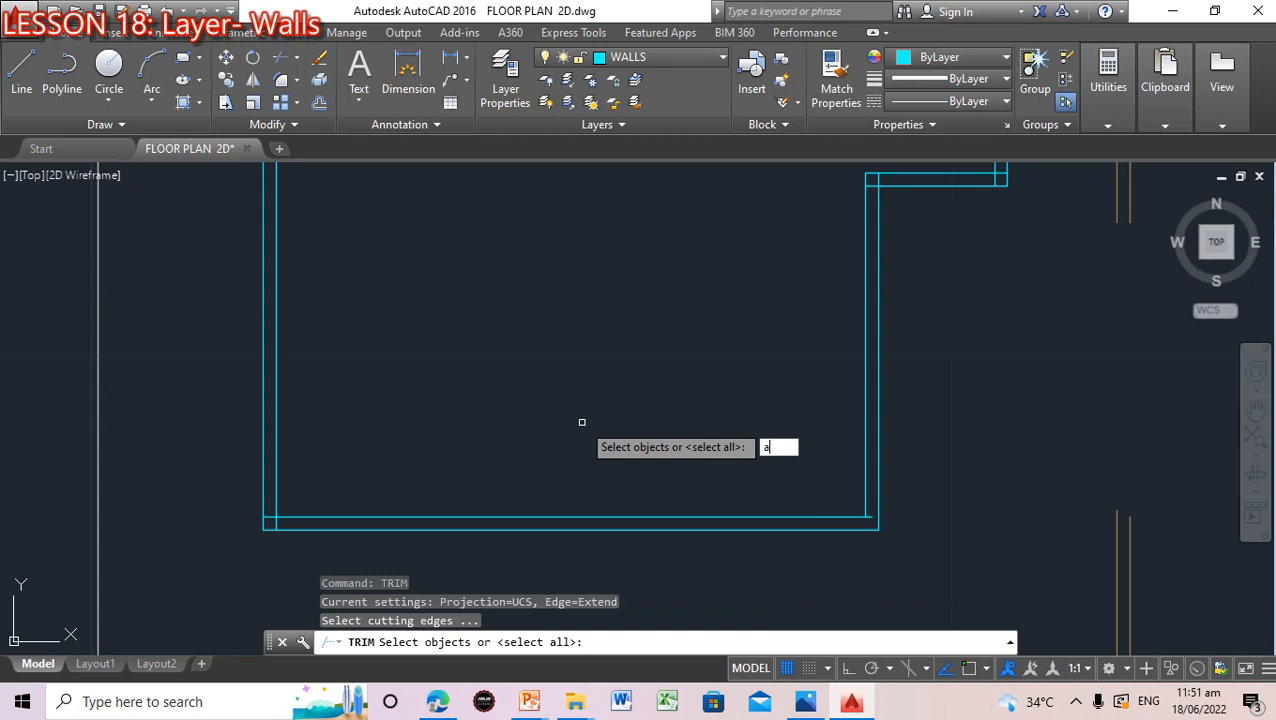
pyautogui.write('ll')
pyautogui.press('Return')
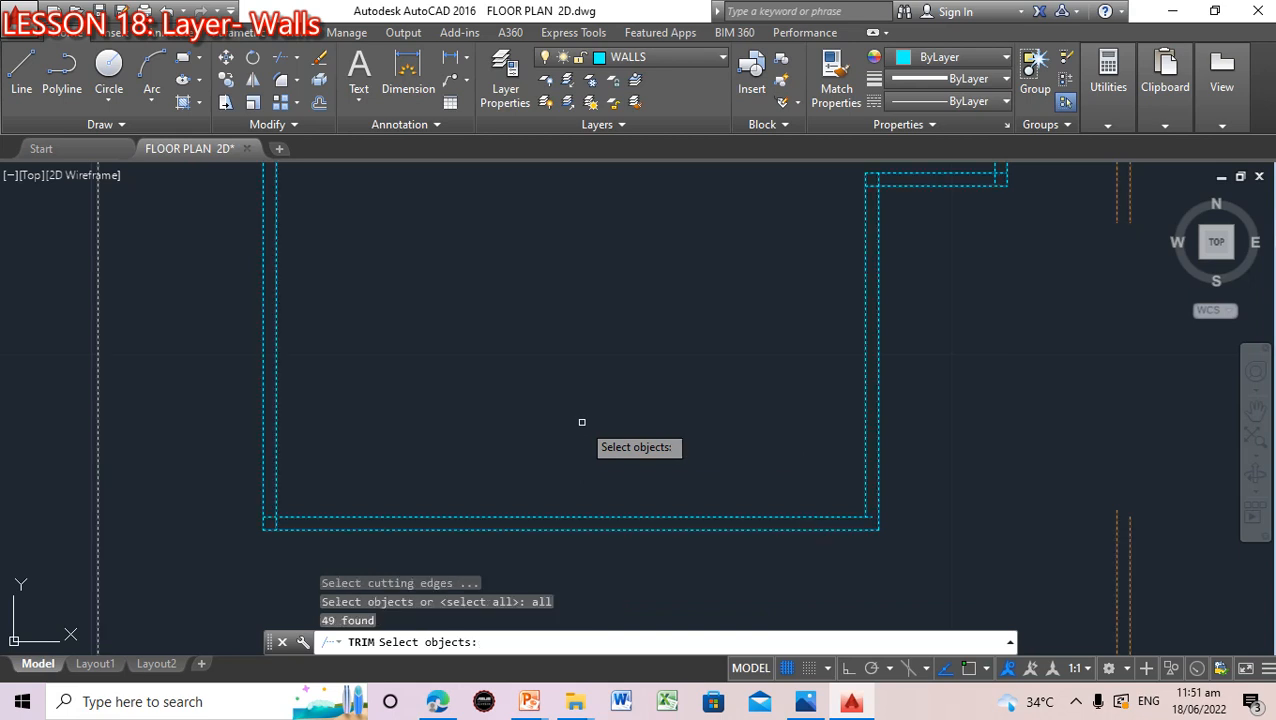
pyautogui.press('Return')
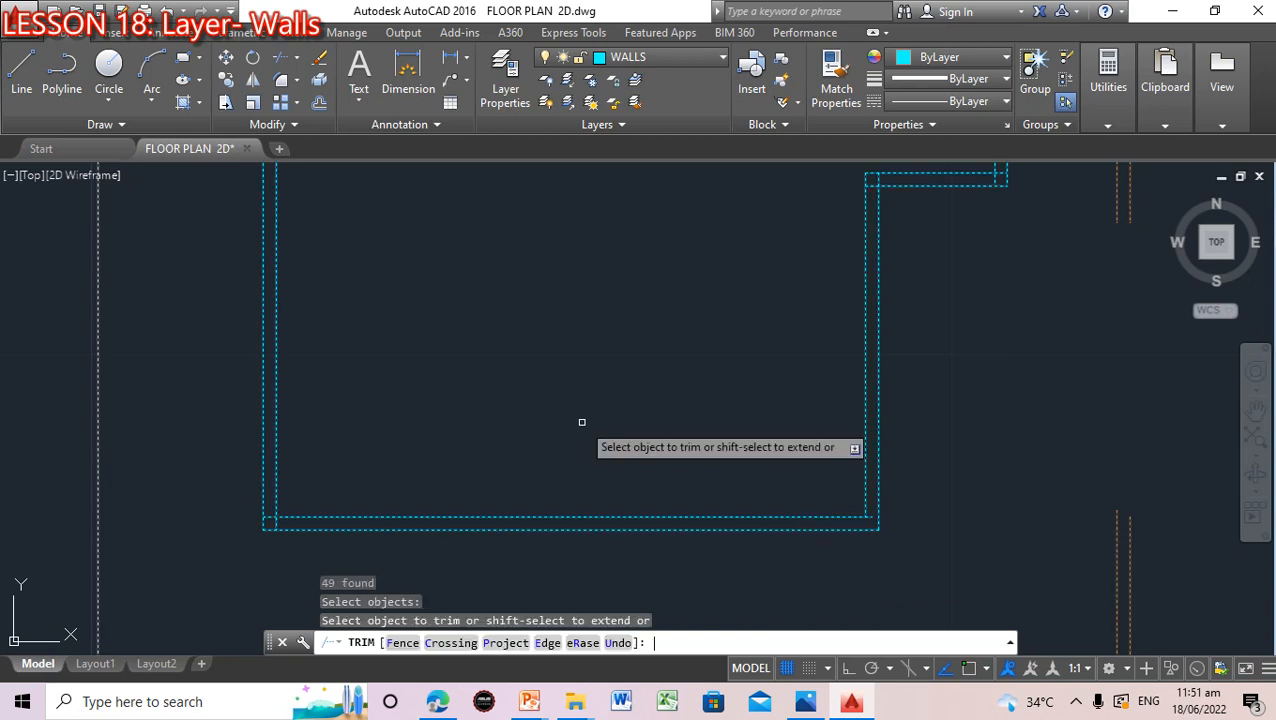
pyautogui.click(268, 518)
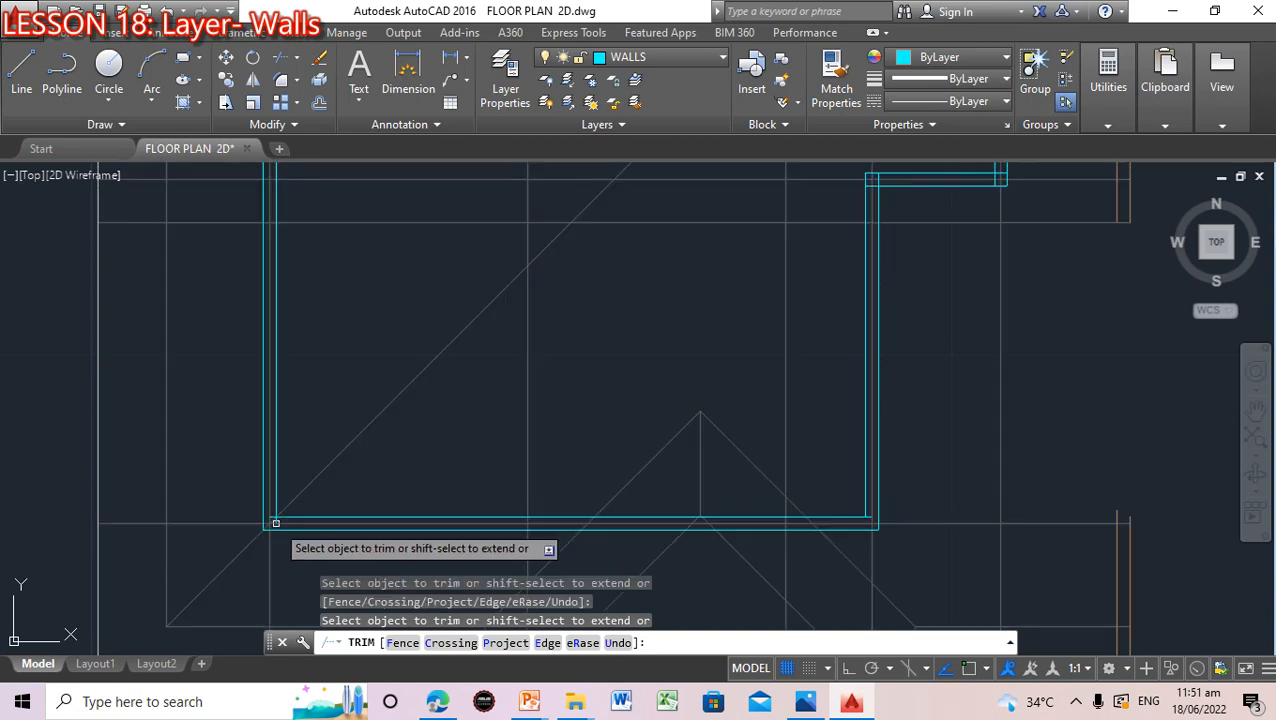
pyautogui.click(272, 517)
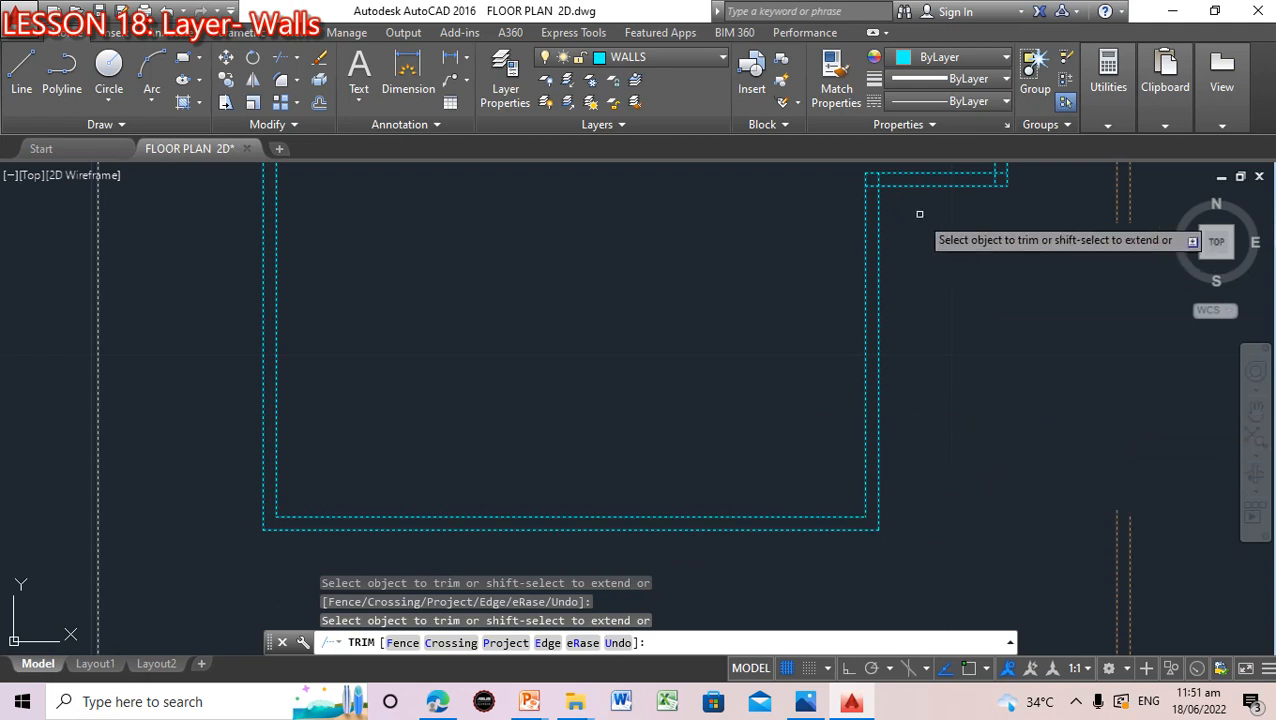
# Trim the overlapping wall line ends inside the left corner of the right wall's jog
pyautogui.click(879, 182)
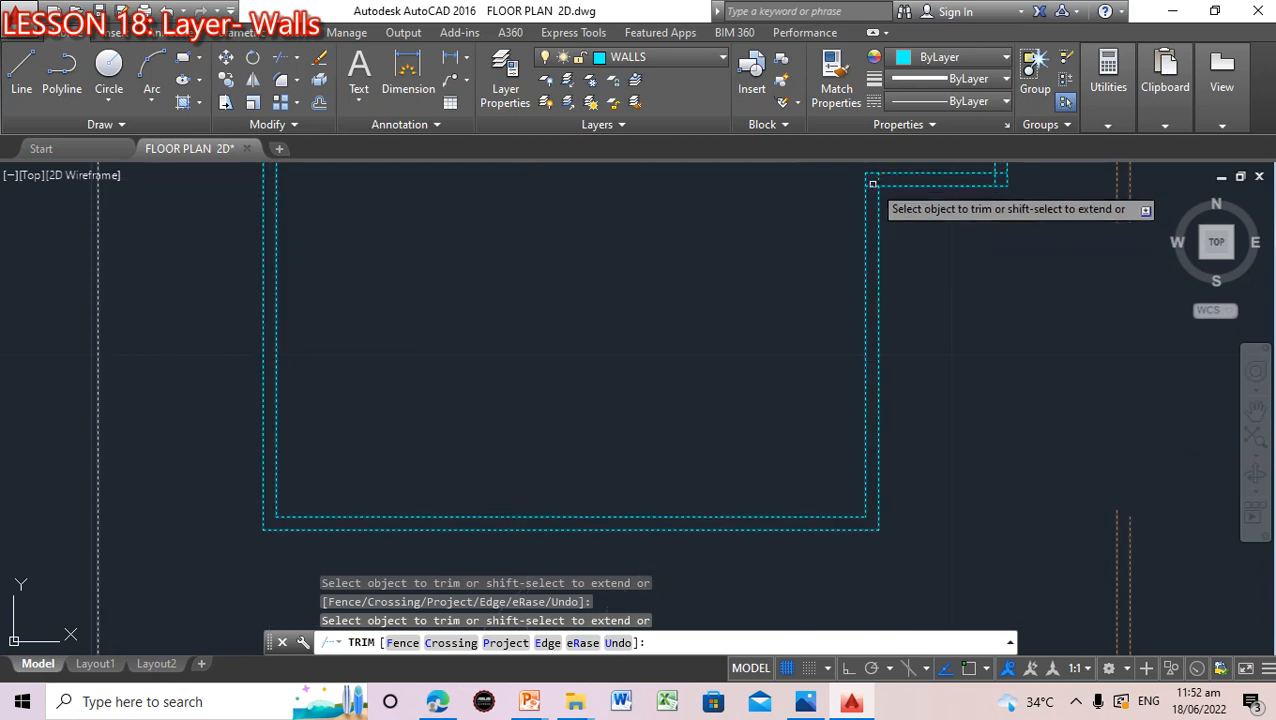
pyautogui.click(872, 185)
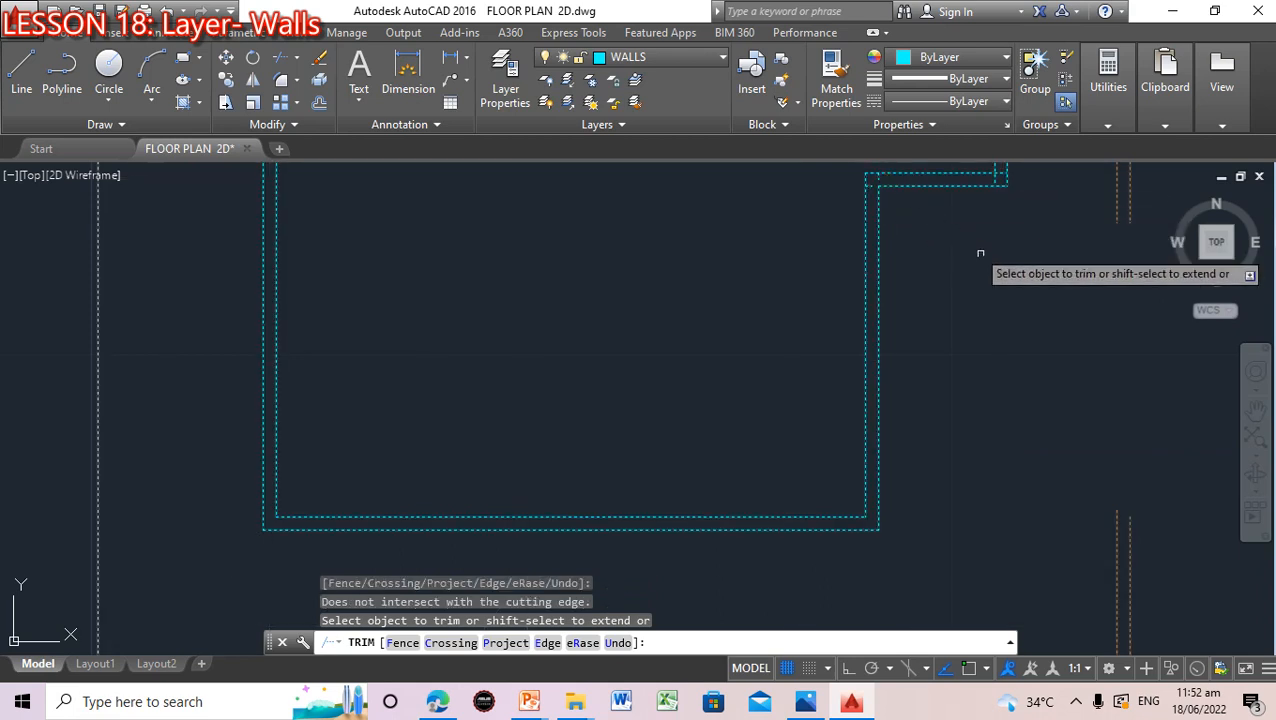
pyautogui.scroll(2, 948, 248)
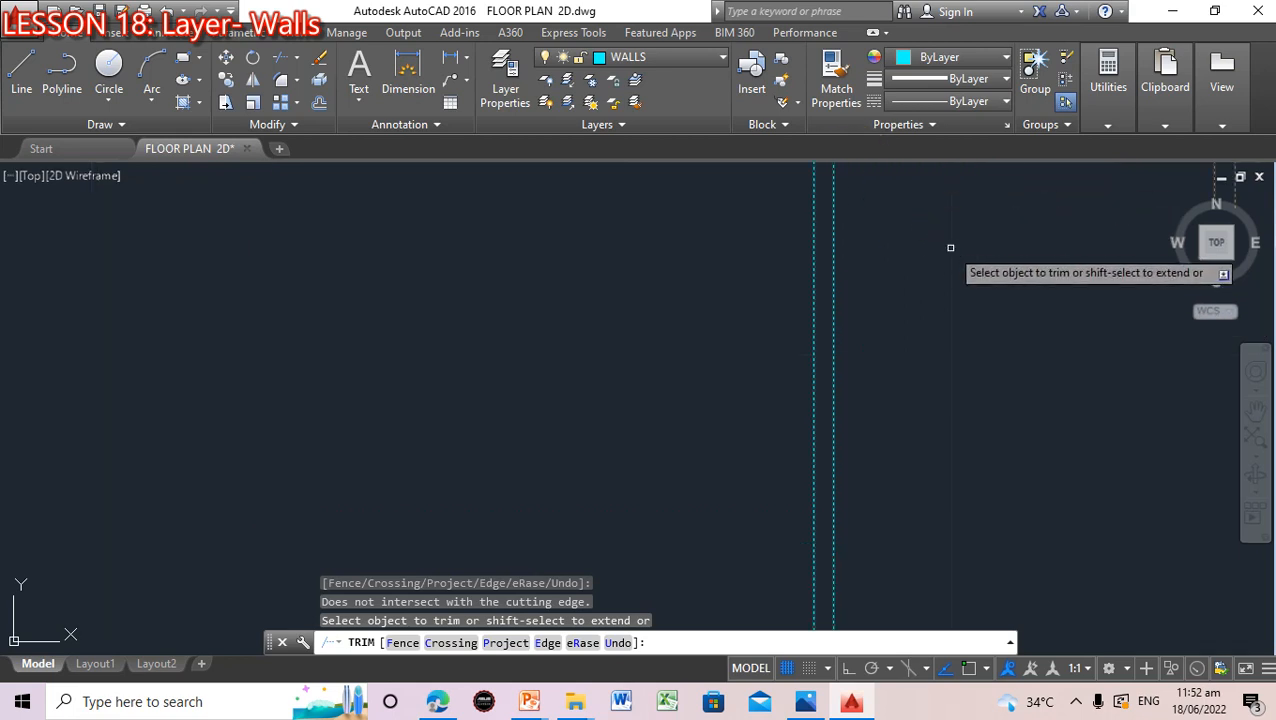
pyautogui.click(1252, 413)
pyautogui.moveTo(917, 293)
pyautogui.mouseDown()
pyautogui.moveTo(678, 538)
pyautogui.moveTo(326, 641)
pyautogui.mouseUp()
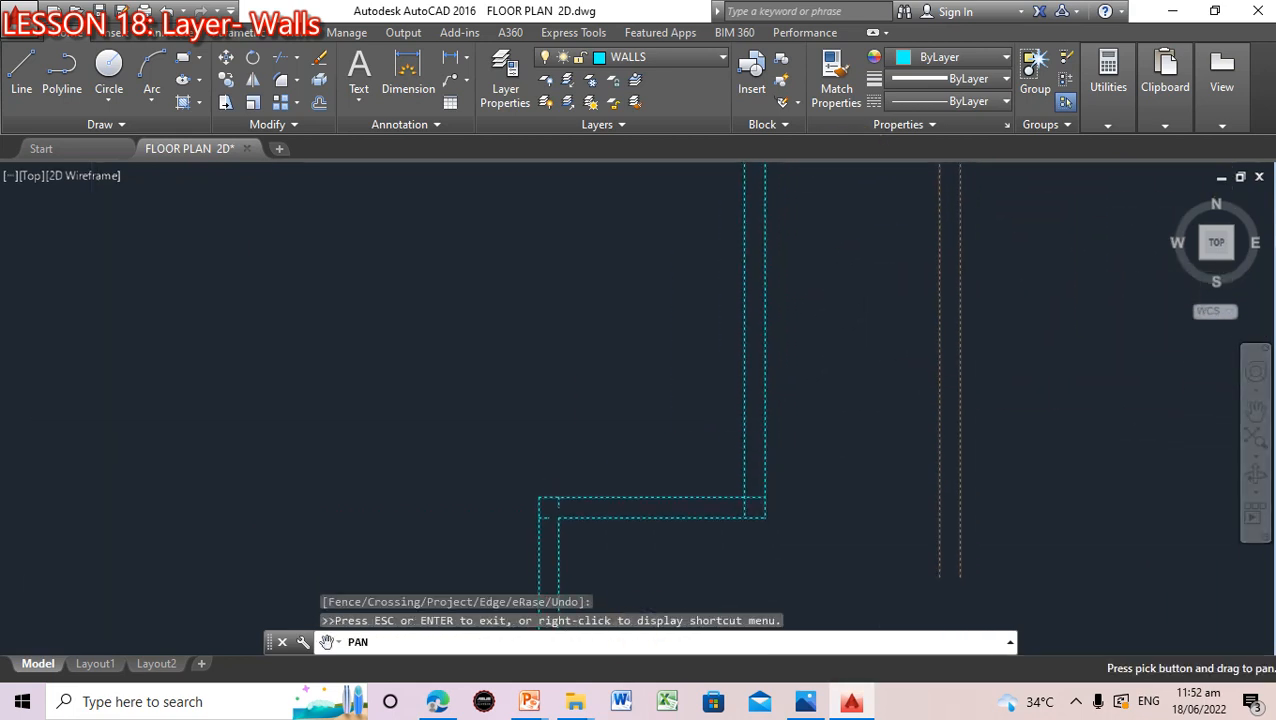
pyautogui.press('Escape')
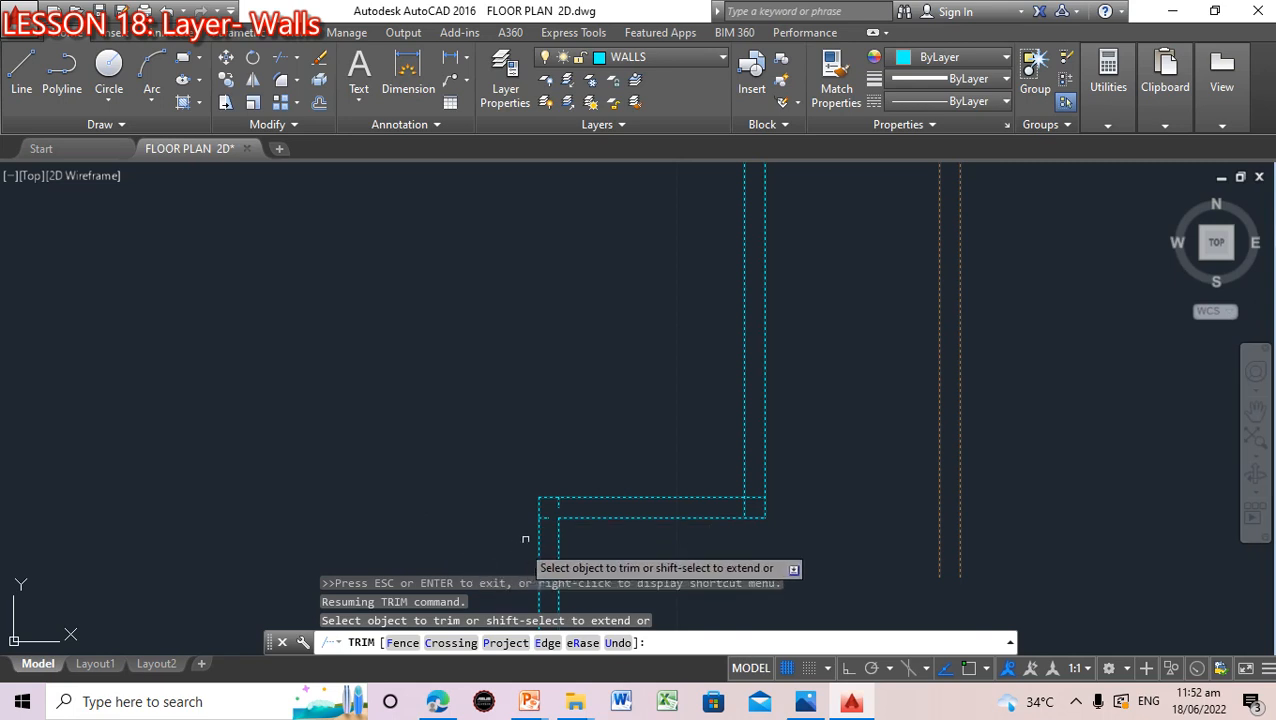
pyautogui.click(548, 517)
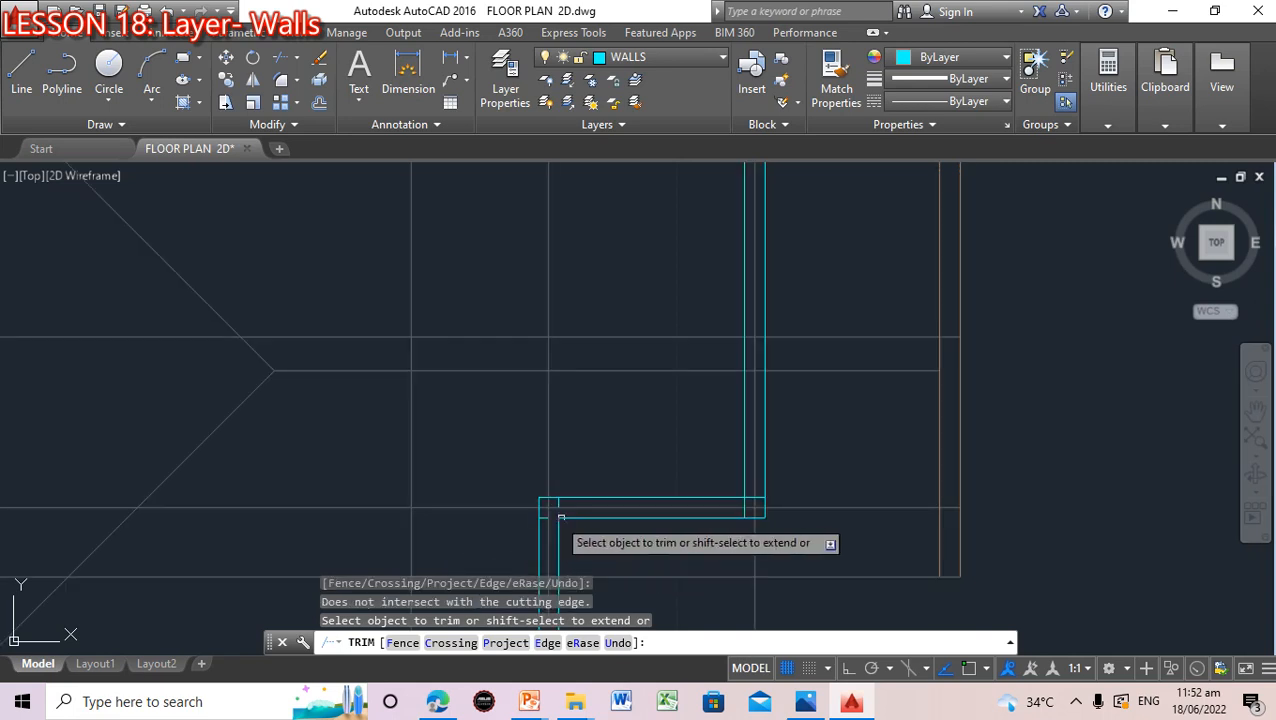
pyautogui.press('Escape')
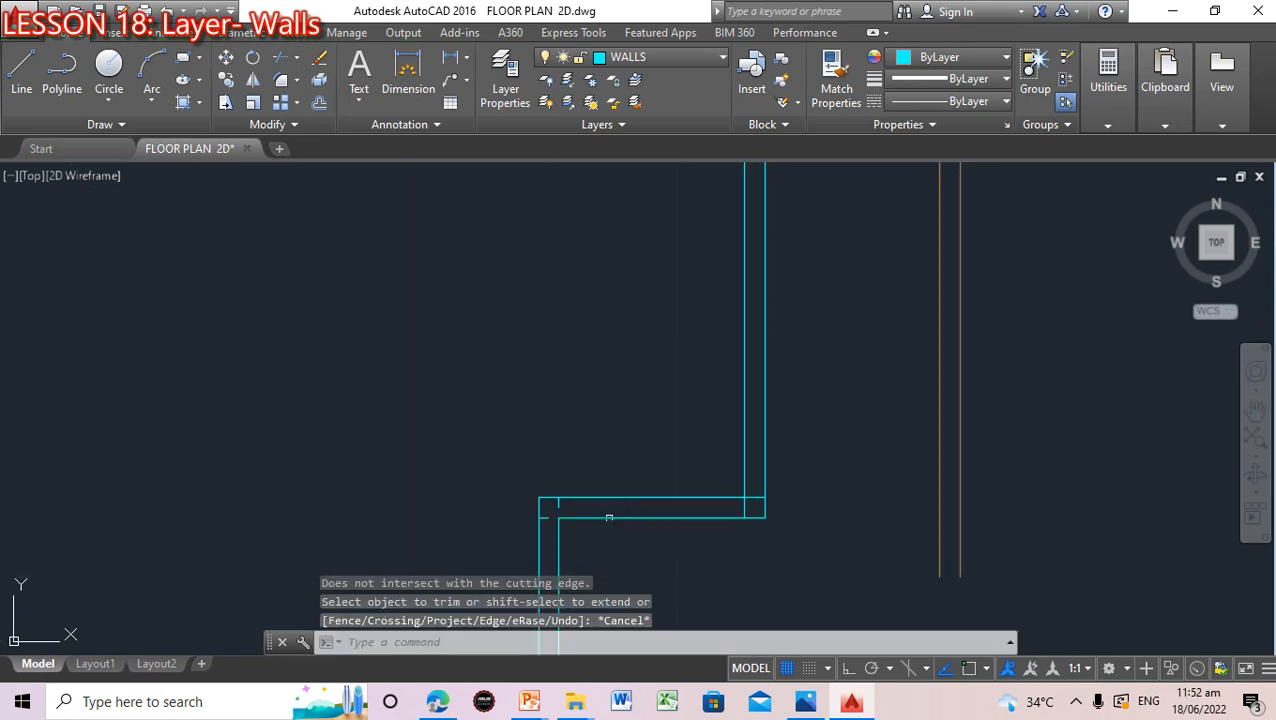
# Erase the short vertical and horizontal leftover fragments inside the left corner of the right wall's jog
pyautogui.click(558, 505)
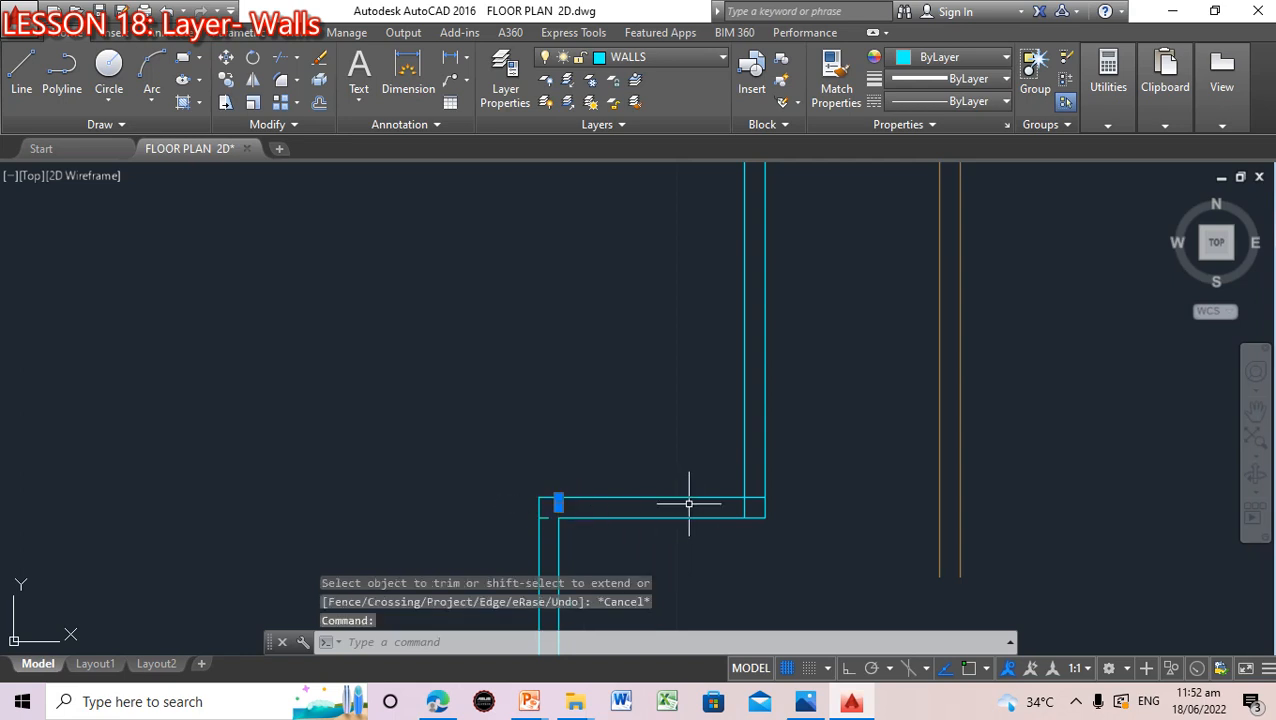
pyautogui.press('Delete')
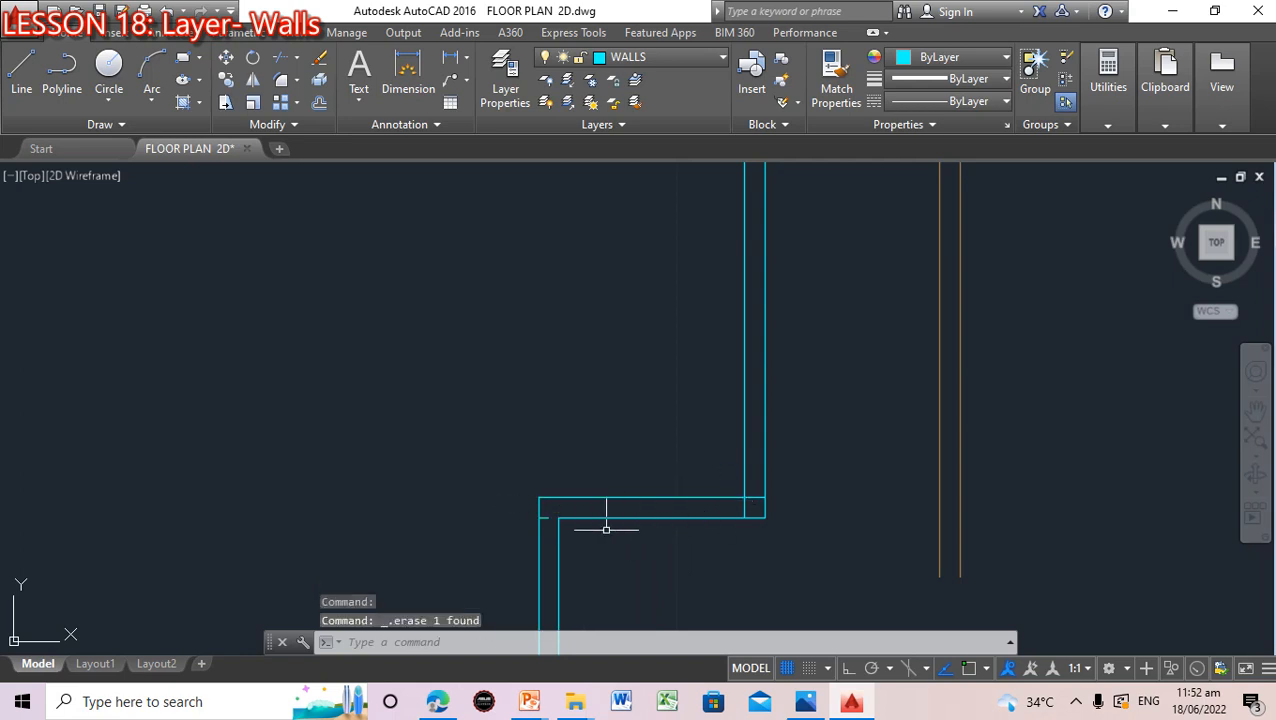
pyautogui.click(547, 517)
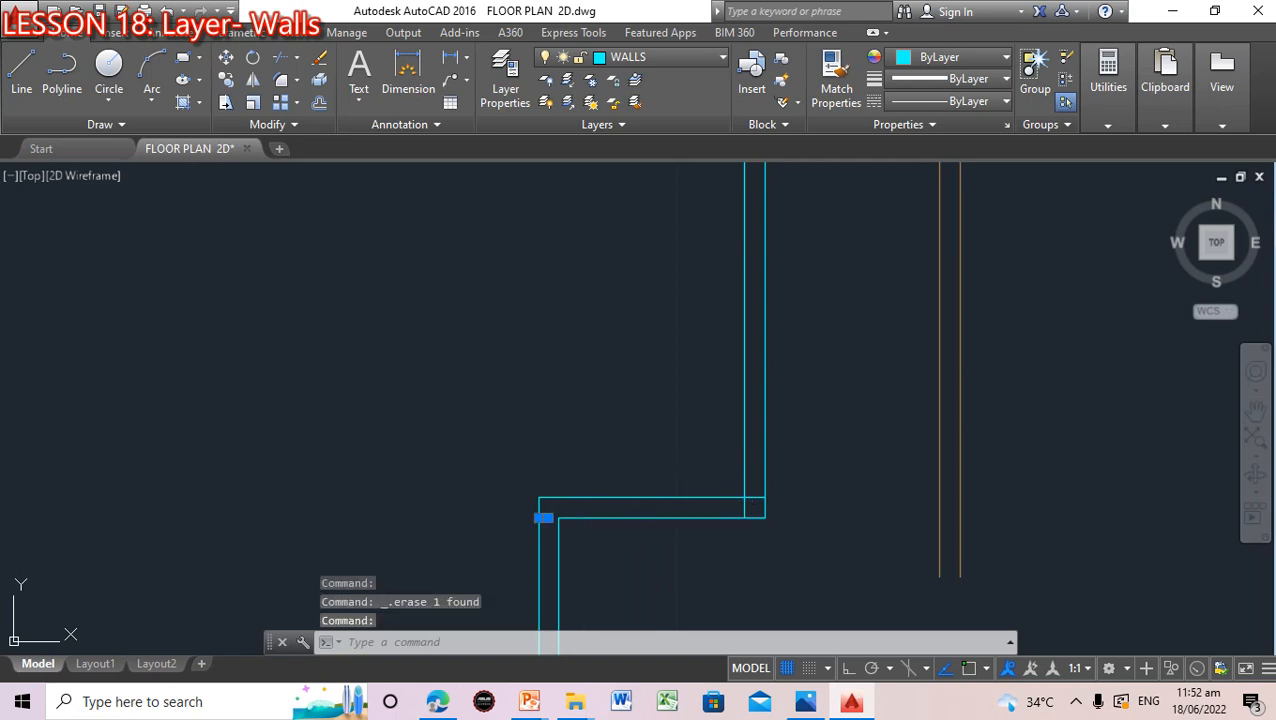
pyautogui.press('Escape')
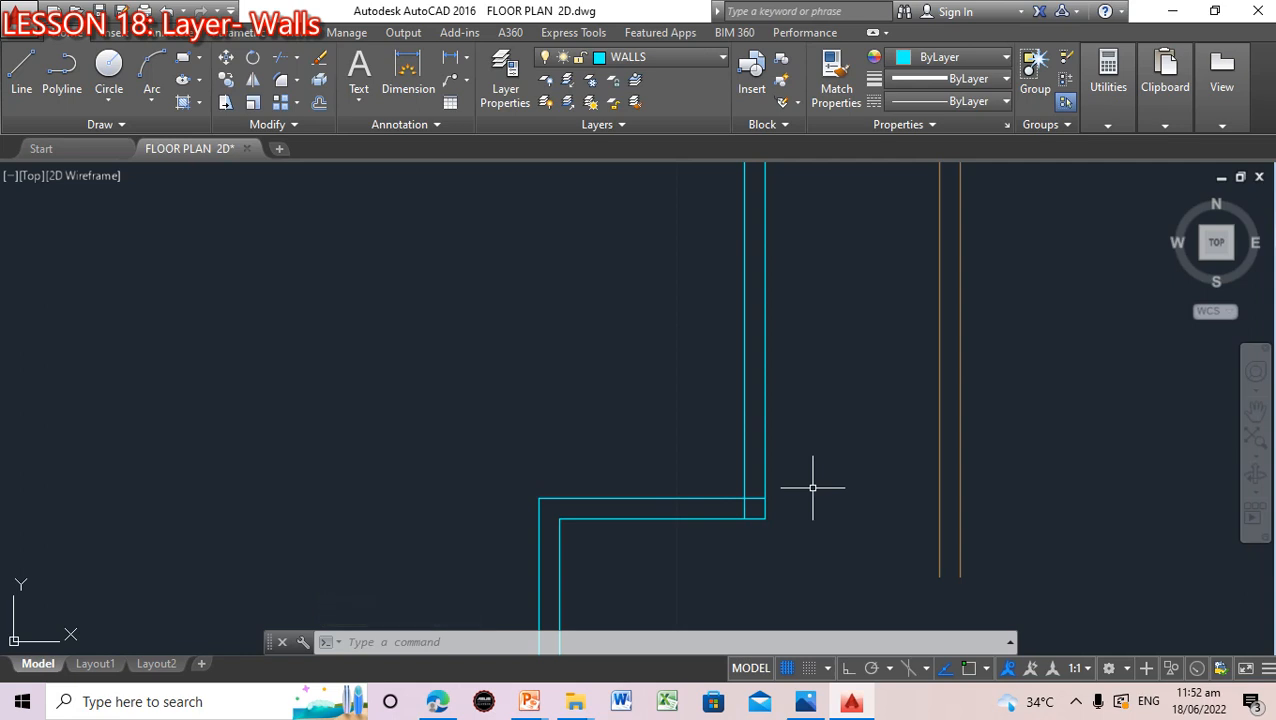
# Trim the overlapping wall lines at the outer corner of the notch against all objects, and erase the leftover short segment
pyautogui.write('TR')
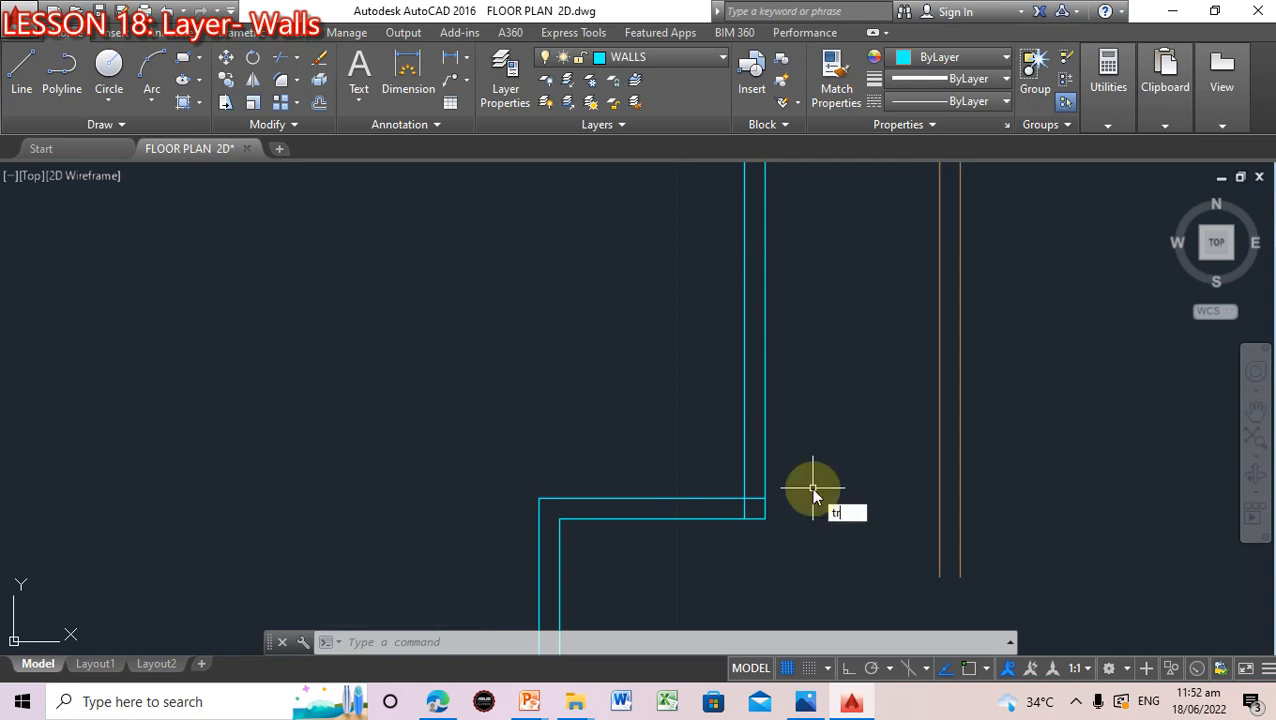
pyautogui.write('IM')
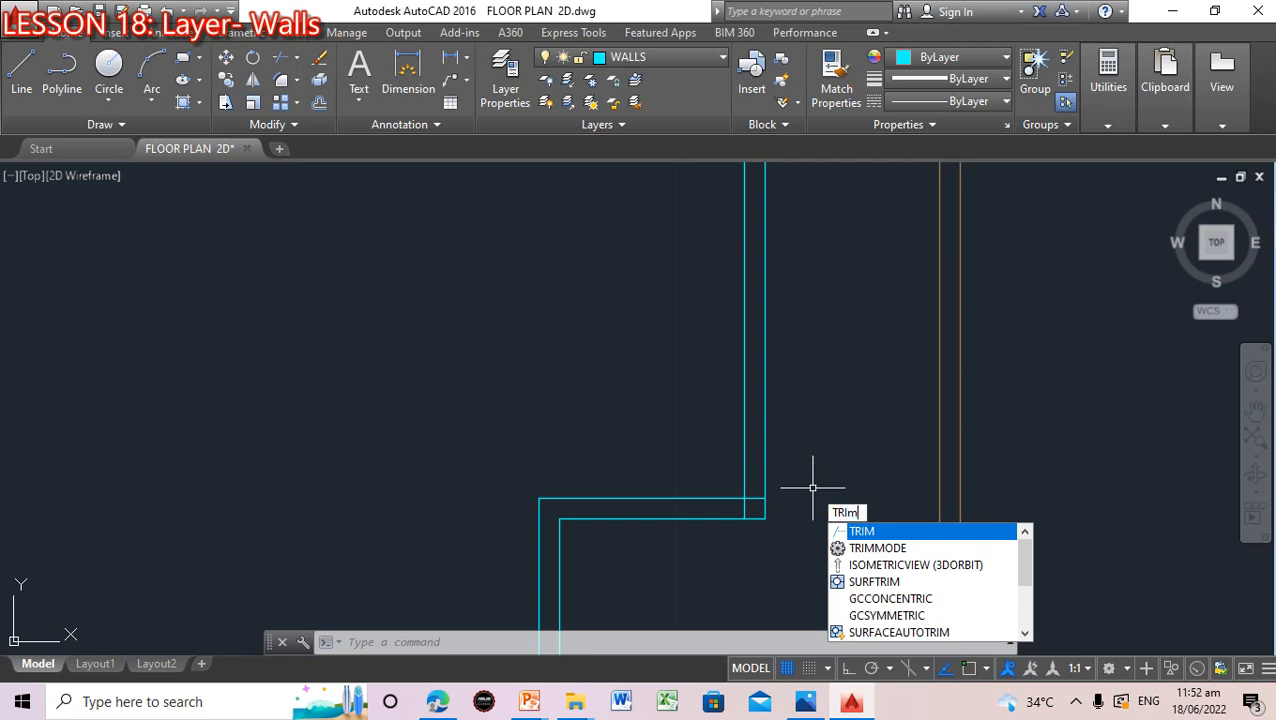
pyautogui.press('Return')
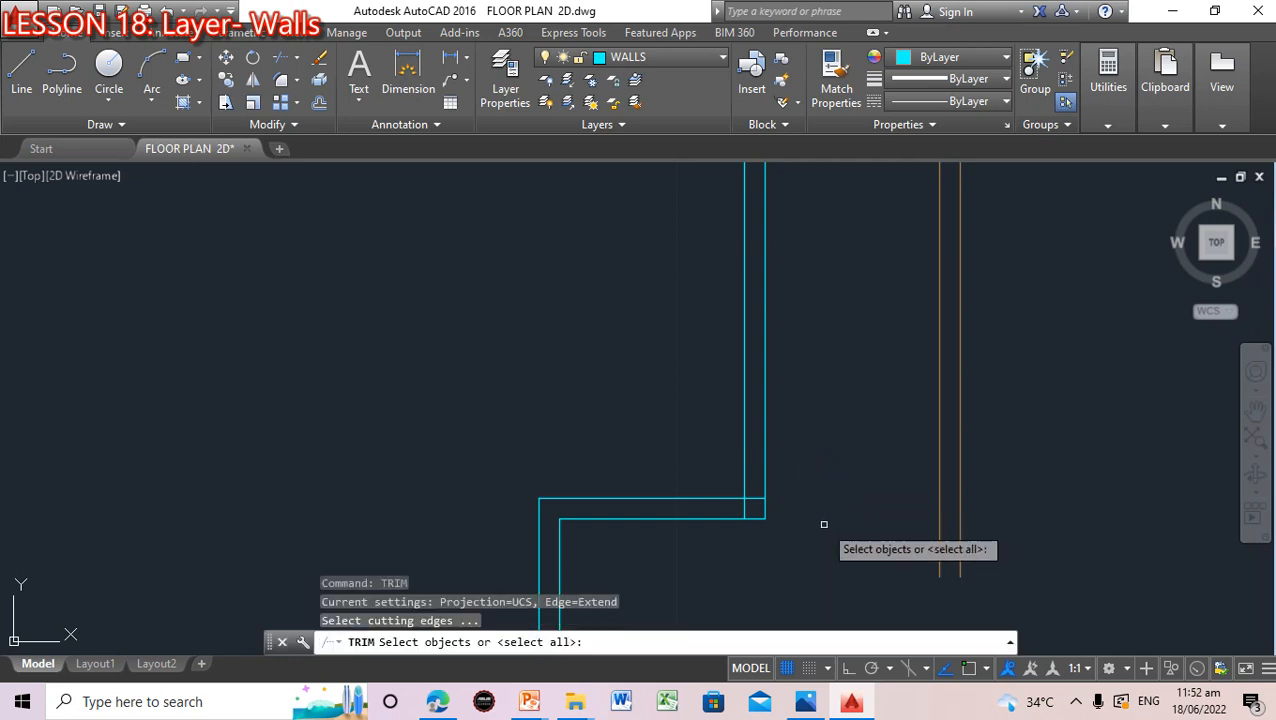
pyautogui.write('all')
pyautogui.press('Return')
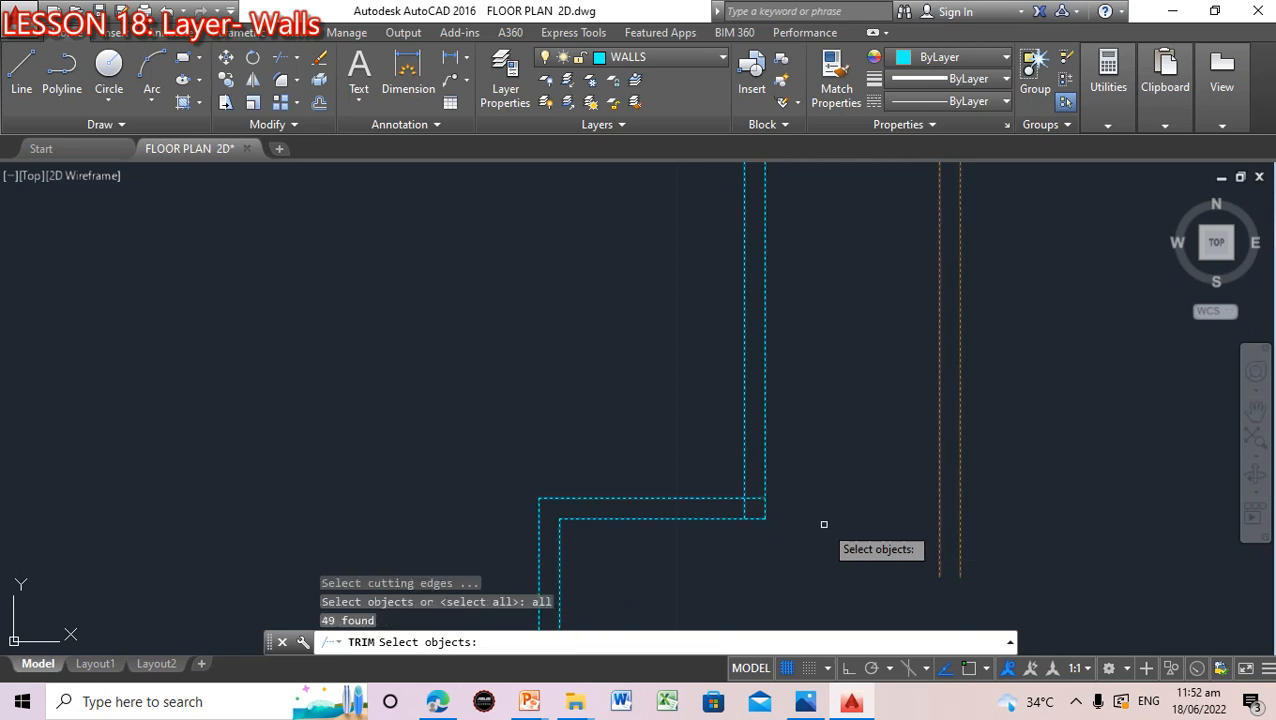
pyautogui.click(745, 507)
pyautogui.press('Return')
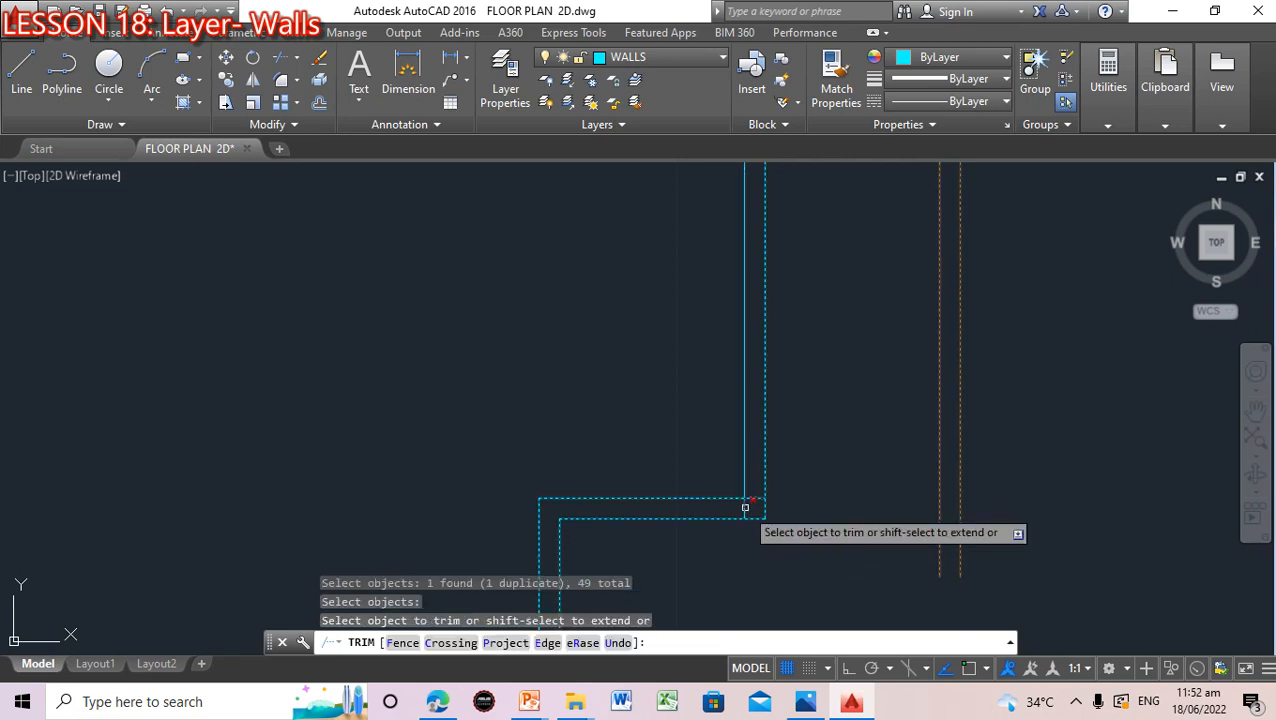
pyautogui.click(745, 507)
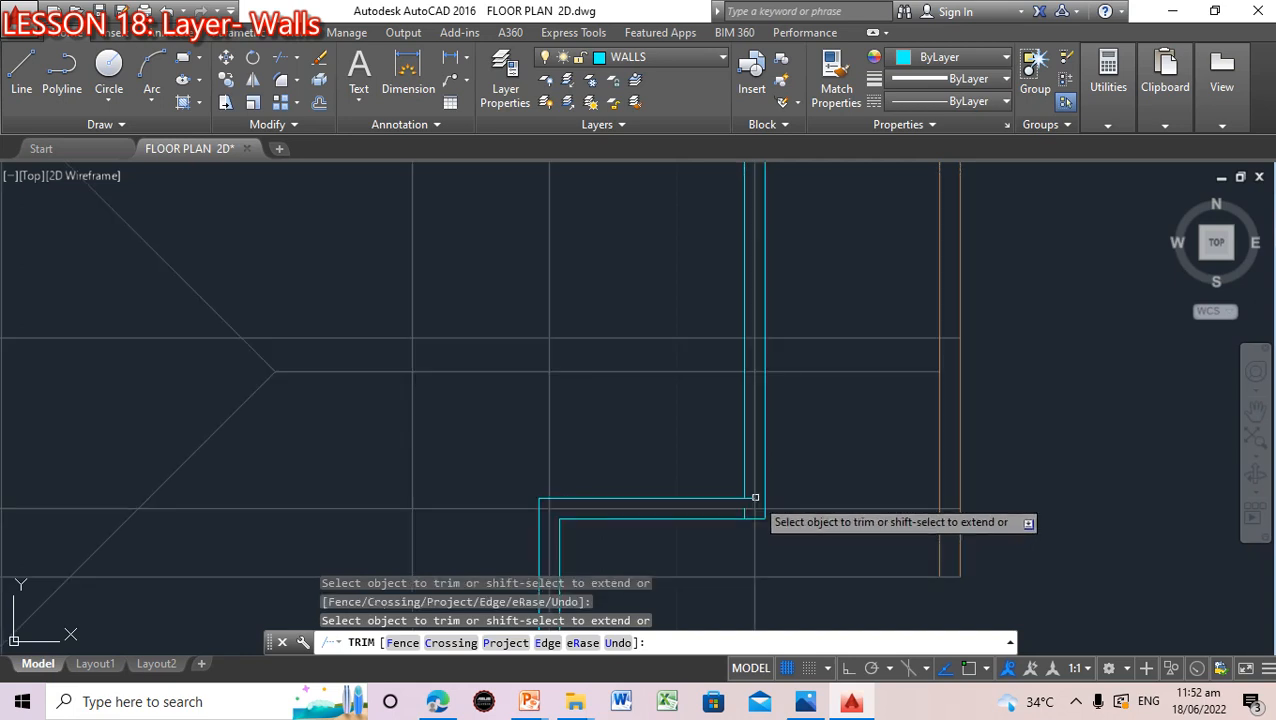
pyautogui.click(752, 504)
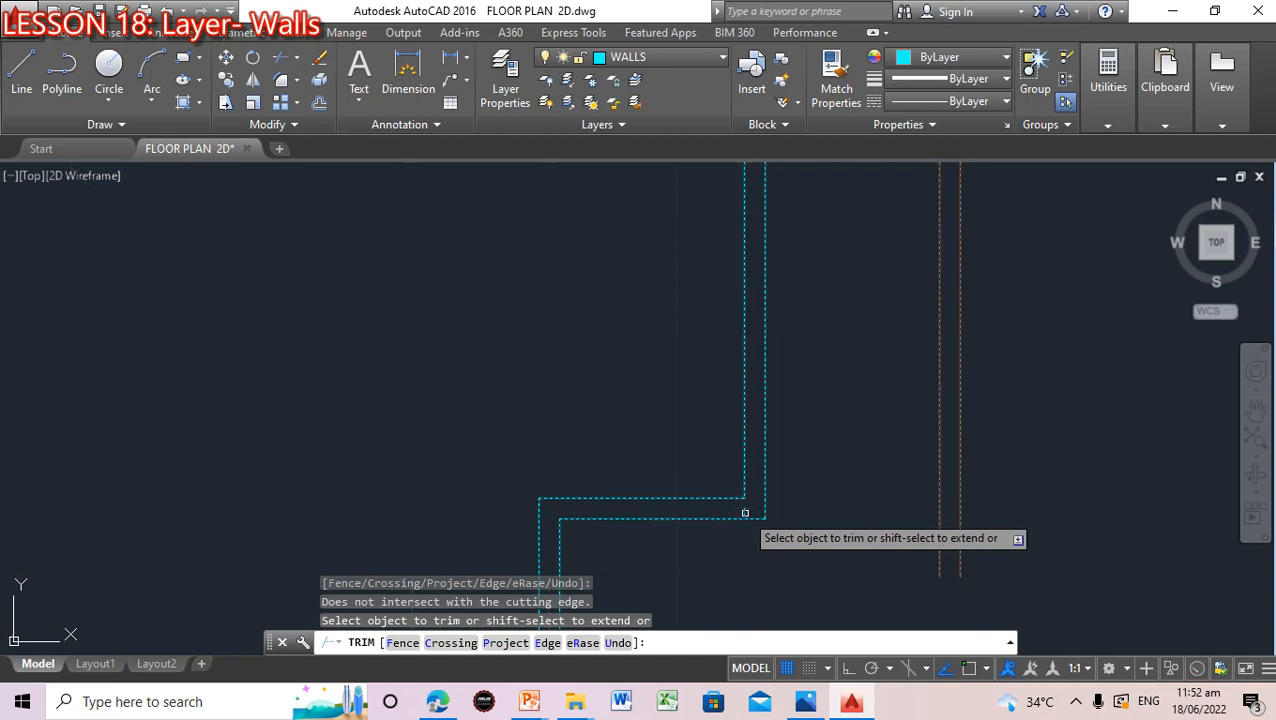
pyautogui.click(746, 510)
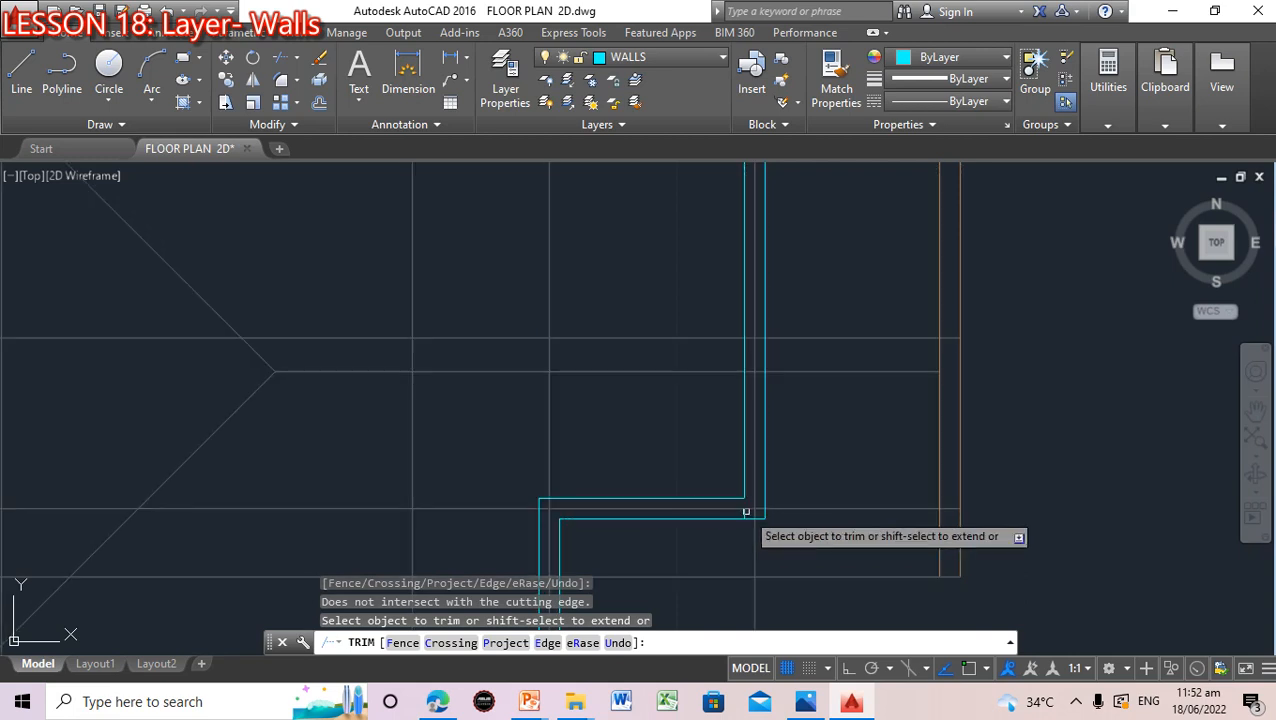
pyautogui.press('Escape')
pyautogui.click(746, 511)
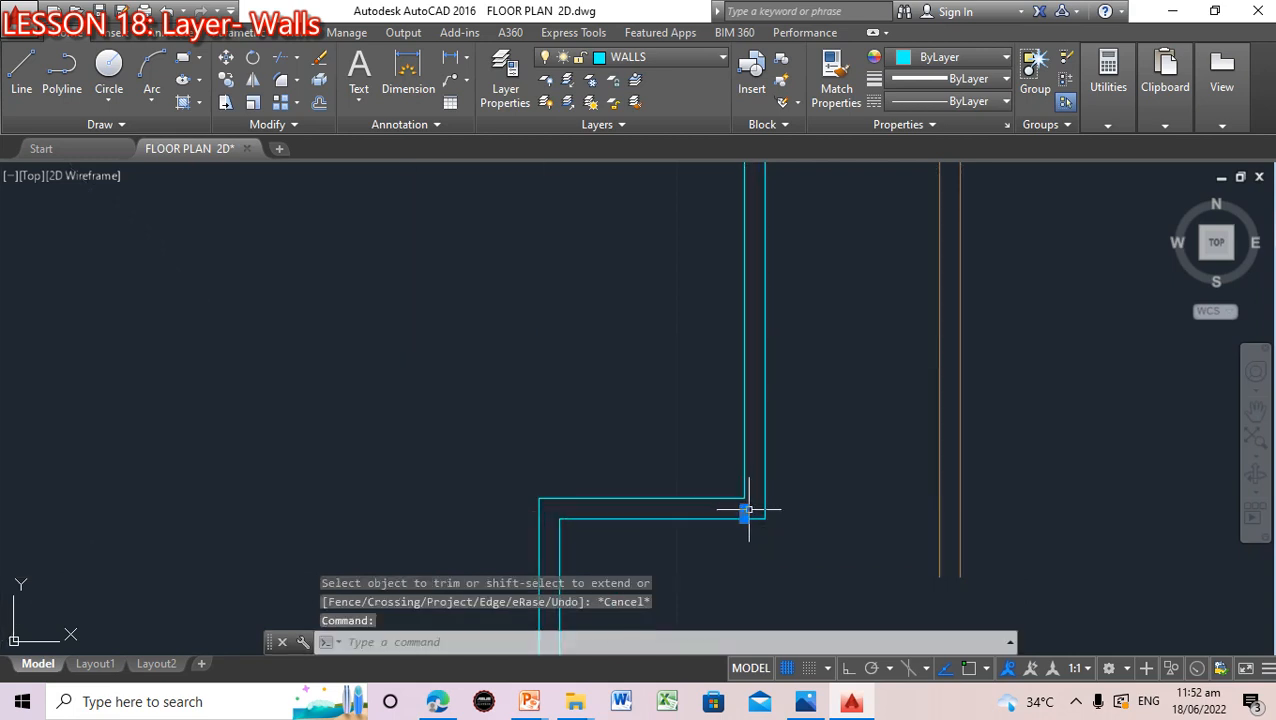
pyautogui.press('Delete')
# Trim the overlapping wall lines at the upper-right corner of the house, using all objects as cutting edges
pyautogui.scroll(-5, 751, 509)
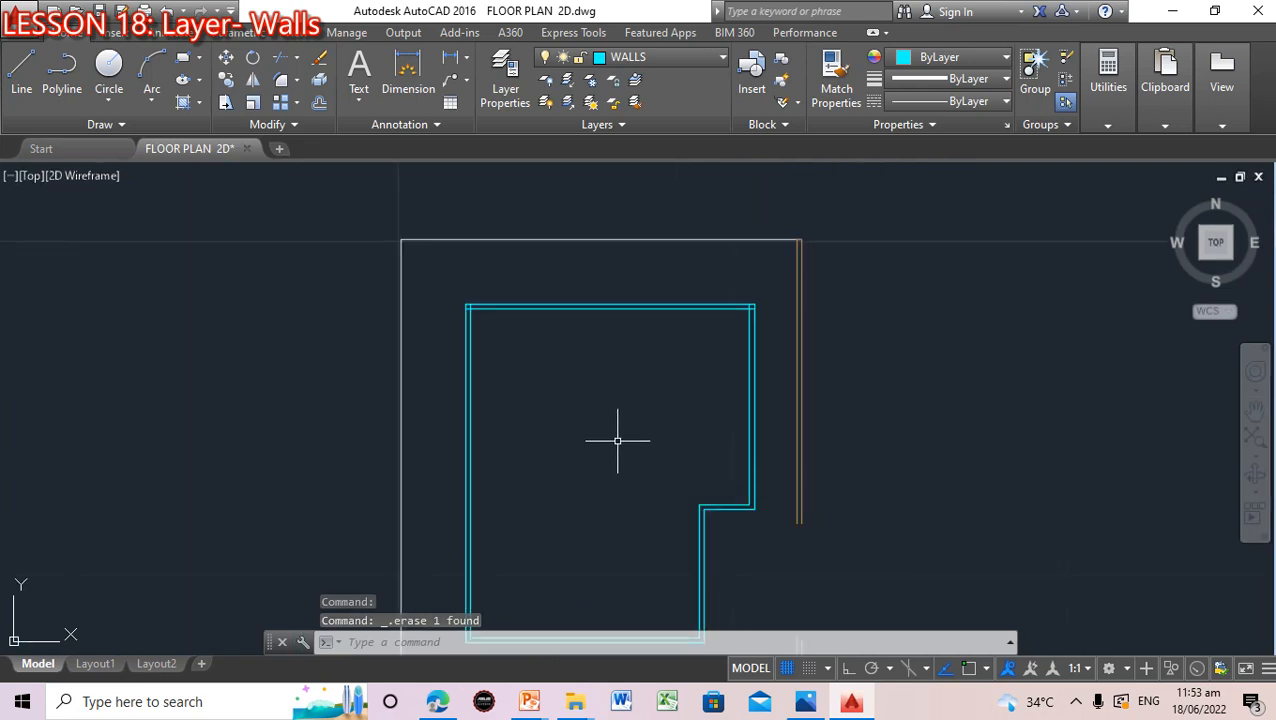
pyautogui.scroll(2, 620, 441)
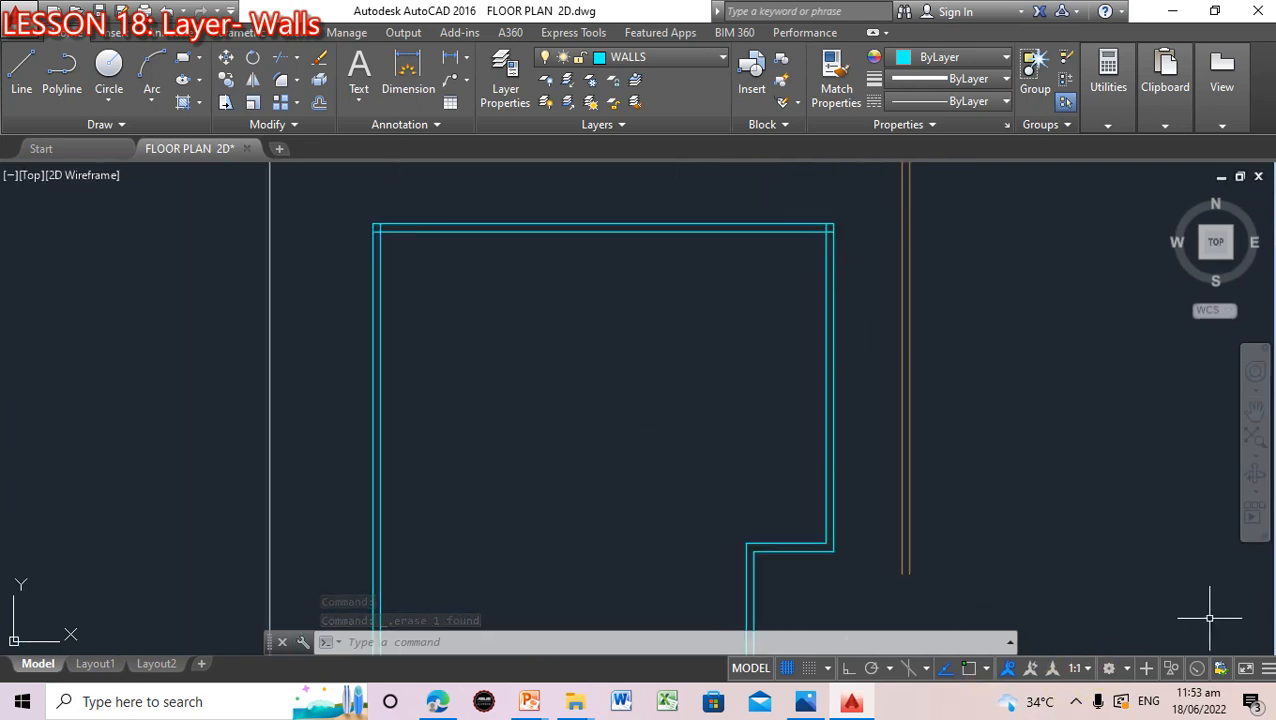
pyautogui.click(1254, 408)
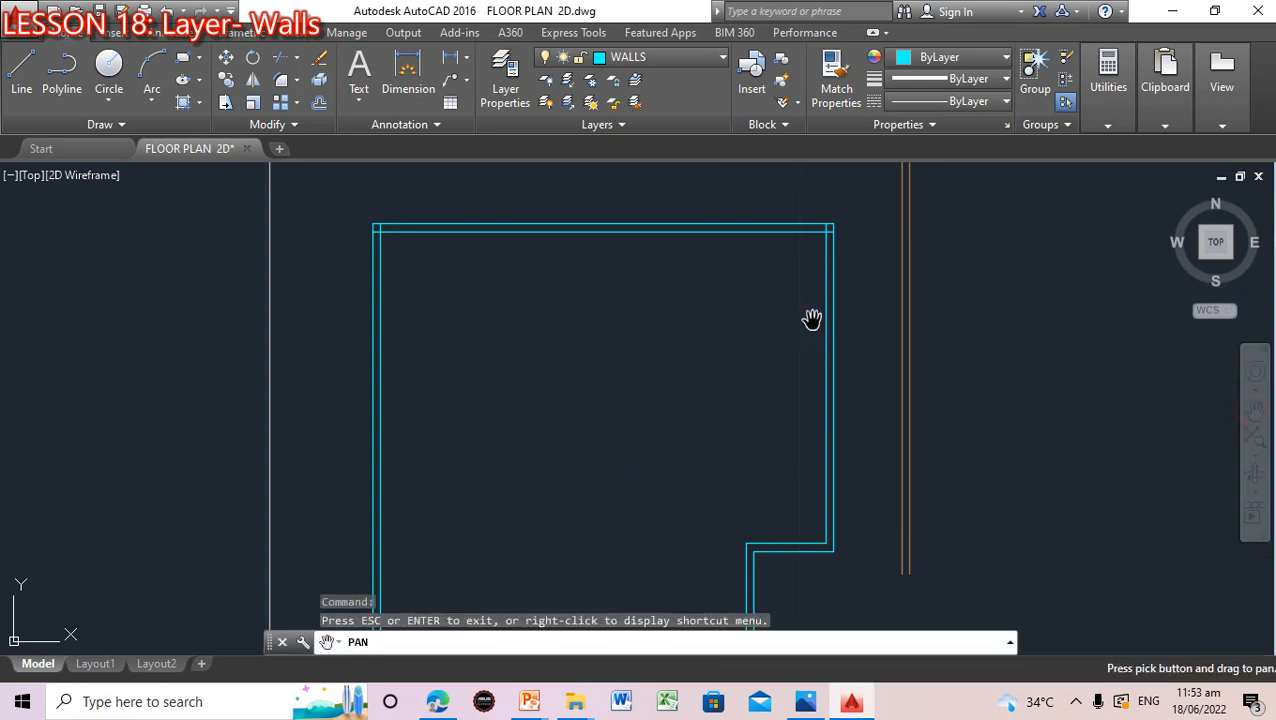
pyautogui.scroll(2, 811, 319)
pyautogui.moveTo(818, 294)
pyautogui.mouseDown()
pyautogui.moveTo(686, 504)
pyautogui.moveTo(696, 498)
pyautogui.mouseUp()
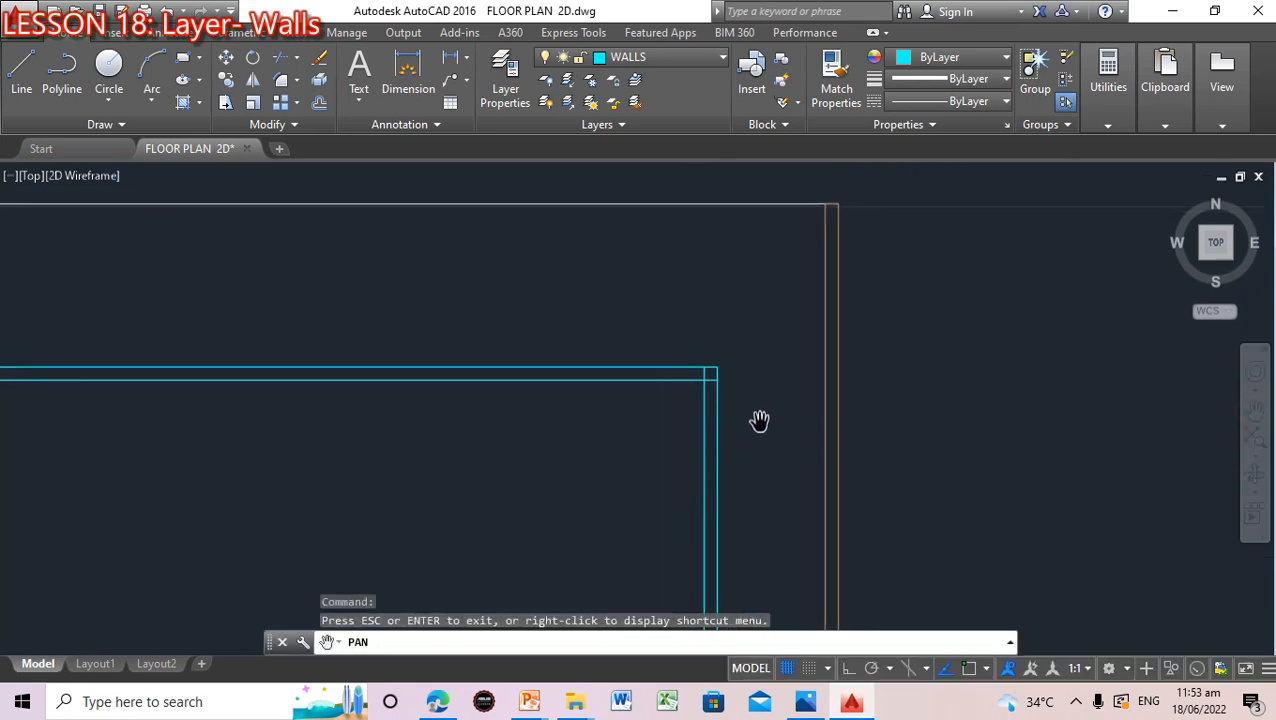
pyautogui.press('Escape')
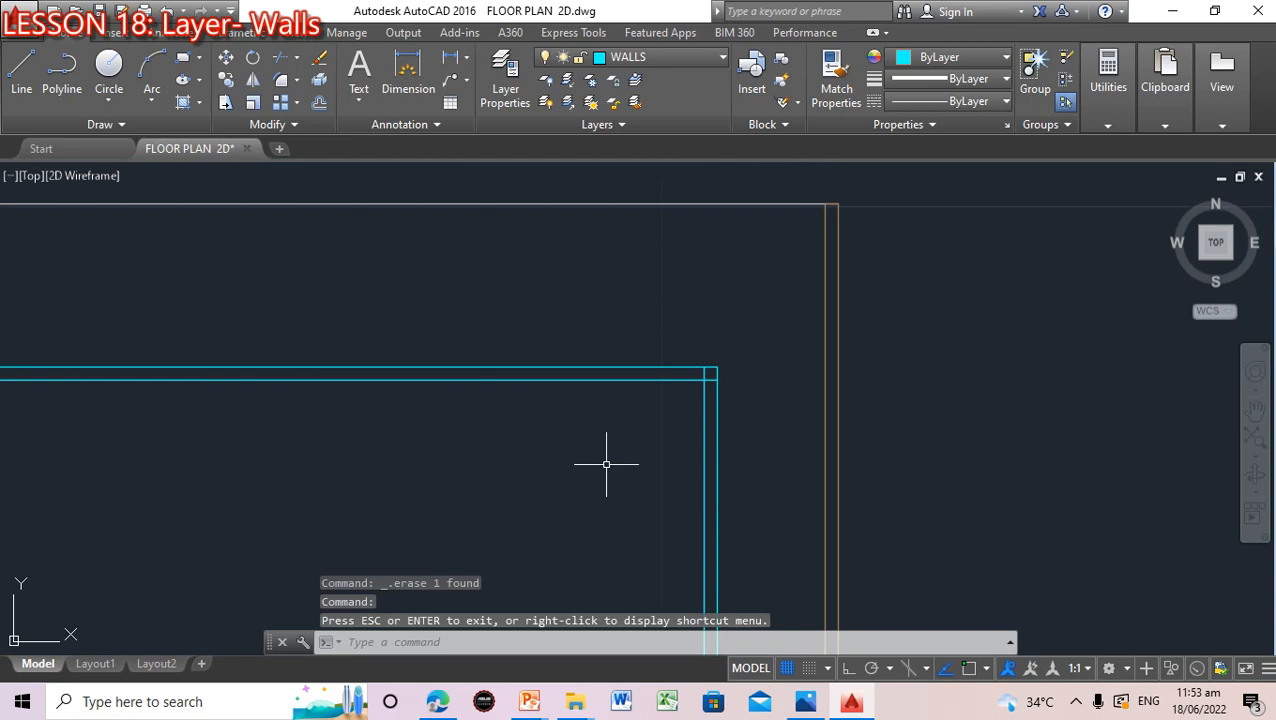
pyautogui.write('TR')
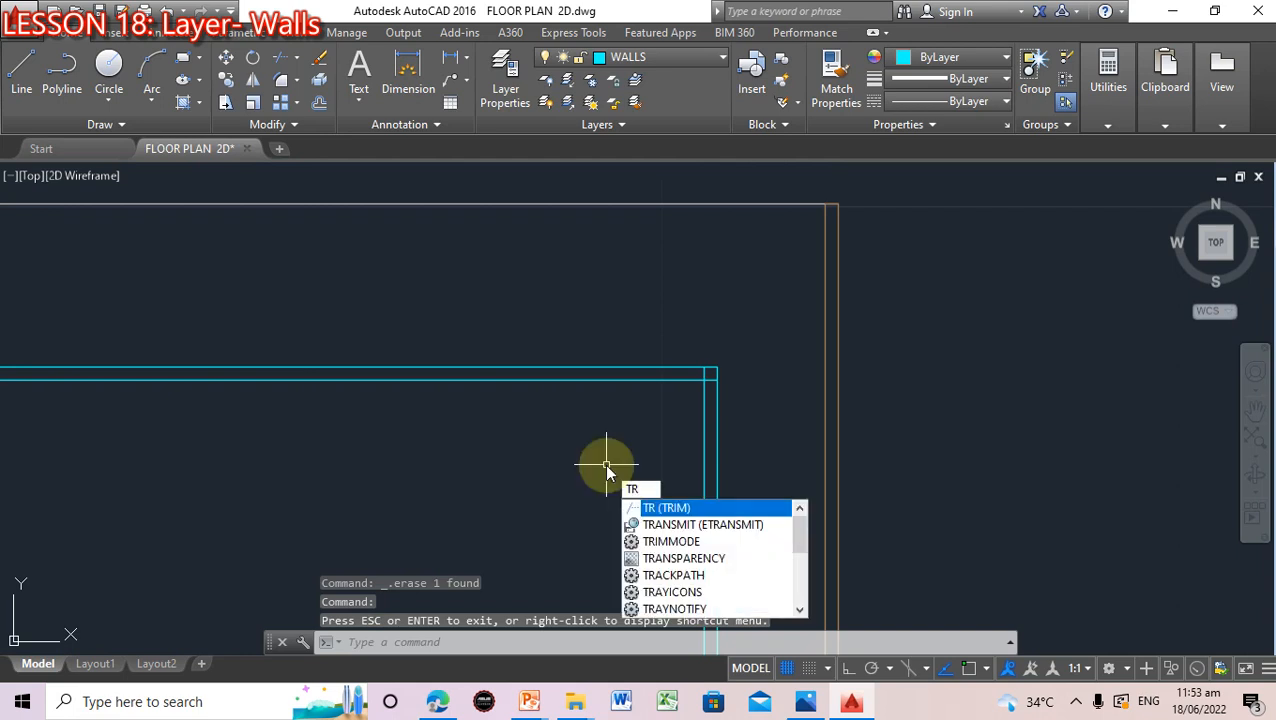
pyautogui.write('IM')
pyautogui.press('Return')
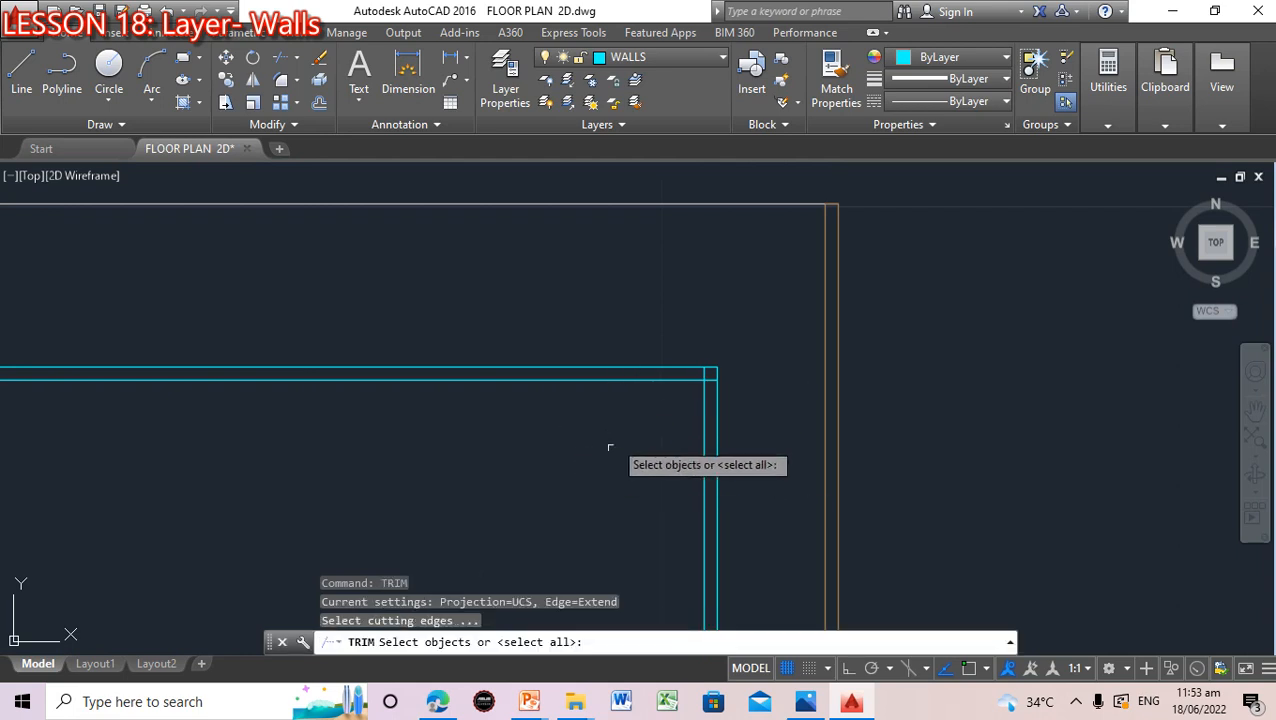
pyautogui.press('Return')
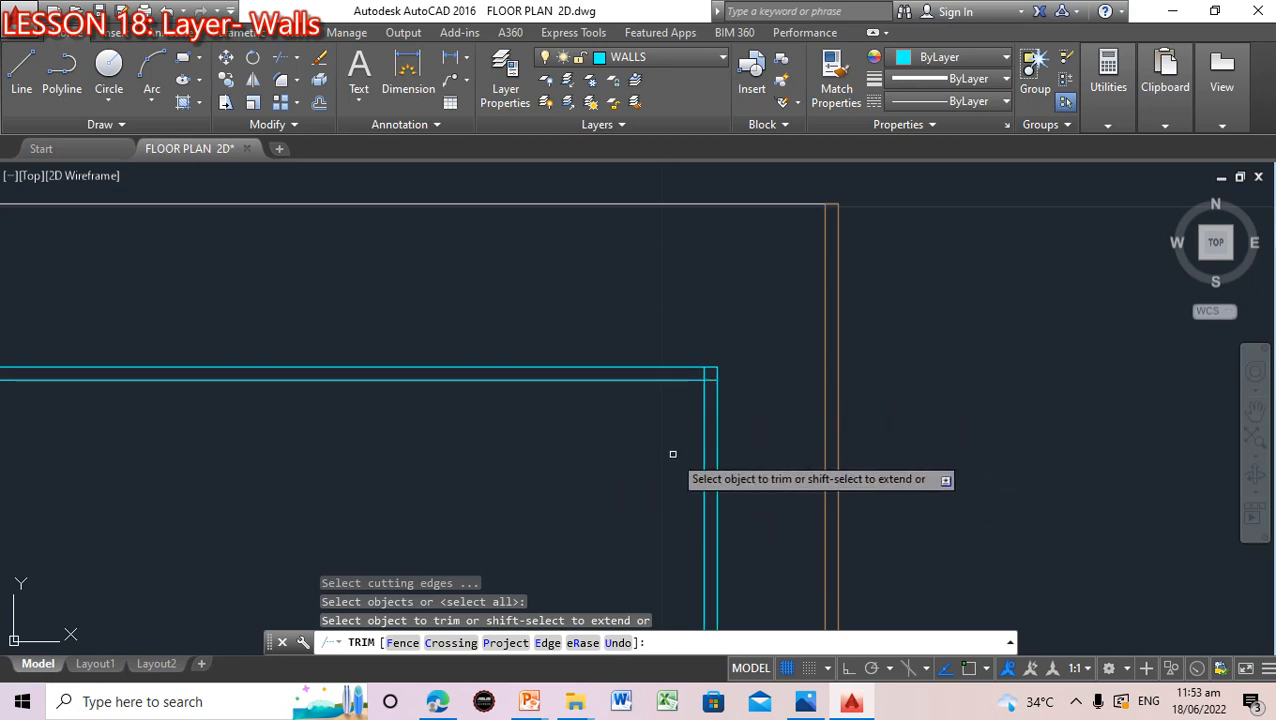
pyautogui.click(703, 373)
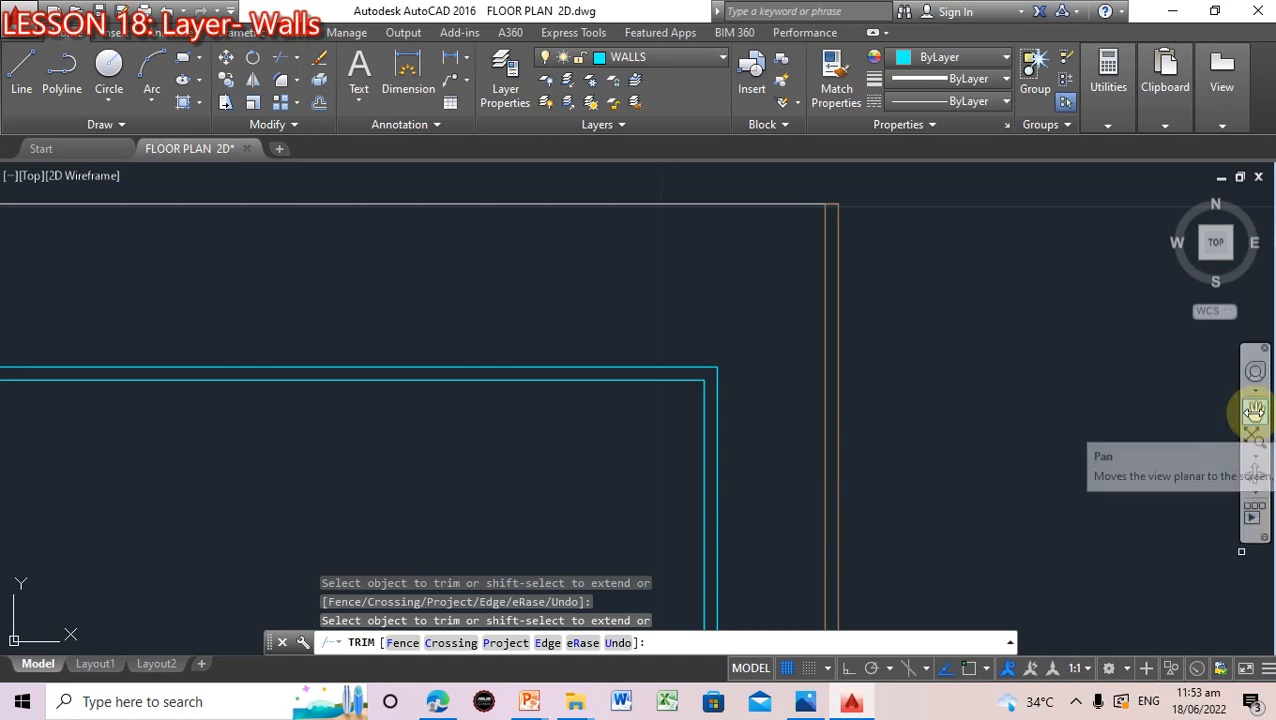
# Try to trim the overlapping wall lines at the upper-left corner, and undo the whole trim operation
pyautogui.click(1254, 409)
pyautogui.moveTo(384, 547); pyautogui.dragTo(675, 588)
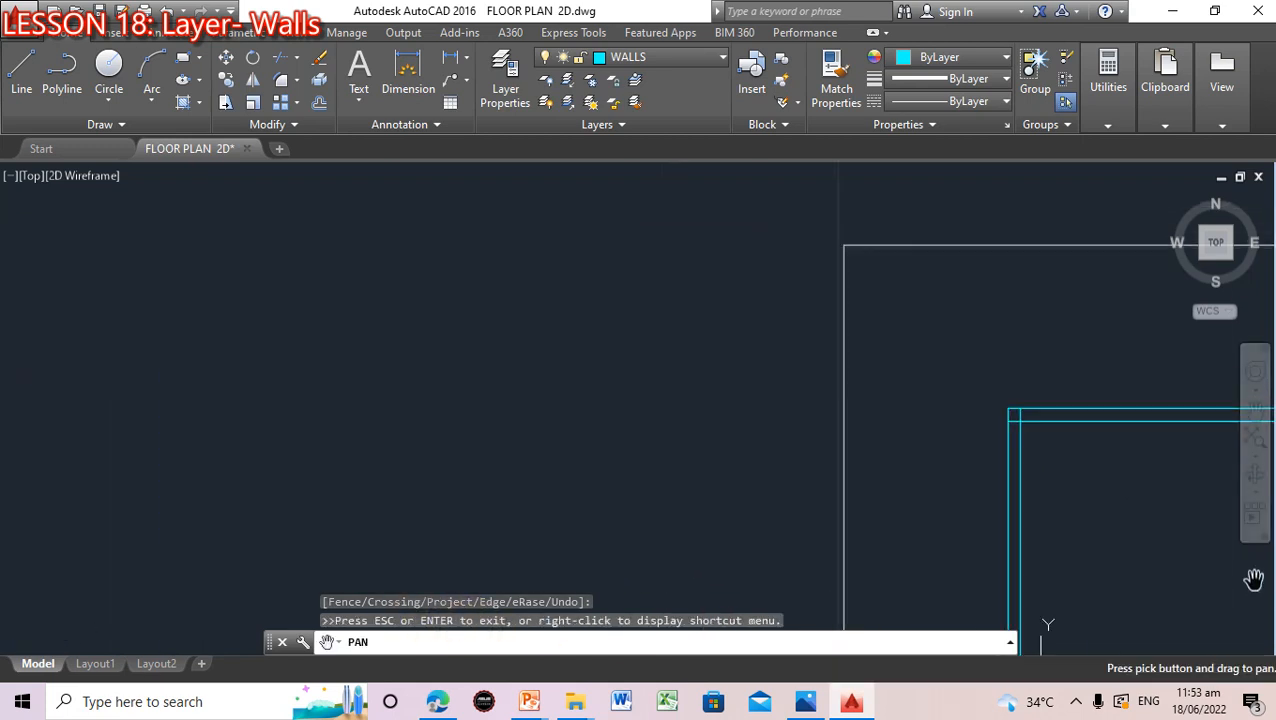
pyautogui.press('Escape')
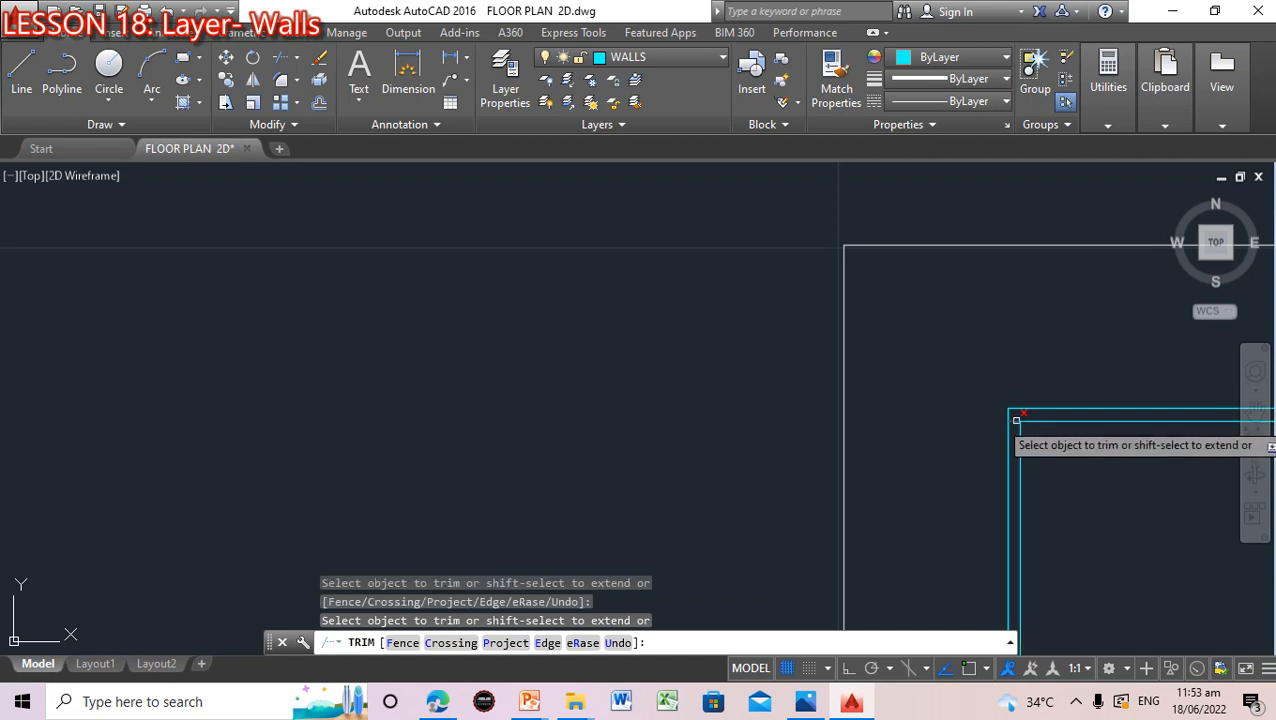
pyautogui.scroll(-4, 1048, 455)
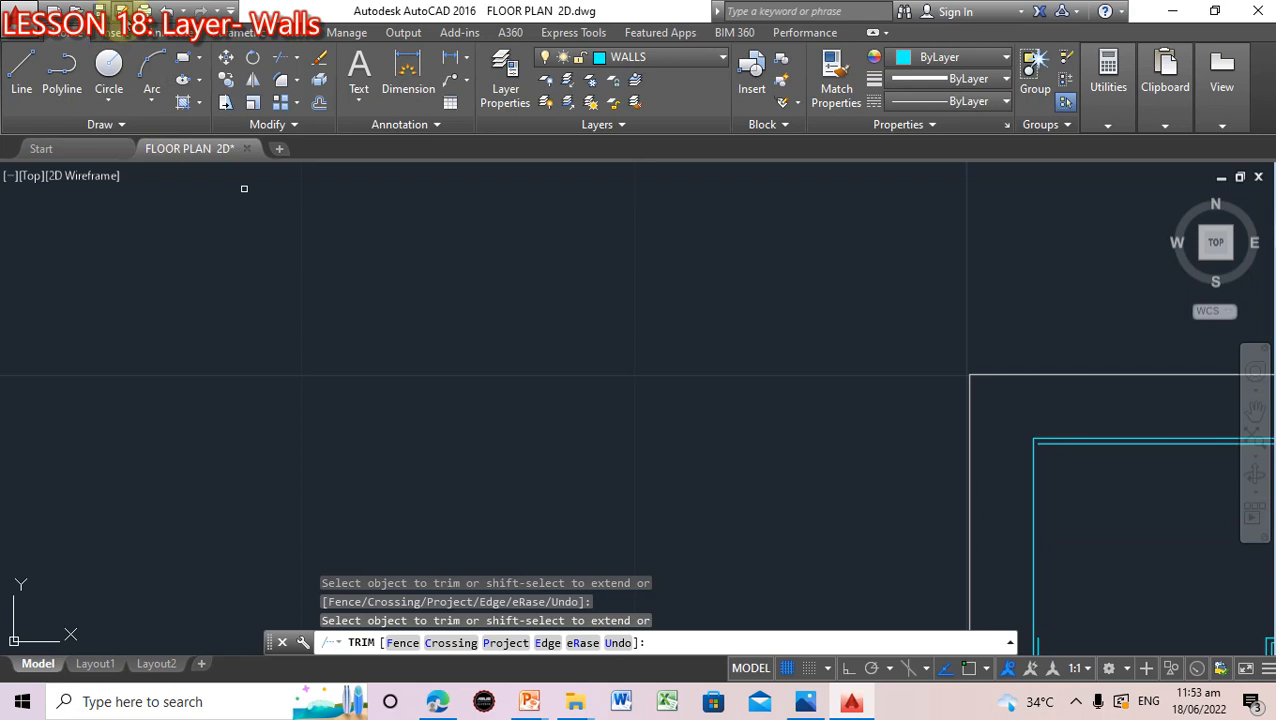
pyautogui.click(168, 9)
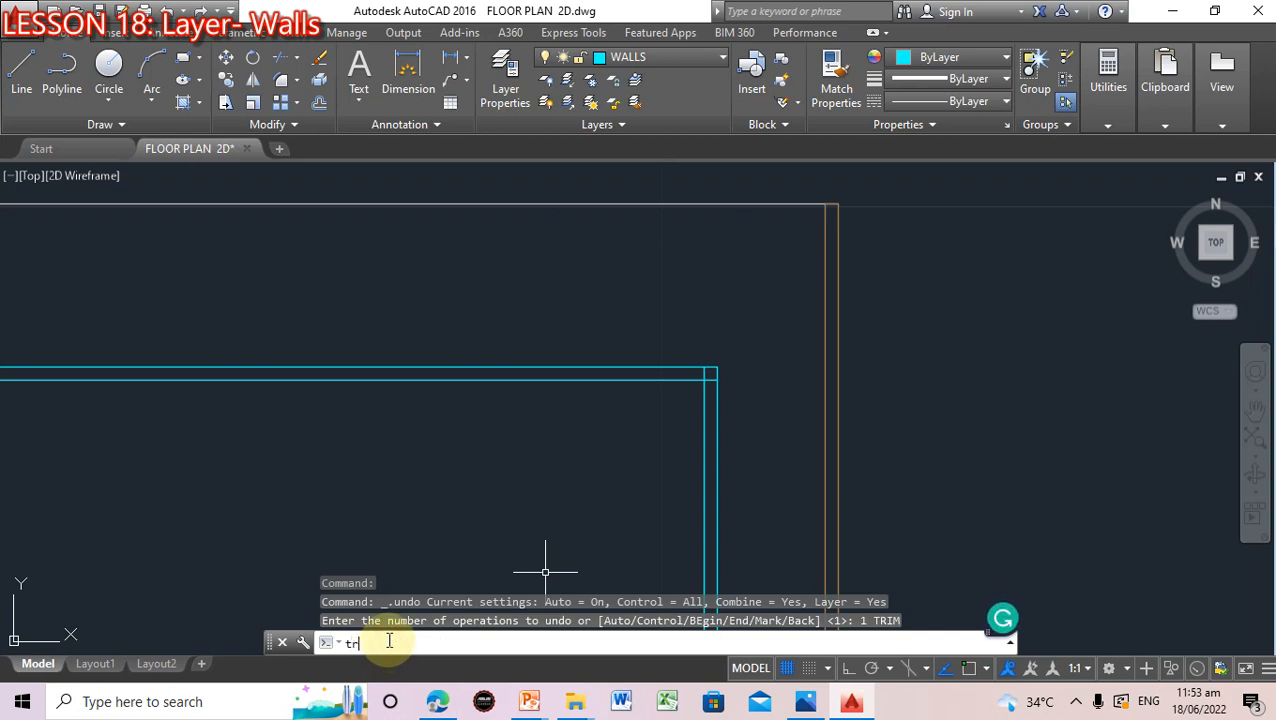
# Restart Trim with all objects as cutting edges and clear the crossing wall lines at the upper-right corner
pyautogui.press('Return')
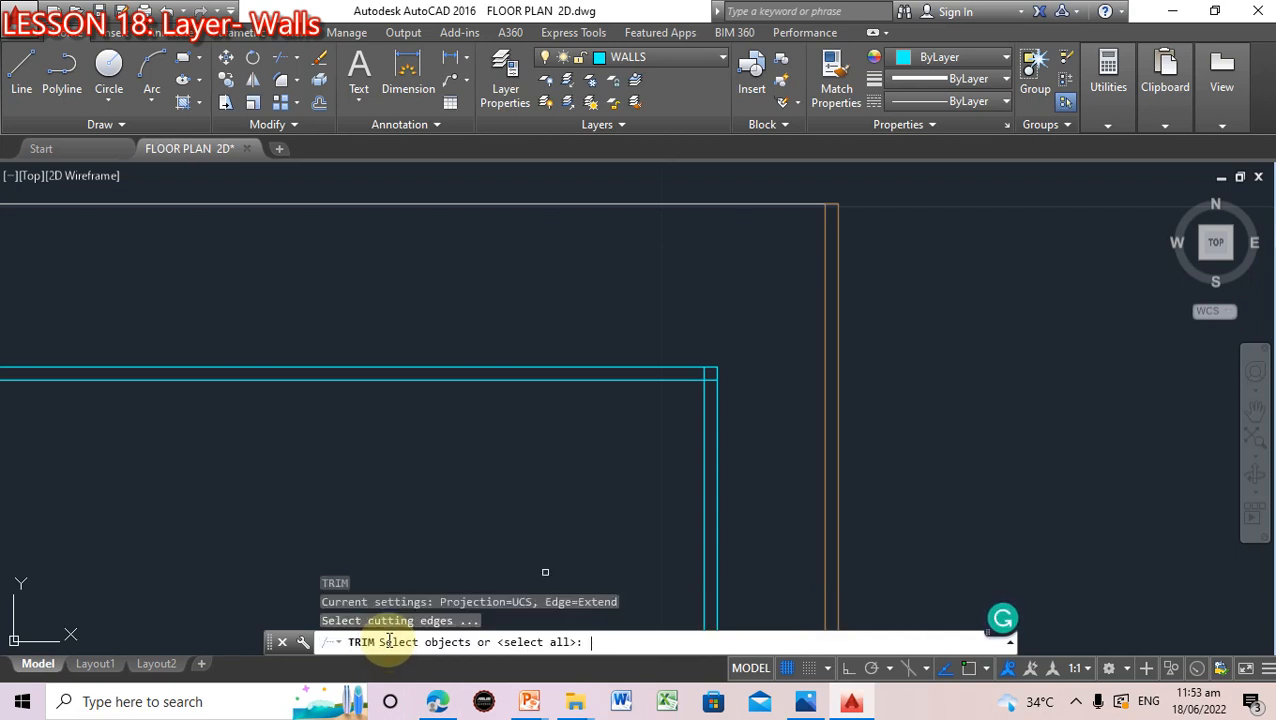
pyautogui.press('Return')
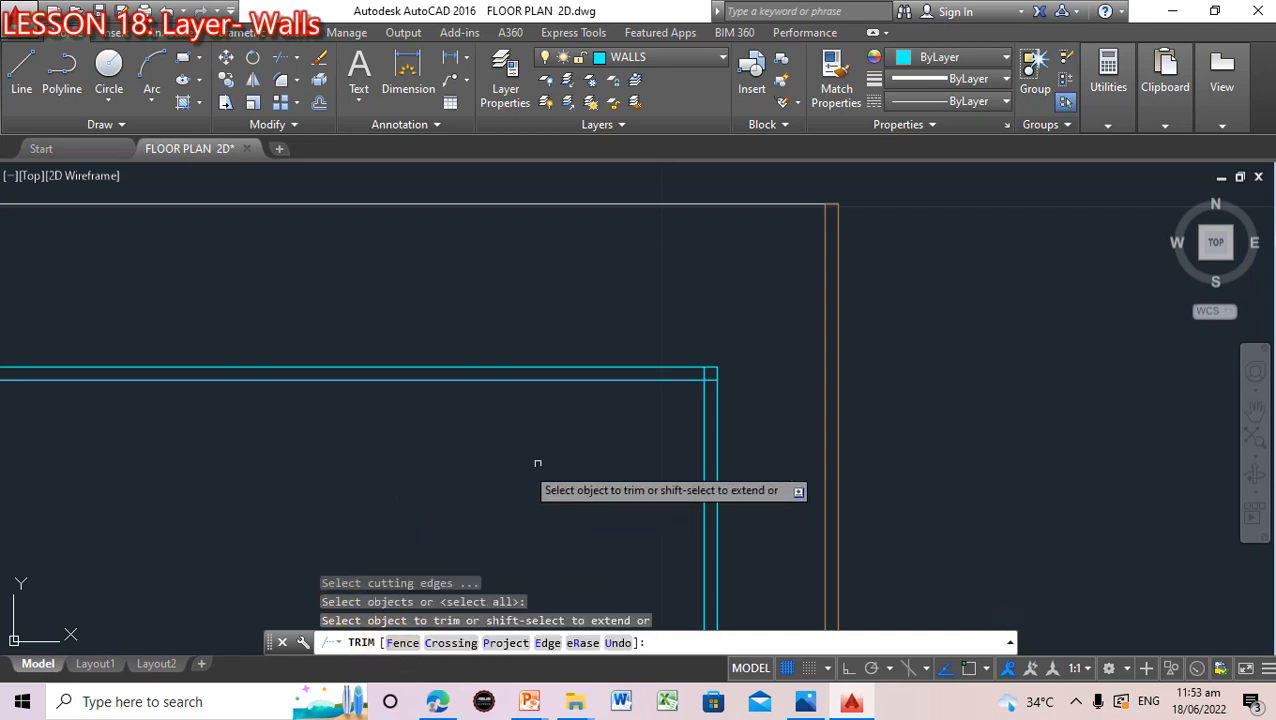
pyautogui.click(703, 374)
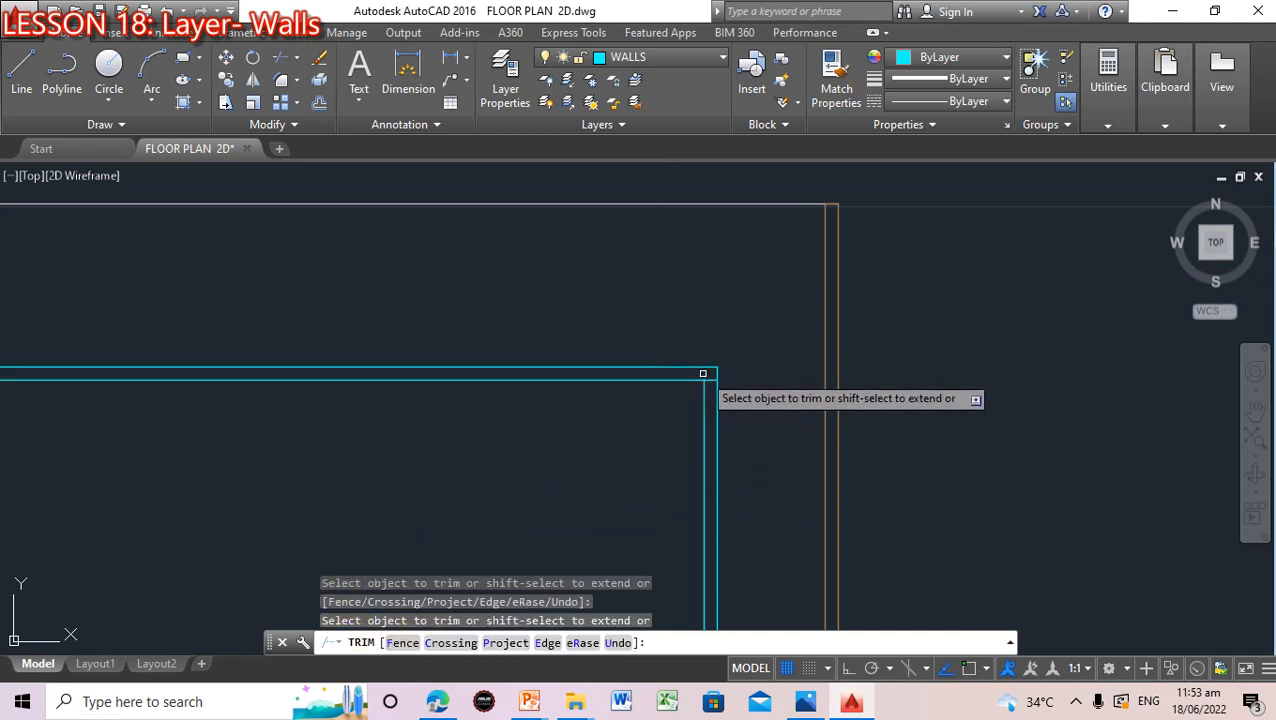
# Trim the crossing inner wall line ends at the upper-left corner and finish the Trim command
pyautogui.click(1255, 407)
pyautogui.moveTo(487, 413); pyautogui.dragTo(1099, 390)
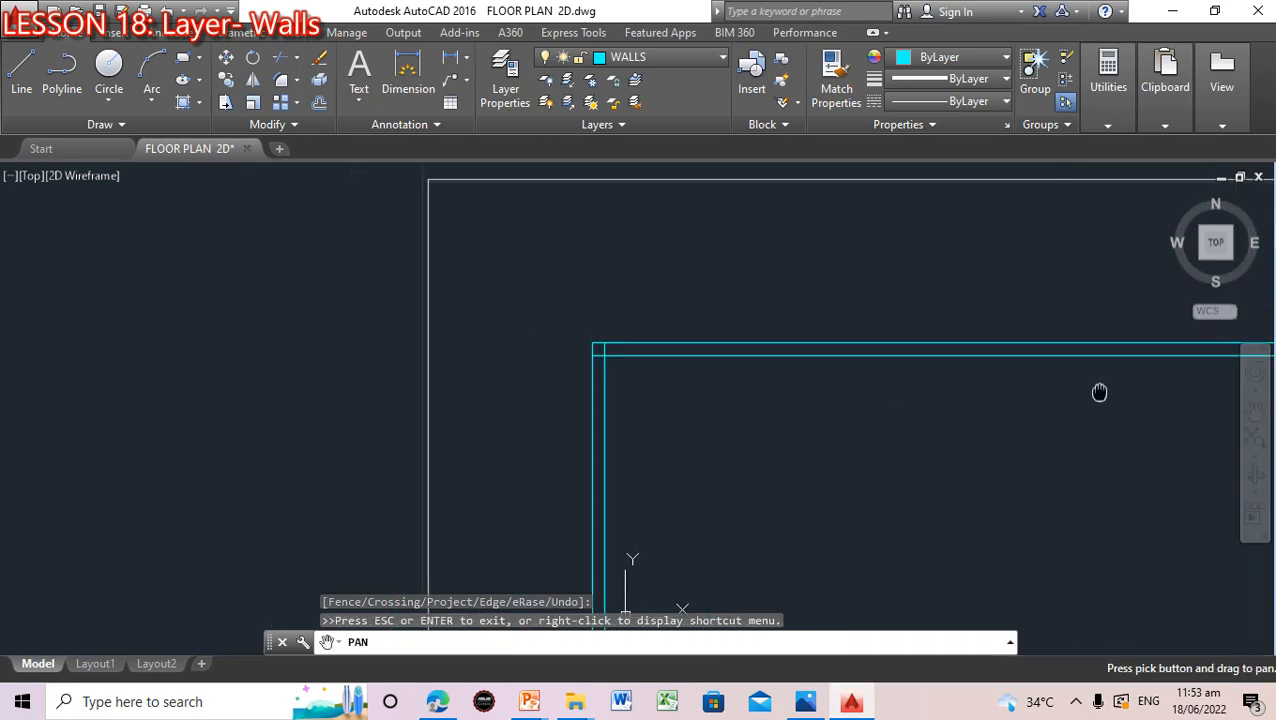
pyautogui.press('Escape')
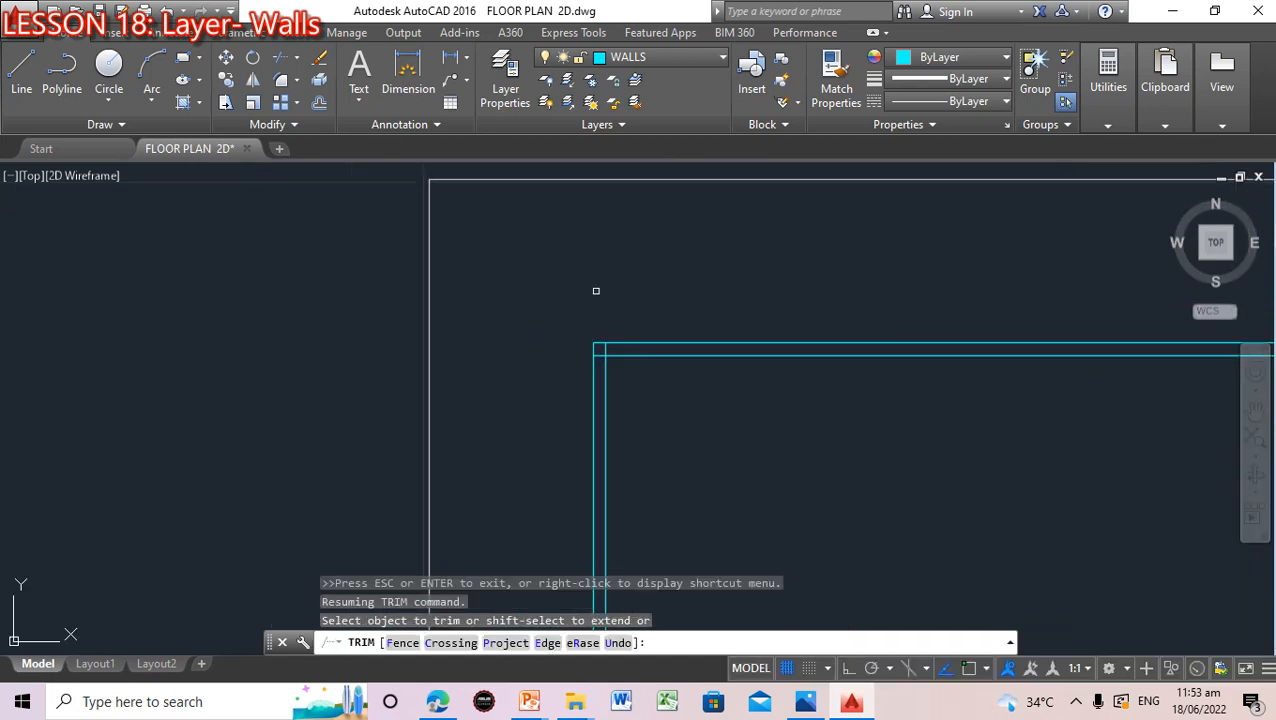
pyautogui.click(607, 347)
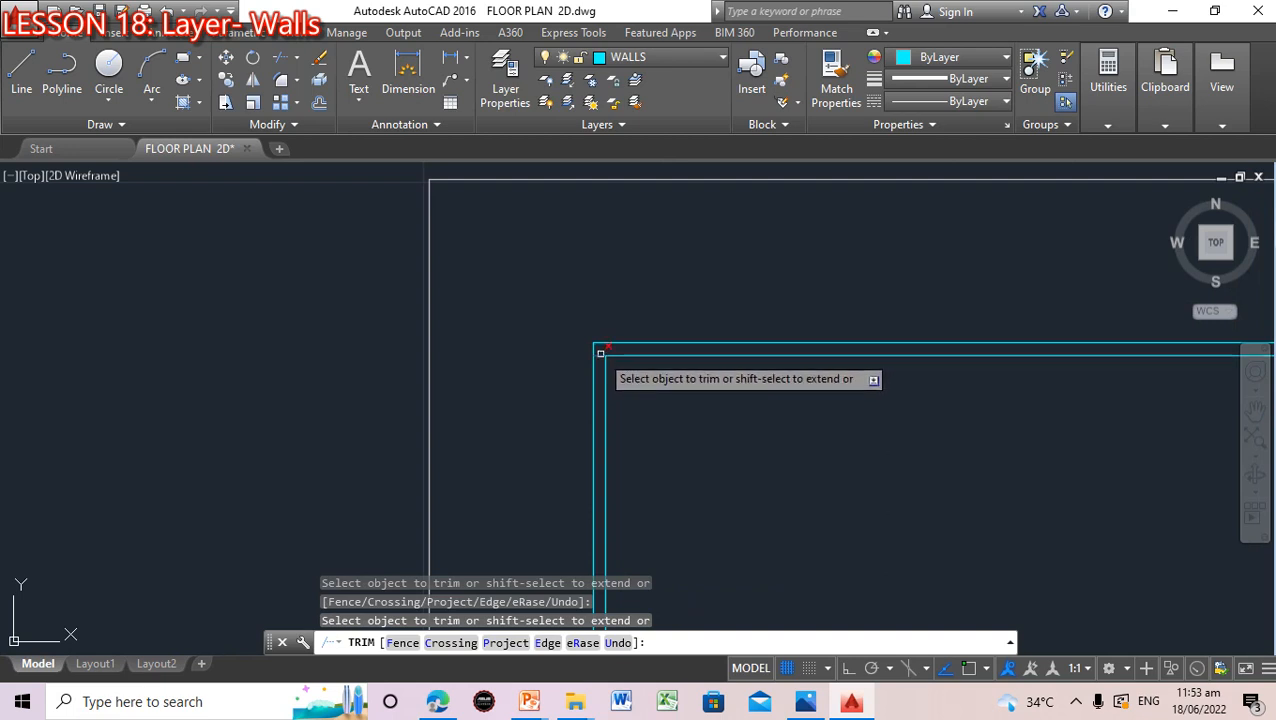
pyautogui.press('Escape')
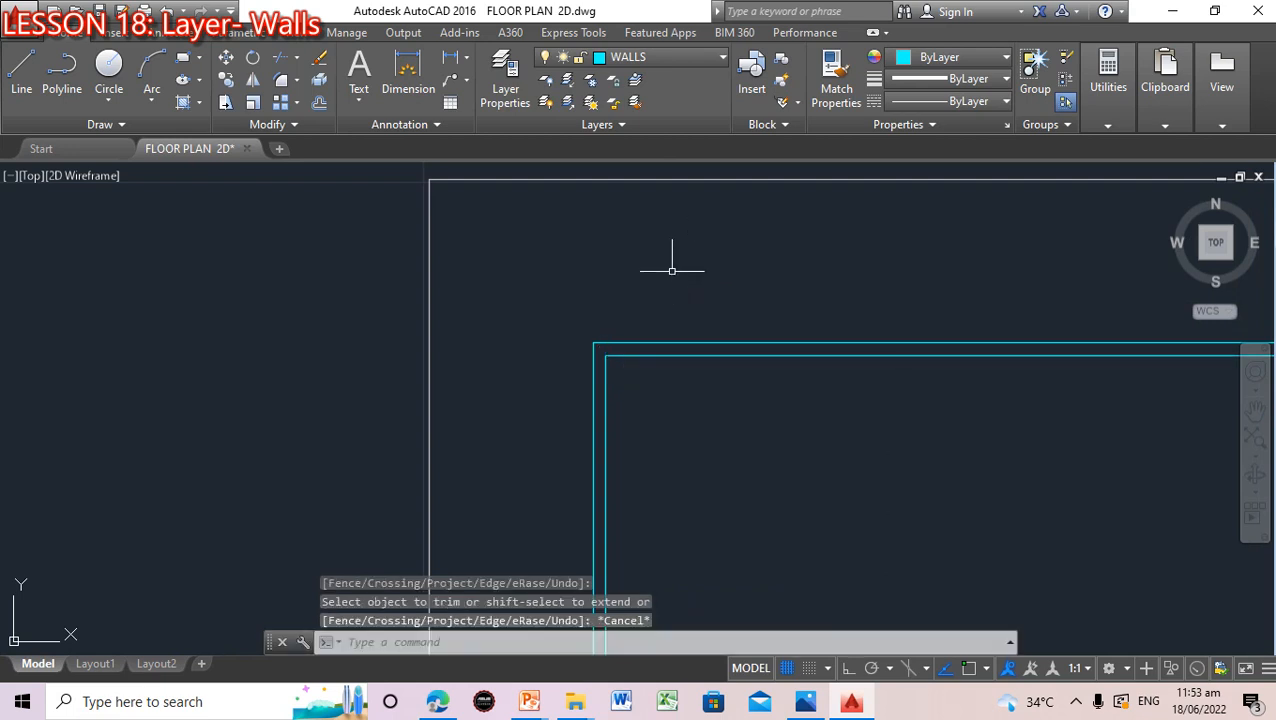
# Draw a line from endpoint to endpoint across the gap in the firewall line nearest the house
pyautogui.scroll(-4, 888, 396)
pyautogui.moveTo(896, 422)
pyautogui.mouseDown()
pyautogui.moveTo(891, 433)
pyautogui.moveTo(854, 416)
pyautogui.mouseUp()
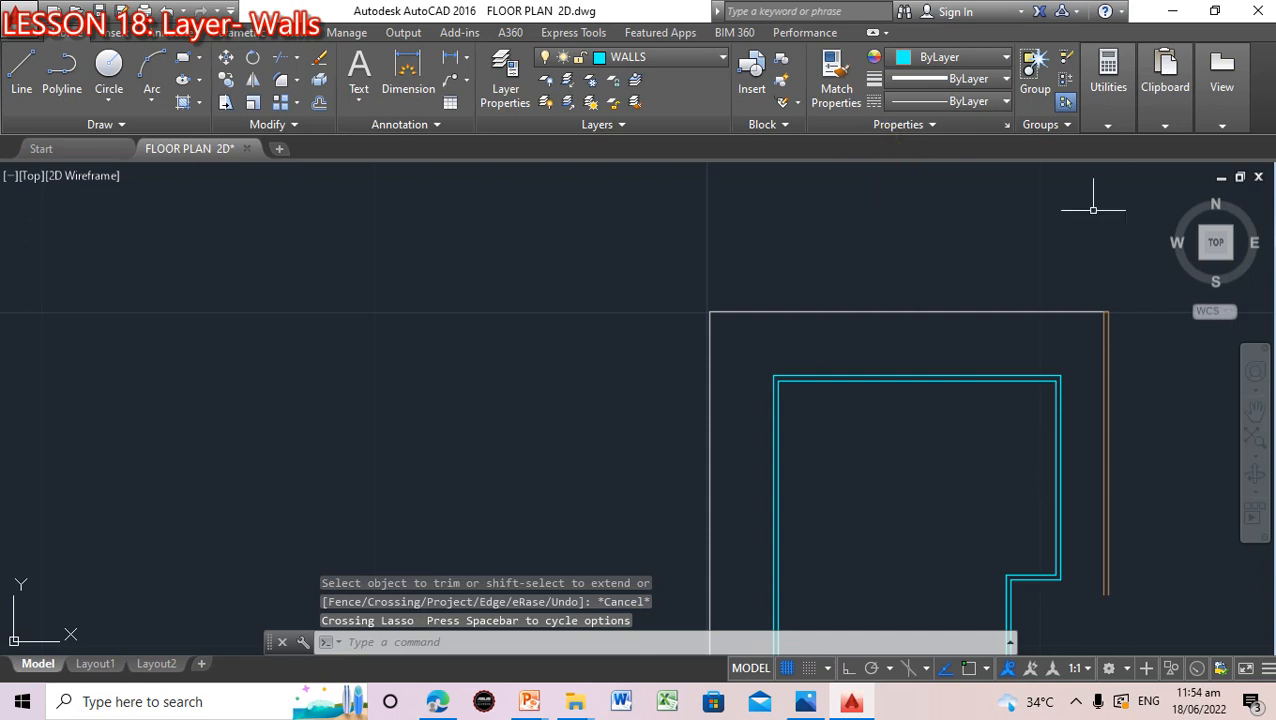
pyautogui.click(1255, 409)
pyautogui.moveTo(1017, 482)
pyautogui.mouseDown()
pyautogui.moveTo(547, 288)
pyautogui.moveTo(567, 341)
pyautogui.mouseUp()
pyautogui.press('Escape')
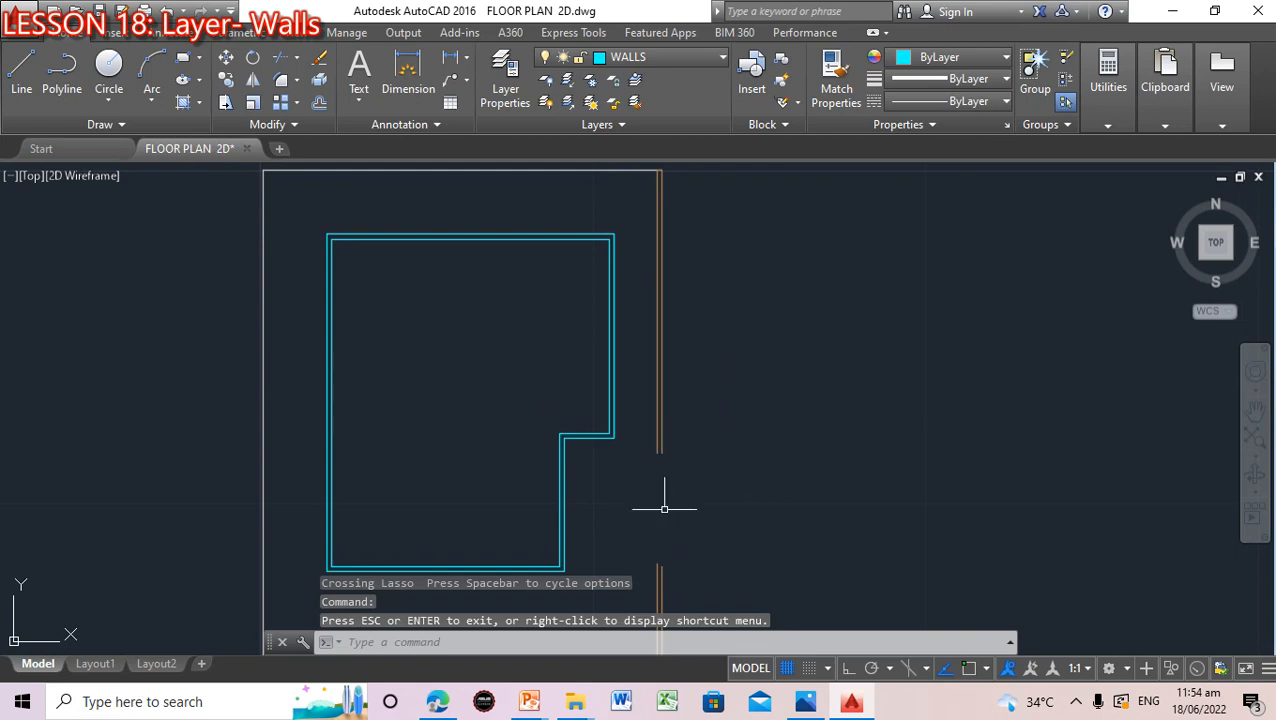
pyautogui.scroll(2, 767, 515)
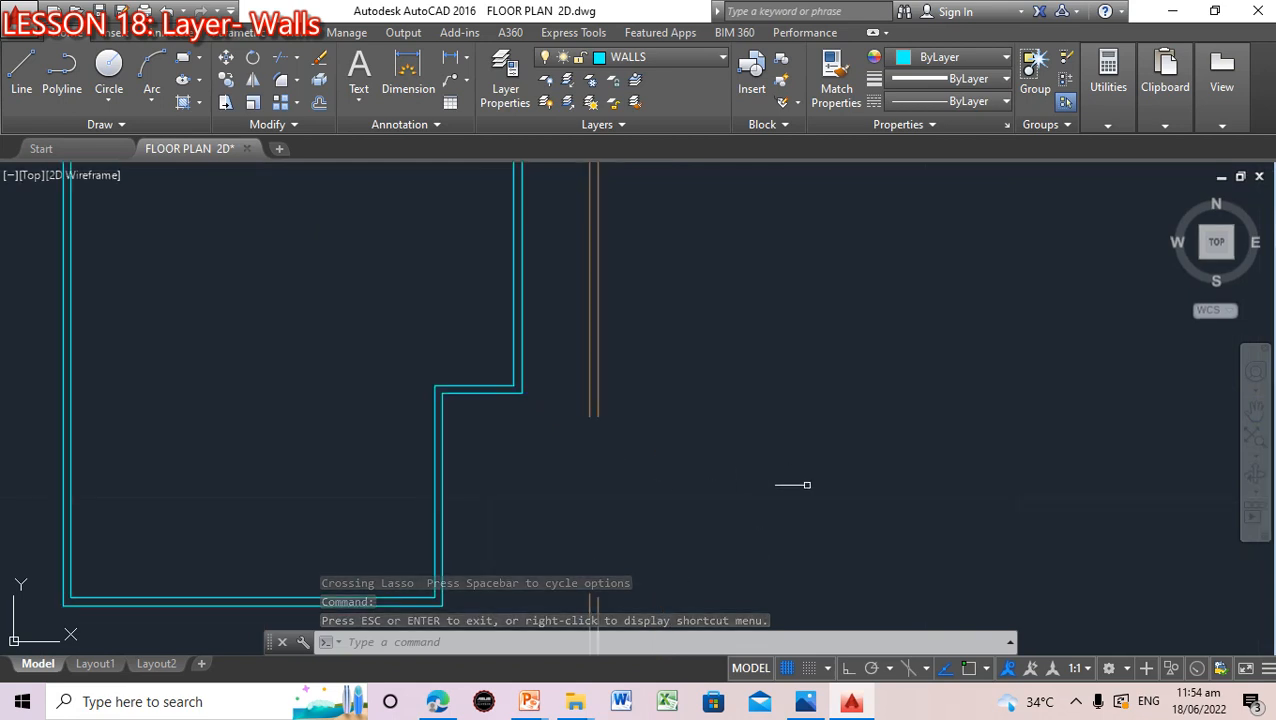
pyautogui.press('Escape')
pyautogui.press('Escape')
pyautogui.press('Escape')
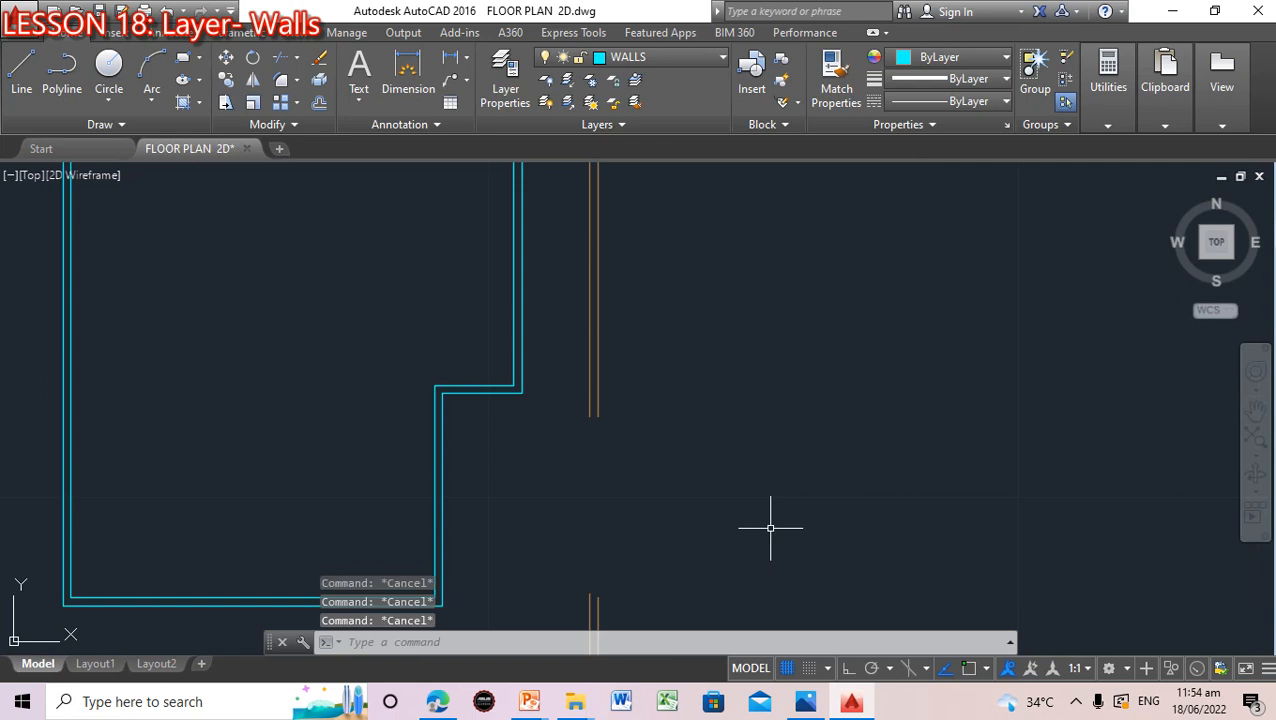
pyautogui.write('l')
pyautogui.press('Return')
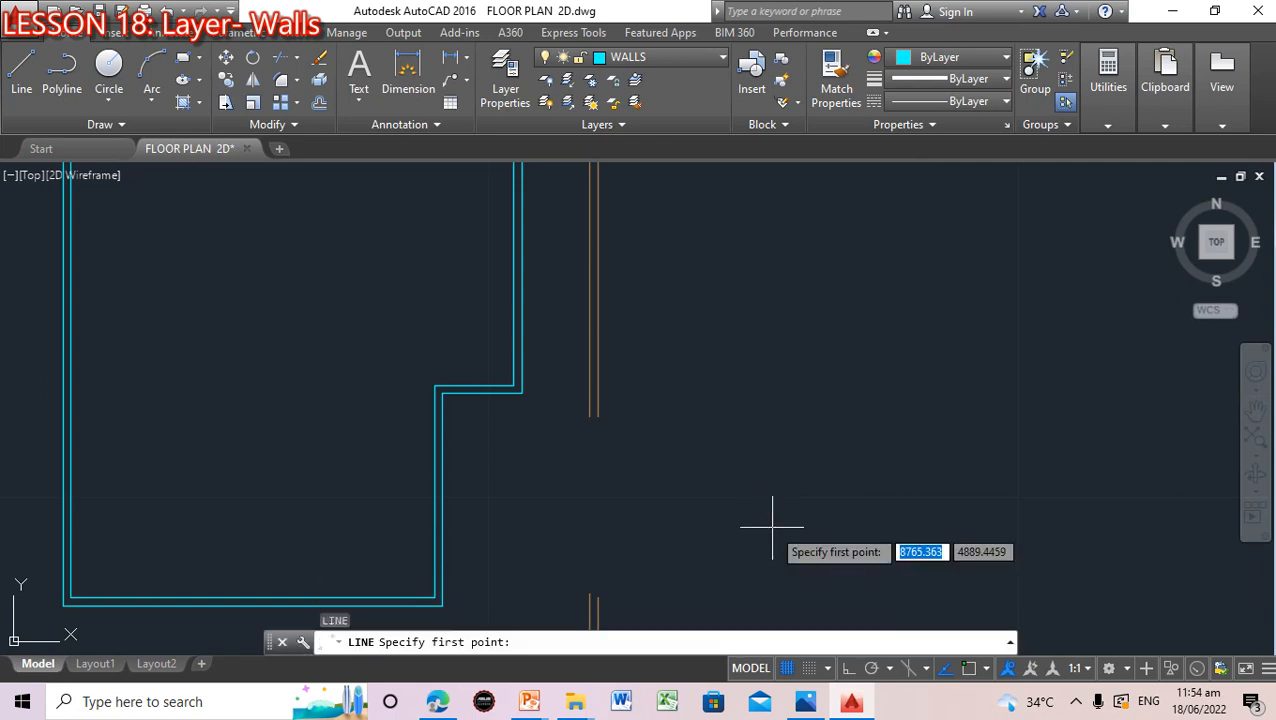
pyautogui.keyDown('shift'); pyautogui.rightClick(582, 556); pyautogui.keyUp('shift')
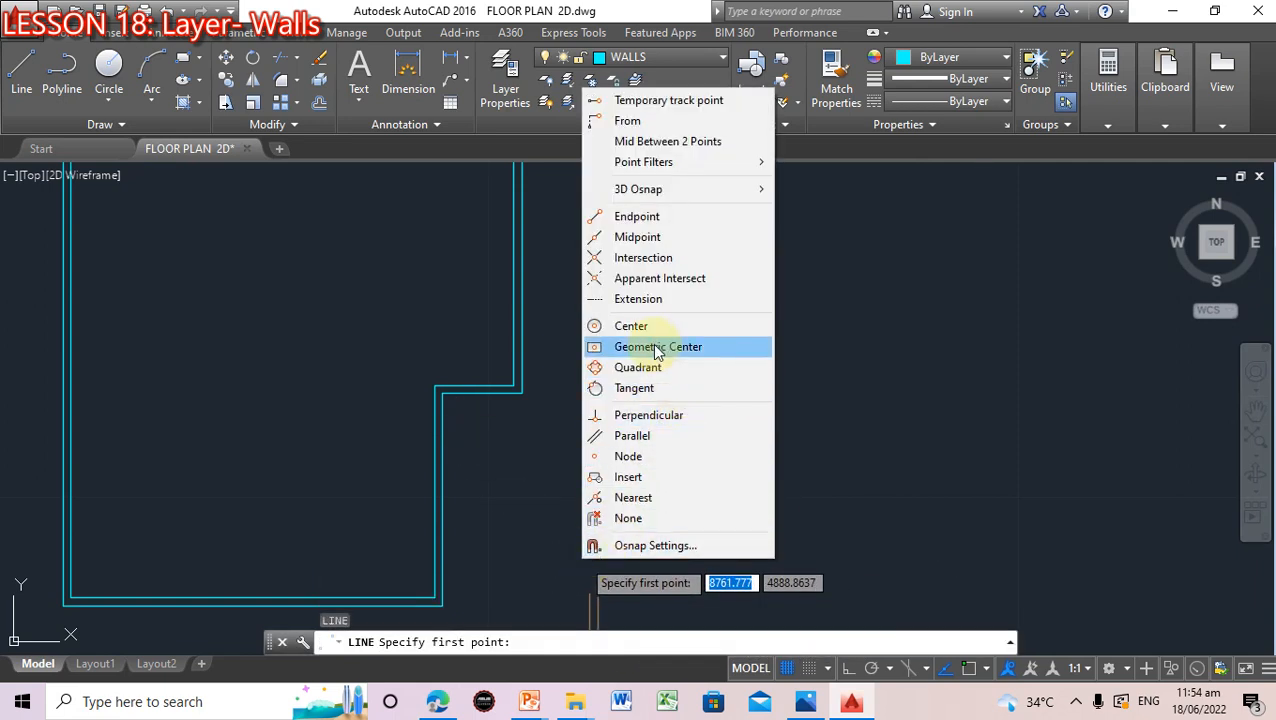
pyautogui.click(654, 214)
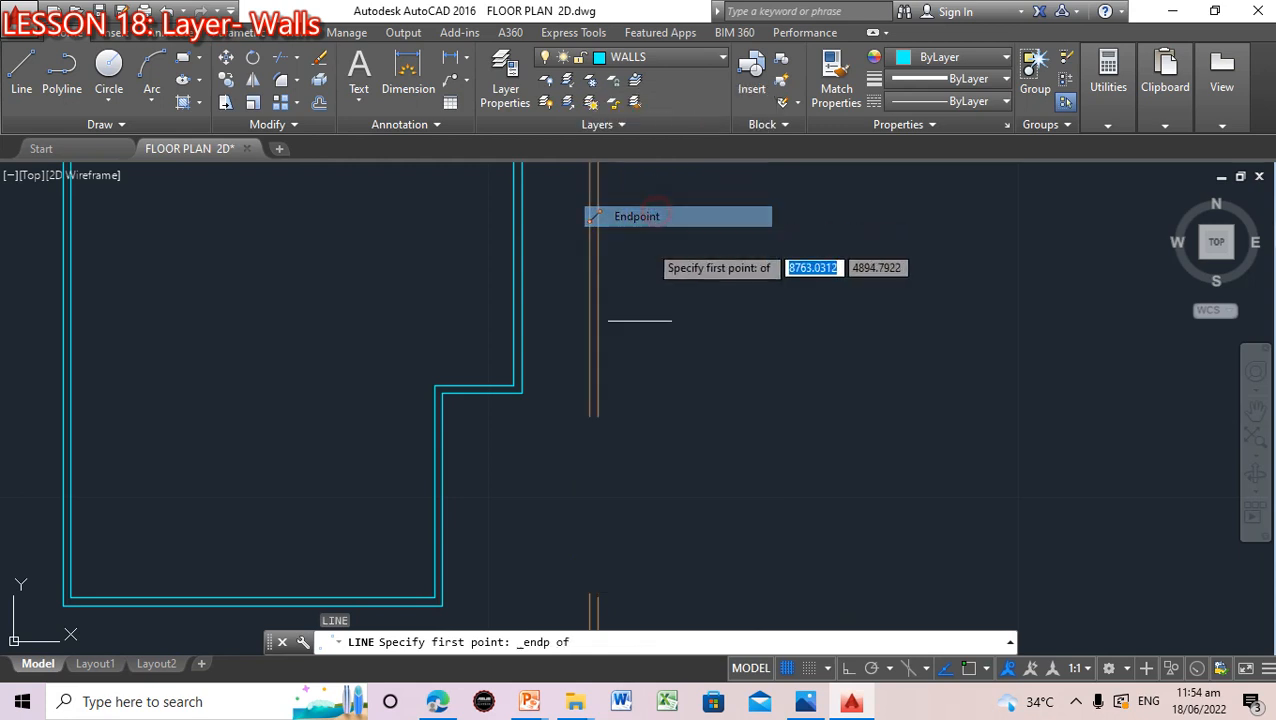
pyautogui.click(590, 592)
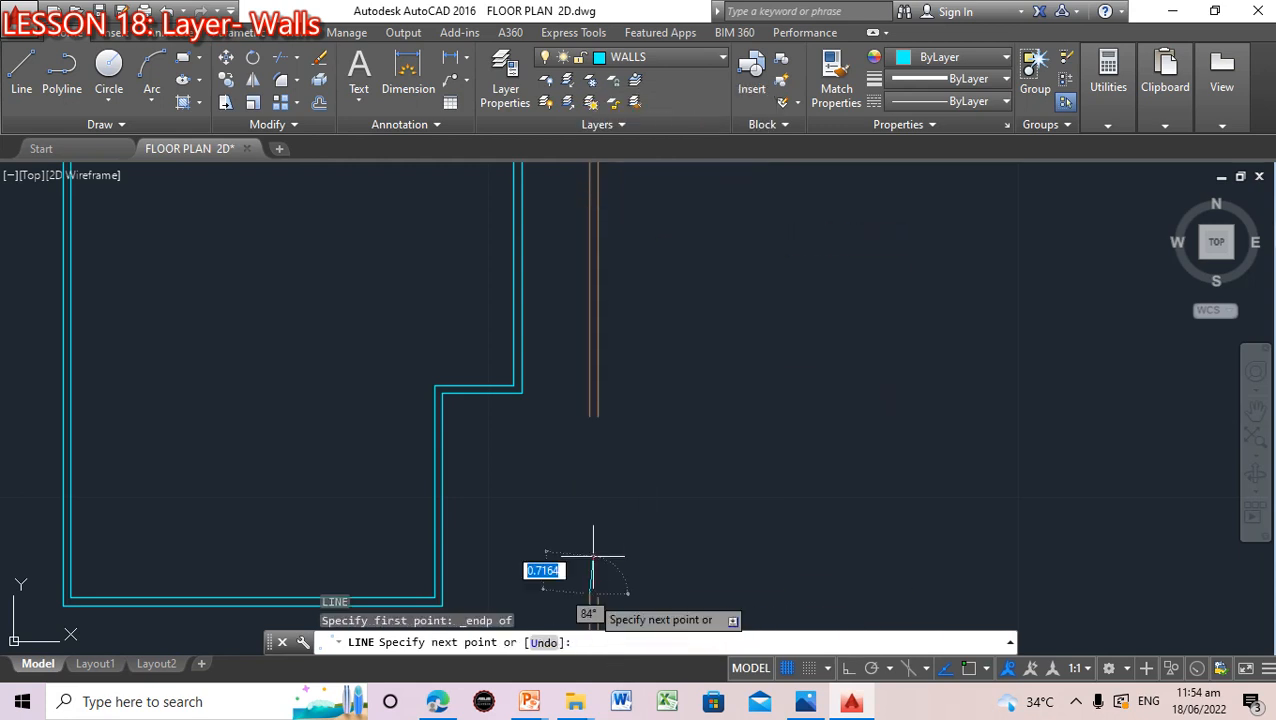
pyautogui.keyDown('shift'); pyautogui.rightClick(581, 402); pyautogui.keyUp('shift')
pyautogui.click(638, 342)
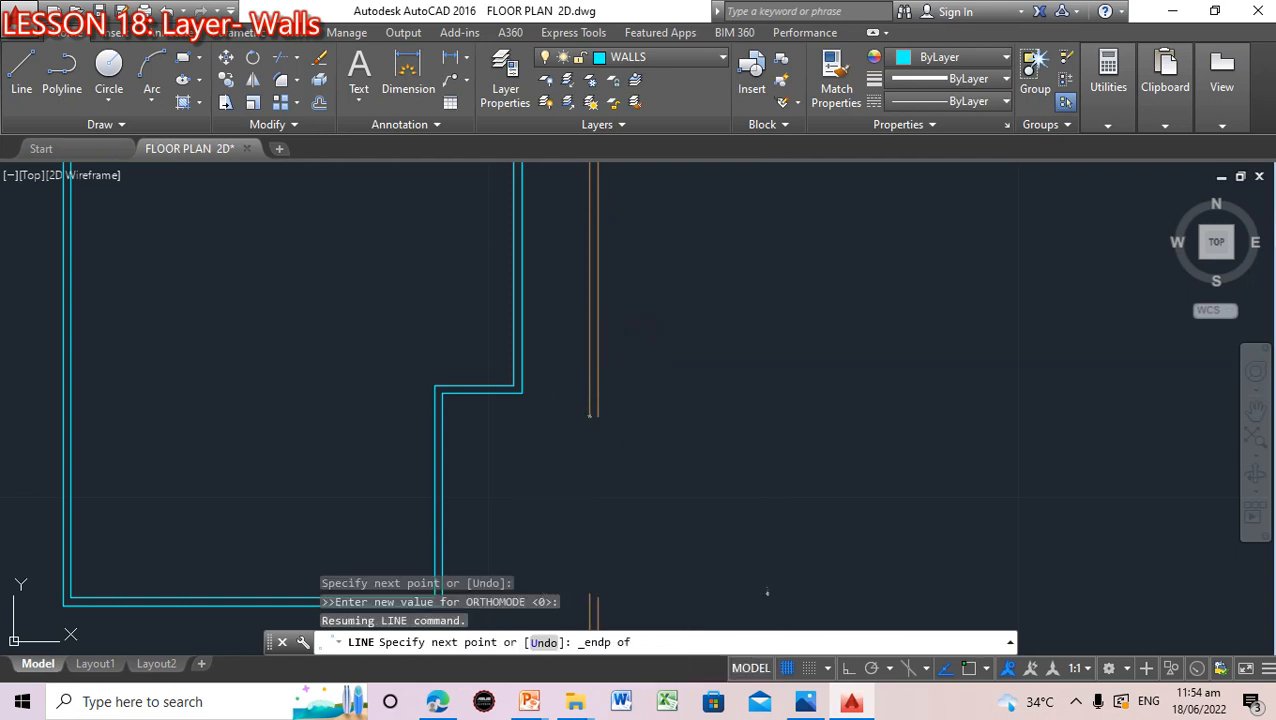
pyautogui.click(593, 426)
pyautogui.press('Return')
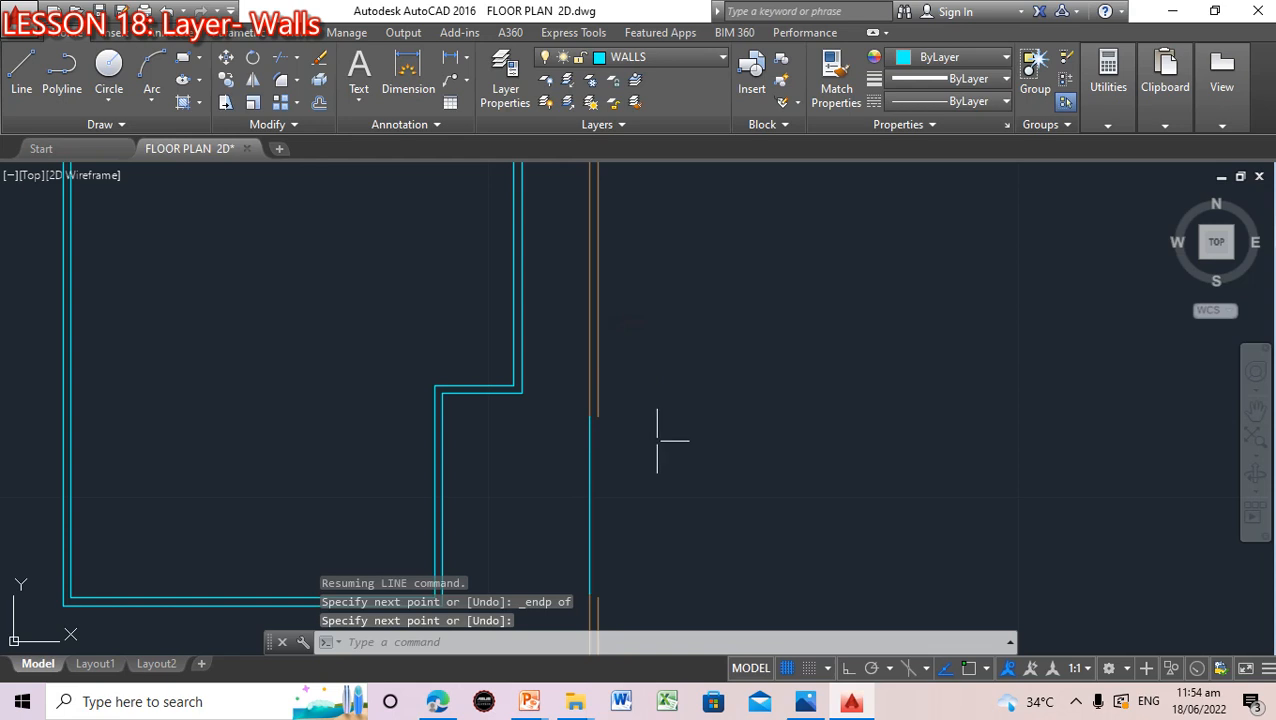
pyautogui.press('Escape')
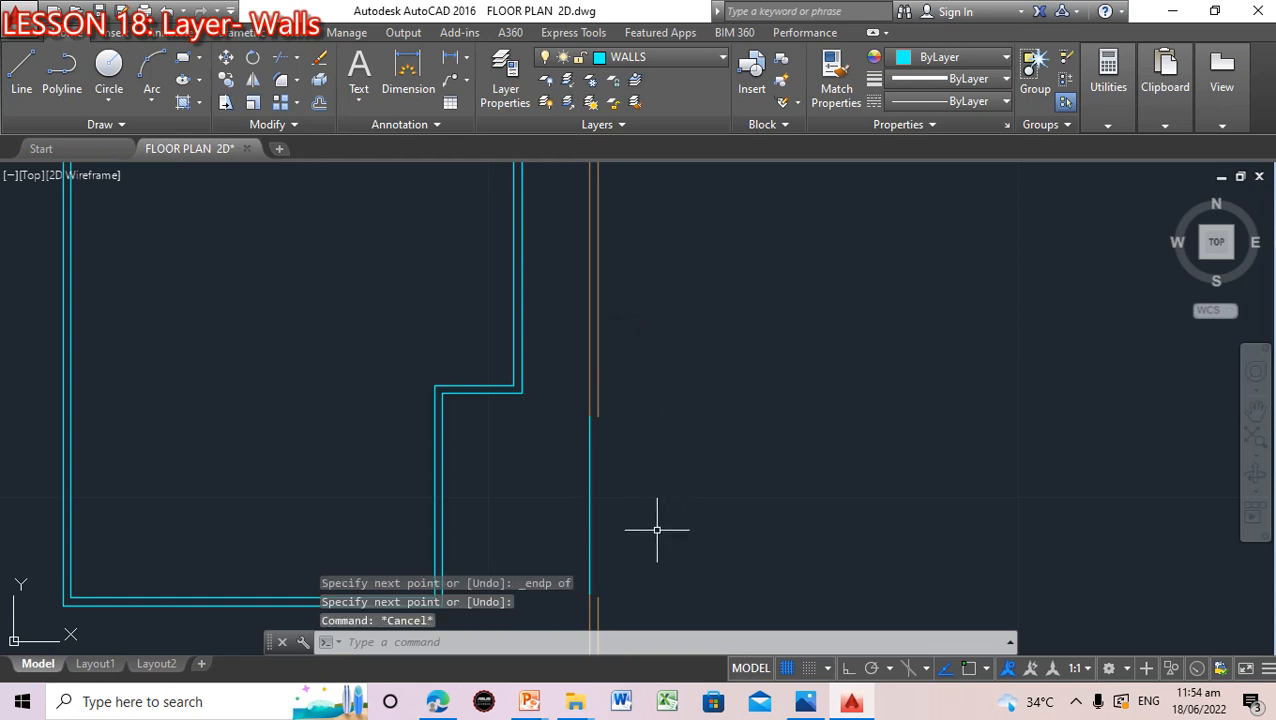
# Make FIREWALL the current layer and move the new gap-closing line onto the FIREWALL layer
pyautogui.click(719, 57)
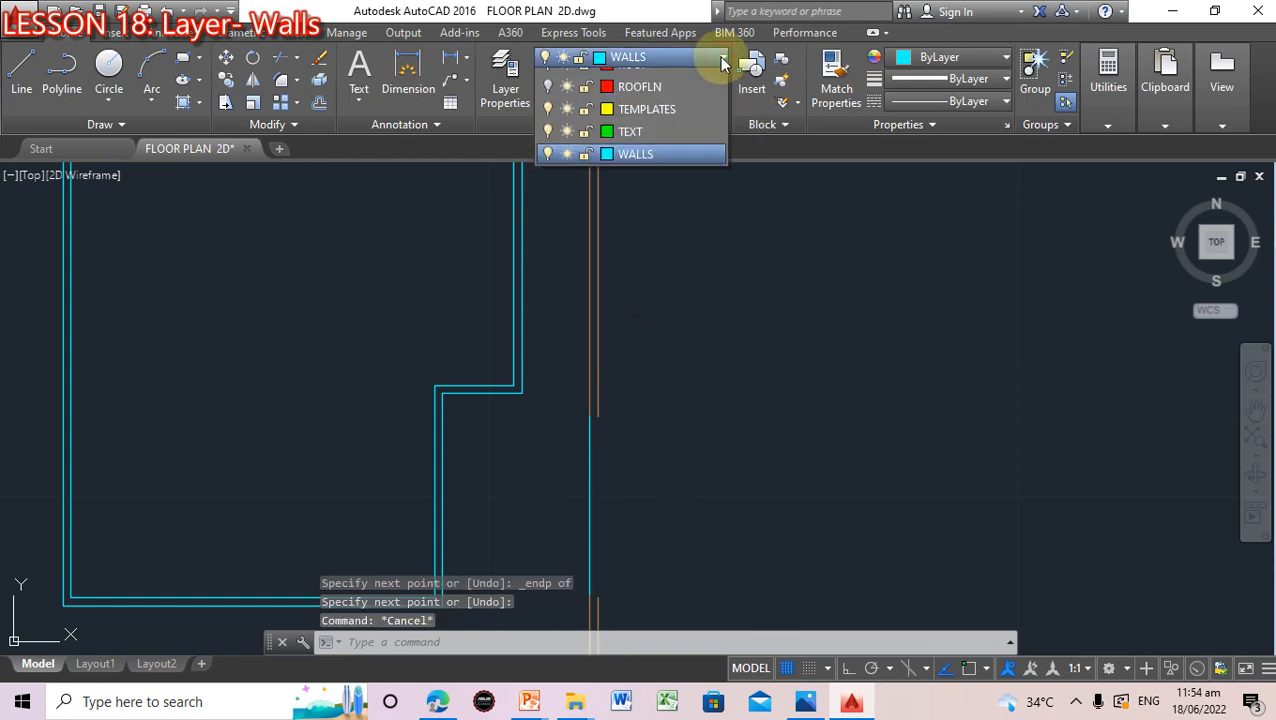
pyautogui.click(655, 172)
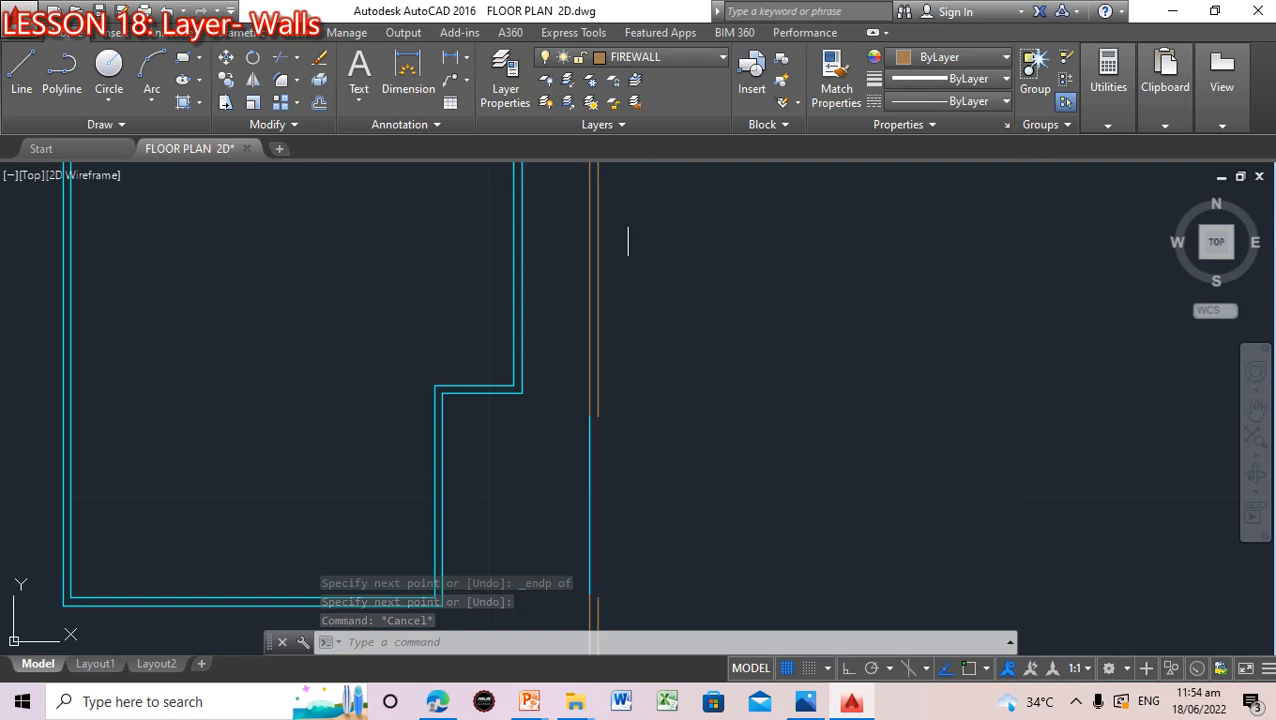
pyautogui.click(588, 443)
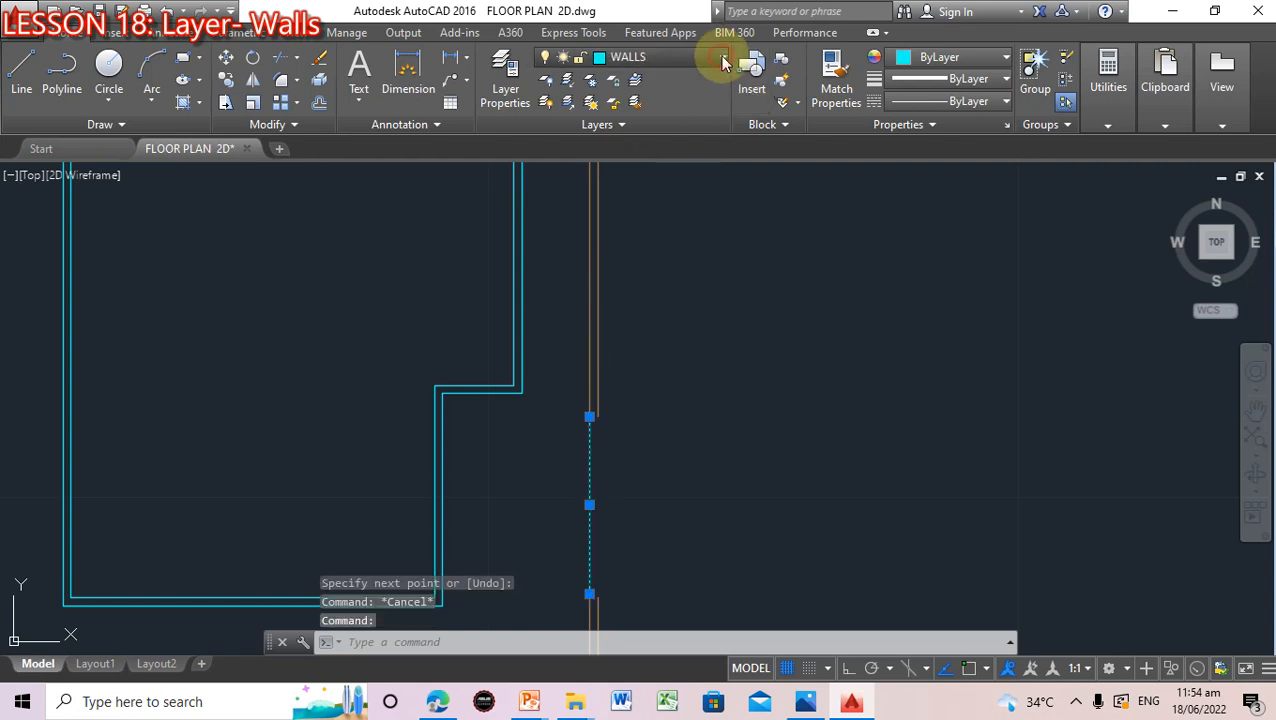
pyautogui.click(718, 57)
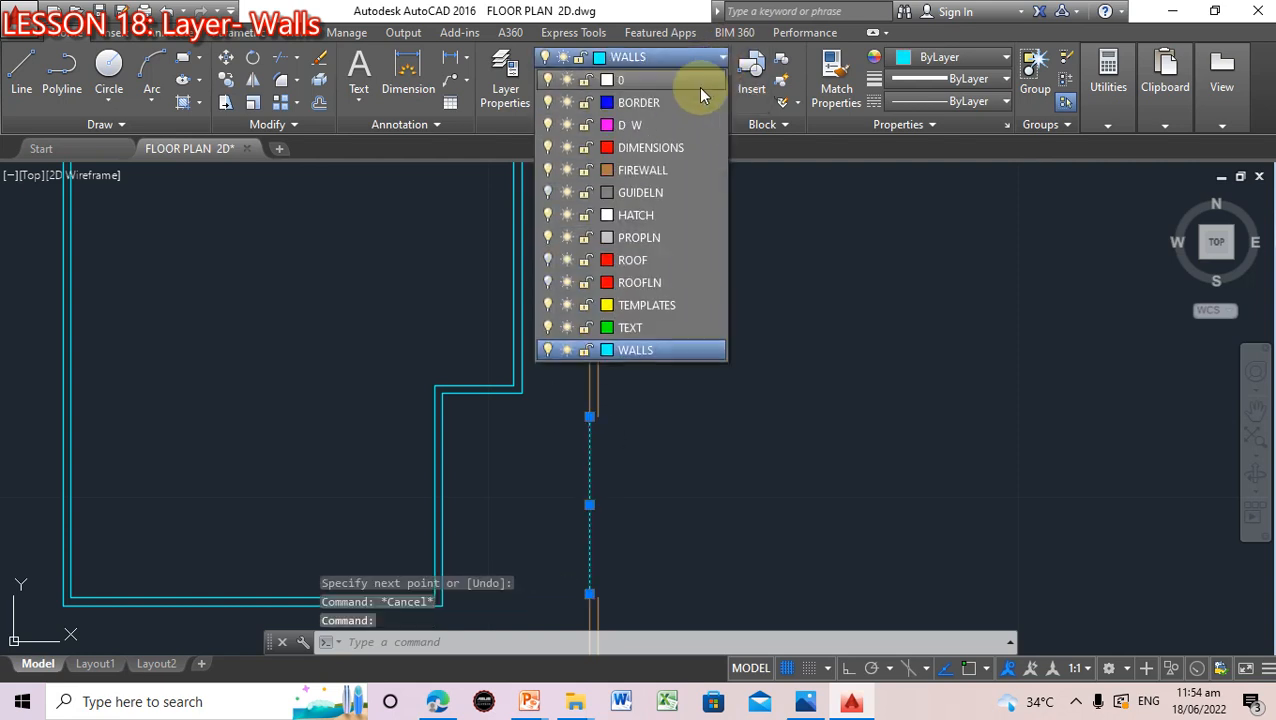
pyautogui.click(655, 172)
pyautogui.press('Escape')
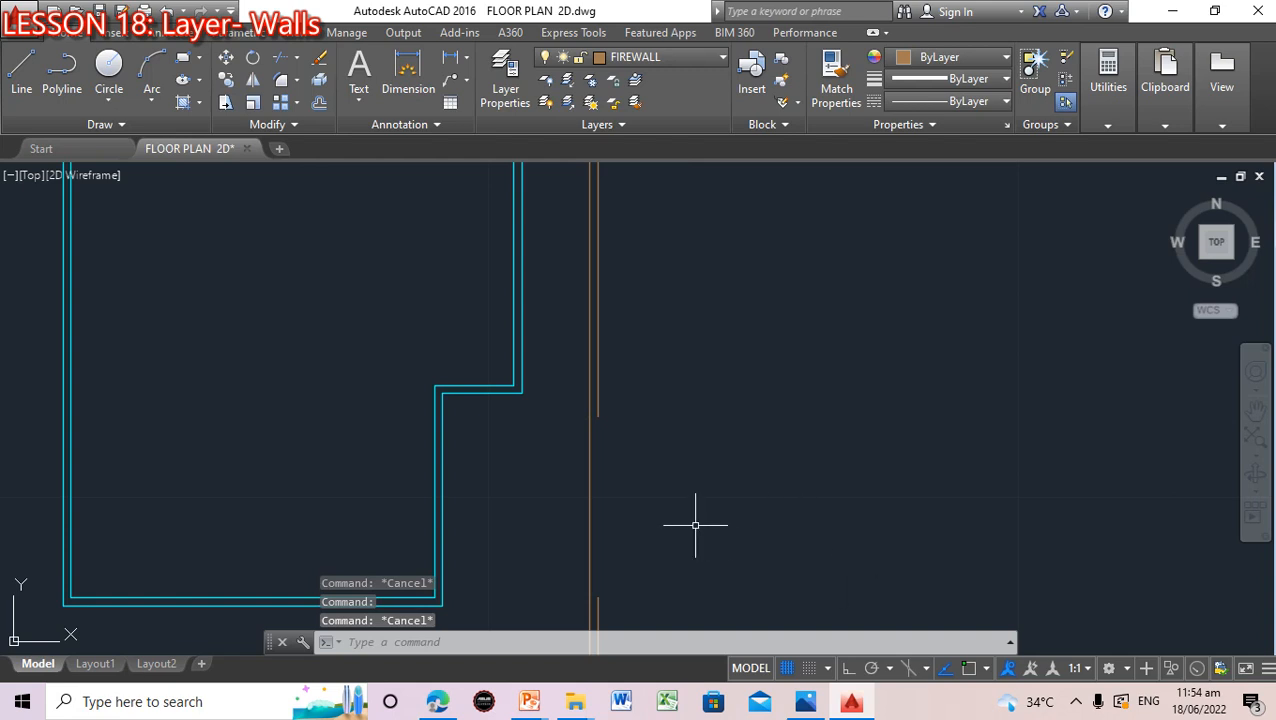
# Draw a line between the two endpoints of the outer firewall line to close its gap
pyautogui.write('L')
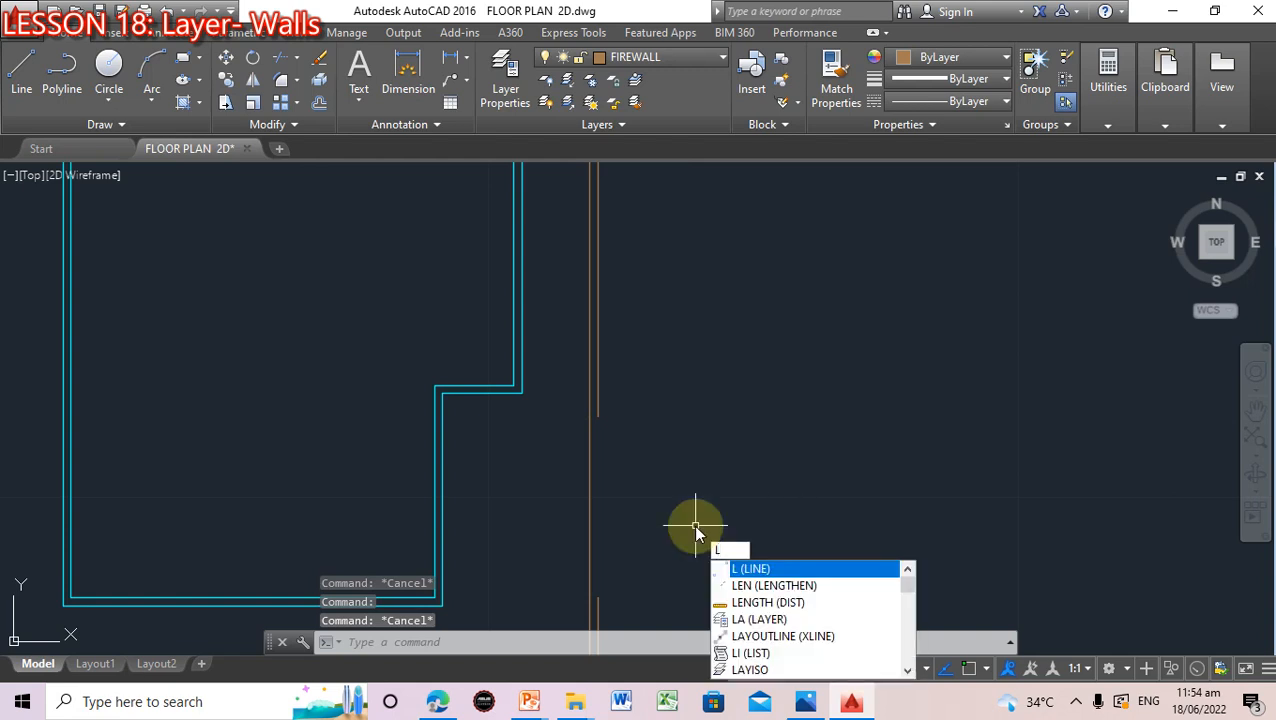
pyautogui.press('Return')
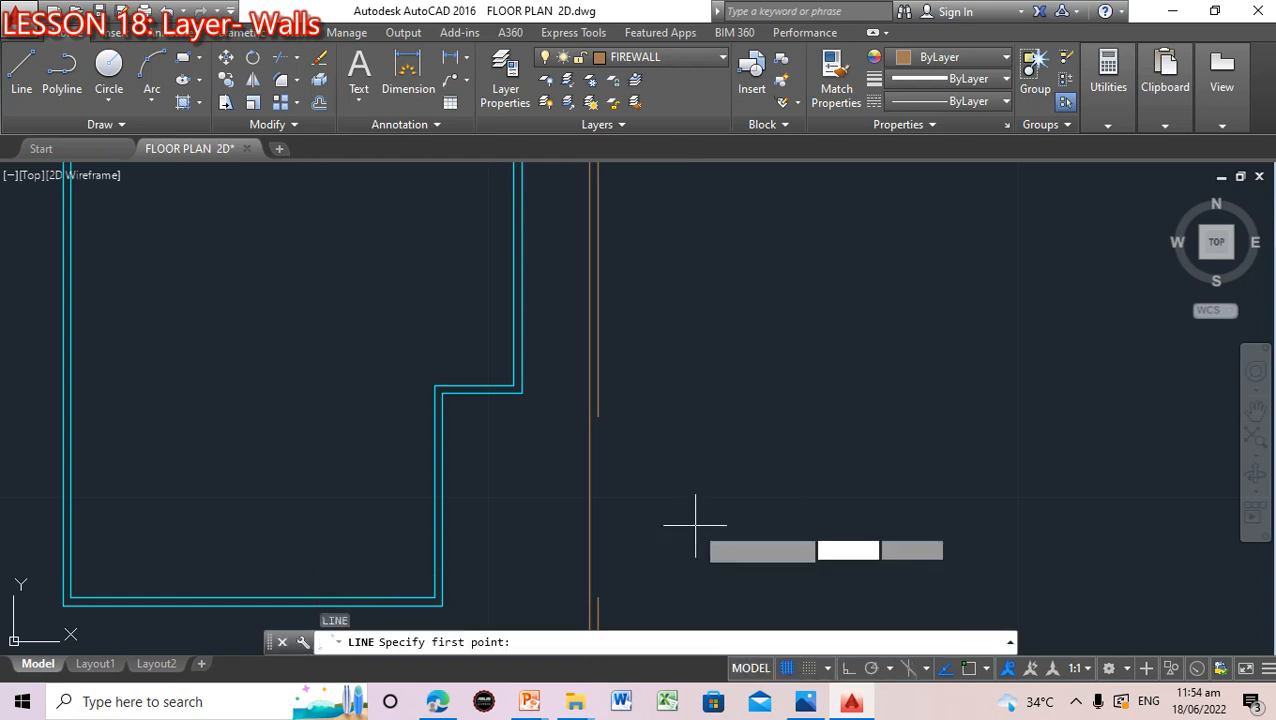
pyautogui.keyDown('shift'); pyautogui.rightClick(626, 600); pyautogui.keyUp('shift')
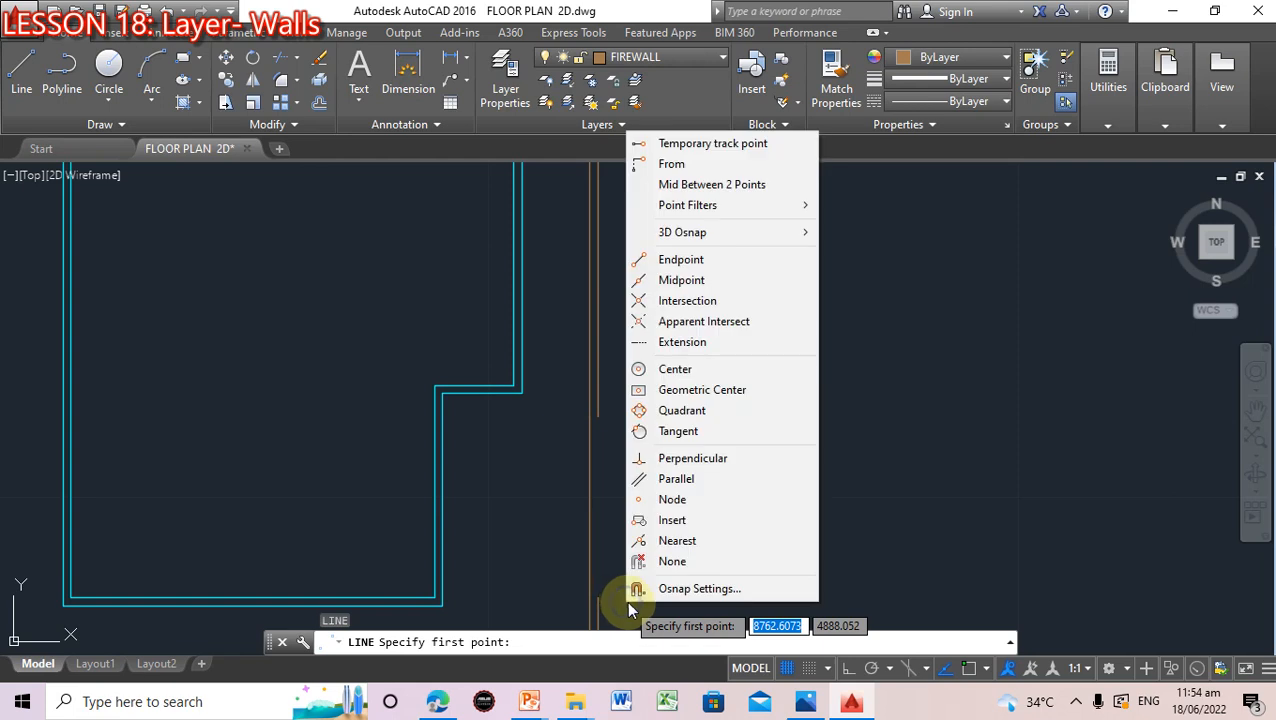
pyautogui.click(686, 262)
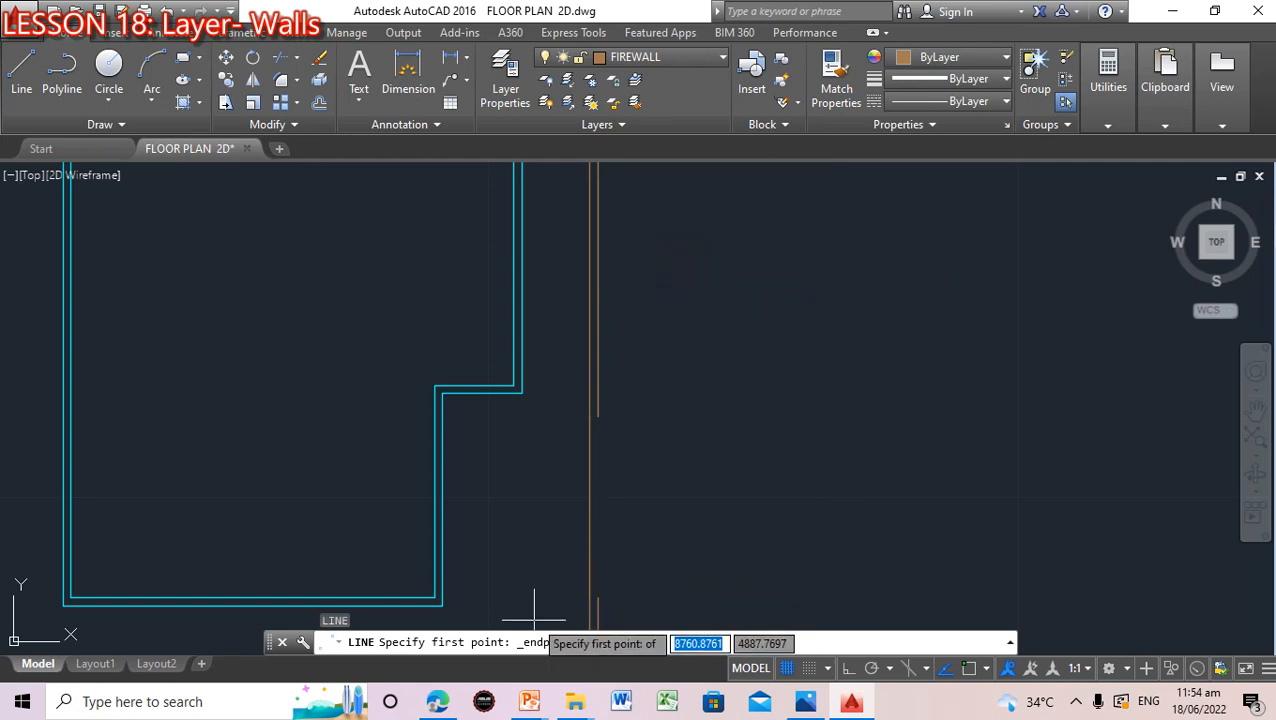
pyautogui.click(597, 598)
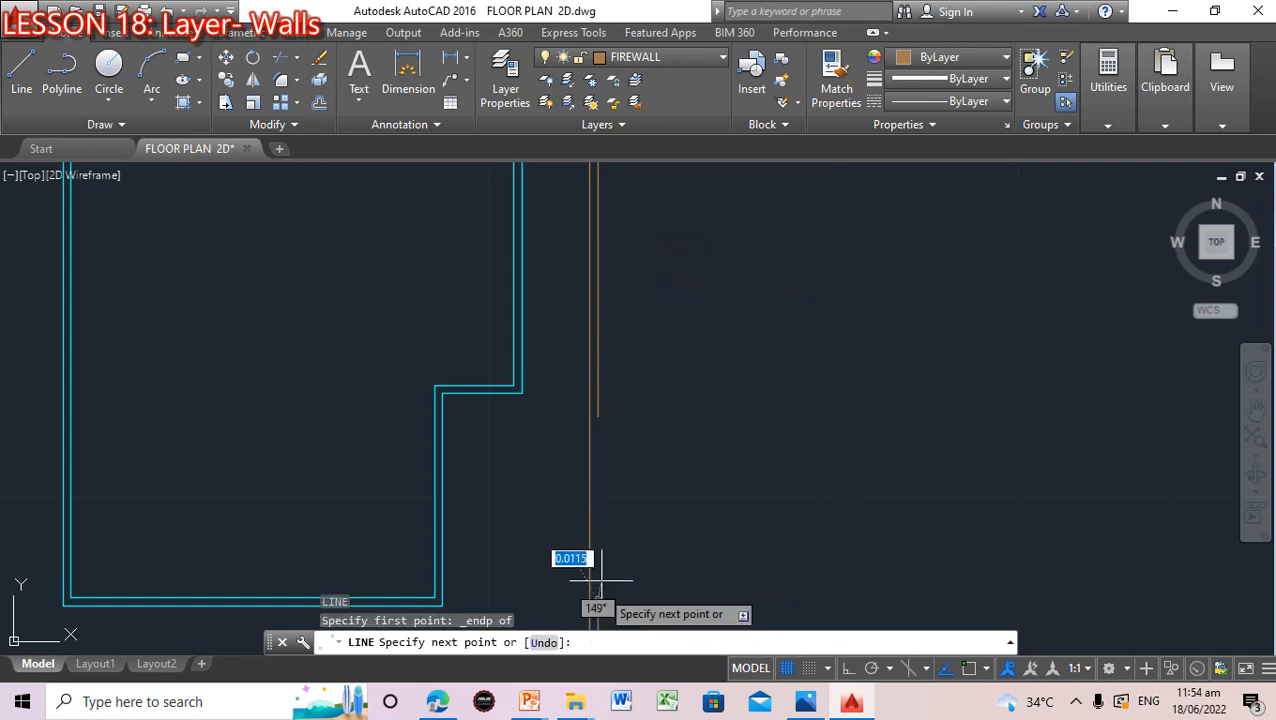
pyautogui.keyDown('shift'); pyautogui.rightClick(605, 392); pyautogui.keyUp('shift')
pyautogui.click(656, 337)
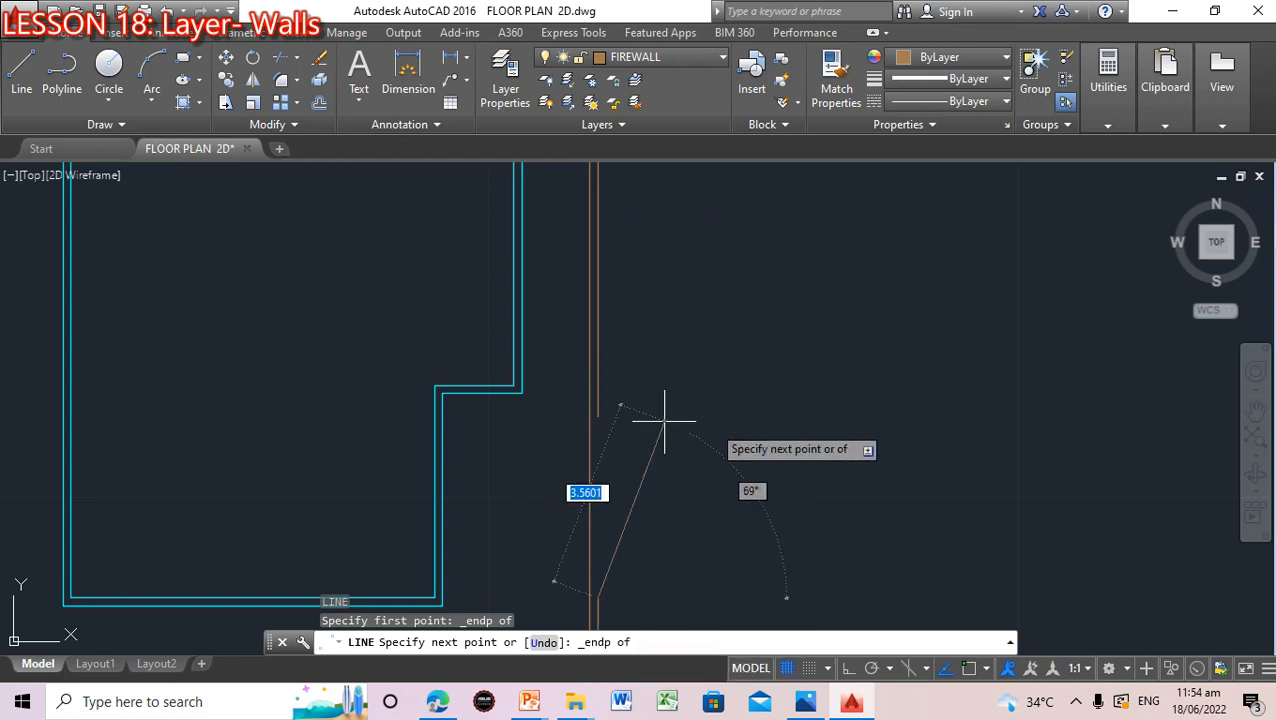
pyautogui.click(597, 411)
pyautogui.press('Return')
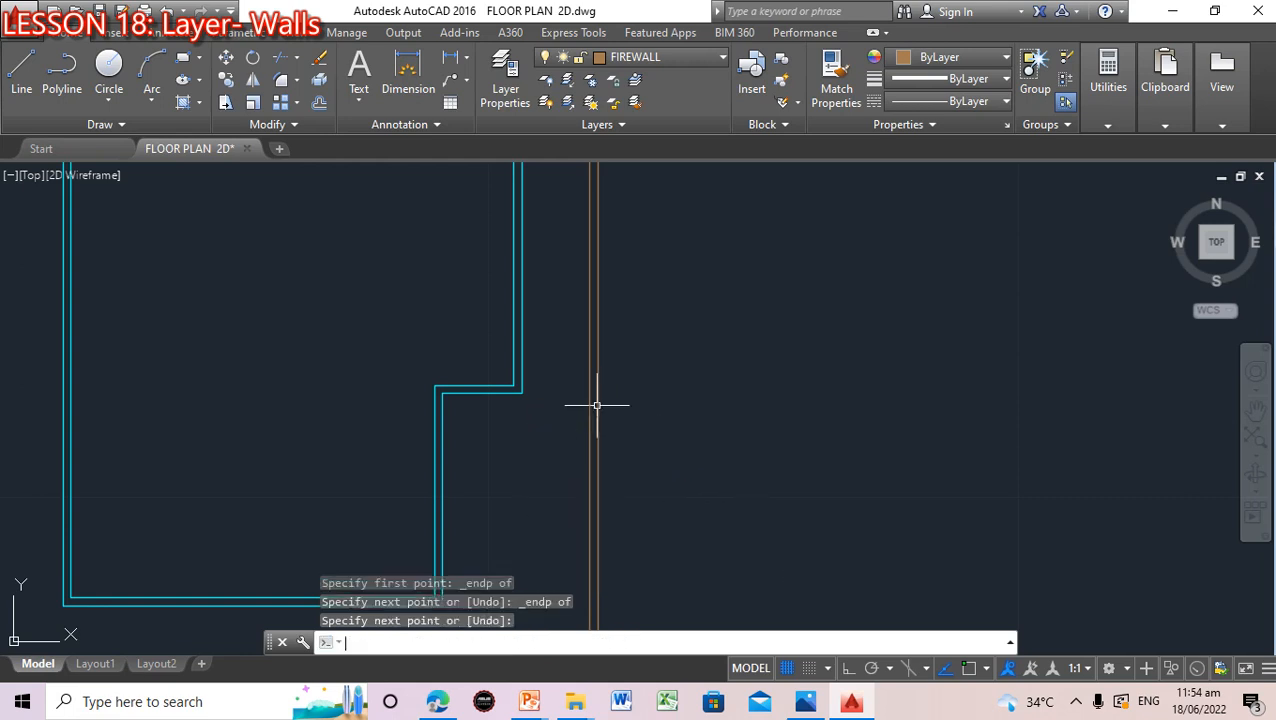
pyautogui.scroll(-2, 561, 397)
pyautogui.scroll(-2, 563, 397)
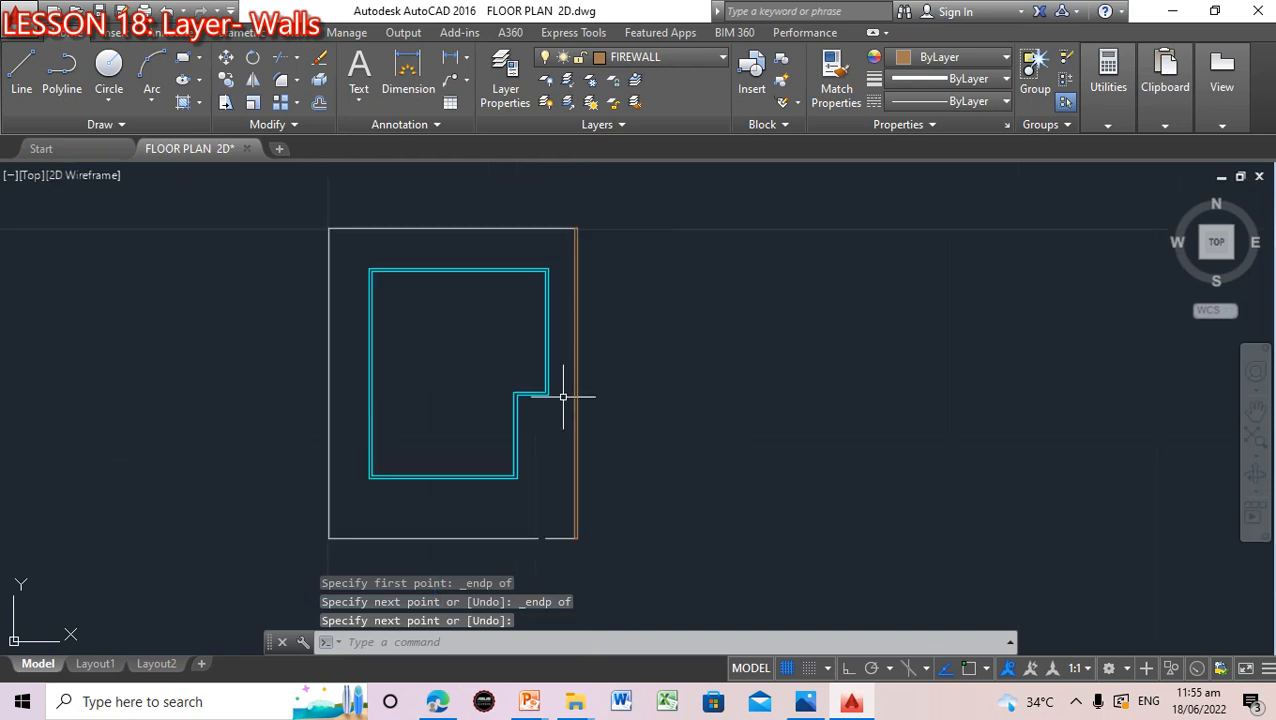
pyautogui.press('Escape')
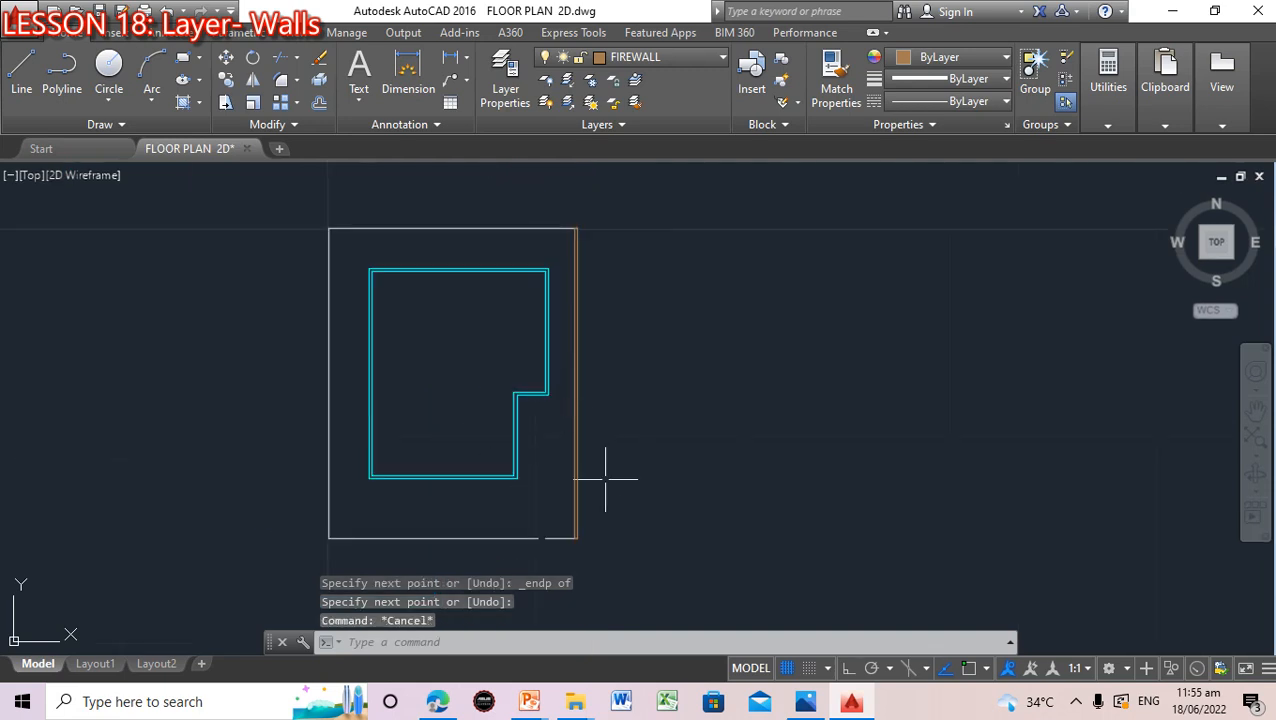
# Make PROPLN the current layer and draw an endpoint-to-endpoint line across the gap in the lower property line
pyautogui.scroll(4, 616, 528)
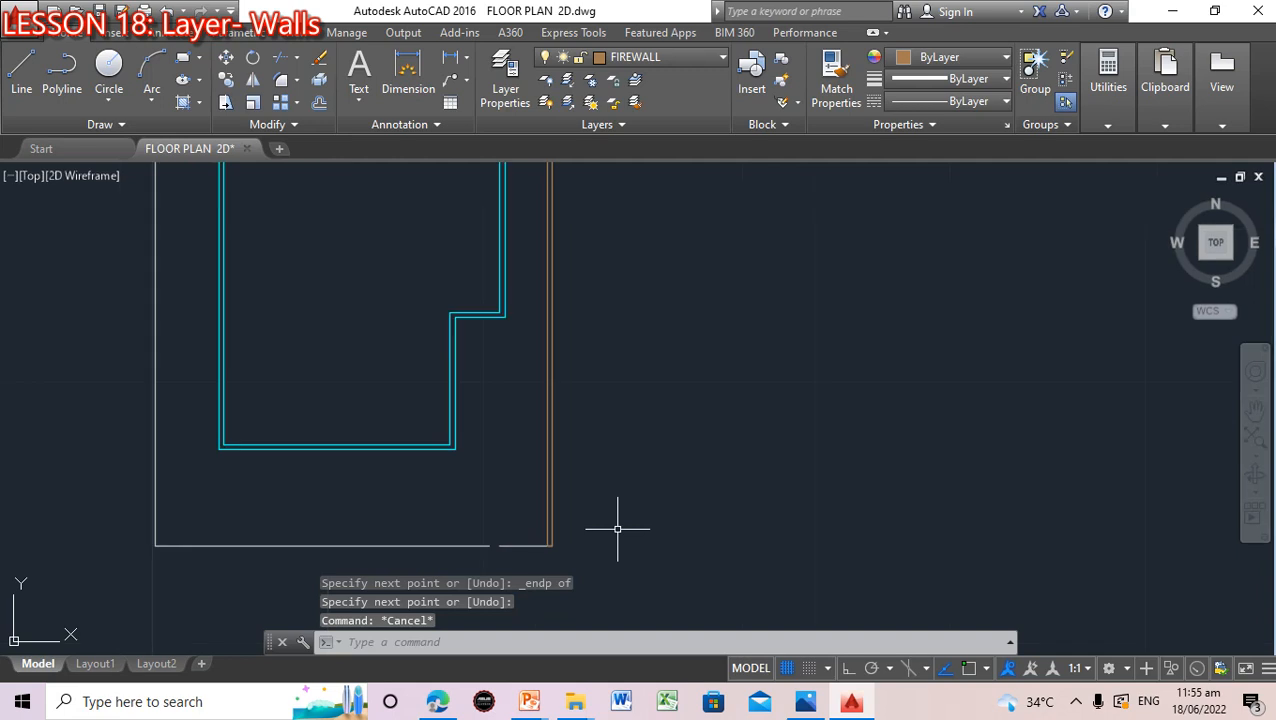
pyautogui.click(723, 57)
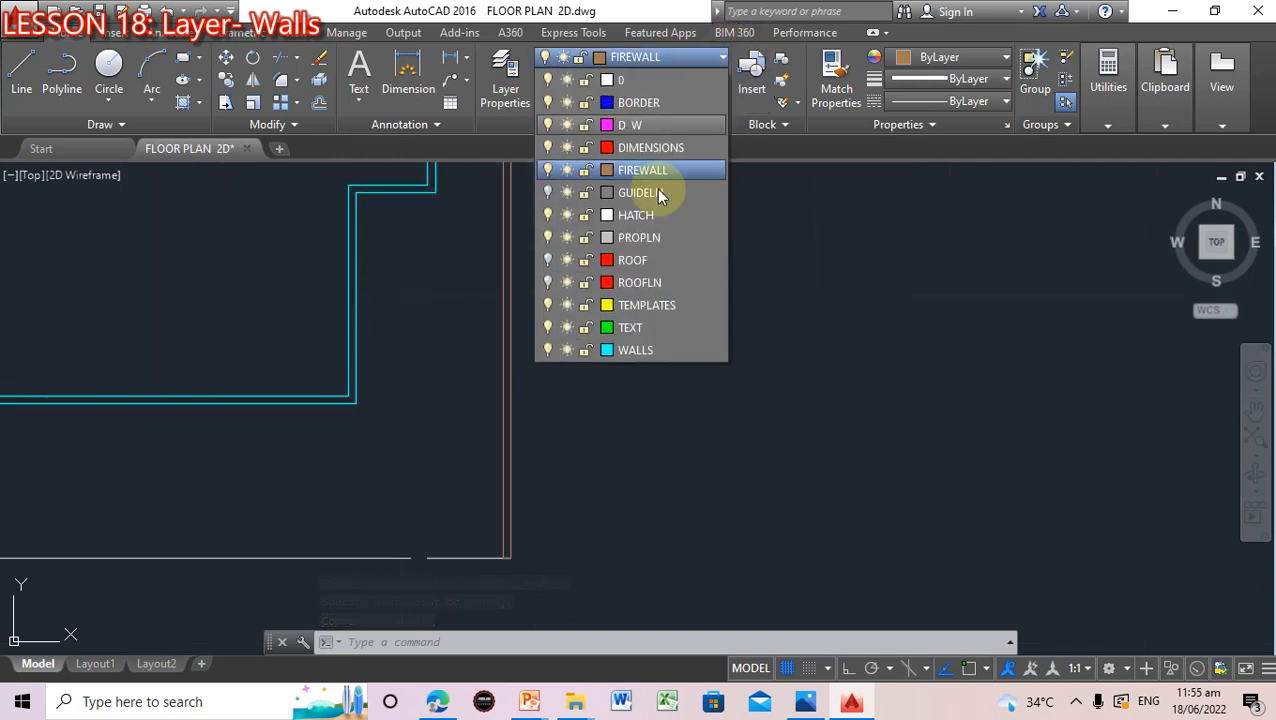
pyautogui.click(620, 237)
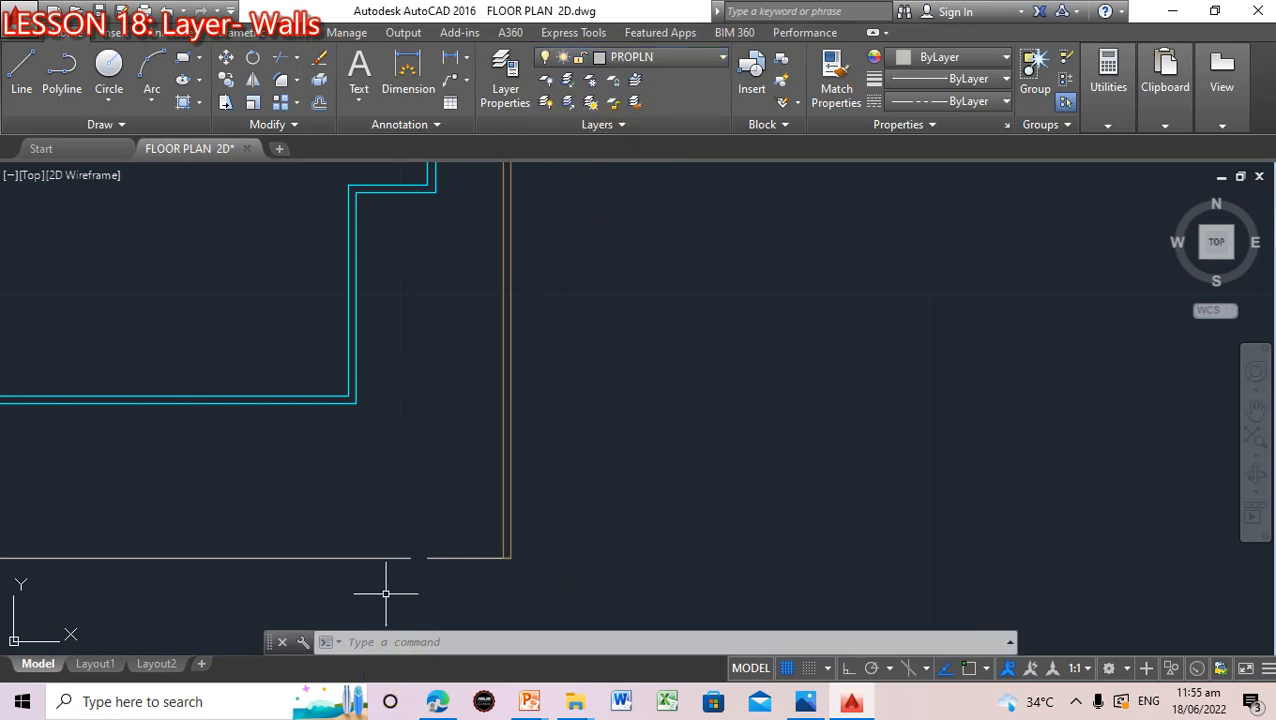
pyautogui.write('l')
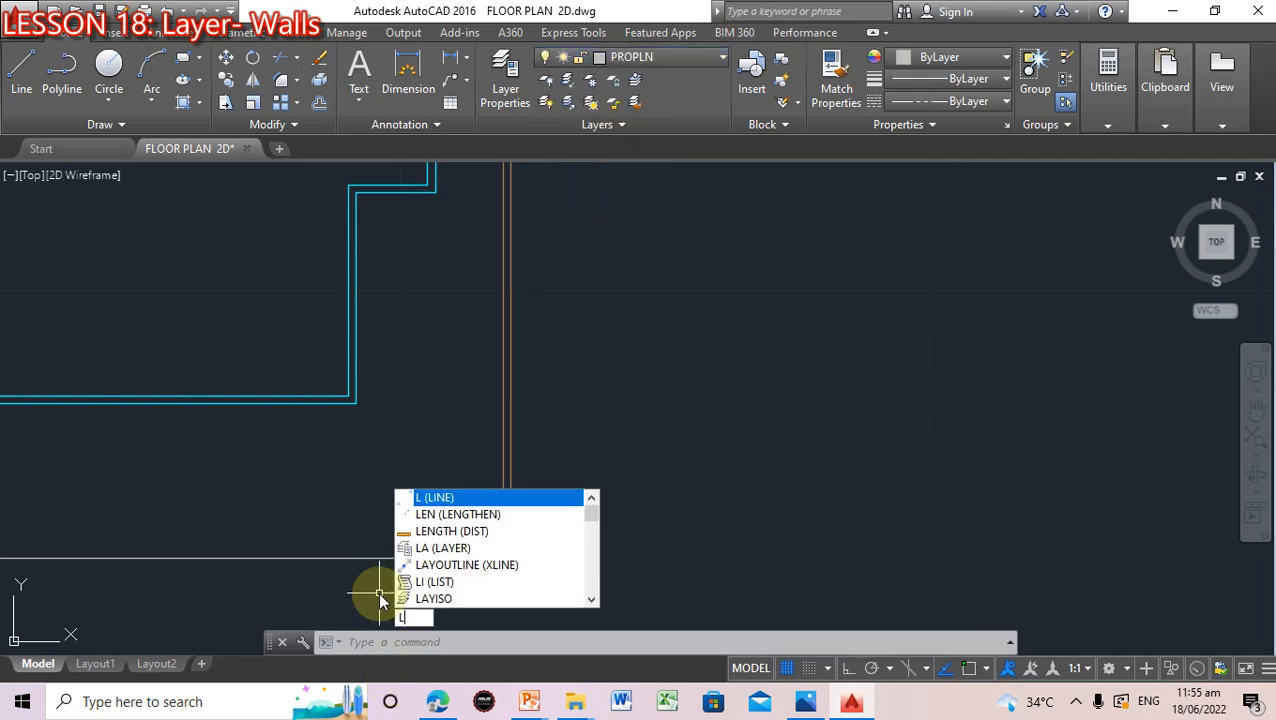
pyautogui.press('Return')
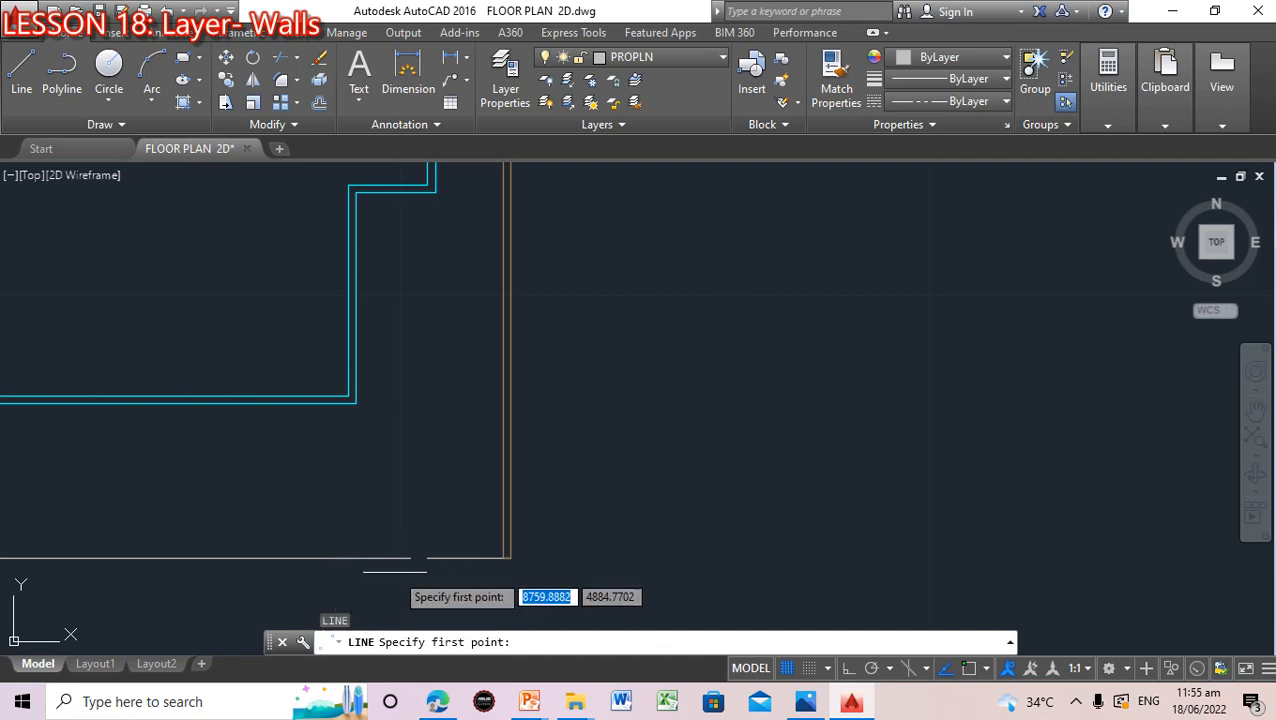
pyautogui.keyDown('shift'); pyautogui.rightClick(395, 567); pyautogui.keyUp('shift')
pyautogui.click(513, 242)
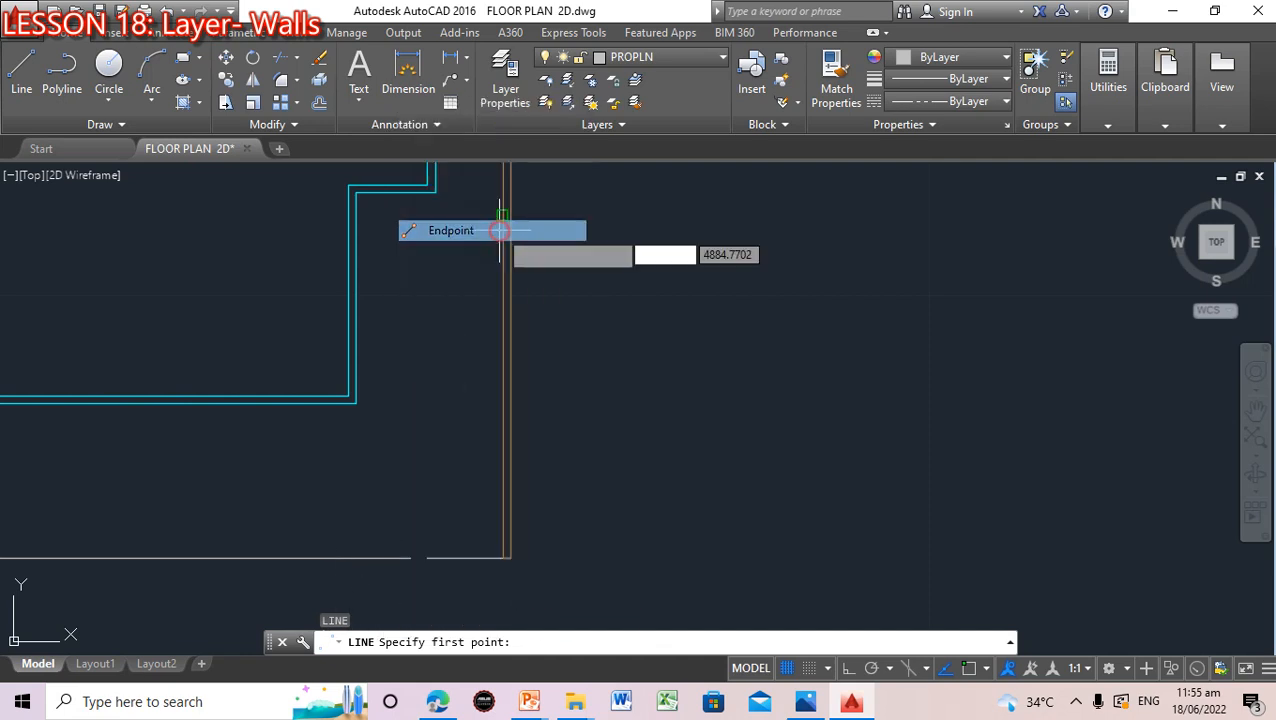
pyautogui.click(410, 558)
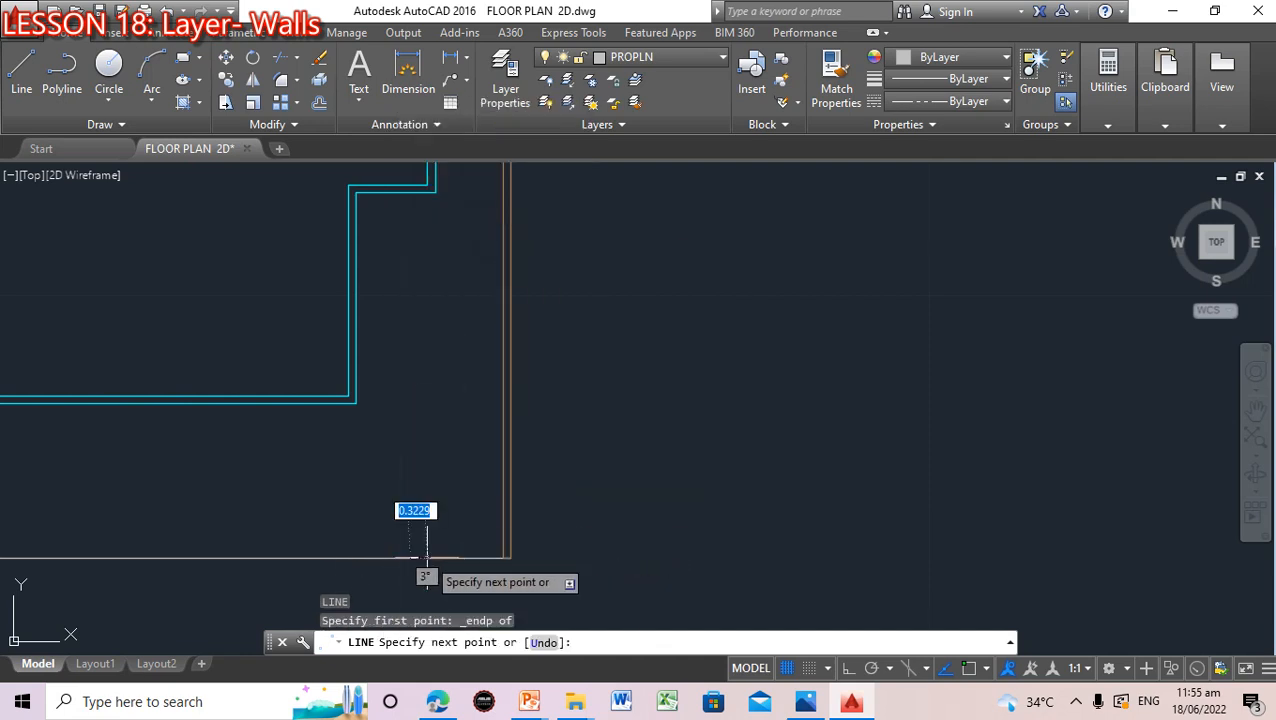
pyautogui.keyDown('shift'); pyautogui.rightClick(426, 558); pyautogui.keyUp('shift')
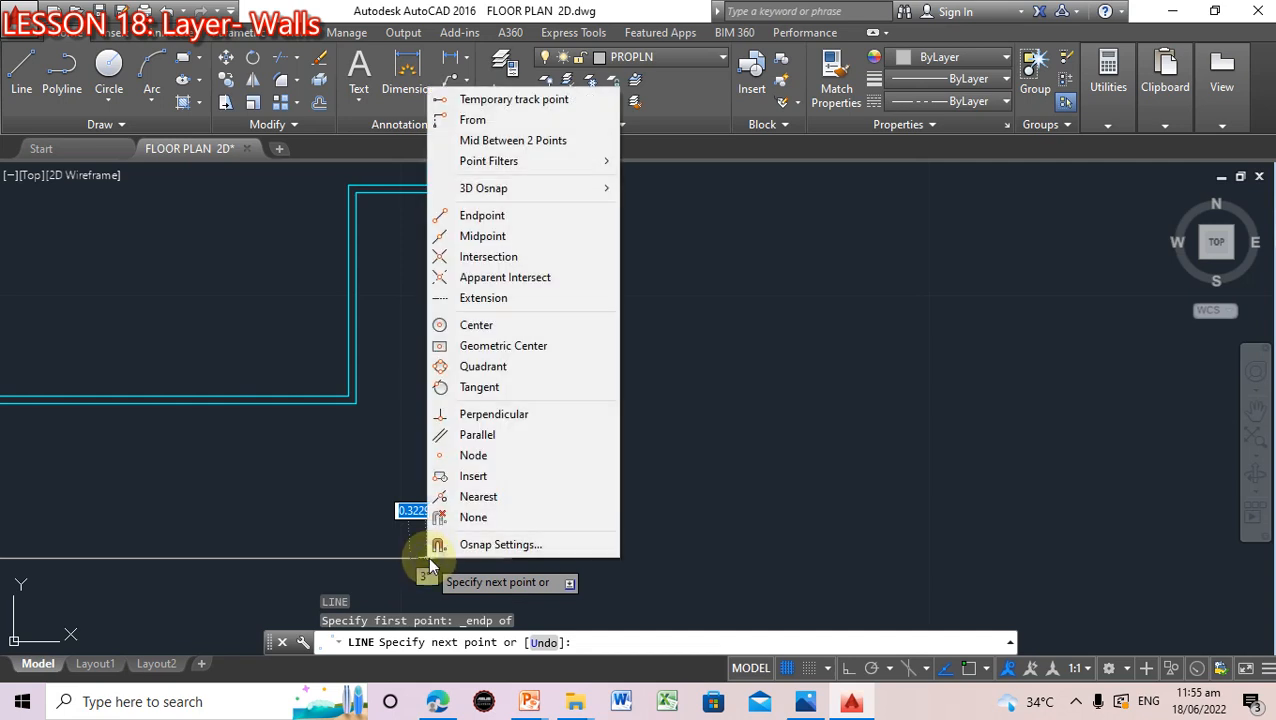
pyautogui.click(486, 216)
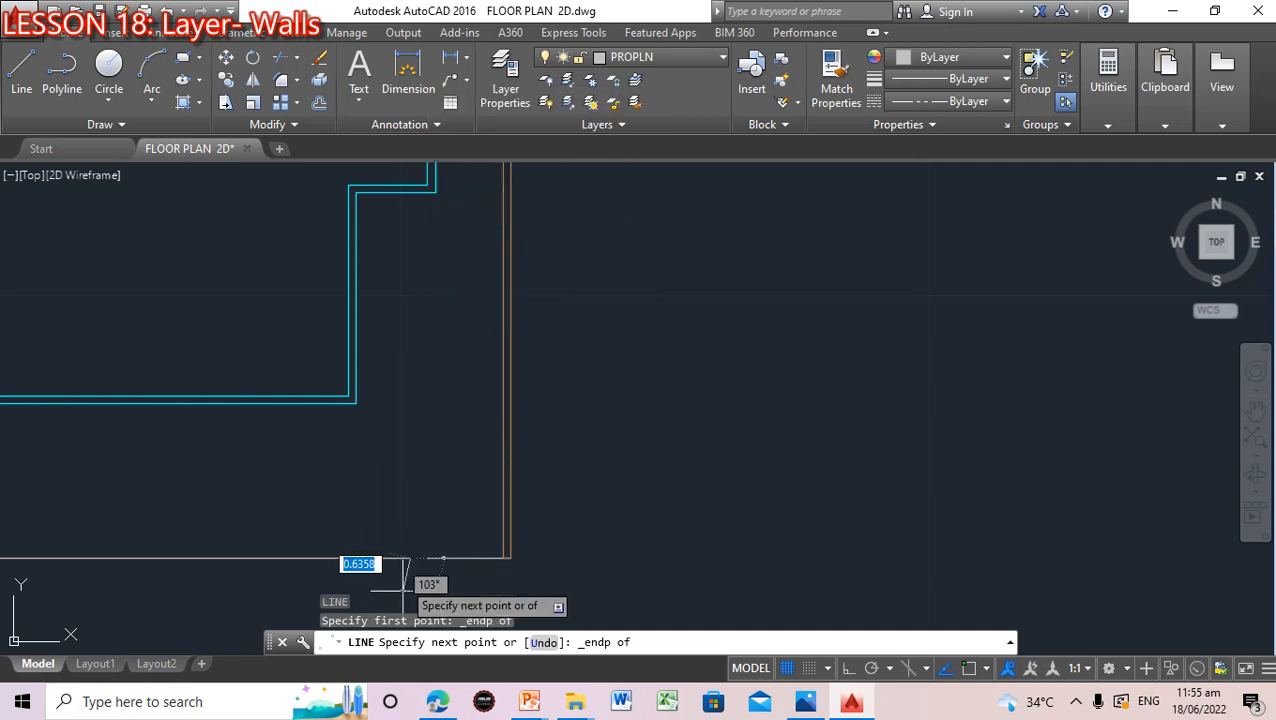
pyautogui.click(428, 559)
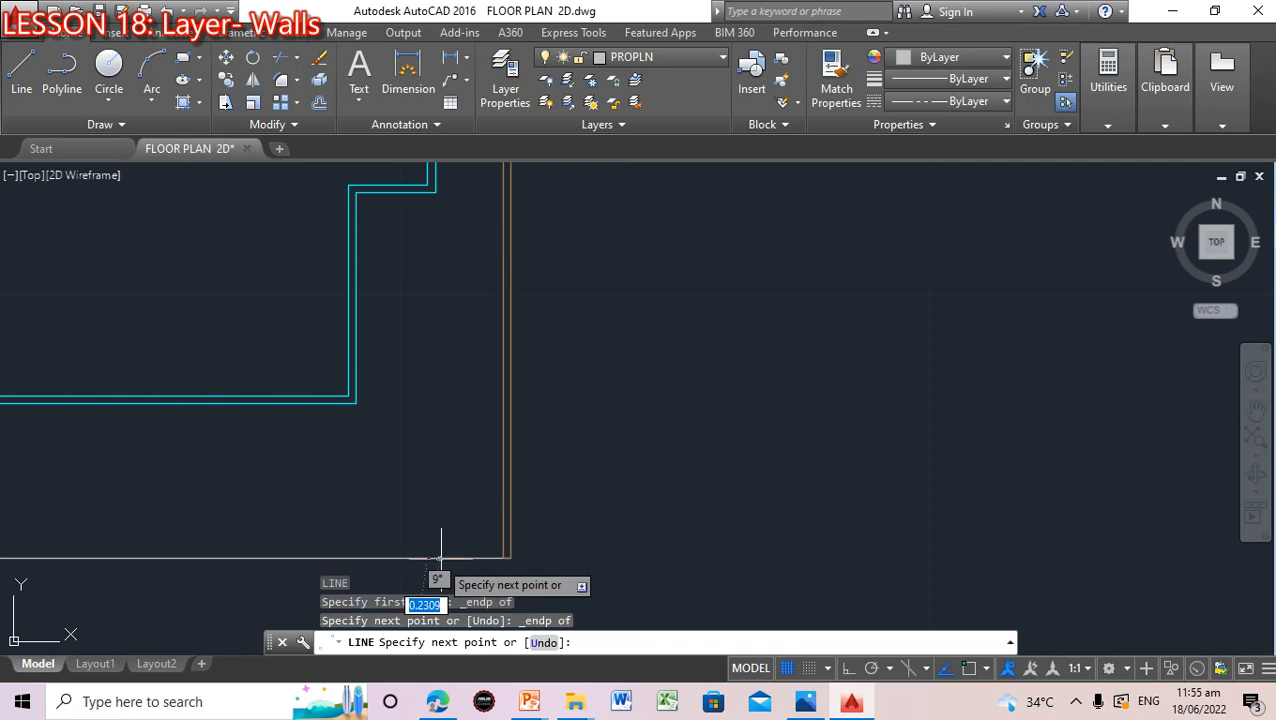
pyautogui.press('Return')
# Turn on the ROOF layer
pyautogui.scroll(-3, 510, 520)
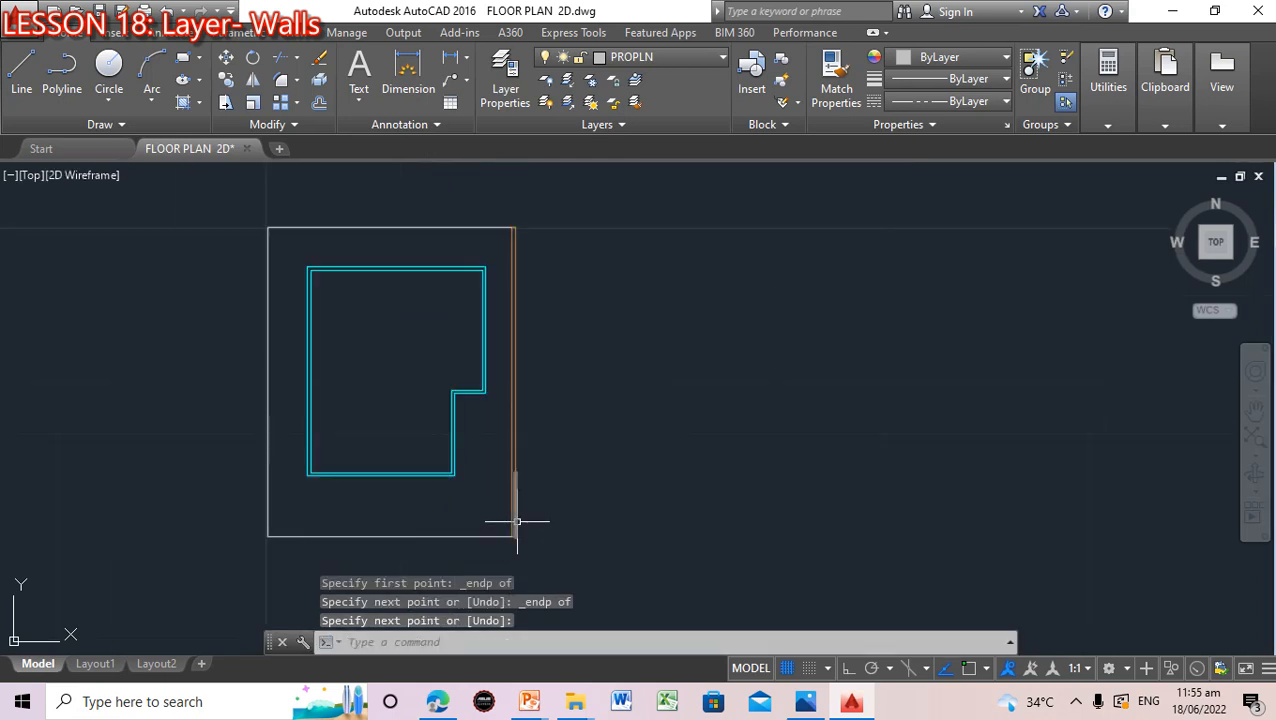
pyautogui.click(714, 57)
pyautogui.click(547, 260)
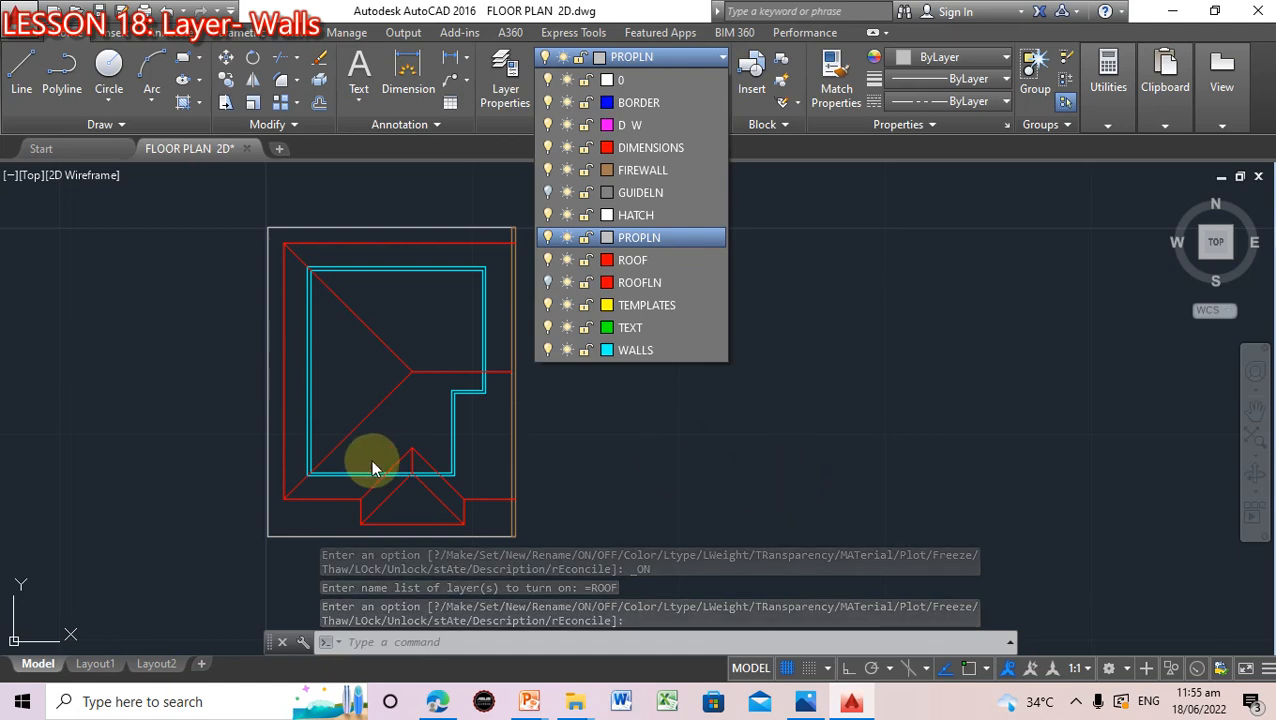
# Switch to the PowerPoint lesson, examine the room layout on the floor plan slide, and return to AutoCAD
pyautogui.click(530, 701)
pyautogui.click(612, 620)
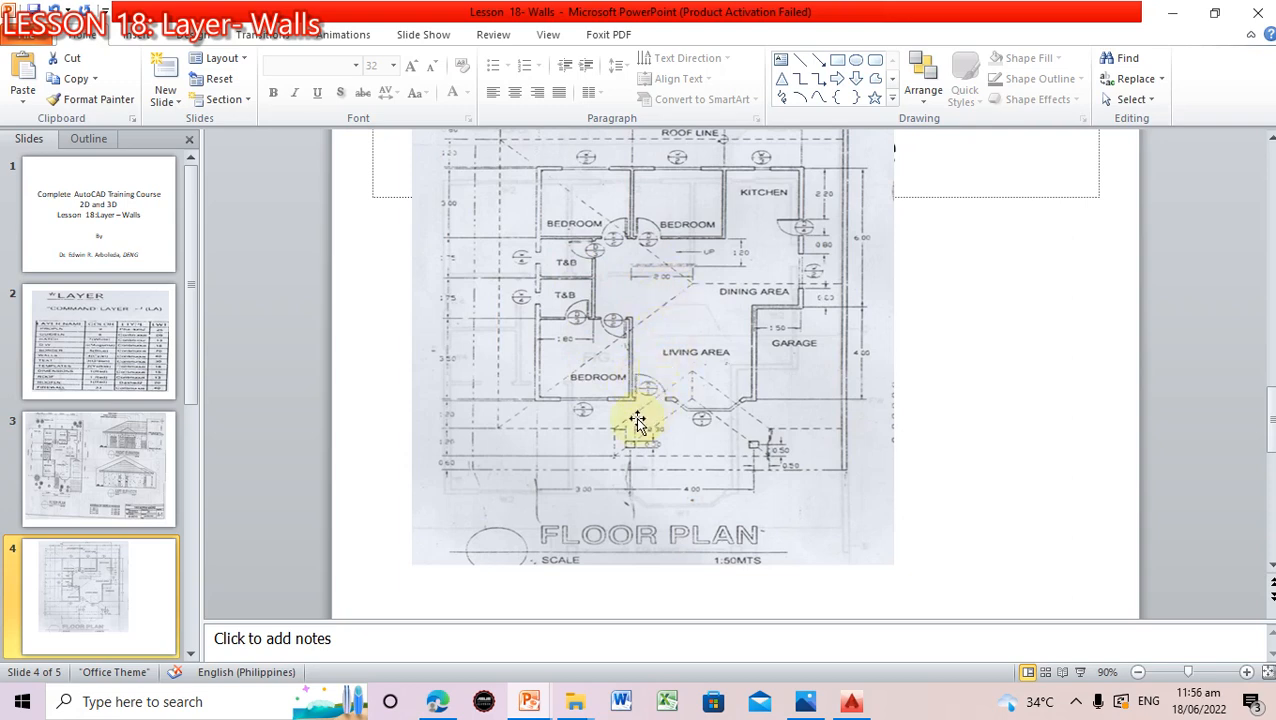
pyautogui.scroll(1, 637, 420)
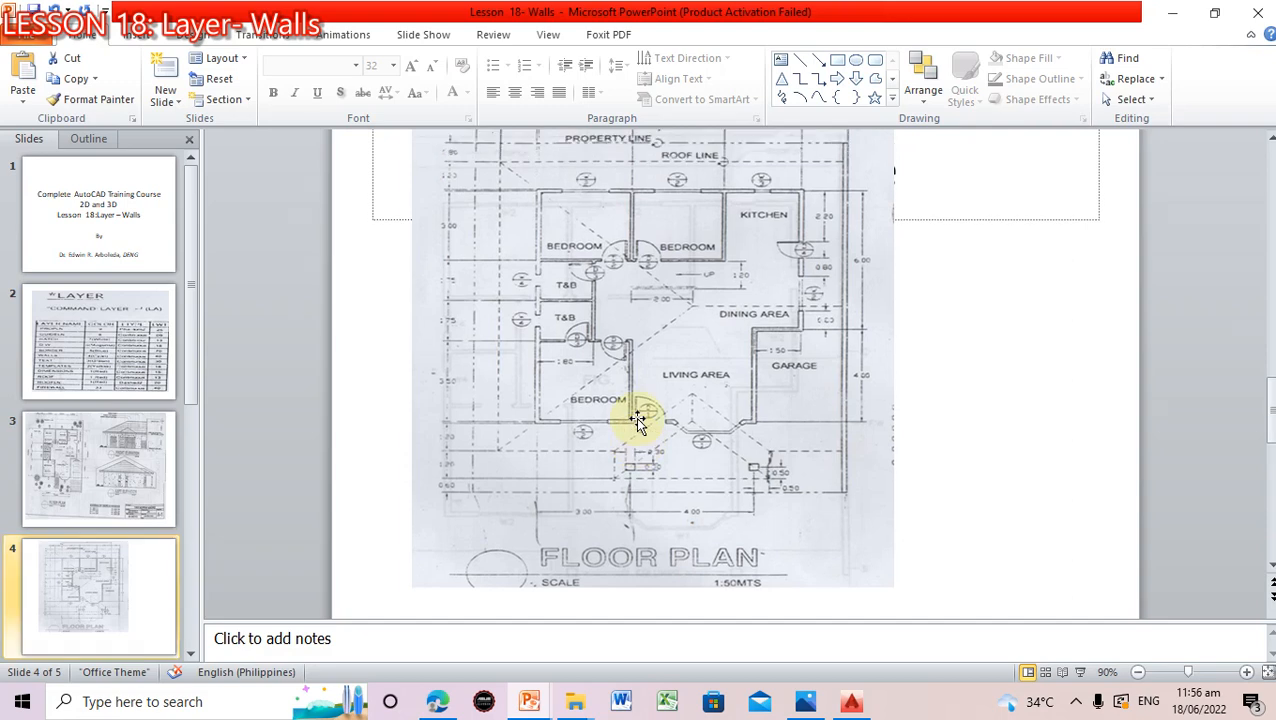
pyautogui.scroll(1, 643, 415)
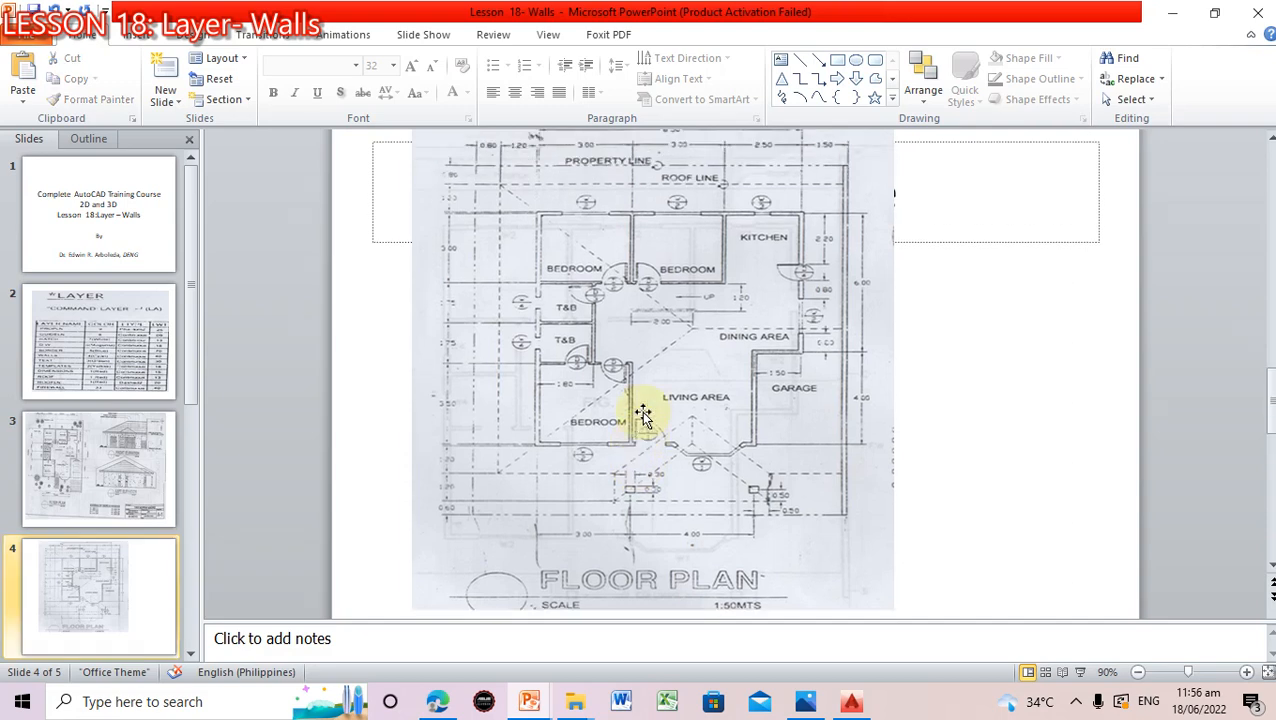
pyautogui.scroll(1, 643, 415)
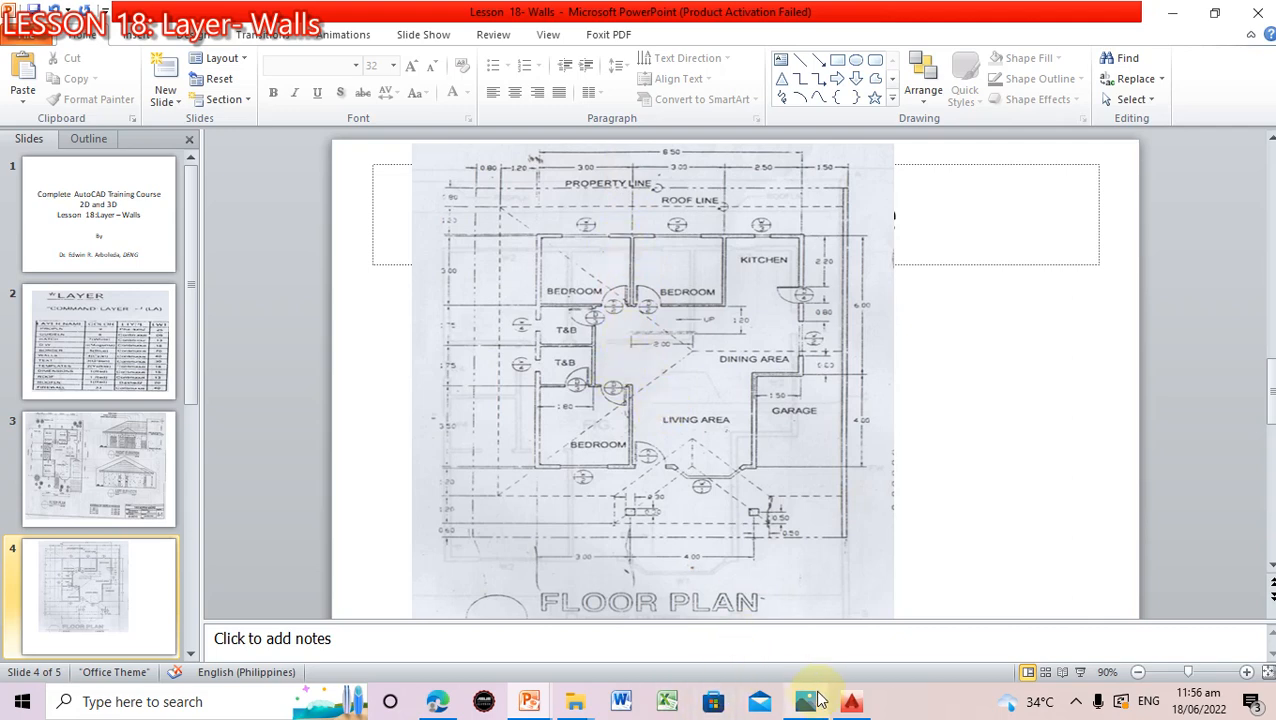
pyautogui.click(851, 701)
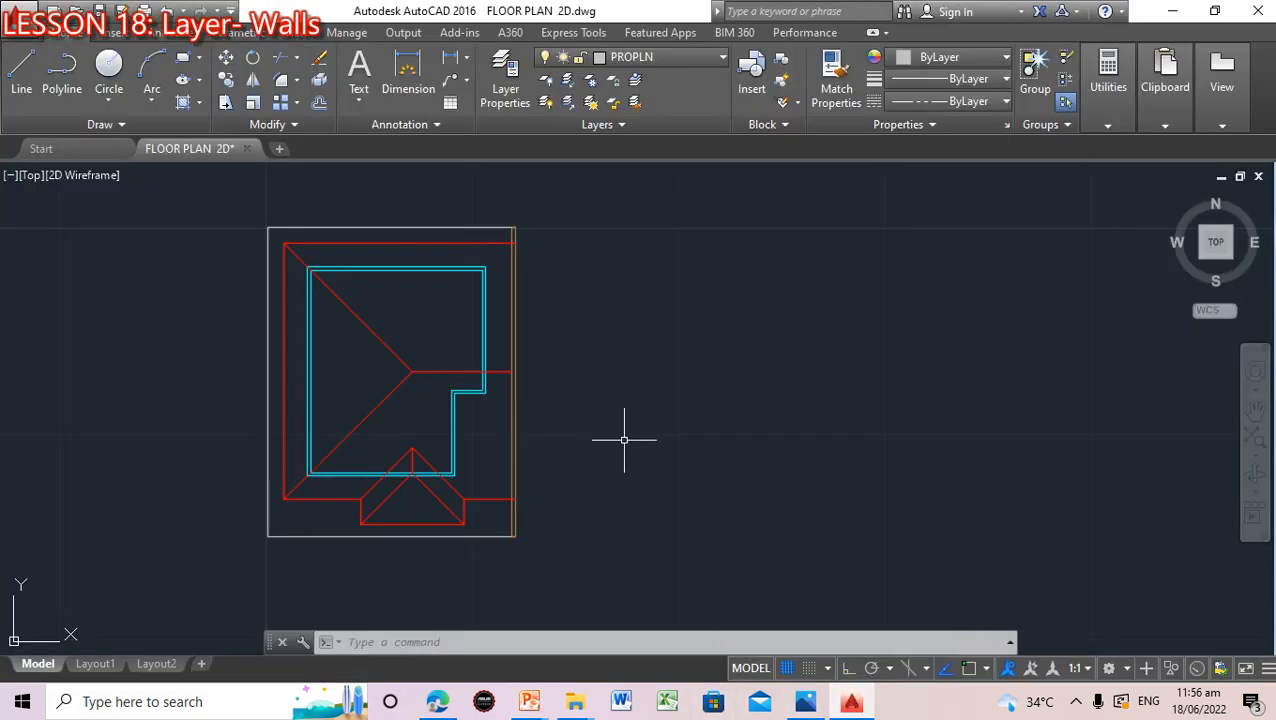
# Turn on the GUIDELN layer to display the guide lines over the floor plan
pyautogui.click(718, 57)
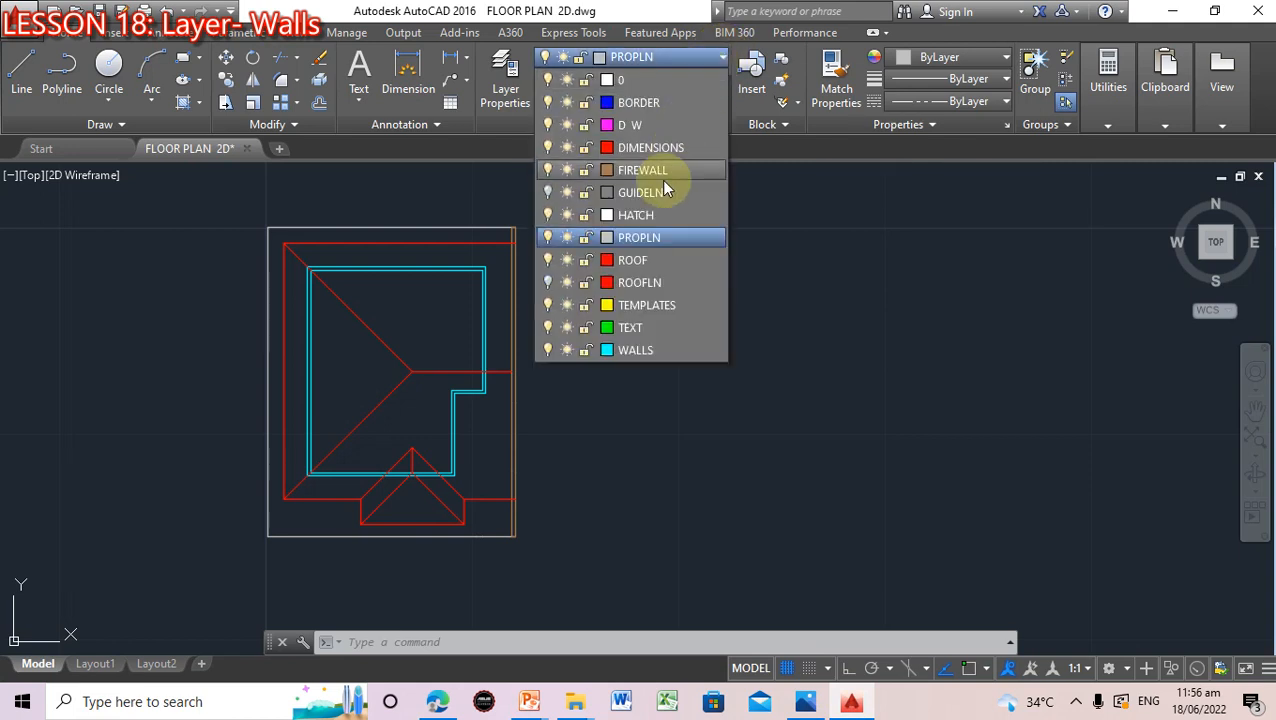
pyautogui.click(550, 192)
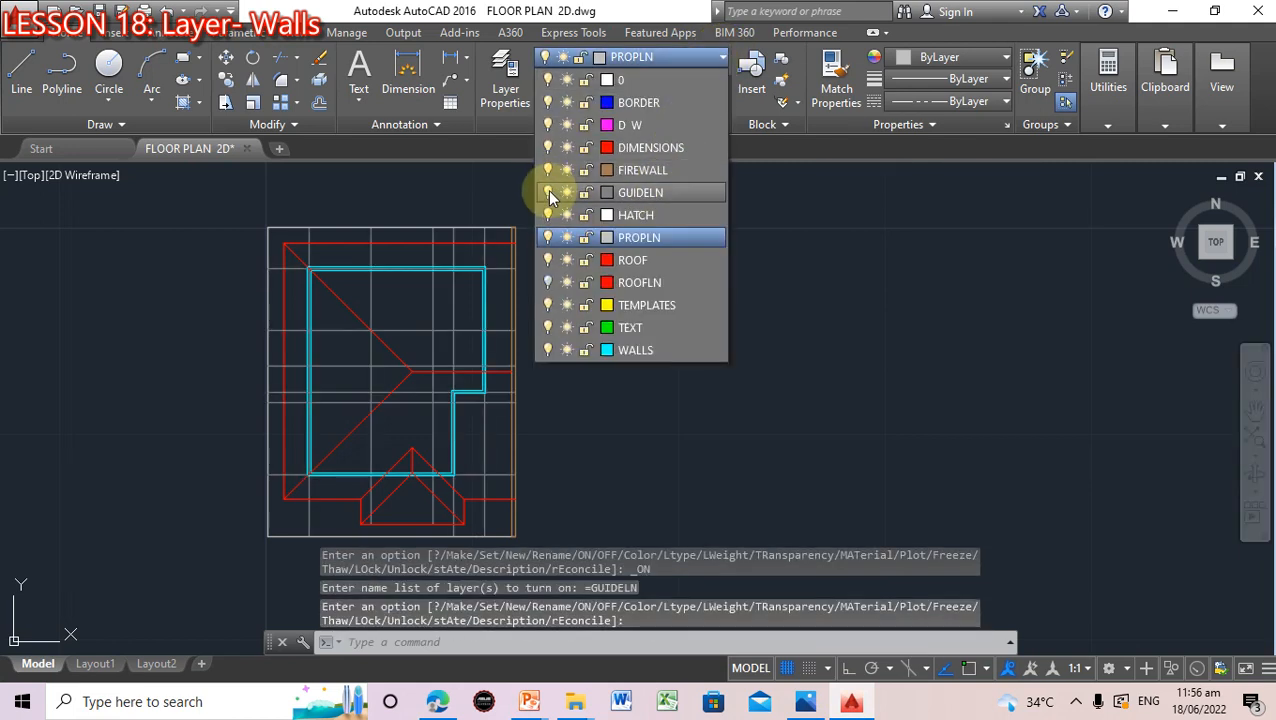
pyautogui.scroll(2, 724, 462)
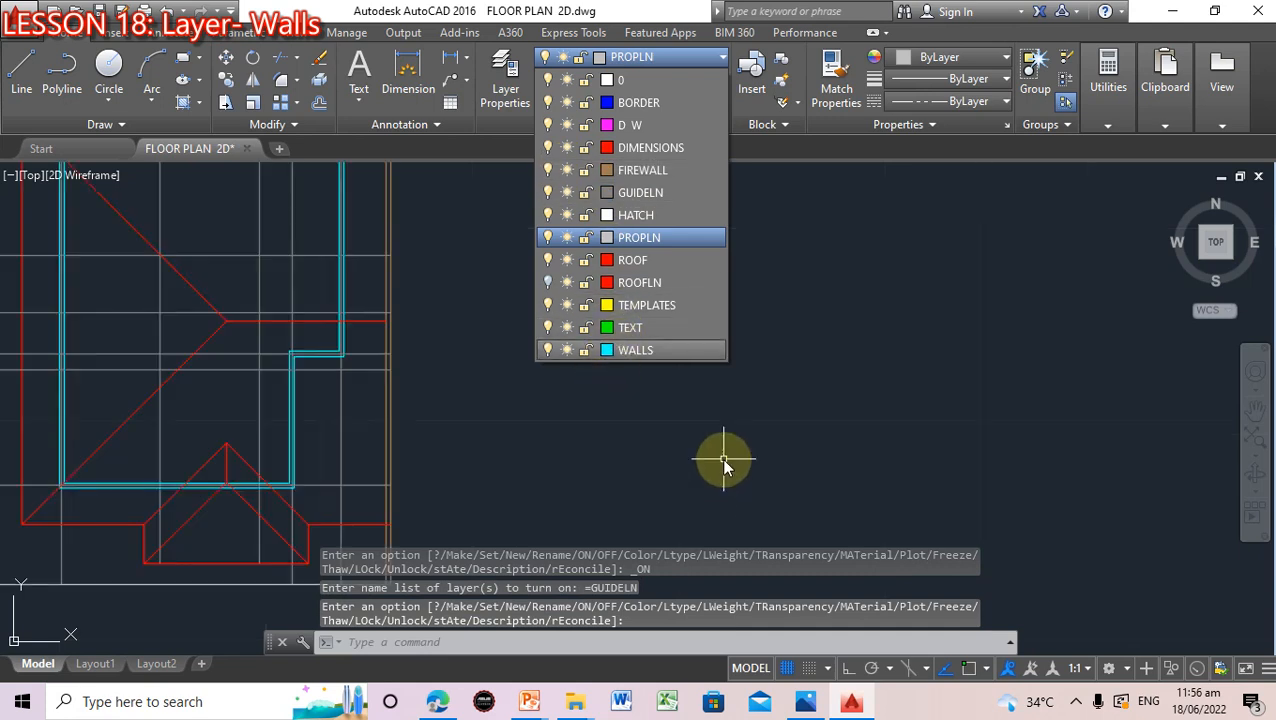
pyautogui.scroll(-2, 871, 490)
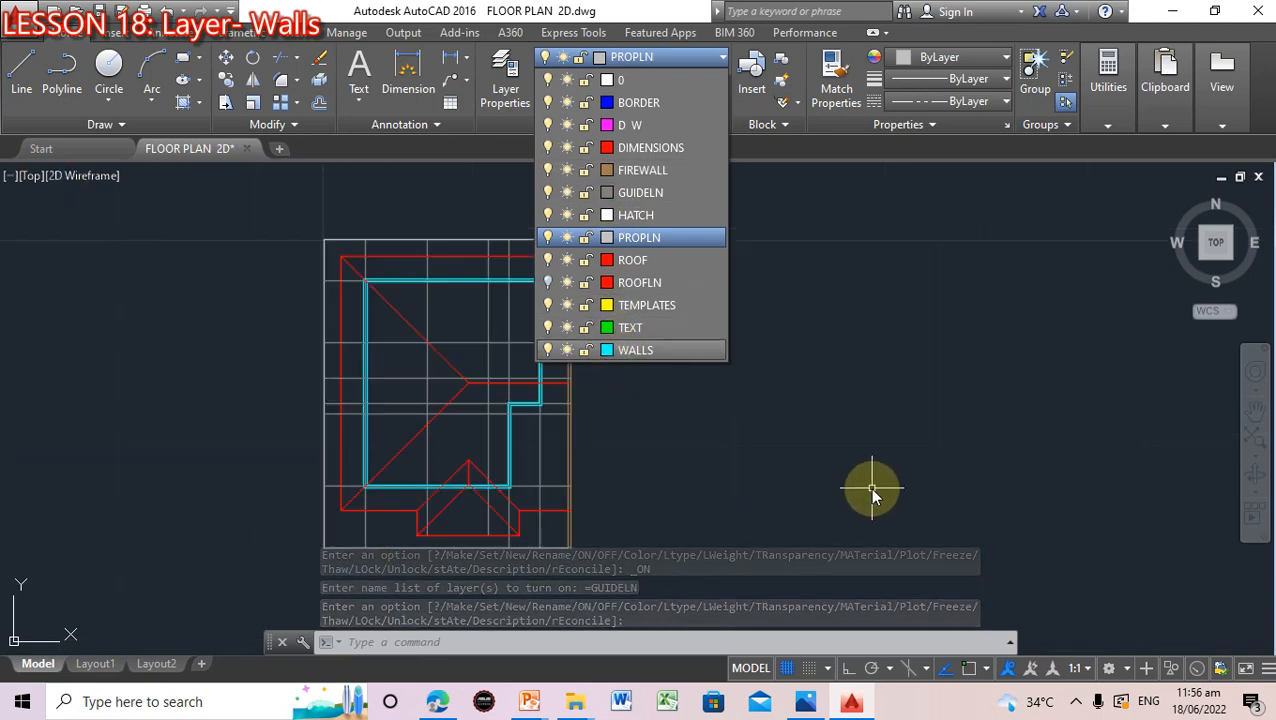
pyautogui.click(425, 310)
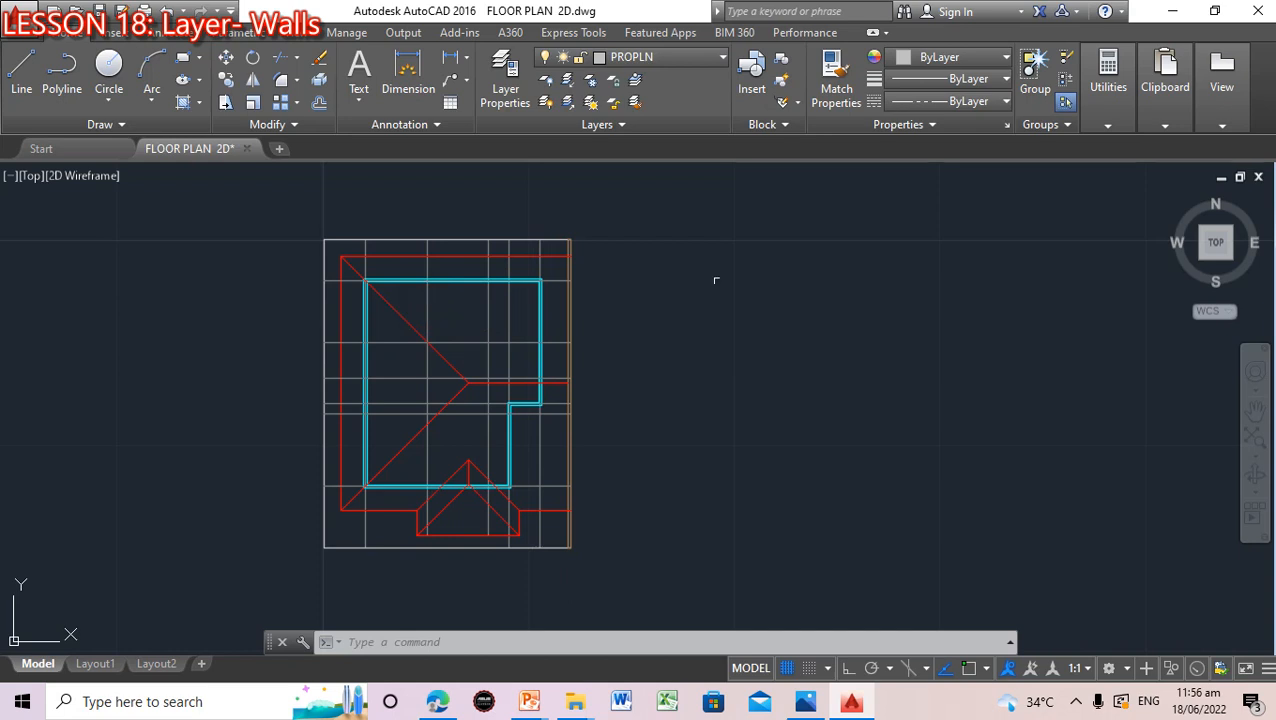
# Delete the horizontal guide line that runs level with the step in the house's outer wall
pyautogui.scroll(2, 733, 305)
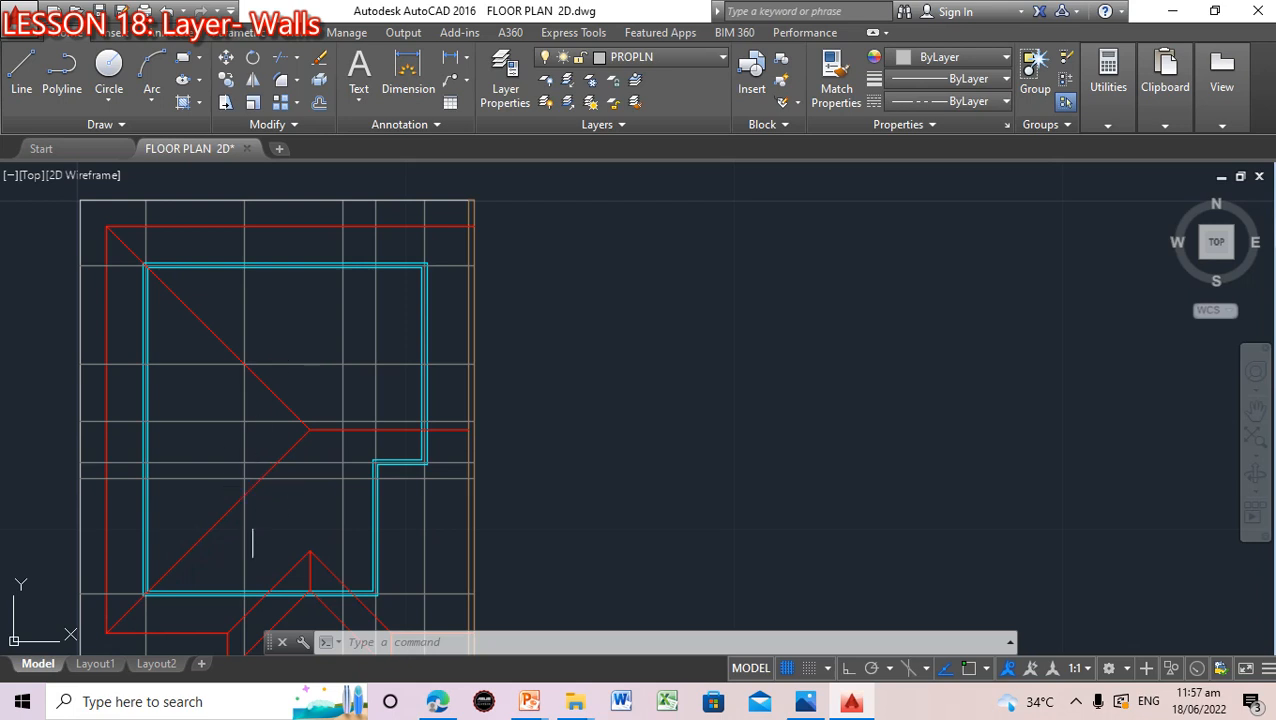
pyautogui.click(231, 462)
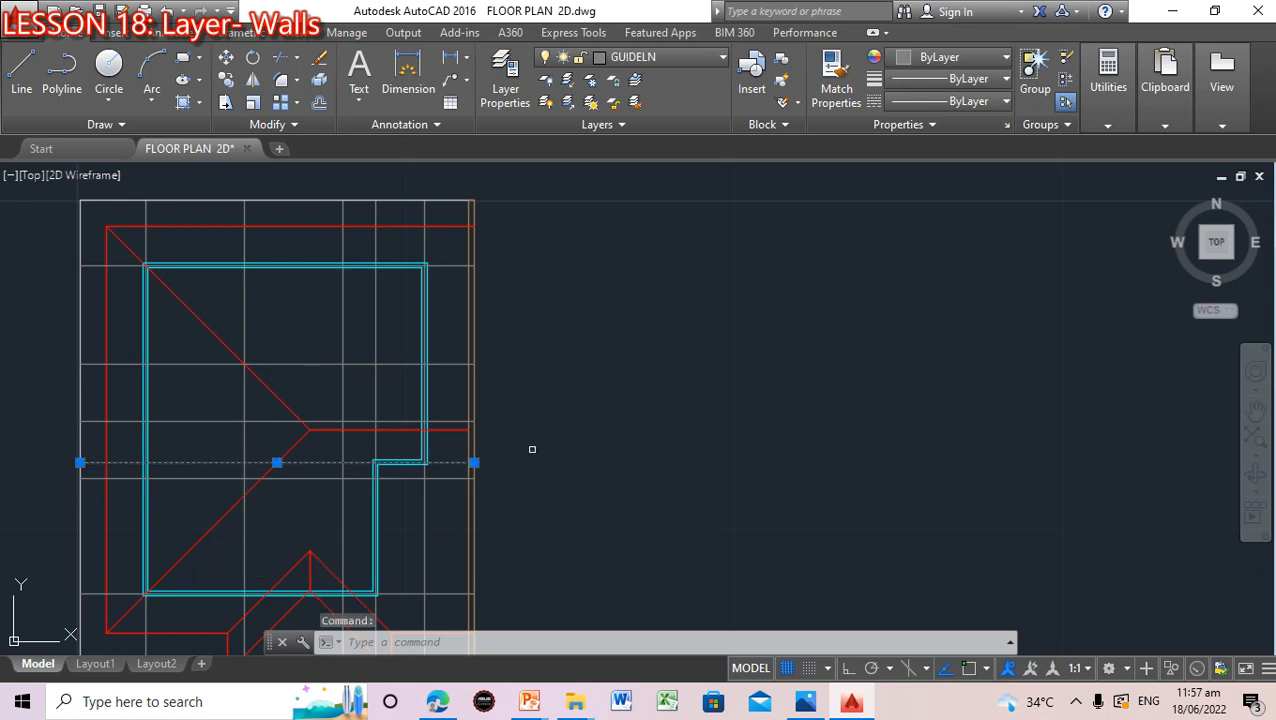
pyautogui.press('Delete')
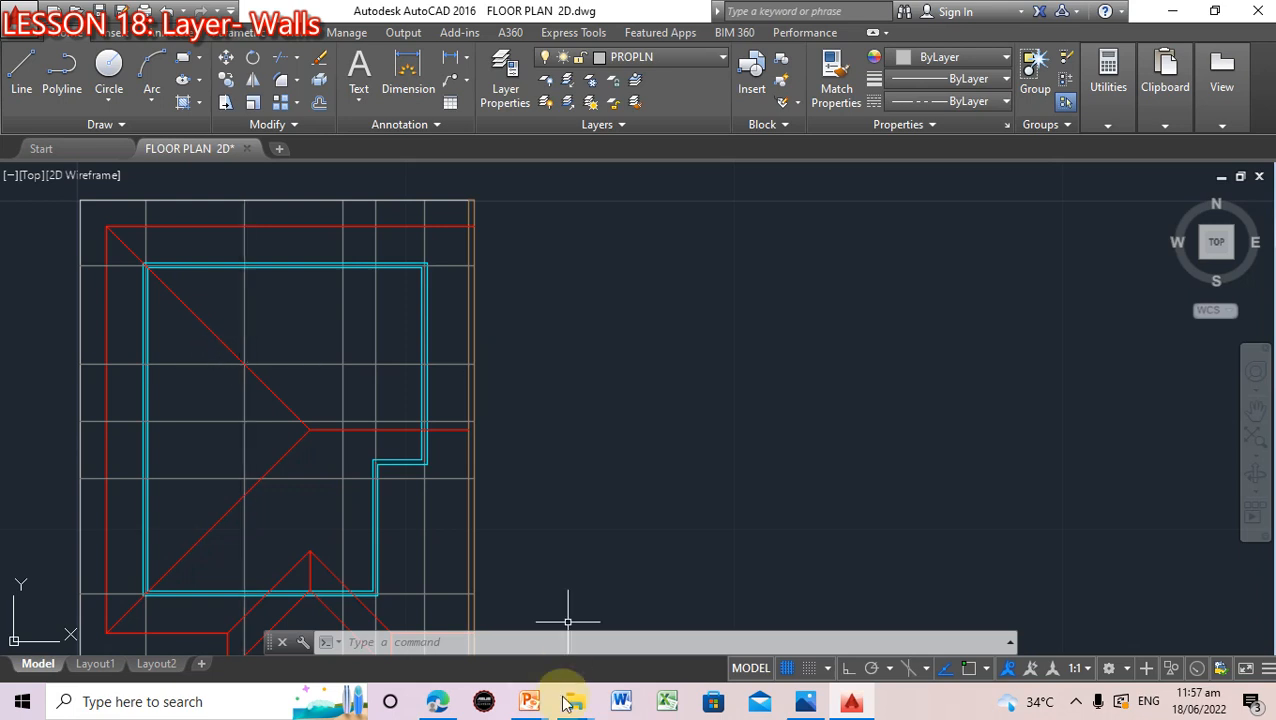
# Switch to PowerPoint, check the floor plan and the wall thickness detail on slide 5, and return to AutoCAD
pyautogui.moveTo(529, 700)
pyautogui.click(612, 678)
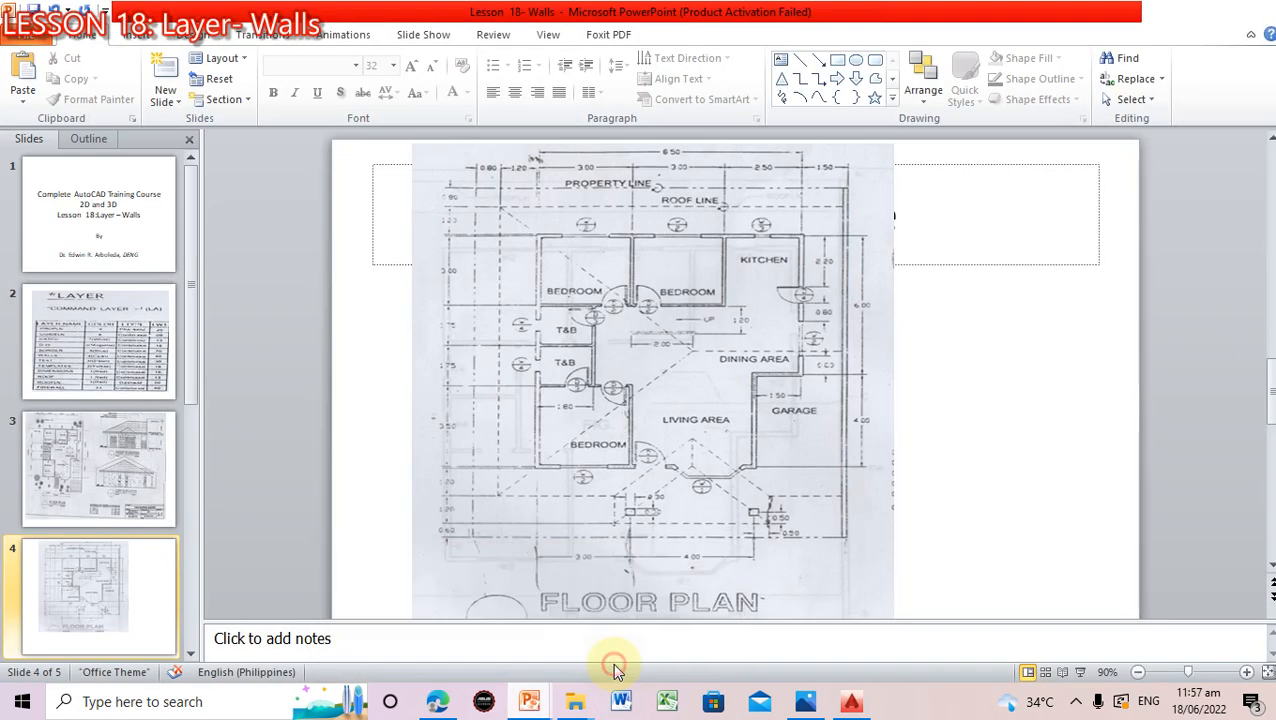
pyautogui.scroll(-3, 683, 512)
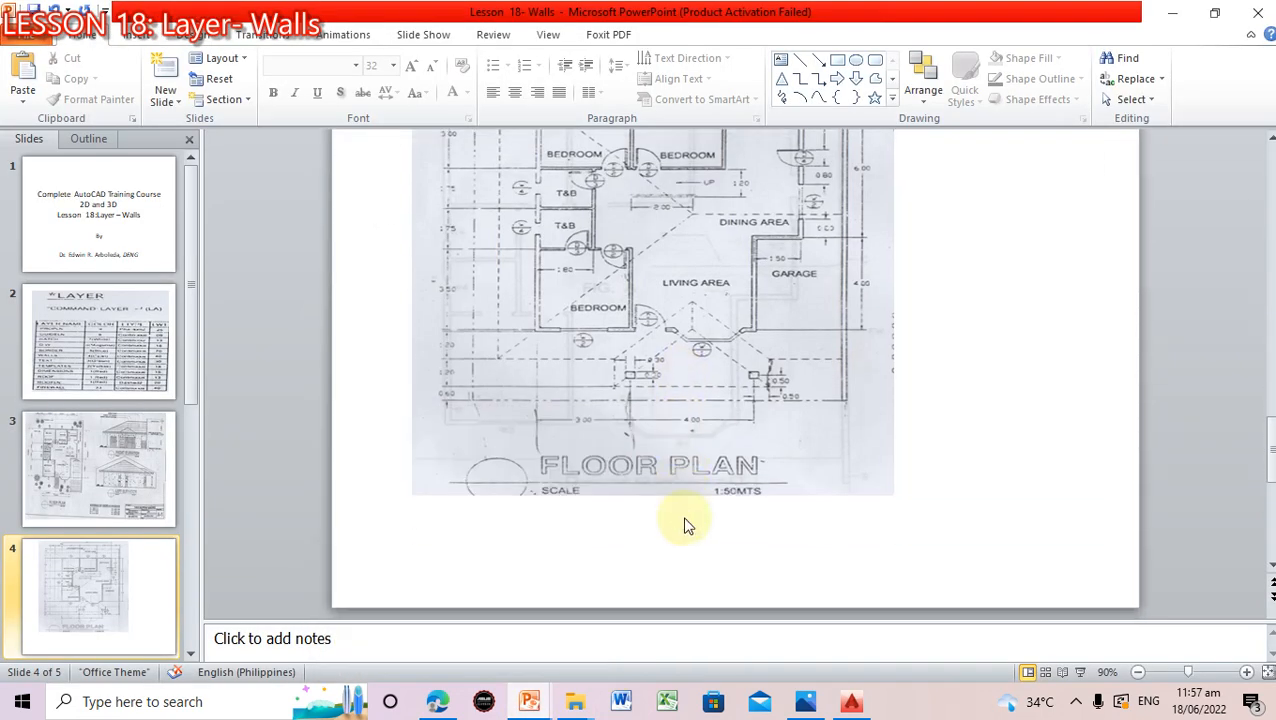
pyautogui.scroll(-2, 130, 590)
pyautogui.click(132, 590)
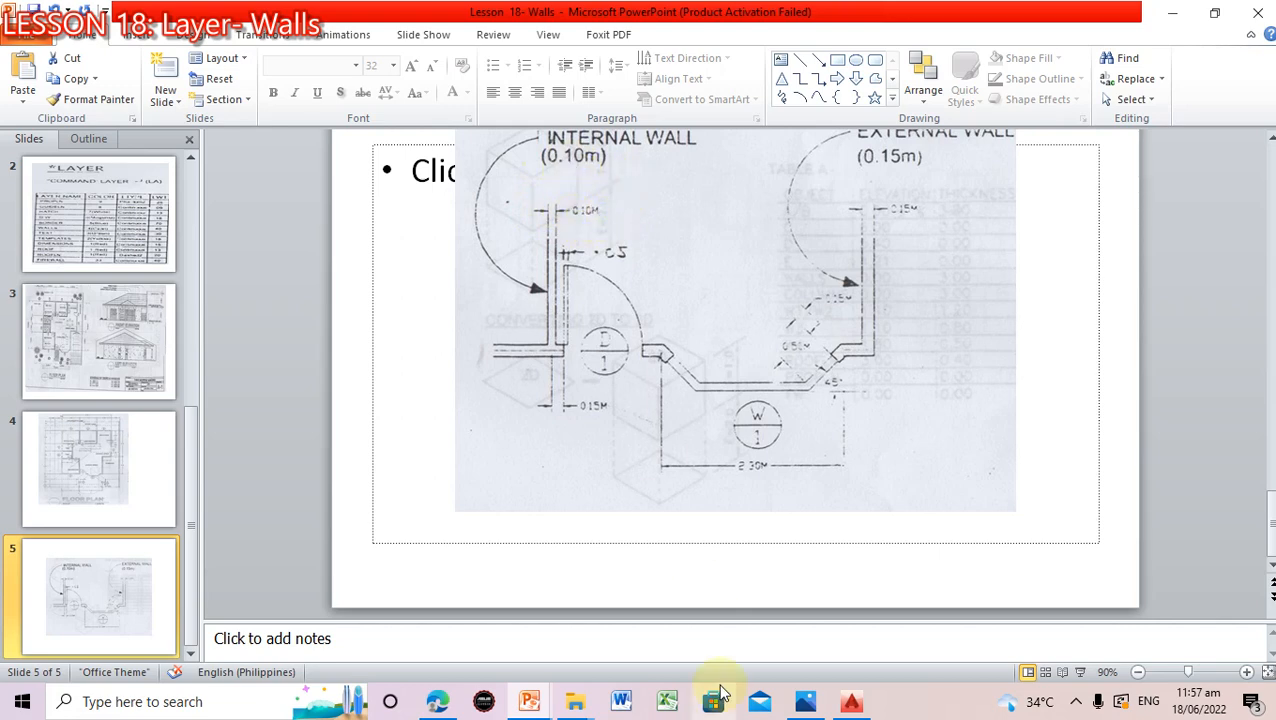
pyautogui.click(851, 703)
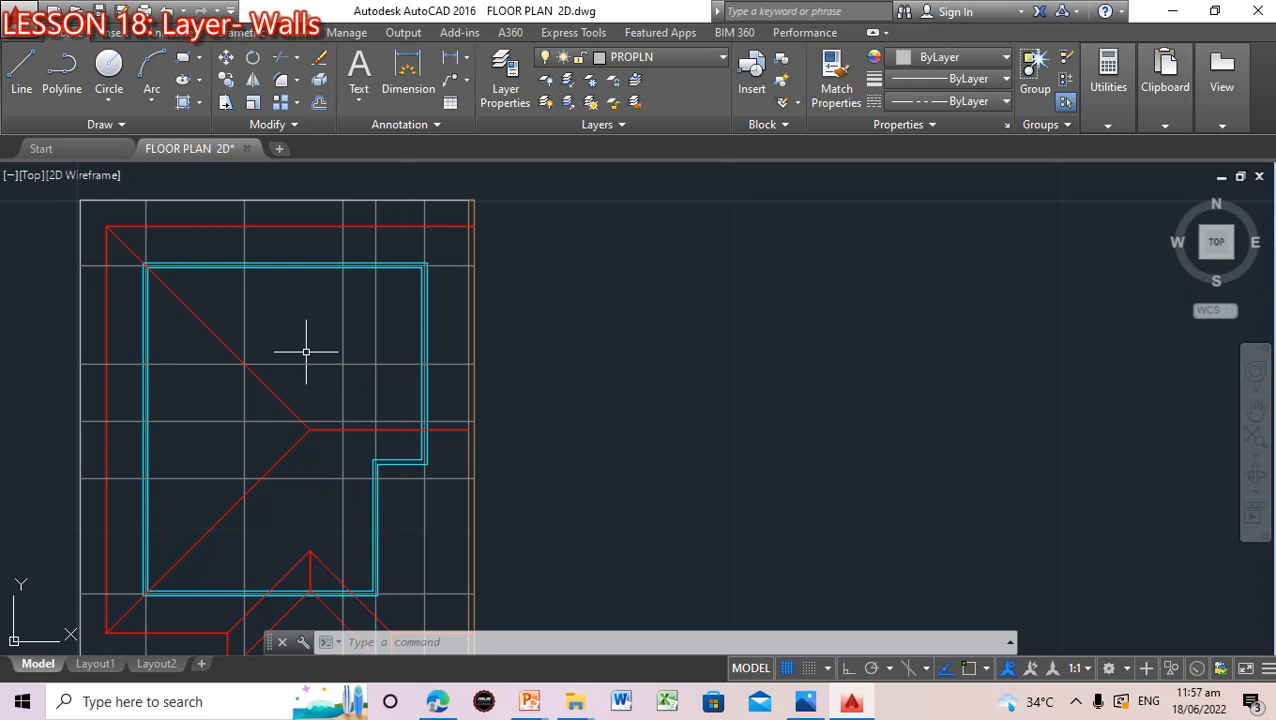
pyautogui.scroll(2, 304, 351)
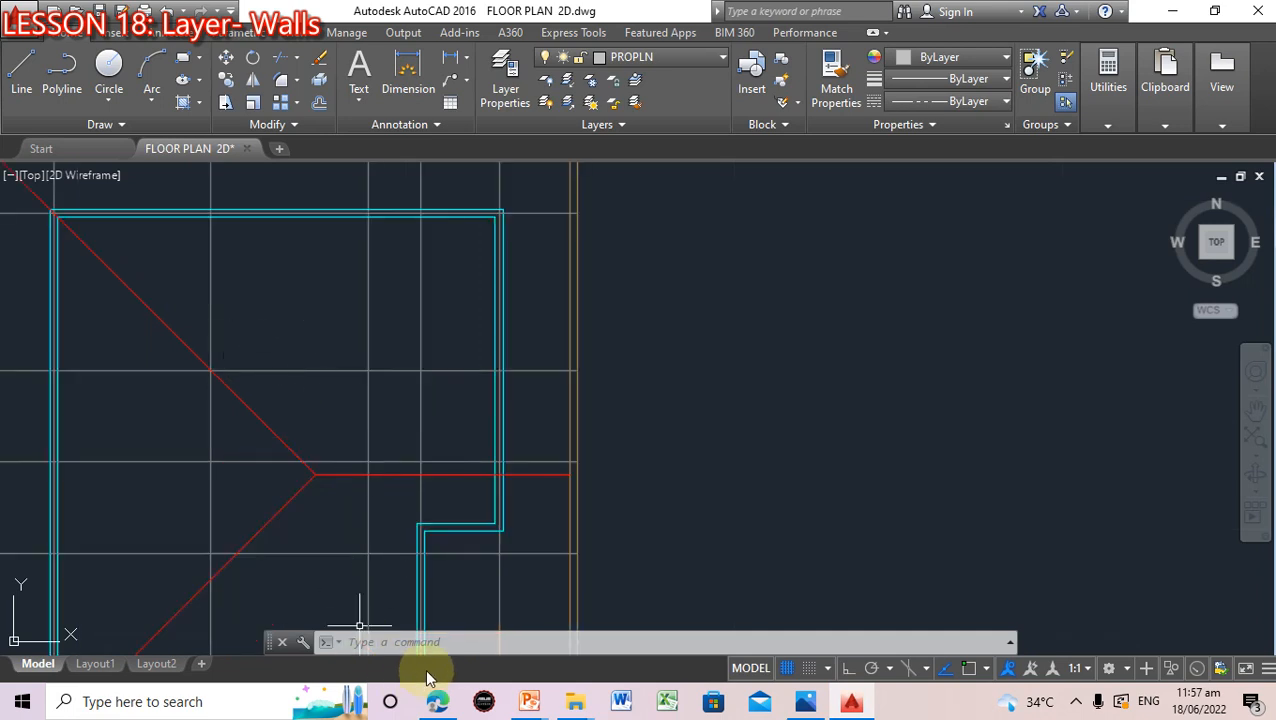
pyautogui.click(443, 644)
pyautogui.write('o')
pyautogui.press('Return')
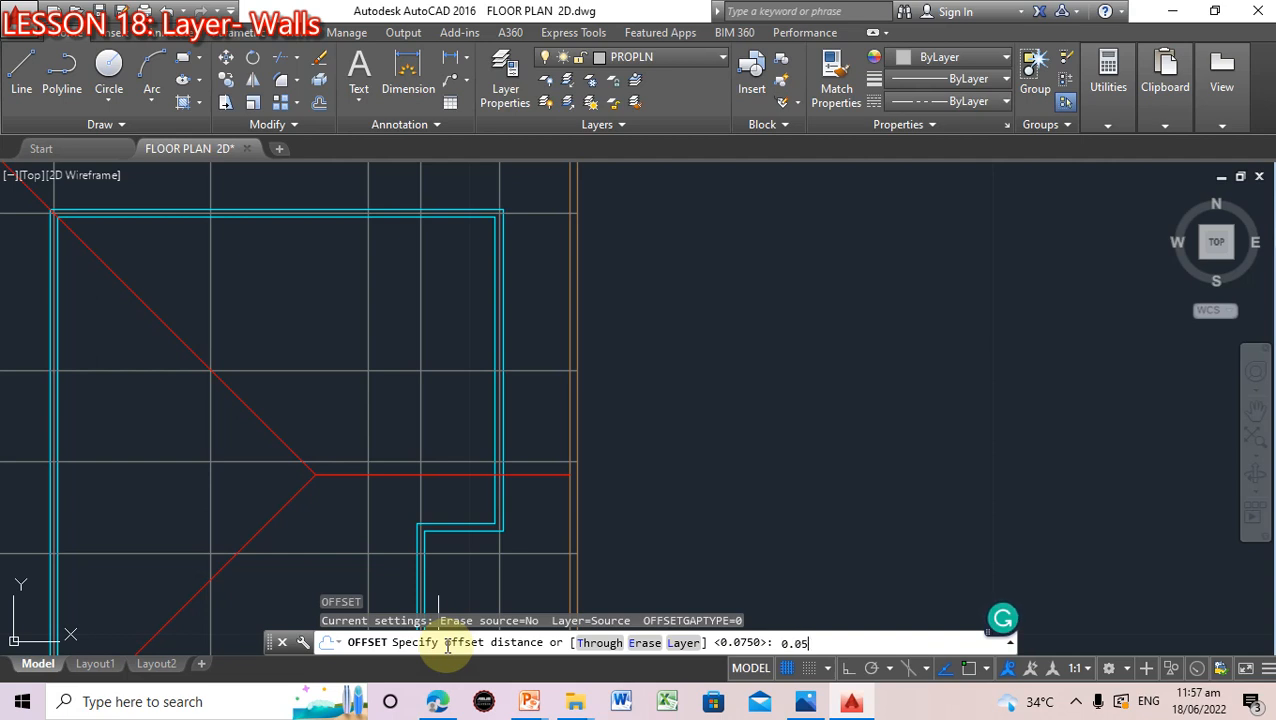
pyautogui.press('Return')
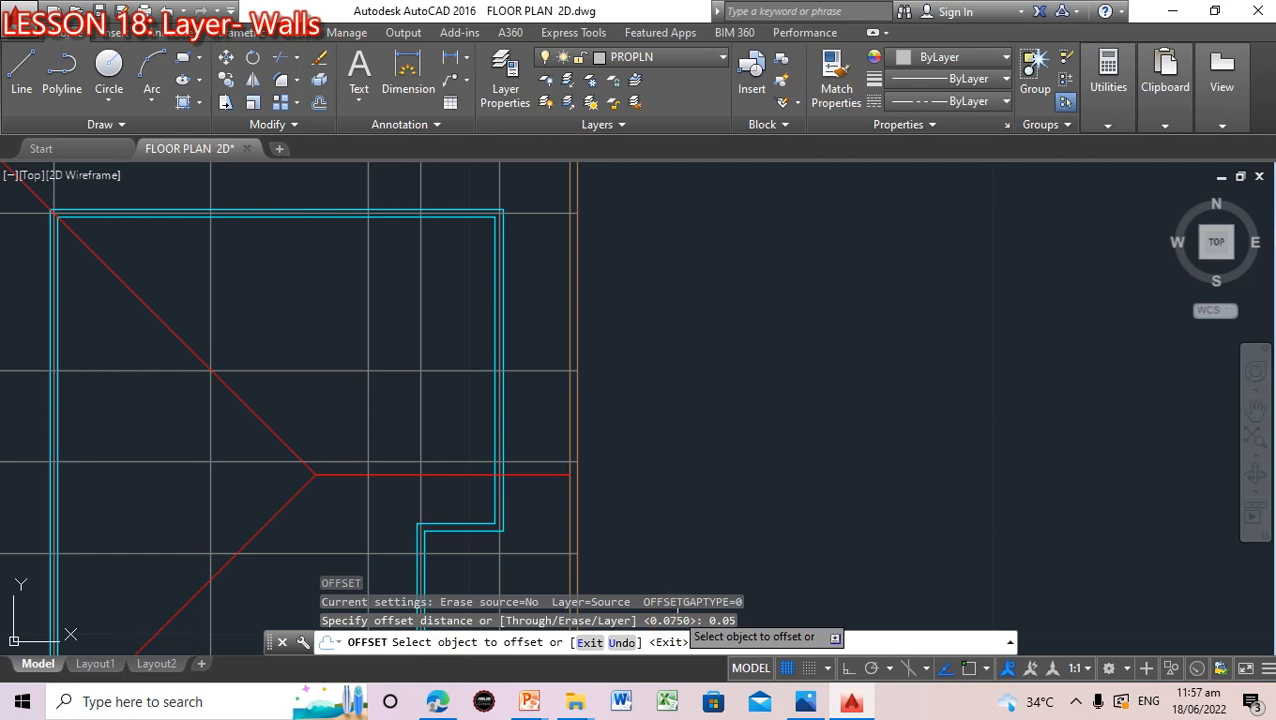
pyautogui.press('Escape')
# Offset the first vertical guide line inside the left outer wall by 0.025 to both sides
pyautogui.click(711, 642)
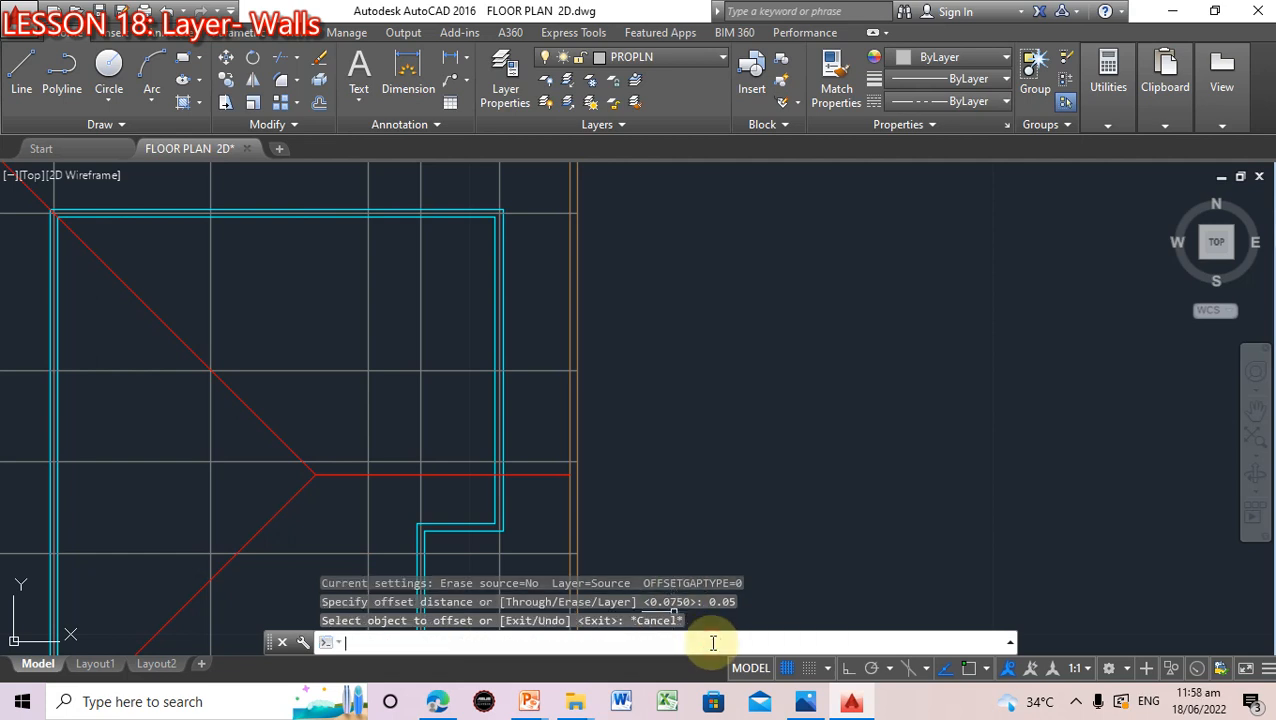
pyautogui.write('o')
pyautogui.press('Return')
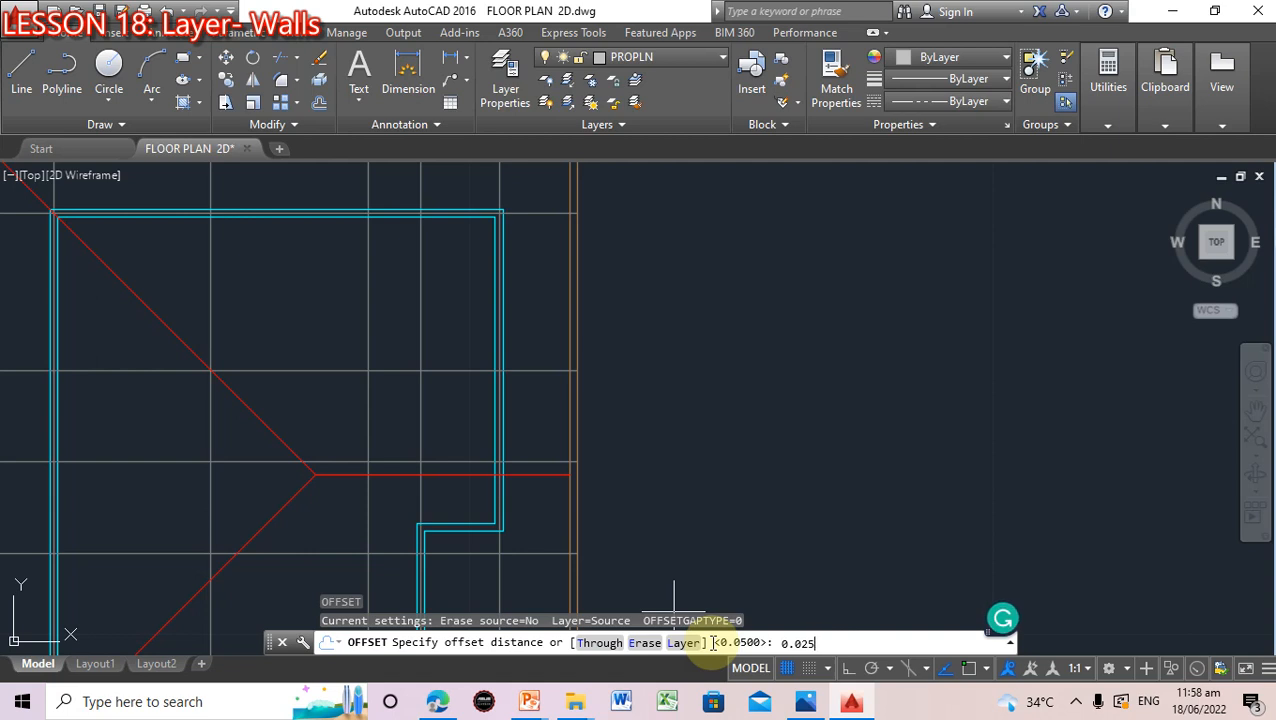
pyautogui.press('Return')
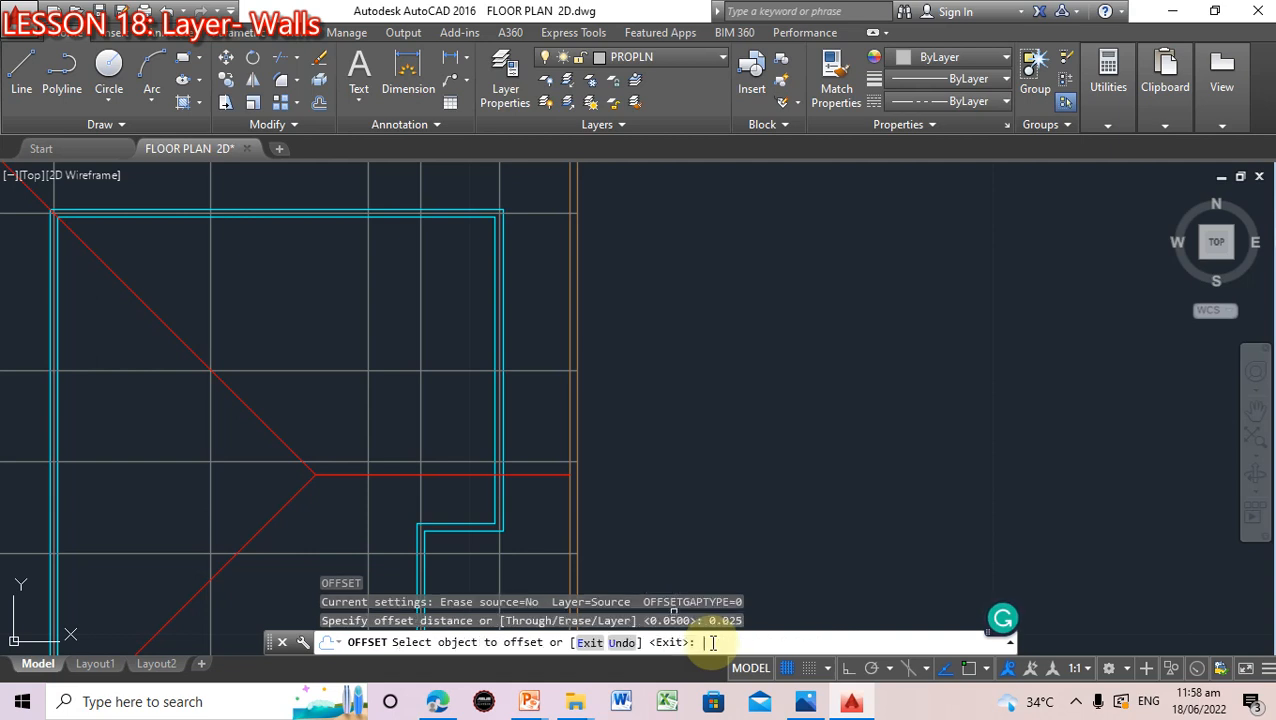
pyautogui.click(210, 293)
pyautogui.click(205, 298)
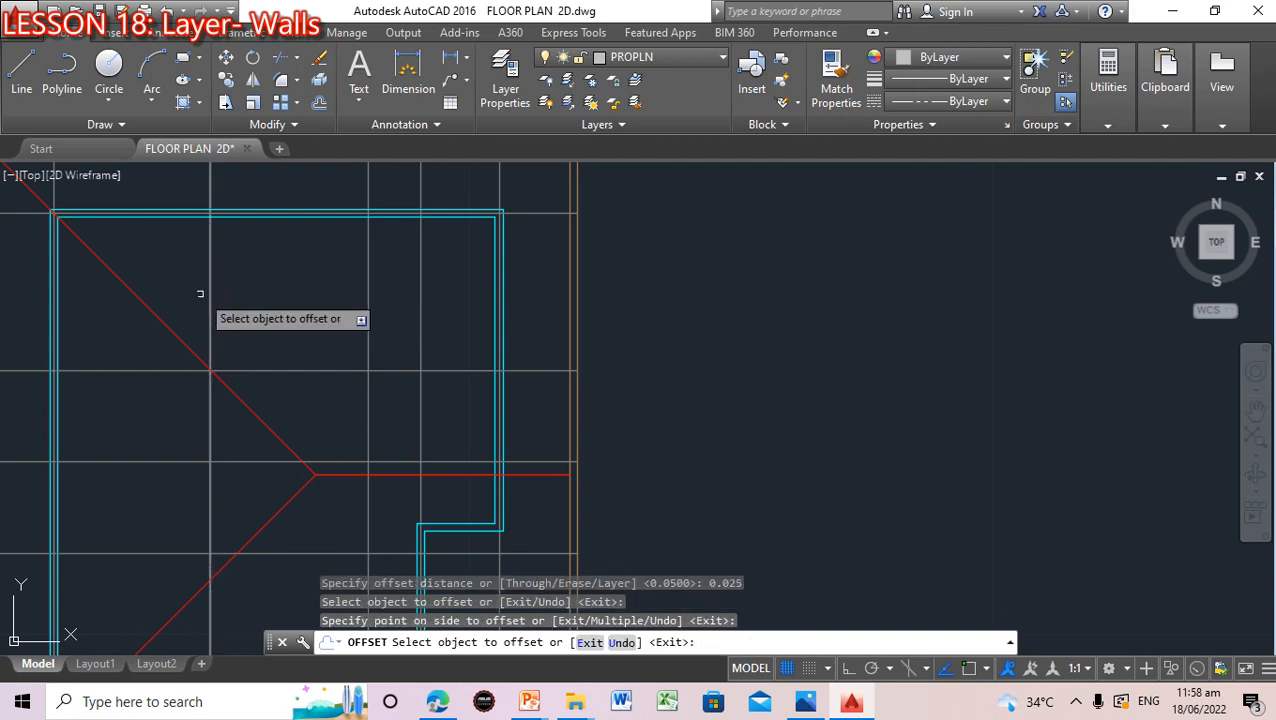
pyautogui.scroll(3, 219, 314)
pyautogui.scroll(4, 219, 314)
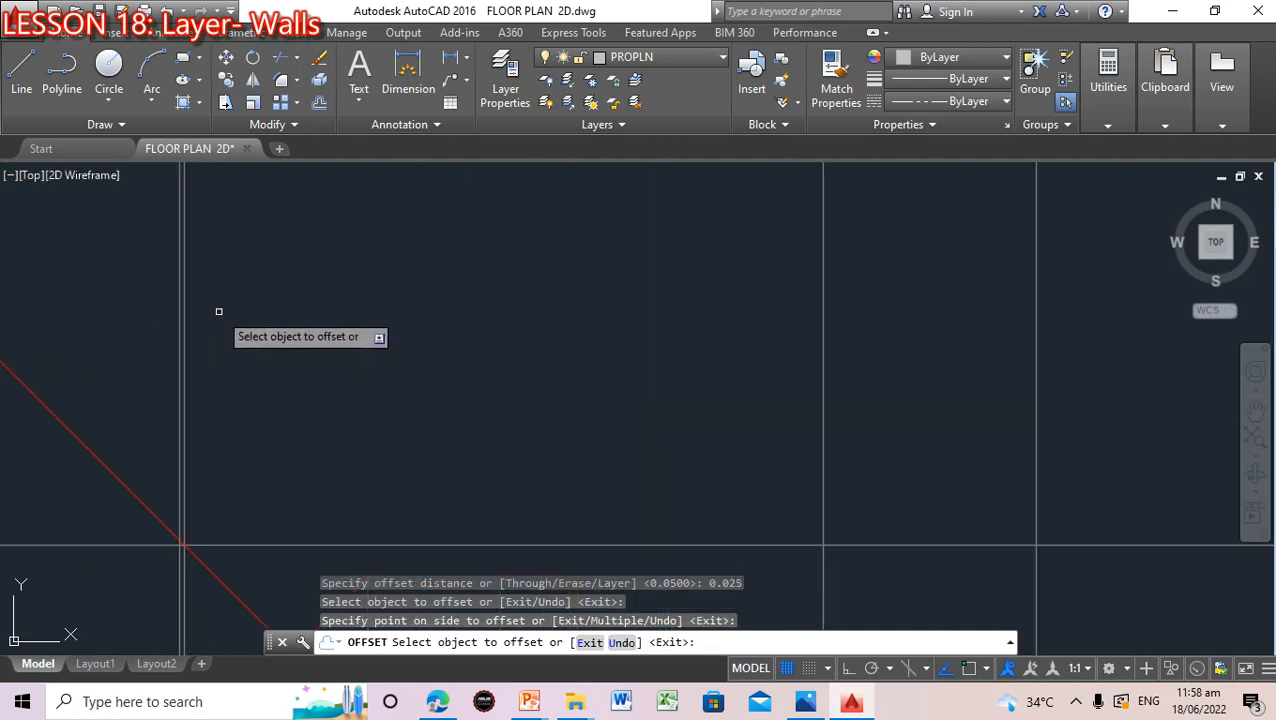
pyautogui.click(161, 404)
pyautogui.click(196, 402)
pyautogui.scroll(-3, 204, 407)
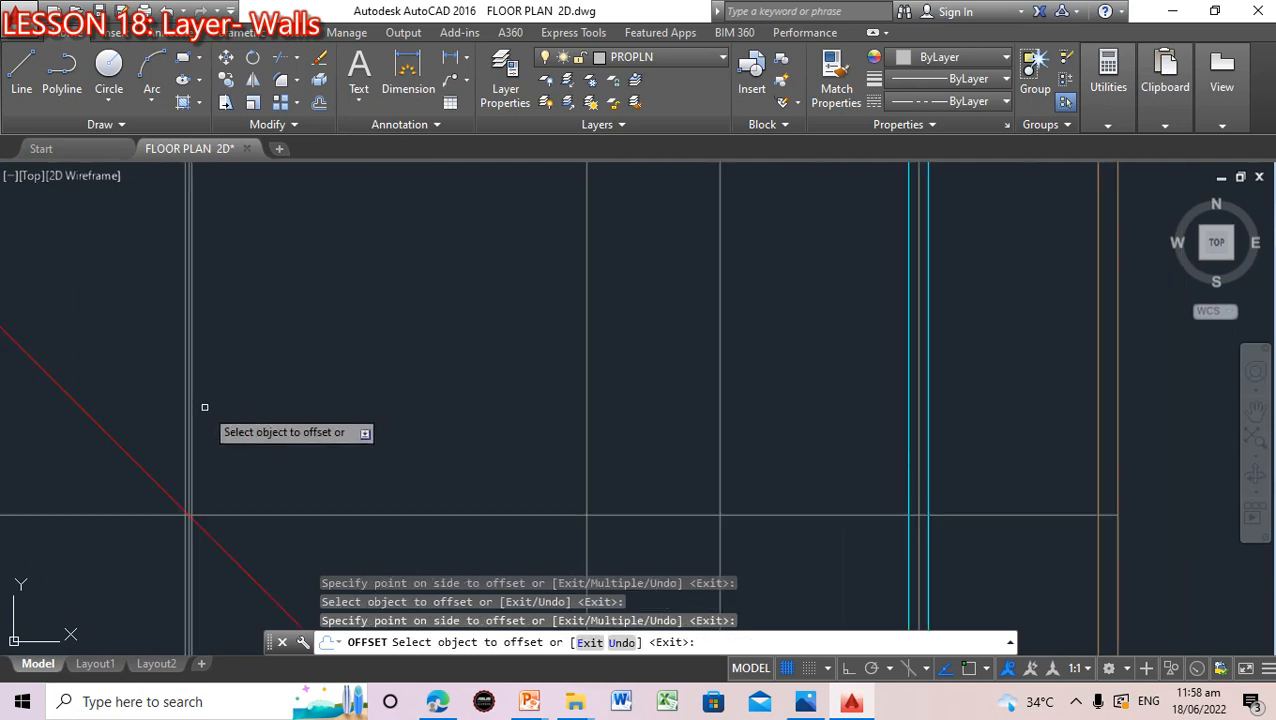
pyautogui.scroll(2, 205, 407)
pyautogui.press('Escape')
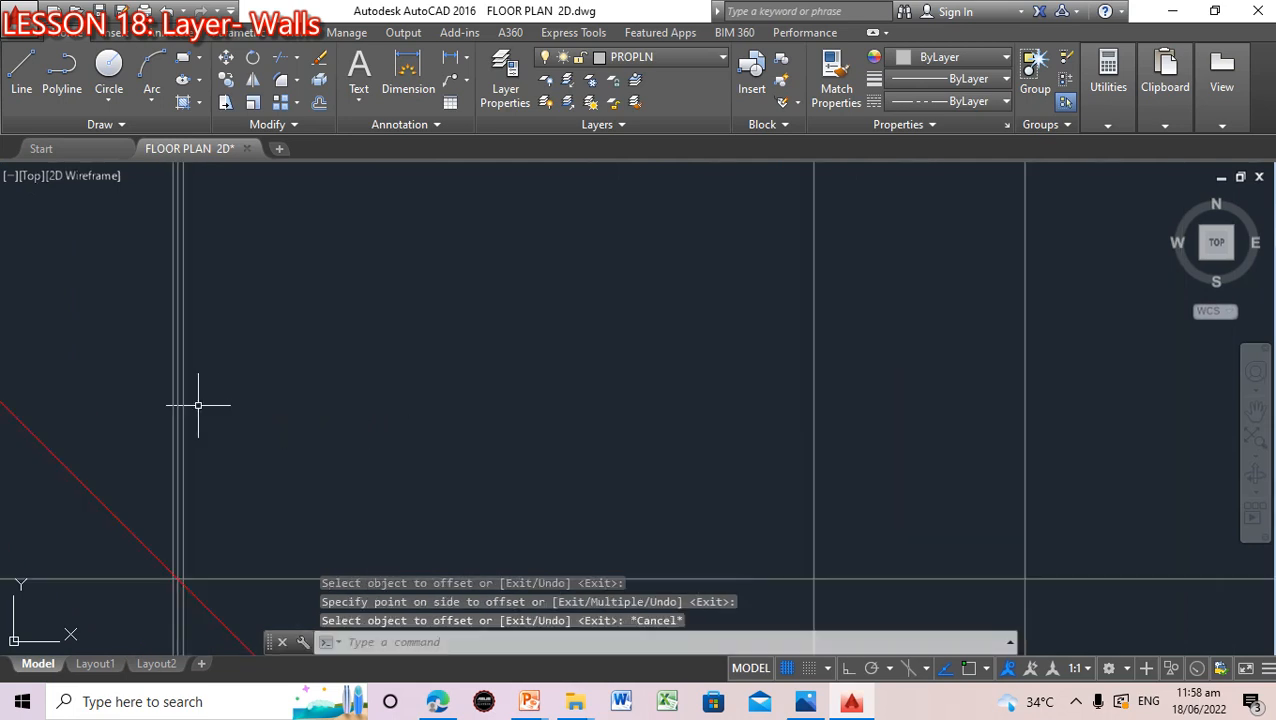
# Delete the two offset copies beside the first vertical guide line inside the house
pyautogui.scroll(-5, 203, 405)
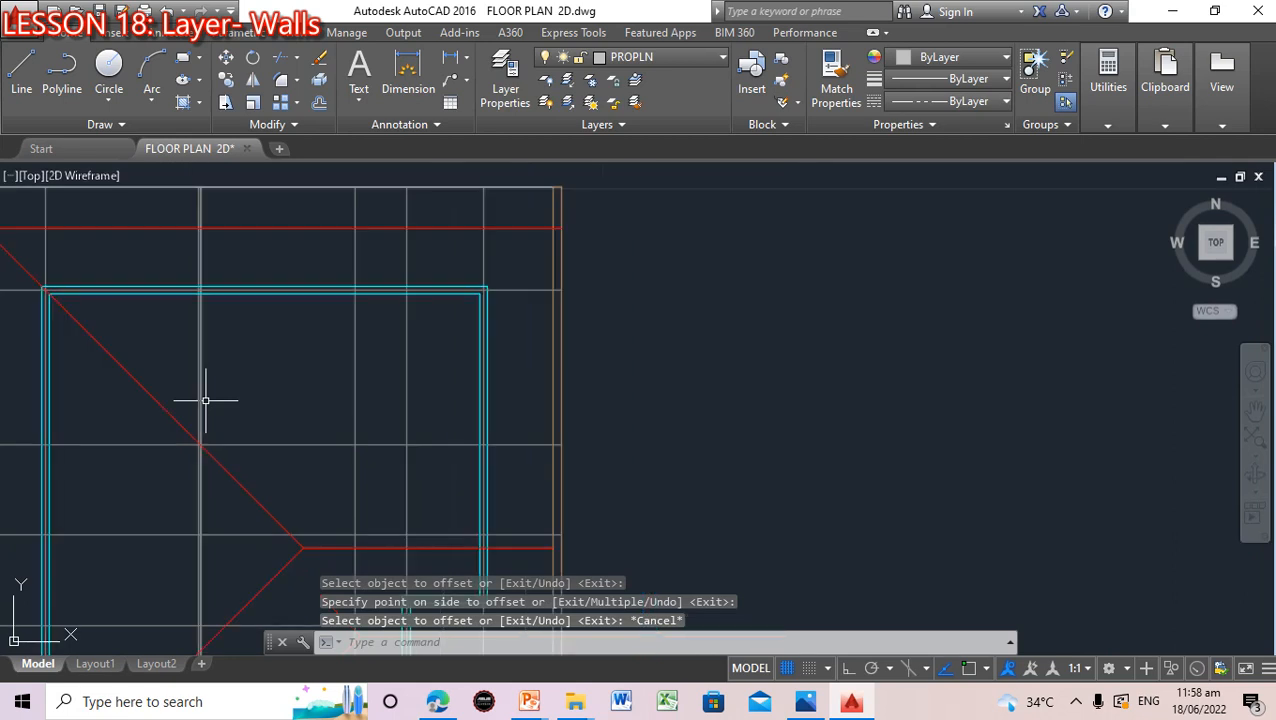
pyautogui.scroll(2, 281, 379)
pyautogui.scroll(2, 281, 379)
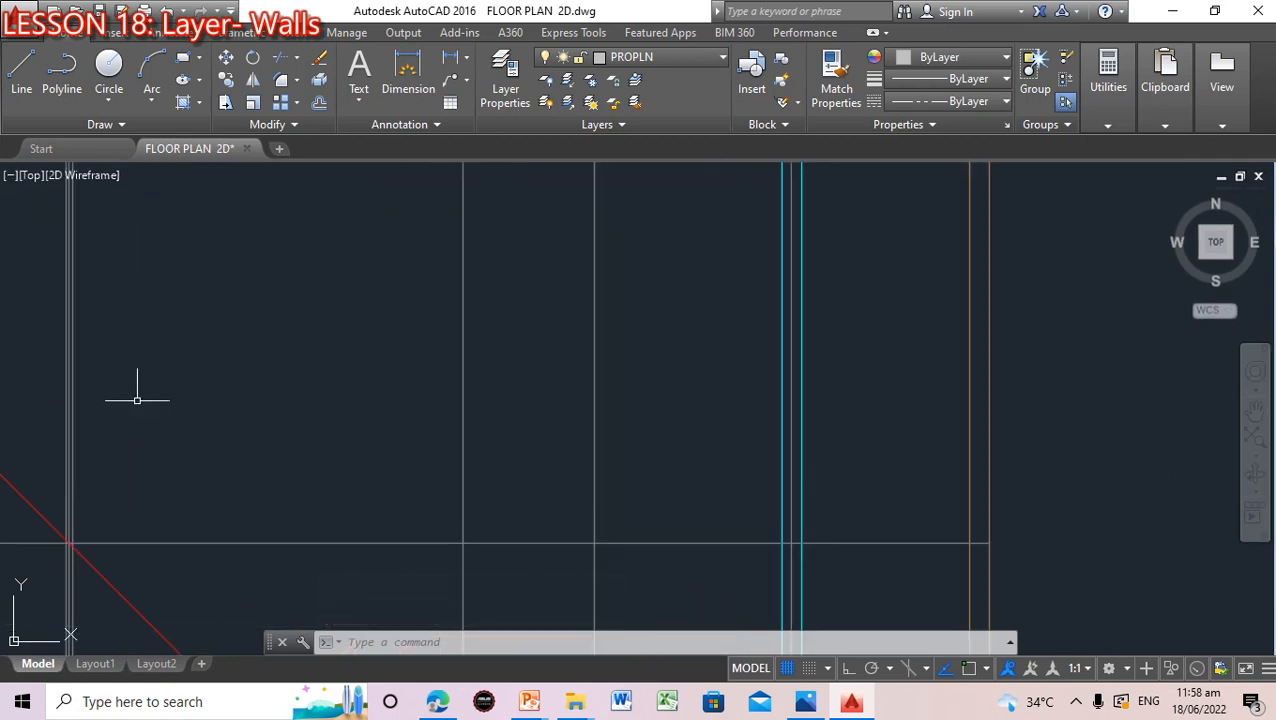
pyautogui.press('Escape')
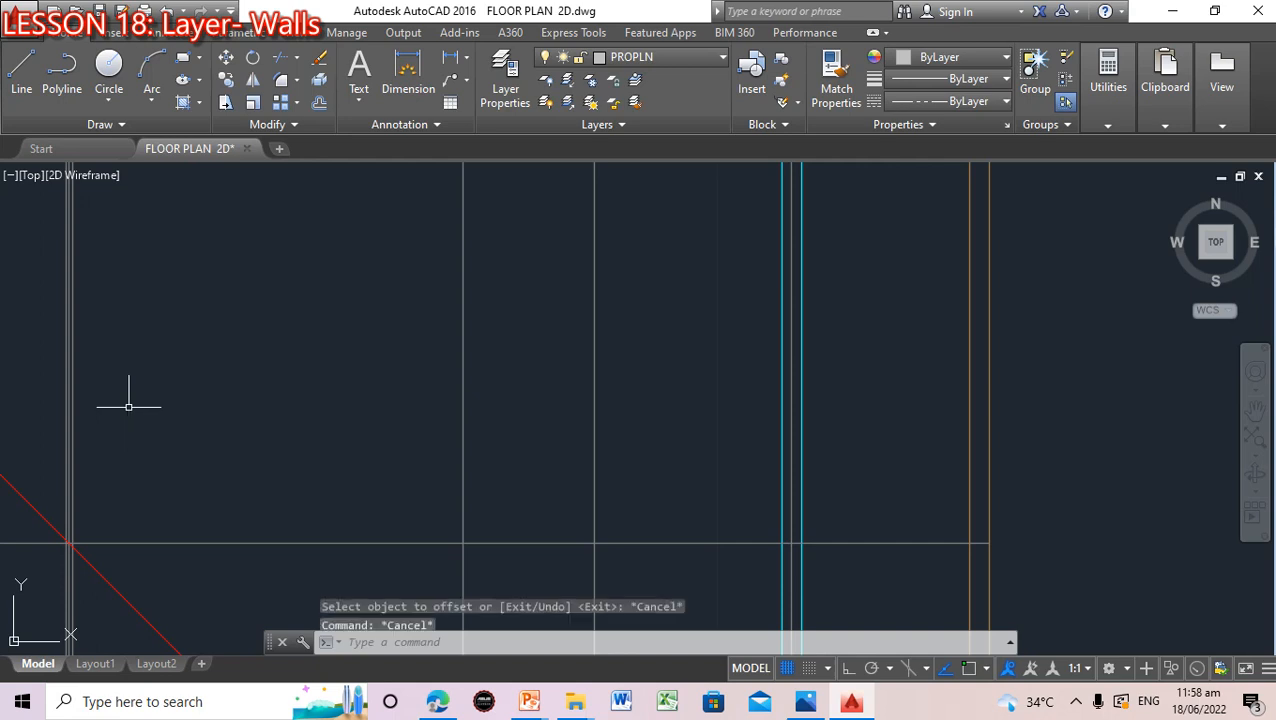
pyautogui.click(72, 410)
pyautogui.press('Delete')
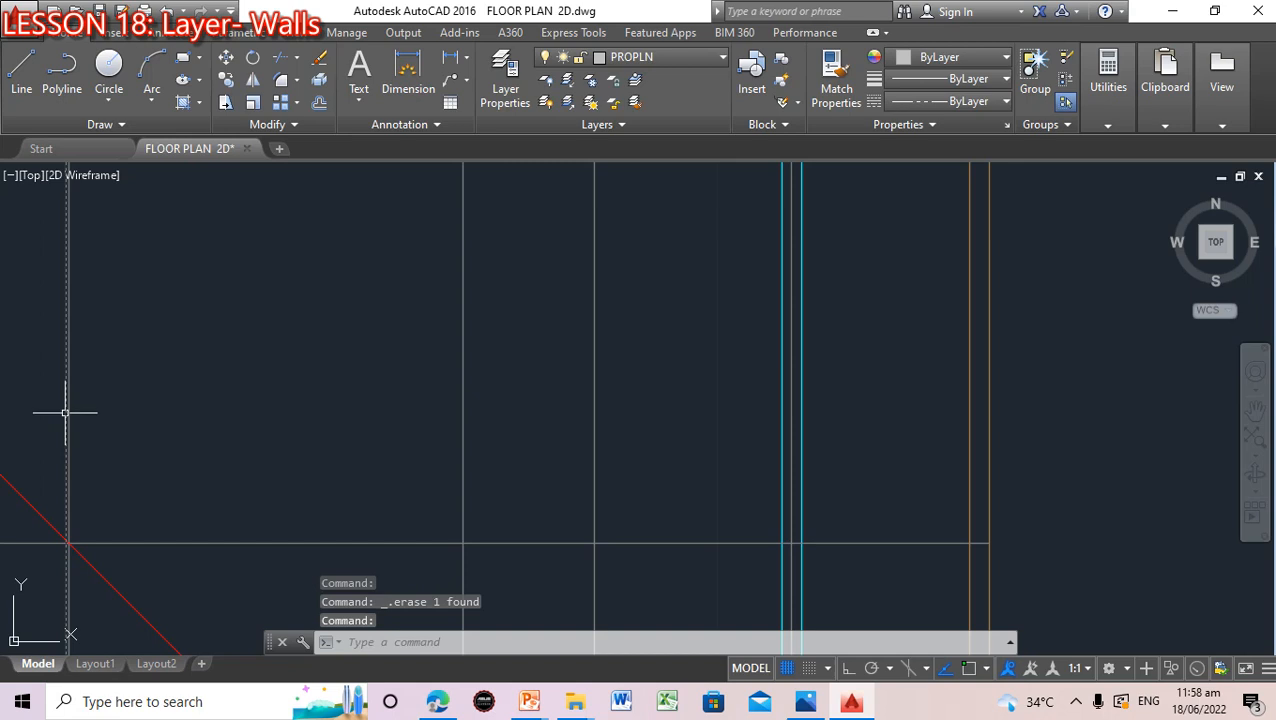
# Offset the first vertical guide line inside the left outer wall by 0.05 to both sides
pyautogui.click(497, 640)
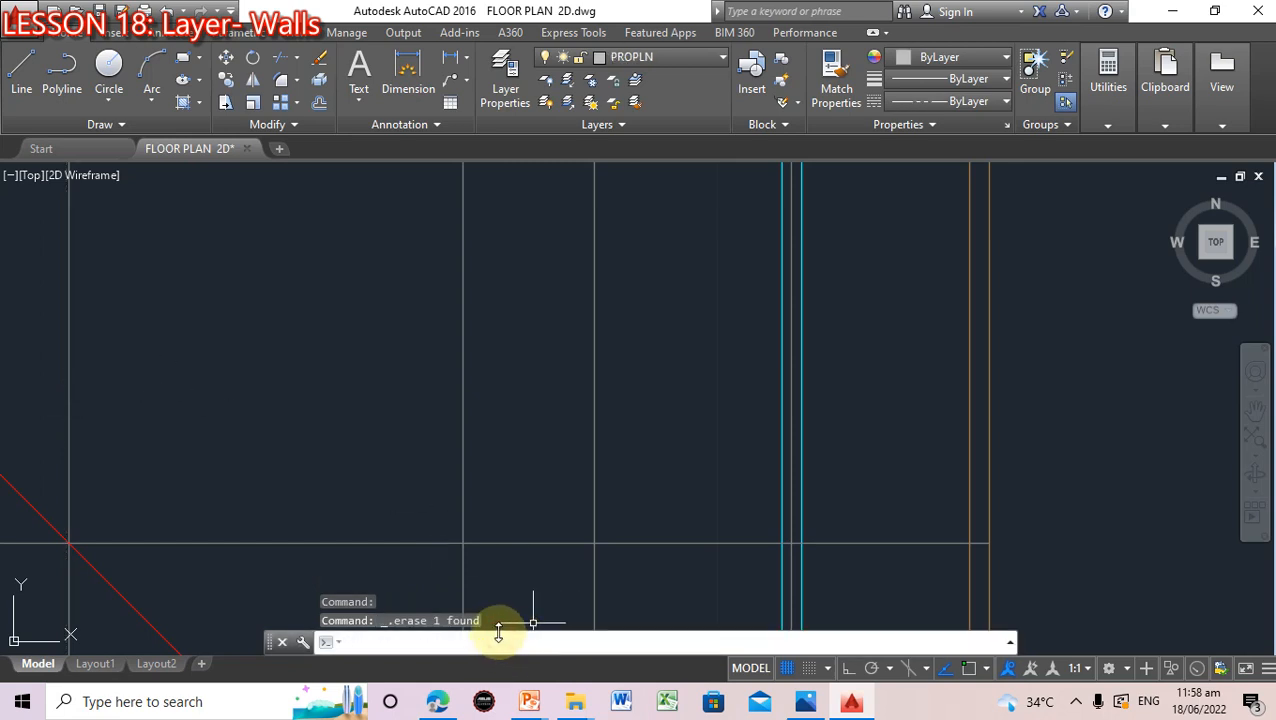
pyautogui.write('o')
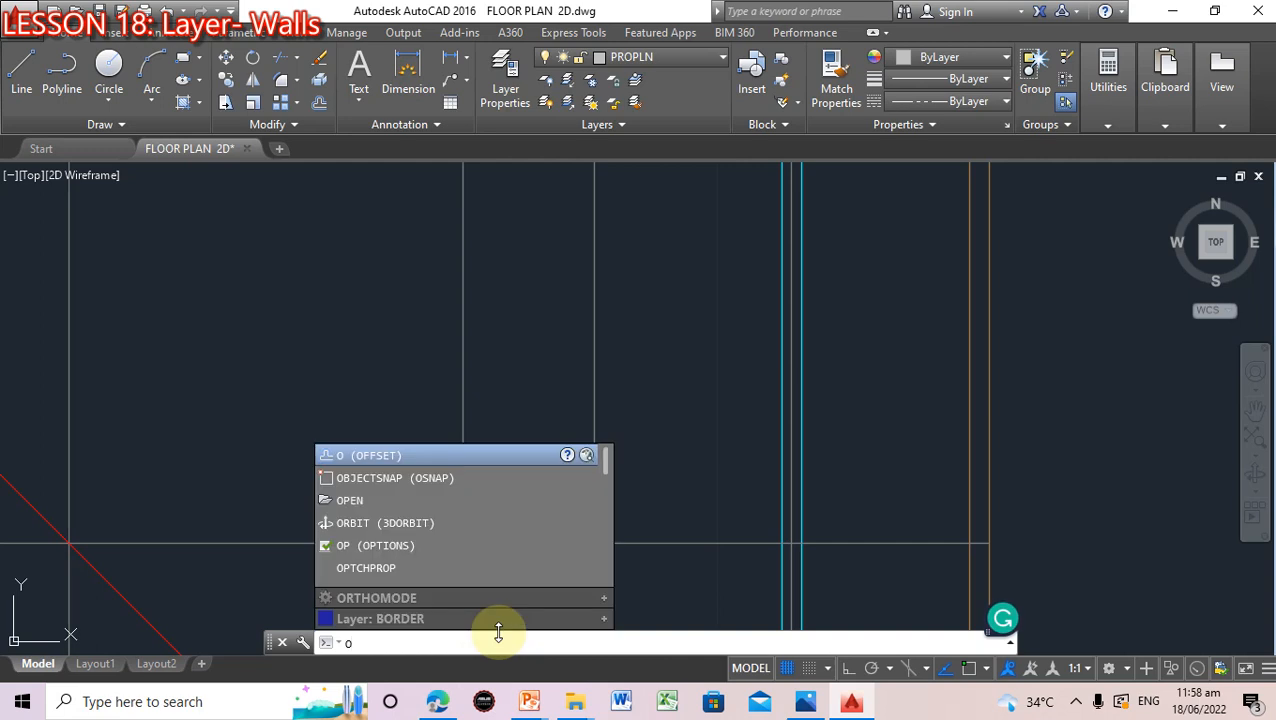
pyautogui.press('Return')
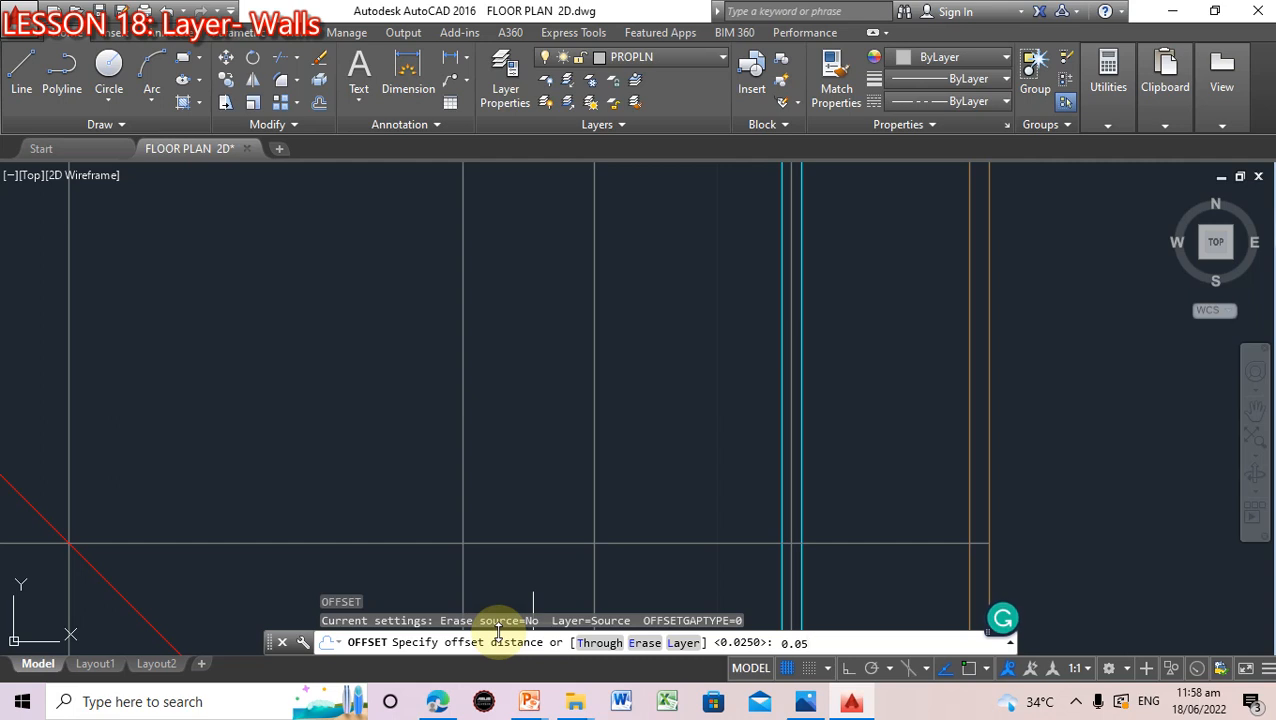
pyautogui.press('Return')
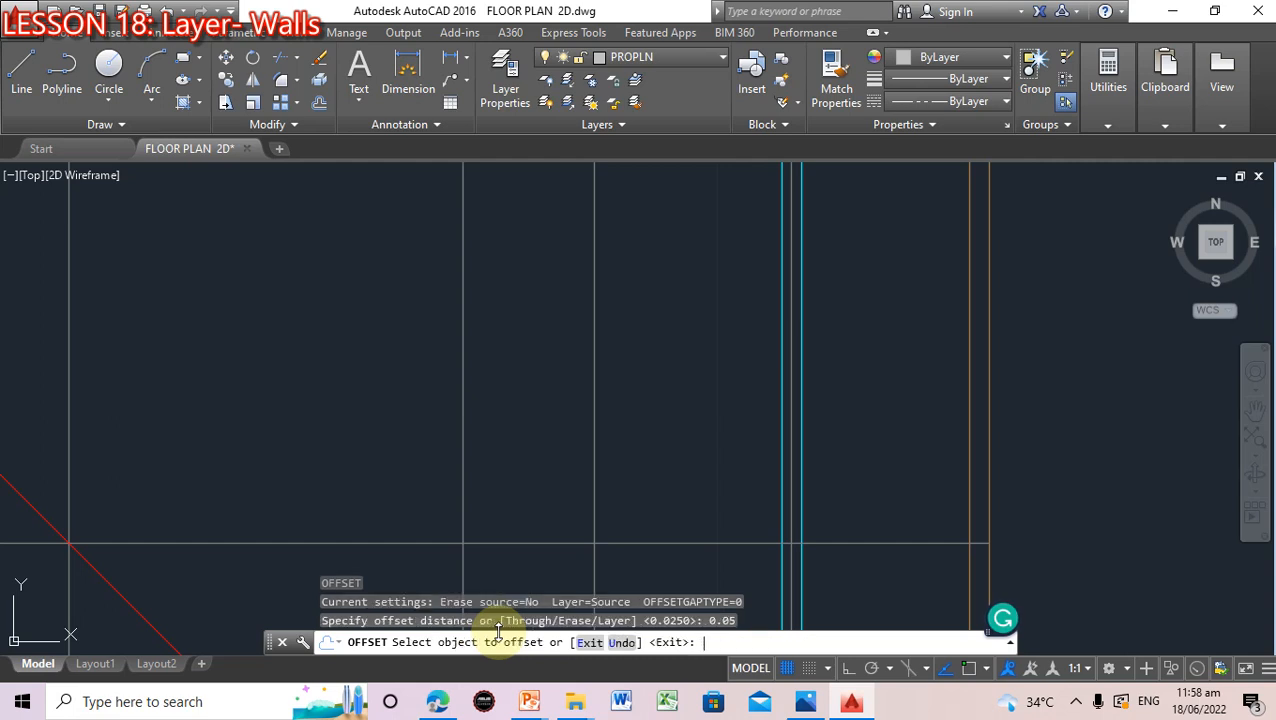
pyautogui.click(70, 424)
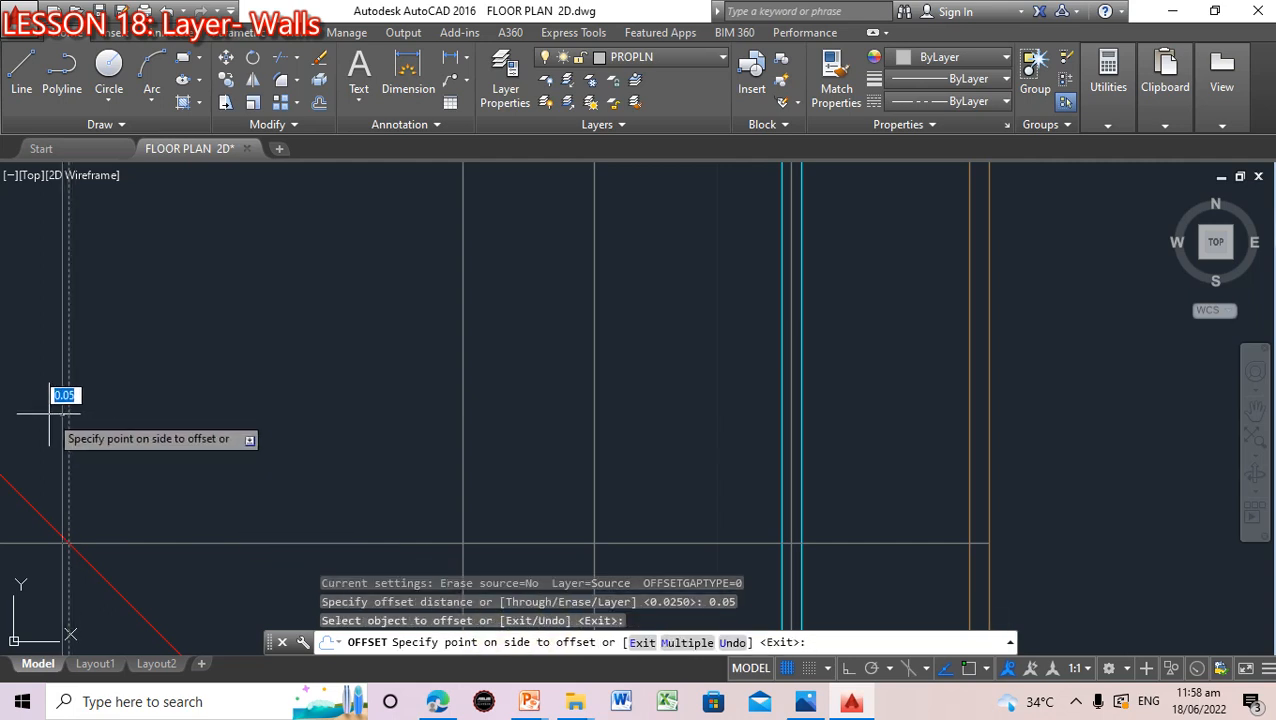
pyautogui.click(46, 411)
pyautogui.click(68, 412)
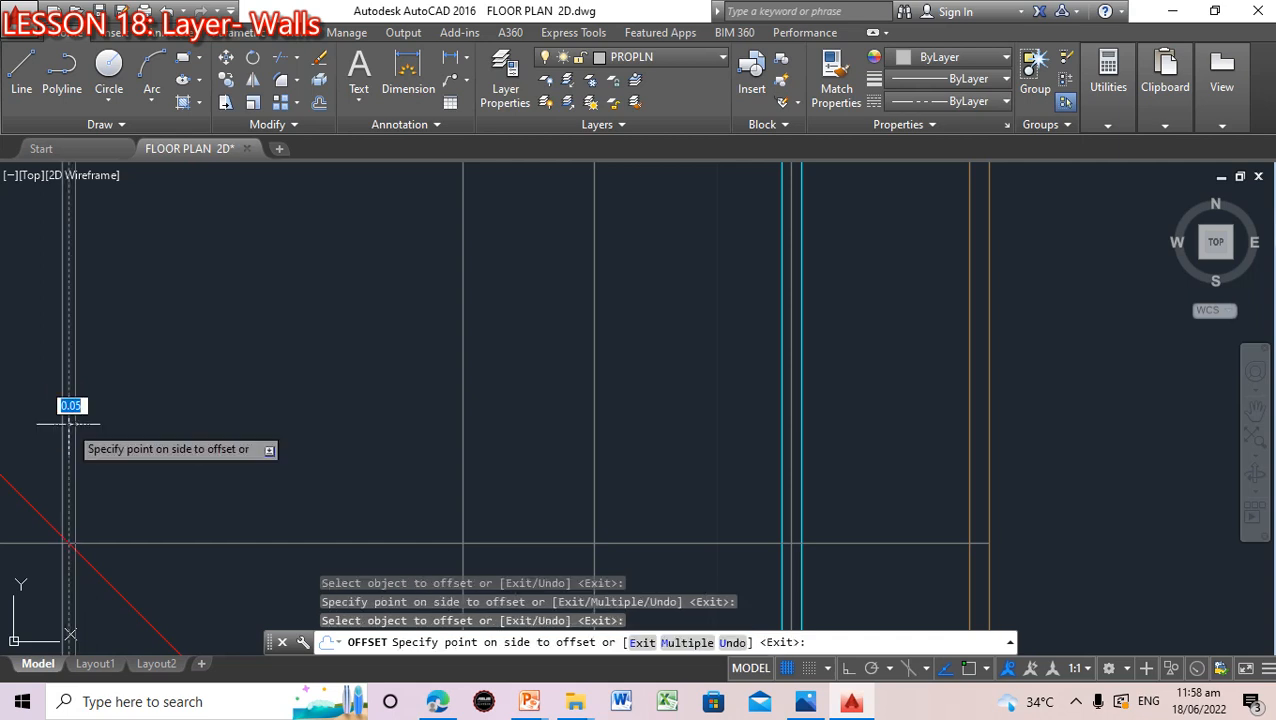
pyautogui.click(109, 422)
# Offset the first horizontal guide line below the house's upper outer wall by 0.05 to both sides
pyautogui.scroll(-4, 501, 478)
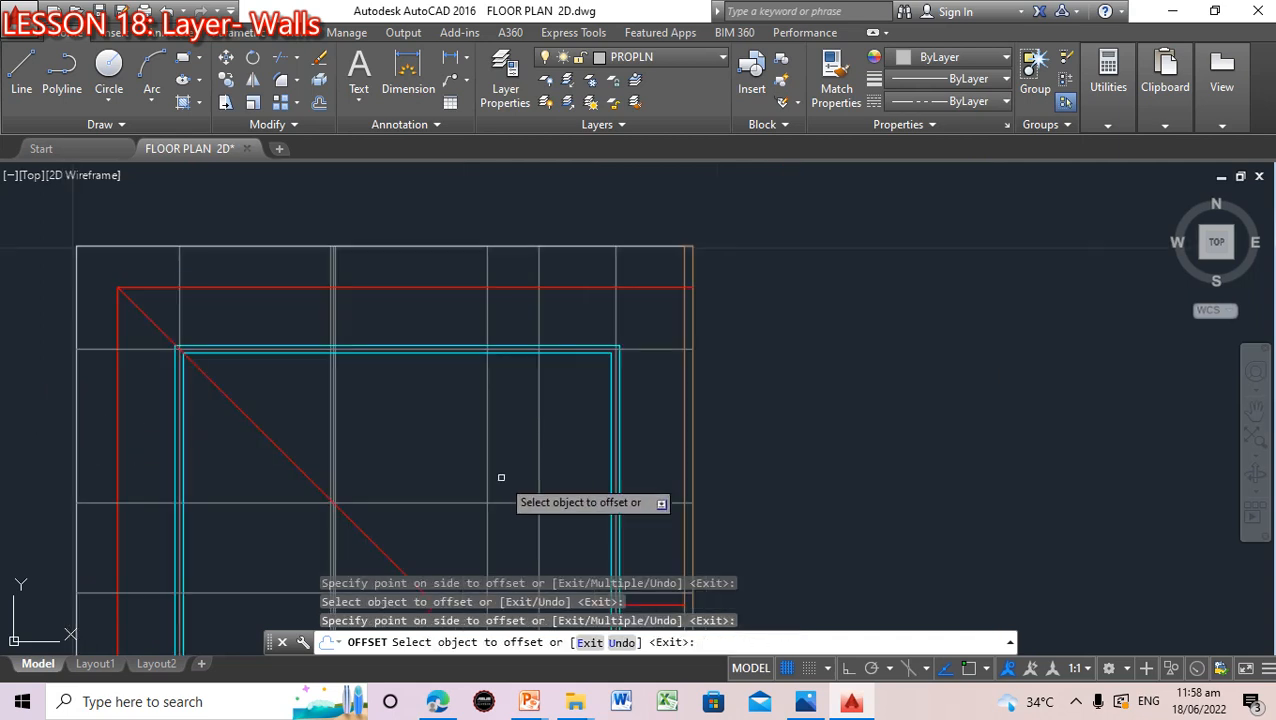
pyautogui.scroll(2, 501, 477)
pyautogui.scroll(-2, 501, 477)
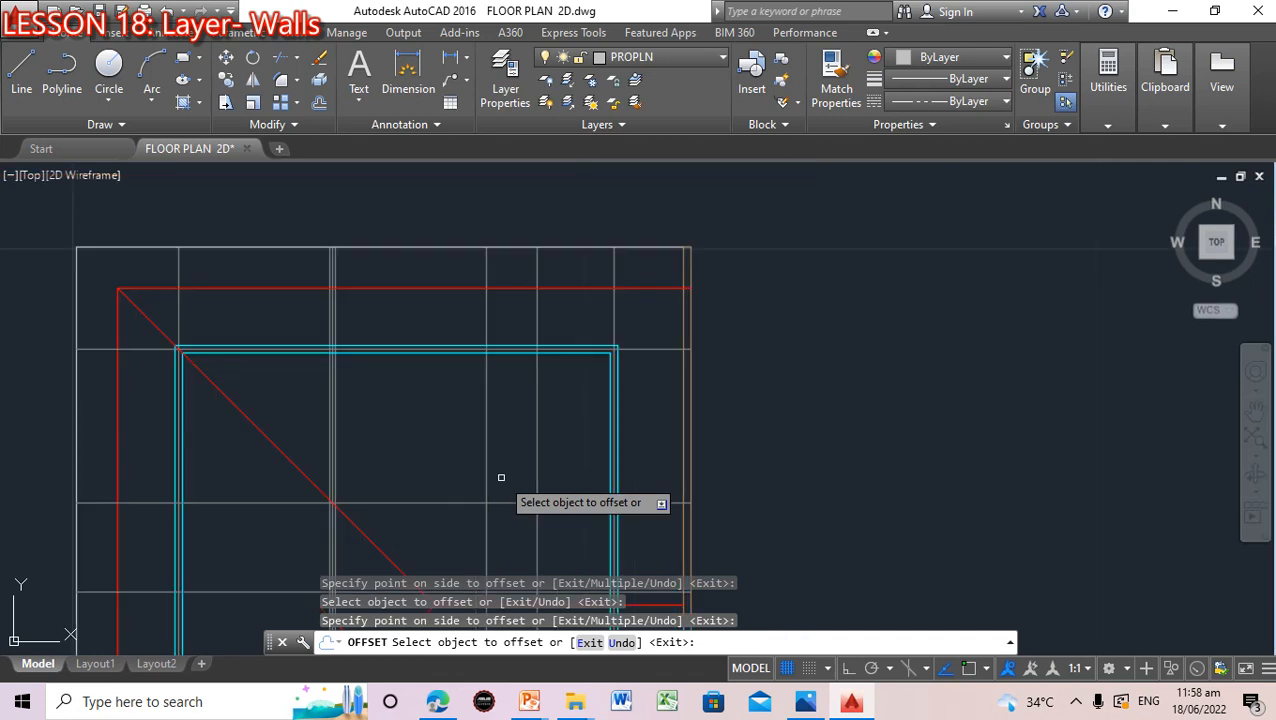
pyautogui.click(260, 502)
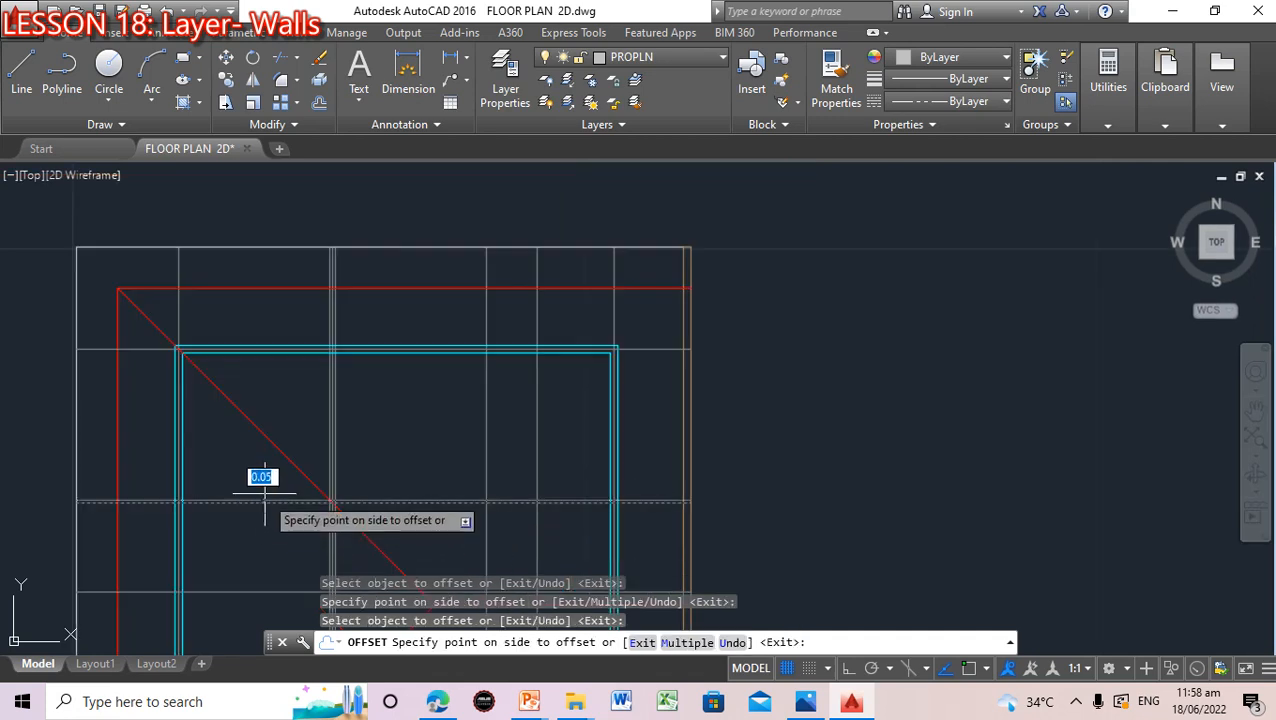
pyautogui.click(262, 475)
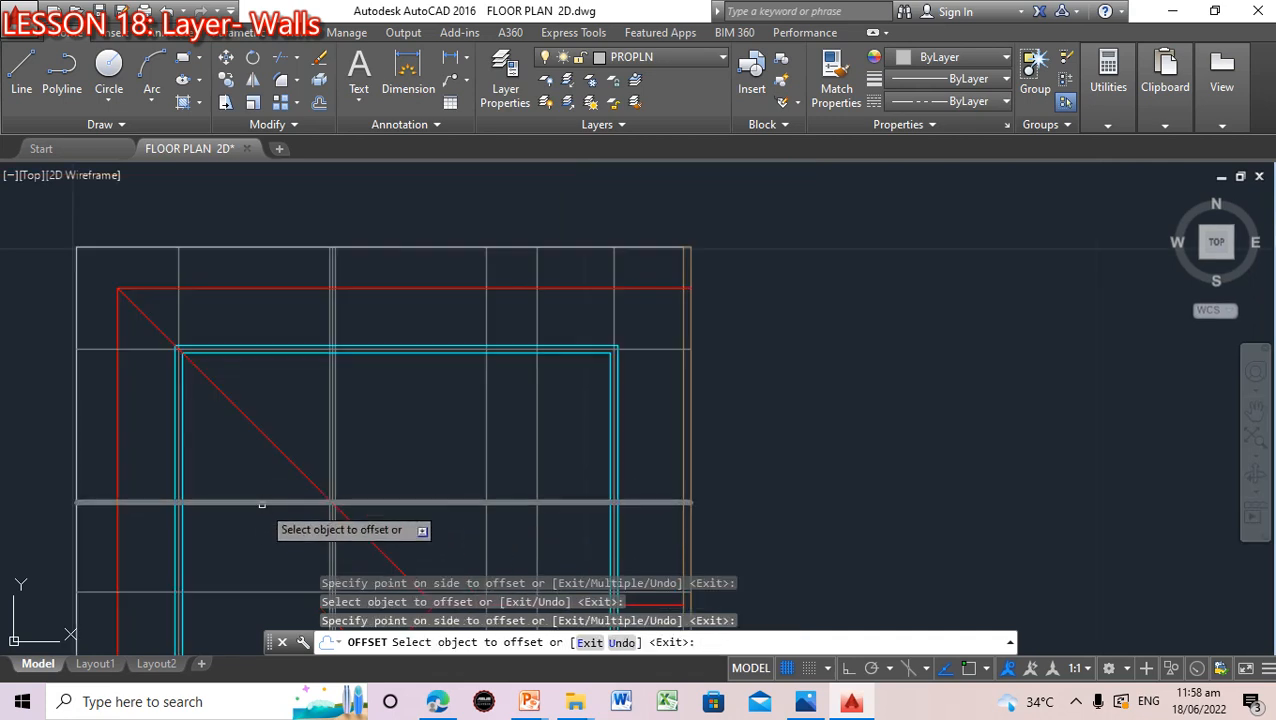
pyautogui.click(255, 503)
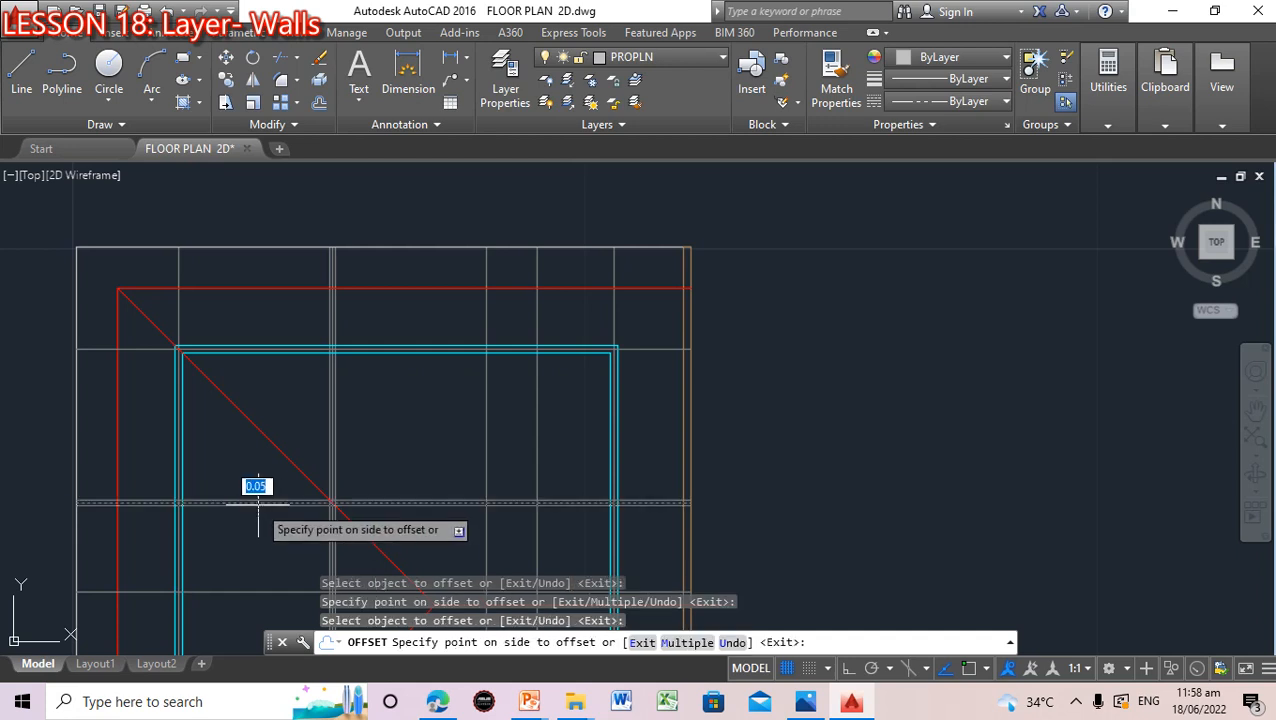
pyautogui.click(256, 521)
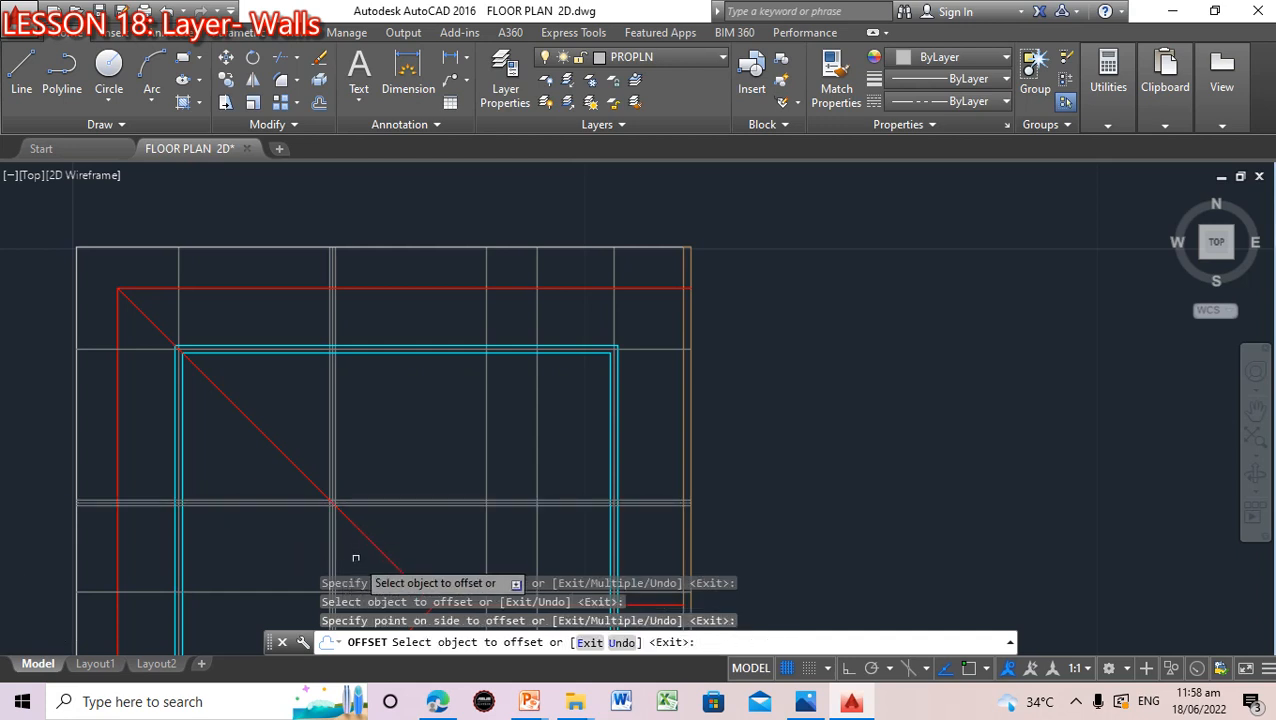
# Offset the second horizontal guide line inside the house, just above the red roof ridge, by 0.05 to both sides
pyautogui.scroll(-3, 352, 555)
pyautogui.scroll(5, 352, 557)
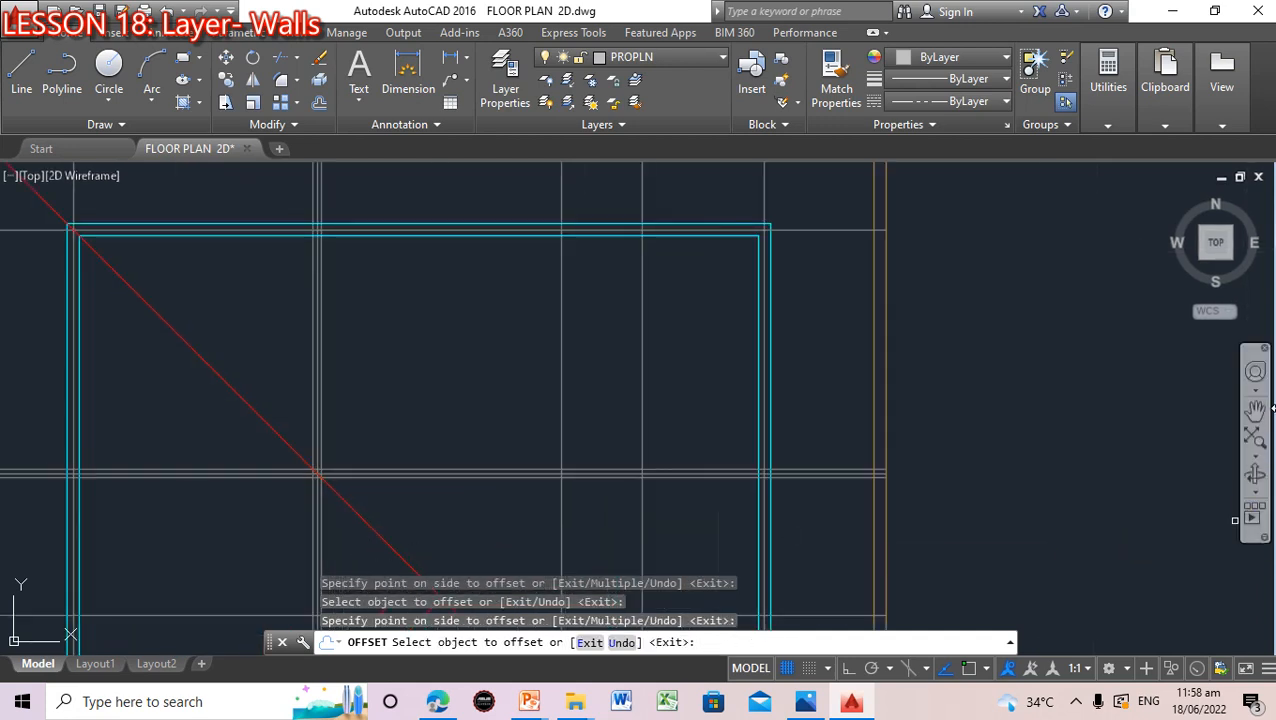
pyautogui.click(1256, 412)
pyautogui.moveTo(800, 527); pyautogui.dragTo(787, 389)
pyautogui.press('Escape')
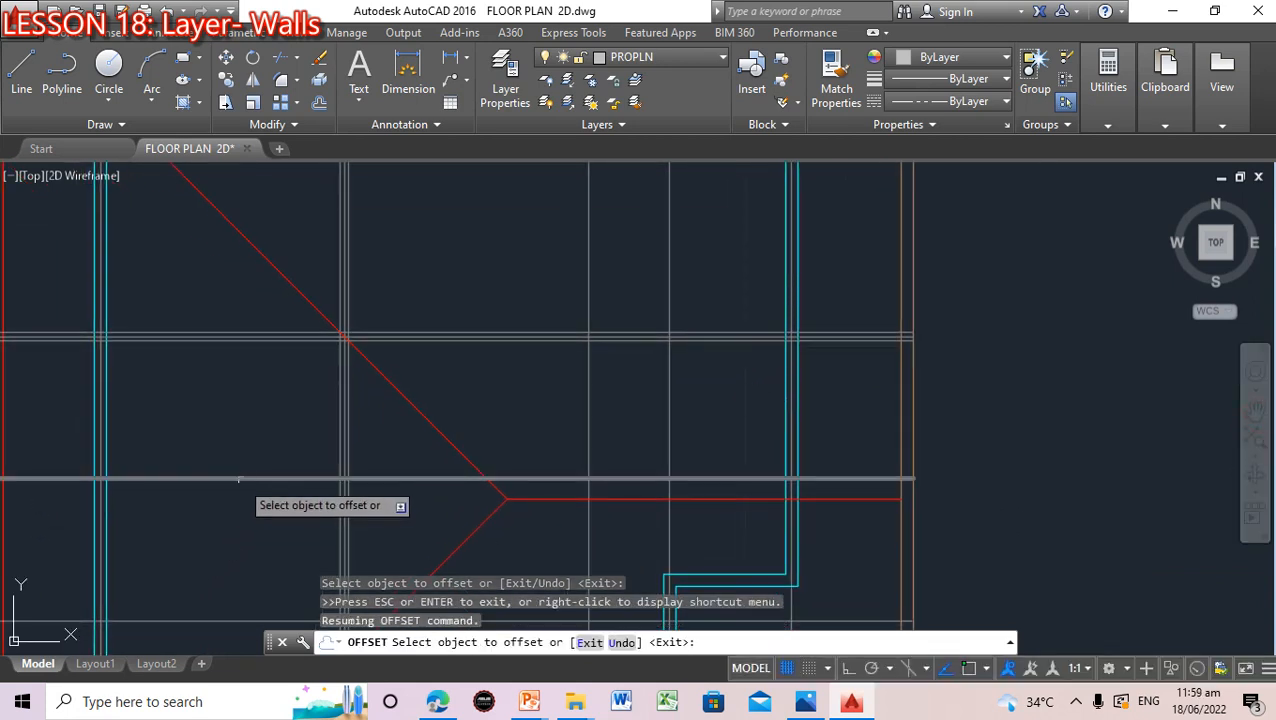
pyautogui.click(248, 478)
pyautogui.click(244, 433)
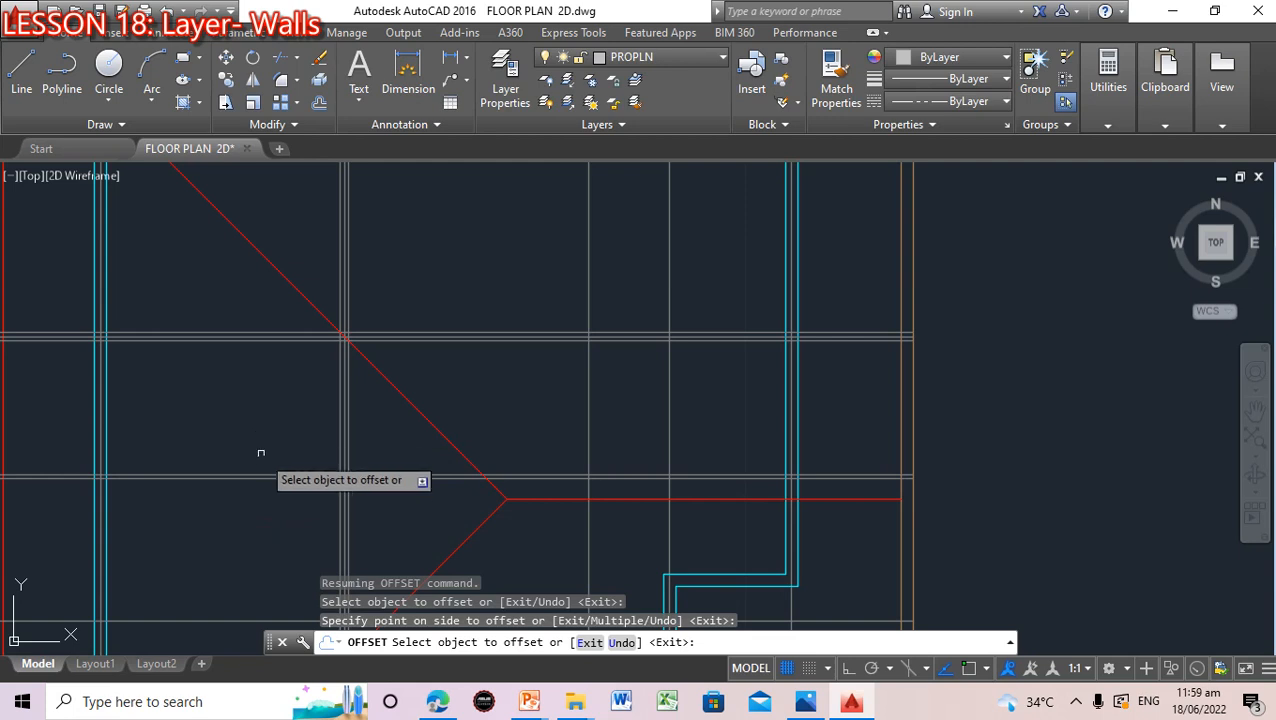
pyautogui.click(252, 478)
pyautogui.click(249, 501)
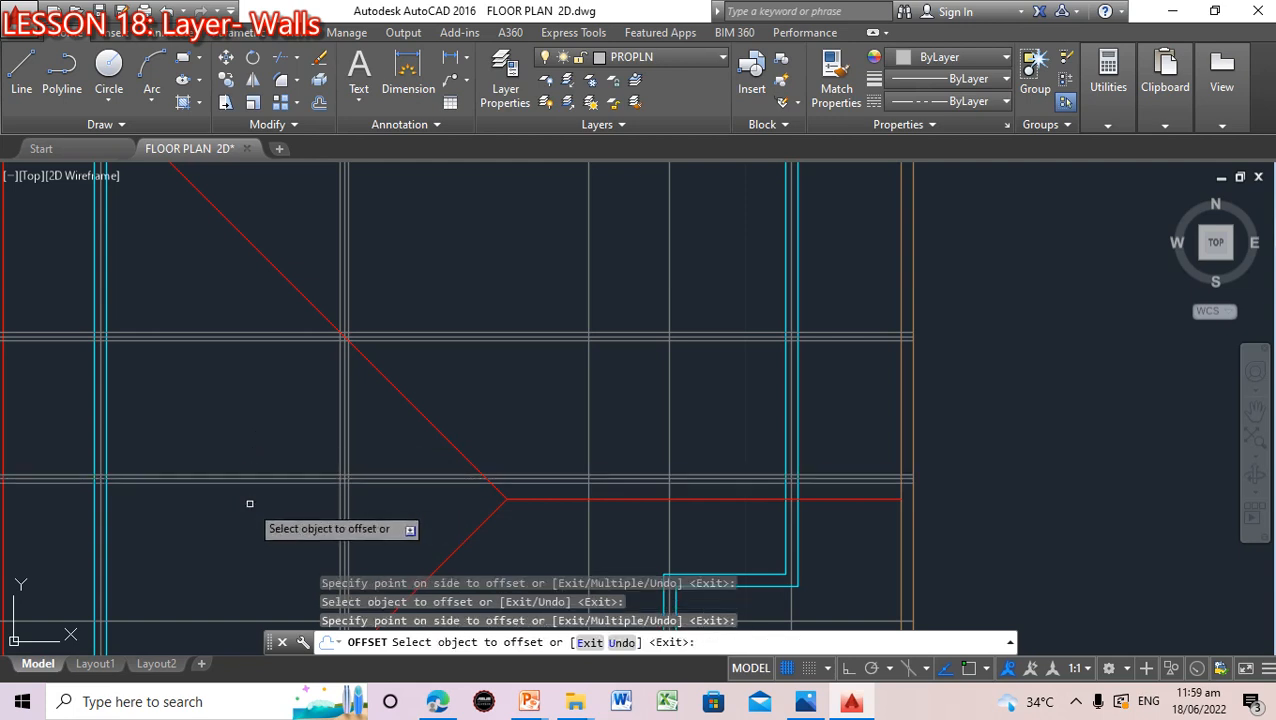
# Offset the horizontal guide line just below the step in the house's outer wall by 0.05
pyautogui.scroll(-2, 288, 548)
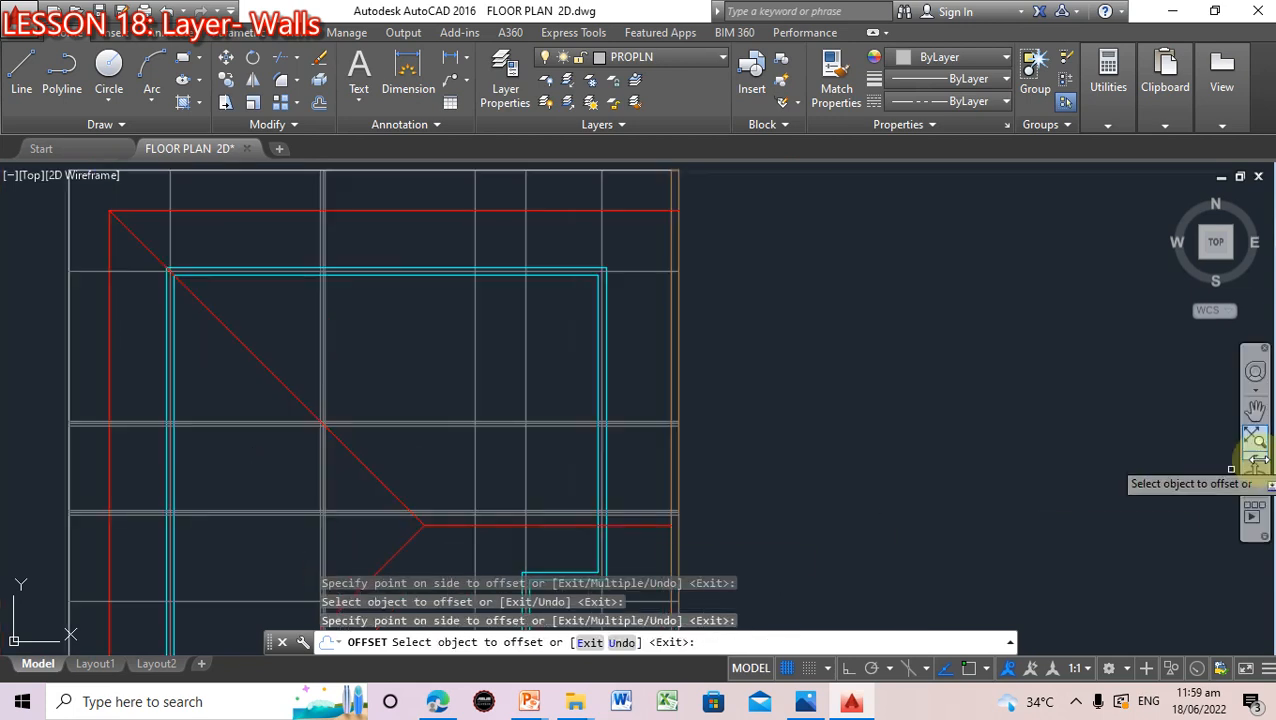
pyautogui.click(1255, 412)
pyautogui.moveTo(480, 477)
pyautogui.mouseDown()
pyautogui.moveTo(453, 450)
pyautogui.moveTo(438, 355)
pyautogui.mouseUp()
pyautogui.press('Escape')
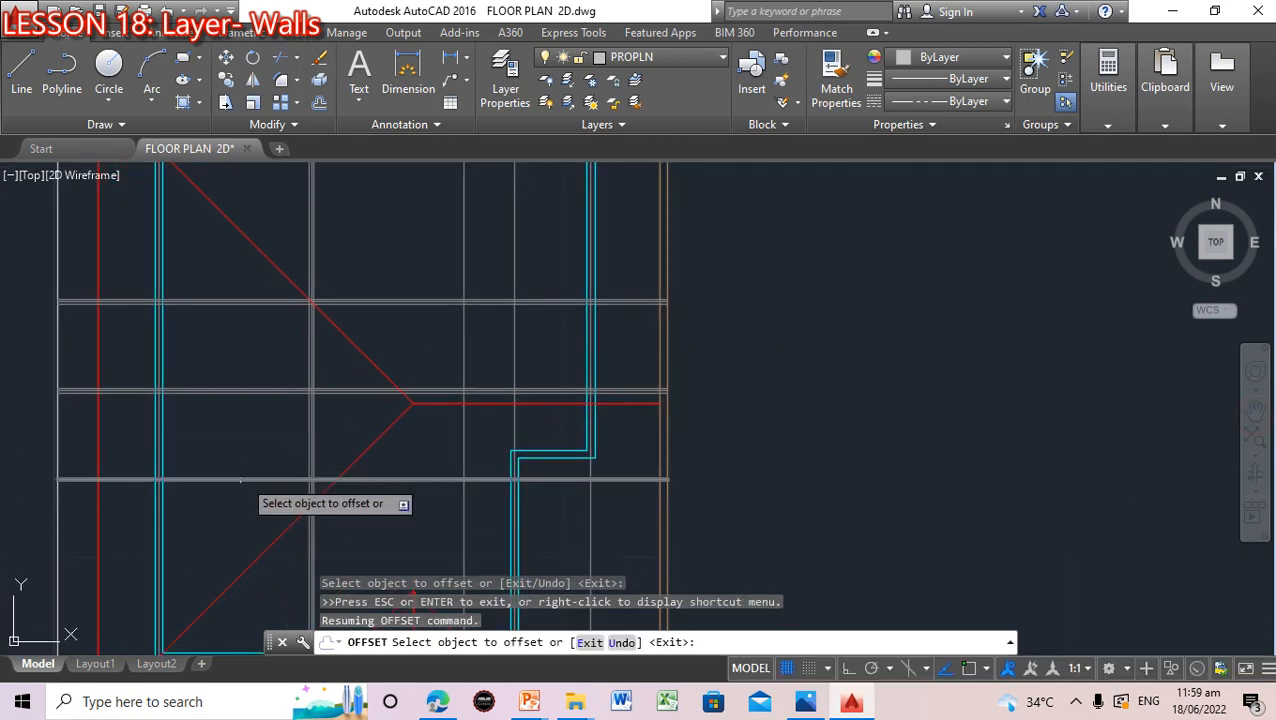
pyautogui.click(243, 478)
pyautogui.click(245, 484)
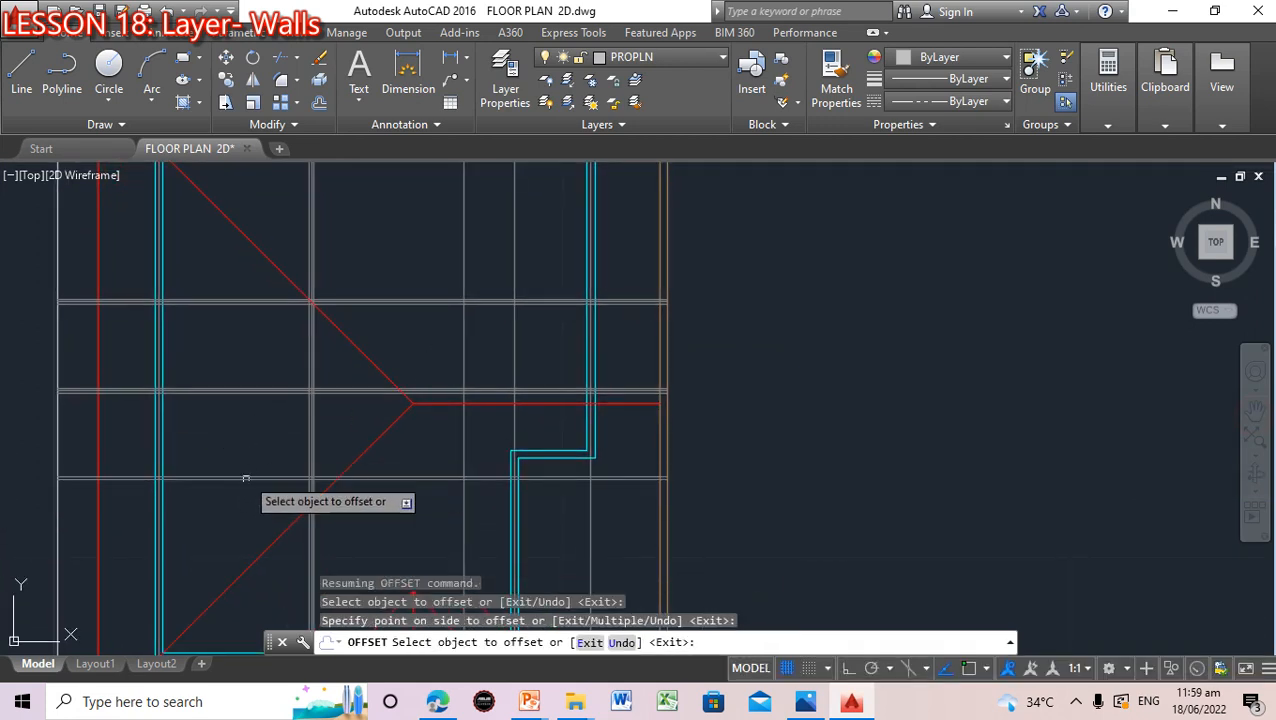
pyautogui.click(244, 479)
pyautogui.click(245, 490)
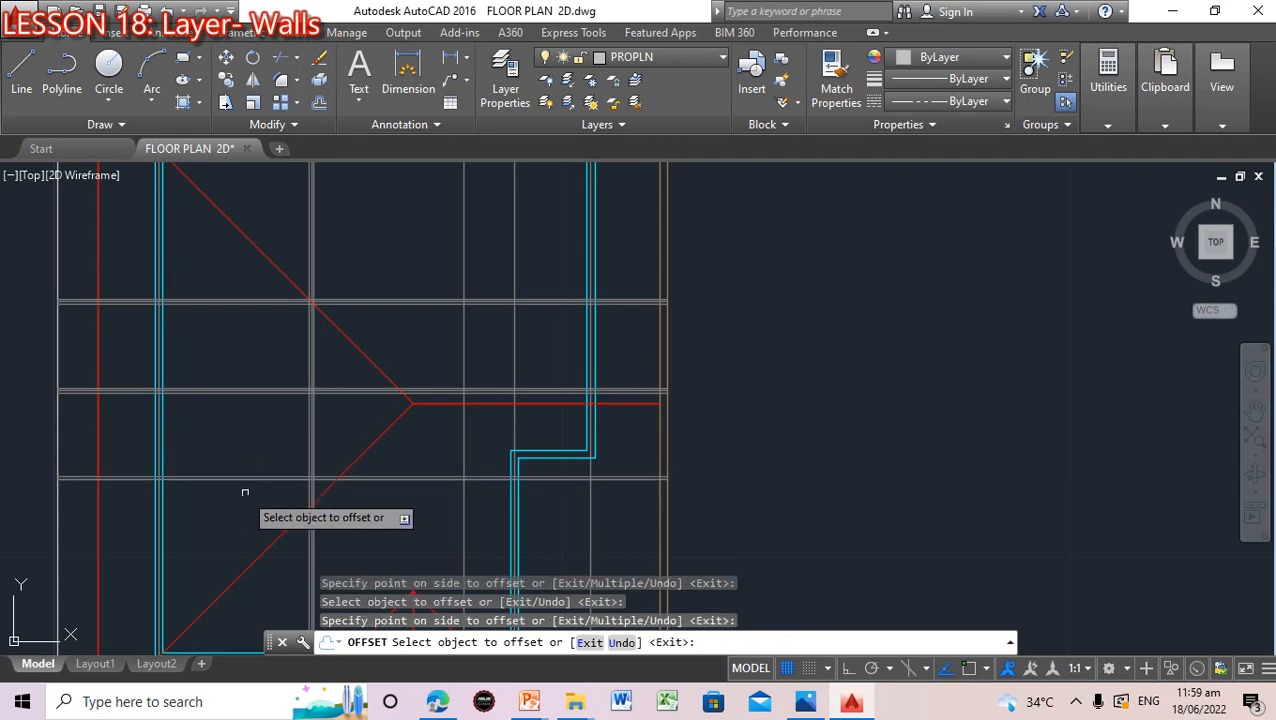
# Switch to PowerPoint and shift the floor plan picture down on slide 4 to check the internal wall layout
pyautogui.scroll(-3, 725, 415)
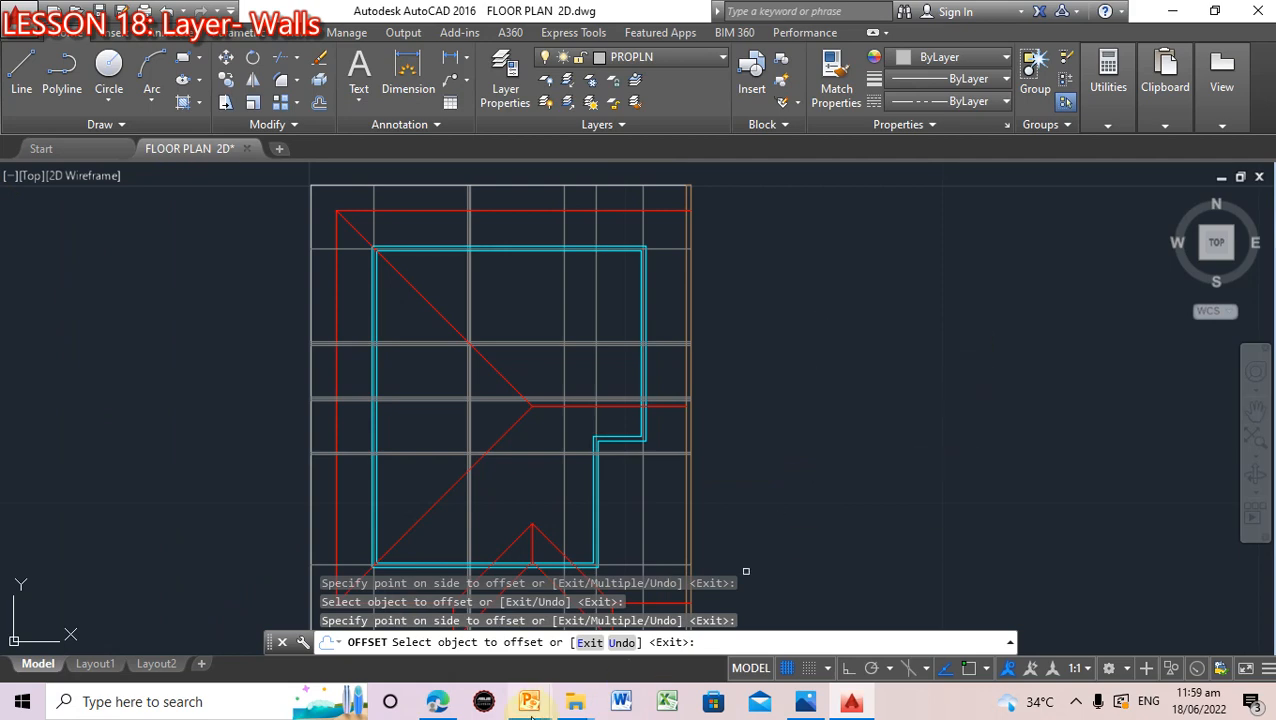
pyautogui.moveTo(529, 701)
pyautogui.click(608, 612)
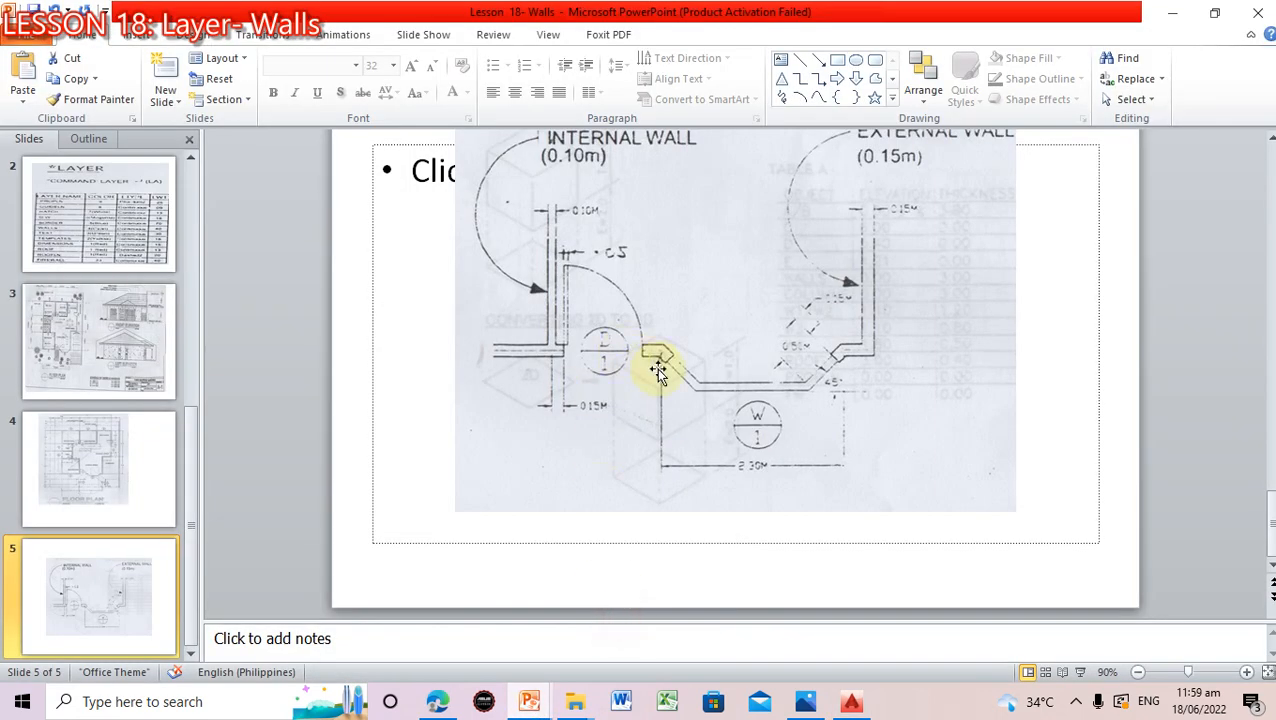
pyautogui.click(97, 463)
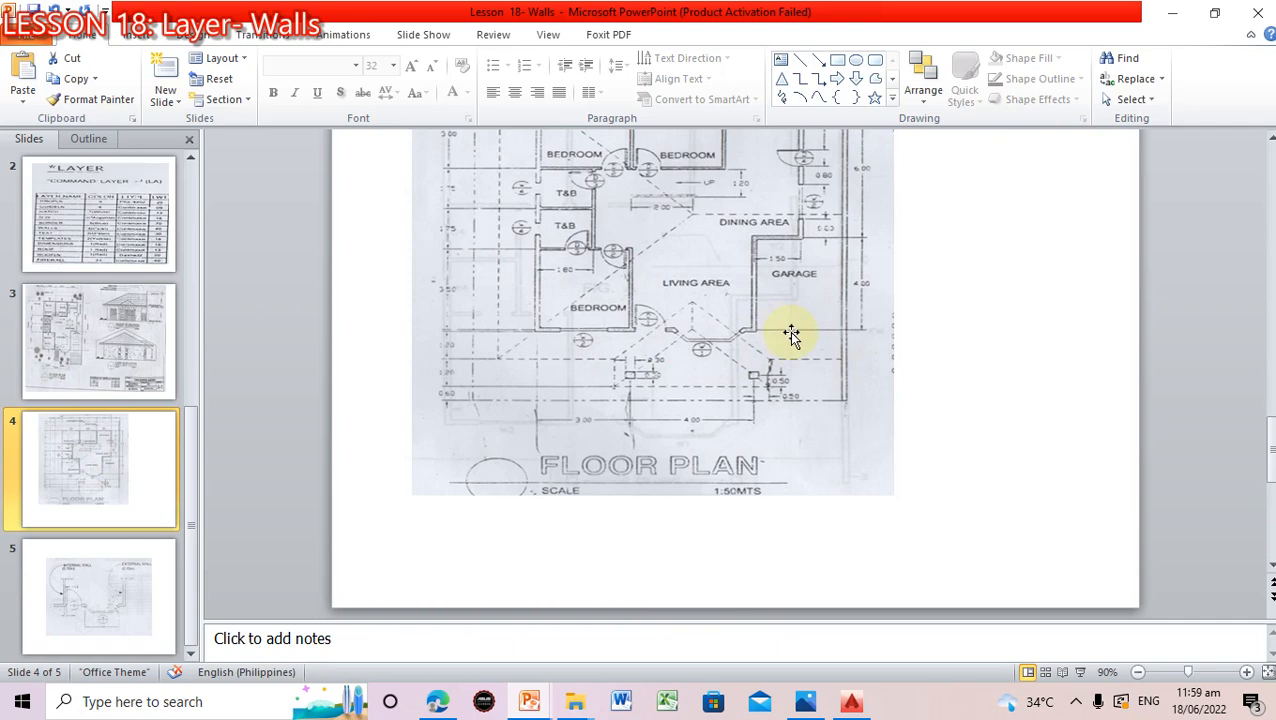
pyautogui.moveTo(702, 244); pyautogui.dragTo(698, 338)
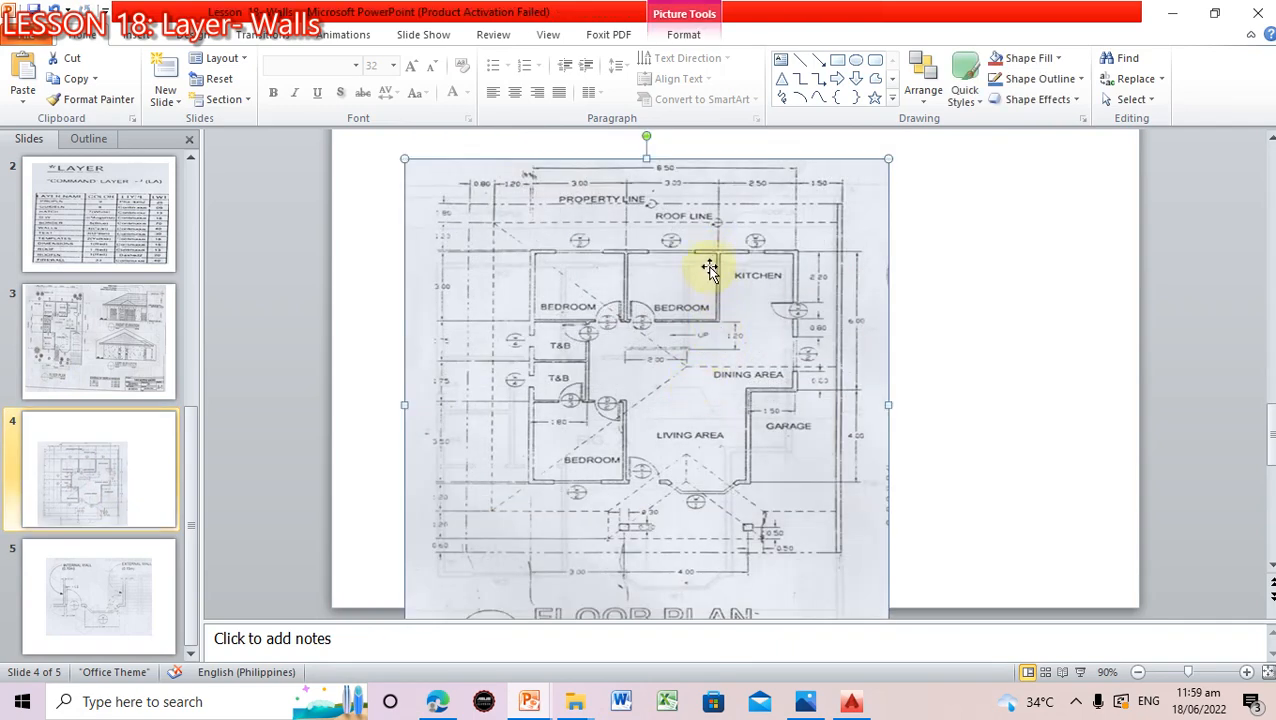
# Switch to AutoCAD and delete the vertical guide line that follows the lower section's outer wall below the step
pyautogui.scroll(1, 712, 280)
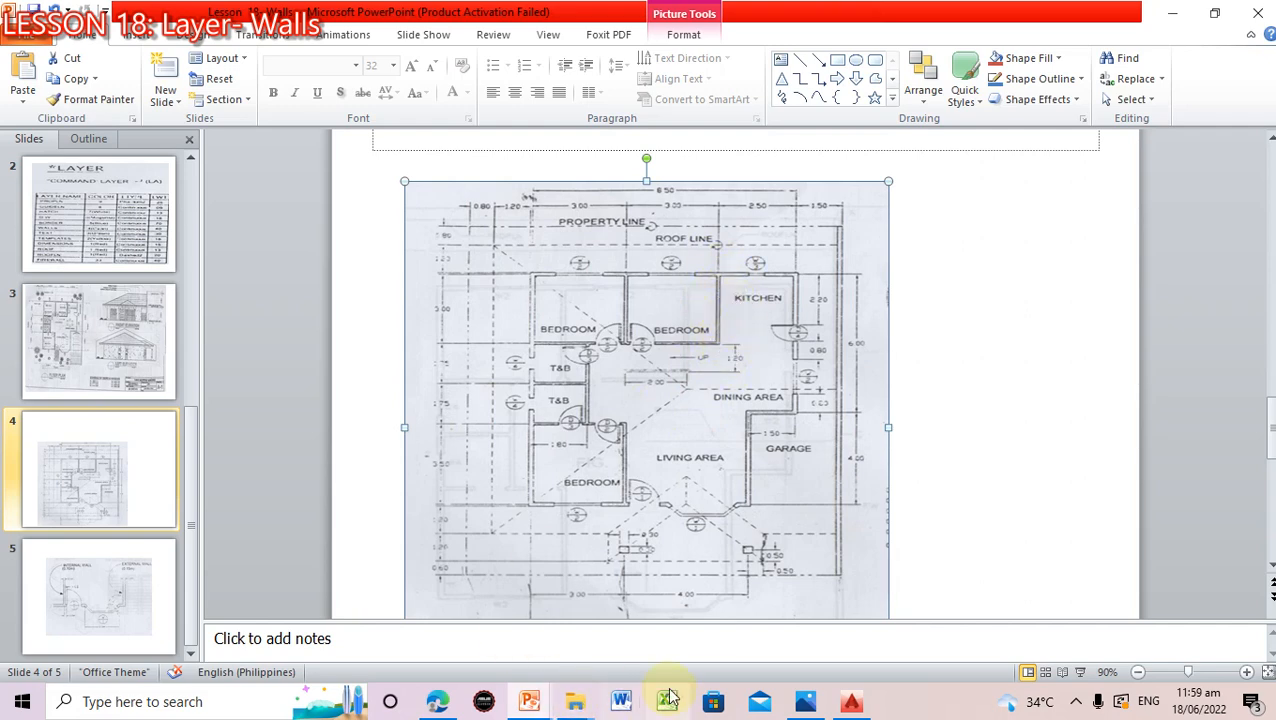
pyautogui.click(853, 704)
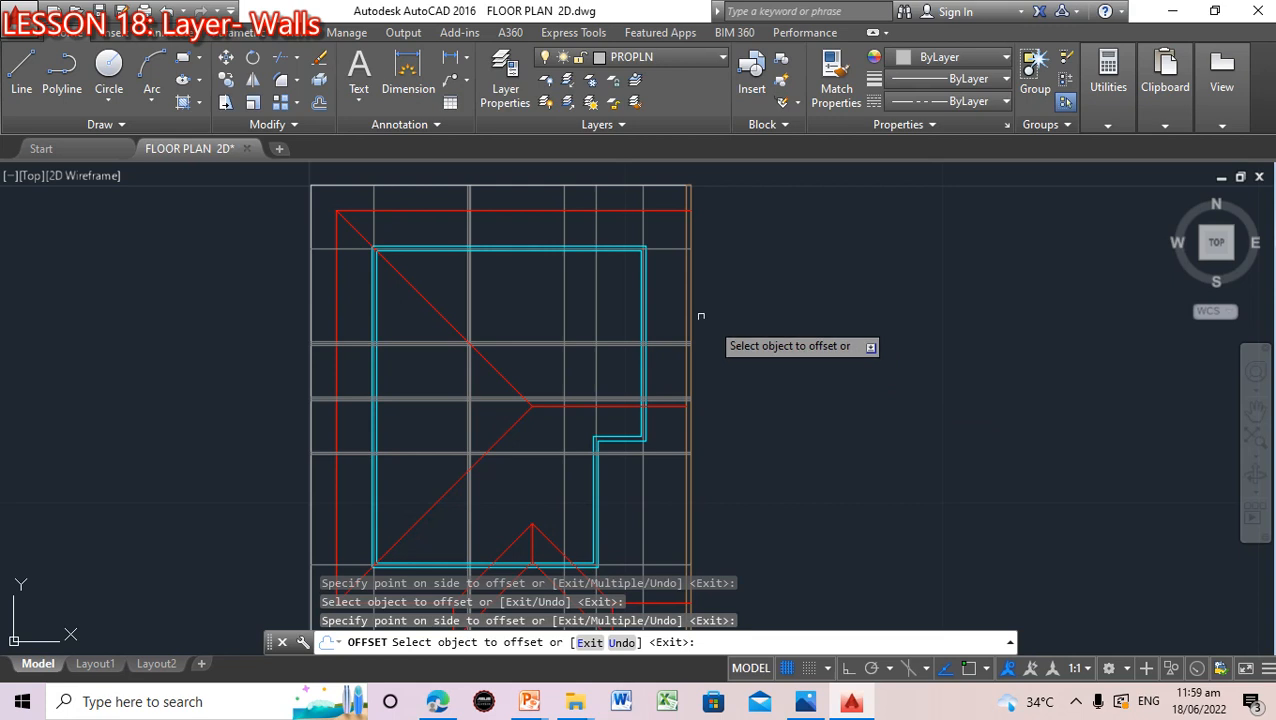
pyautogui.click(597, 290)
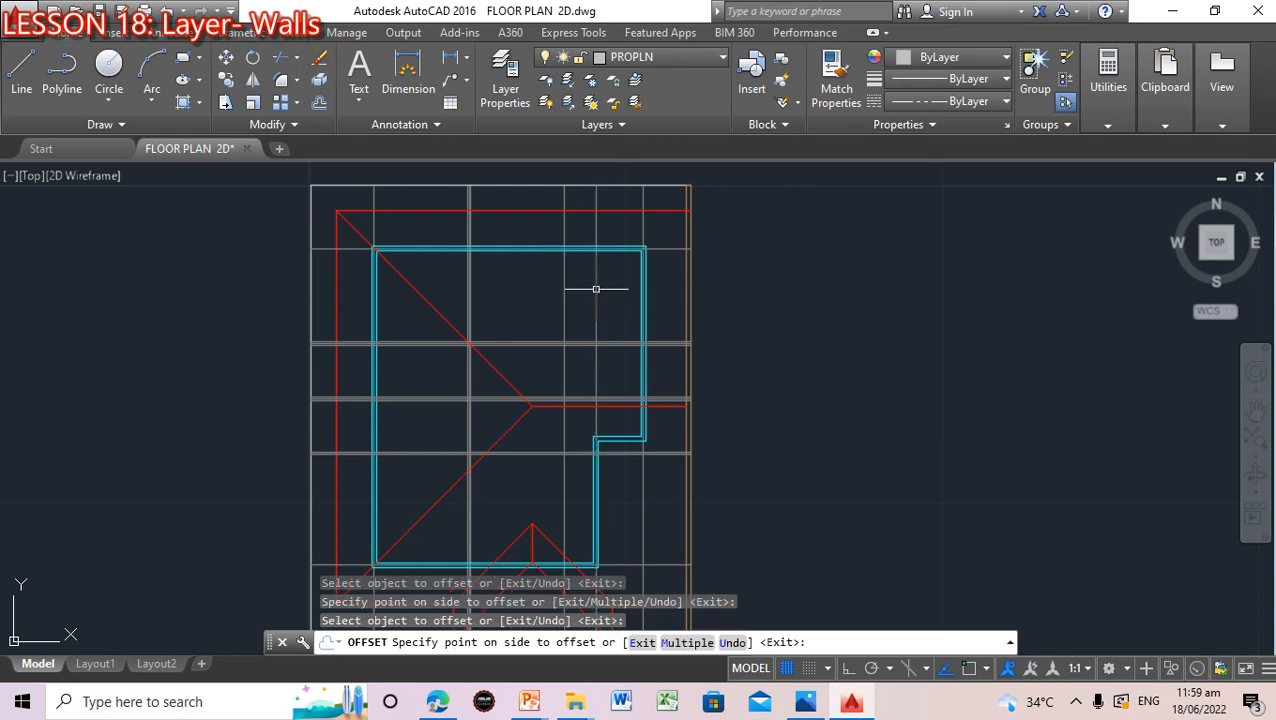
pyautogui.press('Escape')
pyautogui.click(599, 298)
pyautogui.press('Delete')
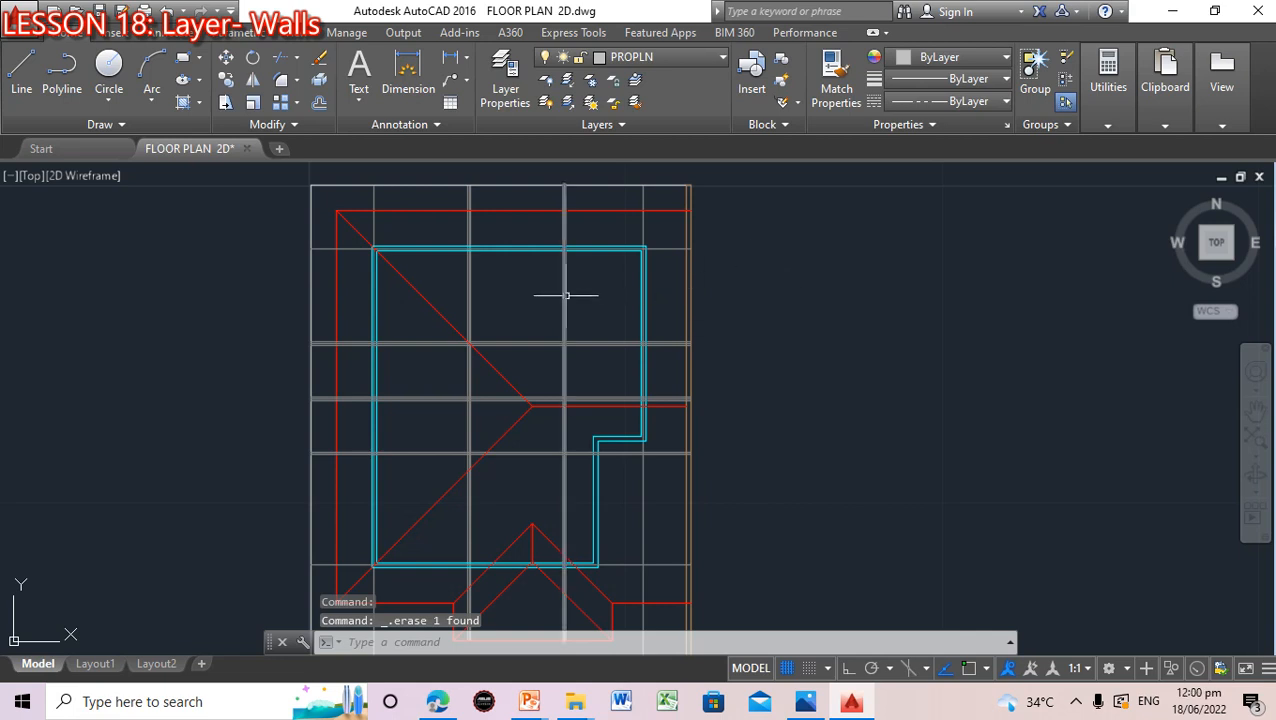
pyautogui.press('Escape')
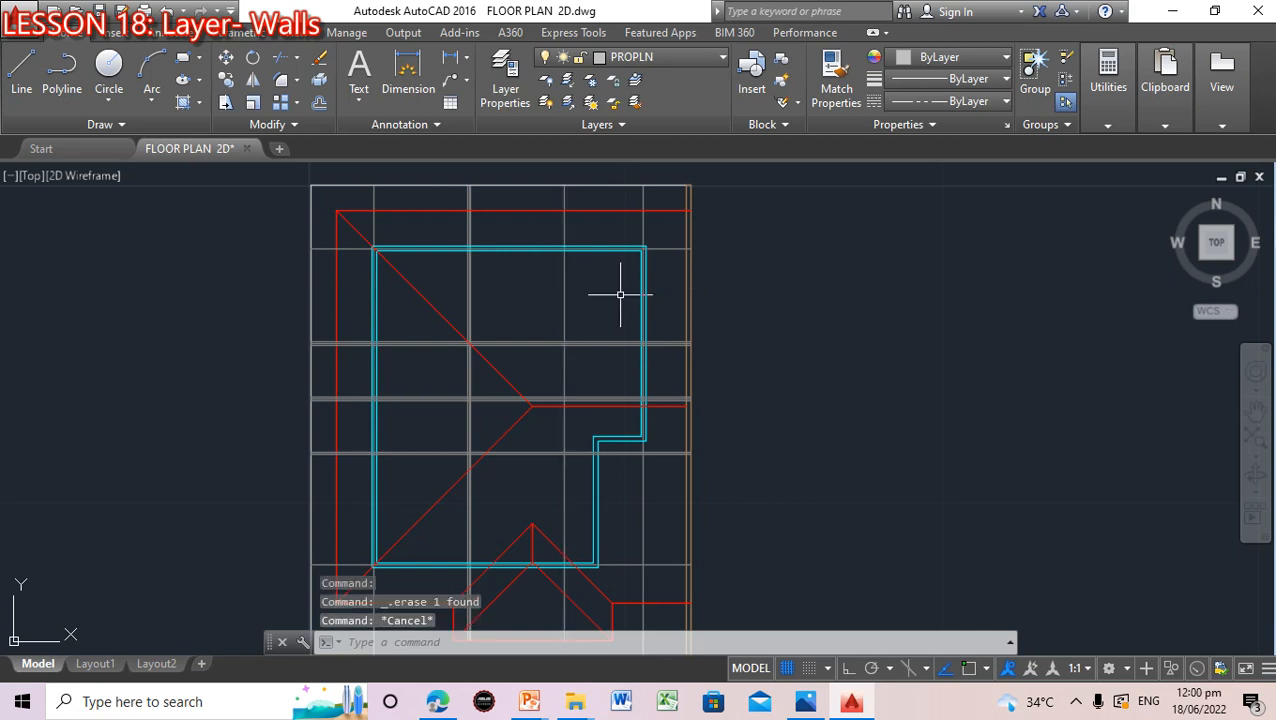
# Try to offset the vertical guide line between the second bedroom and the kitchen by 0.05 to both sides
pyautogui.click(434, 641)
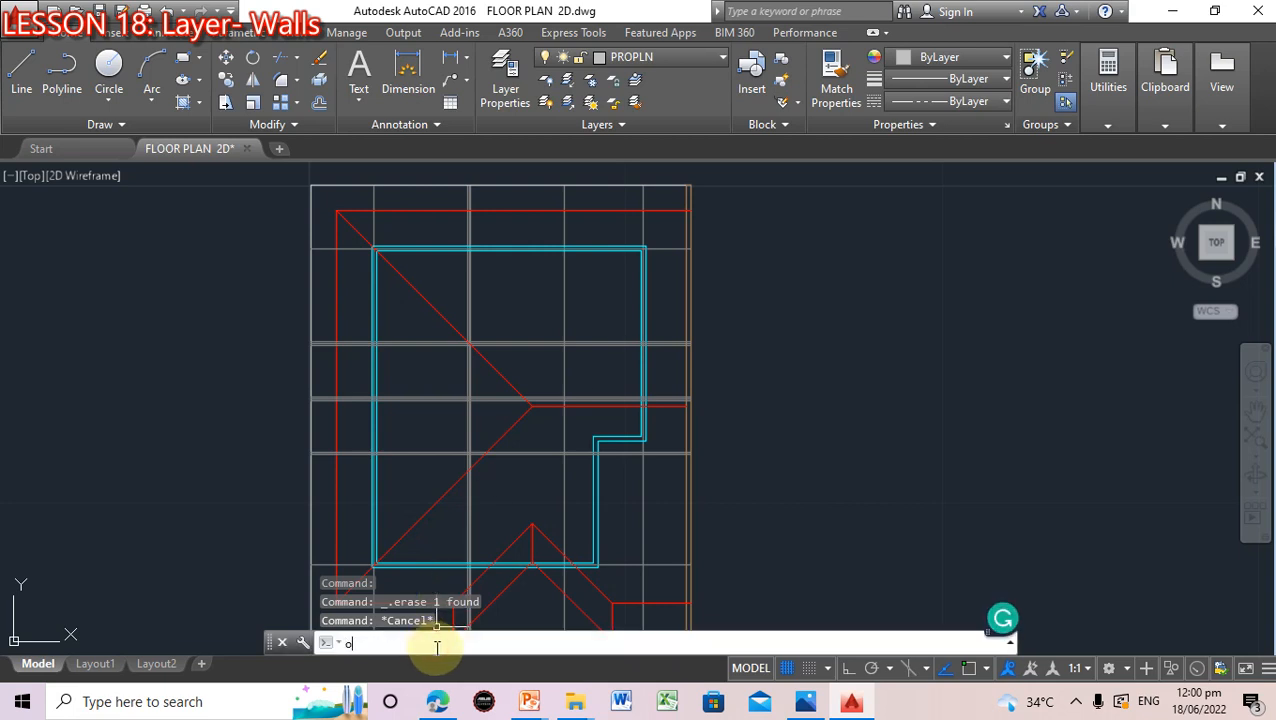
pyautogui.write('o')
pyautogui.press('Return')
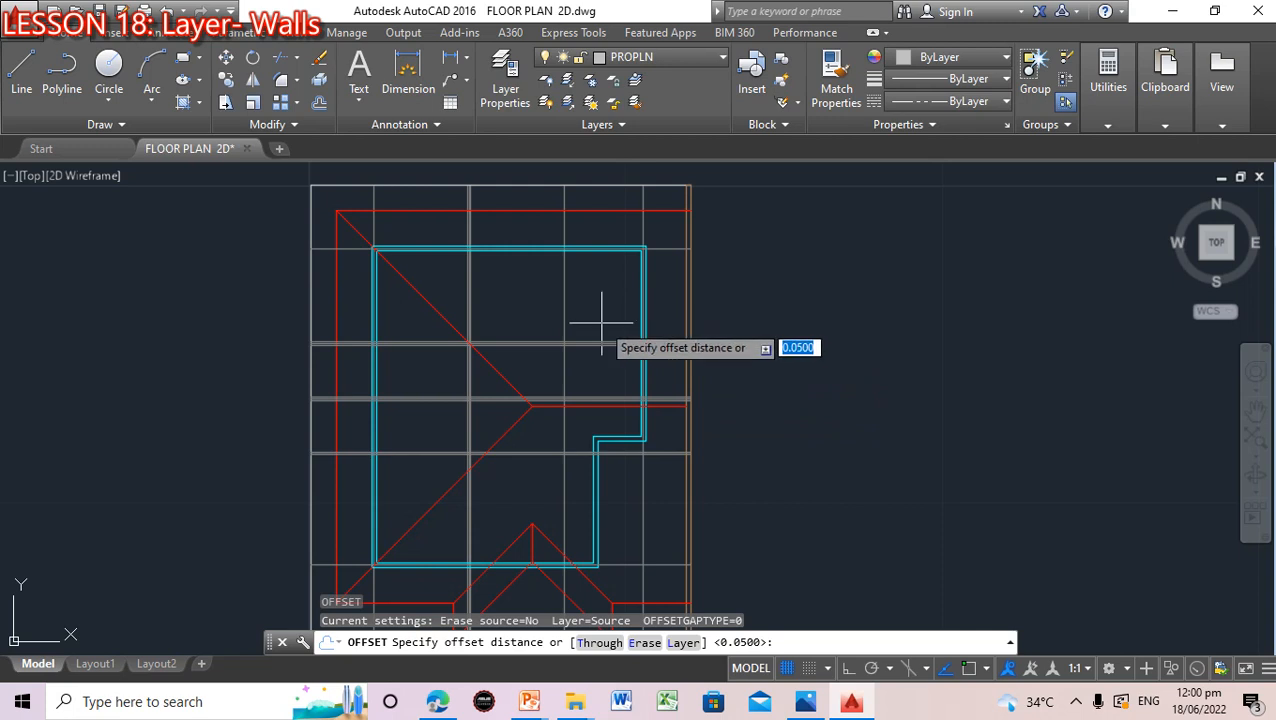
pyautogui.press('Return')
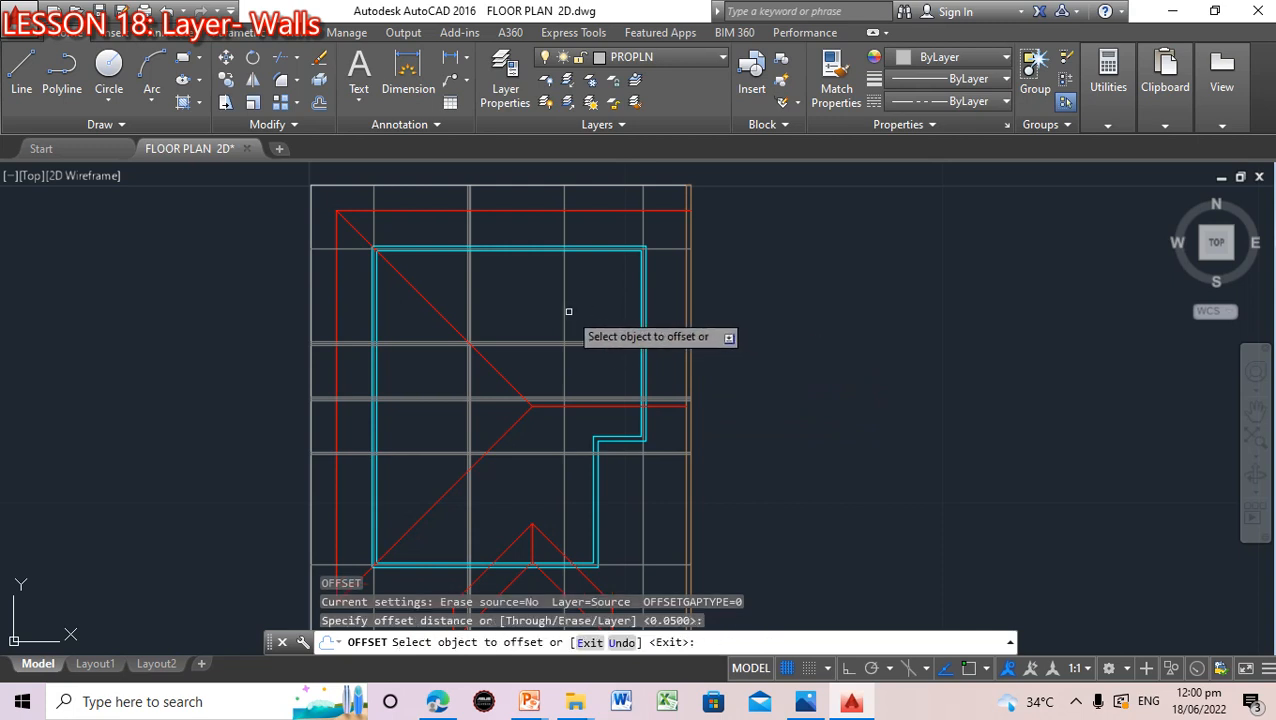
pyautogui.click(566, 311)
pyautogui.click(592, 305)
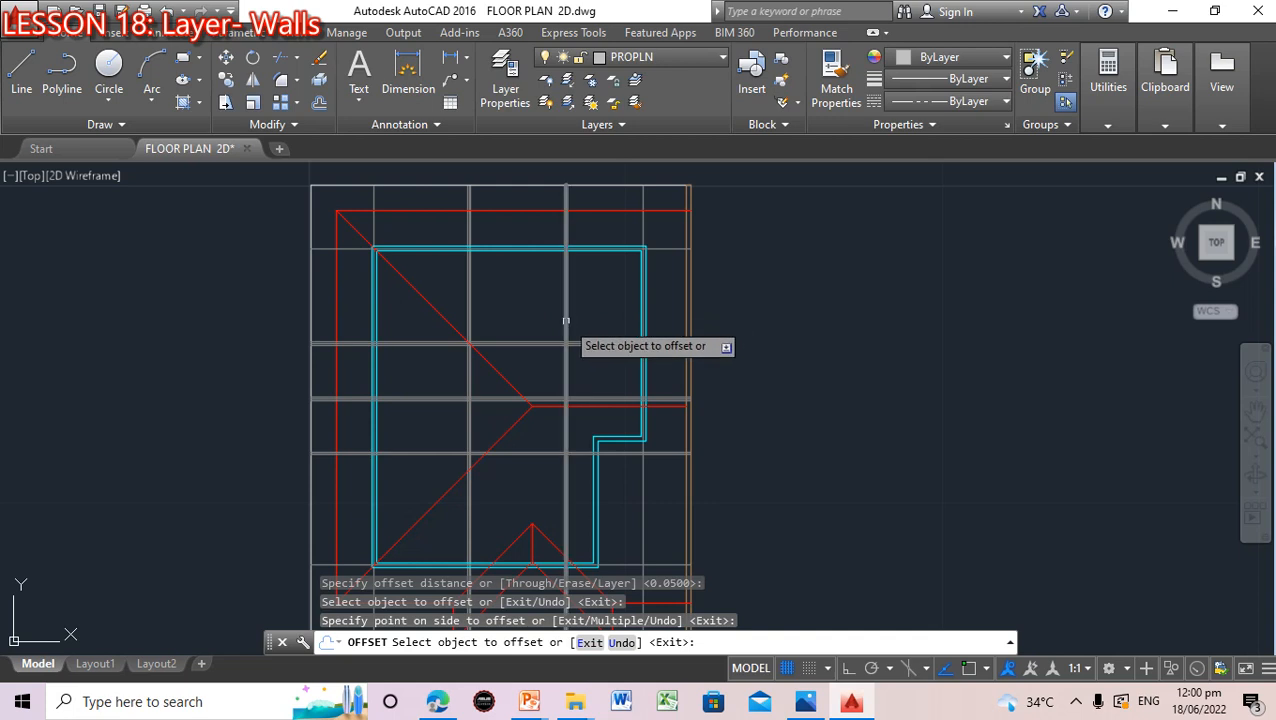
pyautogui.click(564, 318)
pyautogui.click(547, 311)
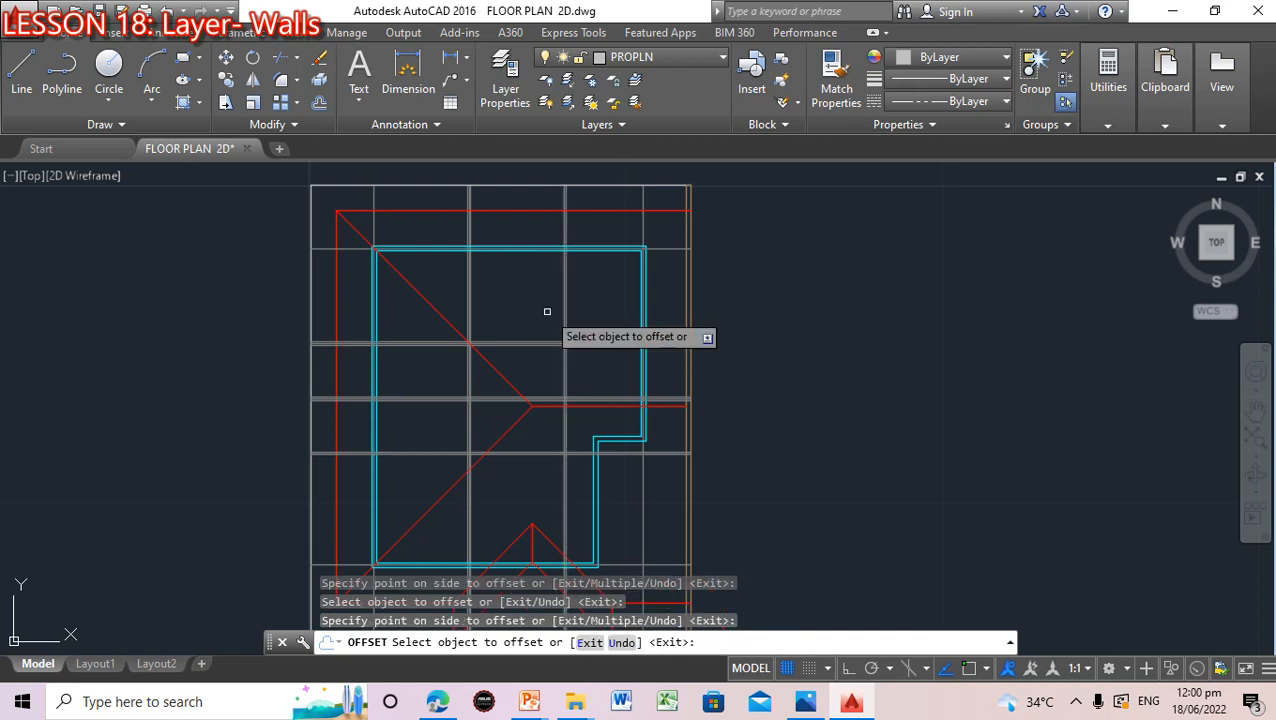
# Inspect the offset lines around the house's outer wall and undo the last offset
pyautogui.scroll(5, 672, 322)
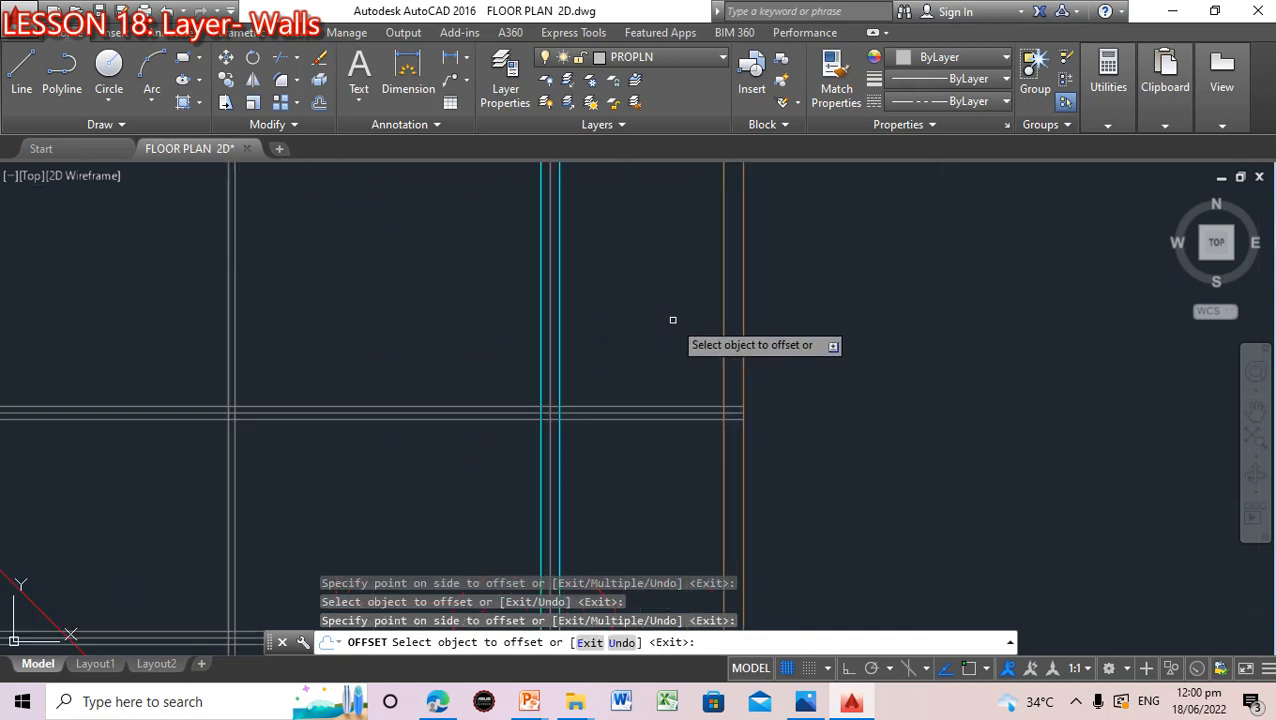
pyautogui.scroll(-5, 670, 321)
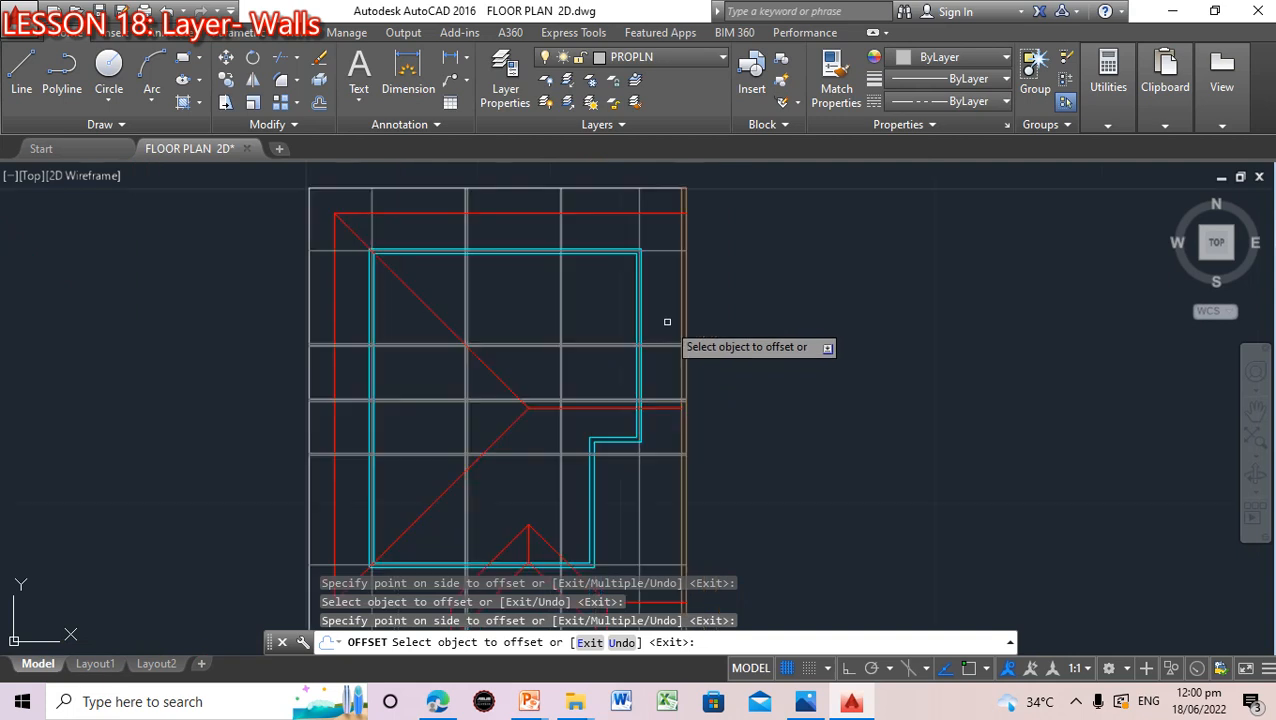
pyautogui.scroll(2, 666, 321)
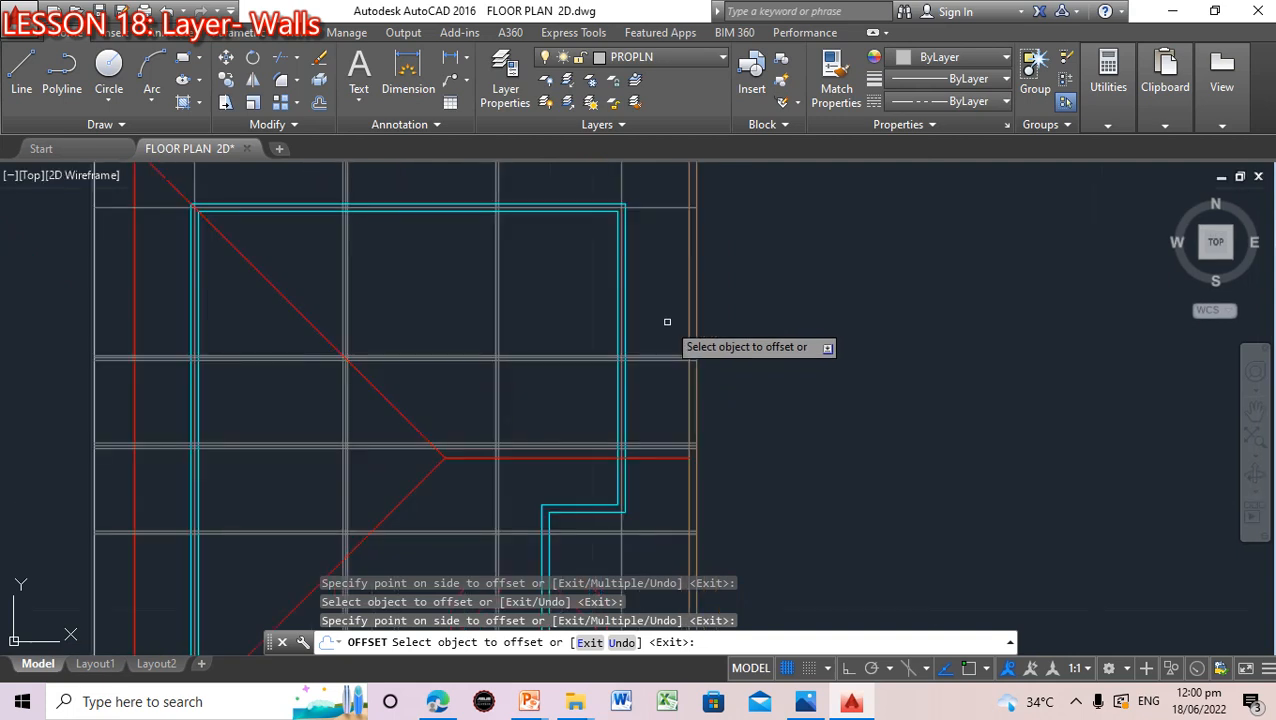
pyautogui.press('Escape')
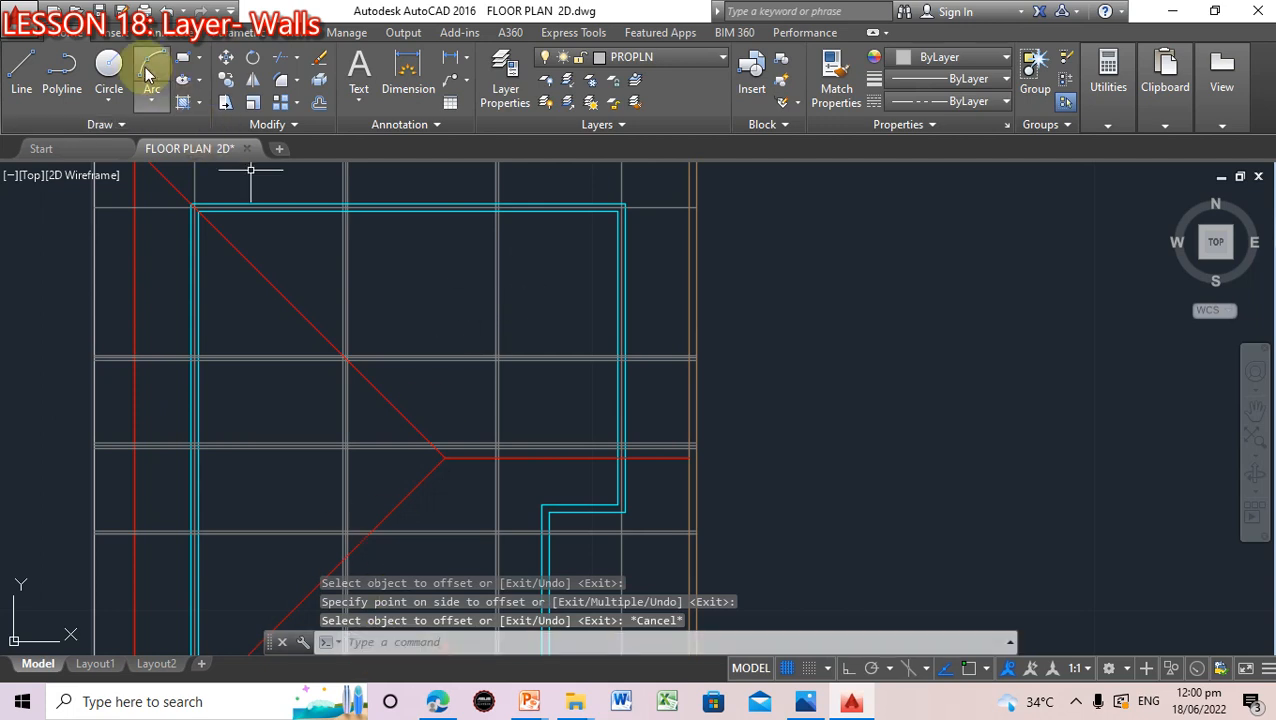
pyautogui.click(168, 16)
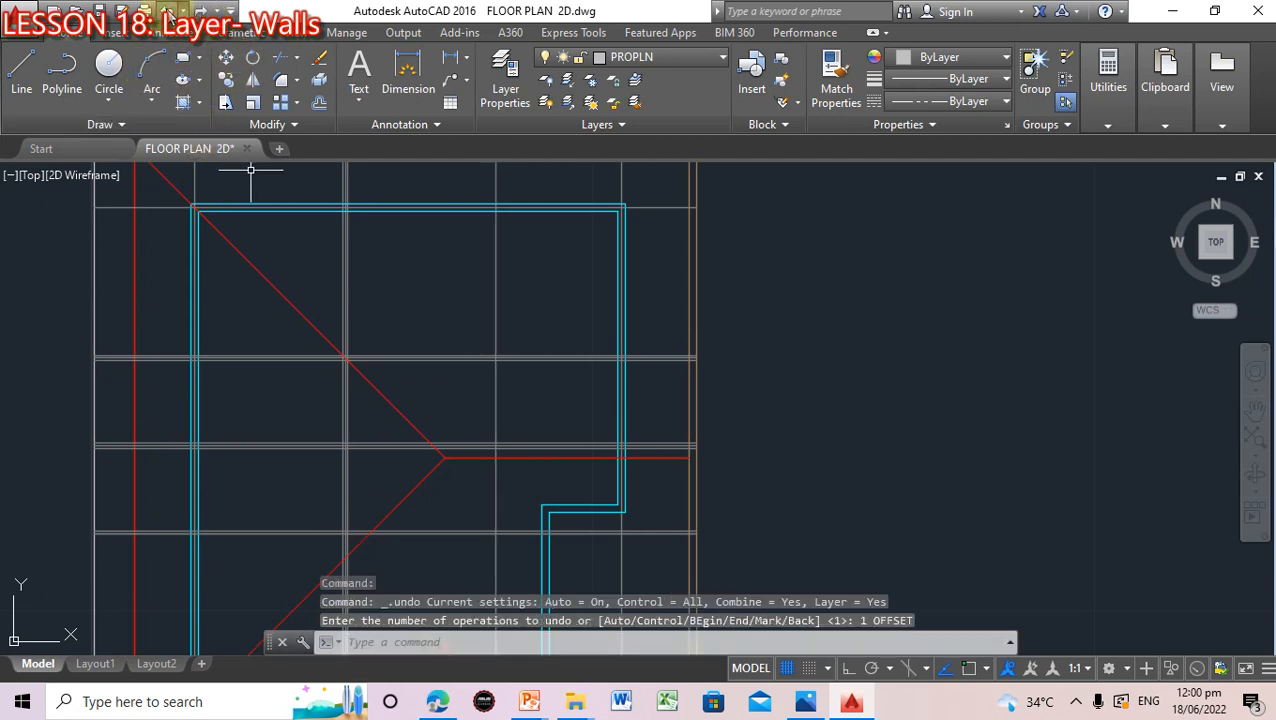
pyautogui.press('Escape')
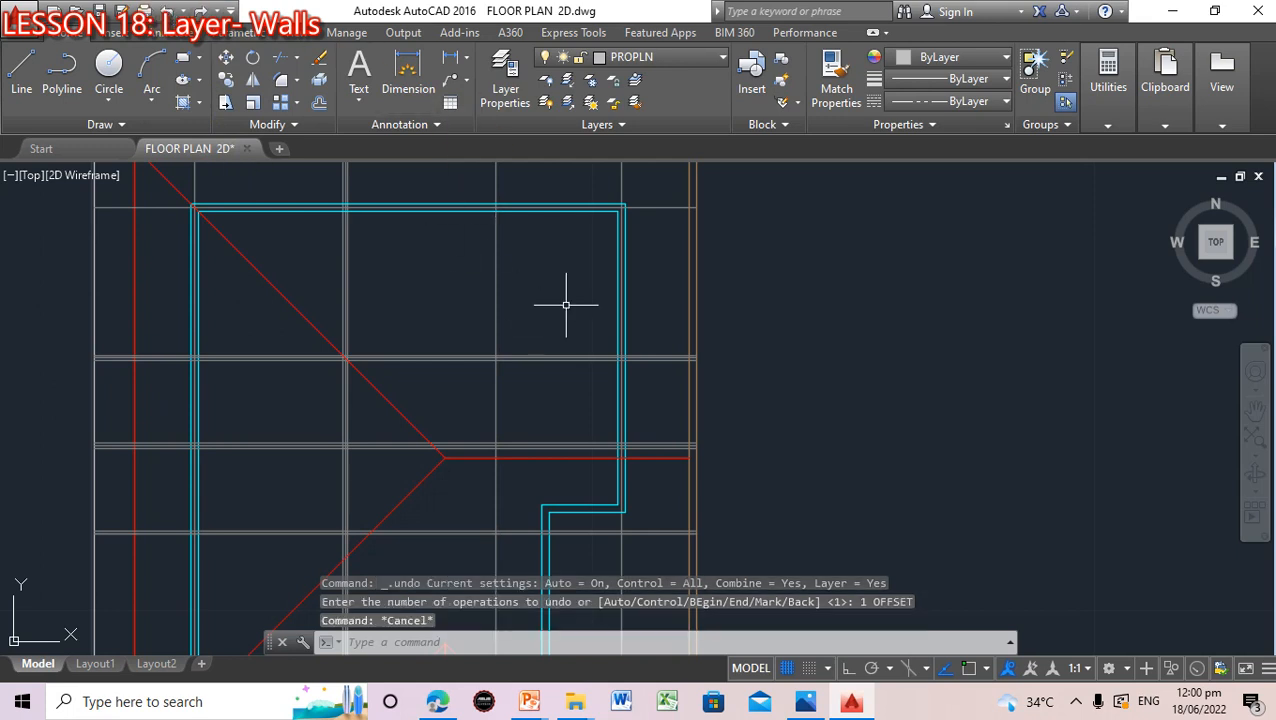
# Offset the vertical guide line between the second bedroom and the kitchen by 0.05 to both sides again
pyautogui.write('o')
pyautogui.press('Return')
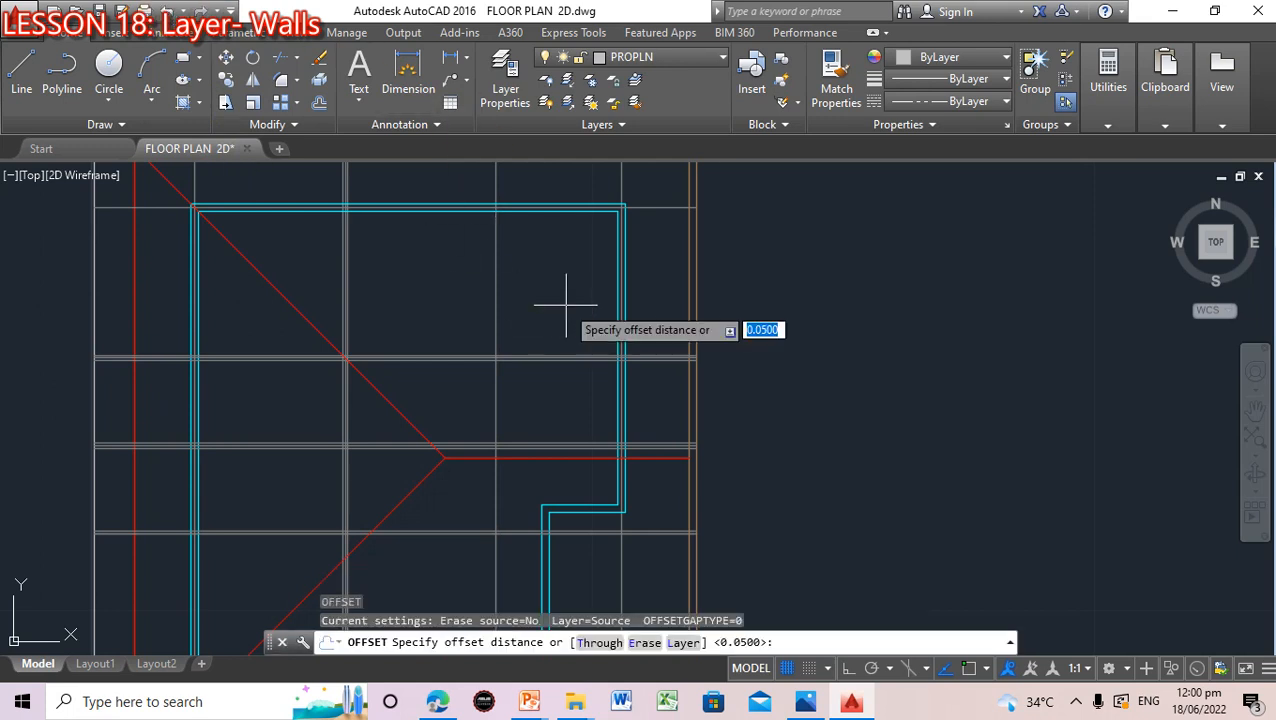
pyautogui.press('Return')
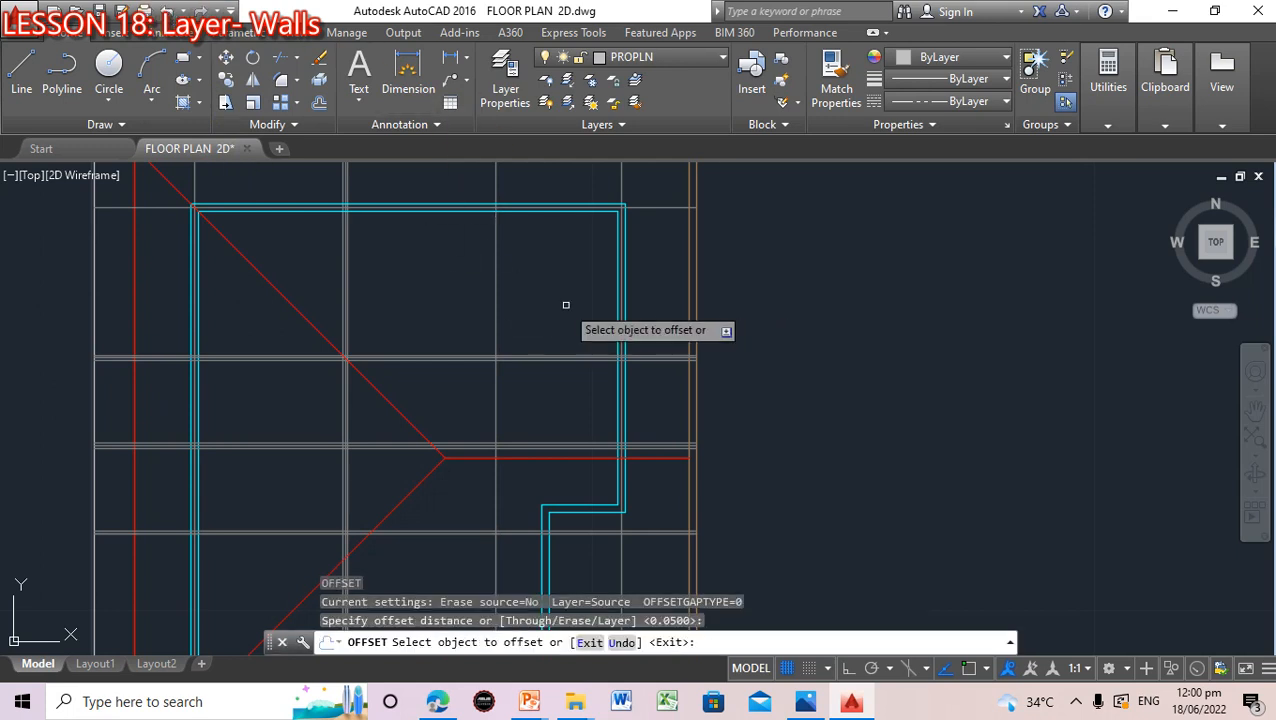
pyautogui.click(495, 318)
pyautogui.click(508, 308)
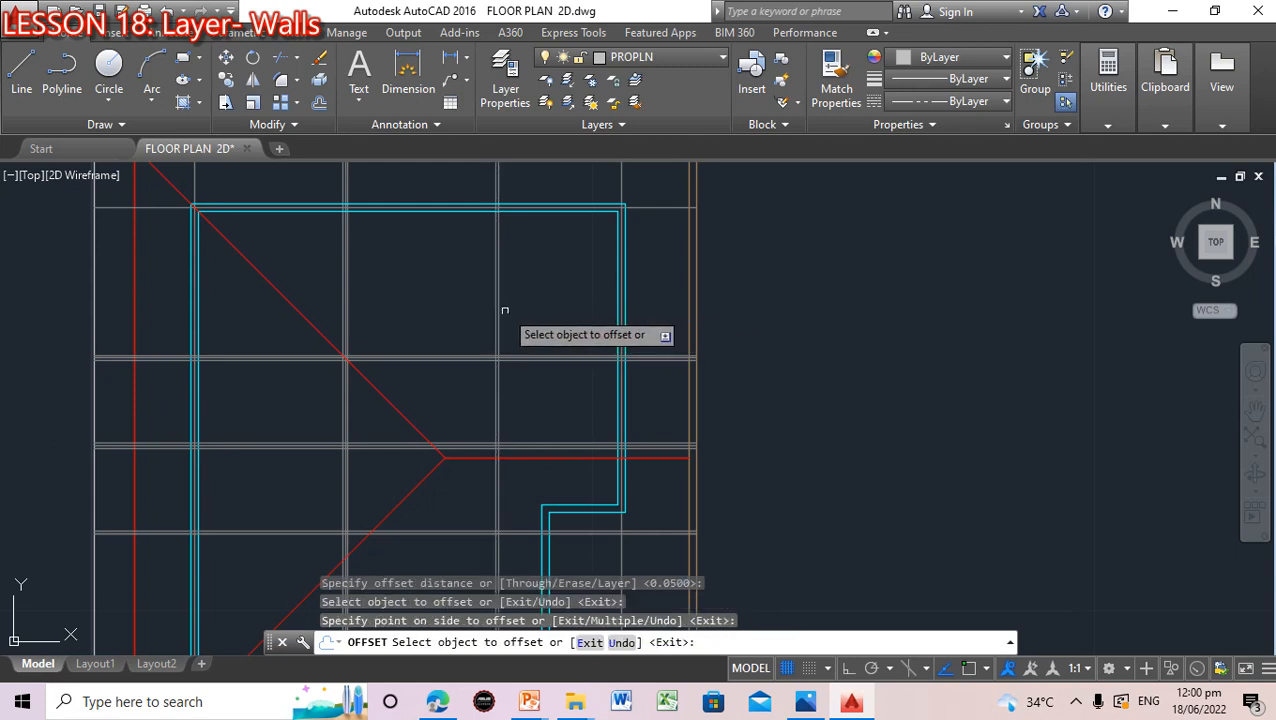
pyautogui.click(495, 312)
pyautogui.click(478, 286)
pyautogui.press('Escape')
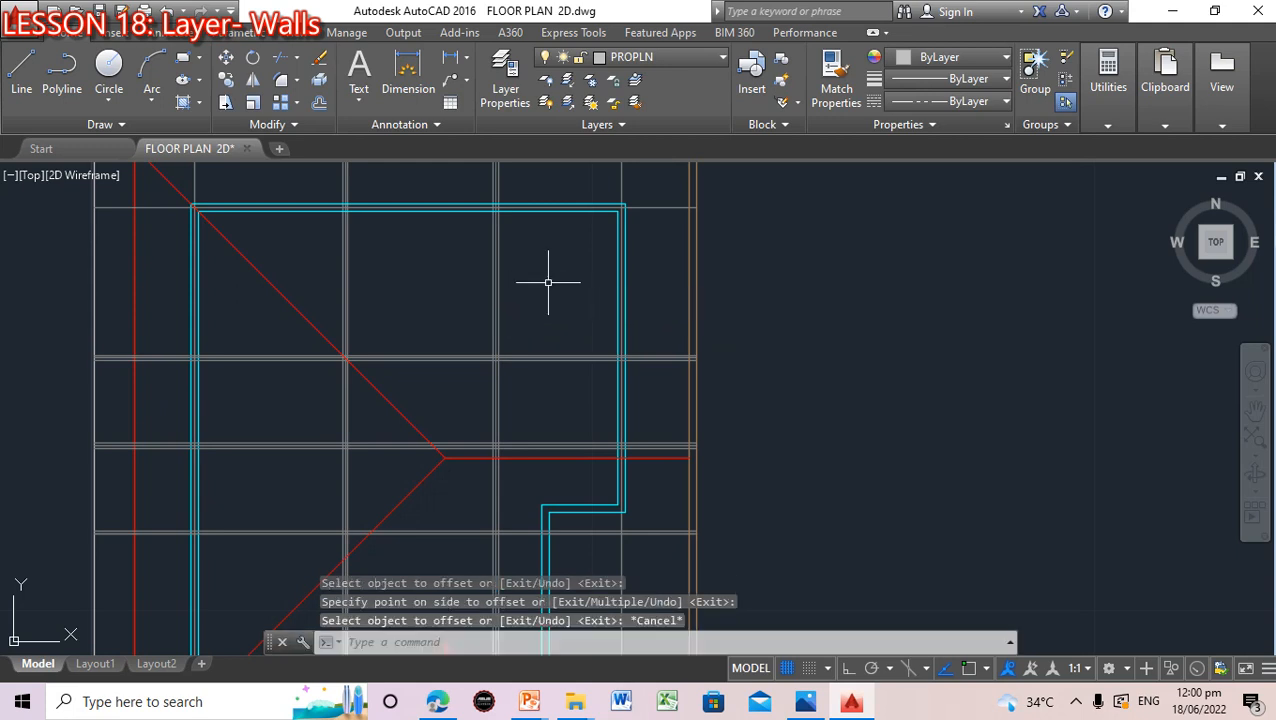
# Move the kitchen-side offset line of that vertical guide to the WALLS layer
pyautogui.click(498, 276)
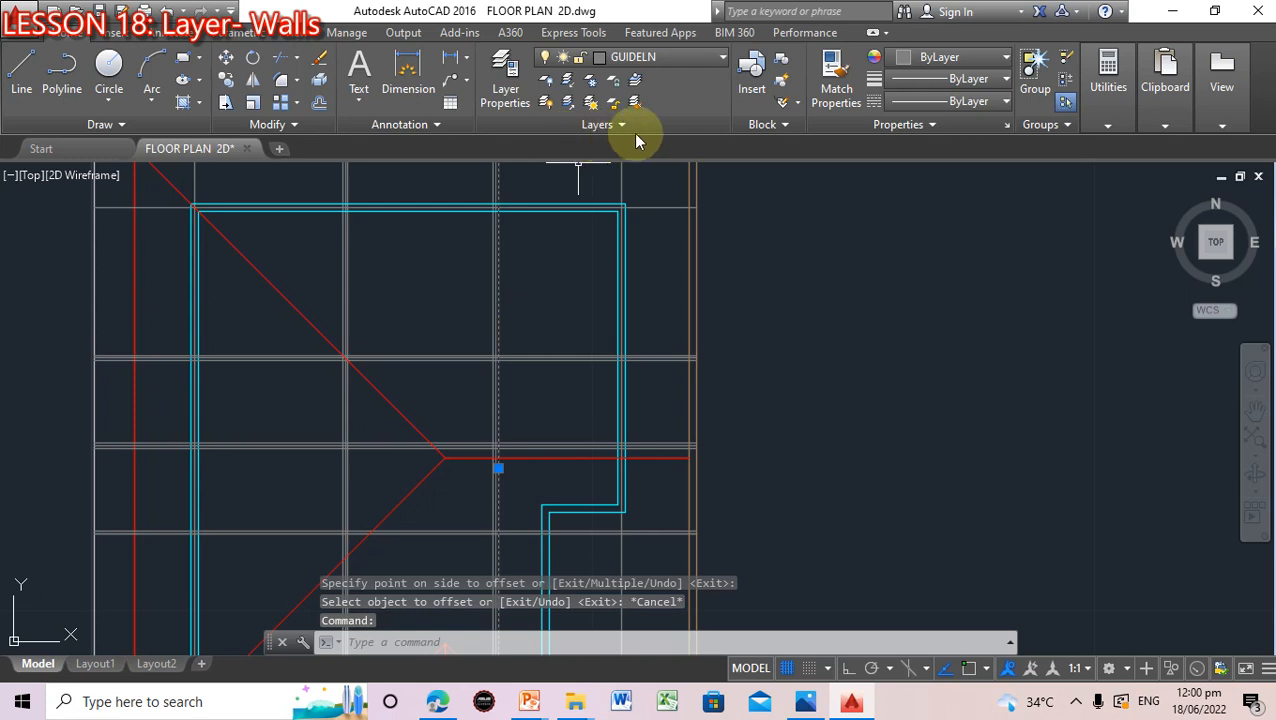
pyautogui.click(724, 57)
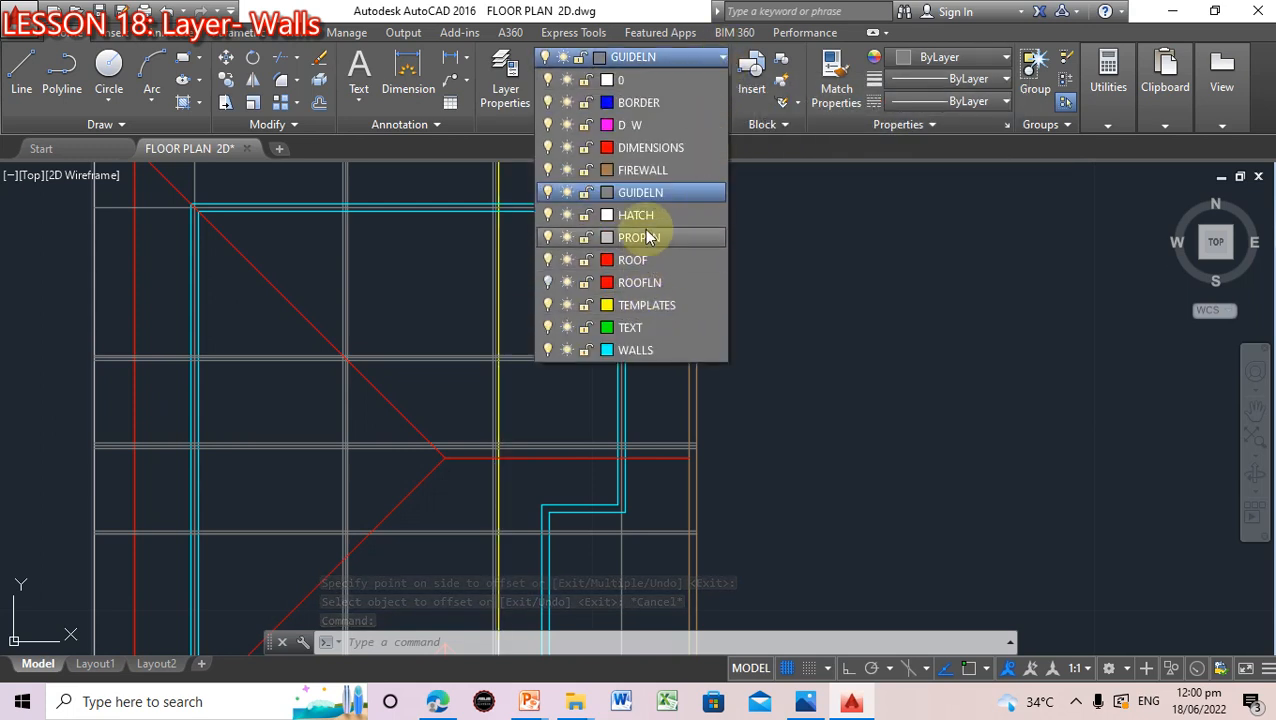
pyautogui.click(638, 350)
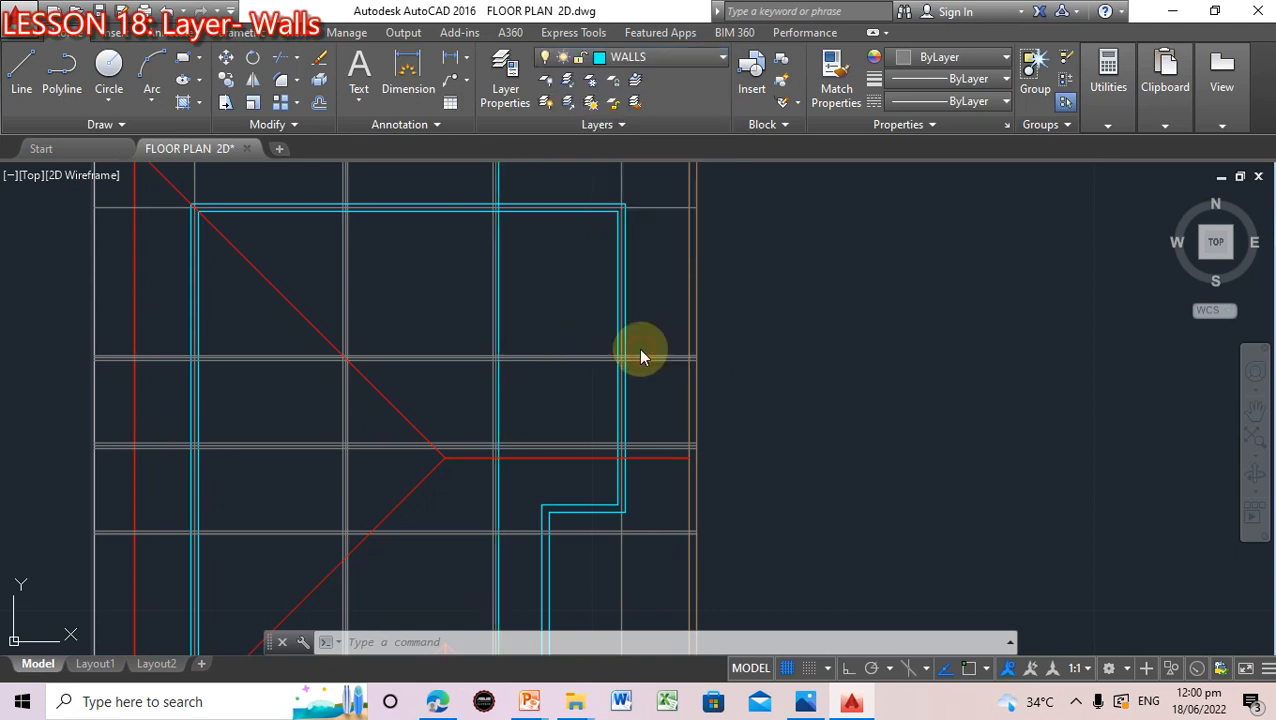
pyautogui.click(491, 323)
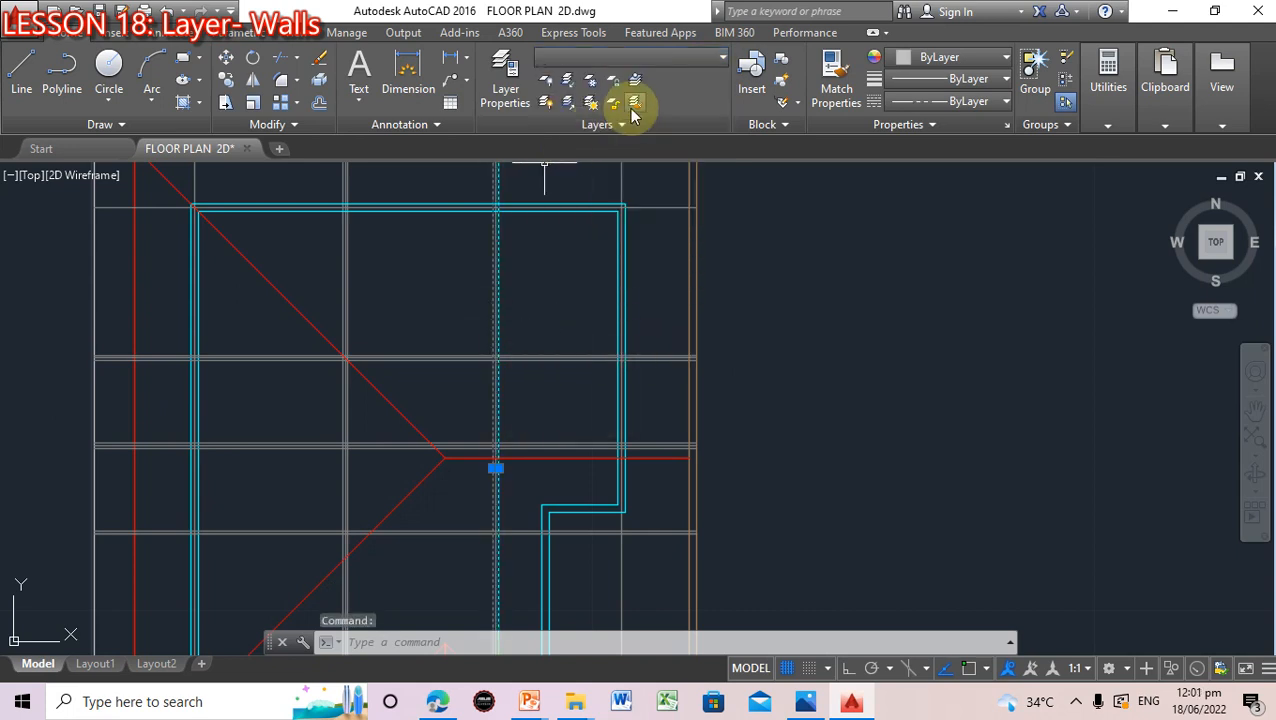
pyautogui.click(712, 60)
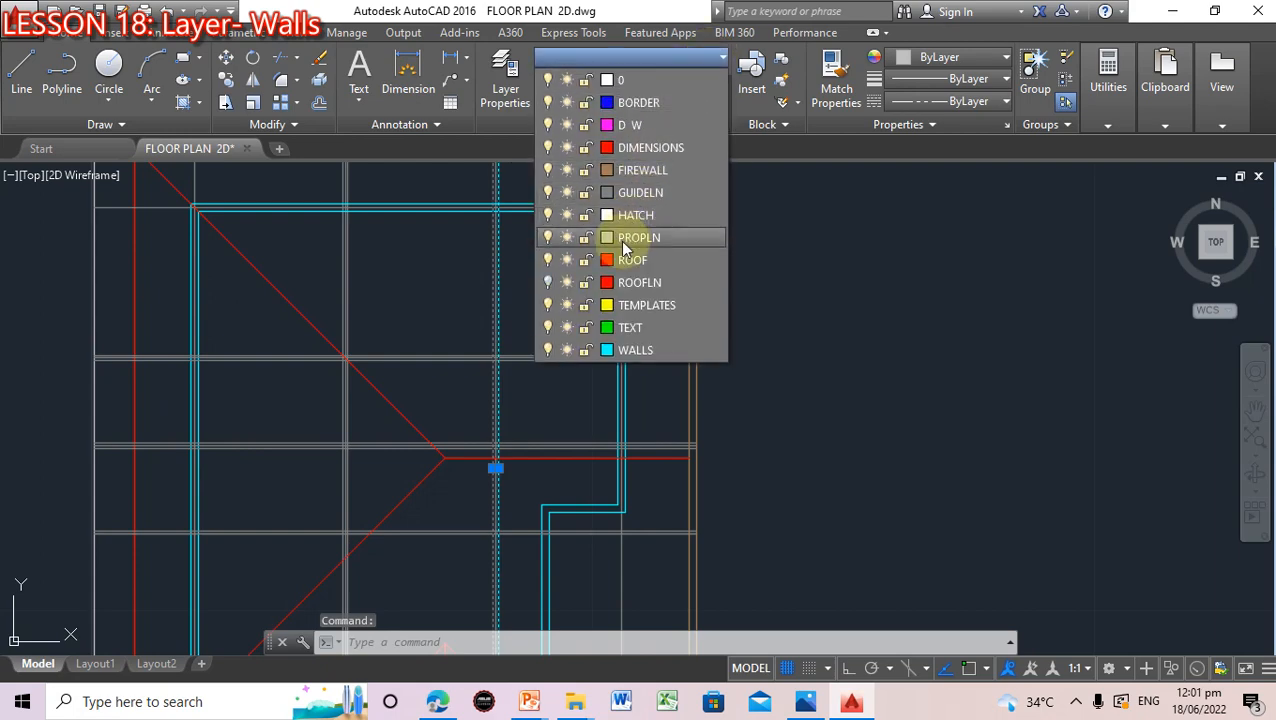
pyautogui.click(607, 349)
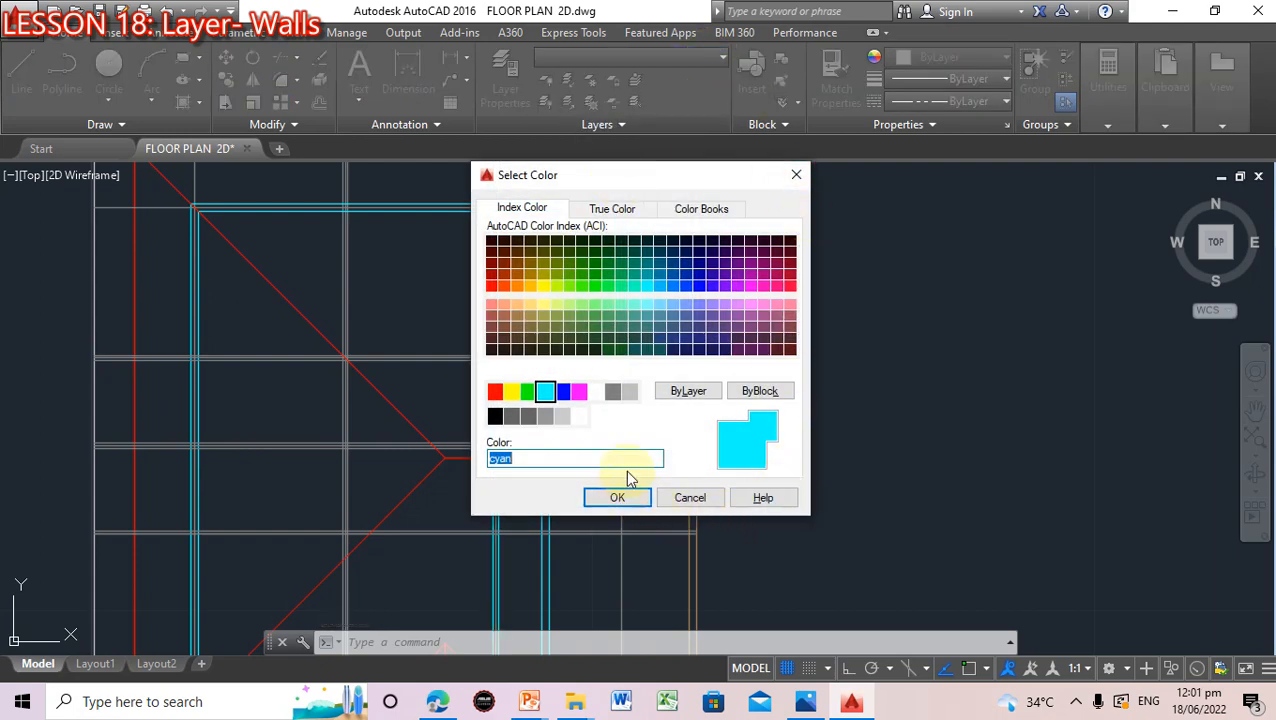
pyautogui.click(796, 175)
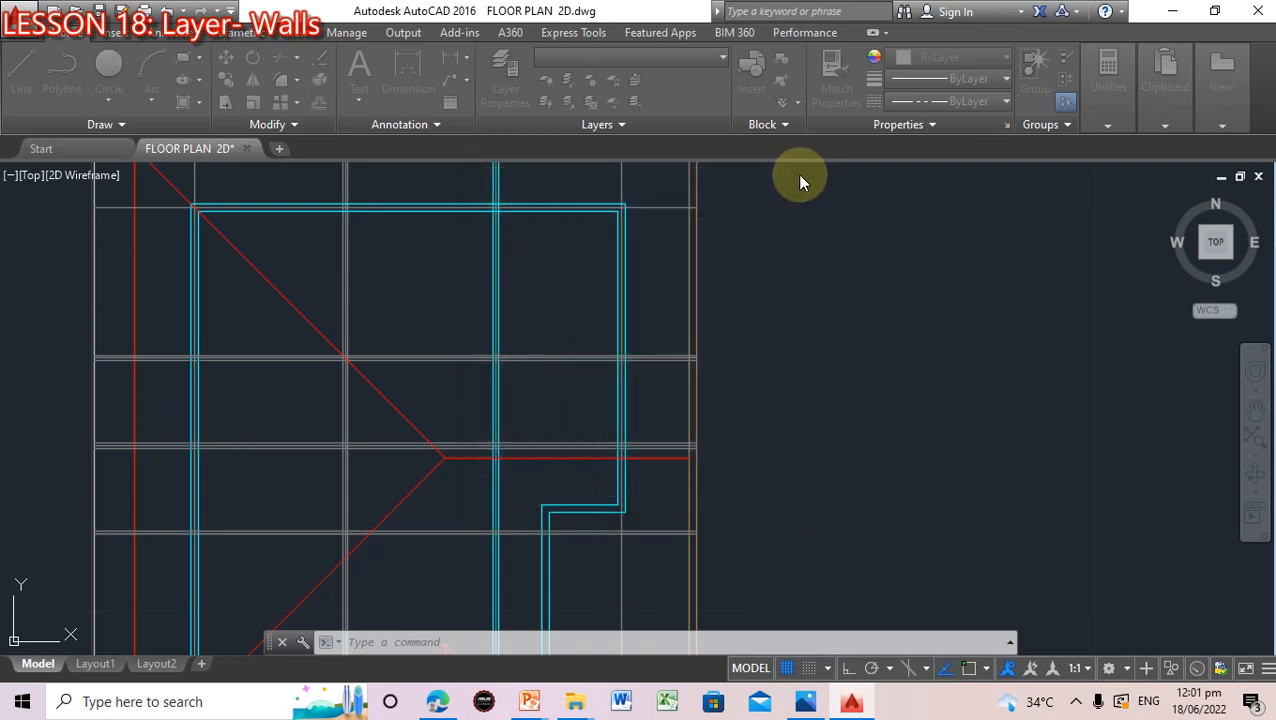
pyautogui.click(832, 289)
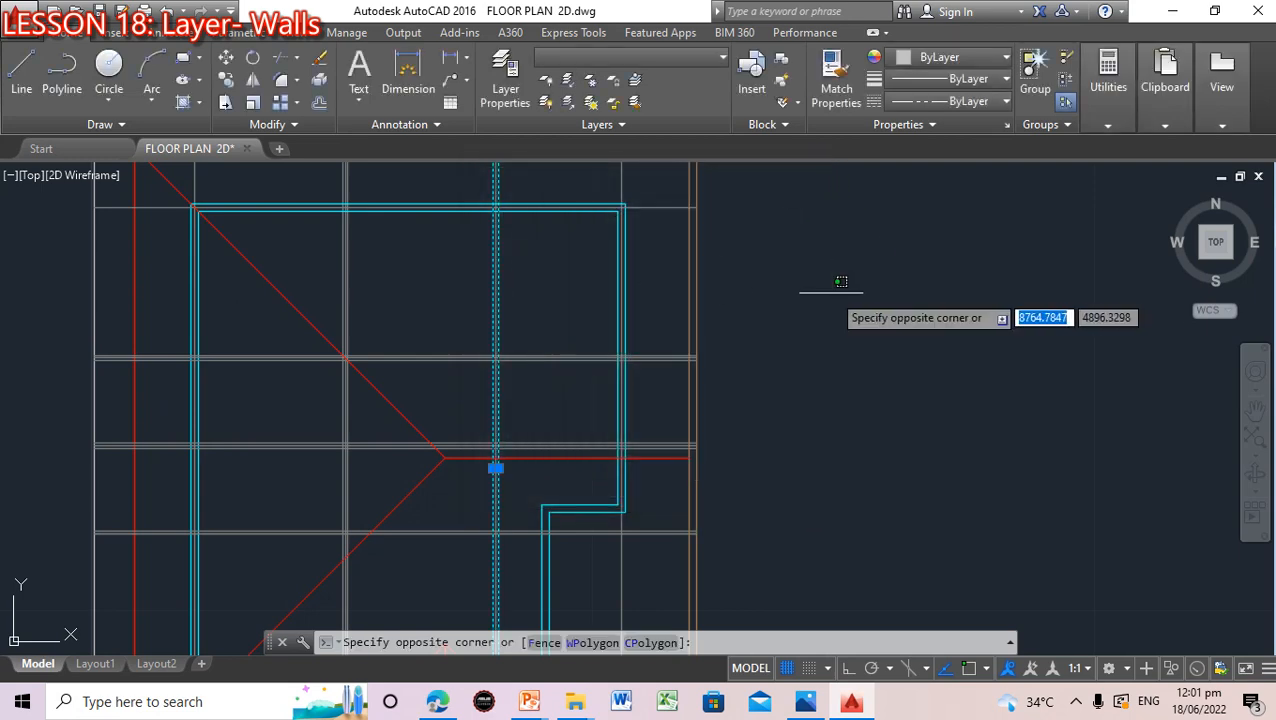
pyautogui.press('Escape')
pyautogui.press('Escape')
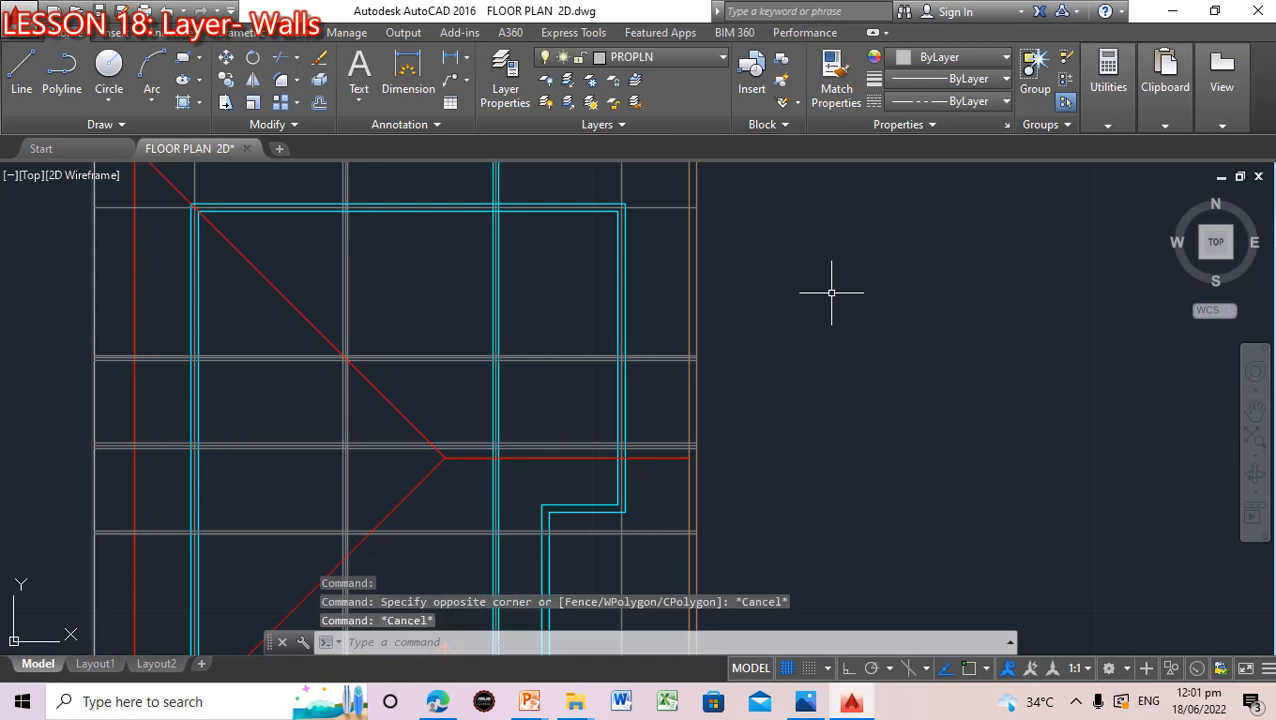
# Make WALLS the current layer and match an existing wall line's properties onto the offset lines of the bedroom divider and the two upper internal horizontal guides
pyautogui.click(832, 85)
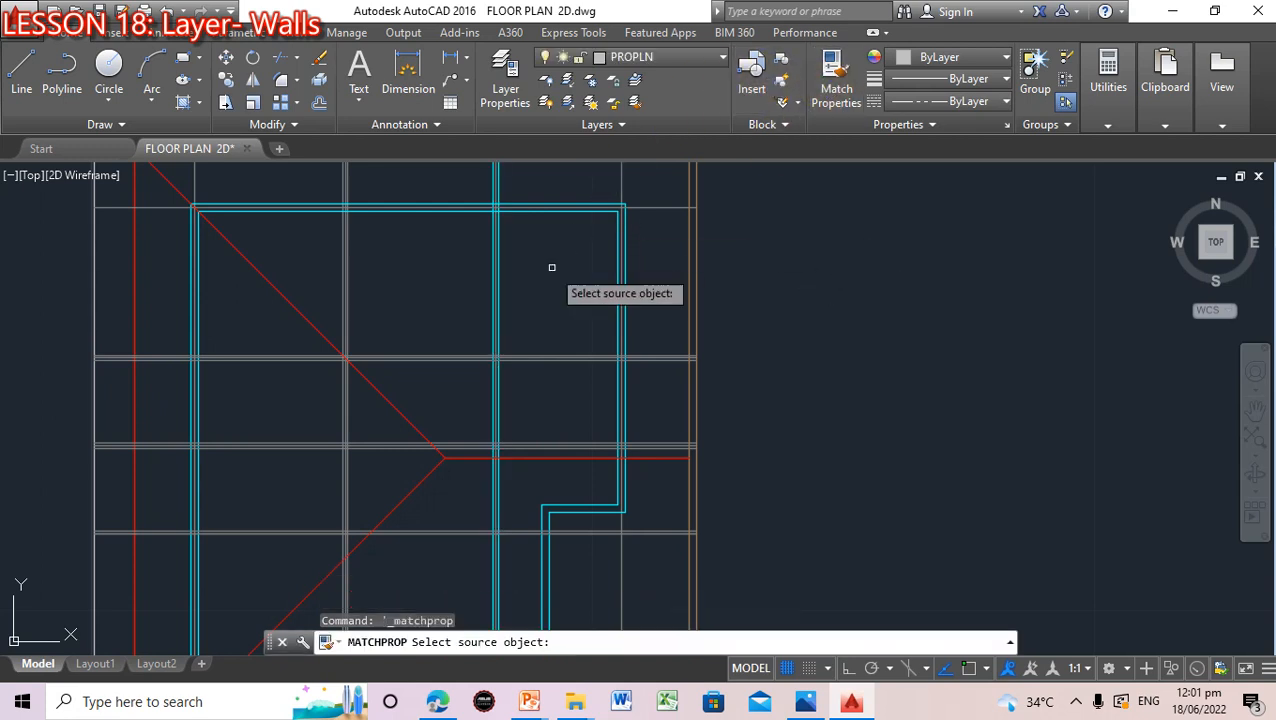
pyautogui.click(722, 58)
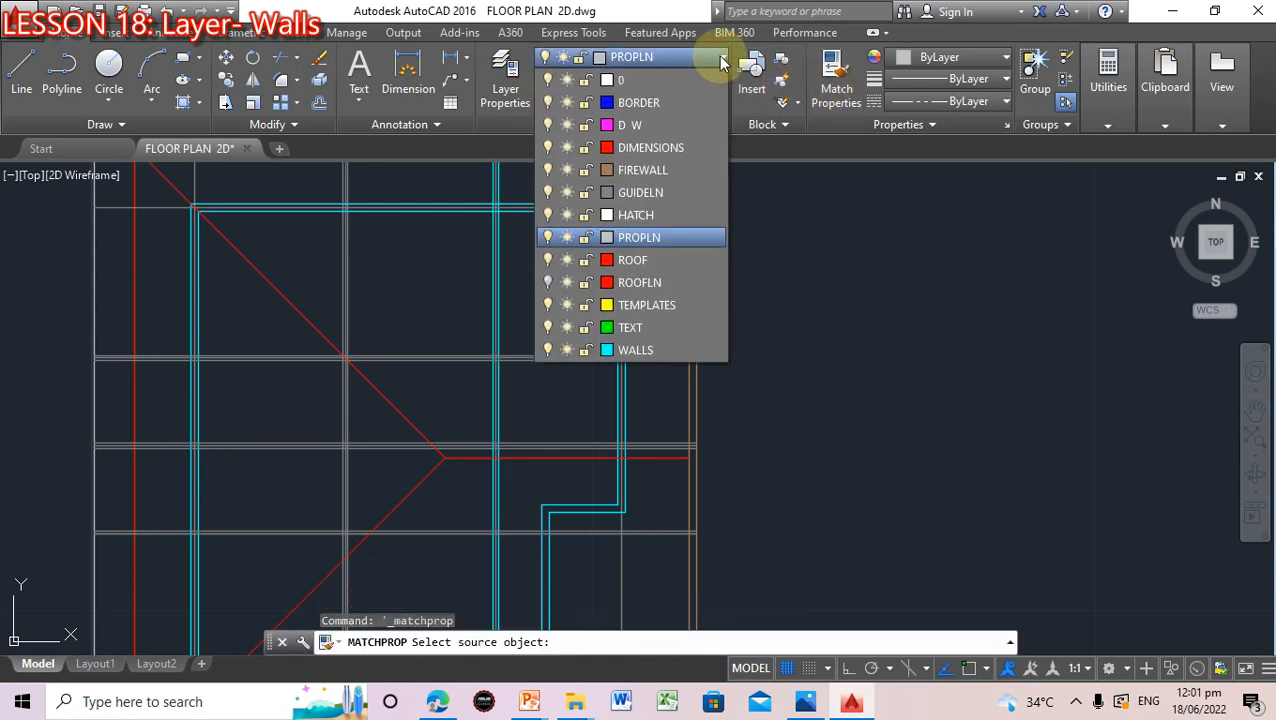
pyautogui.click(636, 350)
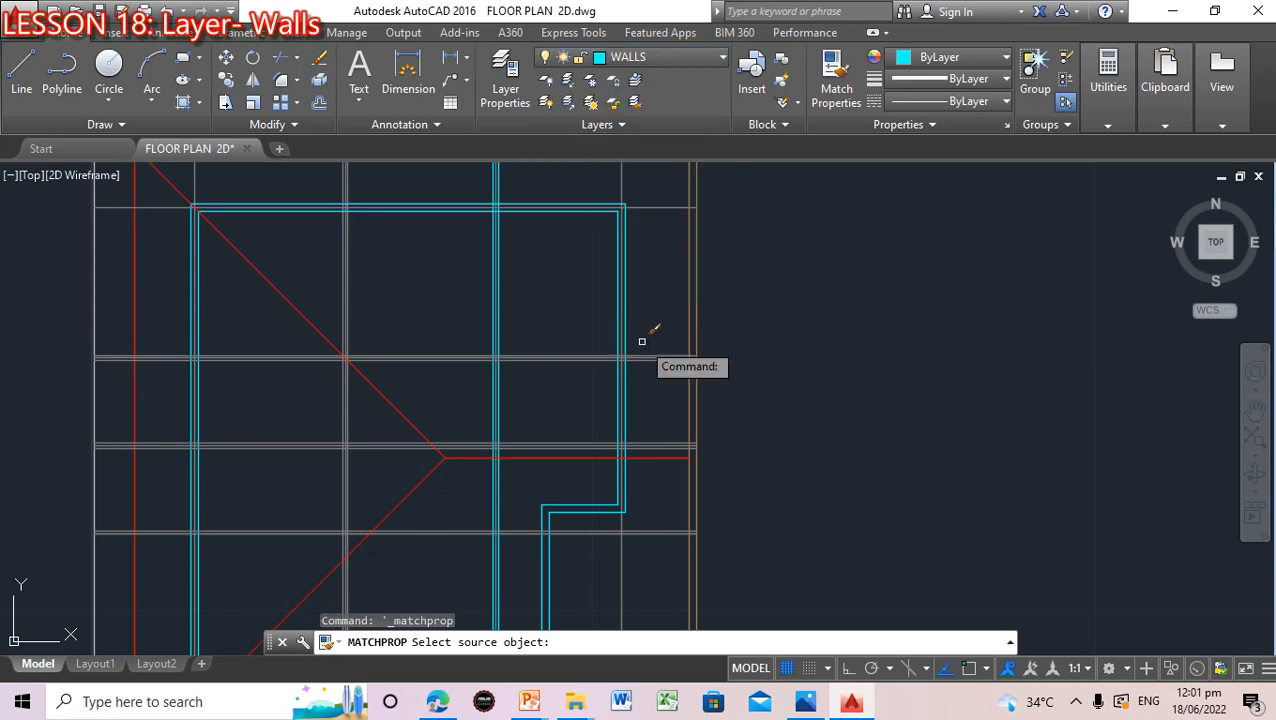
pyautogui.click(500, 334)
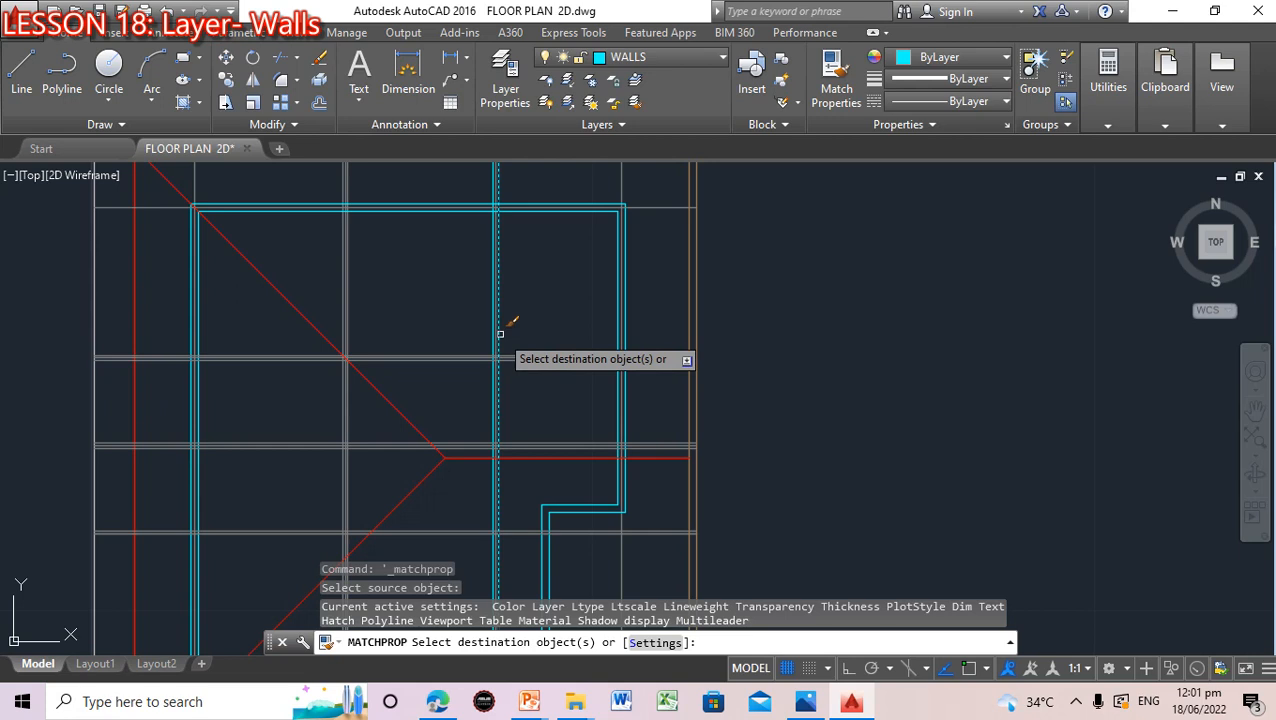
pyautogui.click(349, 328)
pyautogui.click(343, 327)
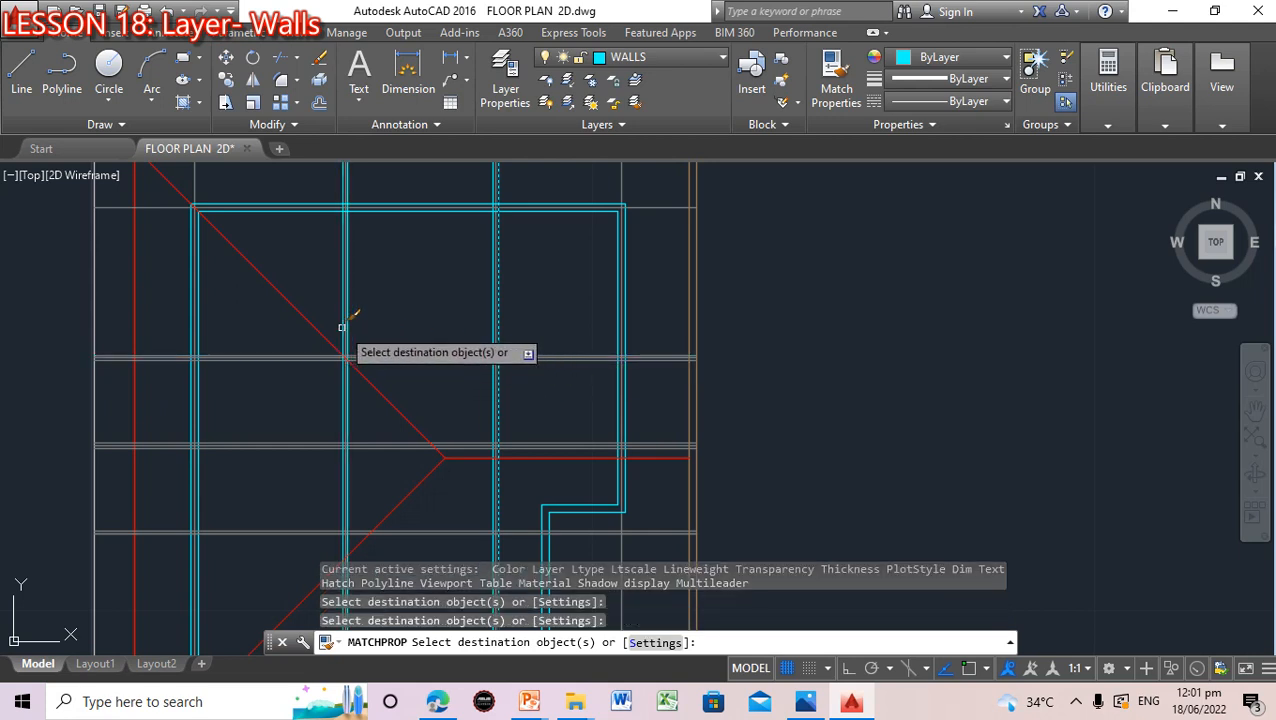
pyautogui.click(300, 354)
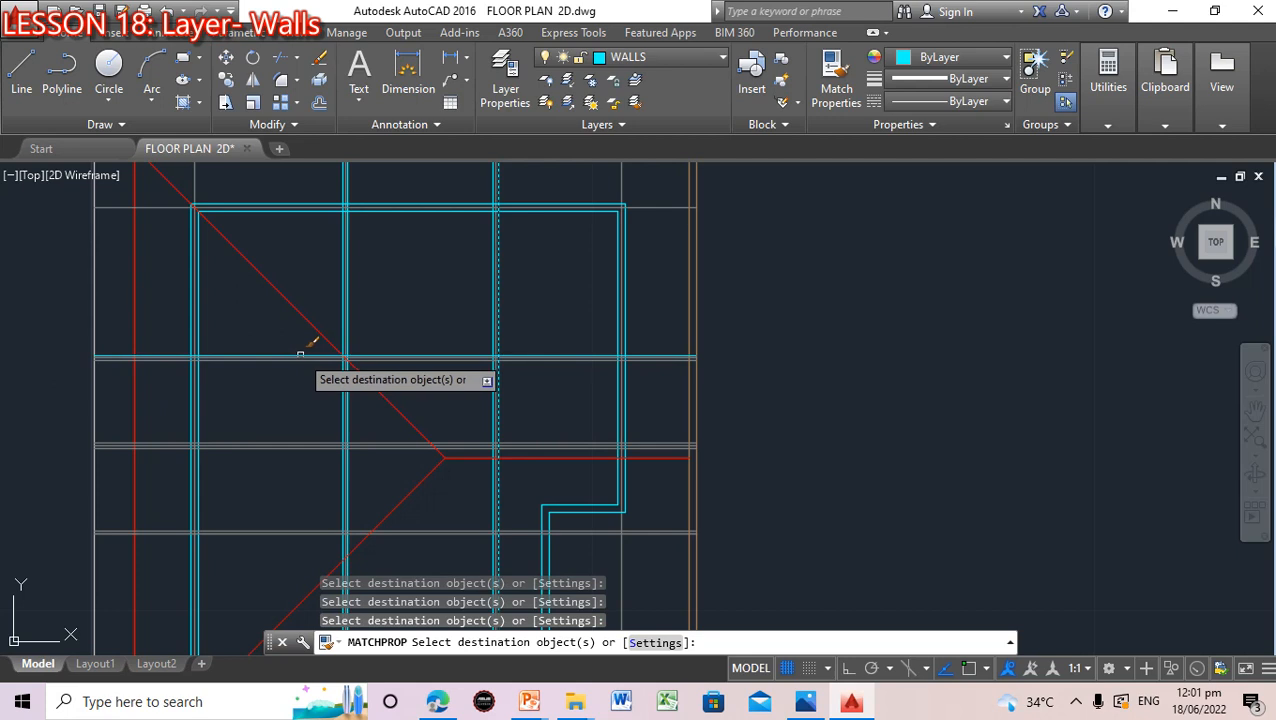
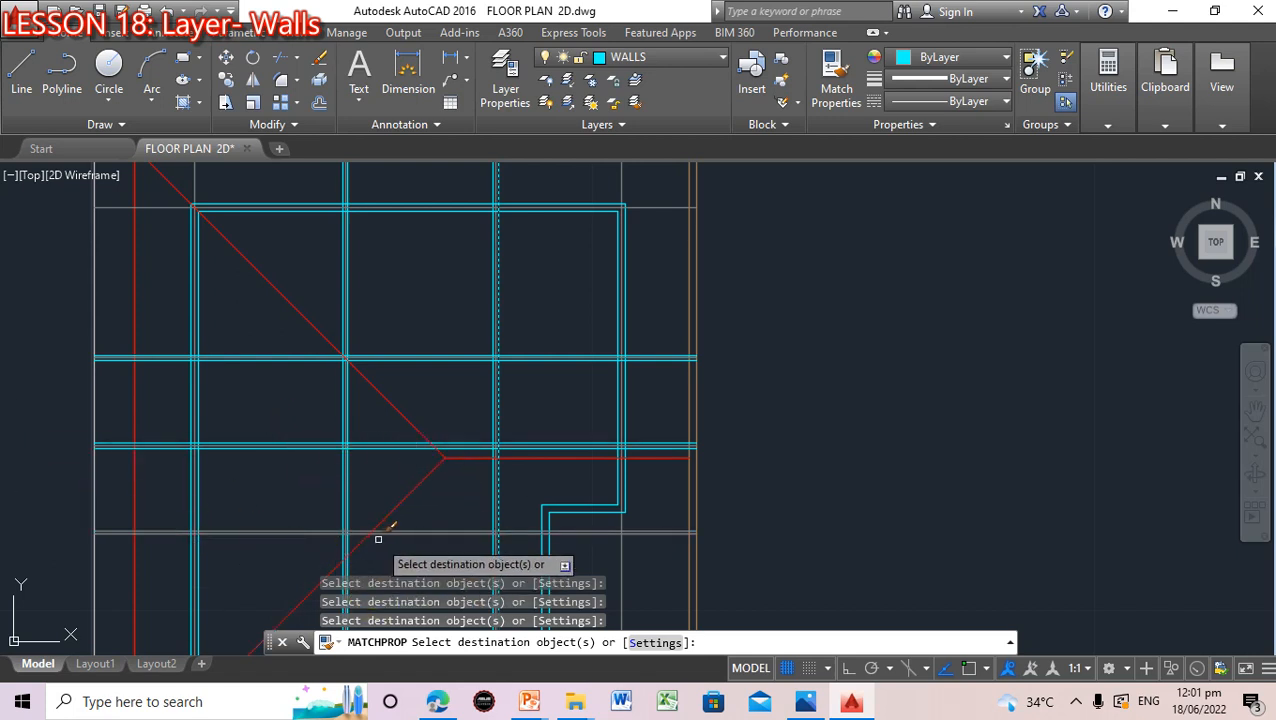
pyautogui.press('Escape')
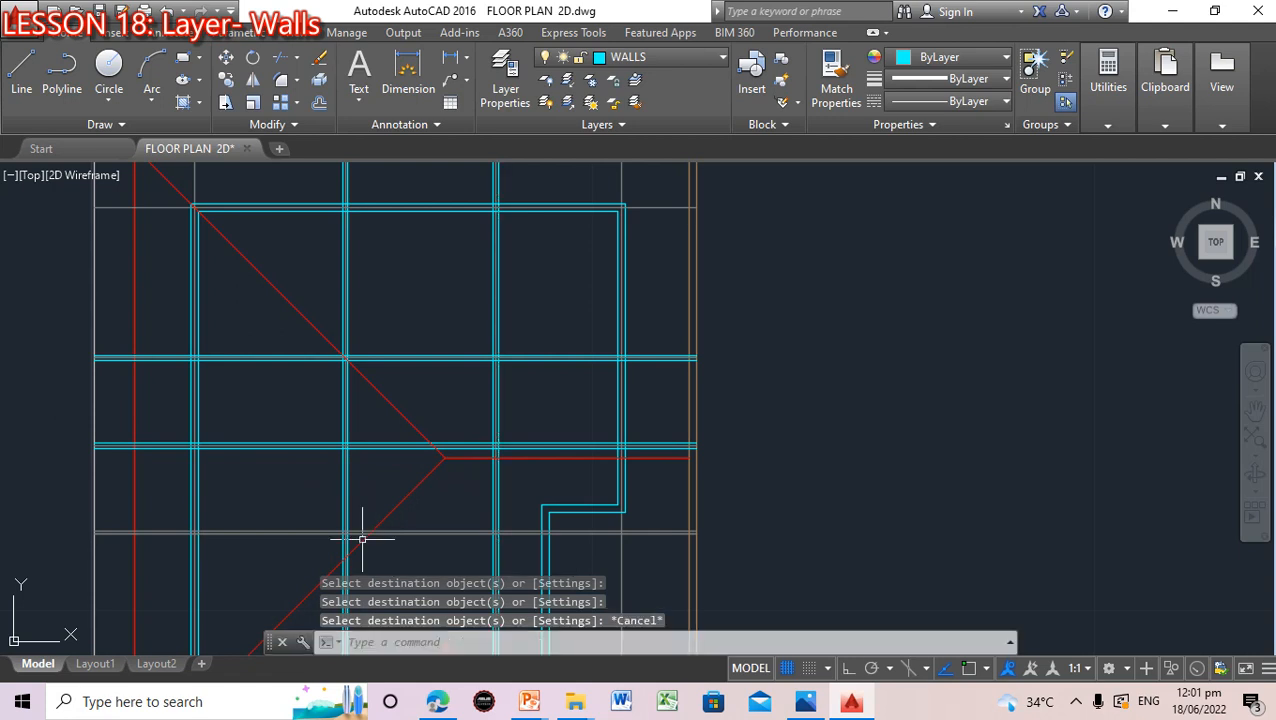
# Examine the closely spaced pair of grey horizontal lines below the second T&B, up to the west outer wall
pyautogui.scroll(5, 340, 539)
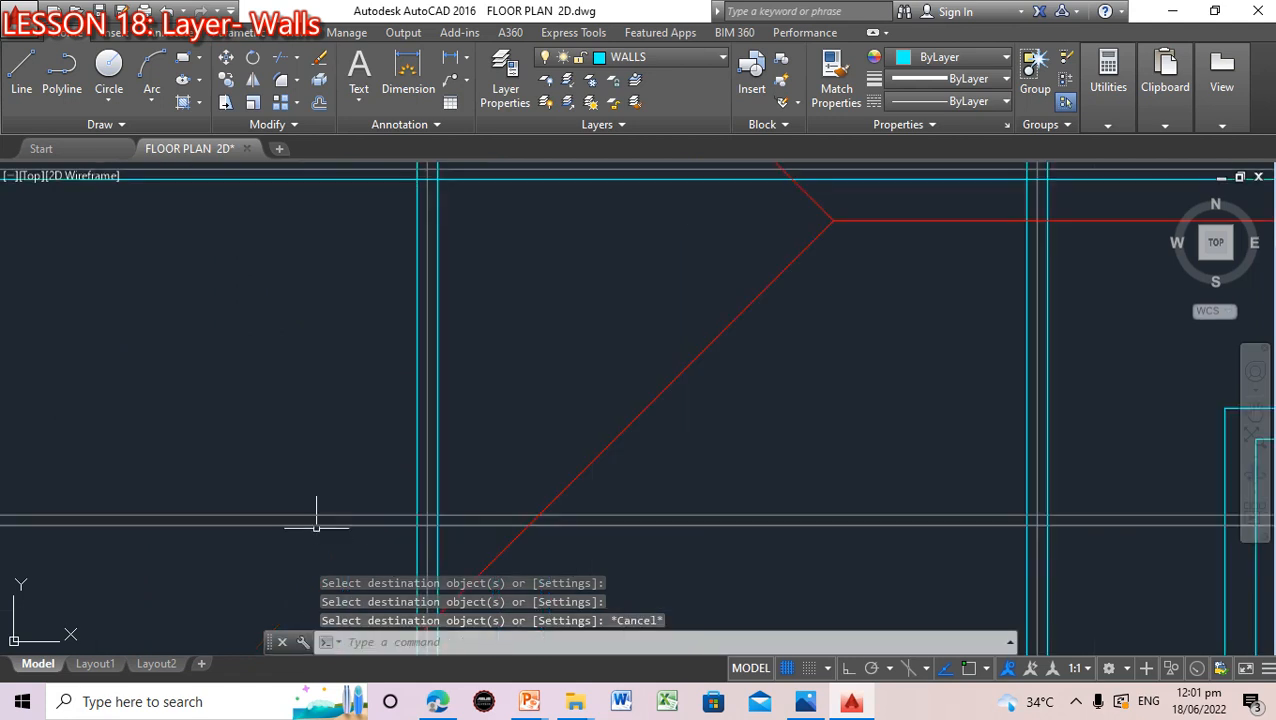
pyautogui.press('Escape')
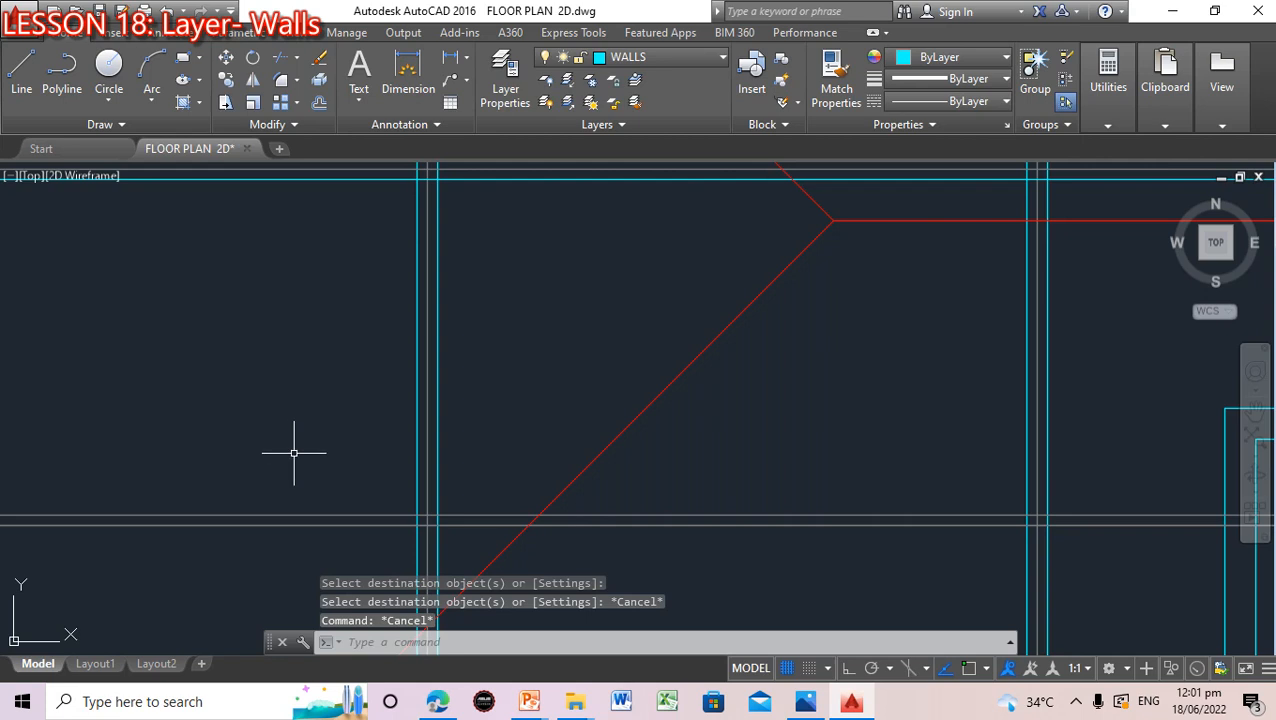
pyautogui.scroll(-2, 294, 451)
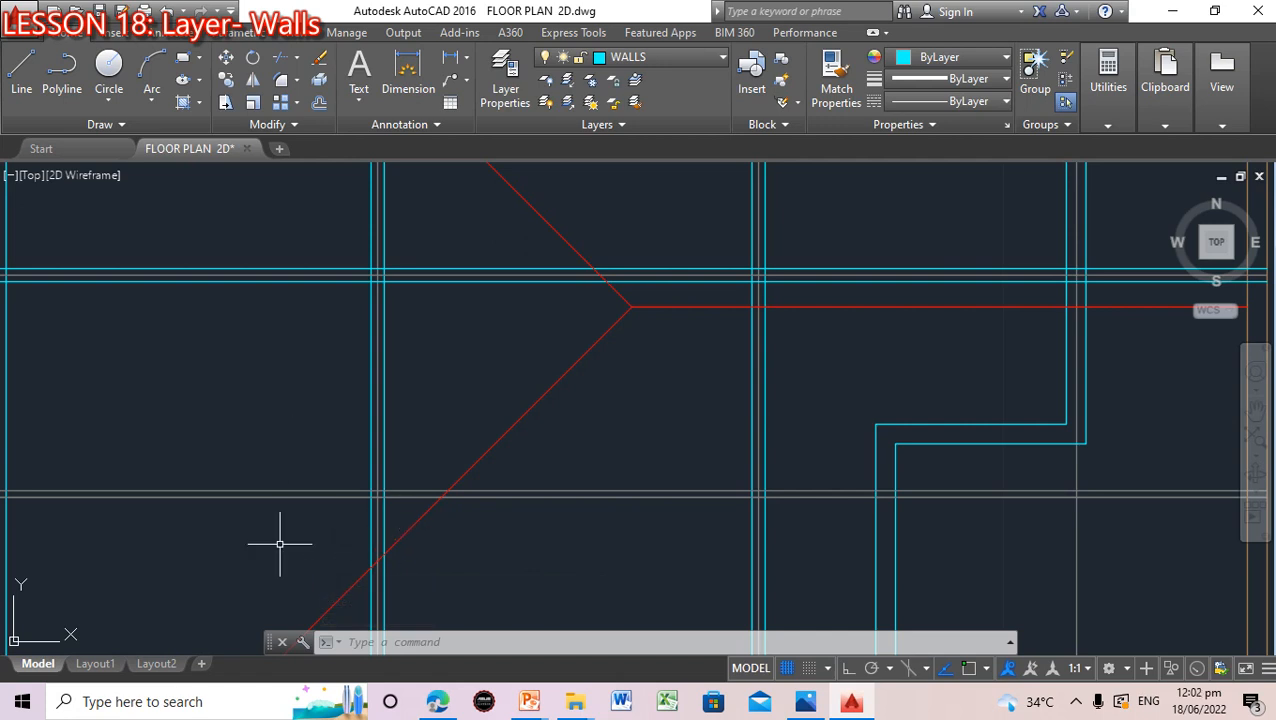
pyautogui.scroll(2, 280, 543)
pyautogui.scroll(-2, 280, 540)
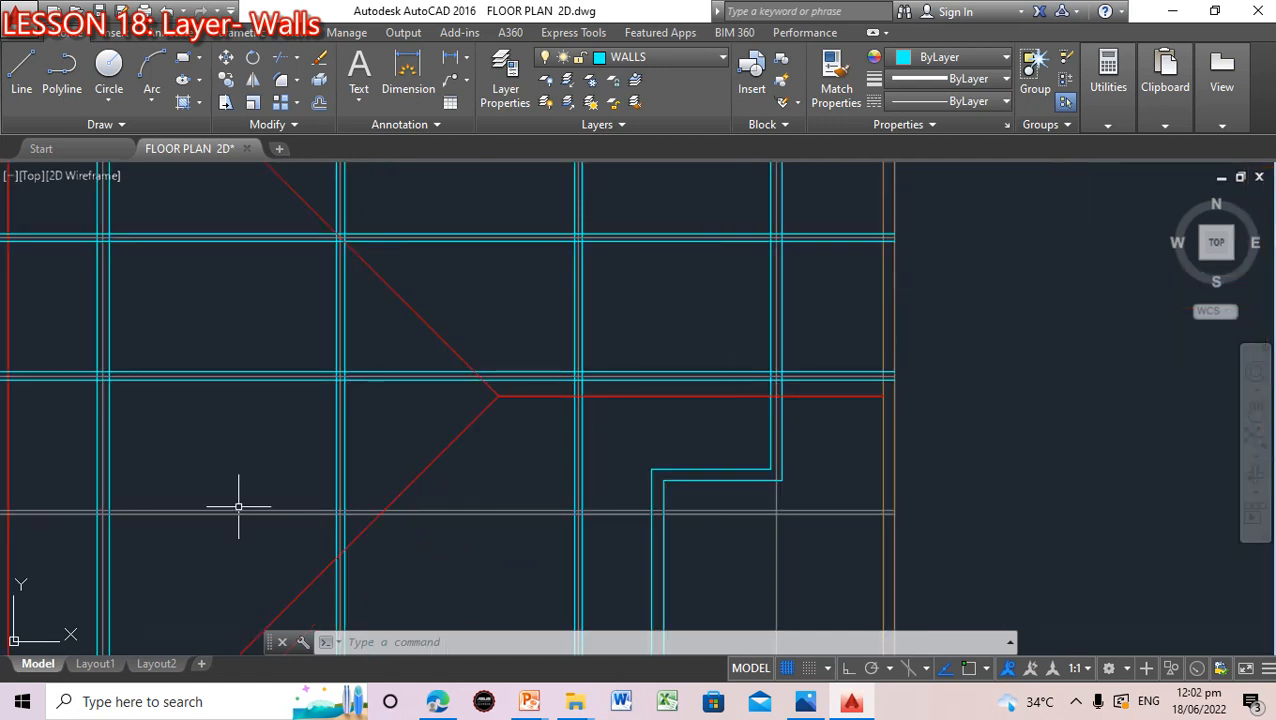
pyautogui.scroll(1, 234, 507)
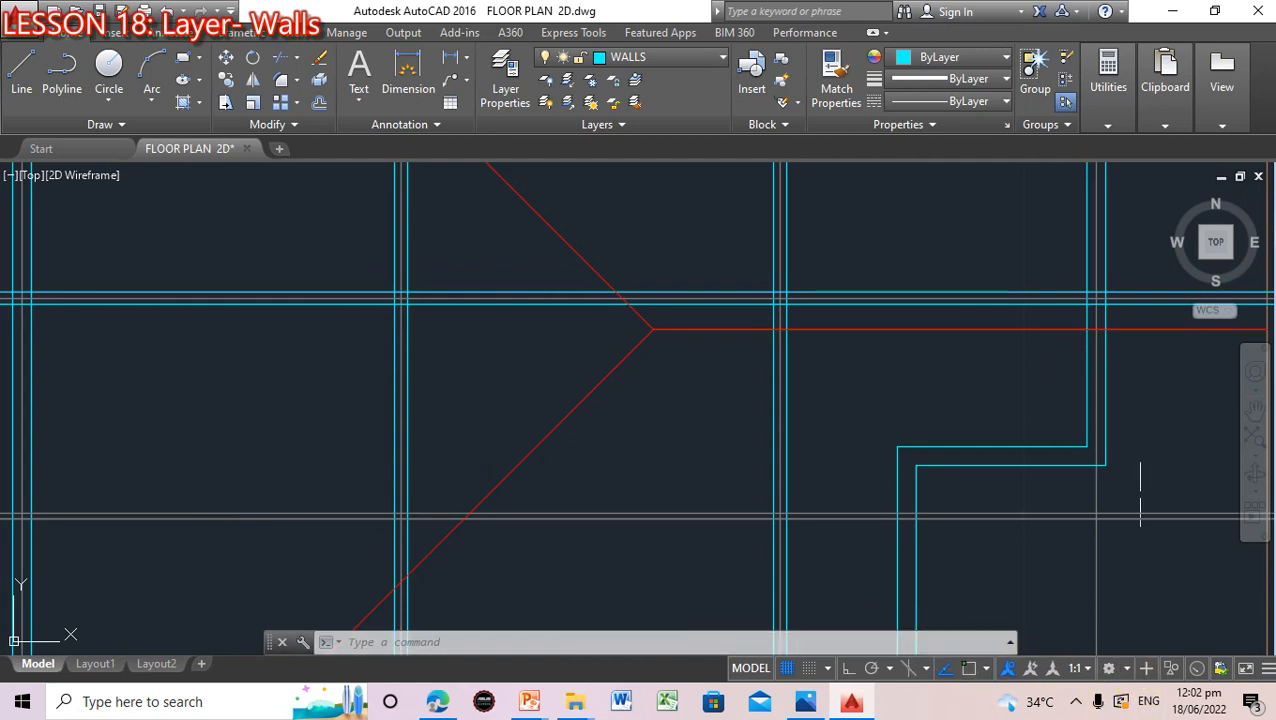
pyautogui.click(1254, 413)
pyautogui.moveTo(413, 535)
pyautogui.mouseDown()
pyautogui.moveTo(897, 517)
pyautogui.moveTo(814, 521)
pyautogui.mouseUp()
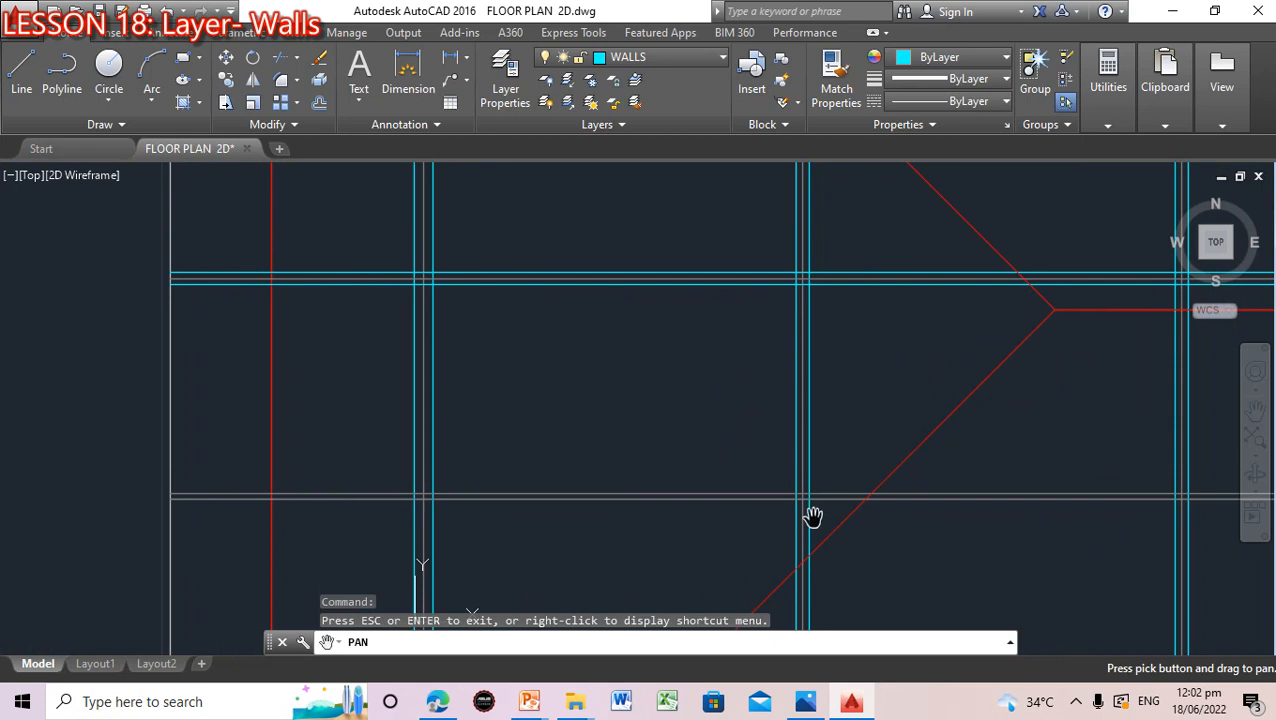
pyautogui.press('Escape')
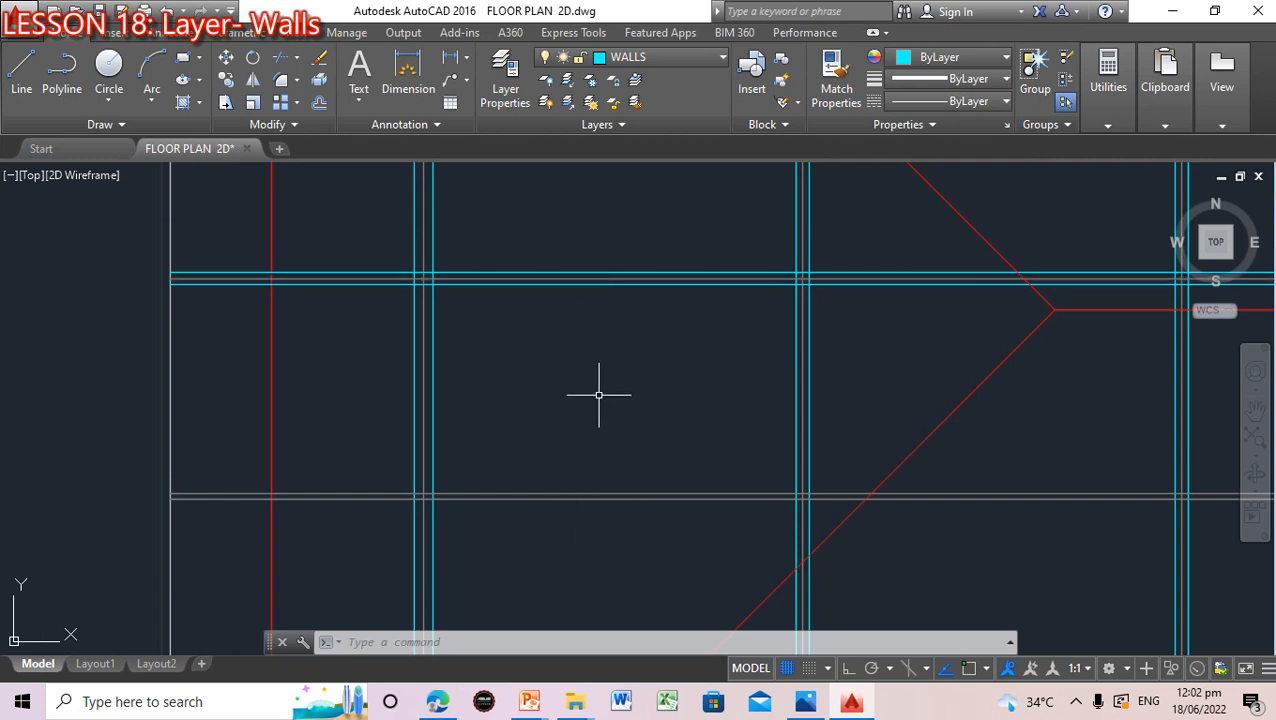
# Draw a line on the west outer wall's guide from its intersection with the T&B divider guide to the upper grey line below
pyautogui.write('L')
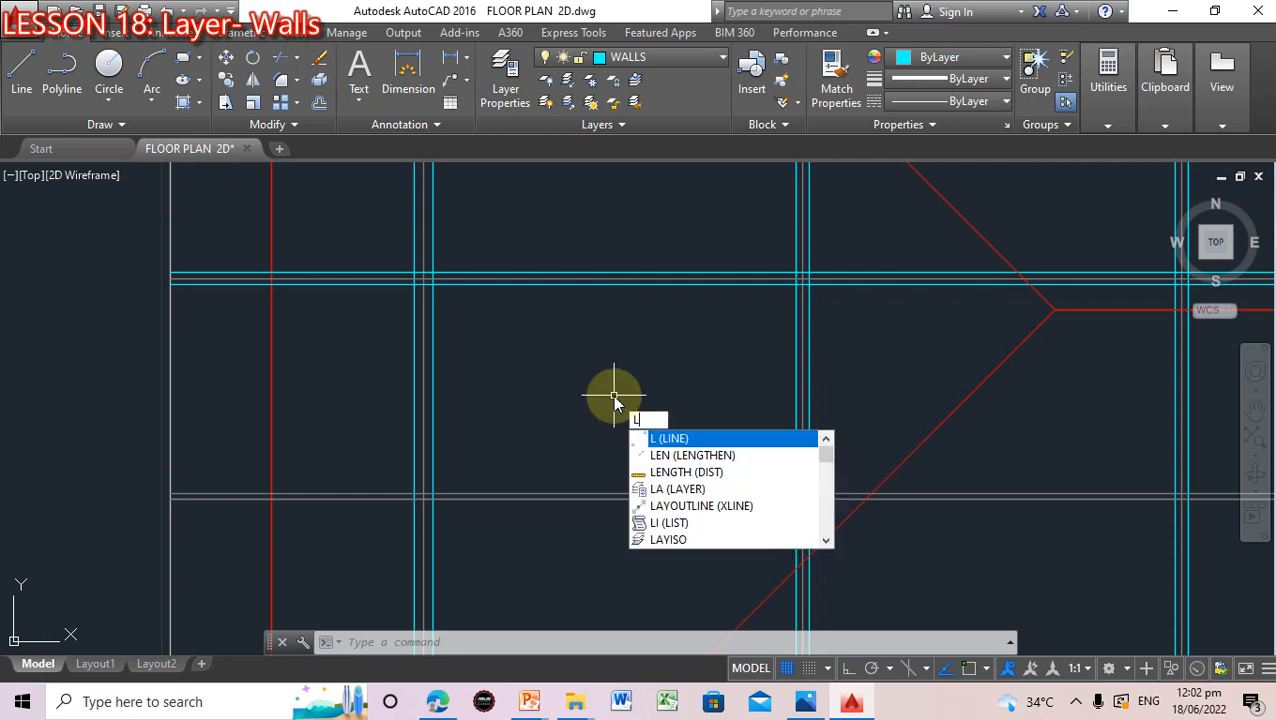
pyautogui.press('Return')
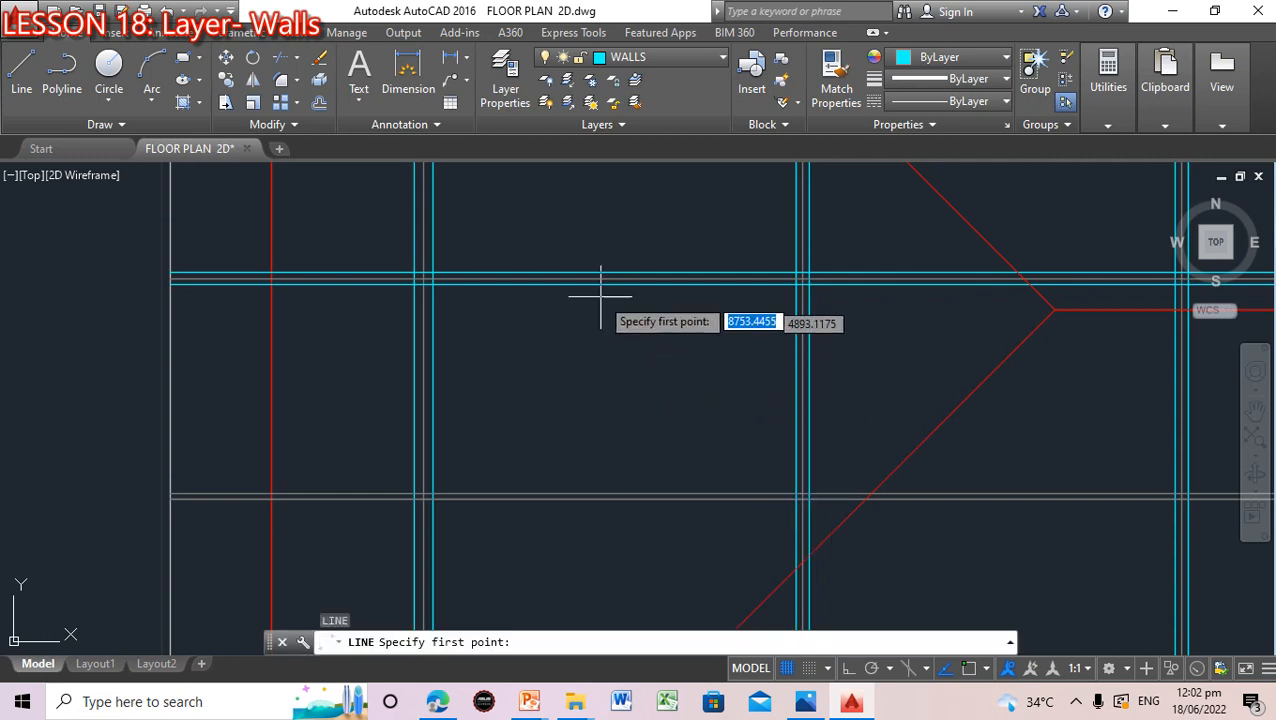
pyautogui.keyDown('shift'); pyautogui.rightClick(604, 278); pyautogui.keyUp('shift')
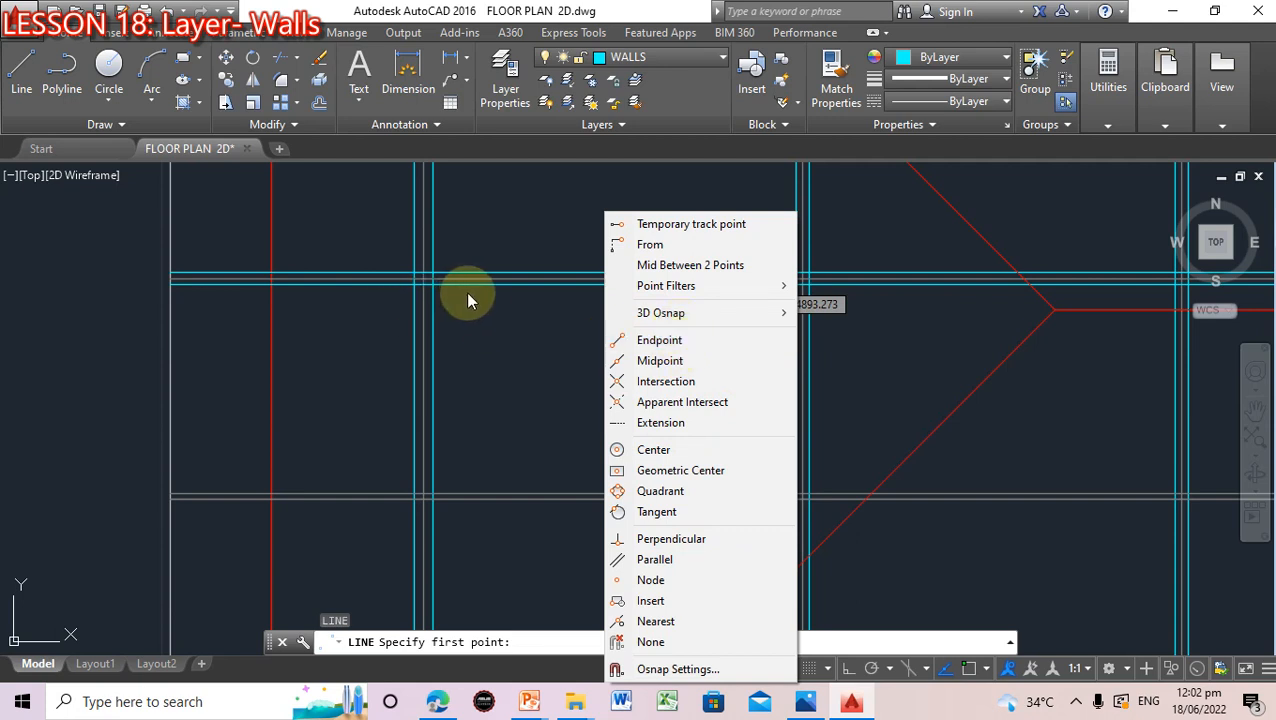
pyautogui.click(686, 381)
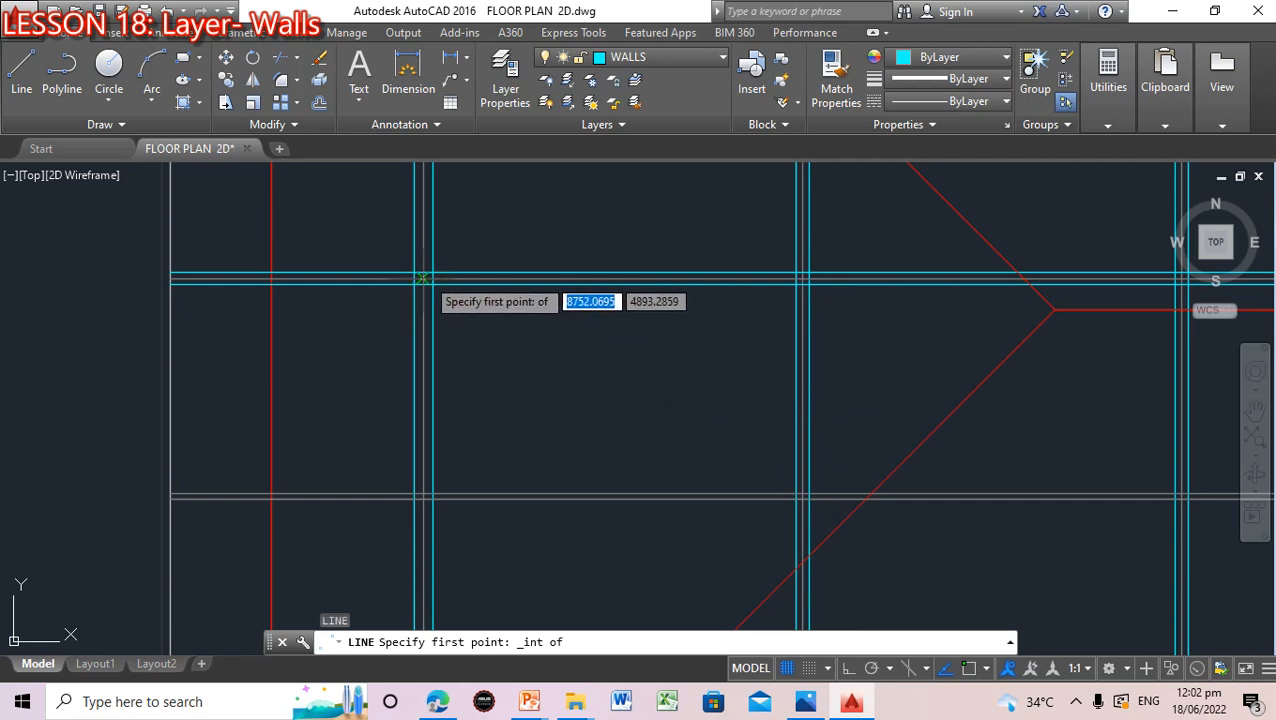
pyautogui.click(425, 278)
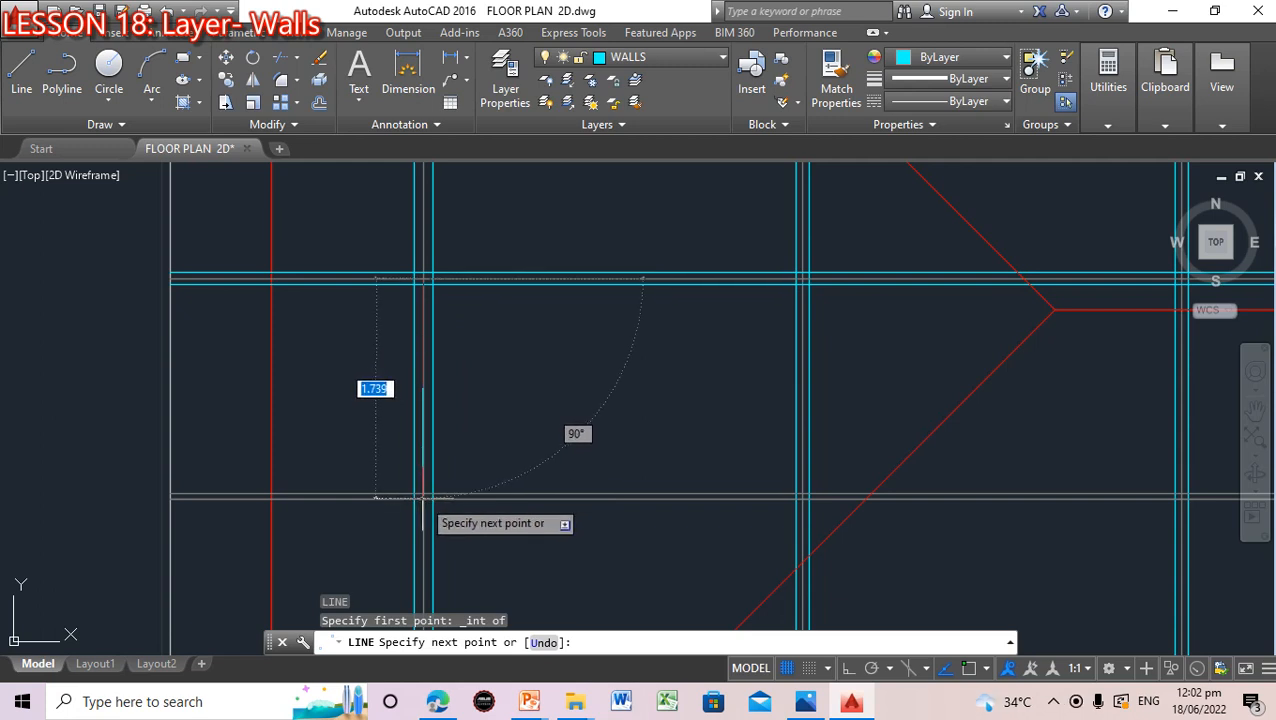
pyautogui.keyDown('shift'); pyautogui.rightClick(422, 497); pyautogui.keyUp('shift')
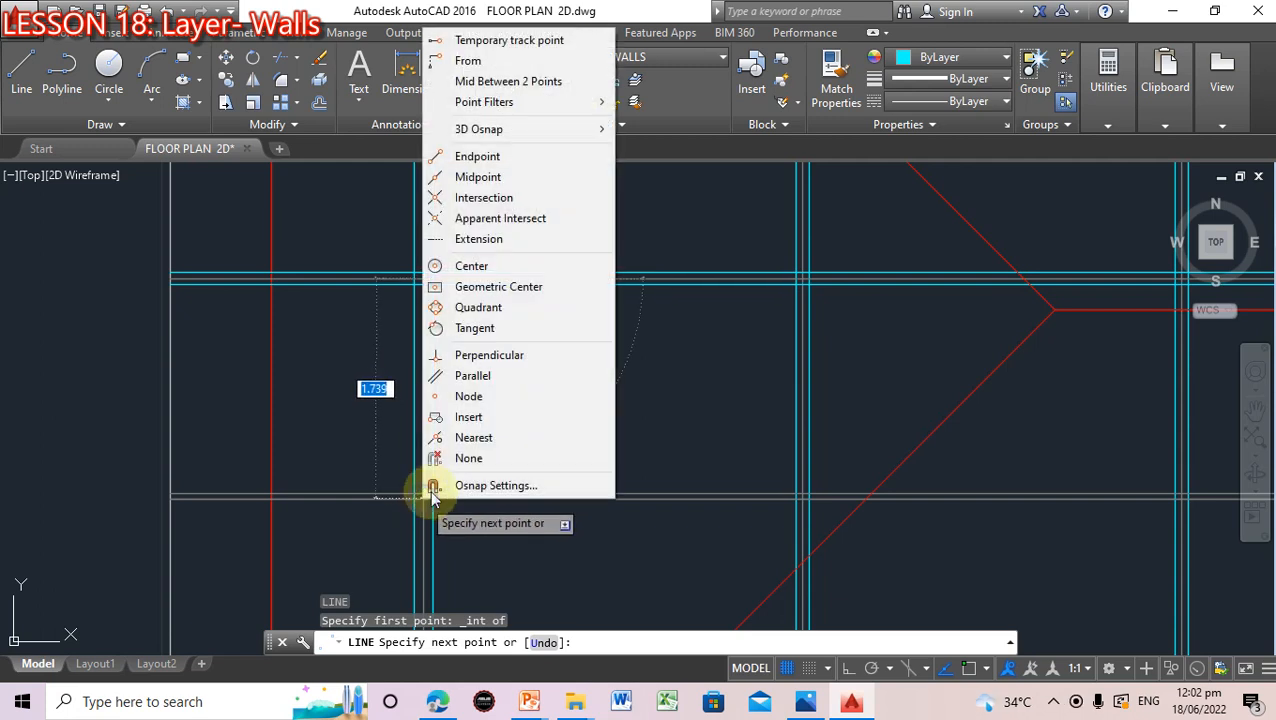
pyautogui.click(522, 199)
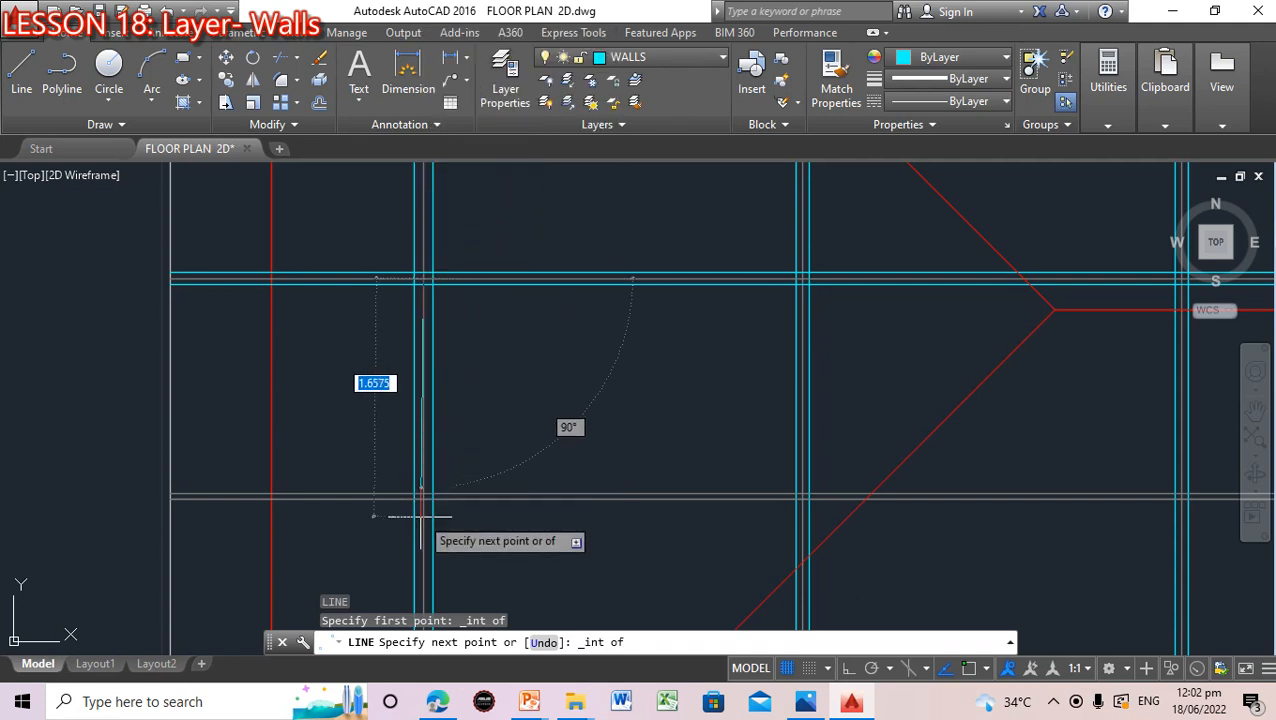
pyautogui.click(422, 500)
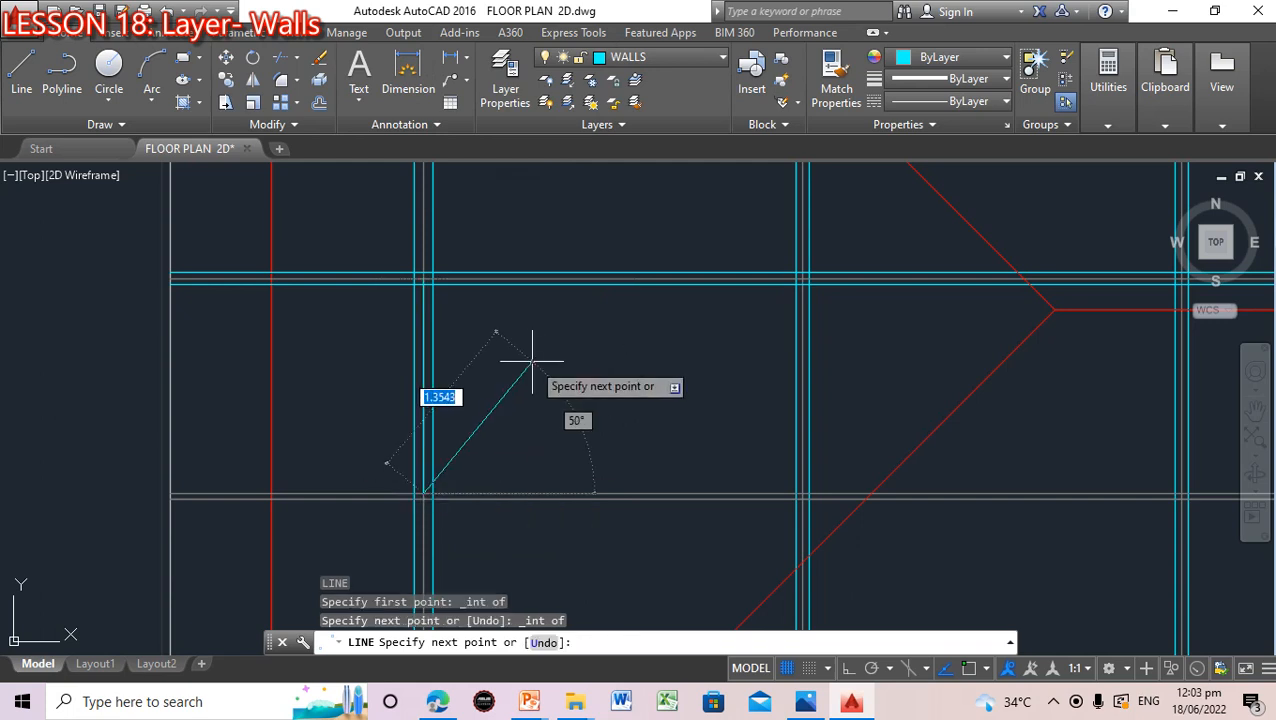
pyautogui.press('Return')
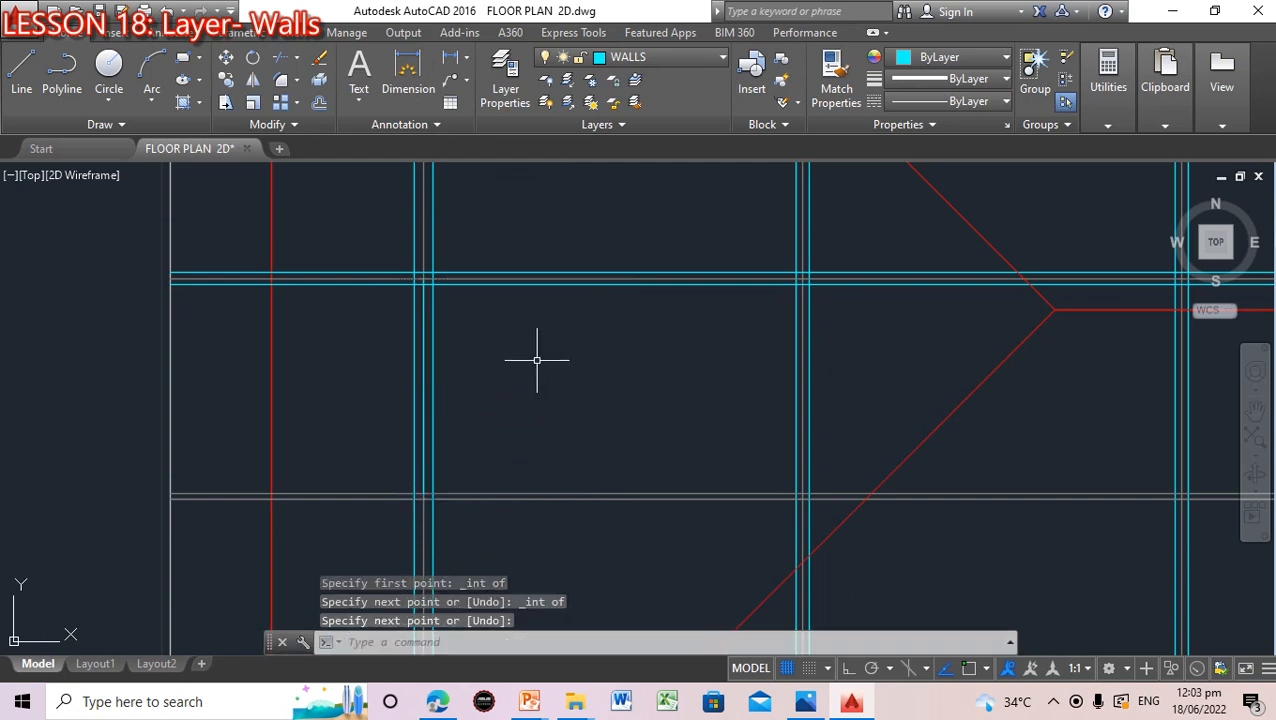
# List the new vertical line's properties to check its length, closing the listing when done
pyautogui.click(421, 375)
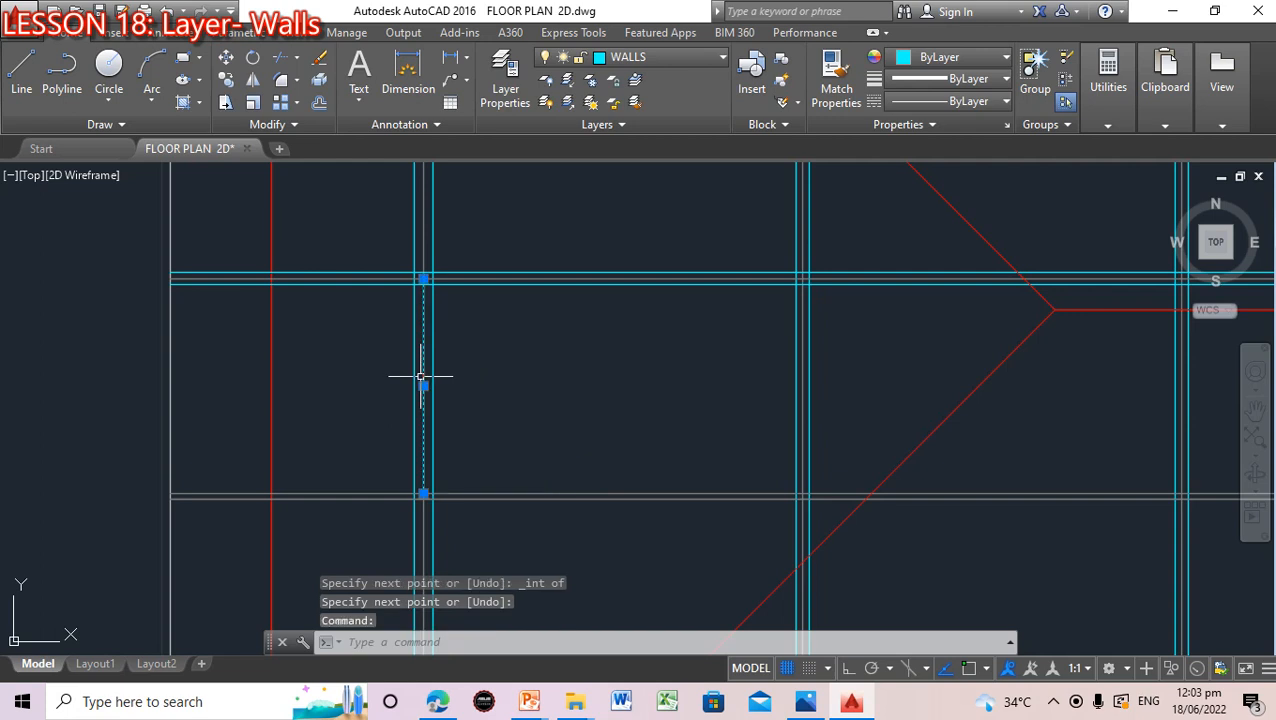
pyautogui.write('Li')
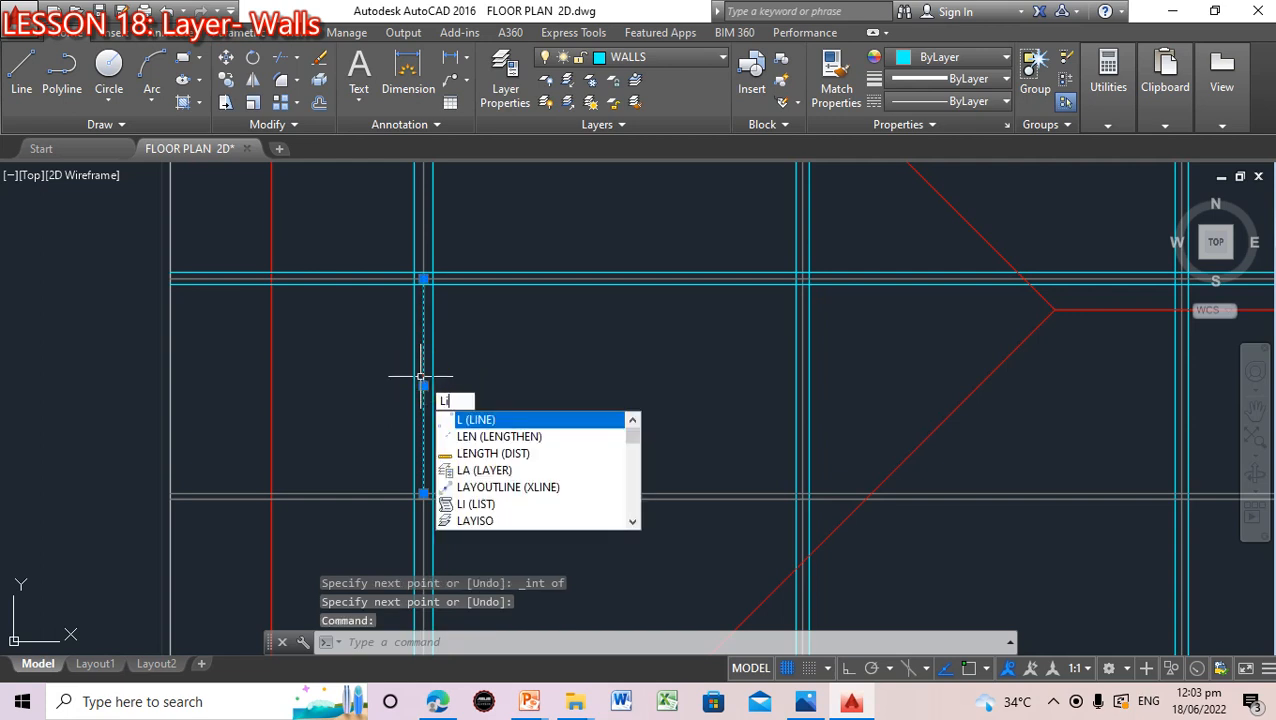
pyautogui.press('Return')
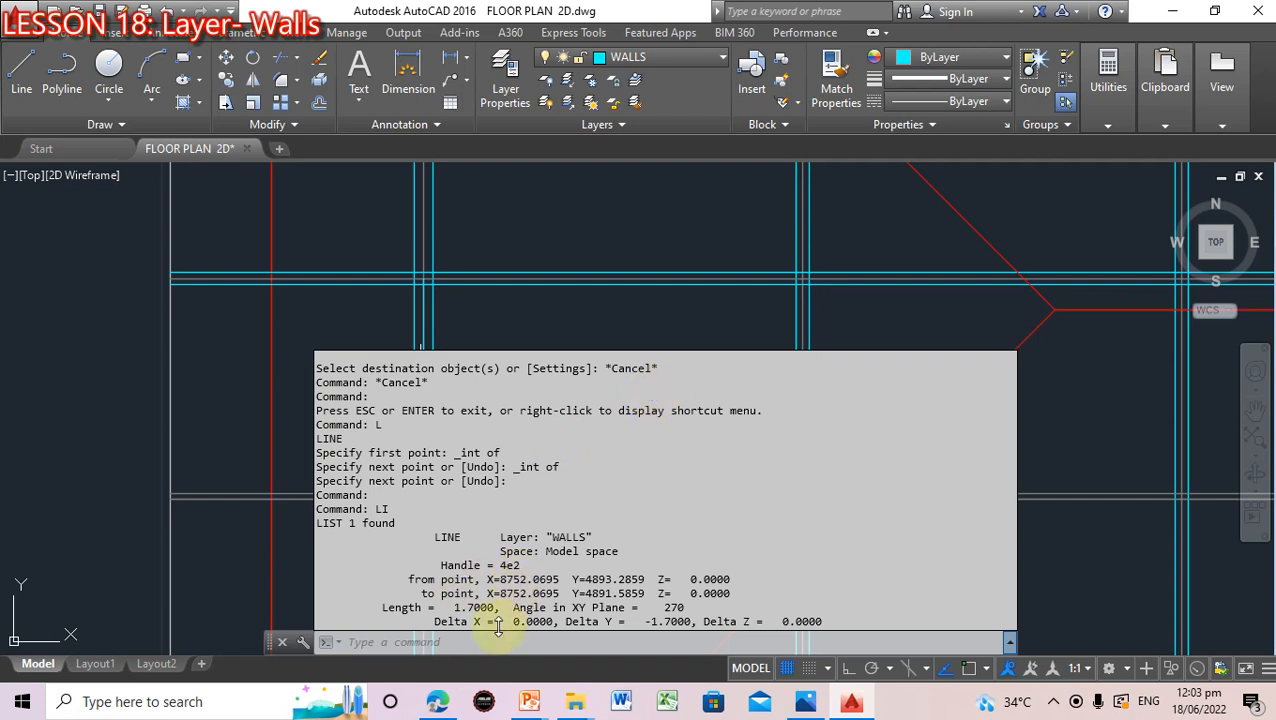
pyautogui.press('Escape')
pyautogui.press('Escape')
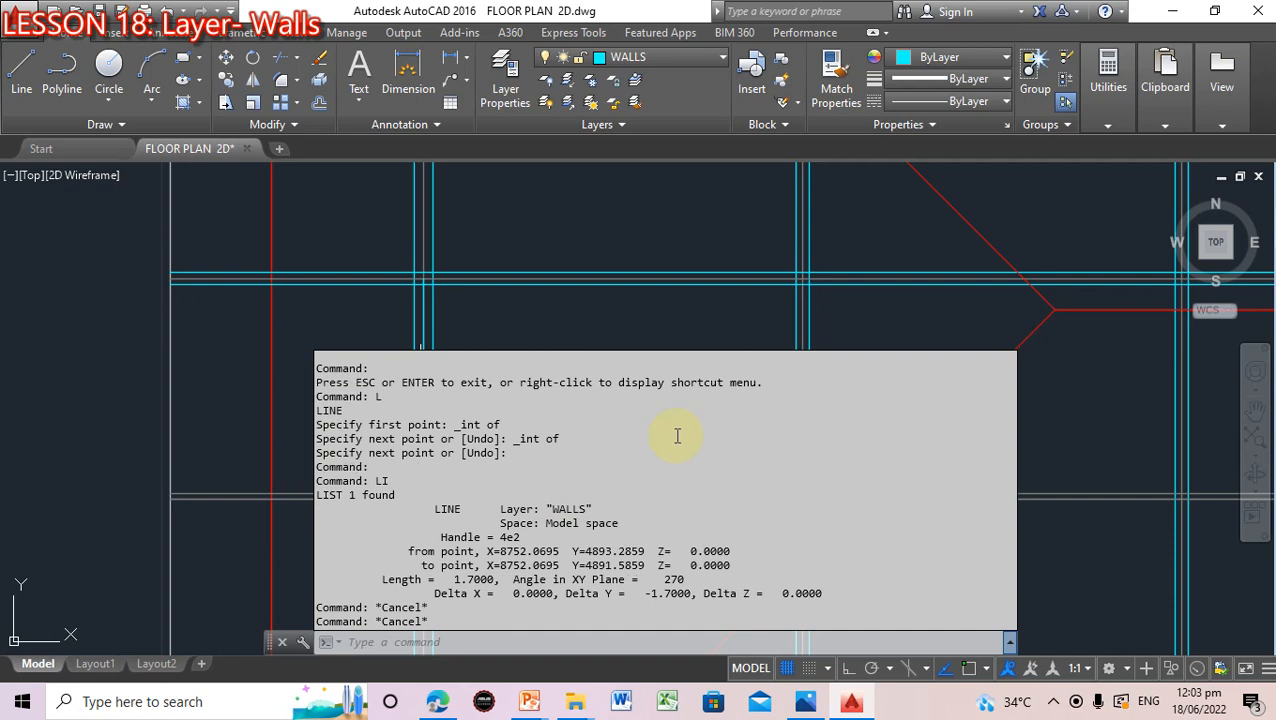
pyautogui.press('F2')
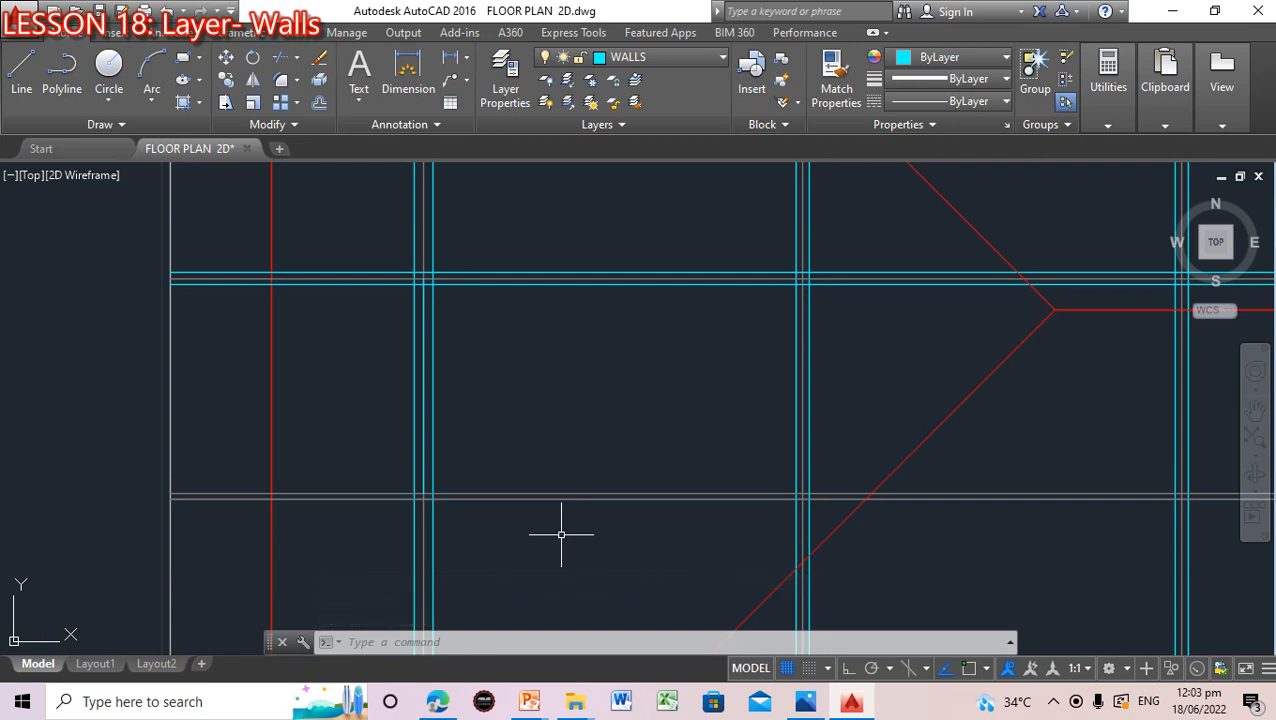
pyautogui.press('Escape')
pyautogui.press('Escape')
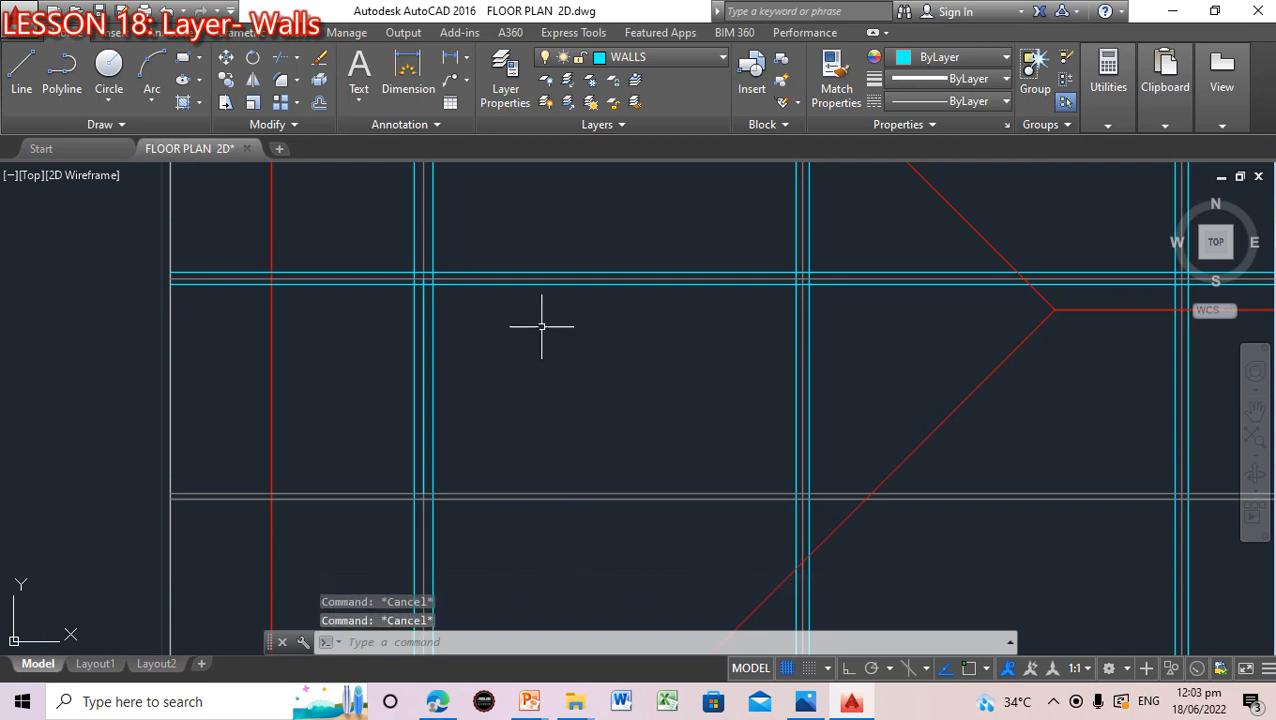
# Switch to the PowerPoint lesson and check the T&B dimensions on the reference floor plan
pyautogui.scroll(-2, 735, 558)
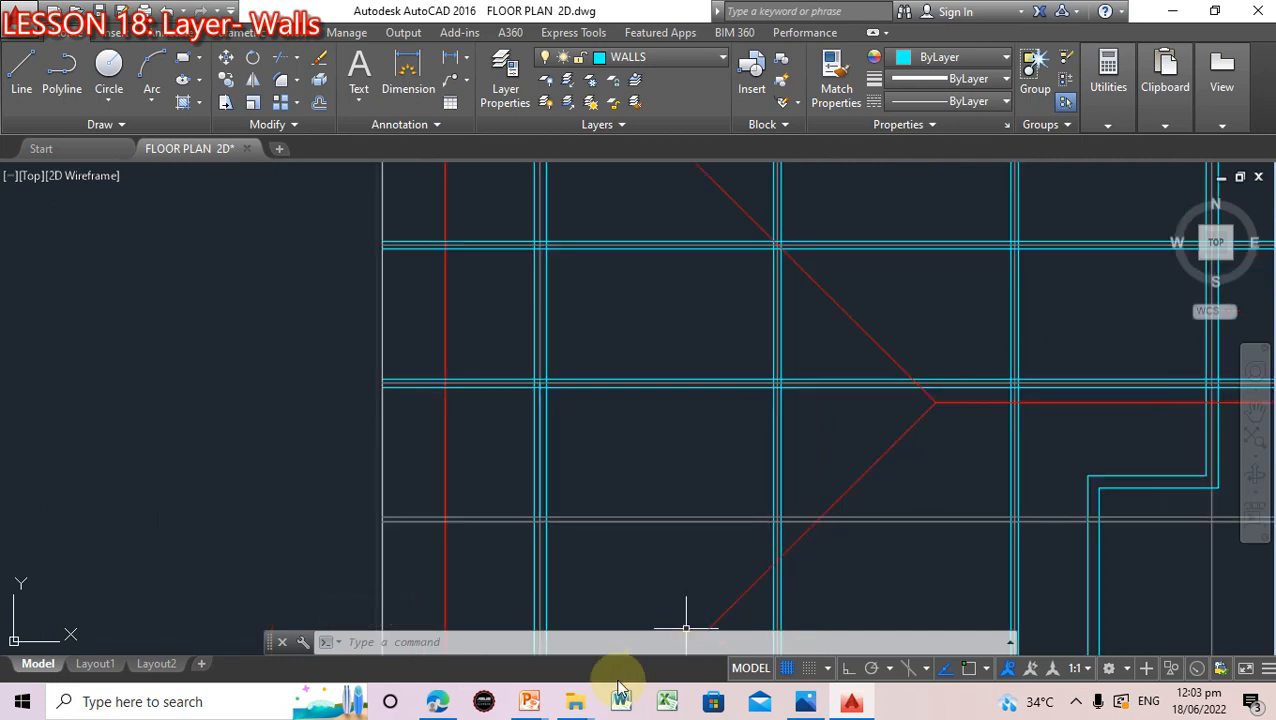
pyautogui.moveTo(535, 700)
pyautogui.click(609, 628)
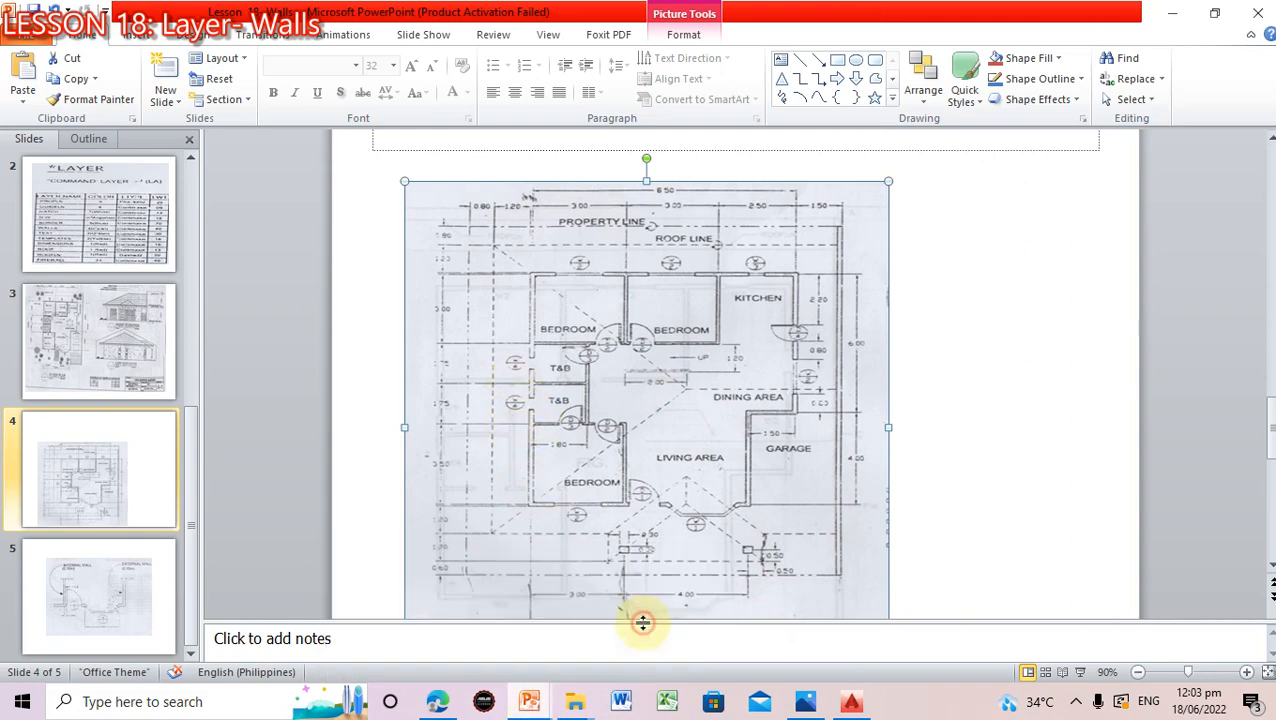
# Return to AutoCAD and erase the vertical check line on the west outer wall's guide
pyautogui.click(851, 702)
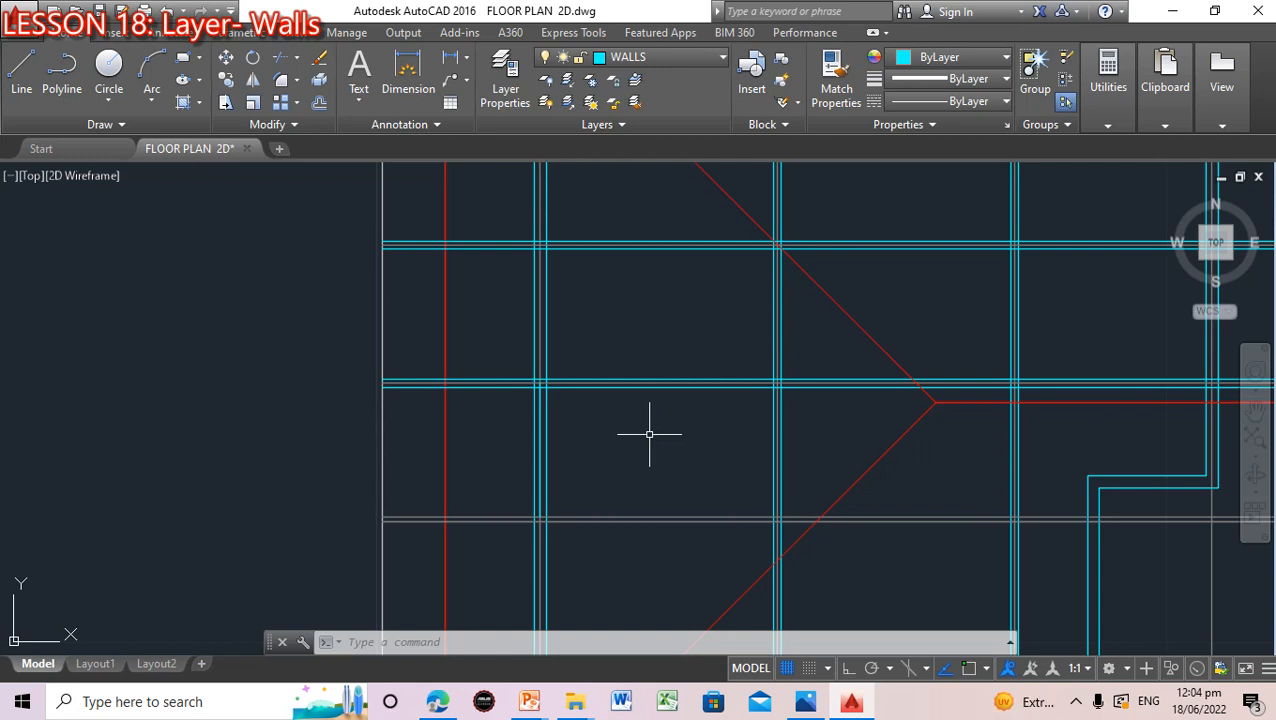
pyautogui.click(539, 451)
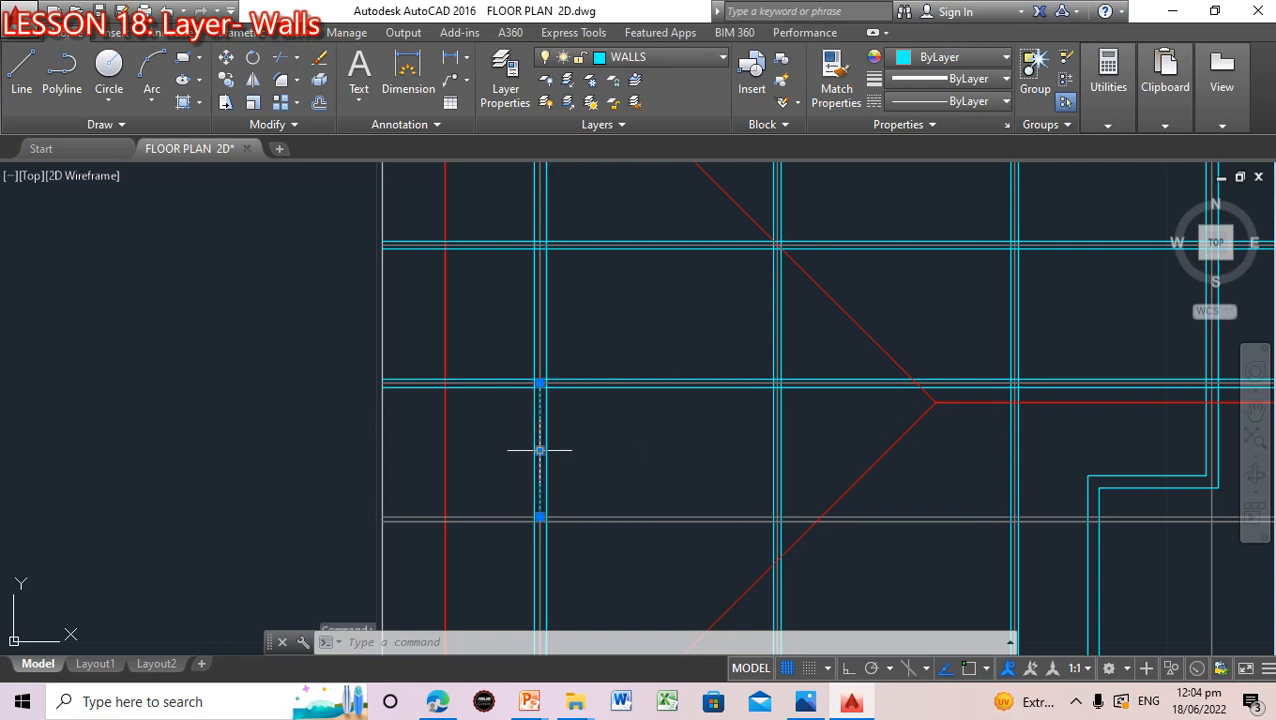
pyautogui.press('Delete')
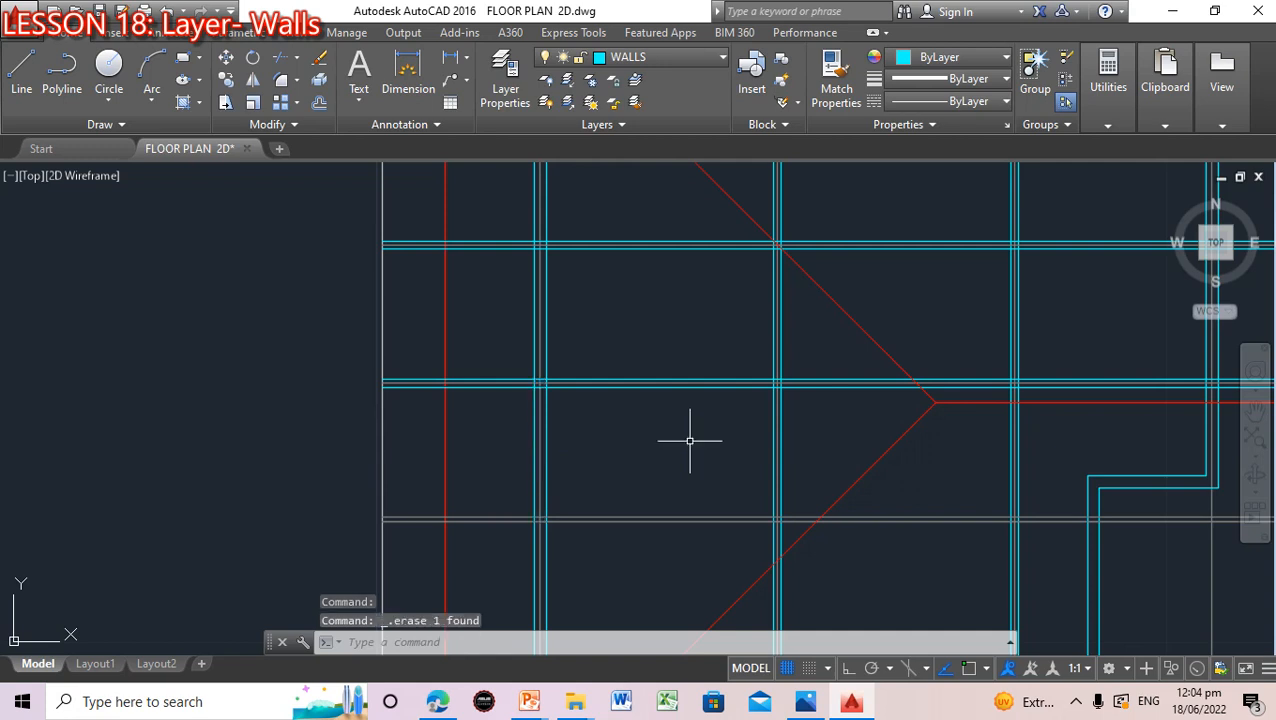
# Offset the lower horizontal grey guide line 0.05 downward to form the other face of the internal wall
pyautogui.click(655, 520)
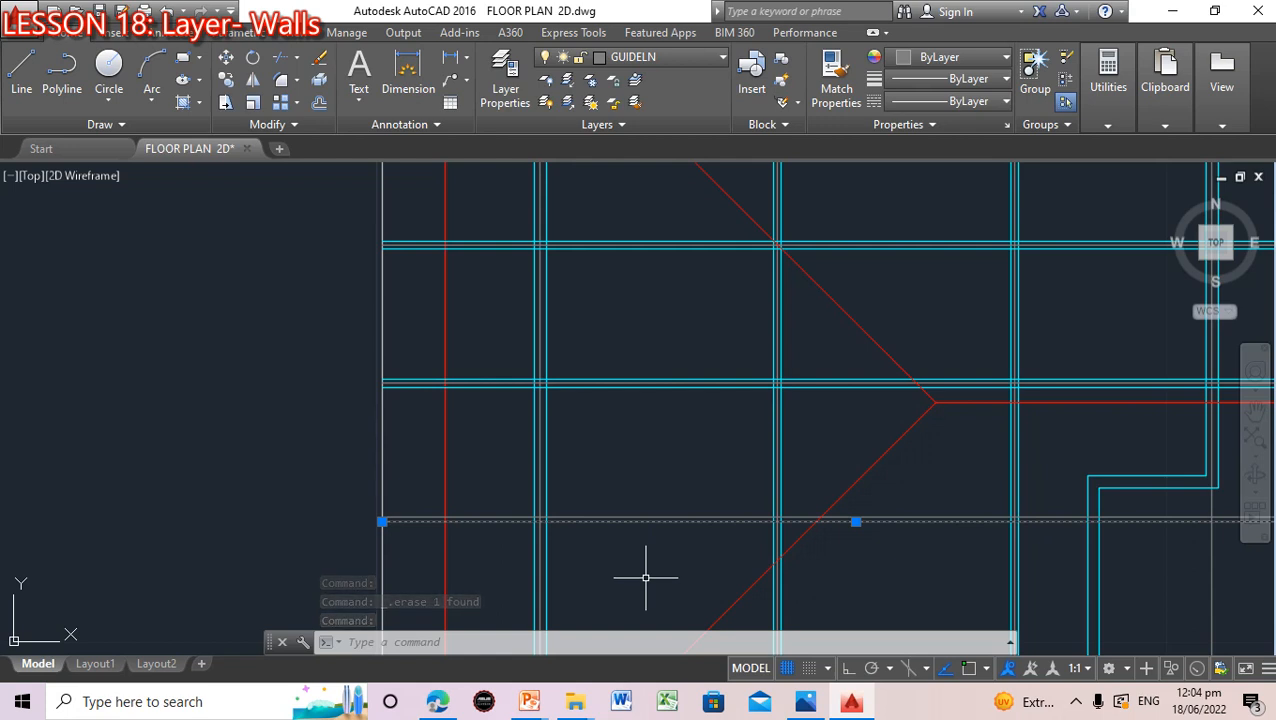
pyautogui.press('Escape')
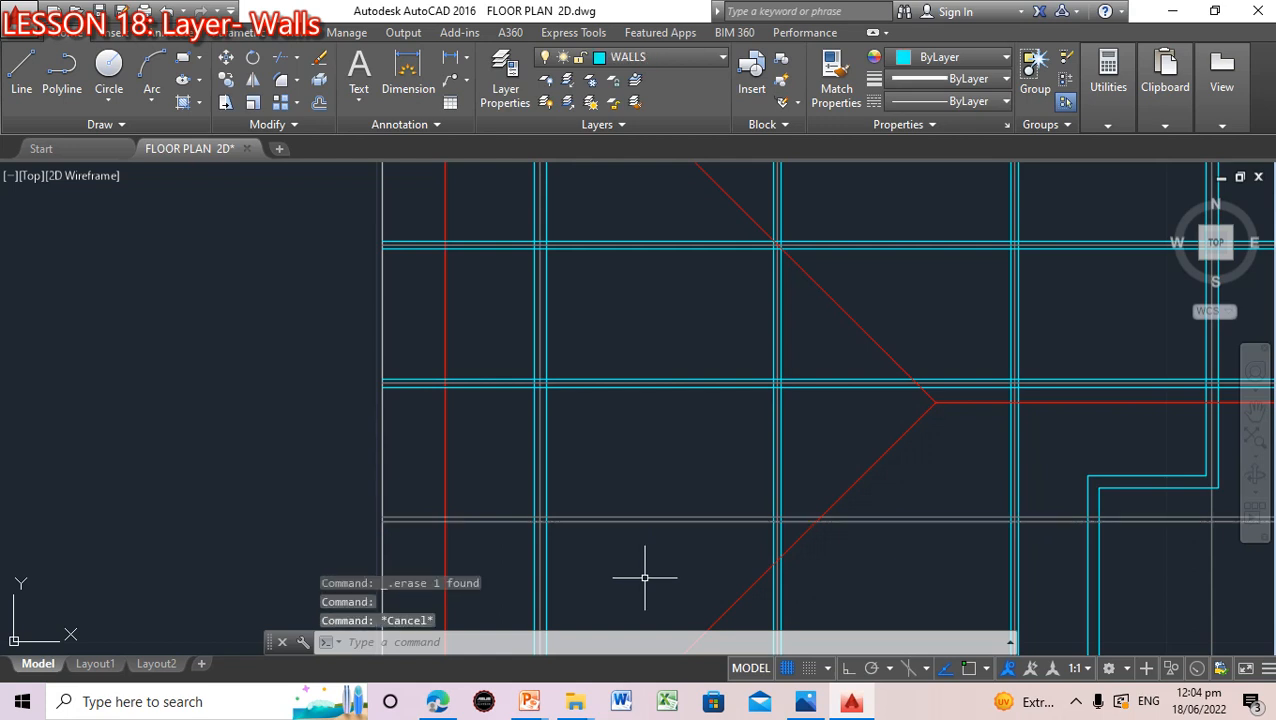
pyautogui.write('OFFSET')
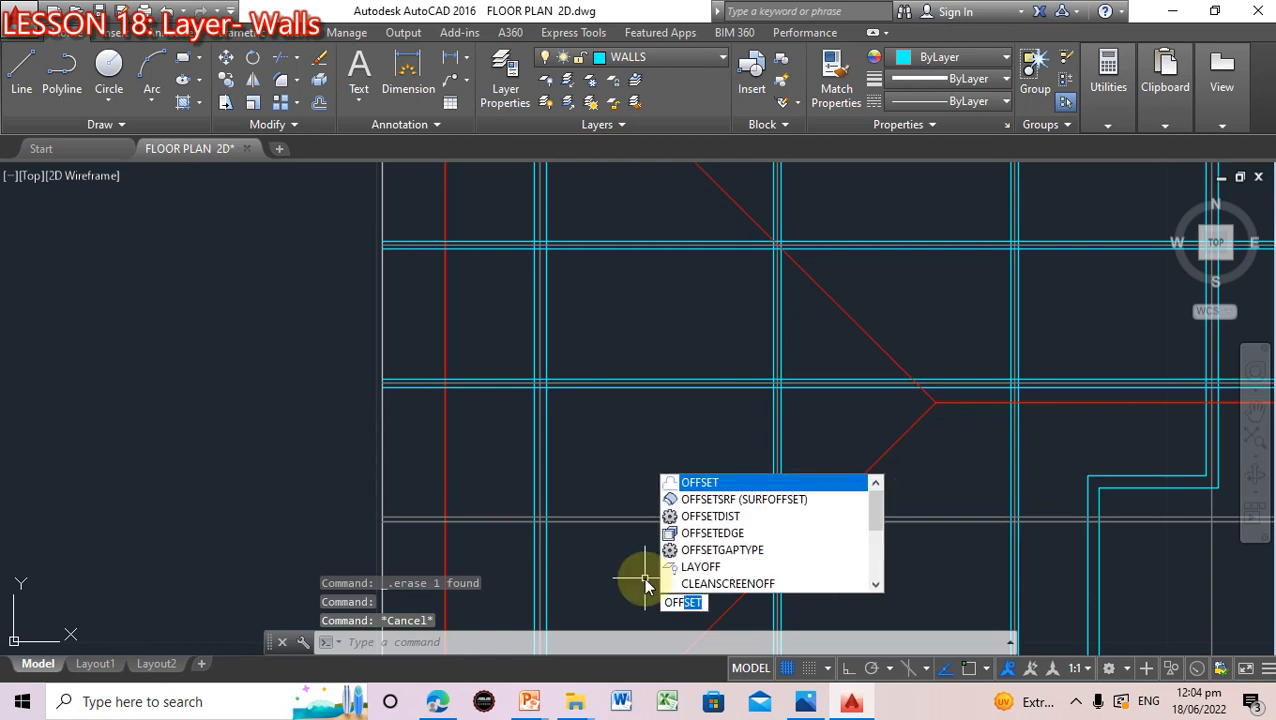
pyautogui.press('Return')
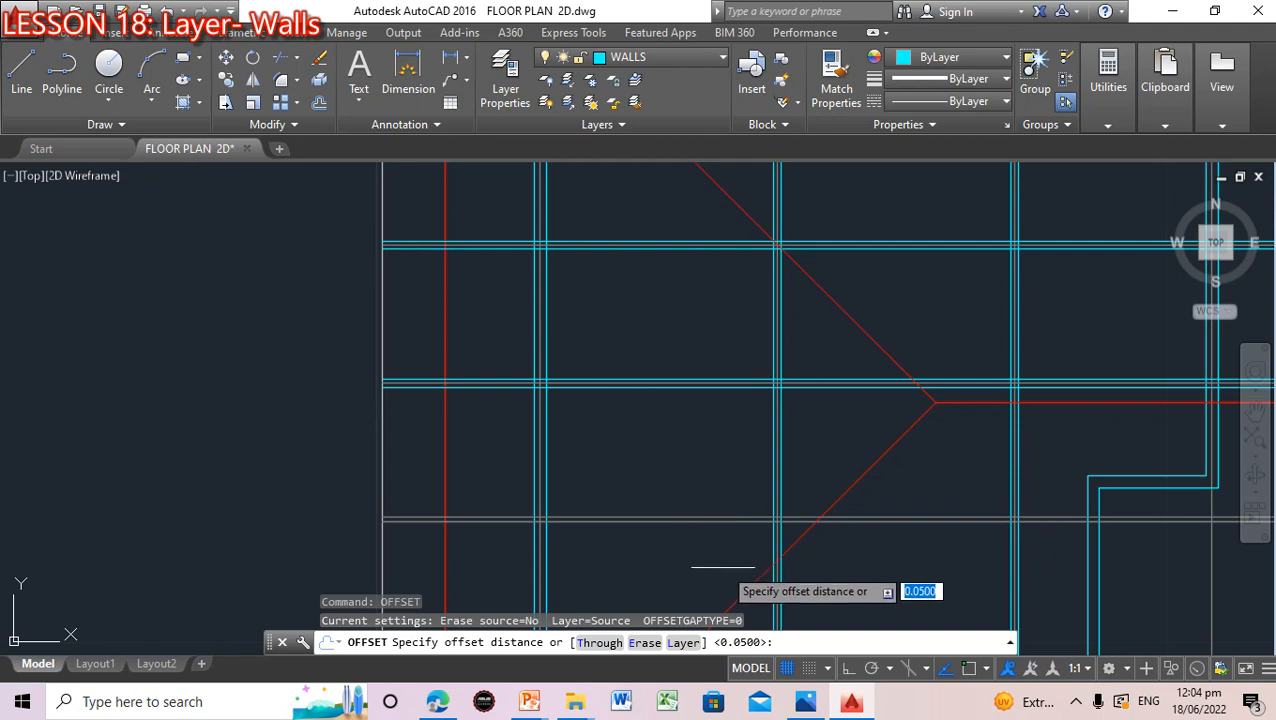
pyautogui.press('Return')
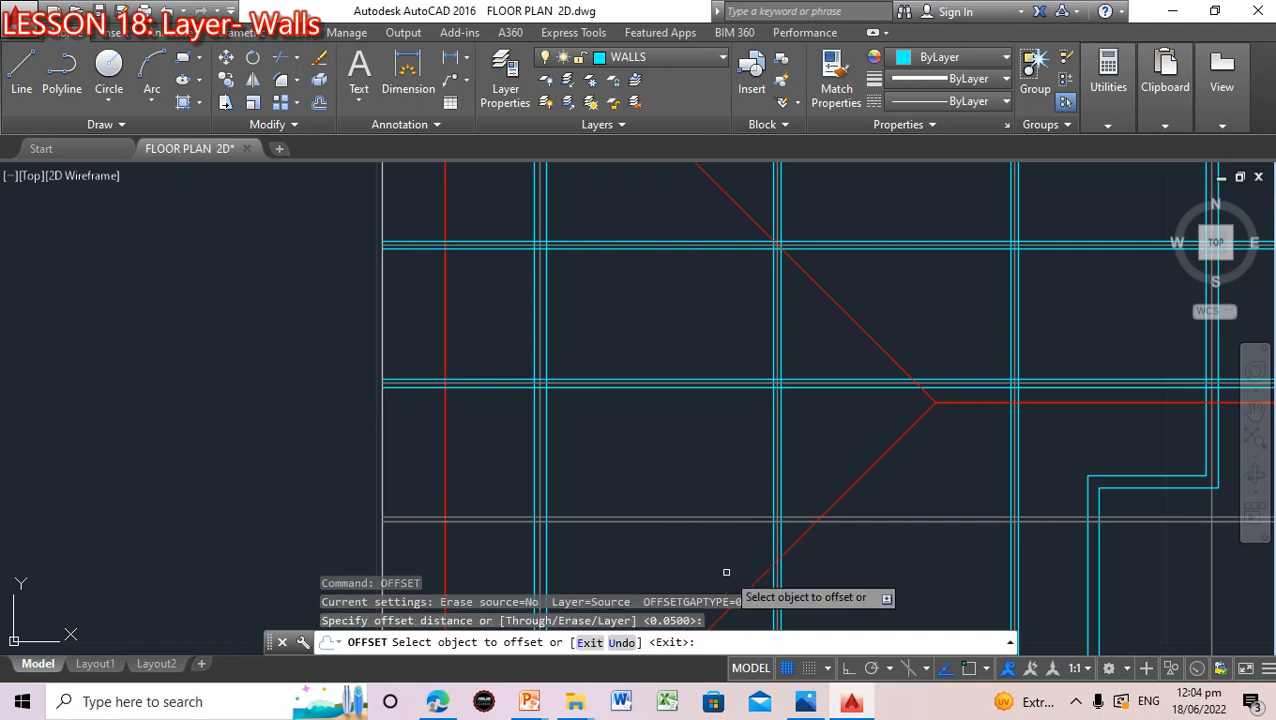
pyautogui.click(700, 520)
pyautogui.click(706, 540)
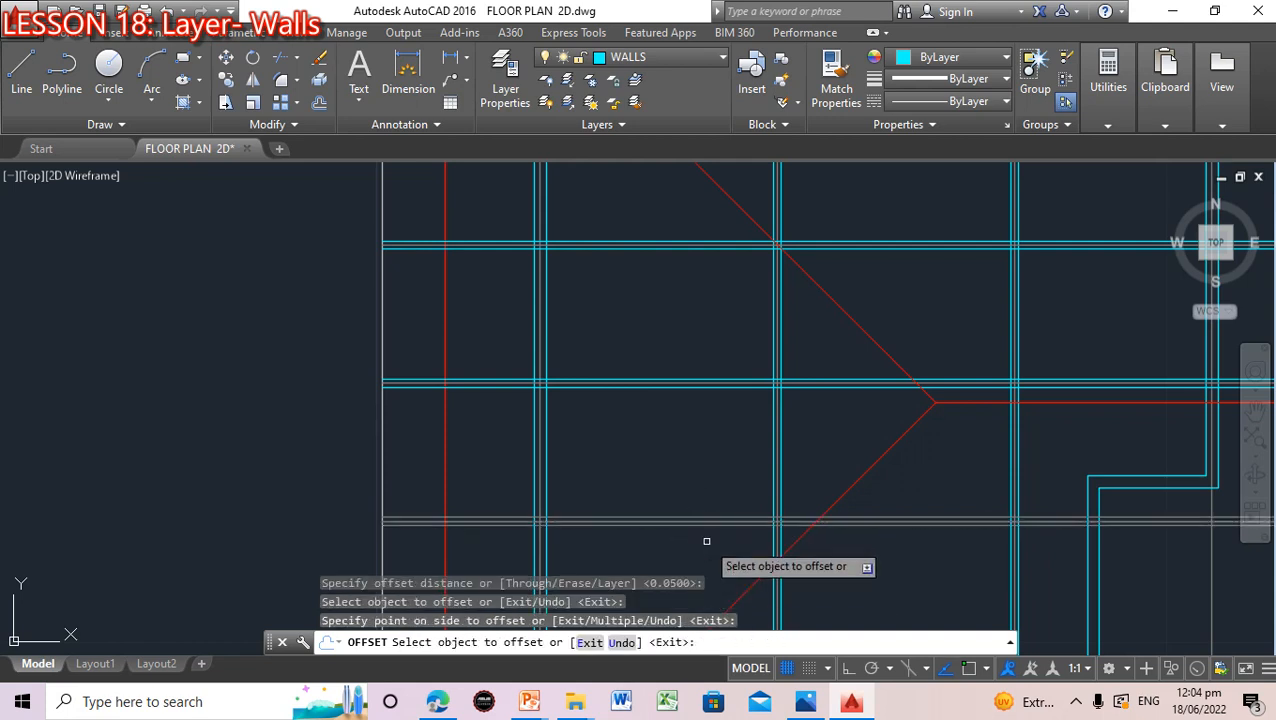
pyautogui.press('Escape')
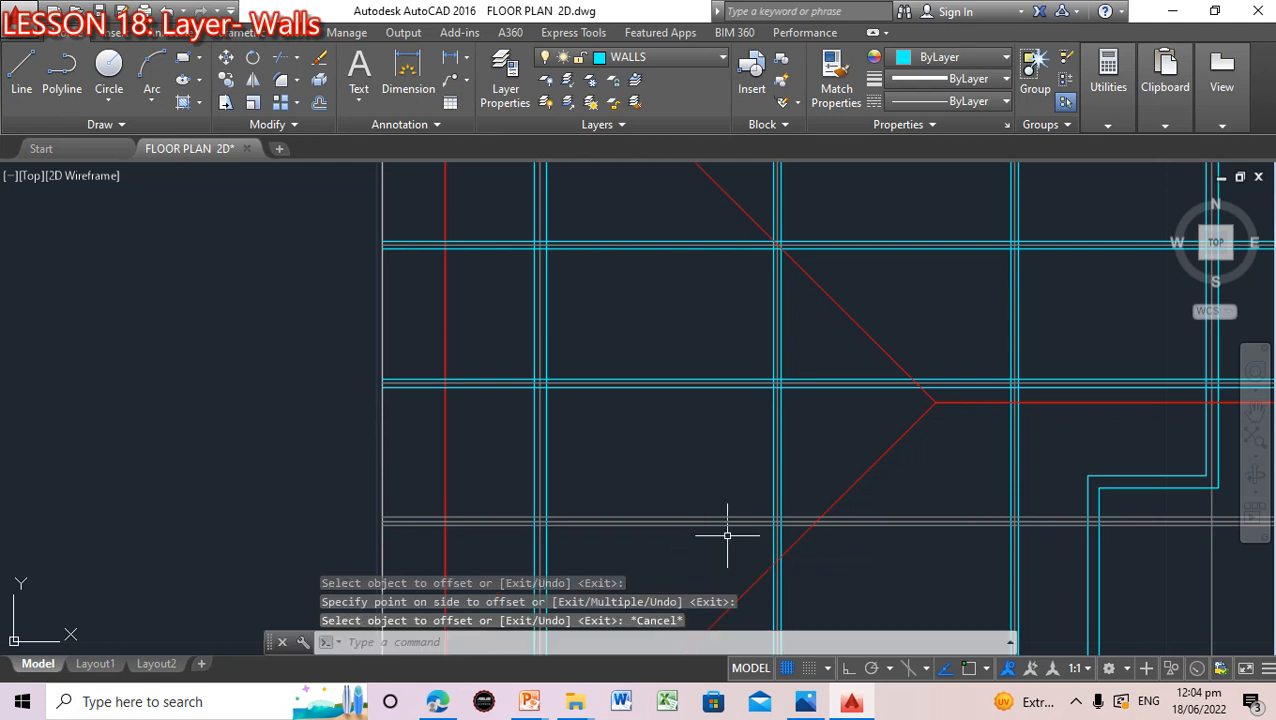
# Move the two grey offset lines on either side of the lower horizontal guide to the WALLS layer
pyautogui.scroll(3, 735, 493)
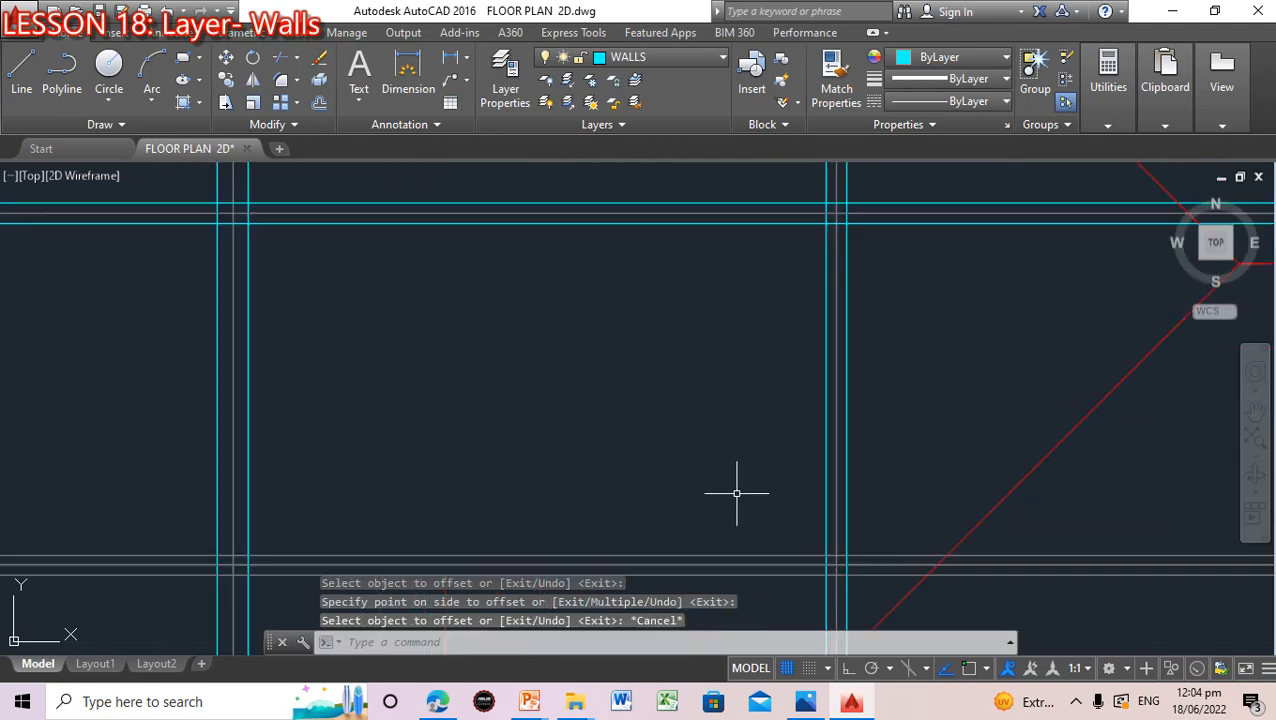
pyautogui.click(737, 555)
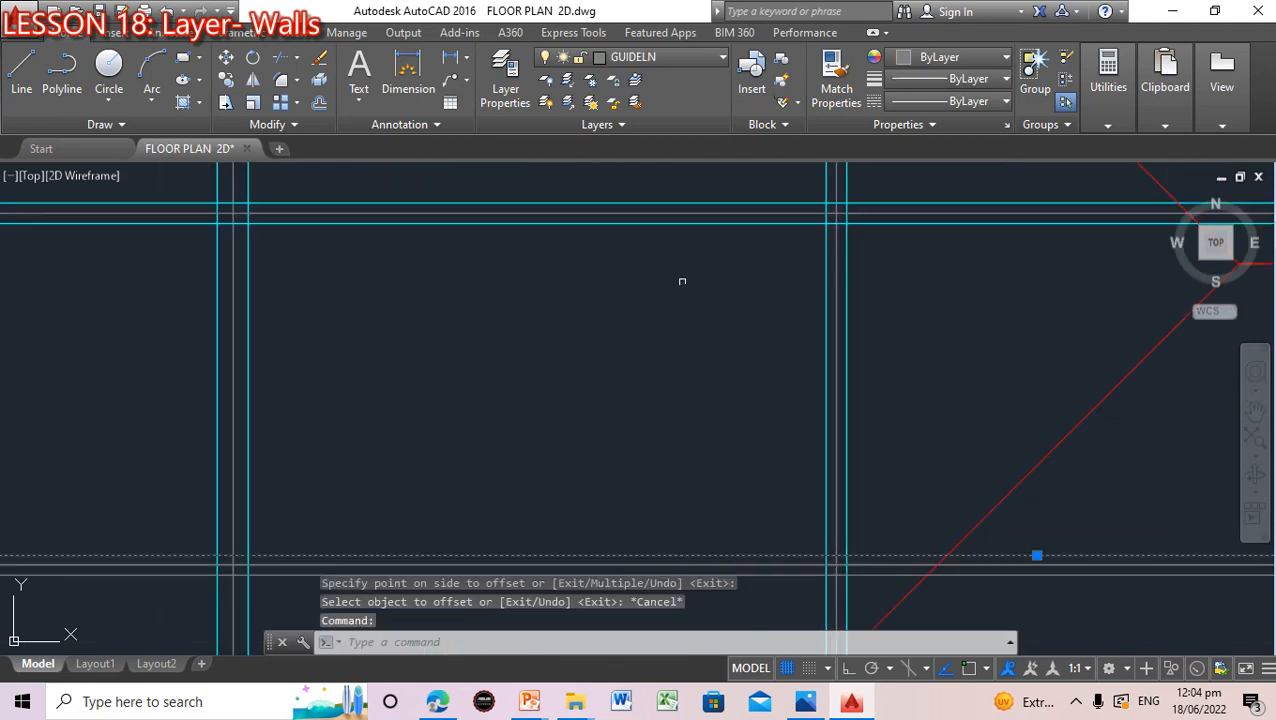
pyautogui.click(712, 61)
pyautogui.click(609, 352)
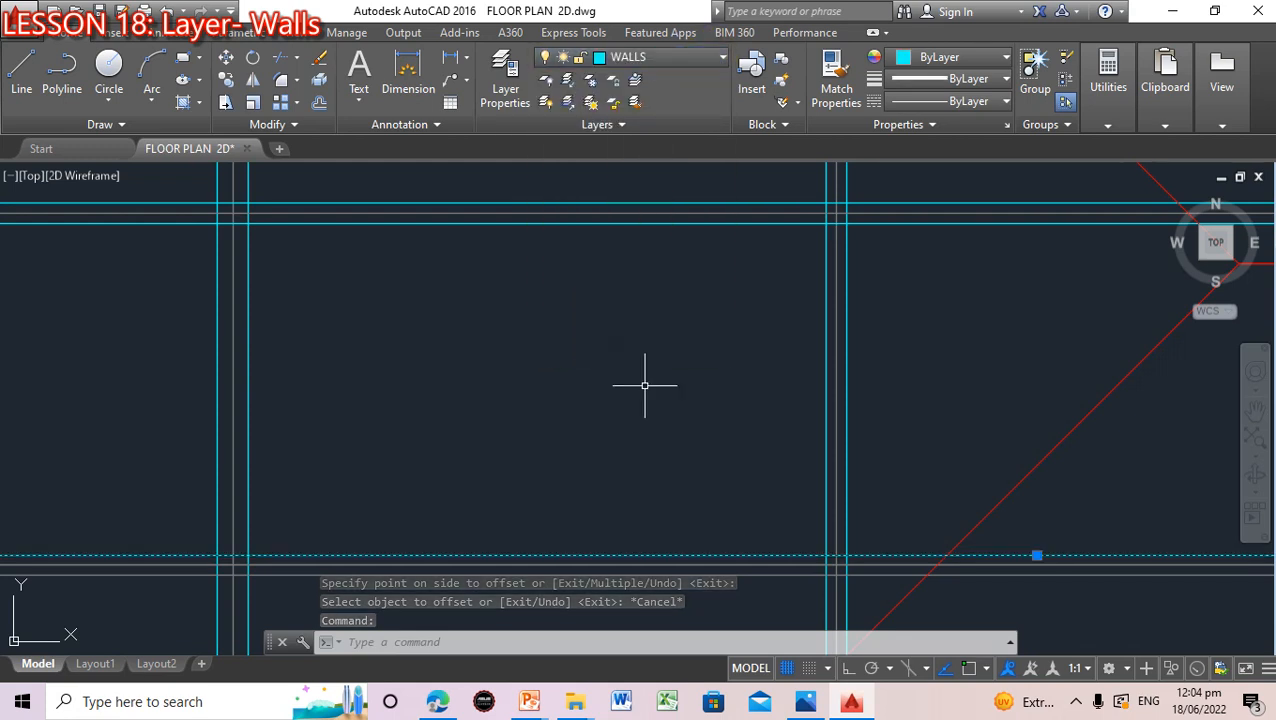
pyautogui.click(808, 574)
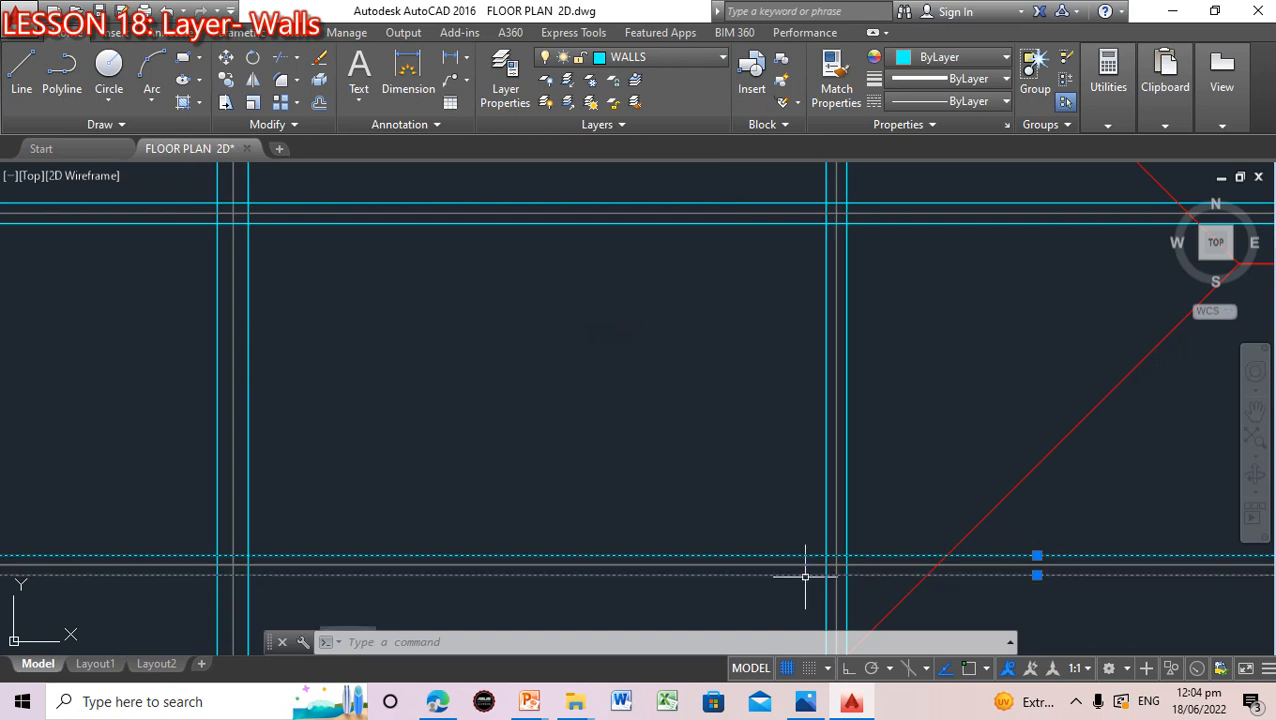
pyautogui.click(722, 57)
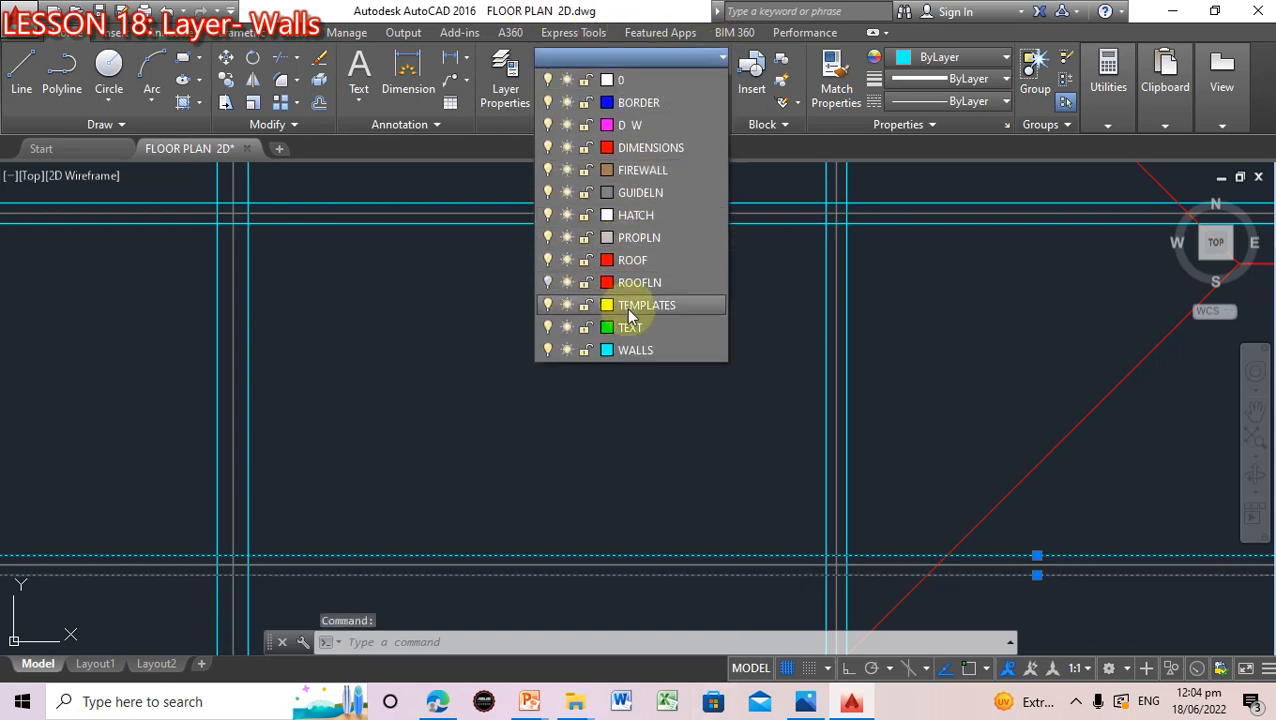
pyautogui.click(629, 349)
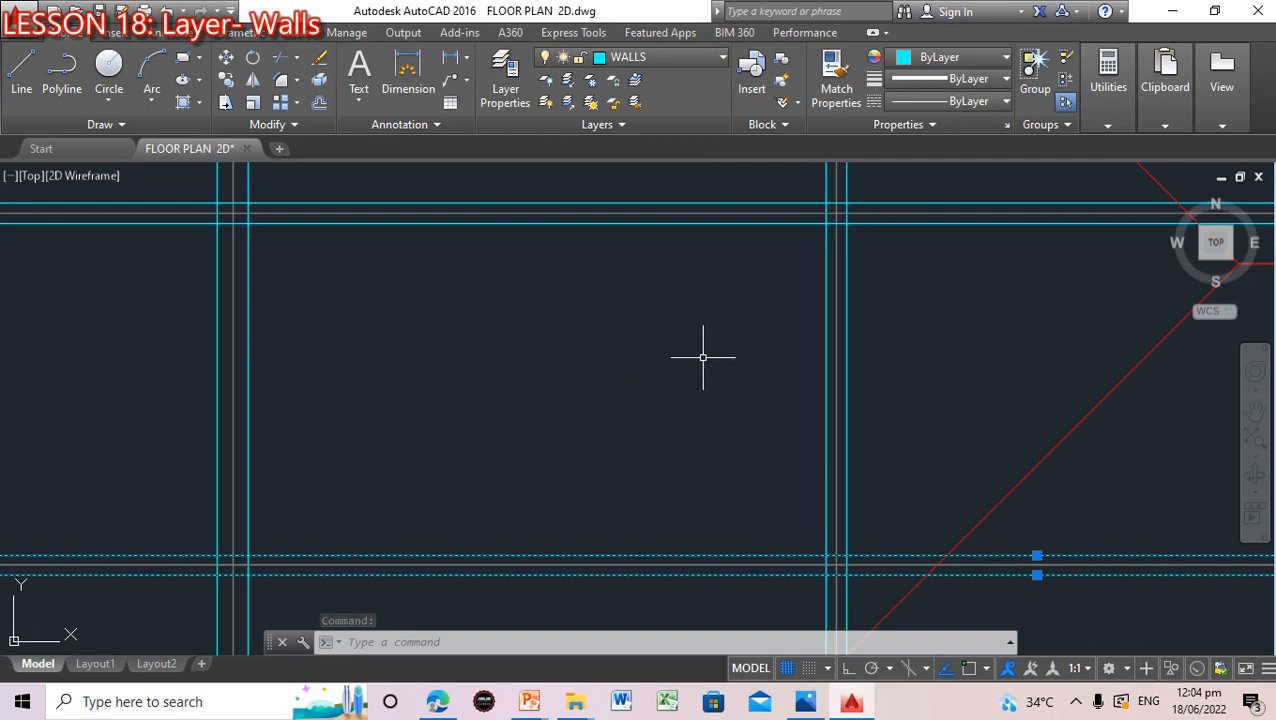
pyautogui.write('o')
pyautogui.press('Return')
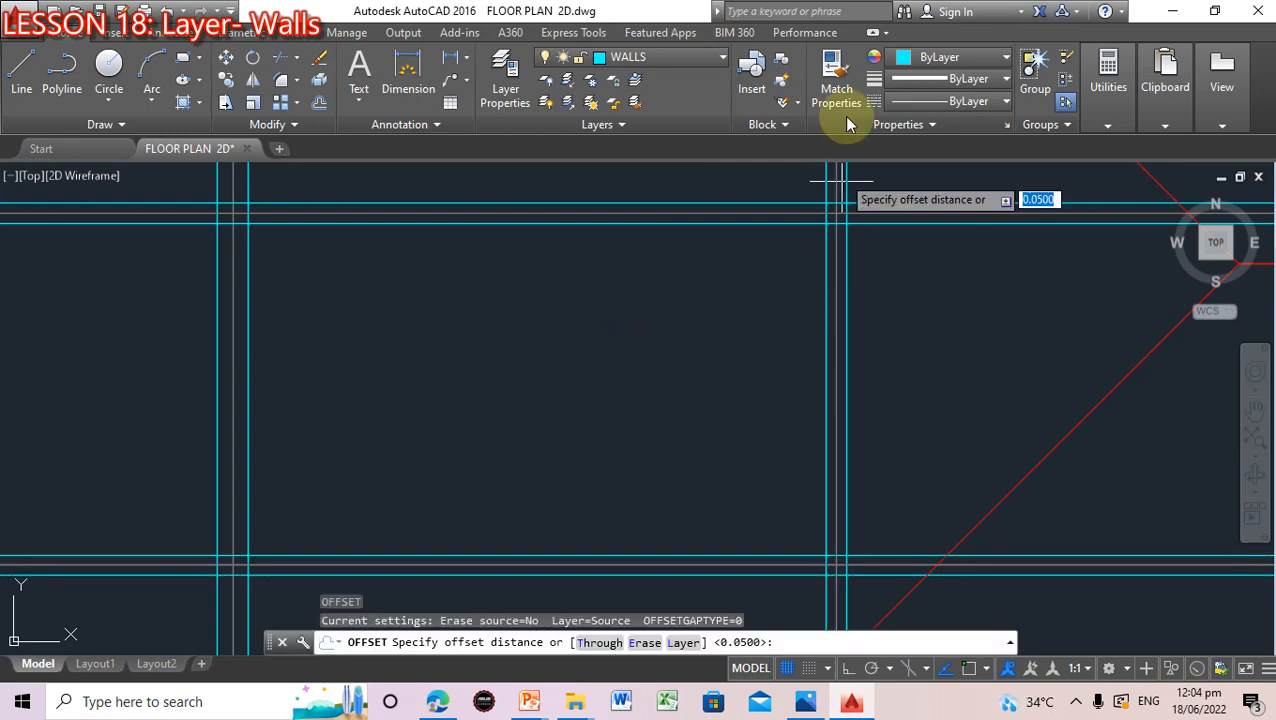
pyautogui.scroll(4, 685, 440)
pyautogui.scroll(2, 687, 447)
pyautogui.scroll(-2, 687, 446)
pyautogui.scroll(1, 695, 445)
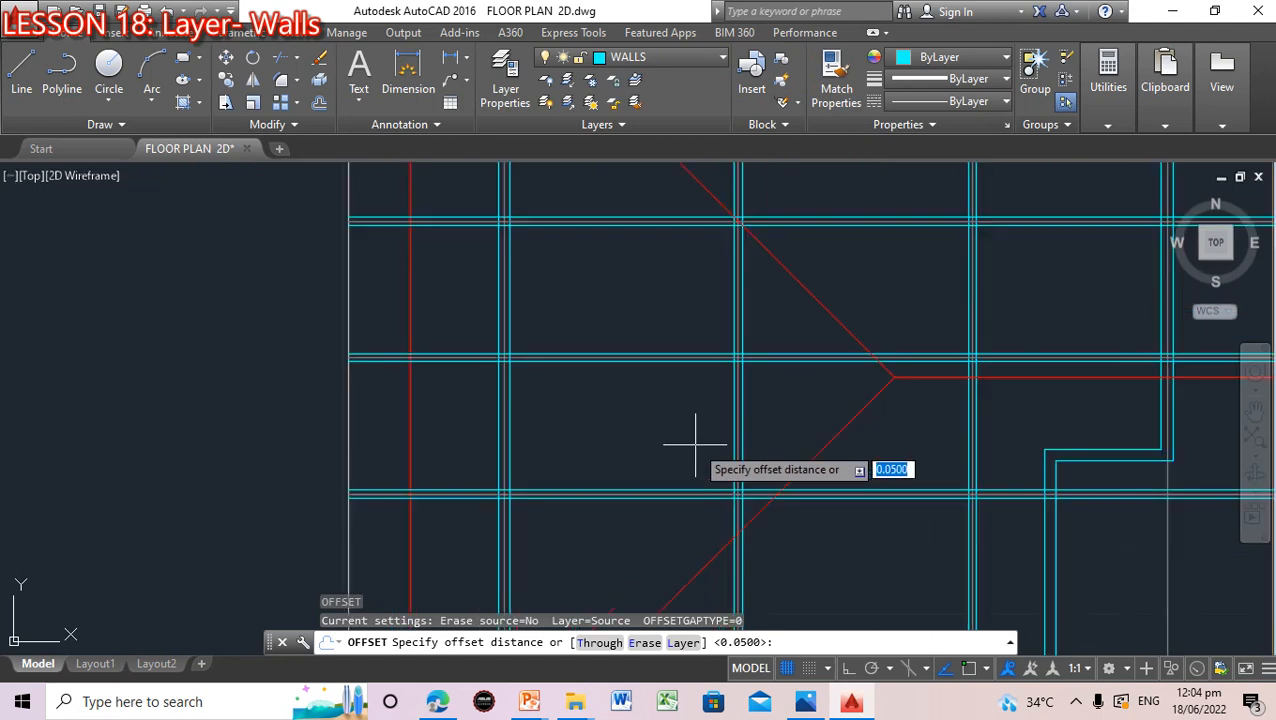
pyautogui.scroll(-4, 691, 449)
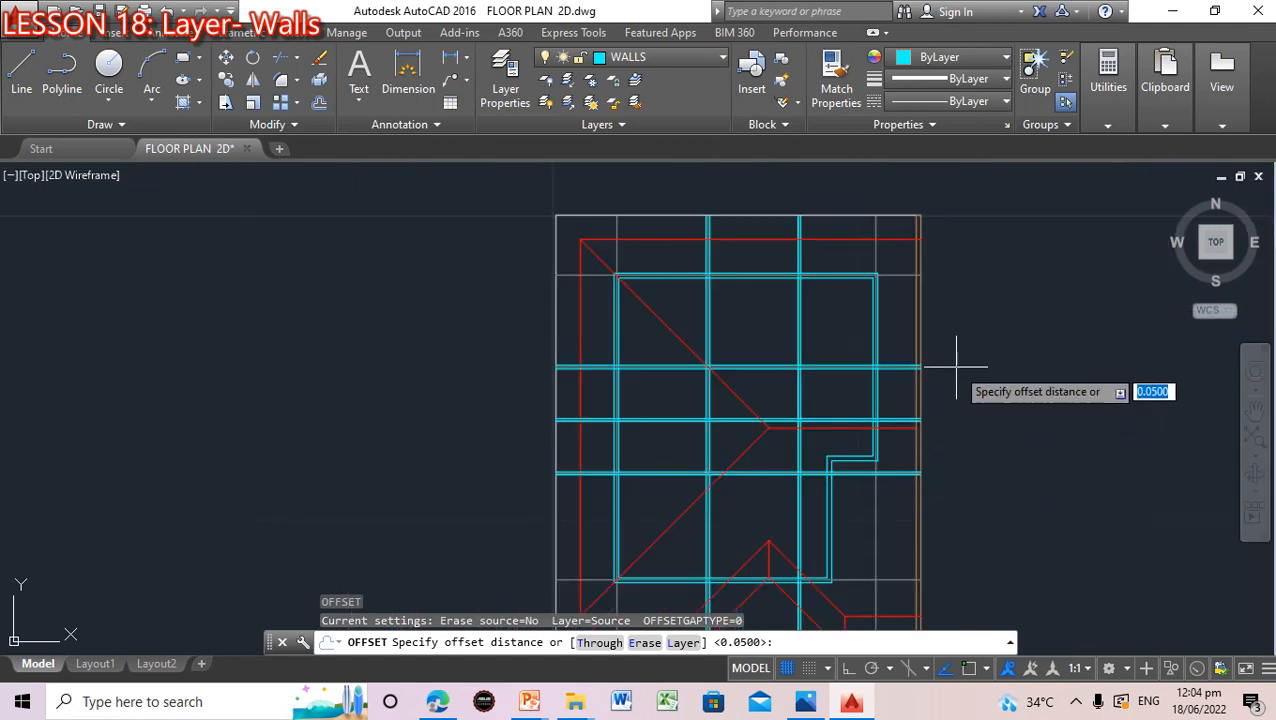
pyautogui.scroll(2, 955, 365)
pyautogui.scroll(-2, 951, 365)
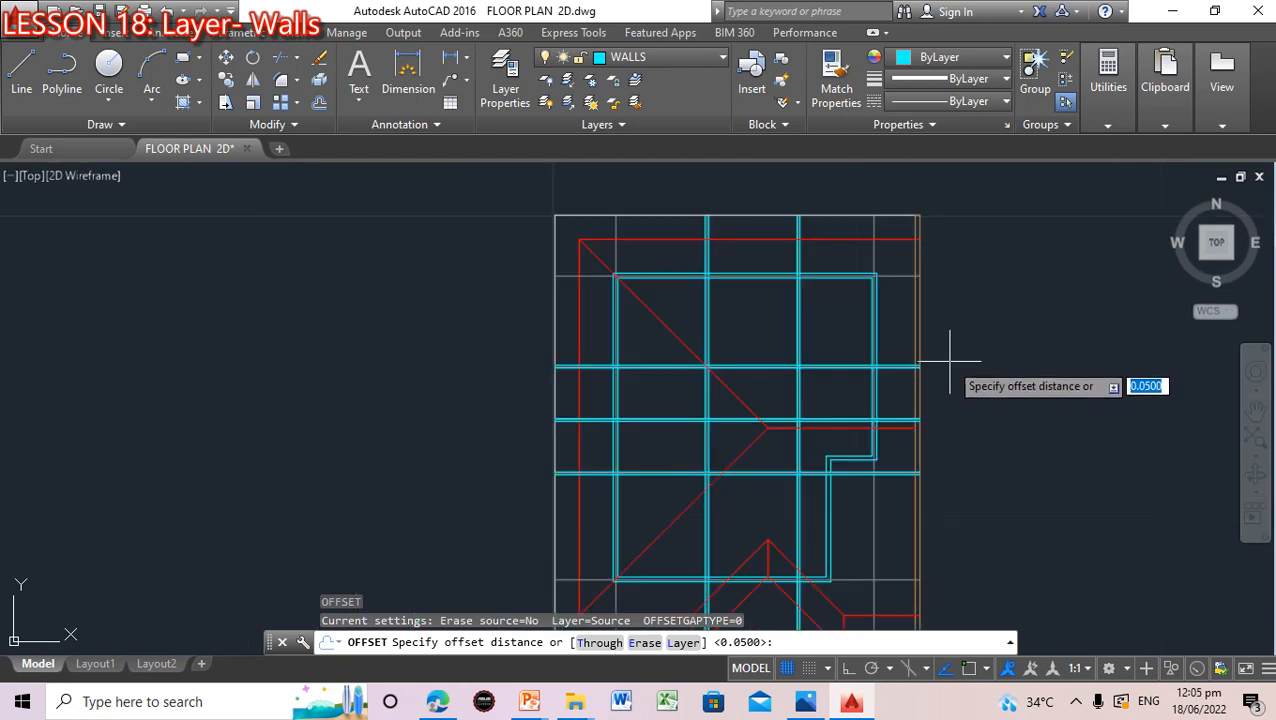
pyautogui.write('r')
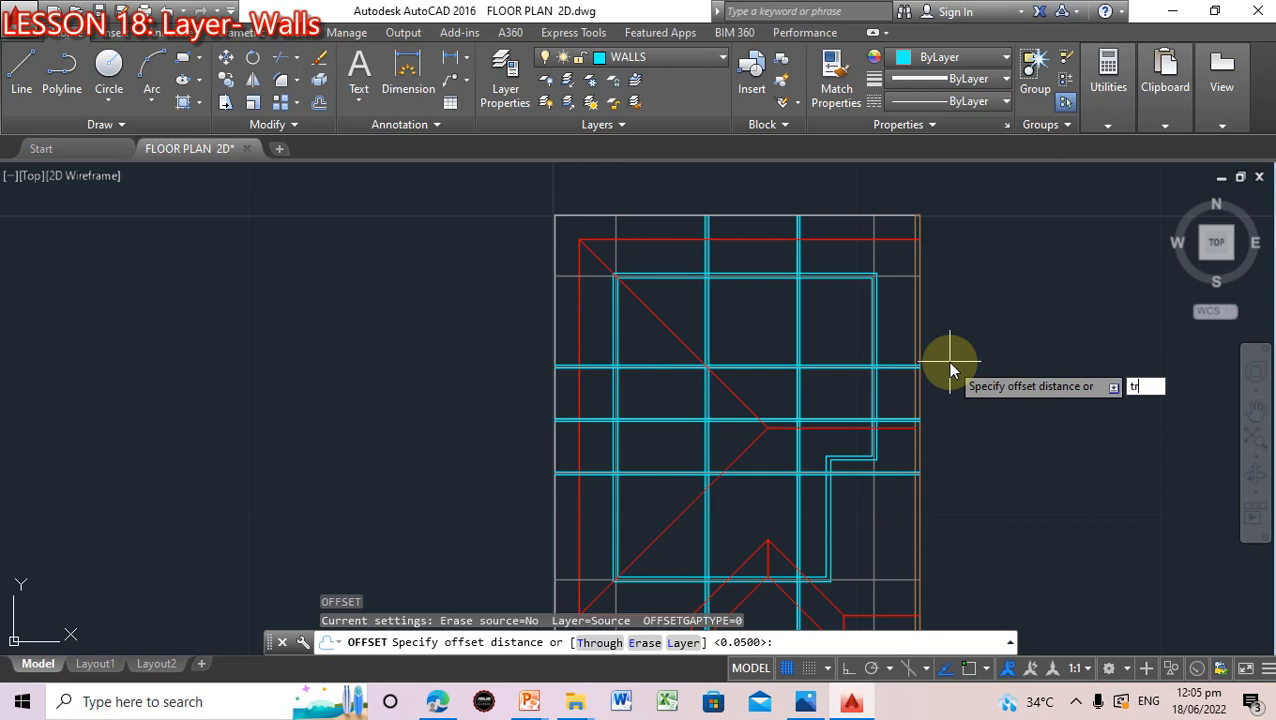
# Turn off the GUIDELN layer so only the wall, roof and boundary lines are displayed
pyautogui.click(722, 57)
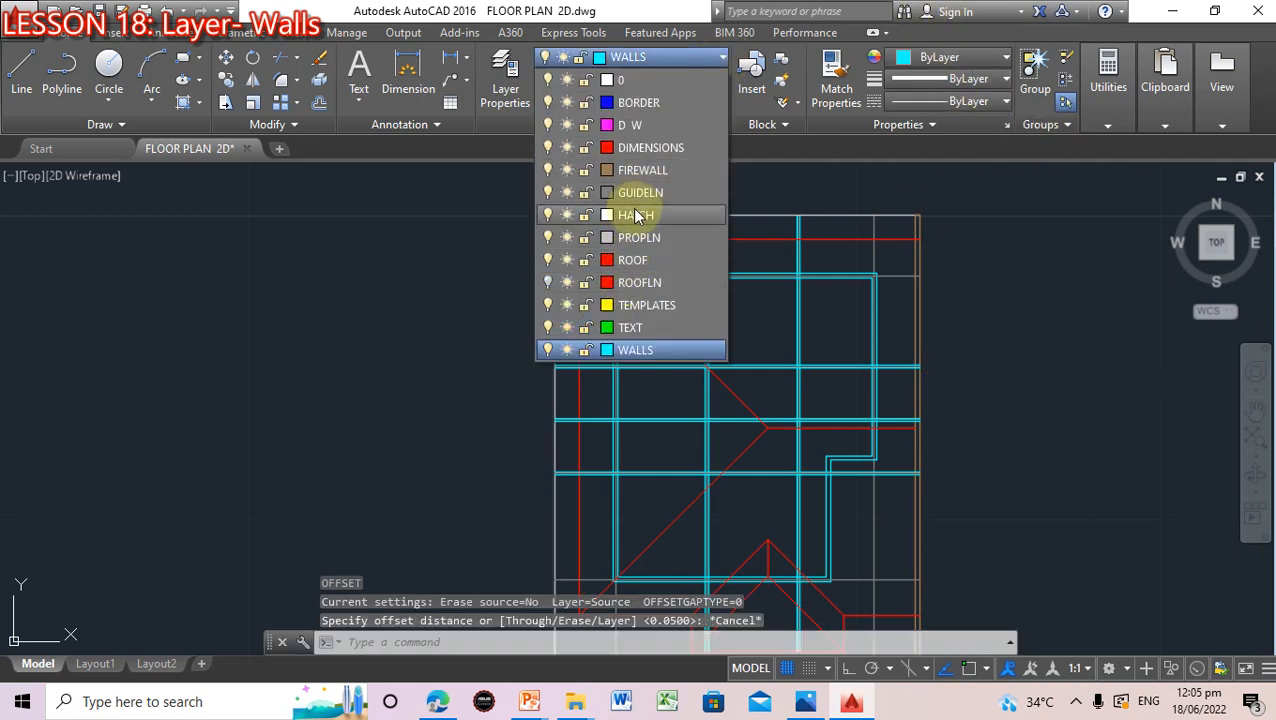
pyautogui.click(547, 192)
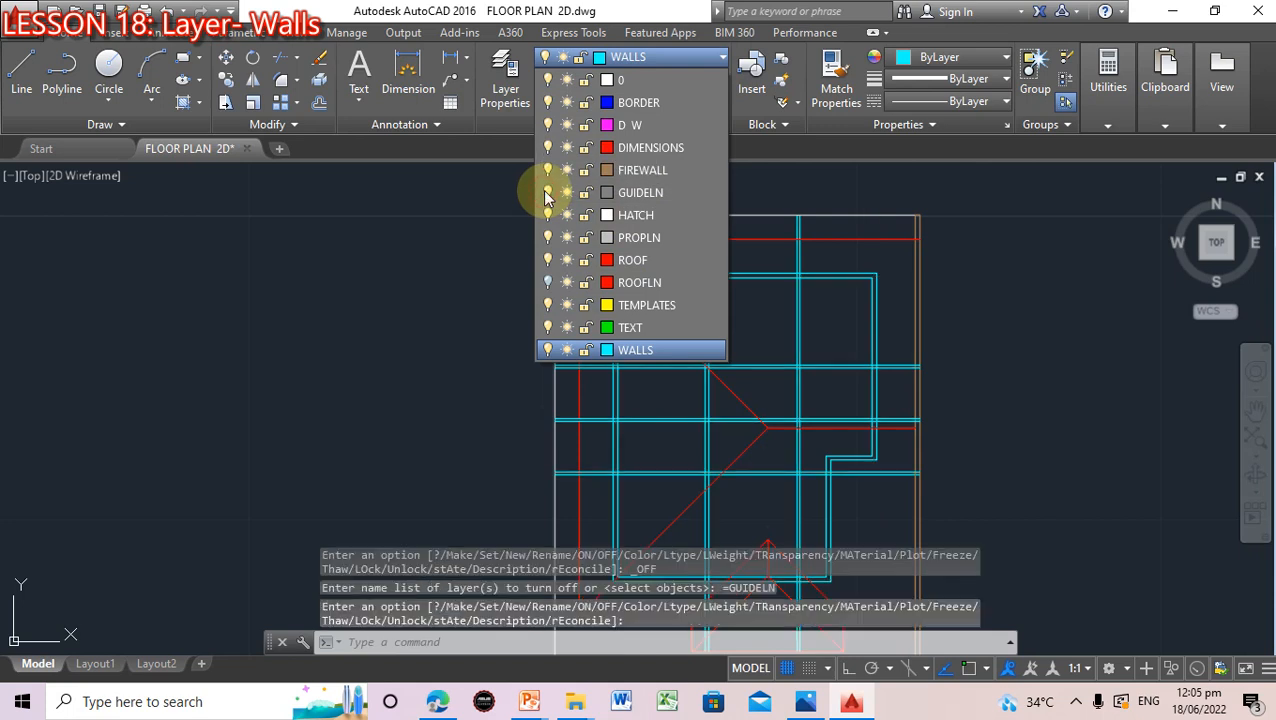
pyautogui.click(1016, 296)
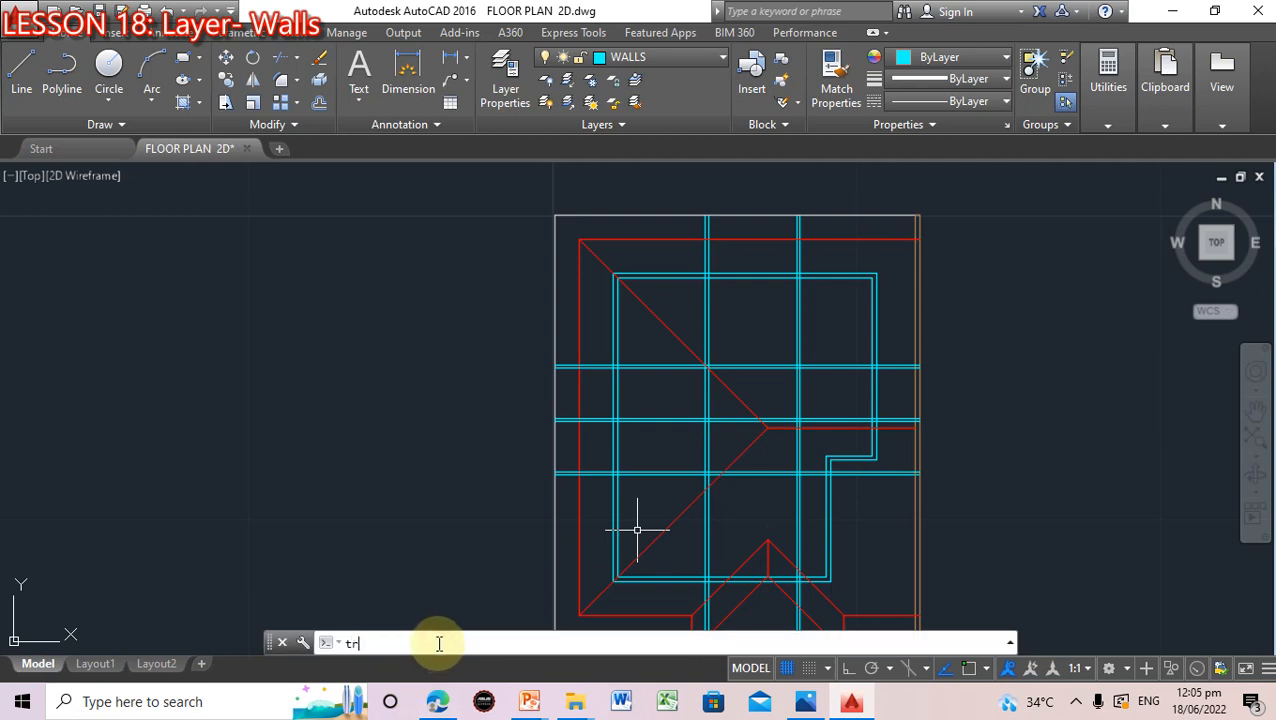
# Trim the three horizontal internal wall pairs between the red roof line and the west outer wall
pyautogui.write('im')
pyautogui.press('Return')
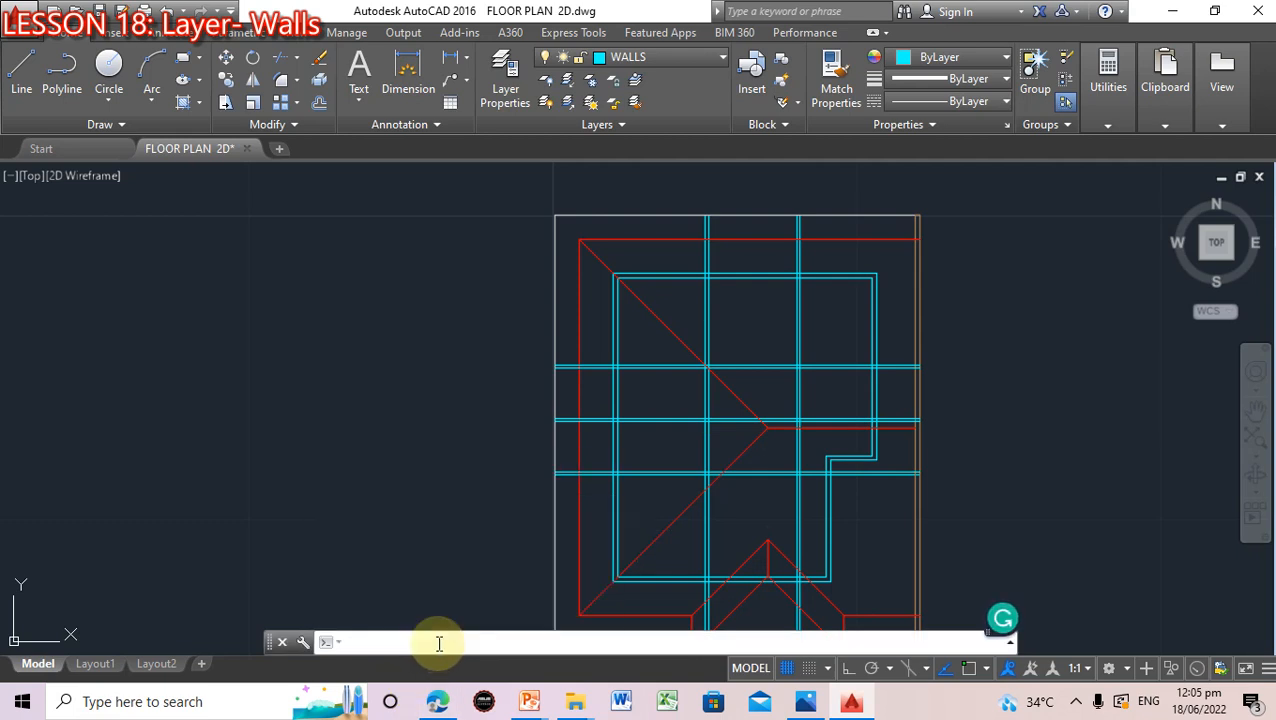
pyautogui.press('Return')
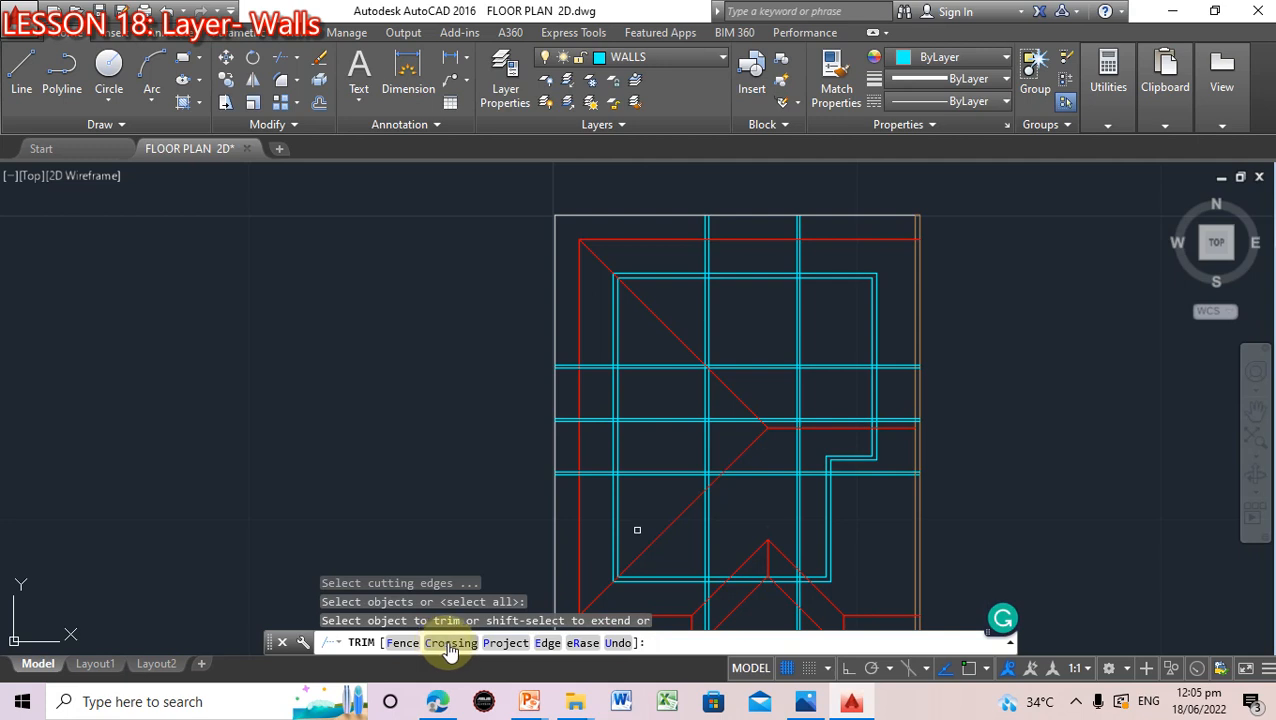
pyautogui.click(602, 473)
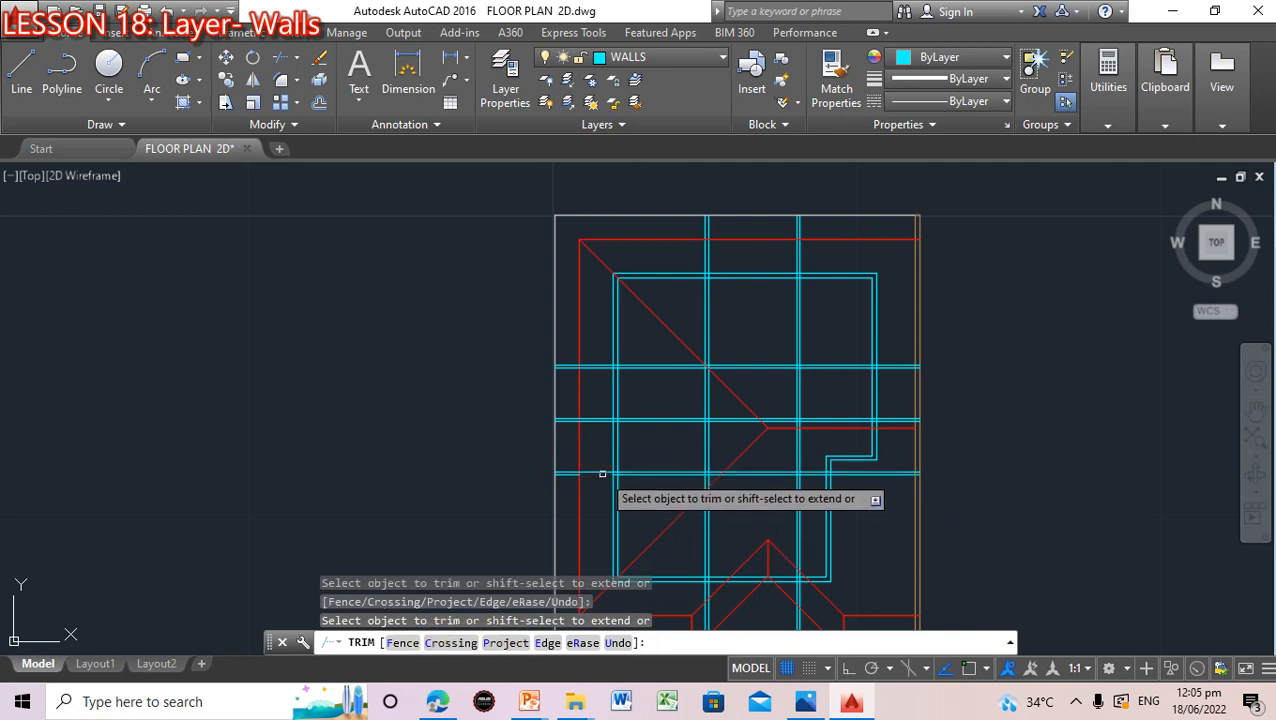
pyautogui.click(604, 419)
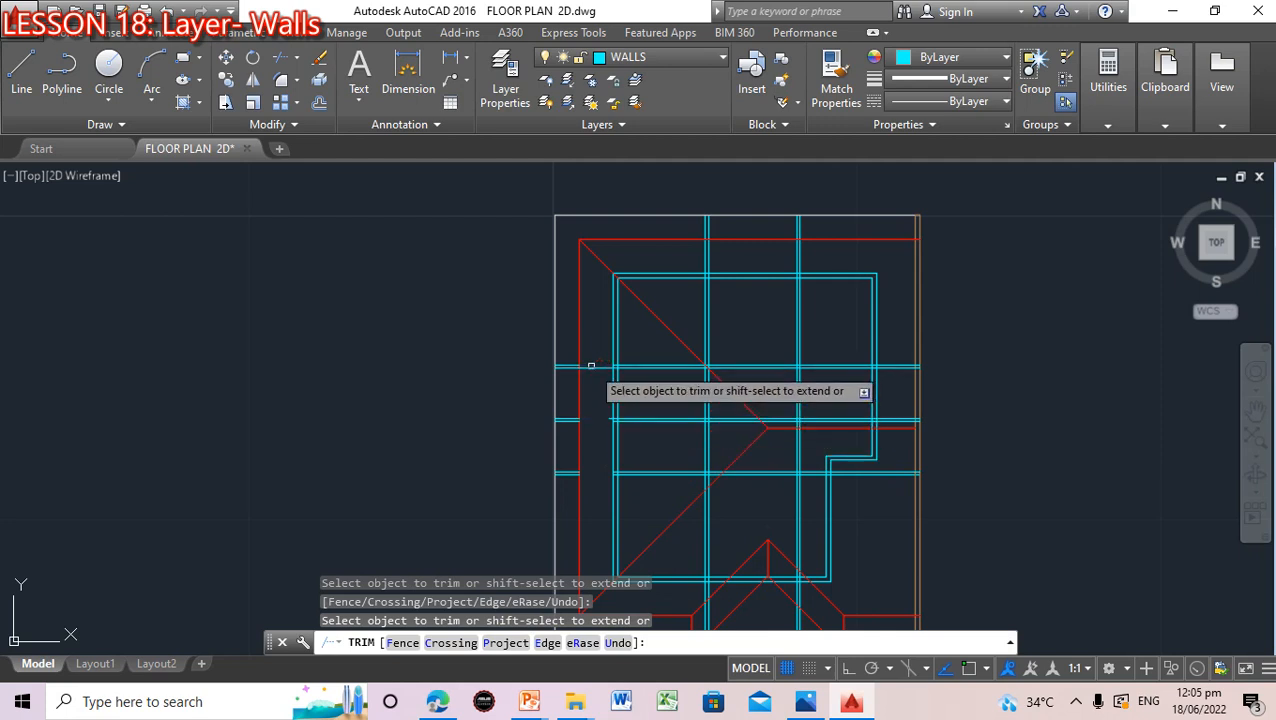
pyautogui.click(596, 366)
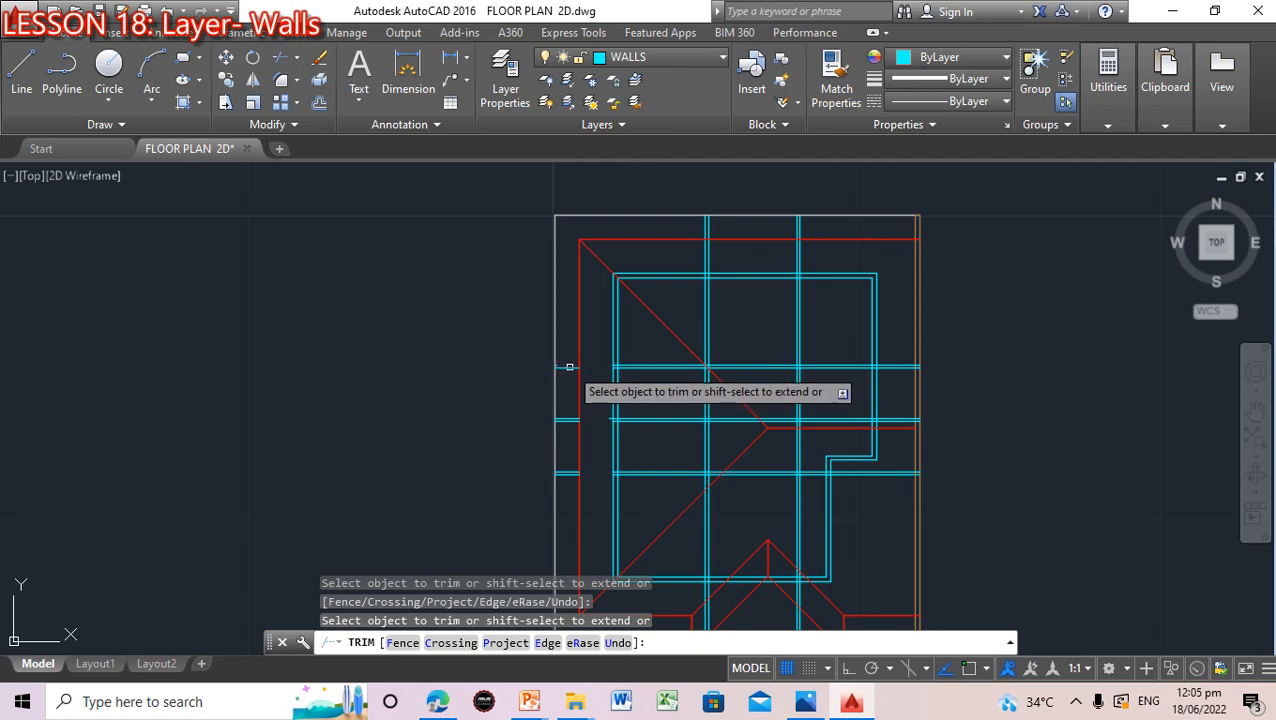
pyautogui.click(566, 421)
pyautogui.click(566, 421)
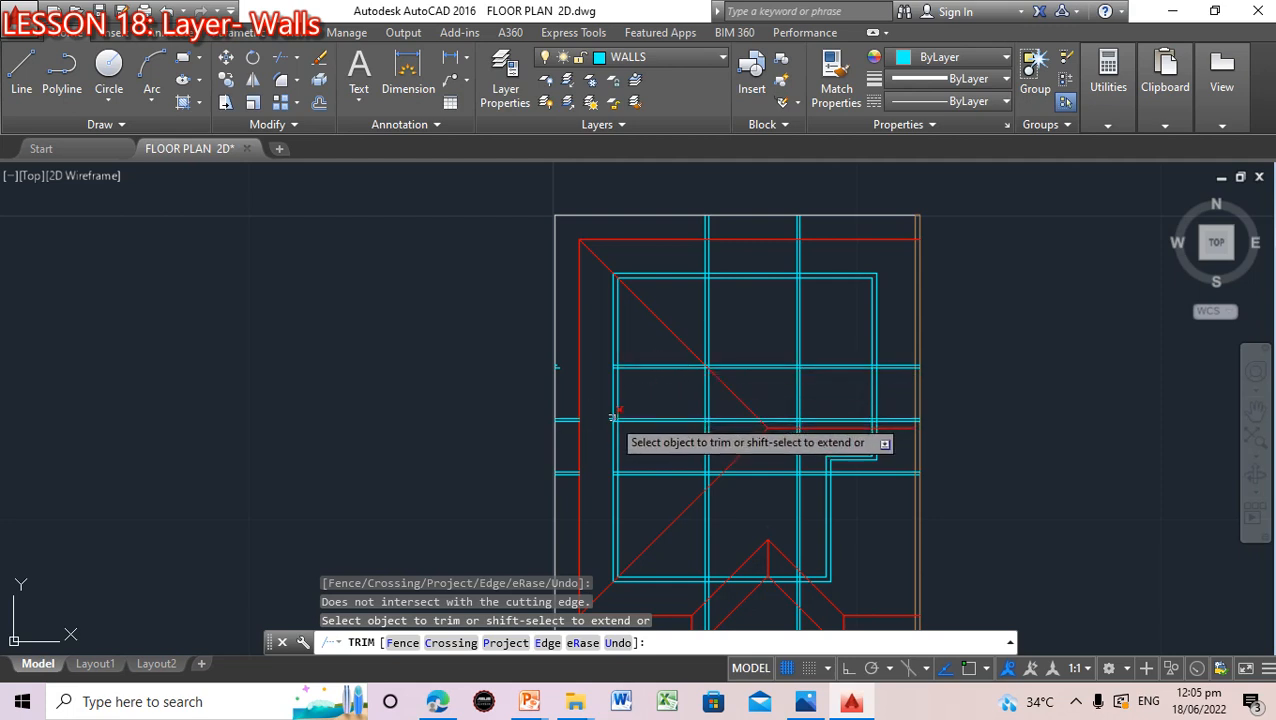
pyautogui.click(613, 418)
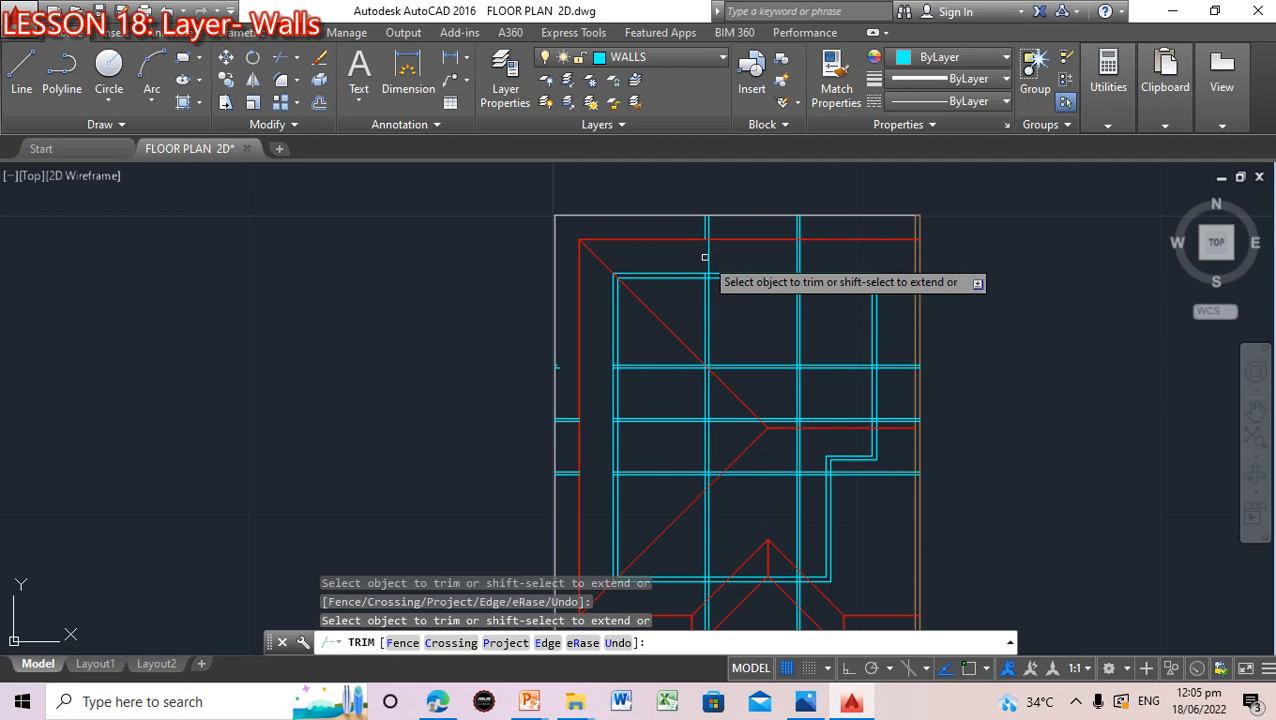
# Trim the vertical internal wall lines between the red roof line and the north outer wall
pyautogui.click(796, 257)
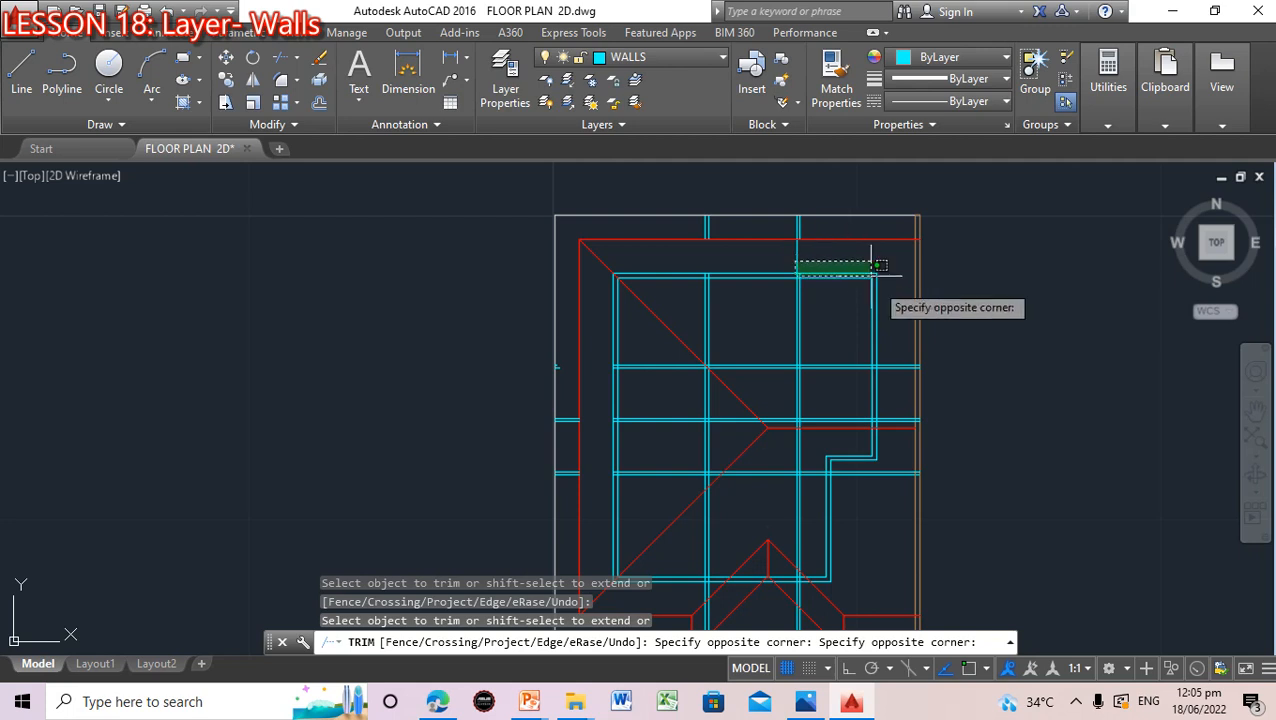
pyautogui.click(755, 255)
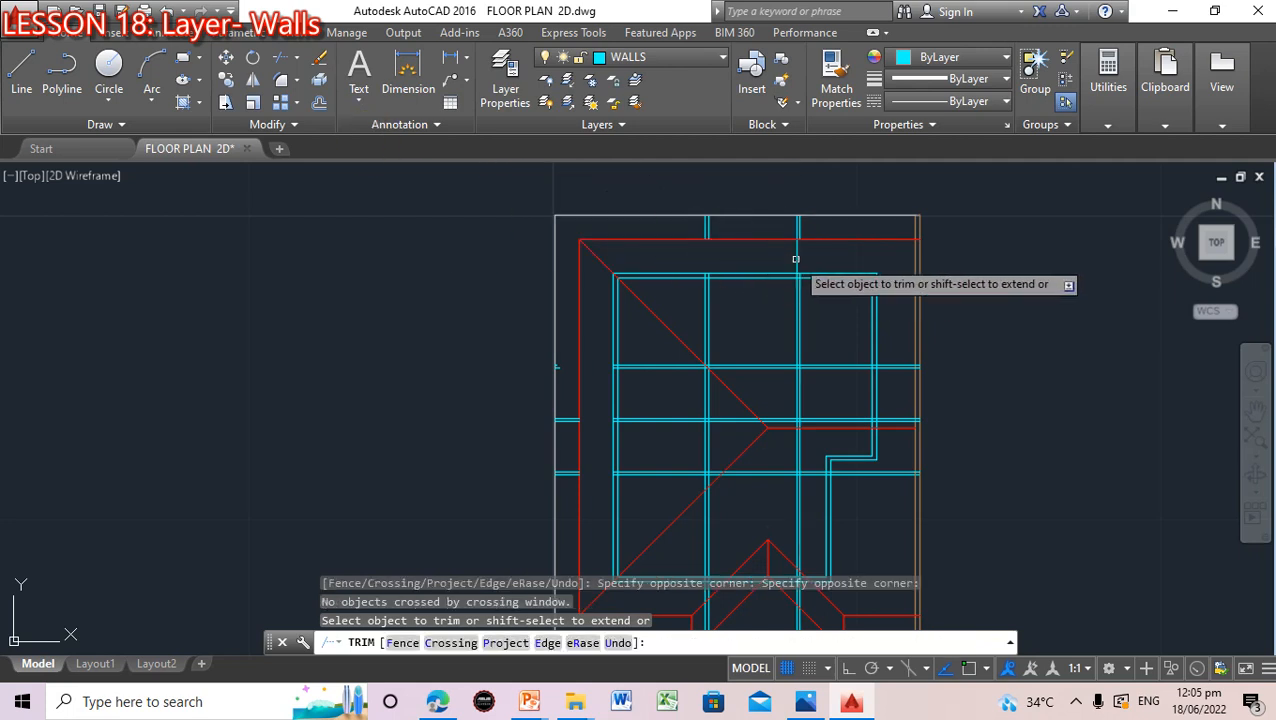
pyautogui.click(796, 258)
pyautogui.press('Escape')
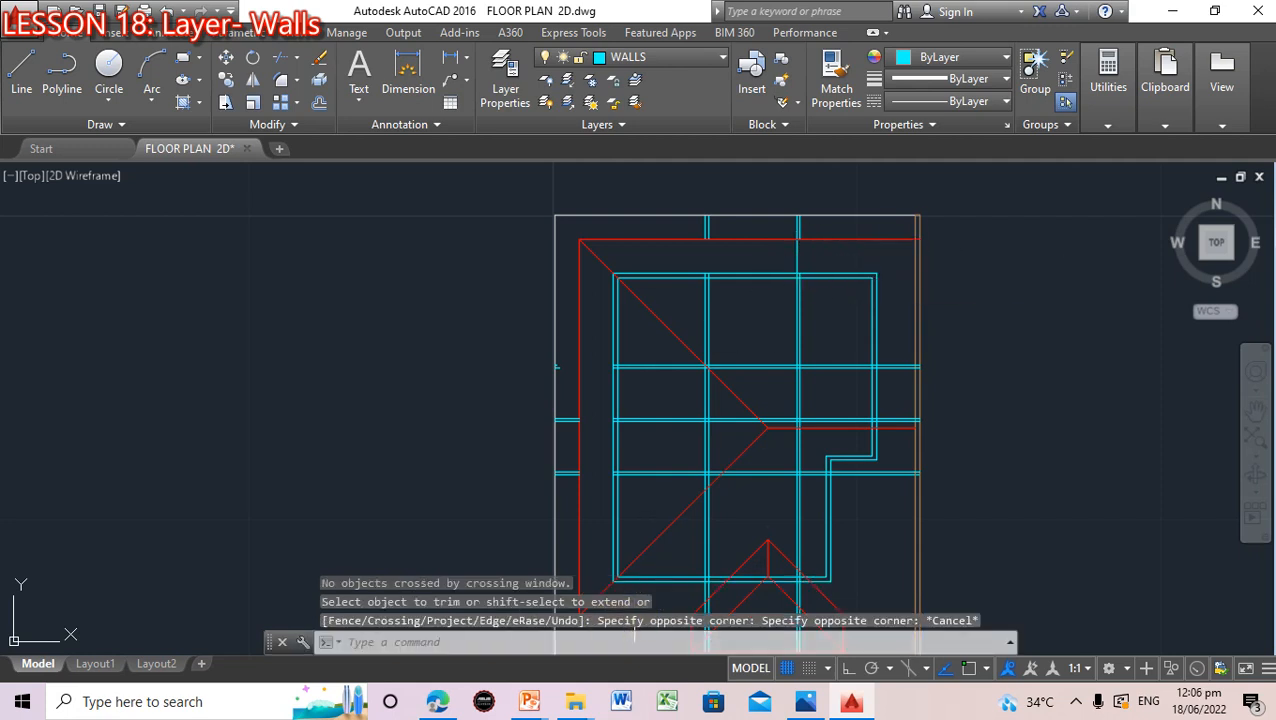
# Try to trim the leftover line of the eastern vertical internal wall between the red roof line and the north outer wall
pyautogui.click(528, 643)
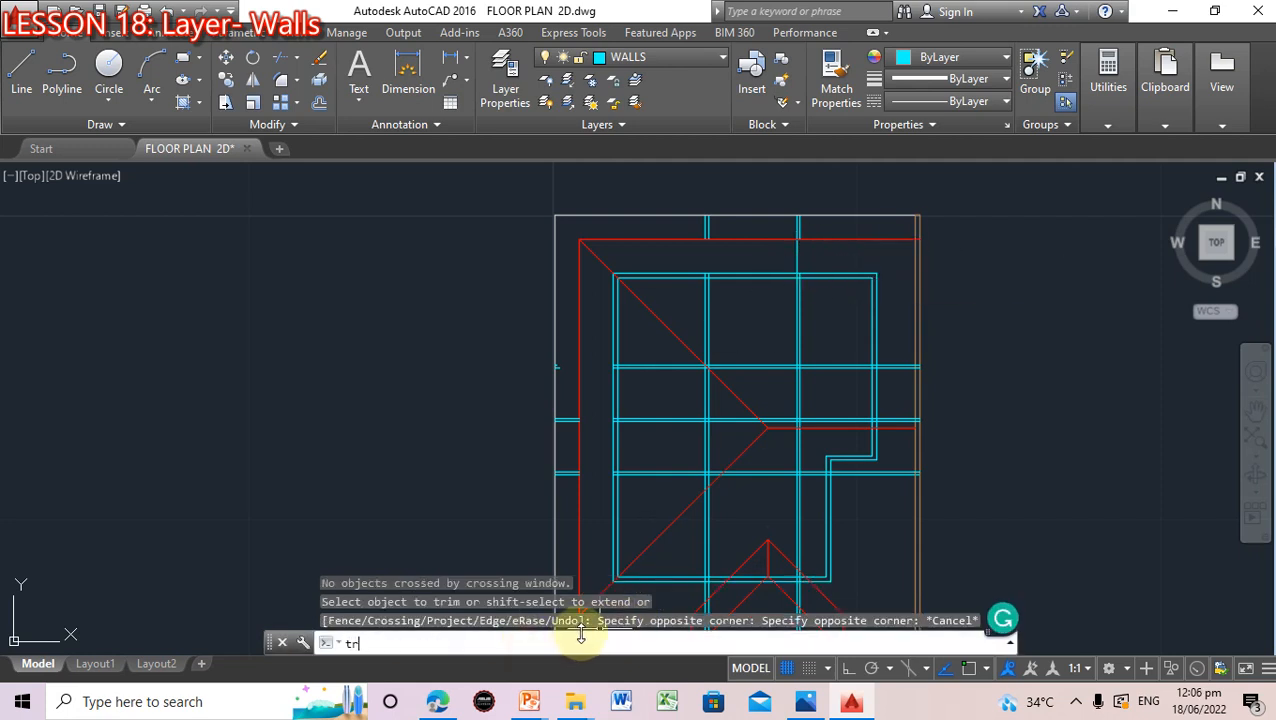
pyautogui.write('trim')
pyautogui.press('Return')
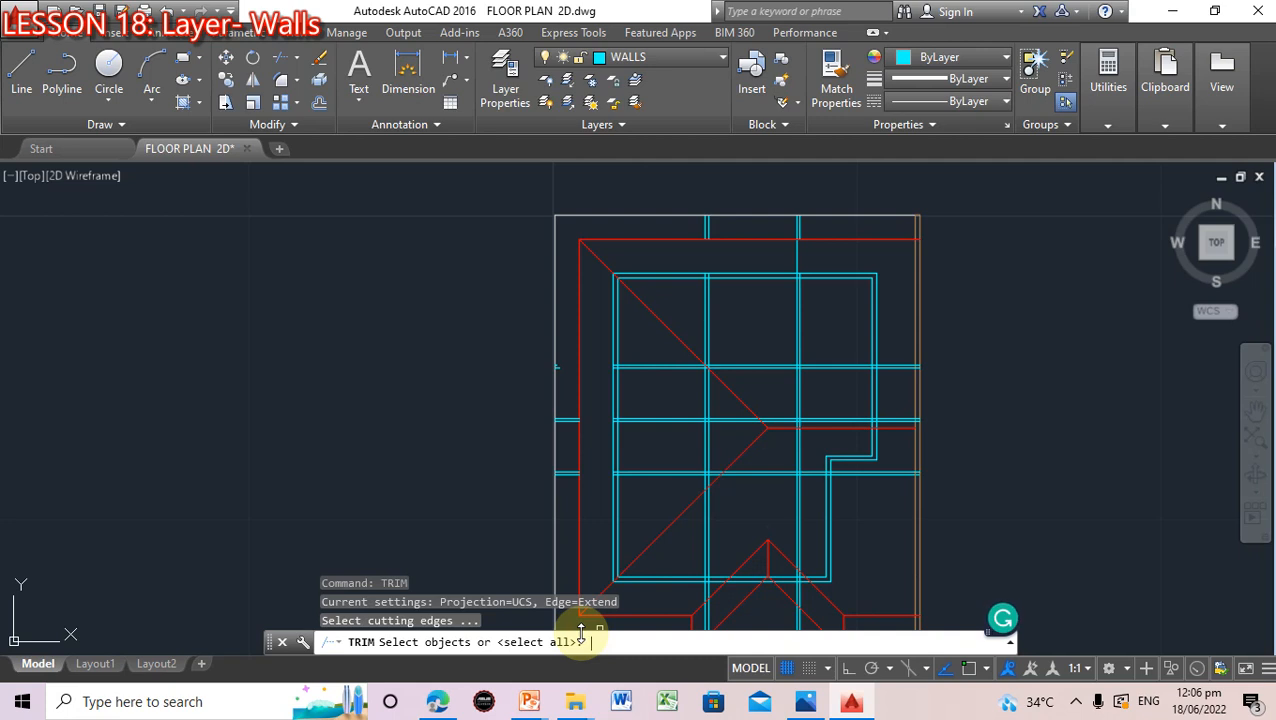
pyautogui.write('all')
pyautogui.press('Return')
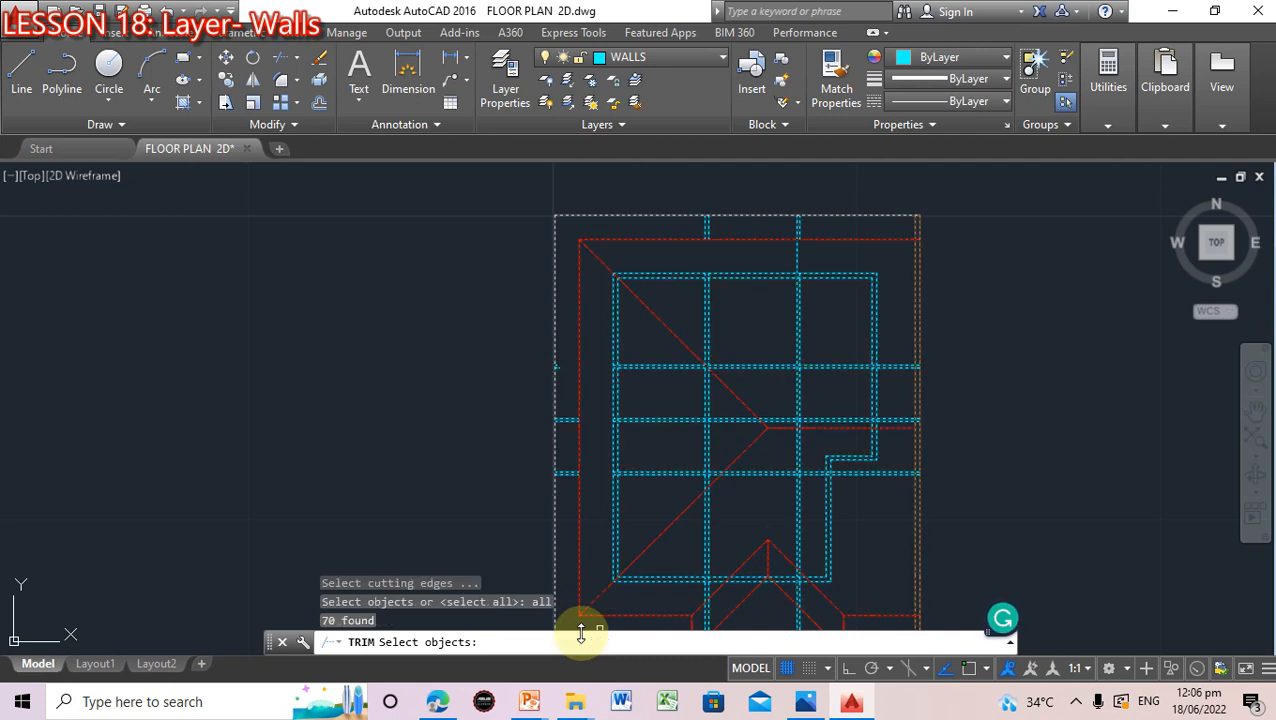
pyautogui.press('Return')
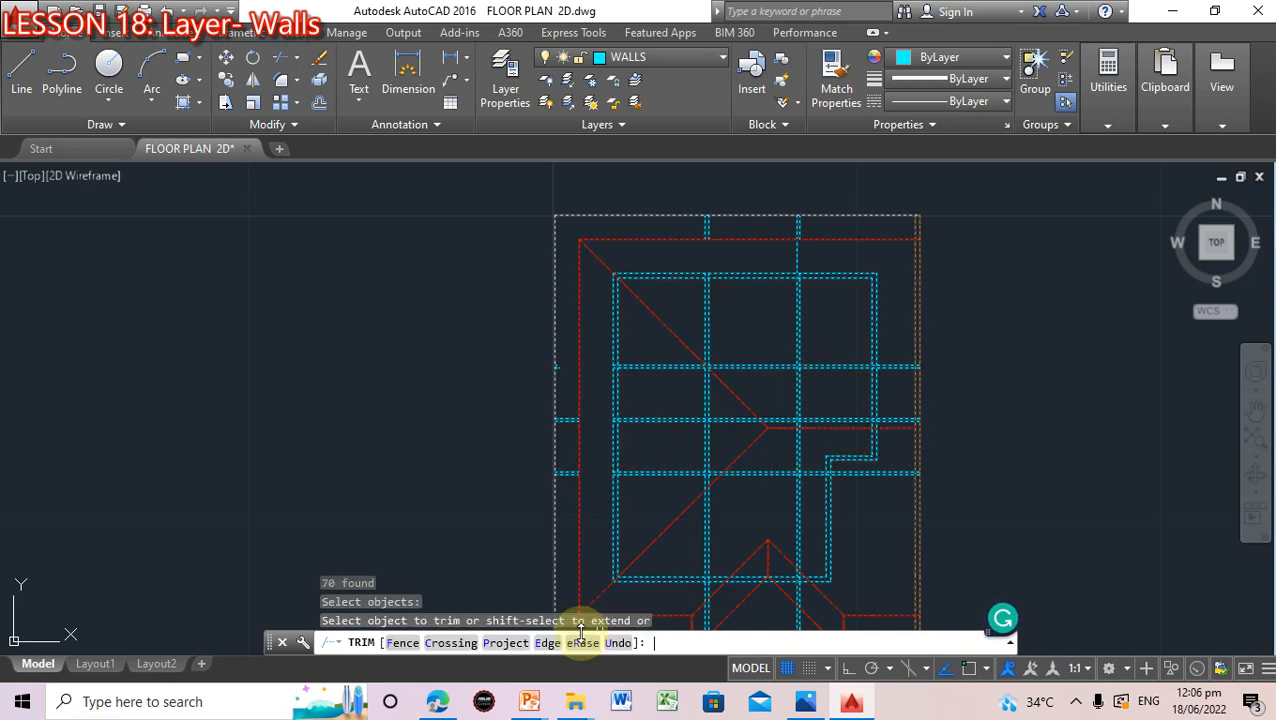
pyautogui.click(806, 249)
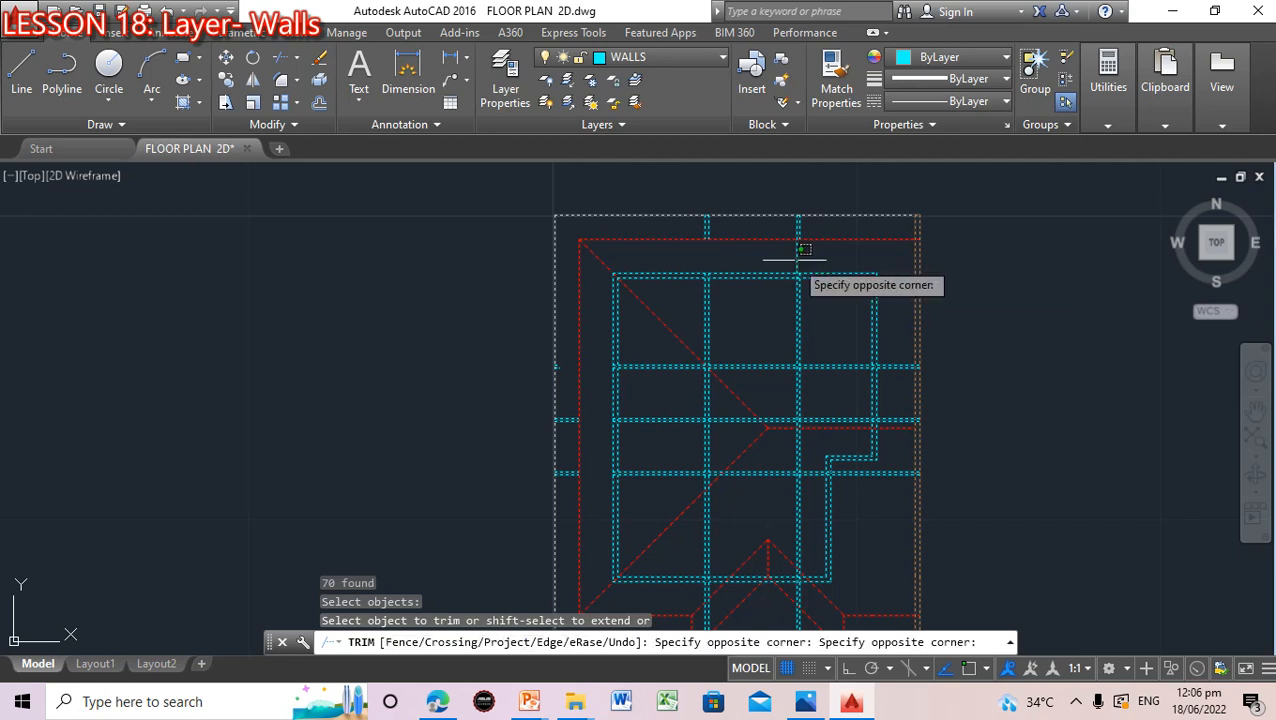
pyautogui.click(797, 258)
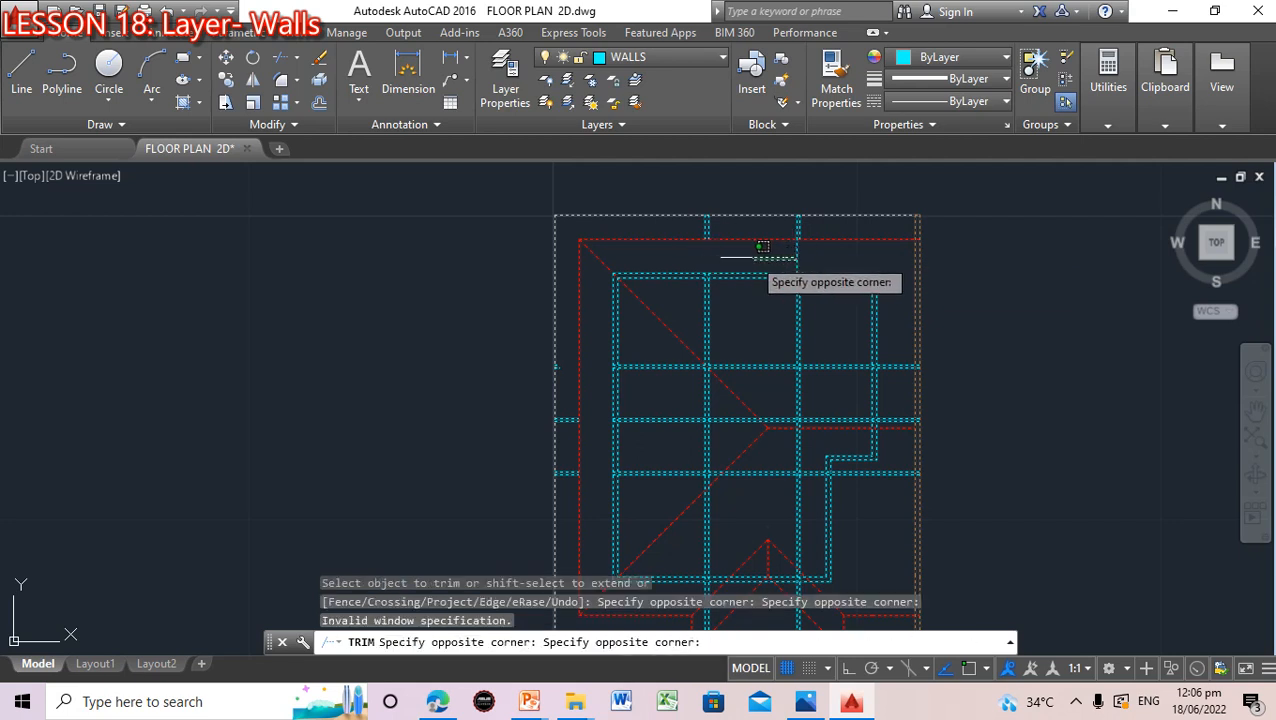
pyautogui.click(796, 257)
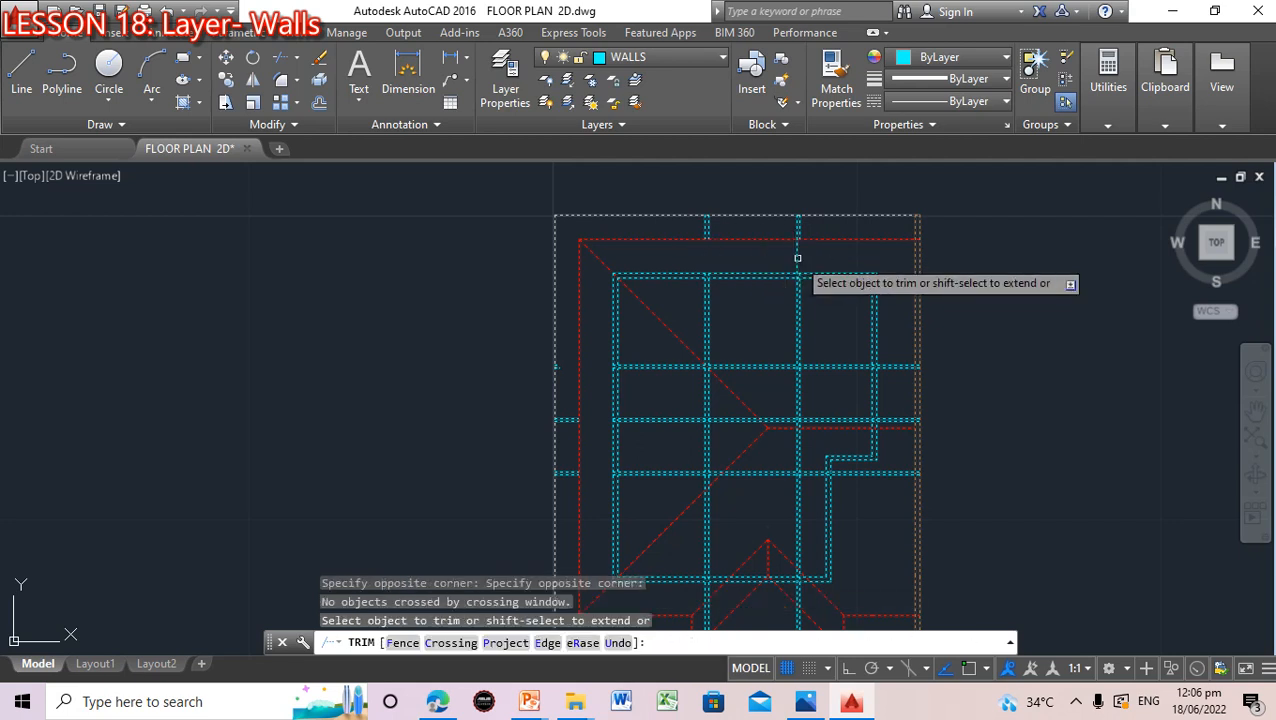
pyautogui.press('Escape')
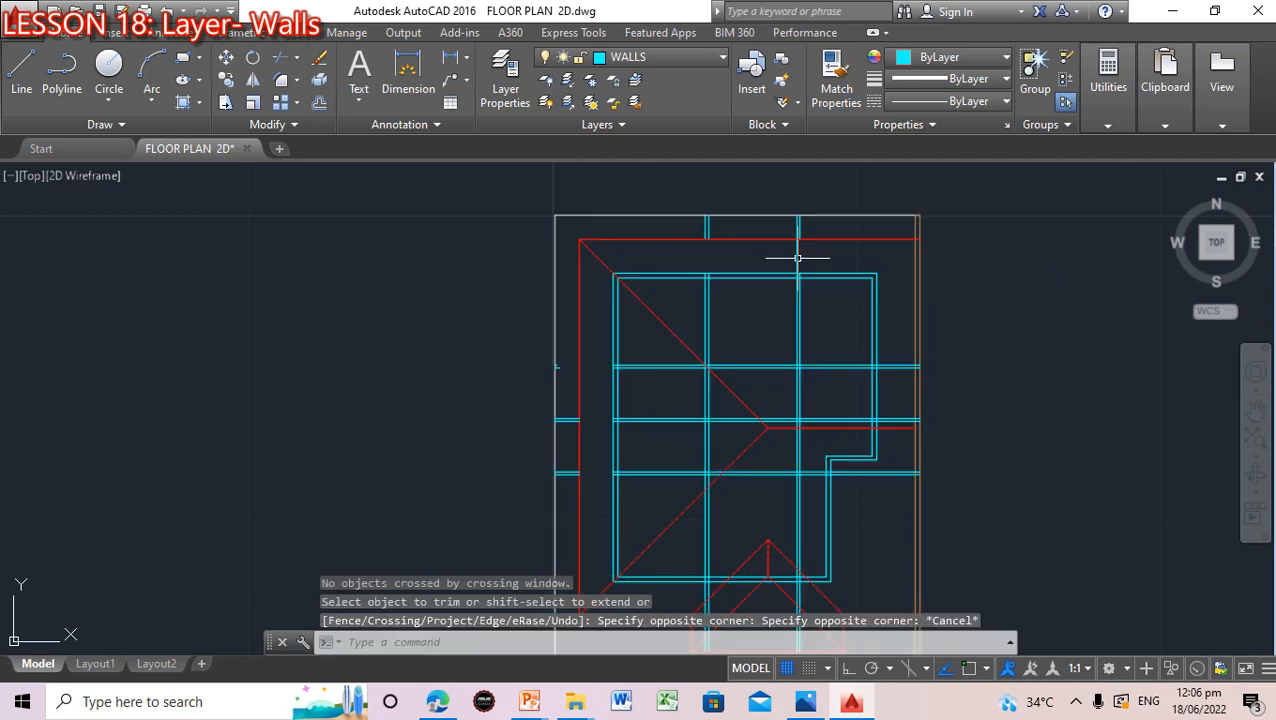
# Try to trim the leftover vertical wall line north of the outer wall with the Crossing option and all objects as cutting edges
pyautogui.click(390, 645)
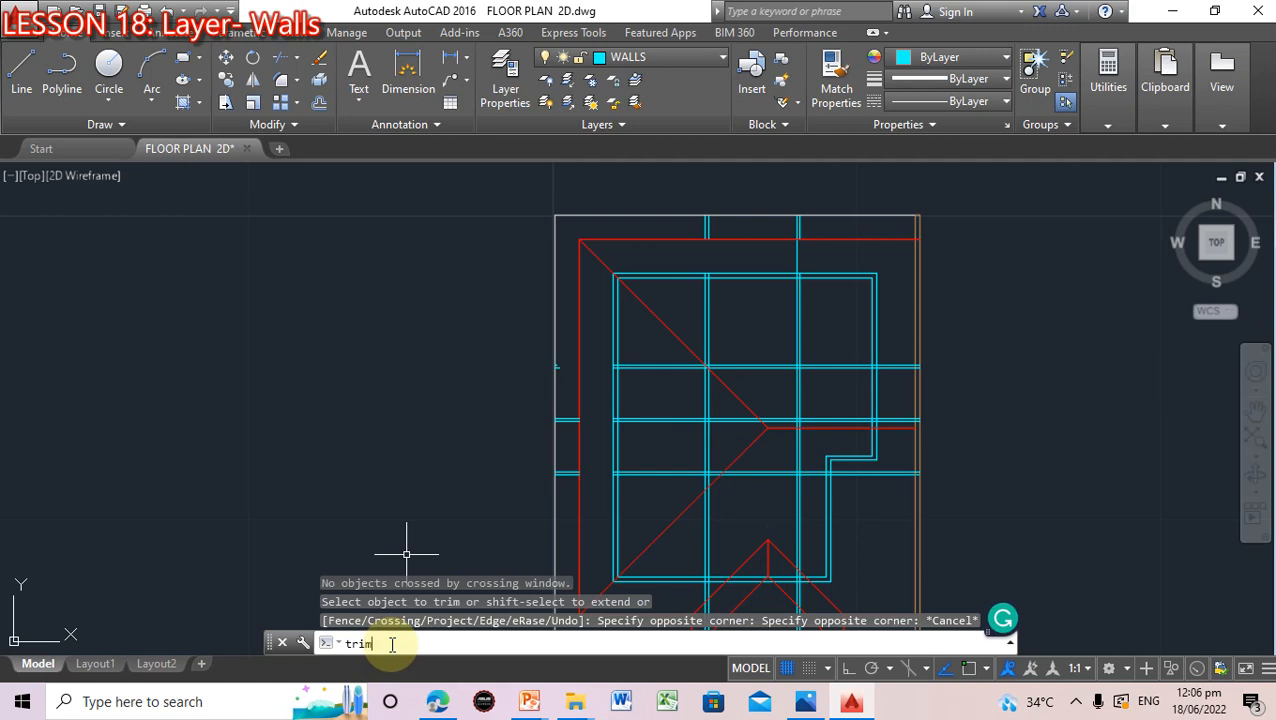
pyautogui.write('trim')
pyautogui.press('Return')
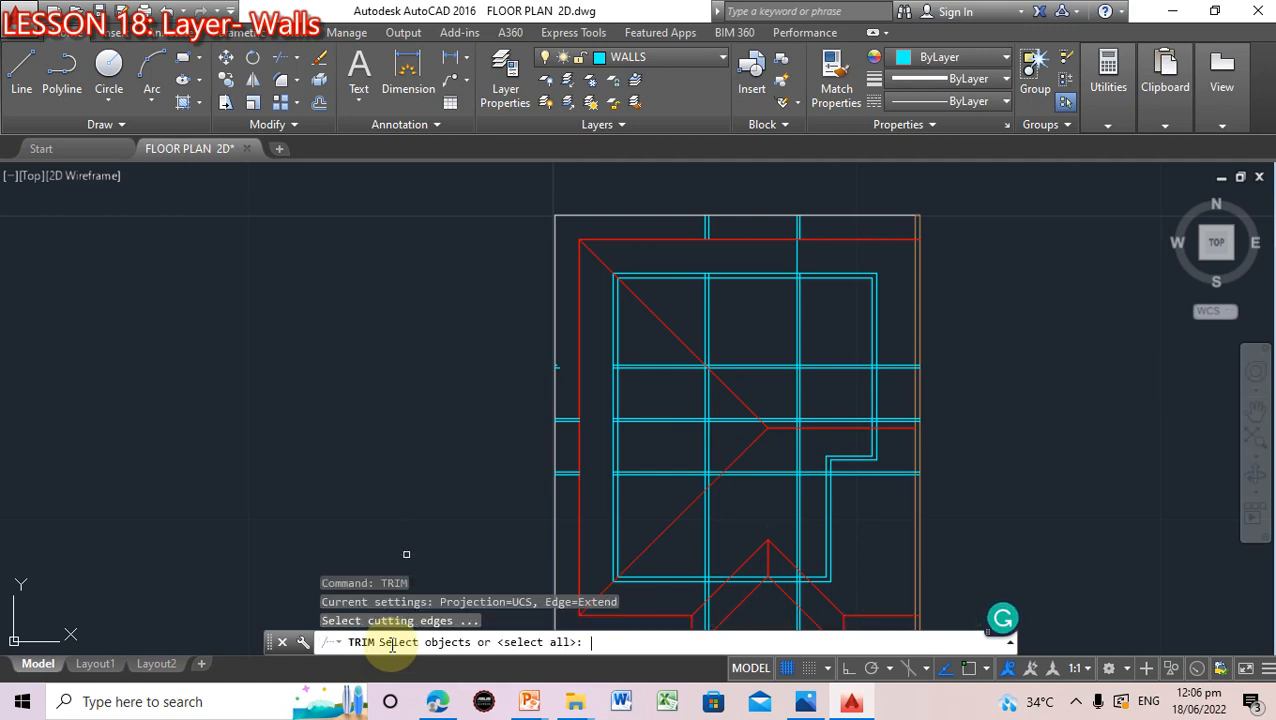
pyautogui.press('Return')
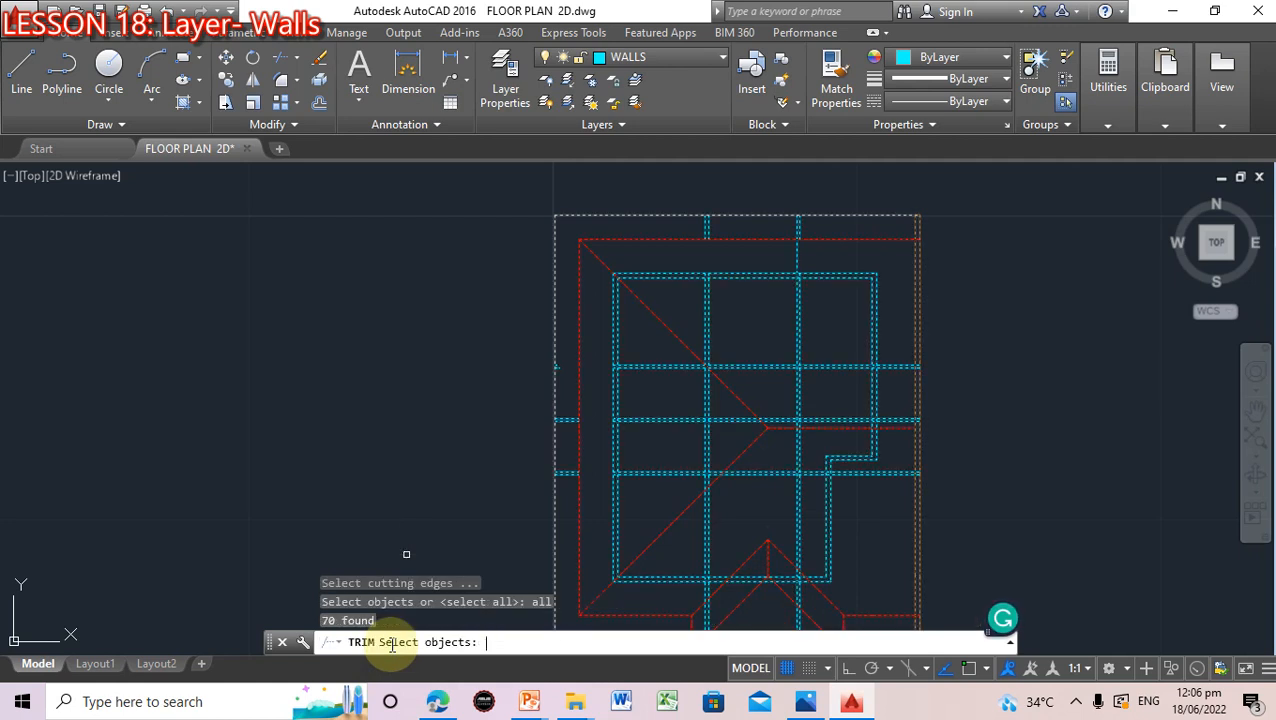
pyautogui.press('Return')
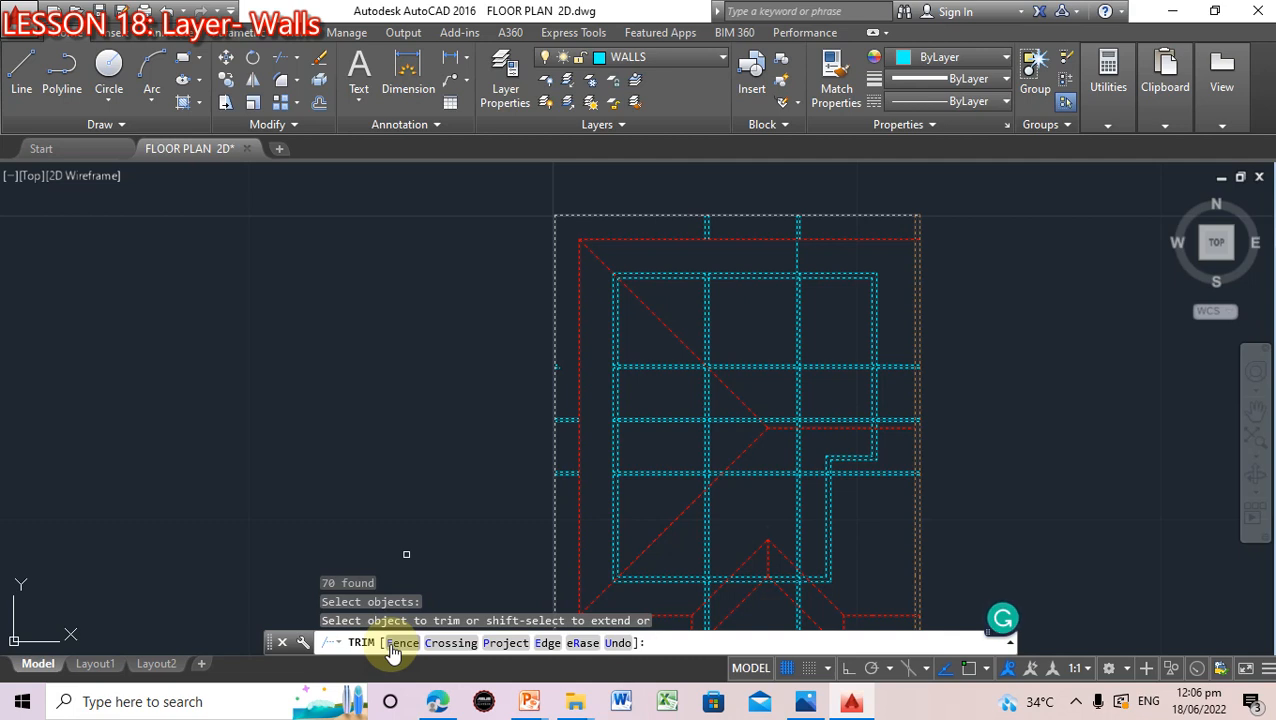
pyautogui.write('c')
pyautogui.press('Return')
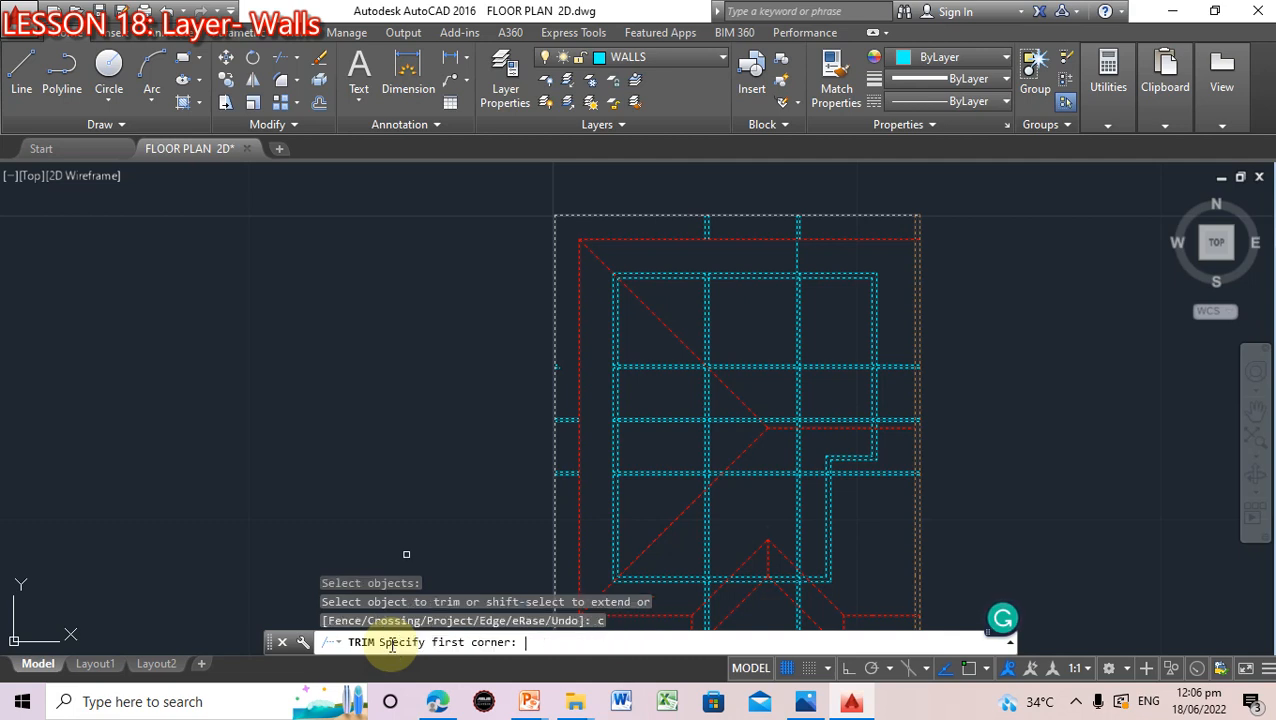
pyautogui.click(772, 258)
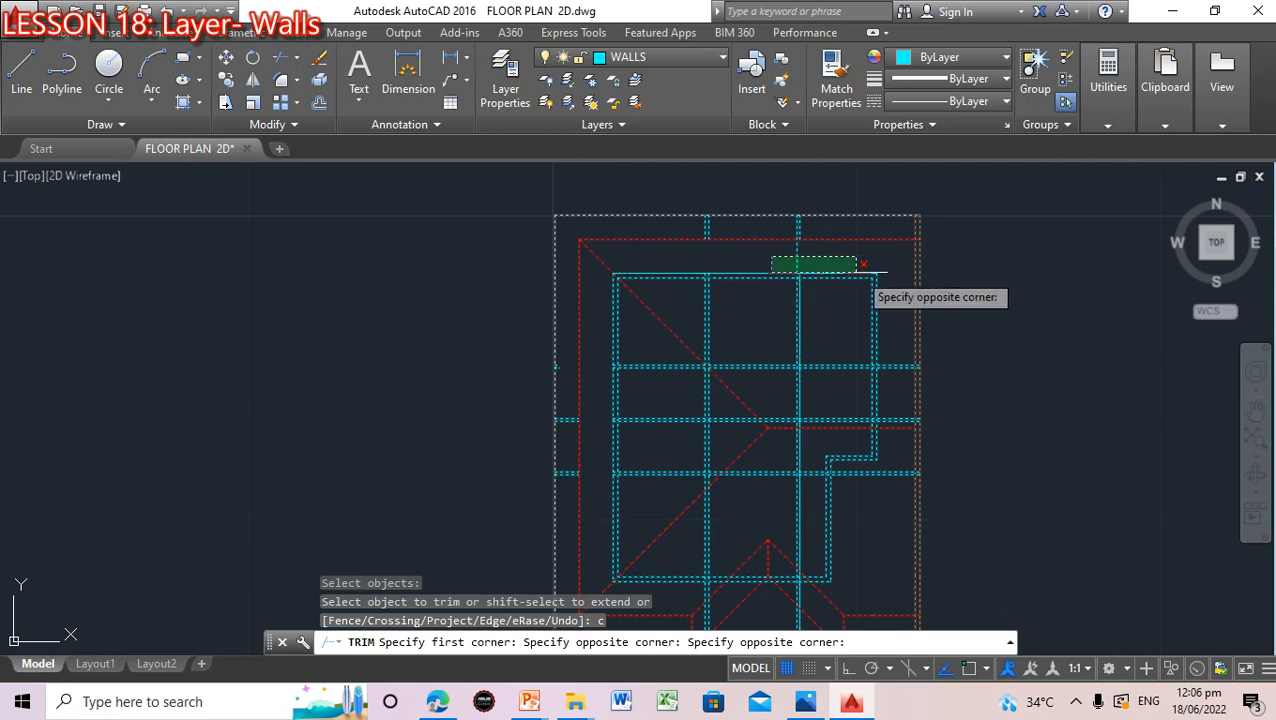
pyautogui.click(829, 264)
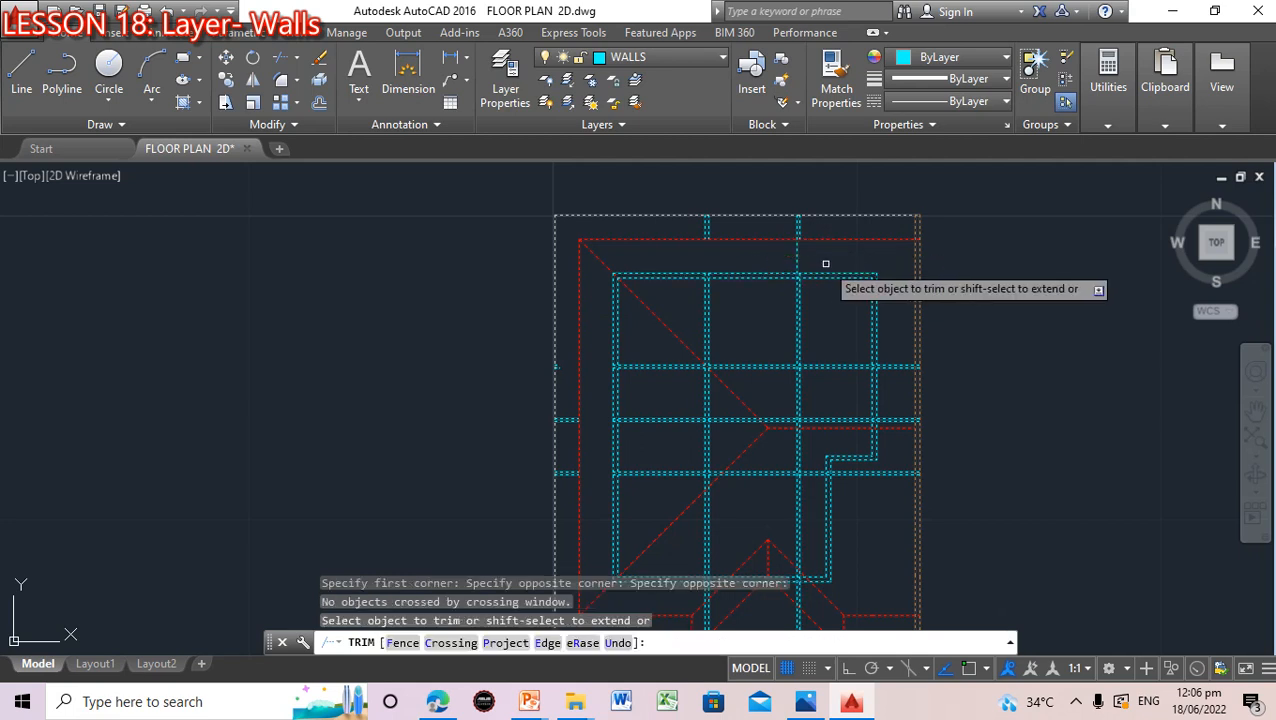
pyautogui.press('Return')
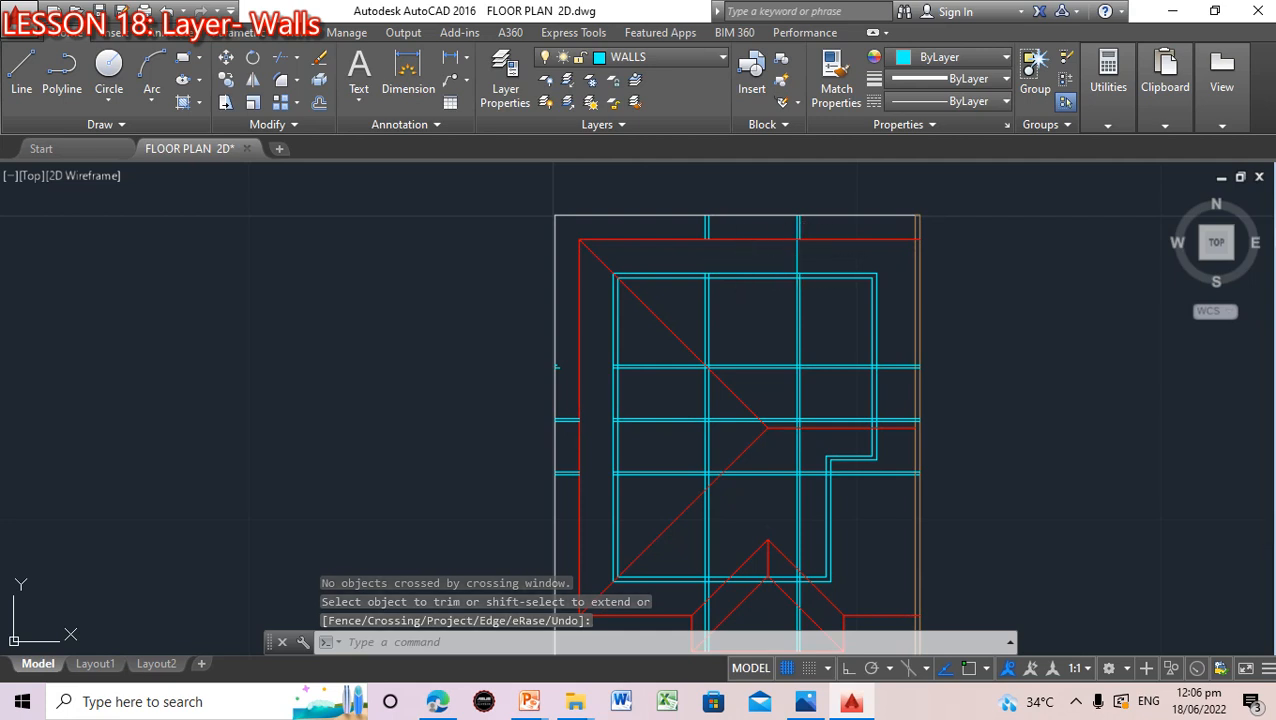
pyautogui.press('Escape')
# Retry trimming the leftover vertical wall line below the red roof line without the Crossing option, using all objects as cutting edges
pyautogui.click(460, 644)
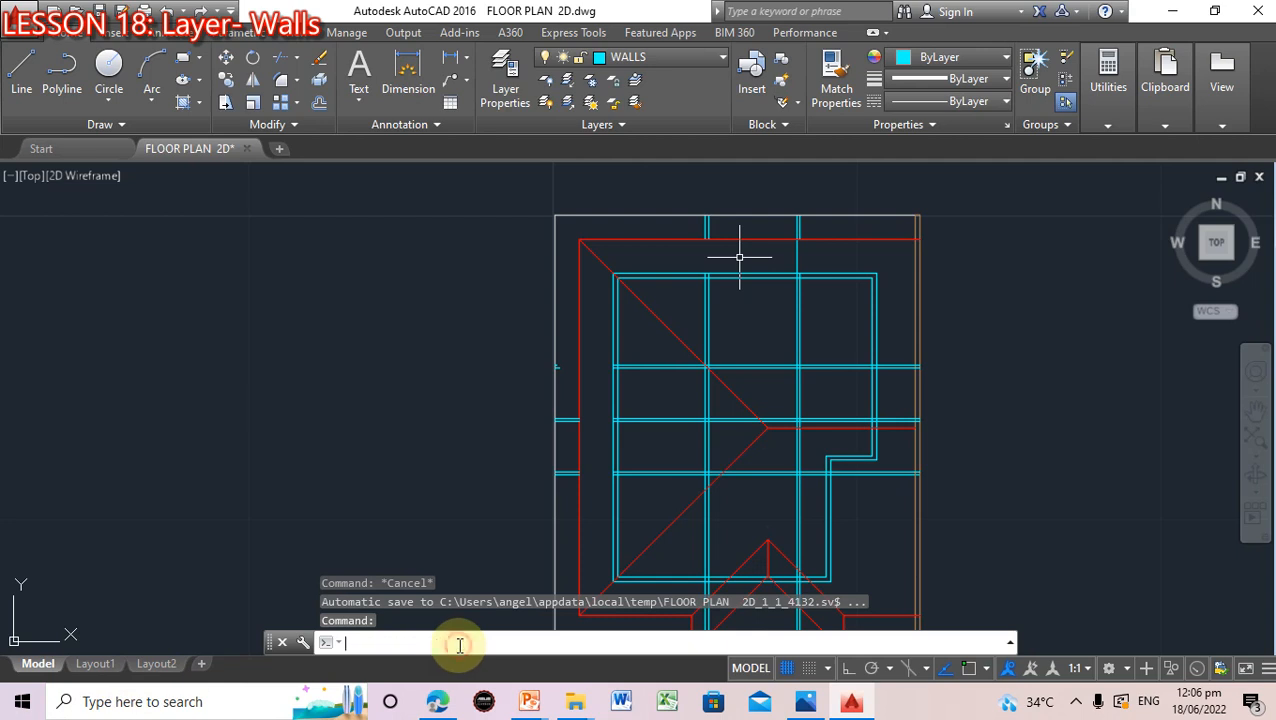
pyautogui.write('trim')
pyautogui.press('Return')
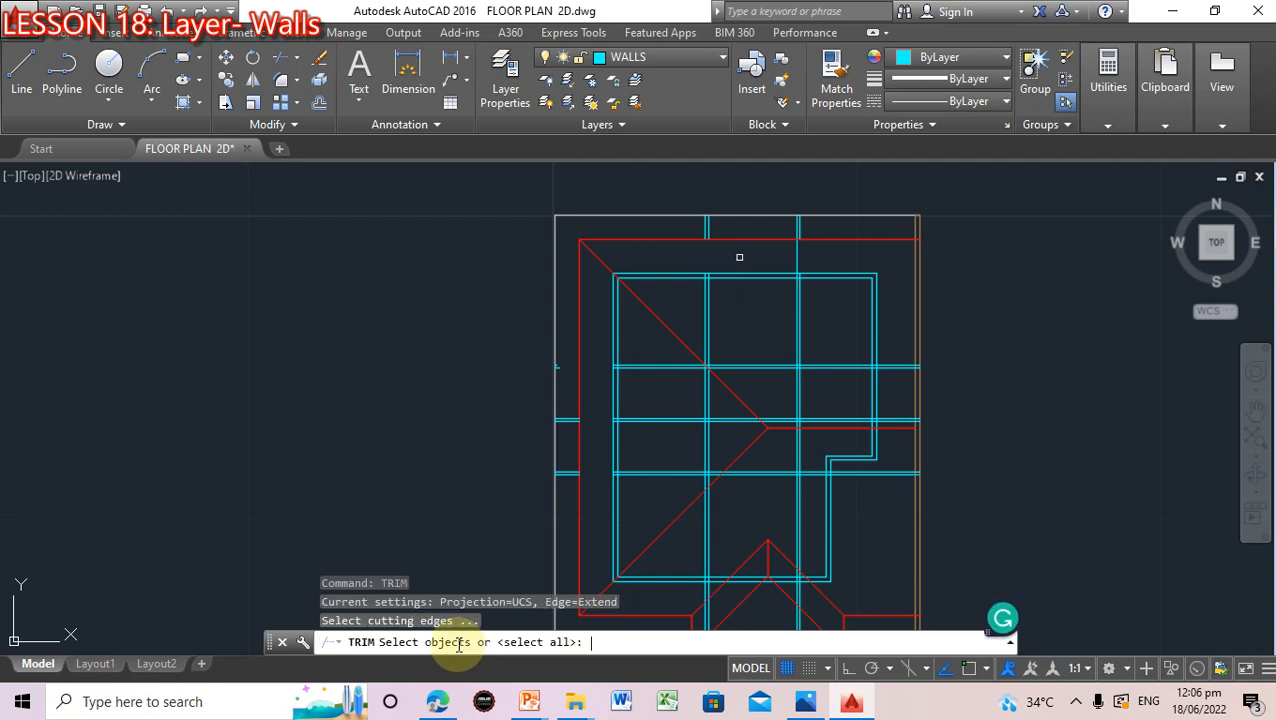
pyautogui.write('all')
pyautogui.press('Return')
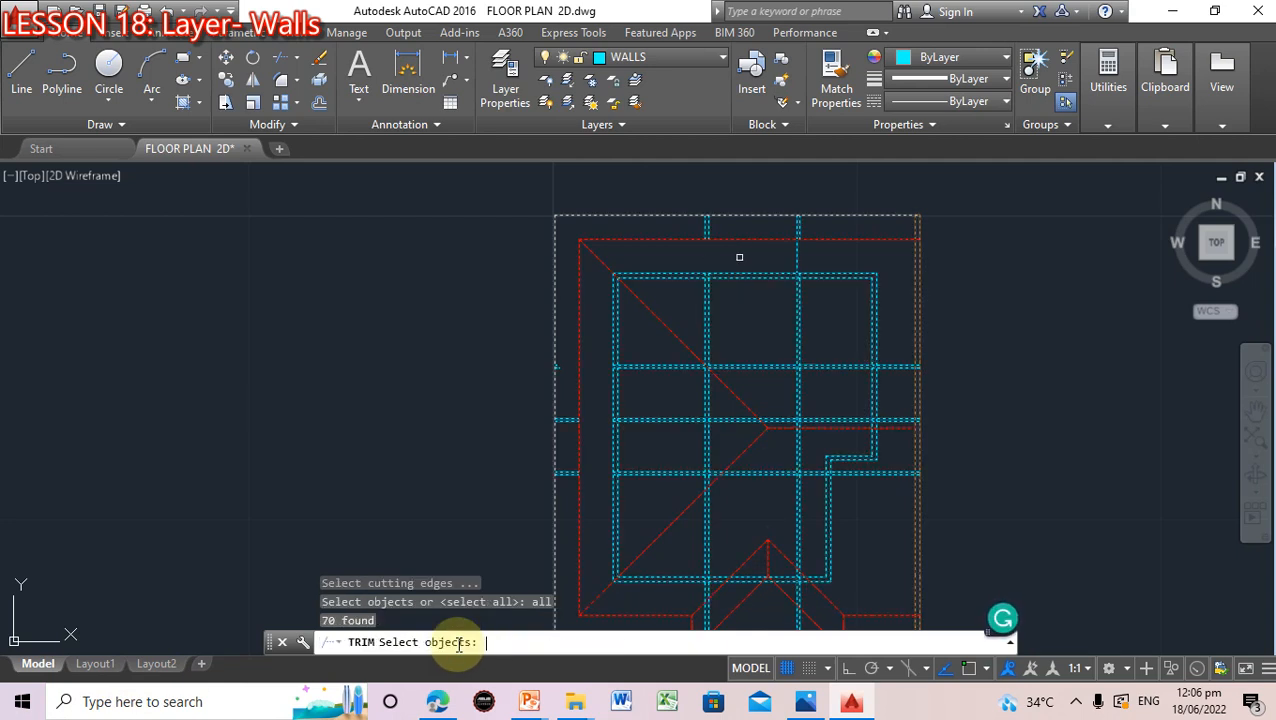
pyautogui.press('Return')
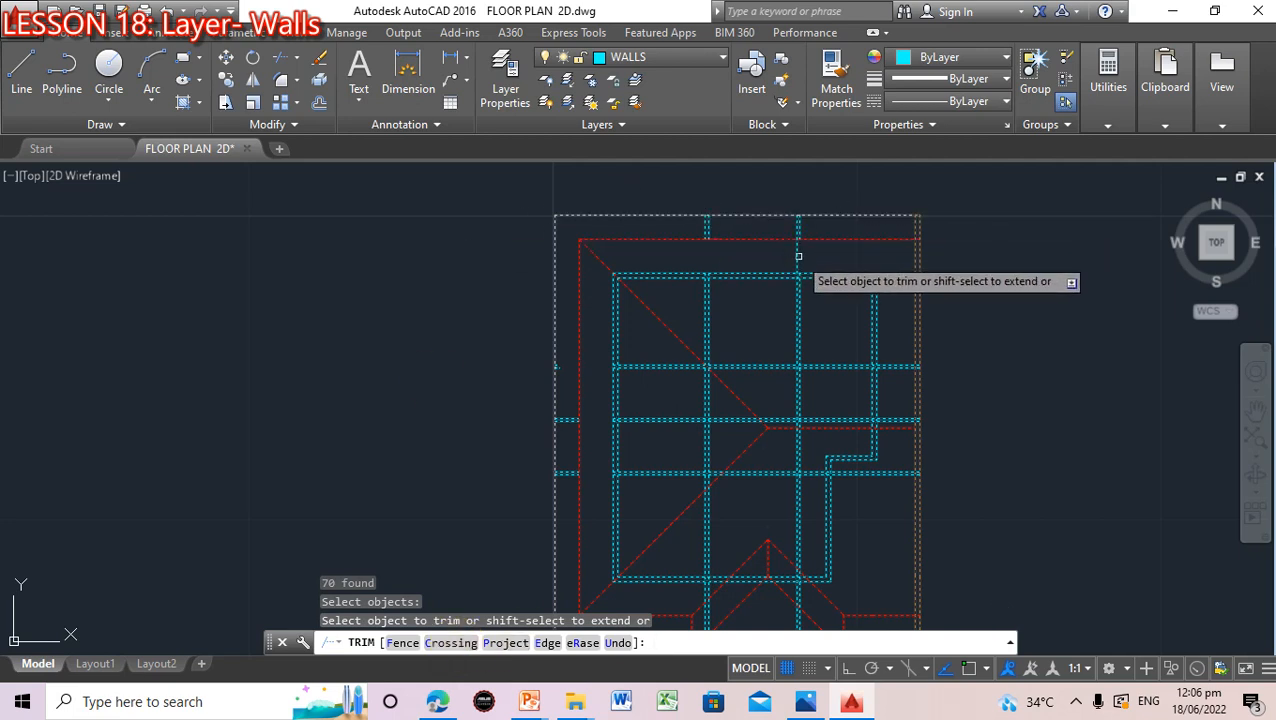
pyautogui.click(796, 256)
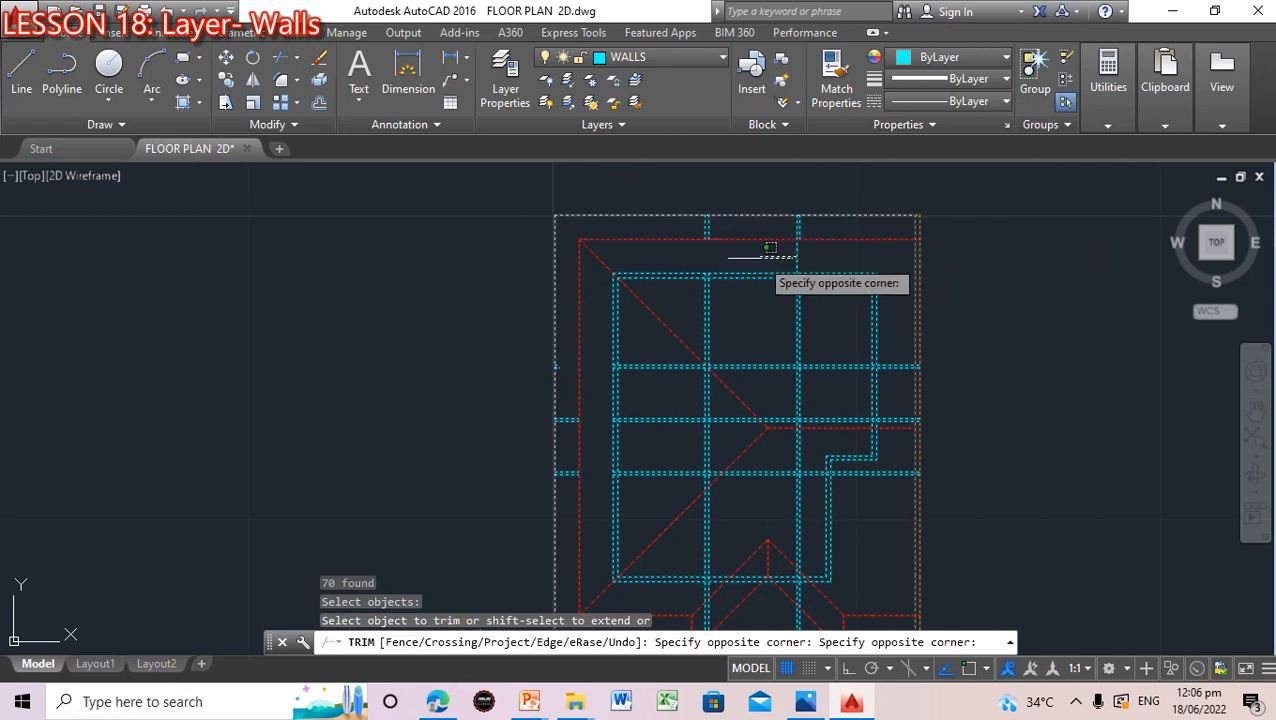
pyautogui.click(759, 258)
pyautogui.click(764, 256)
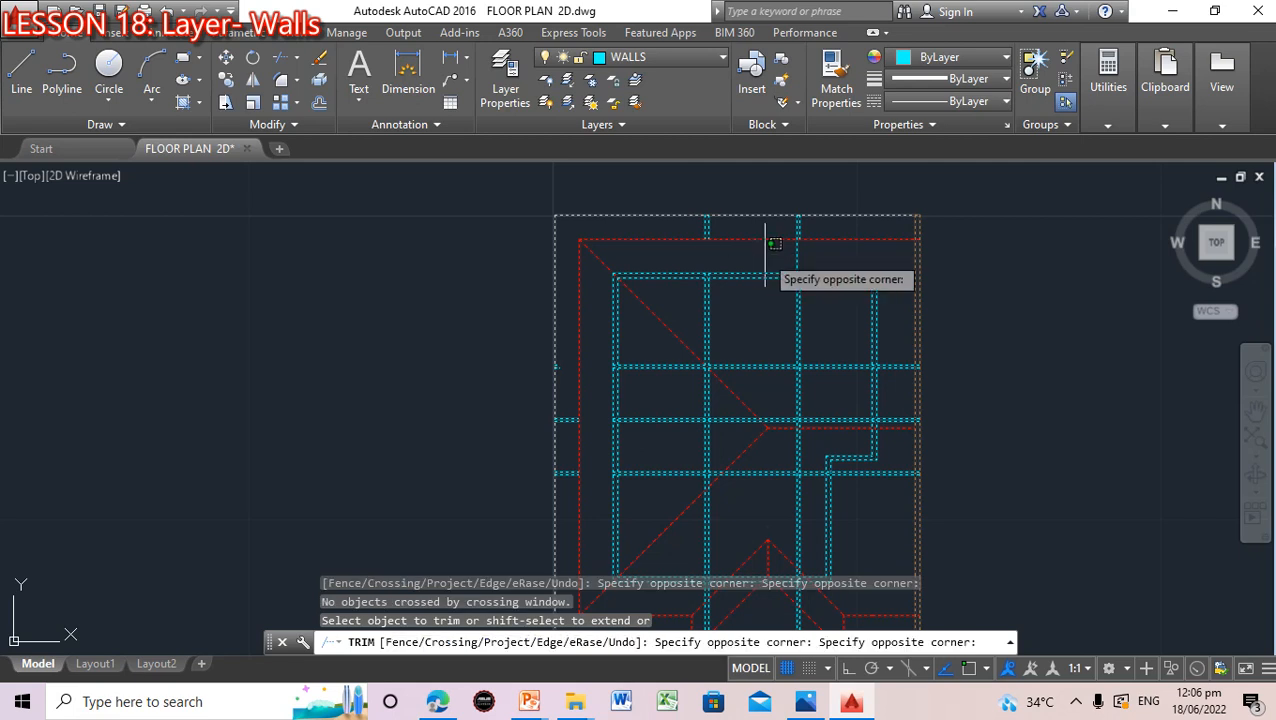
pyautogui.click(776, 245)
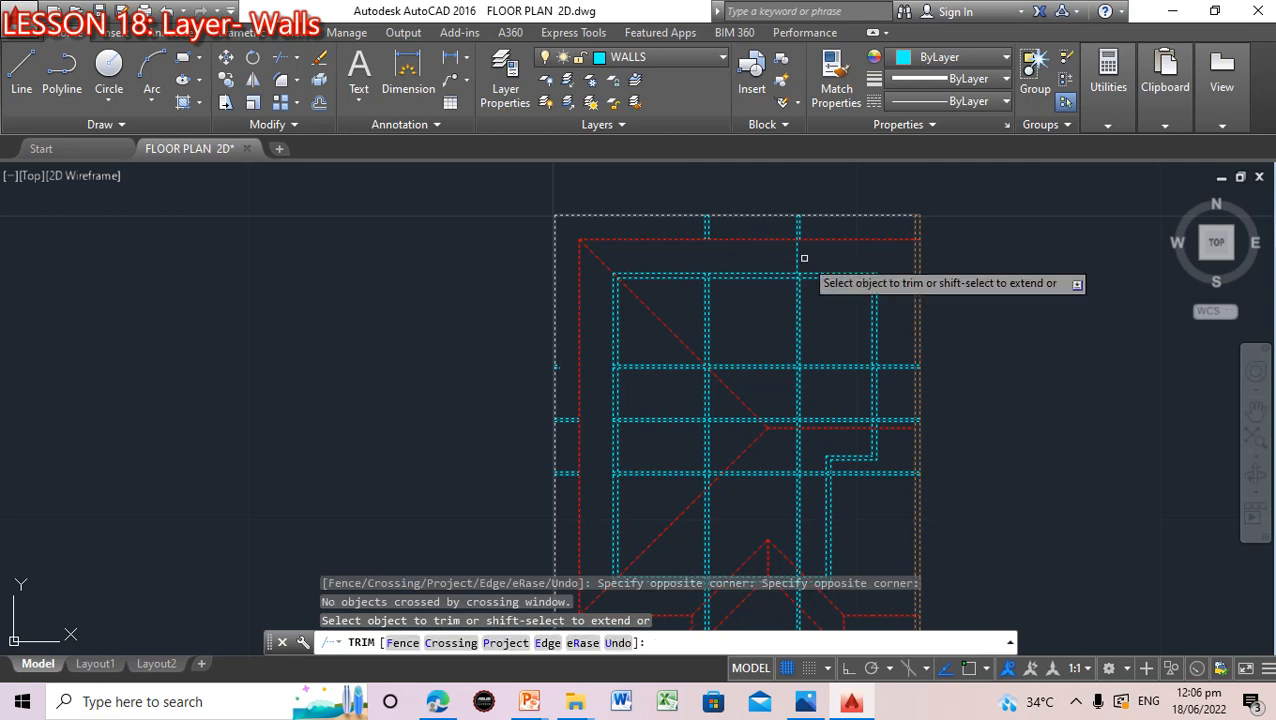
pyautogui.press('Return')
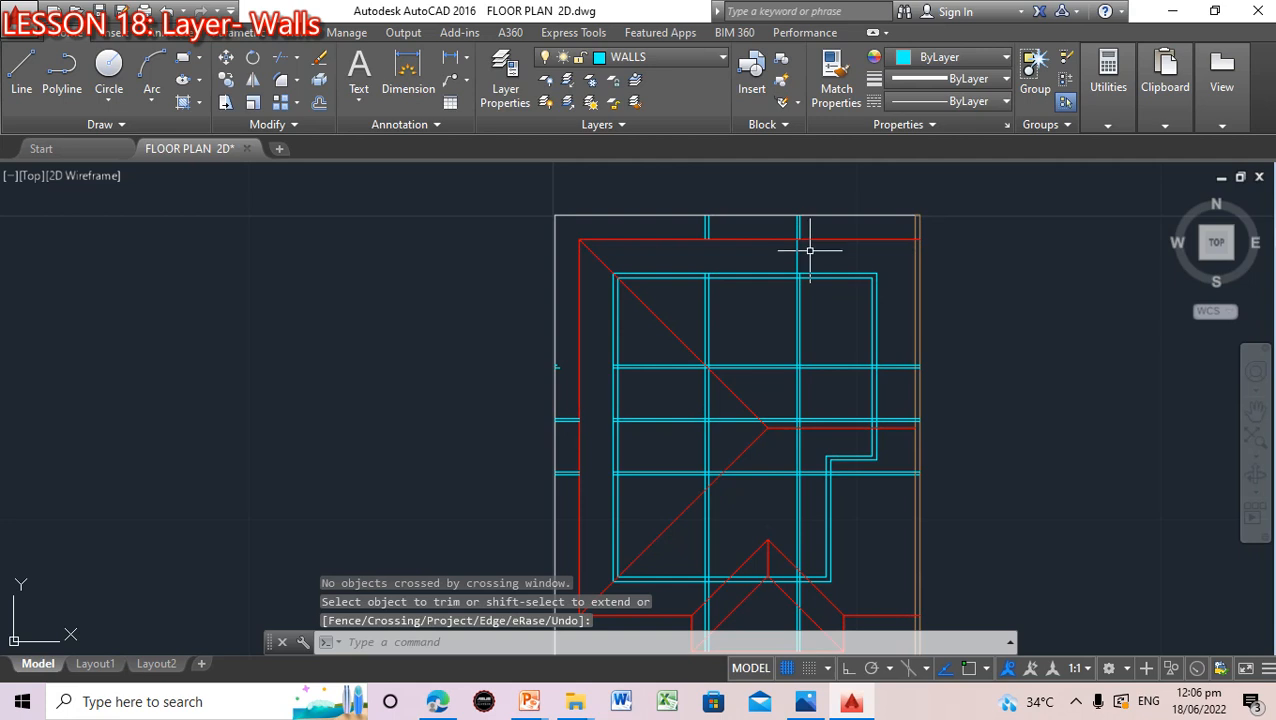
pyautogui.click(796, 254)
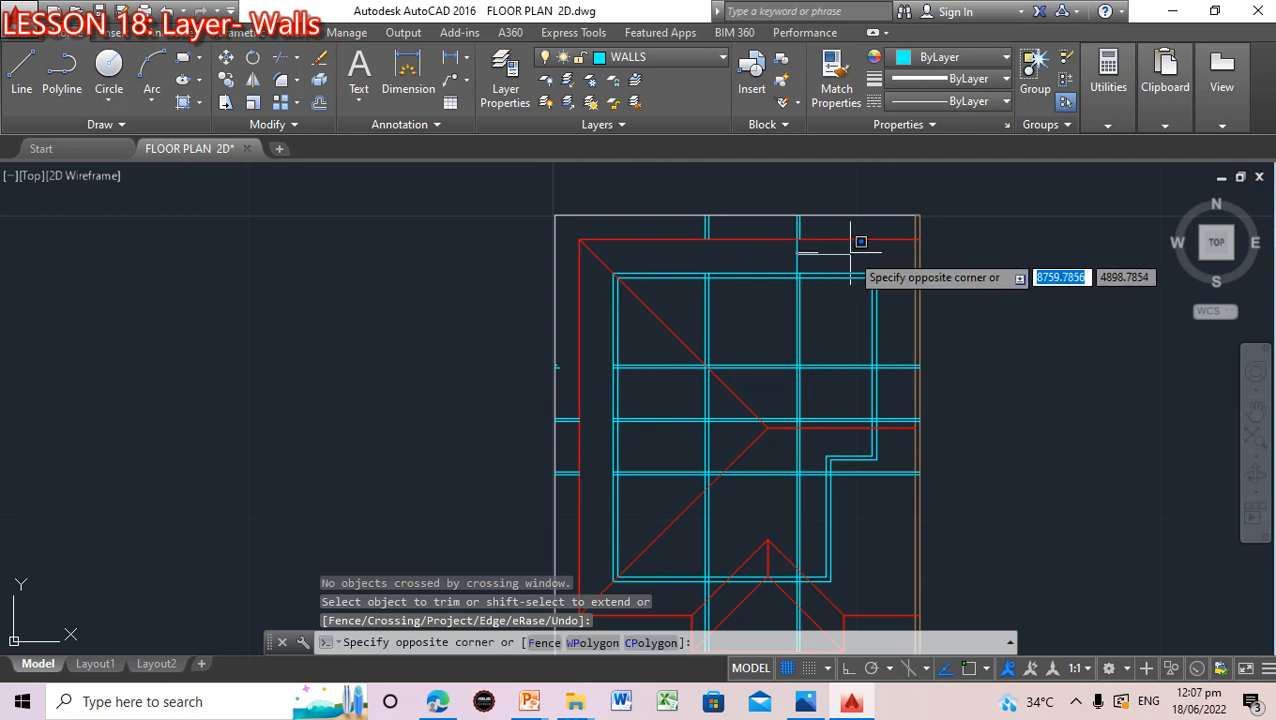
pyautogui.press('Escape')
# Trim the upper horizontal internal wall pair between the eastern vertical internal wall and the east outer wall, using all objects as cutting edges
pyautogui.write('tr')
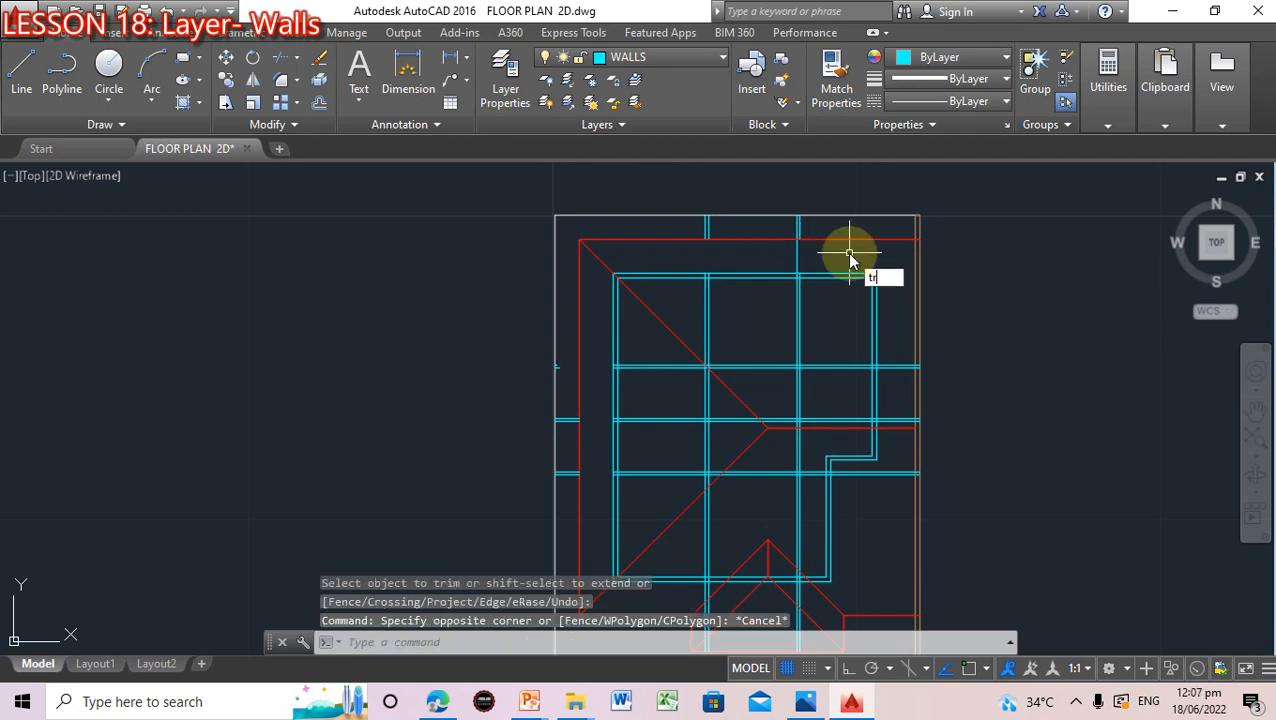
pyautogui.press('Return')
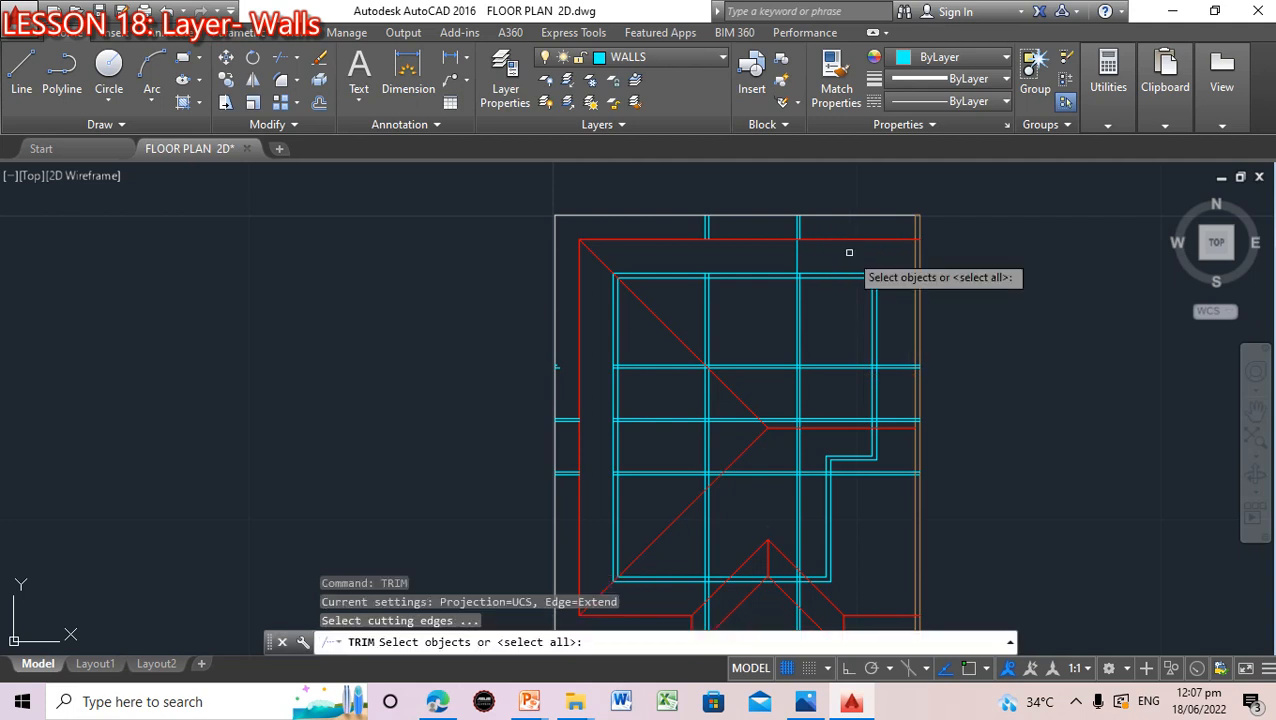
pyautogui.write('all')
pyautogui.press('Return')
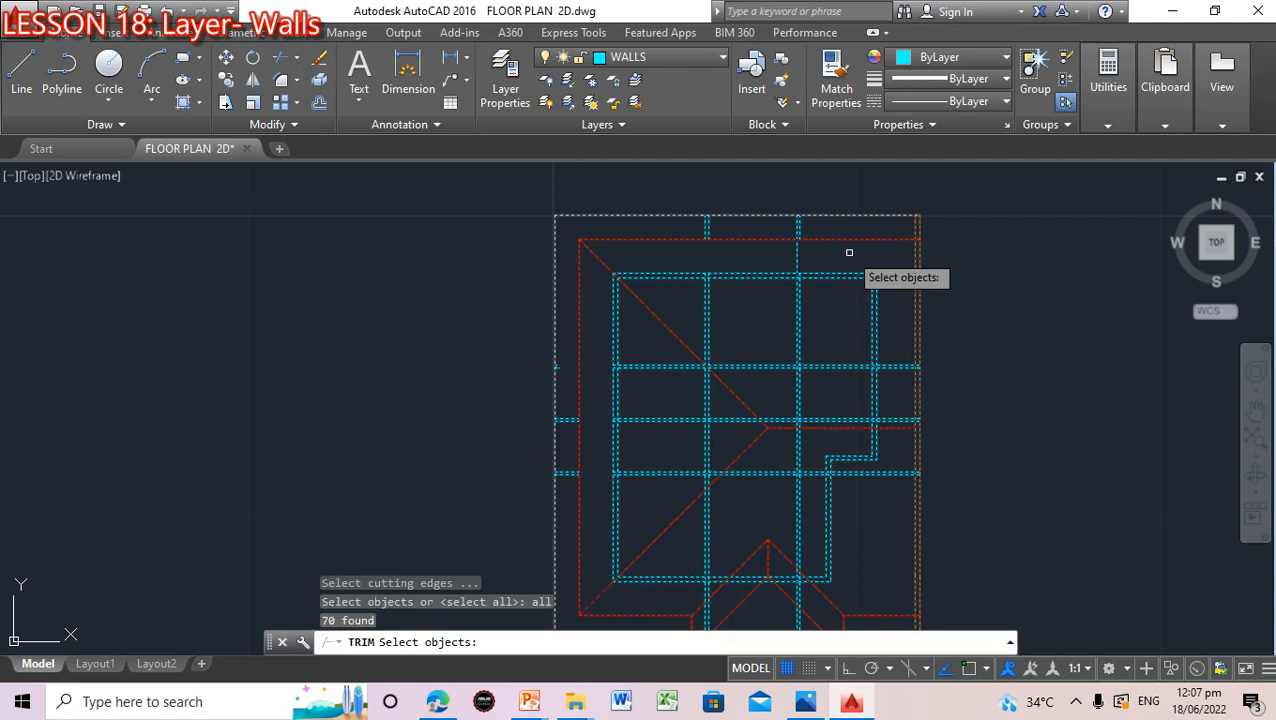
pyautogui.click(797, 255)
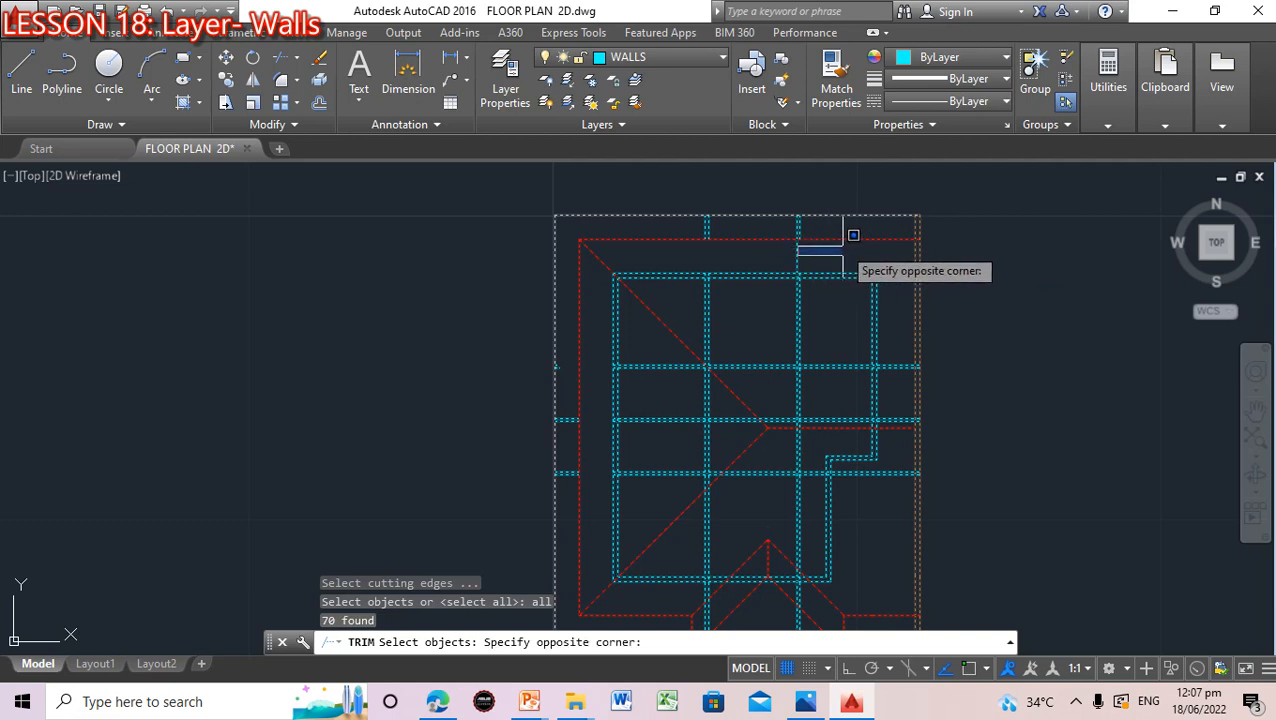
pyautogui.click(767, 254)
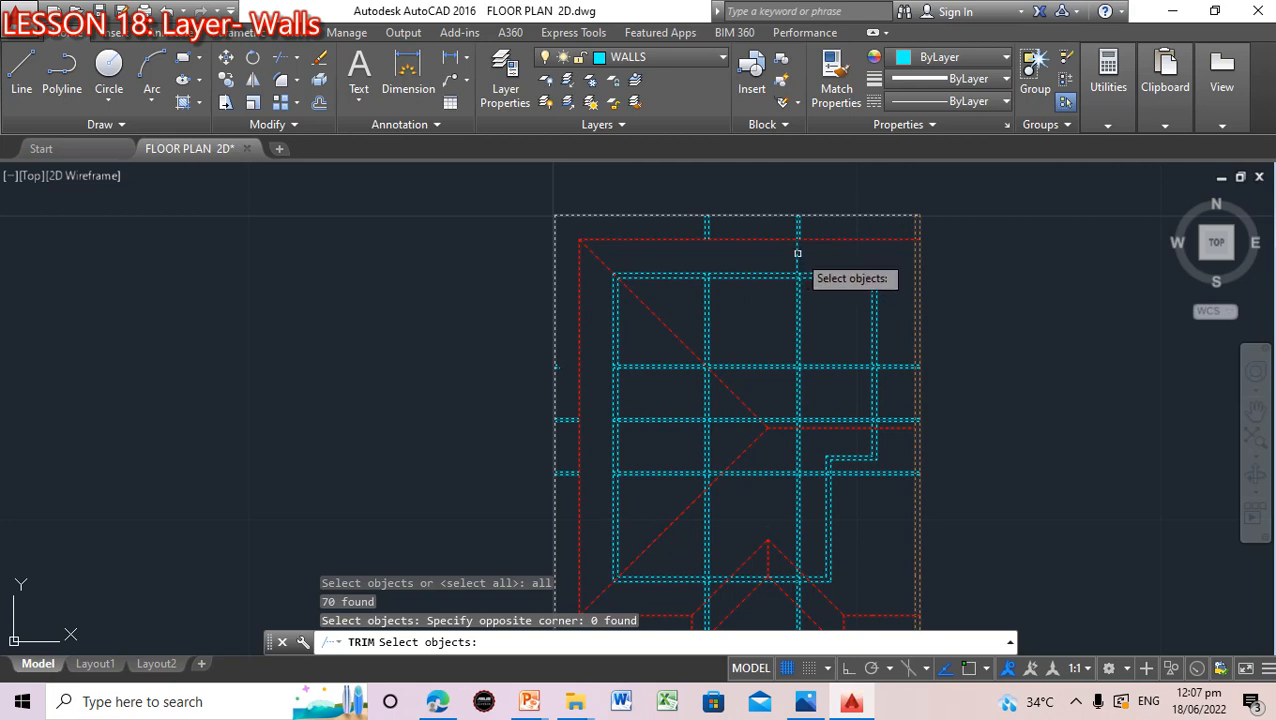
pyautogui.click(797, 254)
pyautogui.press('Escape')
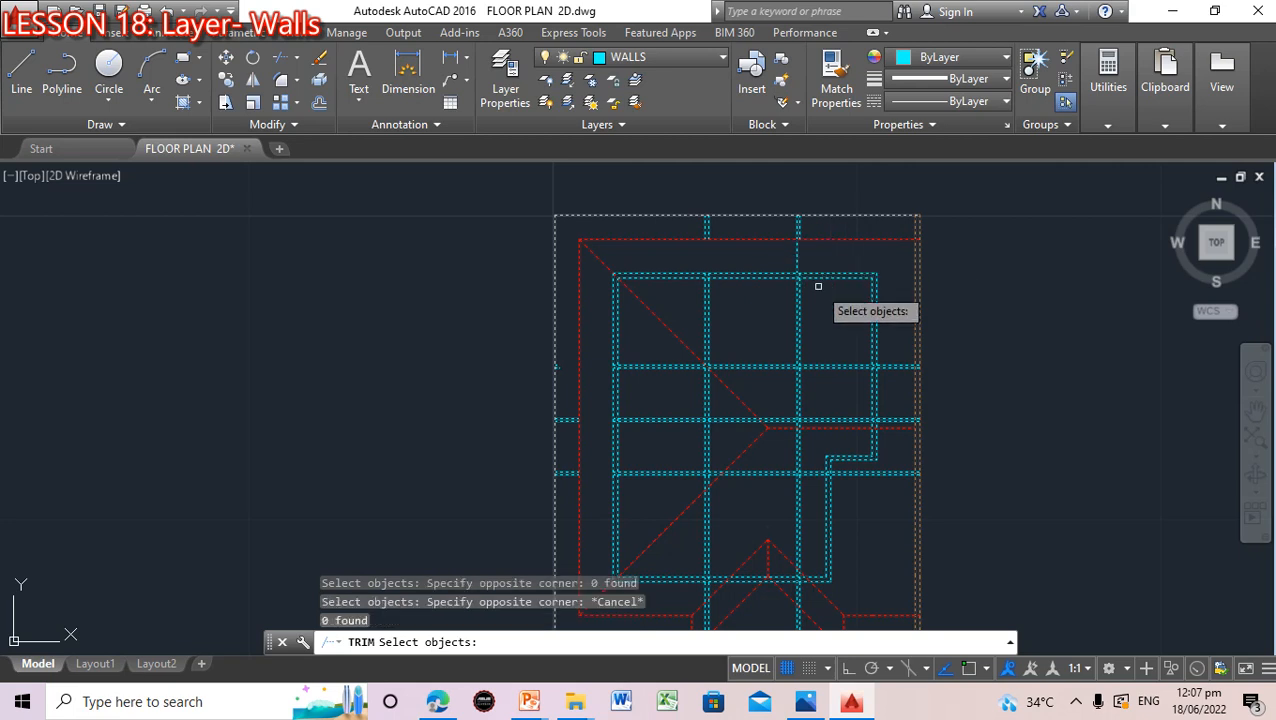
pyautogui.click(846, 368)
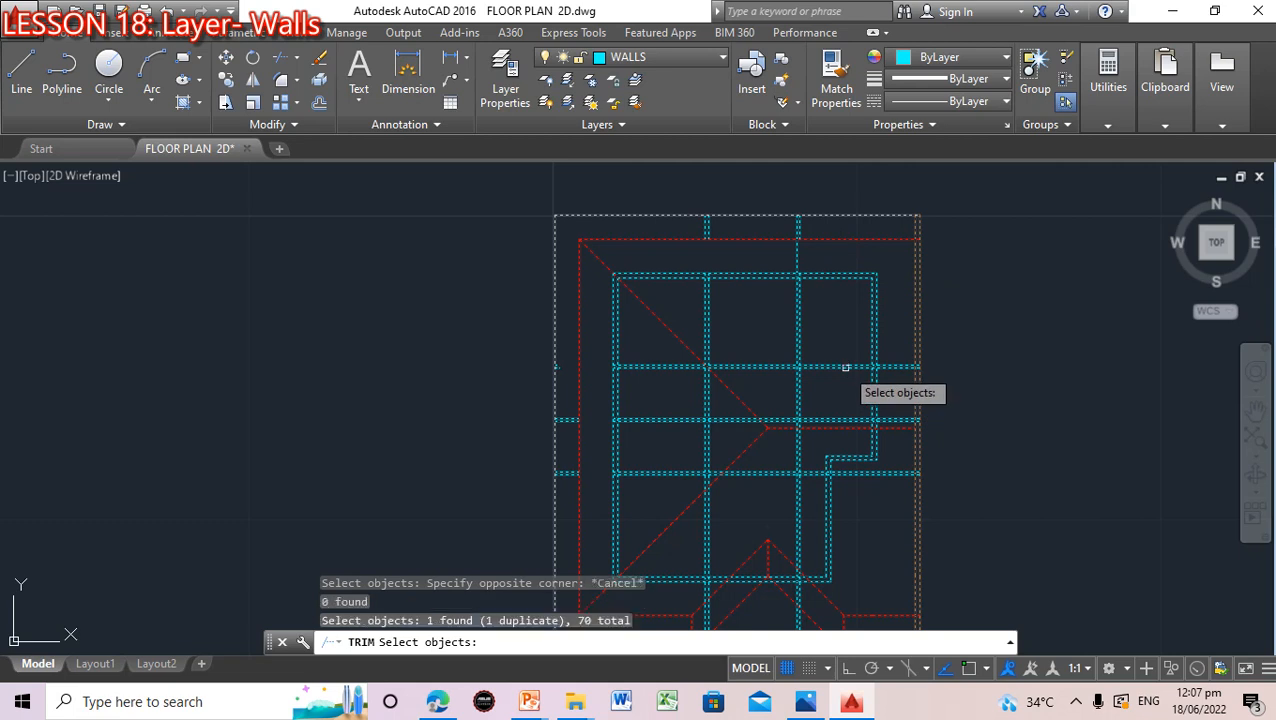
pyautogui.press('Return')
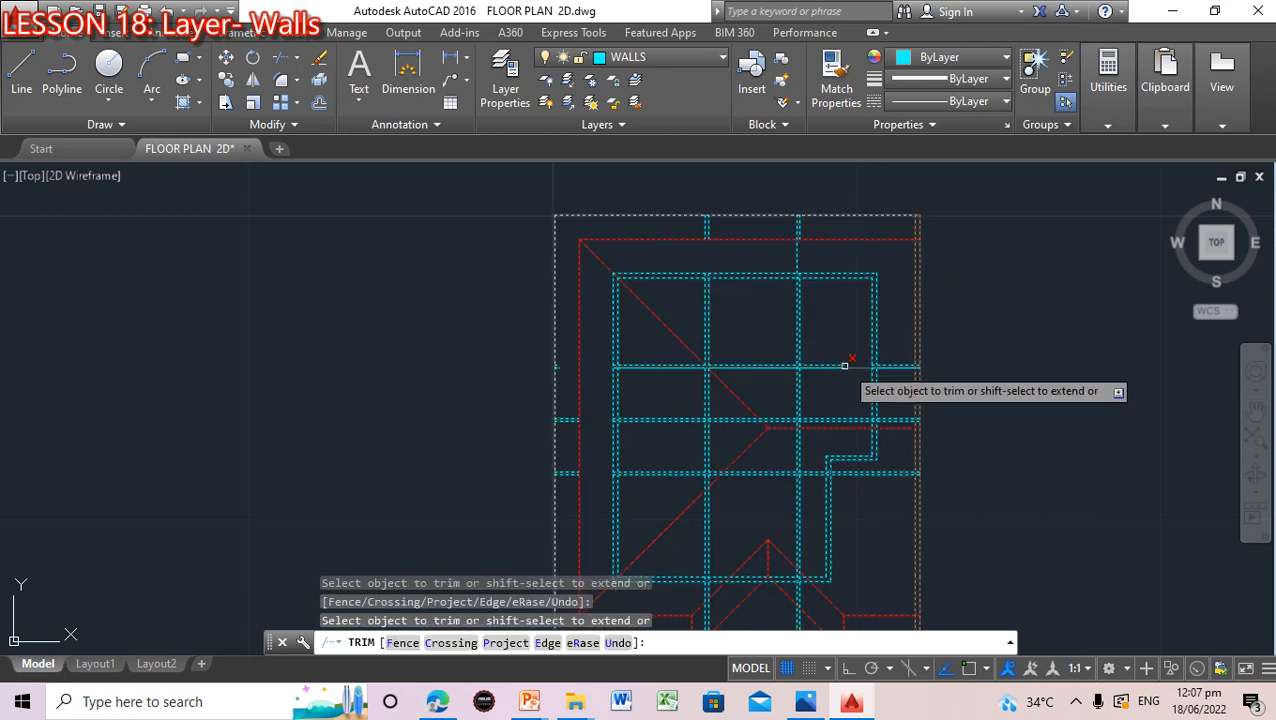
pyautogui.click(820, 367)
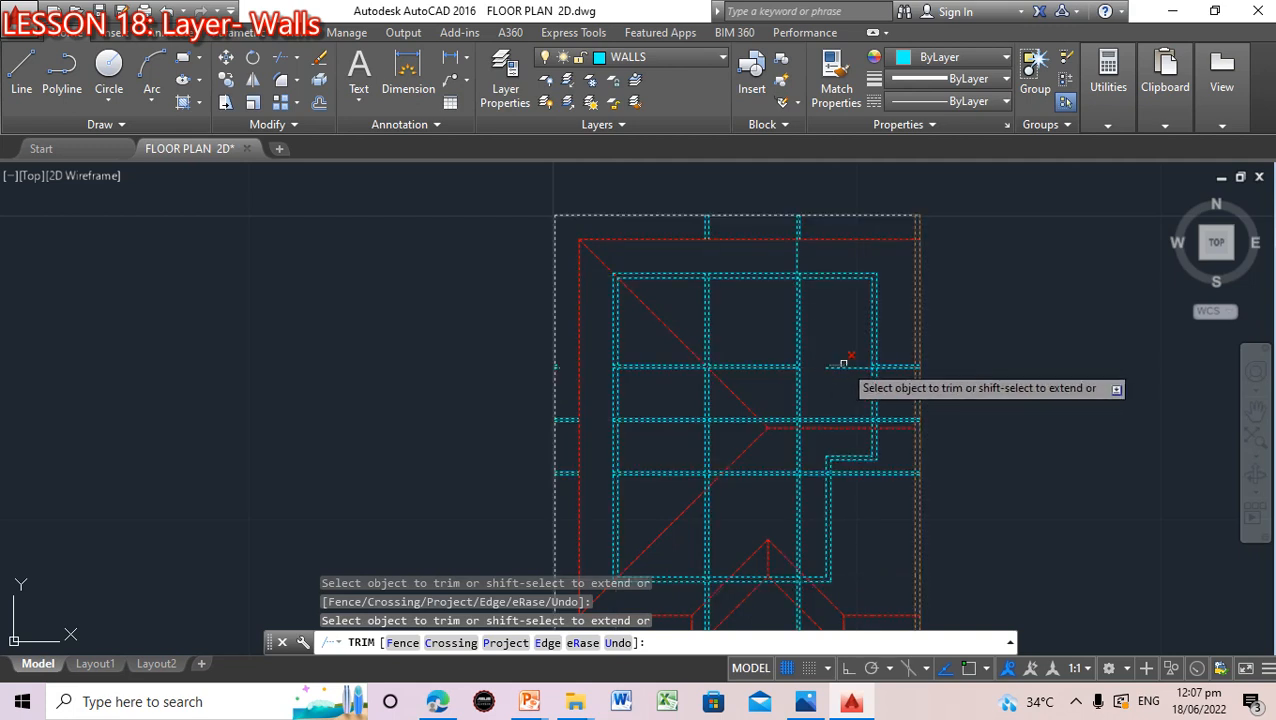
pyautogui.click(837, 366)
pyautogui.click(839, 366)
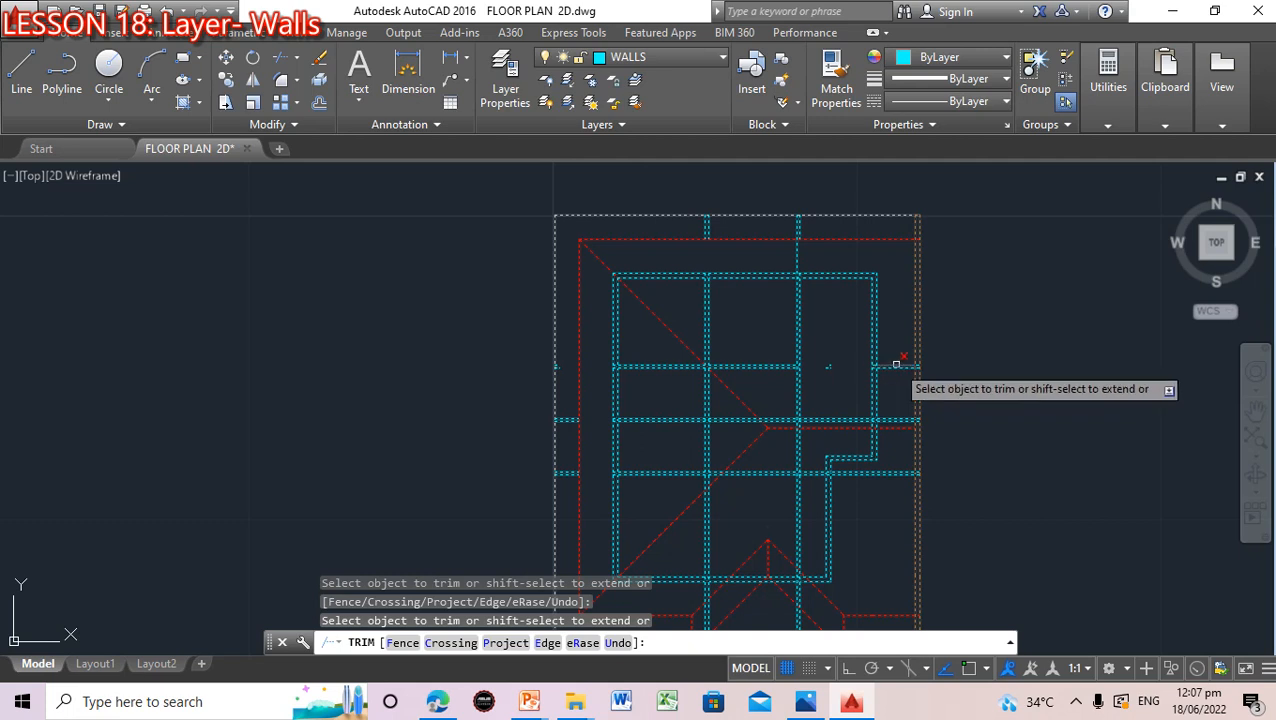
# Trim the middle horizontal internal wall pair east of the western vertical internal wall and that vertical wall just below the south outer wall
pyautogui.click(813, 421)
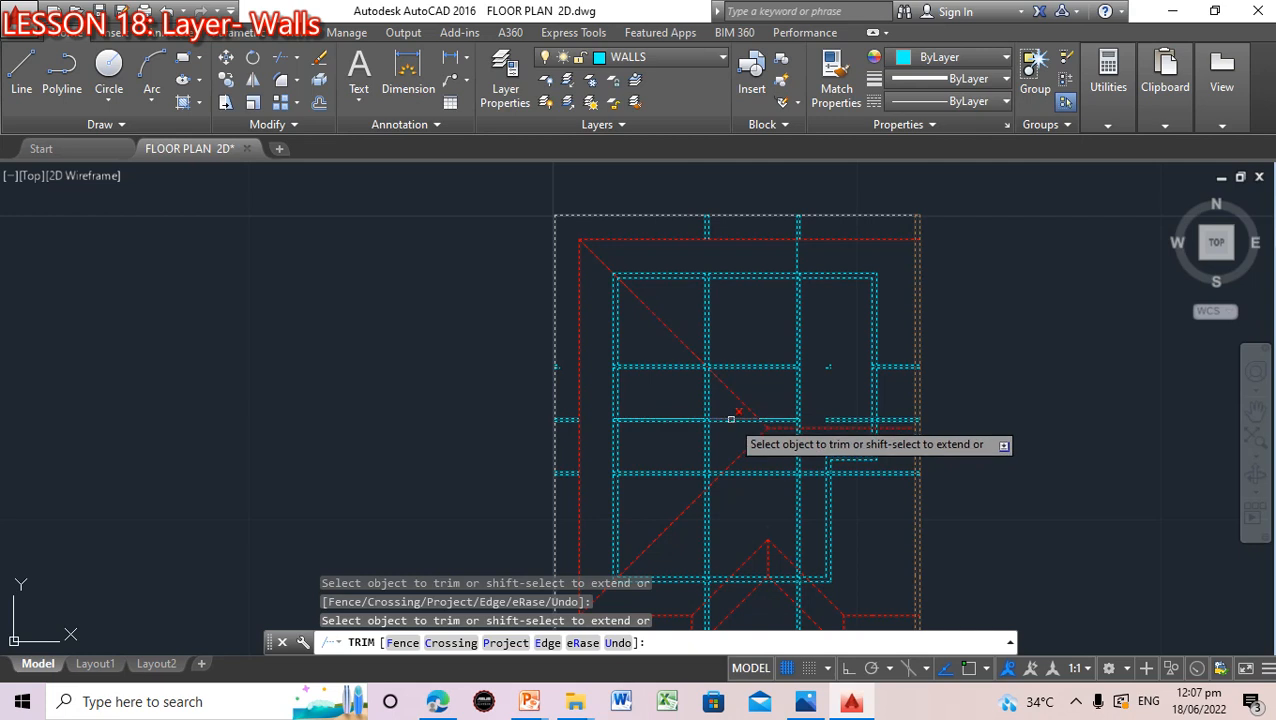
pyautogui.click(776, 418)
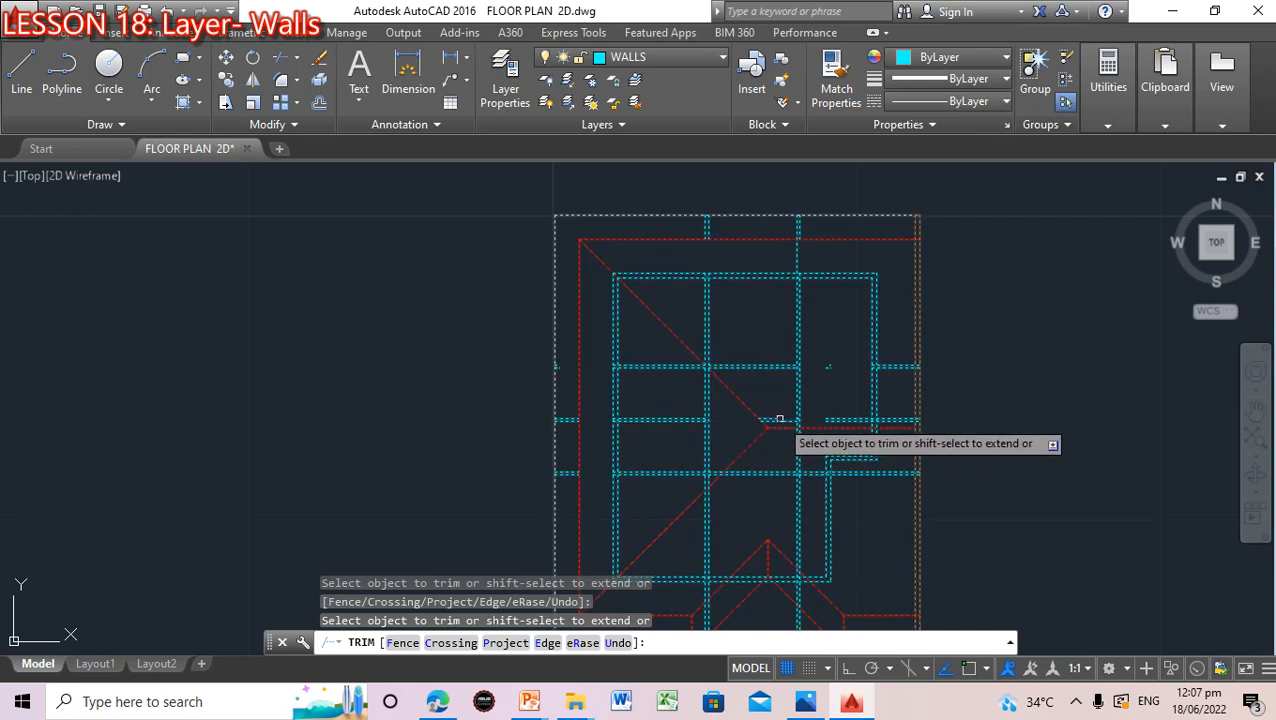
pyautogui.click(707, 591)
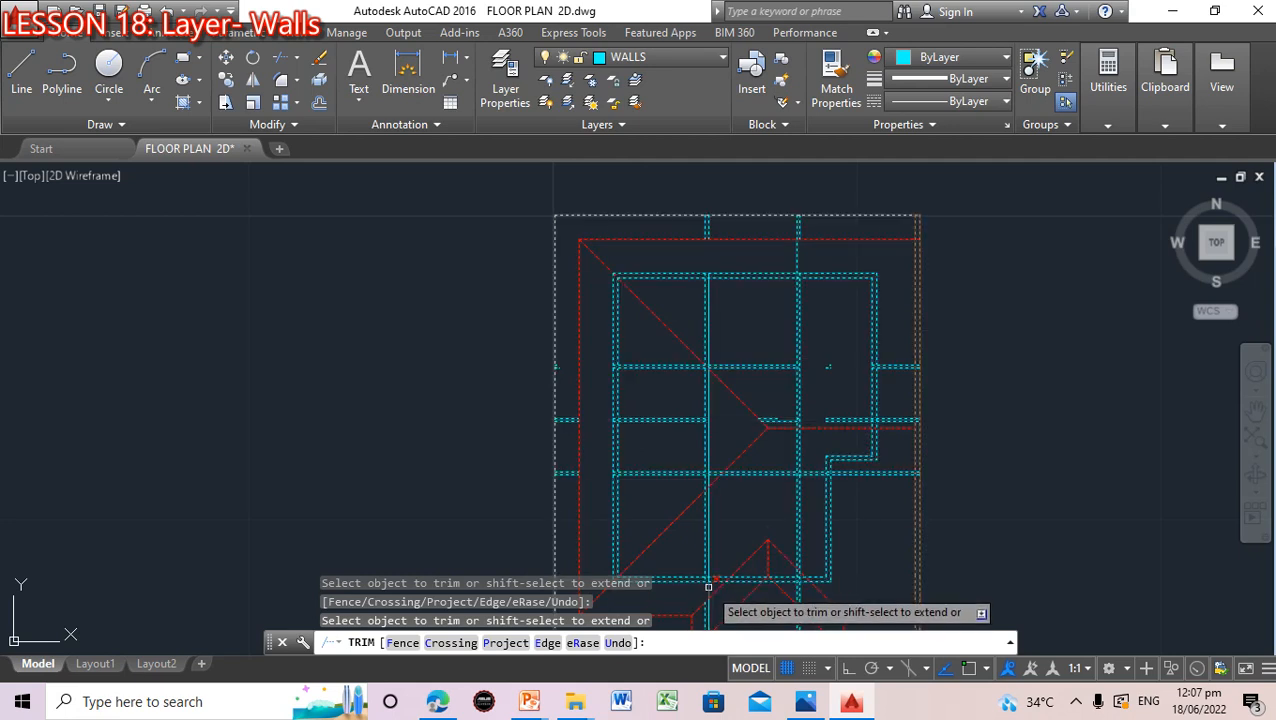
# Trim the eastern vertical internal wall above the south outer wall and one line of the lower horizontal internal wall between the vertical walls
pyautogui.click(794, 519)
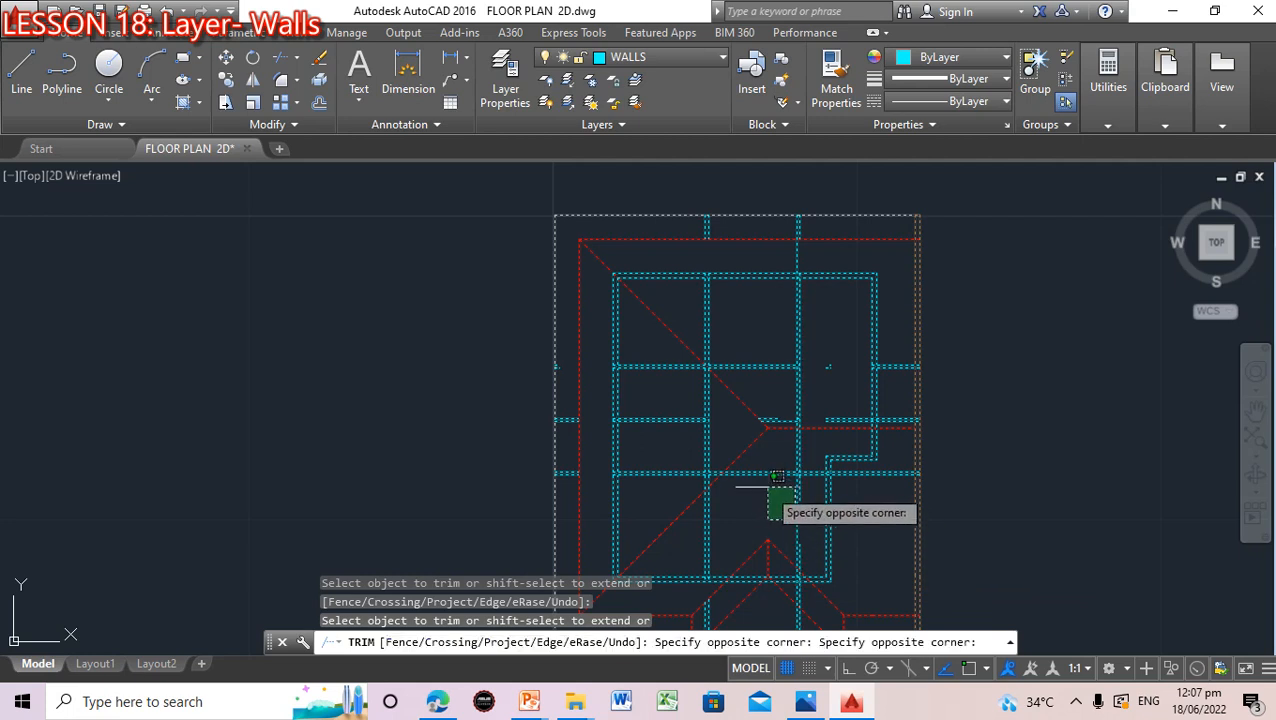
pyautogui.click(767, 488)
pyautogui.click(767, 475)
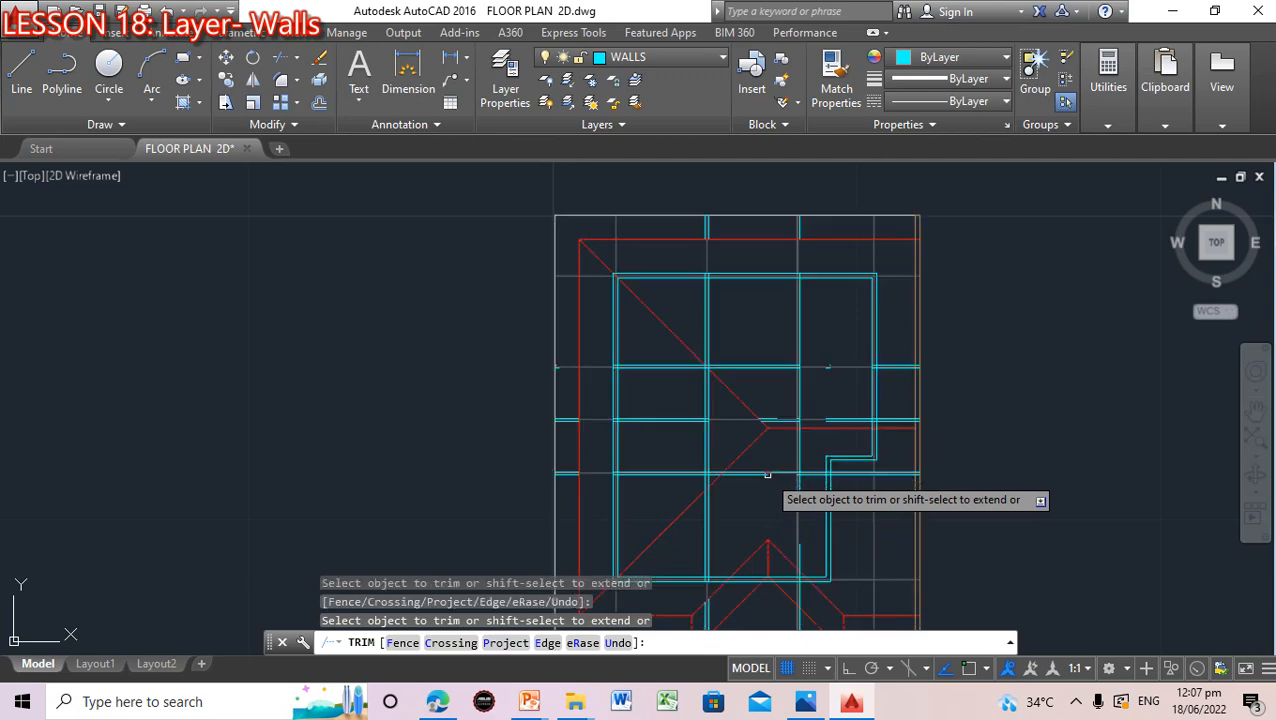
pyautogui.click(736, 474)
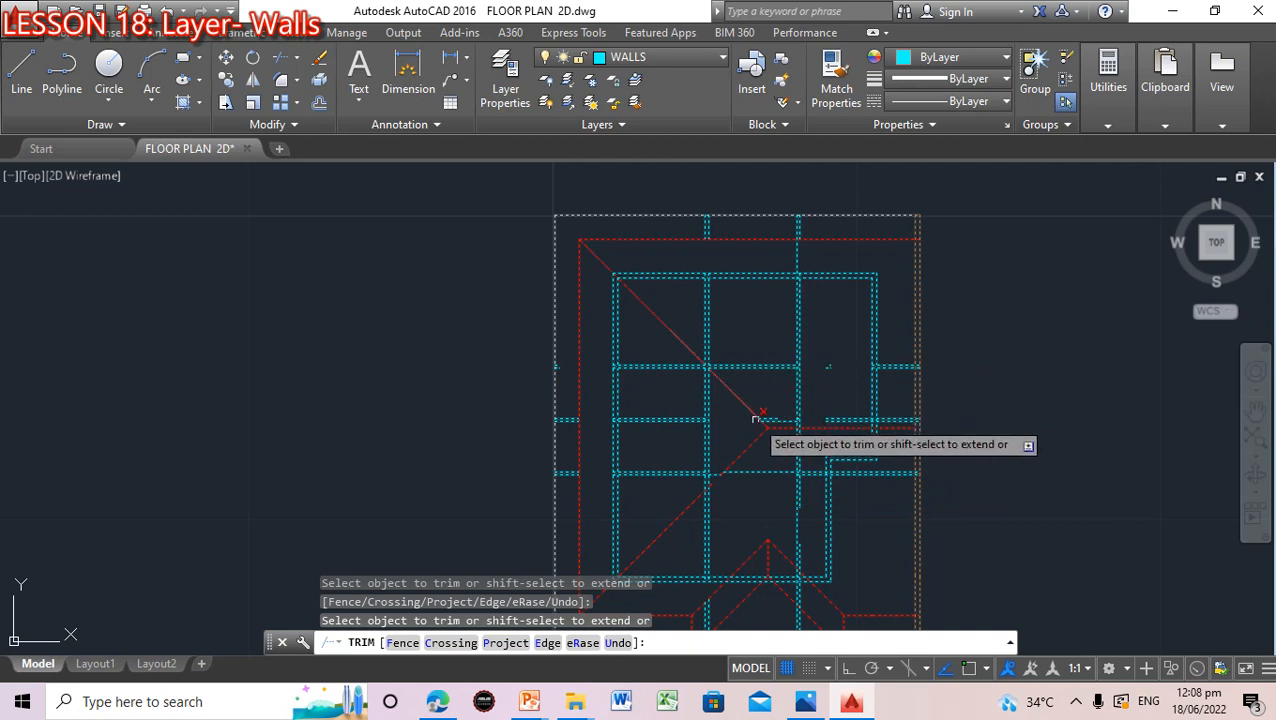
# Trim the eastern vertical internal wall between the upper and middle horizontal internal walls with crossing windows
pyautogui.click(797, 382)
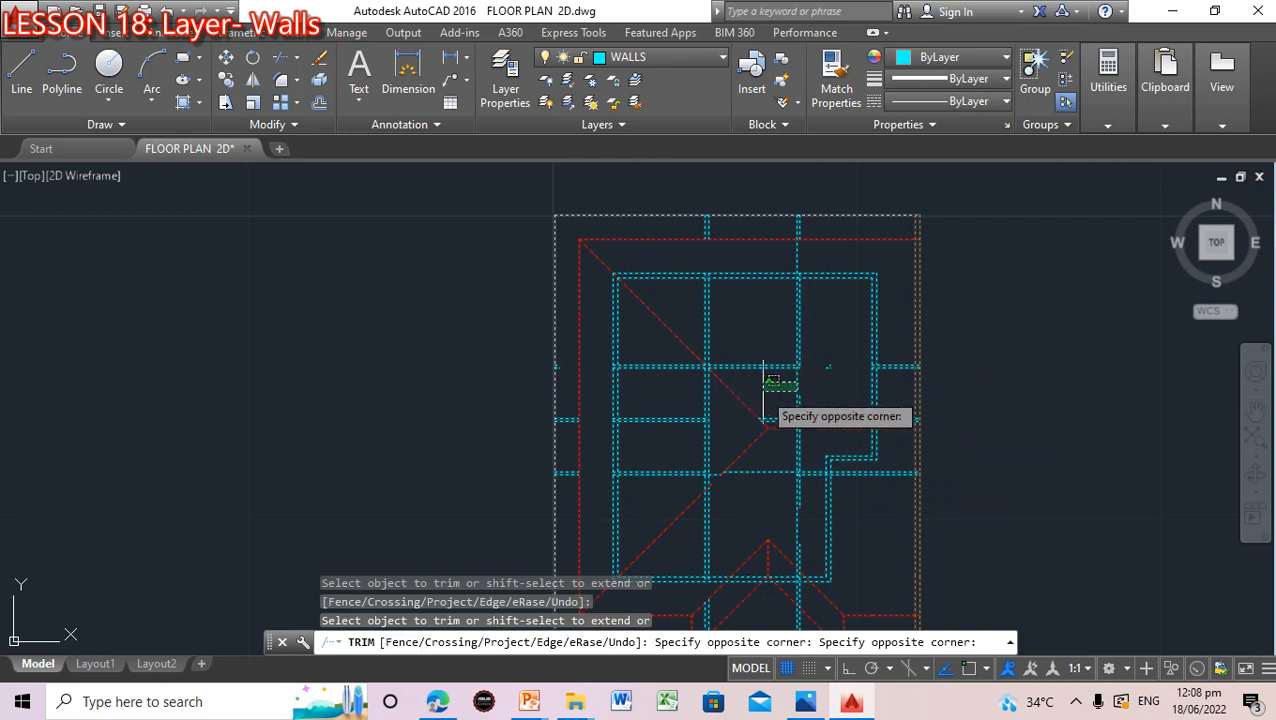
pyautogui.click(784, 392)
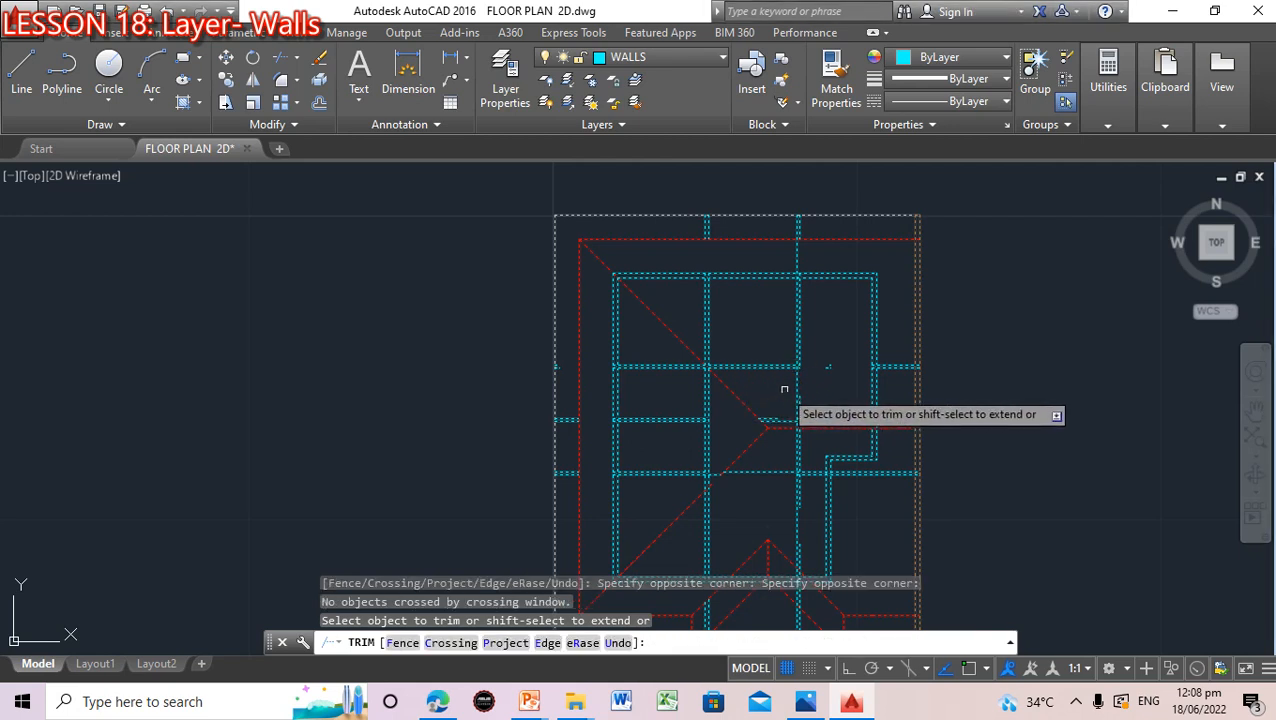
pyautogui.click(797, 385)
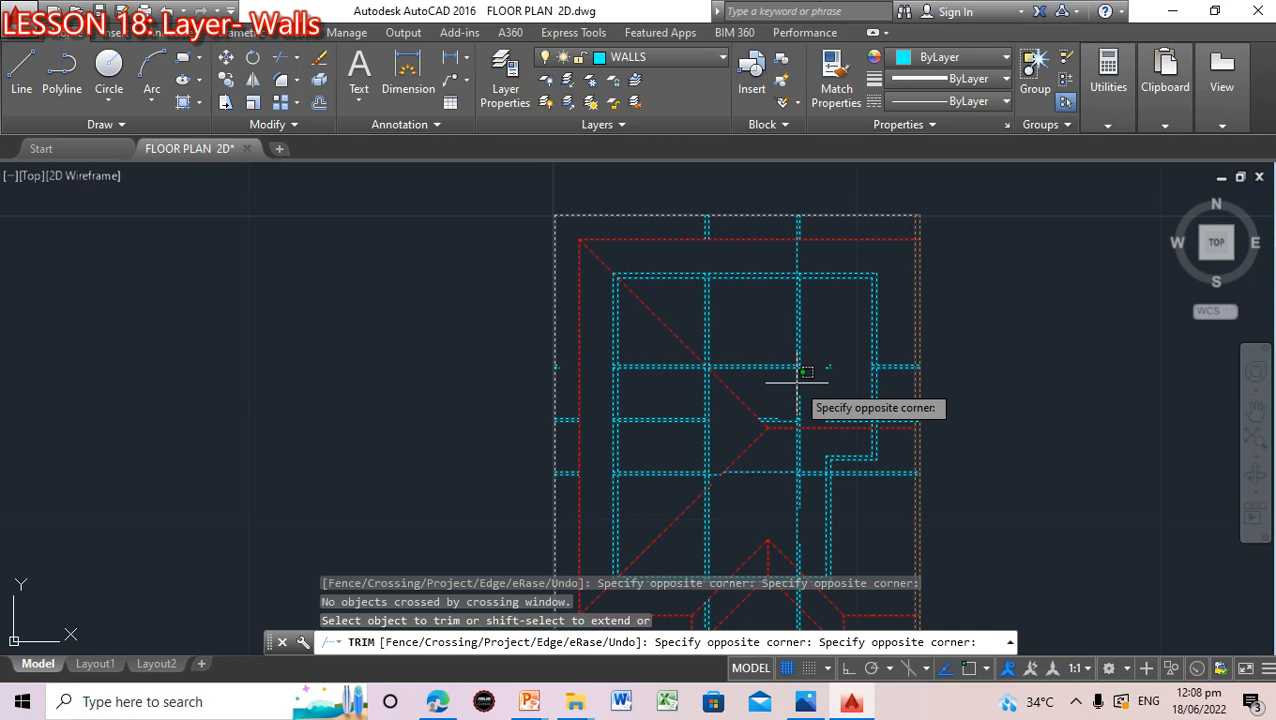
pyautogui.click(840, 398)
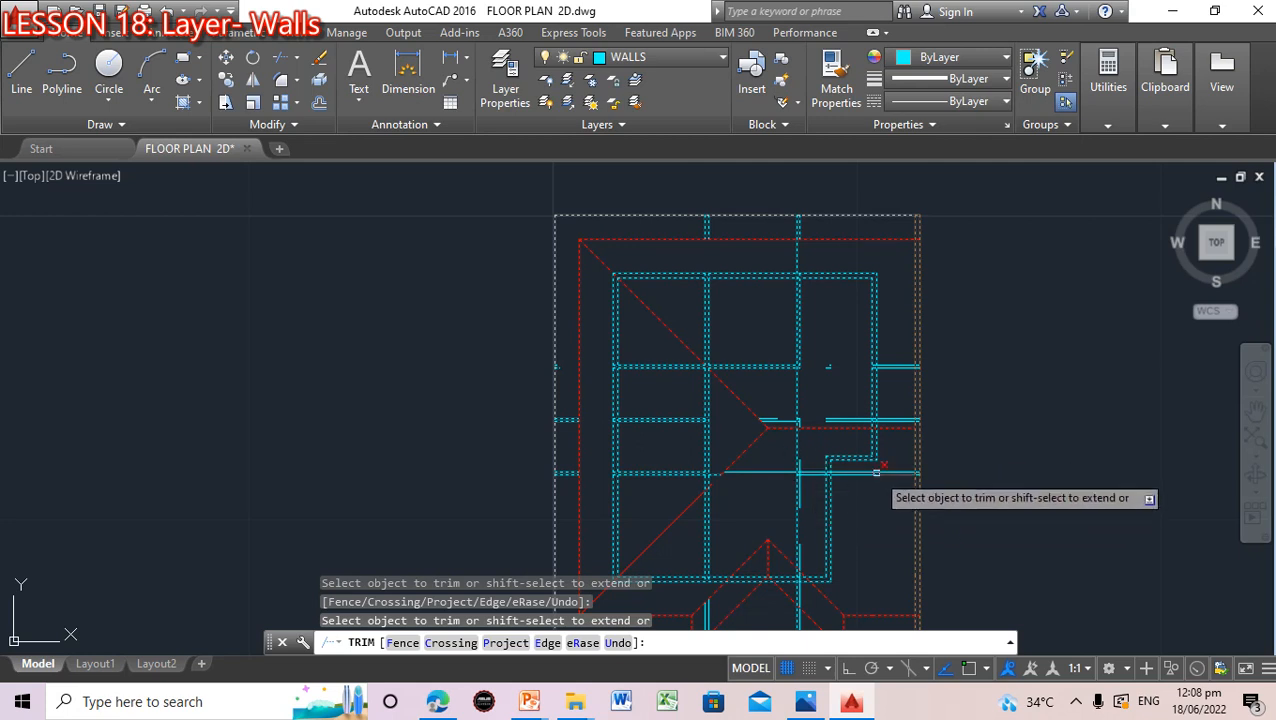
# Trim the remaining lower horizontal internal wall line between the vertical internal walls and the line pieces crossing the eastern vertical wall
pyautogui.click(784, 473)
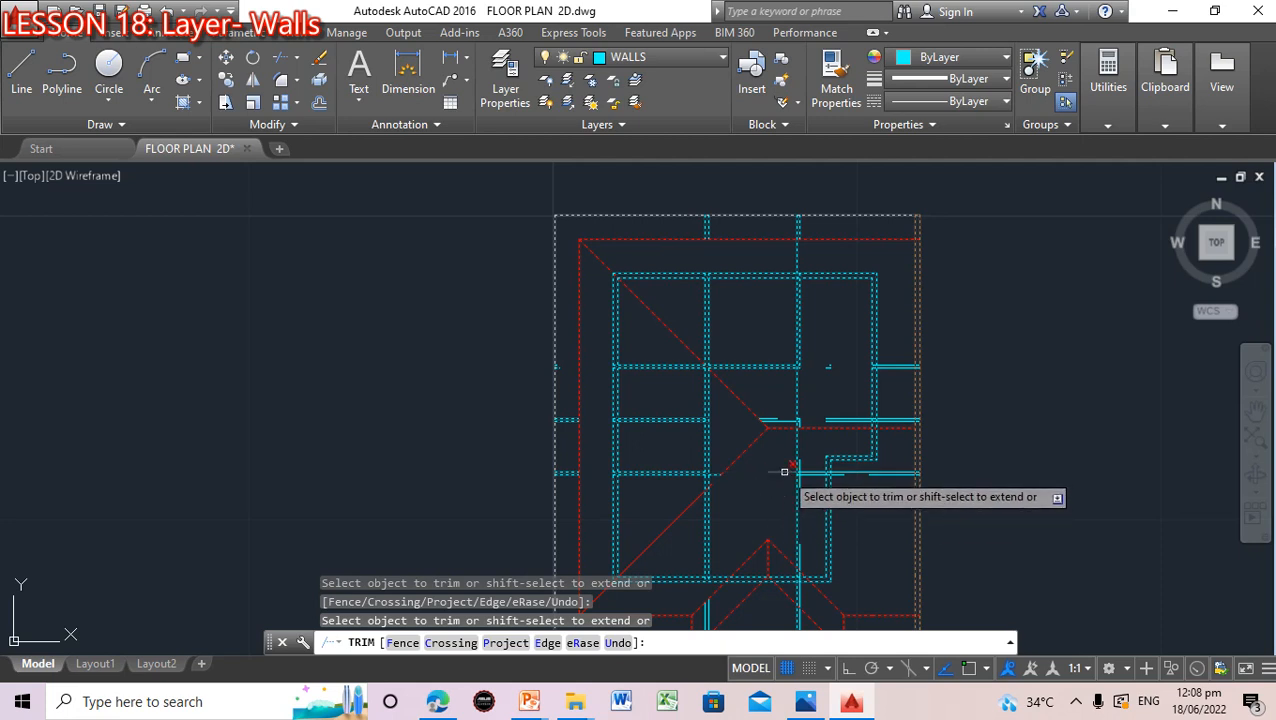
pyautogui.click(799, 524)
pyautogui.click(799, 401)
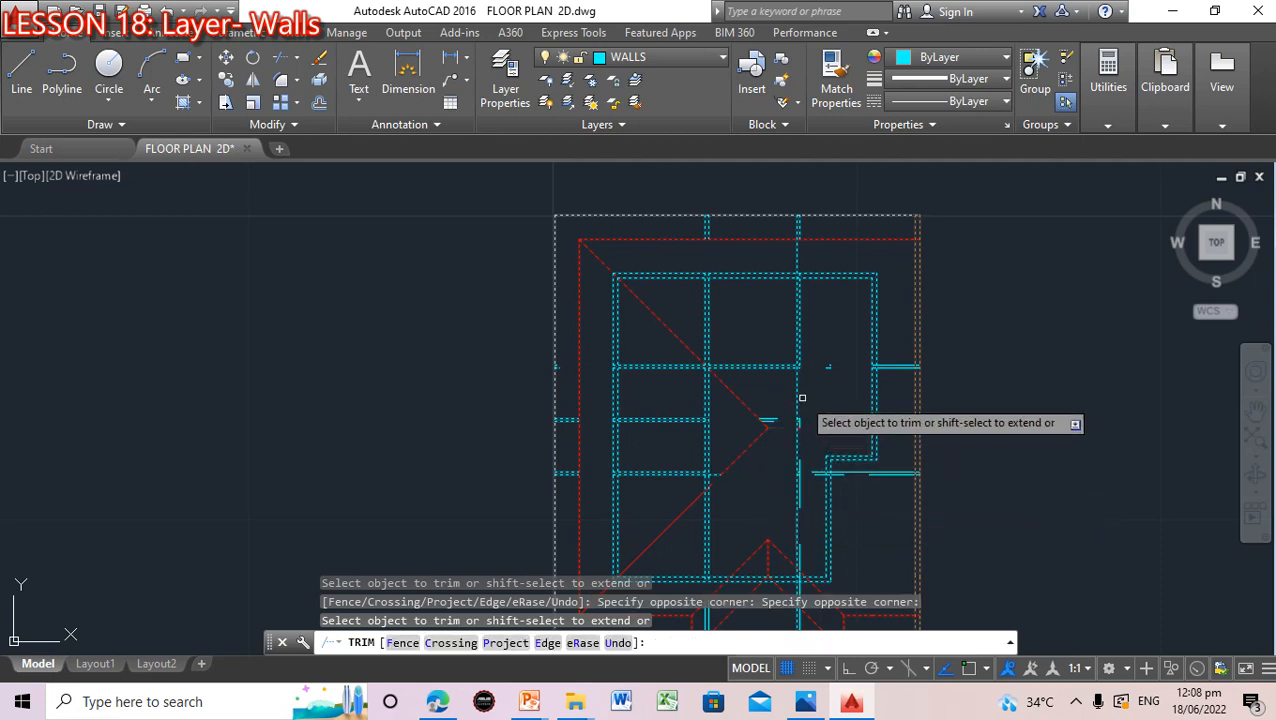
# Try to trim the leftover line of the eastern vertical internal wall below the upper horizontal internal wall with crossing windows
pyautogui.click(794, 398)
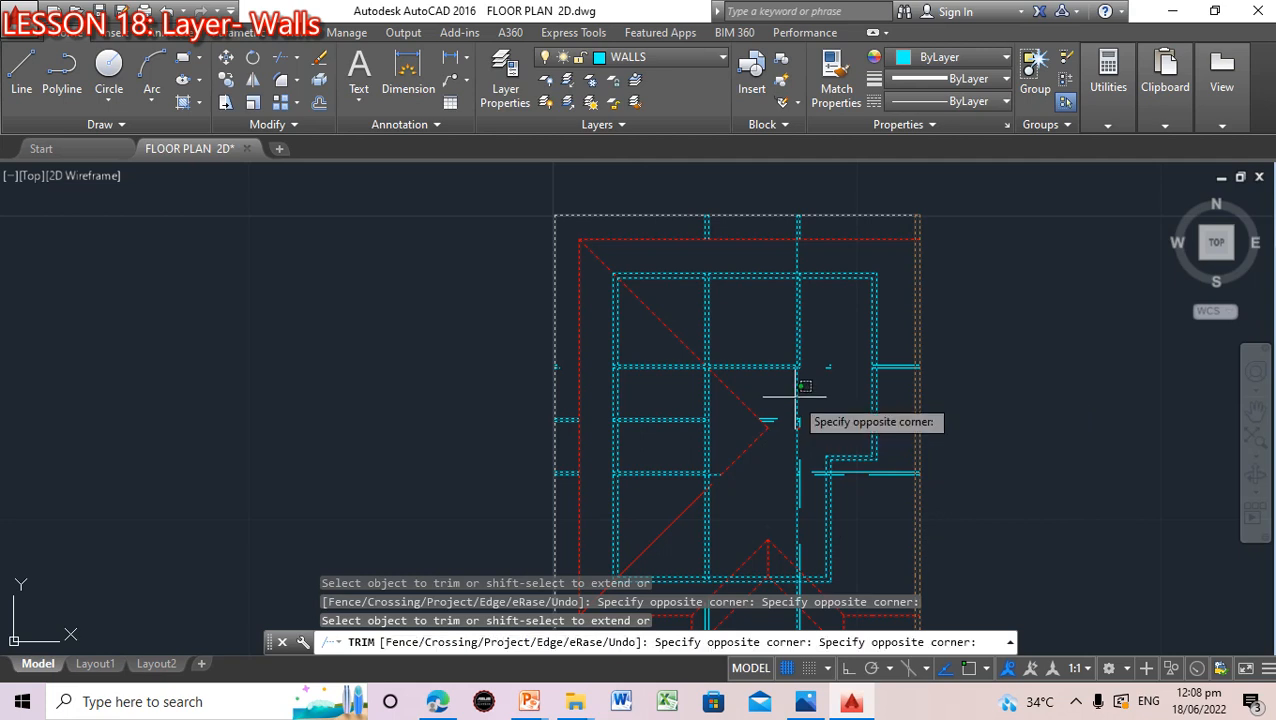
pyautogui.click(798, 397)
pyautogui.click(803, 378)
pyautogui.click(798, 392)
pyautogui.click(798, 392)
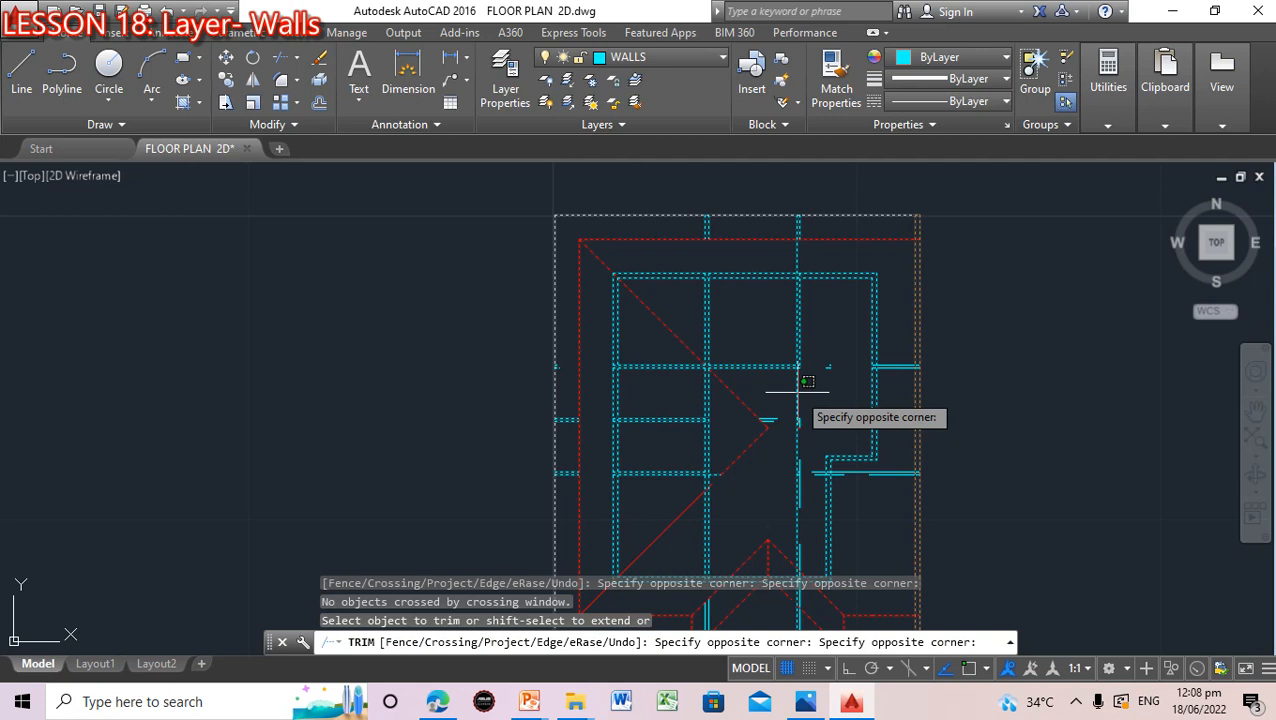
pyautogui.click(798, 392)
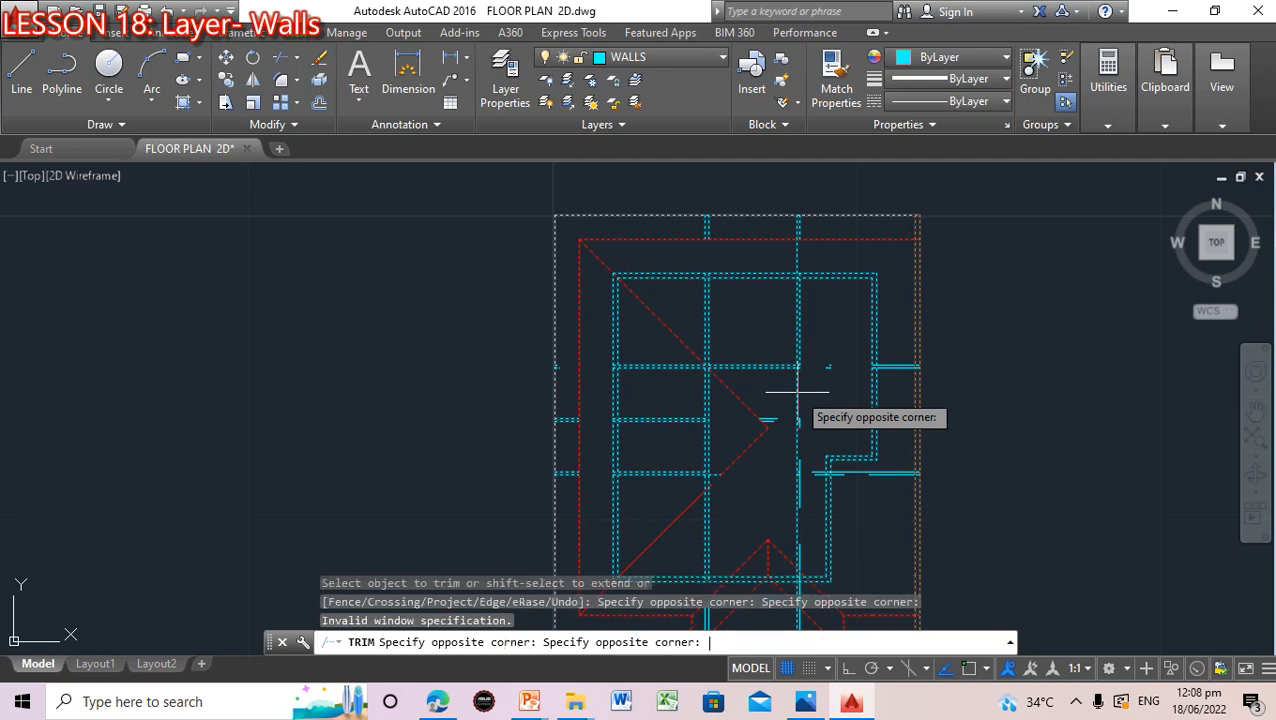
pyautogui.click(782, 392)
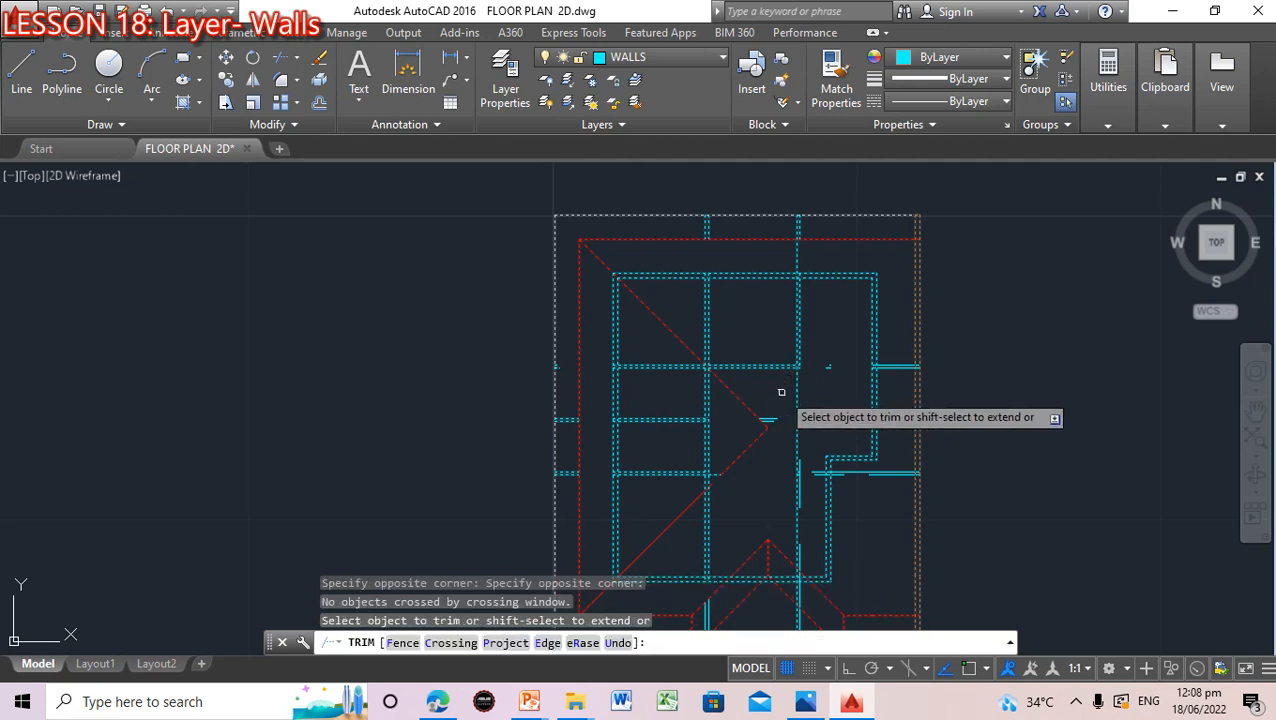
# Retry trimming the leftover eastern vertical wall line below the upper horizontal wall with the Crossing option, then end the Trim command
pyautogui.click(775, 376)
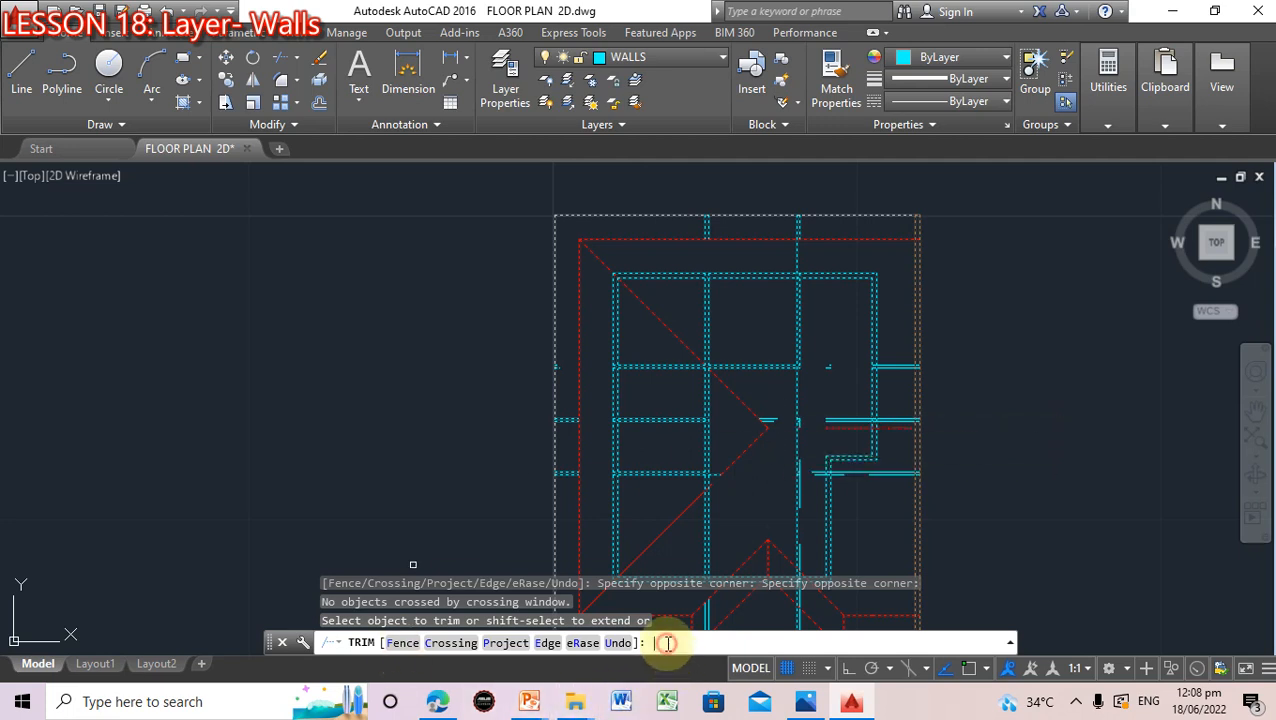
pyautogui.press('Return')
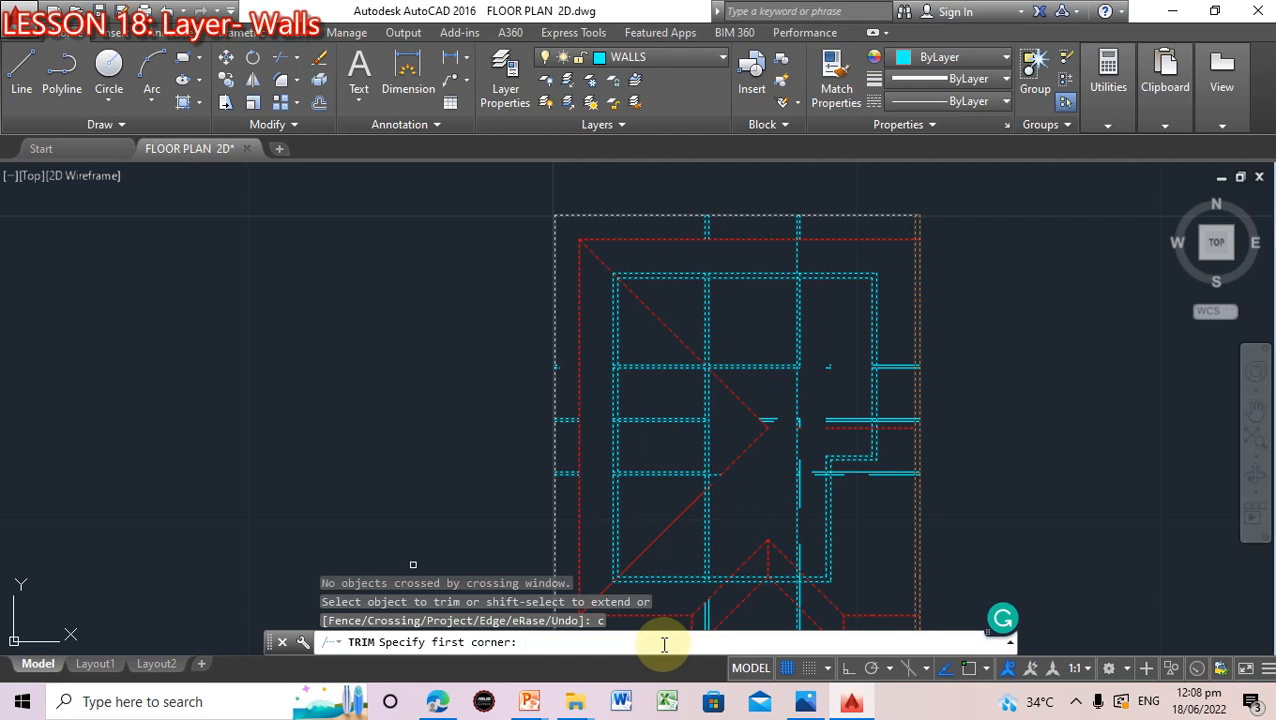
pyautogui.click(840, 383)
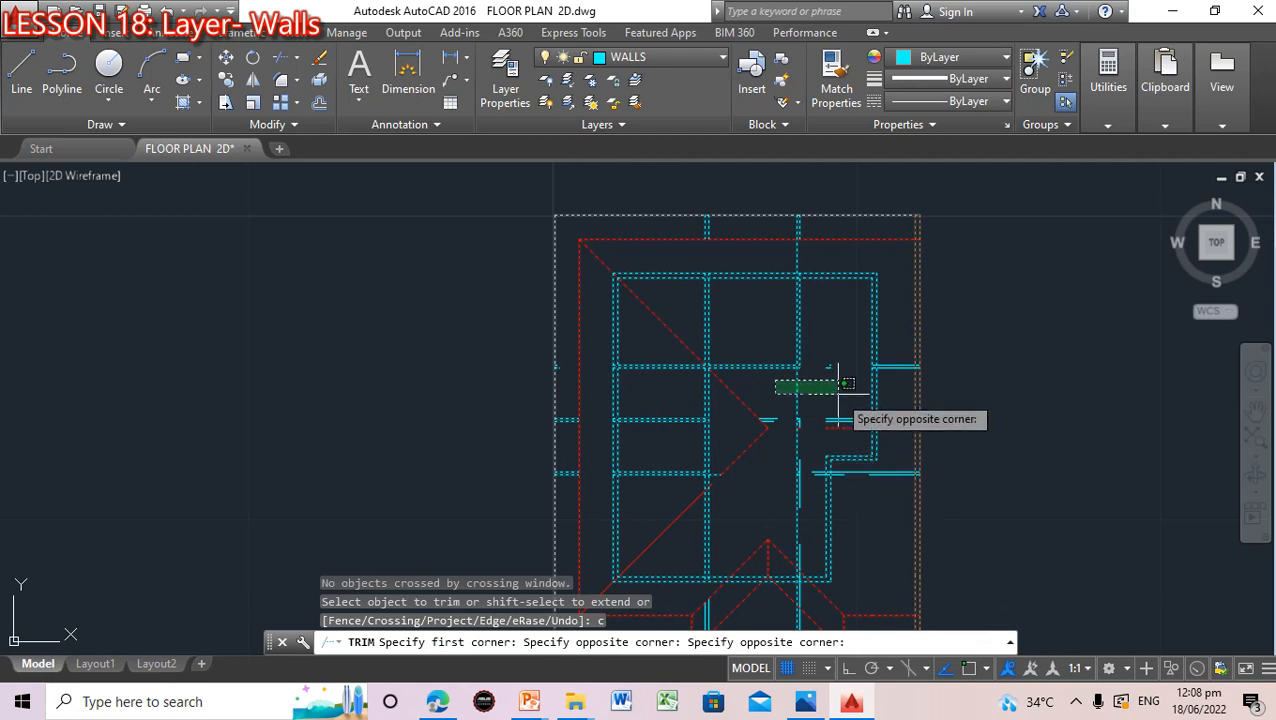
pyautogui.click(838, 386)
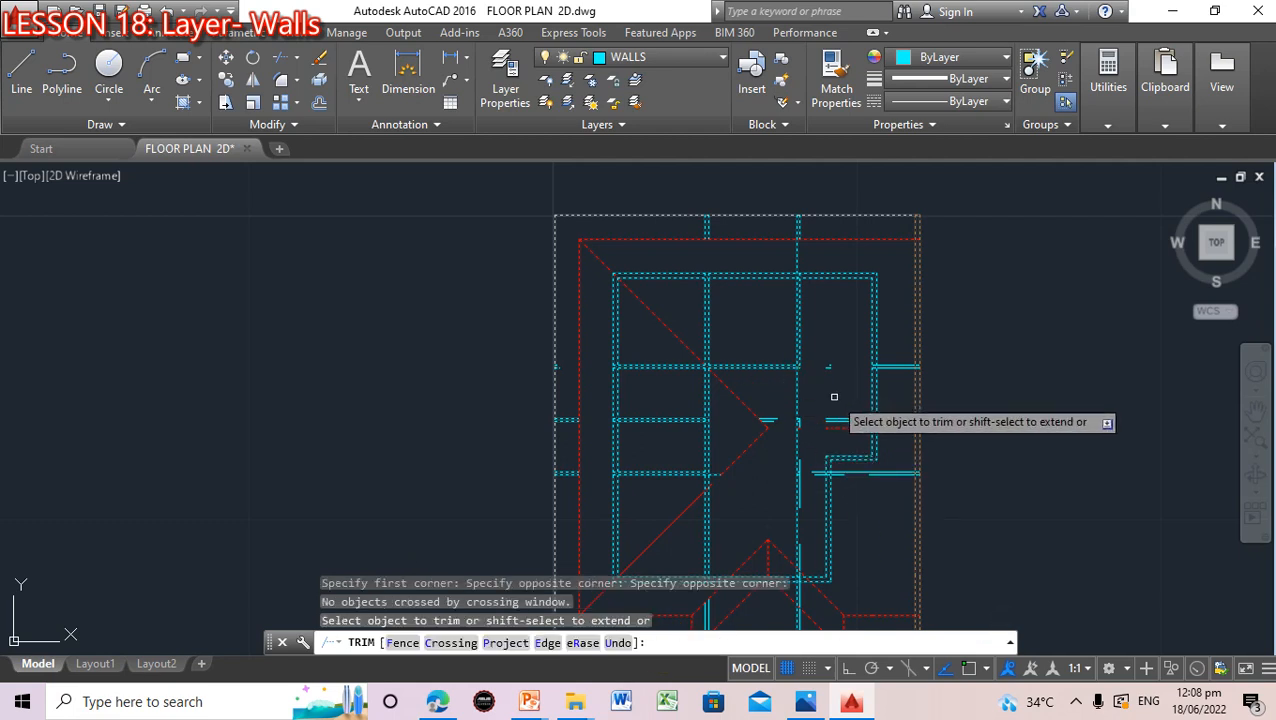
pyautogui.press('Return')
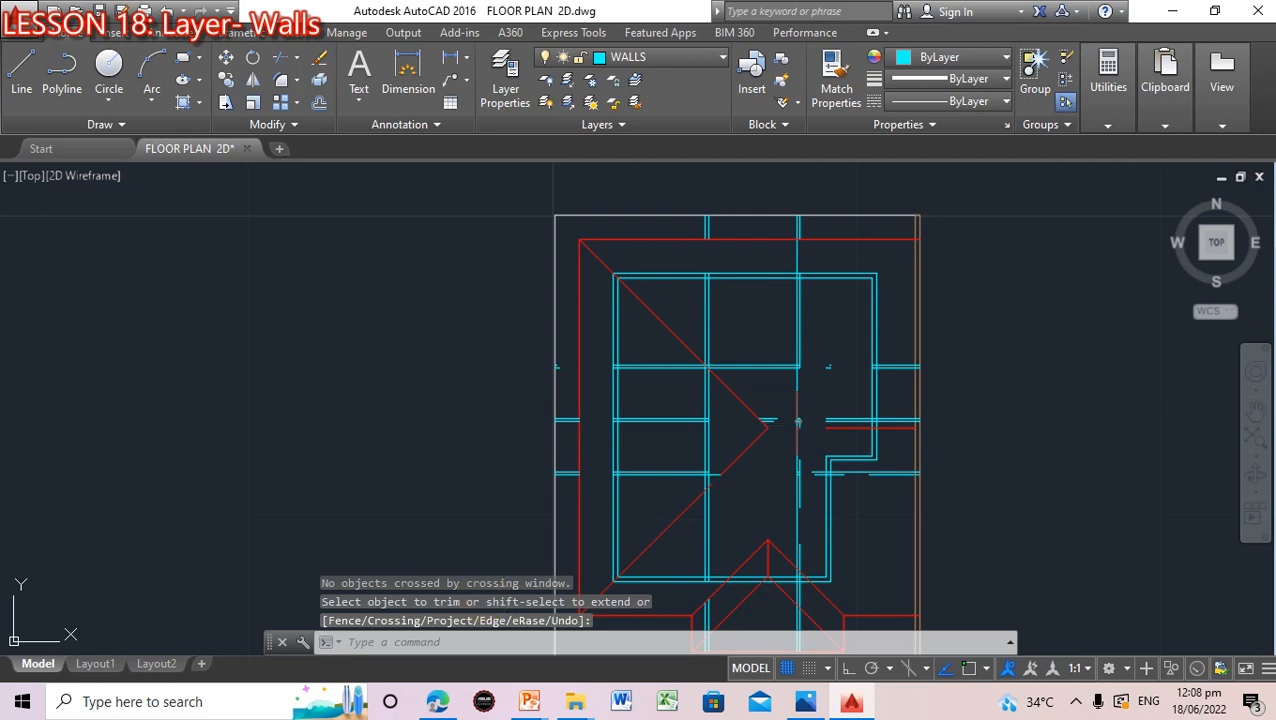
pyautogui.press('Escape')
pyautogui.press('Escape')
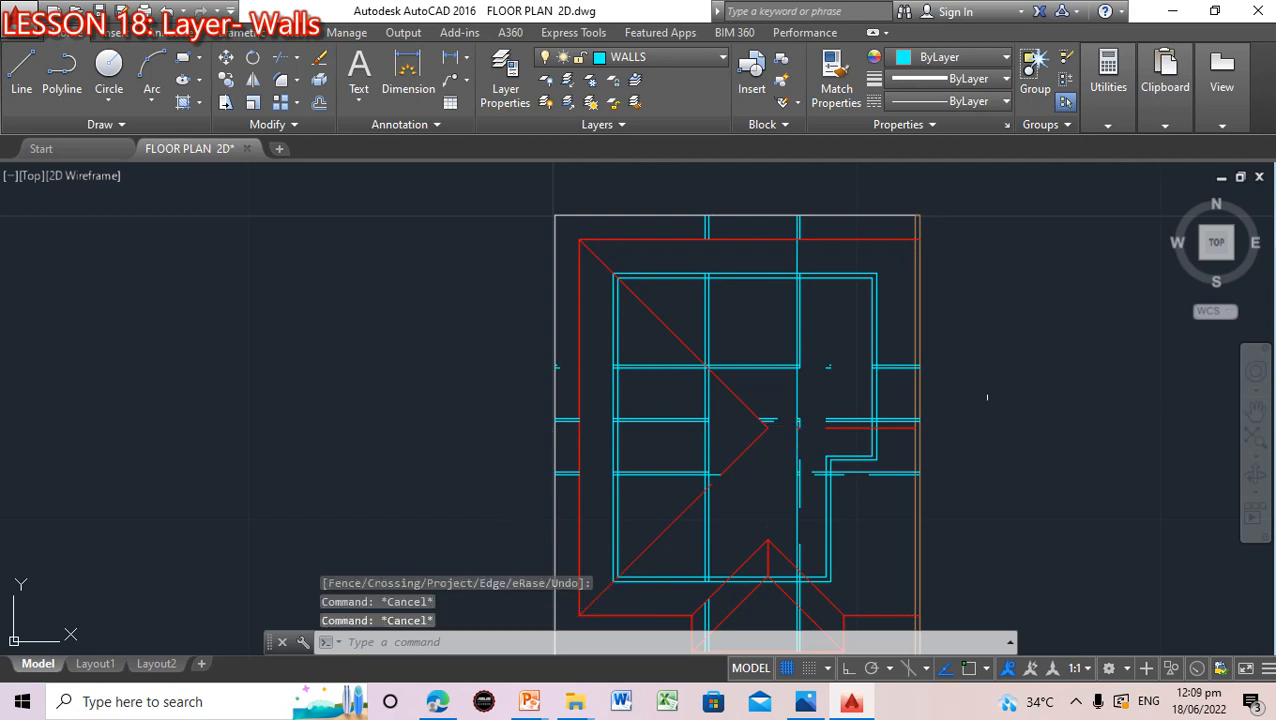
# Erase the leftover upper, middle and lower horizontal wall lines extending beyond the east outer wall
pyautogui.scroll(3, 903, 418)
pyautogui.scroll(-1, 903, 418)
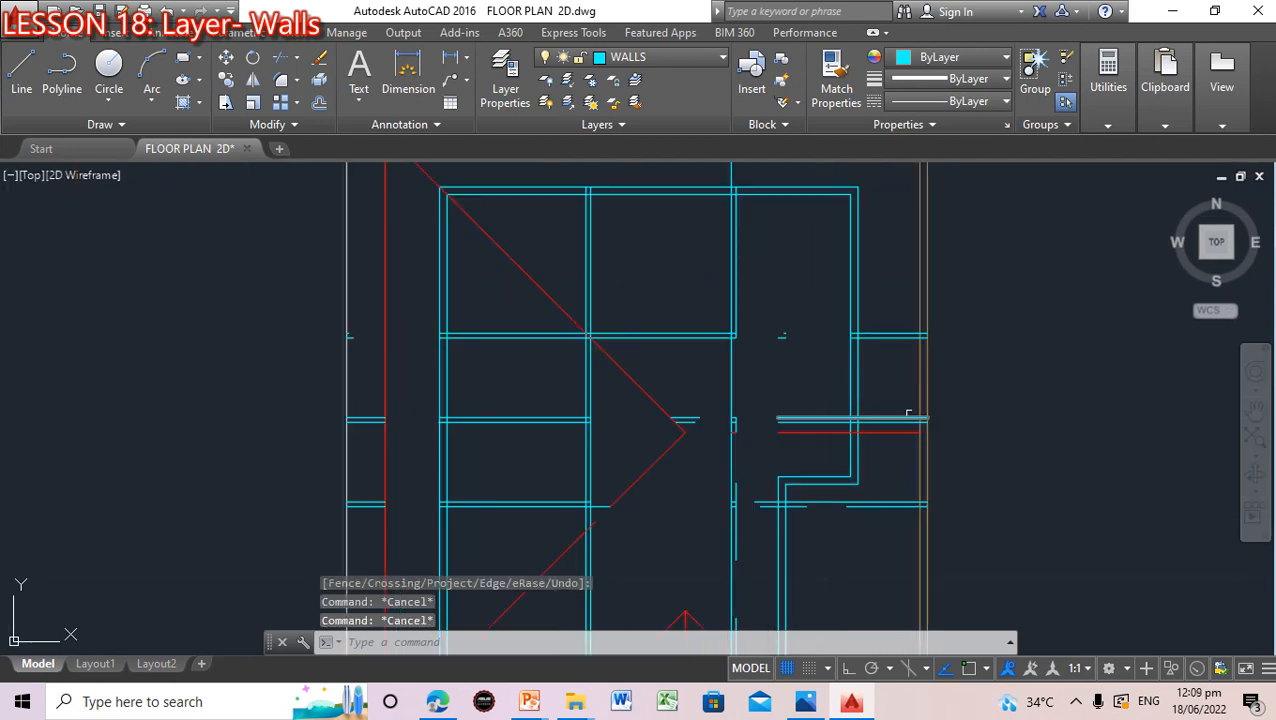
pyautogui.click(886, 338)
pyautogui.press('Delete')
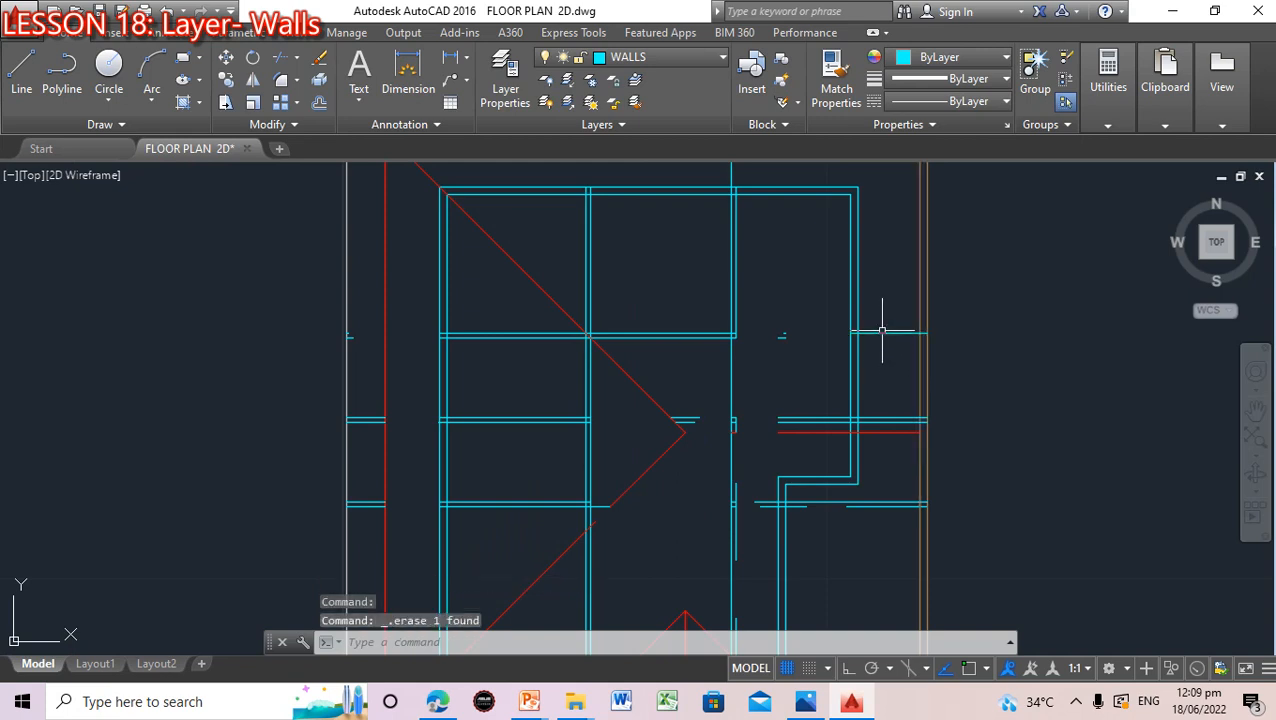
pyautogui.click(886, 421)
pyautogui.press('Delete')
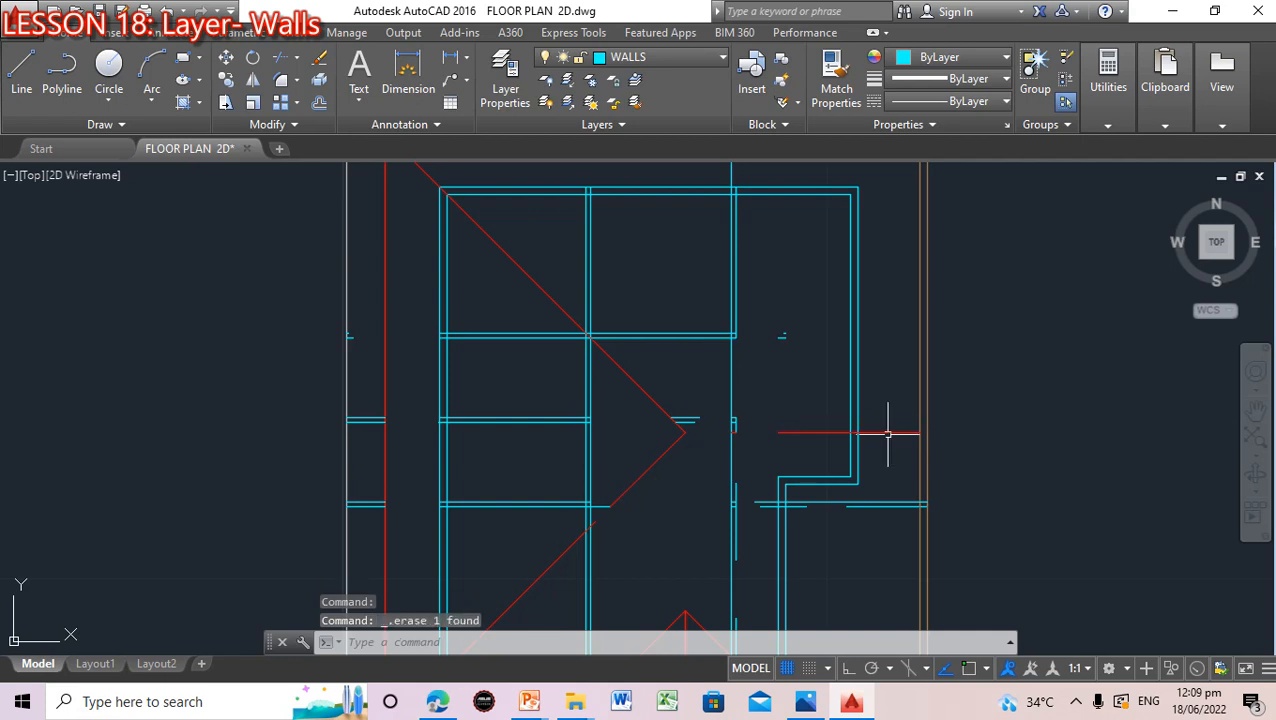
pyautogui.click(887, 503)
pyautogui.press('Delete')
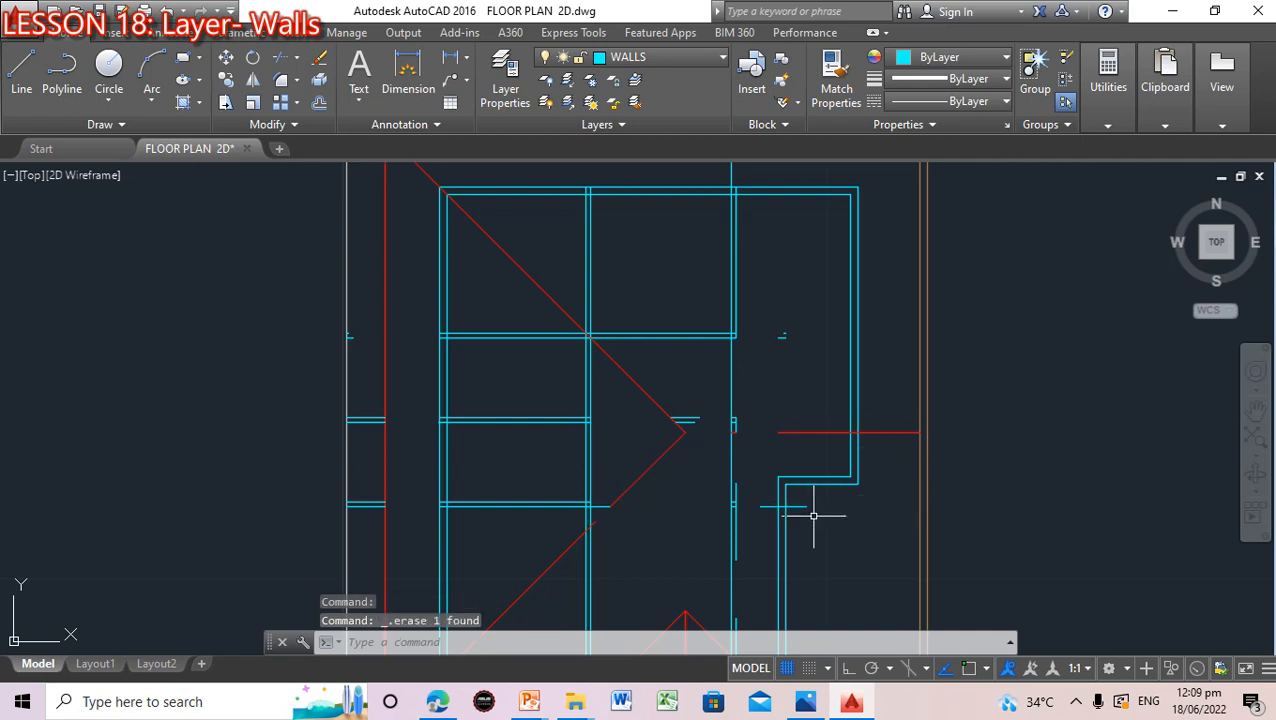
# Erase the short leftover wall line crossing the stepped outer wall and the small stubs between the eastern vertical and east outer walls
pyautogui.click(805, 507)
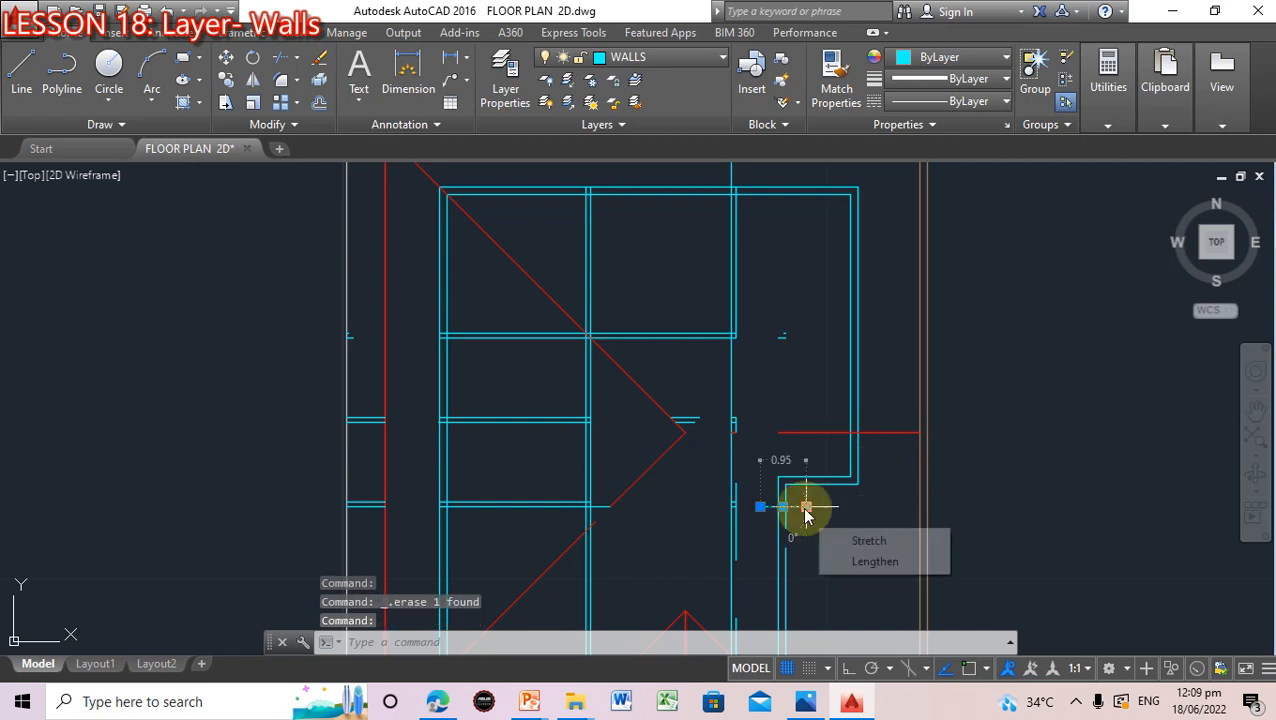
pyautogui.click(733, 461)
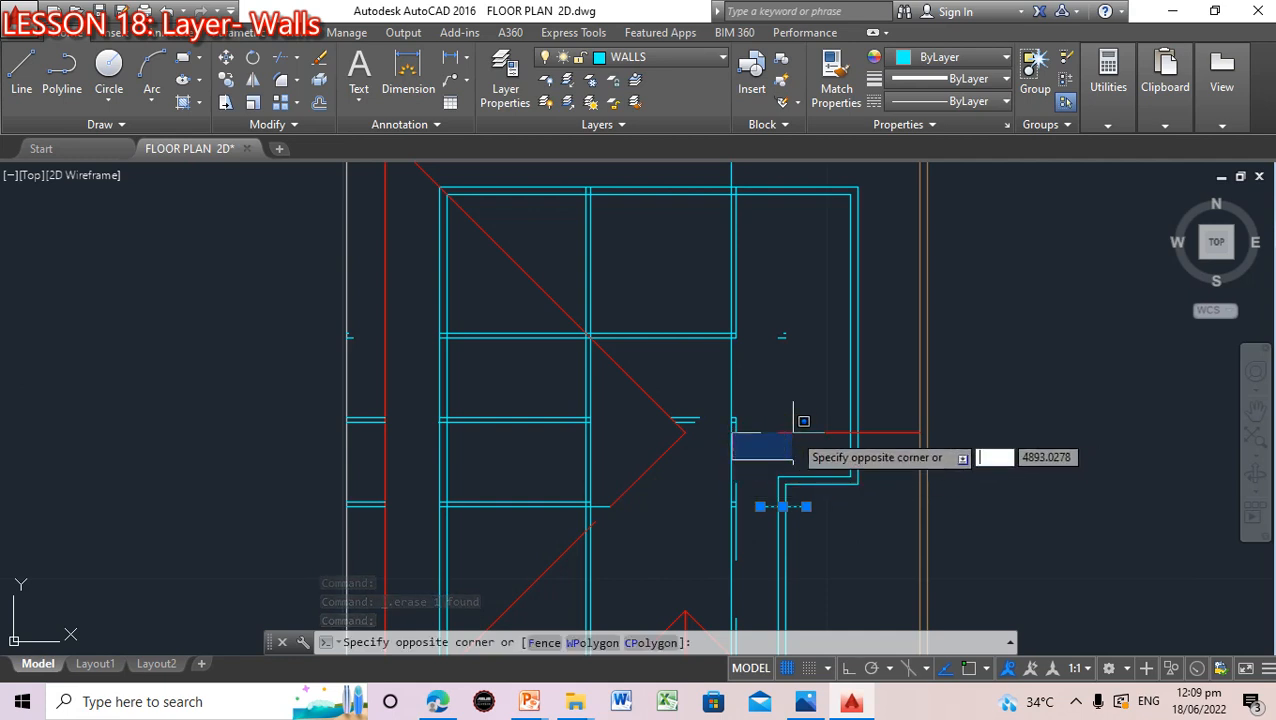
pyautogui.press('Escape')
pyautogui.click(765, 316)
pyautogui.click(803, 365)
pyautogui.press('Delete')
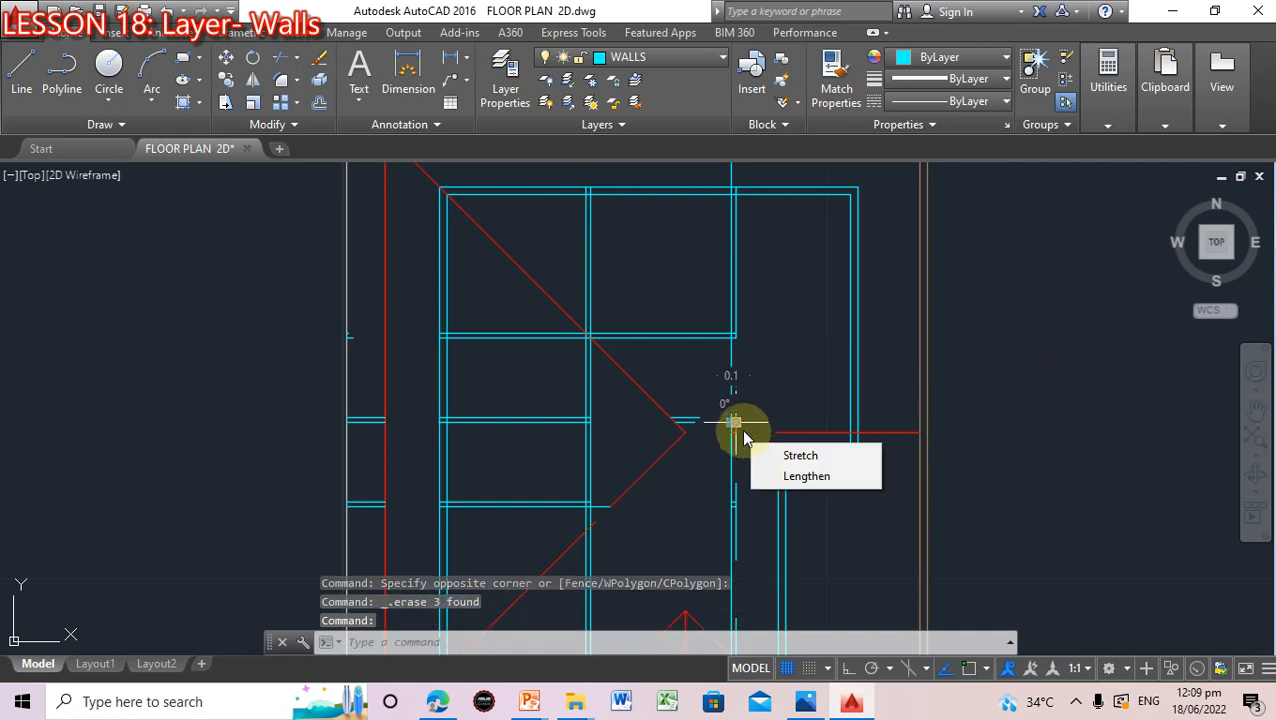
pyautogui.press('Escape')
pyautogui.press('Escape')
pyautogui.press('Escape')
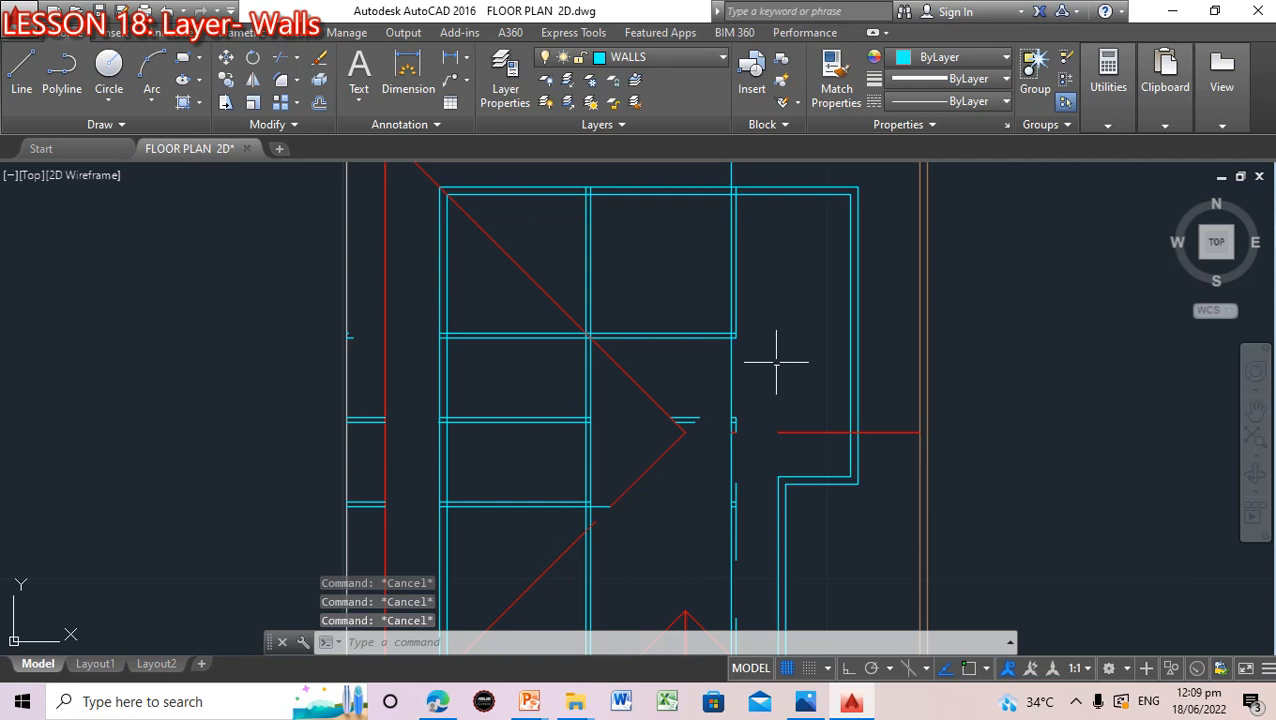
# Using all objects as cutting edges, trim the eastern vertical wall's short outer line below the lower horizontal internal wall, then end Trim
pyautogui.write('TR')
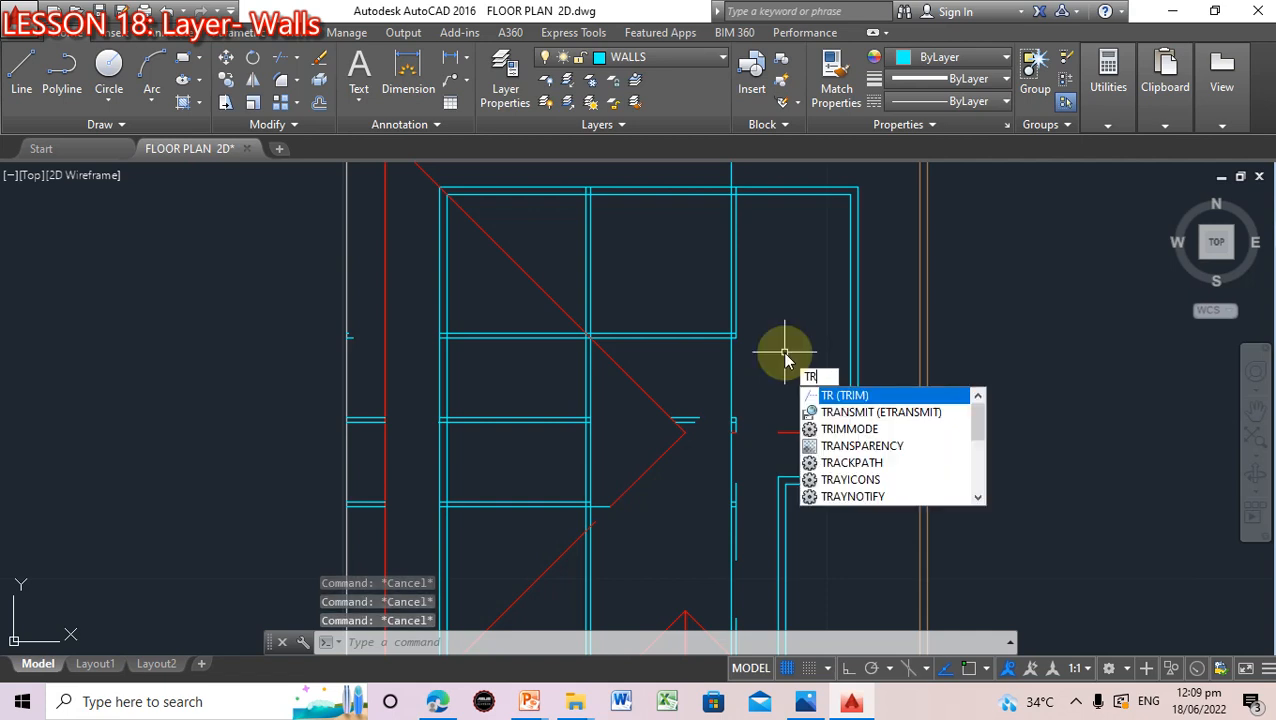
pyautogui.press('Return')
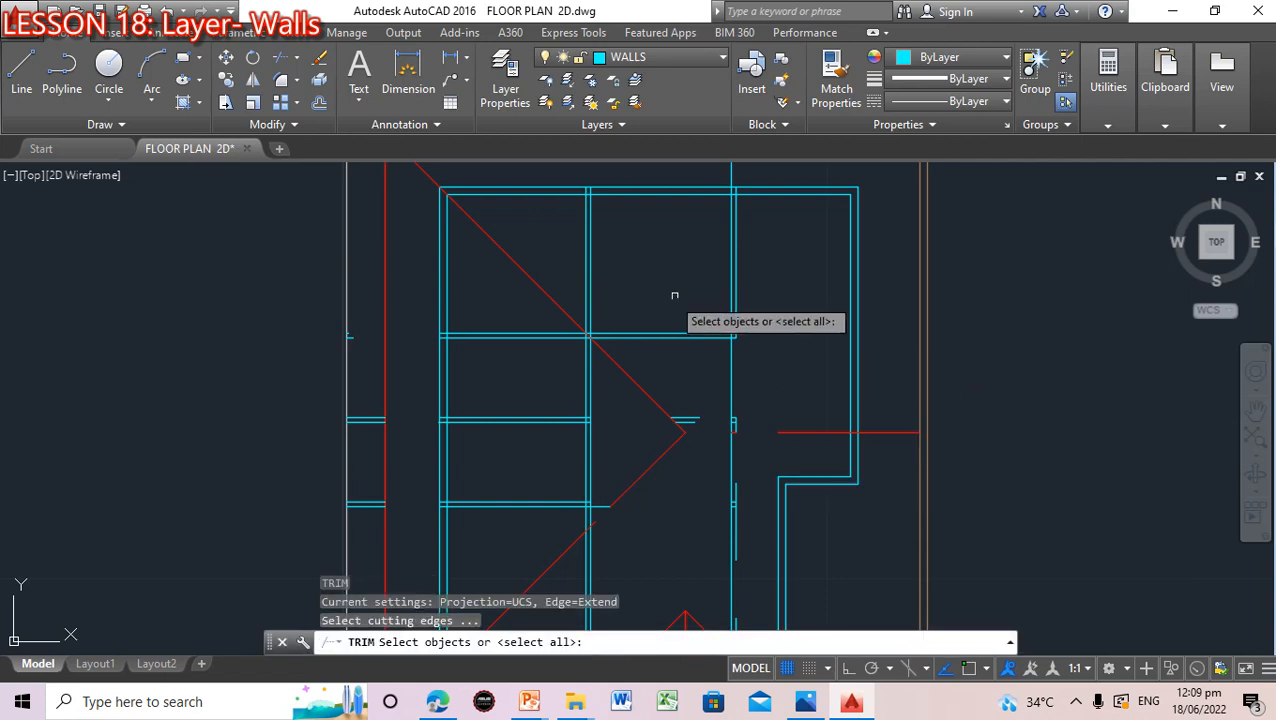
pyautogui.click(740, 344)
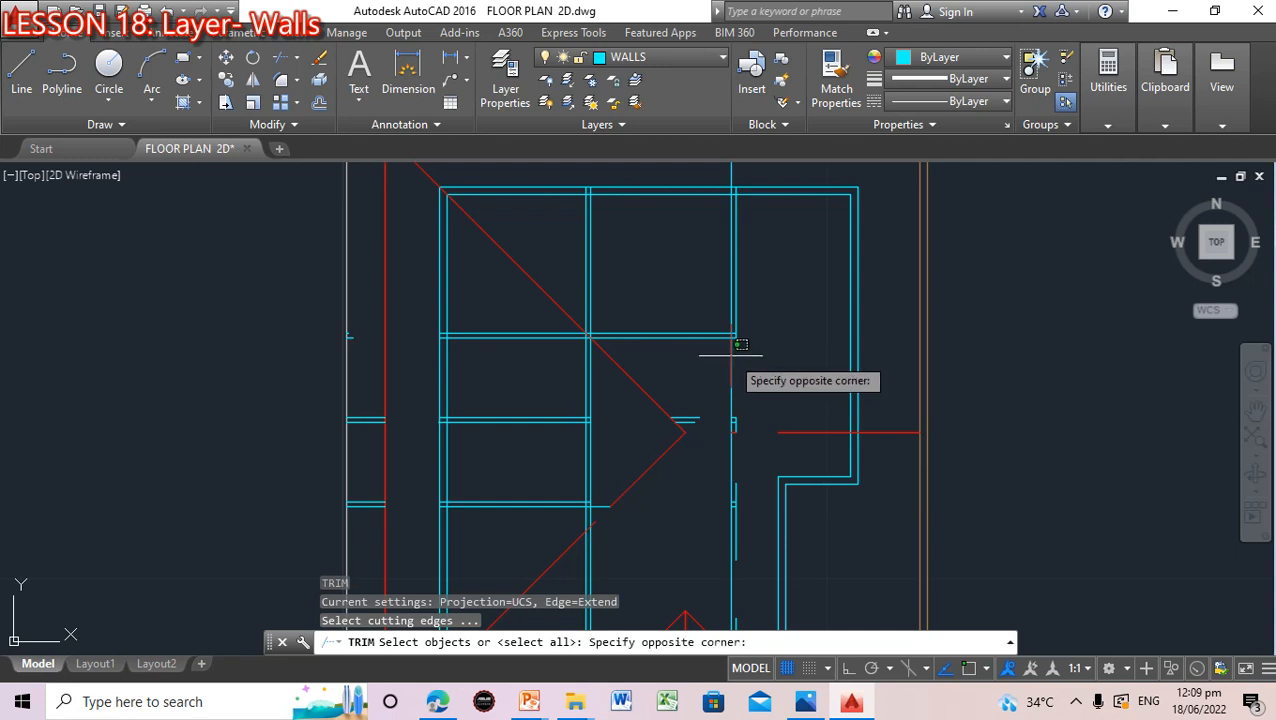
pyautogui.click(685, 386)
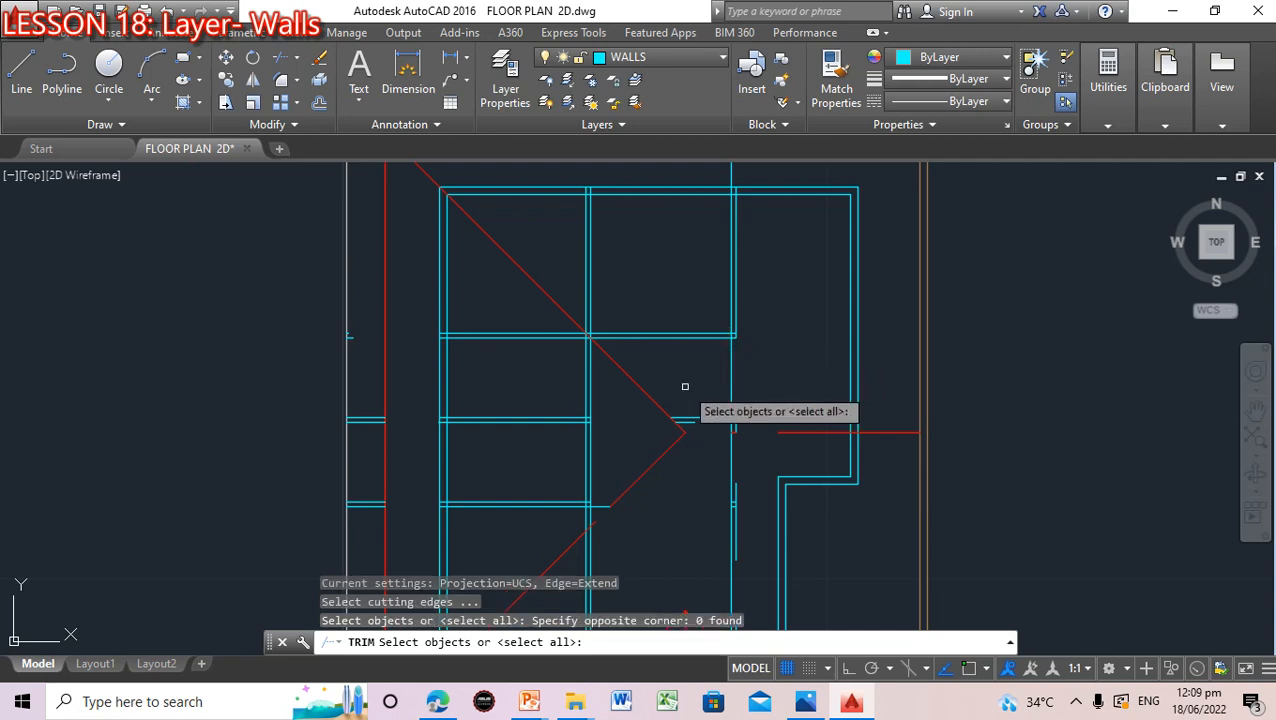
pyautogui.write('all')
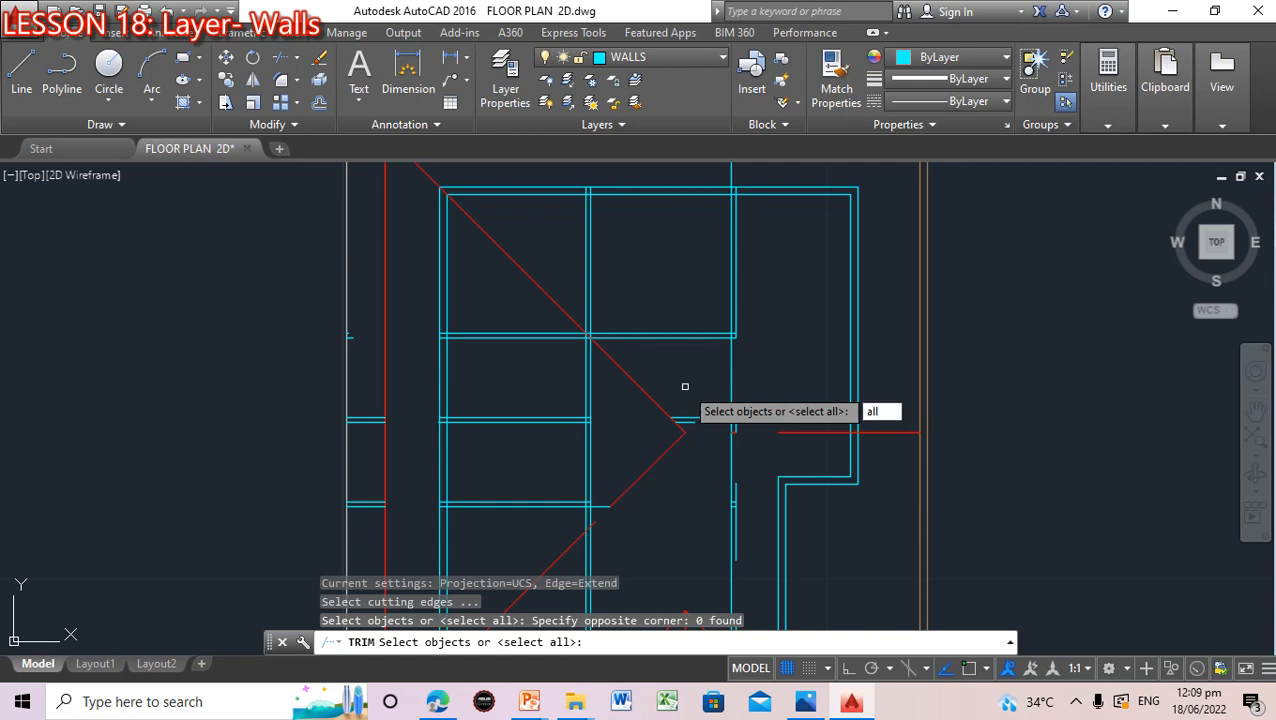
pyautogui.press('Return')
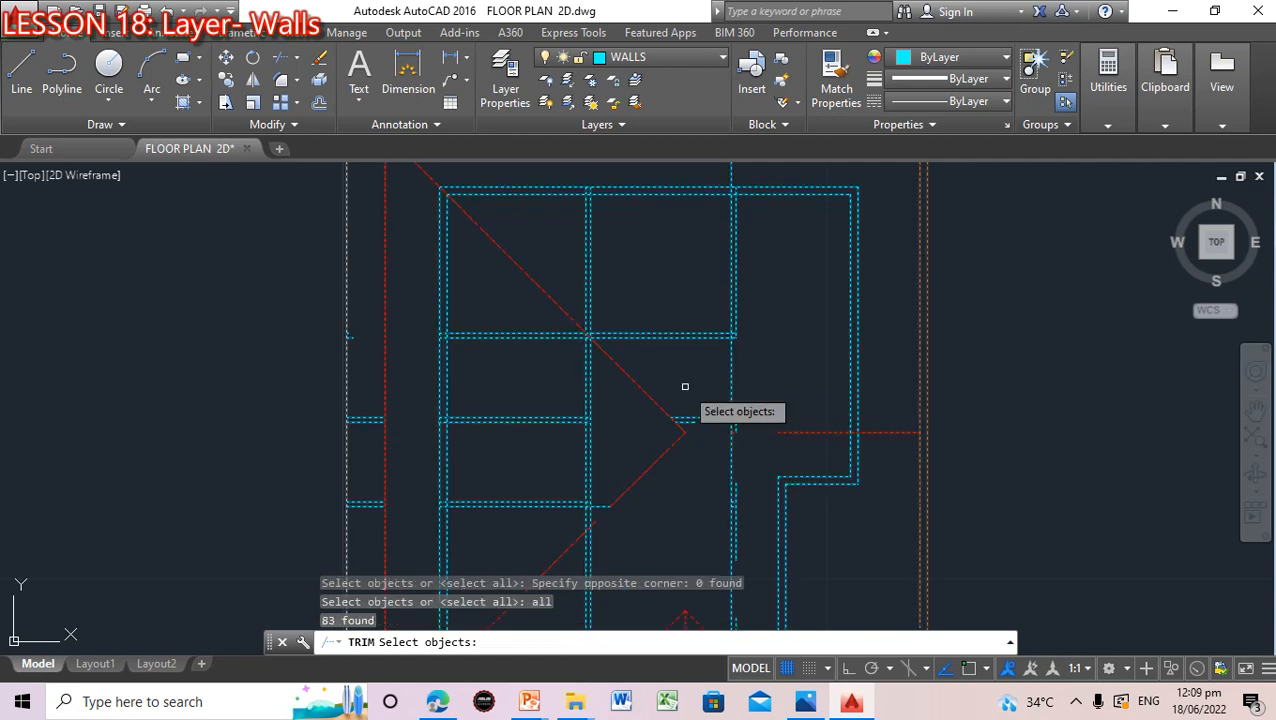
pyautogui.press('Return')
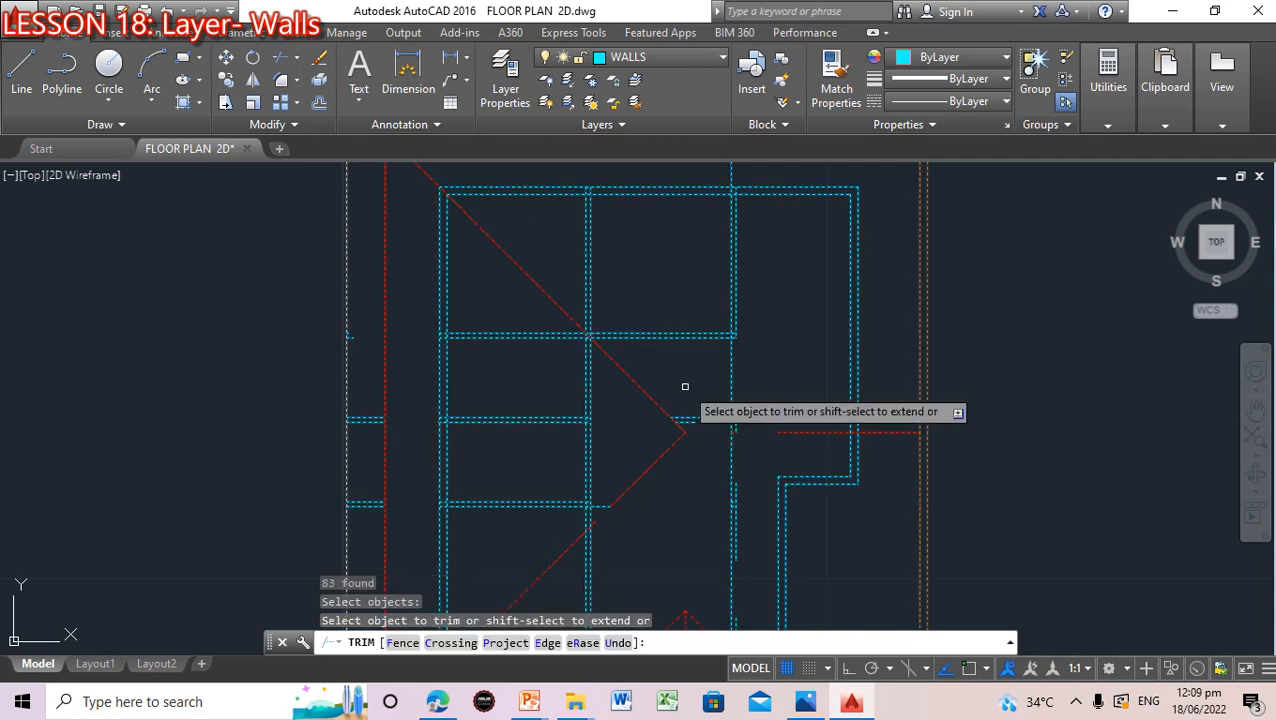
pyautogui.click(734, 363)
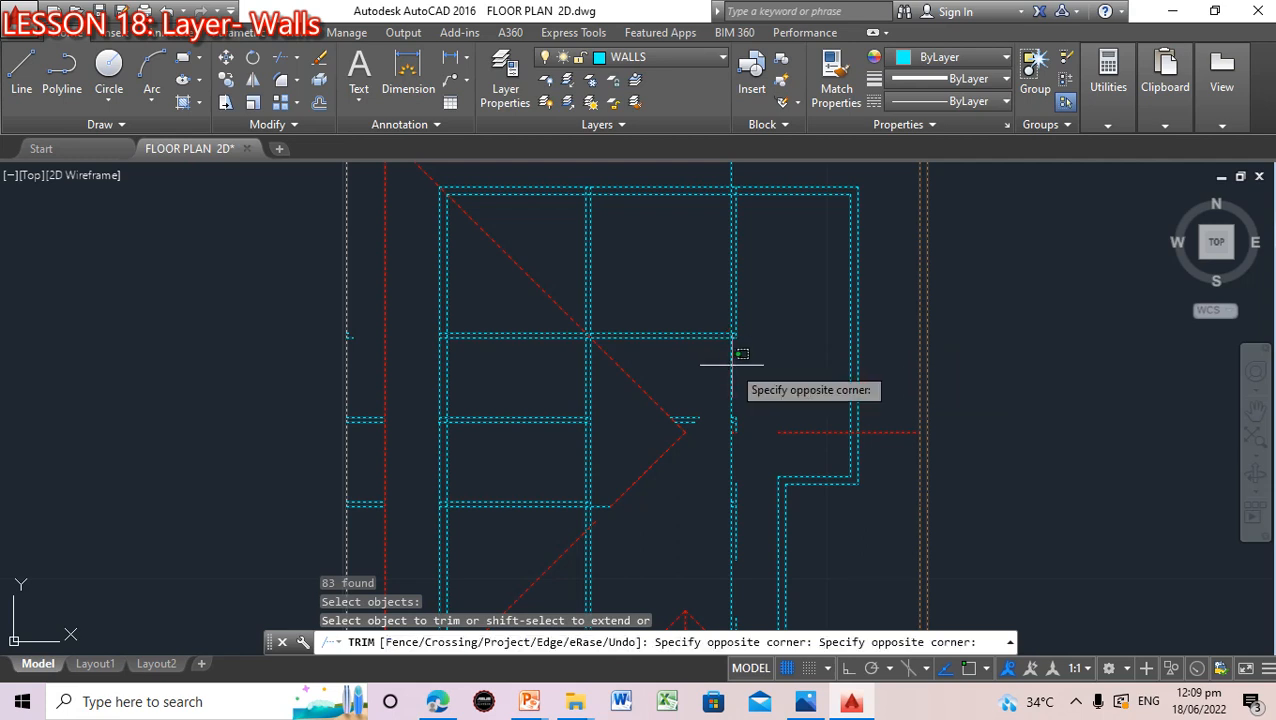
pyautogui.click(765, 366)
pyautogui.click(730, 380)
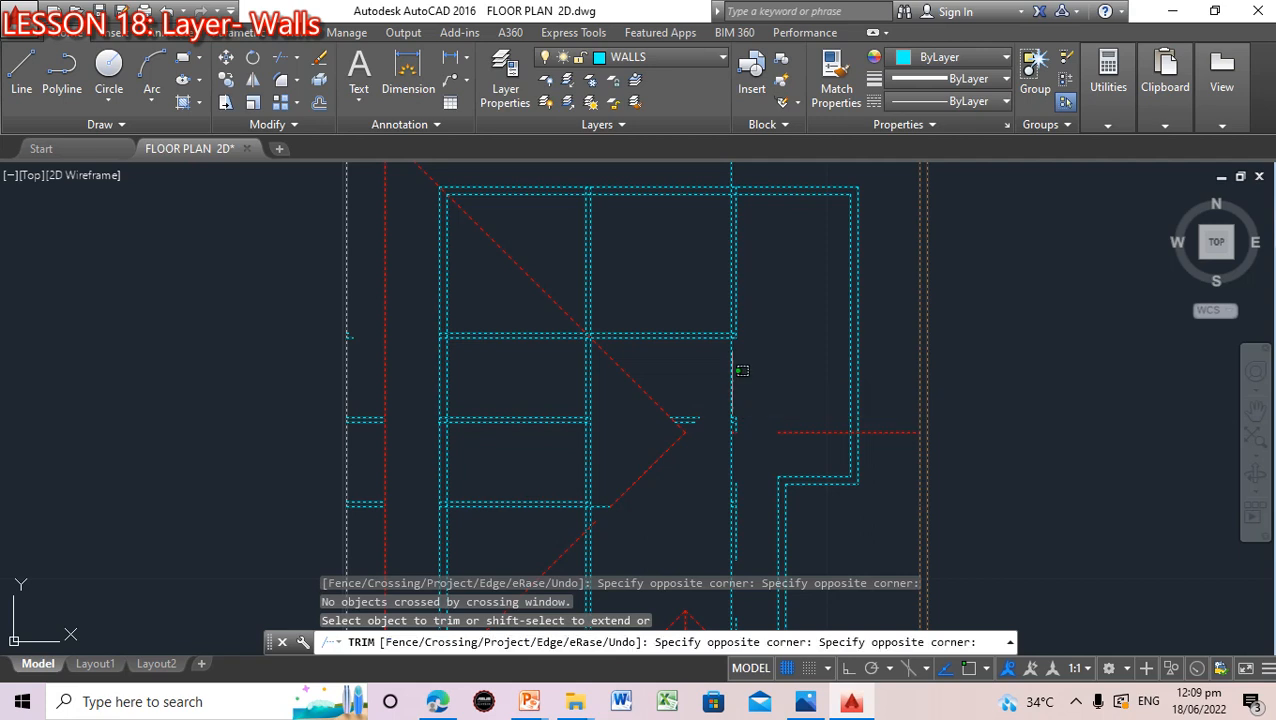
pyautogui.click(748, 526)
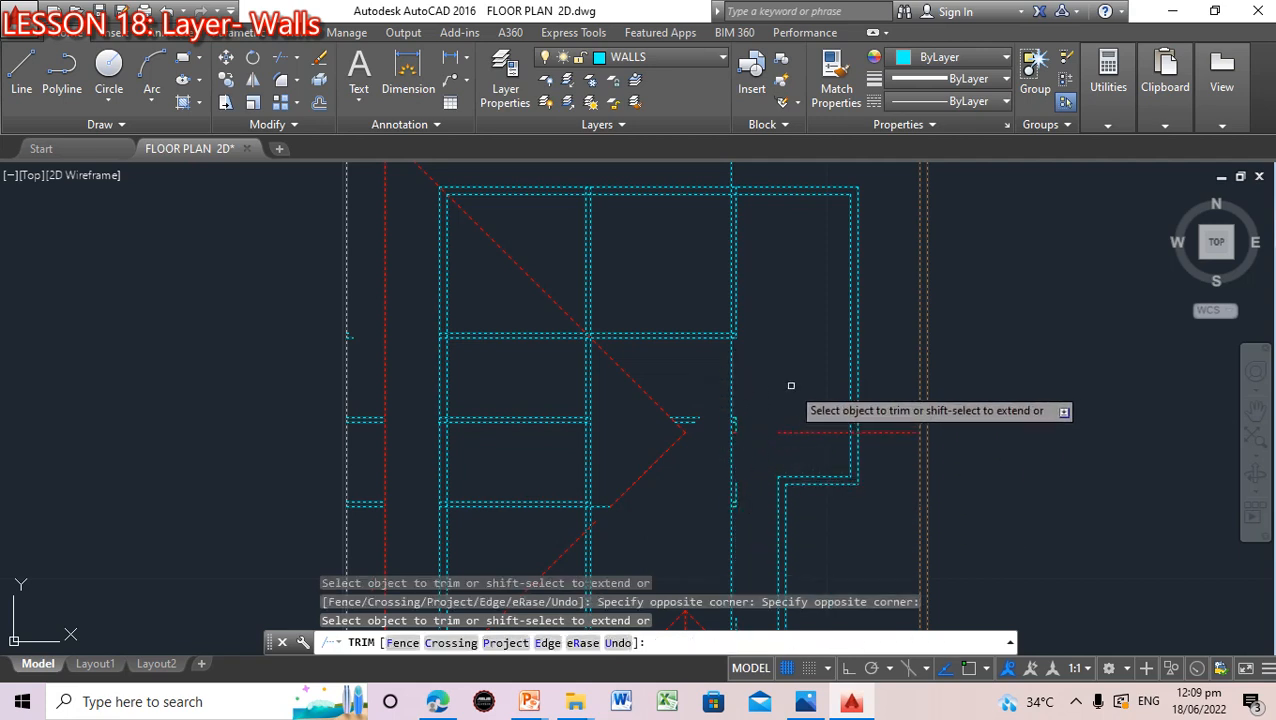
pyautogui.press('Escape')
# Try to trim the eastern vertical wall line below the upper horizontal internal wall, using all objects as cutting edges
pyautogui.click(505, 642)
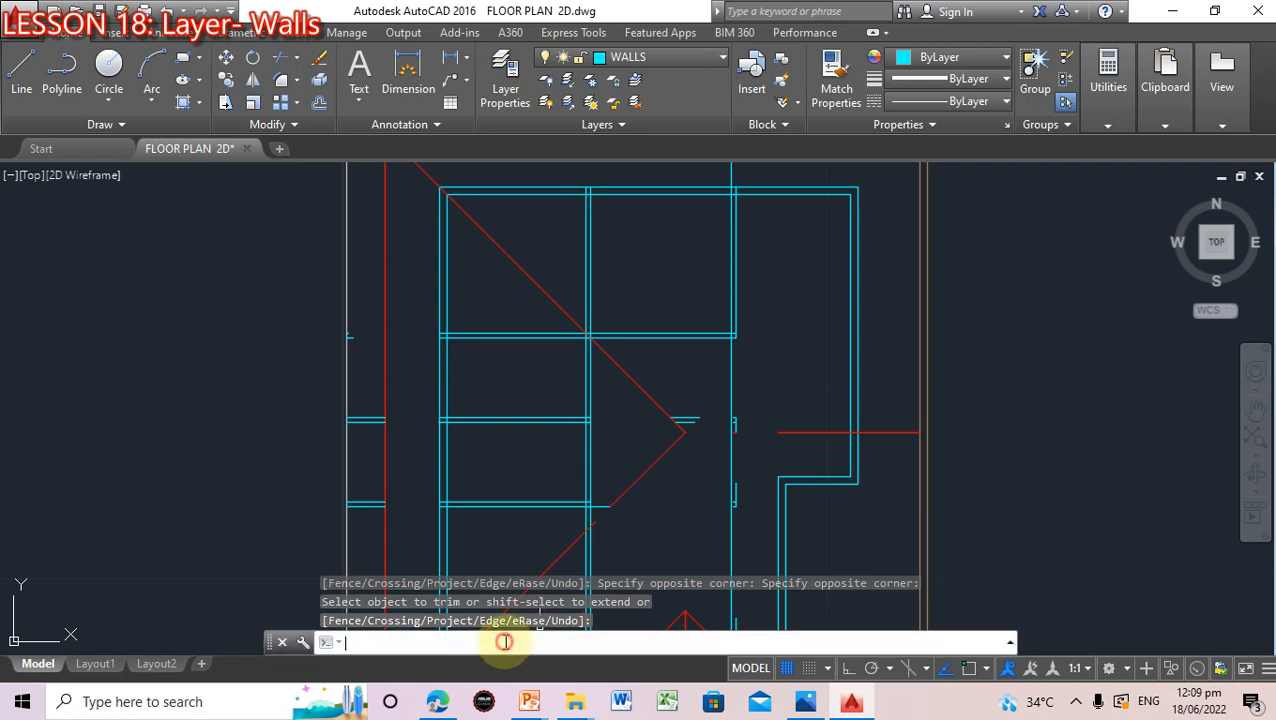
pyautogui.write('trim')
pyautogui.press('Return')
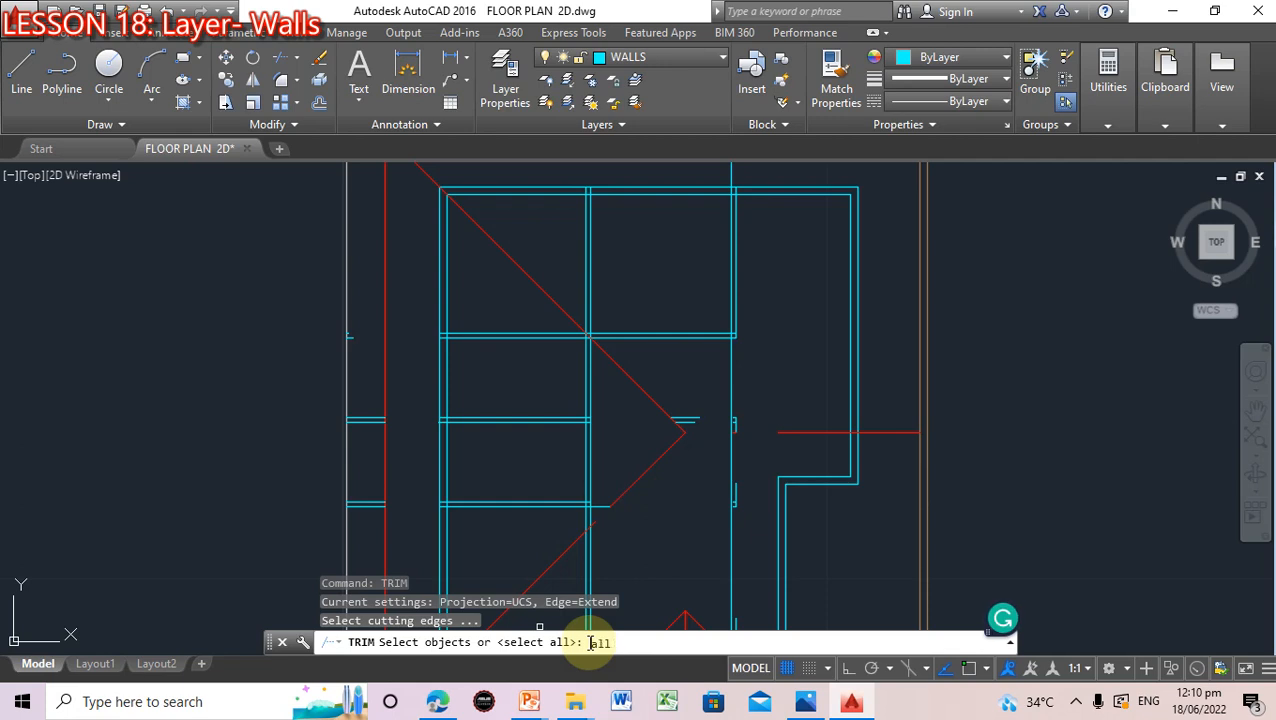
pyautogui.press('Return')
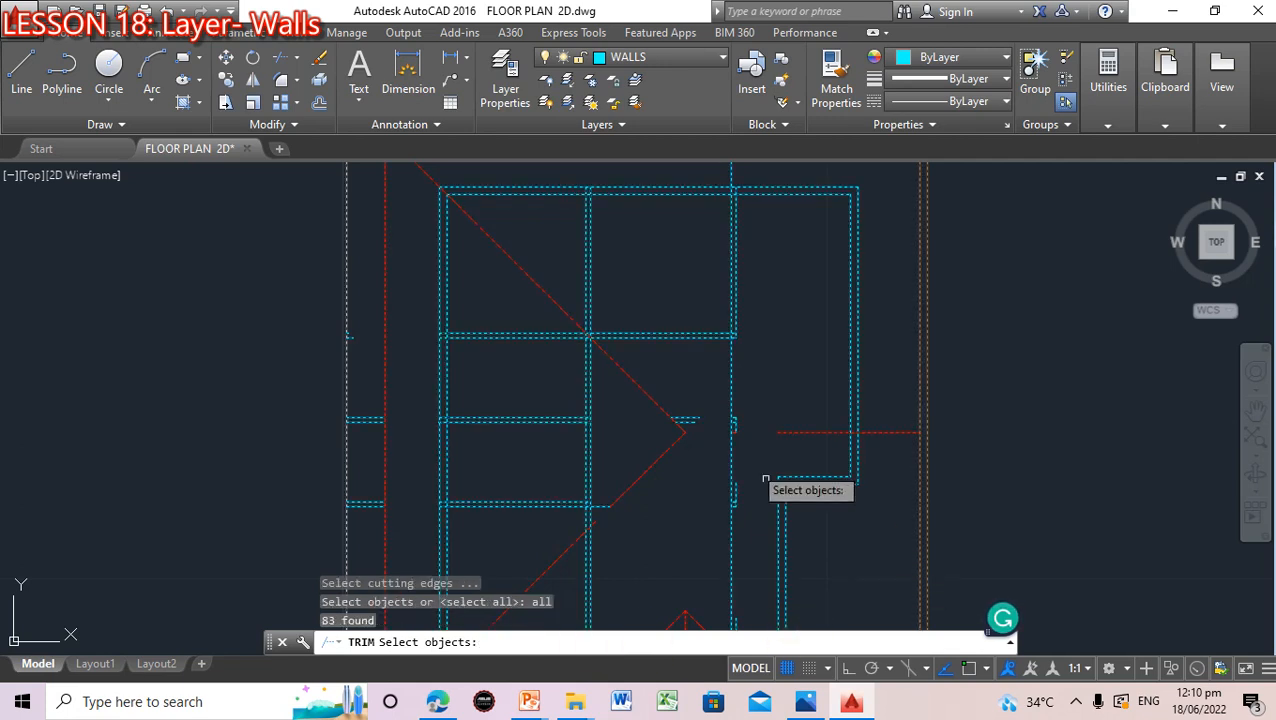
pyautogui.click(741, 356)
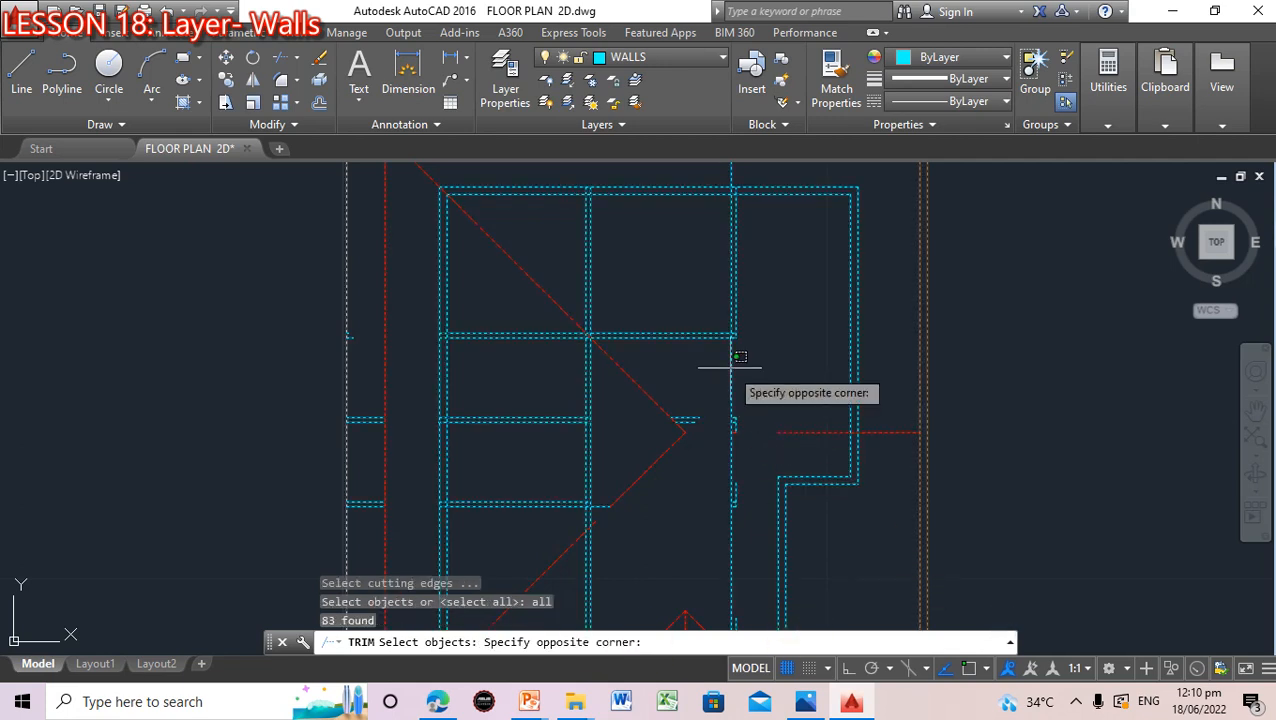
pyautogui.click(680, 363)
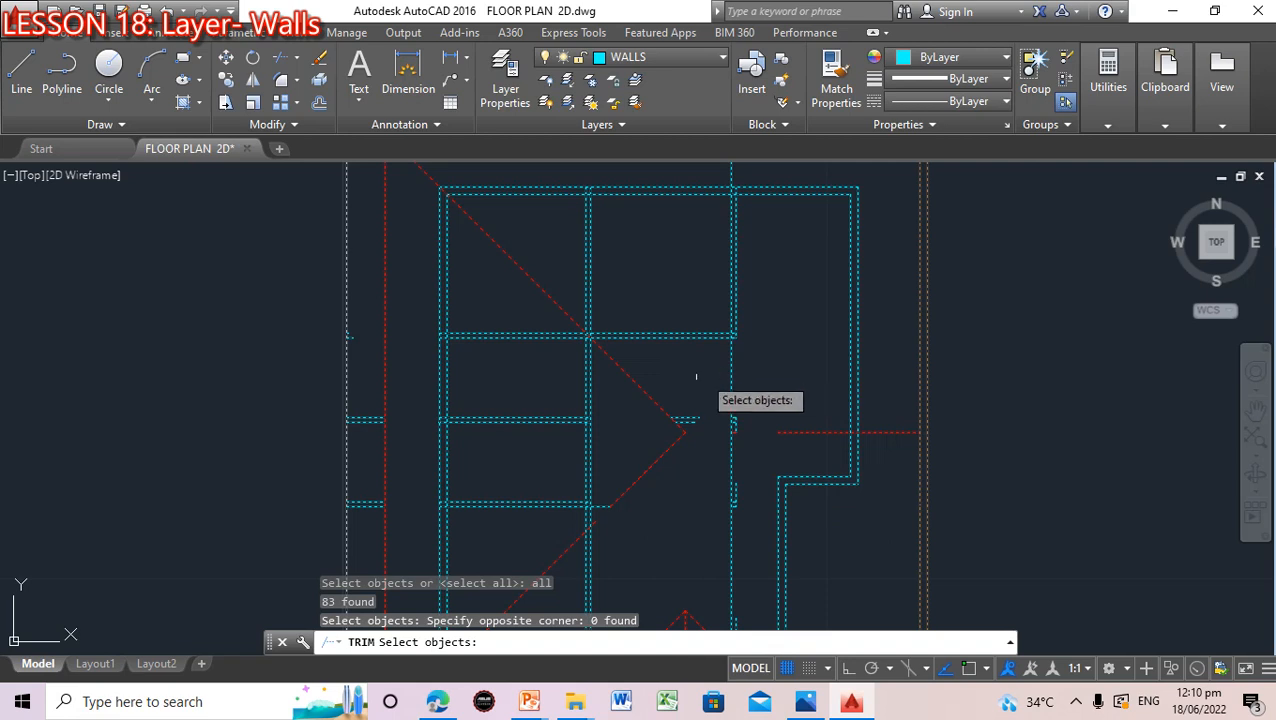
pyautogui.press('Return')
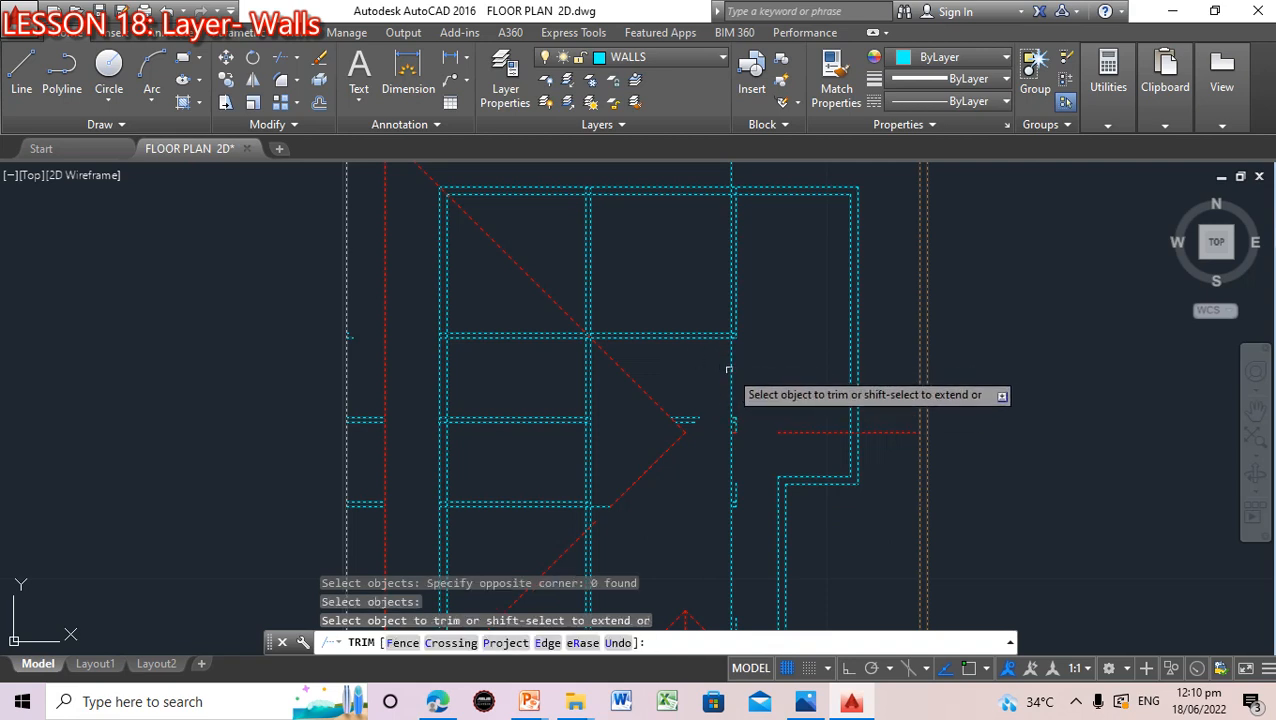
pyautogui.click(728, 370)
pyautogui.click(730, 372)
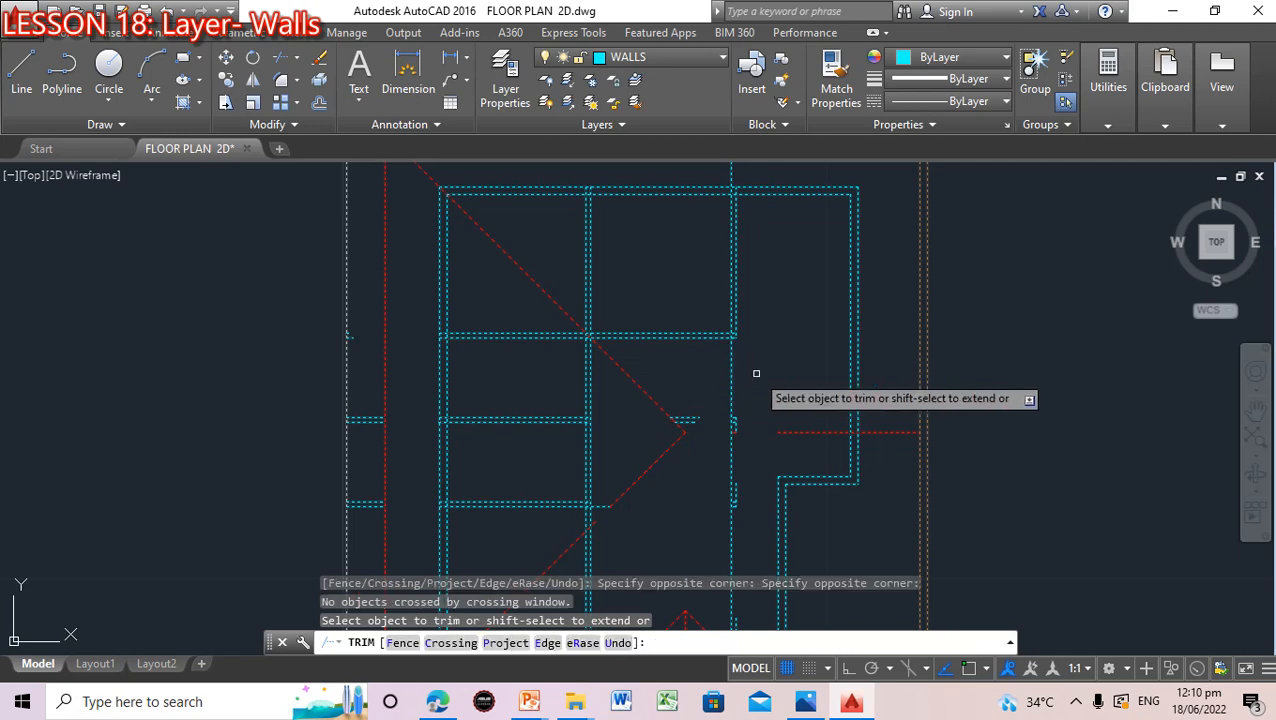
pyautogui.click(735, 369)
pyautogui.scroll(2, 734, 370)
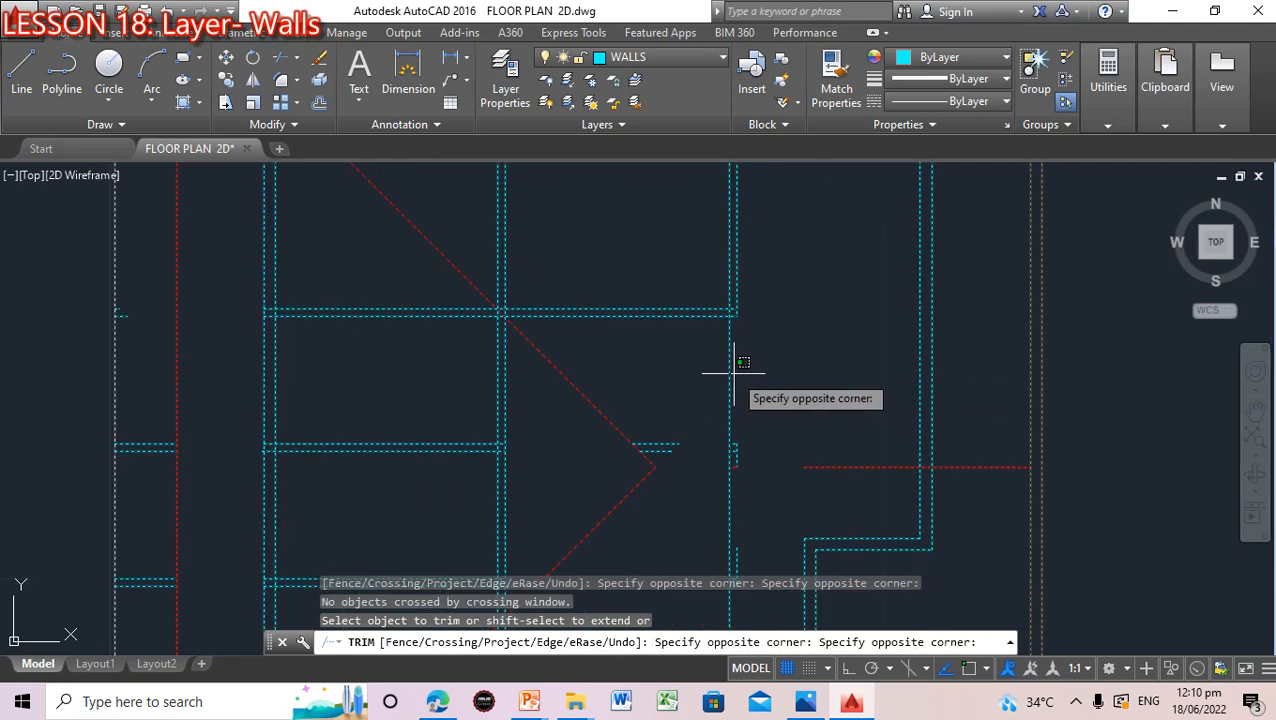
pyautogui.scroll(3, 738, 366)
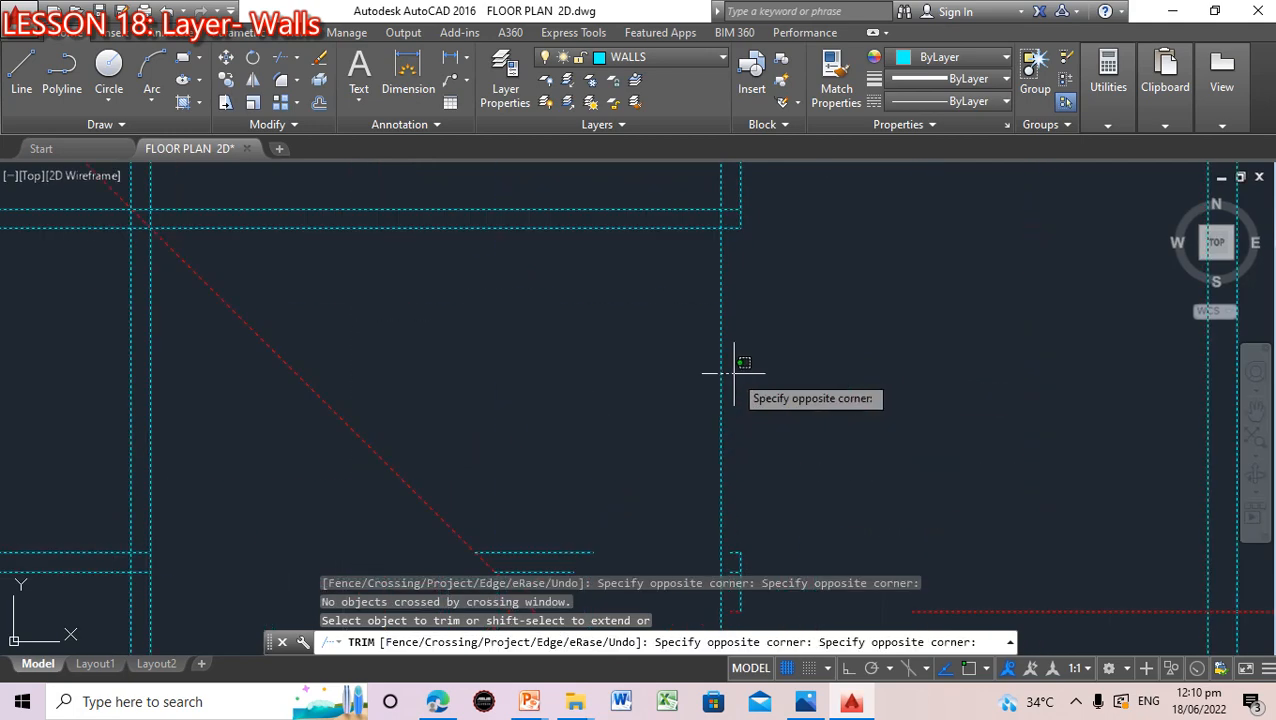
pyautogui.click(768, 315)
# Try to trim the eastern vertical wall line where it crosses the upper horizontal internal wall, then leave the Trim command
pyautogui.click(730, 212)
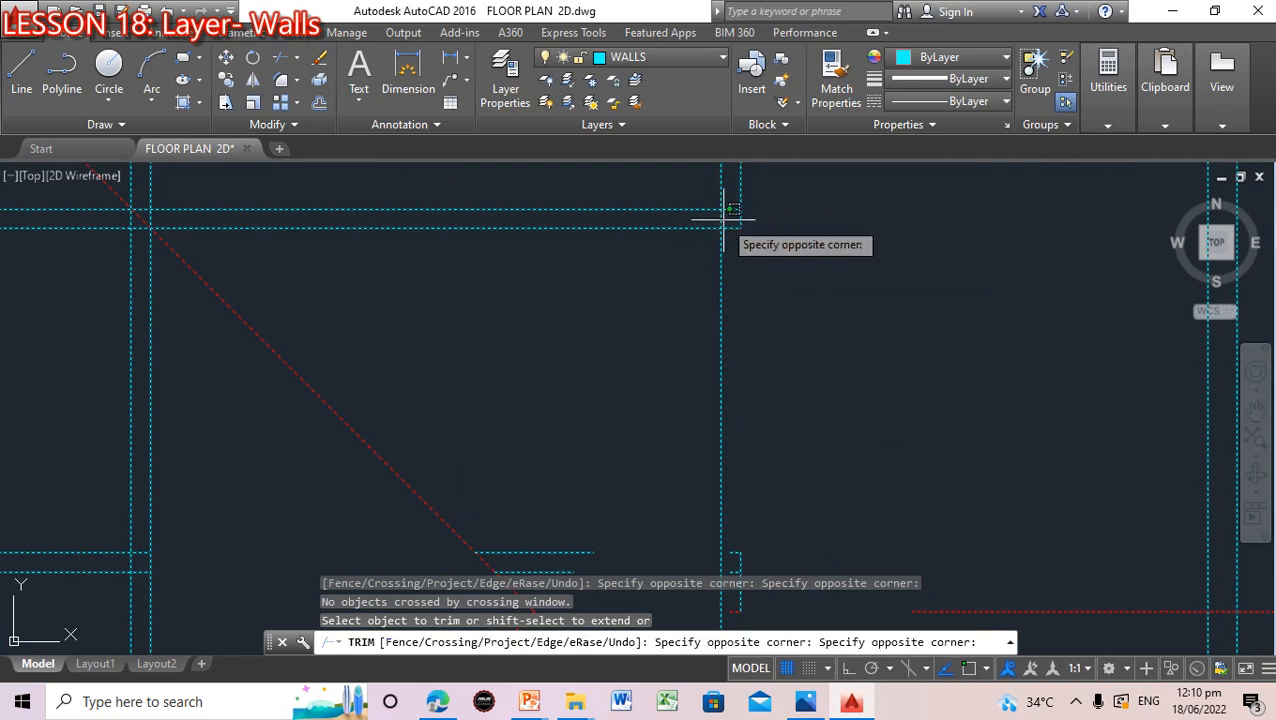
pyautogui.click(720, 217)
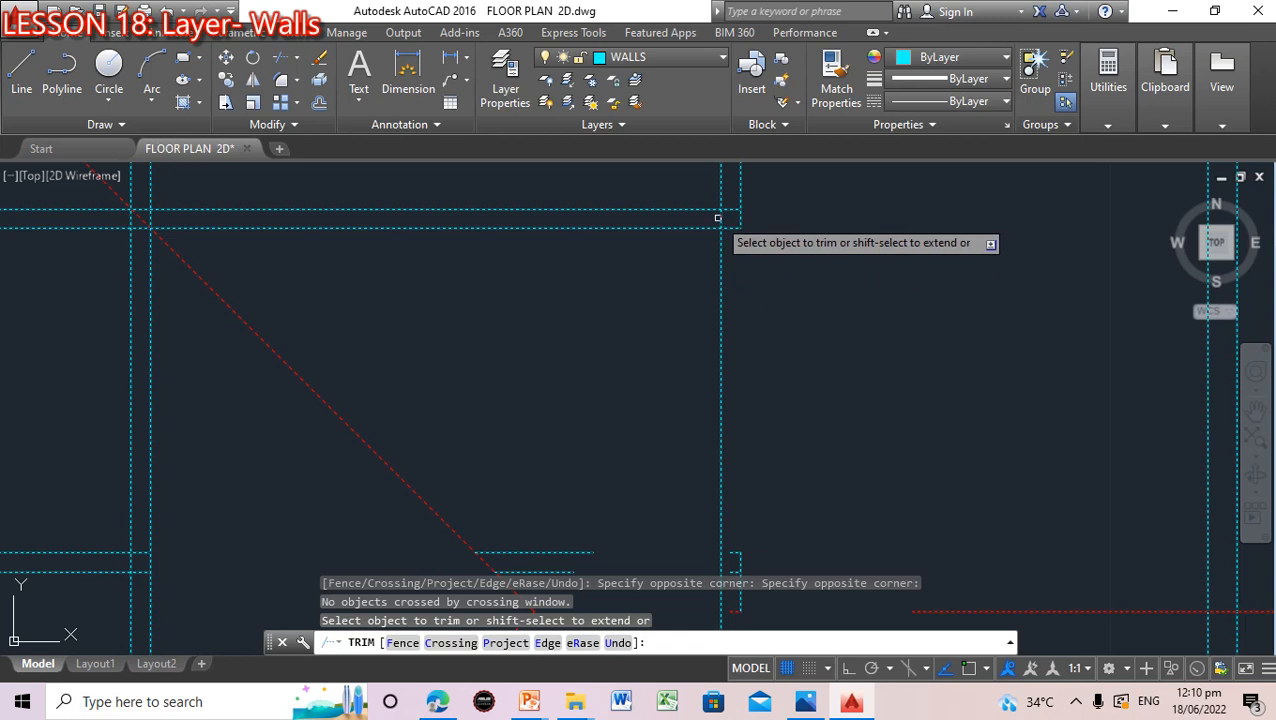
pyautogui.press('Escape')
pyautogui.click(717, 217)
pyautogui.click(728, 212)
pyautogui.press('Escape')
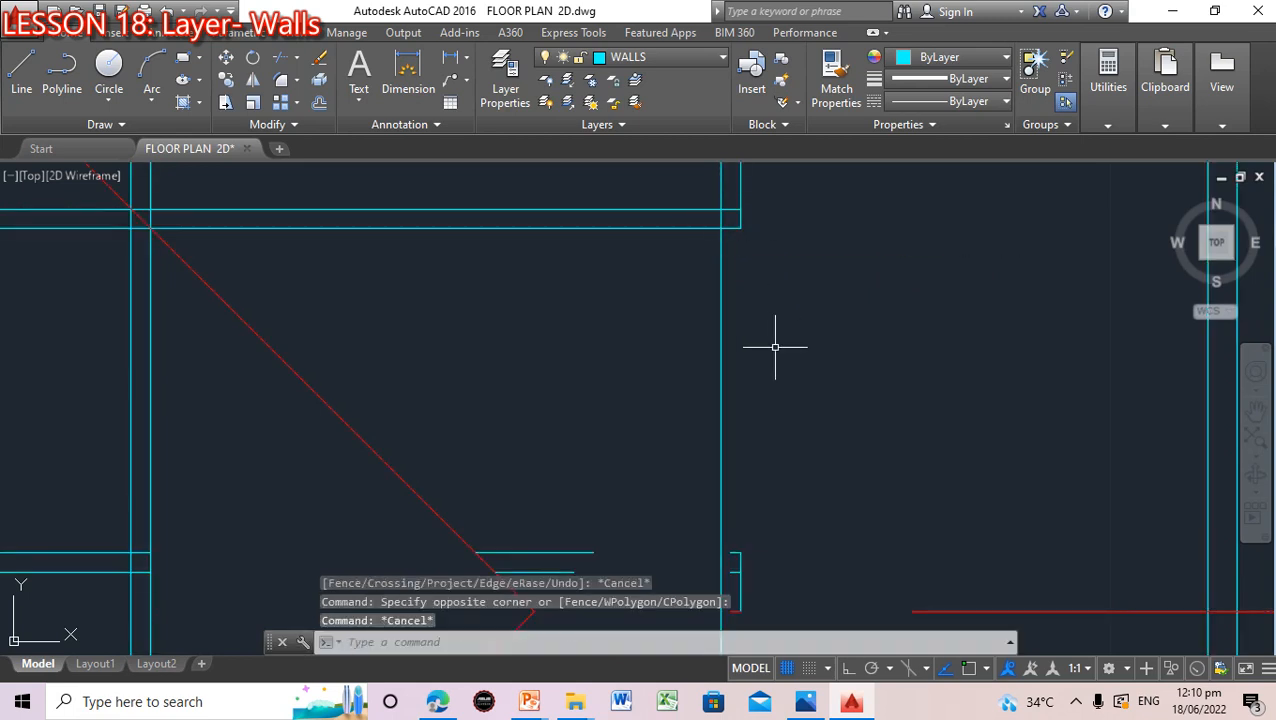
pyautogui.write('trim')
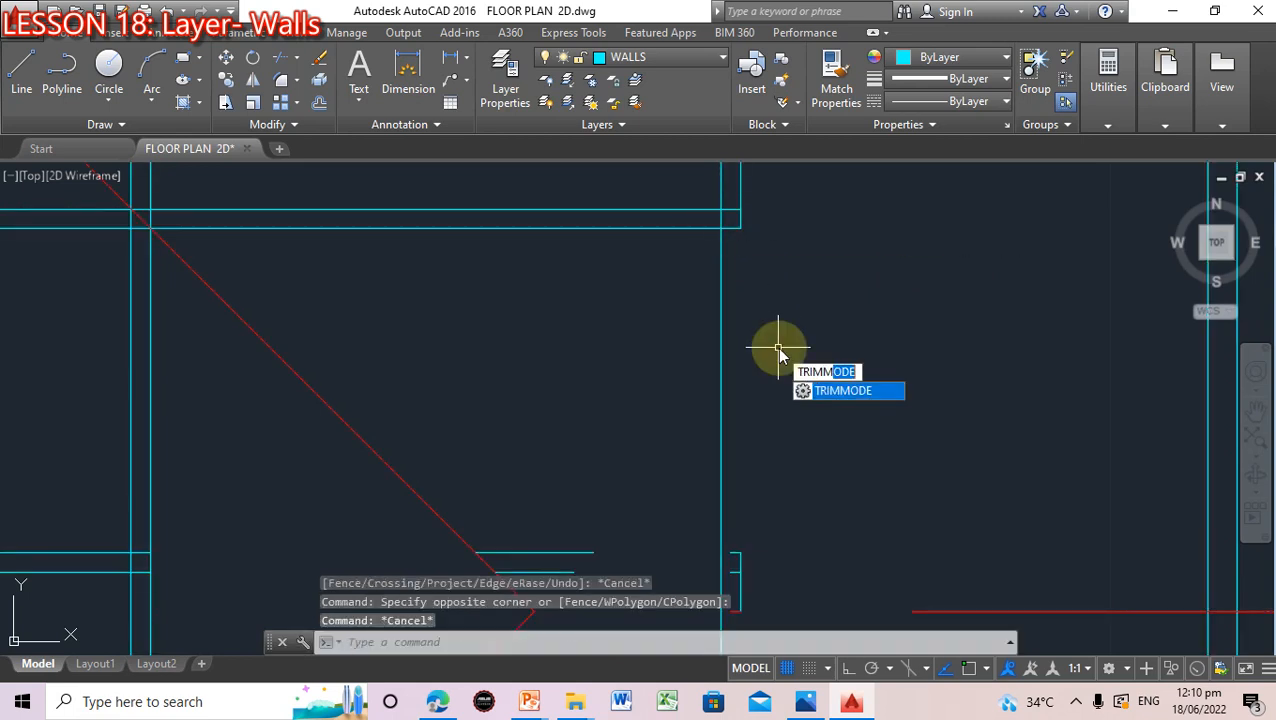
pyautogui.press('Return')
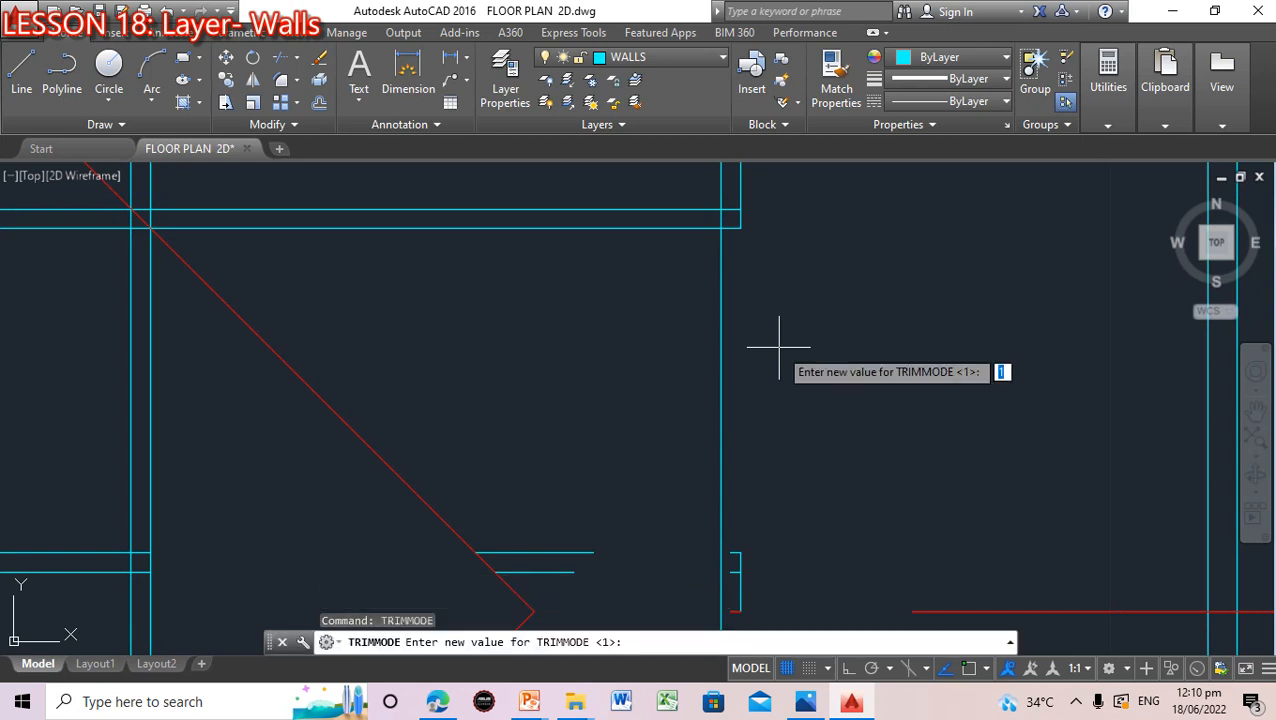
pyautogui.press('Escape')
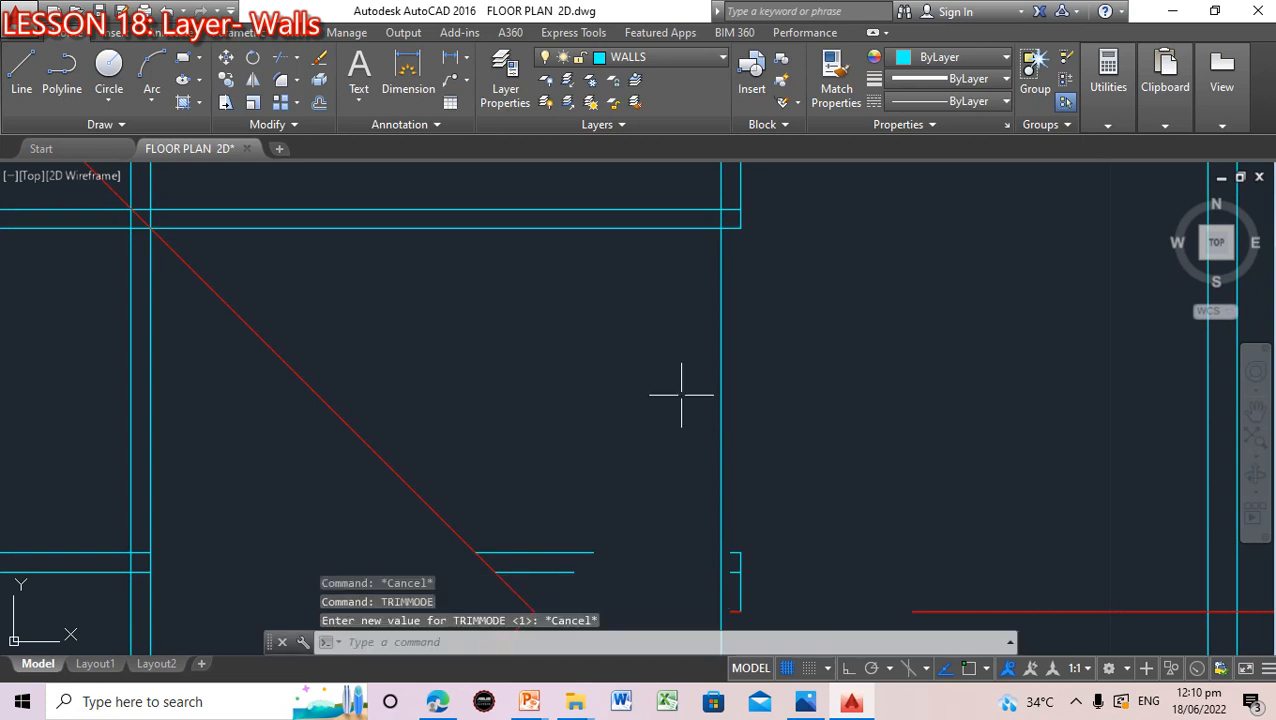
# Restart Trim with all objects as cutting edges and try to remove the line between the upper horizontal wall's two lines at the eastern junction
pyautogui.click(418, 641)
pyautogui.write('t')
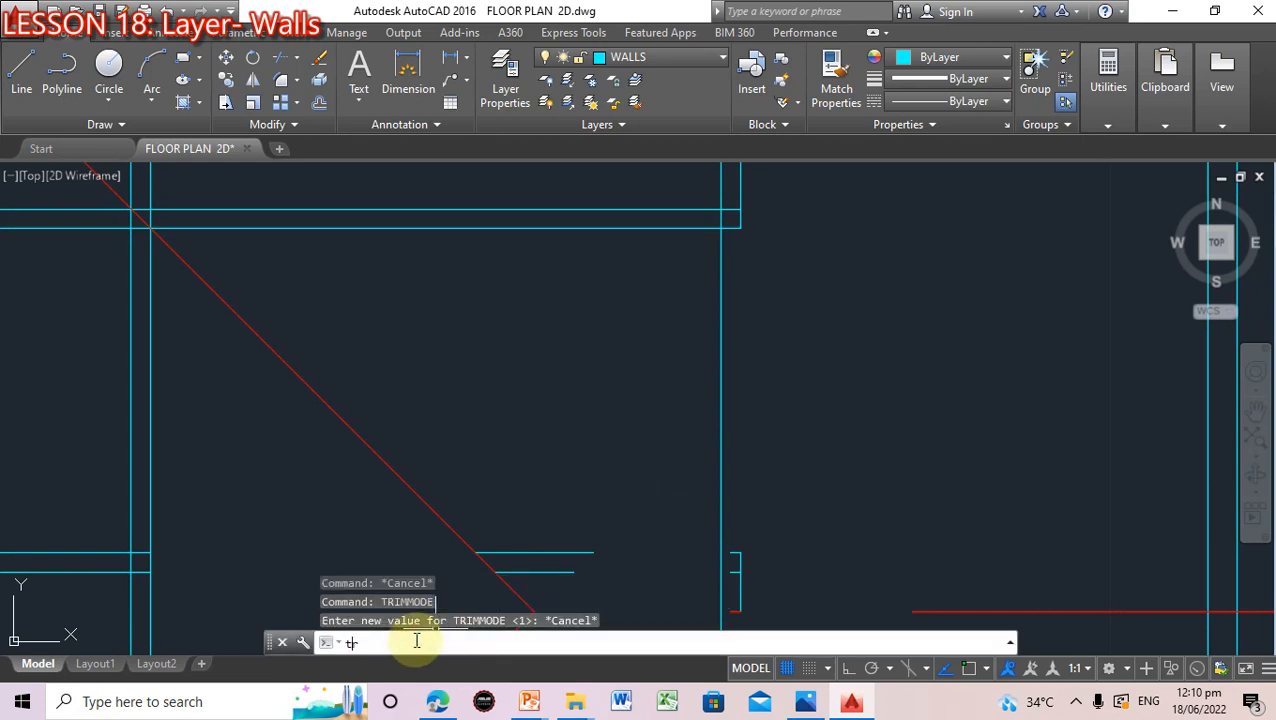
pyautogui.write('rim')
pyautogui.press('Return')
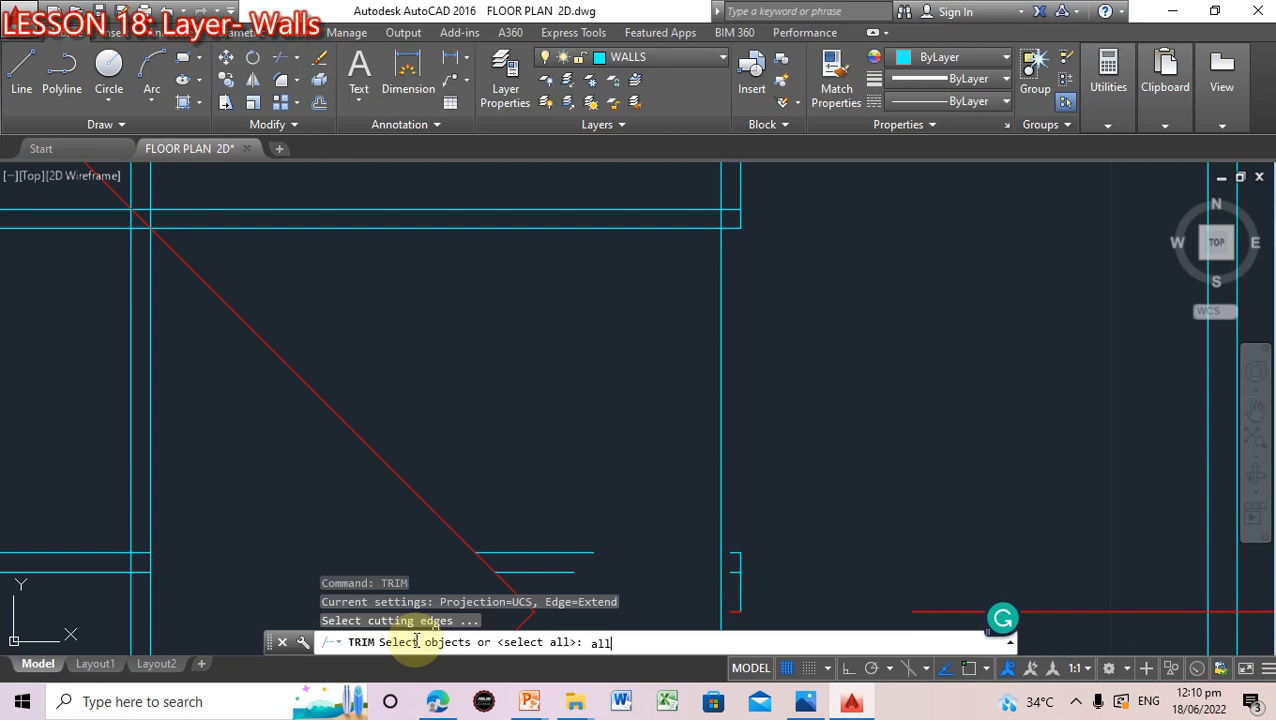
pyautogui.write('all')
pyautogui.press('Return')
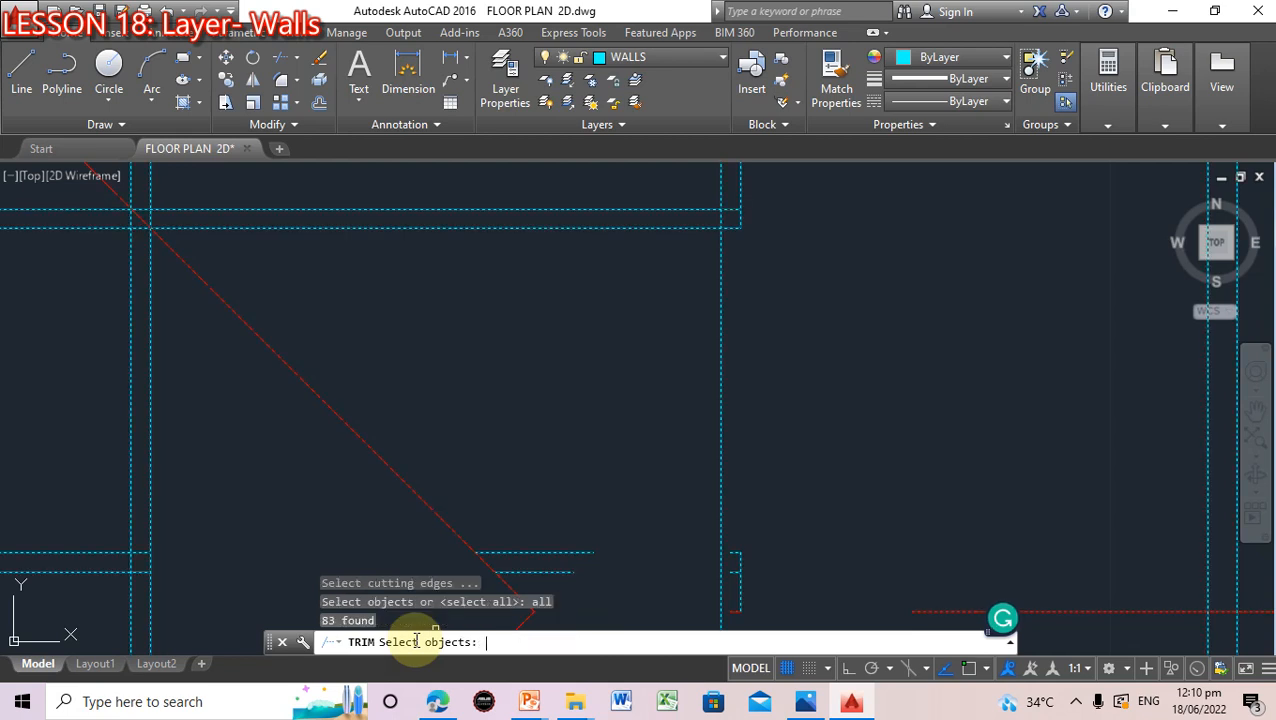
pyautogui.click(720, 219)
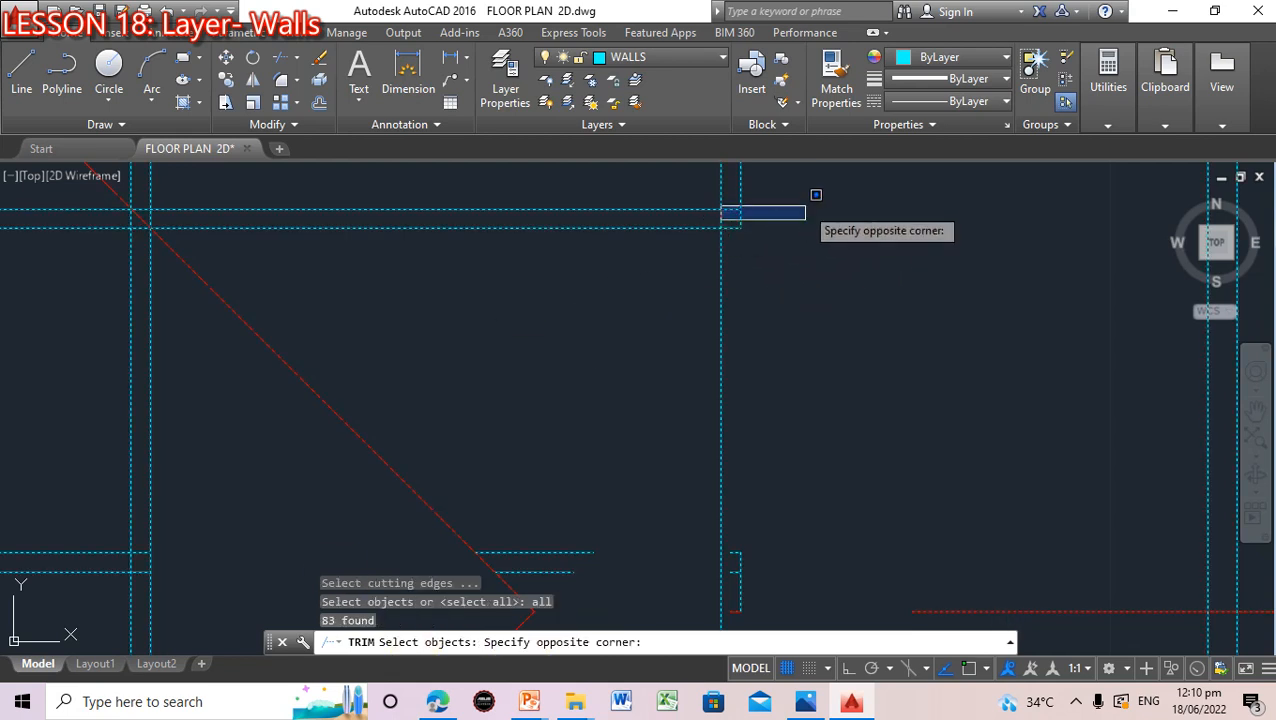
pyautogui.click(723, 217)
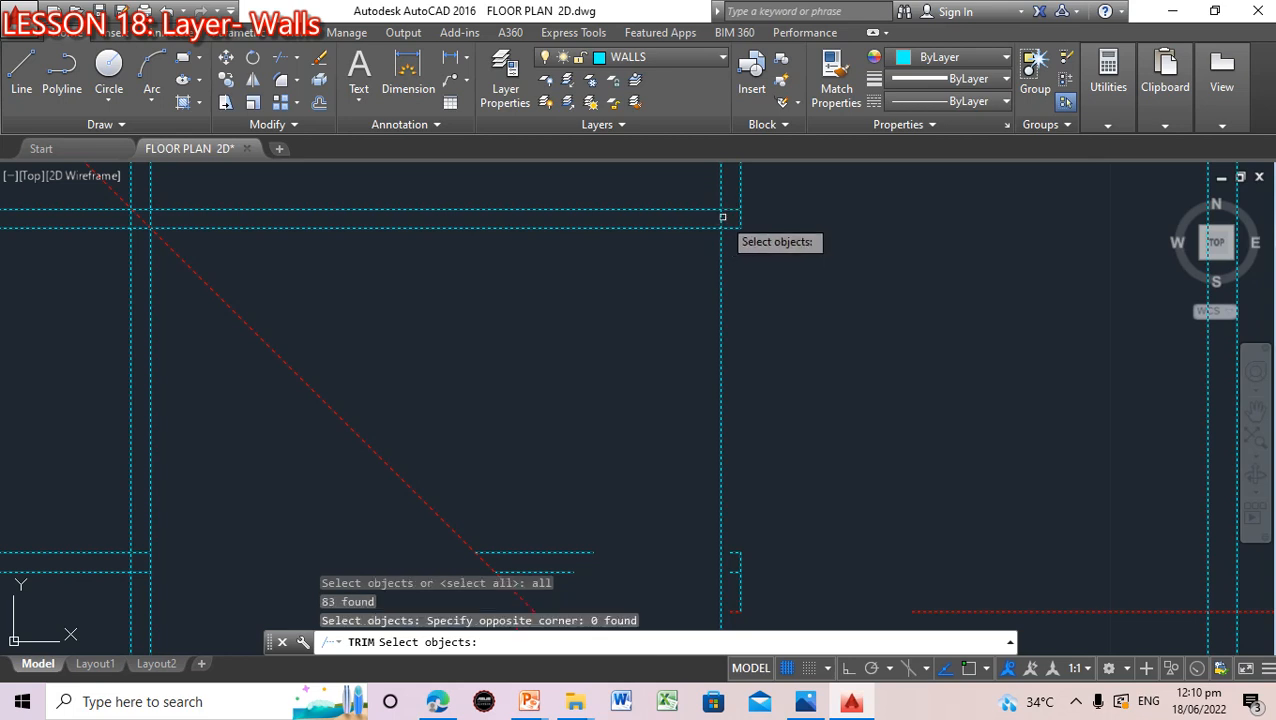
pyautogui.click(735, 204)
pyautogui.click(723, 217)
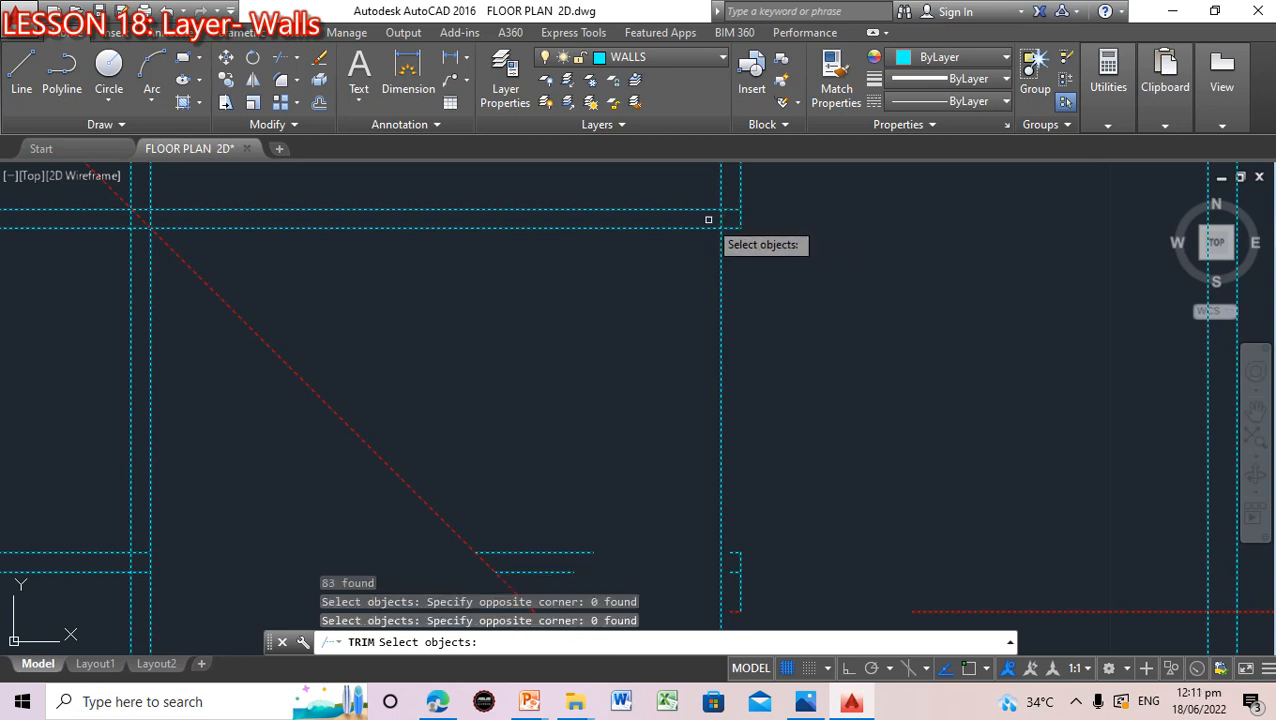
pyautogui.click(551, 641)
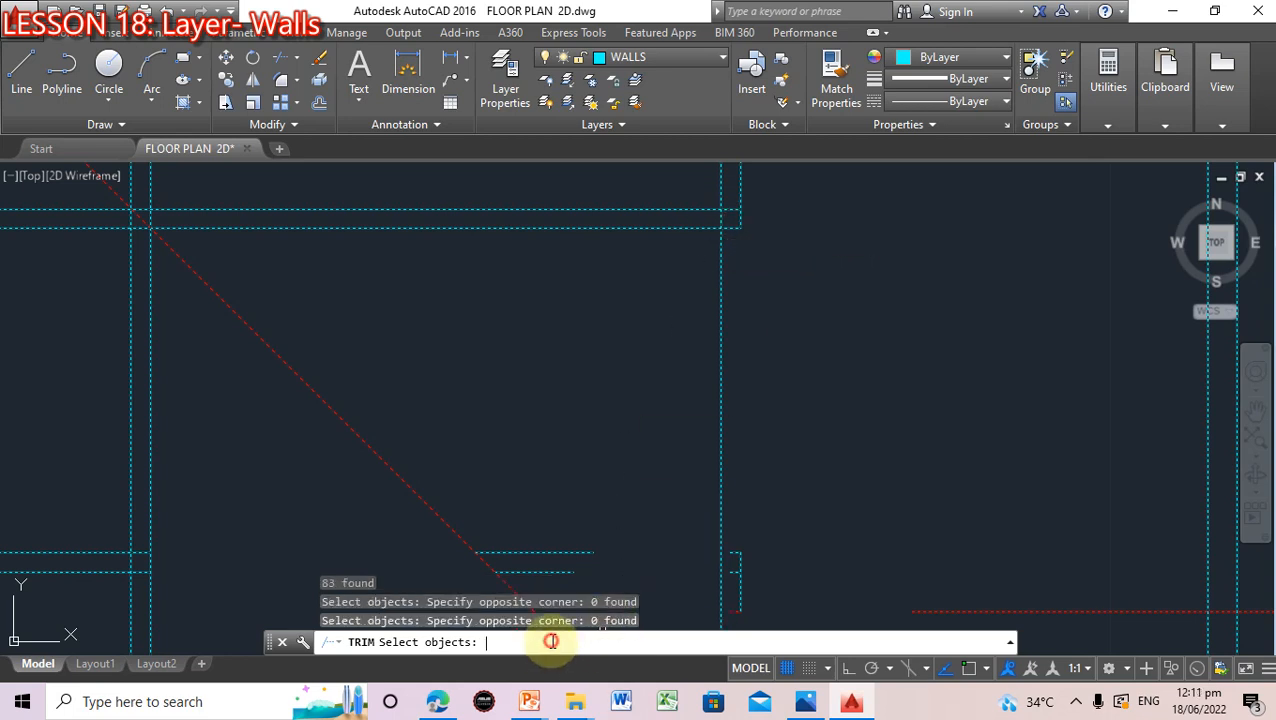
pyautogui.write('all')
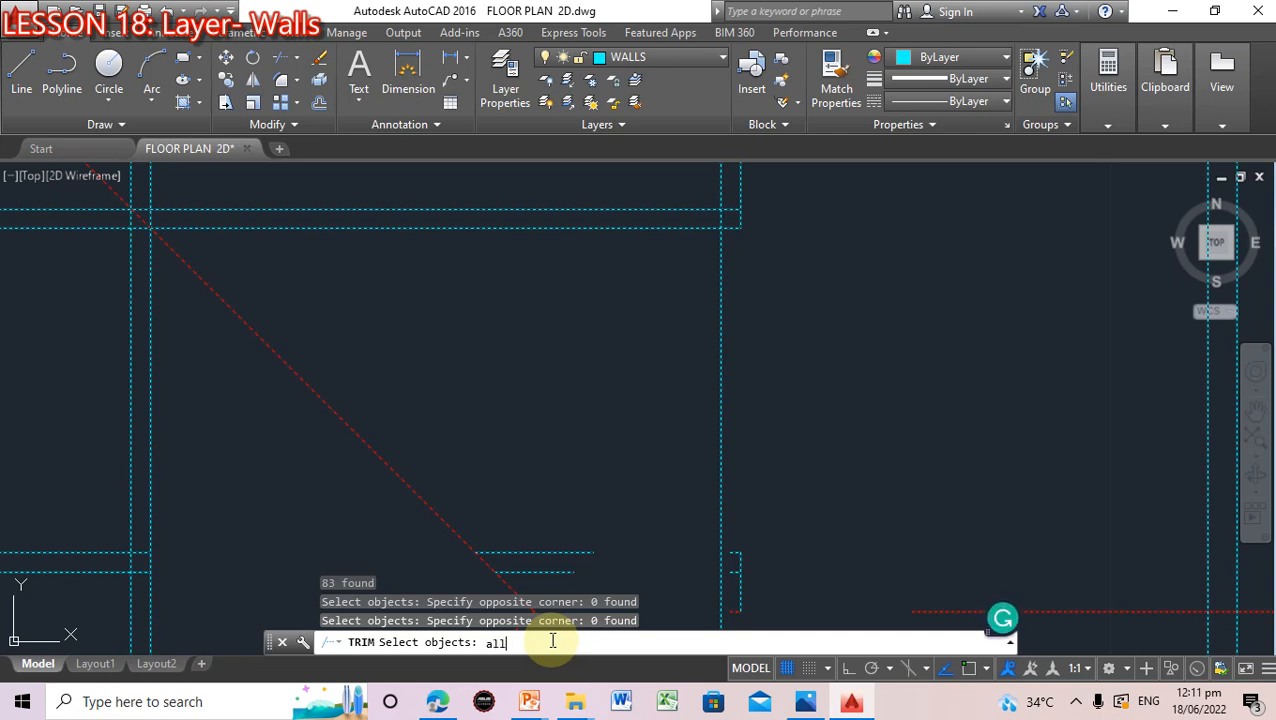
pyautogui.press('Return')
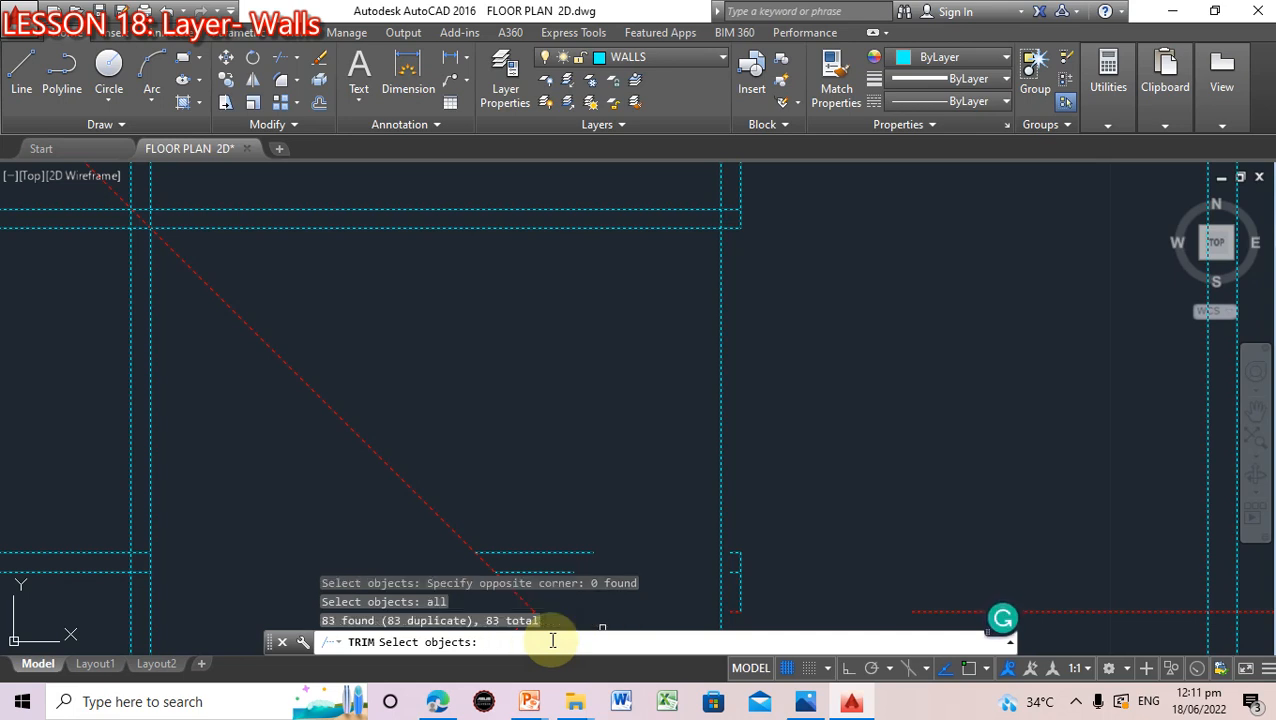
pyautogui.click(720, 270)
pyautogui.click(800, 268)
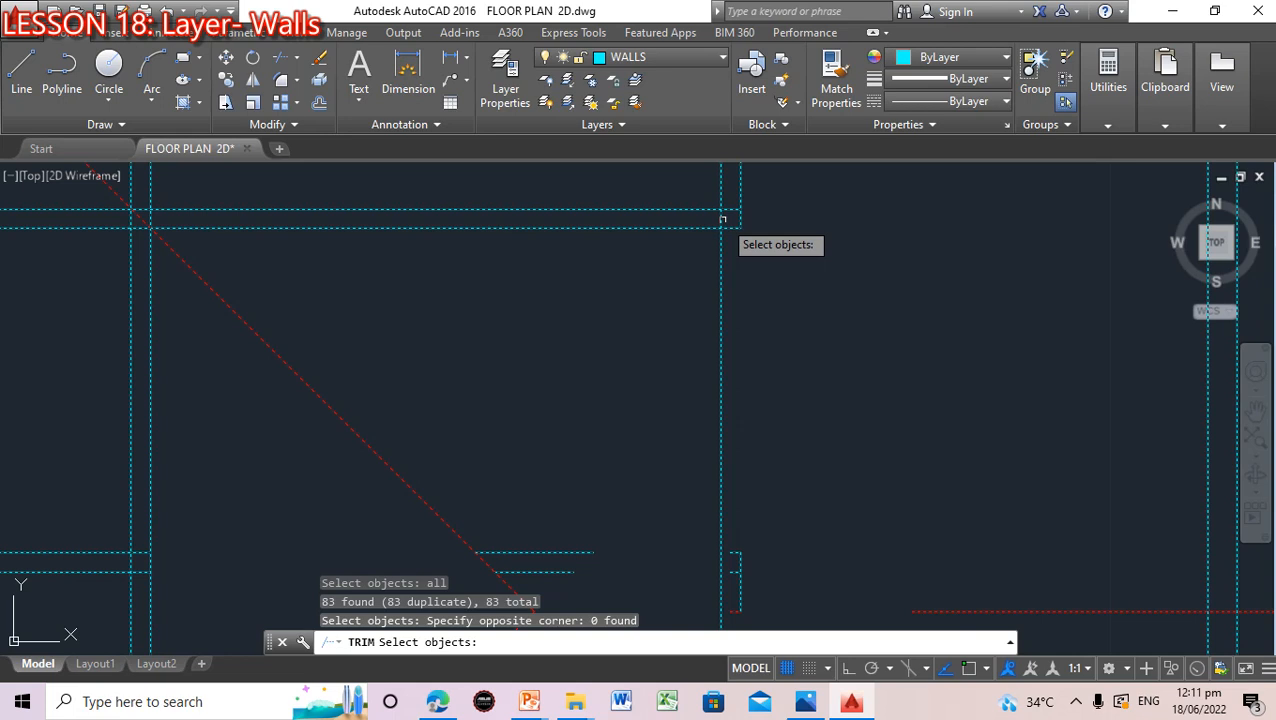
pyautogui.press('Escape')
pyautogui.click(693, 346)
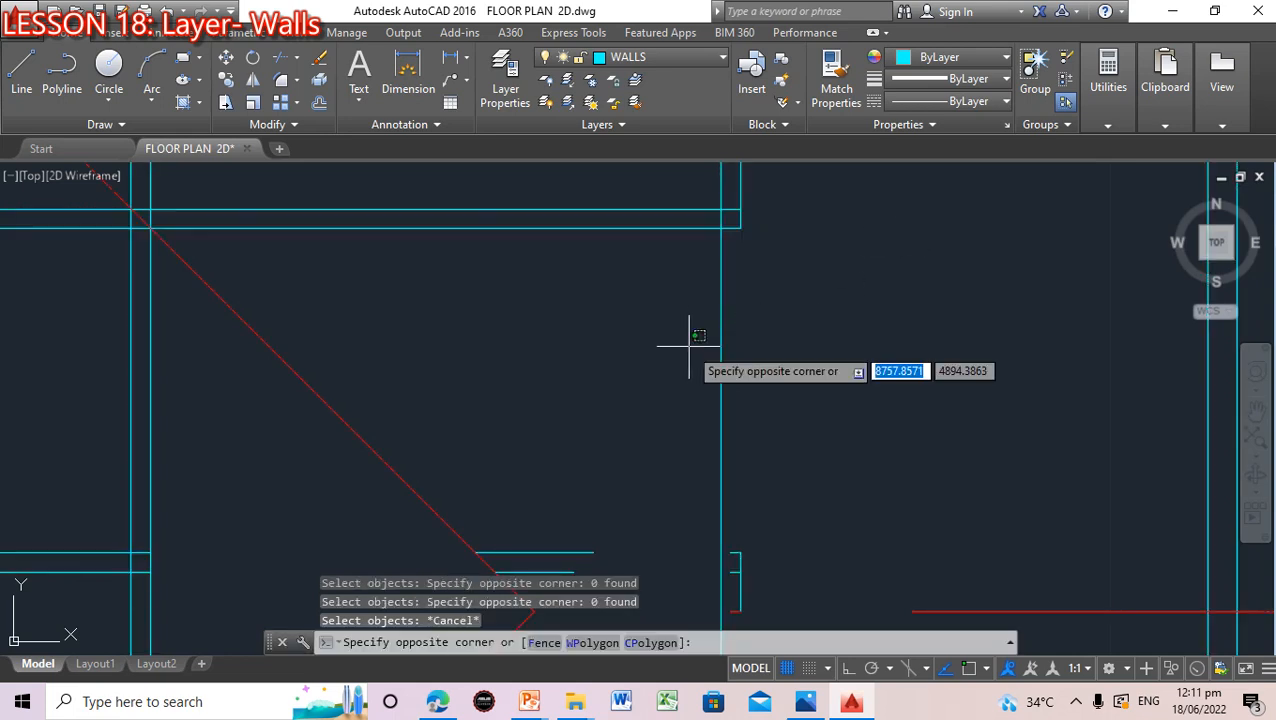
pyautogui.press('Escape')
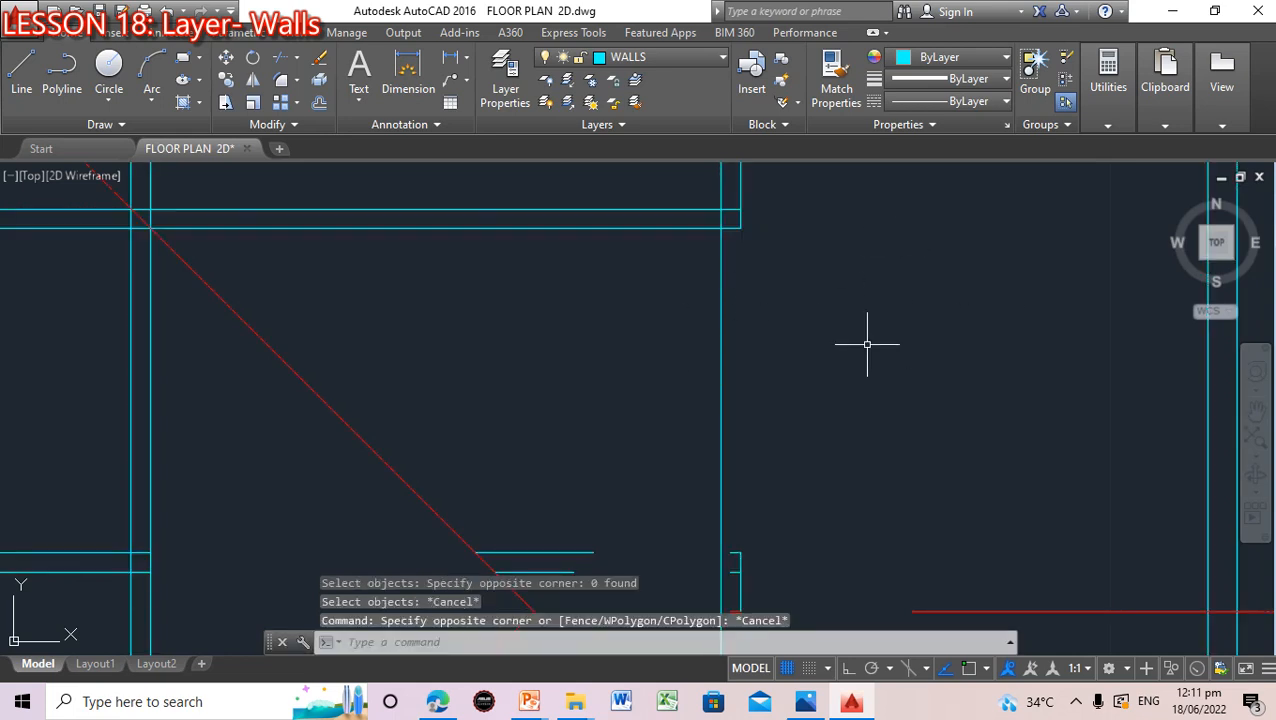
# Restart Trim with all objects as cutting edges and try to cut the eastern vertical wall line between the horizontal walls with a crossing window
pyautogui.write('TR')
pyautogui.press('Return')
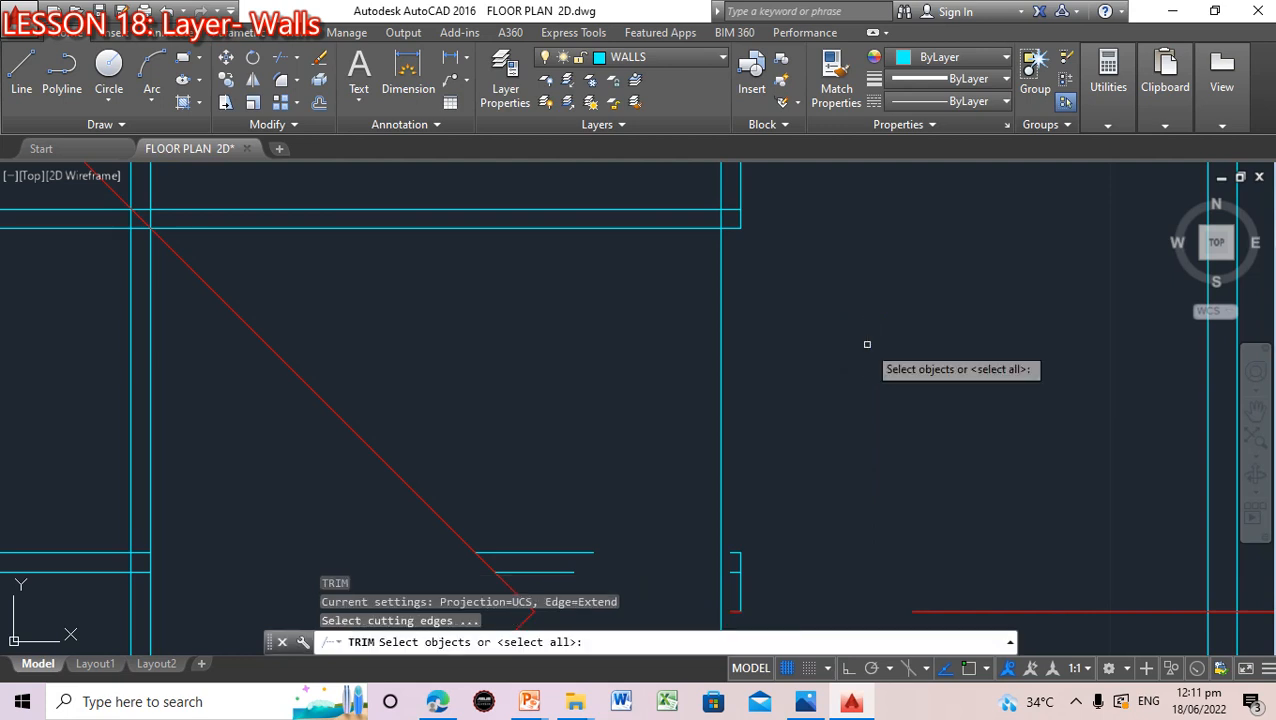
pyautogui.write('all')
pyautogui.press('Return')
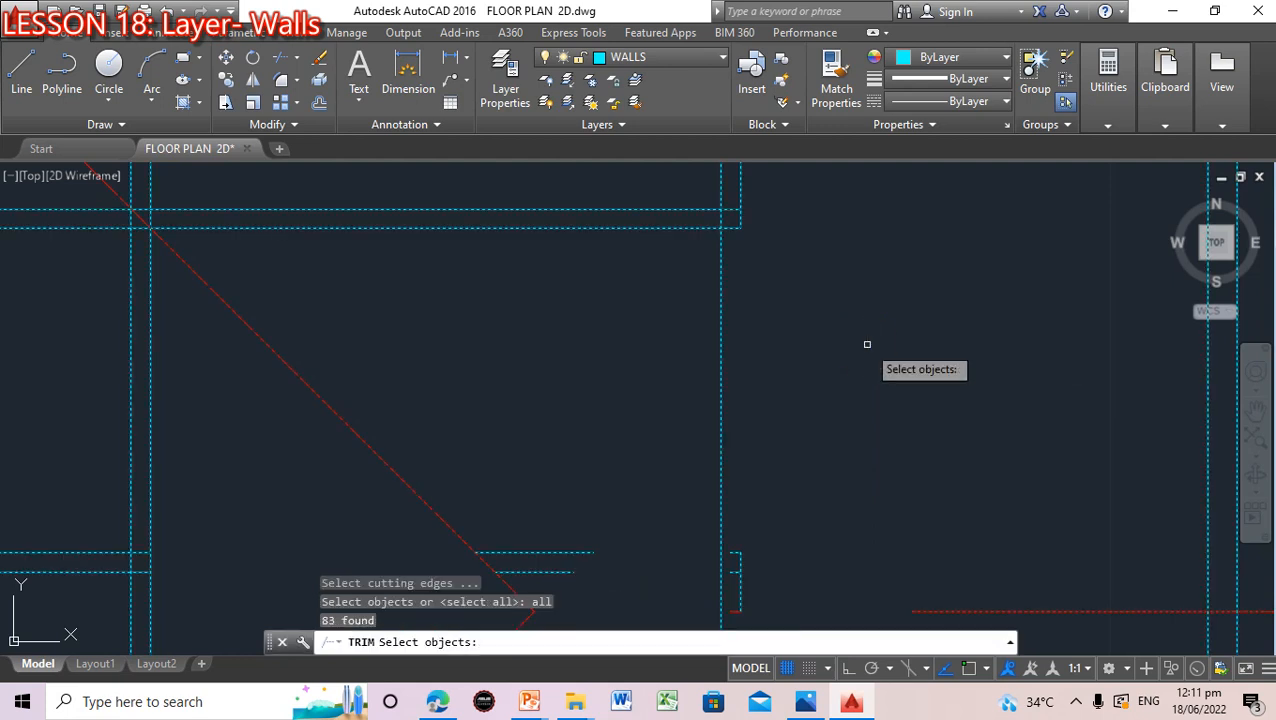
pyautogui.press('Return')
pyautogui.write('cp')
pyautogui.press('Return')
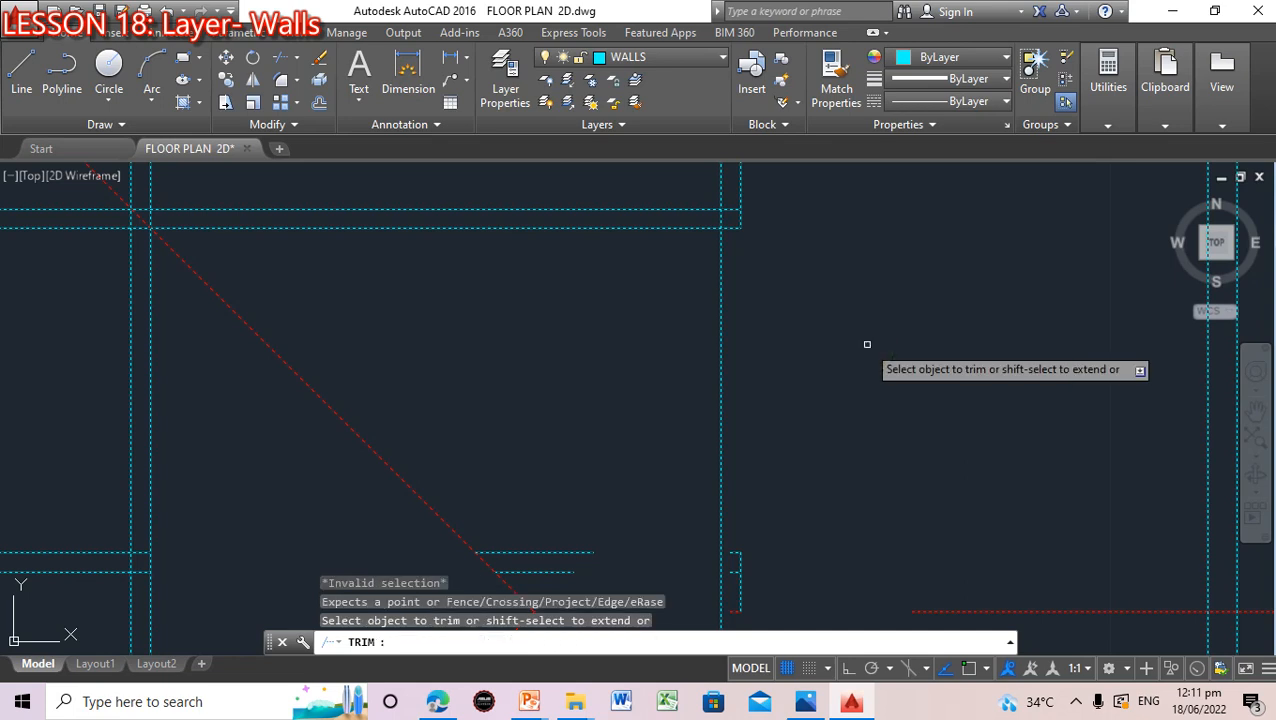
pyautogui.click(621, 299)
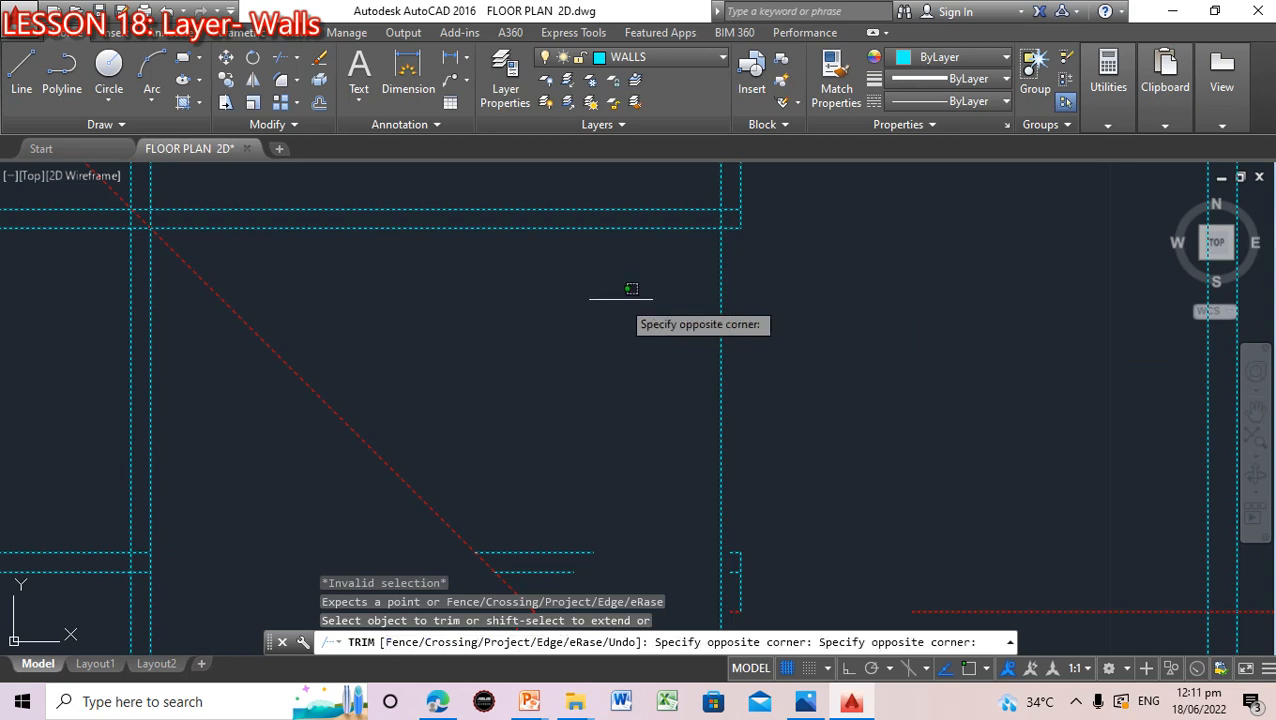
pyautogui.click(811, 367)
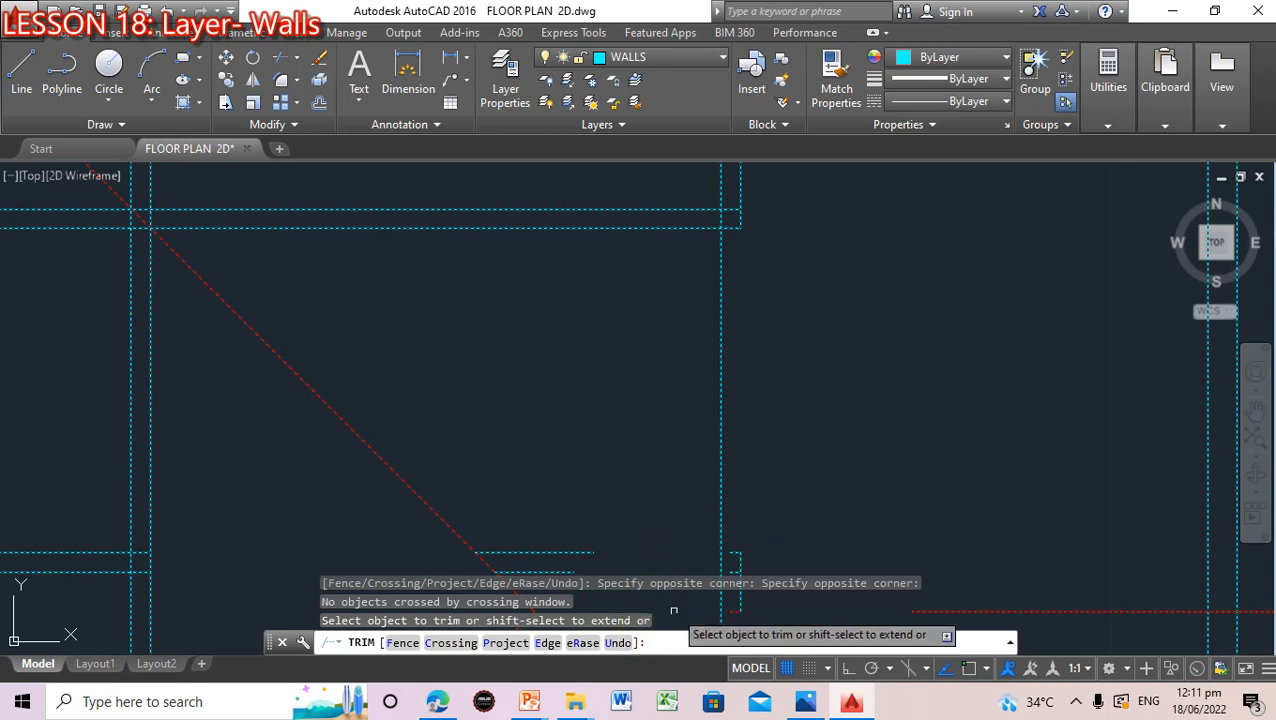
# Try to trim the eastern vertical wall line between the horizontal walls by picking it directly, then leave the Trim command
pyautogui.click(720, 455)
pyautogui.click(711, 452)
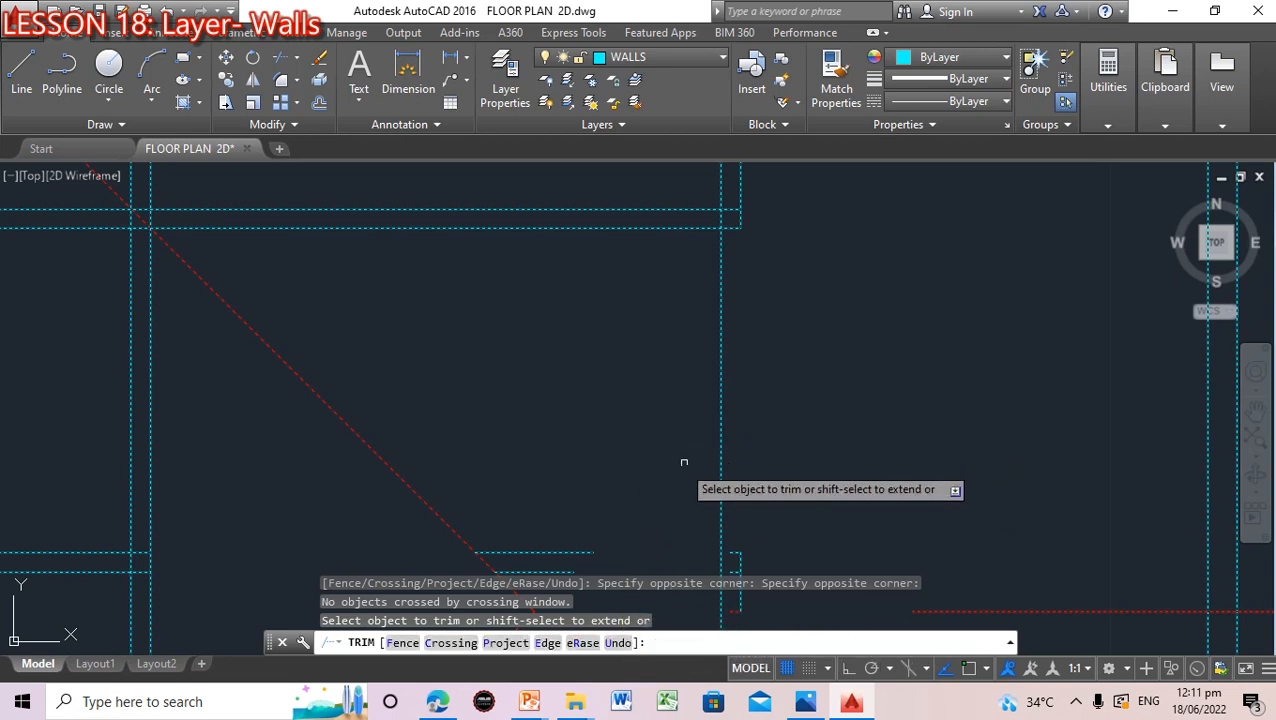
pyautogui.click(735, 407)
pyautogui.click(725, 417)
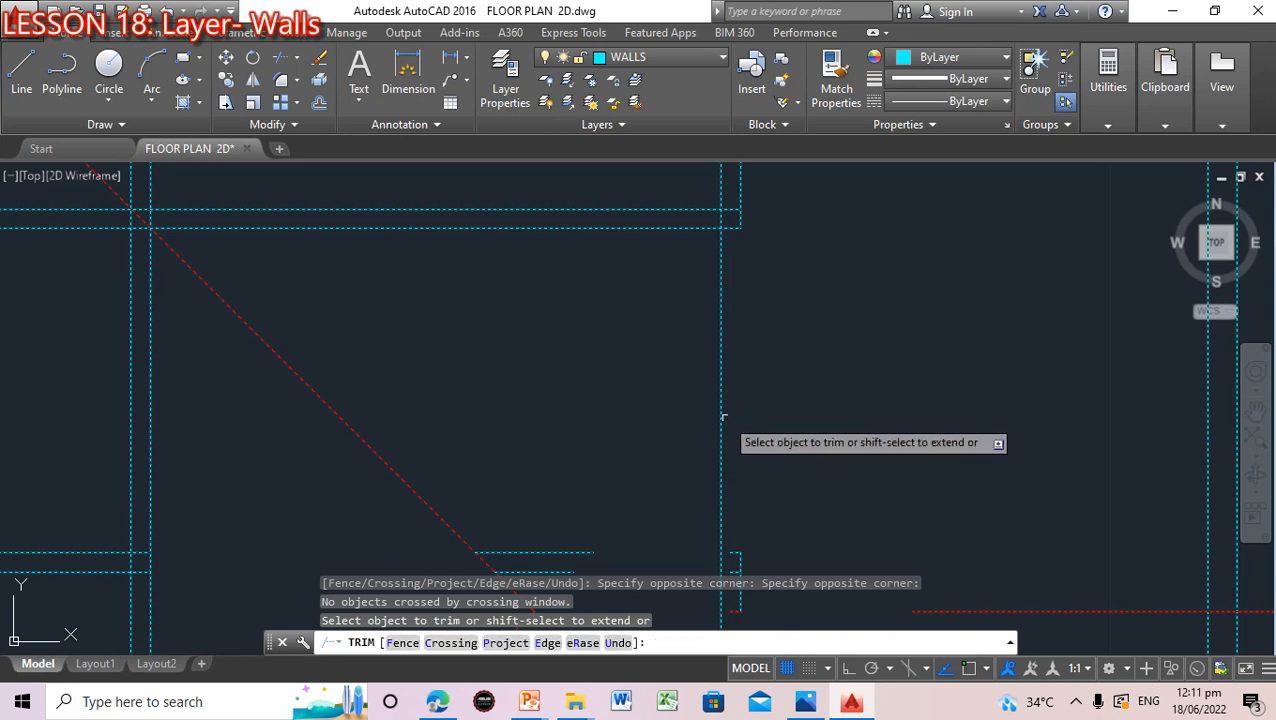
pyautogui.press('Escape')
pyautogui.click(719, 416)
pyautogui.press('Escape')
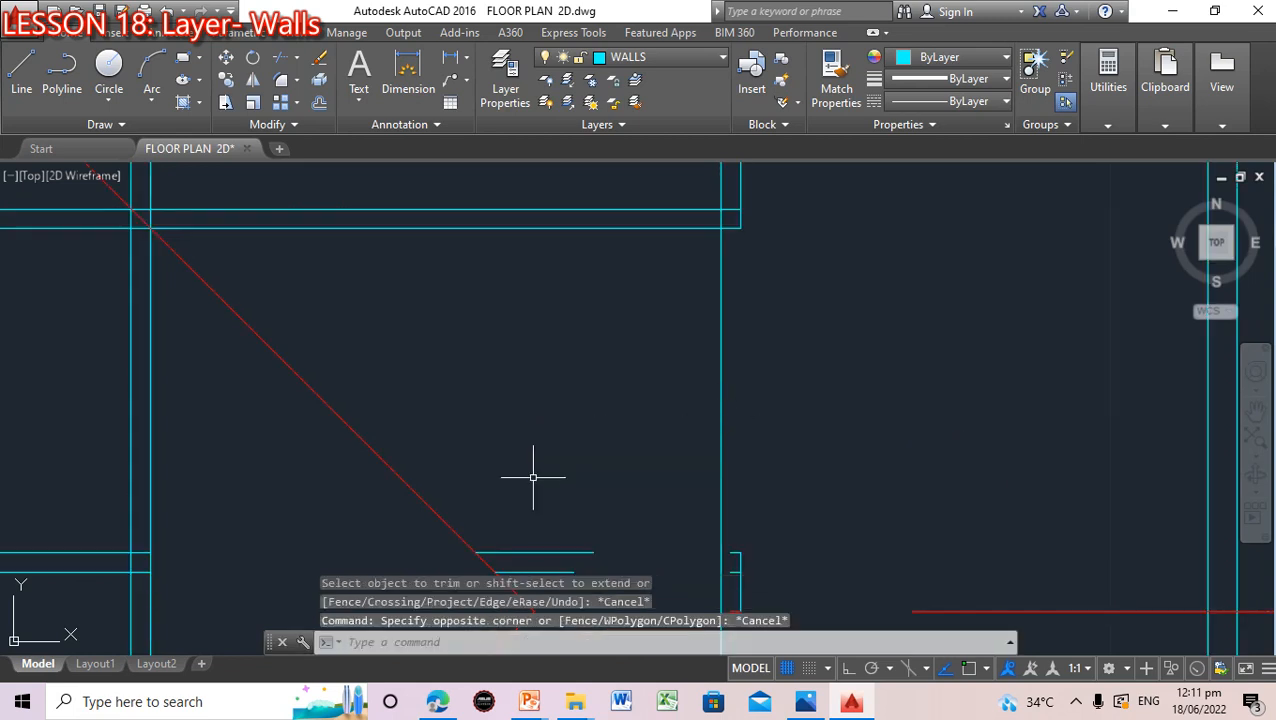
pyautogui.press('Escape')
# Start Trim with all objects as cutting edges and try to pick the eastern vertical wall line below the upper horizontal wall
pyautogui.write('TR')
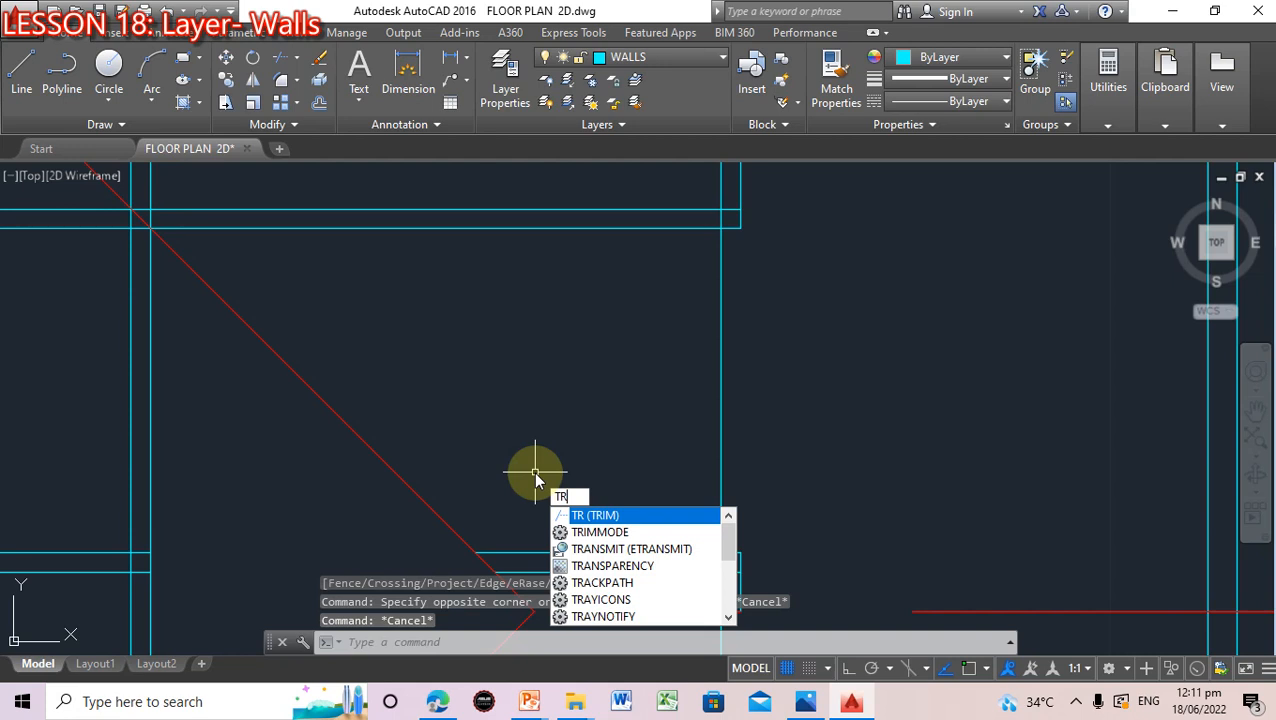
pyautogui.write('IM')
pyautogui.press('Return')
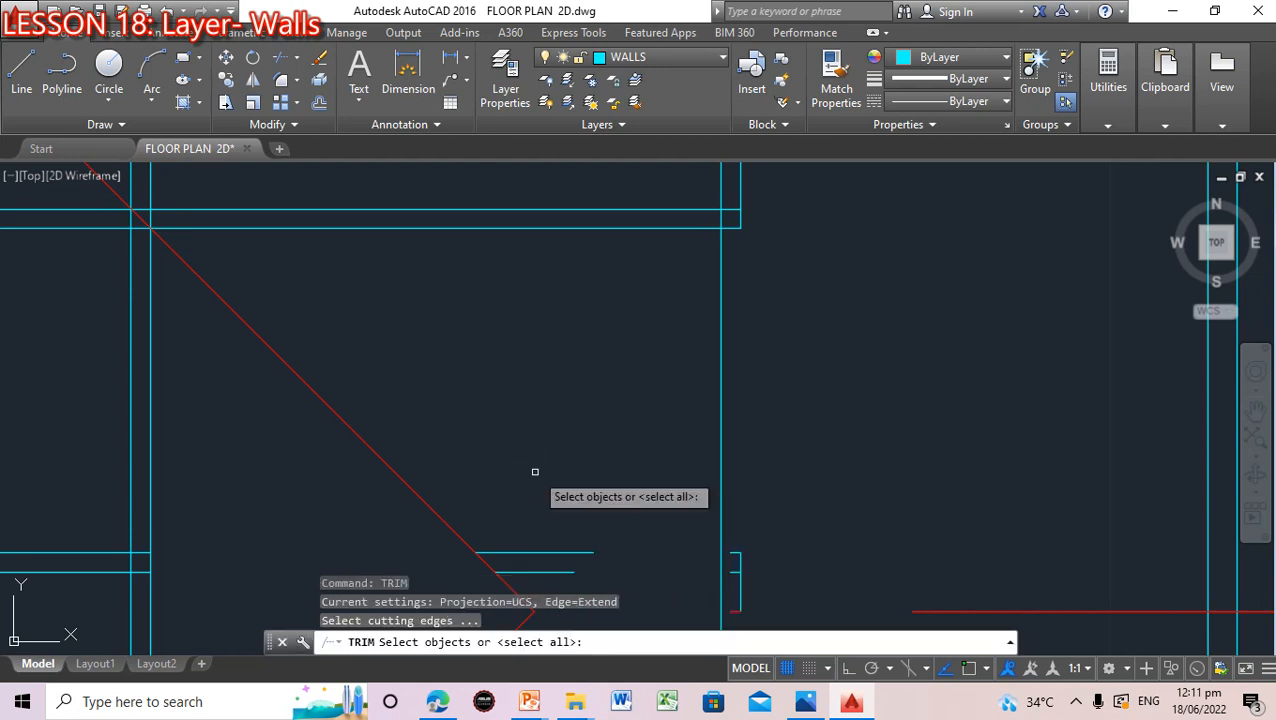
pyautogui.write('all')
pyautogui.press('Return')
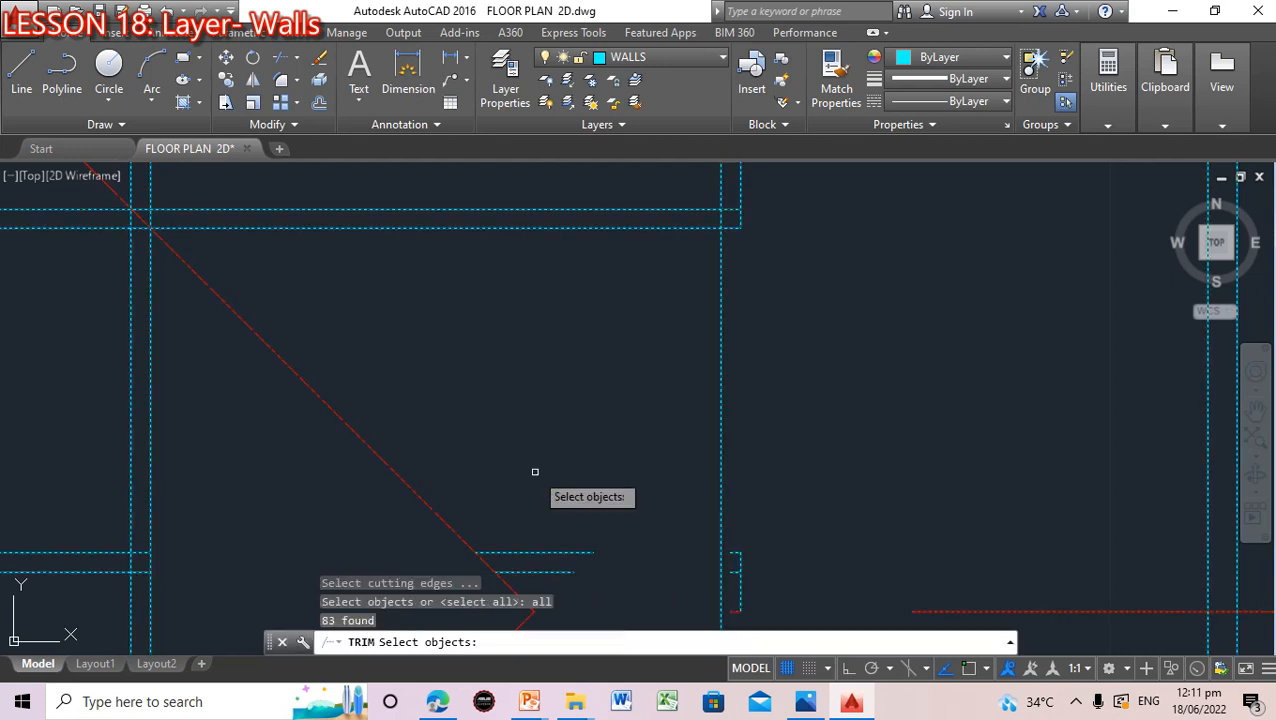
pyautogui.click(718, 420)
pyautogui.click(722, 418)
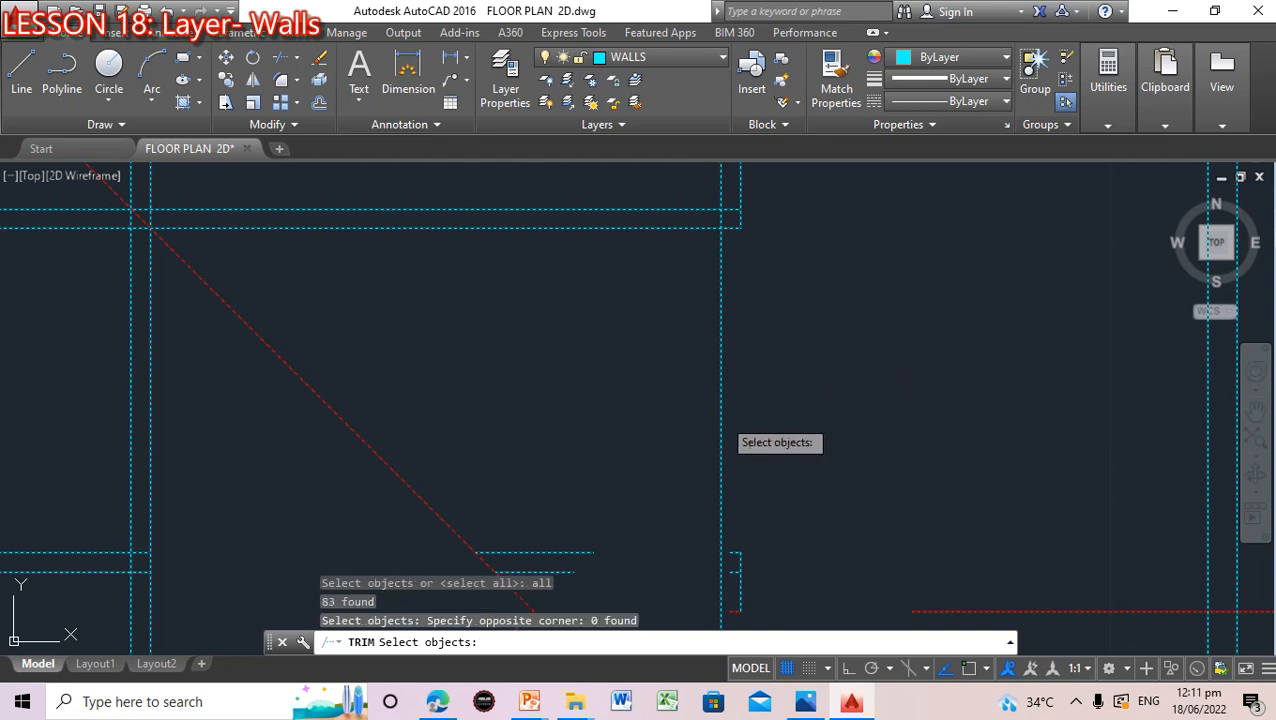
pyautogui.click(722, 418)
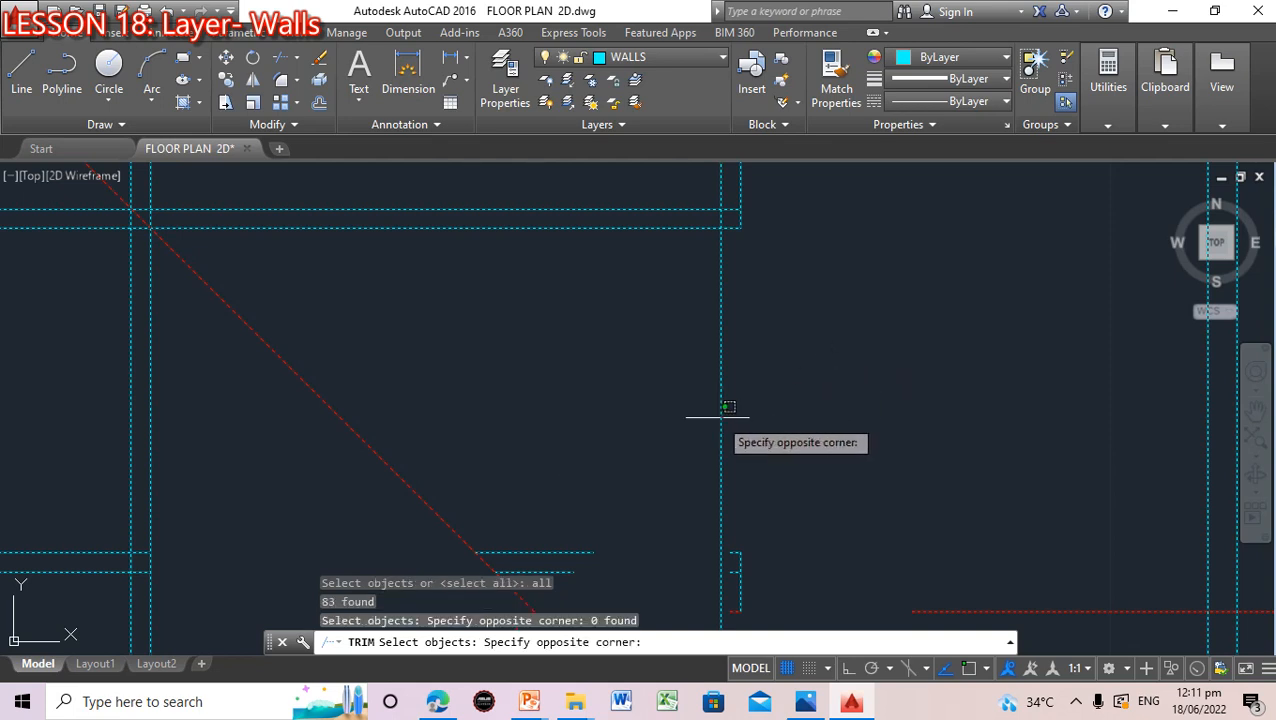
pyautogui.click(721, 416)
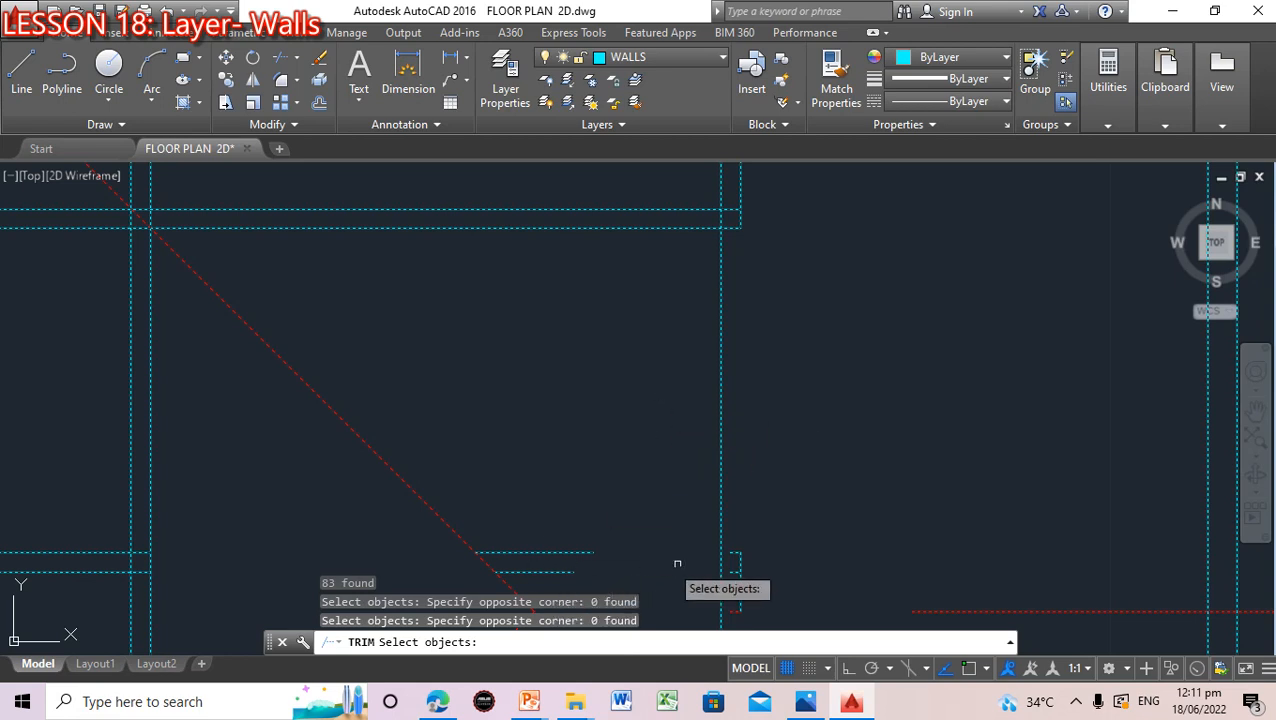
# Confirm the cutting edges and trim the upper horizontal wall's upper line between the eastern vertical wall's two lines
pyautogui.scroll(-2, 823, 545)
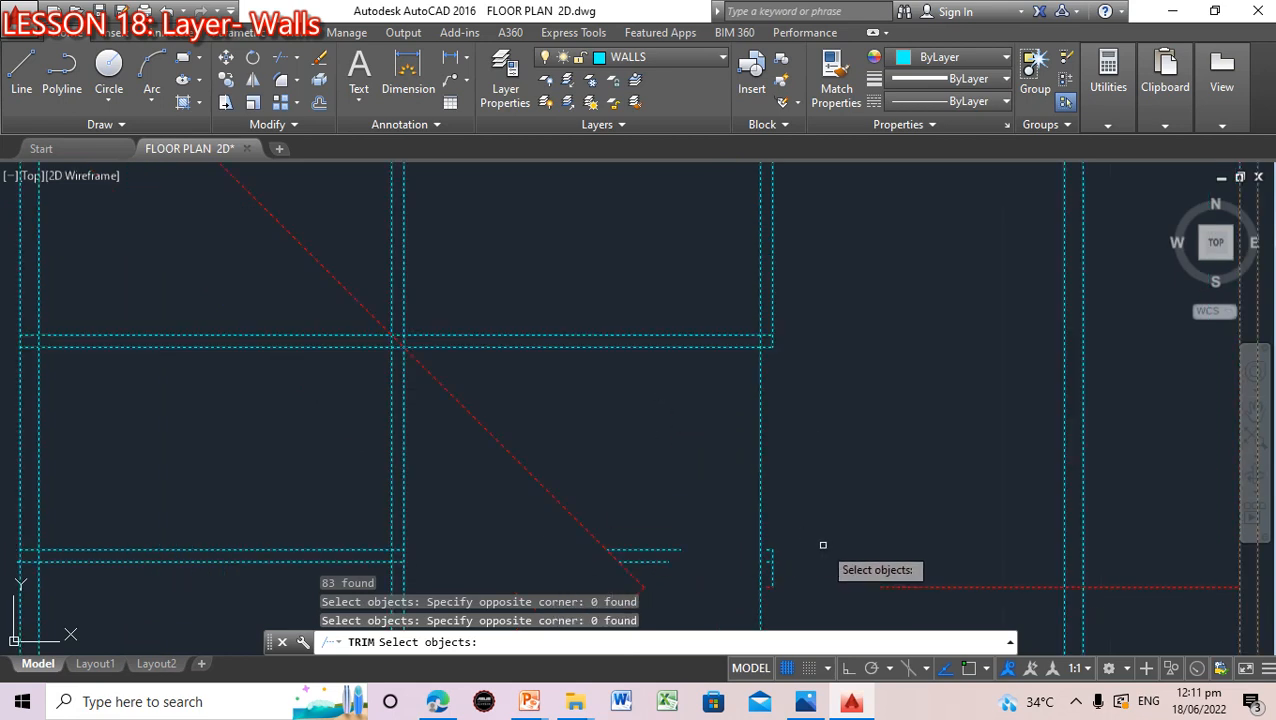
pyautogui.click(767, 335)
pyautogui.click(767, 334)
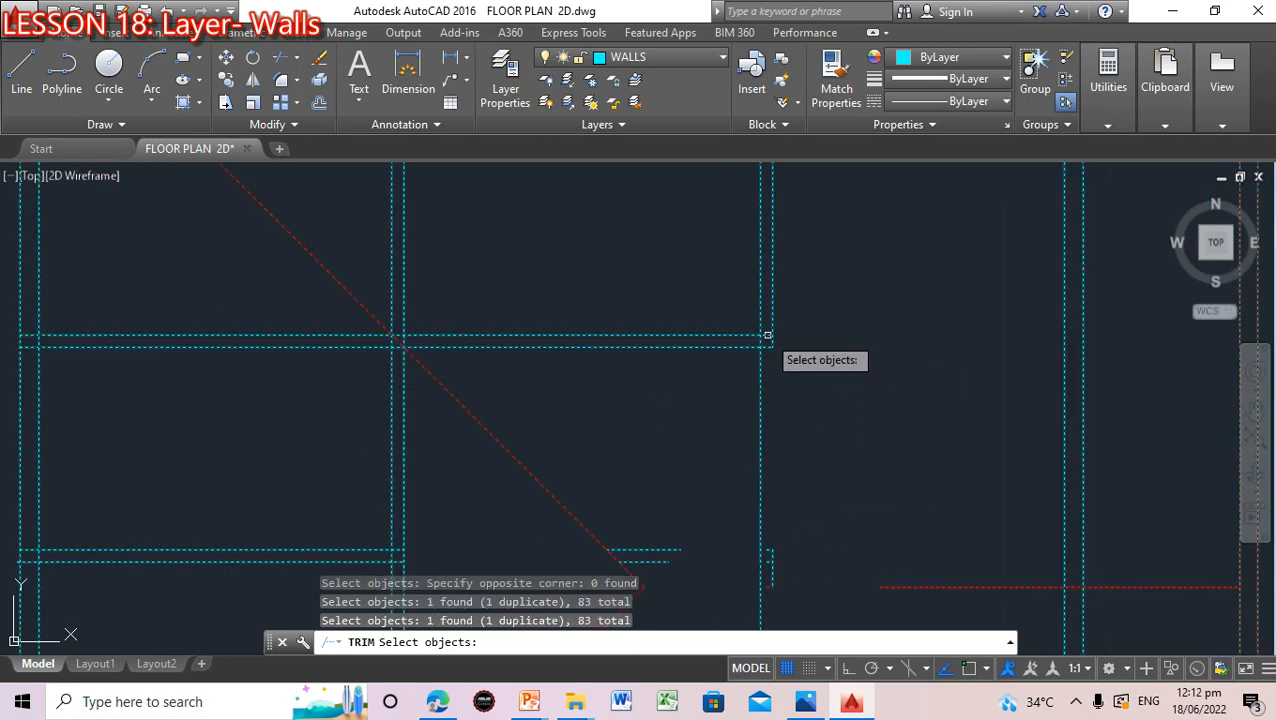
pyautogui.click(767, 334)
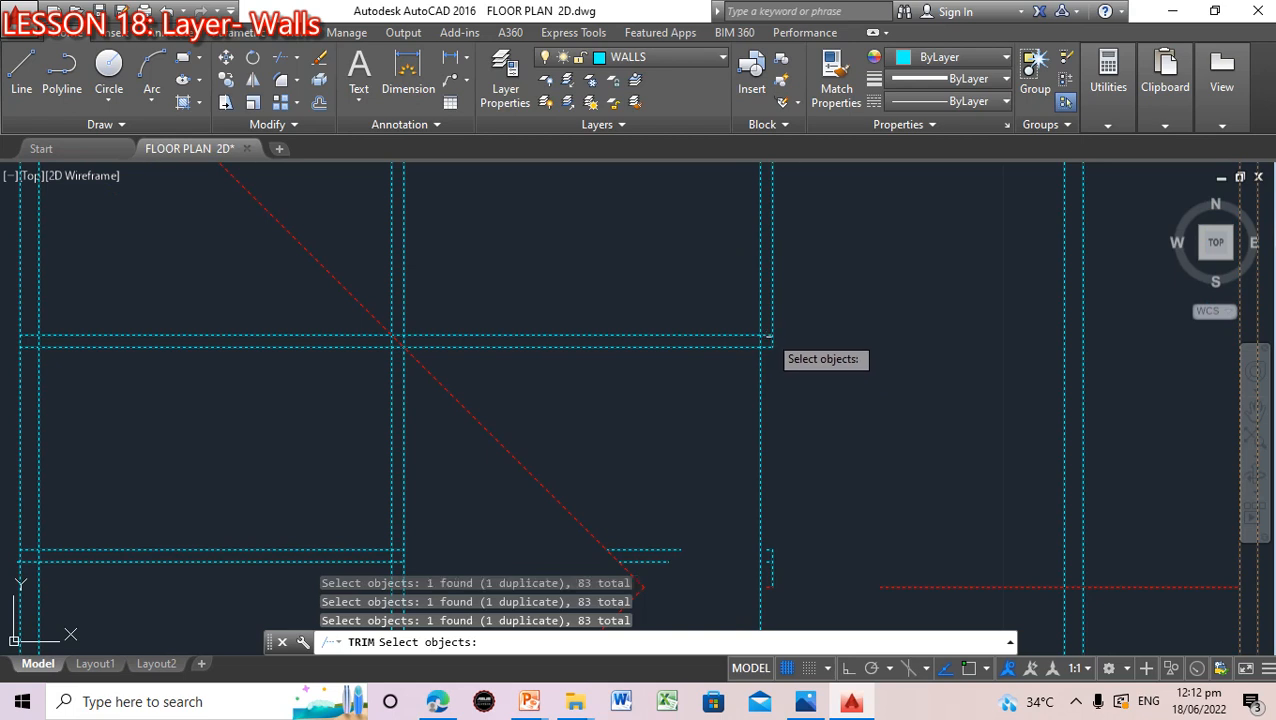
pyautogui.click(892, 296)
pyautogui.scroll(6, 892, 300)
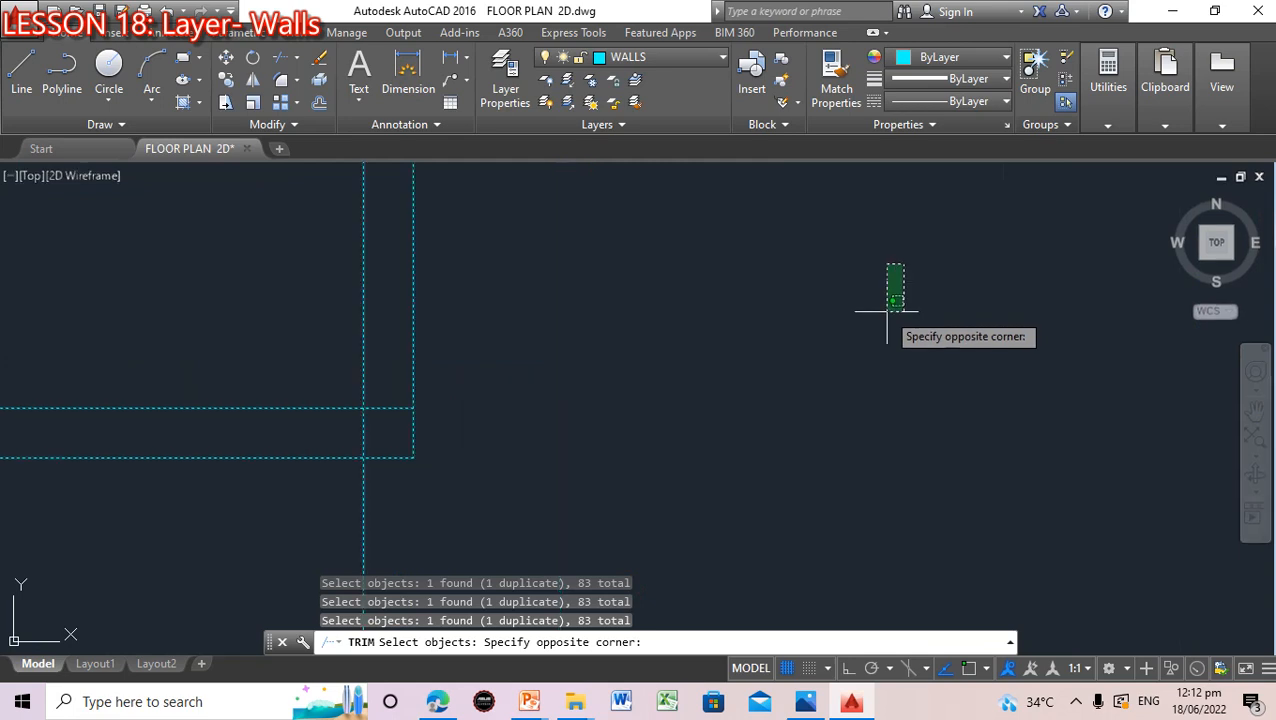
pyautogui.press('Escape')
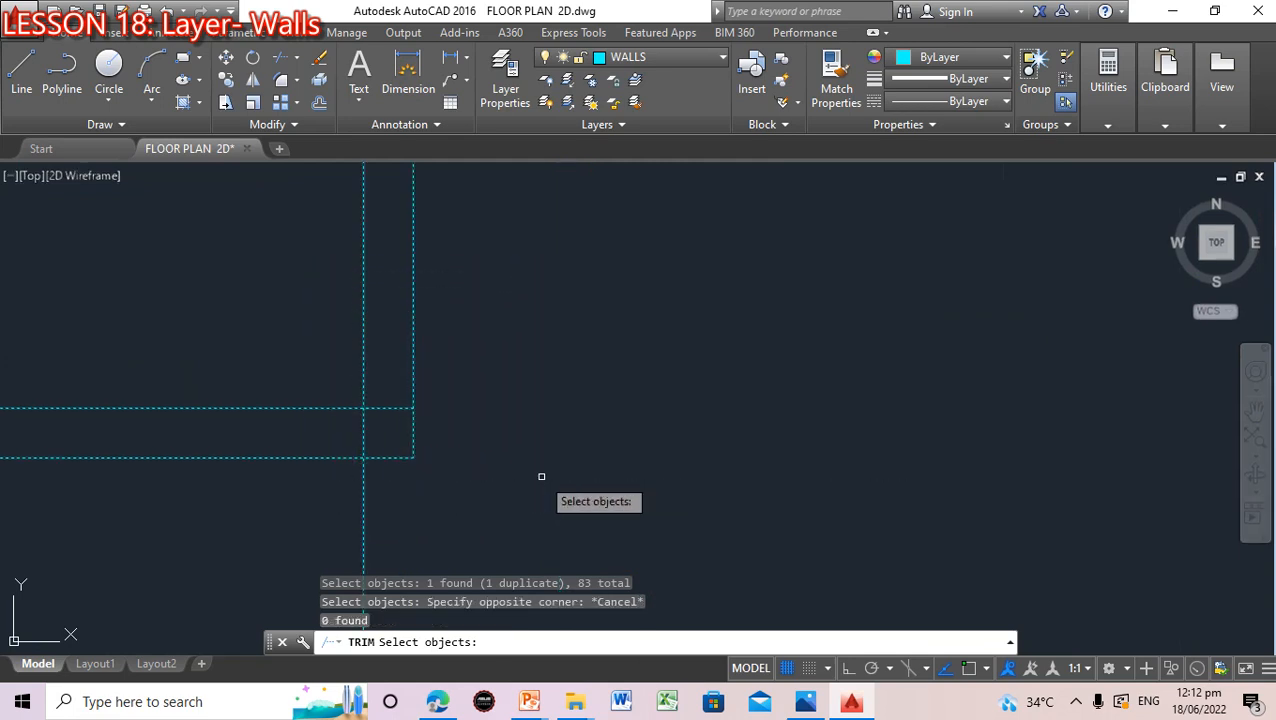
pyautogui.click(386, 408)
pyautogui.click(386, 408)
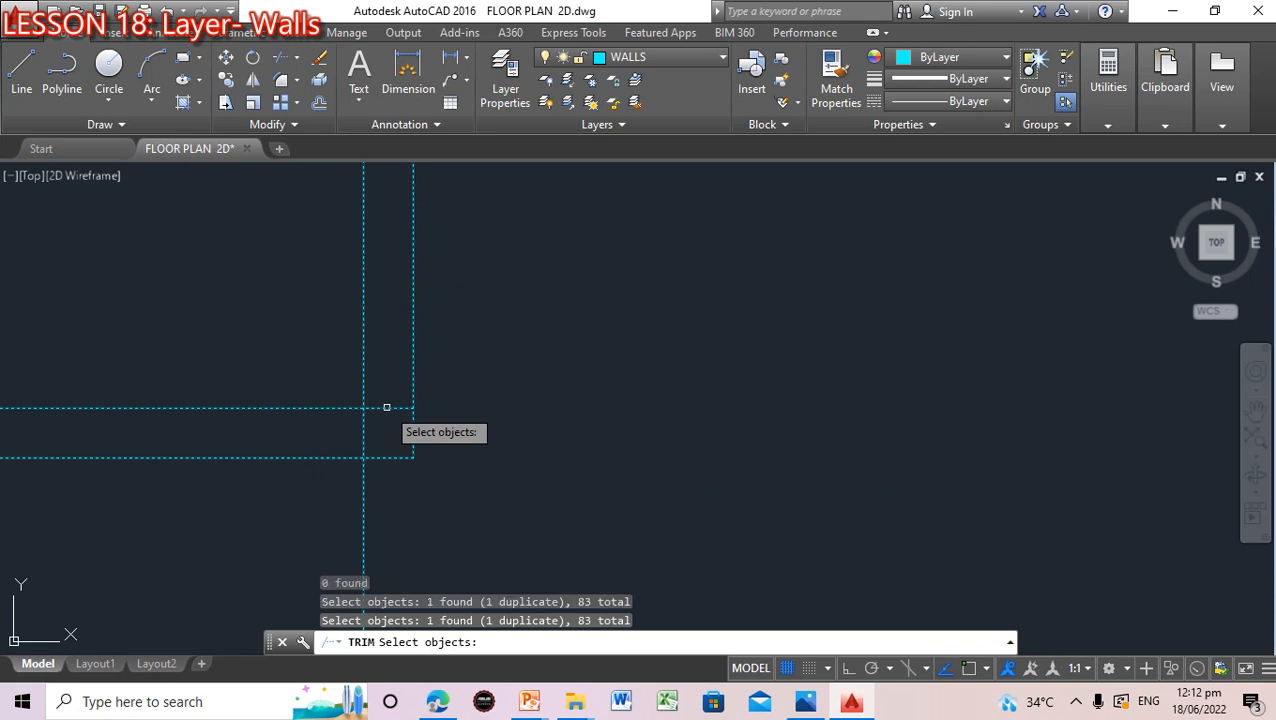
pyautogui.press('Return')
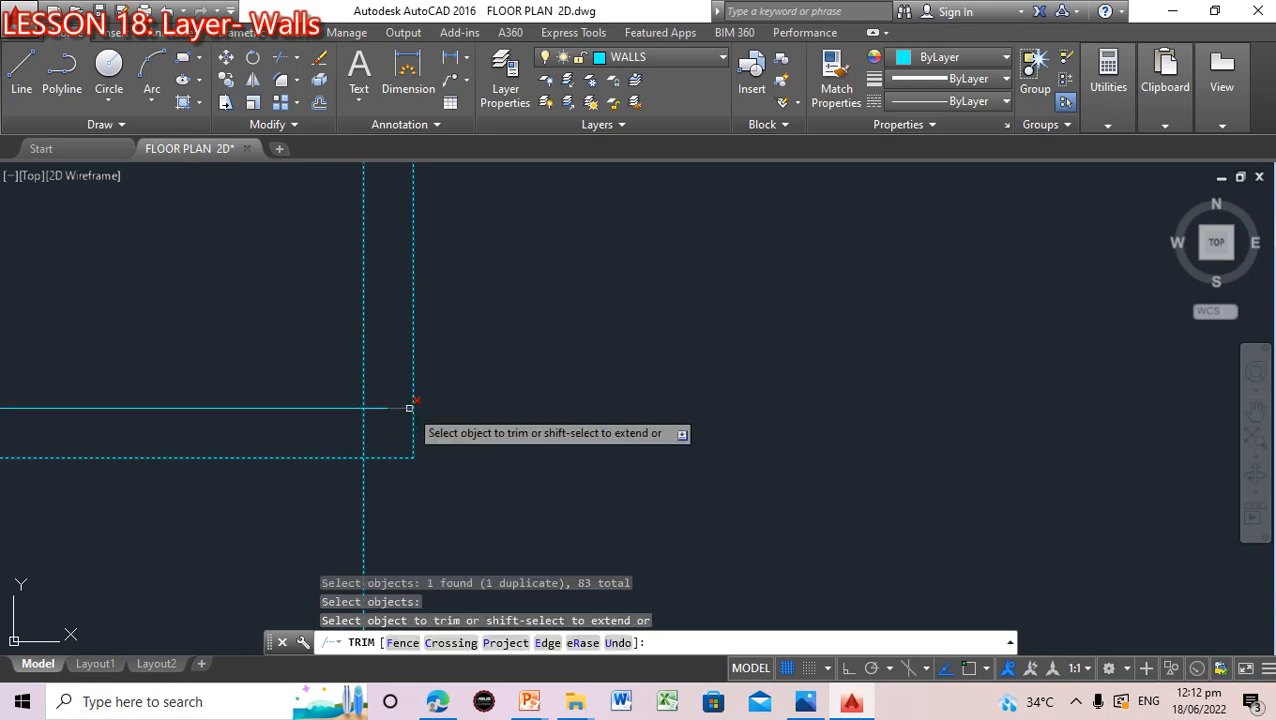
pyautogui.click(398, 408)
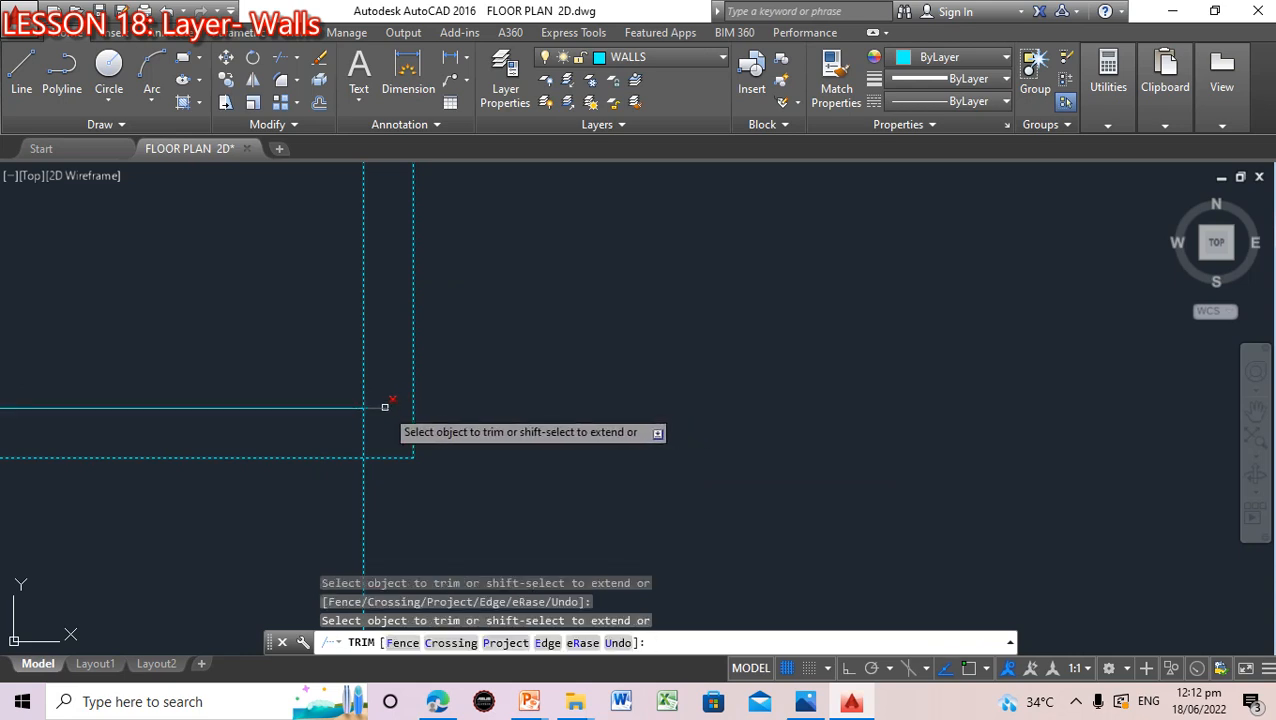
# Try to trim the eastern vertical wall's inner line between the upper horizontal wall's two lines, using direct picks and crossing windows
pyautogui.click(361, 431)
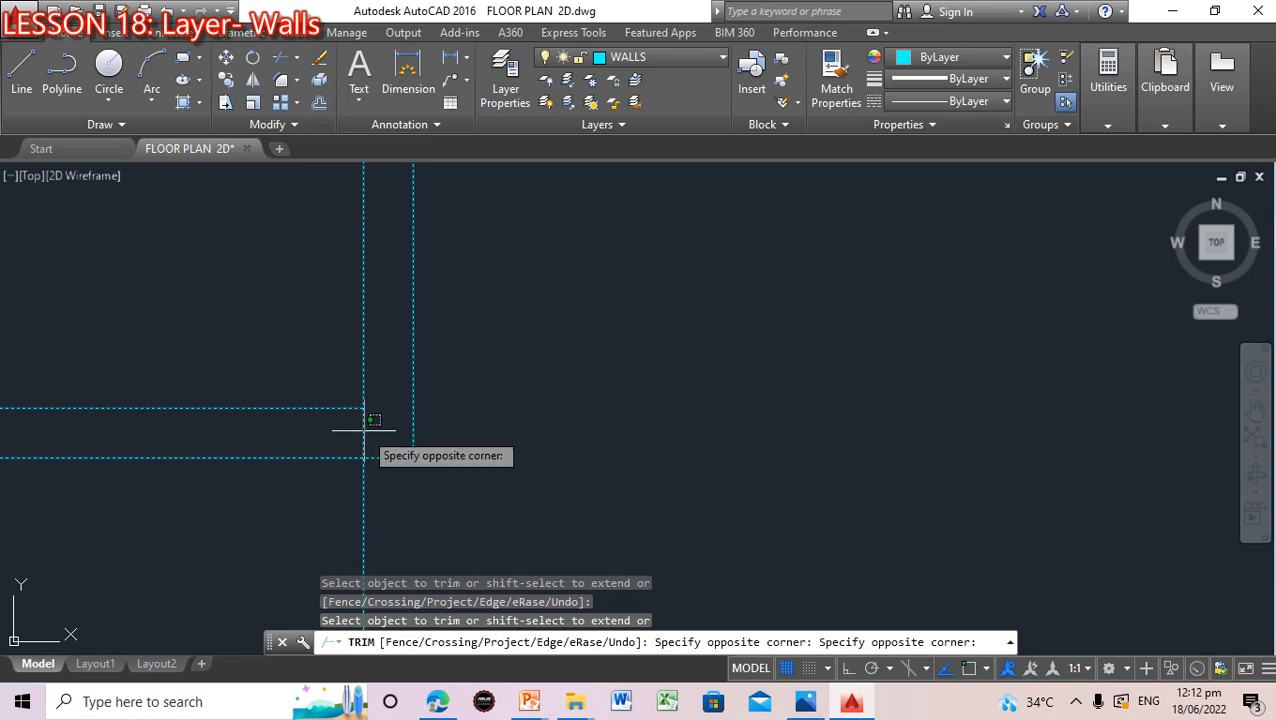
pyautogui.click(384, 428)
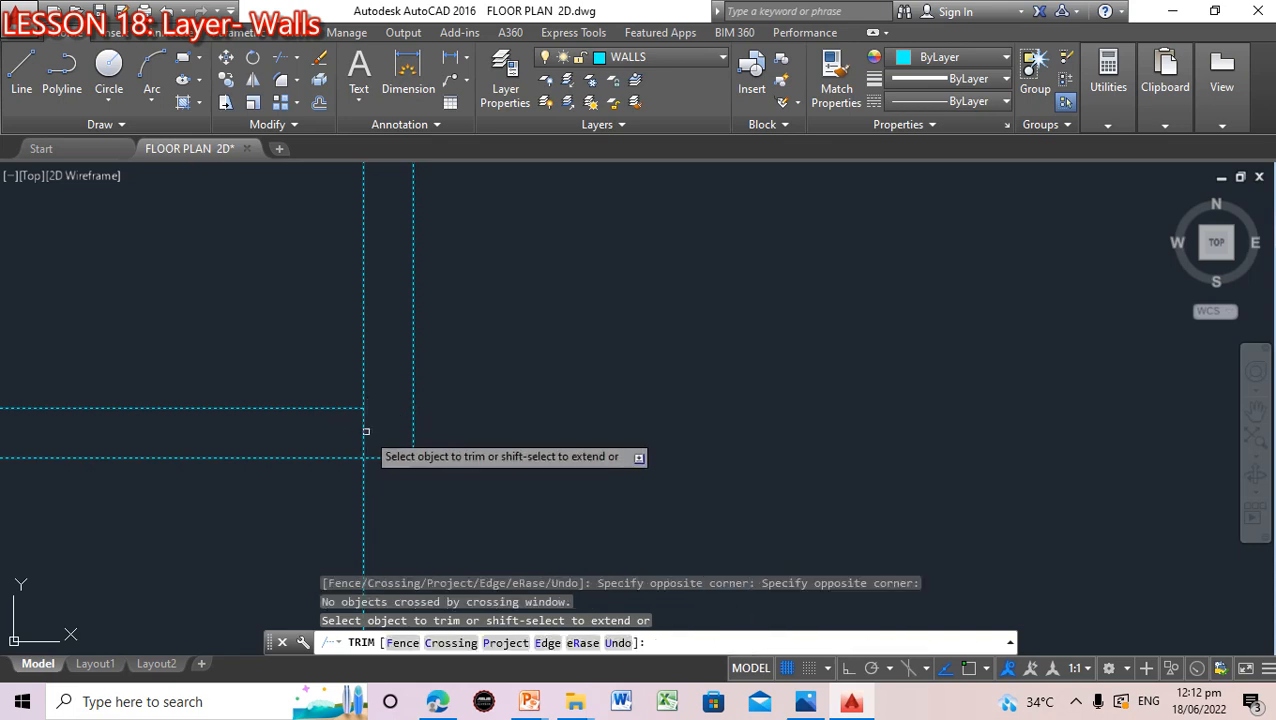
pyautogui.click(363, 431)
pyautogui.click(363, 431)
pyautogui.click(383, 436)
pyautogui.click(330, 430)
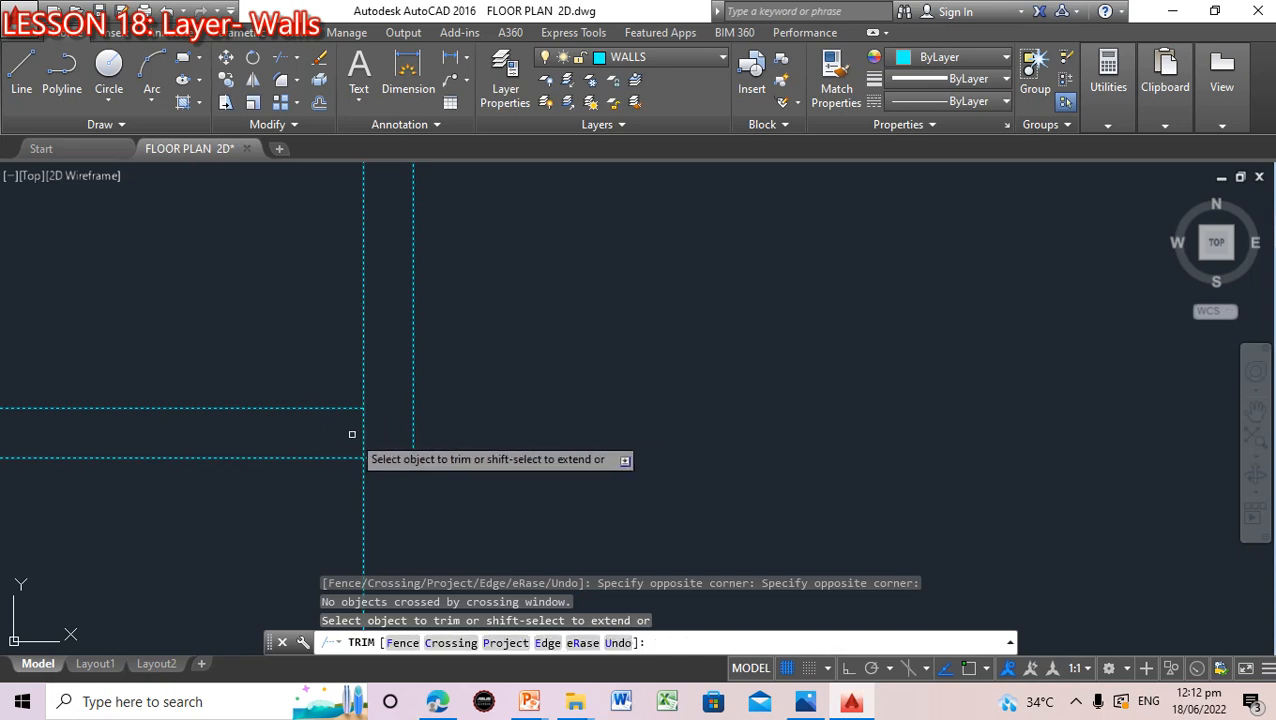
pyautogui.click(343, 434)
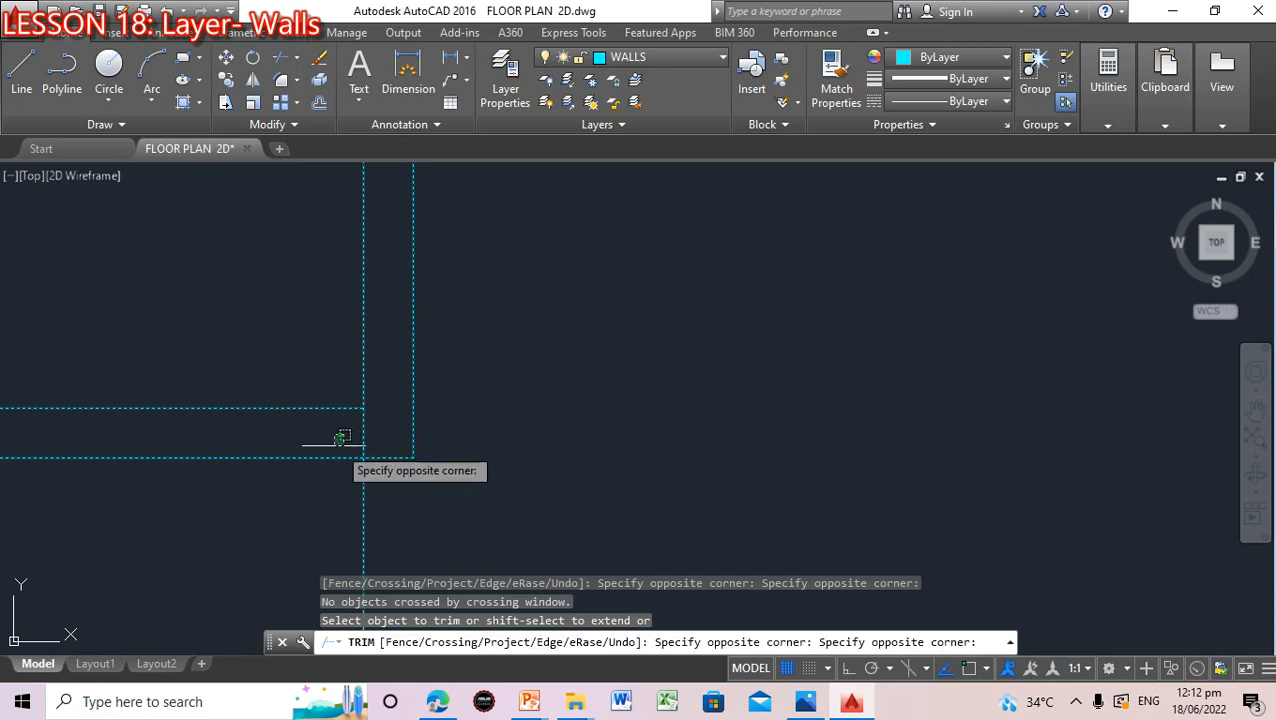
pyautogui.click(306, 444)
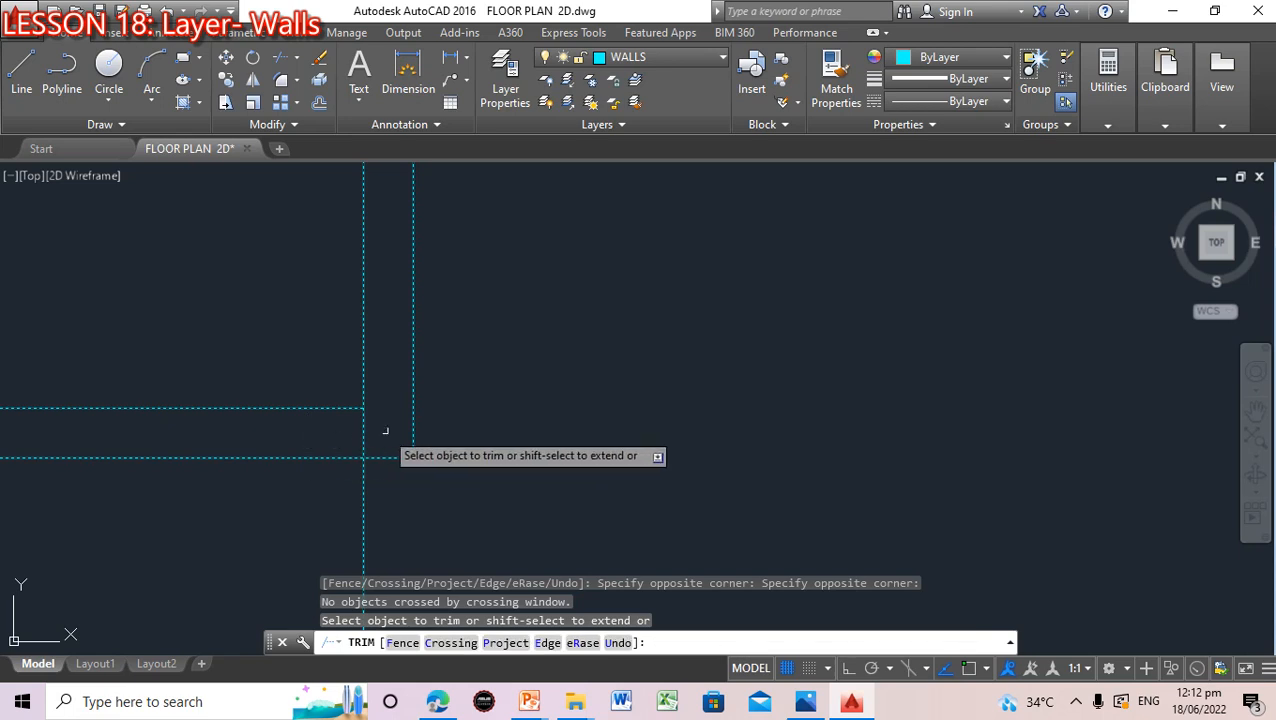
pyautogui.click(331, 425)
pyautogui.click(377, 445)
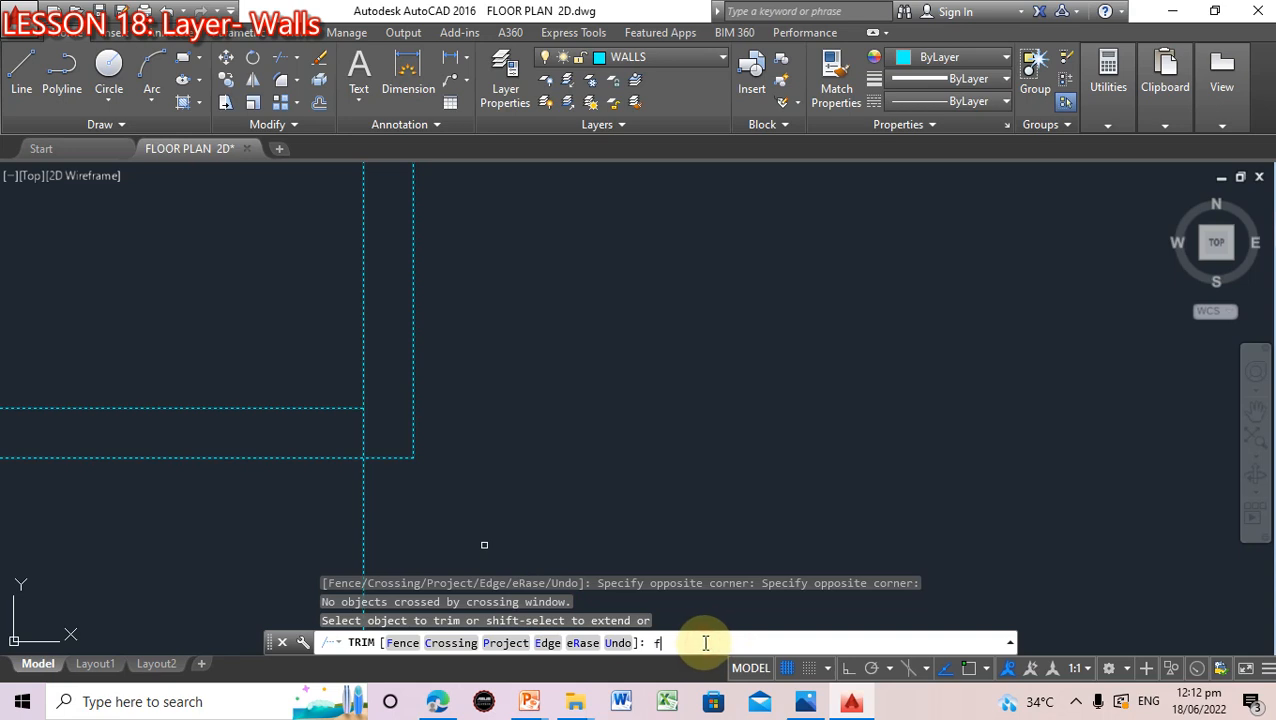
# Try to trim the eastern vertical wall's inner line between the upper horizontal wall's two lines with a fence across it
pyautogui.press('Return')
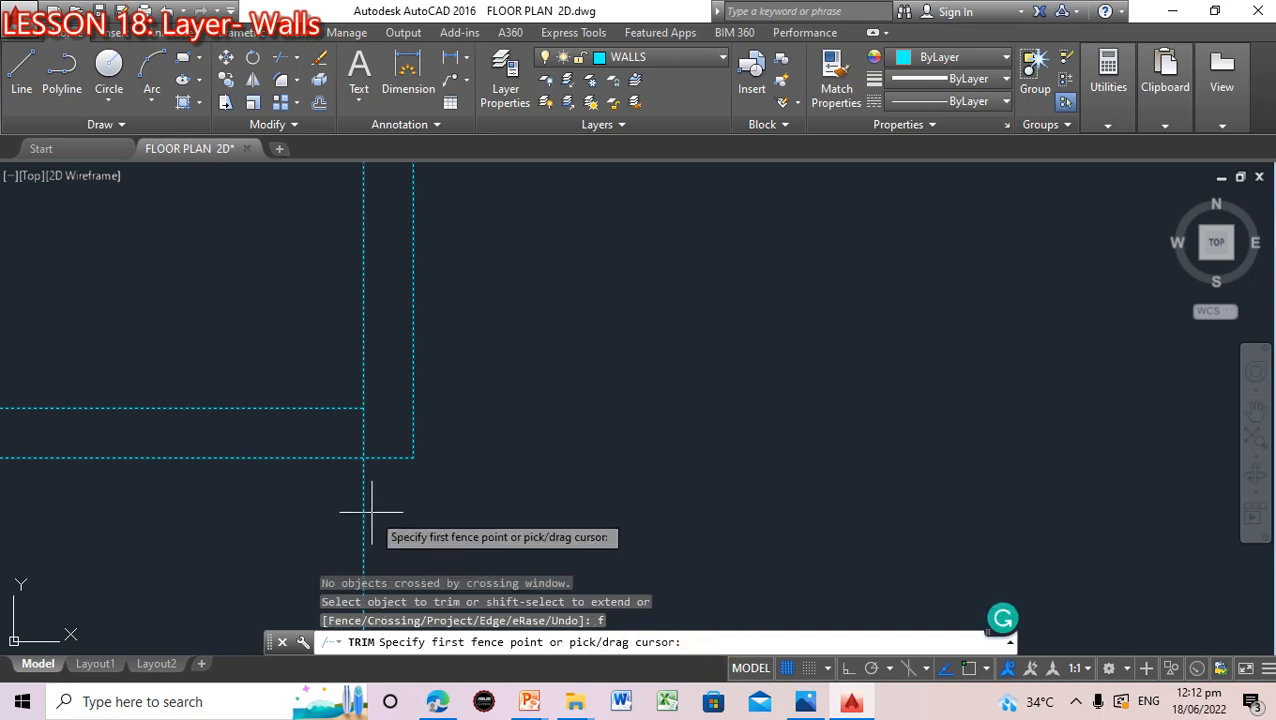
pyautogui.click(318, 437)
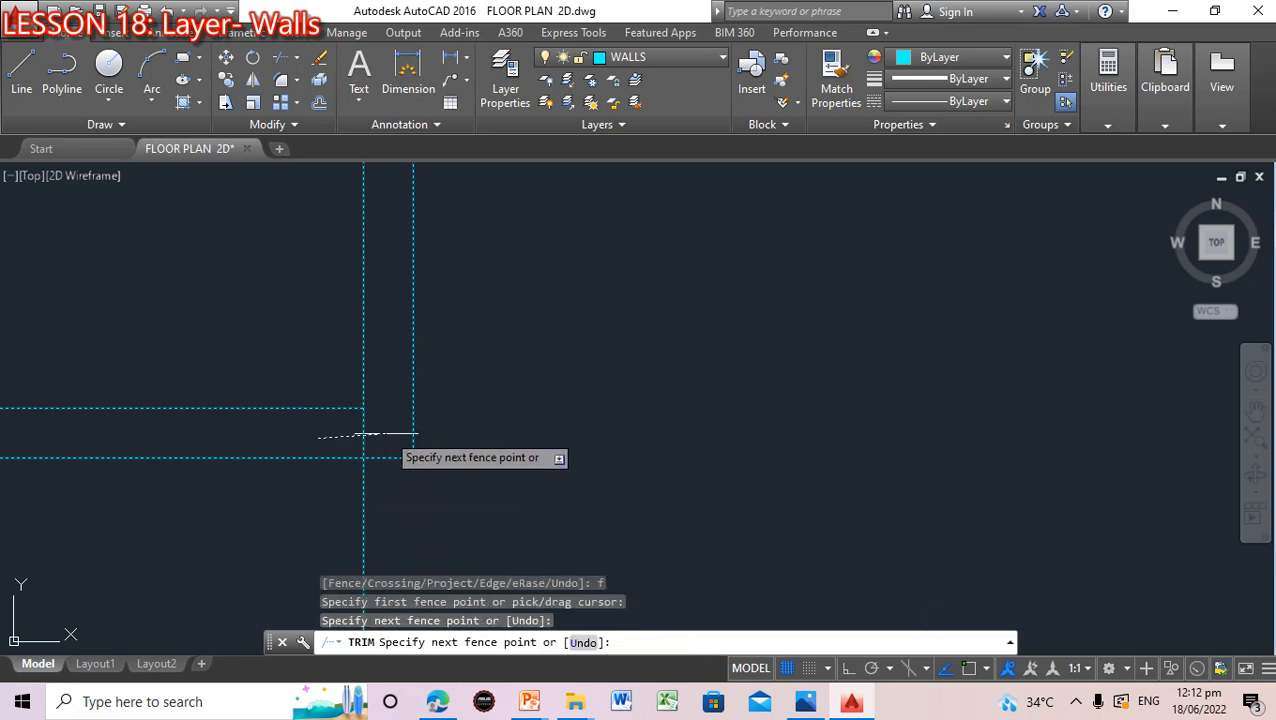
pyautogui.click(386, 435)
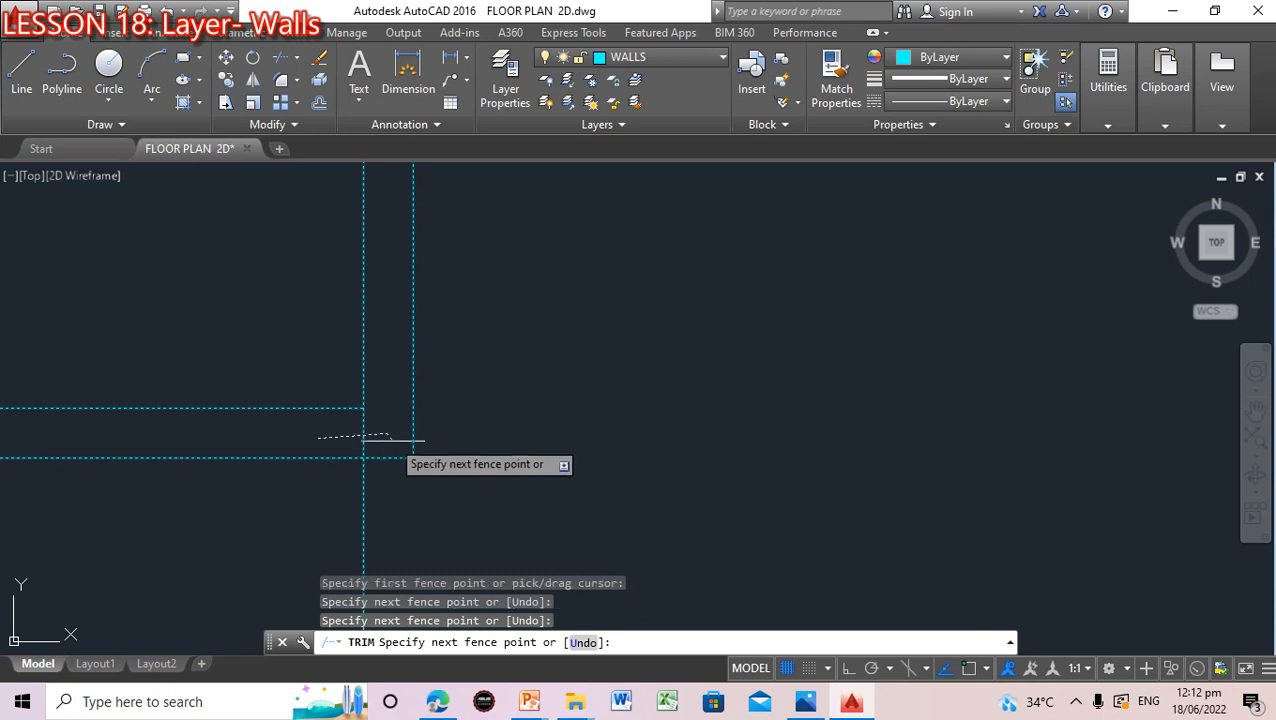
pyautogui.press('Return')
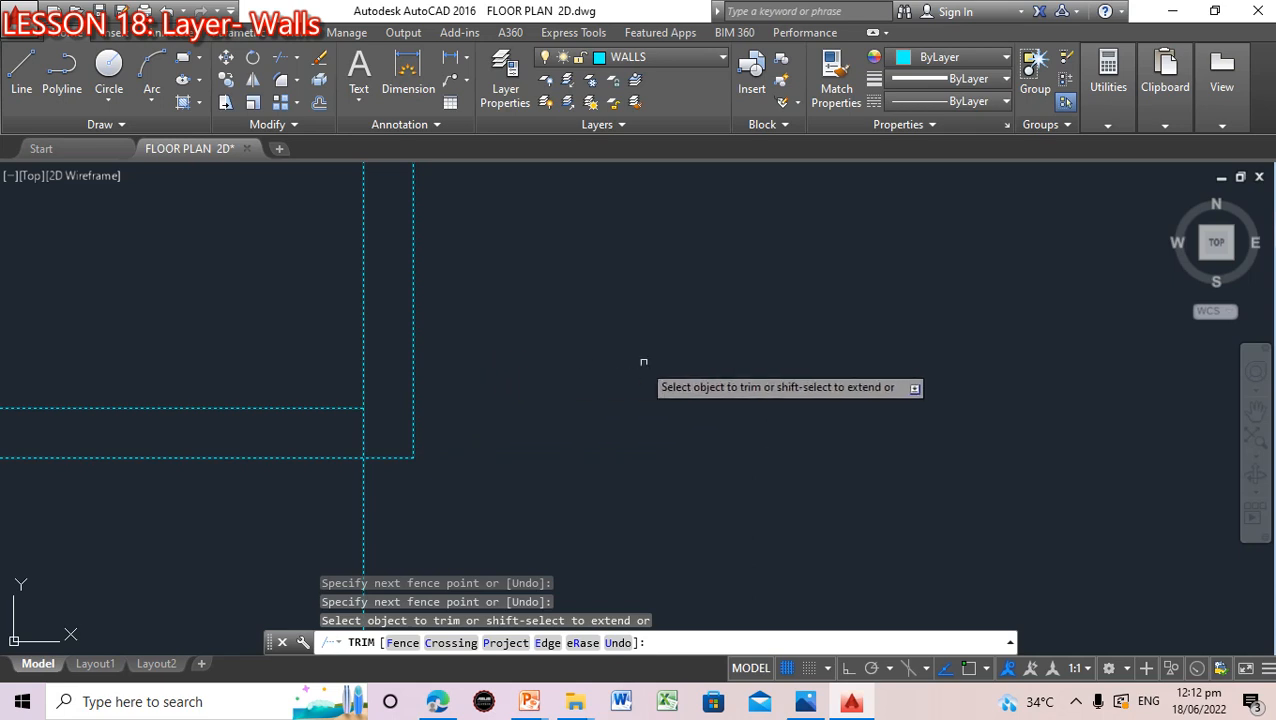
# Try to trim the same inner line at the upper horizontal wall's junction with a crossing window, then leave the Trim command
pyautogui.click(299, 432)
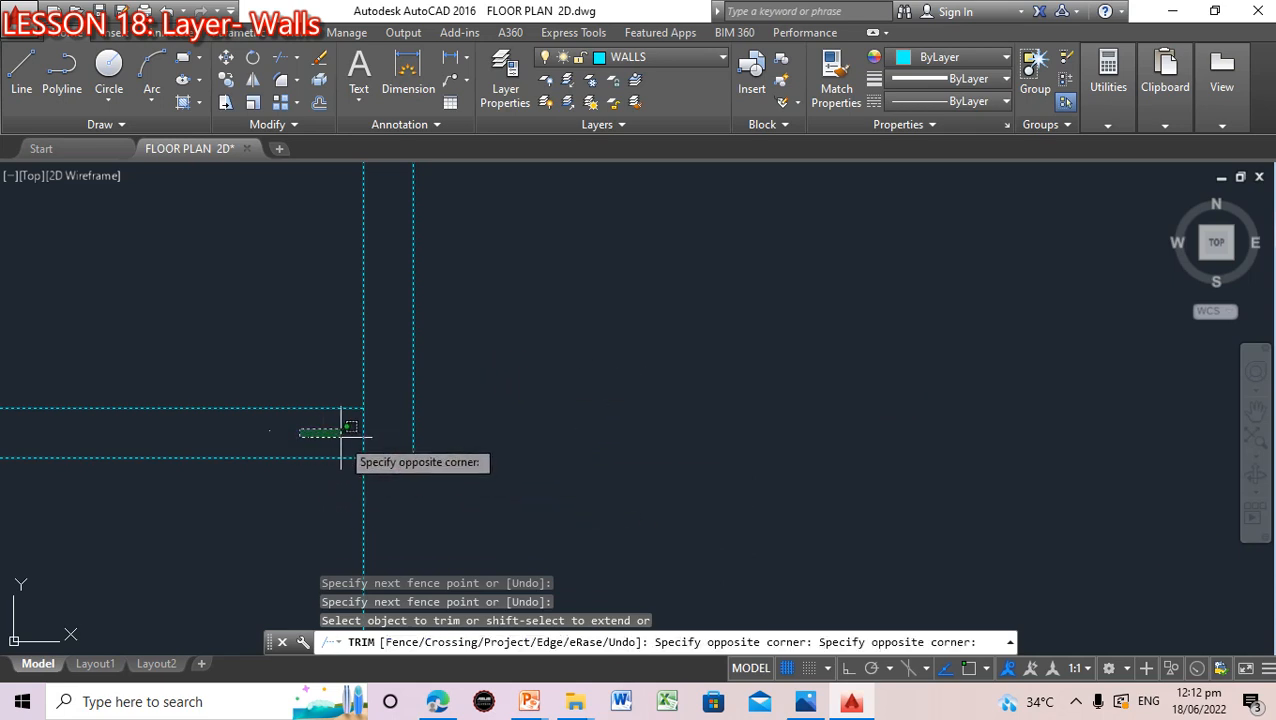
pyautogui.write('c')
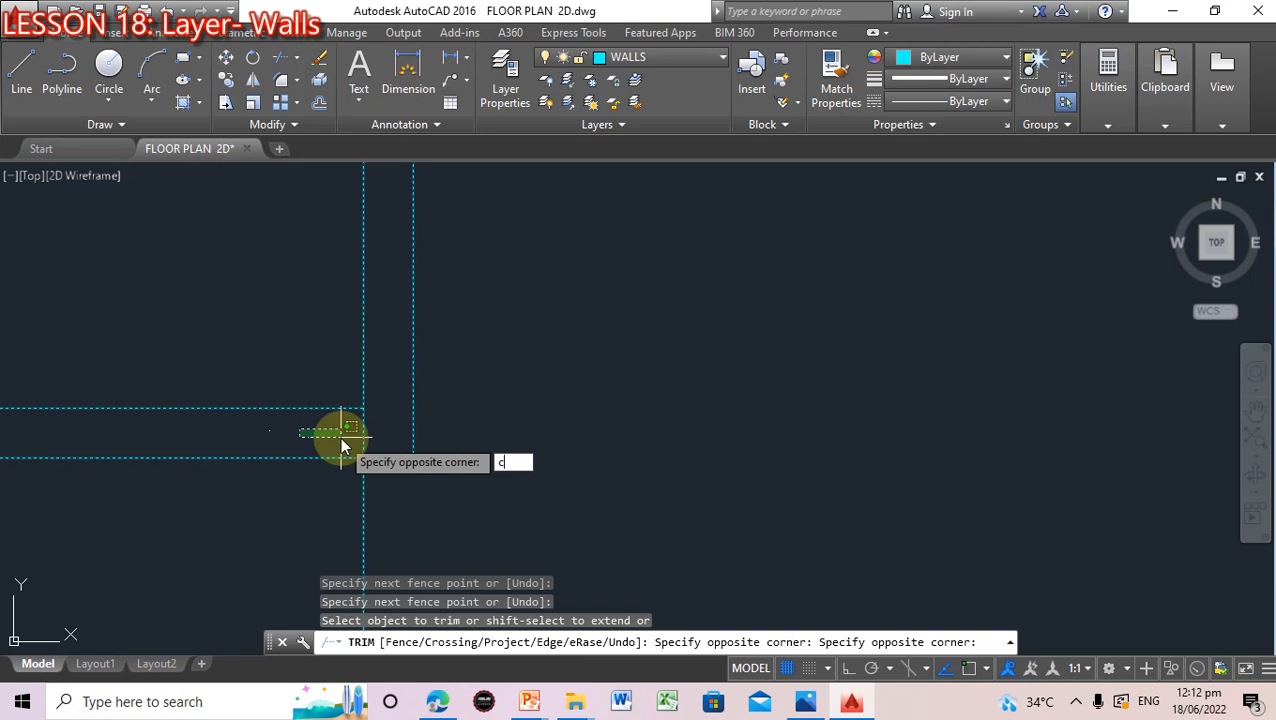
pyautogui.press('Return')
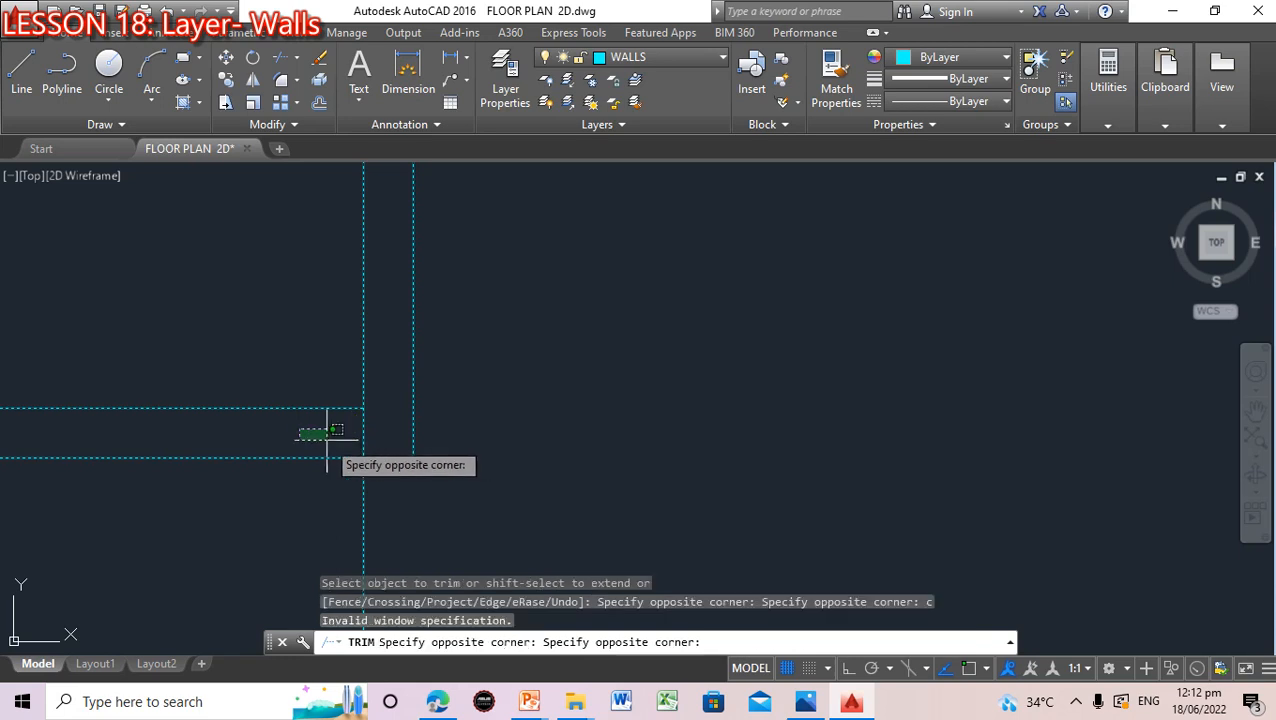
pyautogui.click(337, 434)
pyautogui.press('Escape')
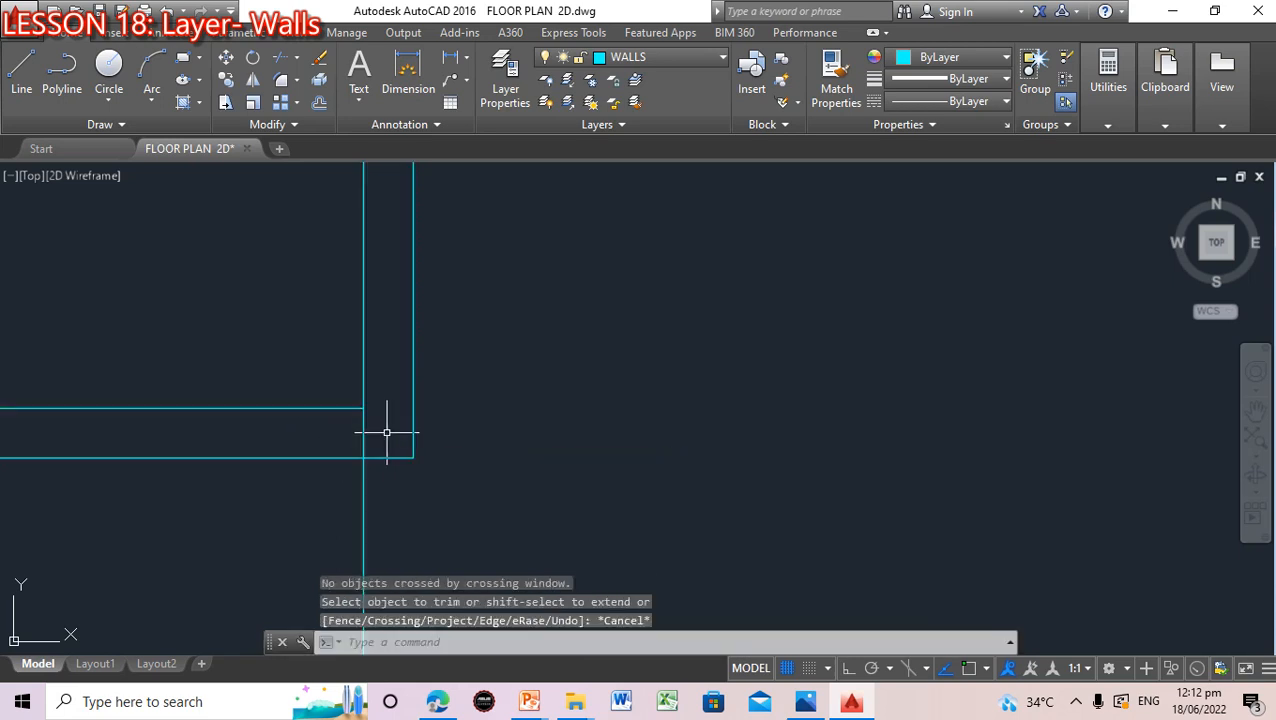
# Restart Trim with all objects as cutting edges and try to pick the eastern wall's inner line inside the upper horizontal wall's junction
pyautogui.scroll(-2, 508, 470)
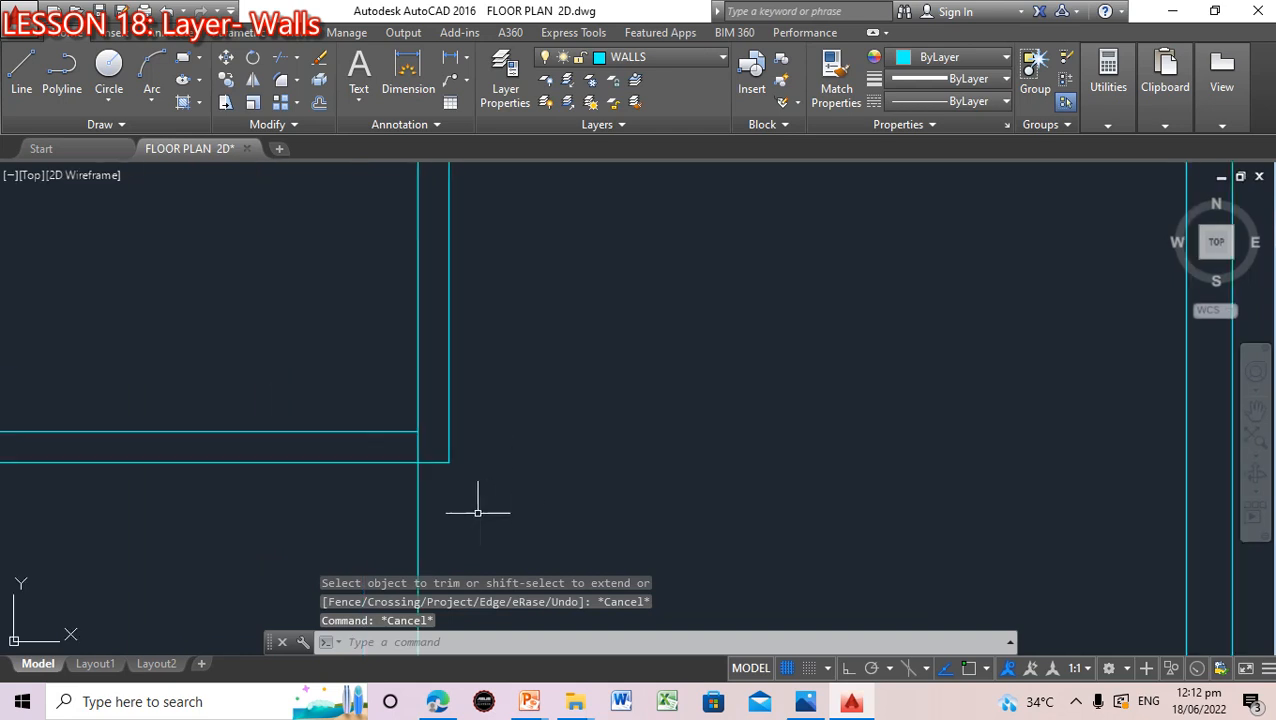
pyautogui.click(447, 641)
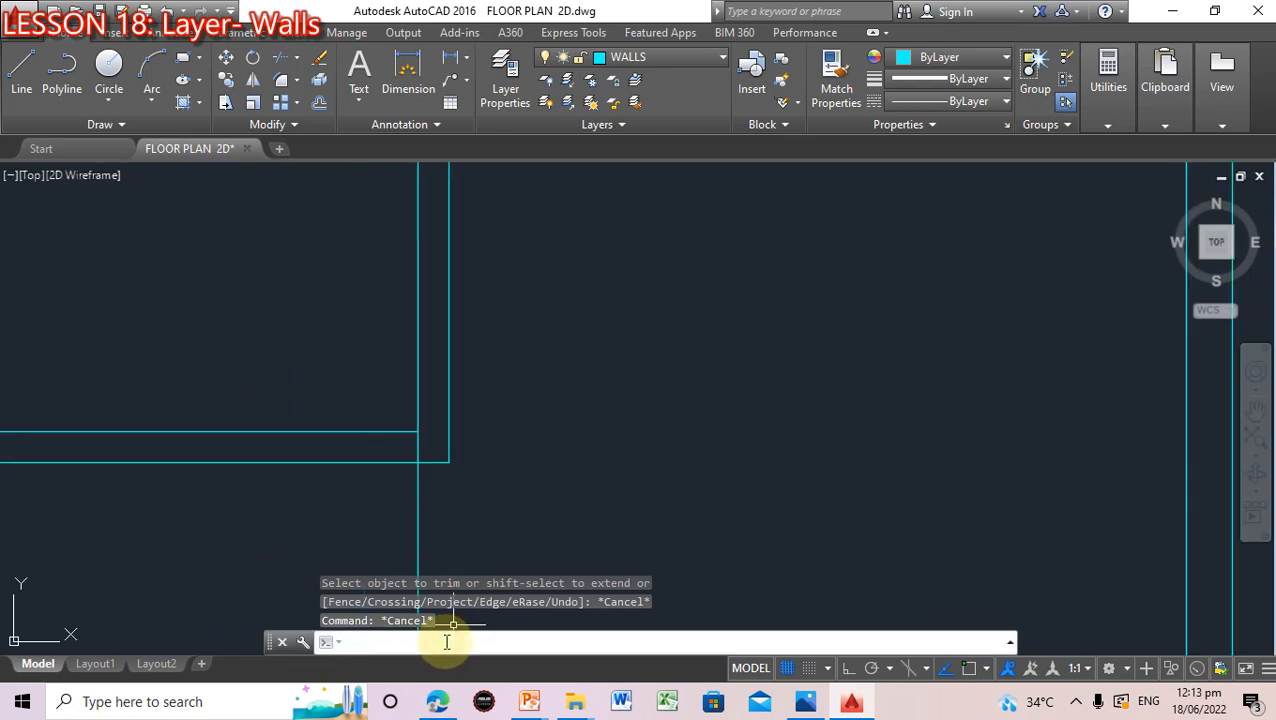
pyautogui.write('trim')
pyautogui.press('Return')
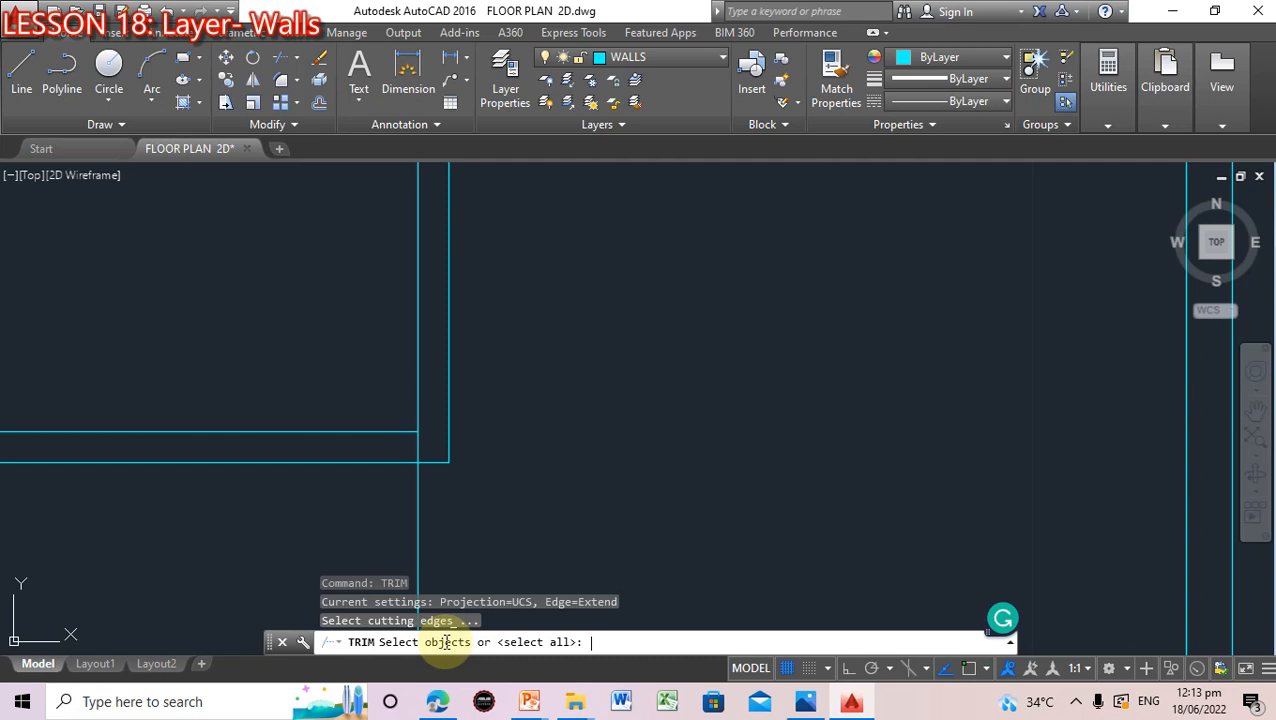
pyautogui.write('all')
pyautogui.press('Return')
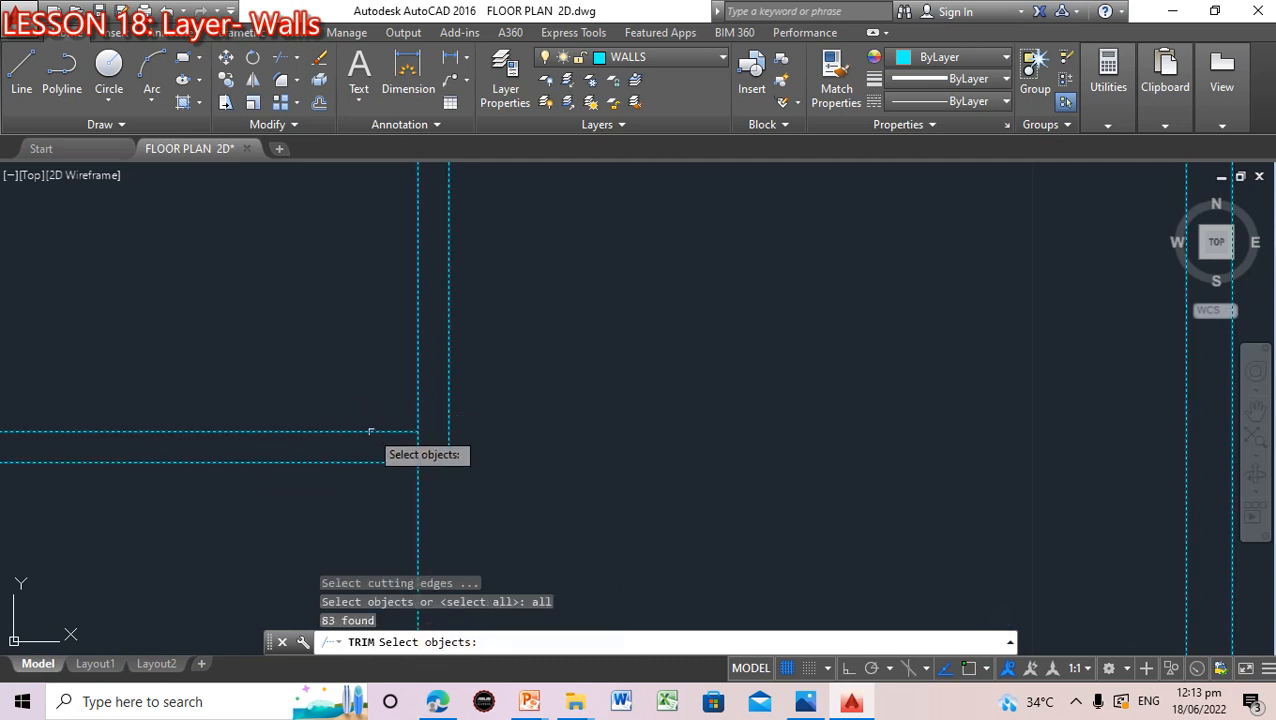
pyautogui.click(418, 445)
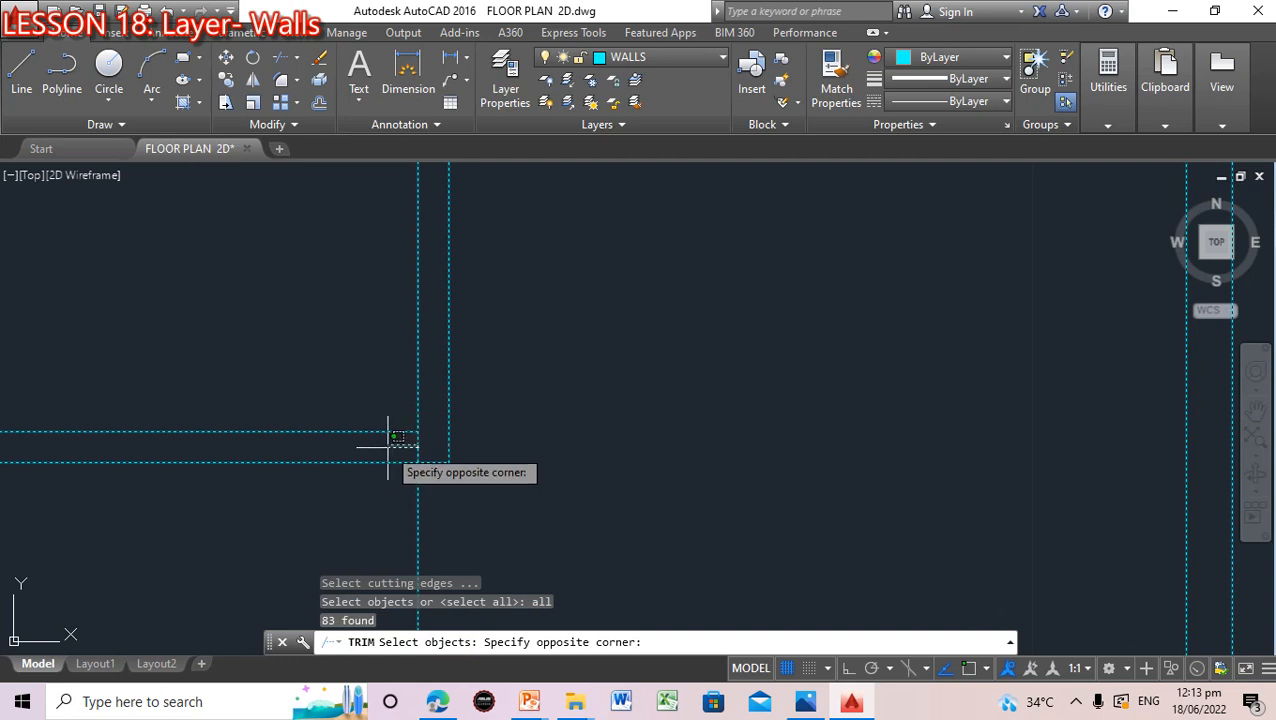
pyautogui.click(353, 457)
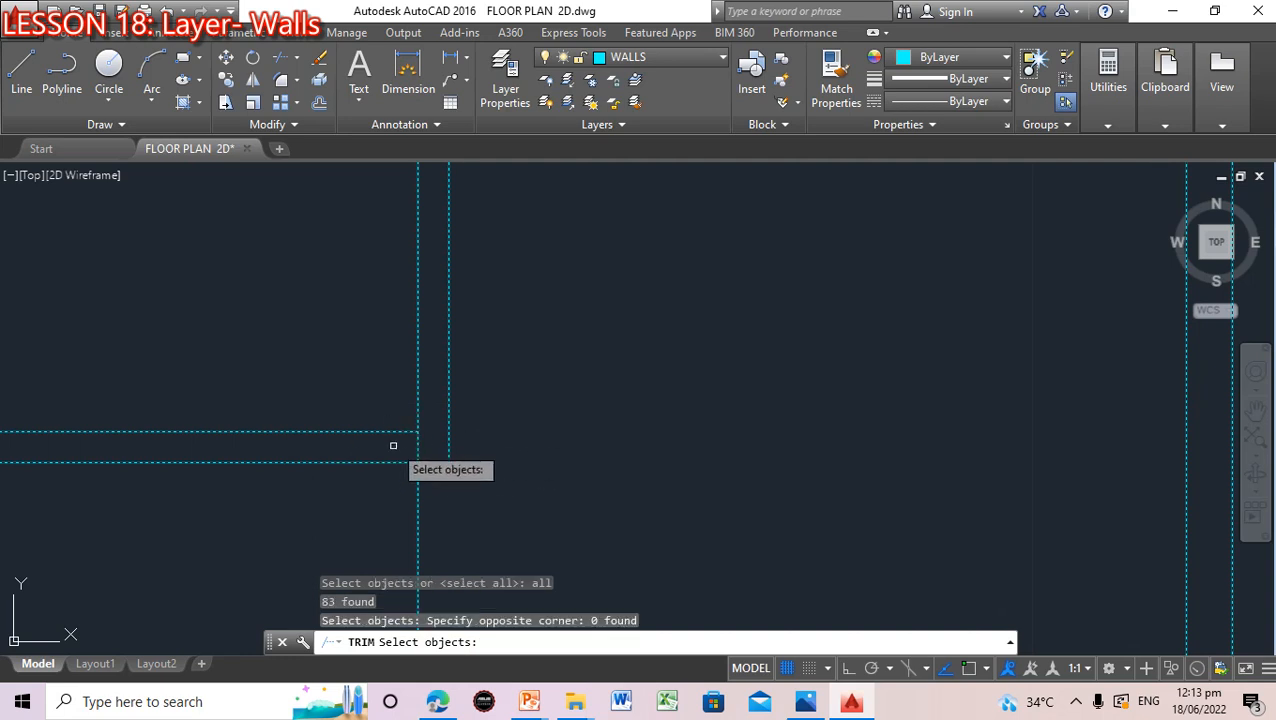
pyautogui.click(387, 449)
pyautogui.click(433, 448)
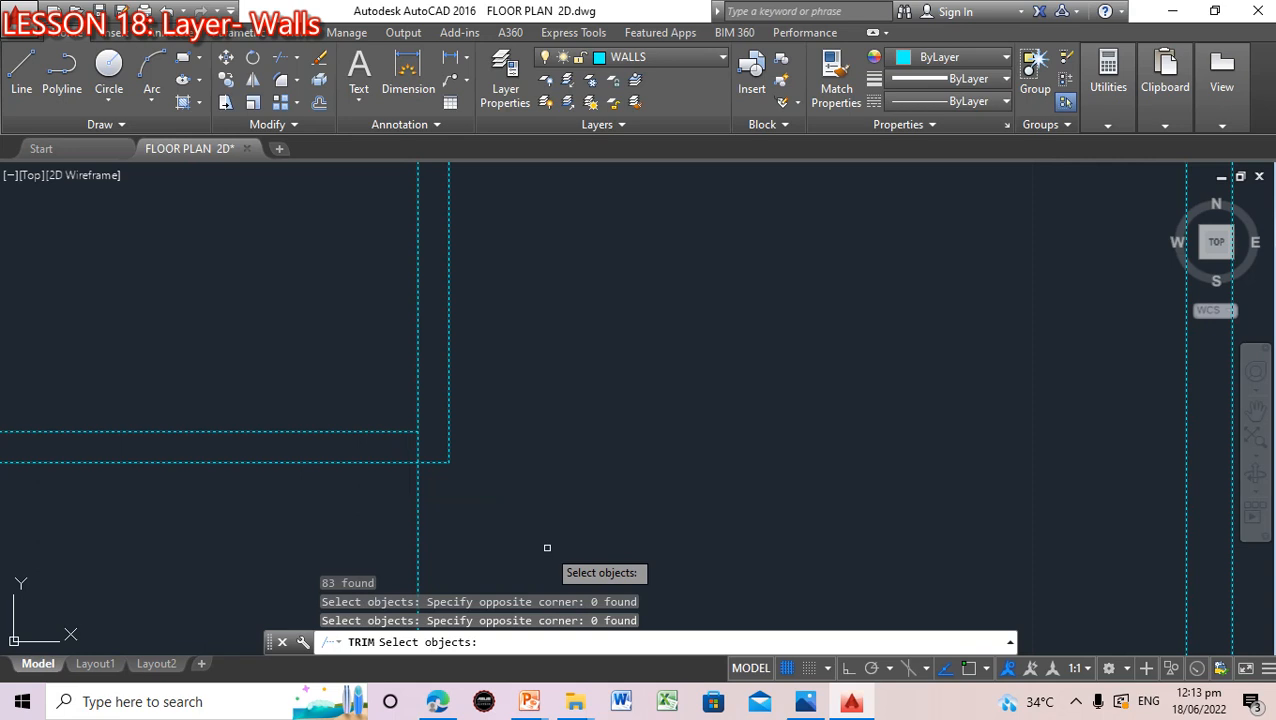
pyautogui.press('Return')
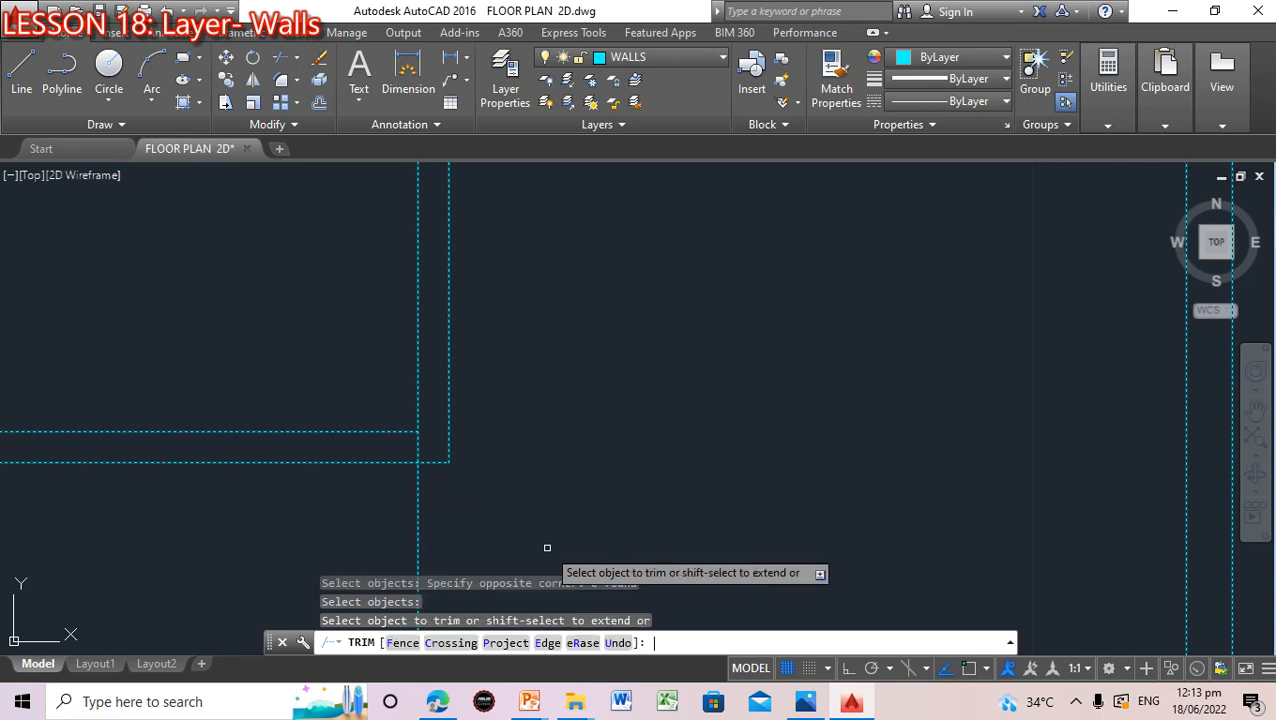
pyautogui.click(420, 450)
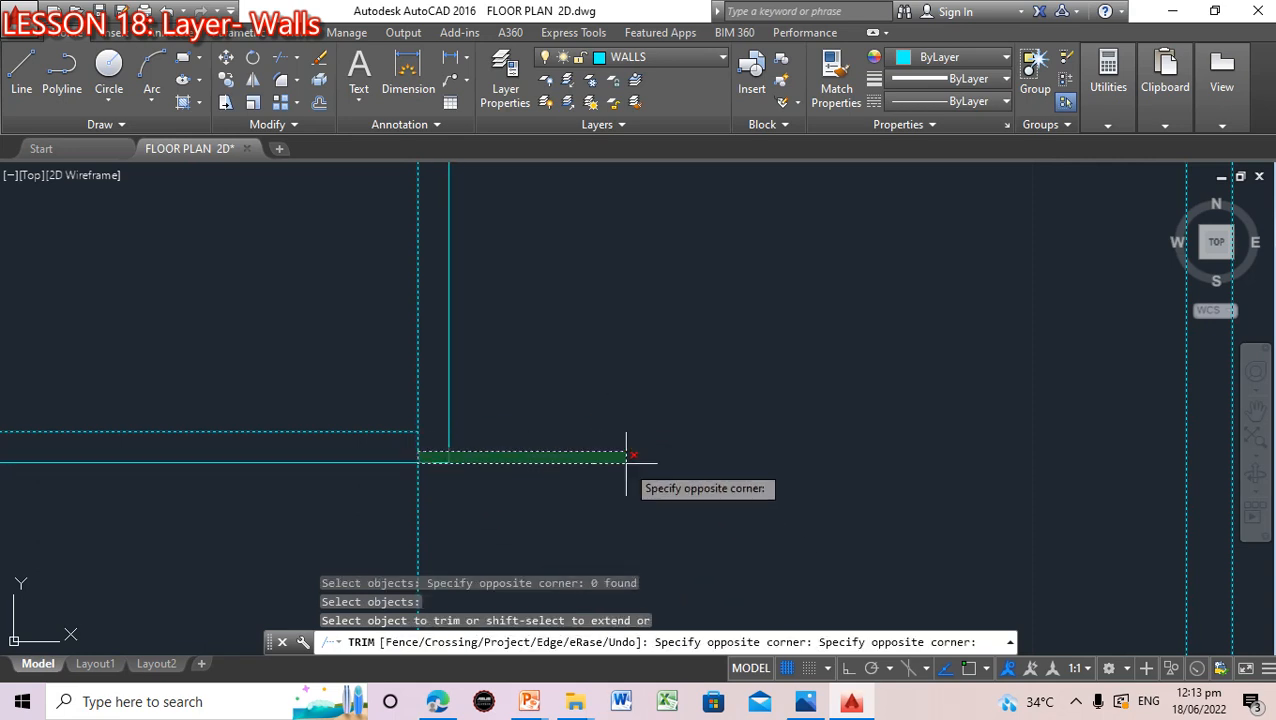
pyautogui.press('Escape')
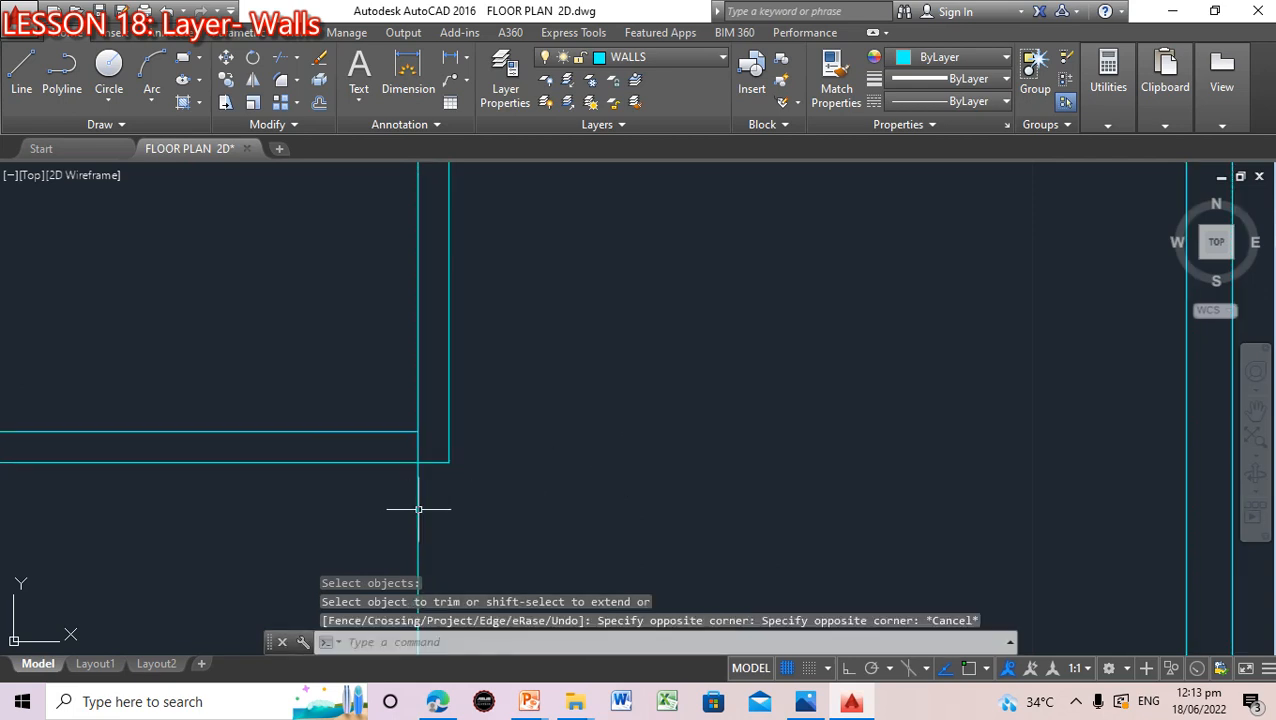
# Try to select the eastern vertical wall's inner line below the upper horizontal wall by picking it directly, then clear the selection
pyautogui.click(418, 509)
pyautogui.click(418, 509)
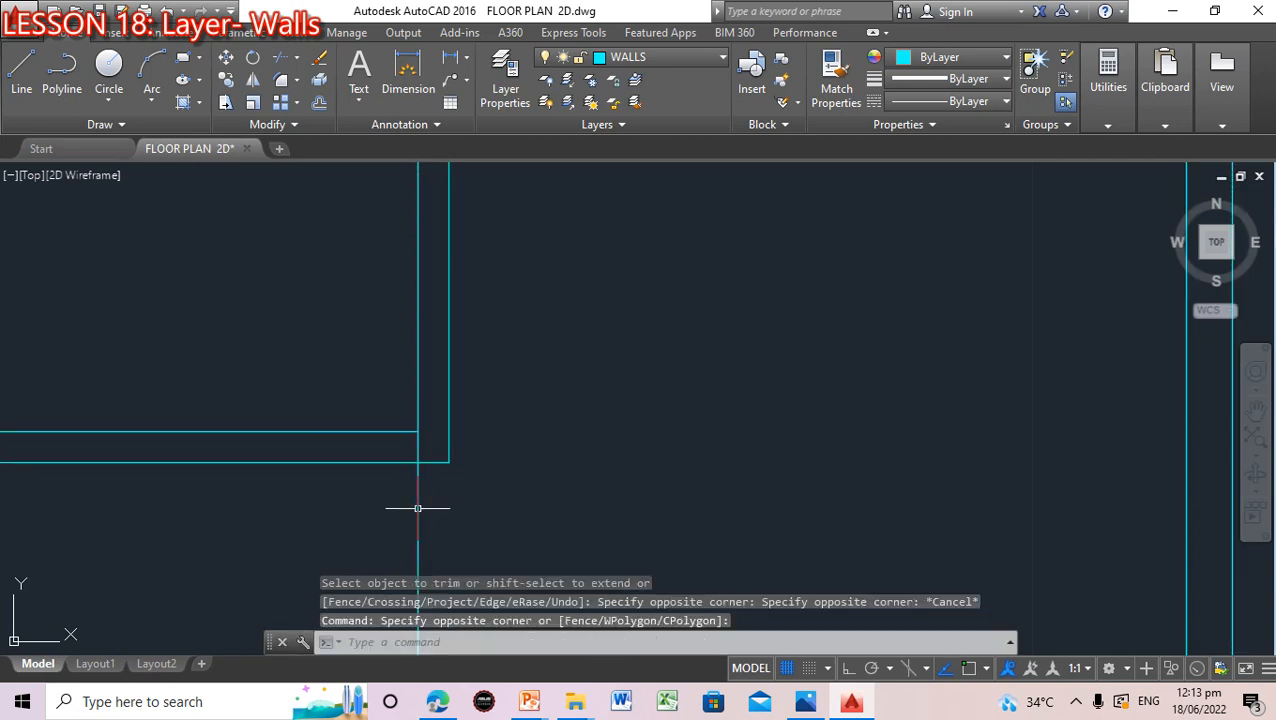
pyautogui.click(418, 508)
pyautogui.press('Escape')
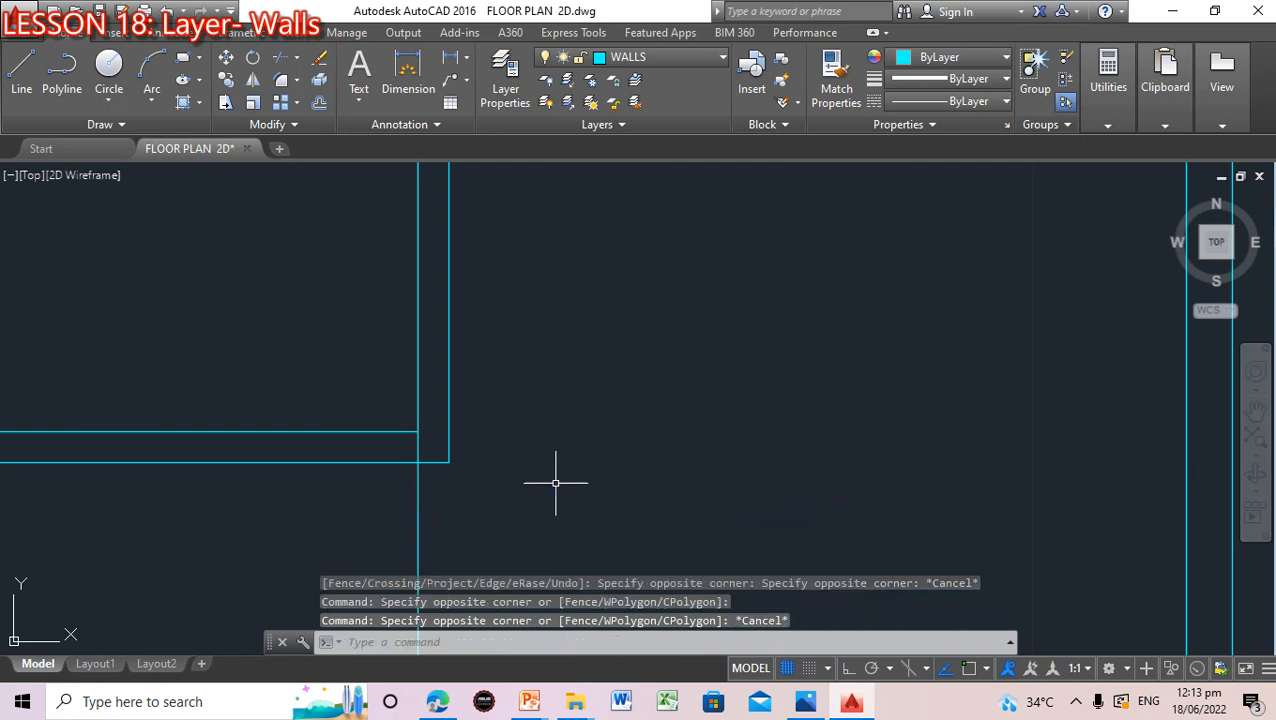
pyautogui.press('Escape')
pyautogui.press('Escape')
pyautogui.press('Escape')
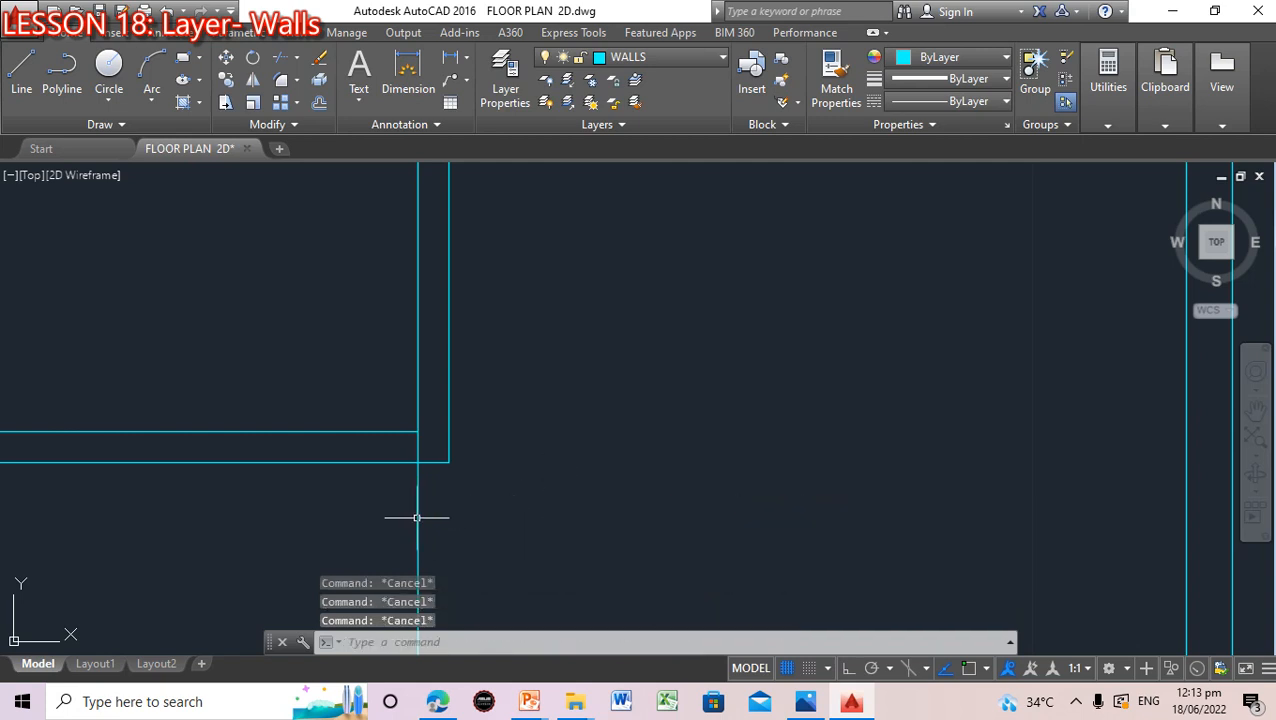
pyautogui.click(418, 516)
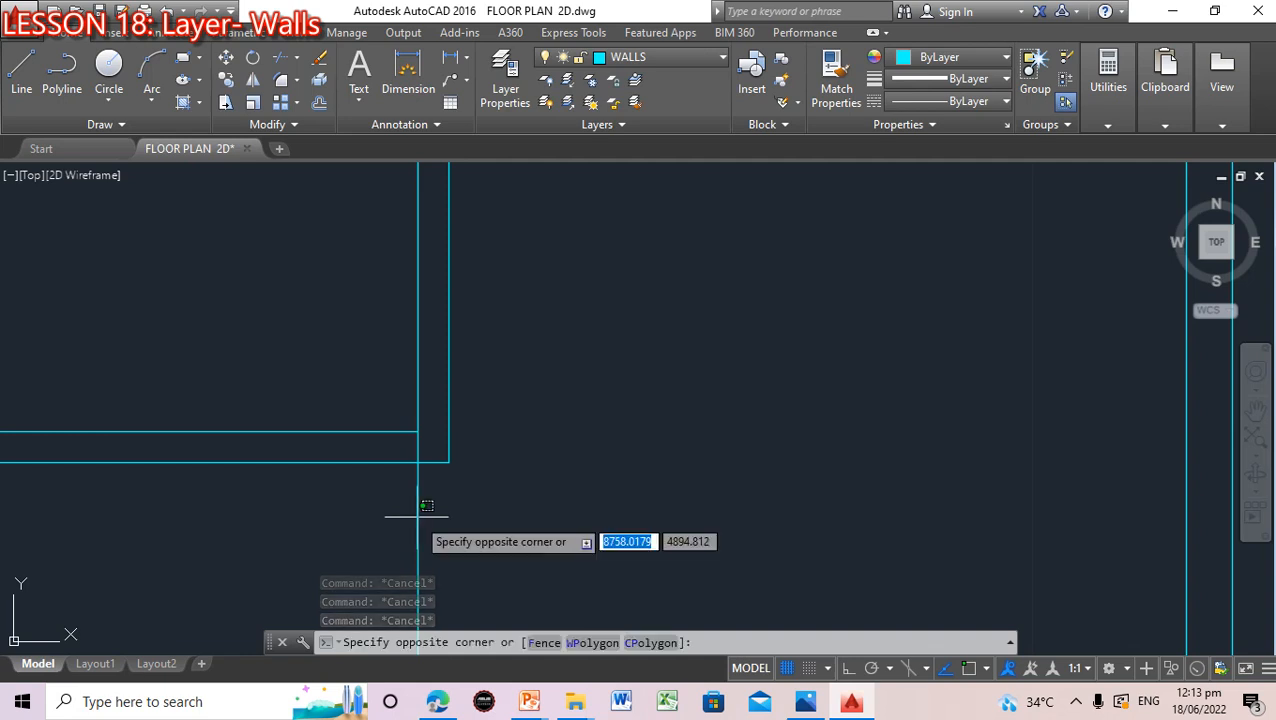
pyautogui.press('Escape')
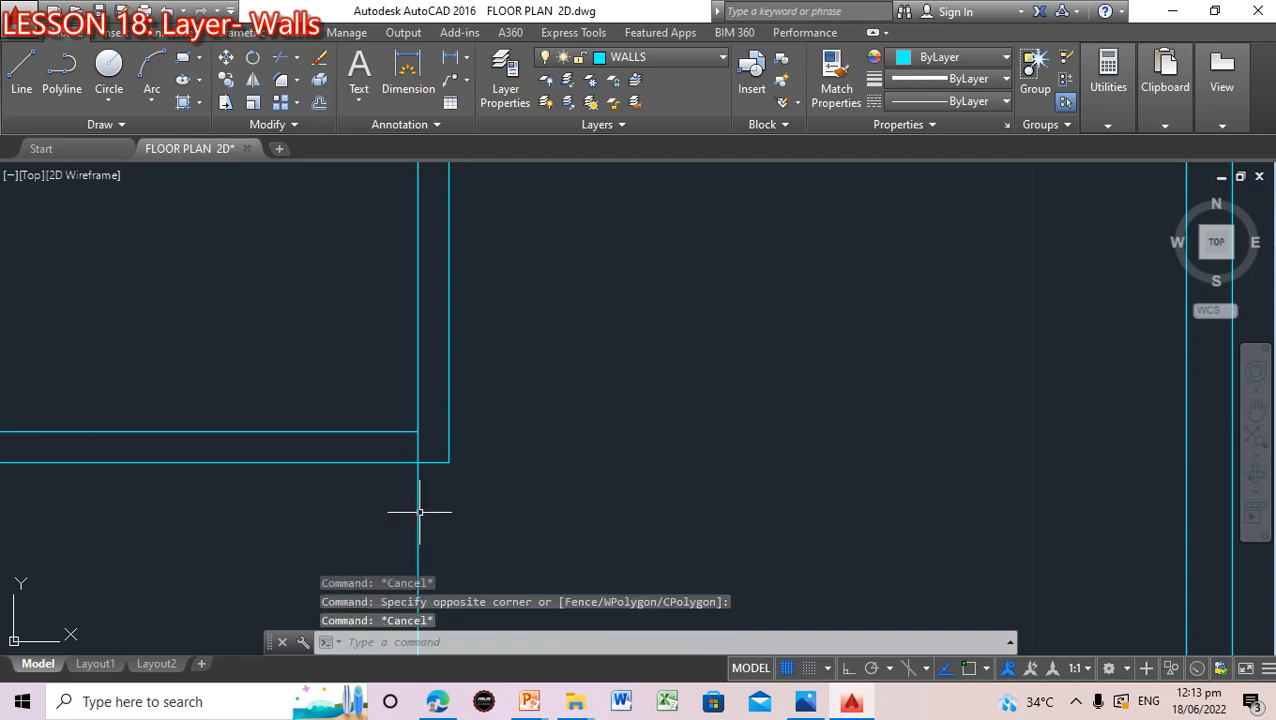
pyautogui.click(418, 512)
pyautogui.scroll(3, 845, 480)
pyautogui.scroll(-5, 845, 481)
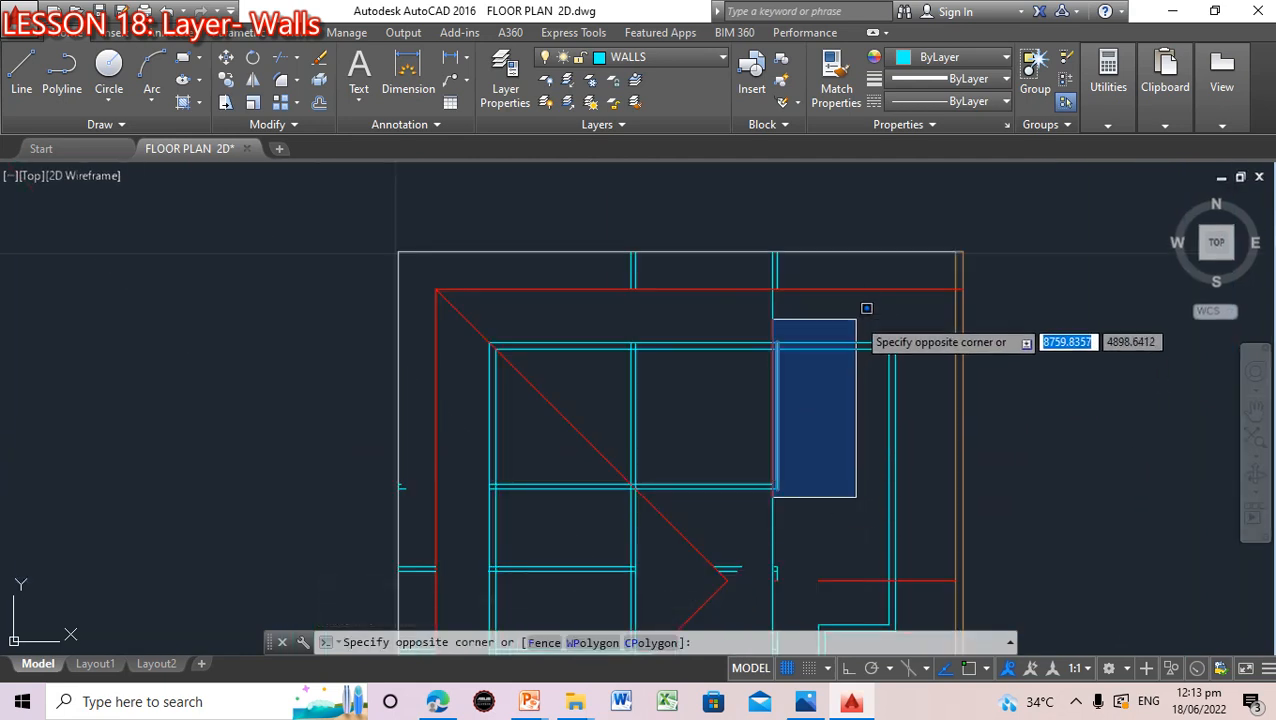
pyautogui.press('Escape')
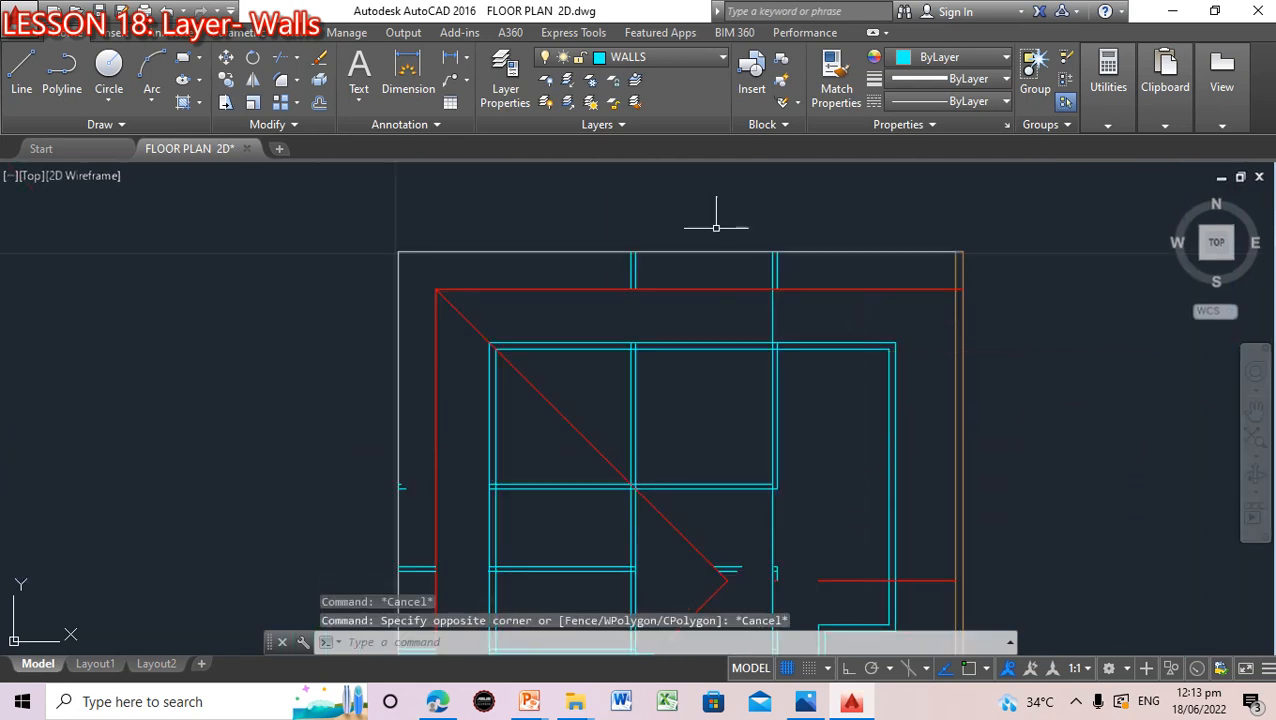
# Erase the leftover short vertical wall lines between the outer boundary and the red line, above the middle and eastern vertical walls
pyautogui.click(631, 270)
pyautogui.press('Delete')
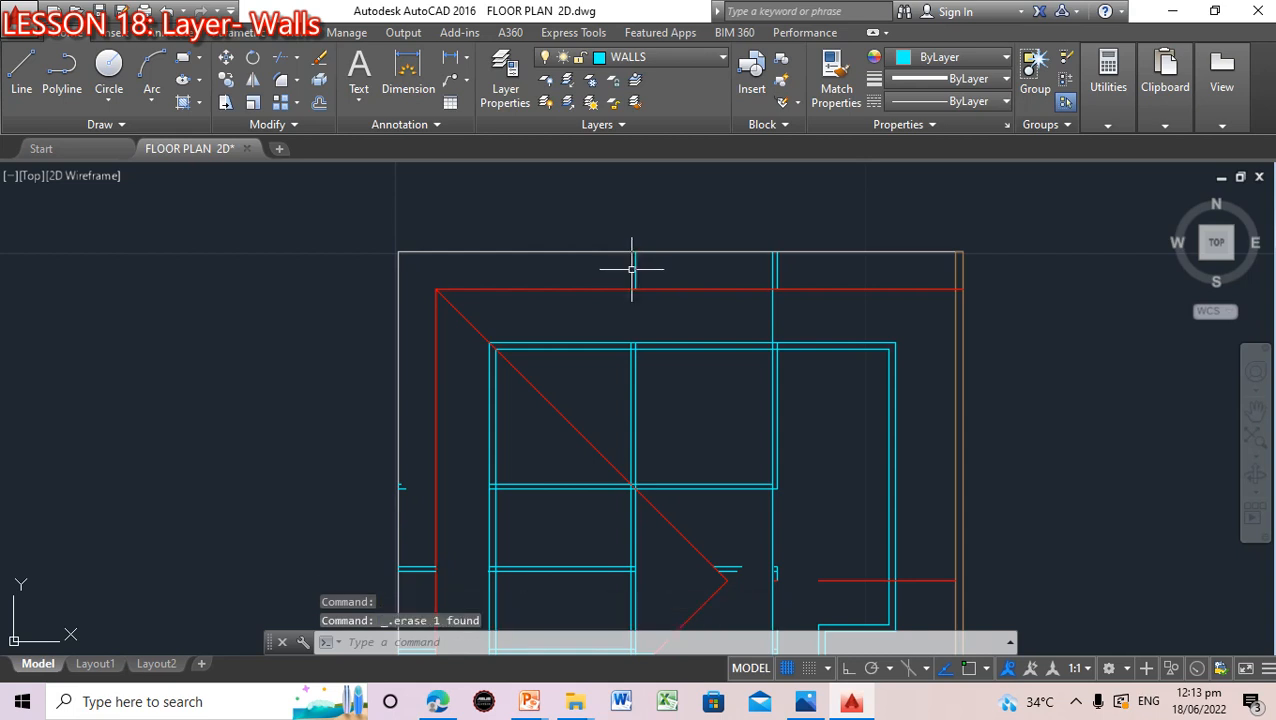
# Try to select the long eastern vertical line where it runs above the building's outer wall, then cancel the selection
pyautogui.click(771, 262)
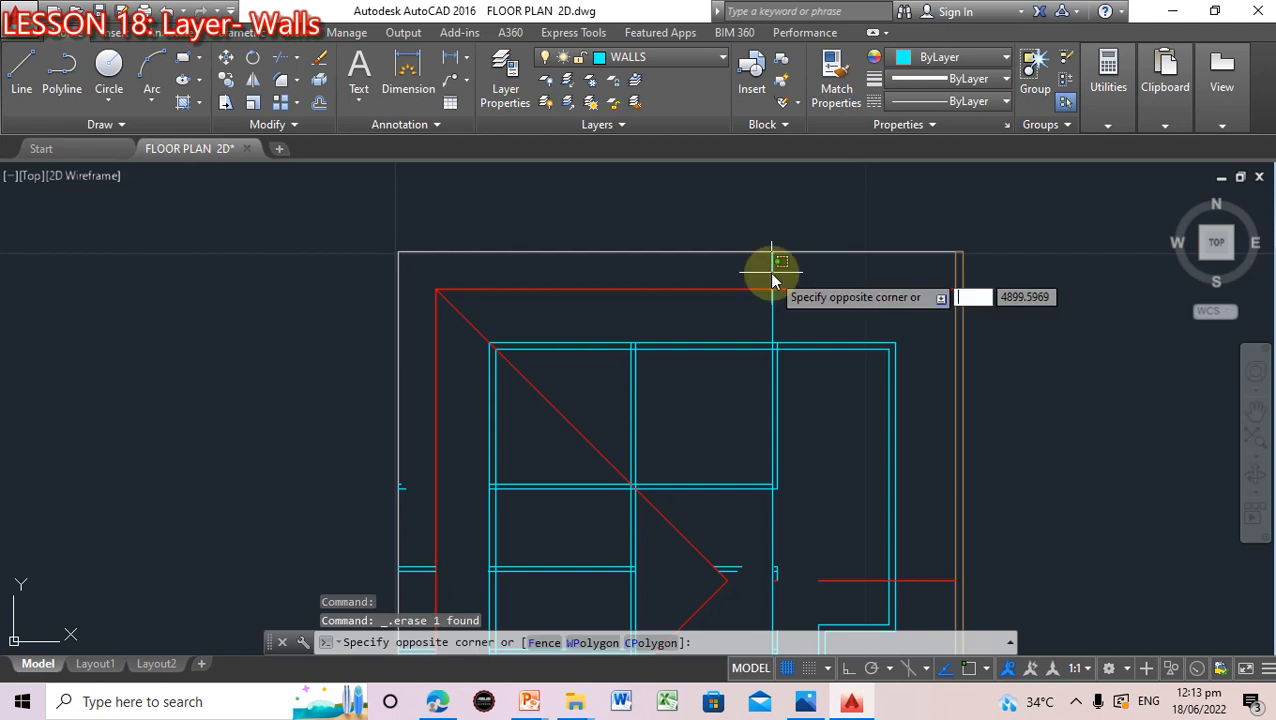
pyautogui.click(790, 328)
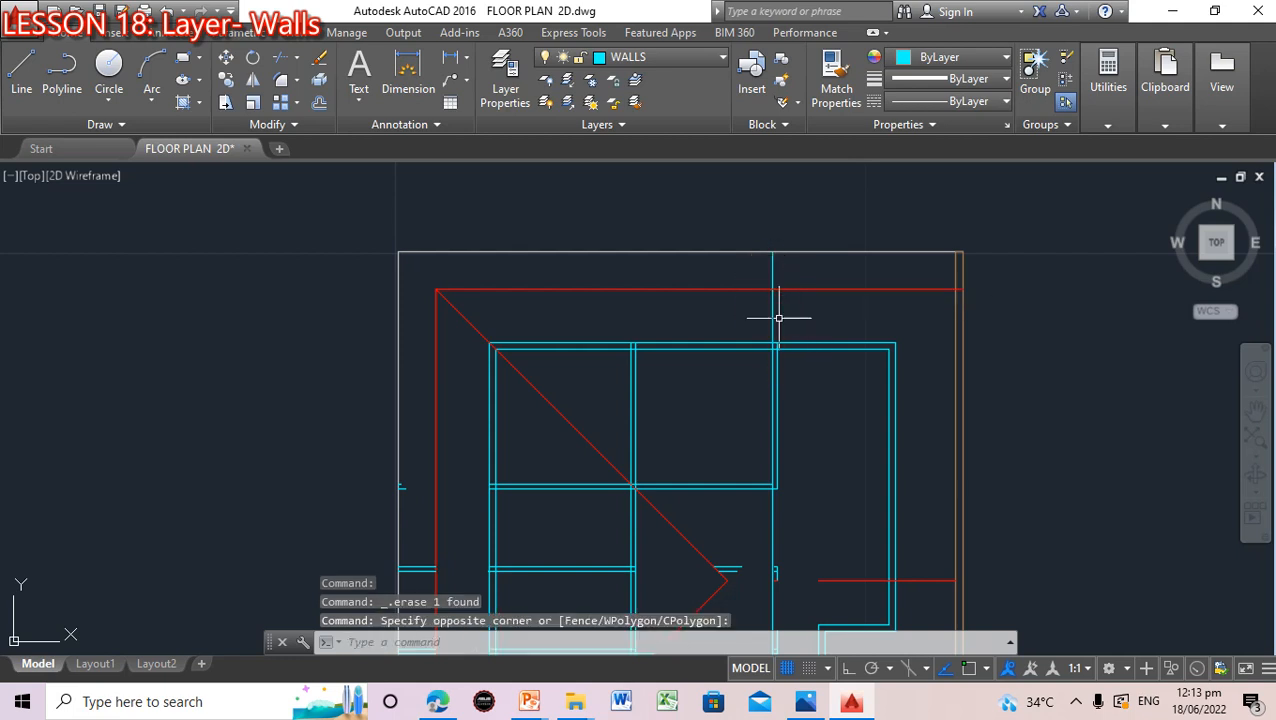
pyautogui.click(772, 318)
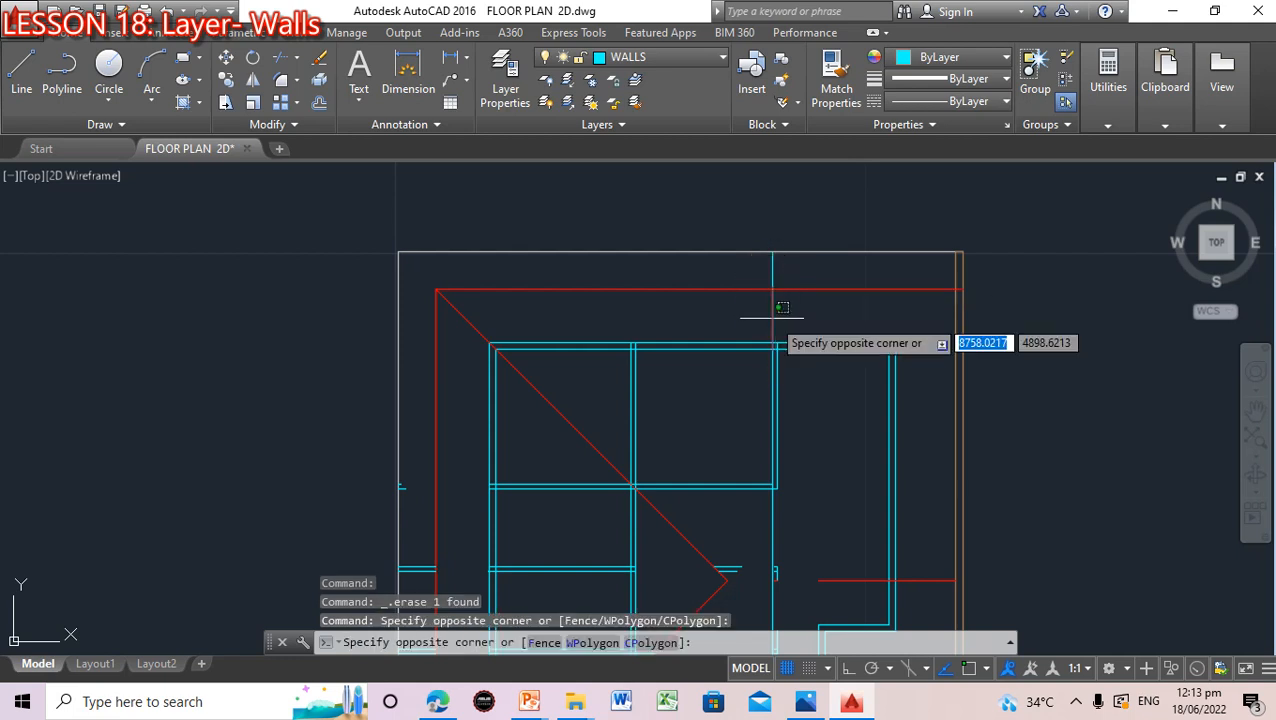
pyautogui.click(871, 302)
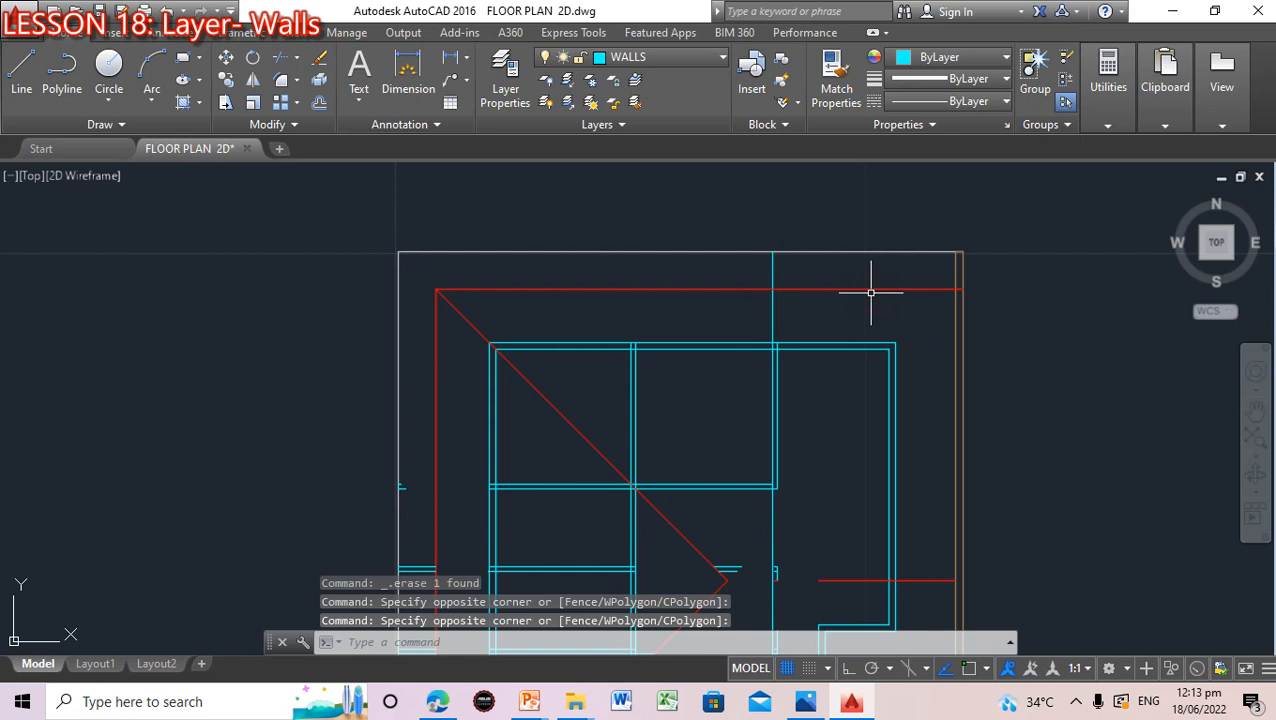
pyautogui.click(774, 268)
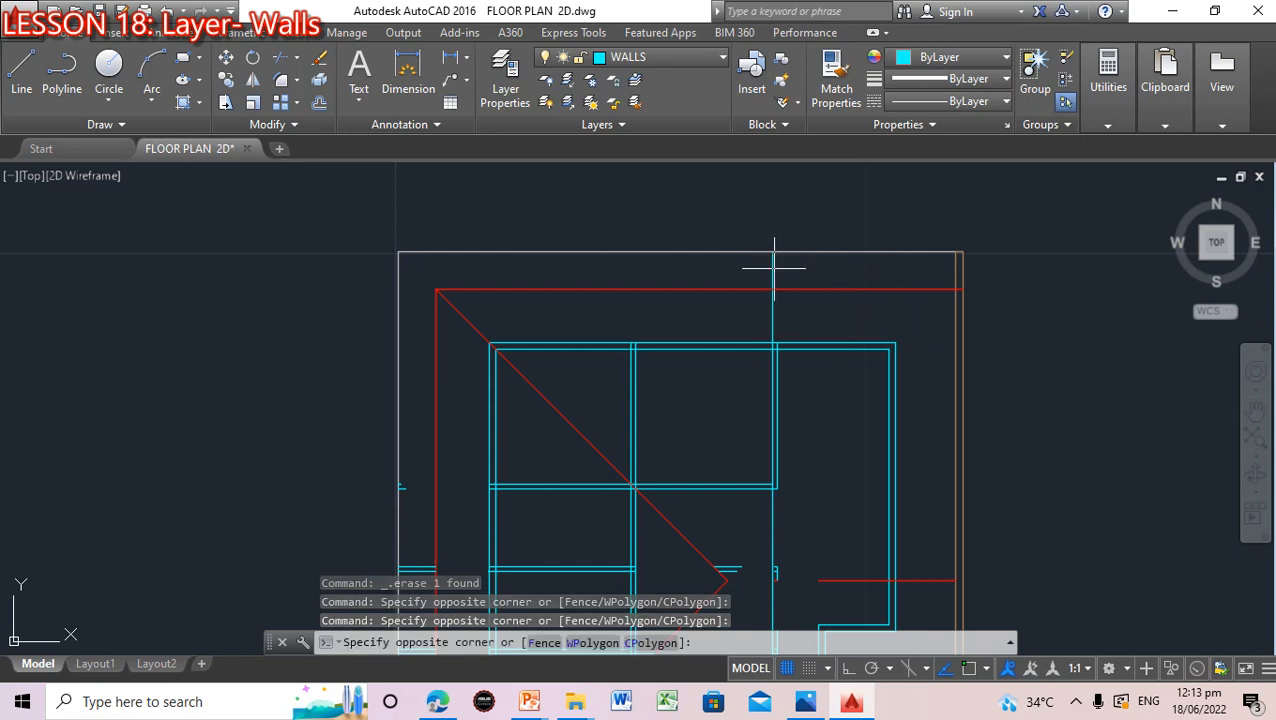
pyautogui.click(792, 296)
pyautogui.press('Escape')
pyautogui.press('Escape')
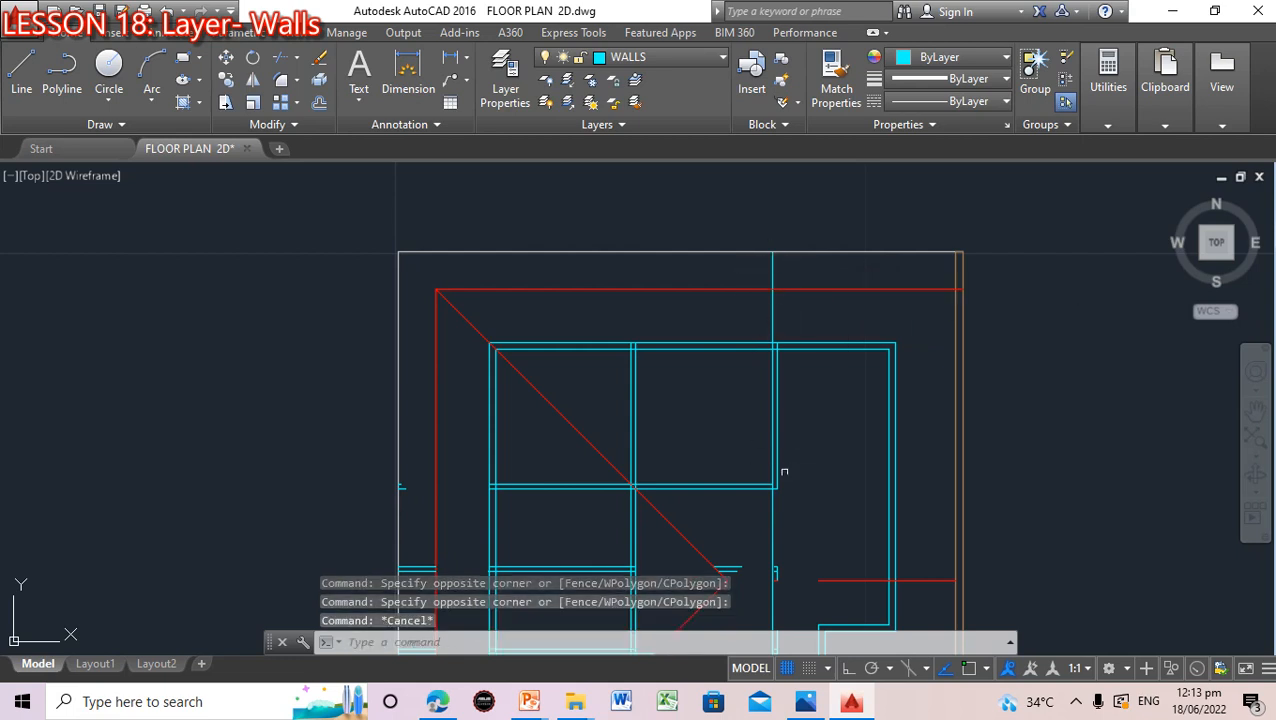
# Try to select the long eastern vertical line between the upper and lower horizontal walls
pyautogui.click(775, 535)
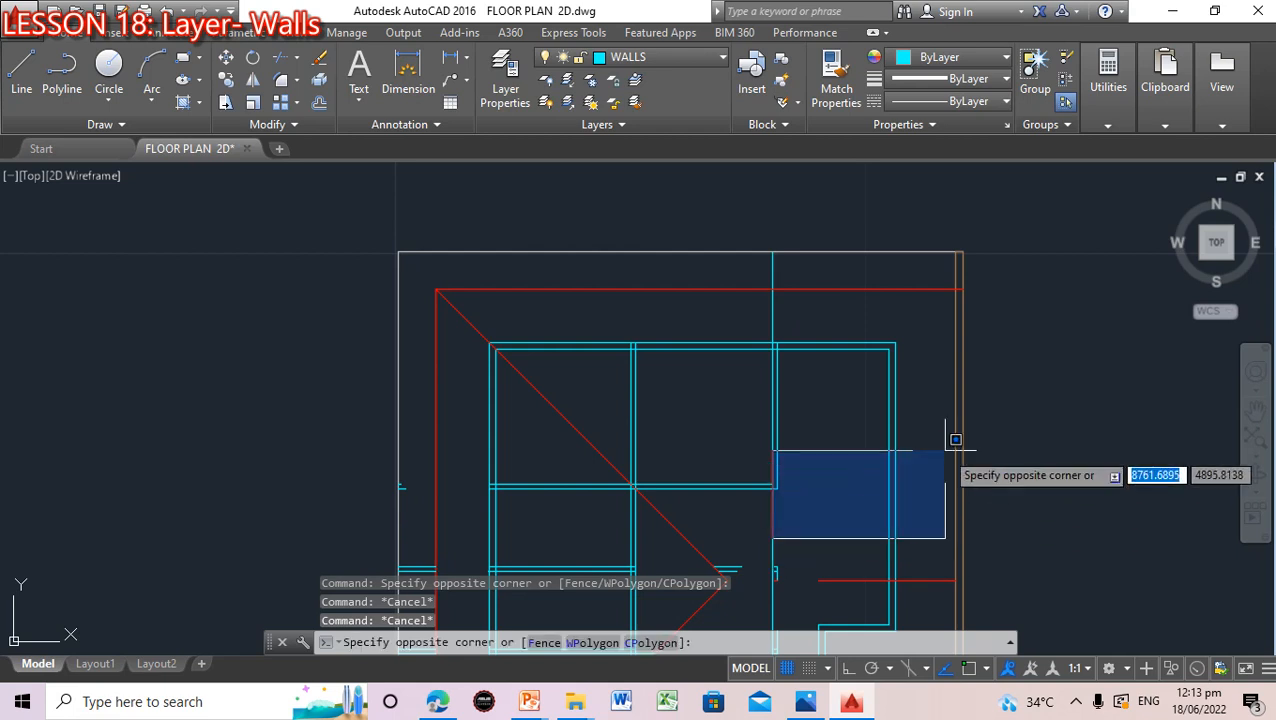
pyautogui.click(836, 506)
pyautogui.scroll(-4, 836, 506)
pyautogui.scroll(10, 835, 507)
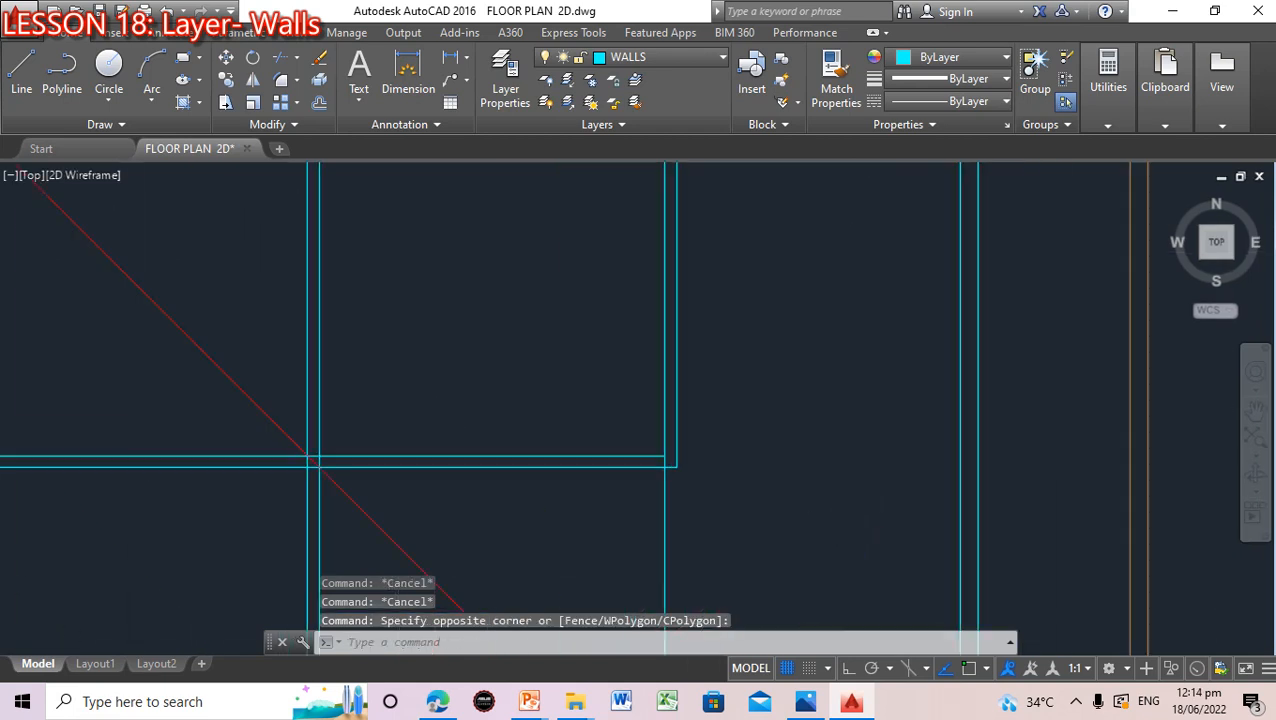
# Erase the short stray wall segments beside the tip of the red roof line and along the long vertical wall line
pyautogui.scroll(-2, 836, 507)
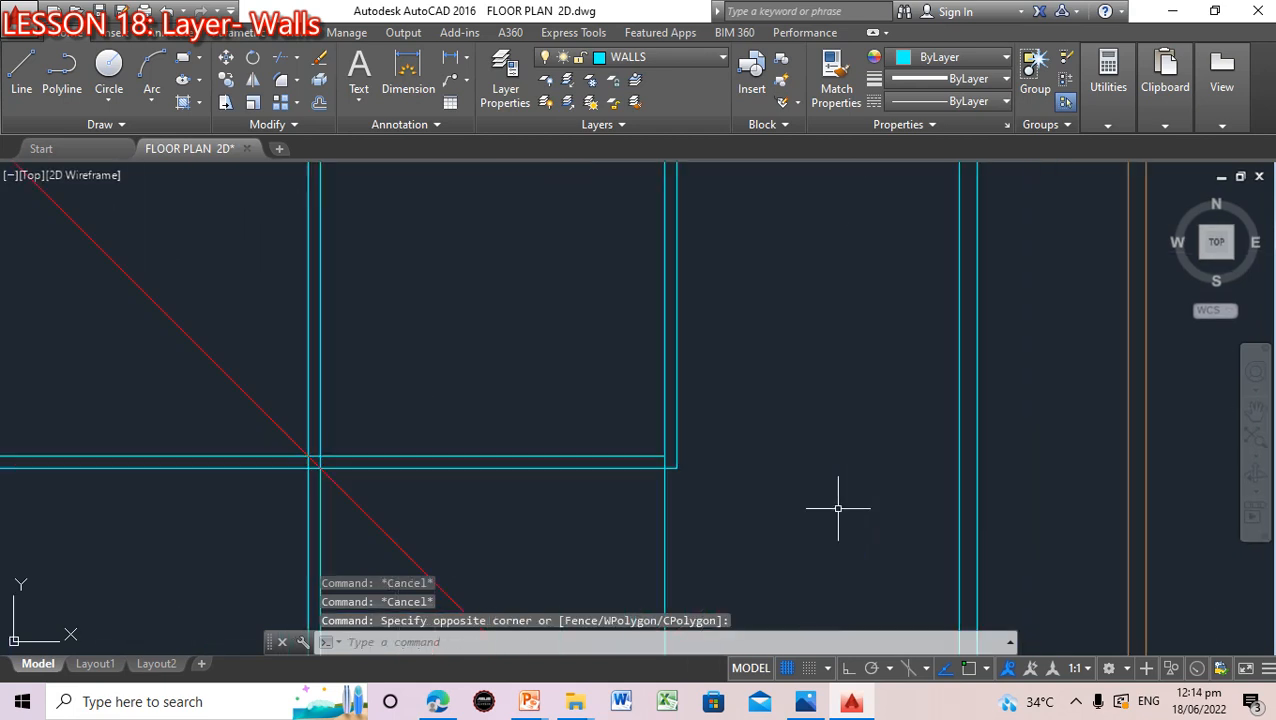
pyautogui.click(1254, 408)
pyautogui.moveTo(685, 518); pyautogui.dragTo(681, 348)
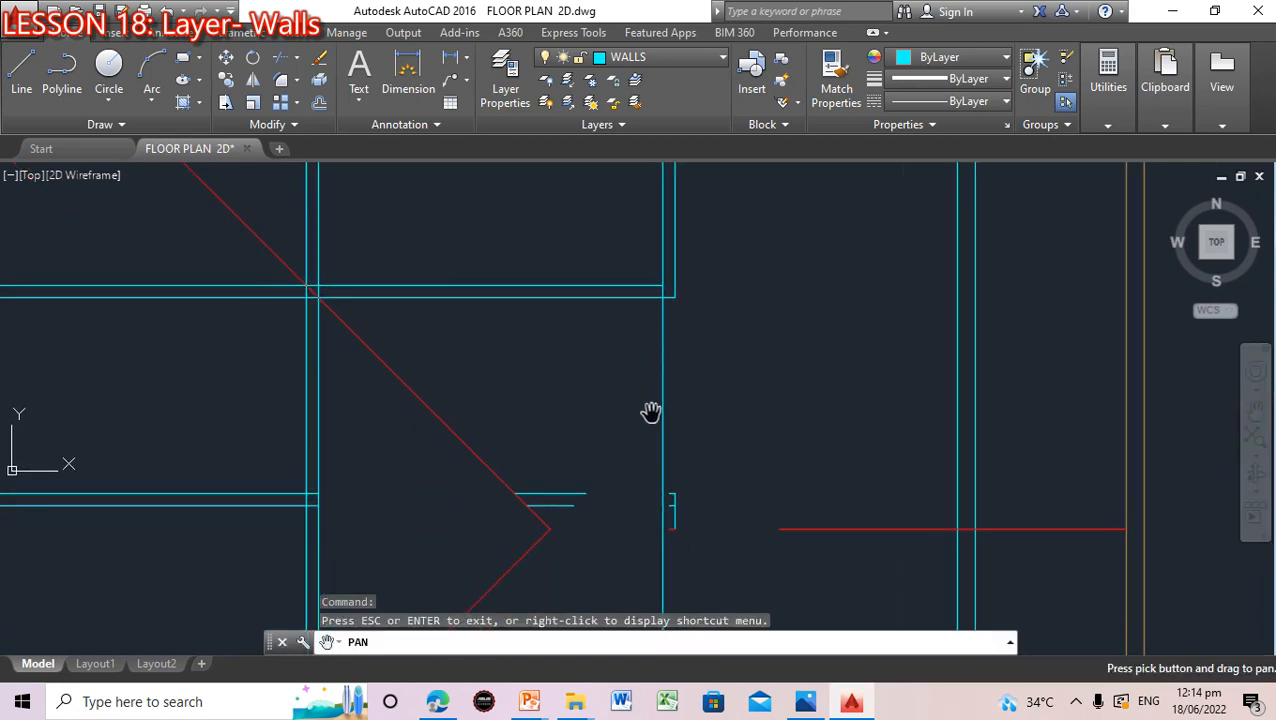
pyautogui.press('Escape')
pyautogui.click(569, 493)
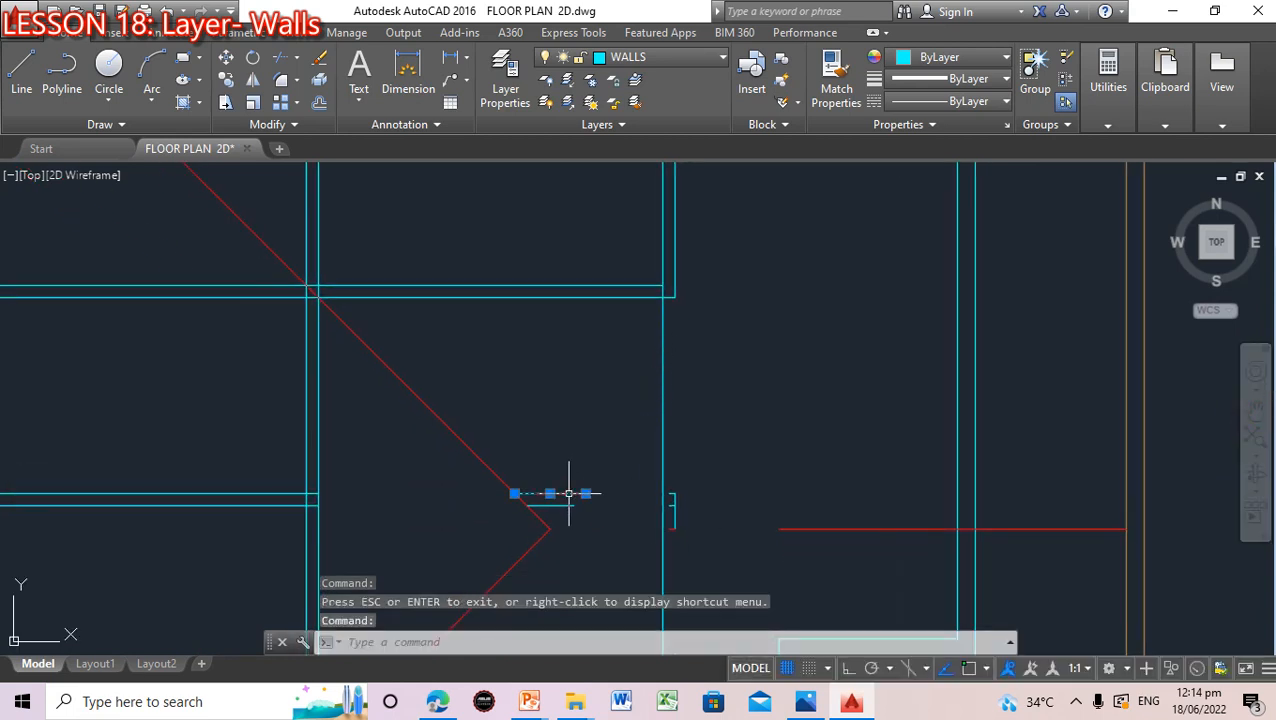
pyautogui.press('Delete')
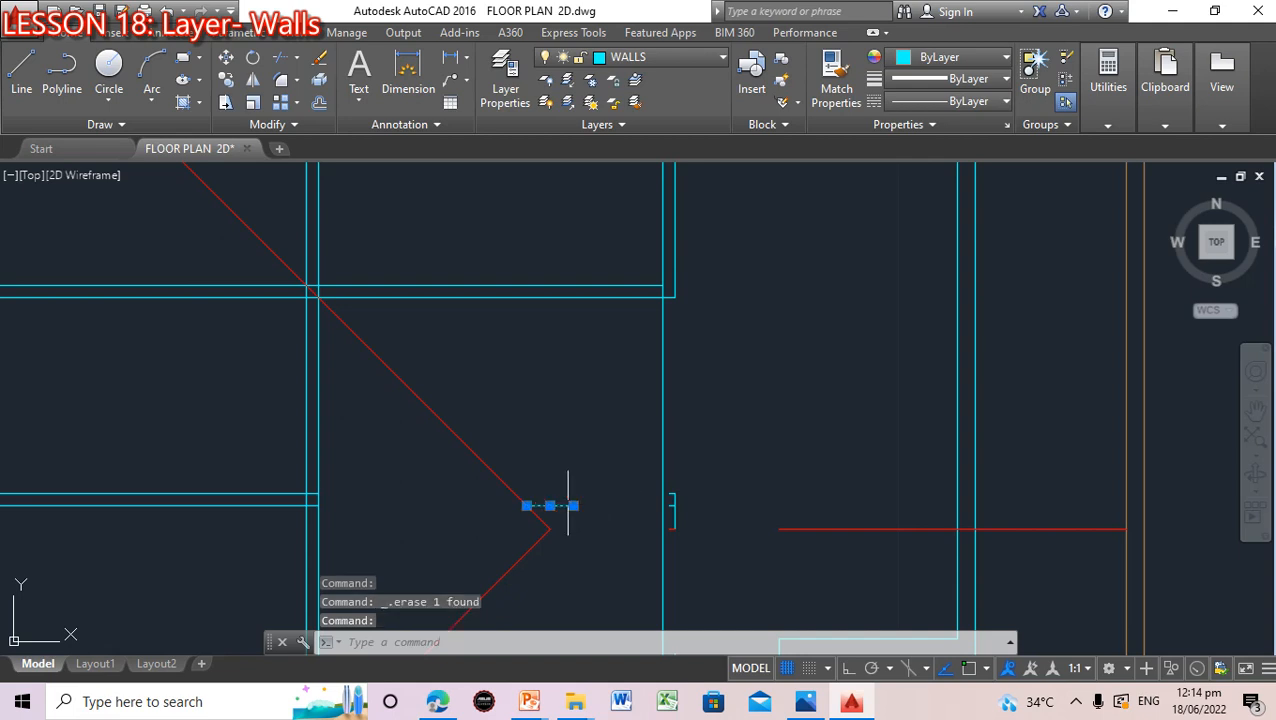
pyautogui.click(674, 505)
pyautogui.press('Delete')
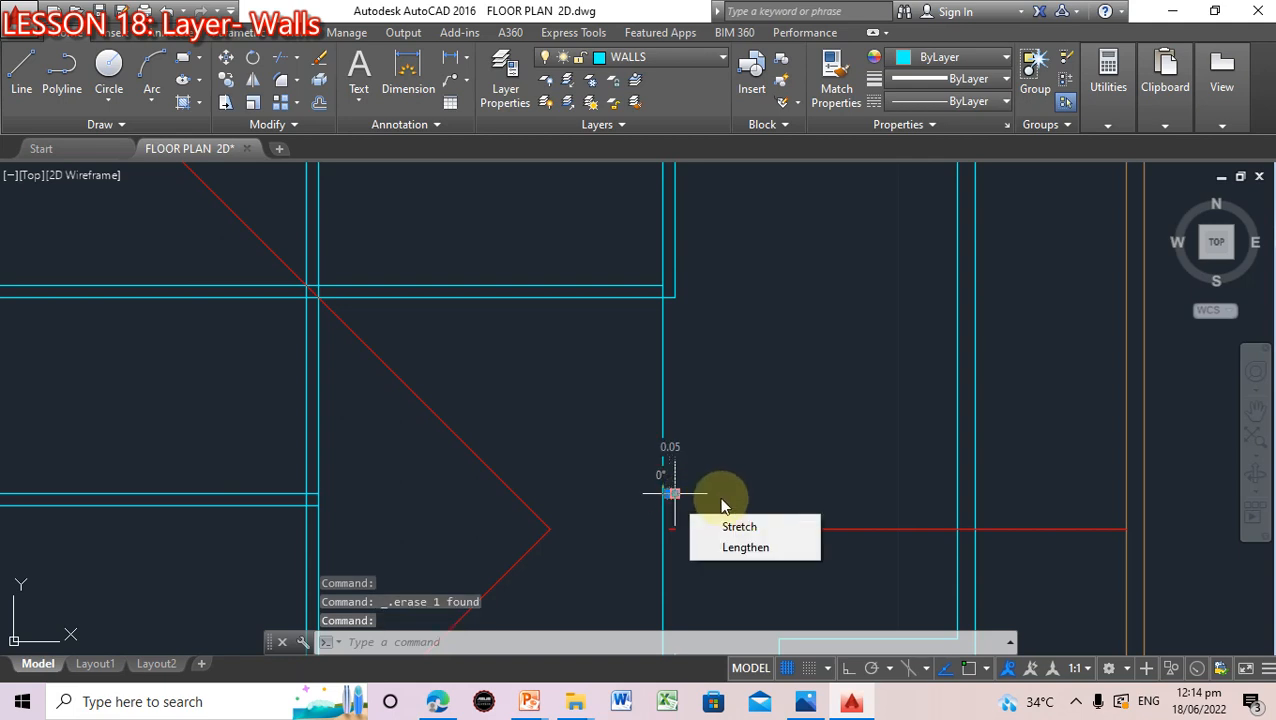
pyautogui.press('Delete')
# Erase the leftover horizontal wall segments between the property line and the red roof line on the plan's west side
pyautogui.scroll(-3, 480, 536)
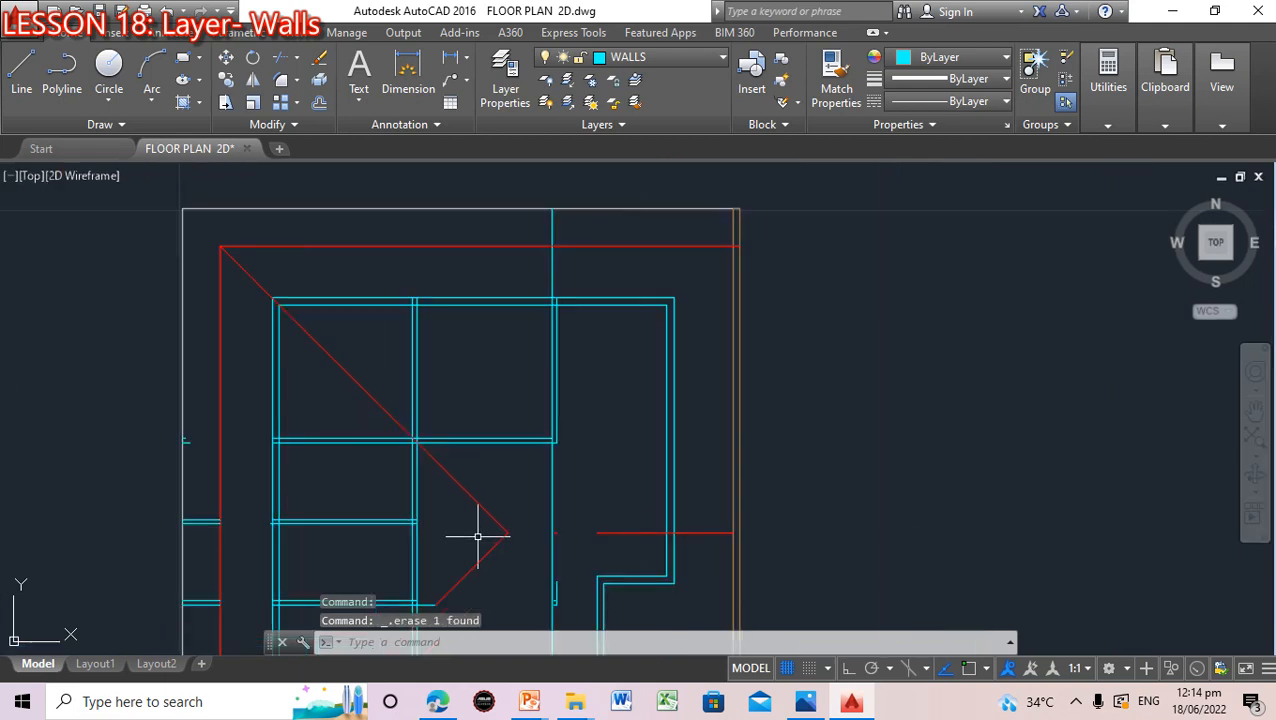
pyautogui.click(188, 441)
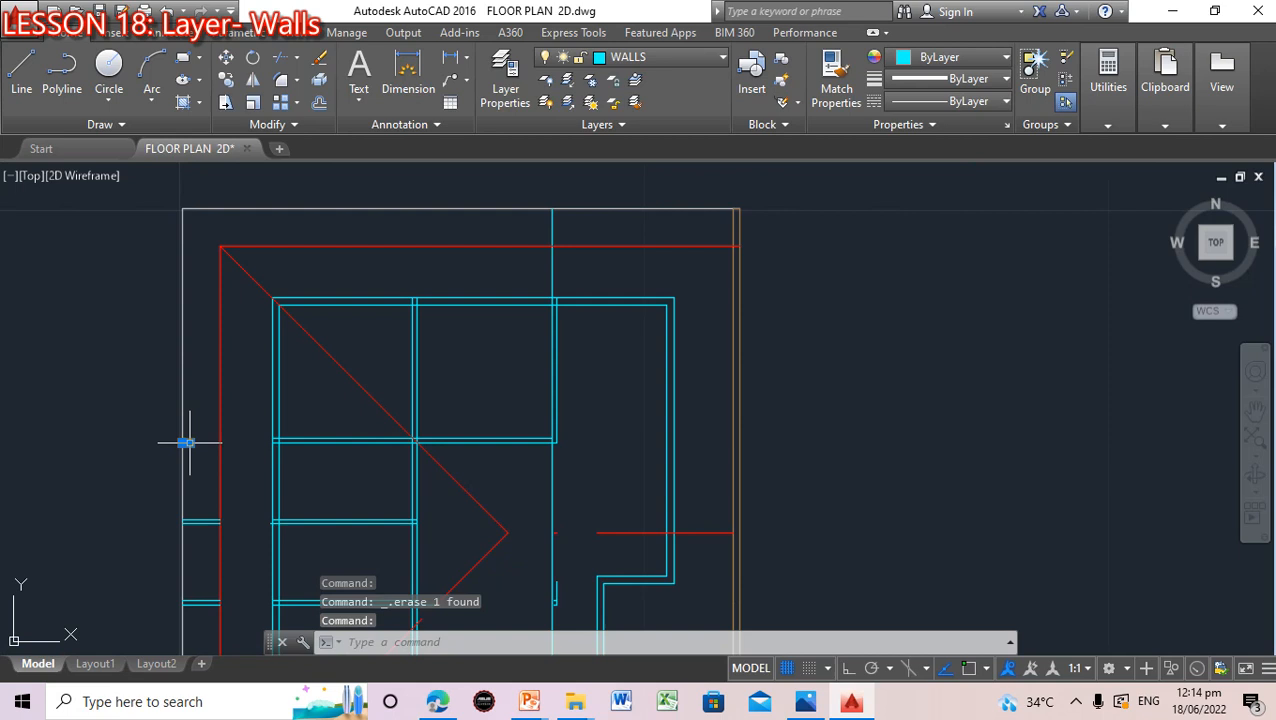
pyautogui.press('Delete')
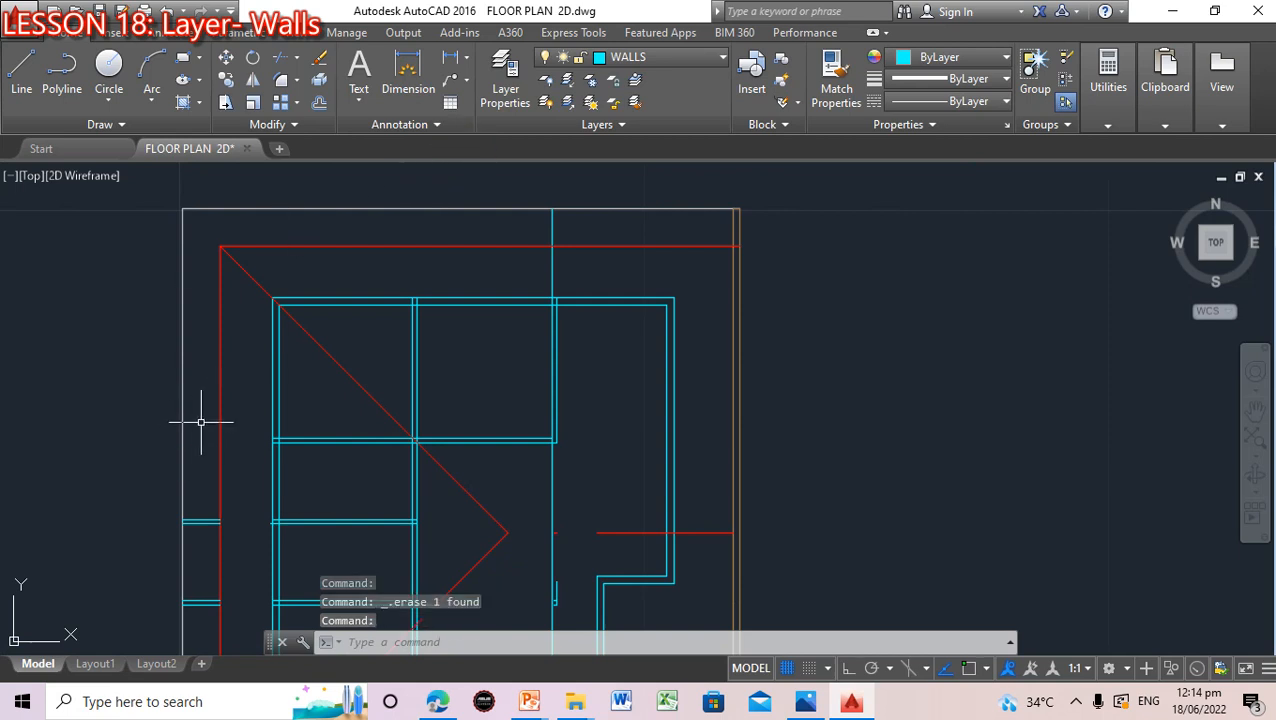
pyautogui.click(208, 519)
pyautogui.press('Delete')
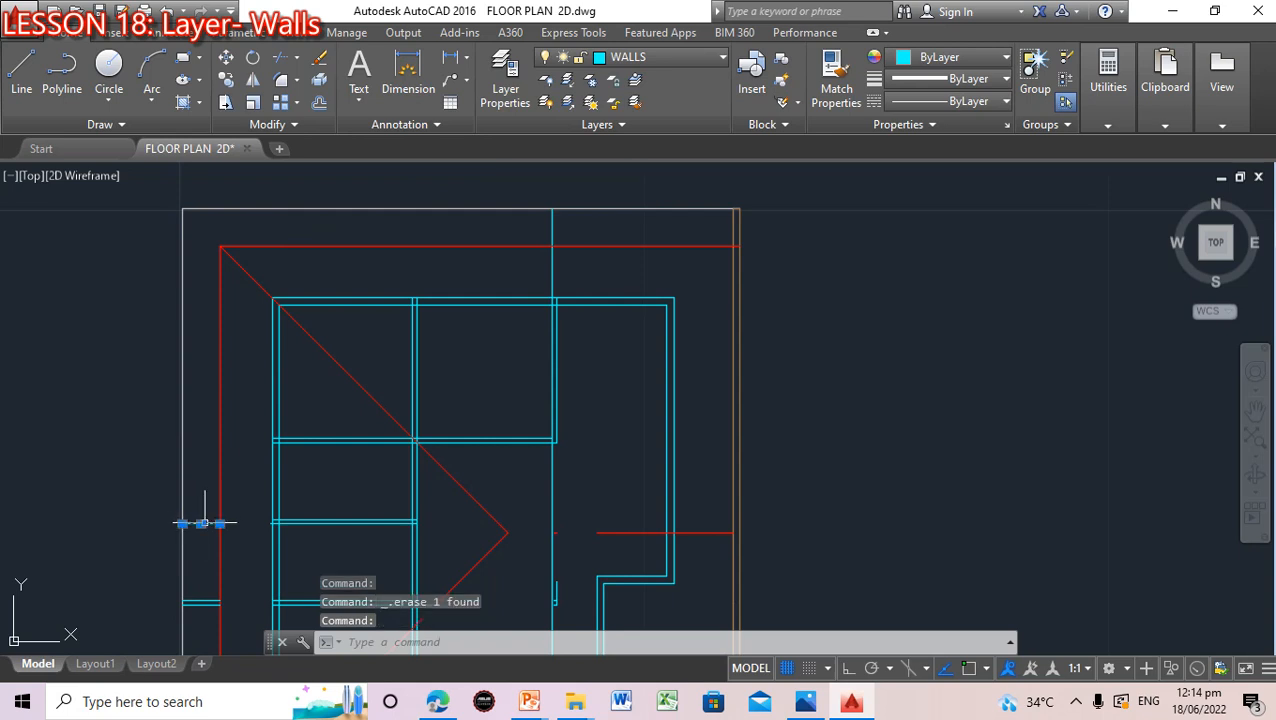
pyautogui.click(202, 600)
pyautogui.press('Delete')
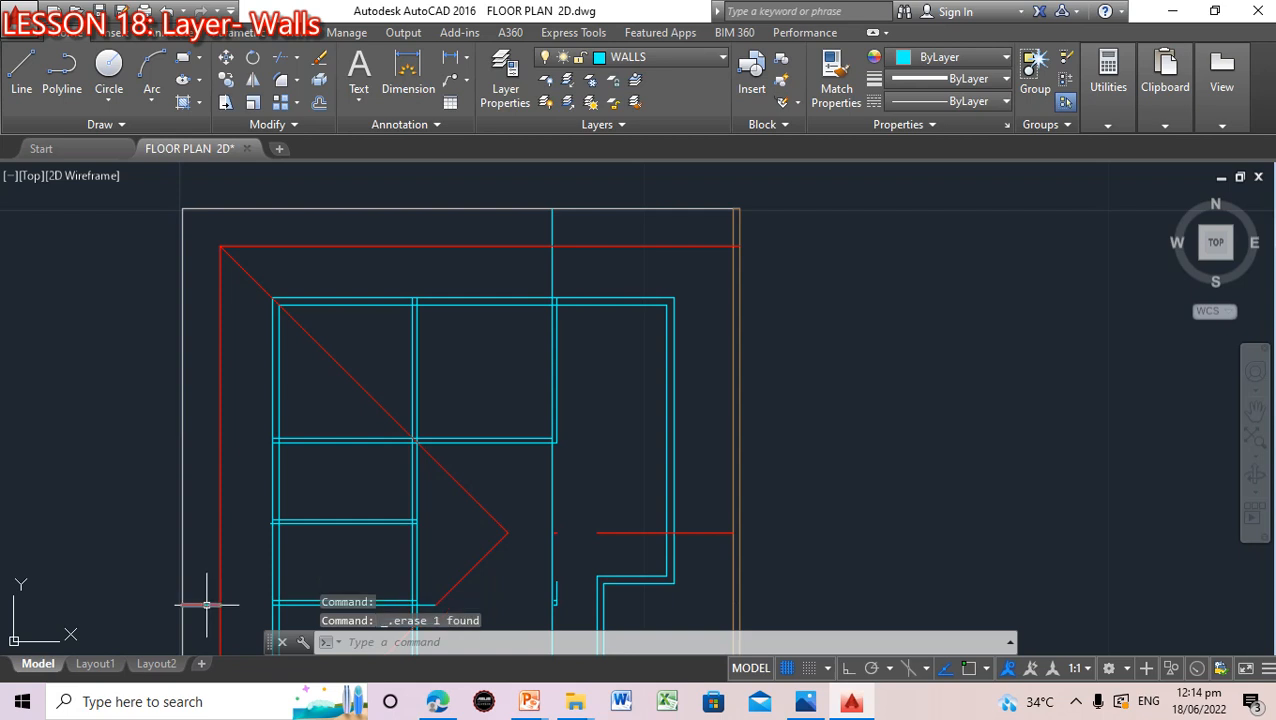
# Erase the short vertical stub and the two tiny horizontal stubs beside the long vertical wall line, level with the east wall's jog
pyautogui.scroll(-3, 464, 550)
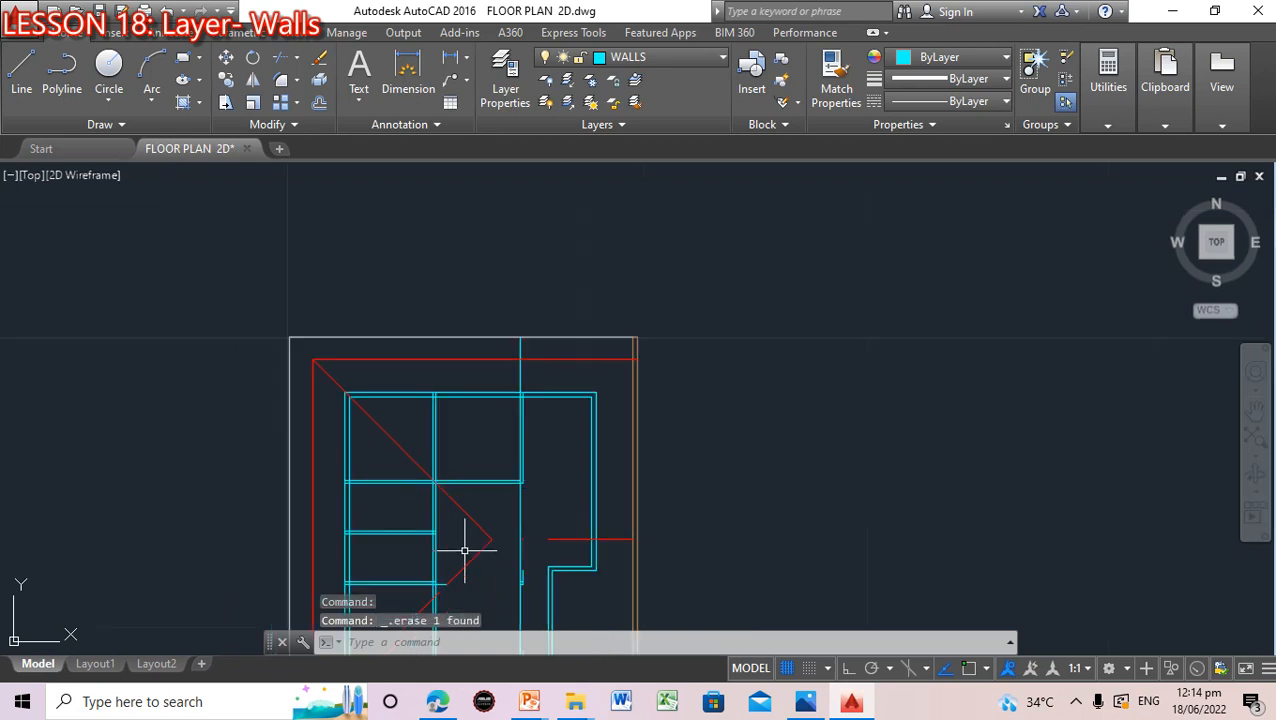
pyautogui.scroll(4, 464, 550)
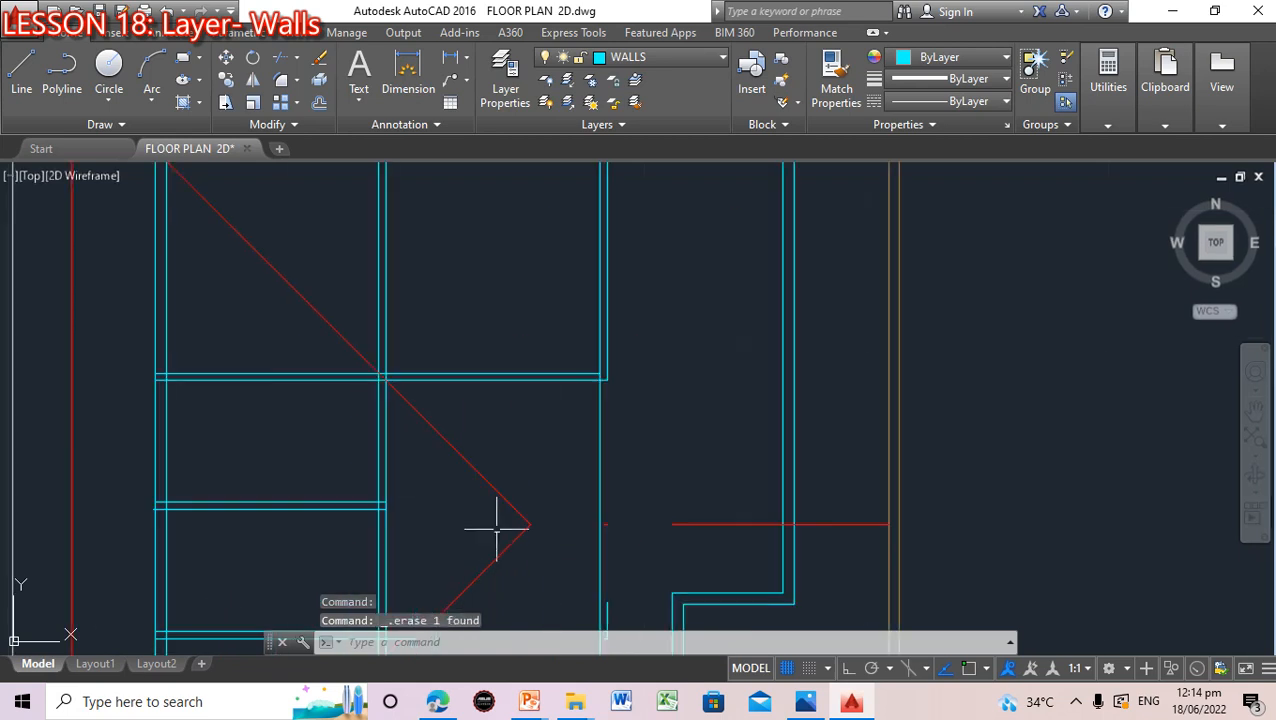
pyautogui.click(598, 464)
pyautogui.press('Escape')
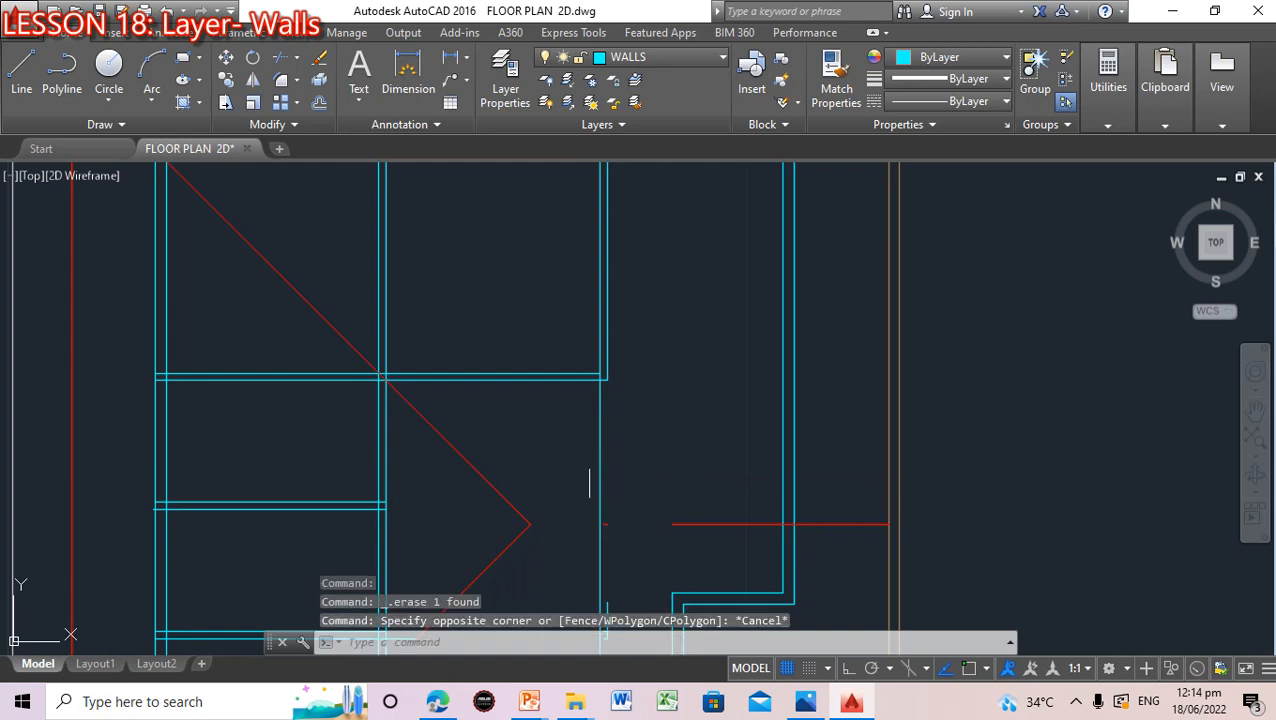
pyautogui.scroll(-3, 598, 466)
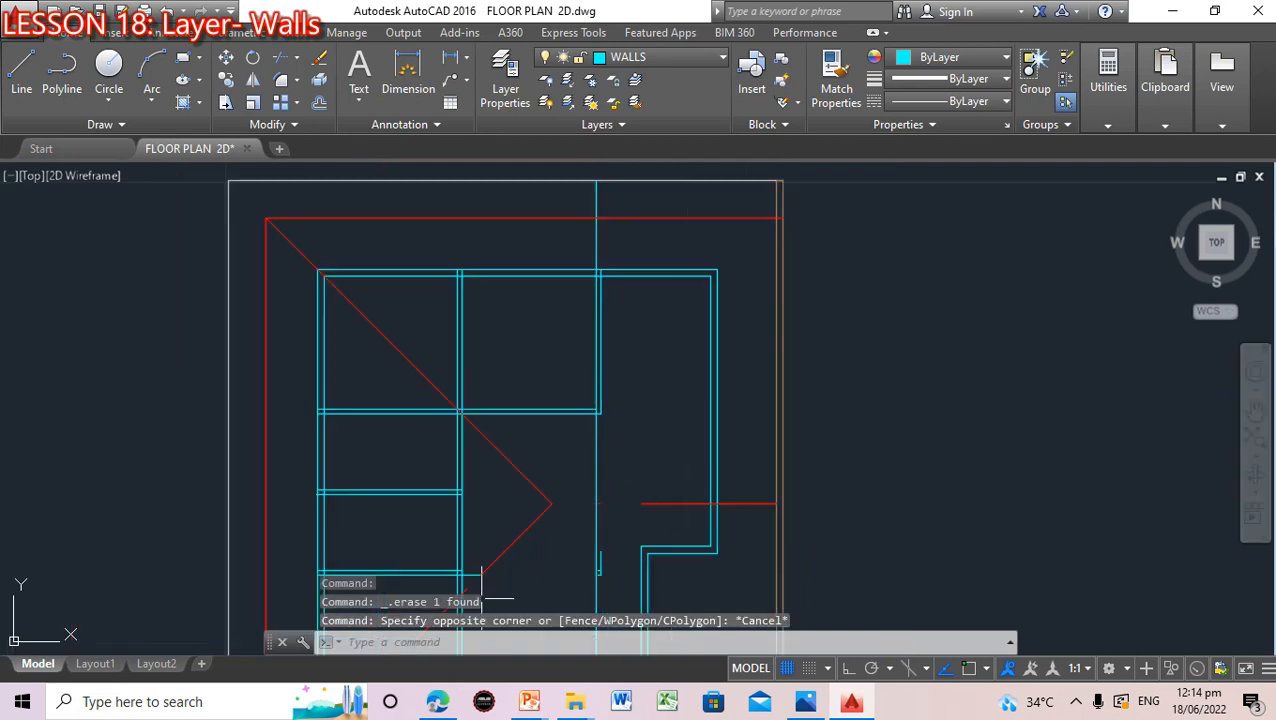
pyautogui.click(600, 562)
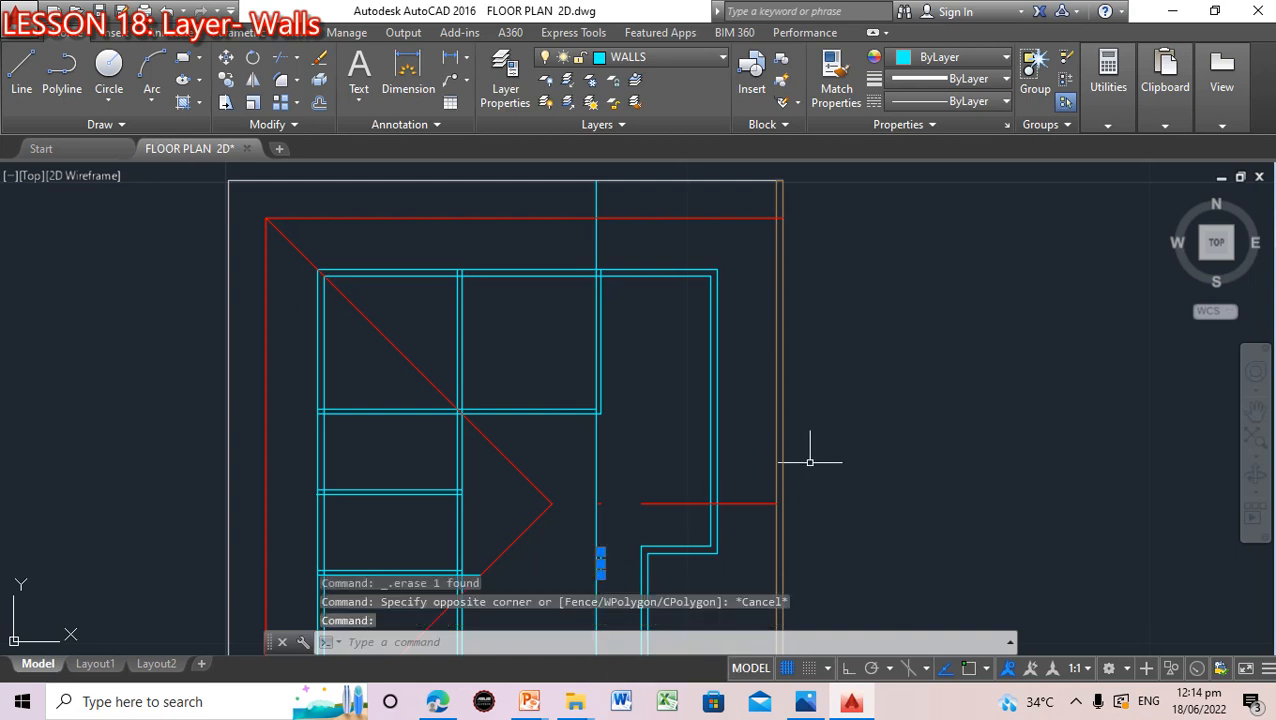
pyautogui.press('Delete')
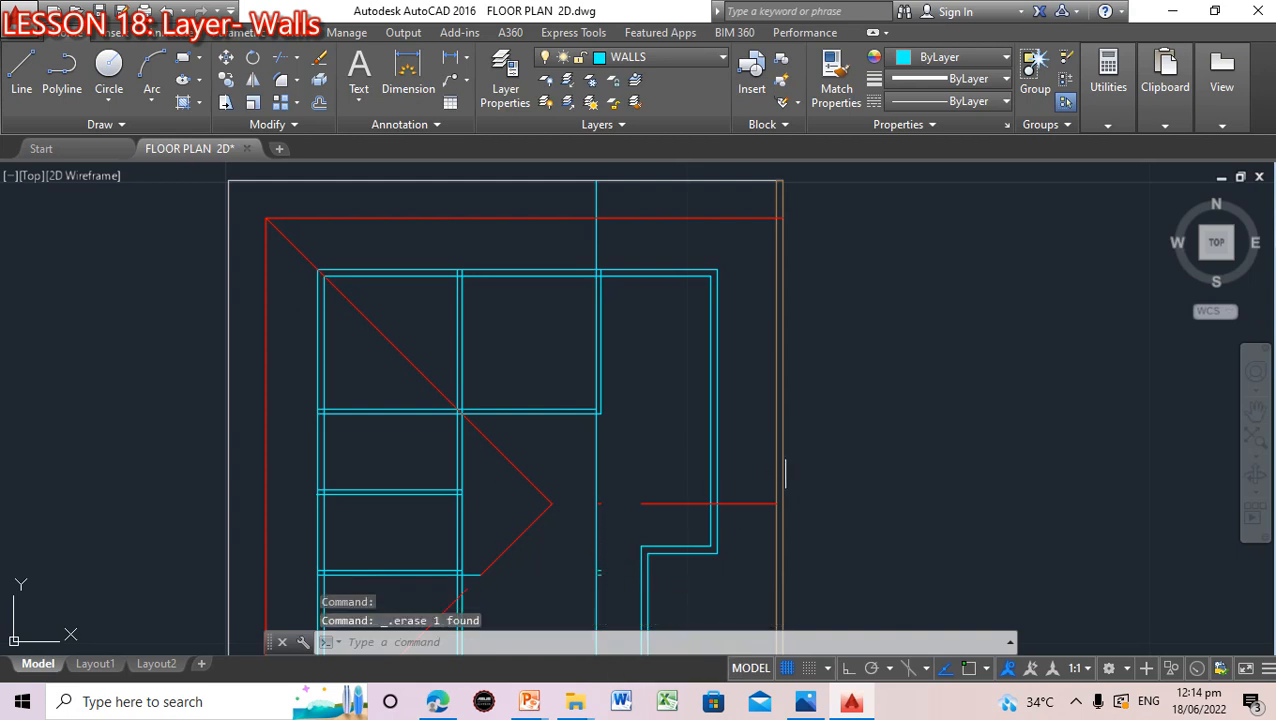
pyautogui.click(600, 571)
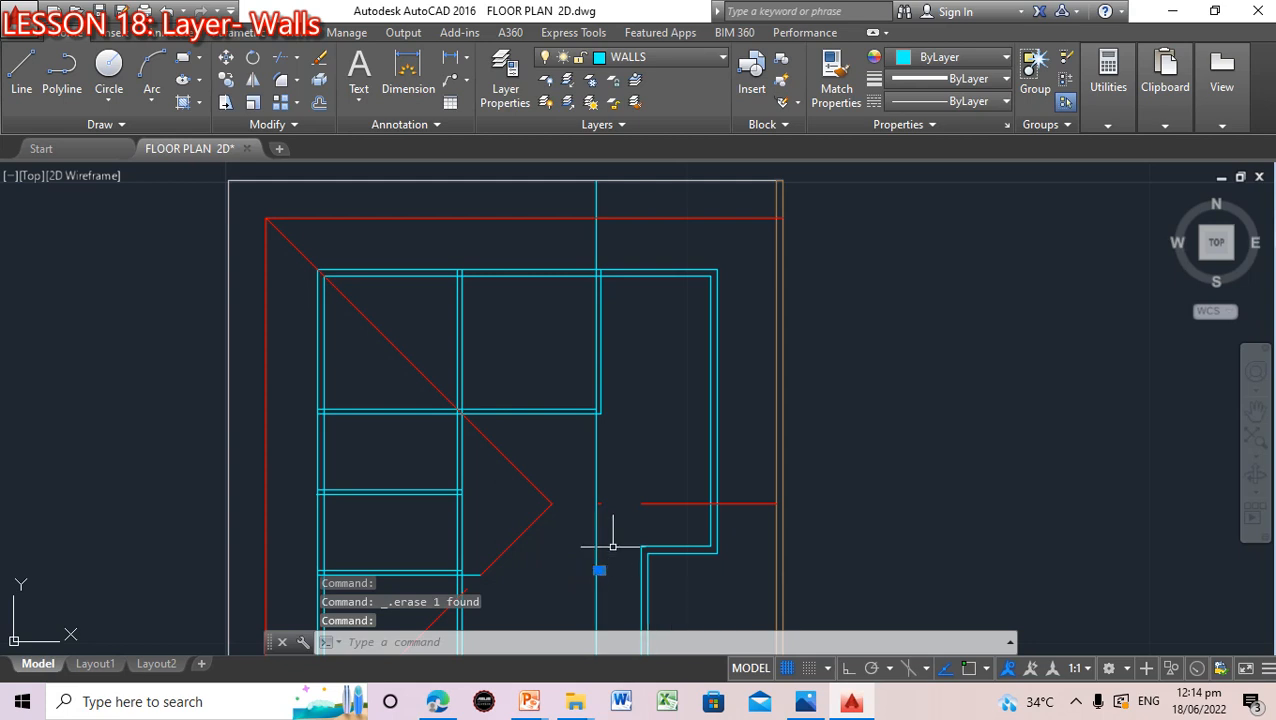
pyautogui.press('Delete')
pyautogui.click(602, 575)
pyautogui.press('Delete')
# Erase the short vertical wall segment that crosses the south wall beside the long vertical wall line
pyautogui.scroll(-2, 612, 512)
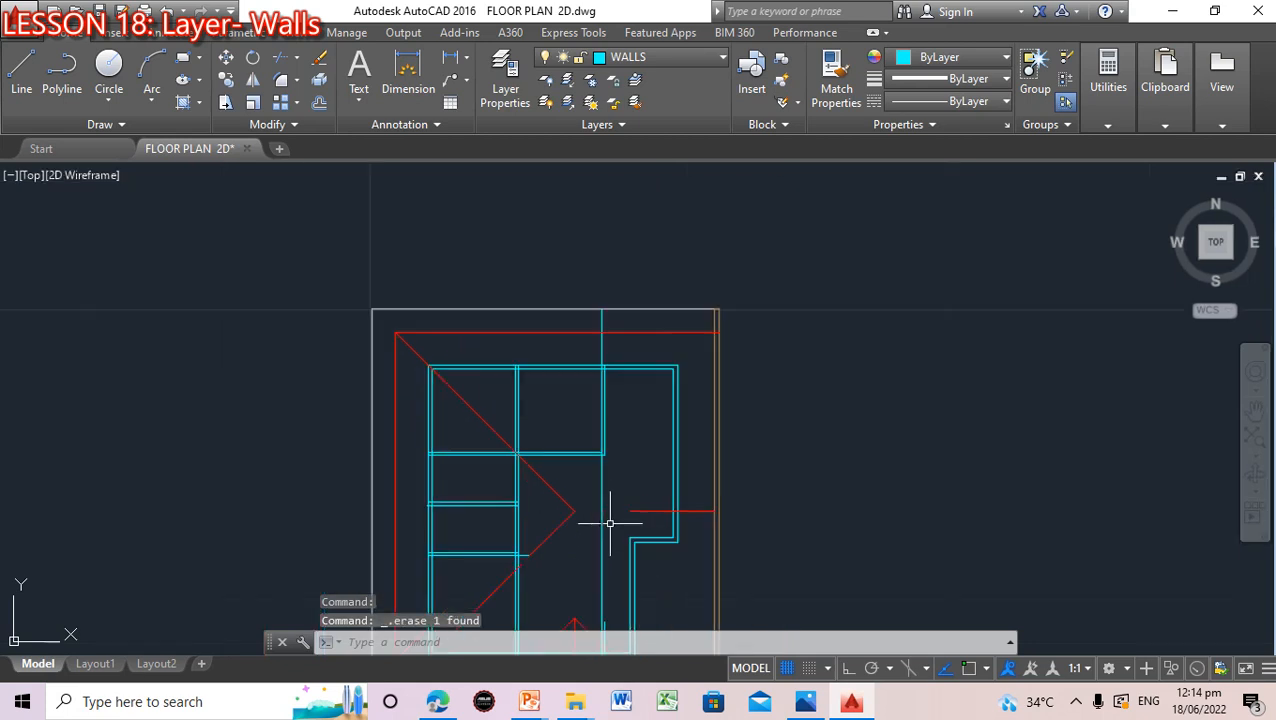
pyautogui.scroll(4, 572, 551)
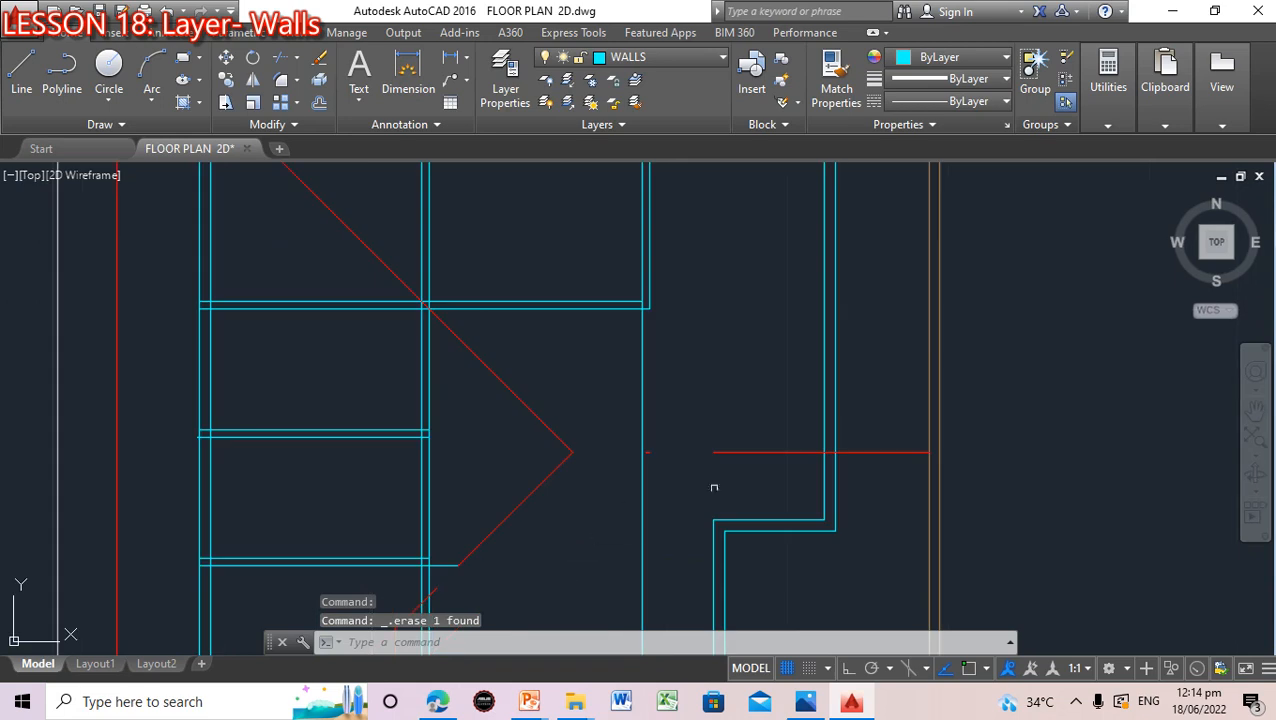
pyautogui.click(1256, 410)
pyautogui.moveTo(803, 529); pyautogui.dragTo(775, 335)
pyautogui.moveTo(693, 467); pyautogui.dragTo(705, 437)
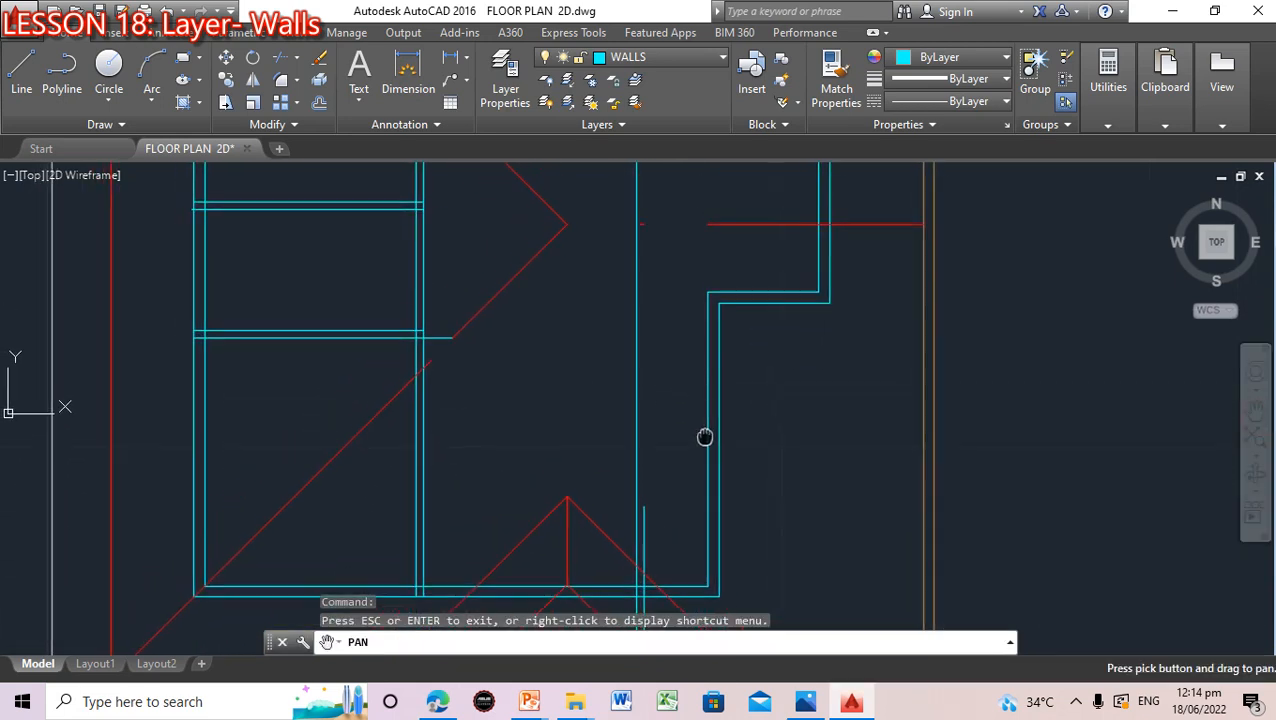
pyautogui.click(644, 530)
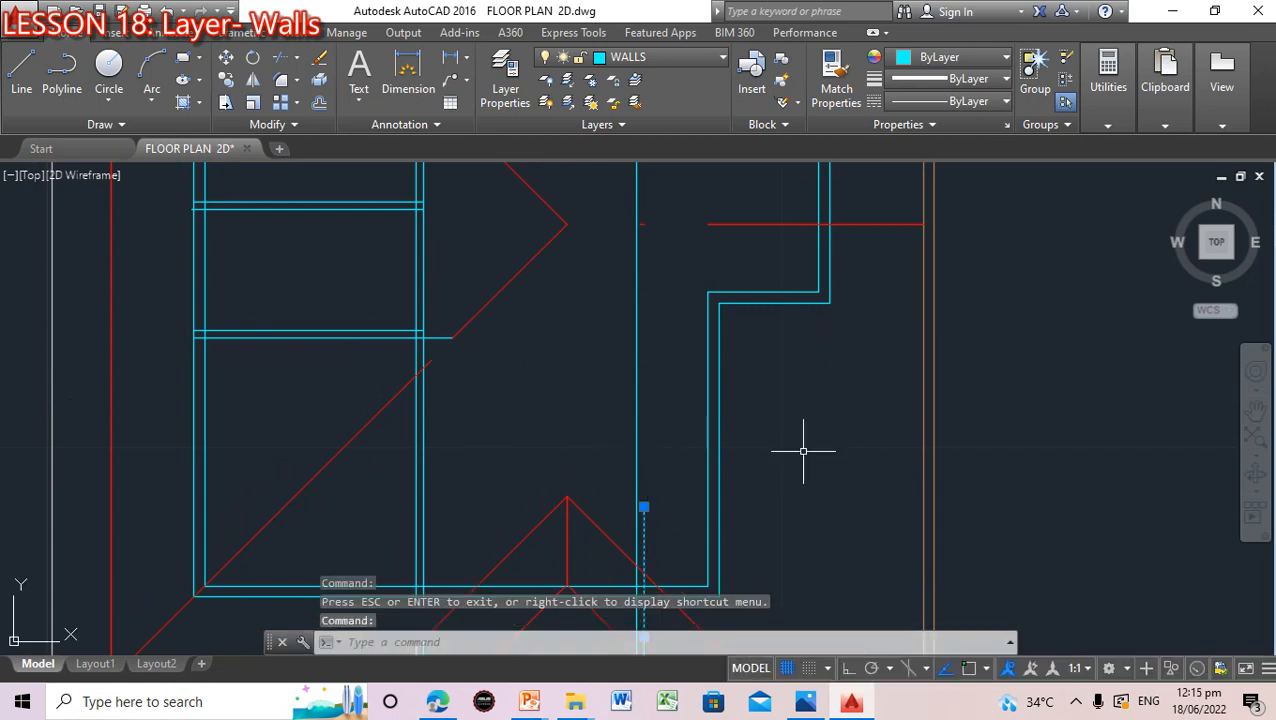
pyautogui.press('Delete')
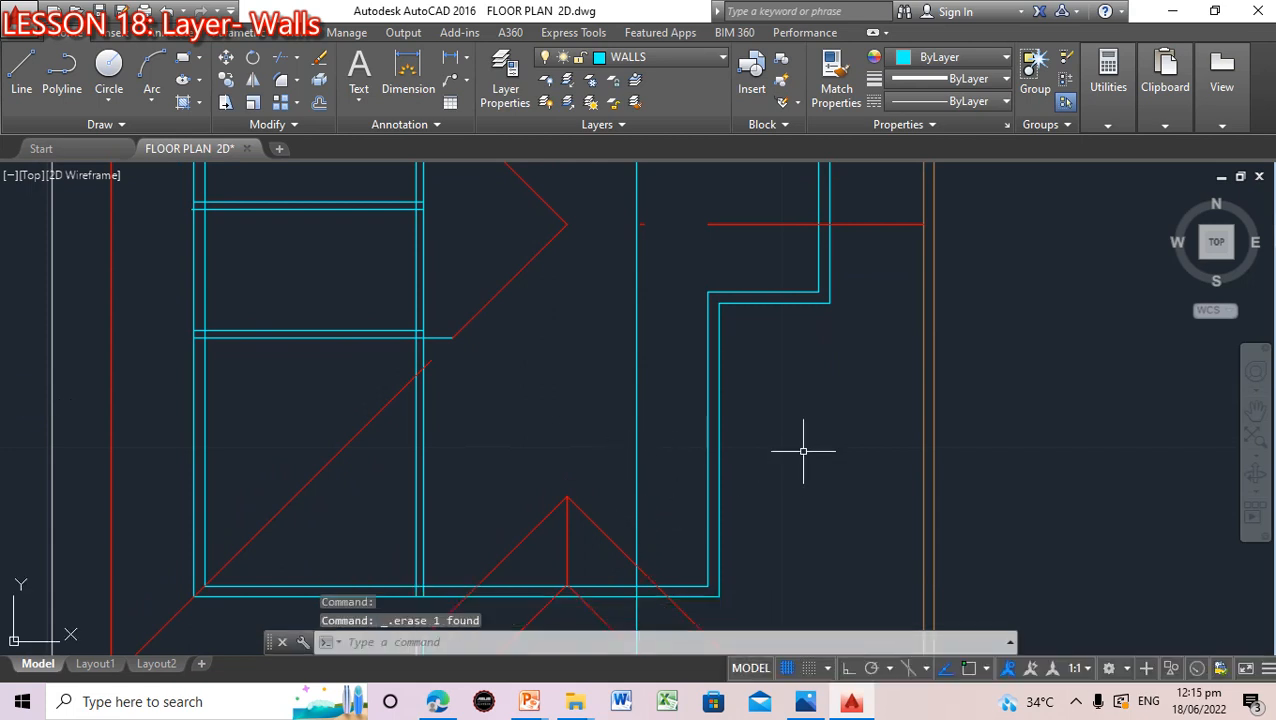
pyautogui.click(638, 525)
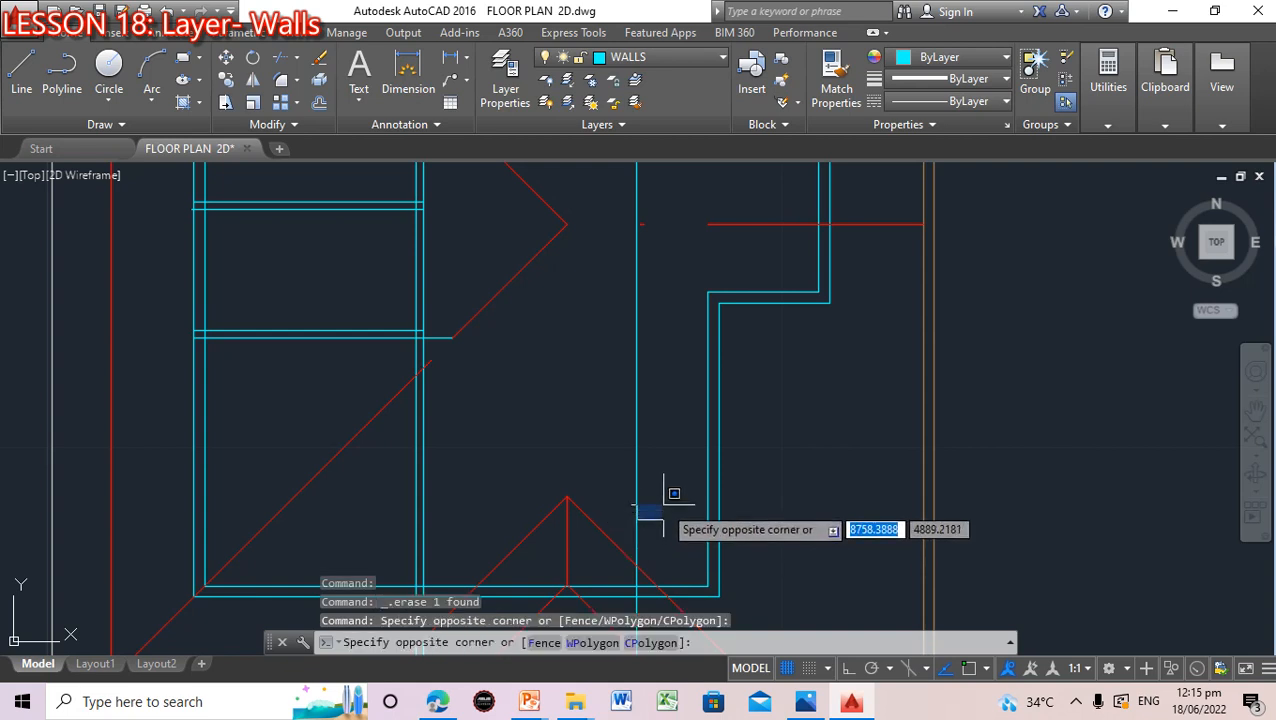
pyautogui.press('Escape')
pyautogui.click(636, 494)
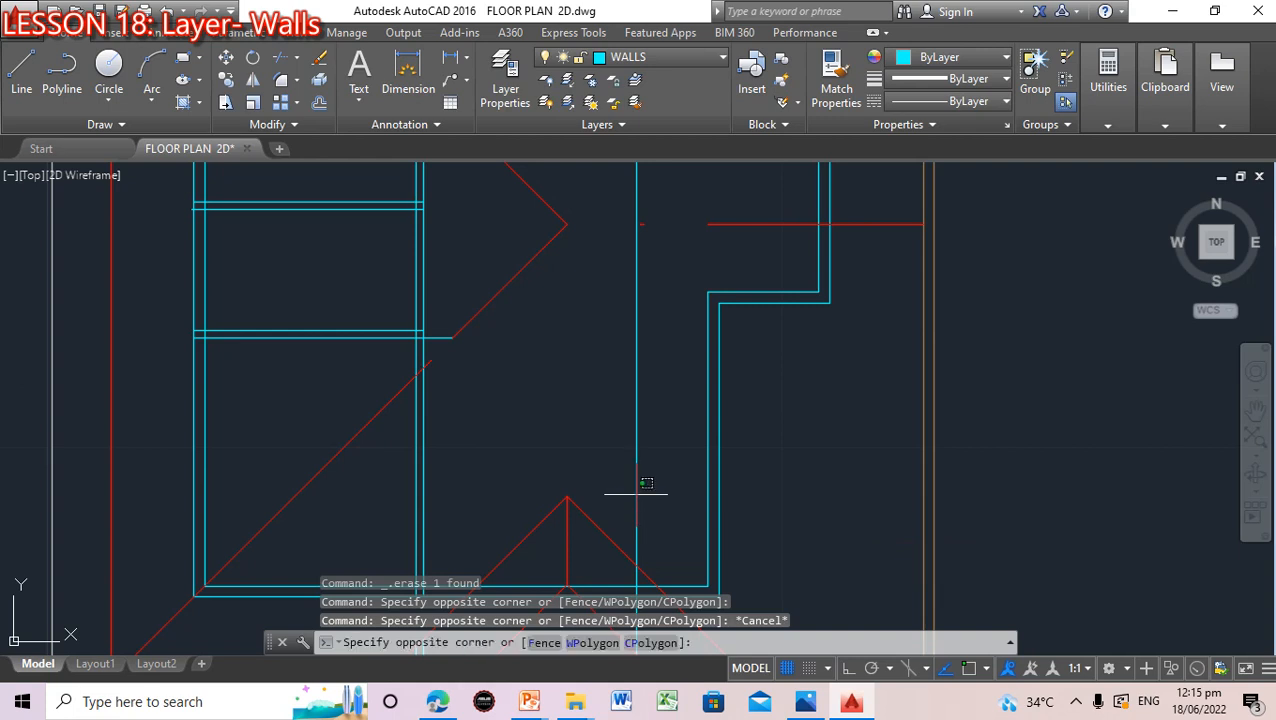
pyautogui.press('Escape')
pyautogui.click(636, 494)
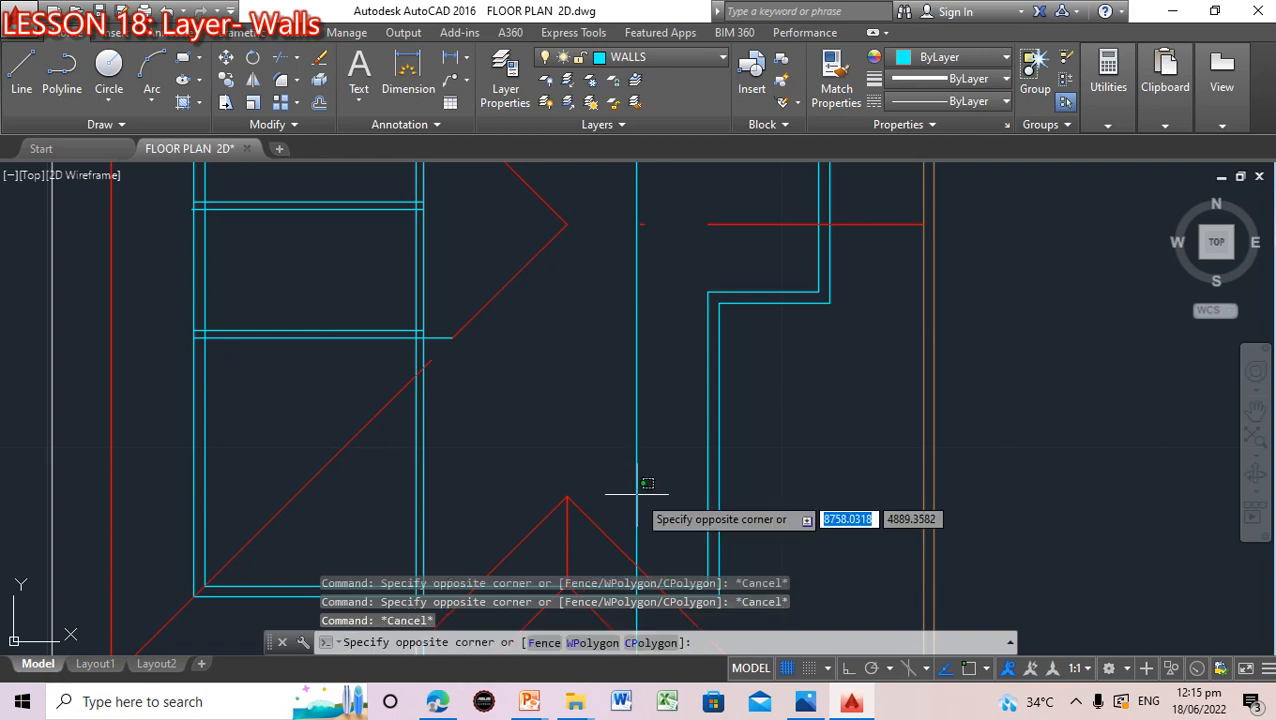
pyautogui.scroll(5, 680, 500)
pyautogui.scroll(-4, 690, 494)
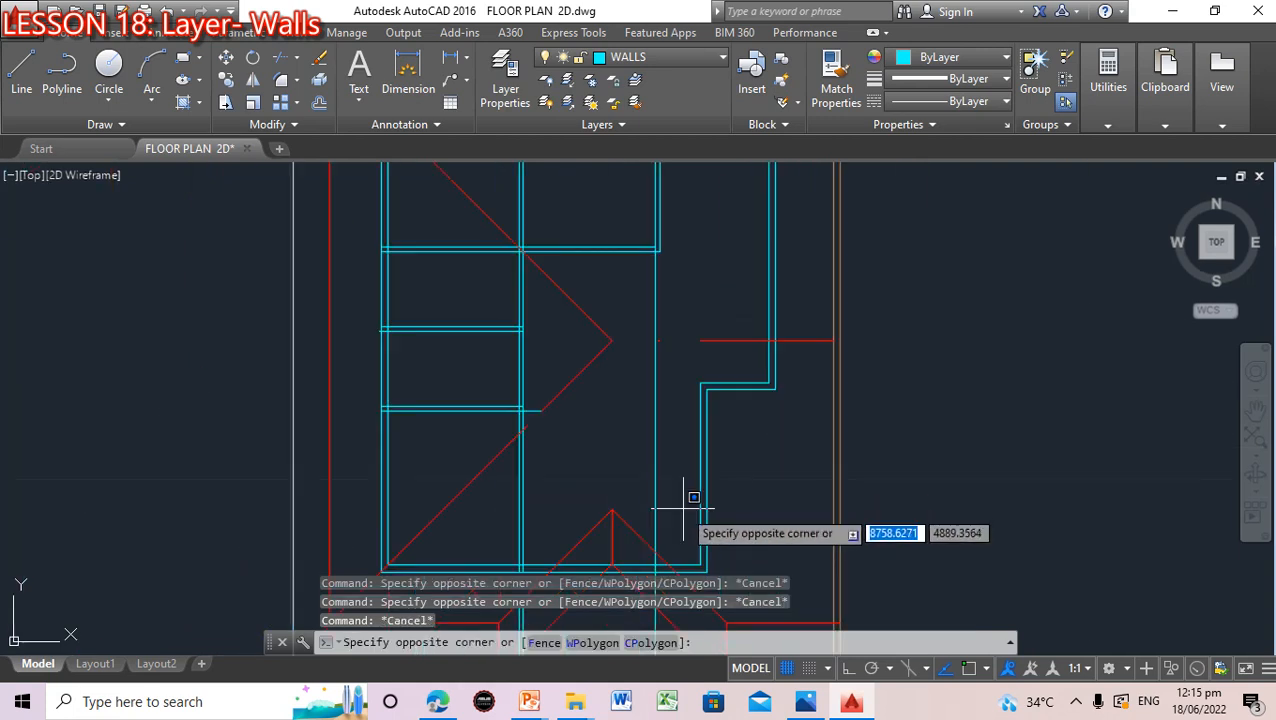
pyautogui.press('Escape')
pyautogui.scroll(2, 741, 285)
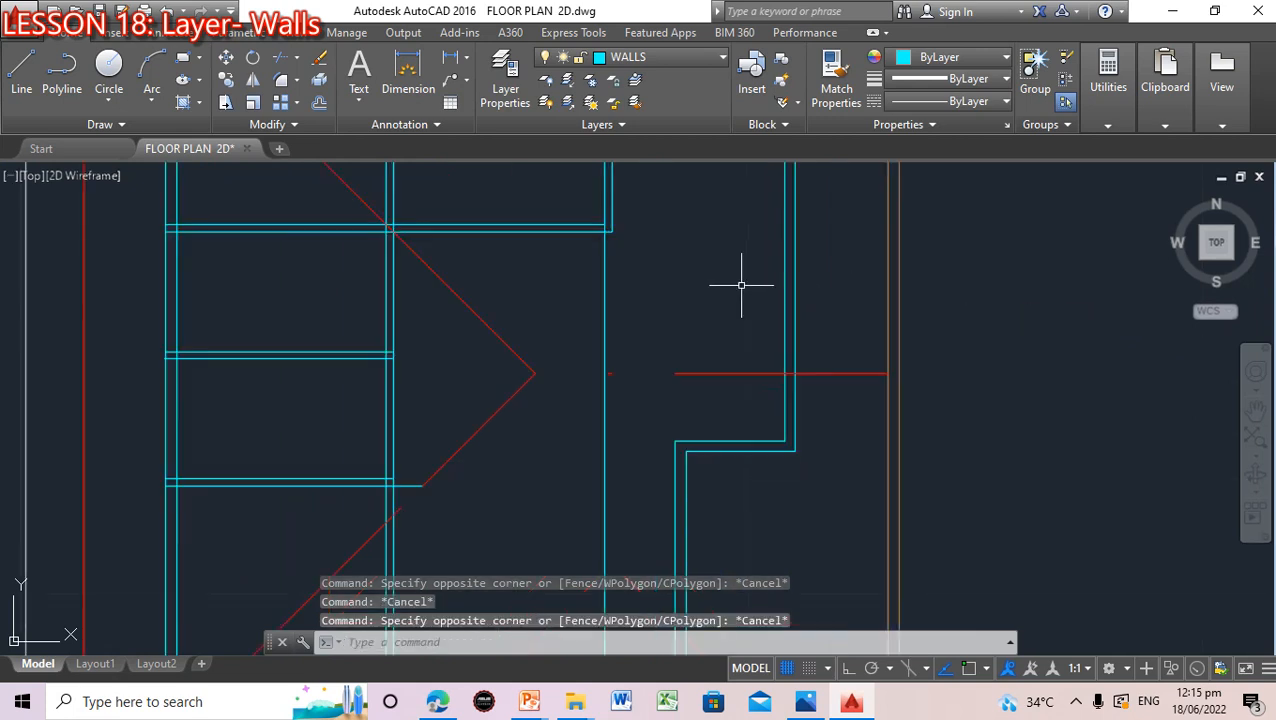
pyautogui.click(1252, 409)
pyautogui.moveTo(705, 241); pyautogui.dragTo(728, 405)
pyautogui.moveTo(694, 295); pyautogui.dragTo(715, 447)
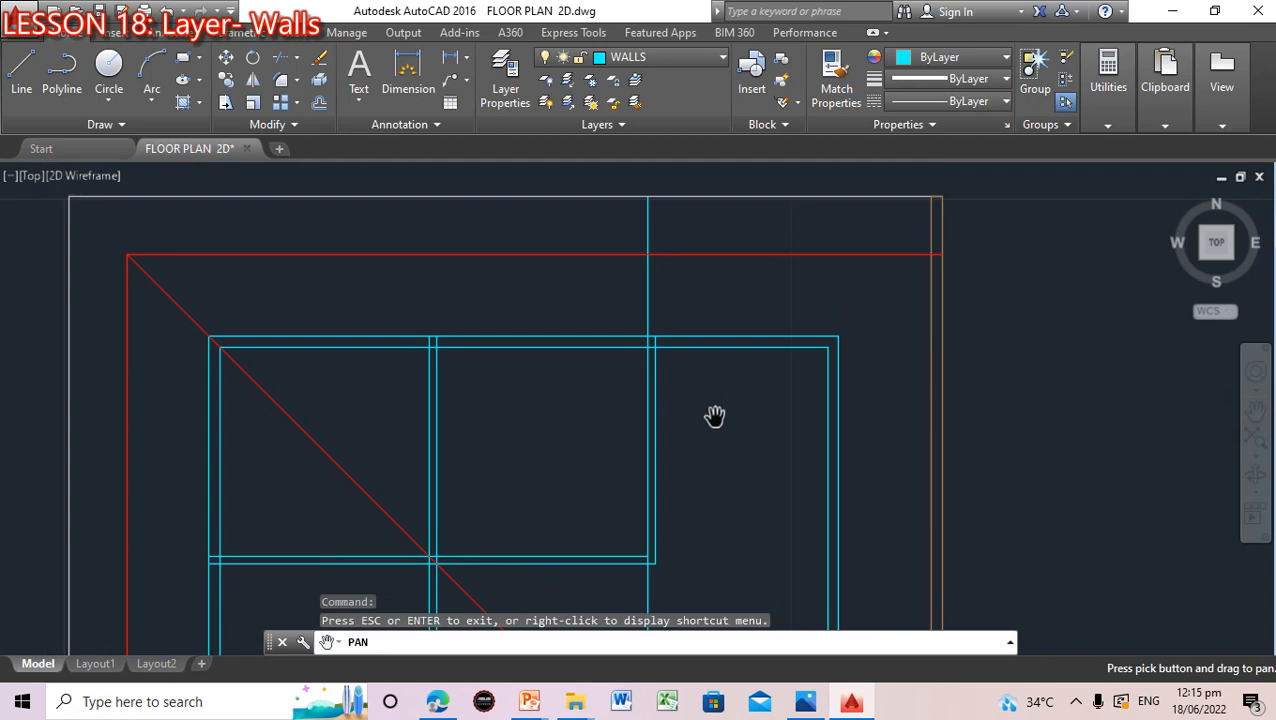
pyautogui.press('Escape')
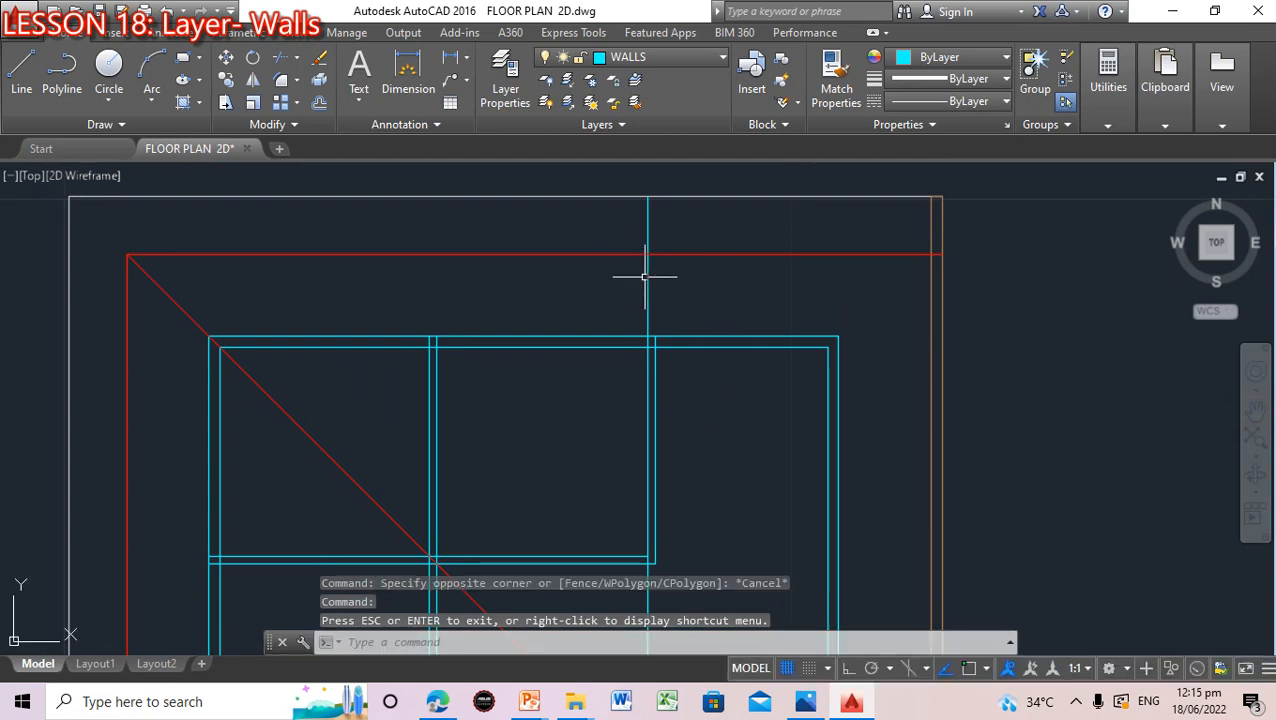
pyautogui.click(645, 275)
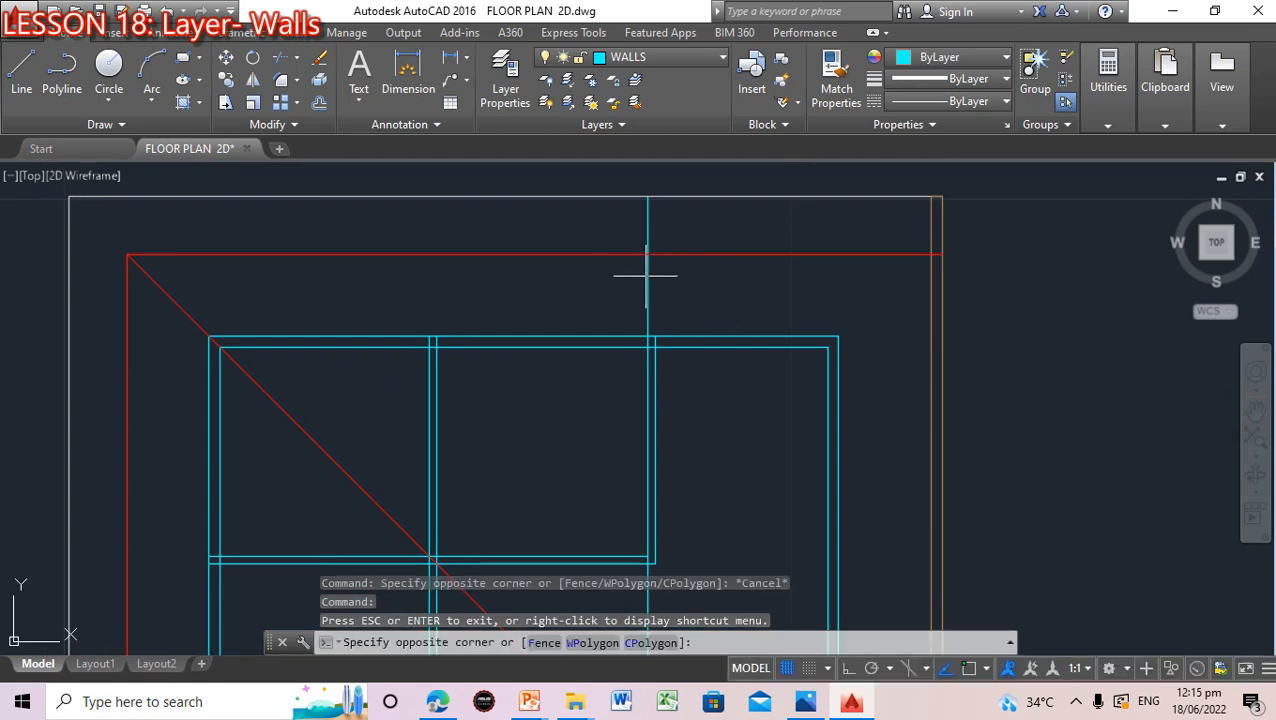
pyautogui.click(645, 275)
pyautogui.press('Escape')
pyautogui.press('Escape')
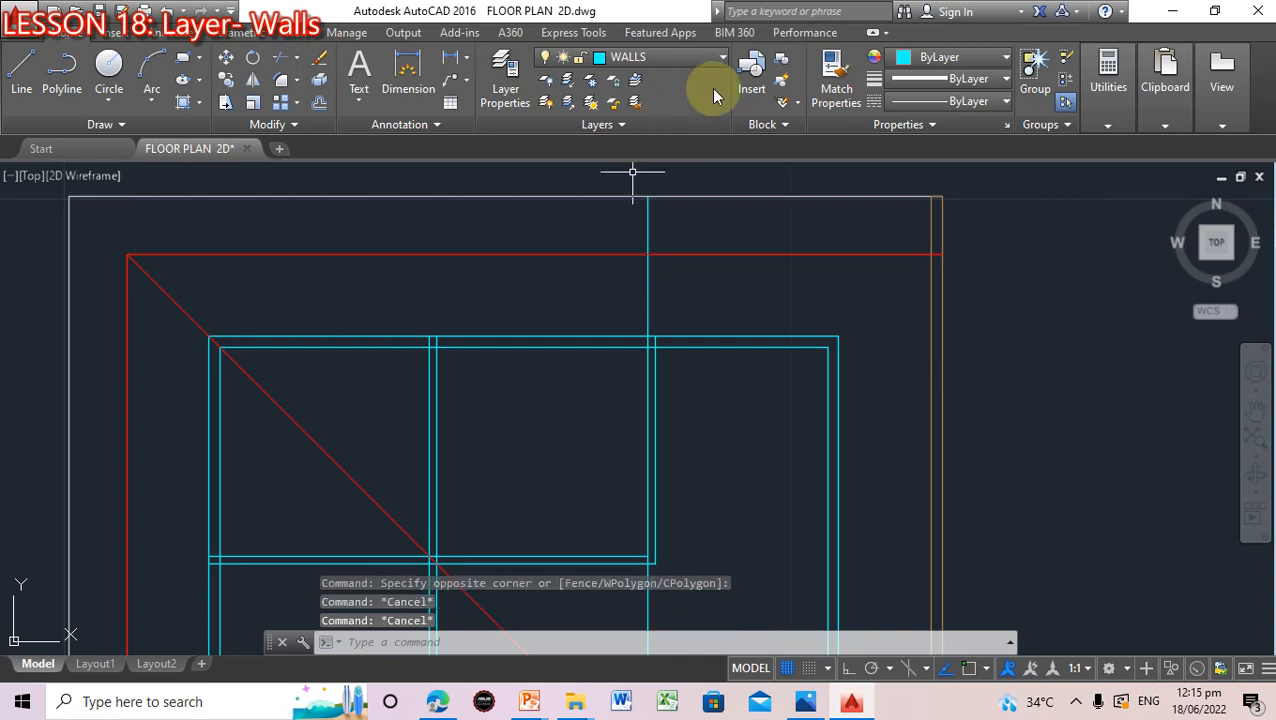
# Turn on the GUIDELN layer and erase the long vertical wall line that runs up to the property line
pyautogui.click(709, 57)
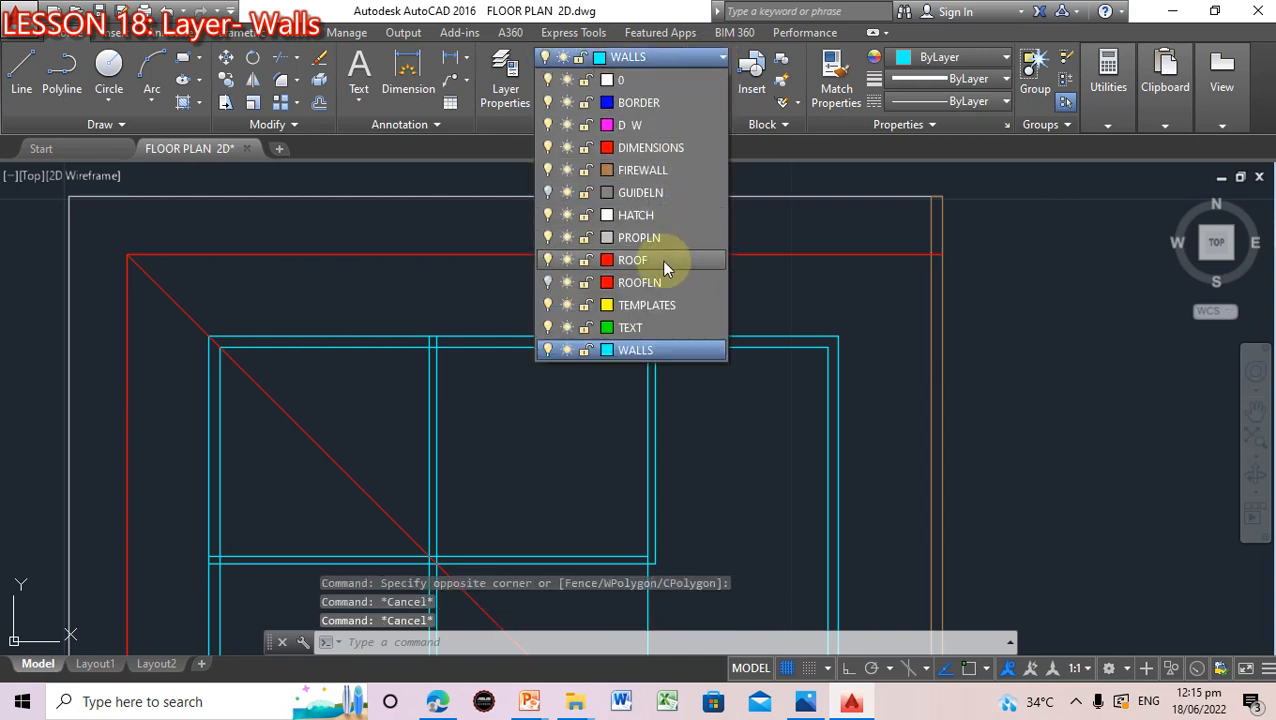
pyautogui.click(549, 193)
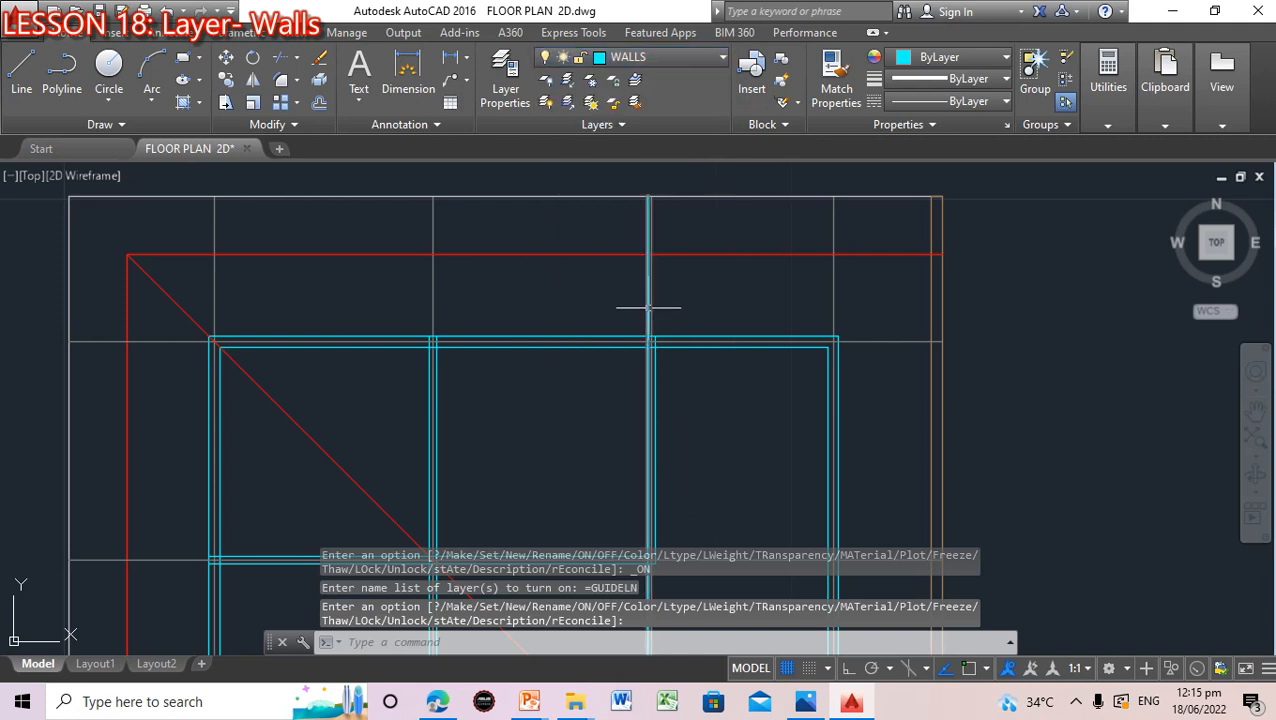
pyautogui.click(648, 308)
pyautogui.press('Delete')
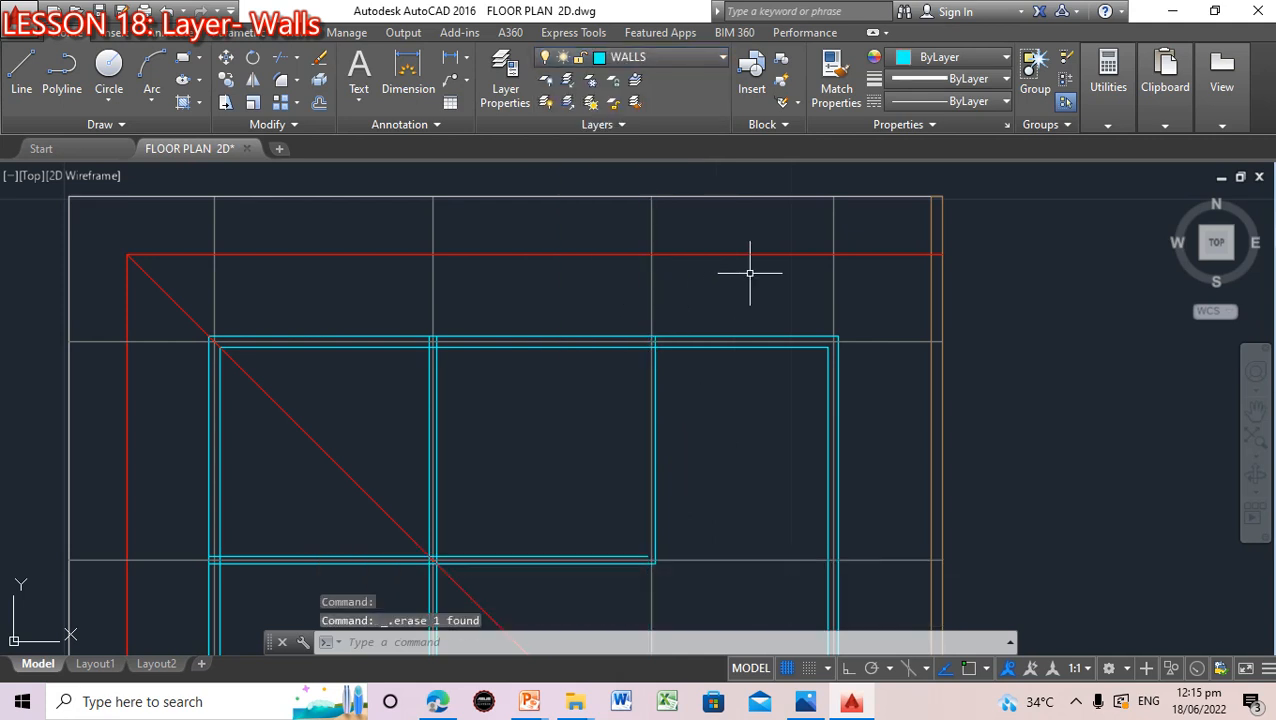
pyautogui.scroll(2, 689, 470)
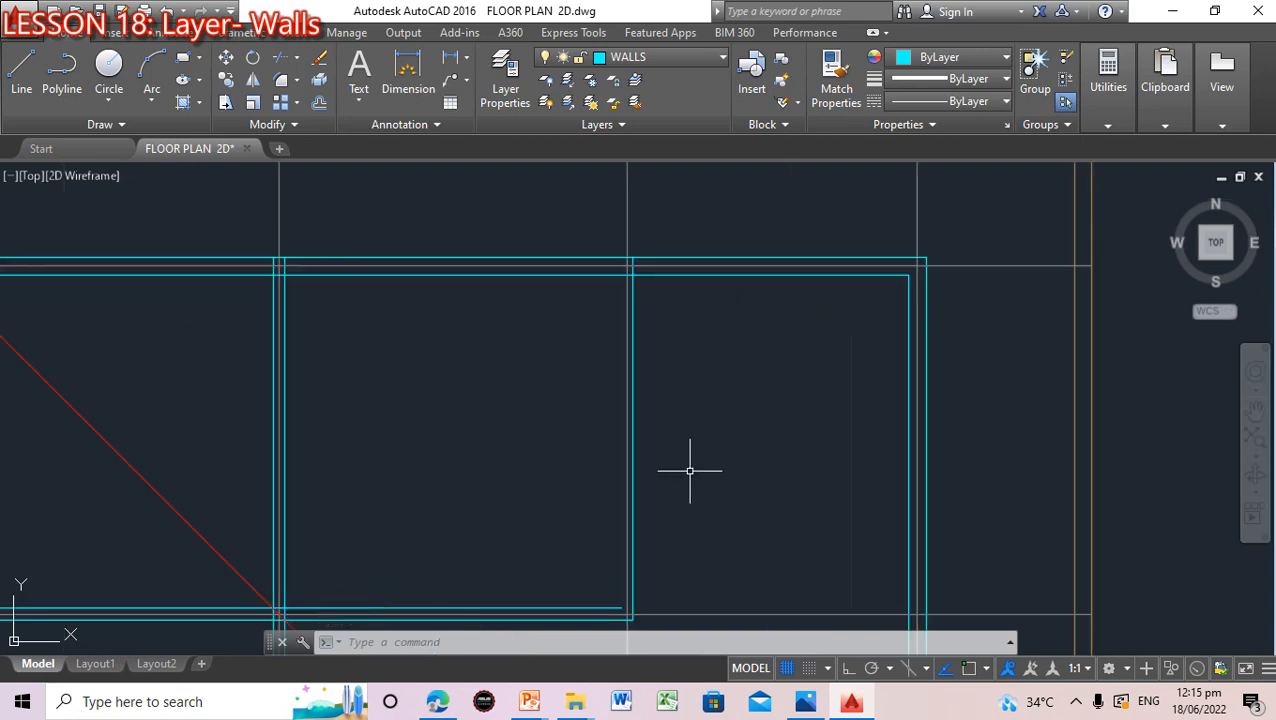
# Offset the single east line of the north side's eastern interior wall 0.10 to the west
pyautogui.click(499, 643)
pyautogui.write('o')
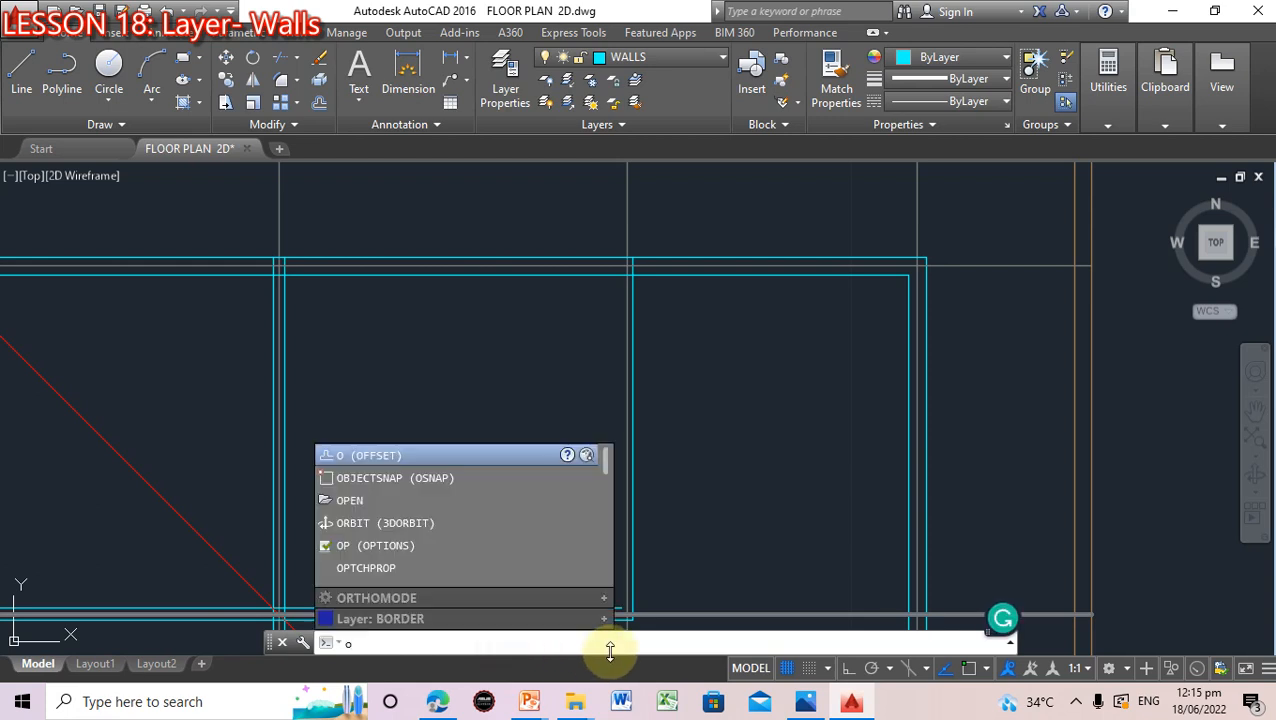
pyautogui.press('Return')
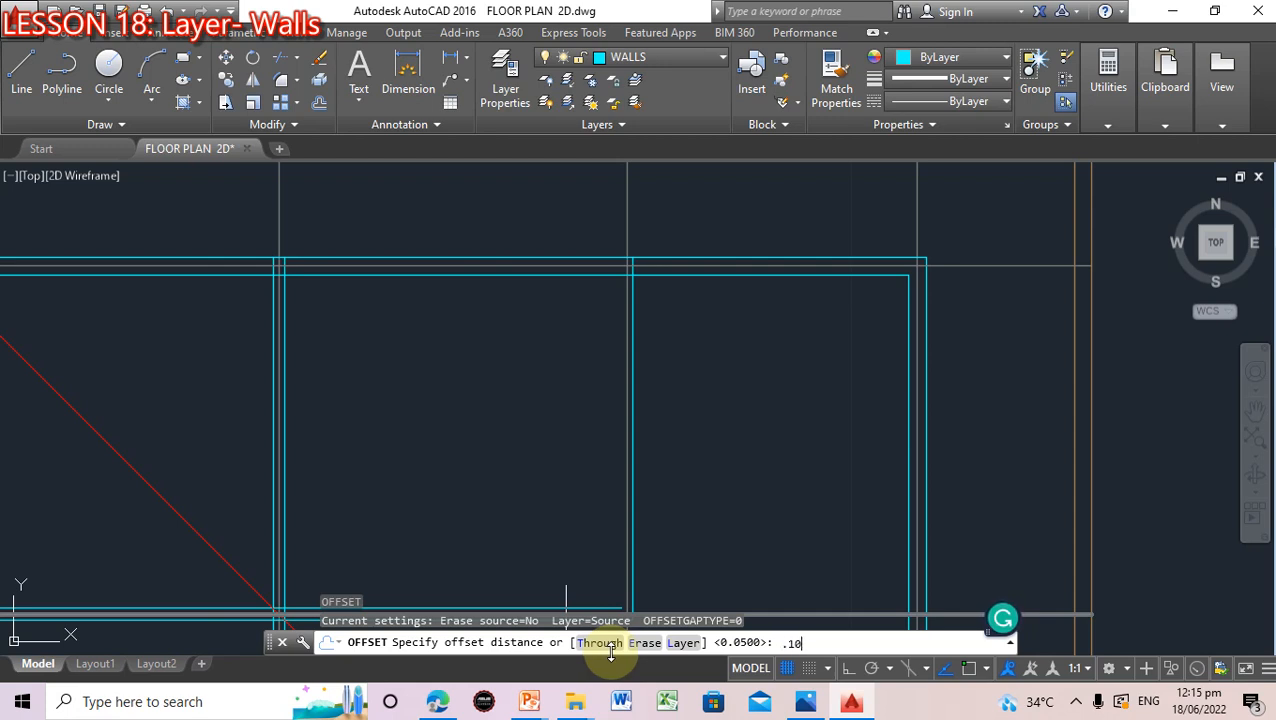
pyautogui.press('Return')
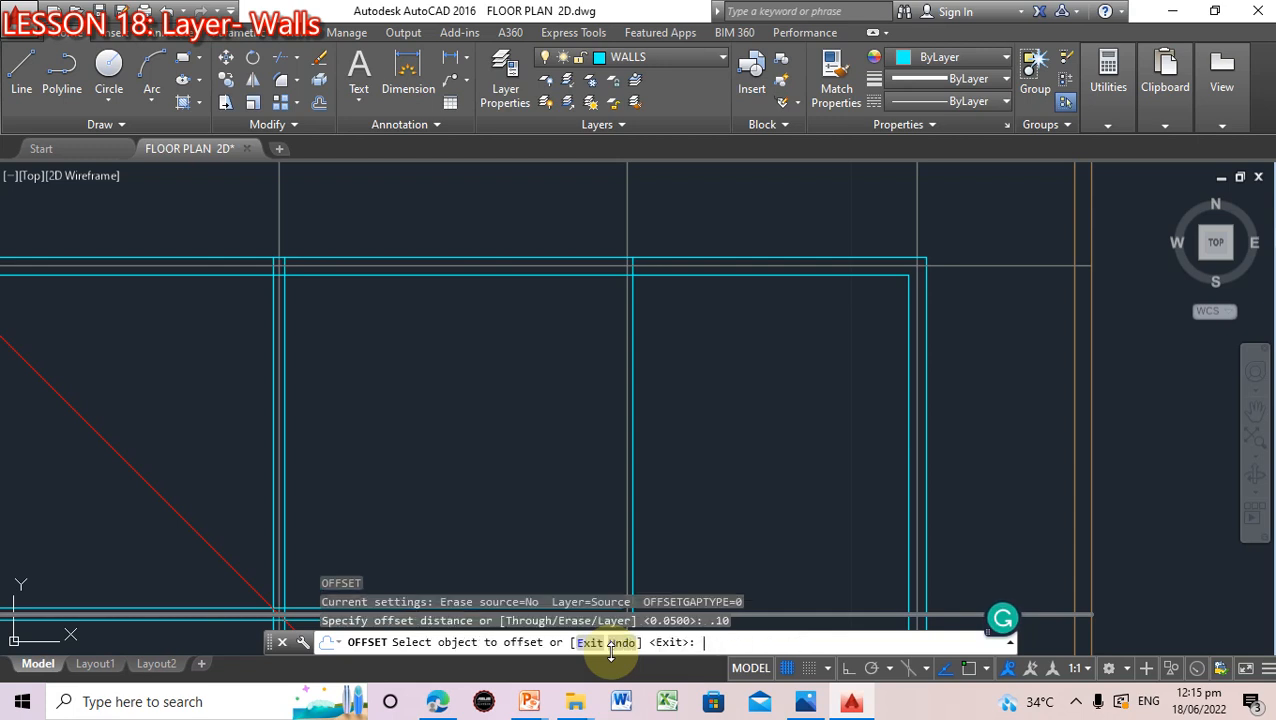
pyautogui.click(633, 522)
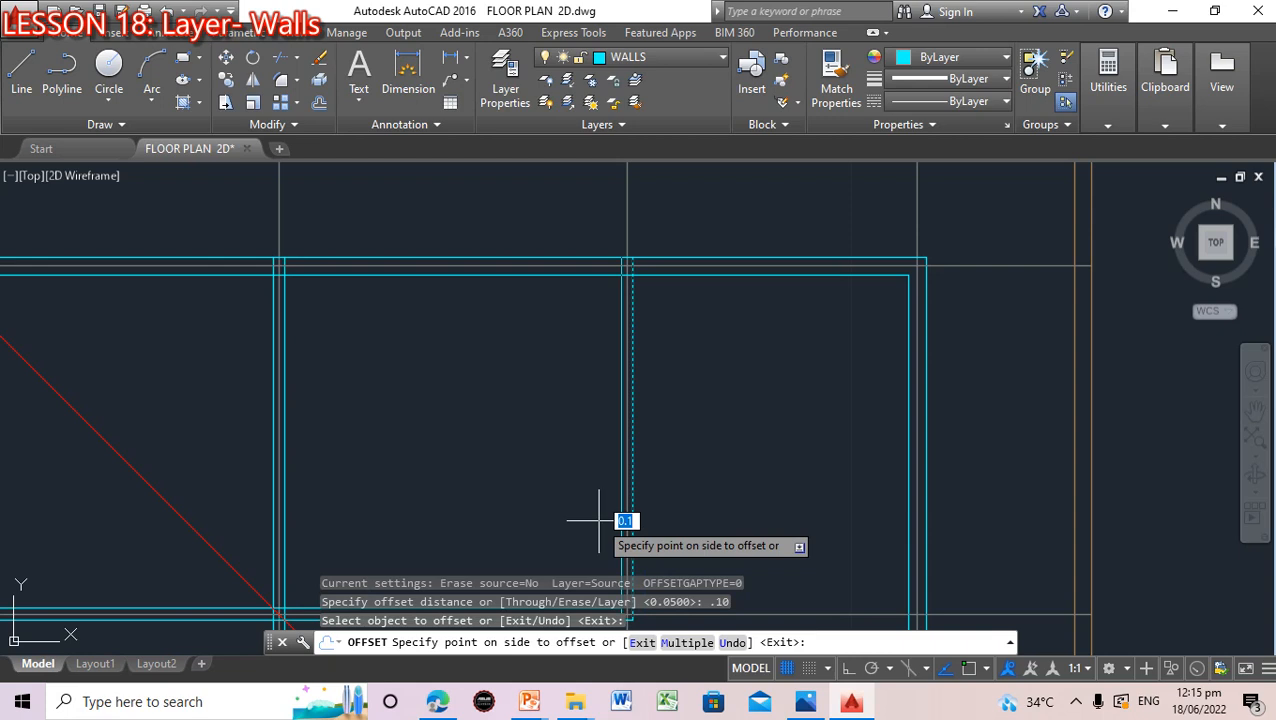
pyautogui.click(599, 520)
pyautogui.press('Escape')
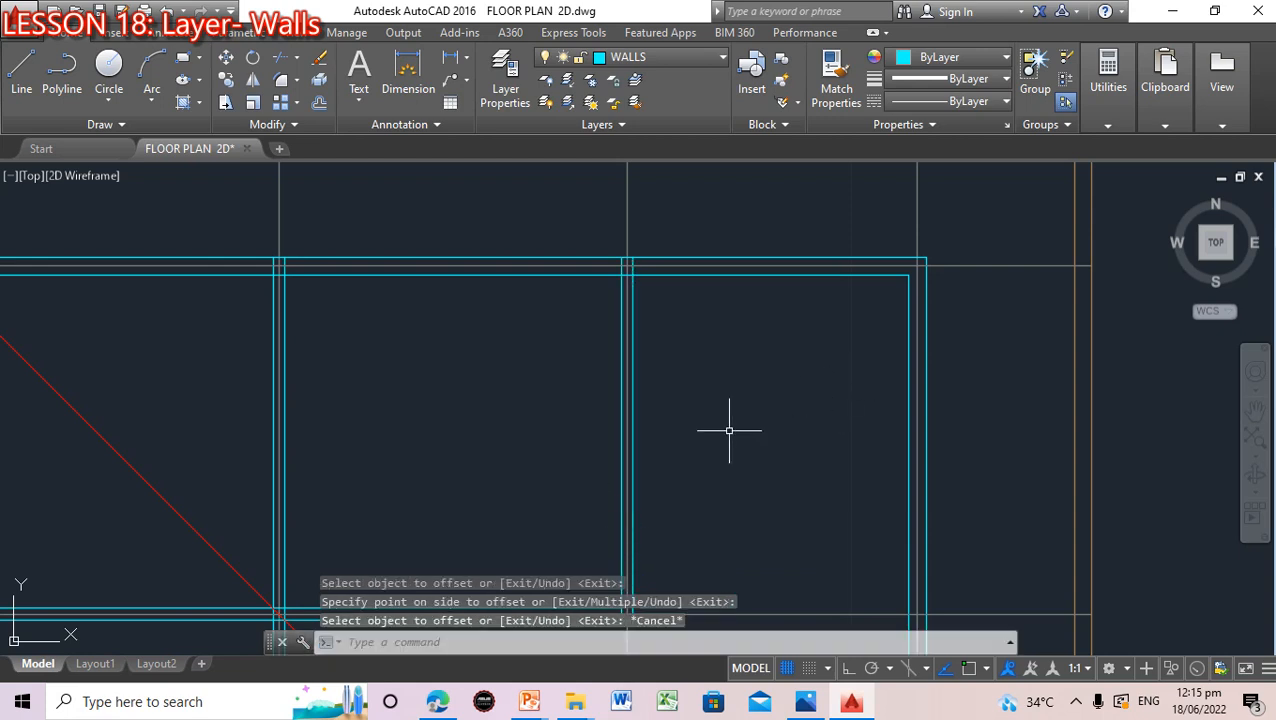
# Using all objects as cutting edges, trim the southernmost west-room partition's line where it overhangs east of the interior vertical wall
pyautogui.scroll(-2, 729, 430)
pyautogui.scroll(3, 728, 484)
pyautogui.scroll(-3, 728, 484)
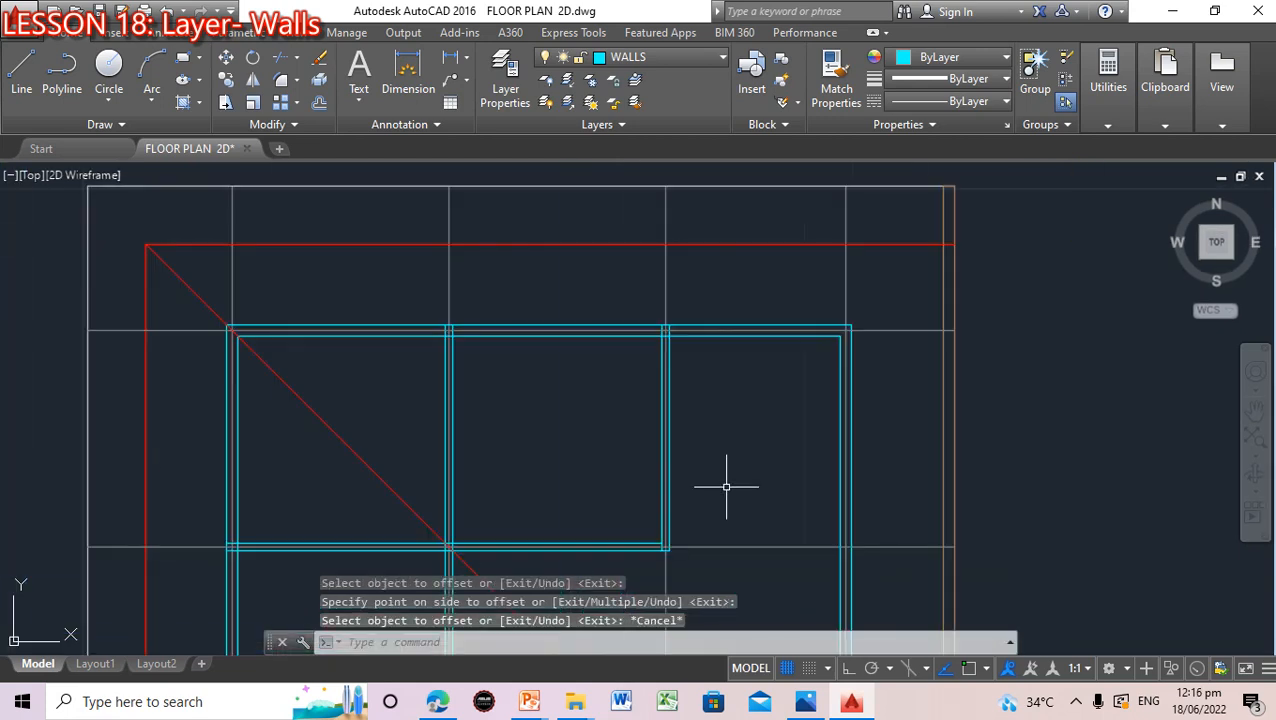
pyautogui.click(1256, 410)
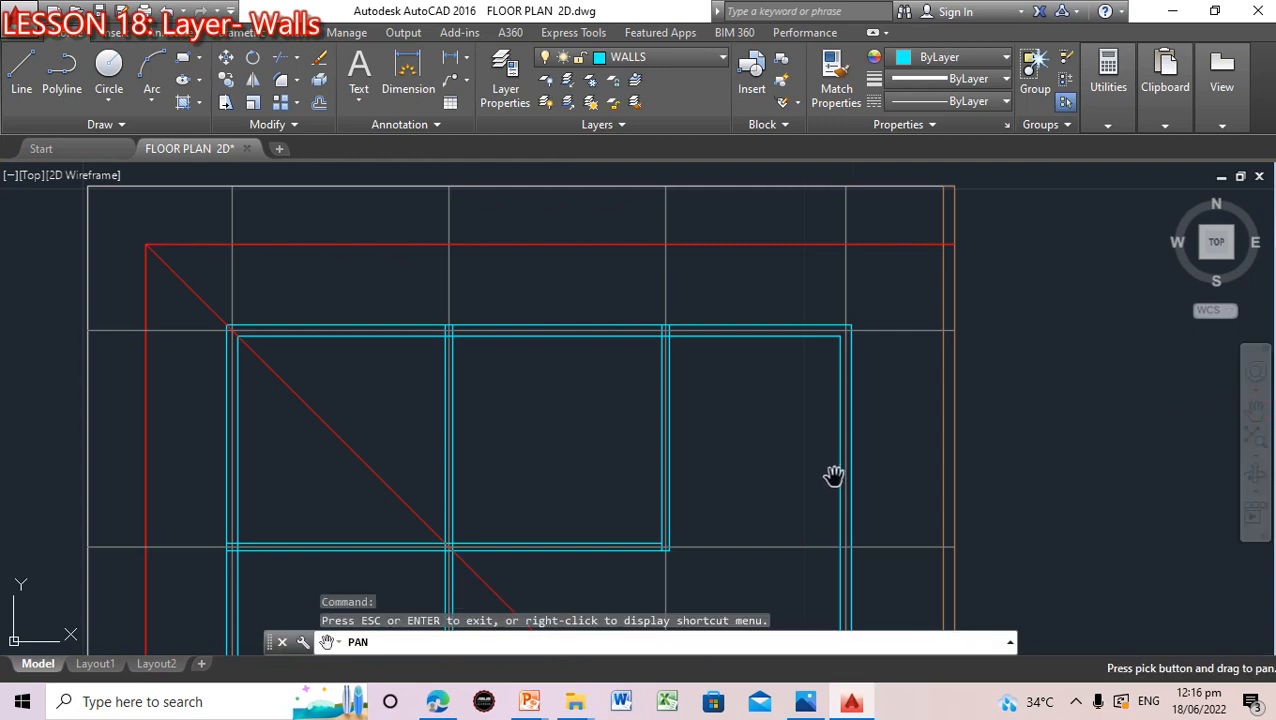
pyautogui.moveTo(834, 475); pyautogui.dragTo(826, 389)
pyautogui.moveTo(659, 544); pyautogui.dragTo(691, 347)
pyautogui.moveTo(614, 545); pyautogui.dragTo(621, 502)
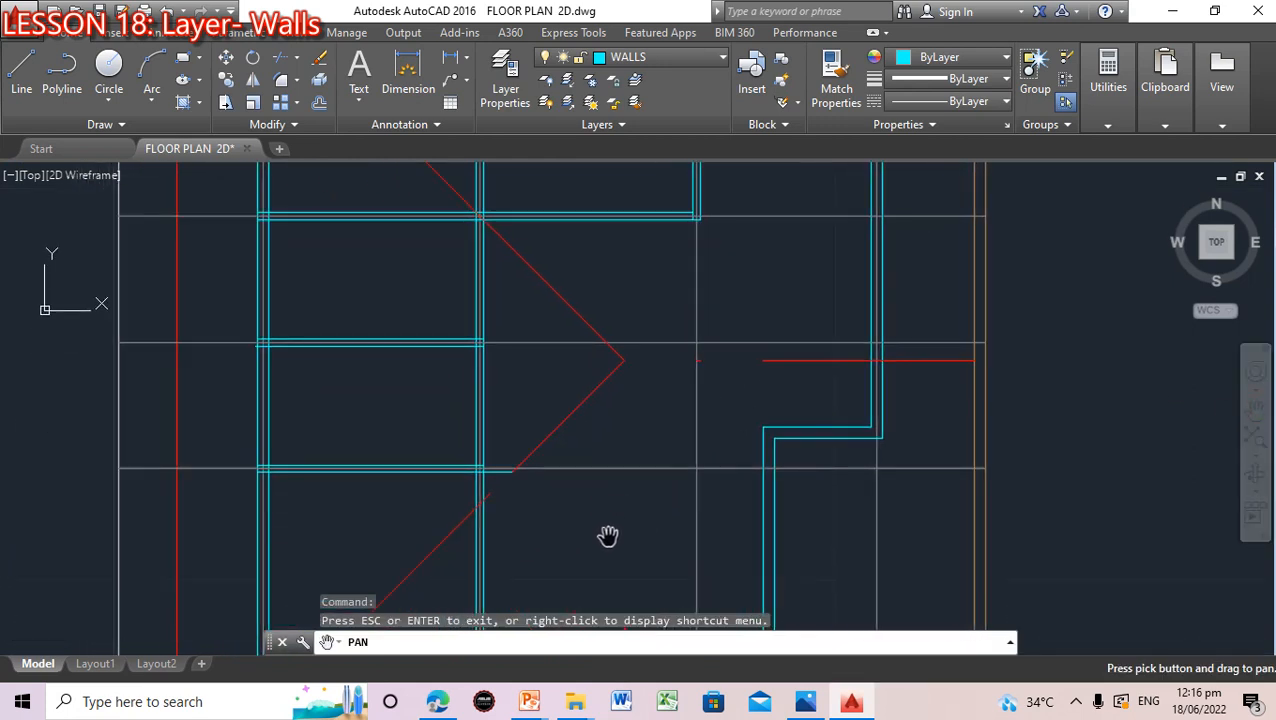
pyautogui.press('Escape')
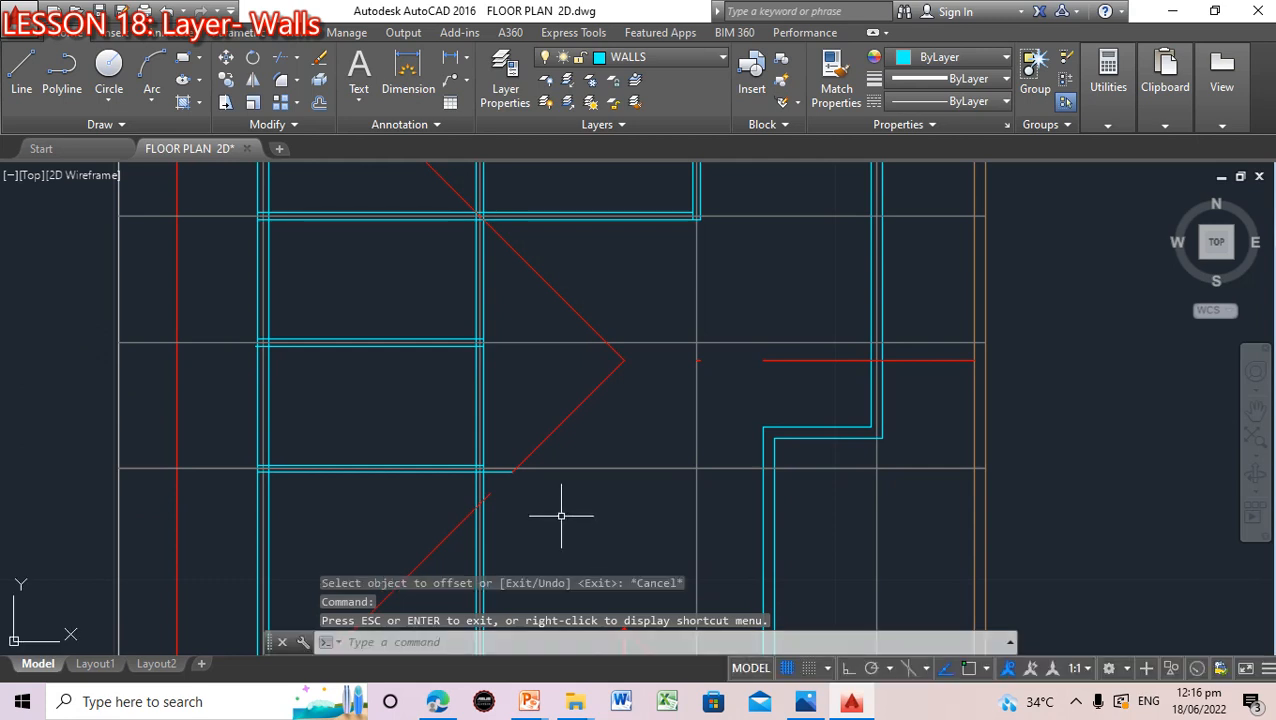
pyautogui.scroll(5, 563, 511)
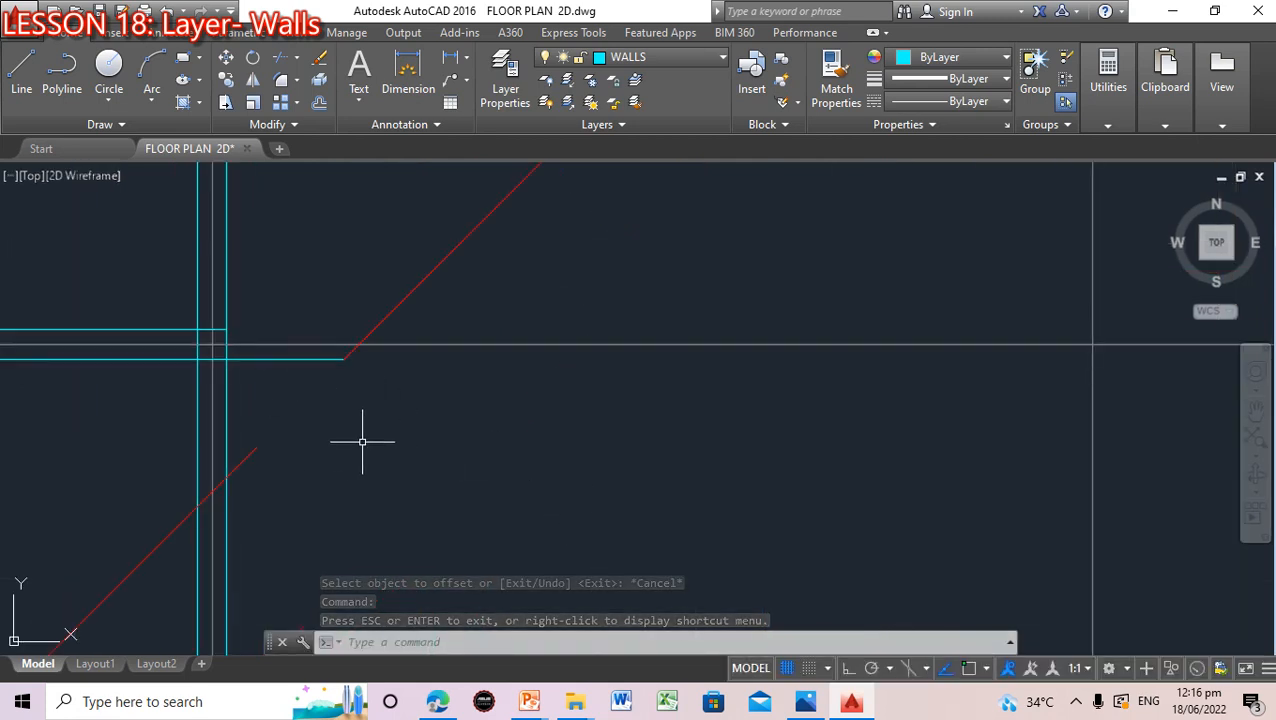
pyautogui.write('trim')
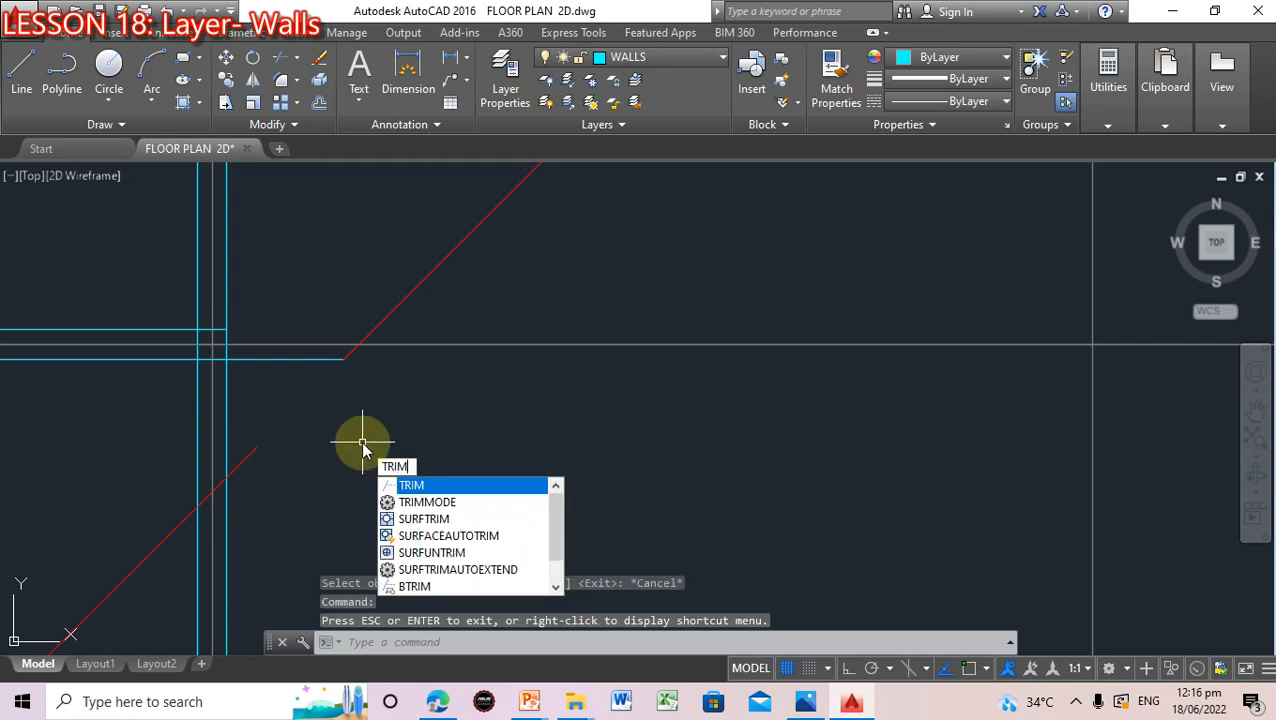
pyautogui.press('Return')
pyautogui.write('all')
pyautogui.press('Return')
pyautogui.press('Return')
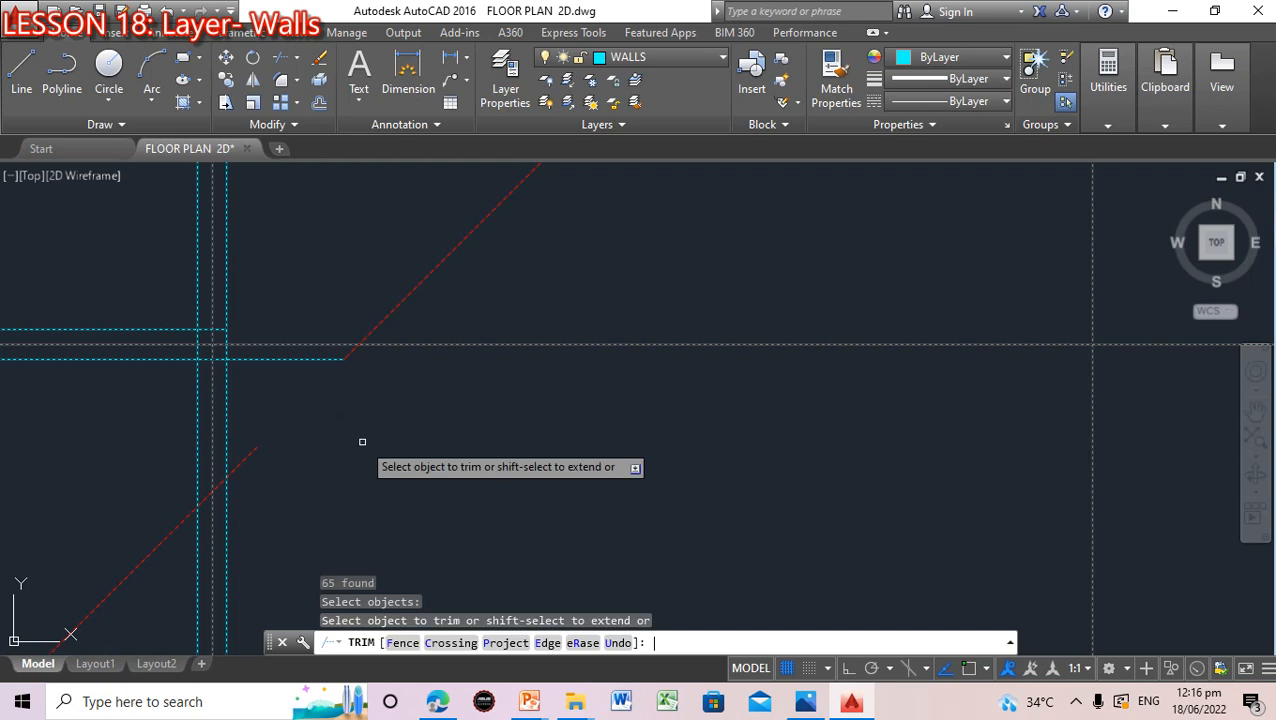
pyautogui.click(236, 359)
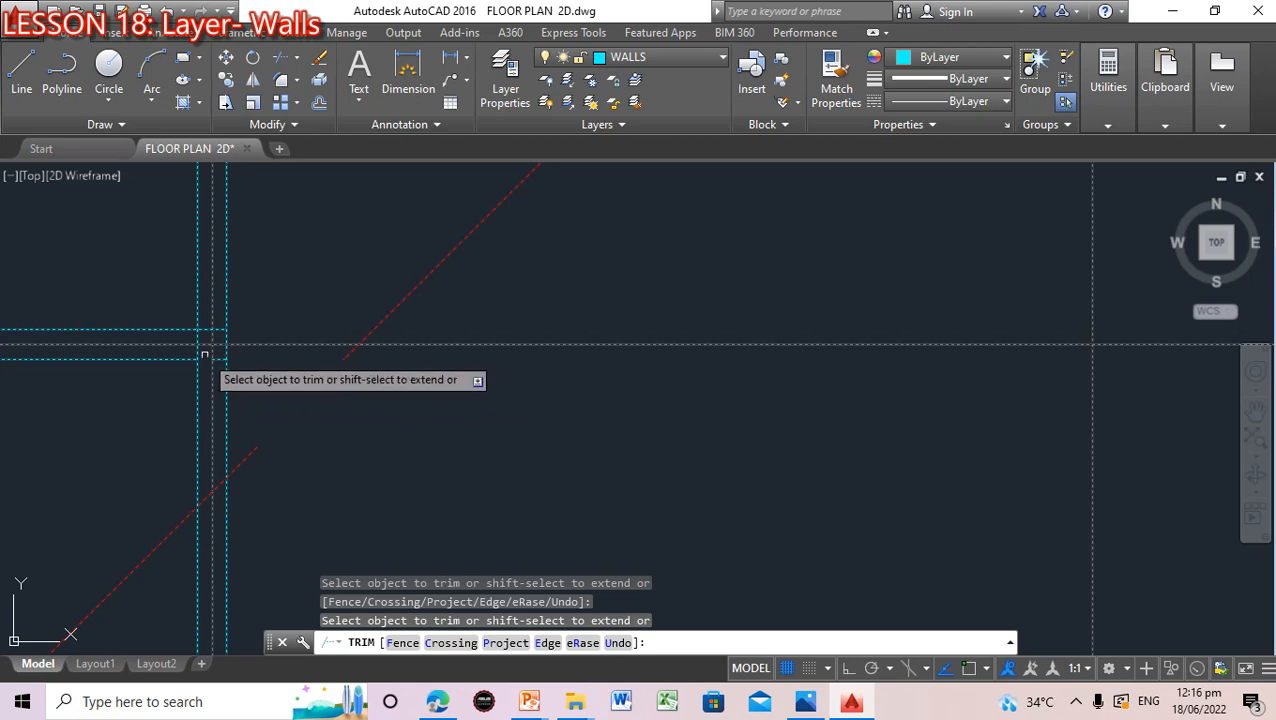
# Trim the wall lines crossing inside the junction of that partition and the interior vertical wall
pyautogui.click(197, 353)
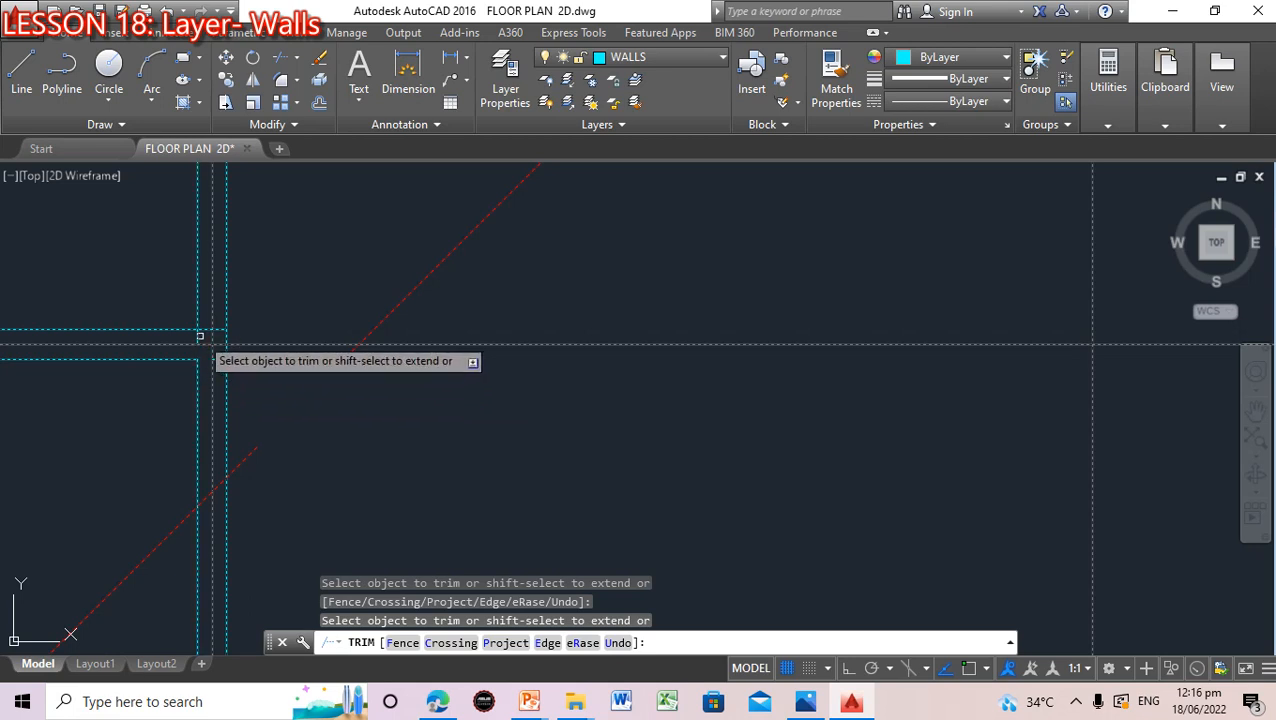
pyautogui.click(197, 336)
pyautogui.click(205, 328)
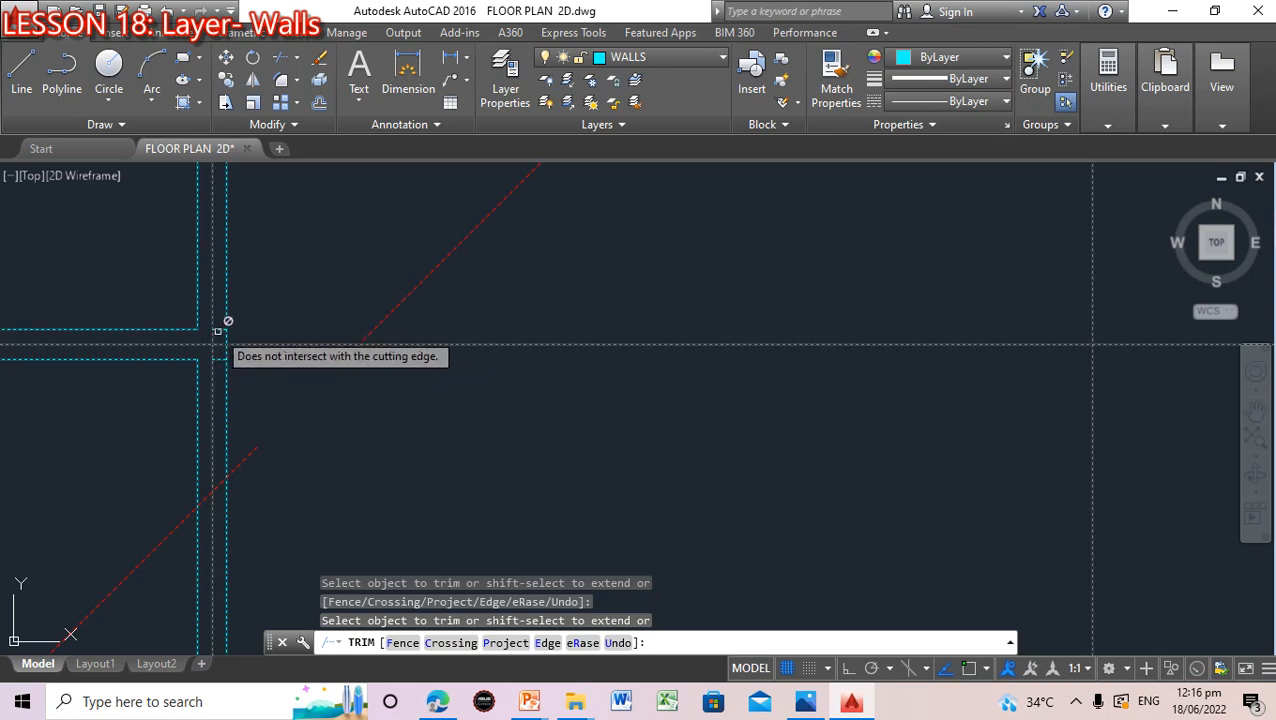
pyautogui.click(220, 327)
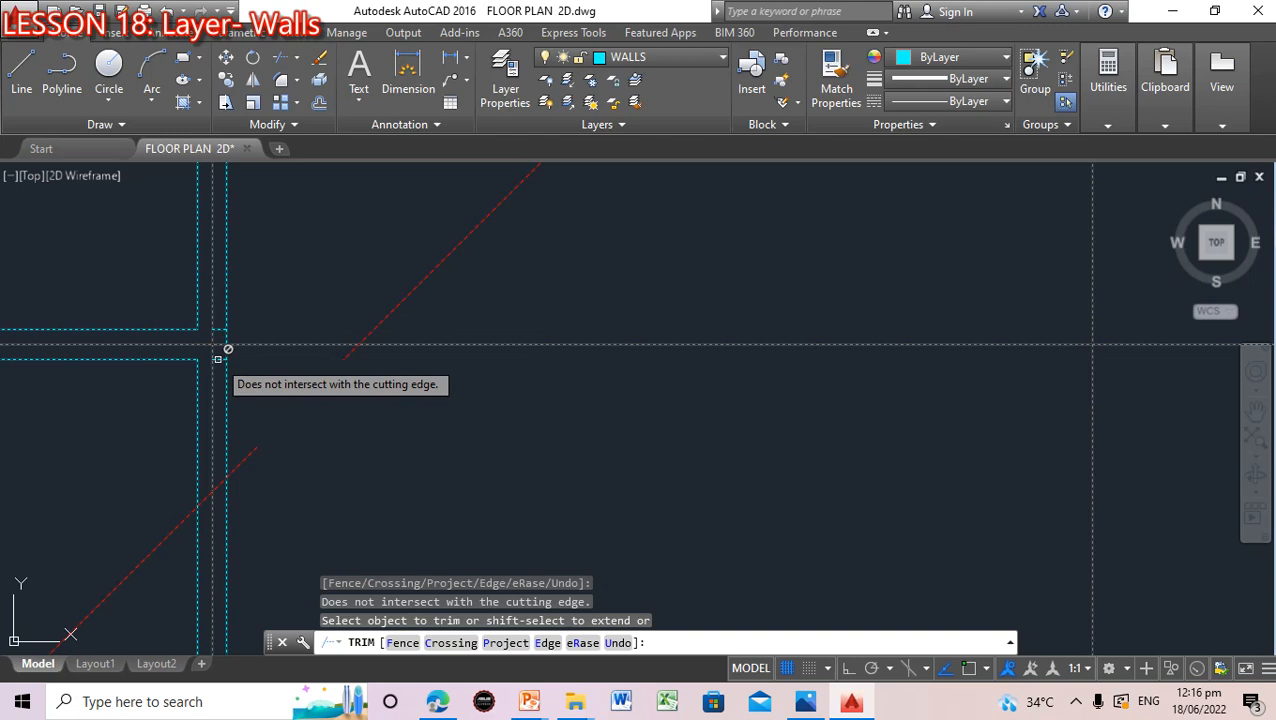
pyautogui.scroll(-3, 398, 466)
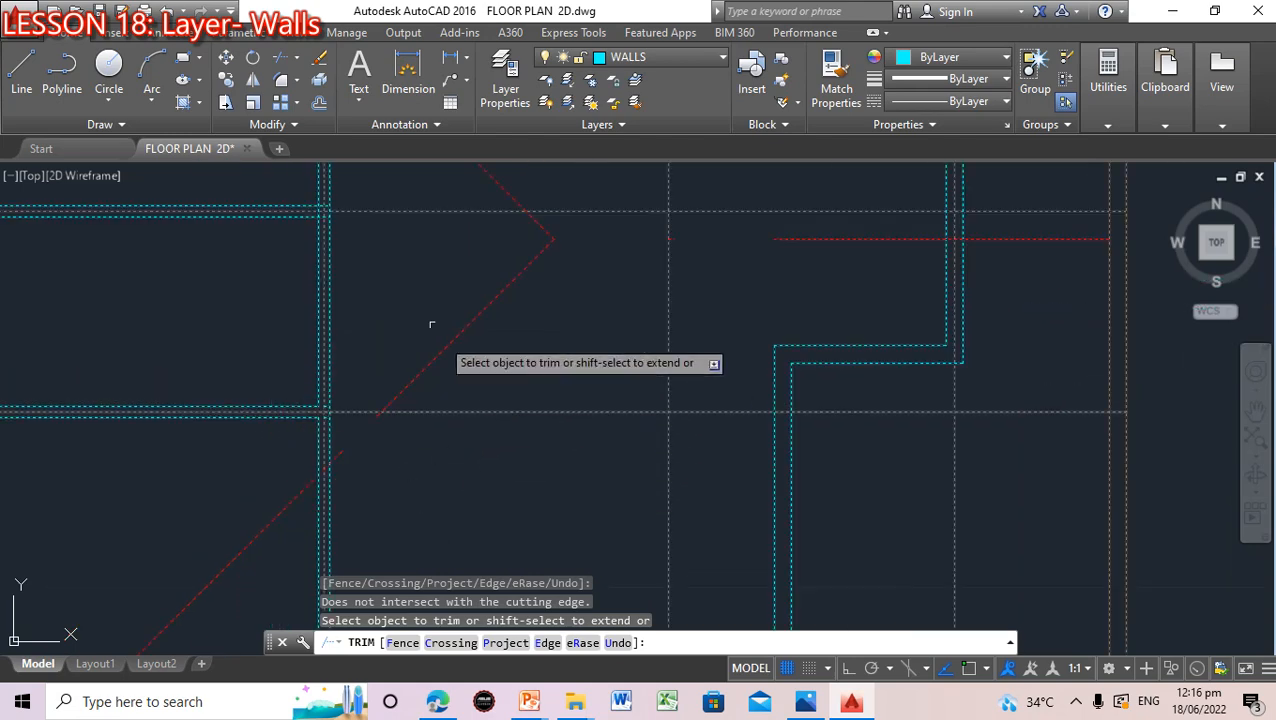
pyautogui.scroll(3, 336, 259)
pyautogui.scroll(-3, 390, 290)
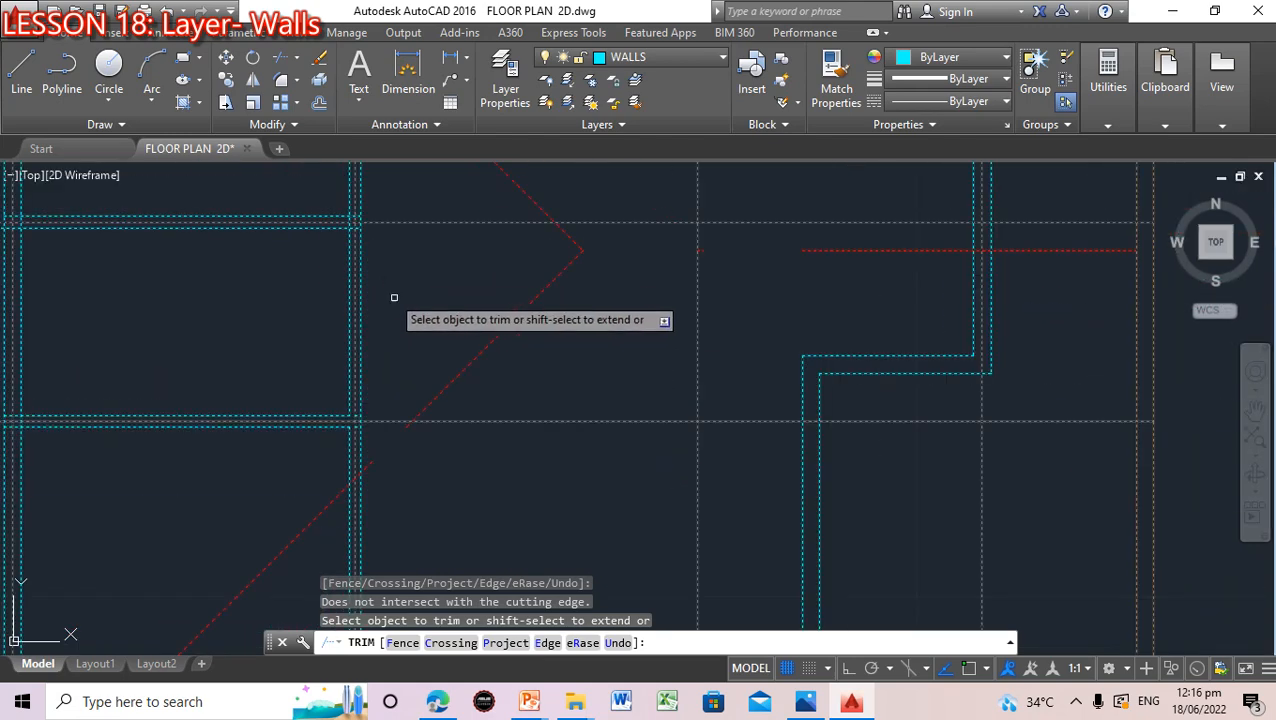
pyautogui.click(402, 289)
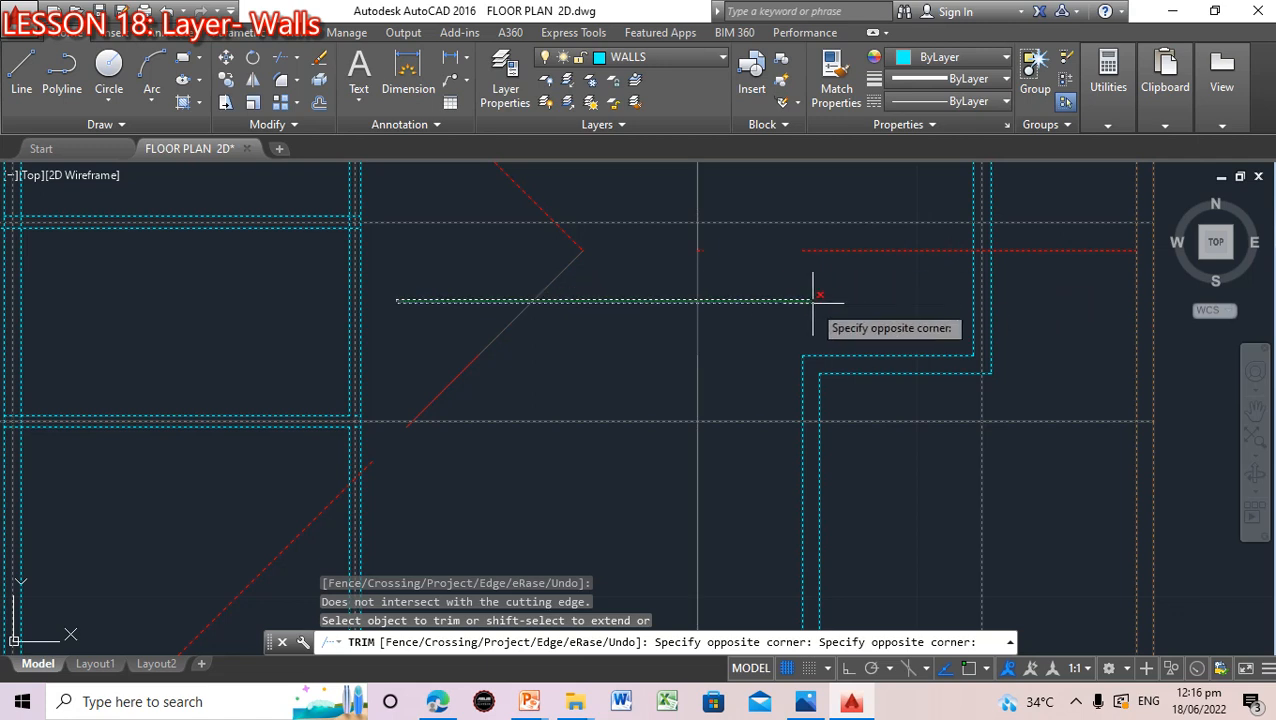
pyautogui.press('Escape')
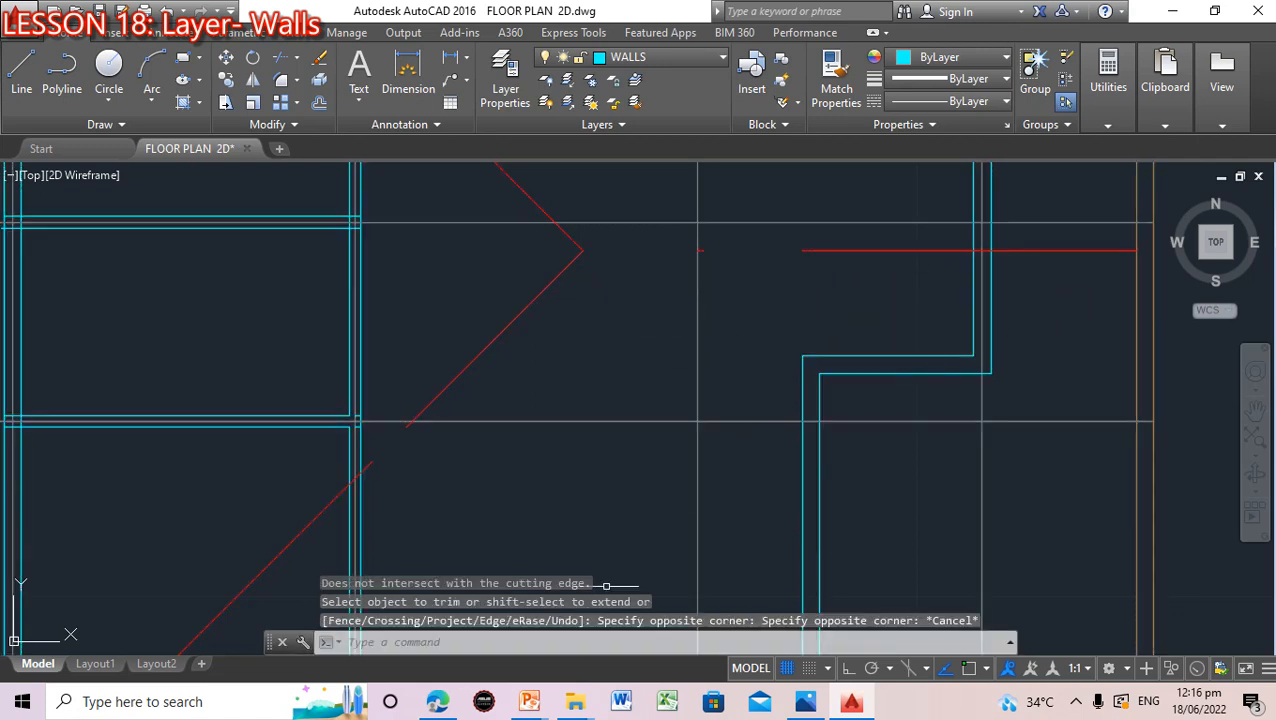
# Erase the two short horizontal stubs left inside the interior vertical wall at the partition junction
pyautogui.scroll(2, 492, 533)
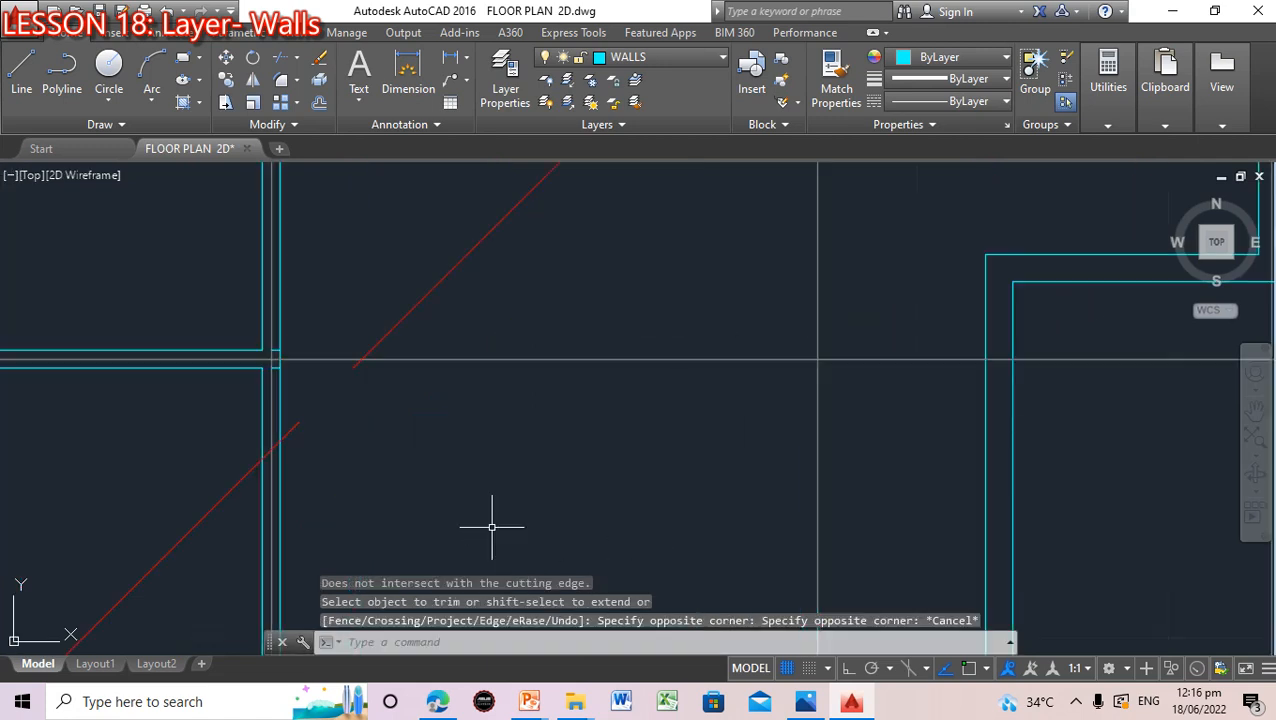
pyautogui.click(276, 350)
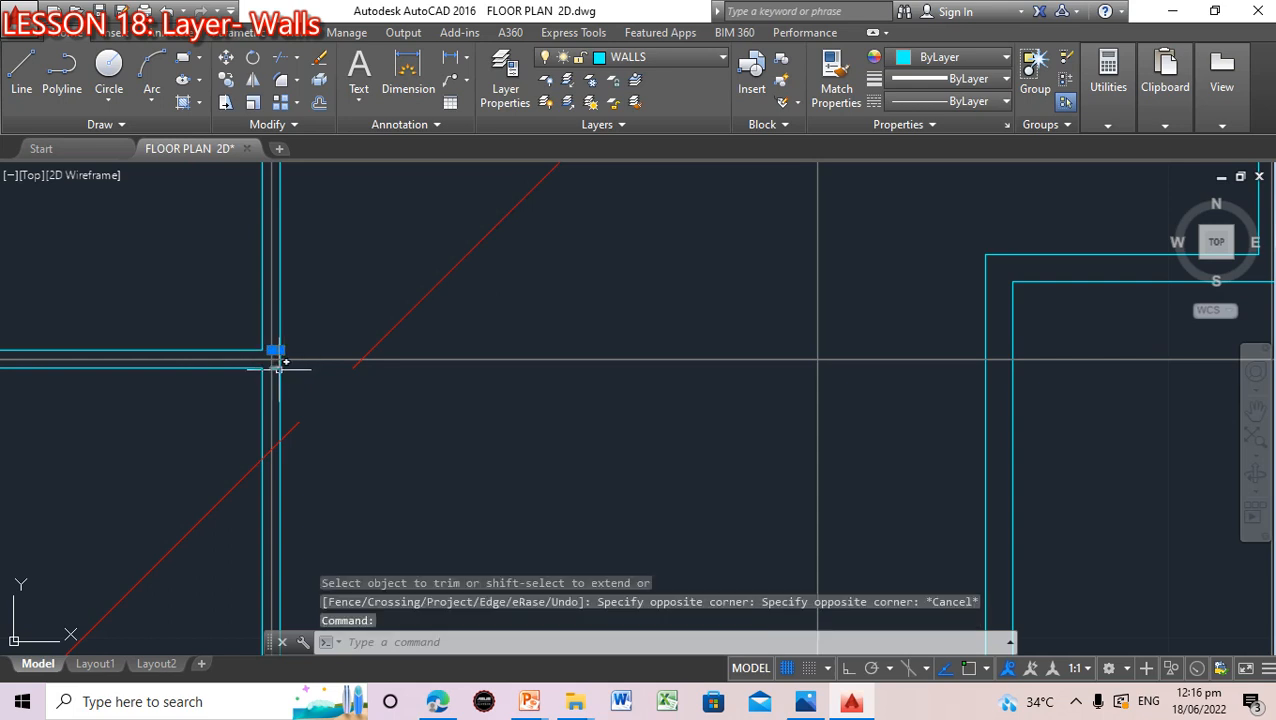
pyautogui.click(276, 367)
pyautogui.press('Delete')
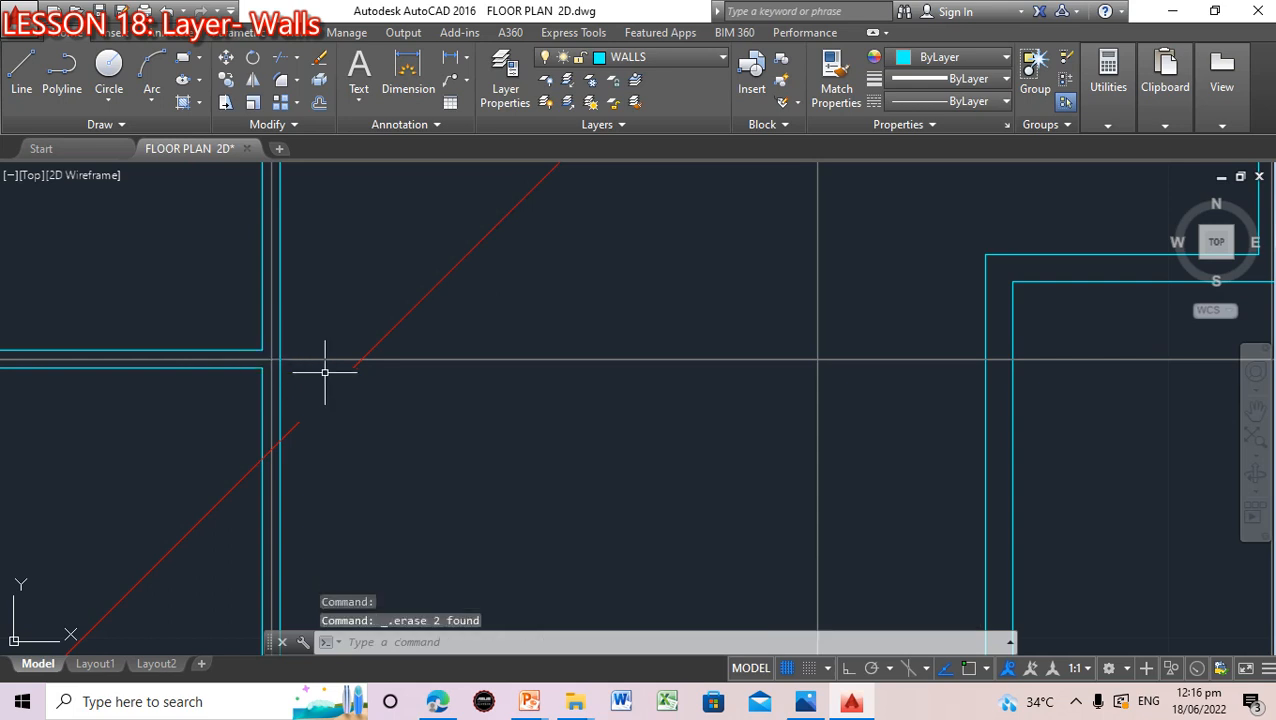
pyautogui.scroll(4, 443, 381)
pyautogui.scroll(-6, 443, 381)
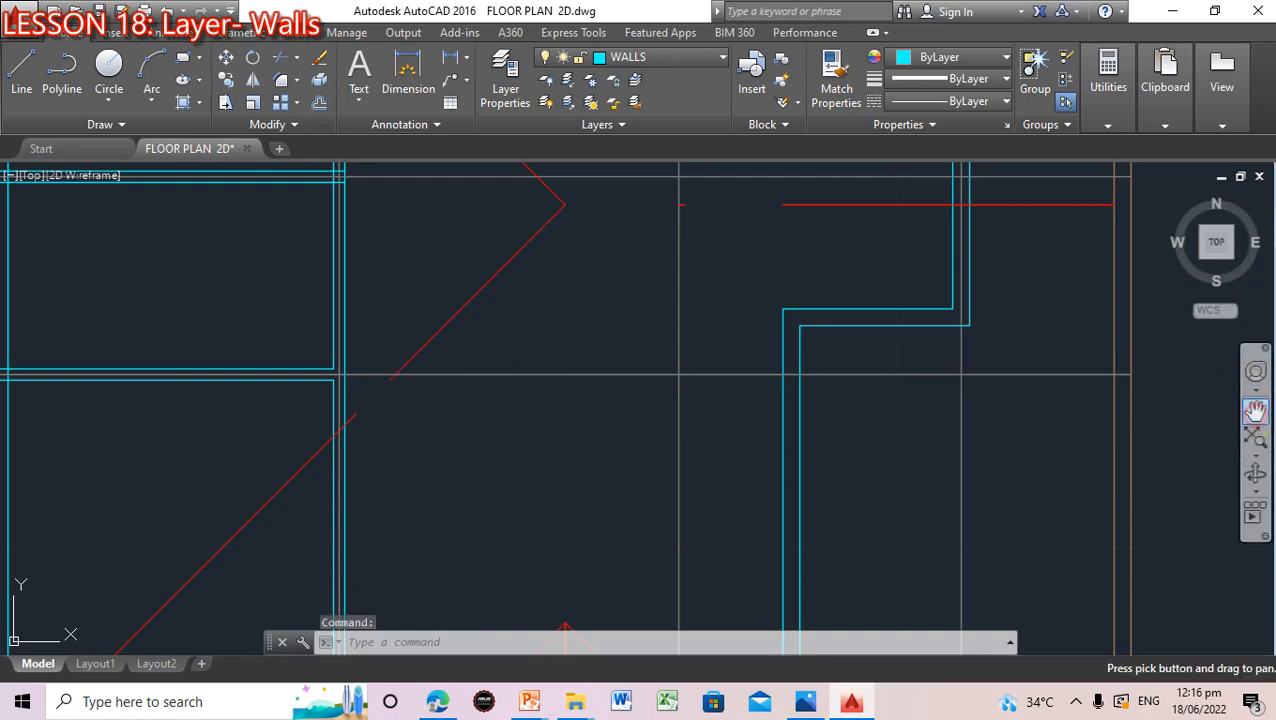
pyautogui.click(1255, 411)
pyautogui.moveTo(421, 433); pyautogui.dragTo(664, 456)
pyautogui.scroll(2, 339, 442)
pyautogui.moveTo(339, 442); pyautogui.dragTo(512, 513)
pyautogui.press('Escape')
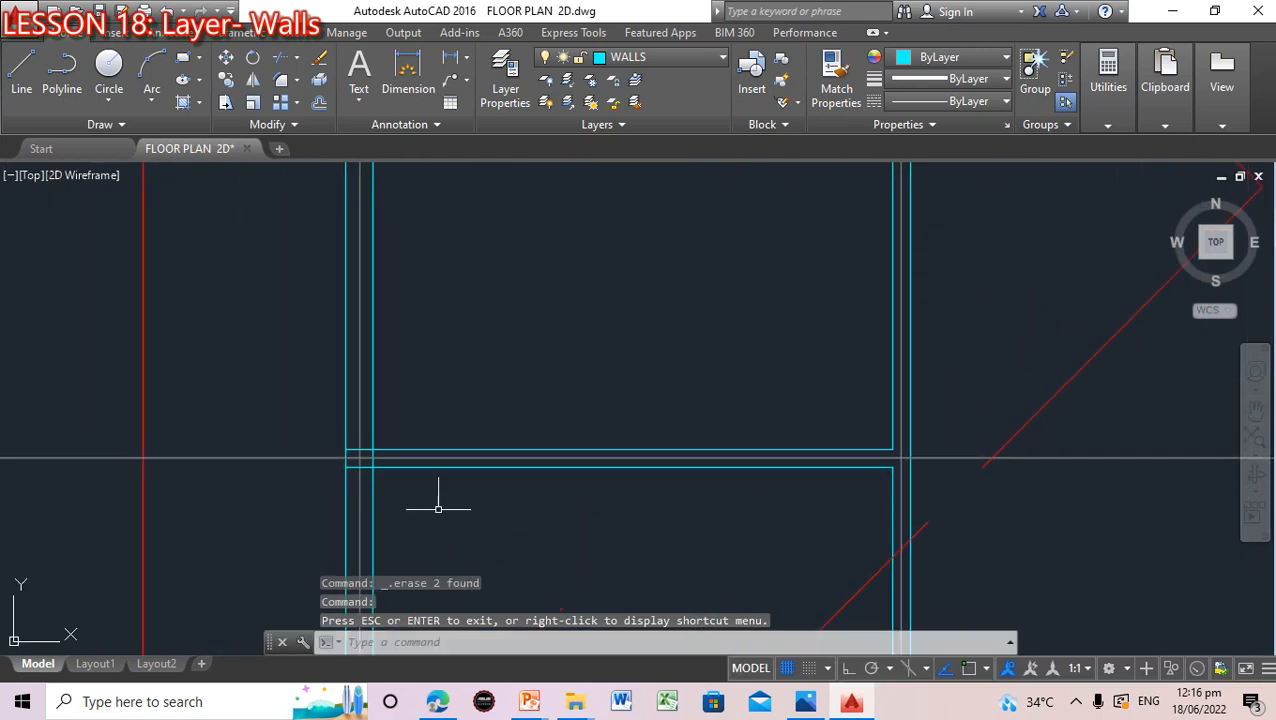
pyautogui.click(436, 646)
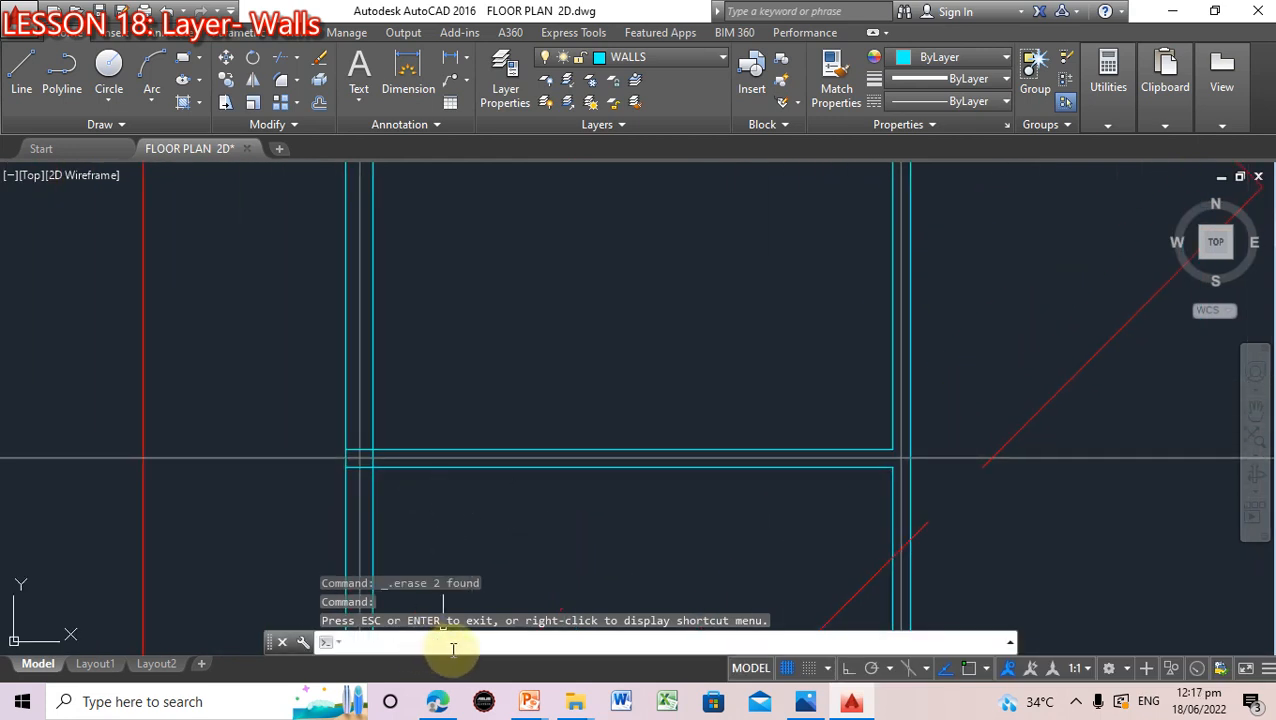
pyautogui.write('trim')
pyautogui.press('Return')
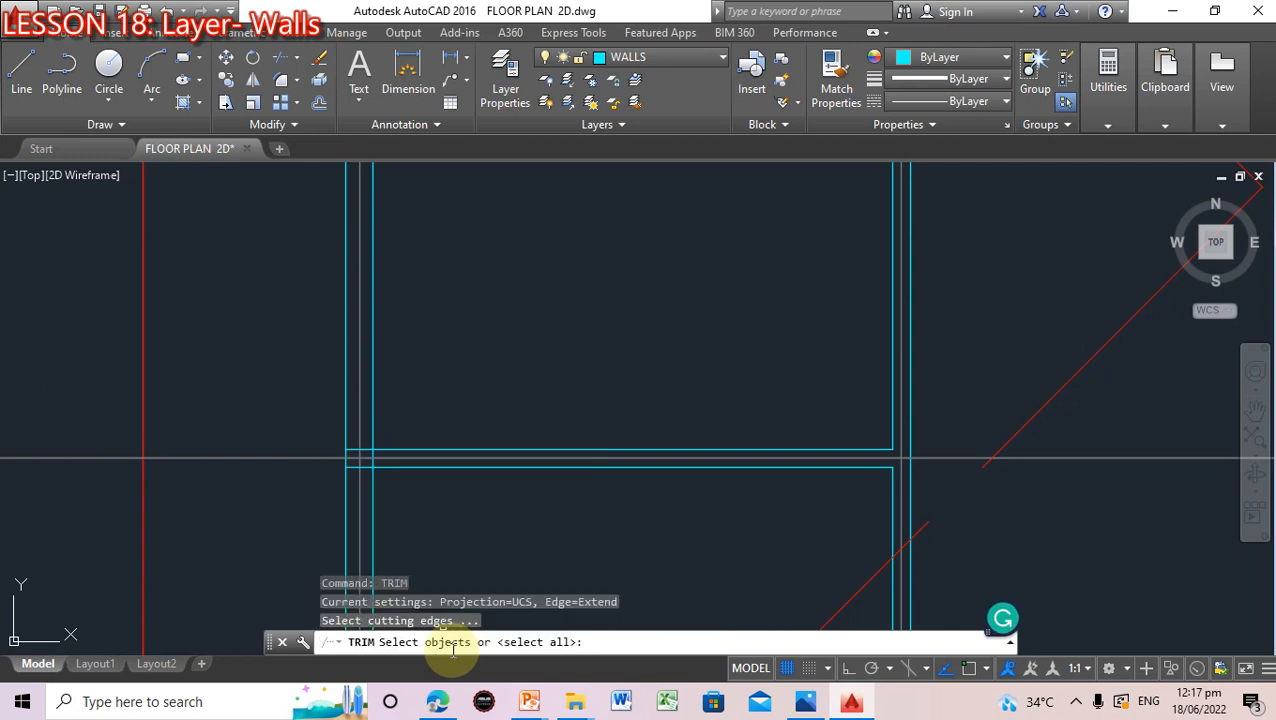
pyautogui.press('Return')
pyautogui.click(452, 650)
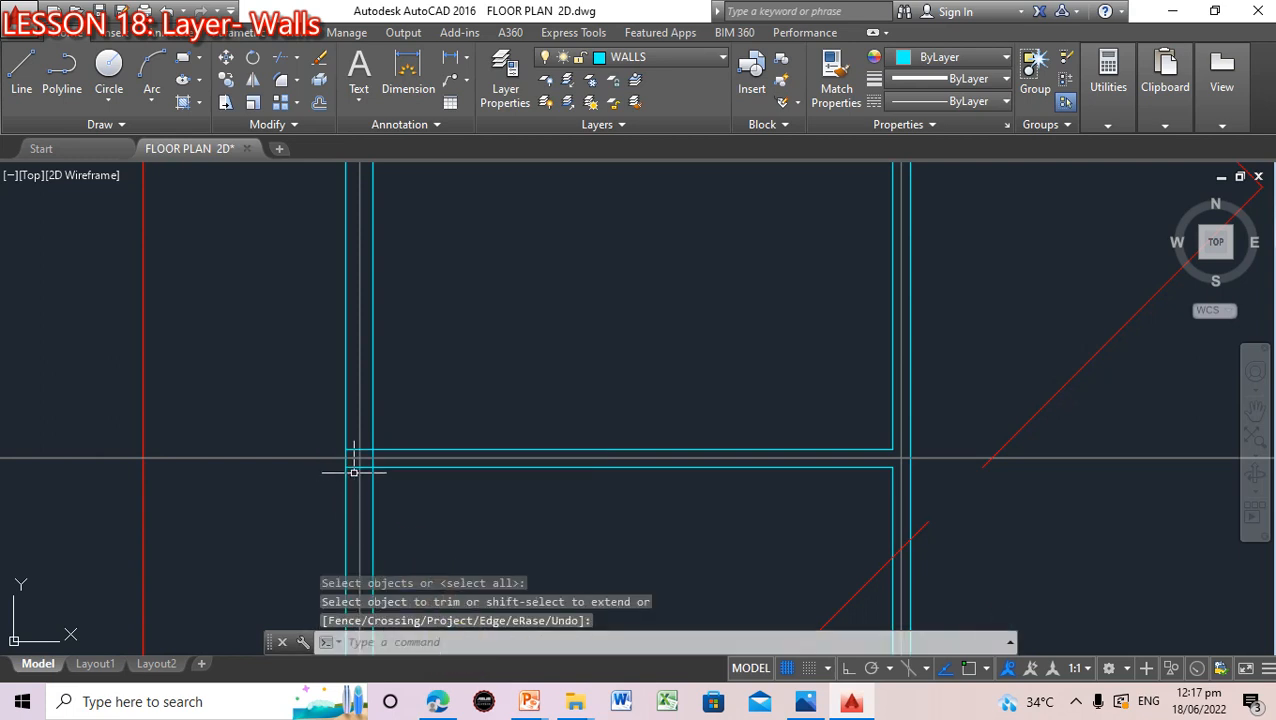
pyautogui.press('Escape')
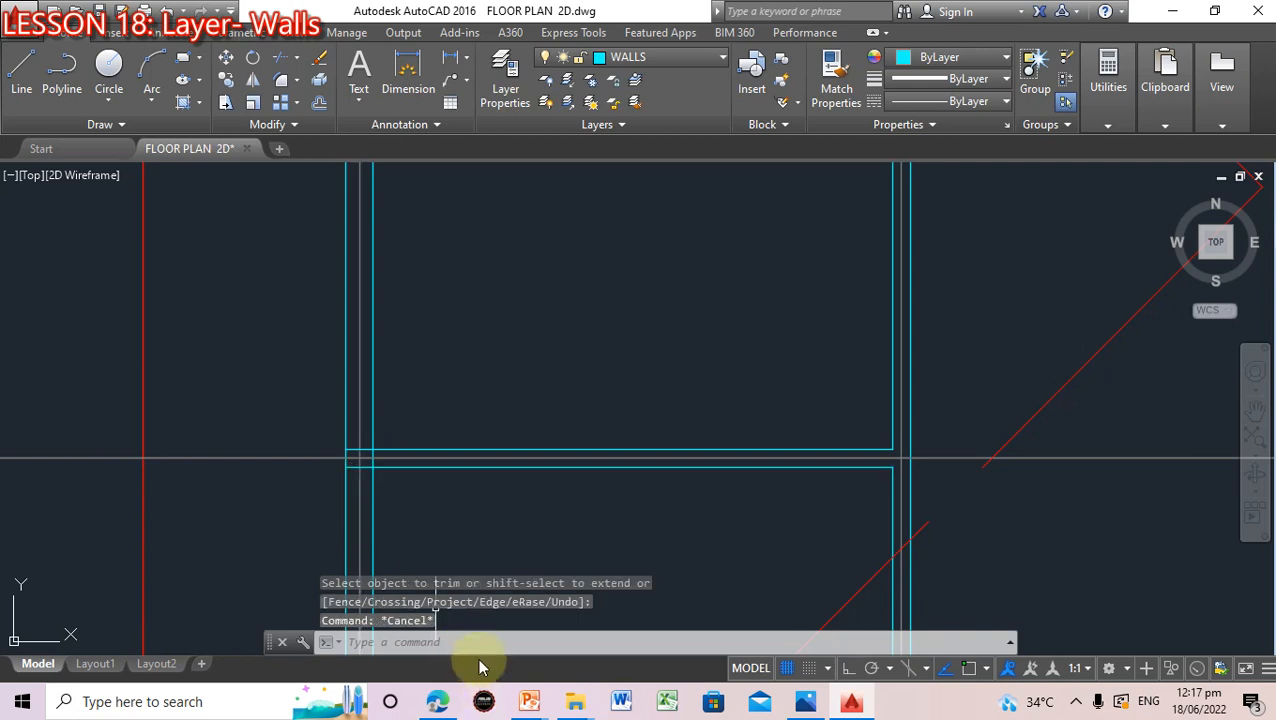
# Using all objects as cutting edges, trim the southernmost west-room partition's lines where they cross inside the west wall
pyautogui.write('tri')
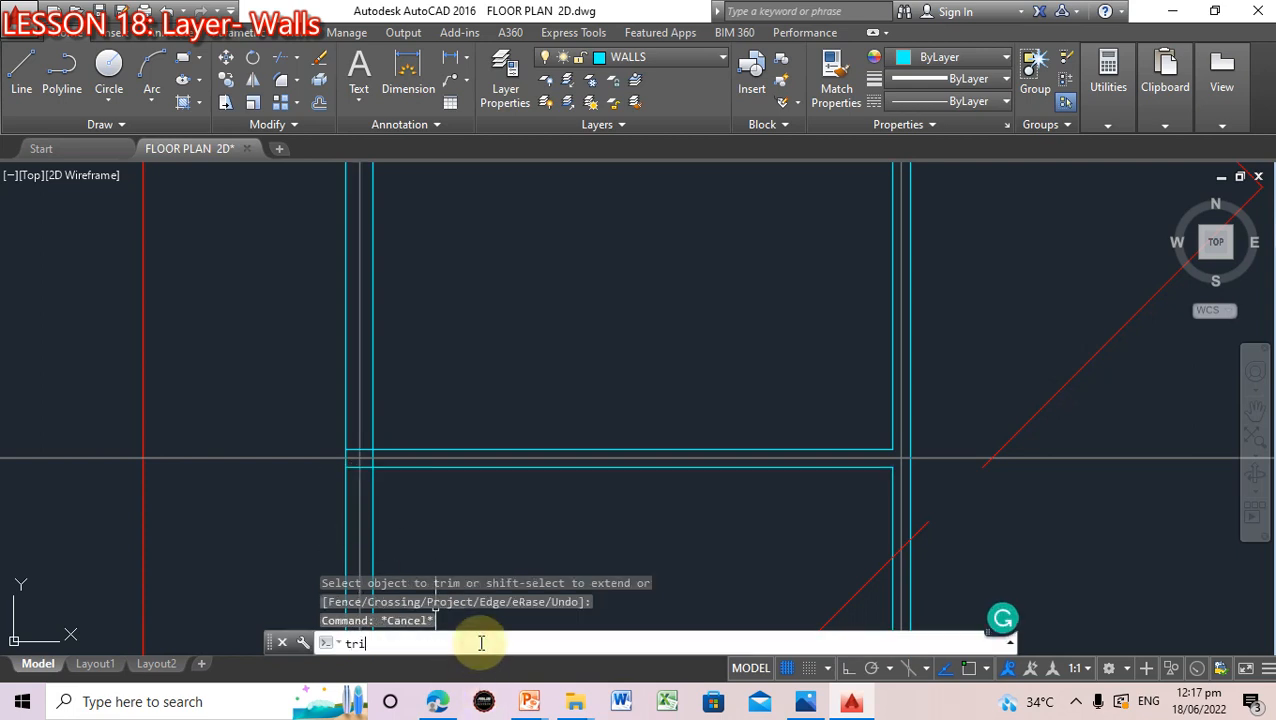
pyautogui.write('m')
pyautogui.press('Return')
pyautogui.write('al')
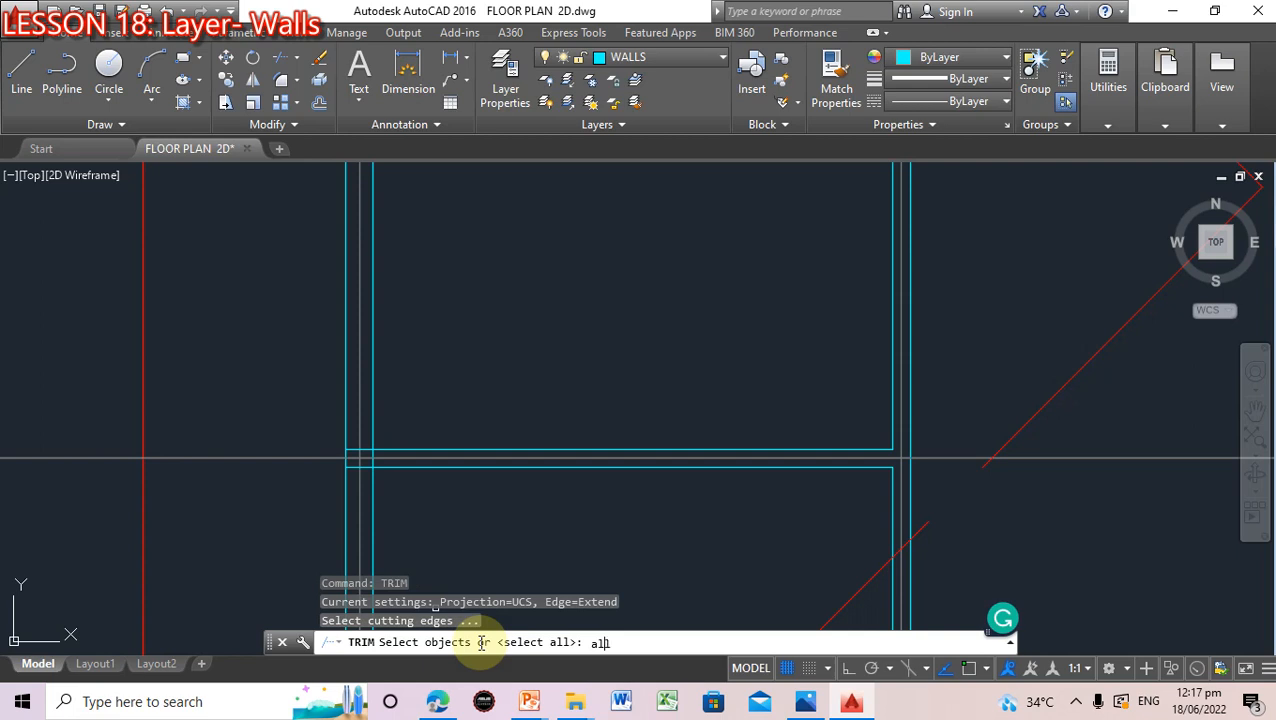
pyautogui.write('l')
pyautogui.press('Return')
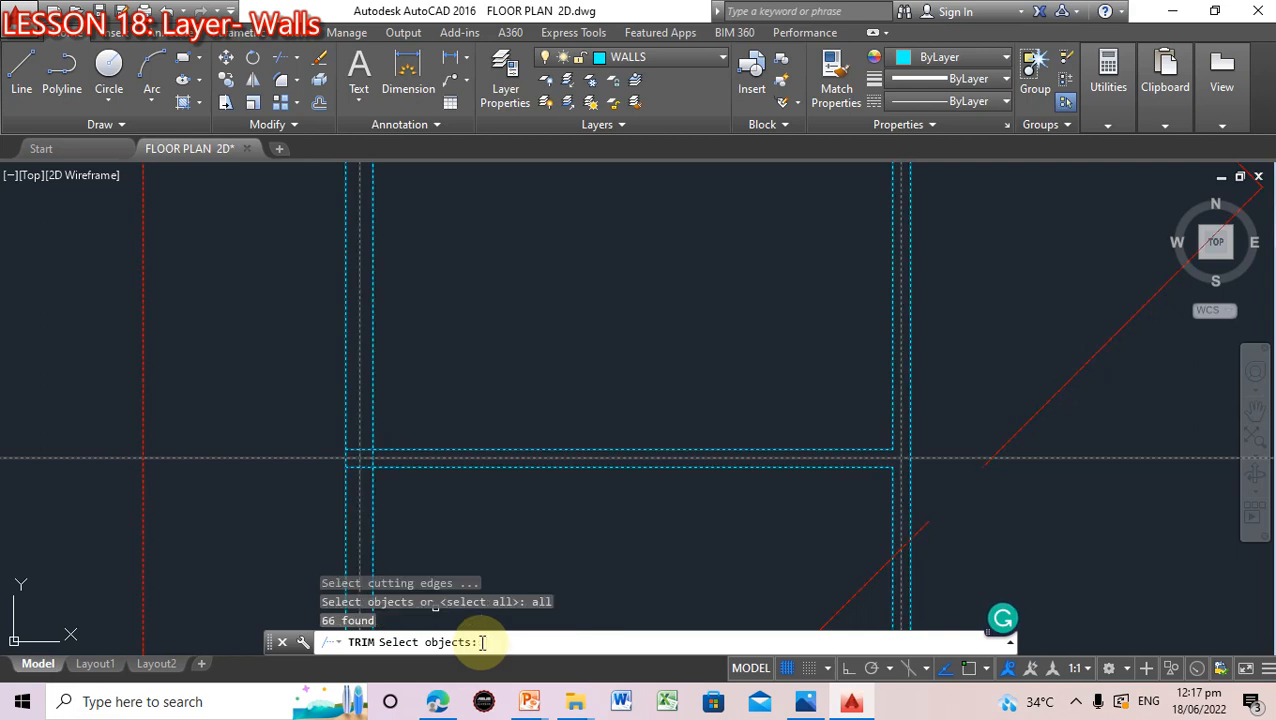
pyautogui.press('Return')
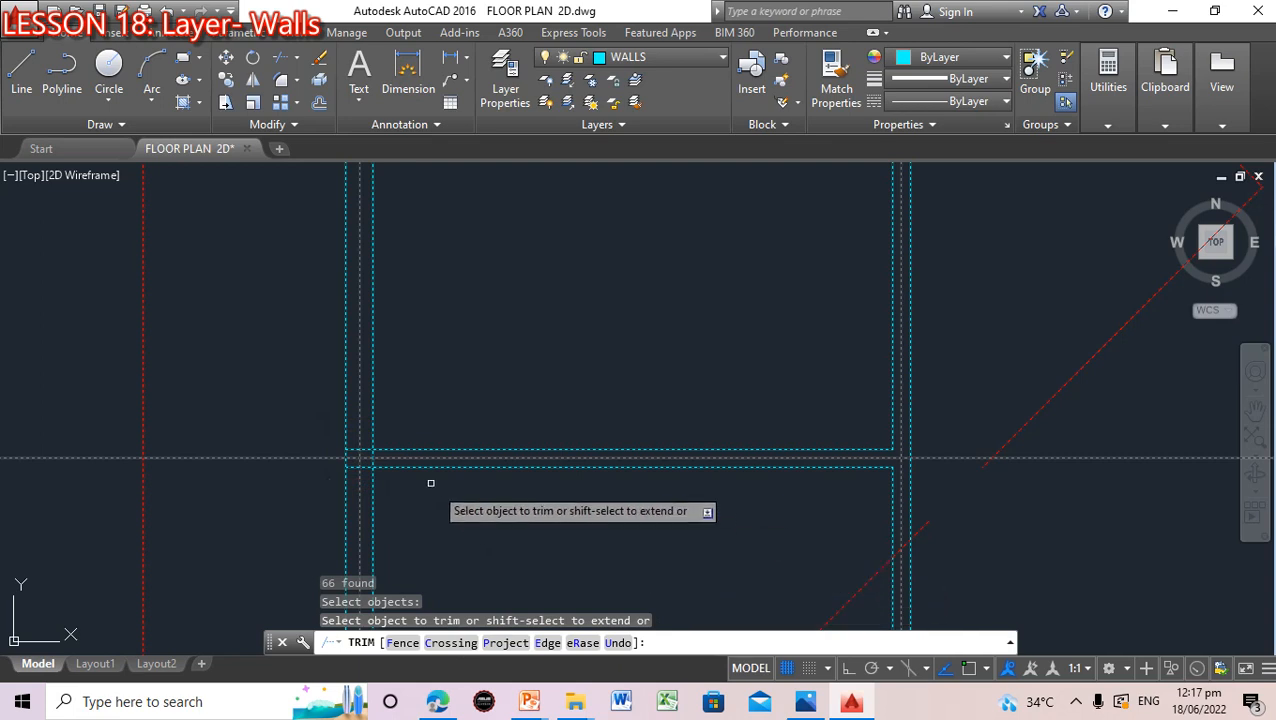
pyautogui.click(364, 459)
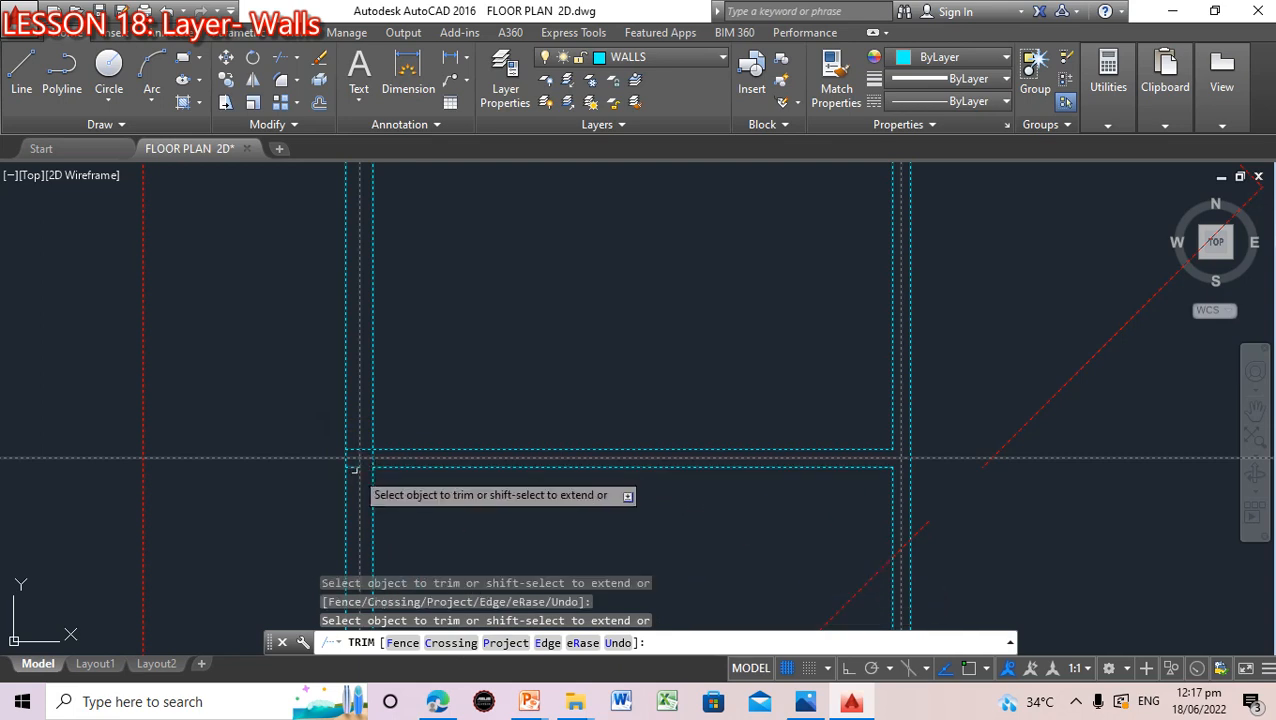
pyautogui.click(353, 468)
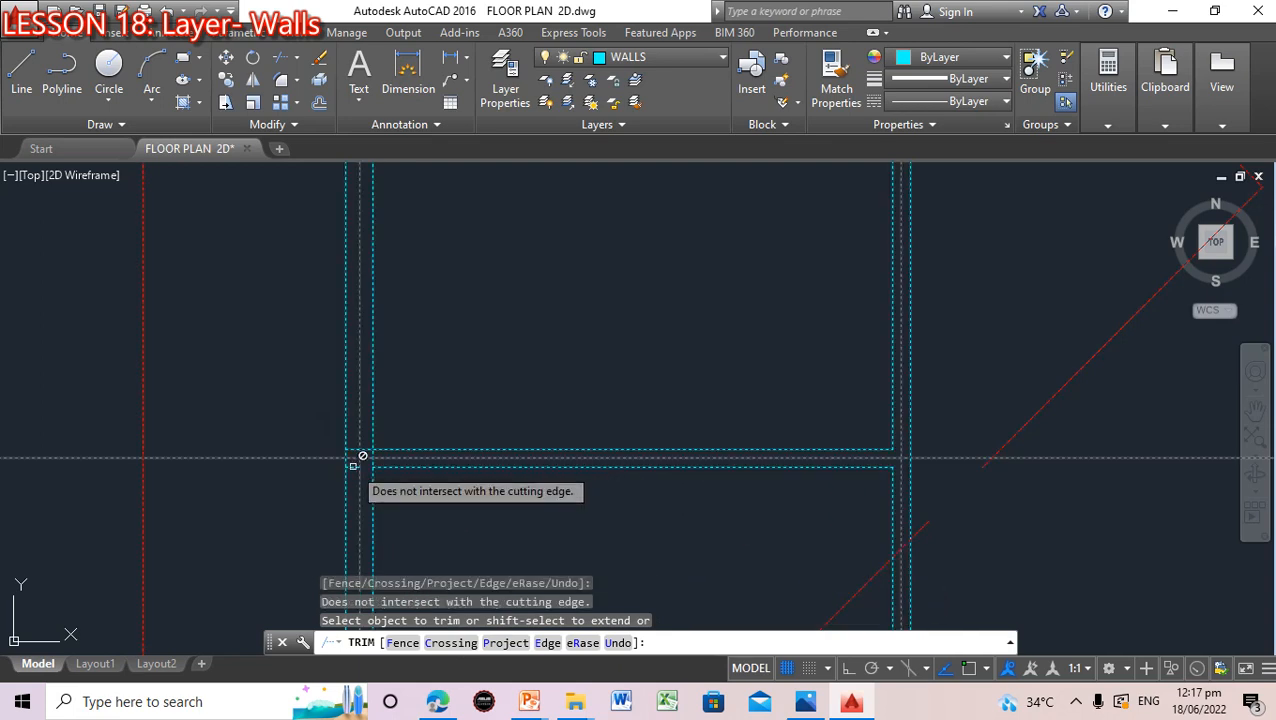
pyautogui.click(354, 451)
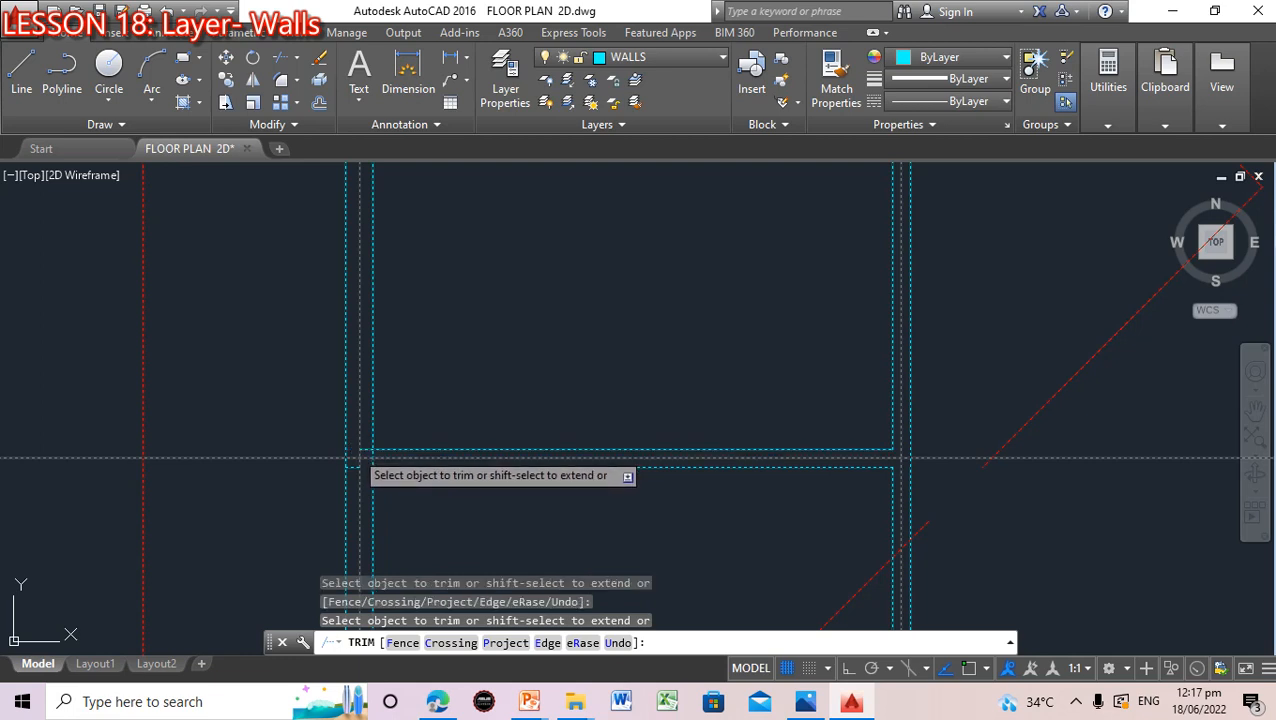
pyautogui.click(368, 449)
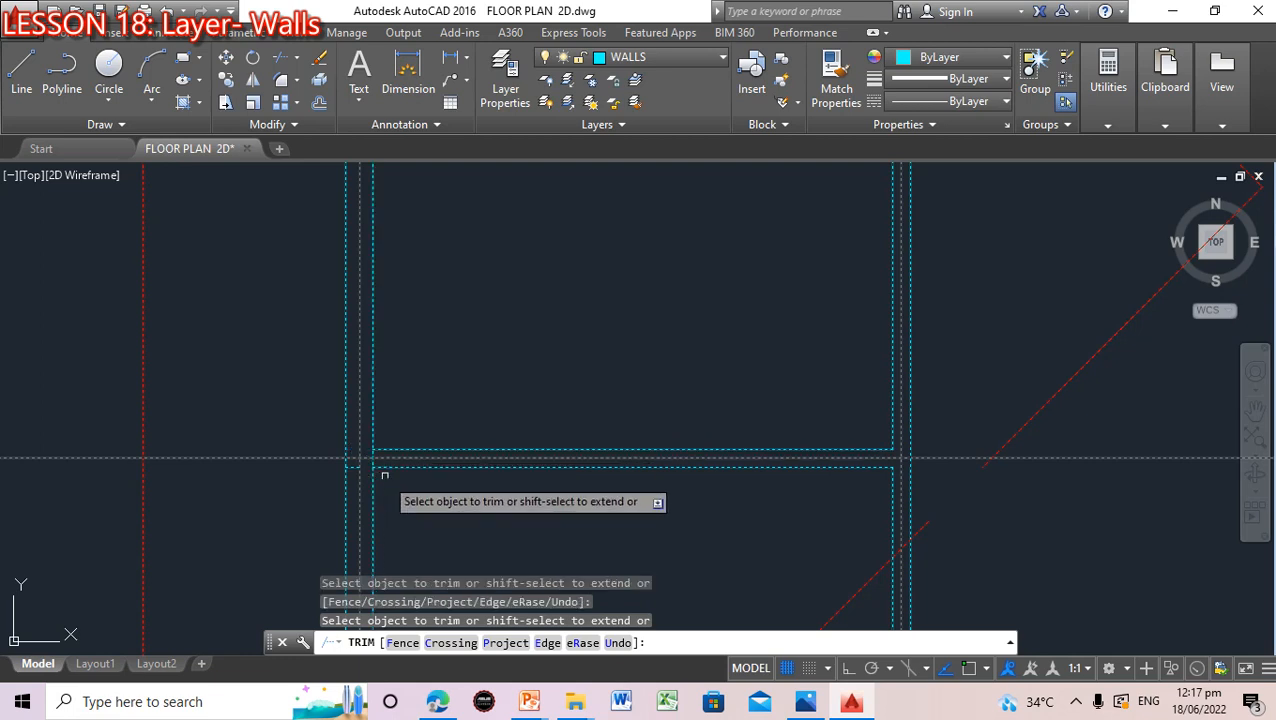
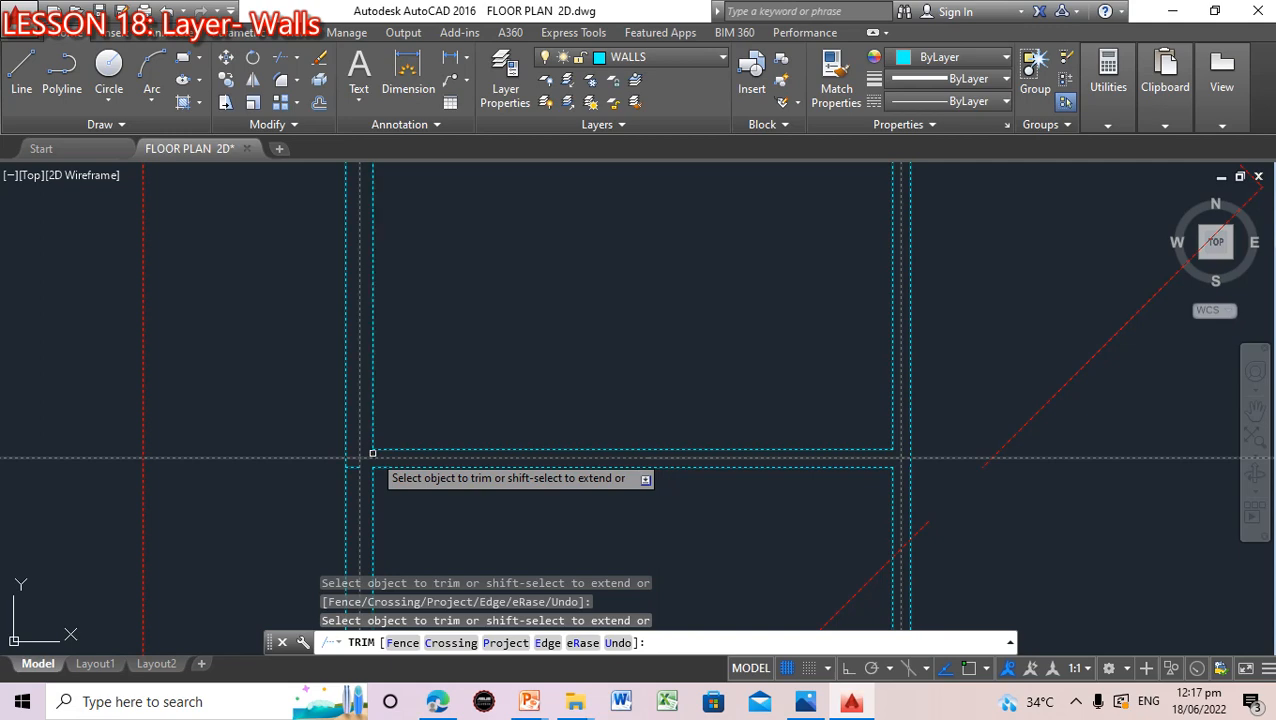
# Trim the next partition to the north where its lines cross the west wall and the interior vertical wall
pyautogui.scroll(2, 470, 399)
pyautogui.scroll(-2, 470, 385)
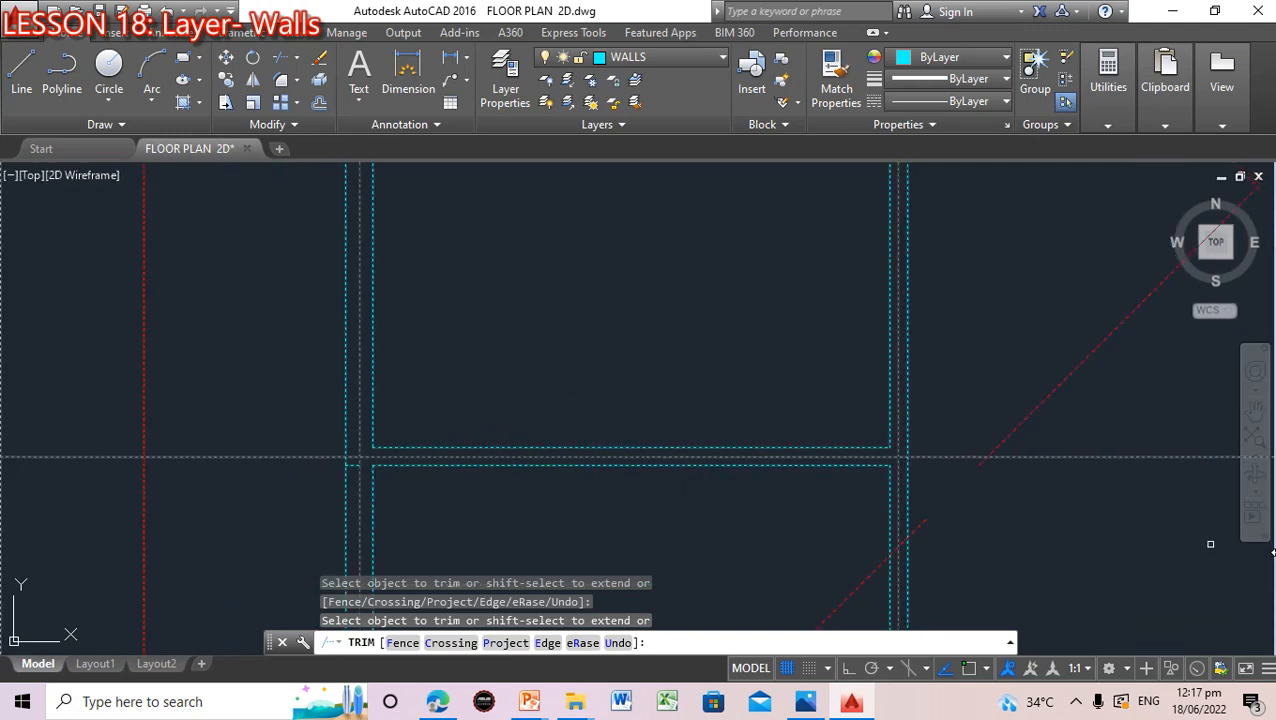
pyautogui.click(1255, 410)
pyautogui.moveTo(669, 305); pyautogui.dragTo(596, 300)
pyautogui.moveTo(286, 578); pyautogui.dragTo(286, 574)
pyautogui.press('Escape')
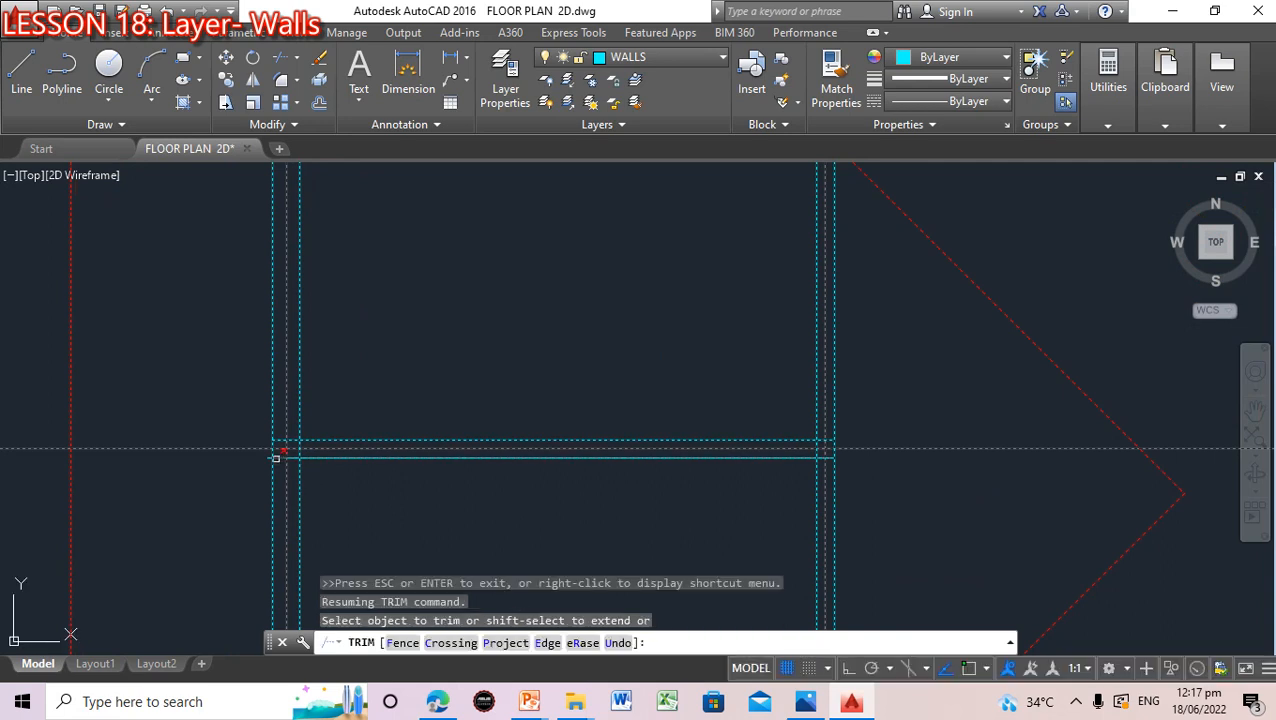
pyautogui.click(275, 452)
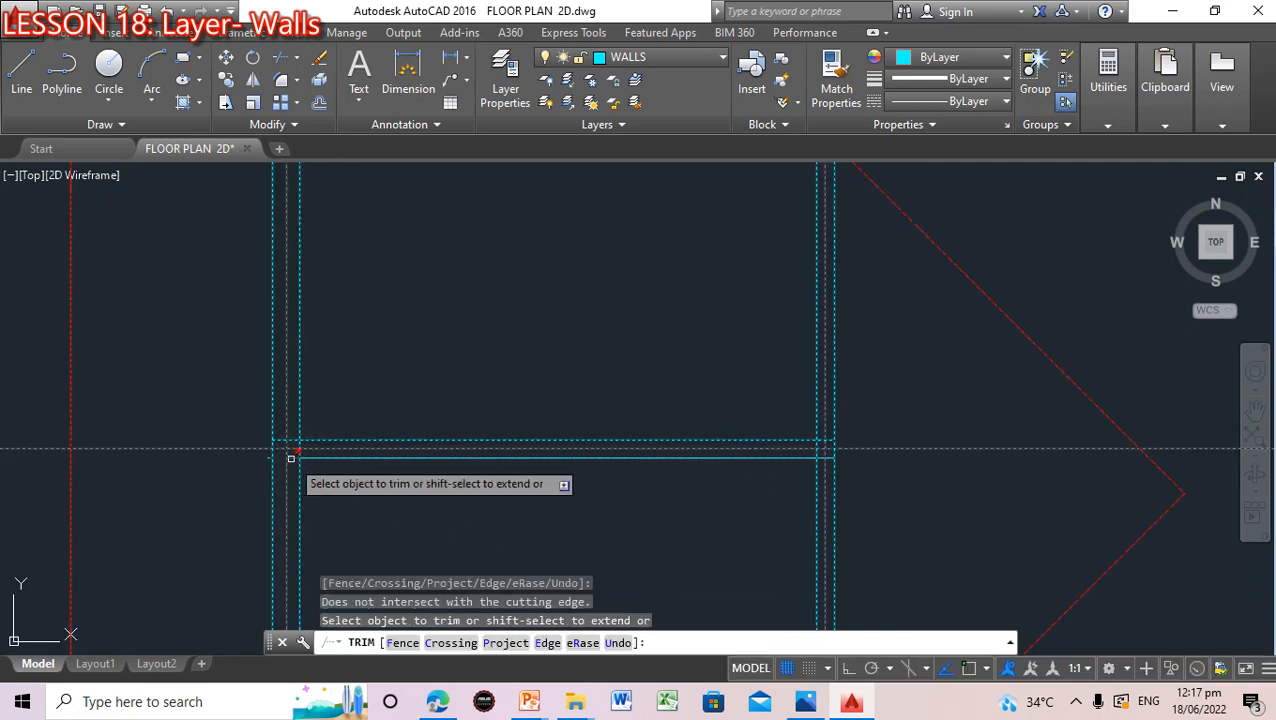
pyautogui.click(291, 458)
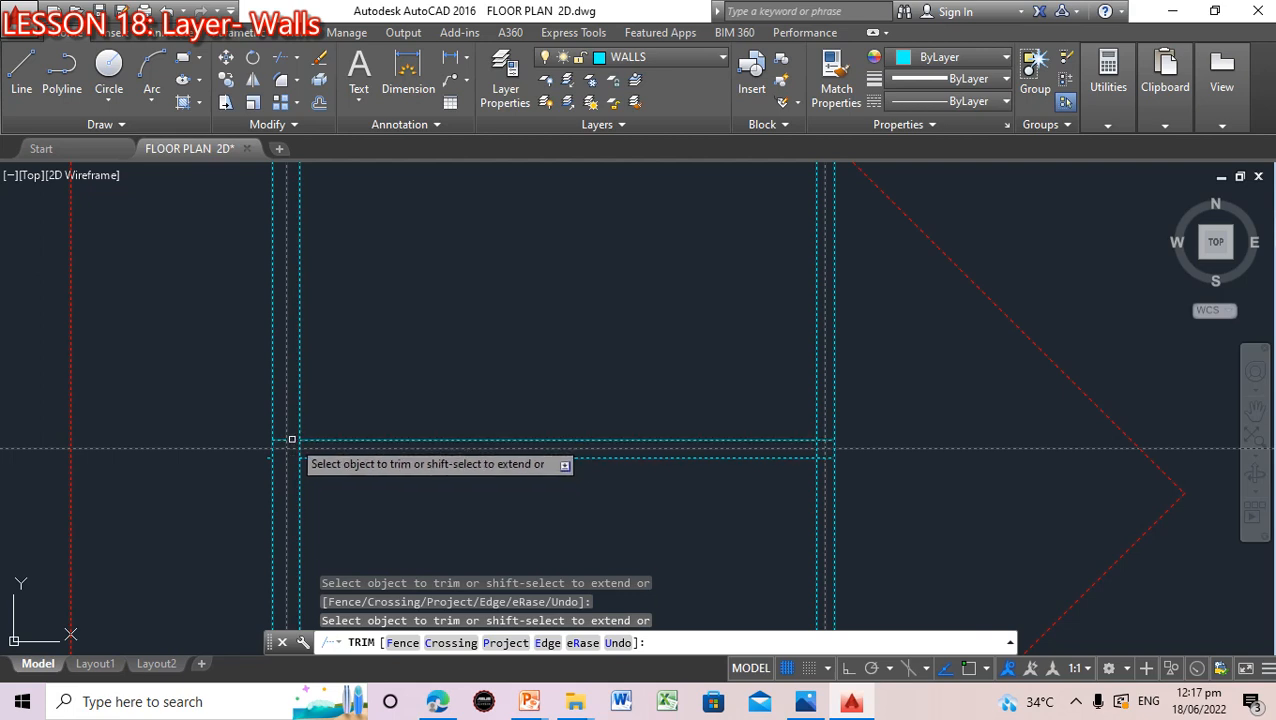
pyautogui.click(286, 435)
pyautogui.click(280, 437)
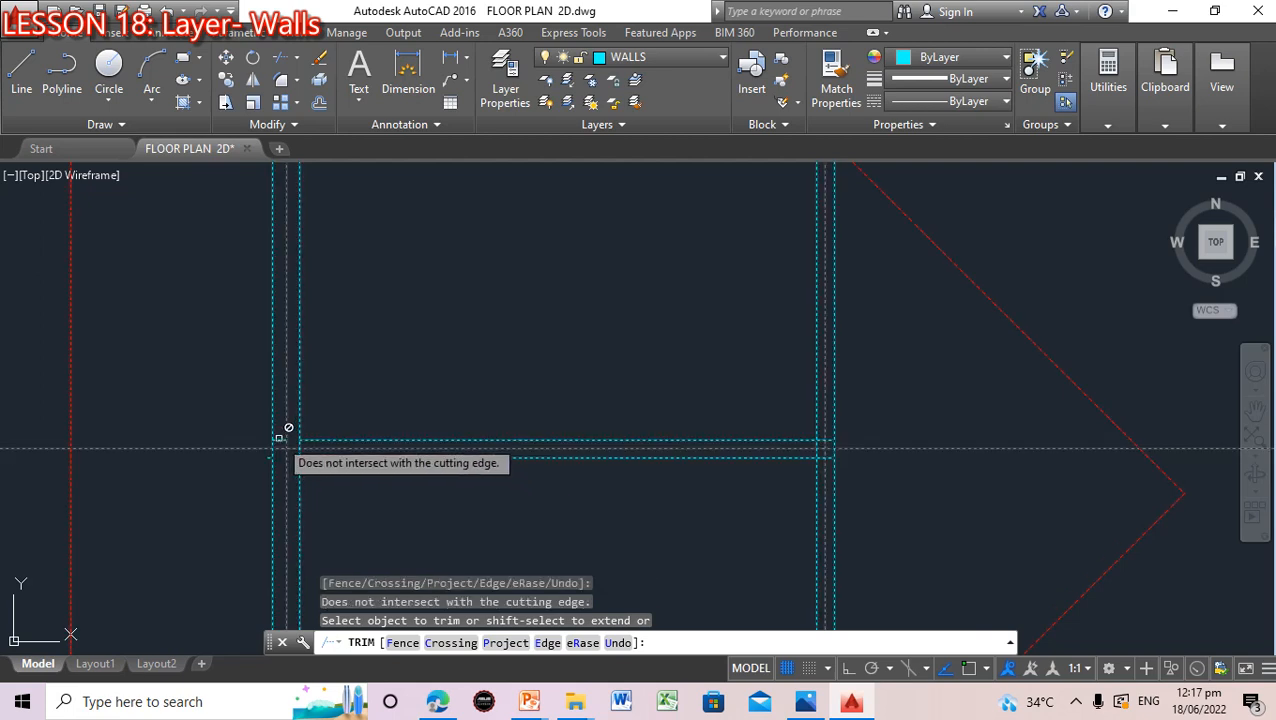
pyautogui.click(277, 438)
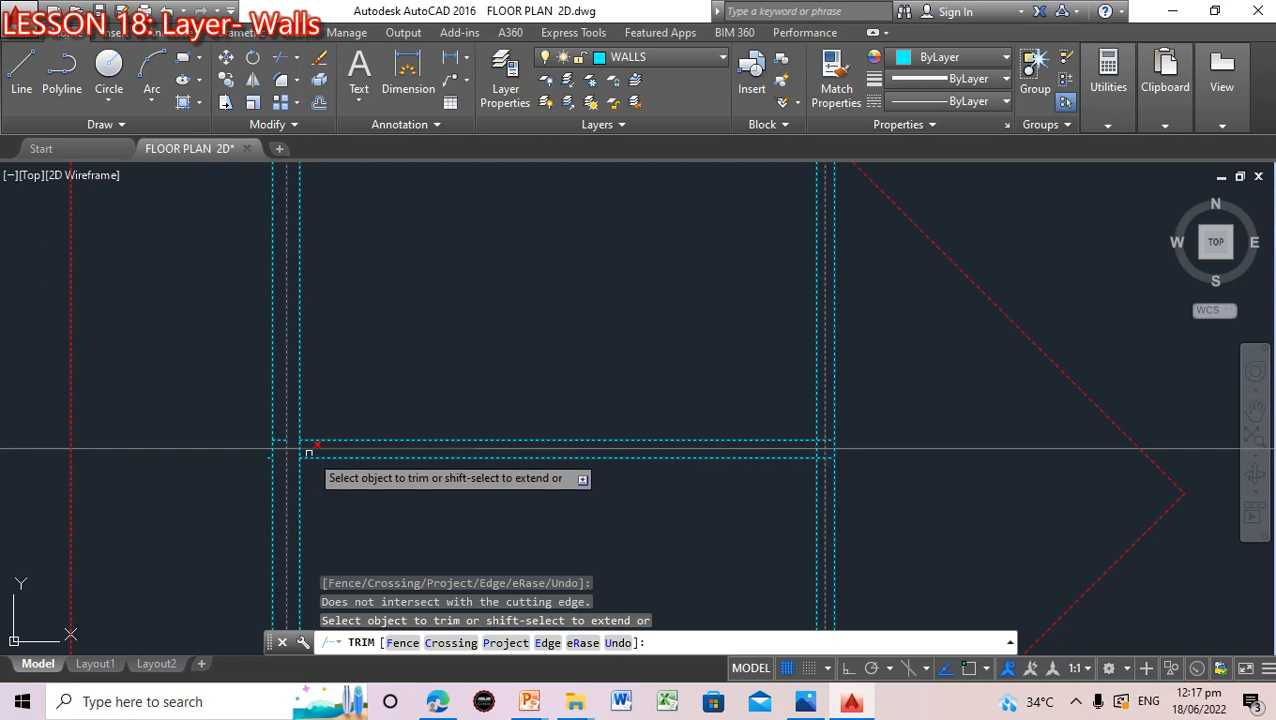
pyautogui.click(300, 448)
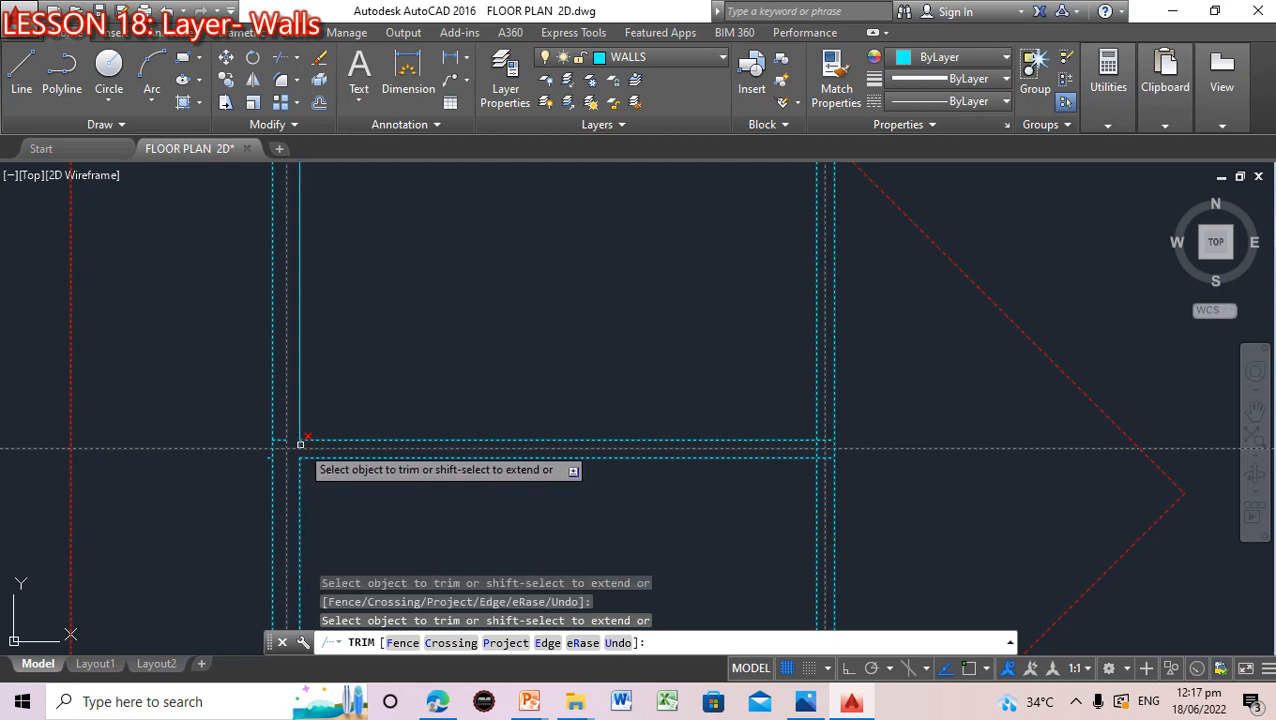
pyautogui.click(834, 432)
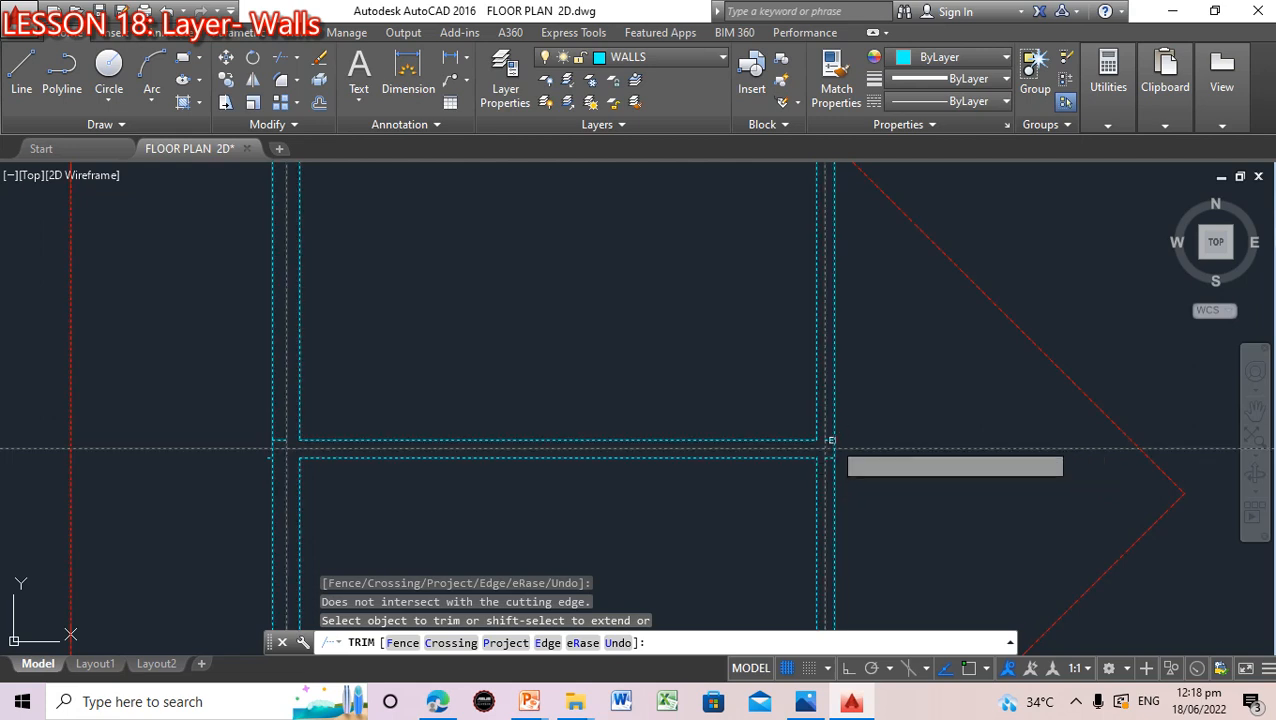
# Undo the whole series of trims made on the two west-room partitions, including the cut through the northern one's middle
pyautogui.scroll(-2, 690, 422)
pyautogui.click(695, 373)
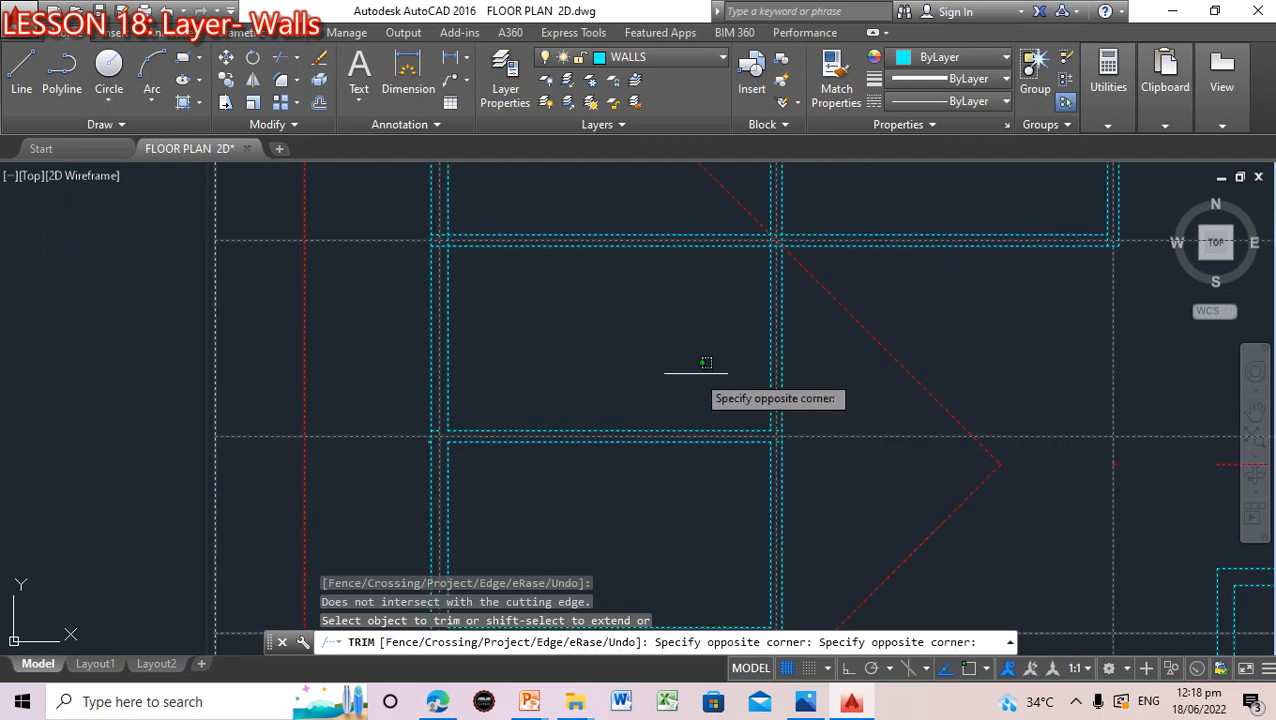
pyautogui.click(712, 460)
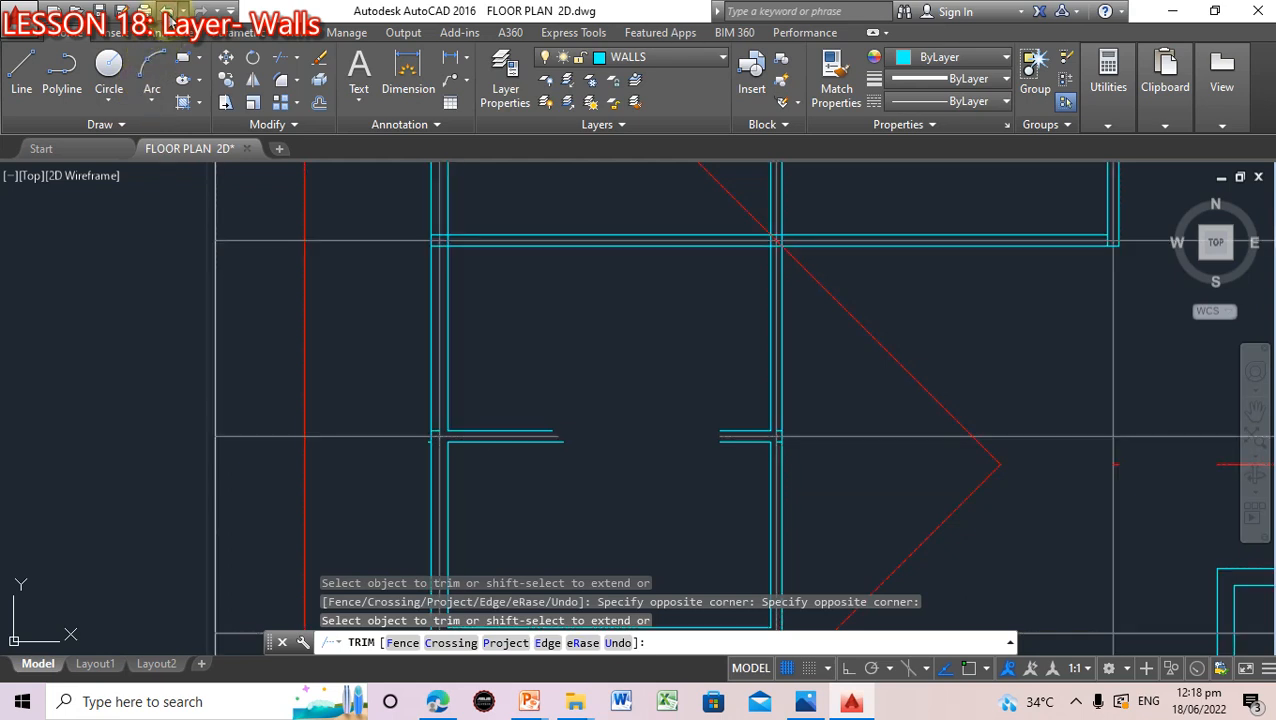
pyautogui.click(167, 12)
pyautogui.click(167, 12)
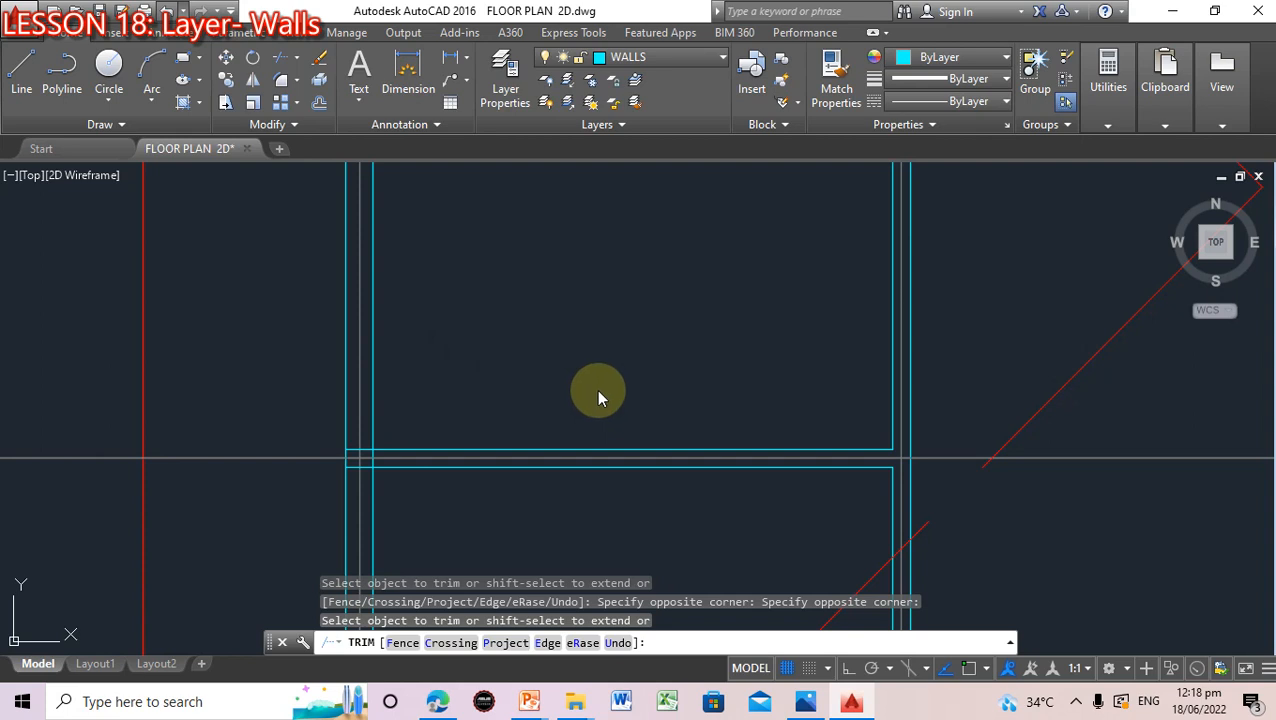
pyautogui.hotkey('ctrl', 'z')
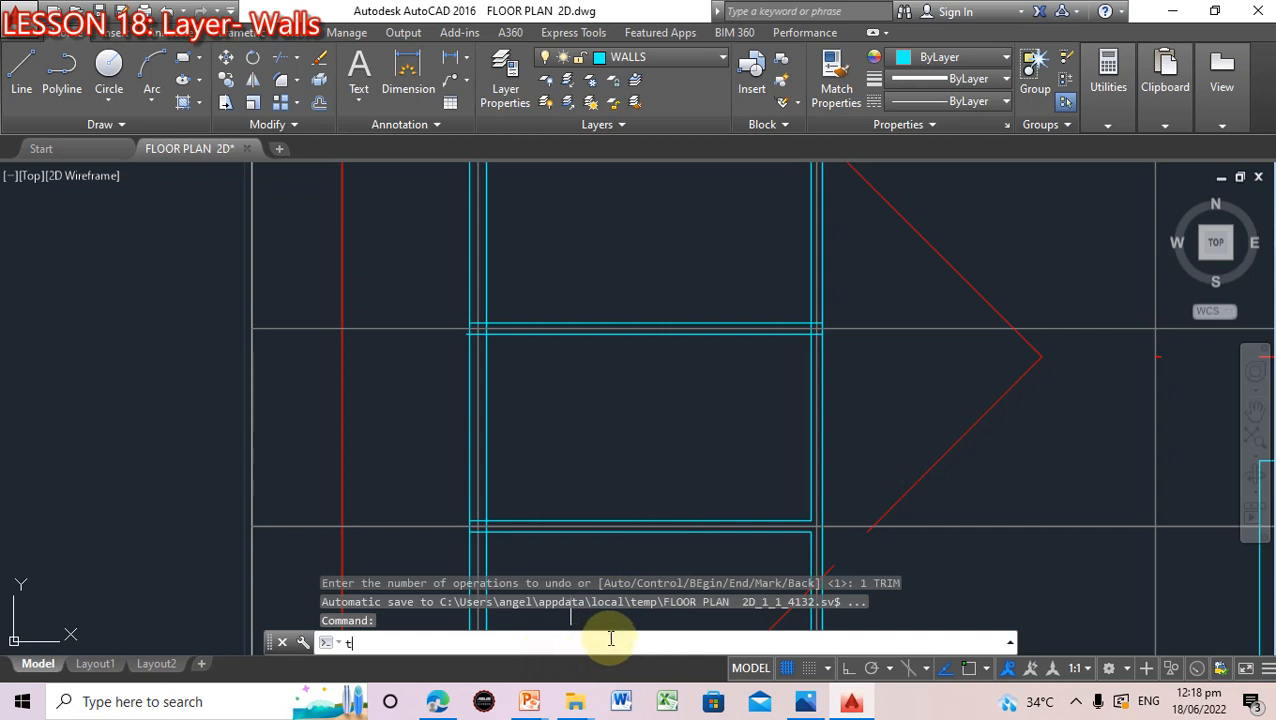
# With all objects as cutting edges, trim the southernmost partition's line segments lying inside the west wall
pyautogui.write('im')
pyautogui.press('Return')
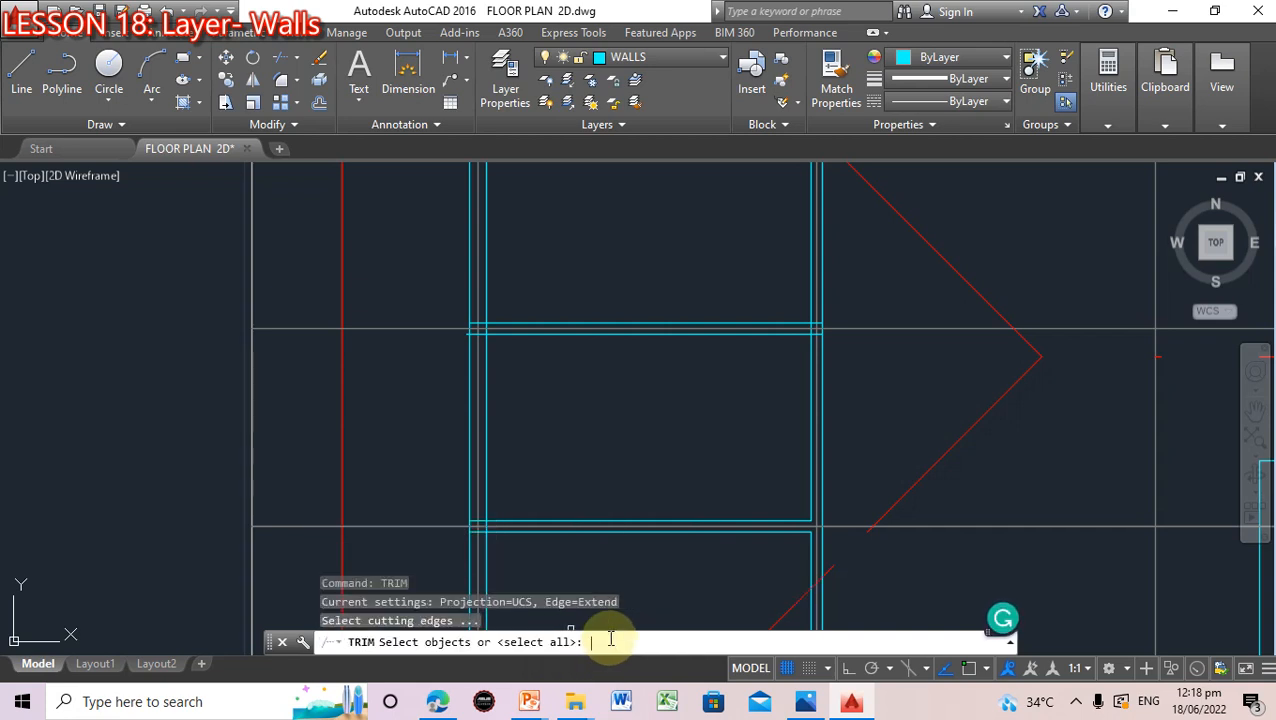
pyautogui.write('all')
pyautogui.press('Return')
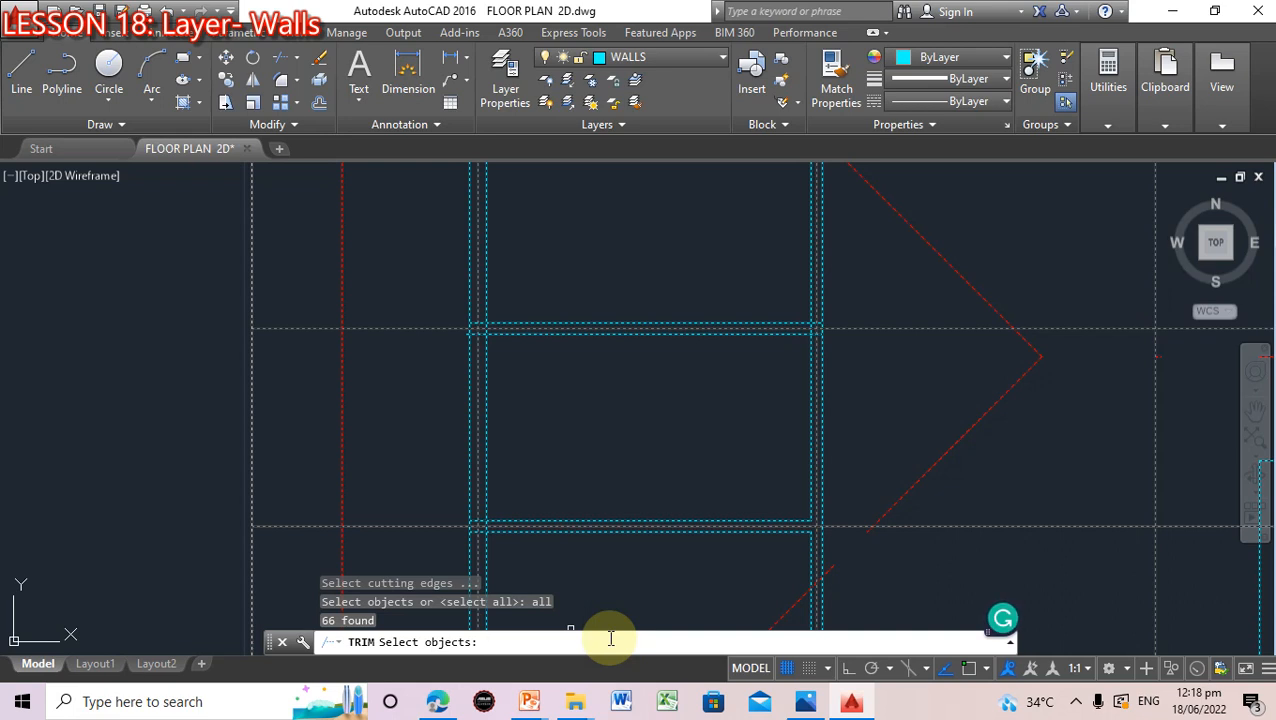
pyautogui.press('Return')
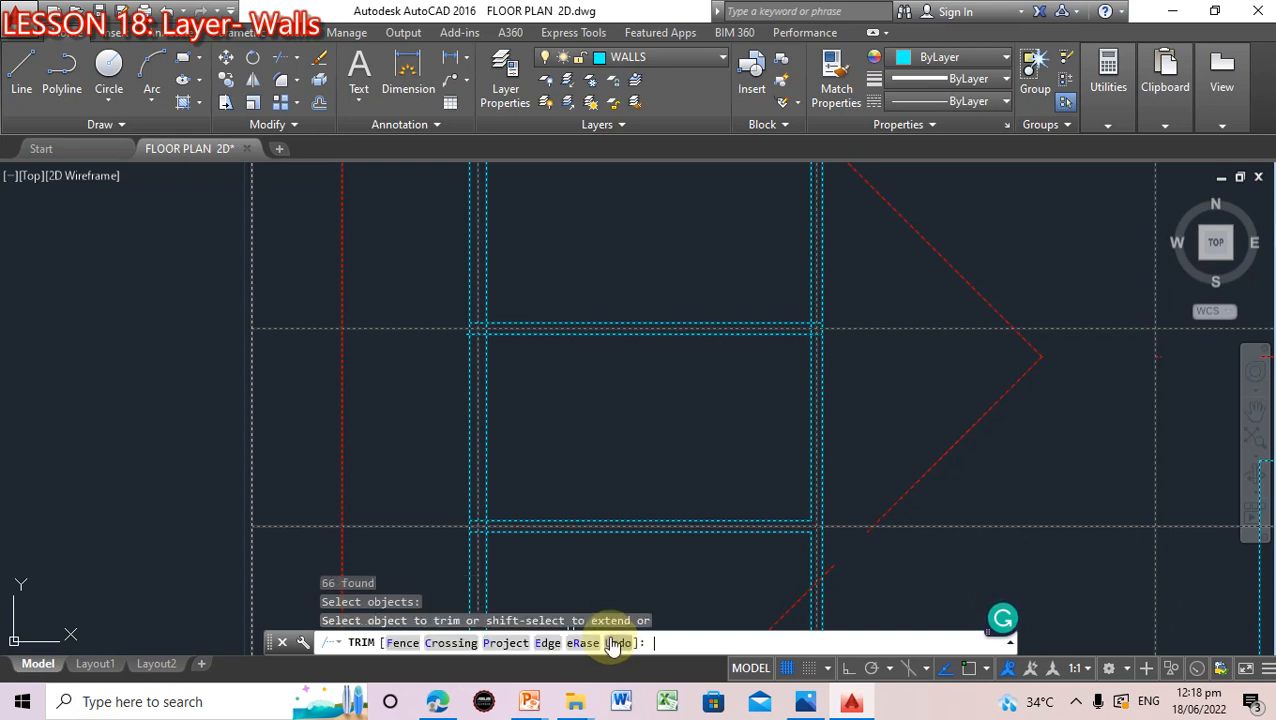
pyautogui.click(476, 520)
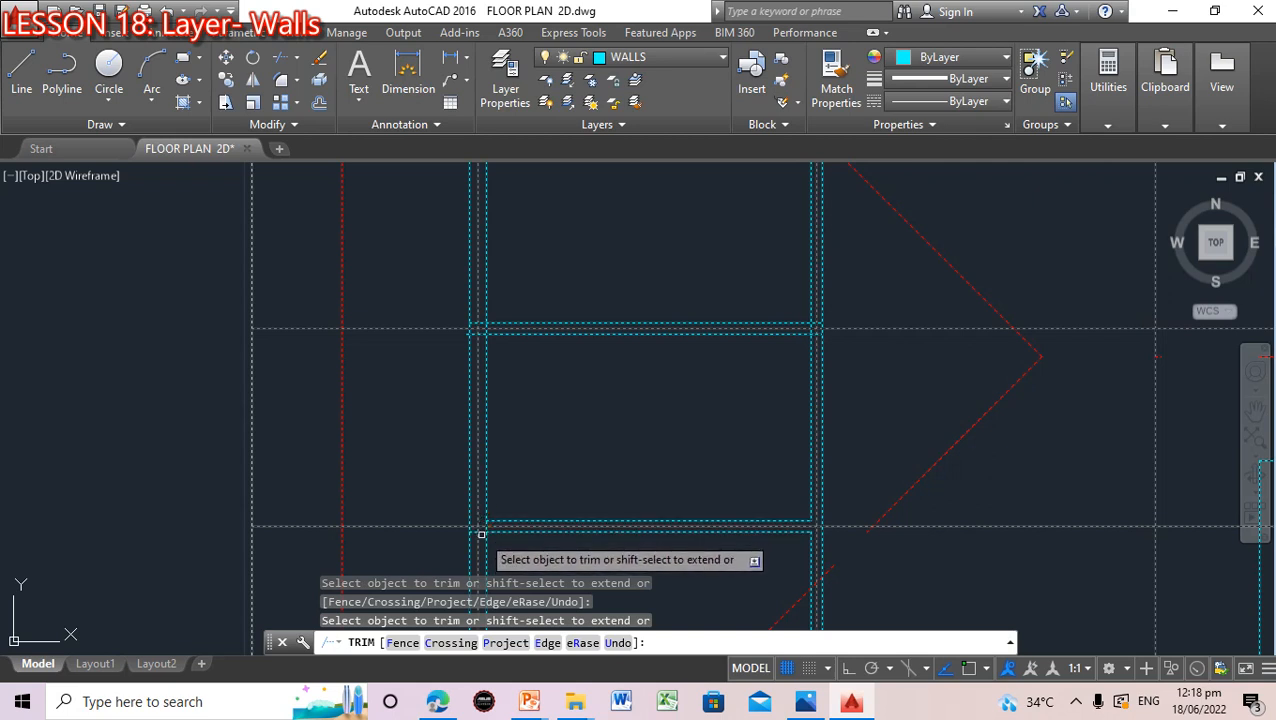
pyautogui.click(476, 532)
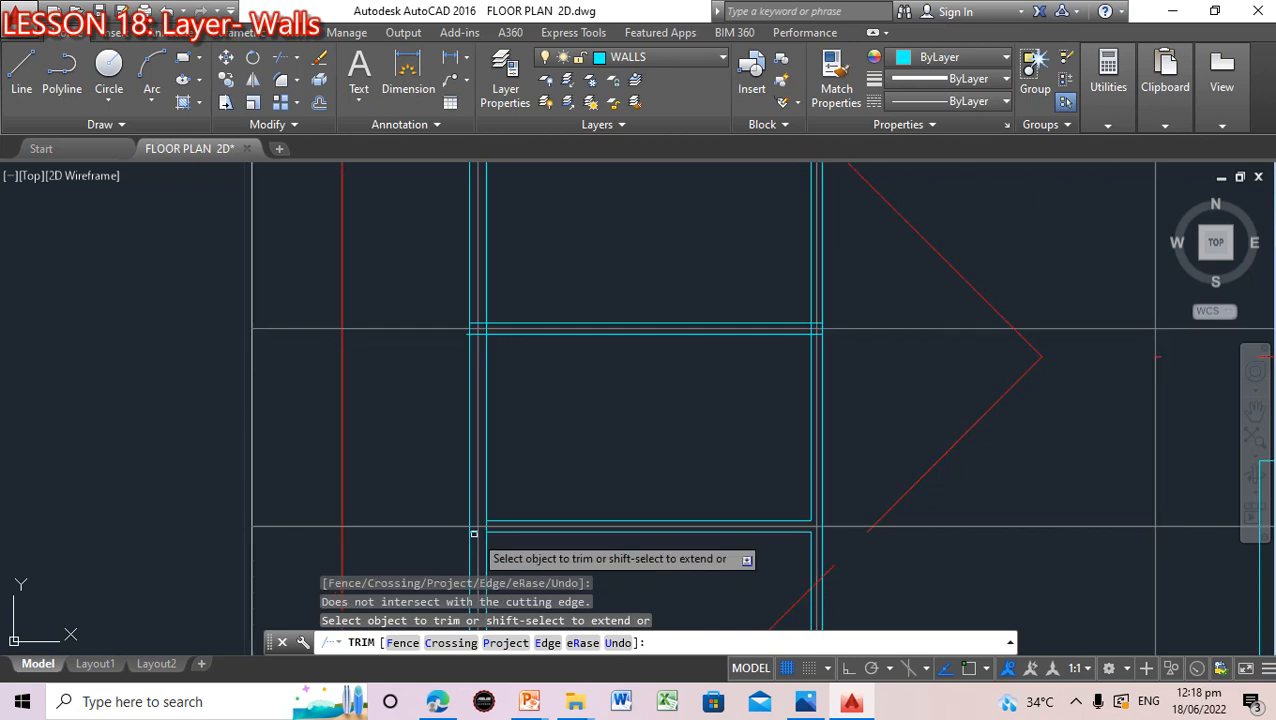
# Trim the next partition's line segments inside the west wall and inside the interior vertical wall
pyautogui.click(479, 327)
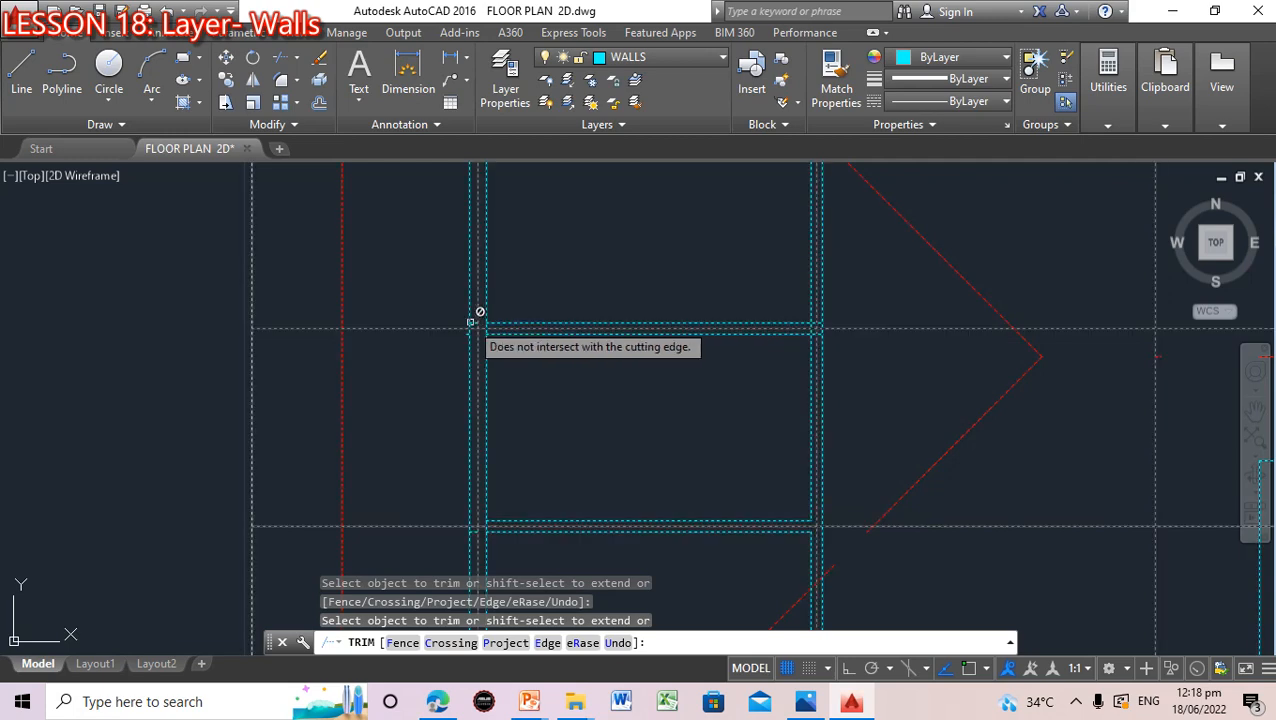
pyautogui.click(481, 316)
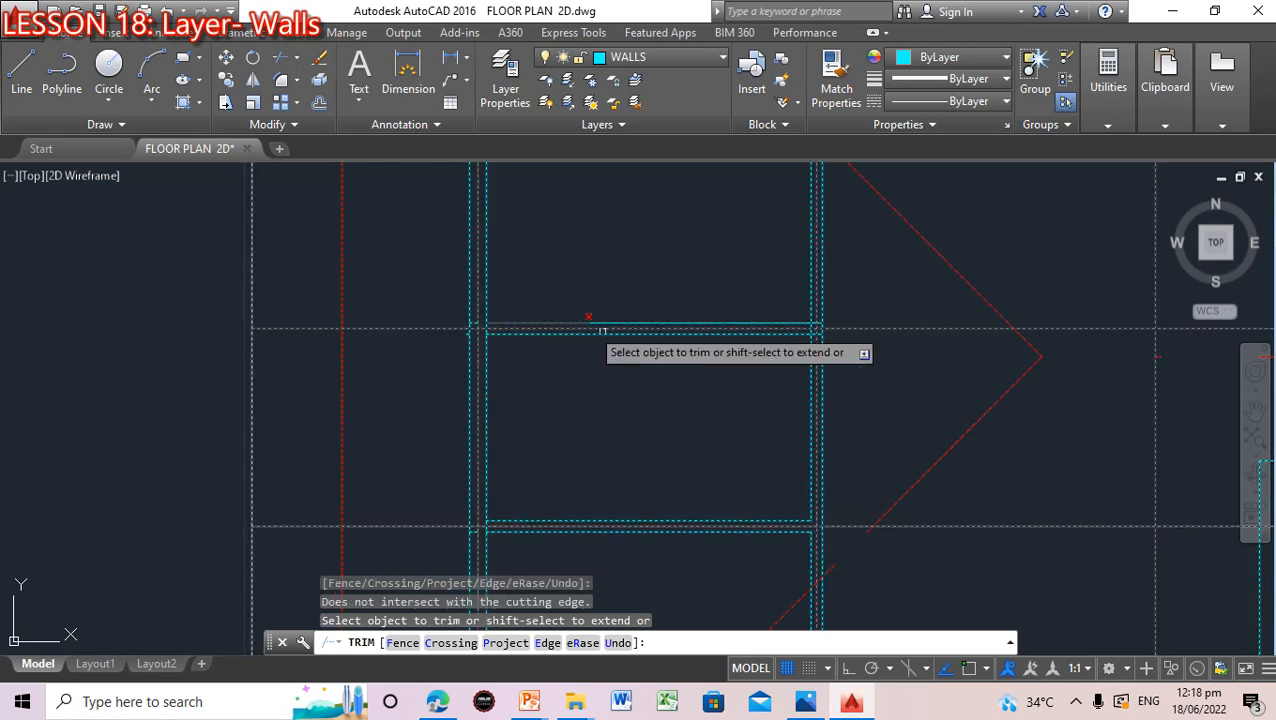
pyautogui.click(815, 320)
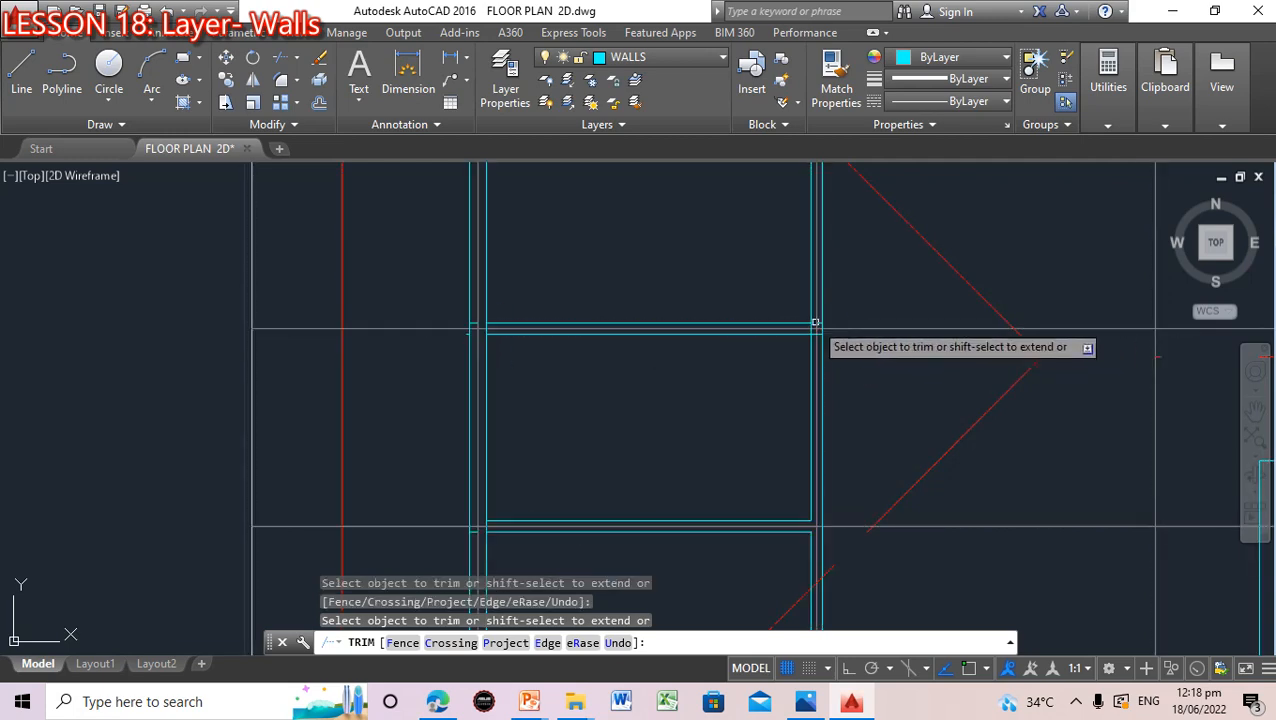
pyautogui.click(818, 322)
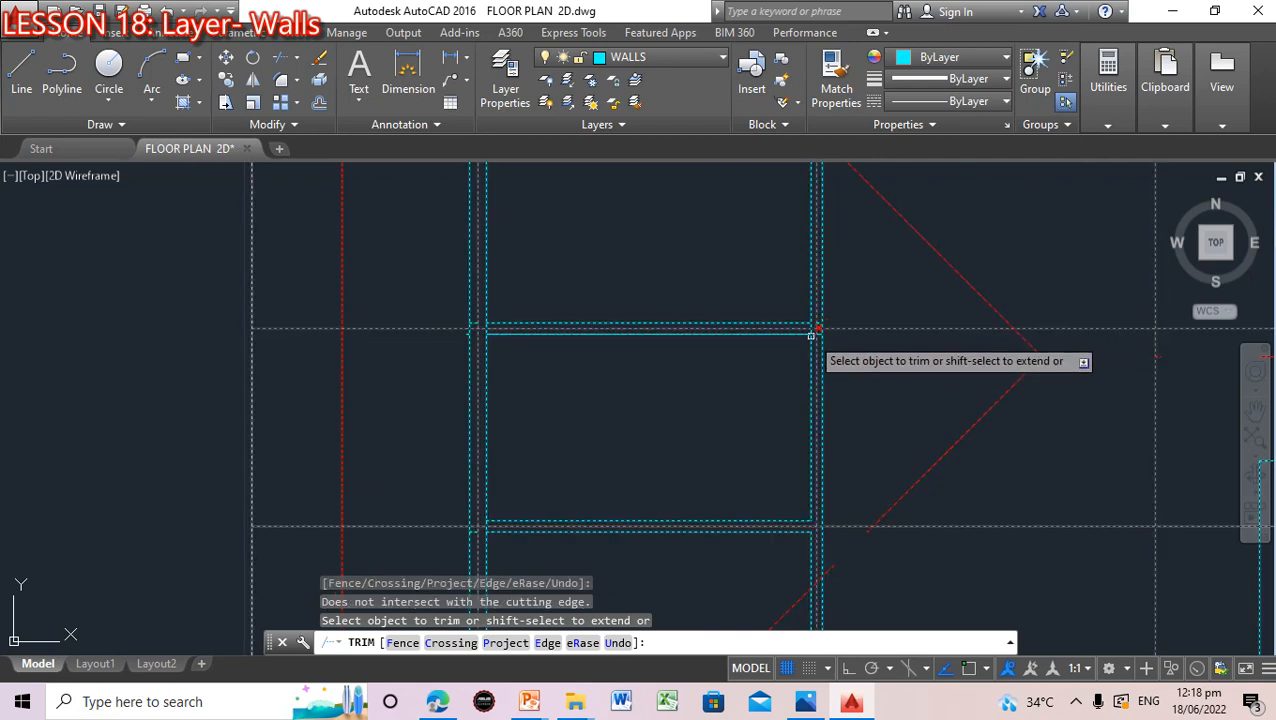
pyautogui.click(814, 333)
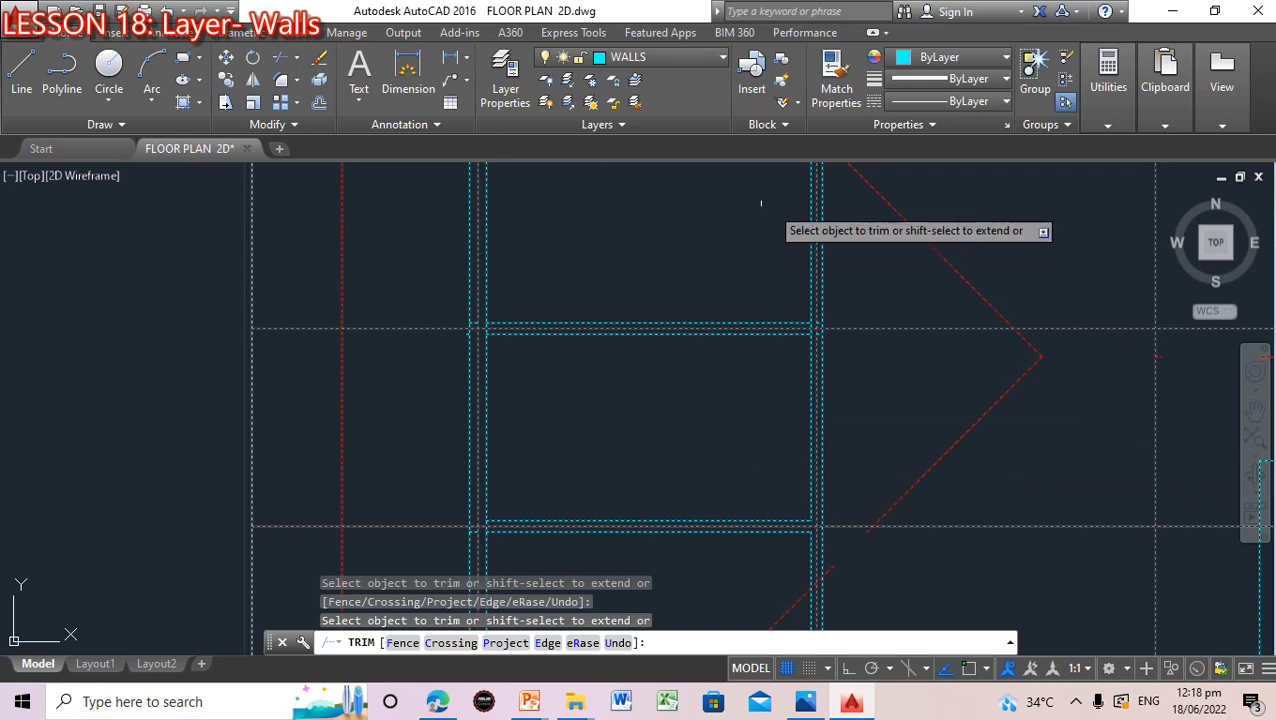
# Try to trim the third partition from the south at the west wall, and undo the whole trim series, including the two southern partitions' cuts
pyautogui.click(1256, 412)
pyautogui.moveTo(825, 283); pyautogui.dragTo(785, 505)
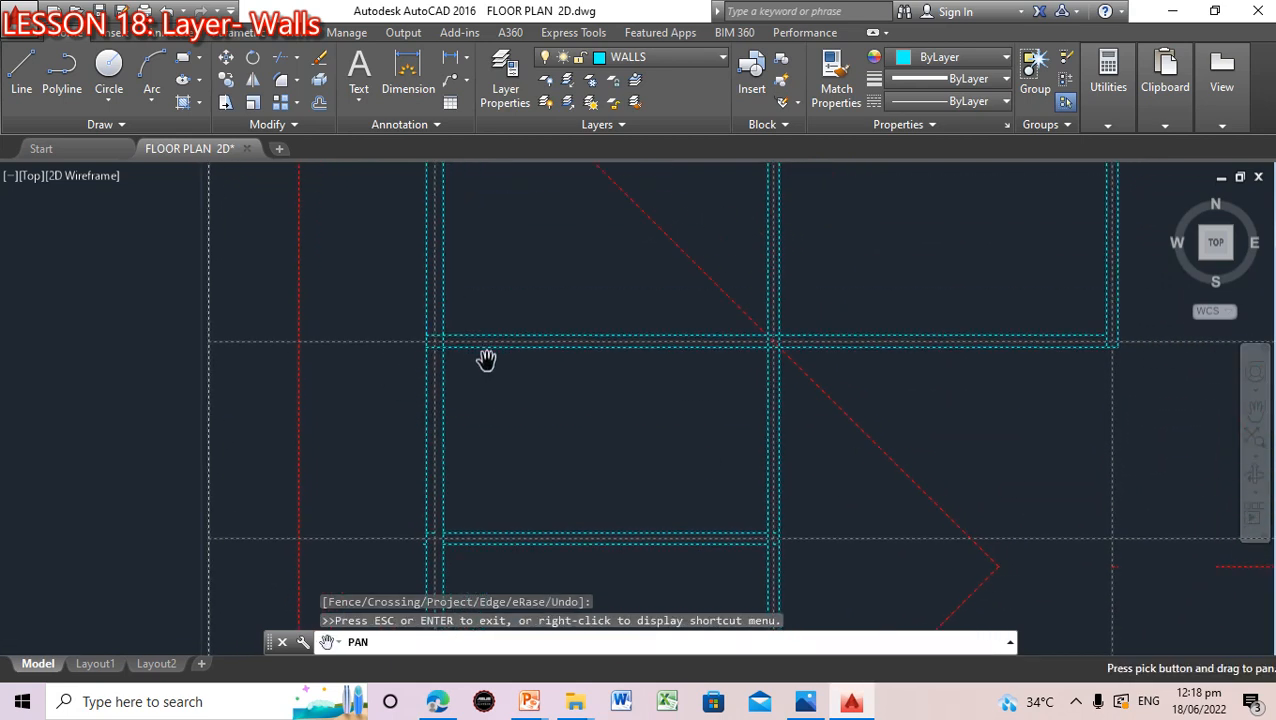
pyautogui.press('Escape')
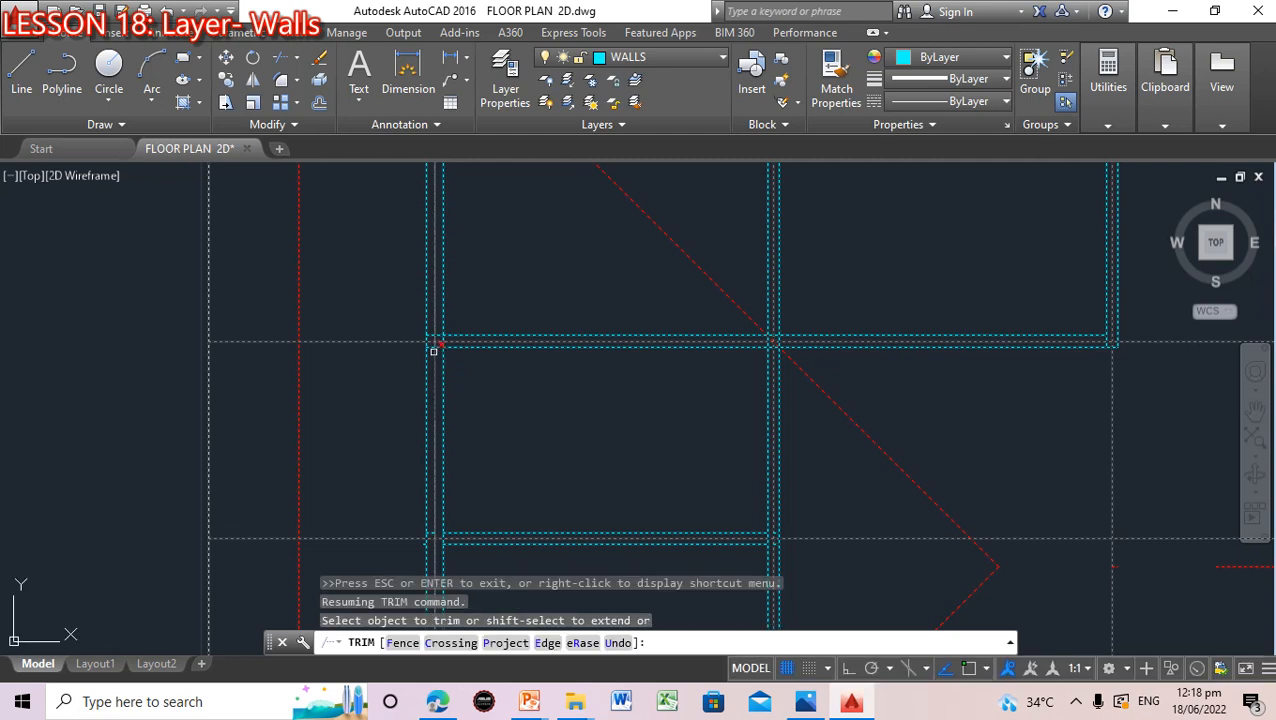
pyautogui.click(430, 345)
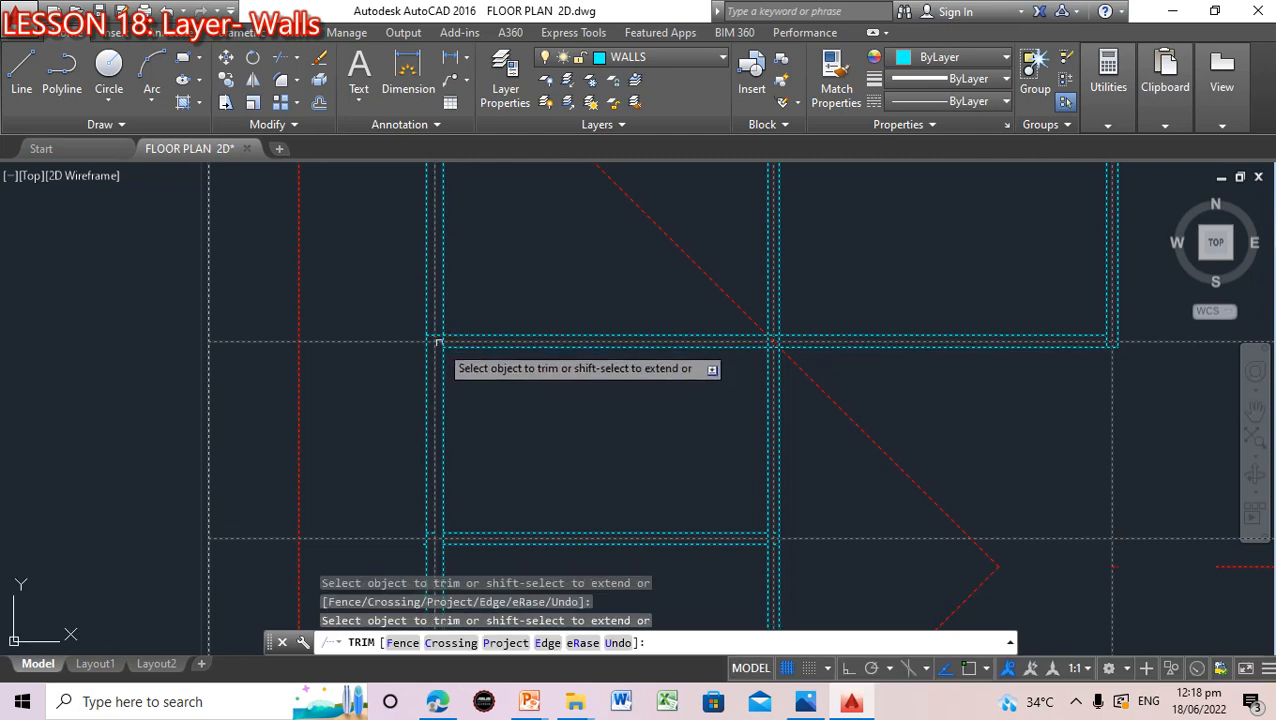
pyautogui.click(437, 338)
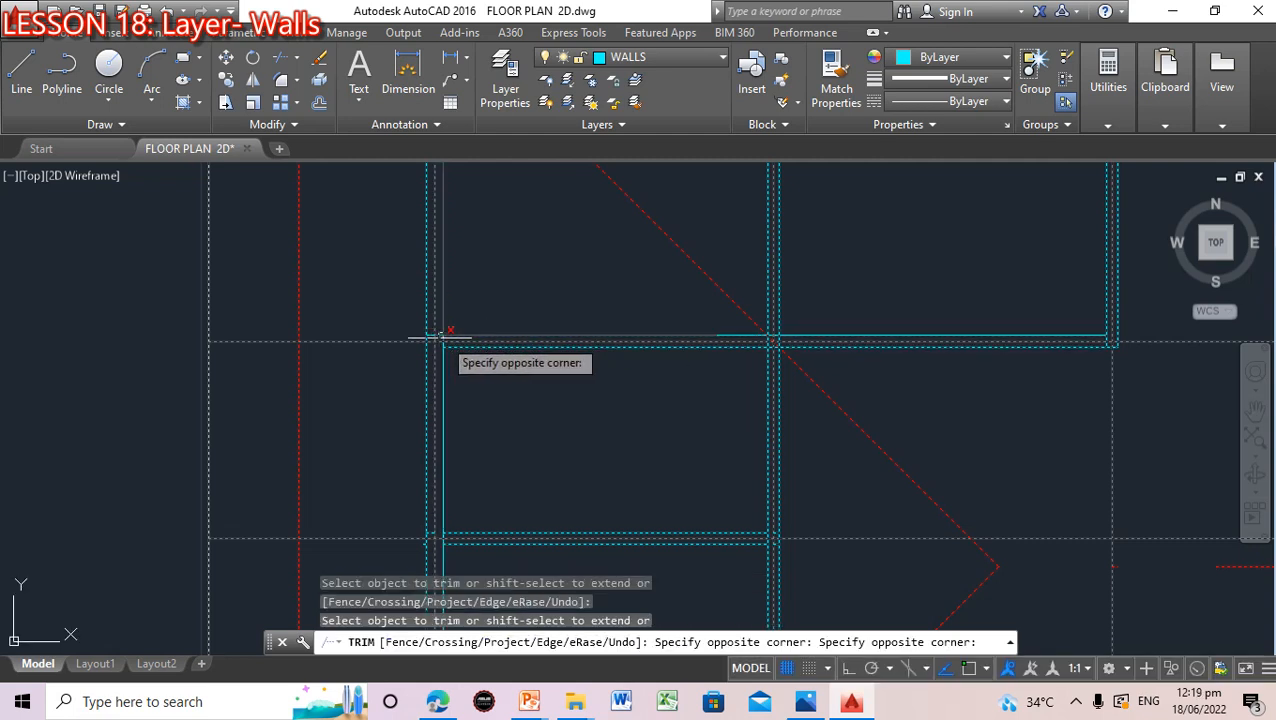
pyautogui.click(437, 338)
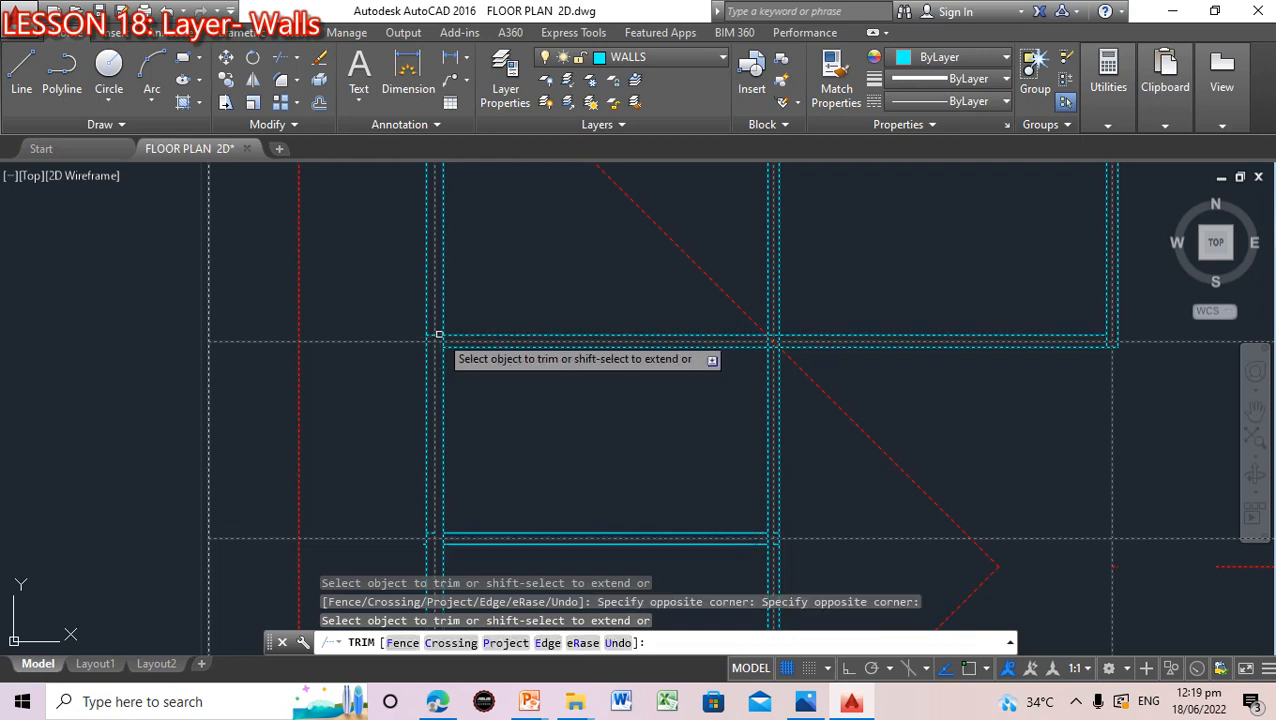
pyautogui.click(439, 337)
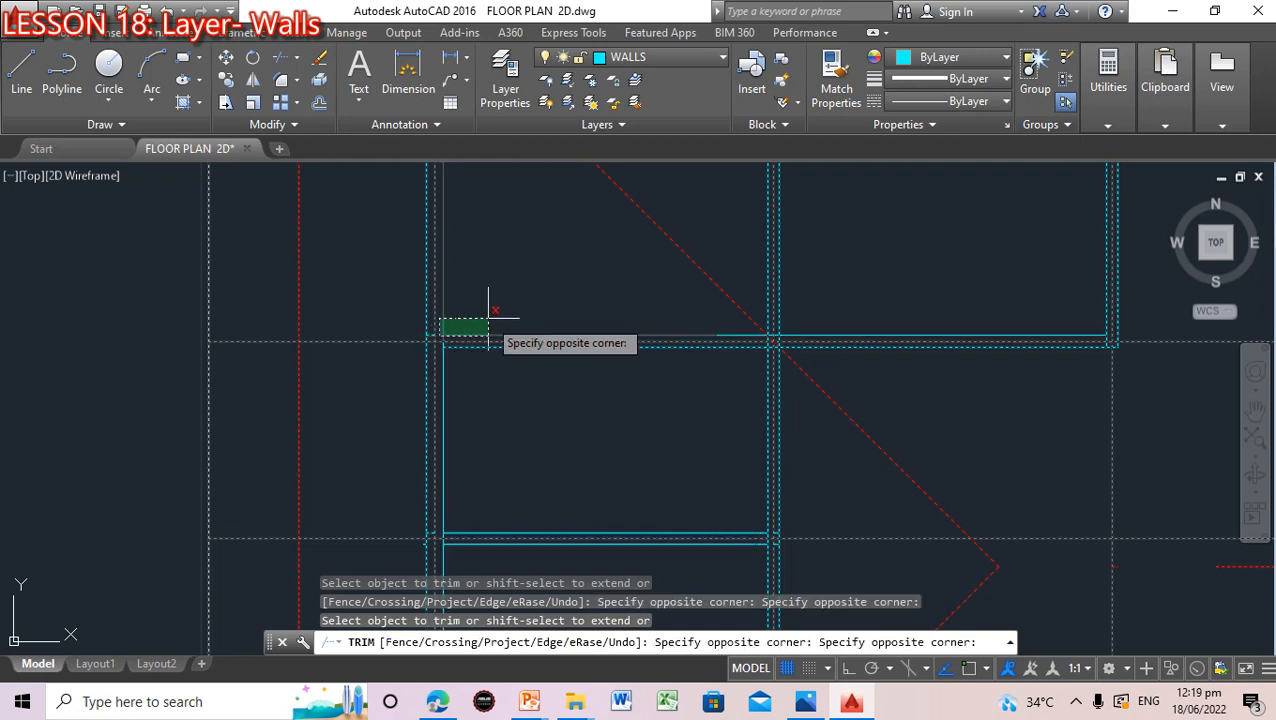
pyautogui.click(489, 320)
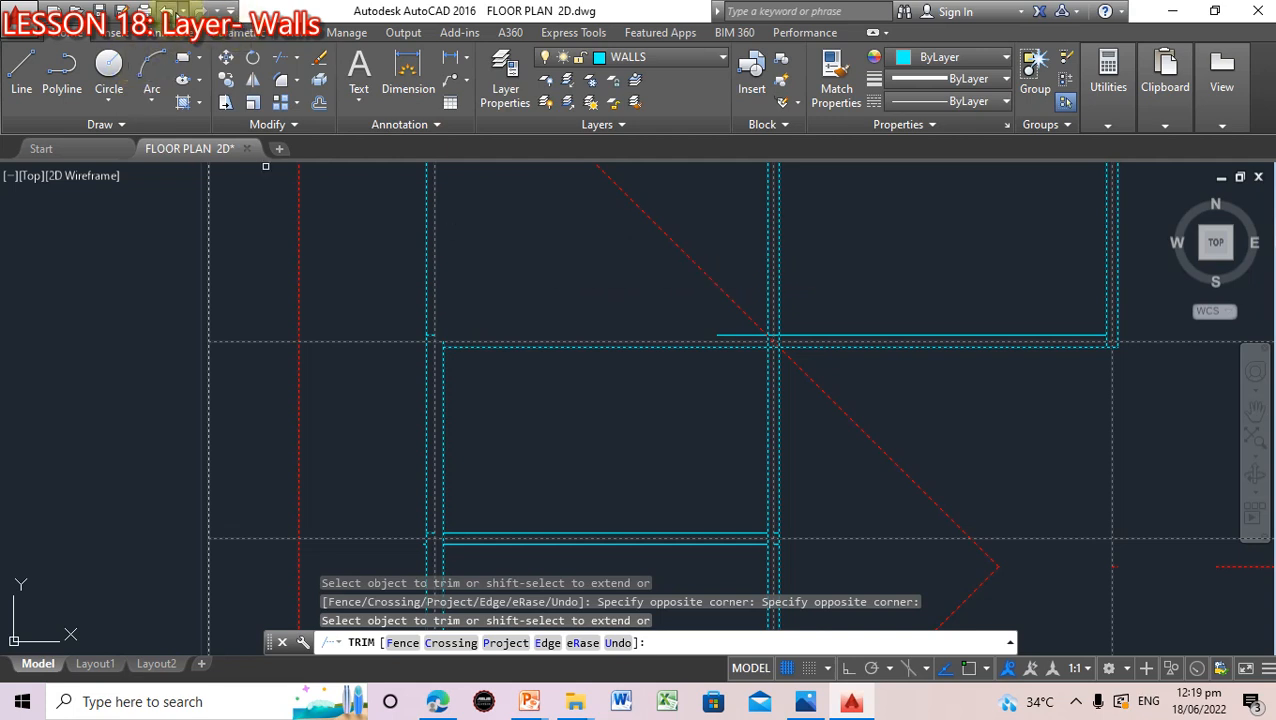
pyautogui.click(170, 18)
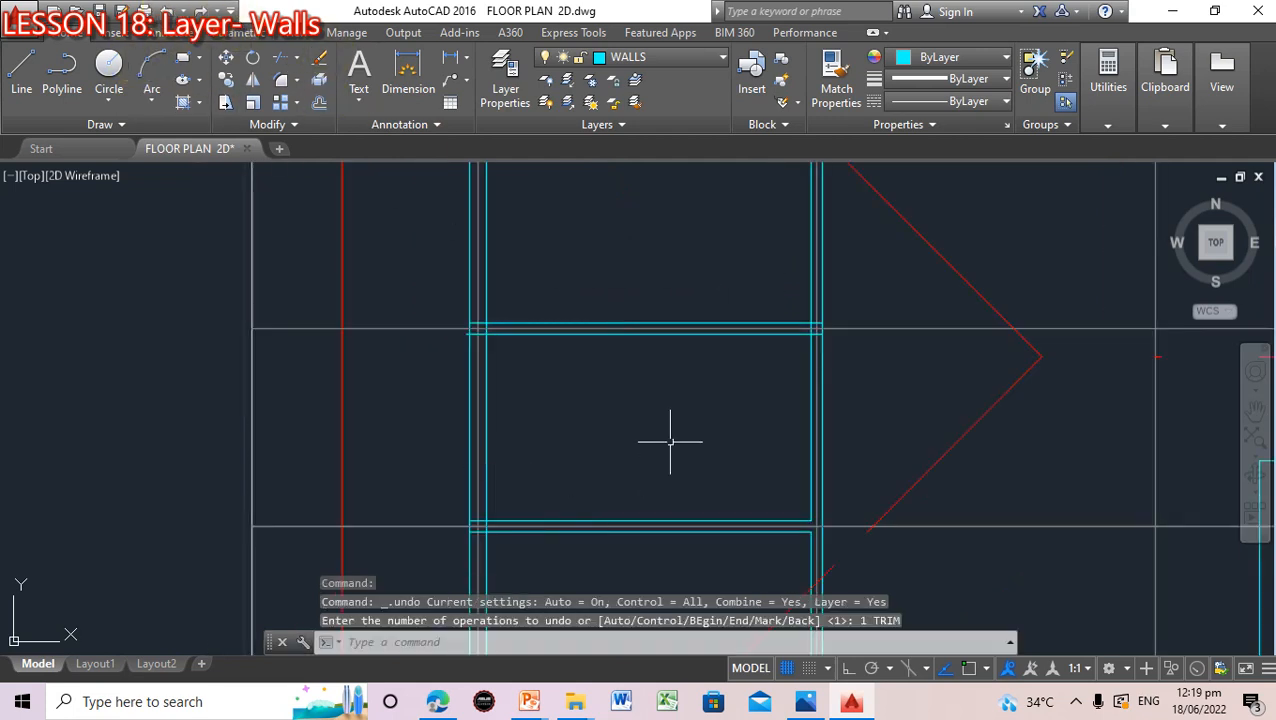
pyautogui.scroll(2, 671, 441)
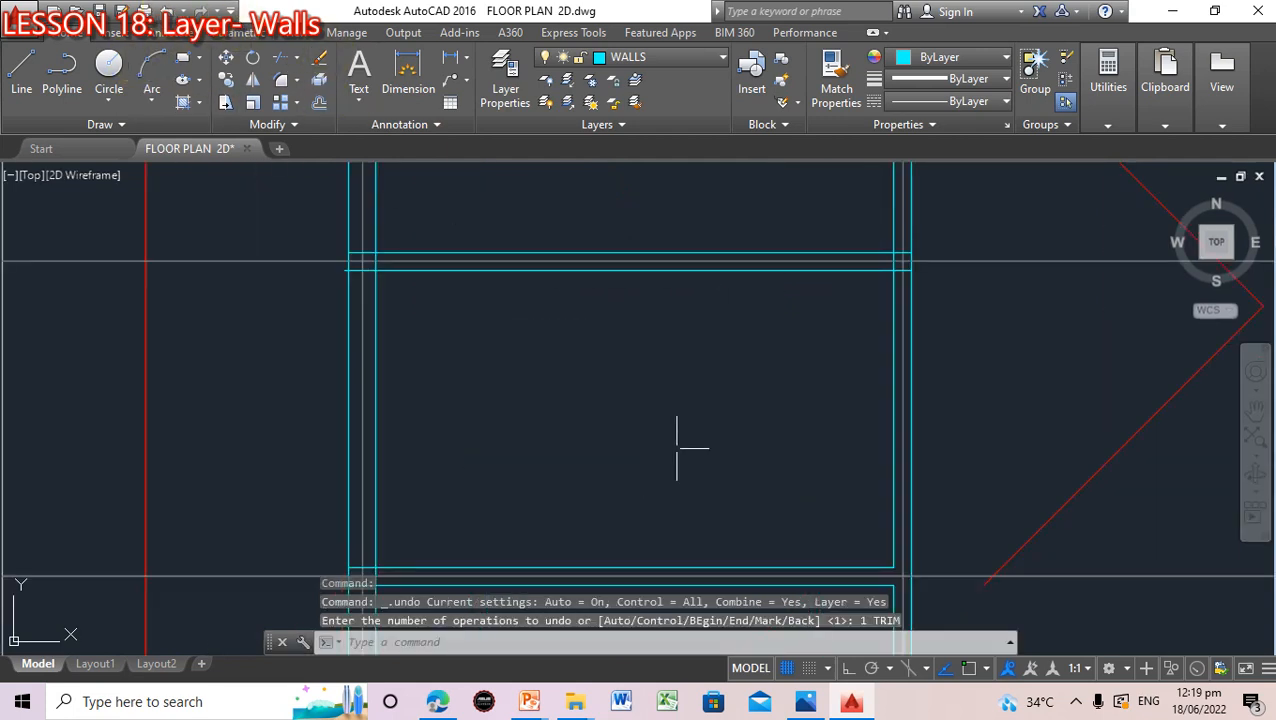
pyautogui.click(1256, 406)
pyautogui.moveTo(568, 534)
pyautogui.mouseDown()
pyautogui.moveTo(600, 497)
pyautogui.moveTo(641, 524)
pyautogui.moveTo(646, 478)
pyautogui.moveTo(621, 485)
pyautogui.mouseUp()
pyautogui.moveTo(458, 407); pyautogui.dragTo(501, 533)
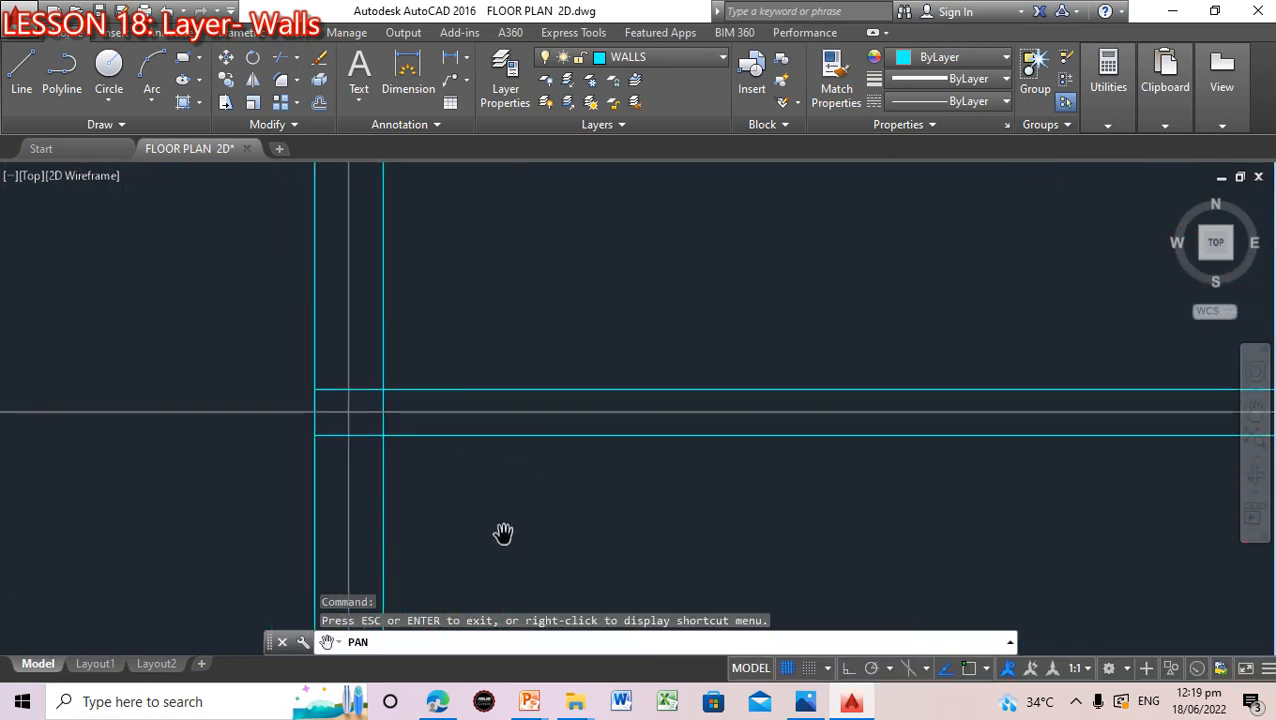
pyautogui.press('Escape')
pyautogui.write('tri')
pyautogui.press('Return')
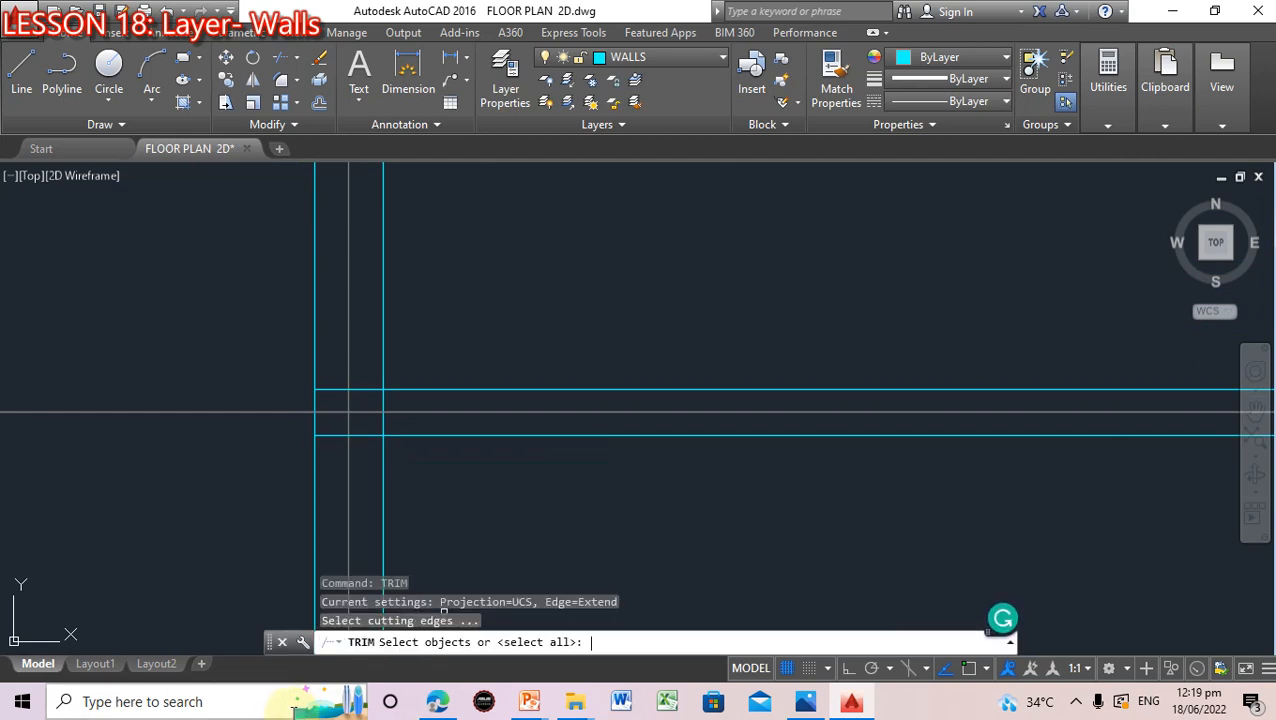
pyautogui.press('Return')
pyautogui.press('Return')
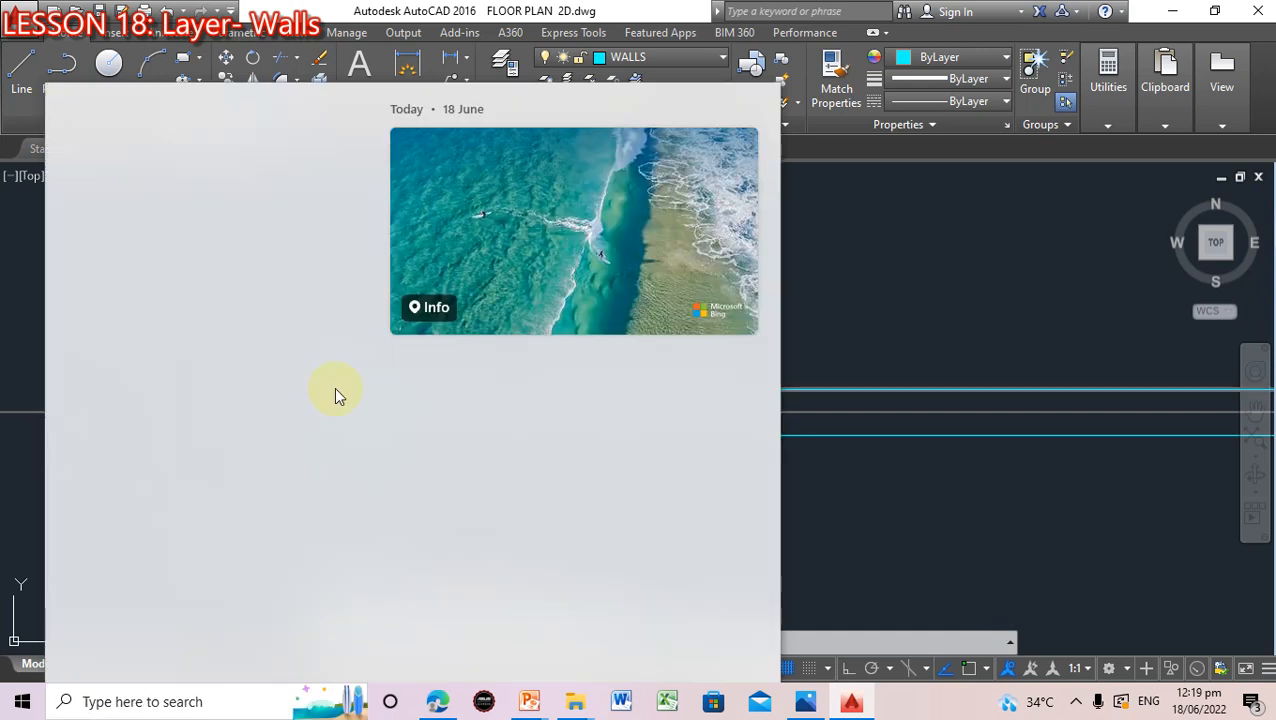
pyautogui.click(932, 421)
pyautogui.click(860, 521)
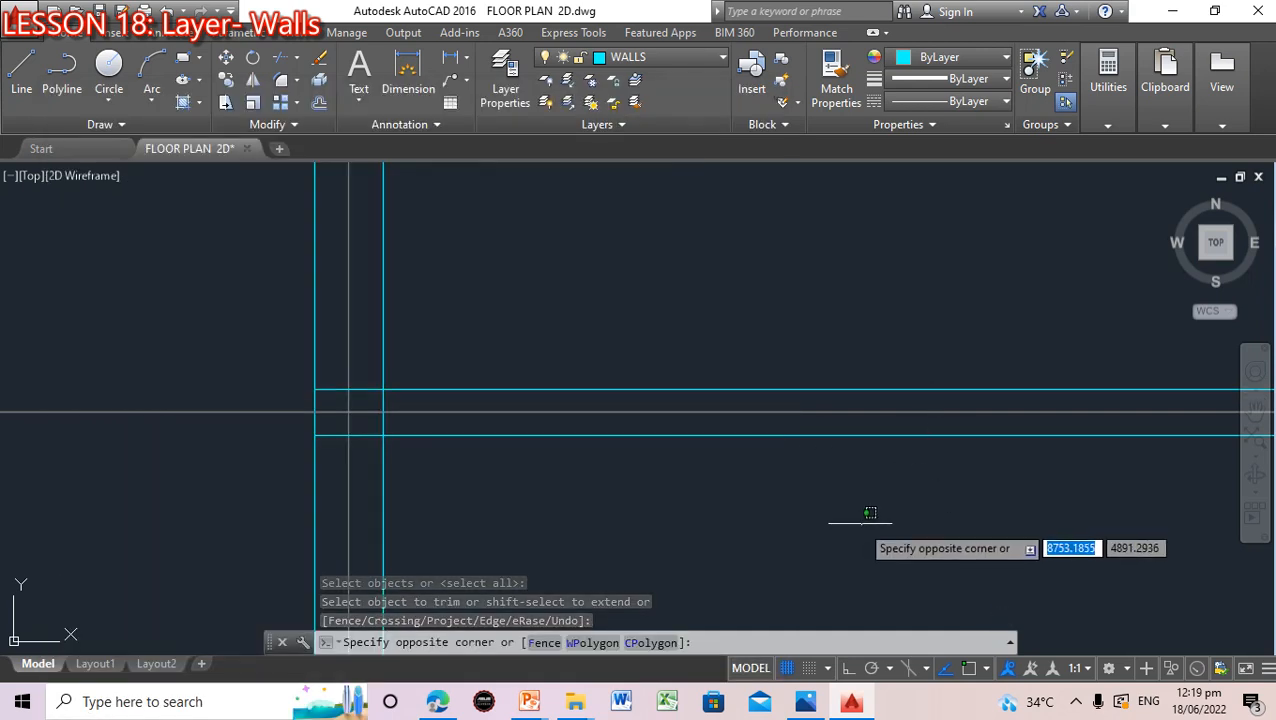
pyautogui.press('Escape')
pyautogui.press('Escape')
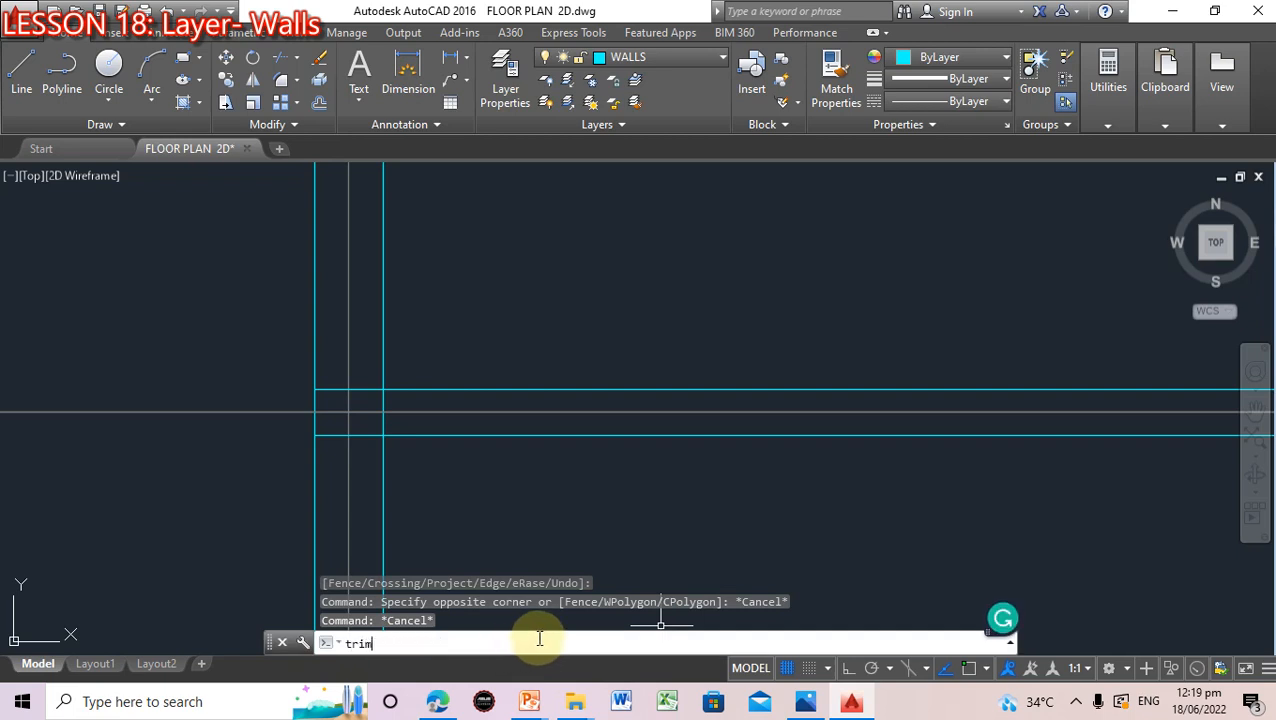
# Trim the southernmost partition's junction with the west wall's inner line, and erase the two leftover stubs inside the wall
pyautogui.press('Return')
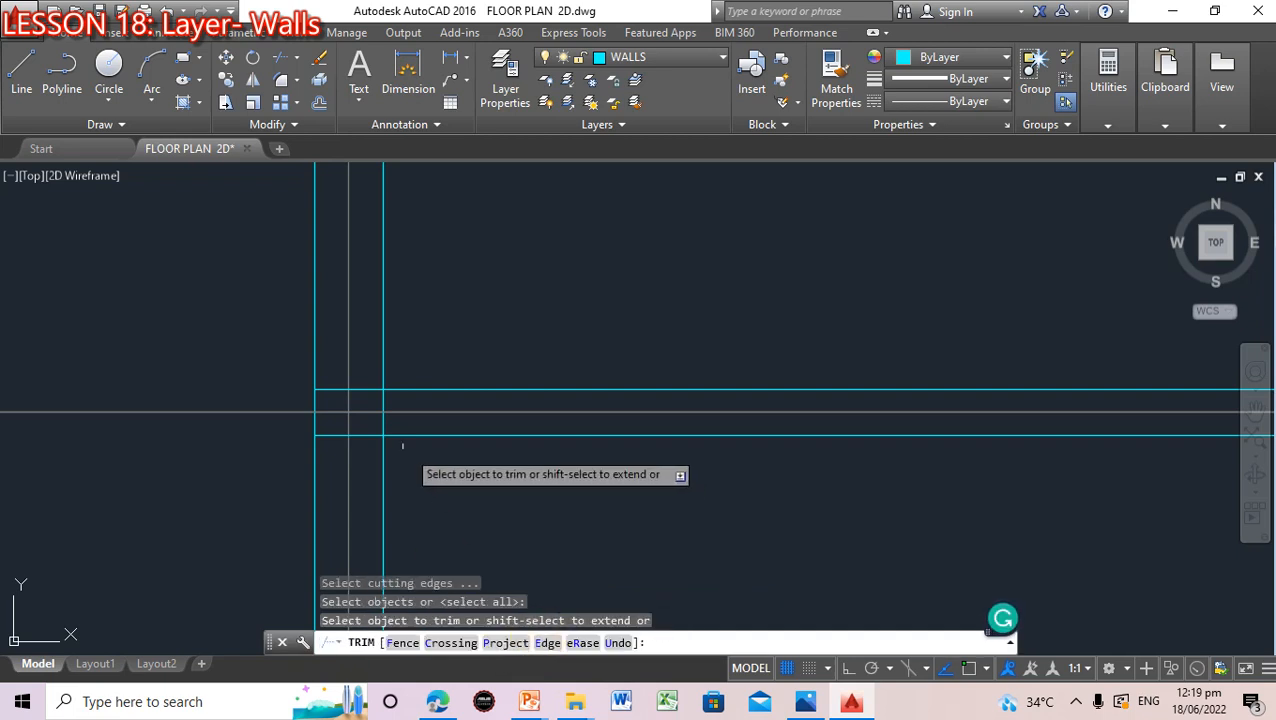
pyautogui.click(360, 436)
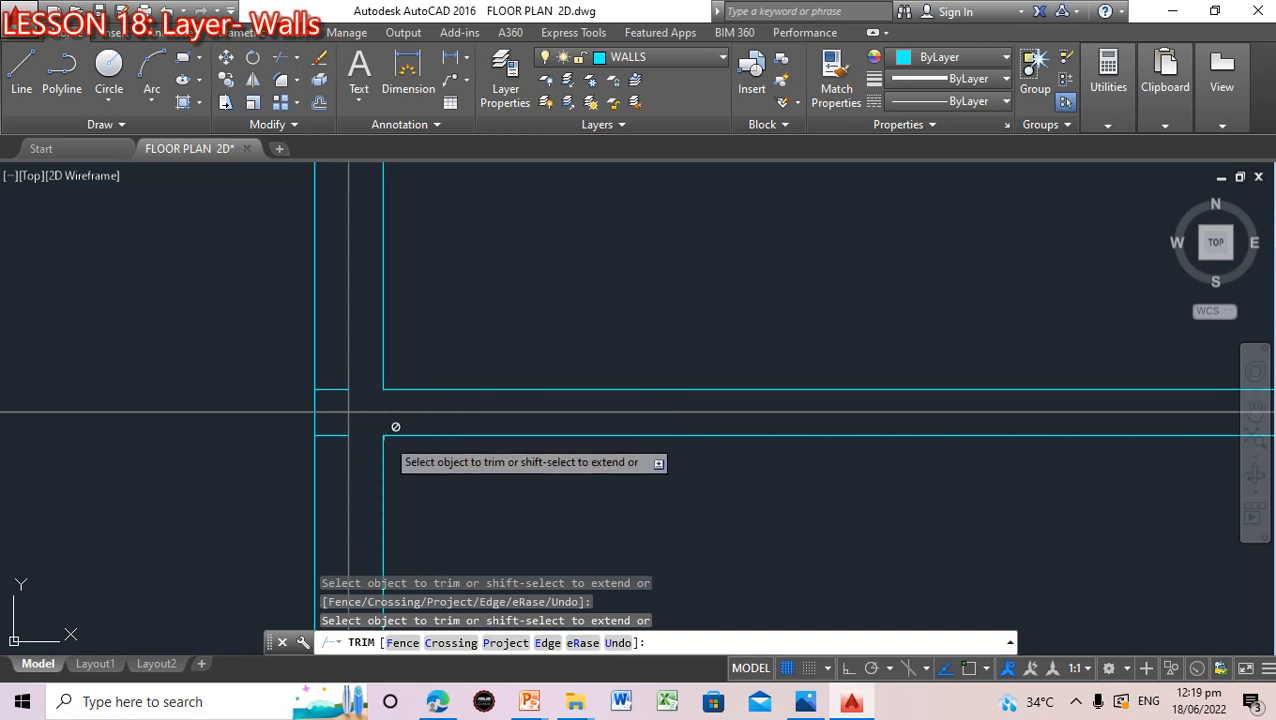
pyautogui.press('Return')
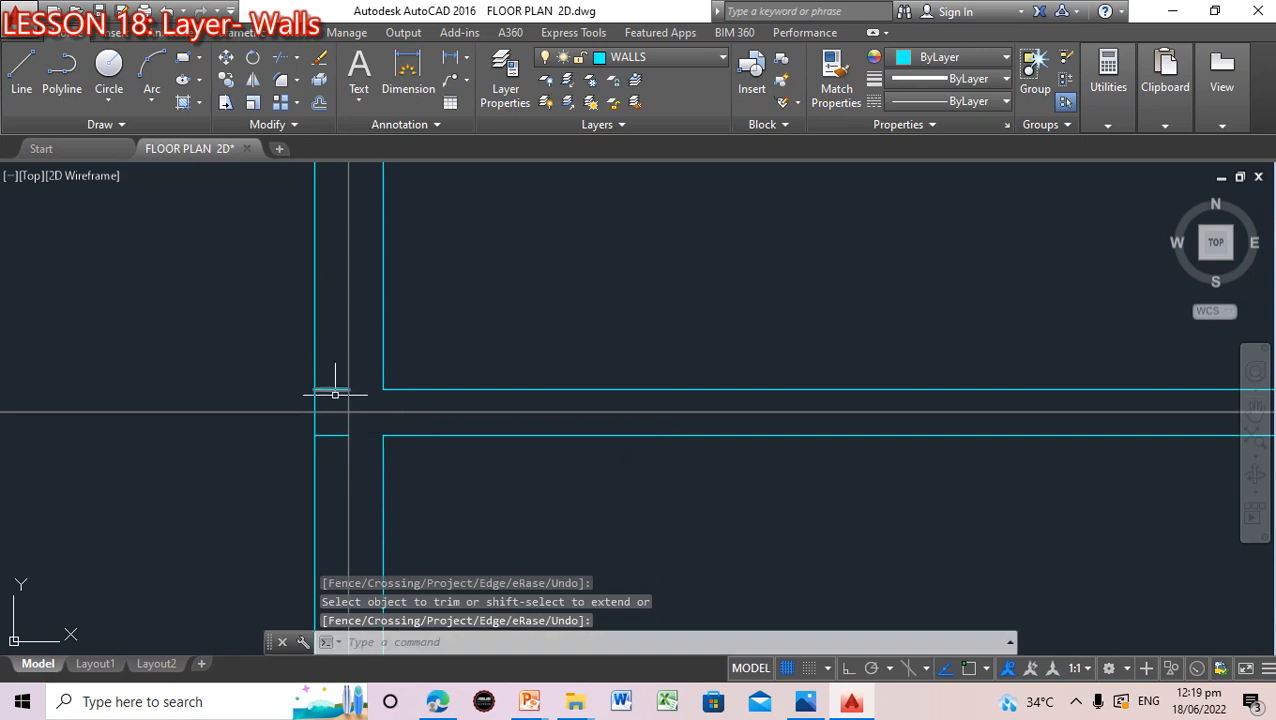
pyautogui.click(338, 390)
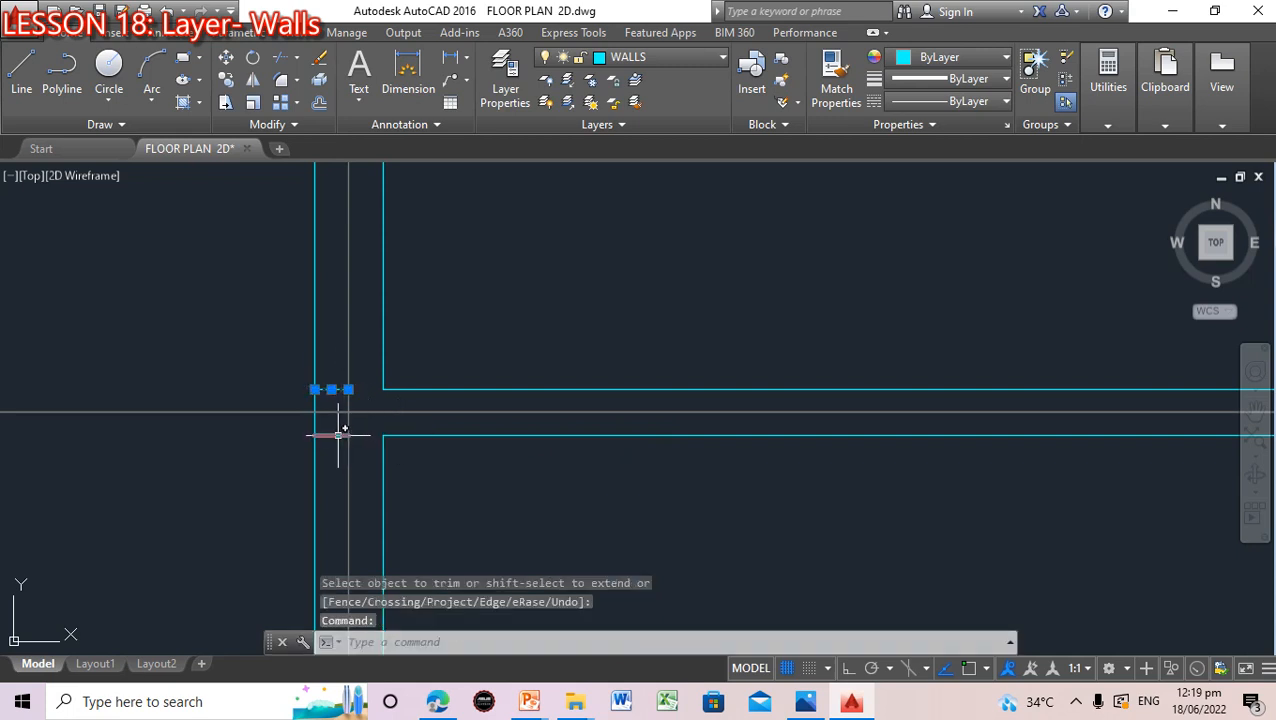
pyautogui.click(339, 435)
pyautogui.press('Delete')
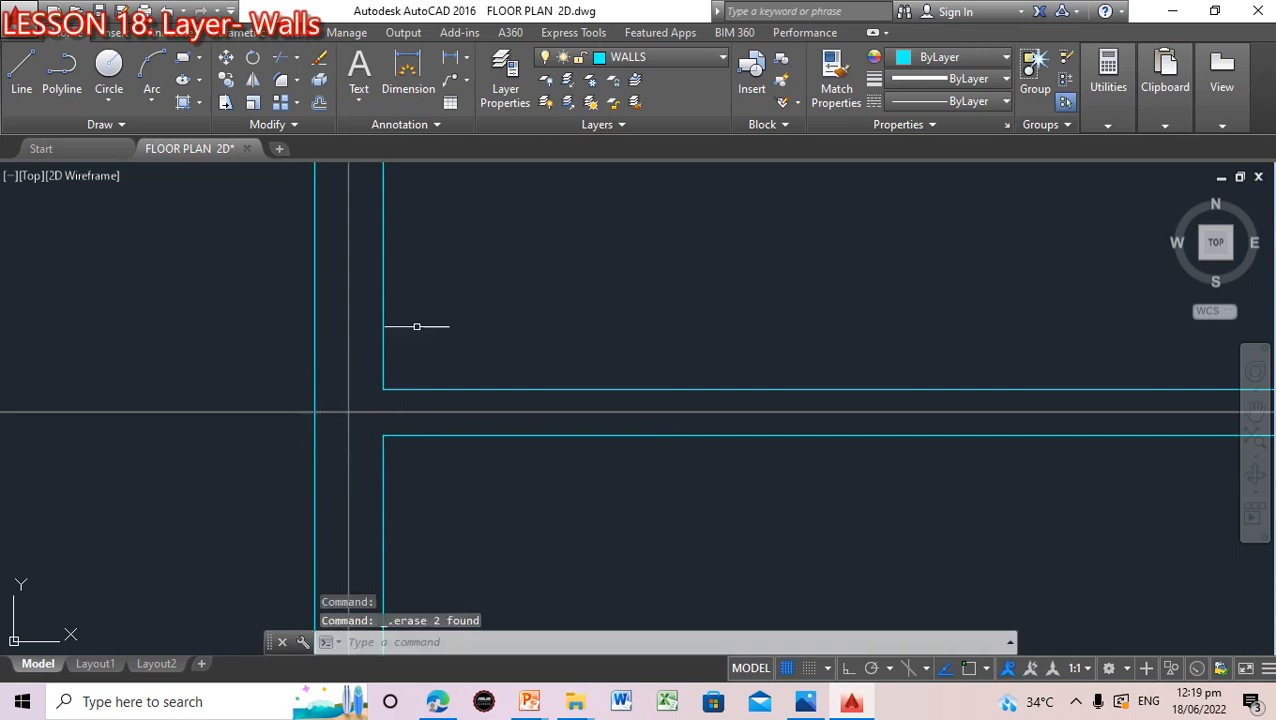
pyautogui.click(1252, 412)
pyautogui.moveTo(735, 308); pyautogui.dragTo(549, 620)
pyautogui.moveTo(513, 338); pyautogui.dragTo(667, 560)
pyautogui.moveTo(591, 384); pyautogui.dragTo(585, 479)
pyautogui.press('Escape')
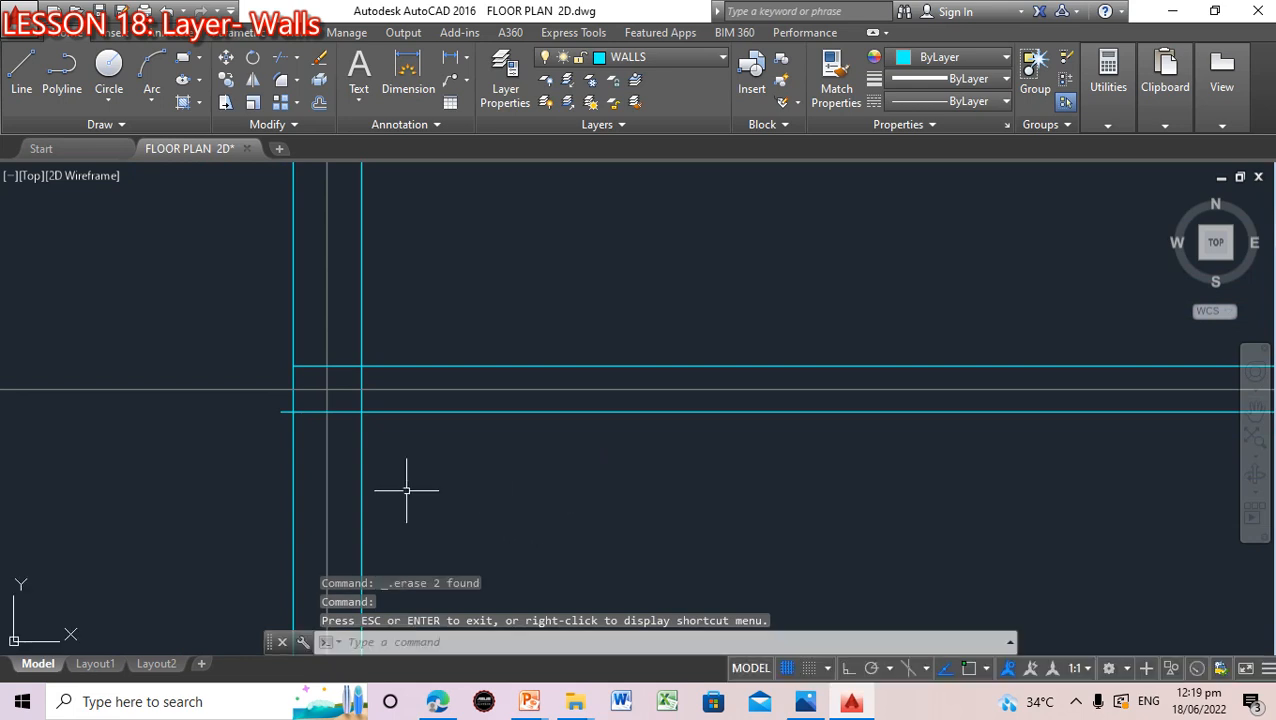
pyautogui.click(528, 641)
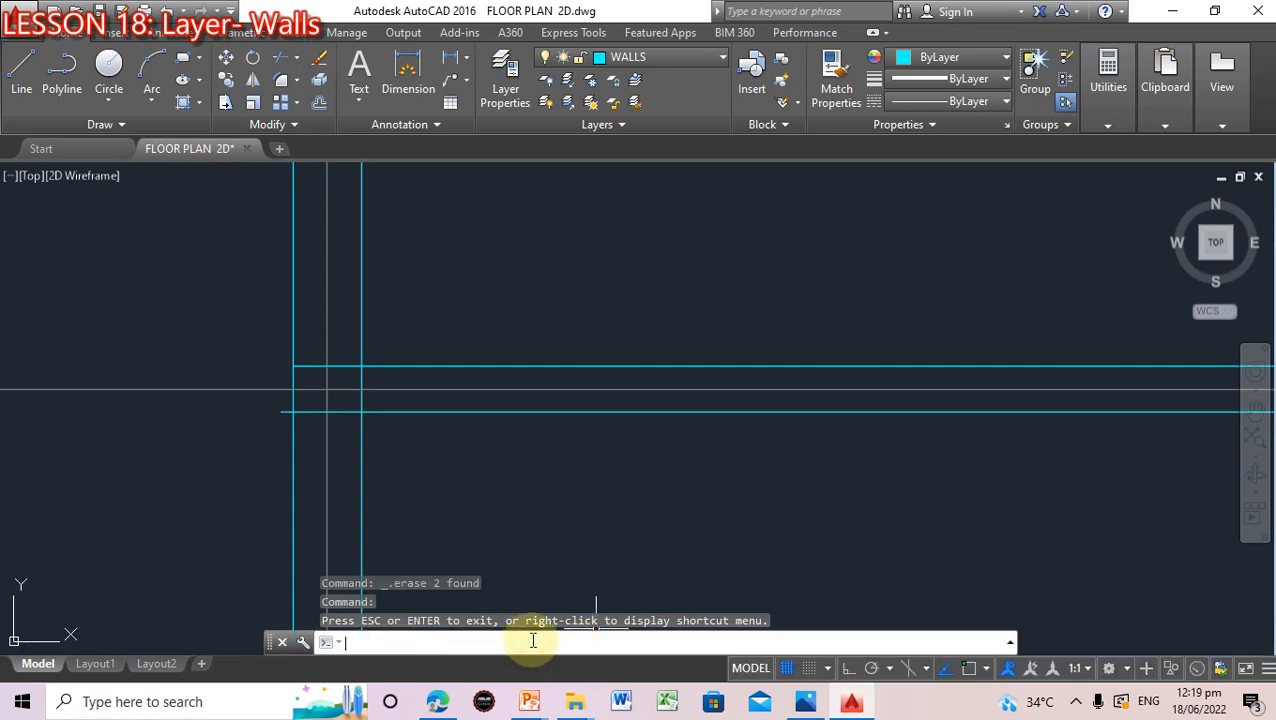
pyautogui.write('trim')
pyautogui.press('Return')
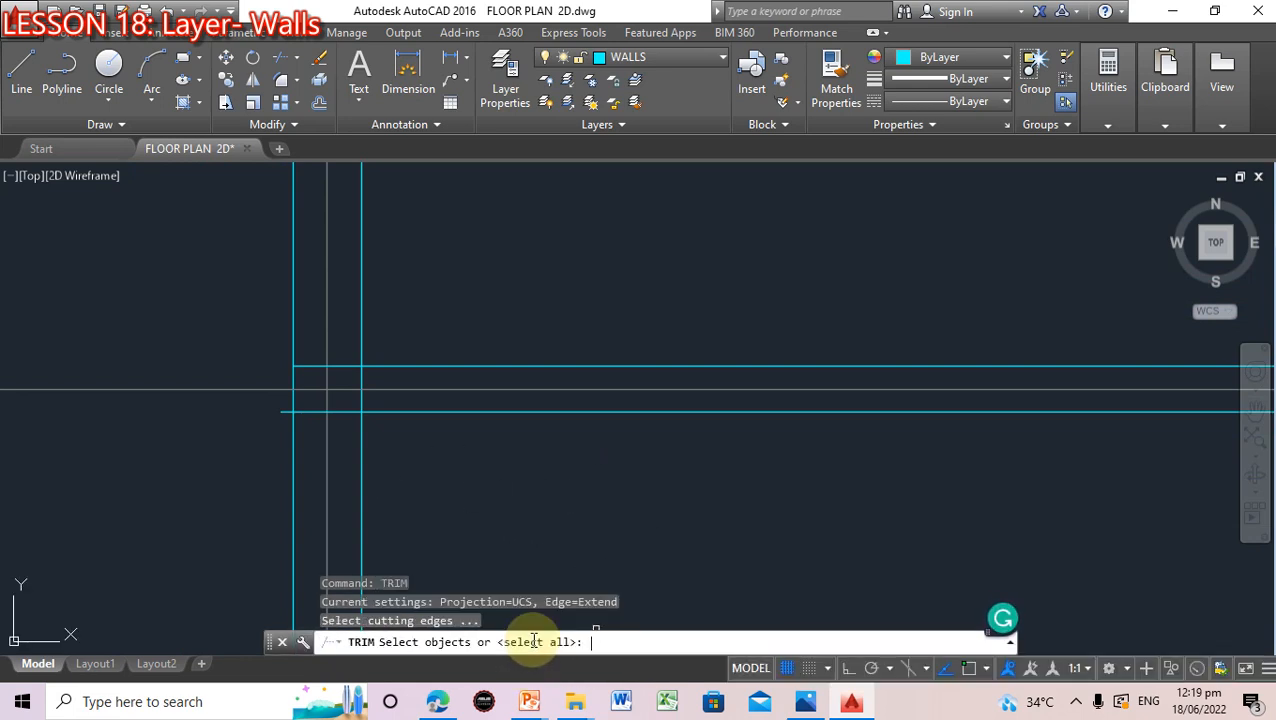
pyautogui.press('Return')
pyautogui.press('Return')
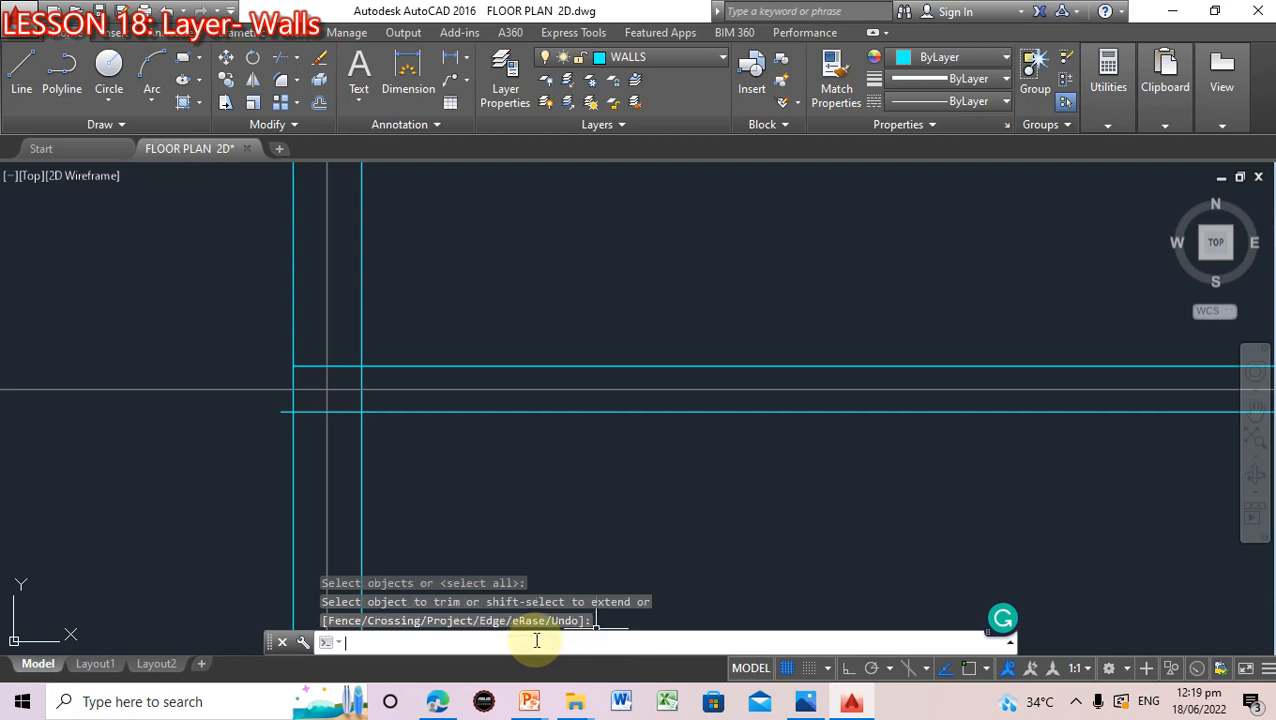
pyautogui.press('Escape')
# With all objects as cutting edges, open the next partition's junction with the west wall by trimming both partition lines and the wall's inner line
pyautogui.write('TRIM')
pyautogui.press('Return')
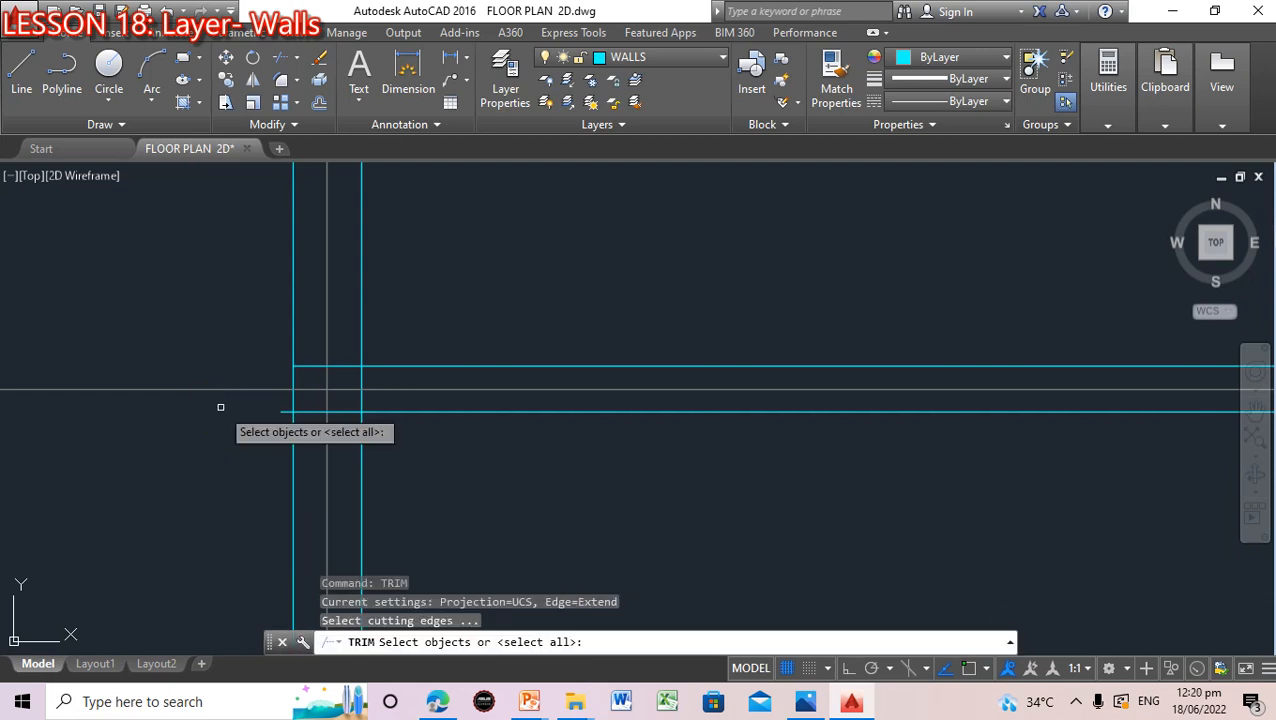
pyautogui.write('all')
pyautogui.press('Return')
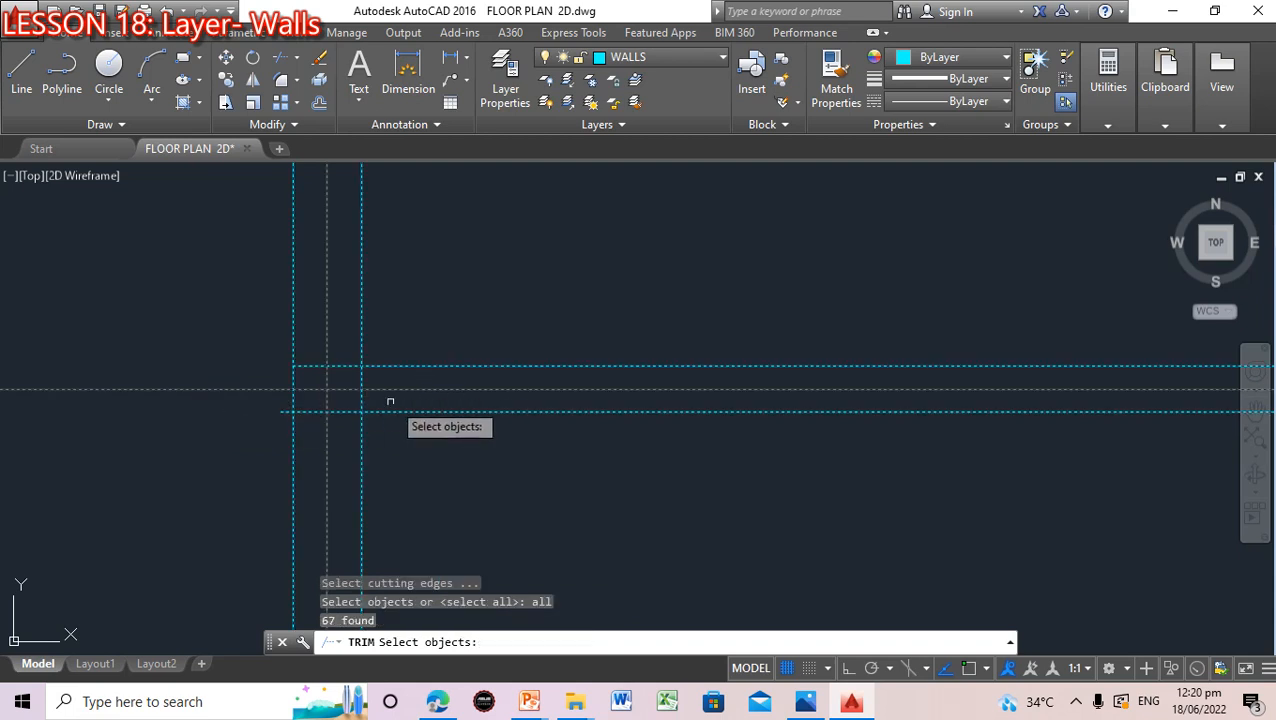
pyautogui.click(344, 412)
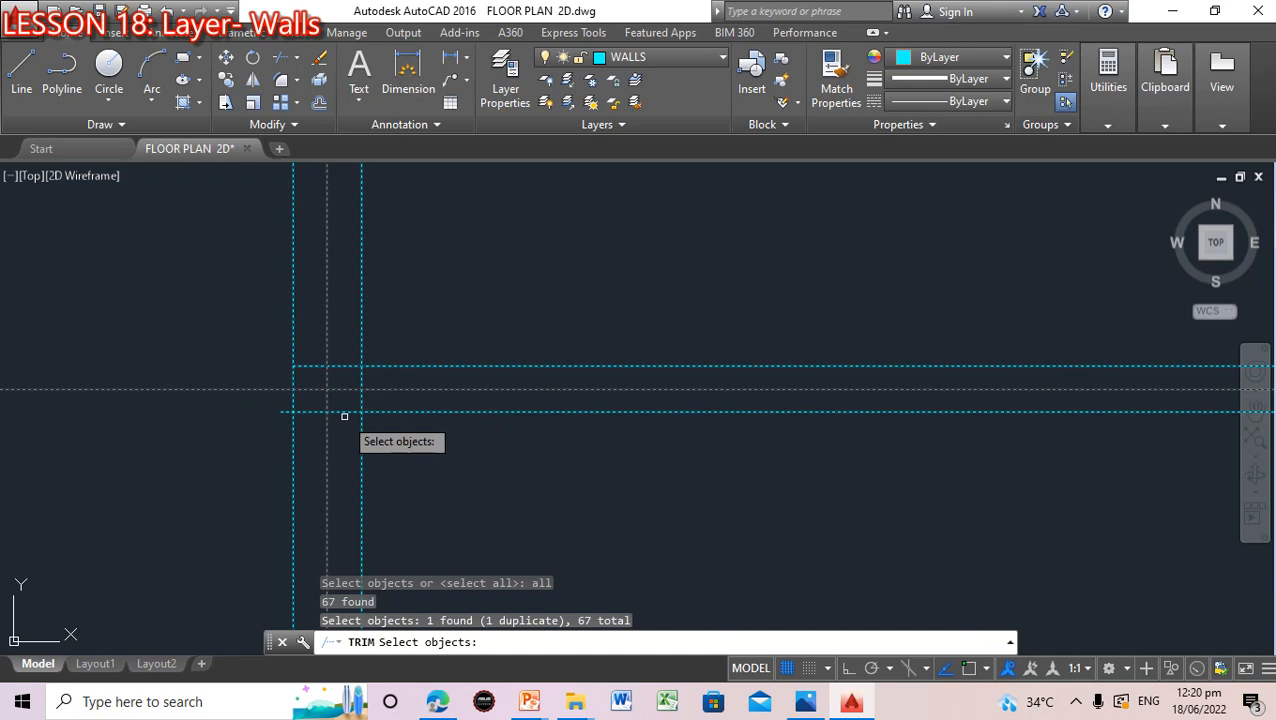
pyautogui.press('Return')
pyautogui.click(344, 412)
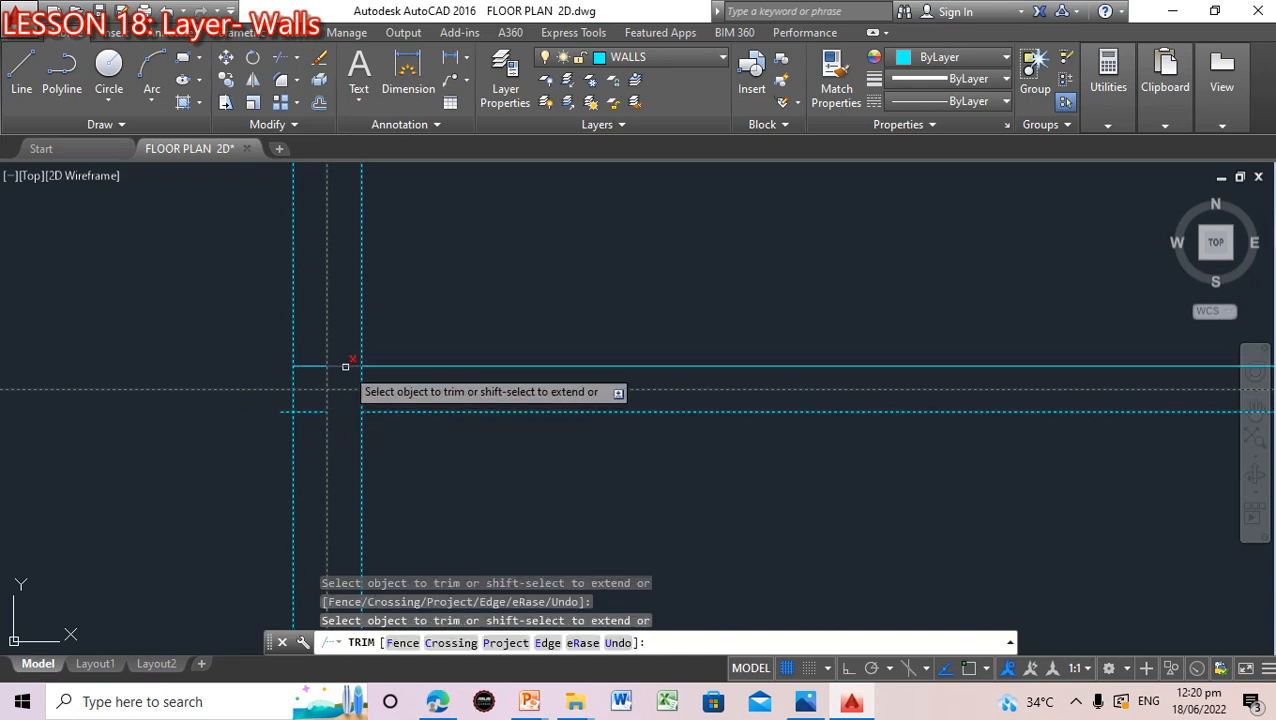
pyautogui.click(345, 367)
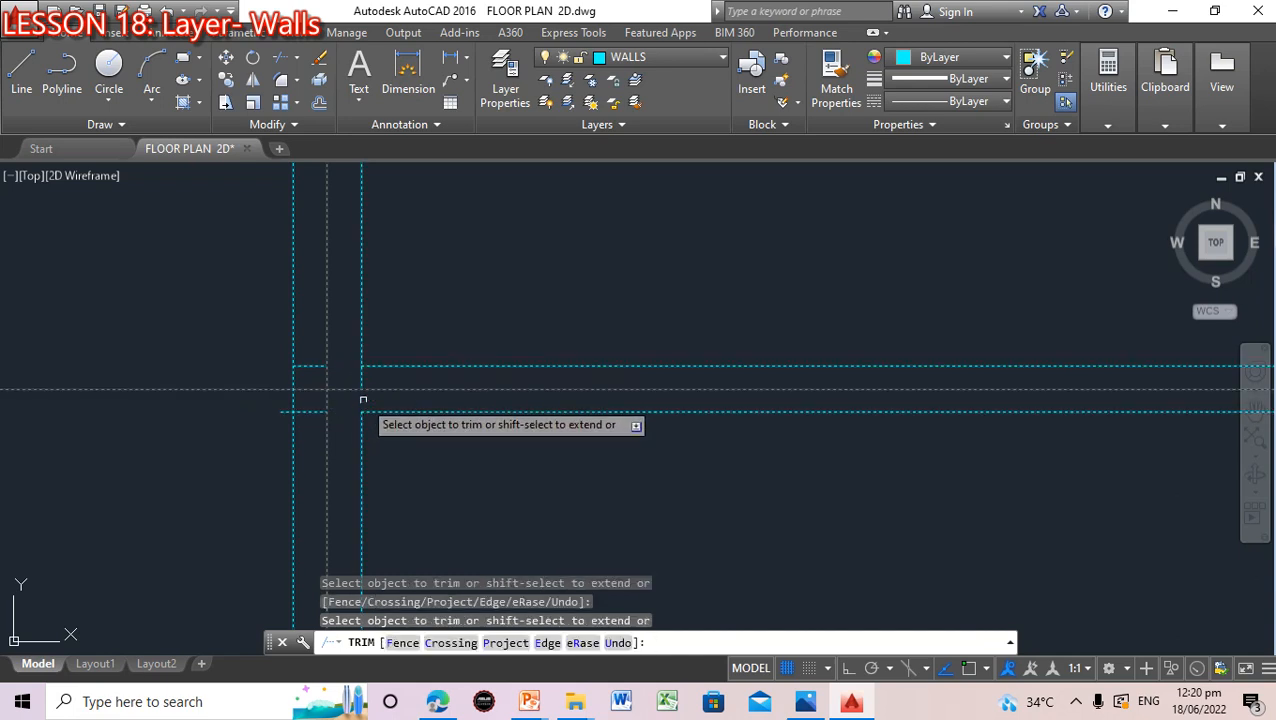
pyautogui.click(363, 380)
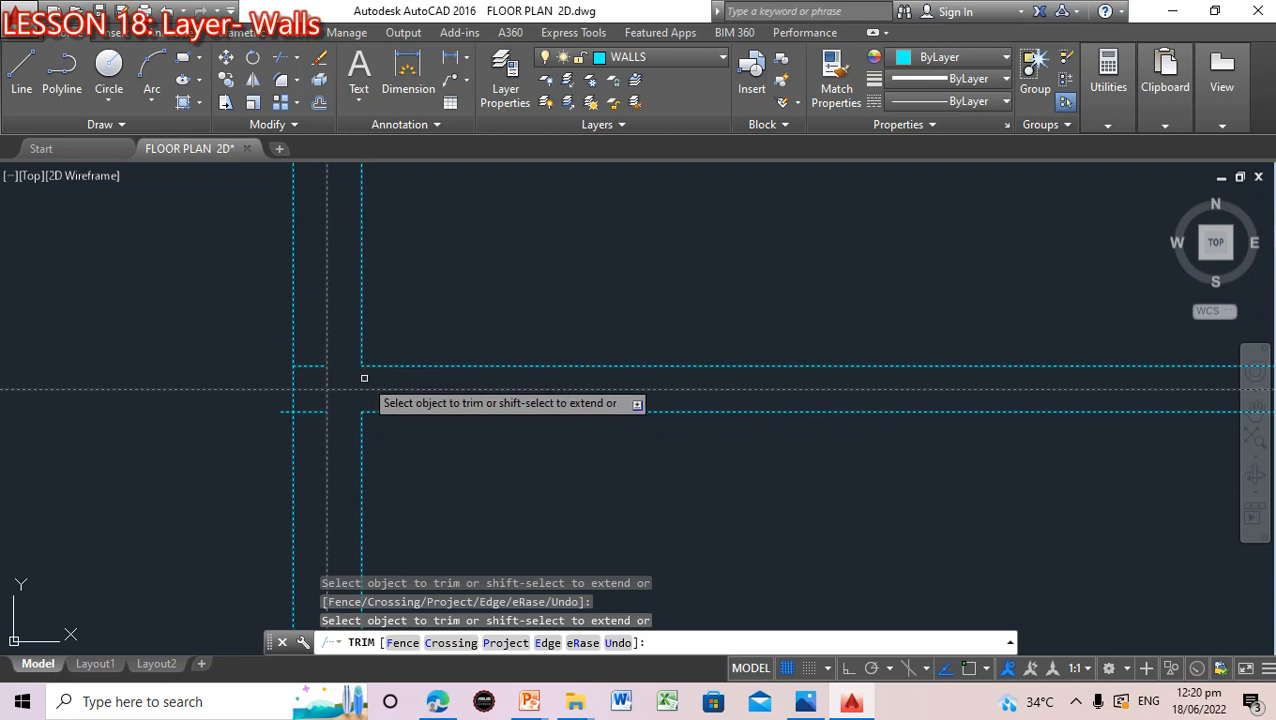
pyautogui.press('Return')
# Erase the two leftover stubs of this partition's lines inside the west wall
pyautogui.click(320, 366)
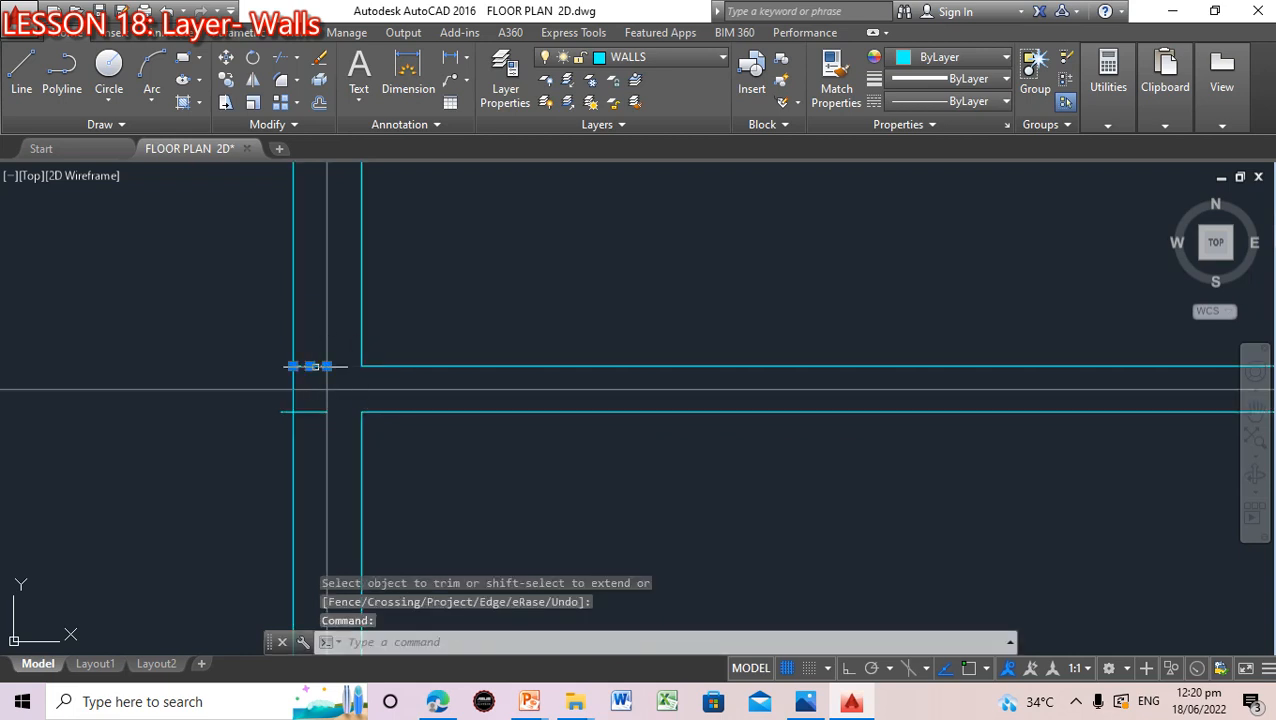
pyautogui.click(302, 411)
pyautogui.press('Delete')
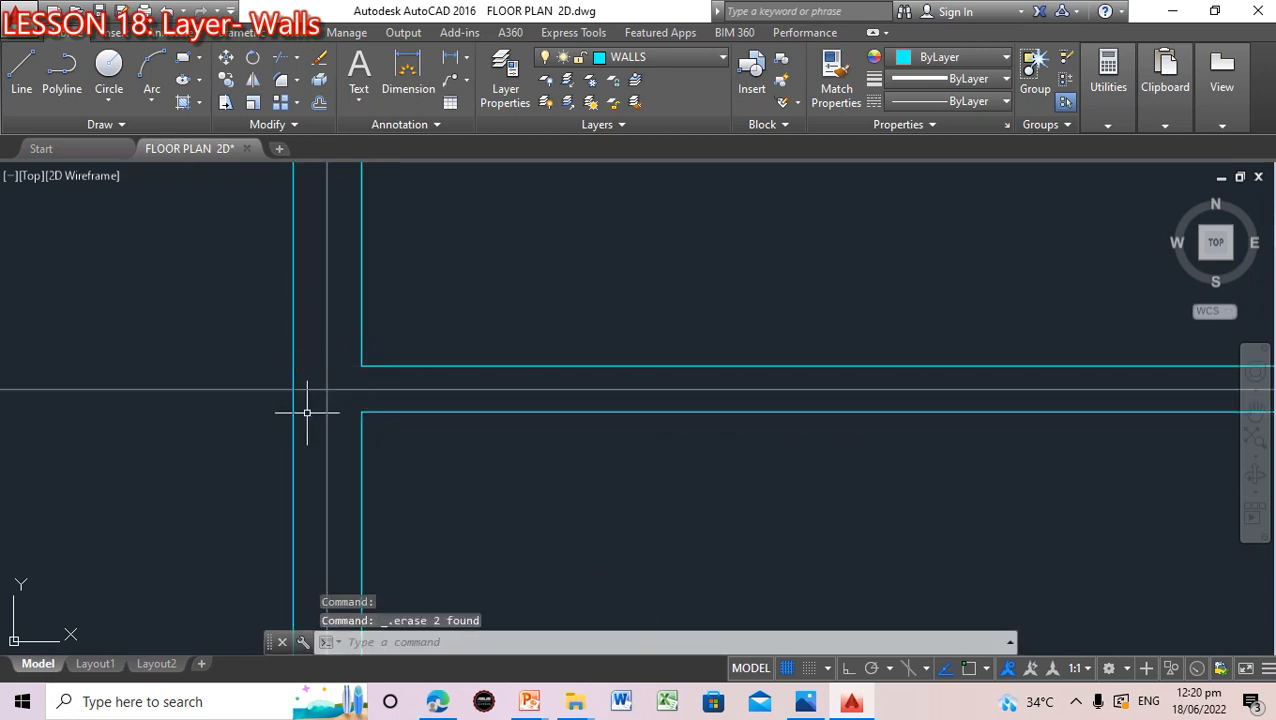
# With all objects as cutting edges, trim open the same partition's junction with the interior wall at its east end
pyautogui.click(1252, 406)
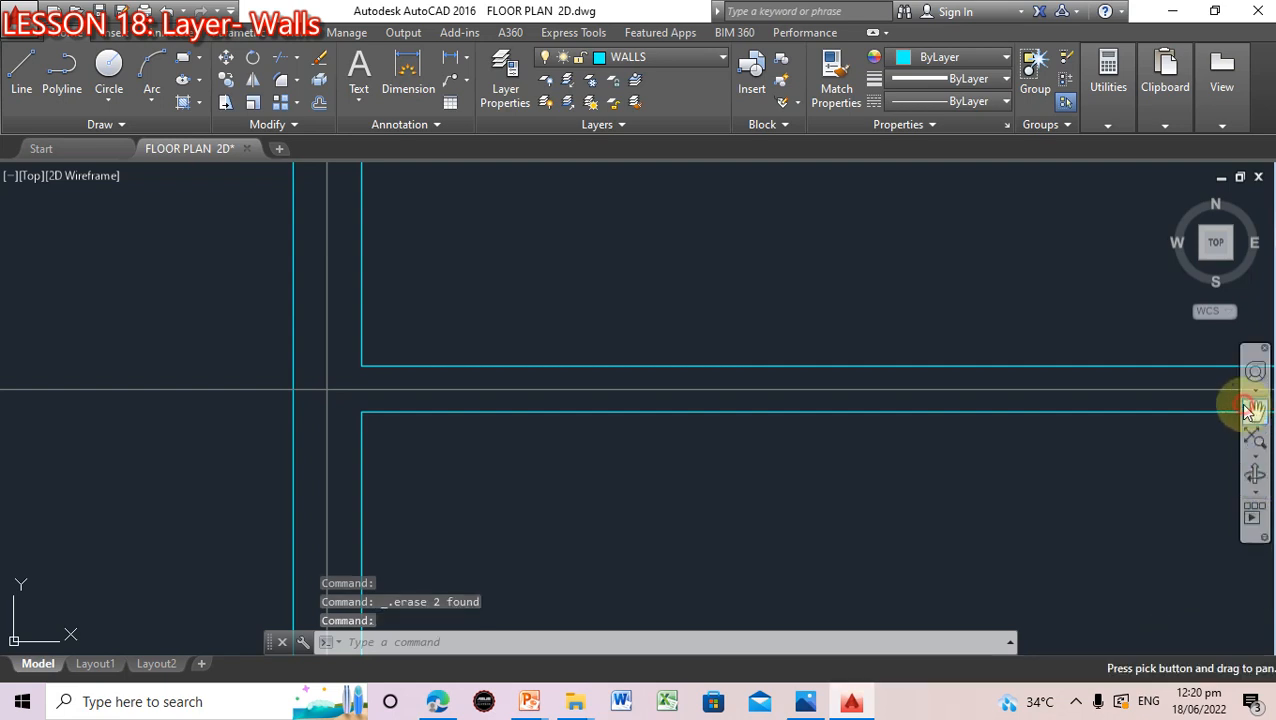
pyautogui.moveTo(871, 379); pyautogui.dragTo(718, 574)
pyautogui.moveTo(759, 399)
pyautogui.mouseDown()
pyautogui.moveTo(854, 441)
pyautogui.moveTo(578, 362)
pyautogui.moveTo(646, 457)
pyautogui.moveTo(615, 367)
pyautogui.moveTo(632, 570)
pyautogui.moveTo(734, 524)
pyautogui.moveTo(685, 583)
pyautogui.mouseUp()
pyautogui.scroll(6, 703, 539)
pyautogui.moveTo(451, 411)
pyautogui.mouseDown()
pyautogui.moveTo(550, 526)
pyautogui.moveTo(595, 520)
pyautogui.mouseUp()
pyautogui.click(467, 647)
pyautogui.press('Delete')
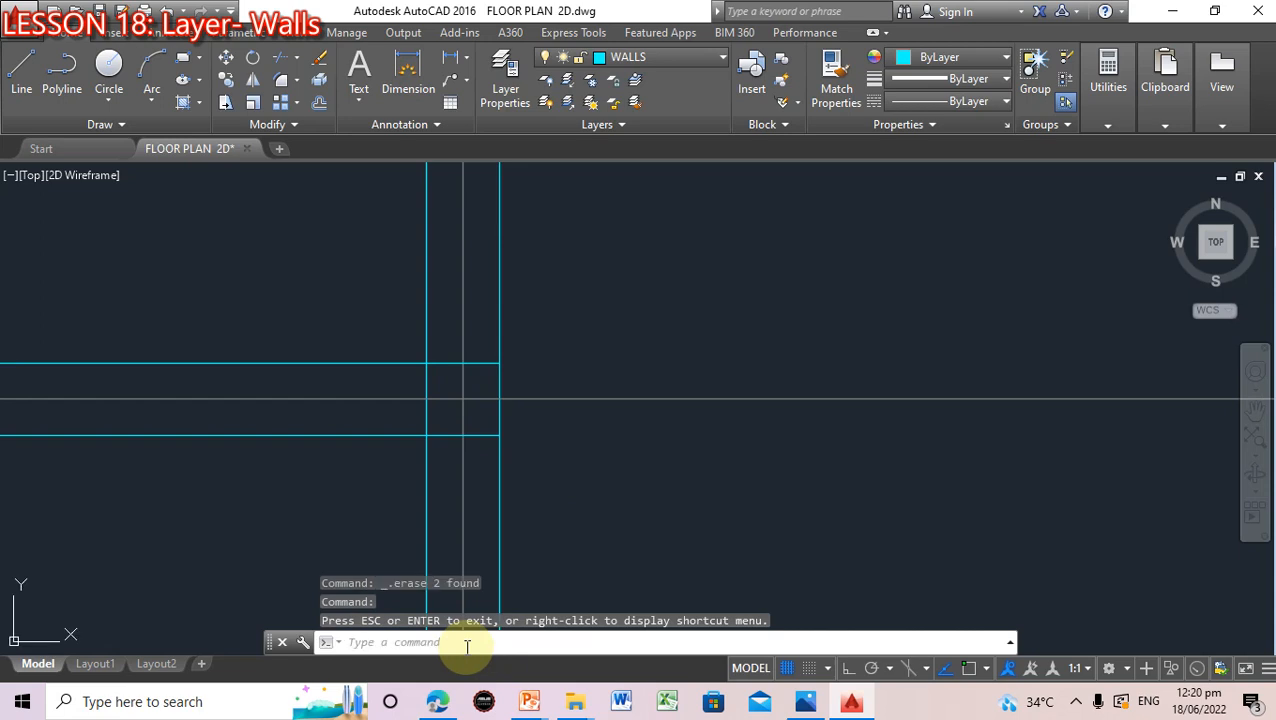
pyautogui.write('TRIM')
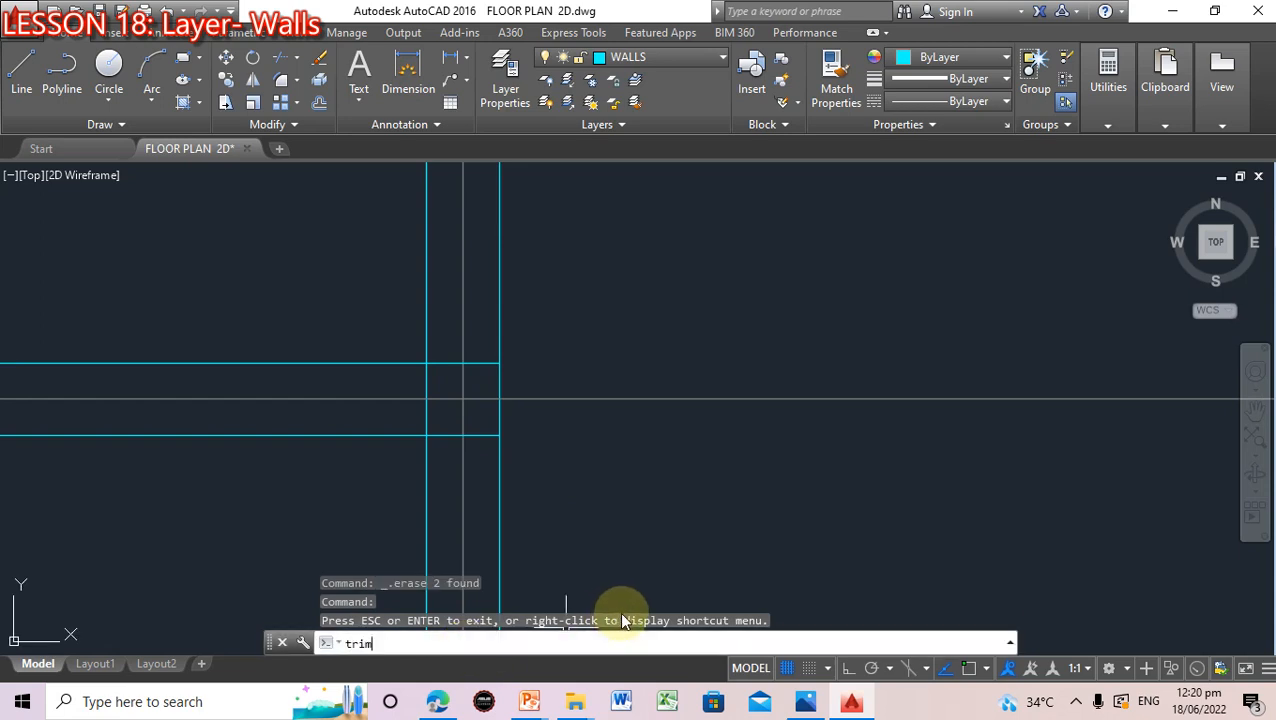
pyautogui.press('Return')
pyautogui.write('a')
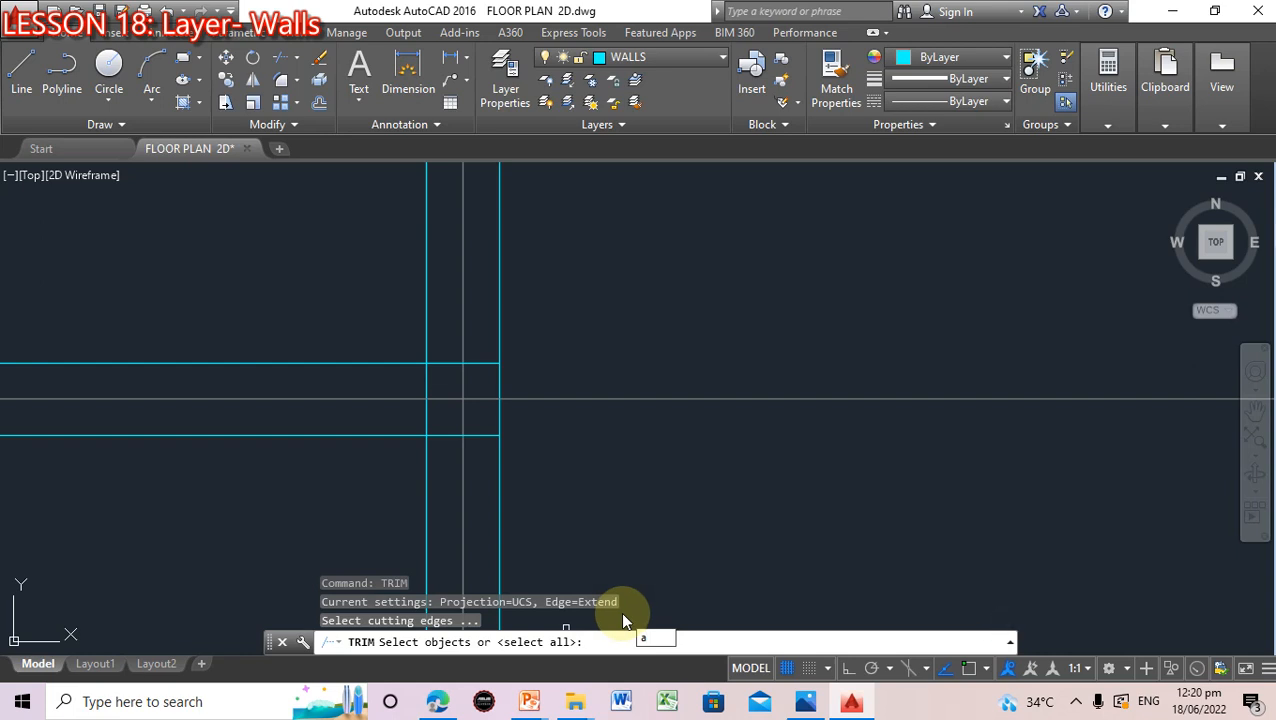
pyautogui.write('ll')
pyautogui.press('Return')
pyautogui.press('Return')
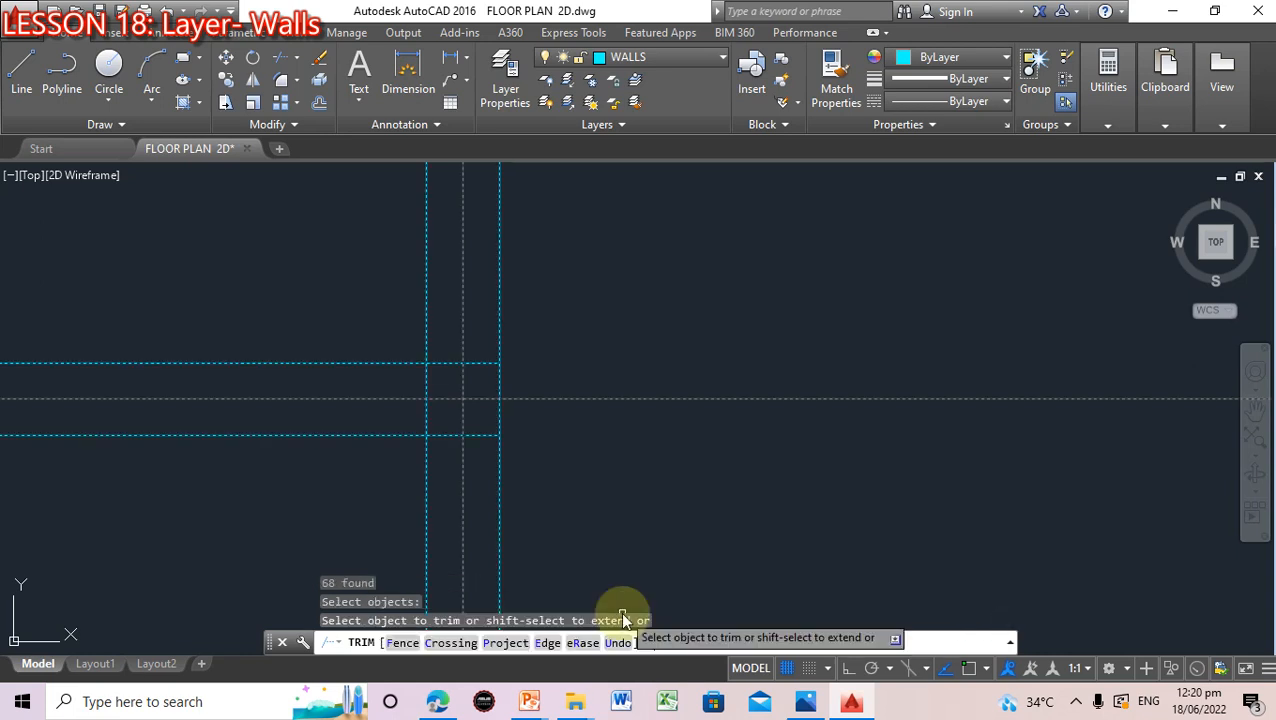
pyautogui.click(444, 436)
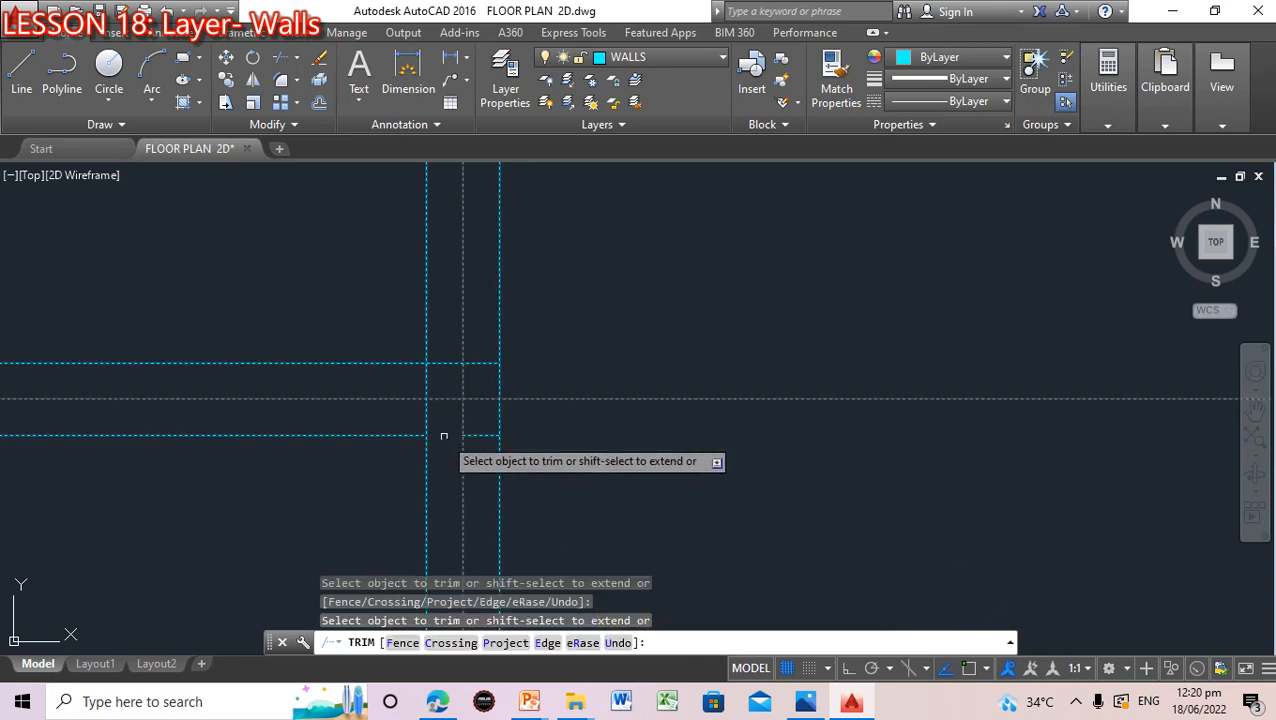
pyautogui.click(428, 378)
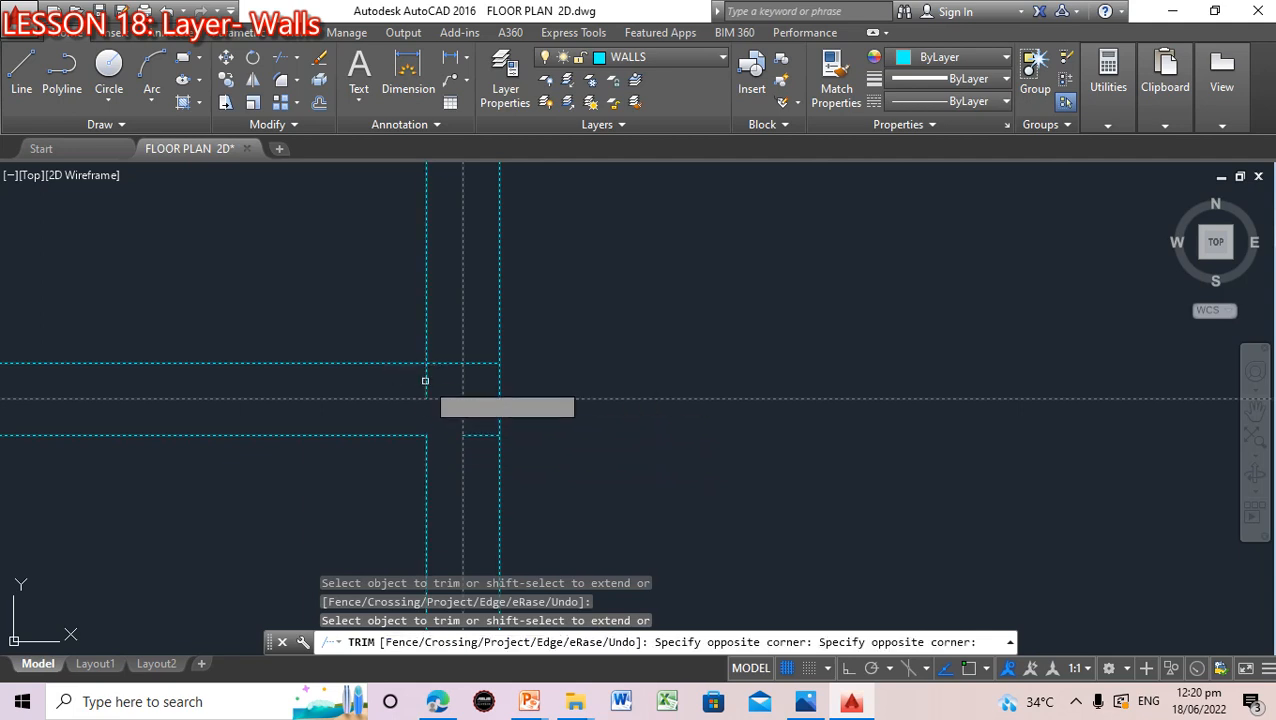
pyautogui.click(428, 376)
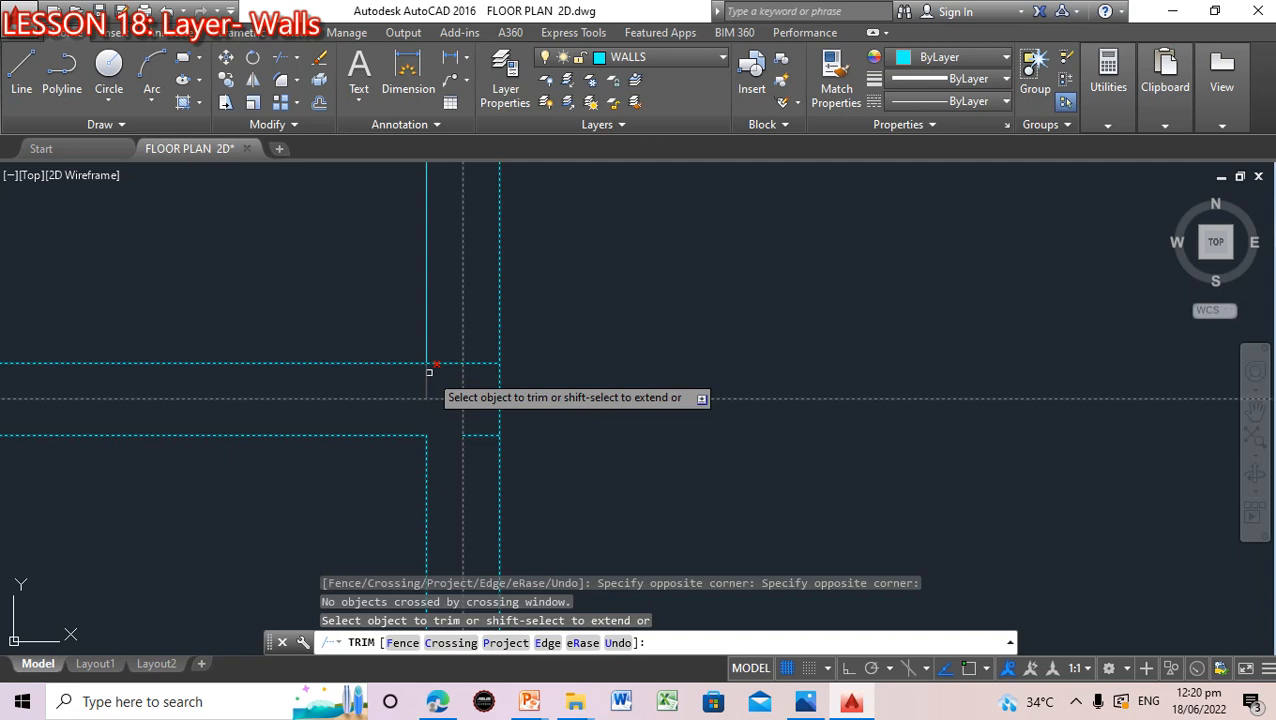
pyautogui.click(429, 369)
pyautogui.click(476, 364)
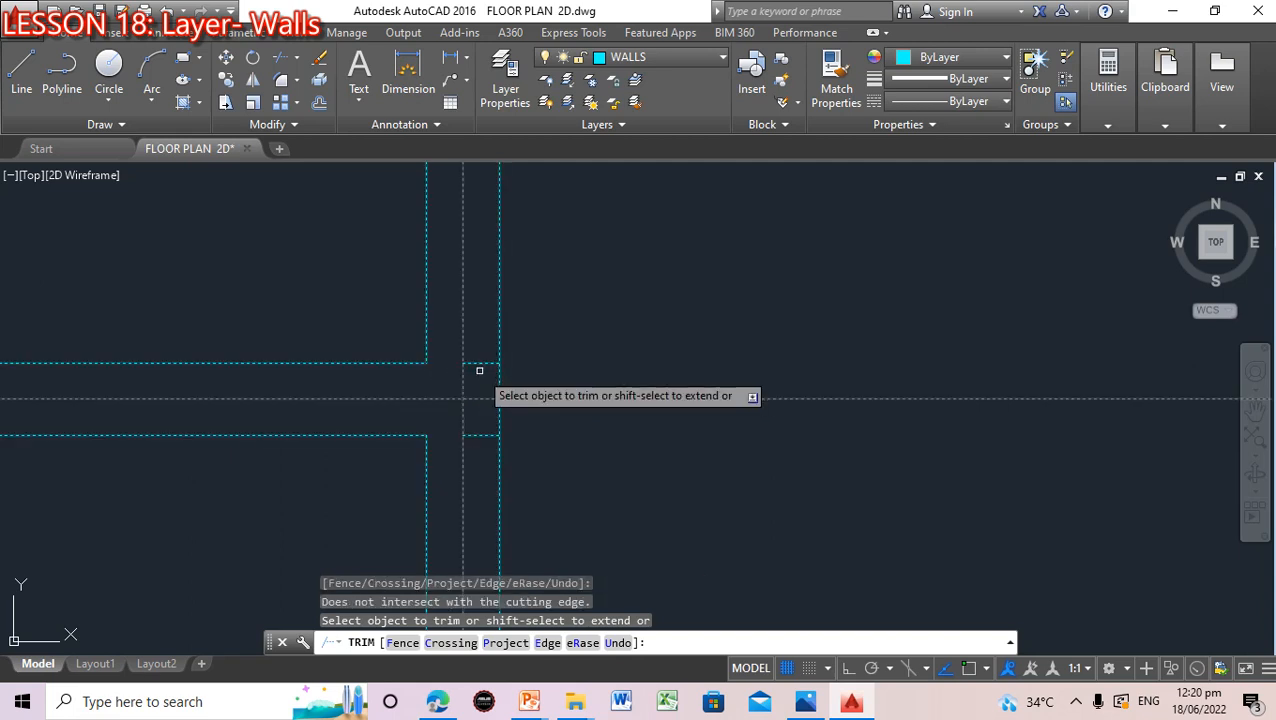
pyautogui.press('Escape')
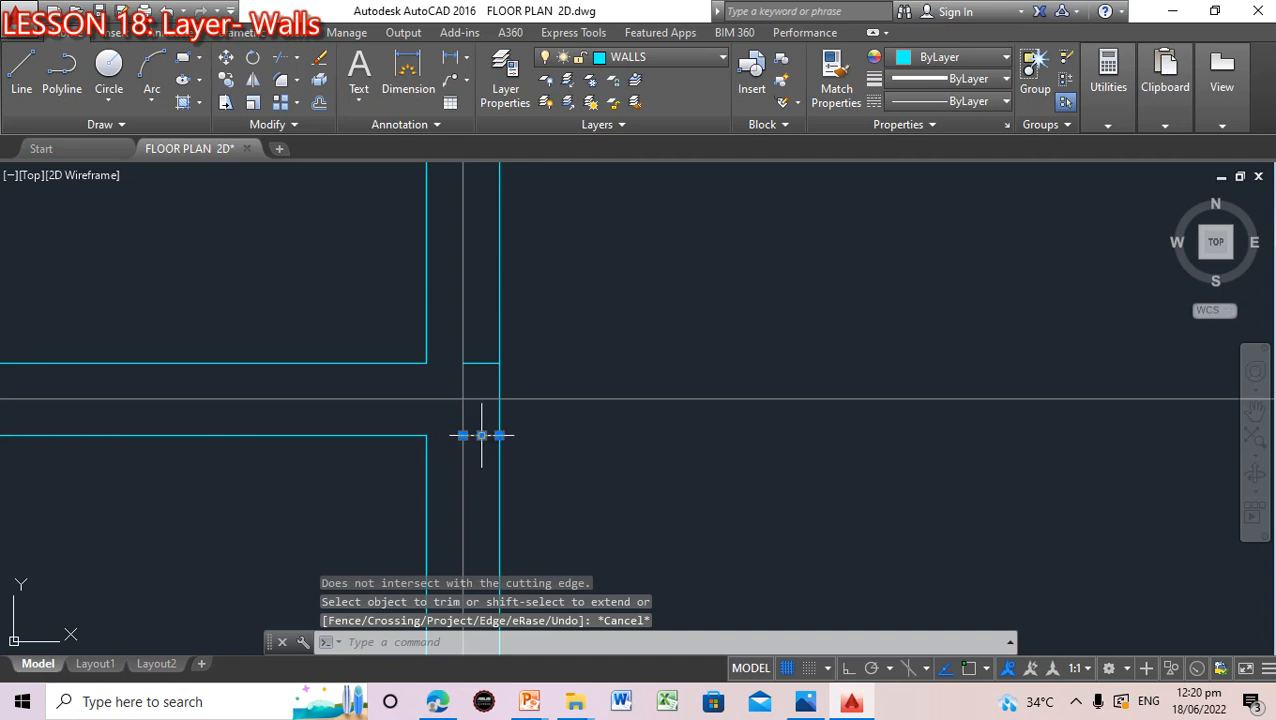
# Erase the two leftover partition stubs inside the interior wall at this east junction
pyautogui.press('Delete')
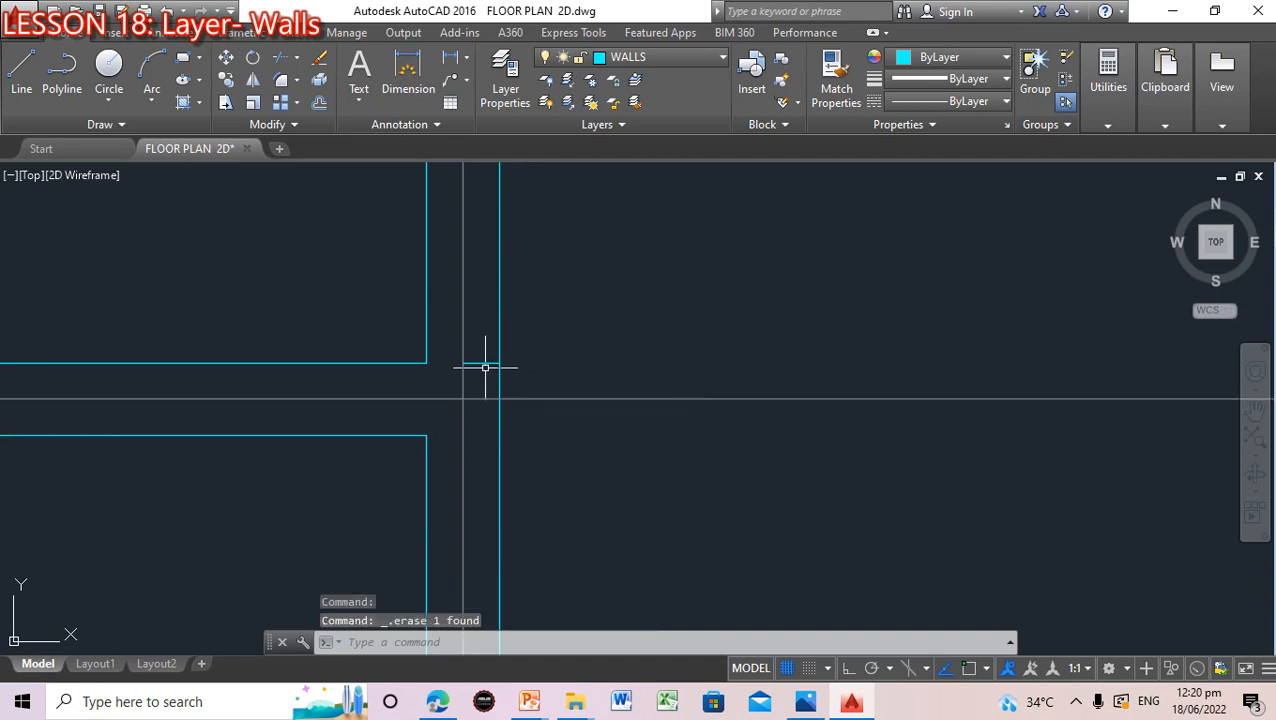
pyautogui.scroll(-3, 632, 420)
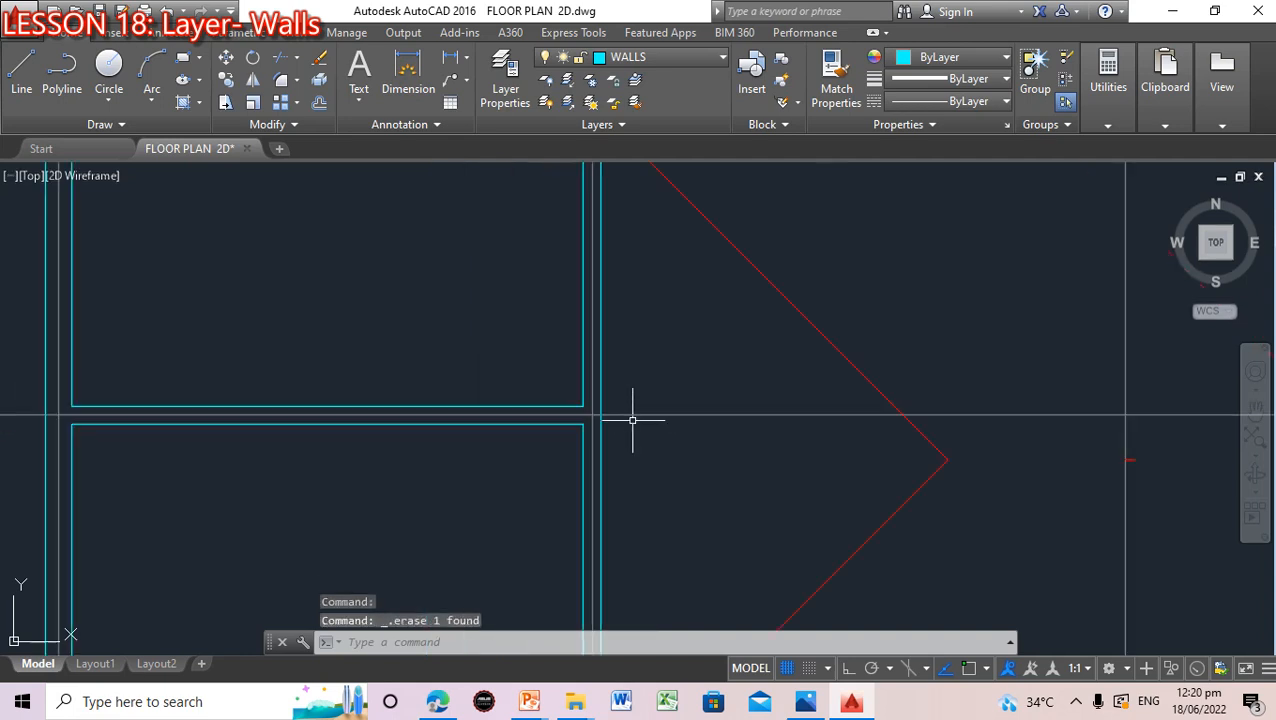
# With all objects as cutting edges, open the next partition to the north at the west wall by trimming its lines and the wall's inner line
pyautogui.click(1255, 410)
pyautogui.moveTo(449, 320); pyautogui.dragTo(686, 557)
pyautogui.moveTo(637, 493); pyautogui.dragTo(636, 535)
pyautogui.press('Escape')
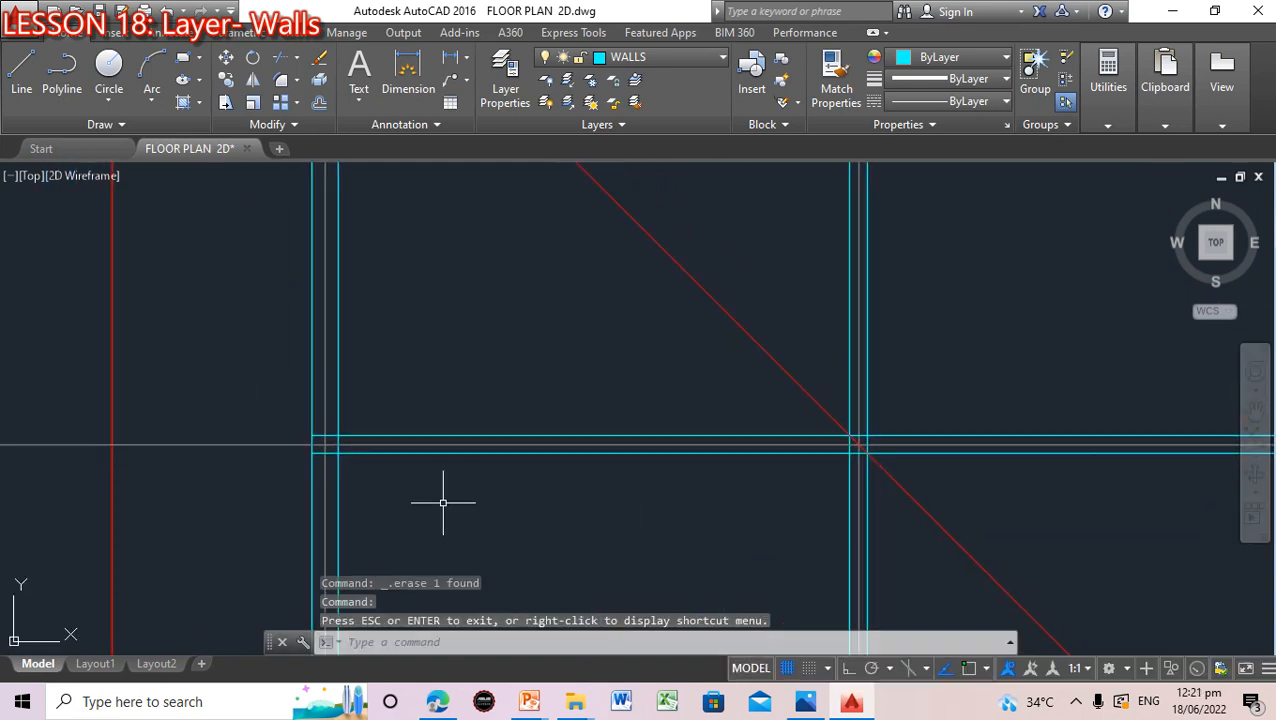
pyautogui.scroll(2, 459, 505)
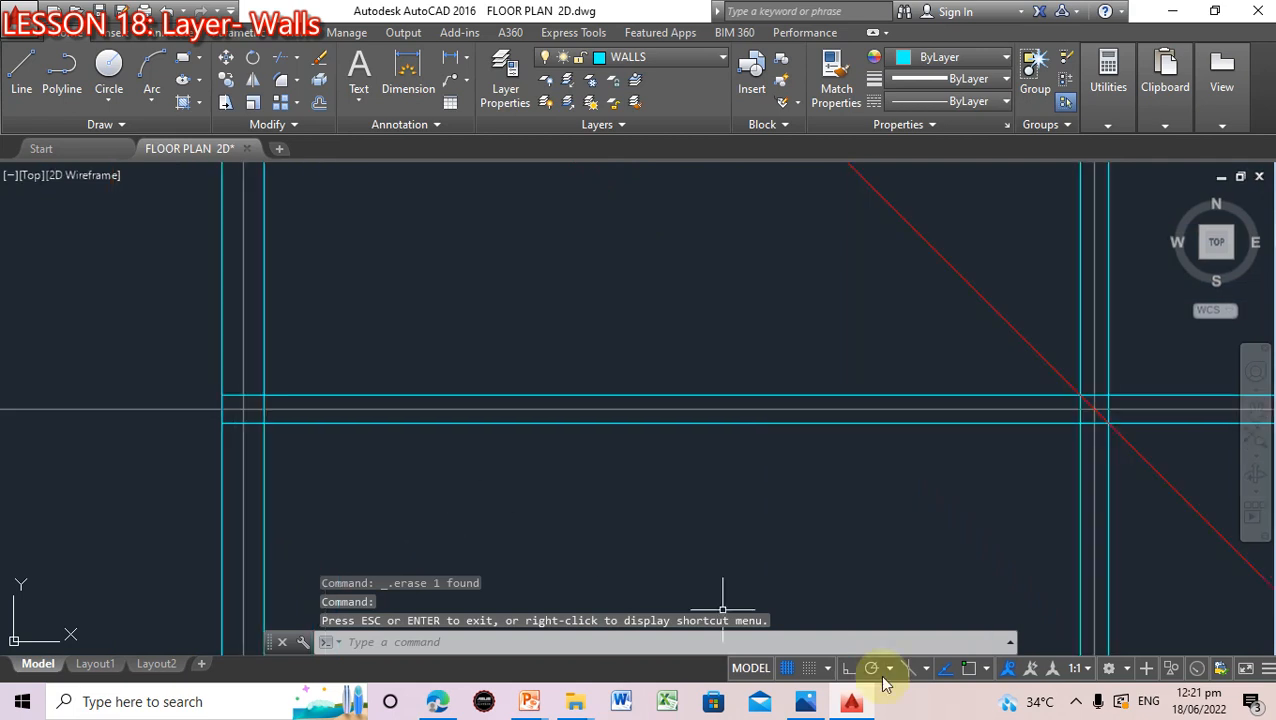
pyautogui.click(1076, 704)
pyautogui.click(1077, 706)
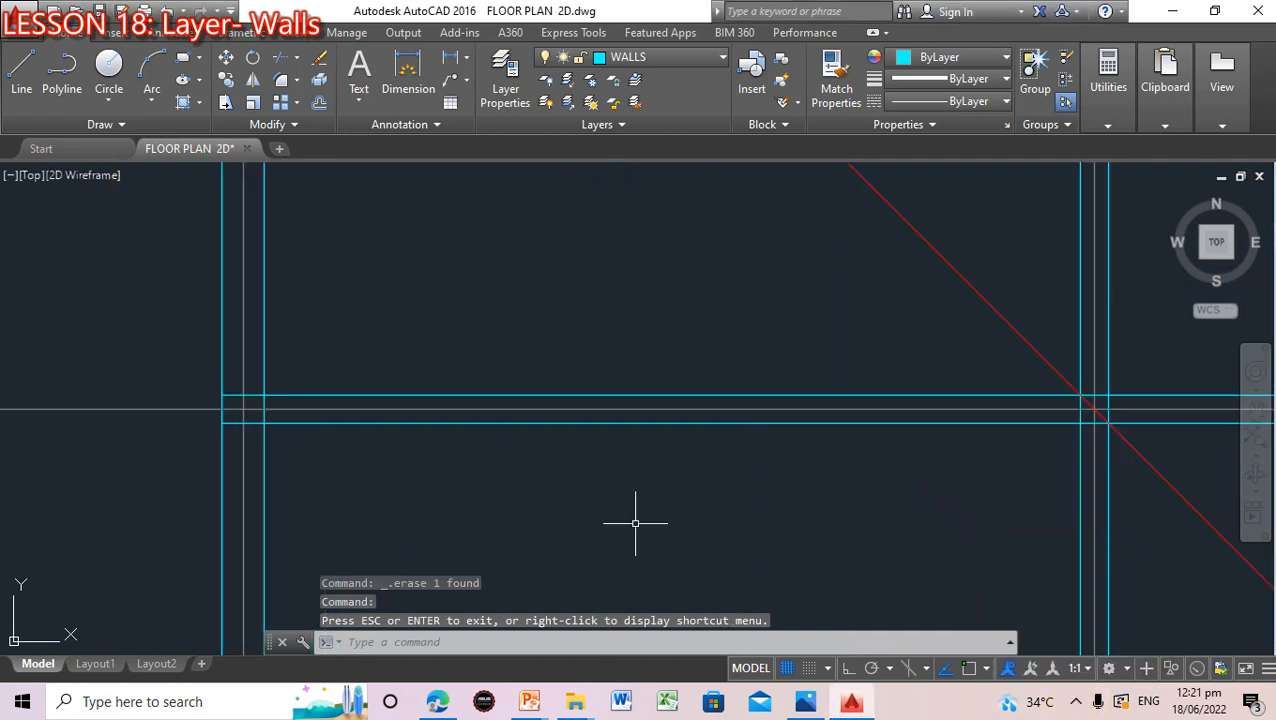
pyautogui.press('Escape')
pyautogui.click(505, 642)
pyautogui.write('trim')
pyautogui.press('Return')
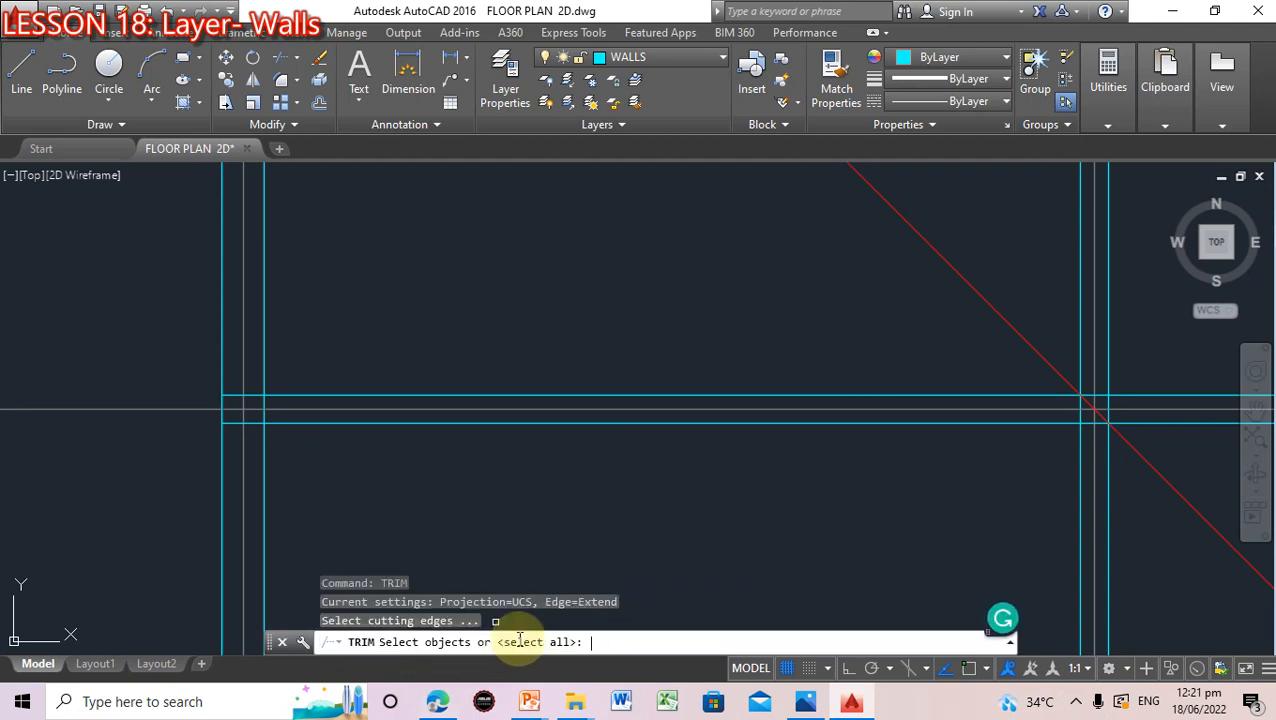
pyautogui.write('a')
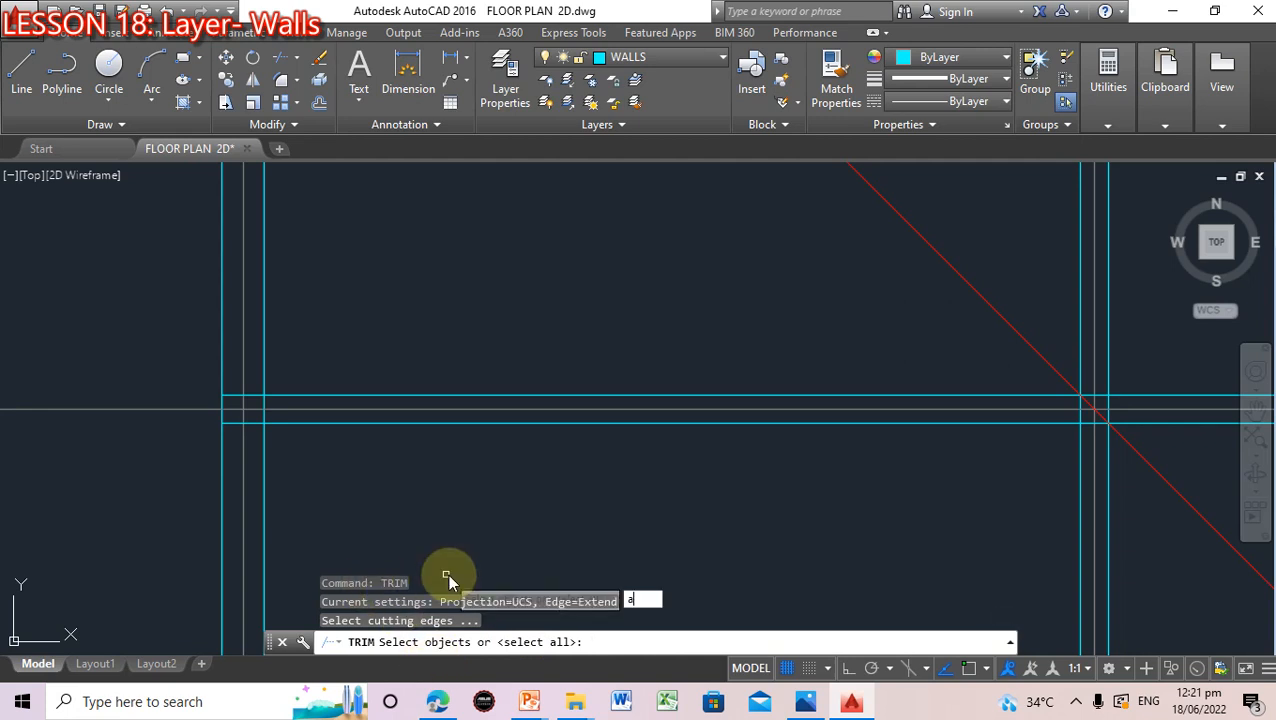
pyautogui.write('ll')
pyautogui.press('Return')
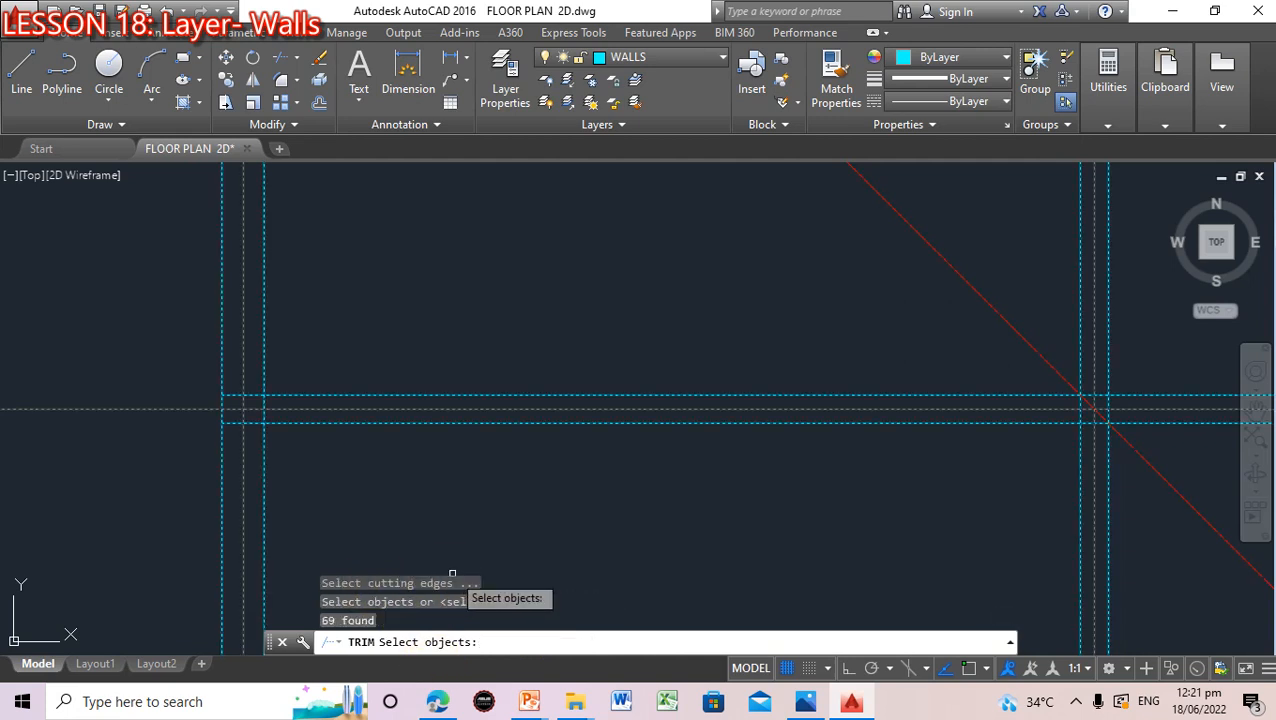
pyautogui.press('Return')
pyautogui.click(256, 422)
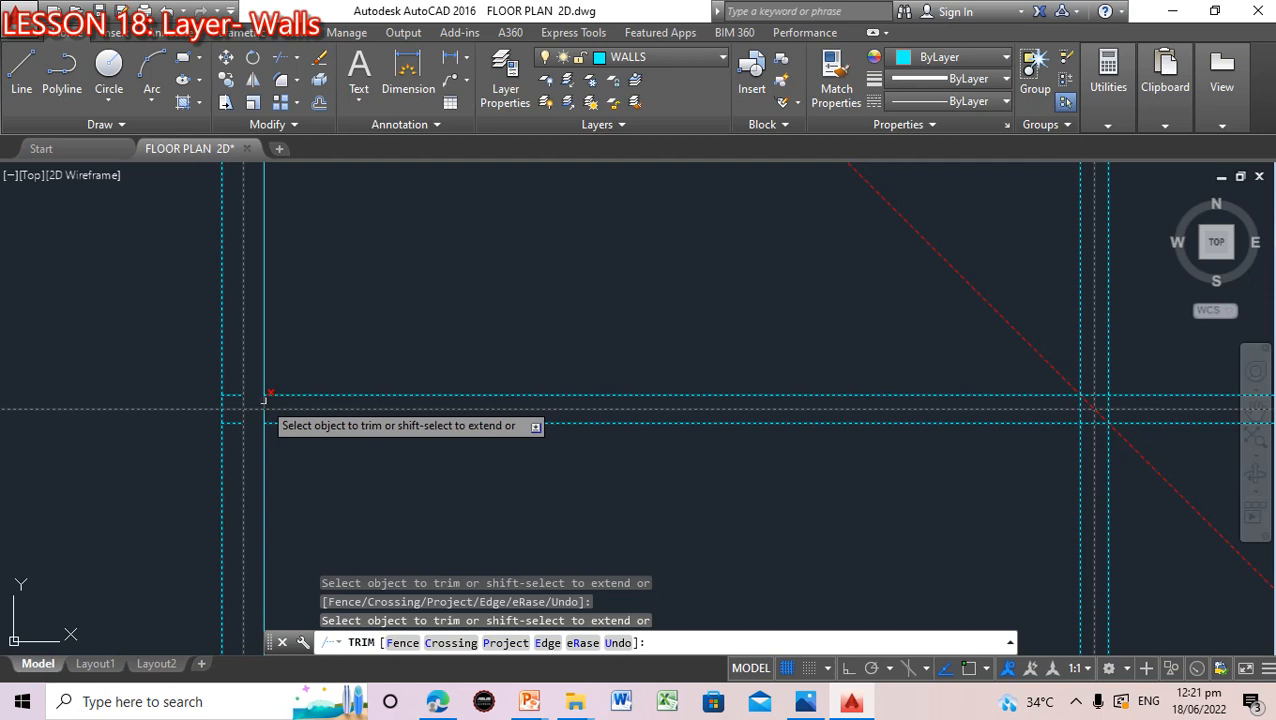
pyautogui.click(264, 410)
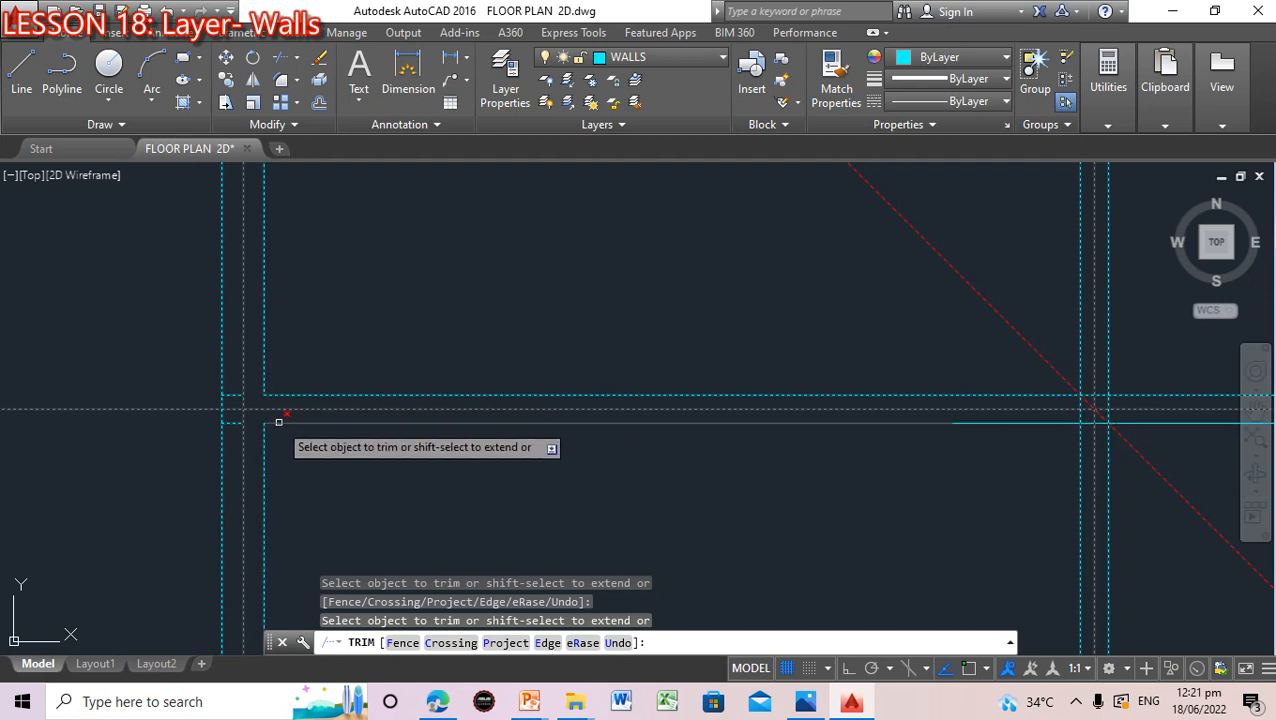
pyautogui.press('Return')
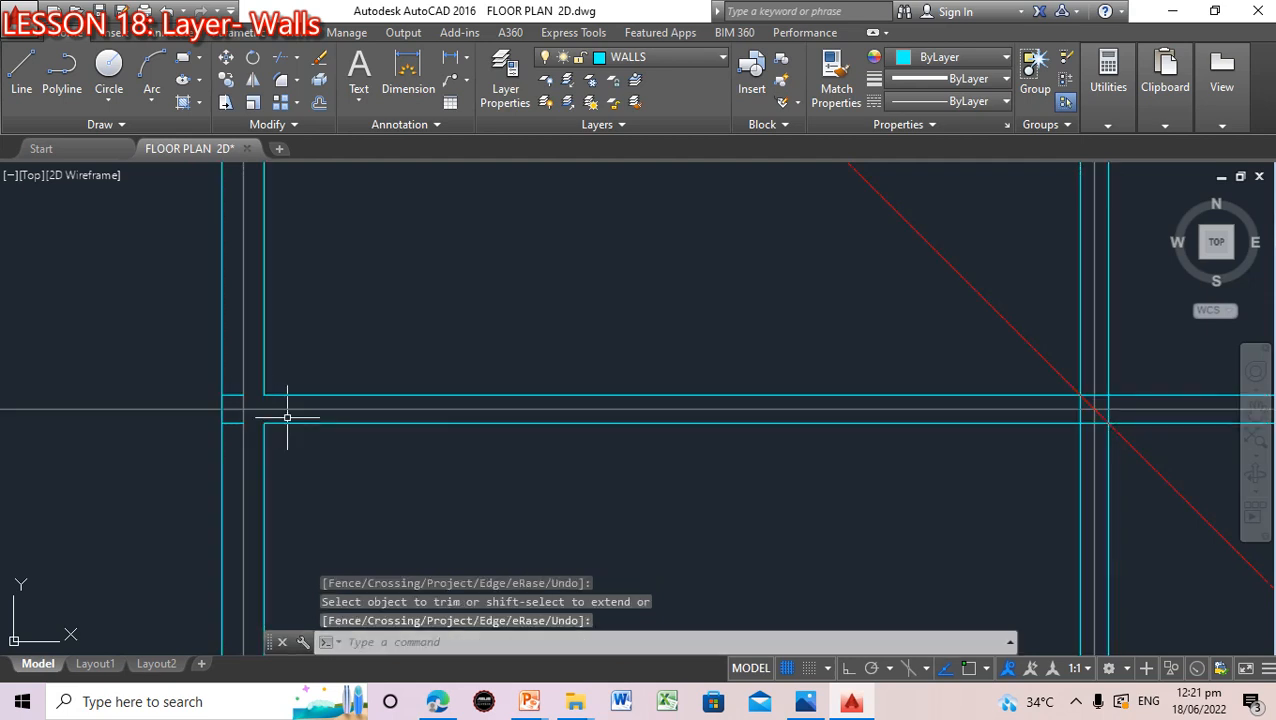
# Erase the two leftover stubs of the northern partition inside the west wall
pyautogui.click(235, 395)
pyautogui.click(232, 423)
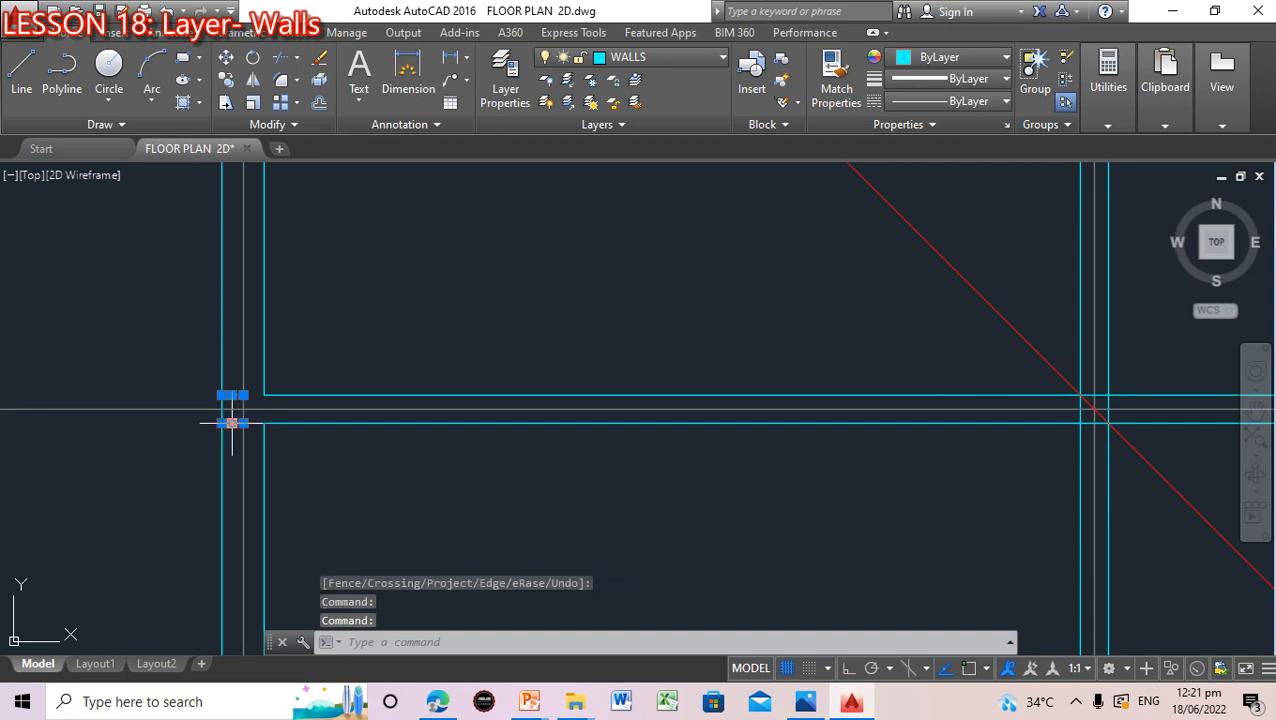
pyautogui.press('Delete')
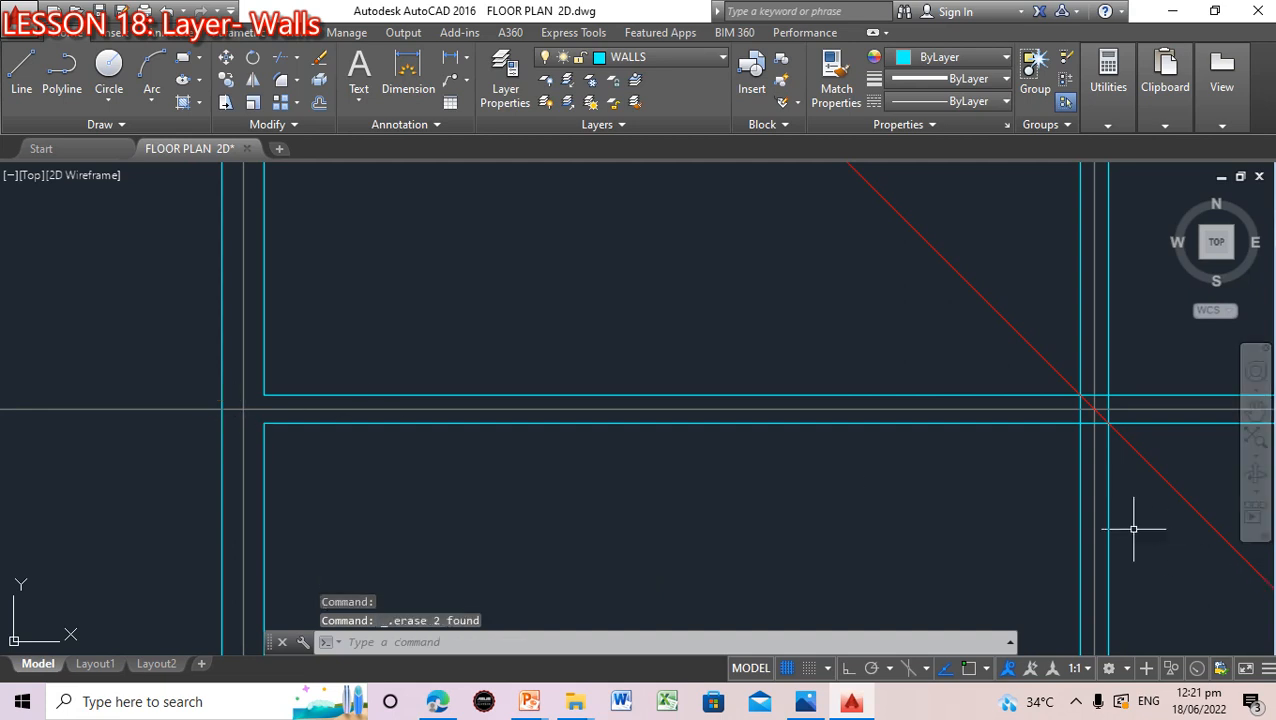
# Turn off the ROOF layer to clear the diagonal roof lines from the wall crossing
pyautogui.scroll(-2, 1133, 528)
pyautogui.click(1260, 418)
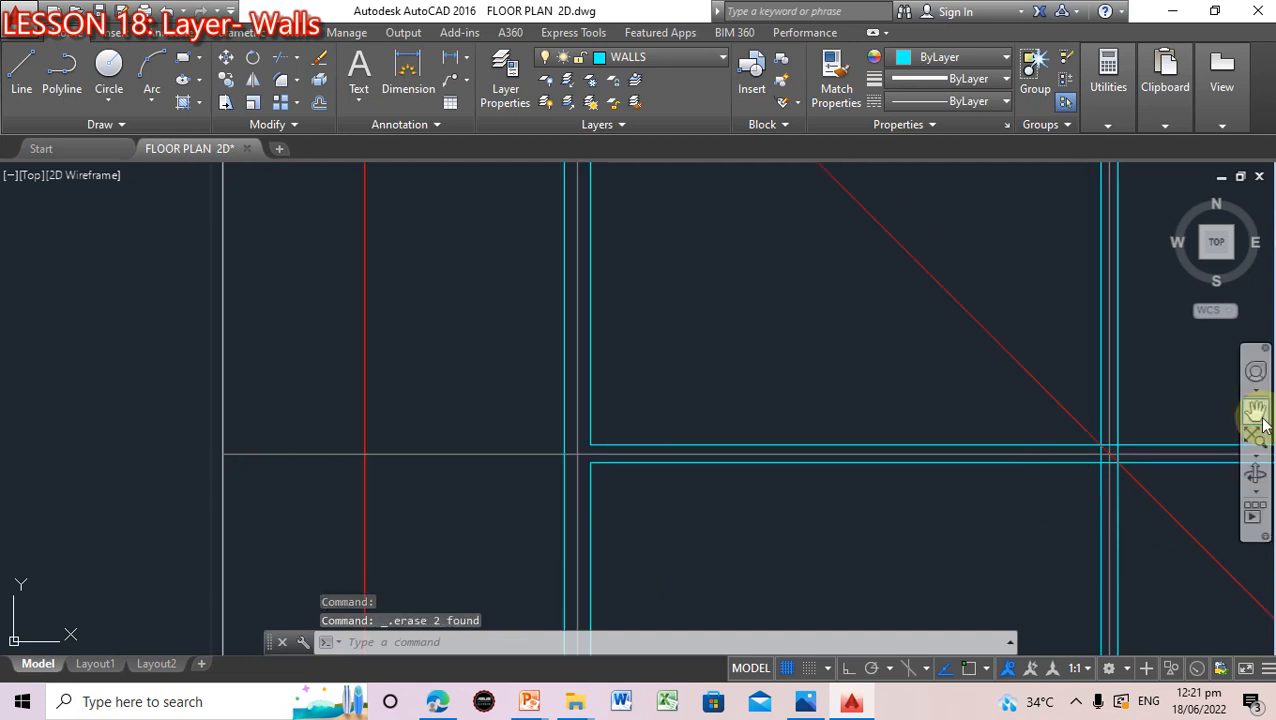
pyautogui.moveTo(1151, 515)
pyautogui.mouseDown()
pyautogui.moveTo(652, 515)
pyautogui.moveTo(661, 504)
pyautogui.moveTo(613, 458)
pyautogui.mouseUp()
pyautogui.scroll(4, 655, 461)
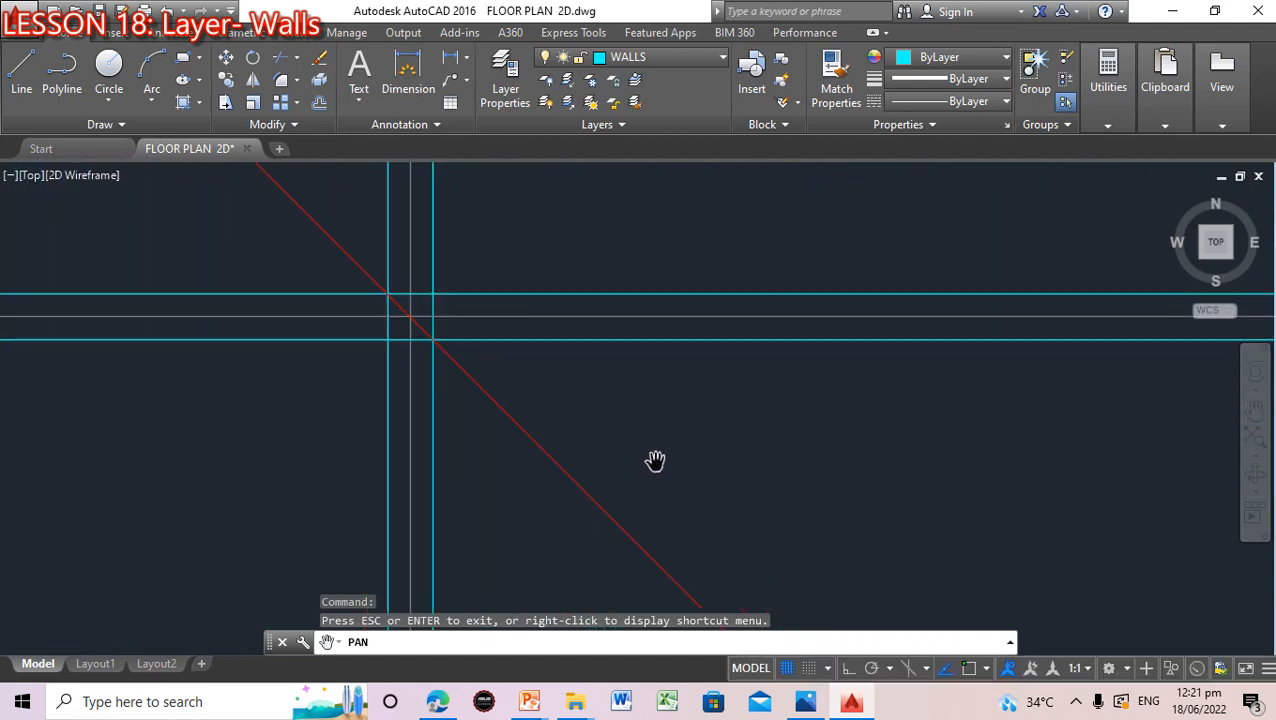
pyautogui.click(716, 58)
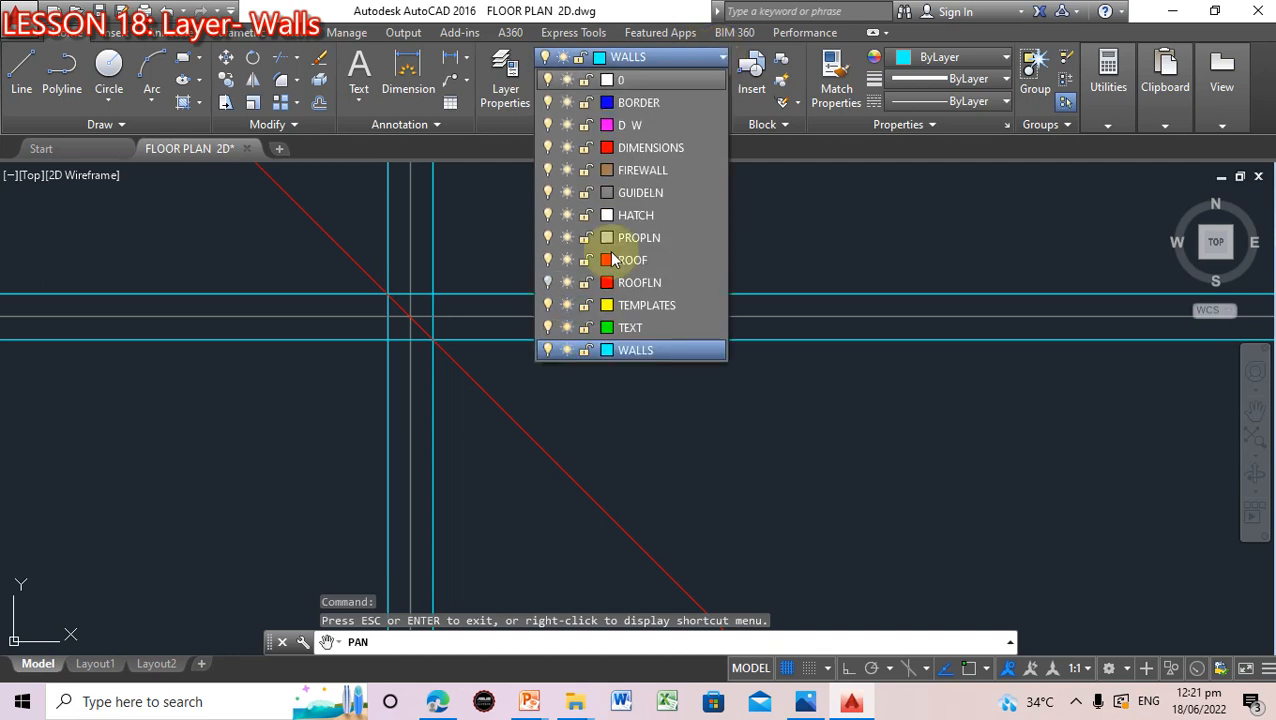
pyautogui.click(547, 260)
pyautogui.scroll(3, 580, 440)
pyautogui.scroll(-4, 582, 444)
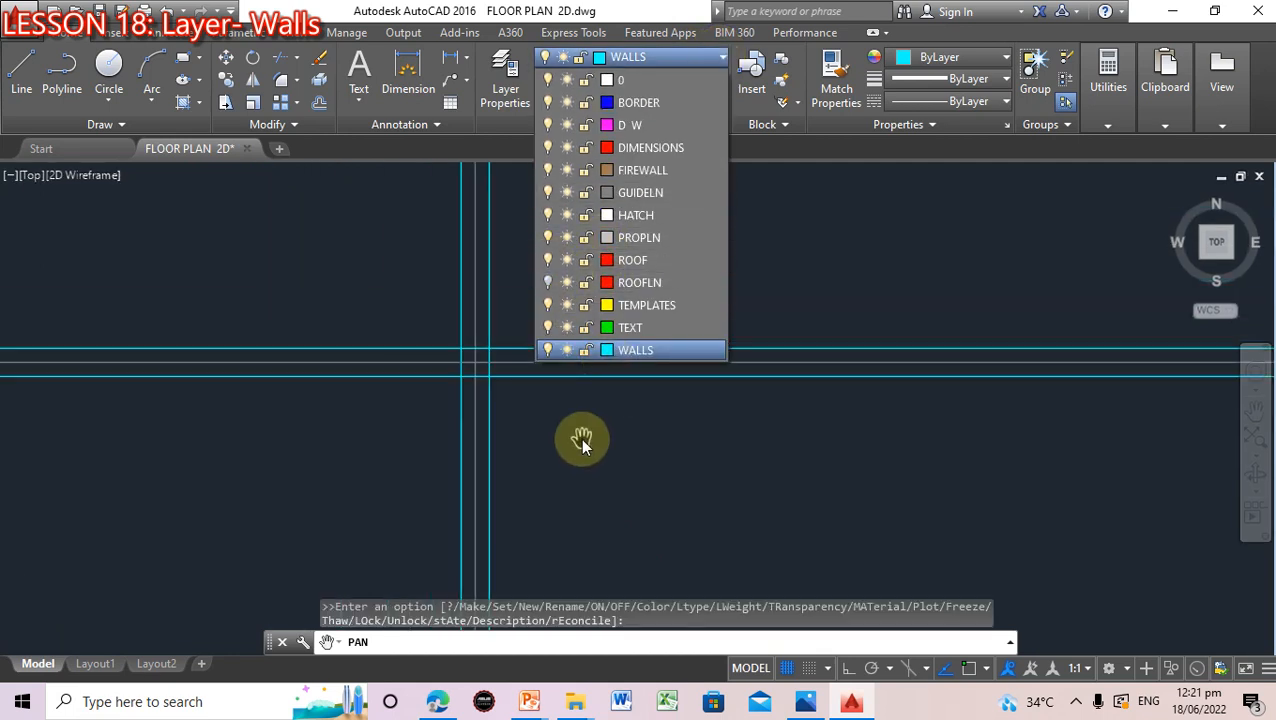
pyautogui.click(602, 431)
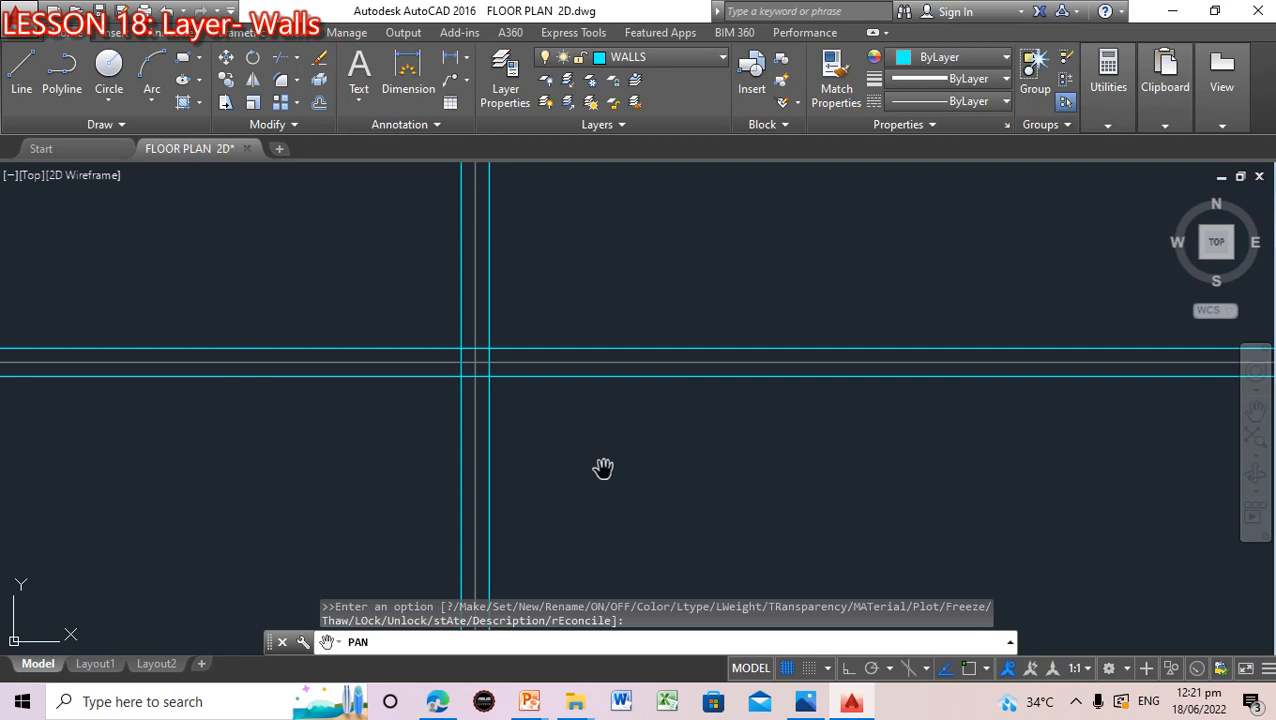
# With all objects as cutting edges, trim open the four-way crossing of the northern partition and the interior vertical wall
pyautogui.press('Escape')
pyautogui.write('trim')
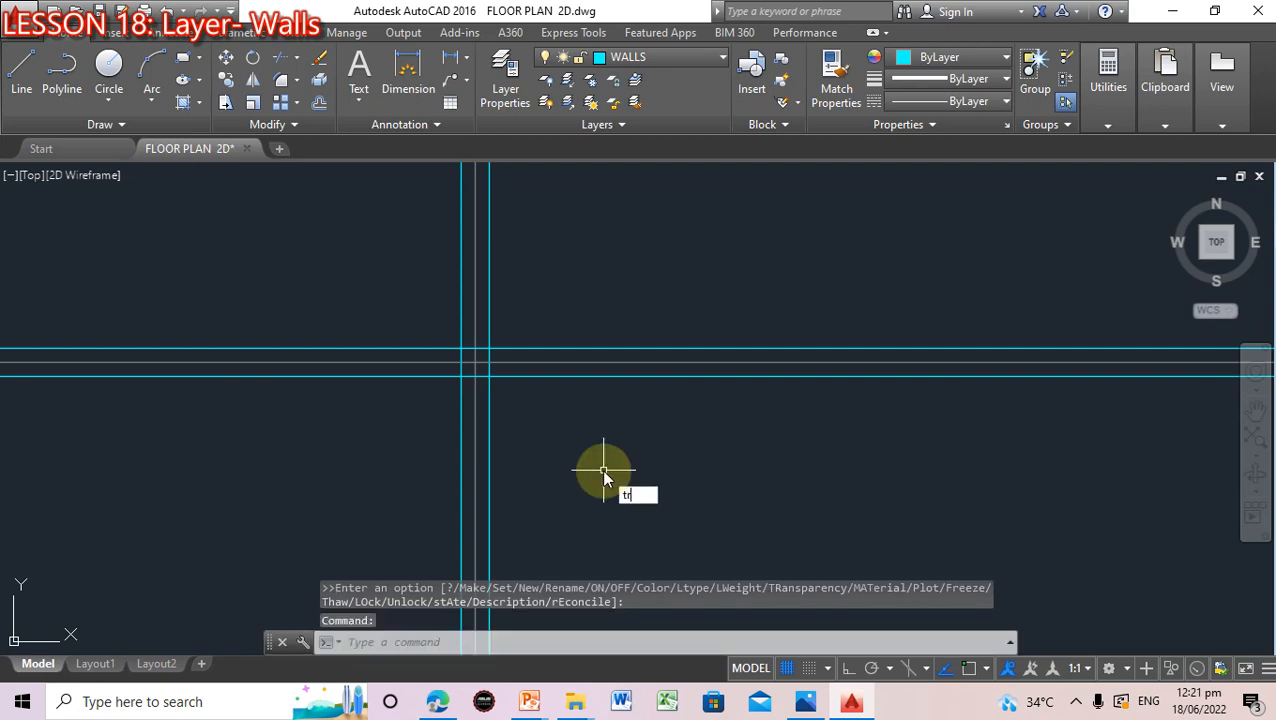
pyautogui.press('Return')
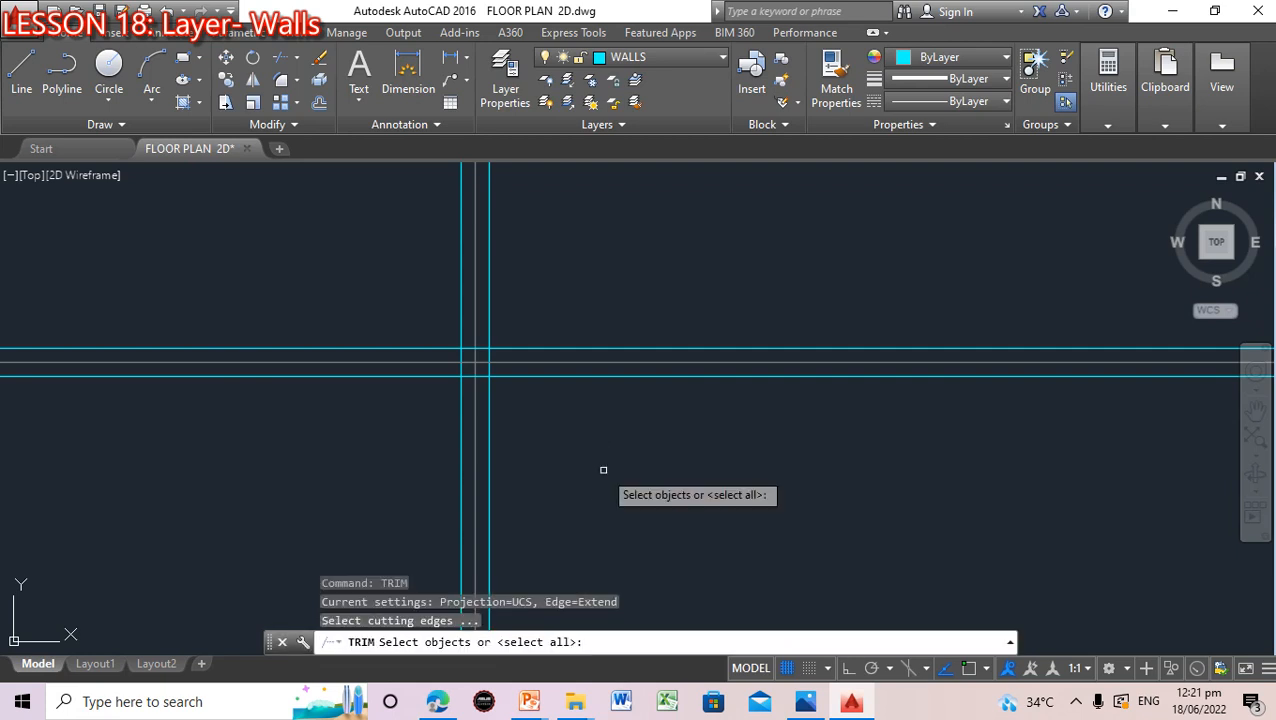
pyautogui.write('a')
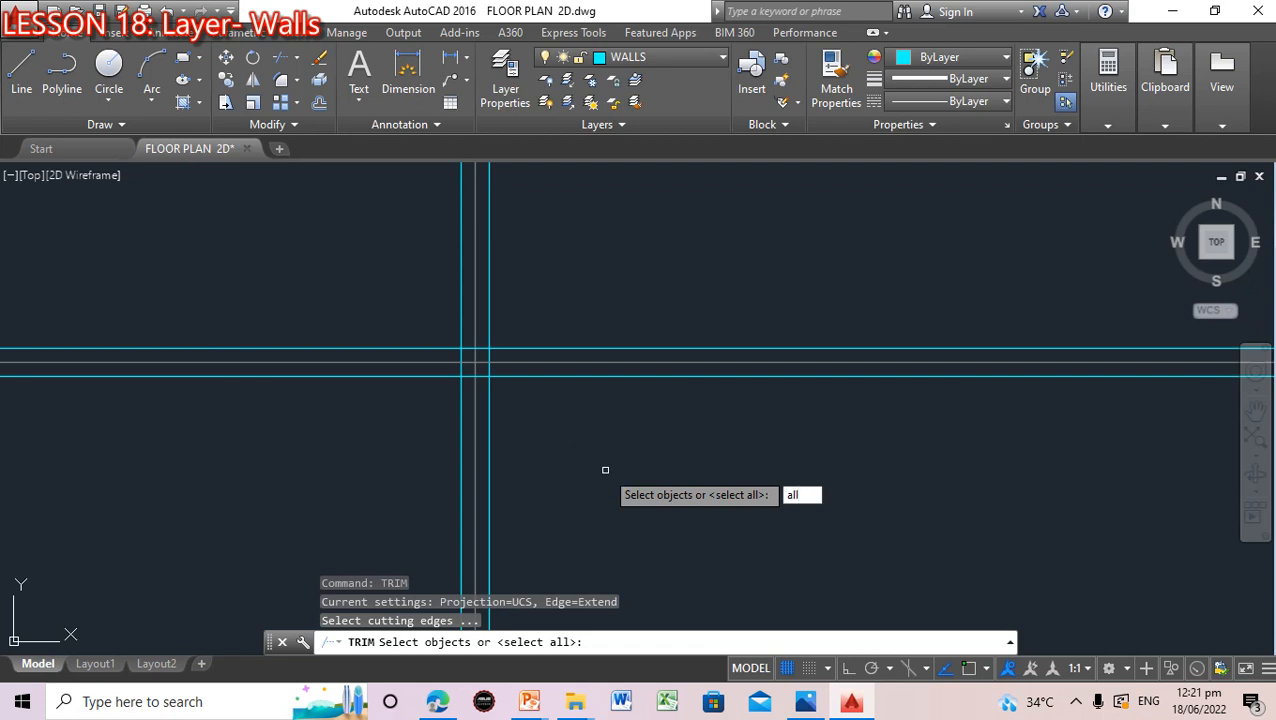
pyautogui.write('ll')
pyautogui.press('Return')
pyautogui.press('Return')
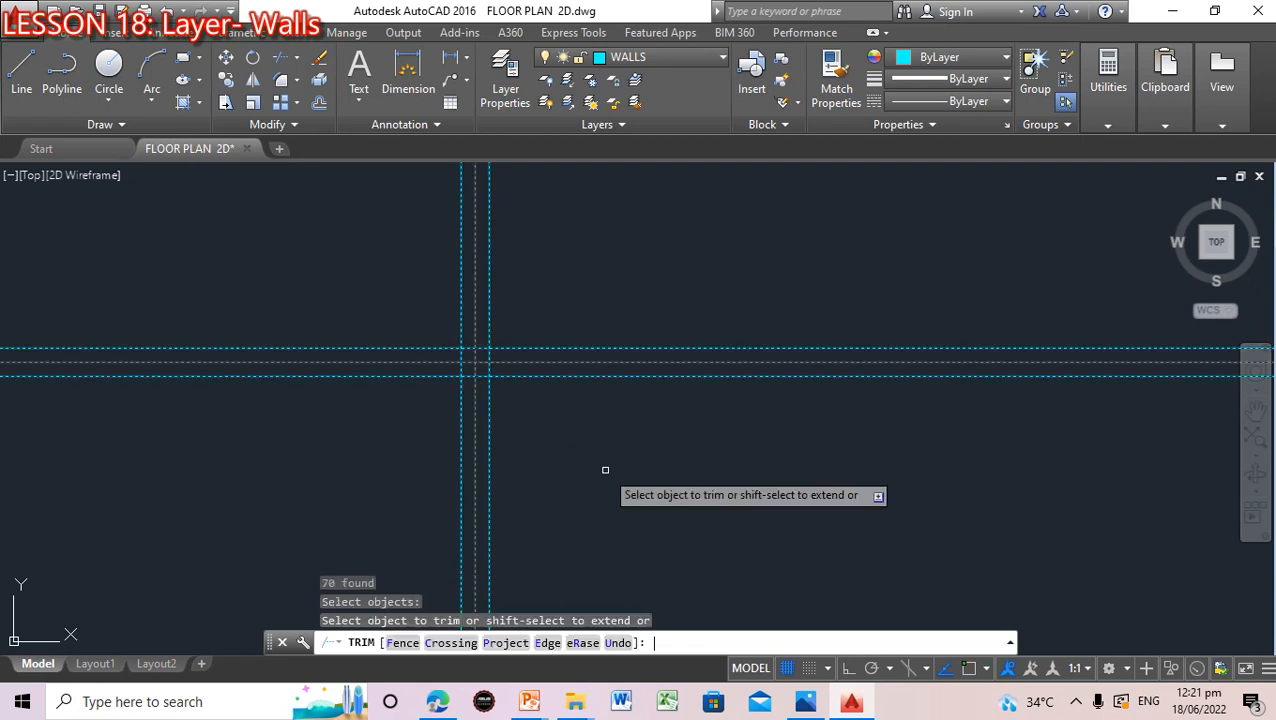
pyautogui.click(470, 372)
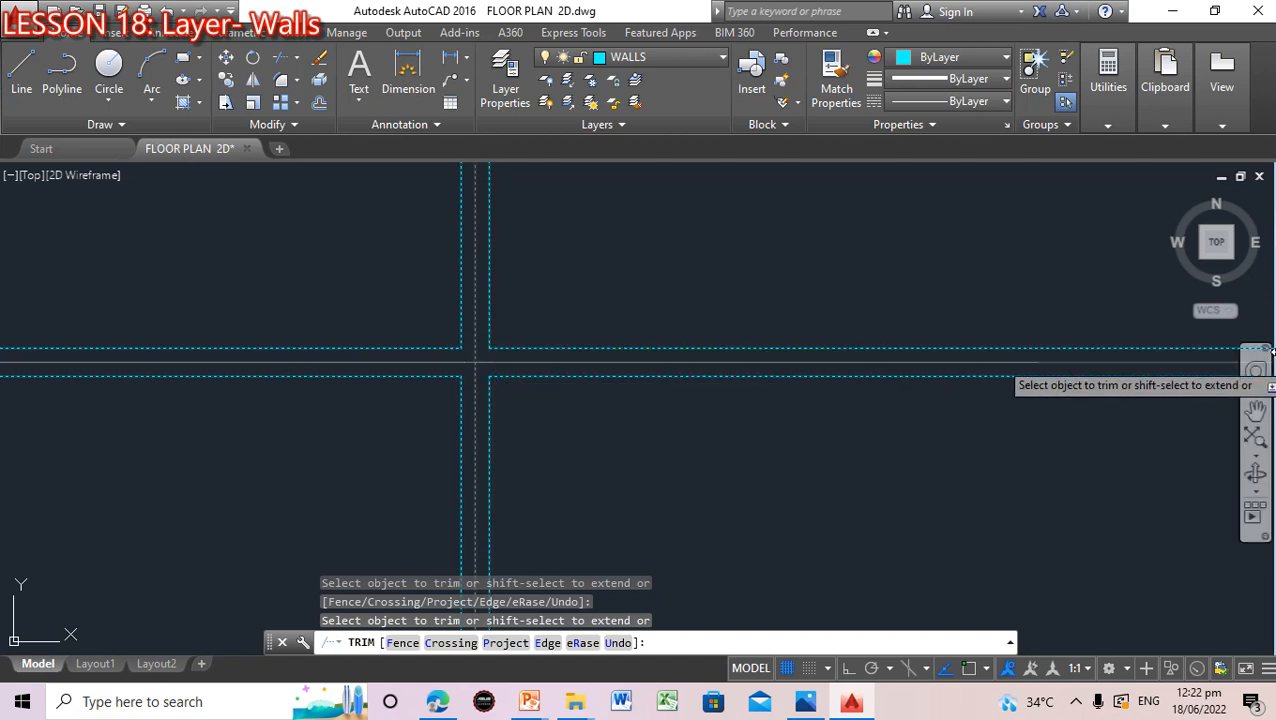
# Trim the inner wall line's overrun at the corner where the northern partition ends against the next vertical wall to the east
pyautogui.click(1256, 410)
pyautogui.scroll(-5, 990, 397)
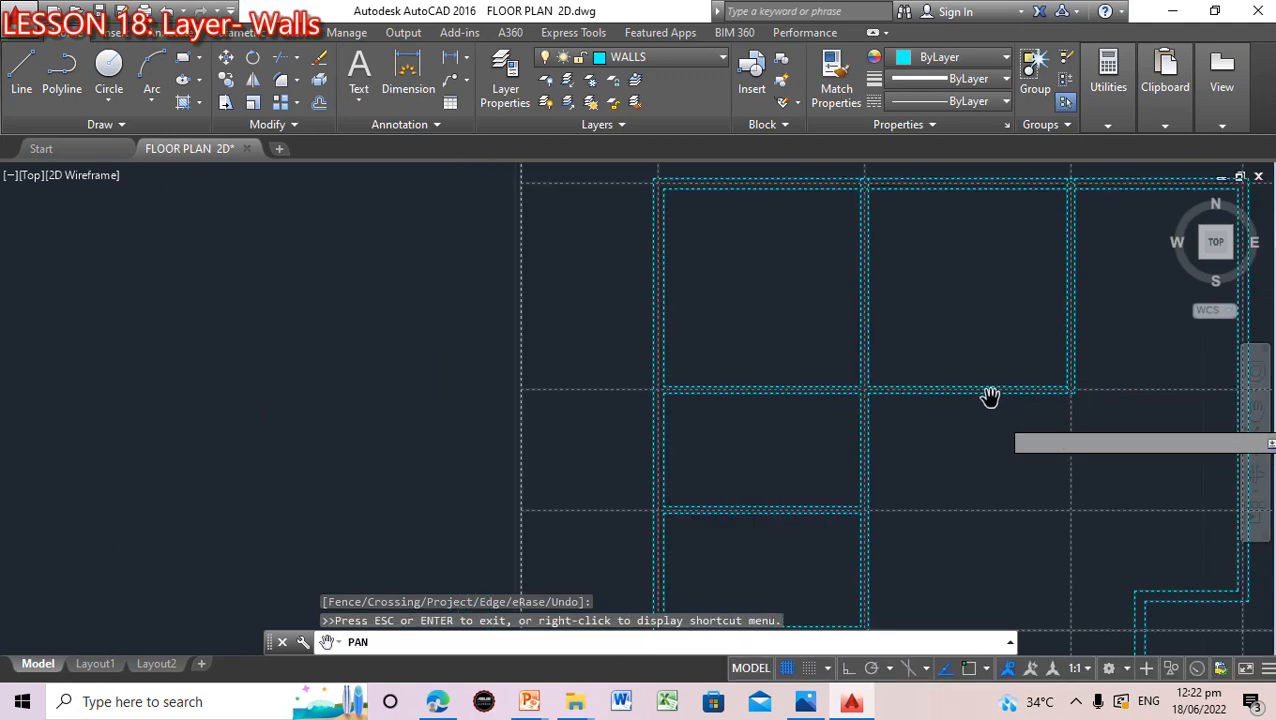
pyautogui.scroll(4, 990, 397)
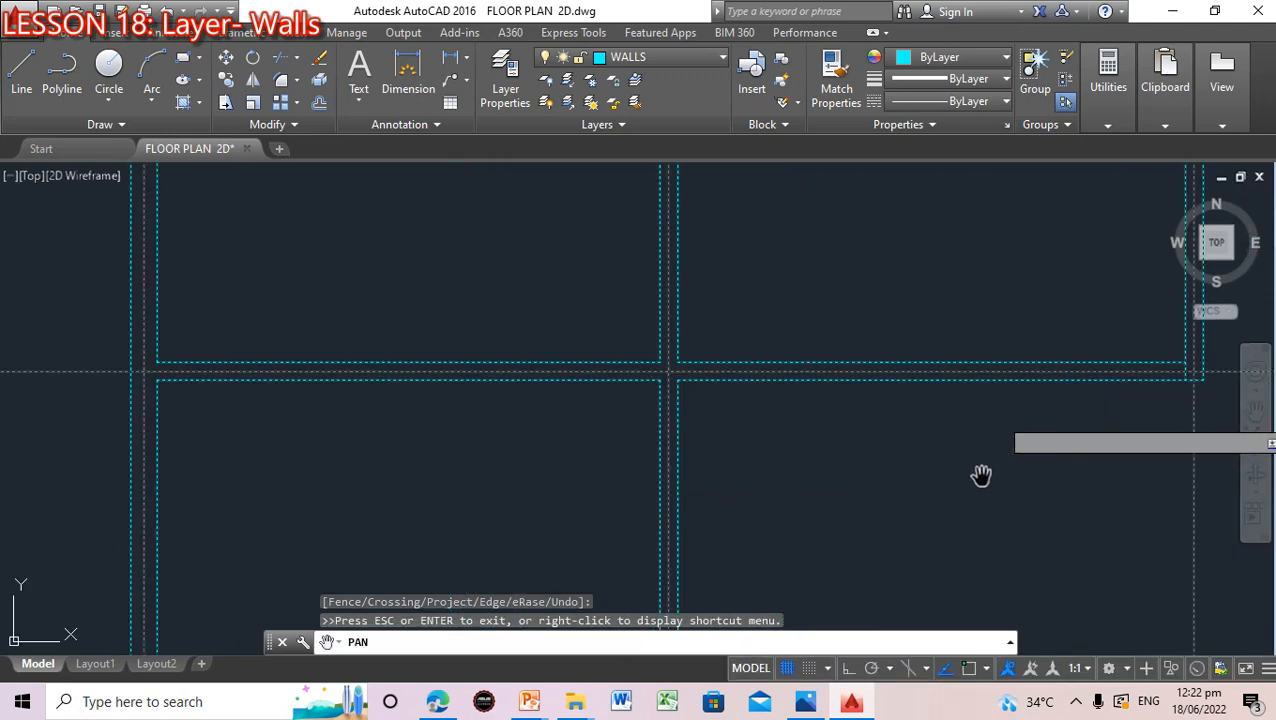
pyautogui.moveTo(948, 476); pyautogui.dragTo(439, 496)
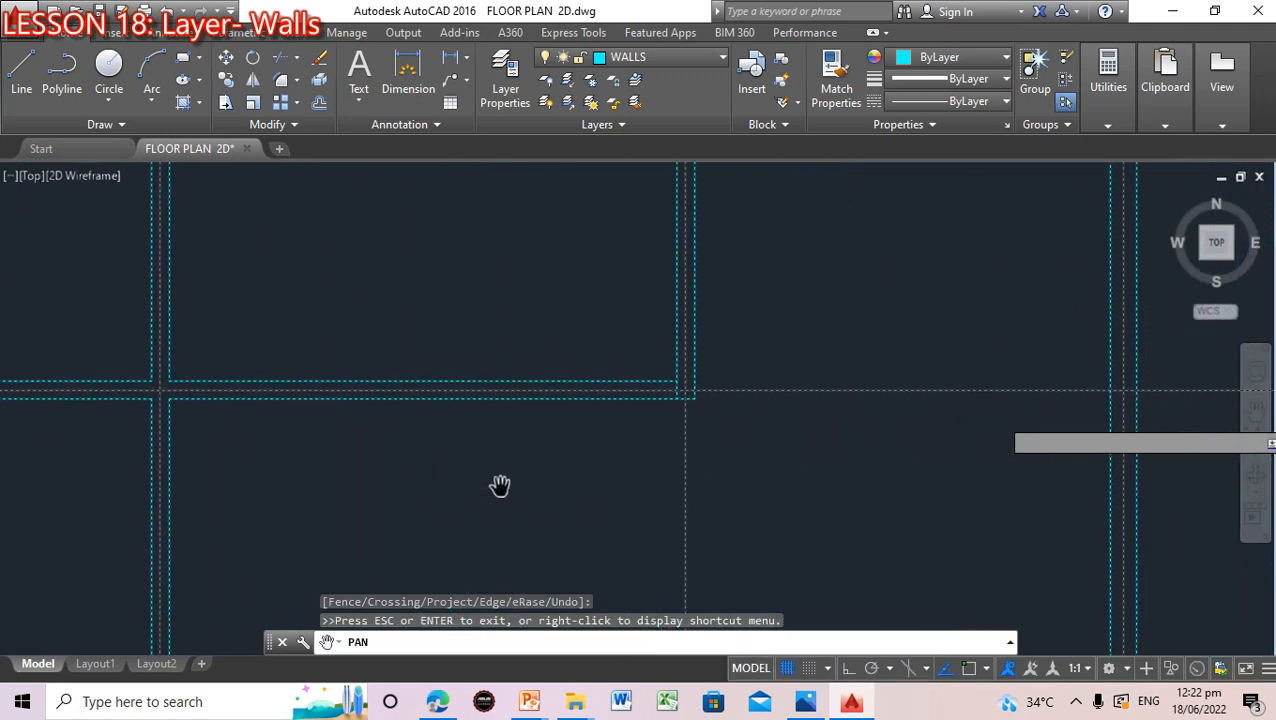
pyautogui.press('Escape')
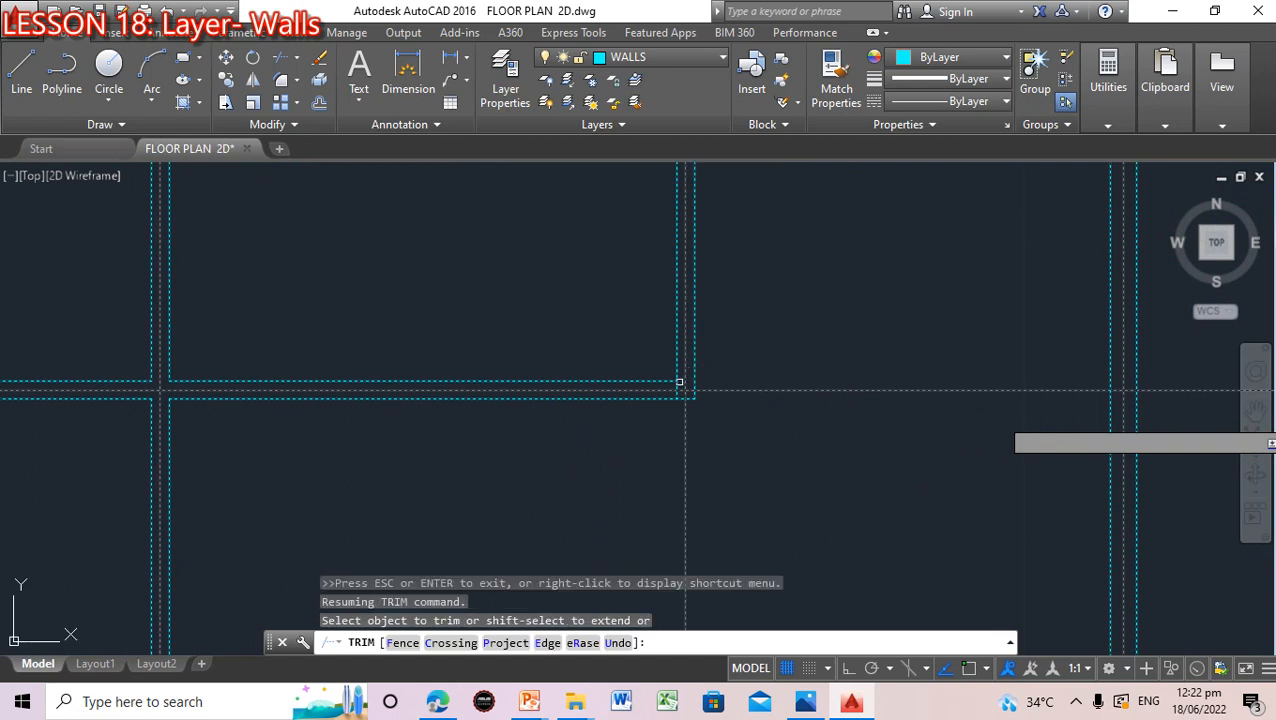
pyautogui.click(683, 384)
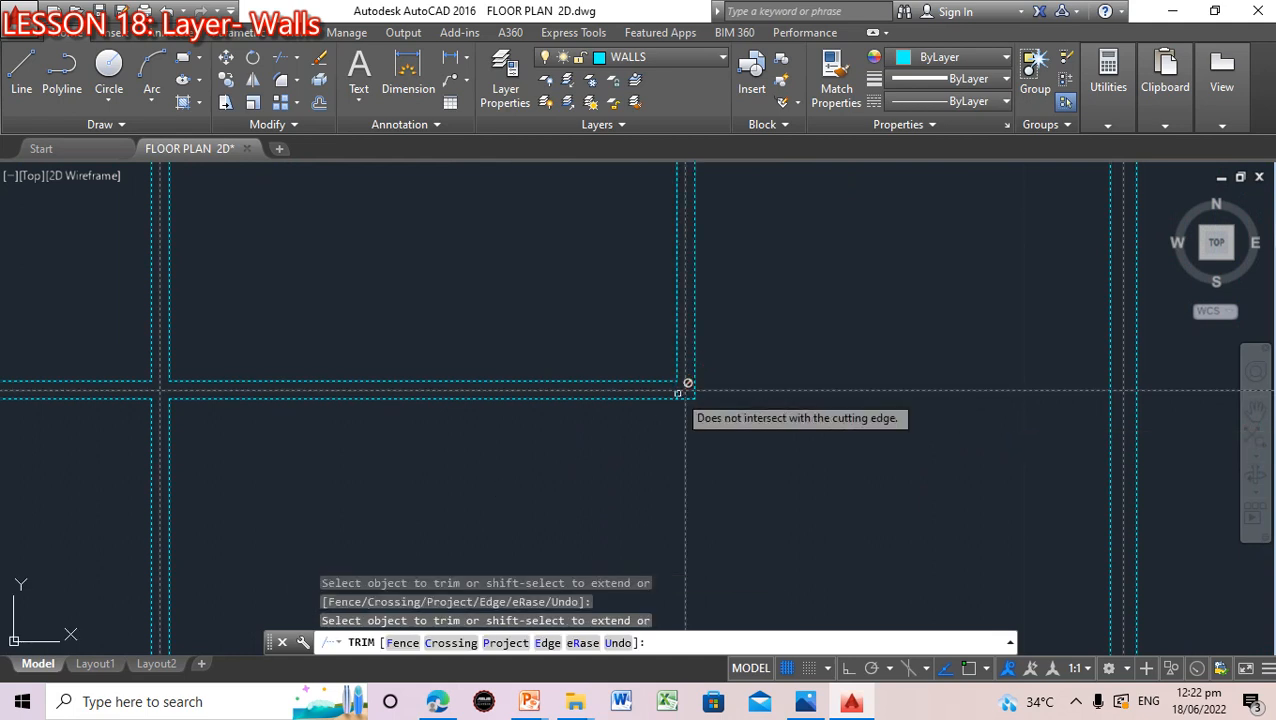
pyautogui.click(686, 384)
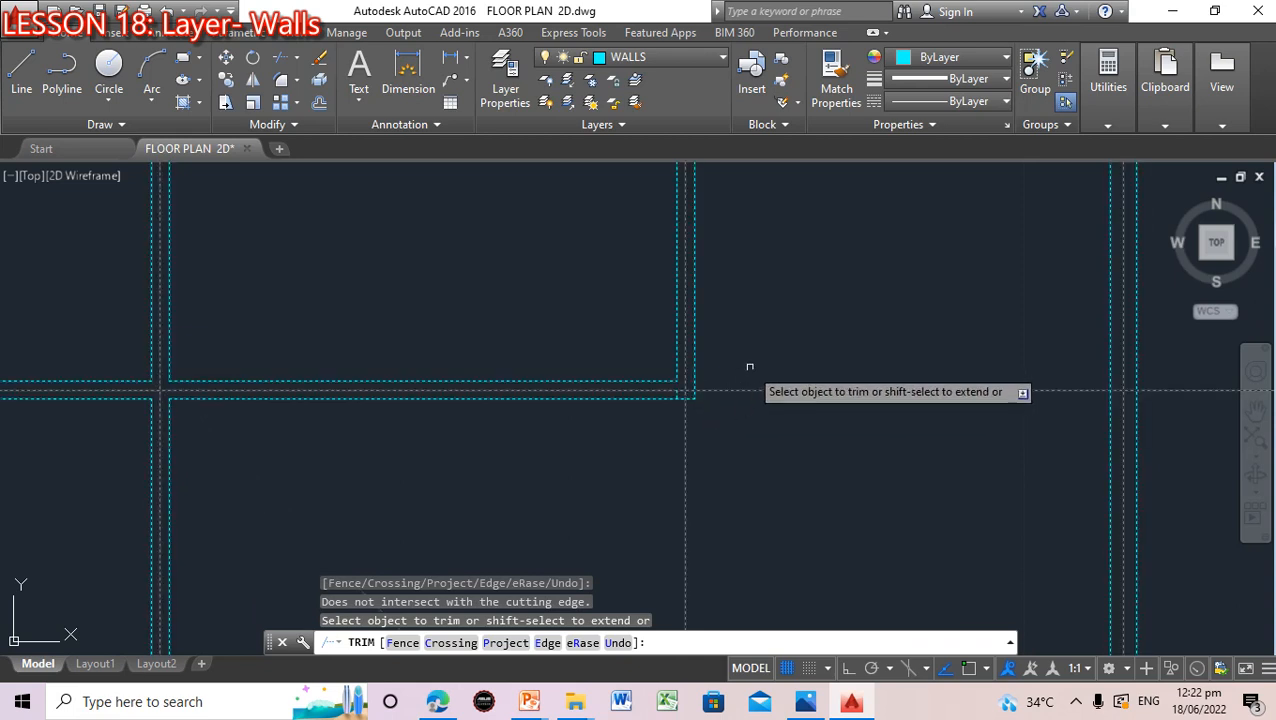
# Erase the leftover stub of the vertical wall's inner line inside the northern partition's east corner
pyautogui.scroll(3, 797, 350)
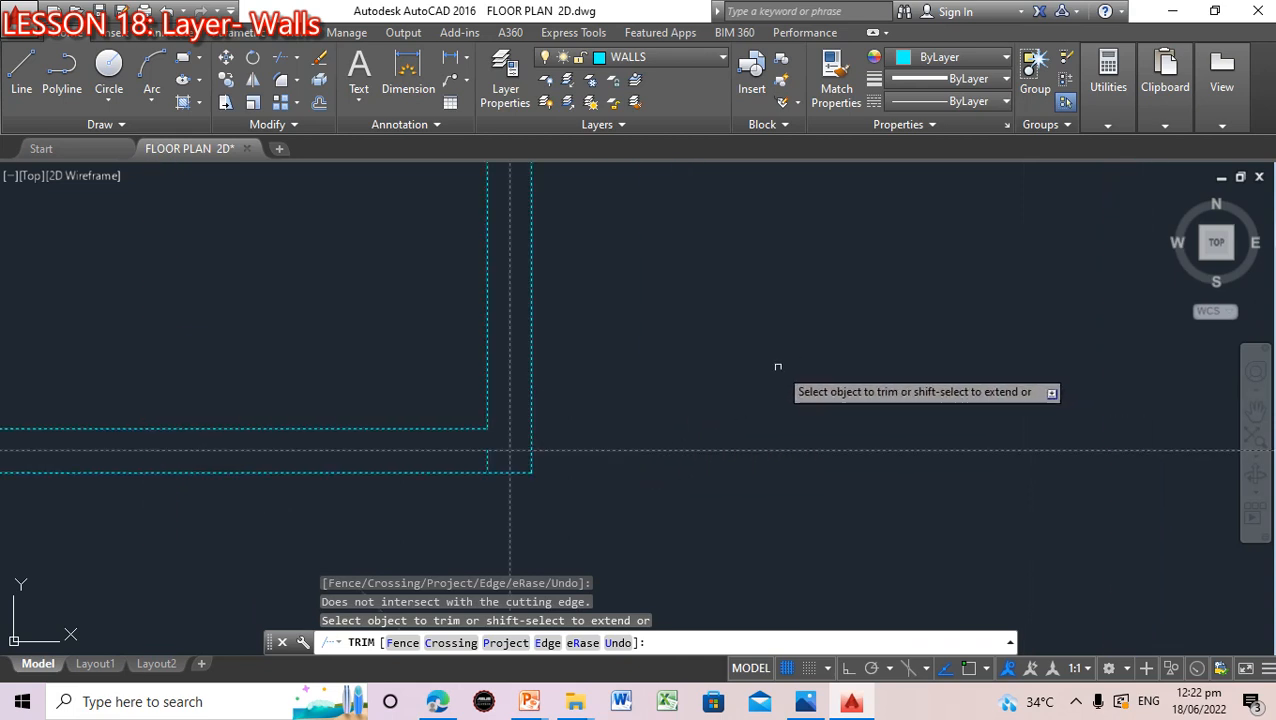
pyautogui.press('Escape')
pyautogui.click(487, 461)
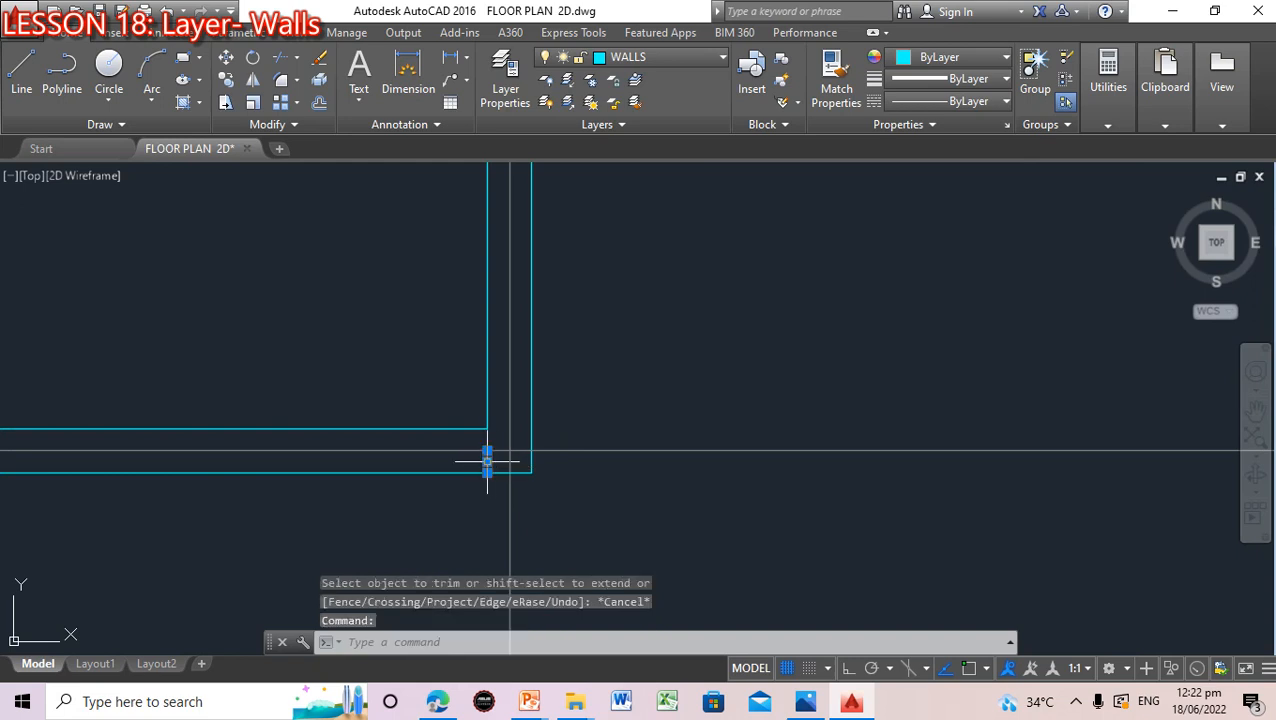
pyautogui.press('Delete')
# Bring the junction of the north outer wall and the western interior vertical wall into close view
pyautogui.scroll(-5, 646, 455)
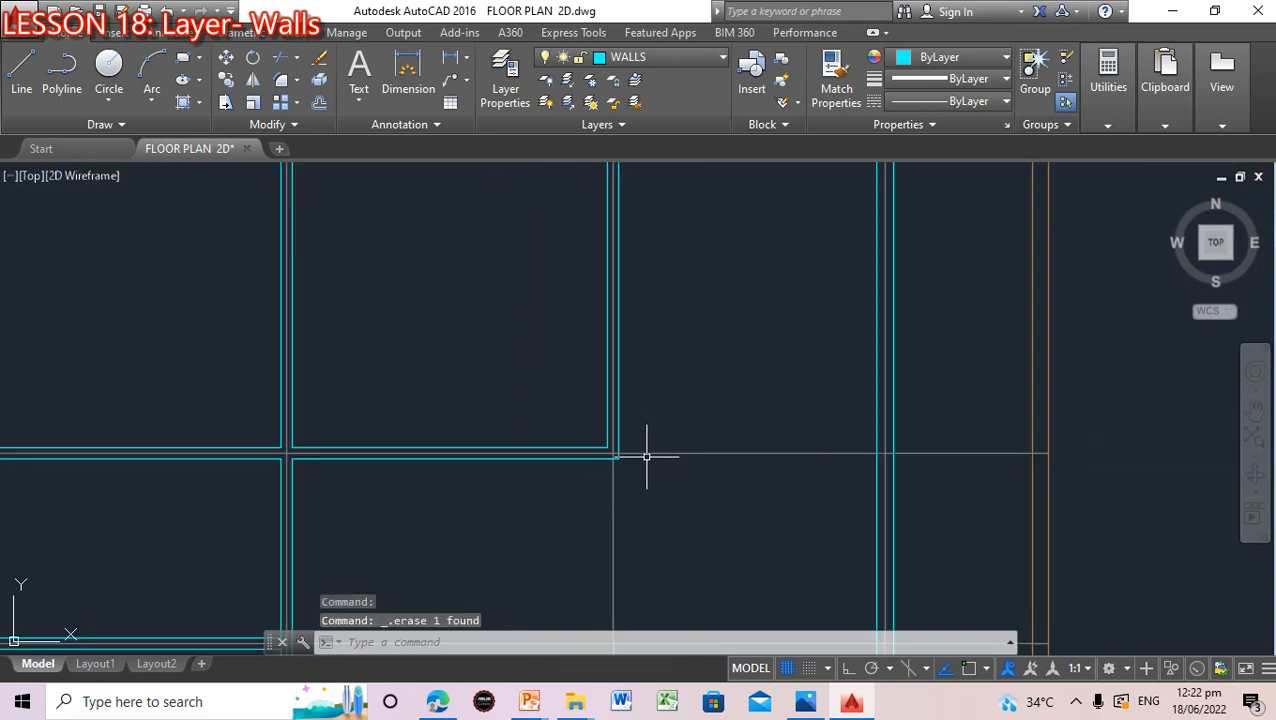
pyautogui.click(1251, 407)
pyautogui.moveTo(819, 328)
pyautogui.mouseDown()
pyautogui.moveTo(825, 512)
pyautogui.moveTo(959, 530)
pyautogui.mouseUp()
pyautogui.moveTo(561, 428); pyautogui.dragTo(597, 431)
pyautogui.scroll(2, 523, 408)
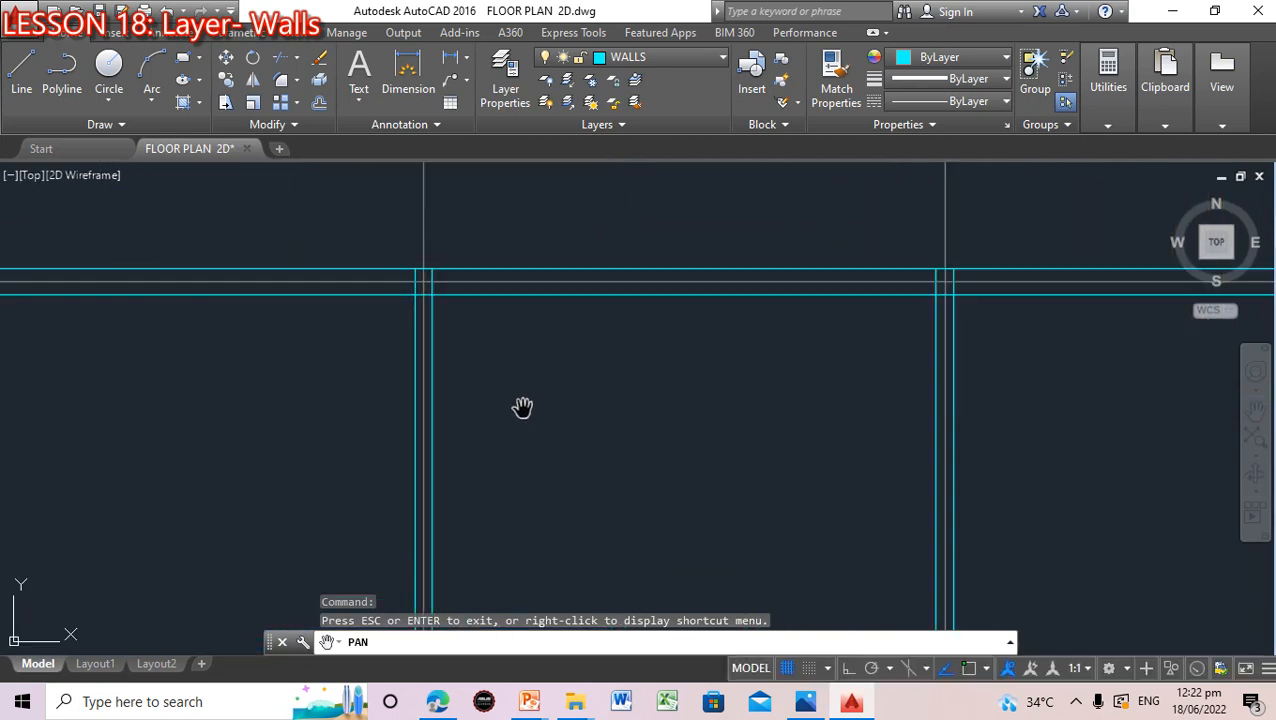
pyautogui.scroll(2, 502, 427)
pyautogui.moveTo(464, 367); pyautogui.dragTo(449, 485)
pyautogui.press('Escape')
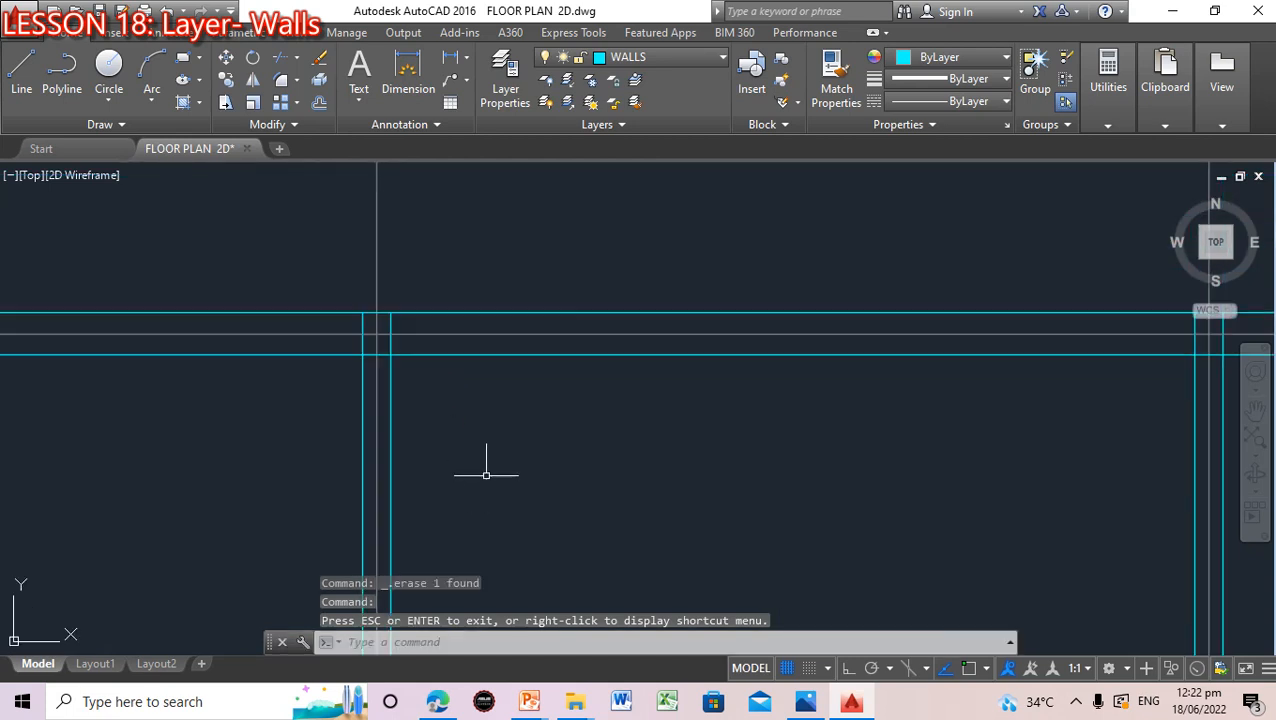
pyautogui.write('TR')
pyautogui.press('Return')
pyautogui.press('Return')
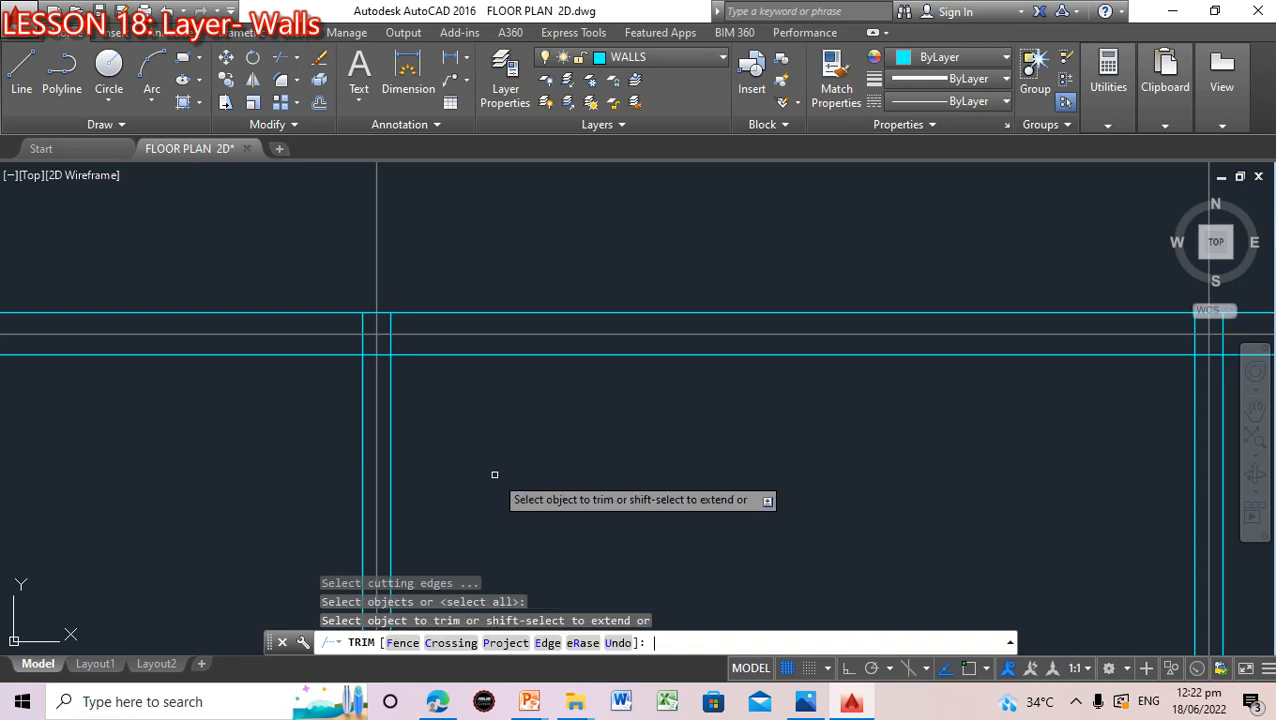
pyautogui.press('Return')
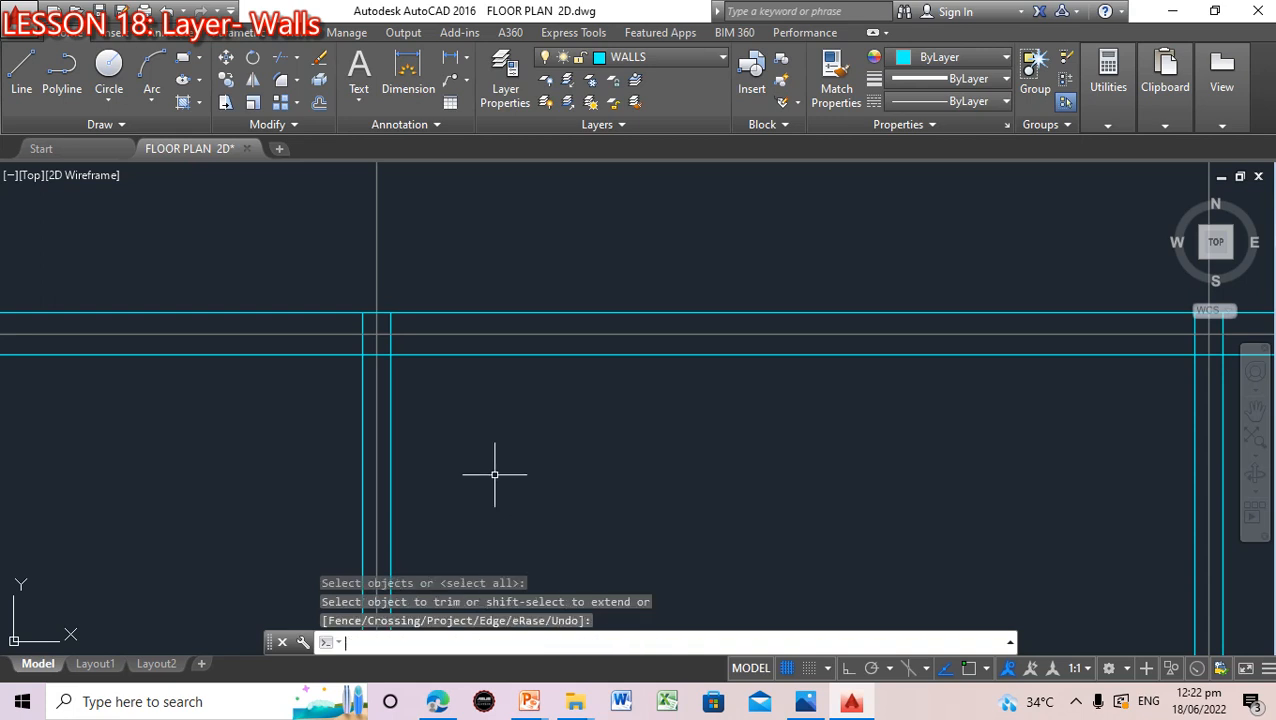
pyautogui.click(363, 325)
pyautogui.press('Return')
pyautogui.click(365, 340)
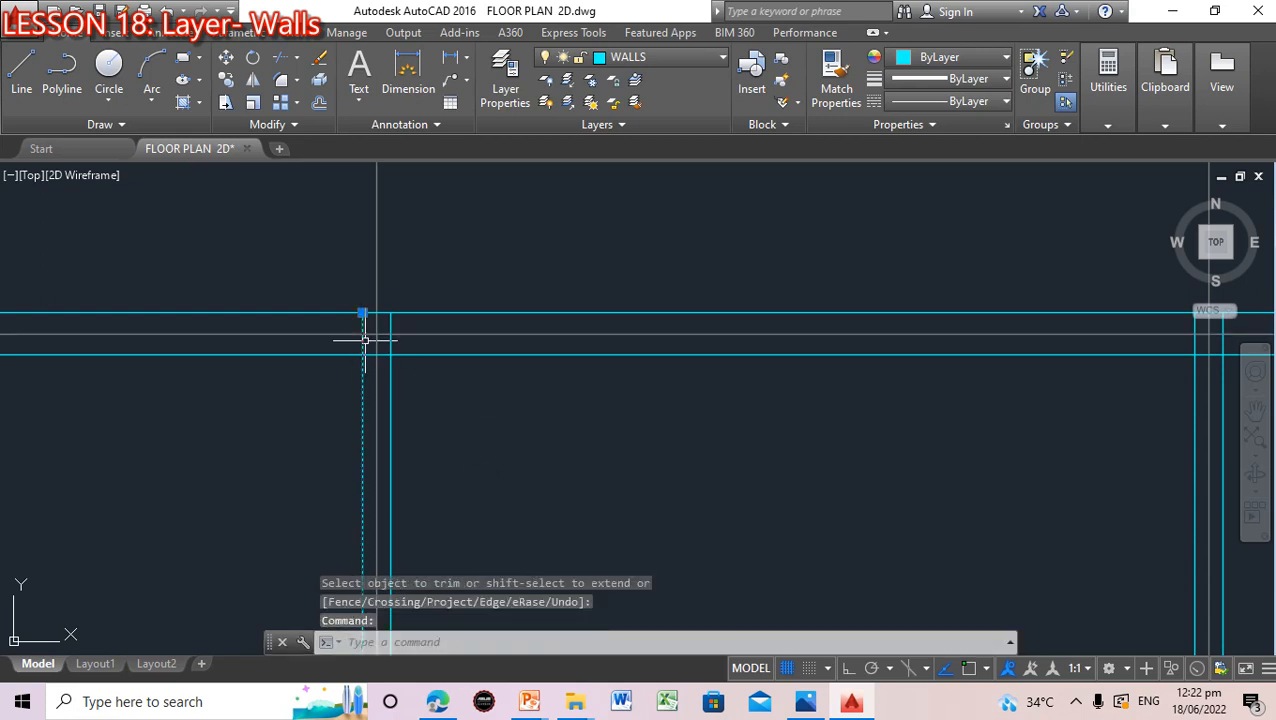
pyautogui.press('Escape')
pyautogui.press('Escape')
# With all objects as cutting edges, trim open the T-junction of the western interior vertical wall and the north outer wall
pyautogui.click(425, 643)
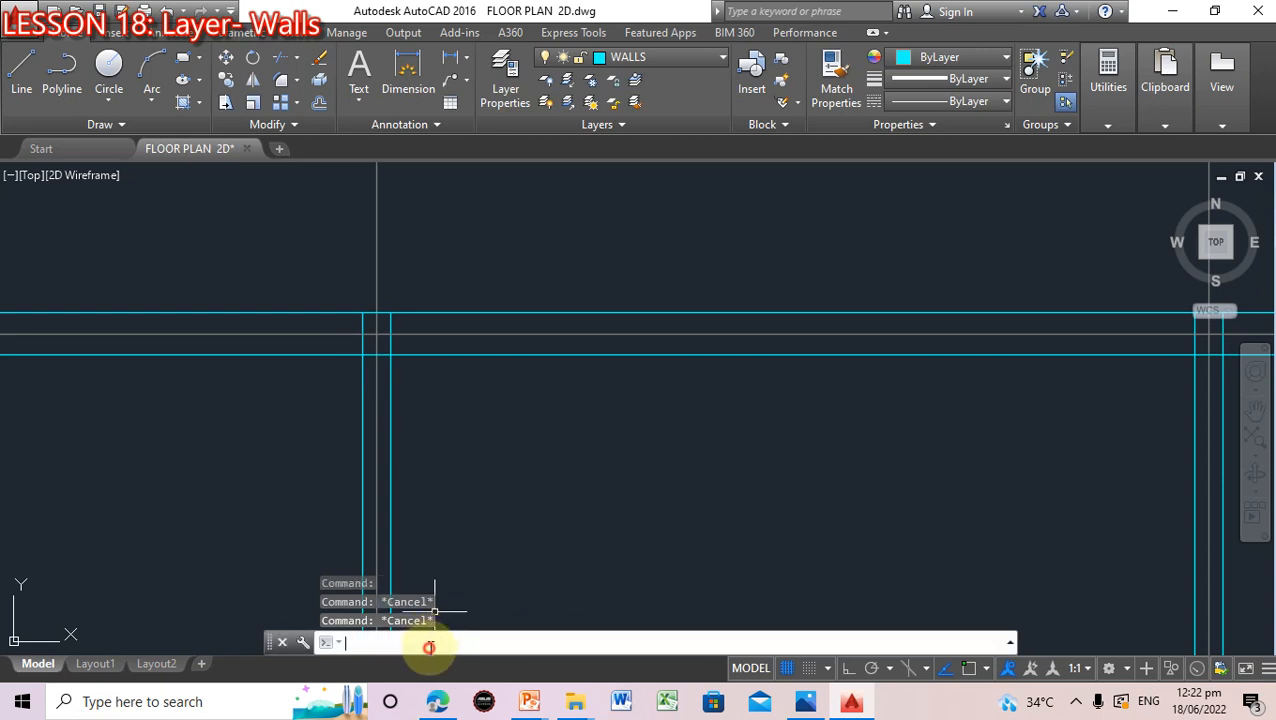
pyautogui.write('trim')
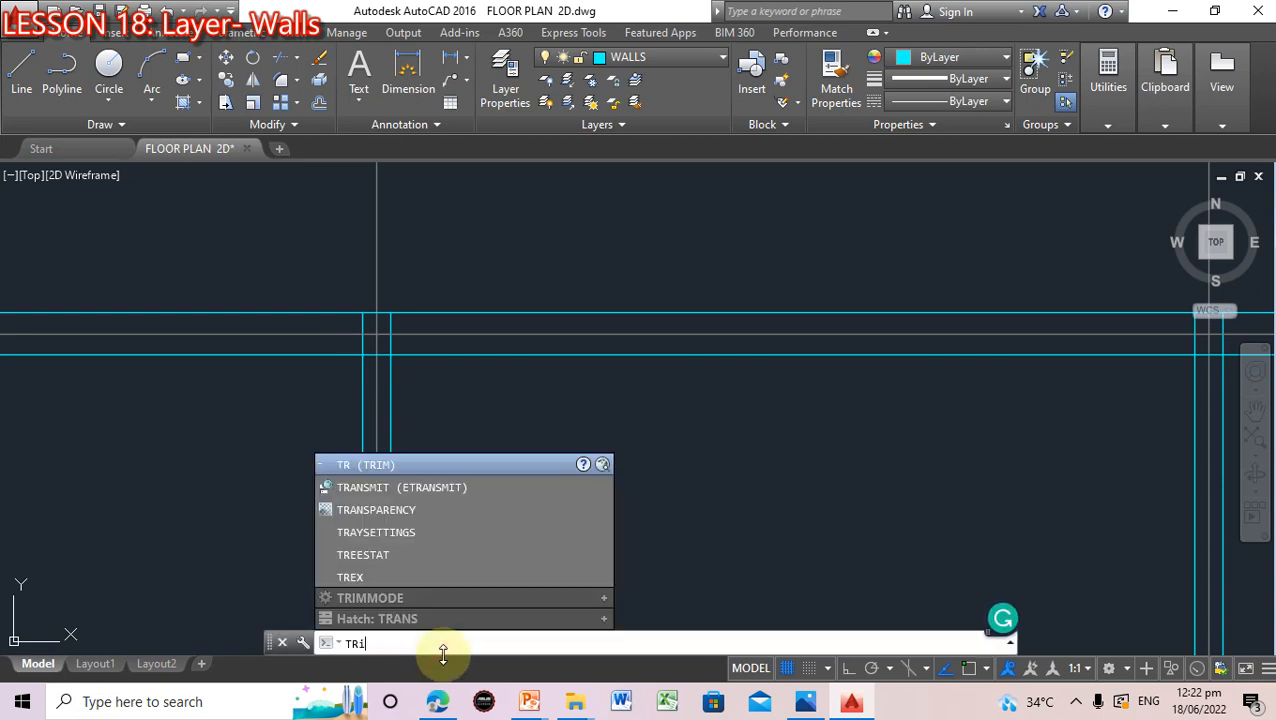
pyautogui.press('Return')
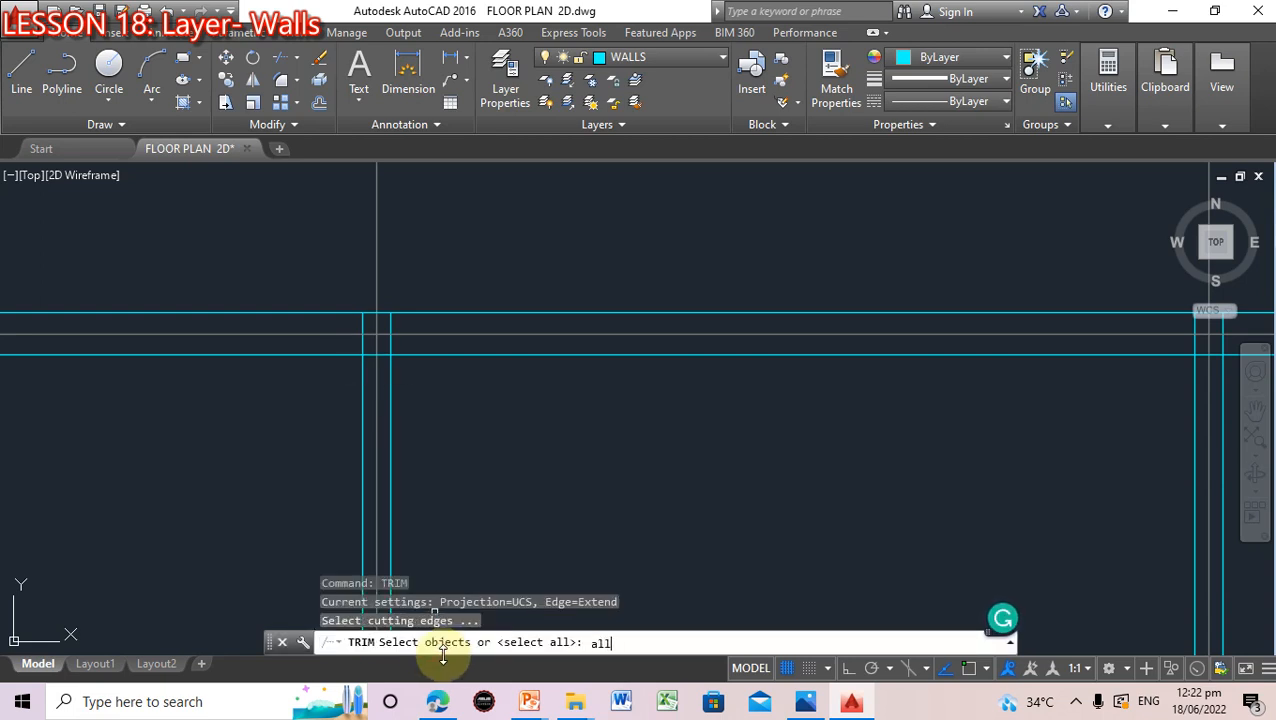
pyautogui.press('Return')
pyautogui.press('Return')
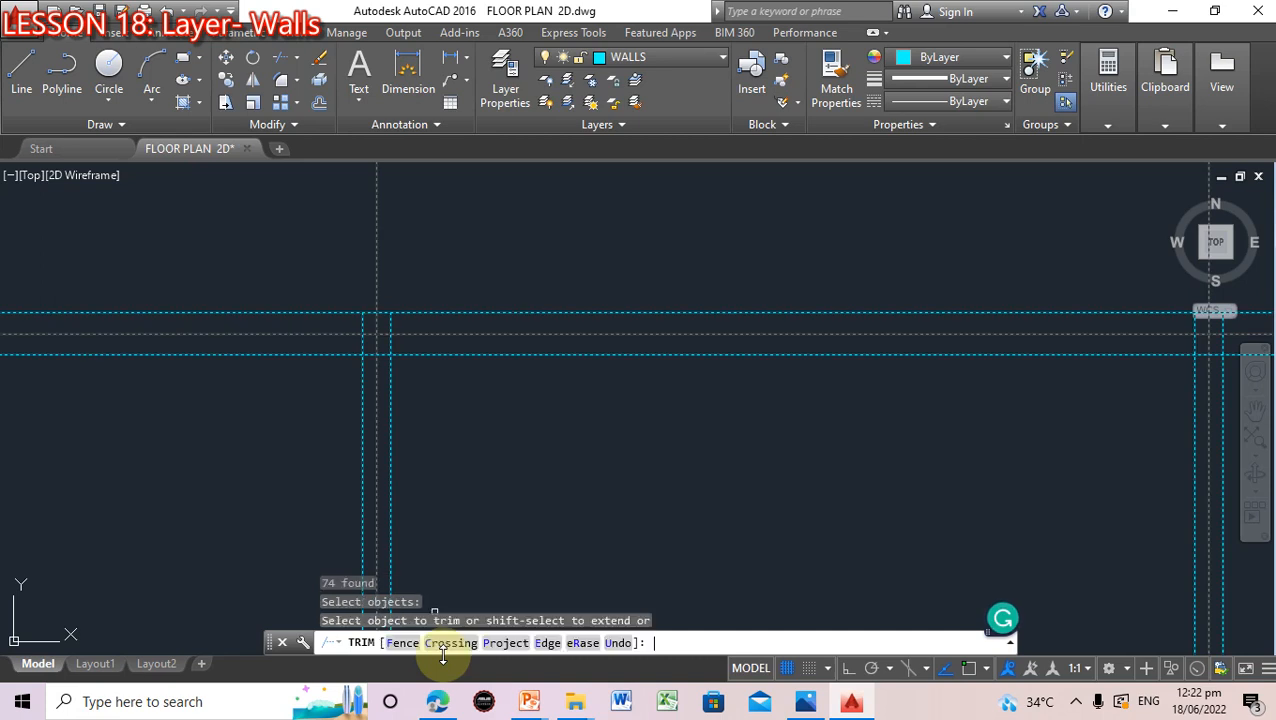
pyautogui.click(361, 325)
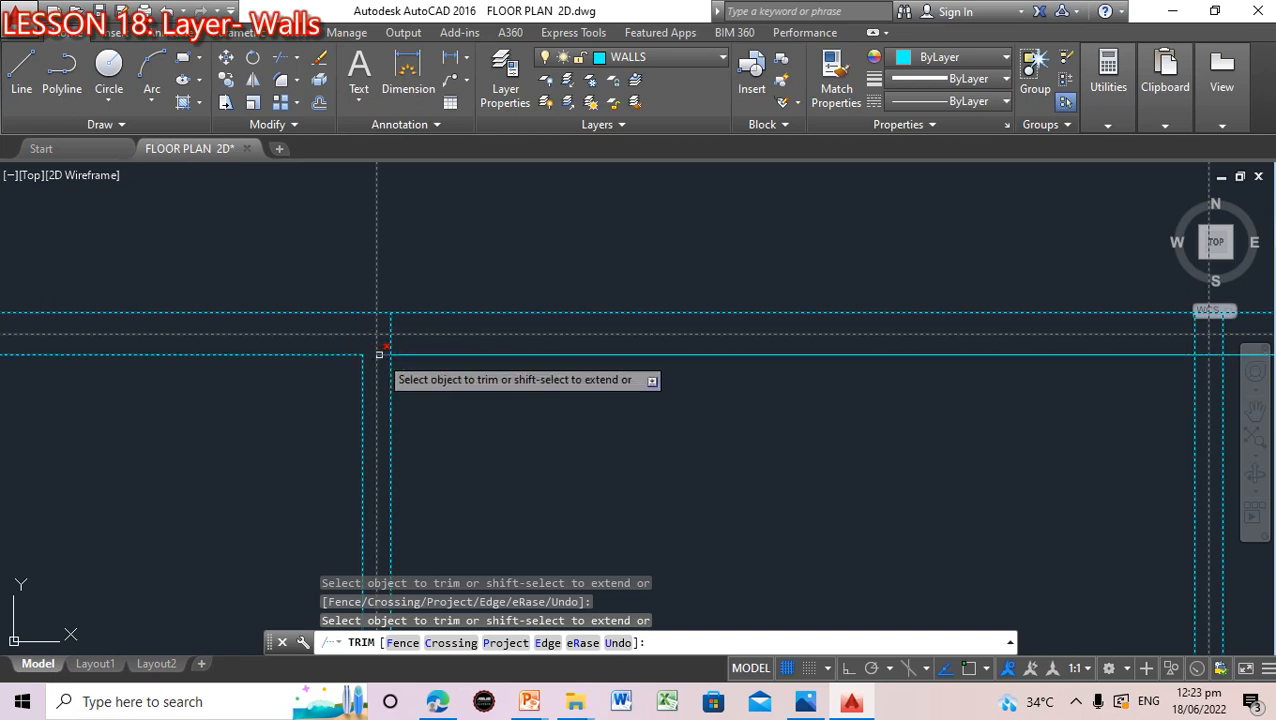
pyautogui.click(366, 354)
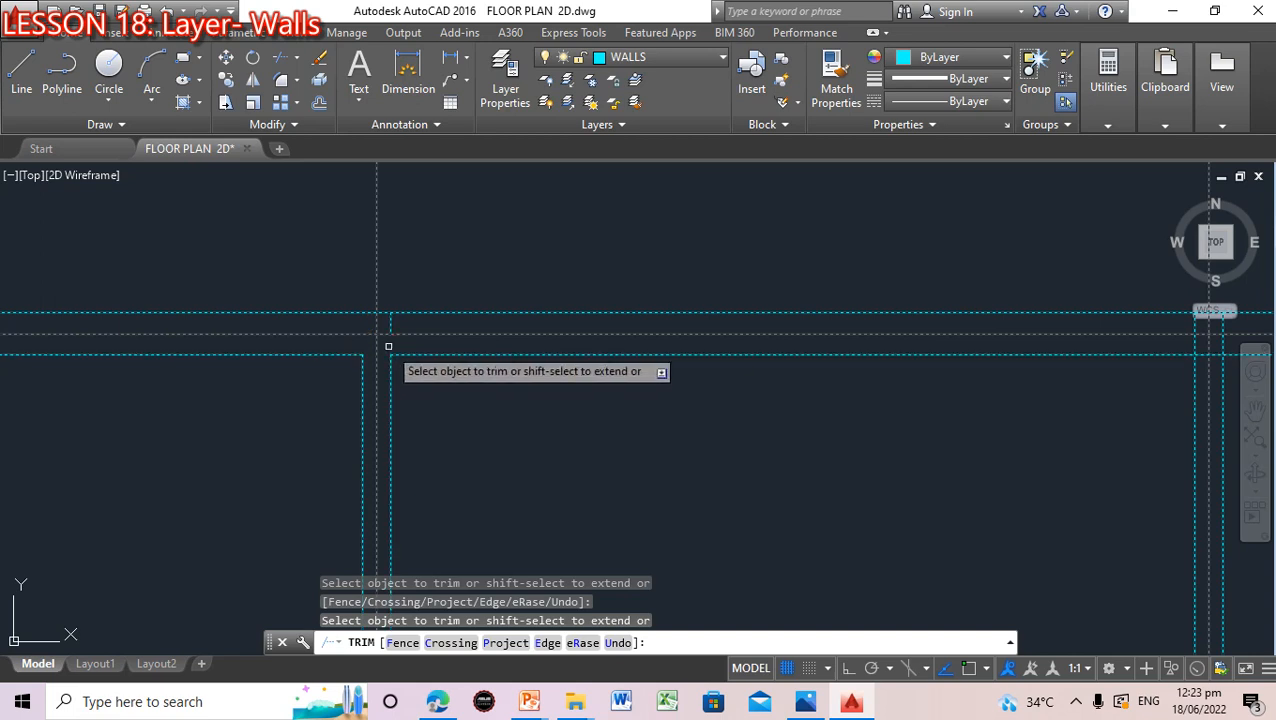
# Erase the leftover stub of the western interior vertical wall inside the north outer wall
pyautogui.click(388, 320)
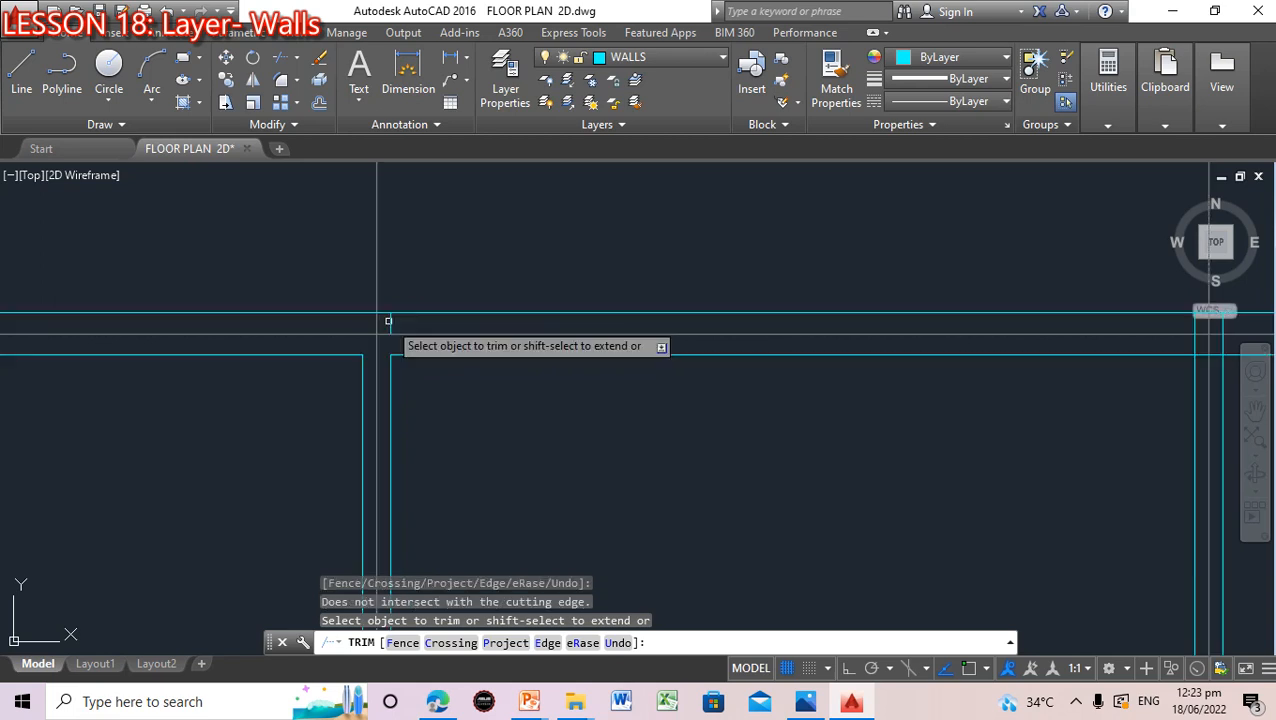
pyautogui.press('Escape')
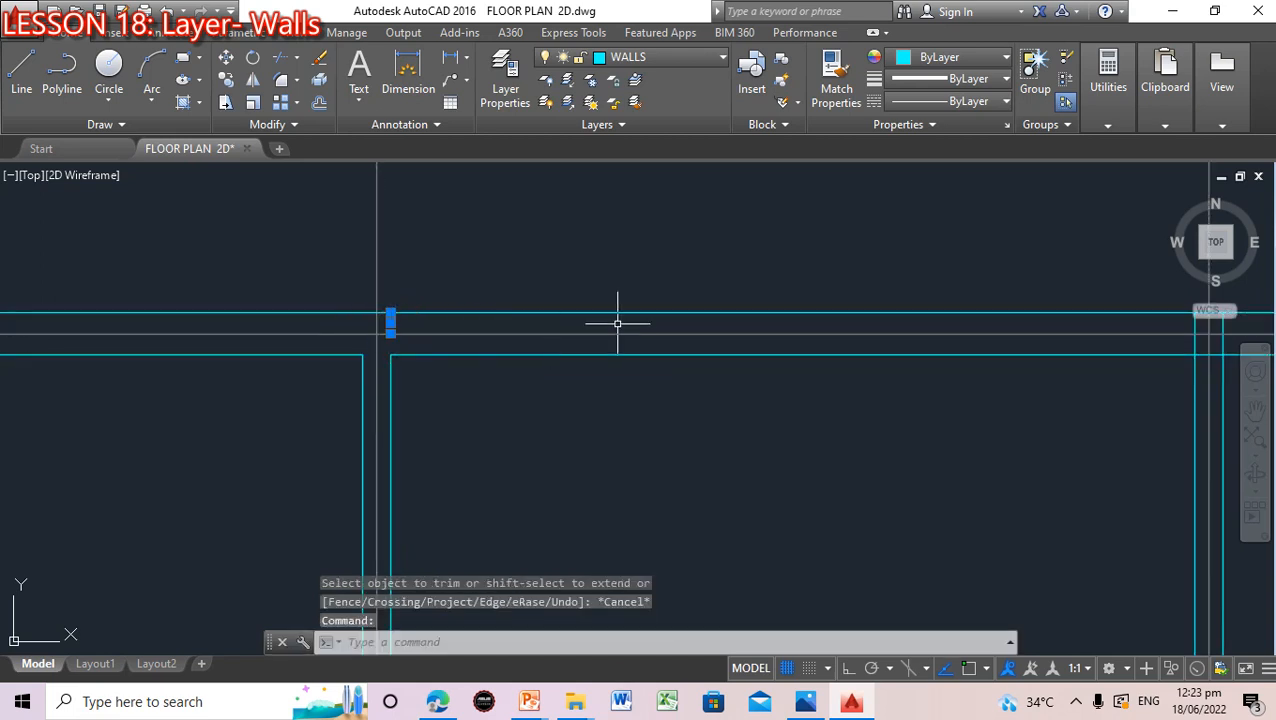
pyautogui.press('Delete')
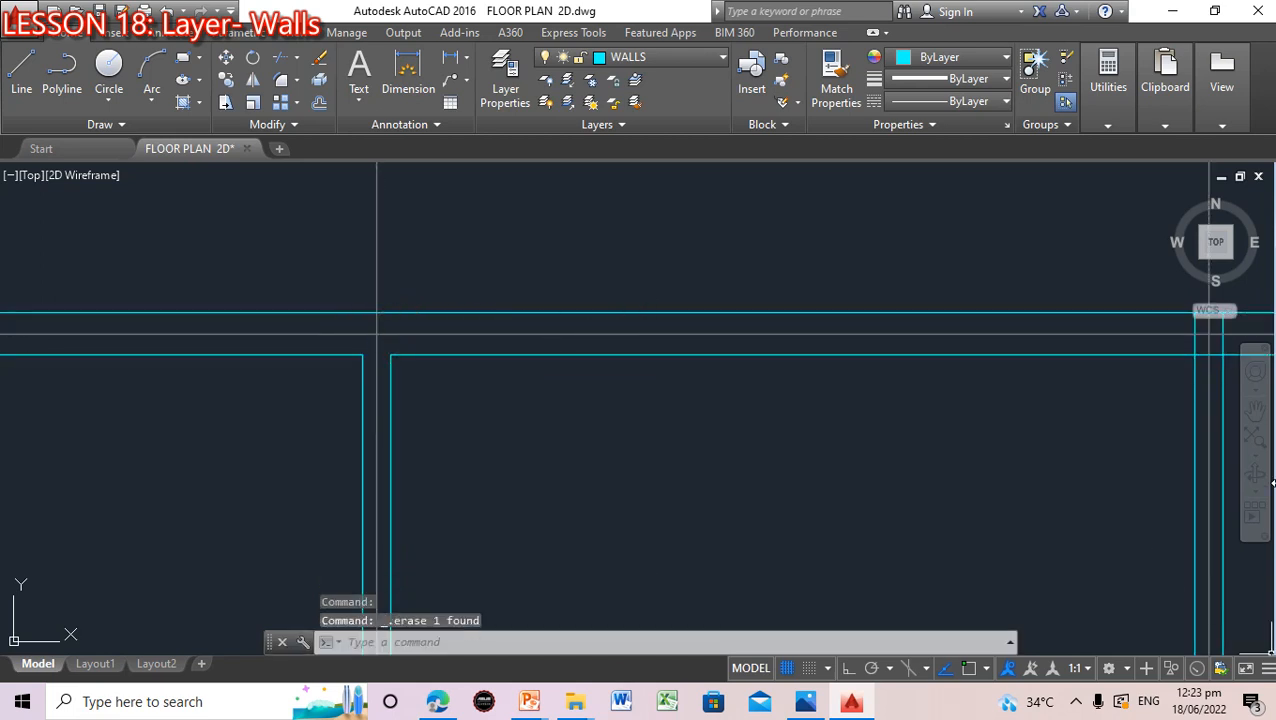
# Bring the next junction to the east along the north outer wall into view
pyautogui.click(1256, 410)
pyautogui.moveTo(1183, 481)
pyautogui.mouseDown()
pyautogui.moveTo(832, 530)
pyautogui.moveTo(774, 517)
pyautogui.mouseUp()
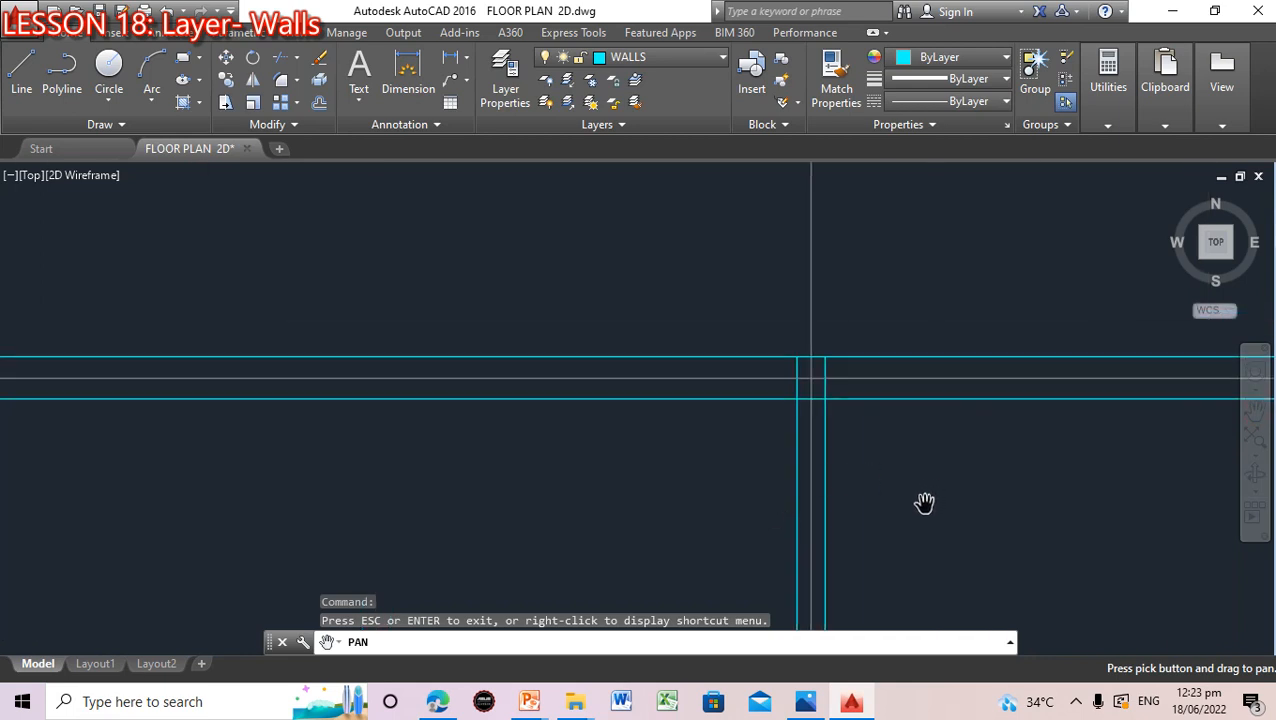
pyautogui.click(474, 636)
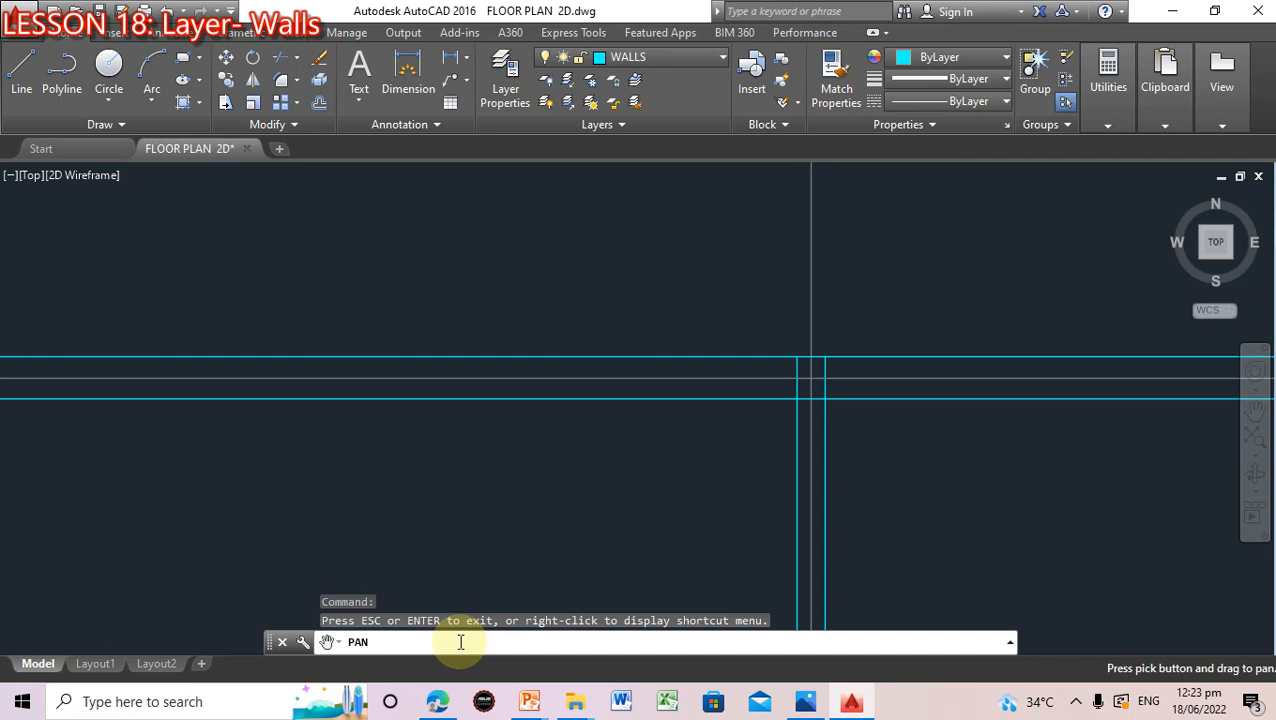
pyautogui.press('Escape')
pyautogui.write('trim')
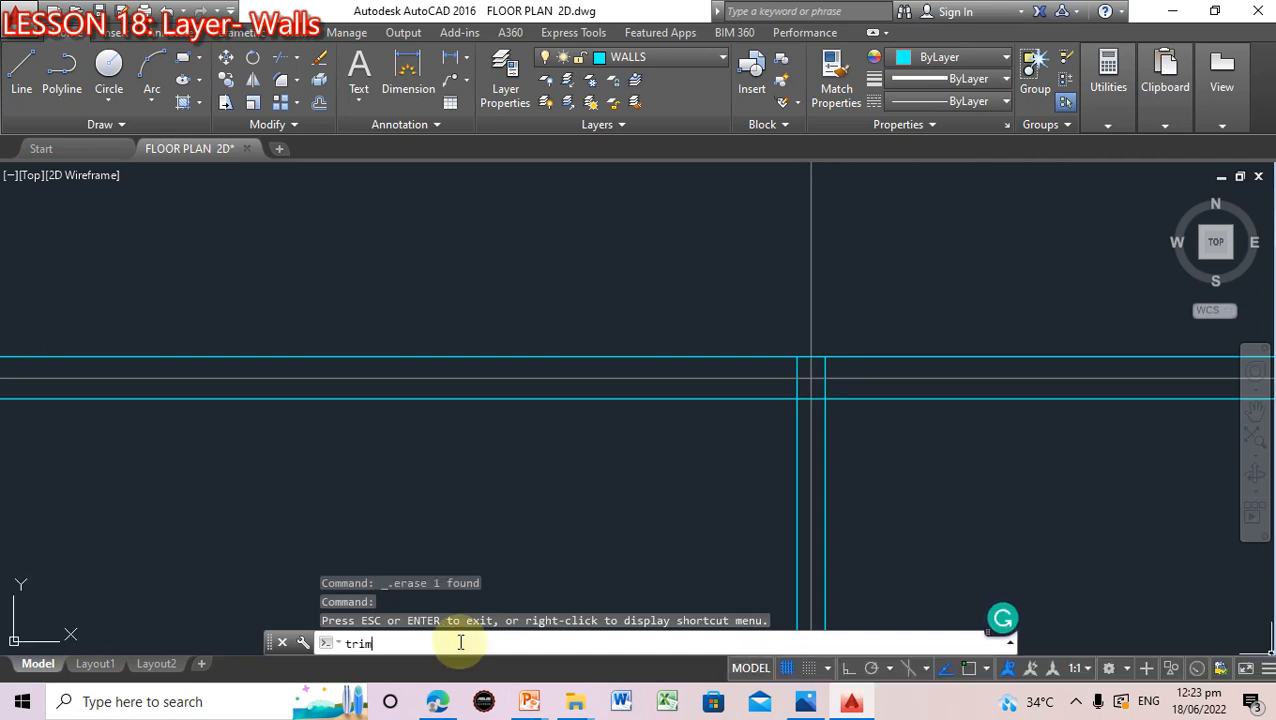
pyautogui.press('Return')
pyautogui.press('Return')
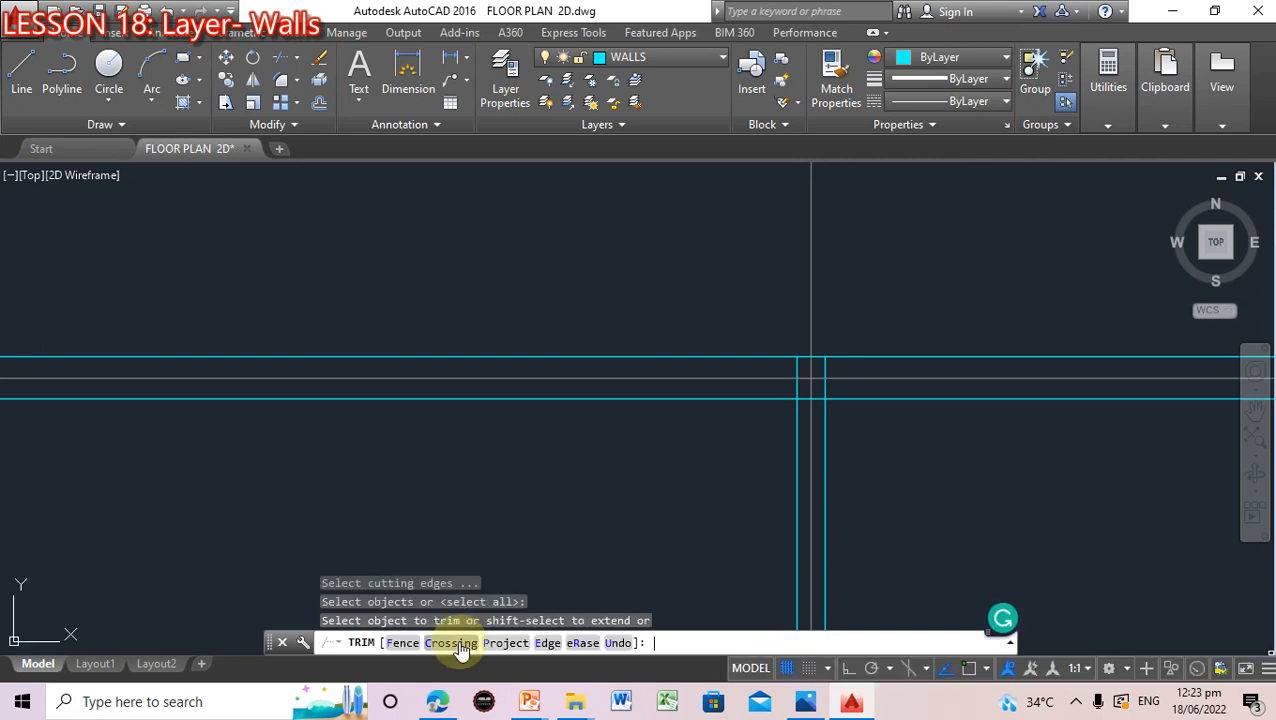
pyautogui.press('Return')
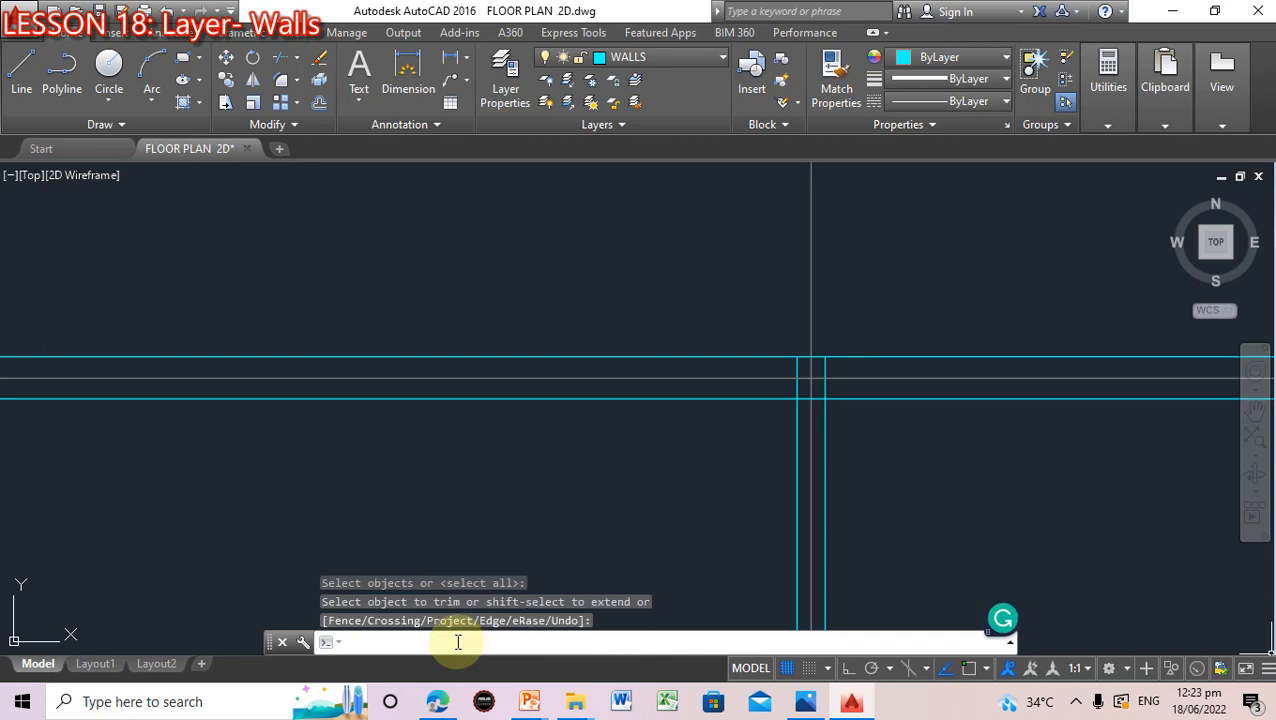
pyautogui.press('Escape')
# With all objects as cutting edges, trim open the T-junction of the eastern interior vertical wall and the north outer wall
pyautogui.click(497, 642)
pyautogui.write('t')
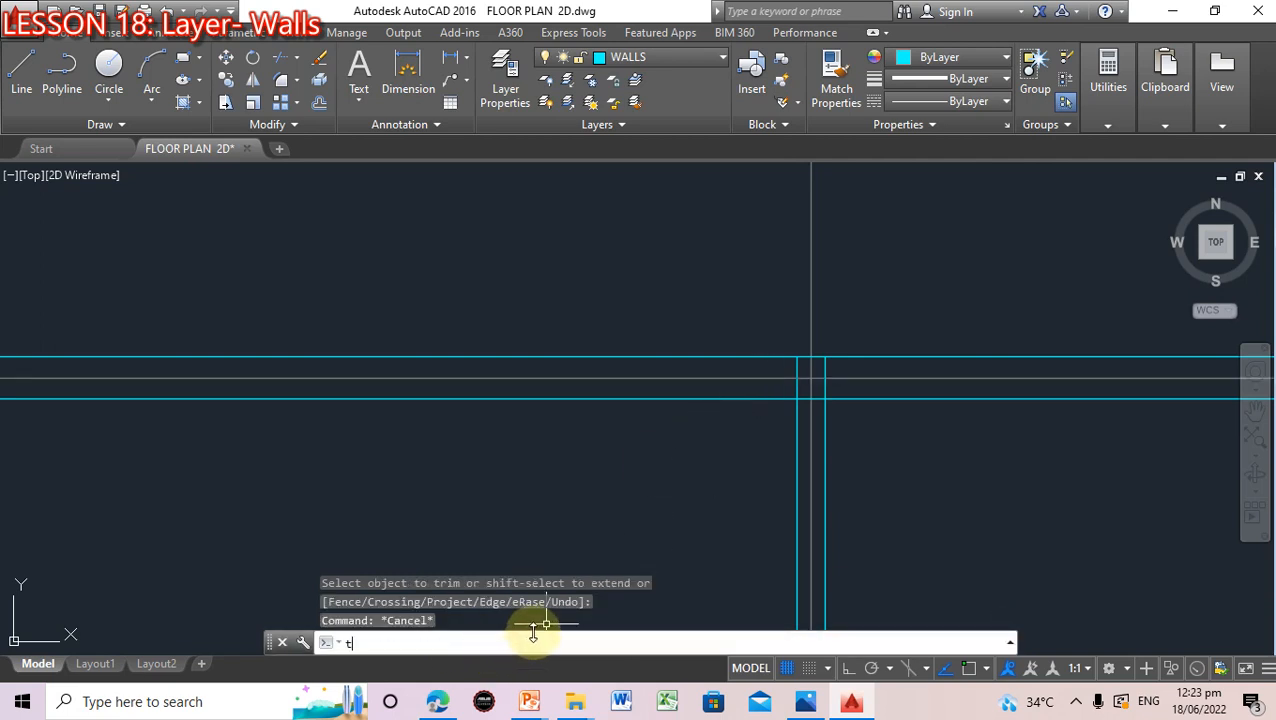
pyautogui.write('rim')
pyautogui.press('Return')
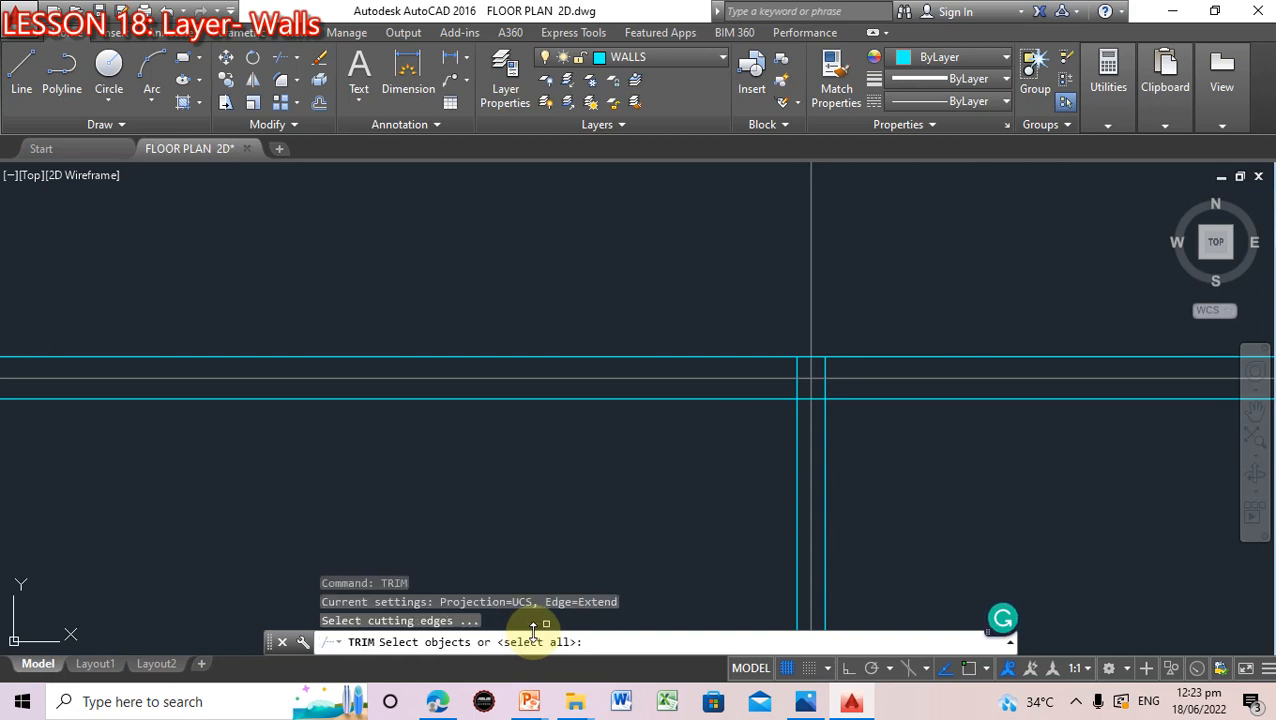
pyautogui.write('all')
pyautogui.press('Return')
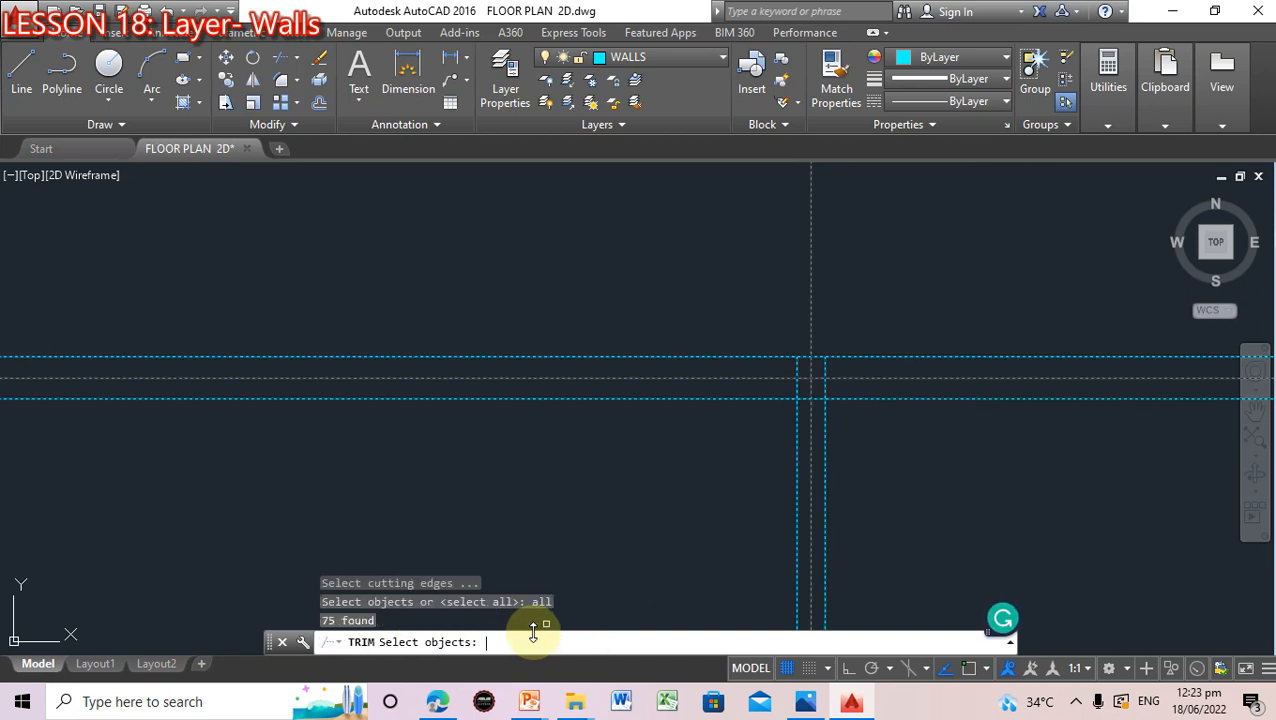
pyautogui.press('Return')
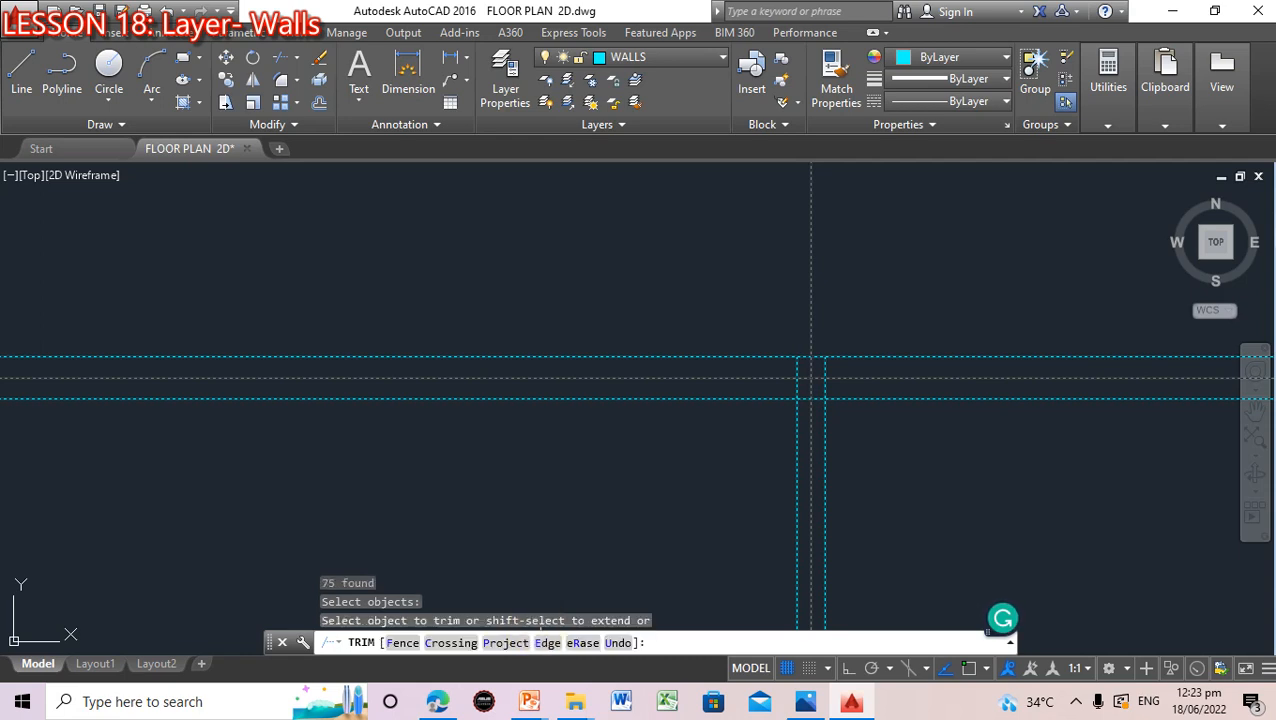
pyautogui.click(796, 368)
pyautogui.click(796, 384)
pyautogui.click(810, 397)
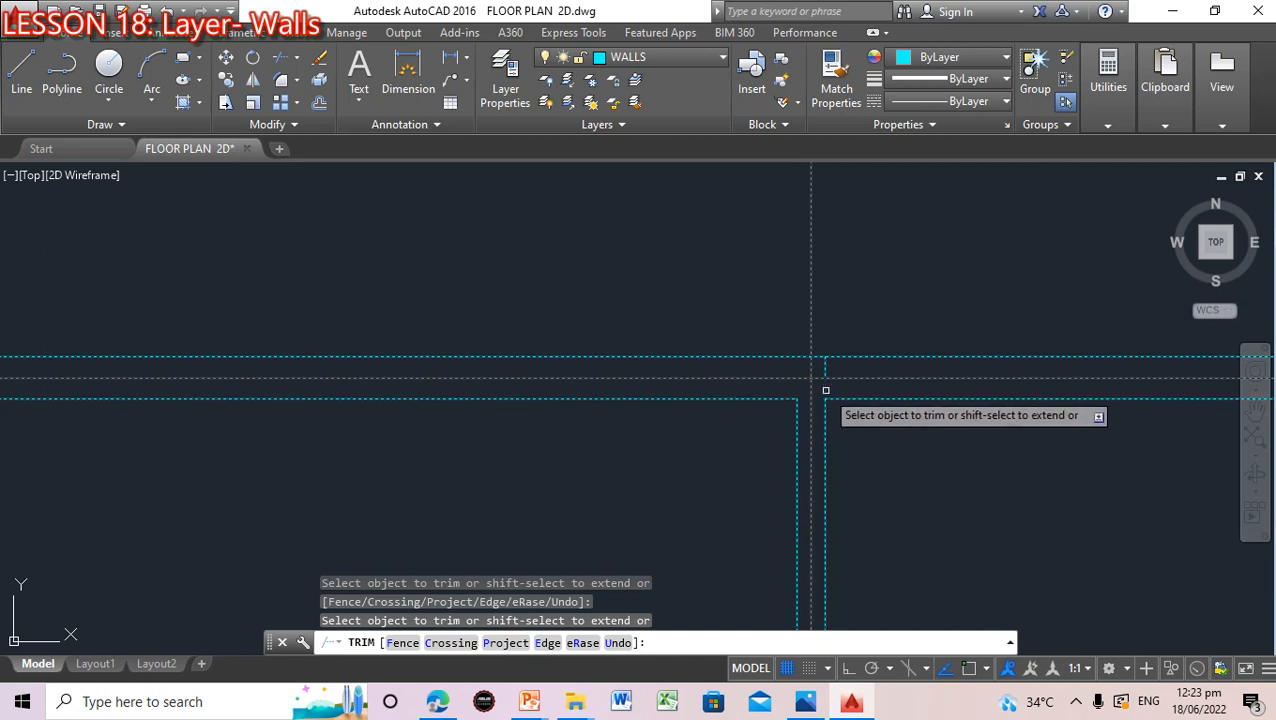
# Erase the leftover stub of the eastern interior vertical wall inside the north outer wall
pyautogui.click(827, 365)
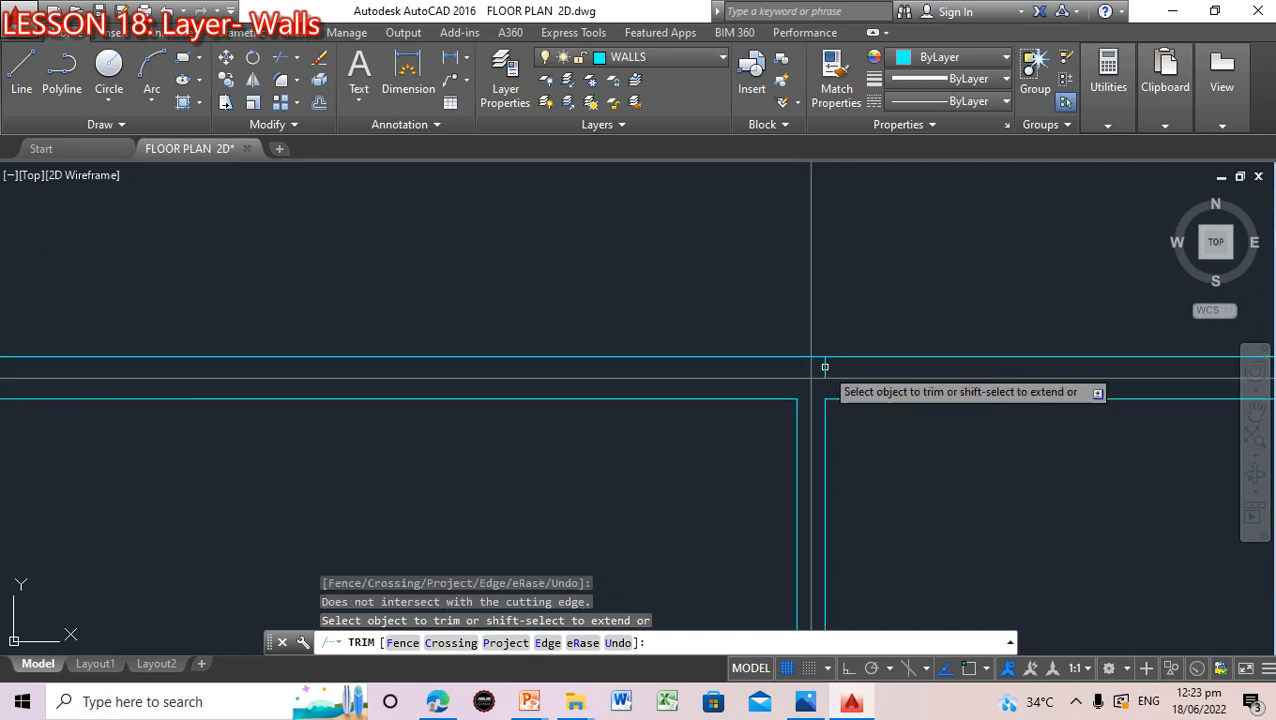
pyautogui.press('Escape')
pyautogui.click(825, 367)
pyautogui.press('Delete')
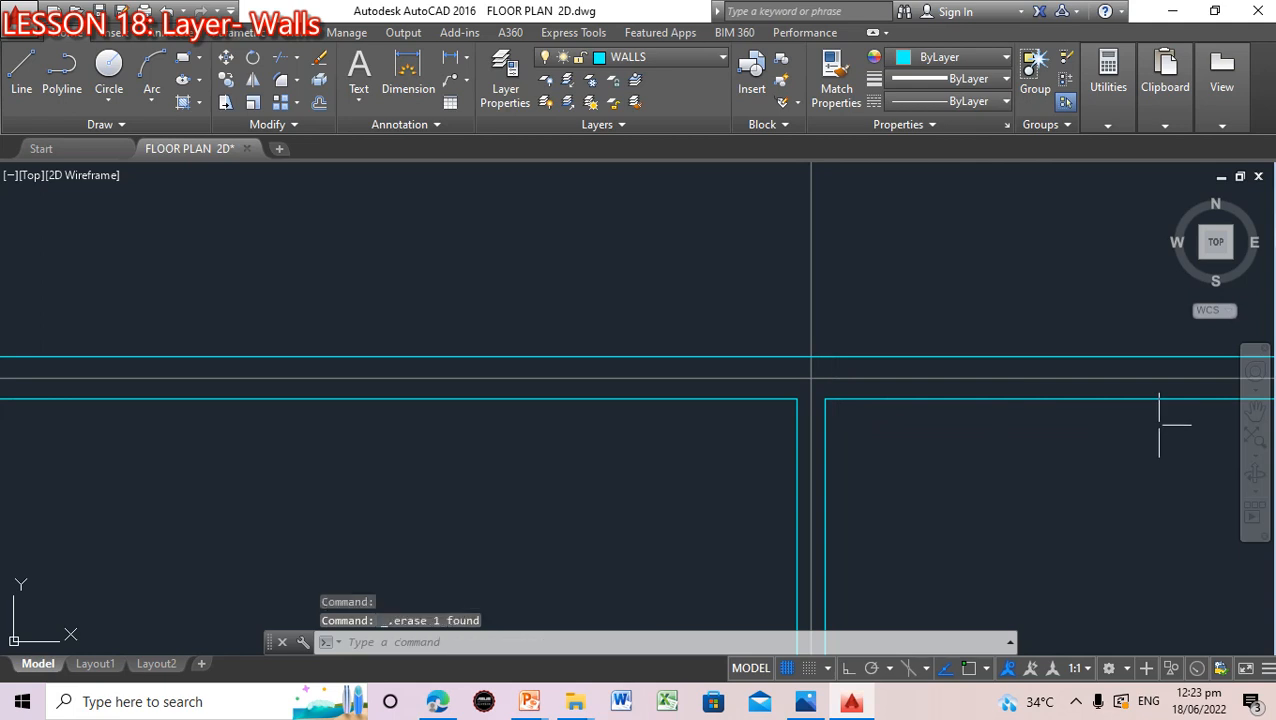
# Examine the remaining interior wall junctions southward, as far as the interior vertical wall's junction with the south outer wall
pyautogui.scroll(-3, 1150, 430)
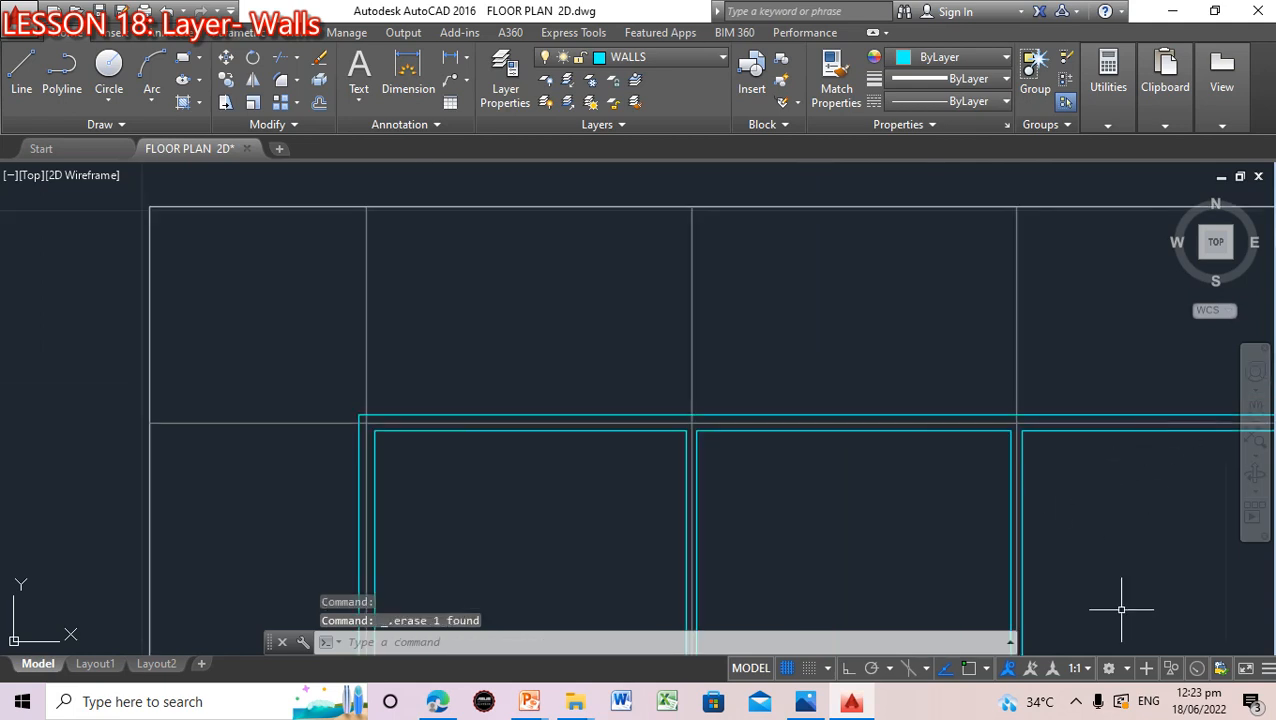
pyautogui.click(1253, 407)
pyautogui.moveTo(1114, 494)
pyautogui.mouseDown()
pyautogui.moveTo(928, 382)
pyautogui.moveTo(900, 340)
pyautogui.mouseUp()
pyautogui.scroll(-3, 945, 419)
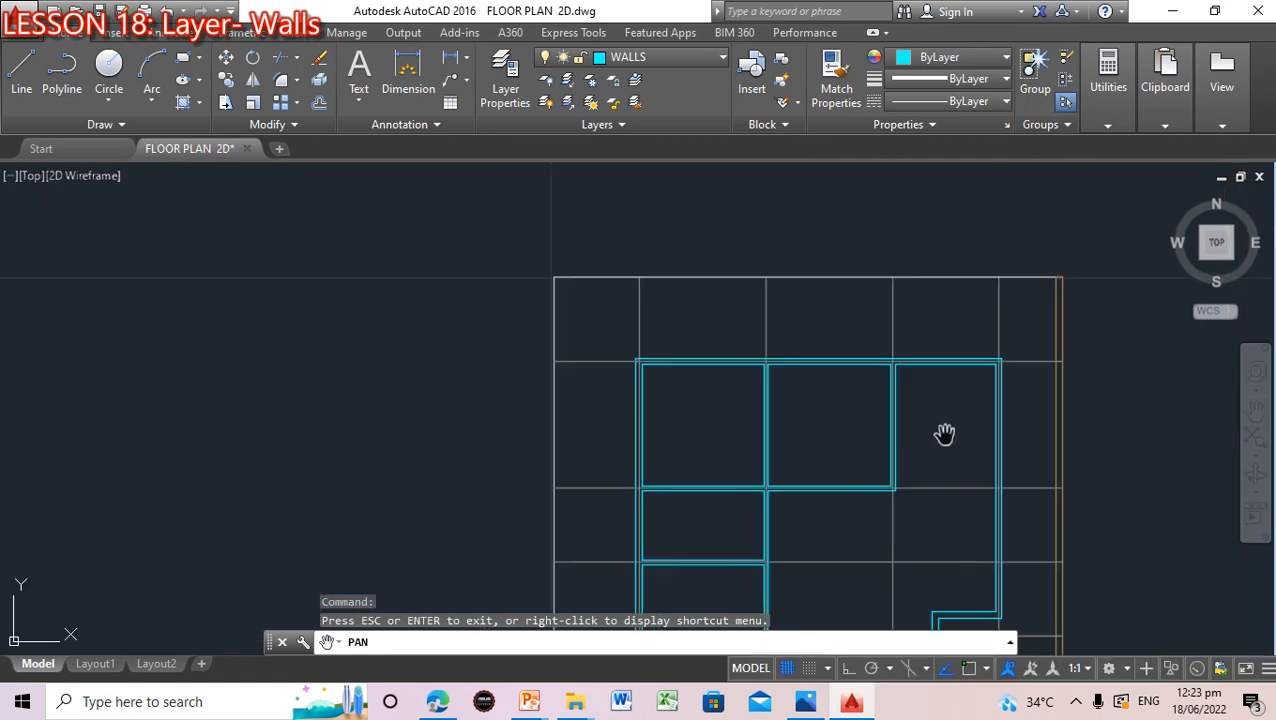
pyautogui.scroll(2, 945, 433)
pyautogui.moveTo(743, 541); pyautogui.dragTo(770, 388)
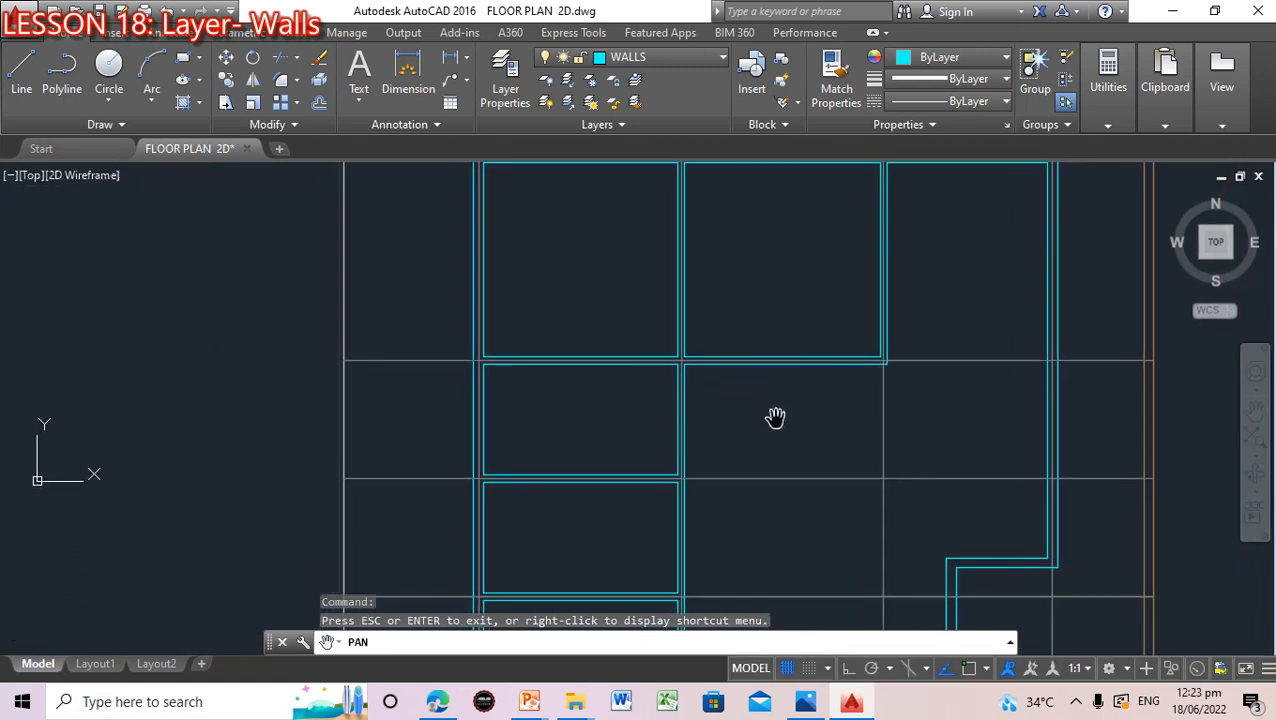
pyautogui.moveTo(777, 490); pyautogui.dragTo(786, 367)
pyautogui.moveTo(823, 507); pyautogui.dragTo(809, 386)
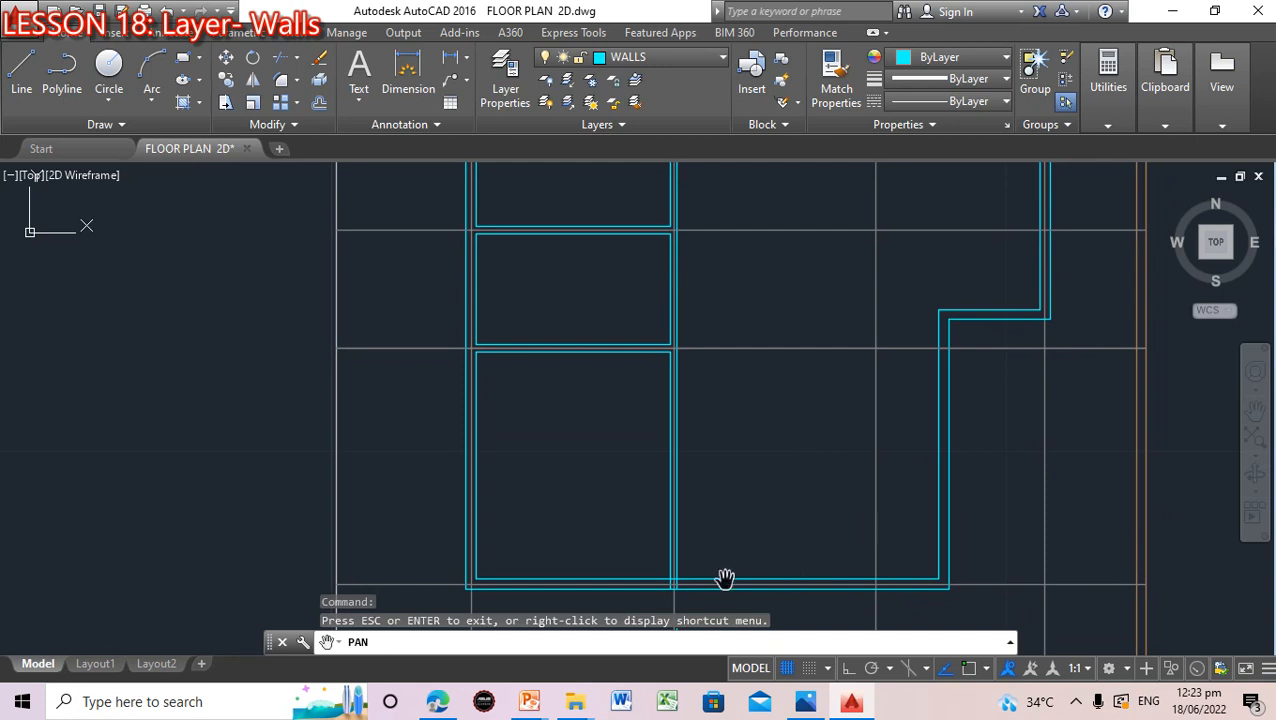
pyautogui.scroll(5, 1095, 615)
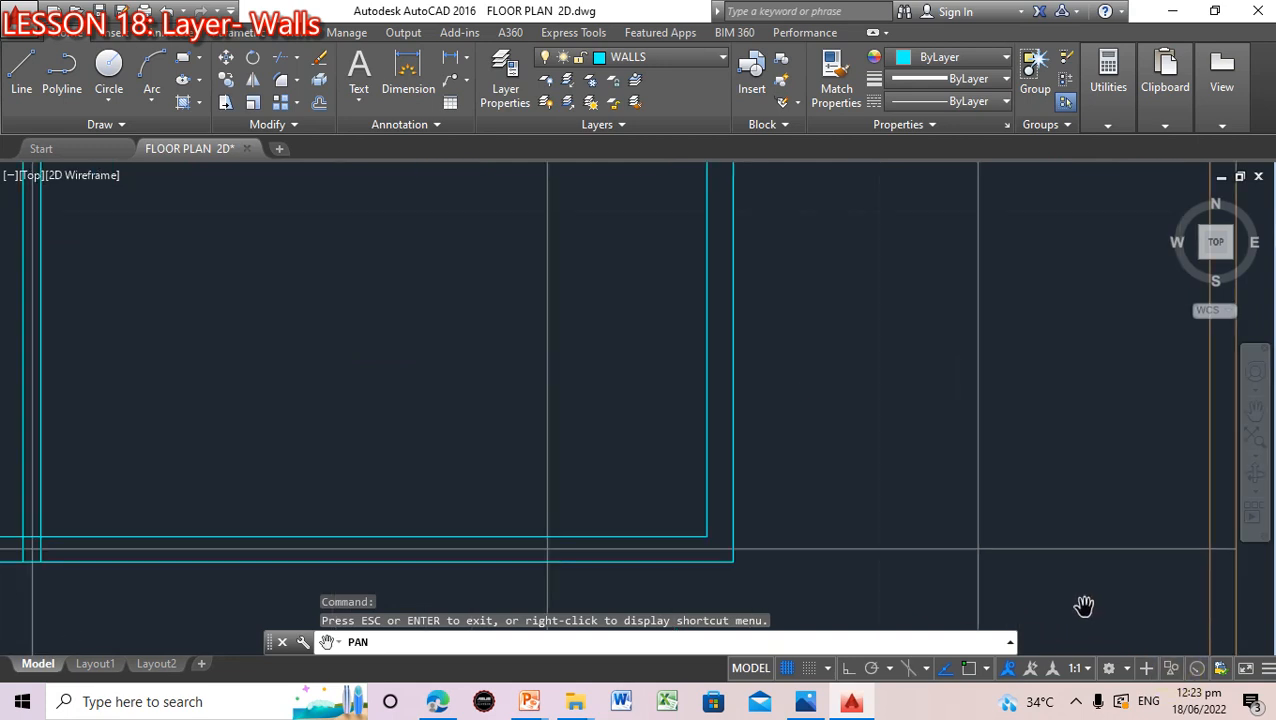
pyautogui.moveTo(420, 468); pyautogui.dragTo(906, 481)
pyautogui.moveTo(718, 483); pyautogui.dragTo(860, 475)
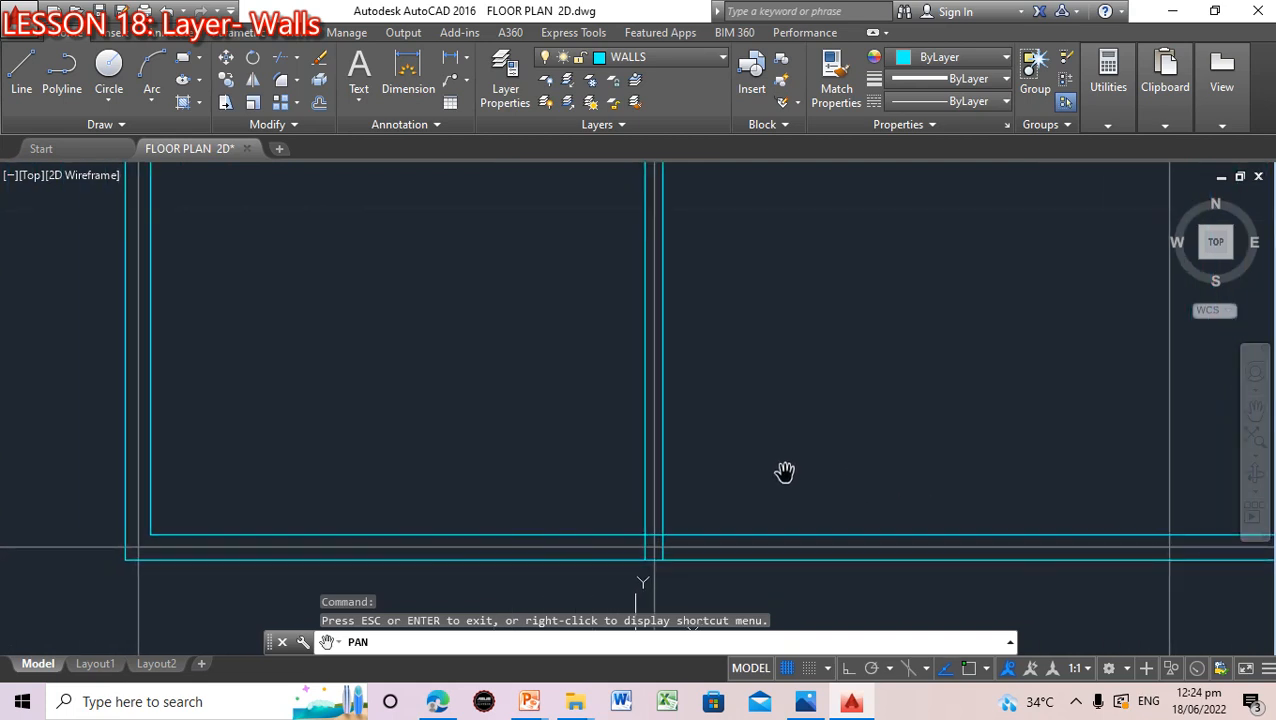
pyautogui.press('Escape')
# With all objects as cutting edges, trim open the T-junction of the interior vertical wall and the south outer wall
pyautogui.write('TRIM')
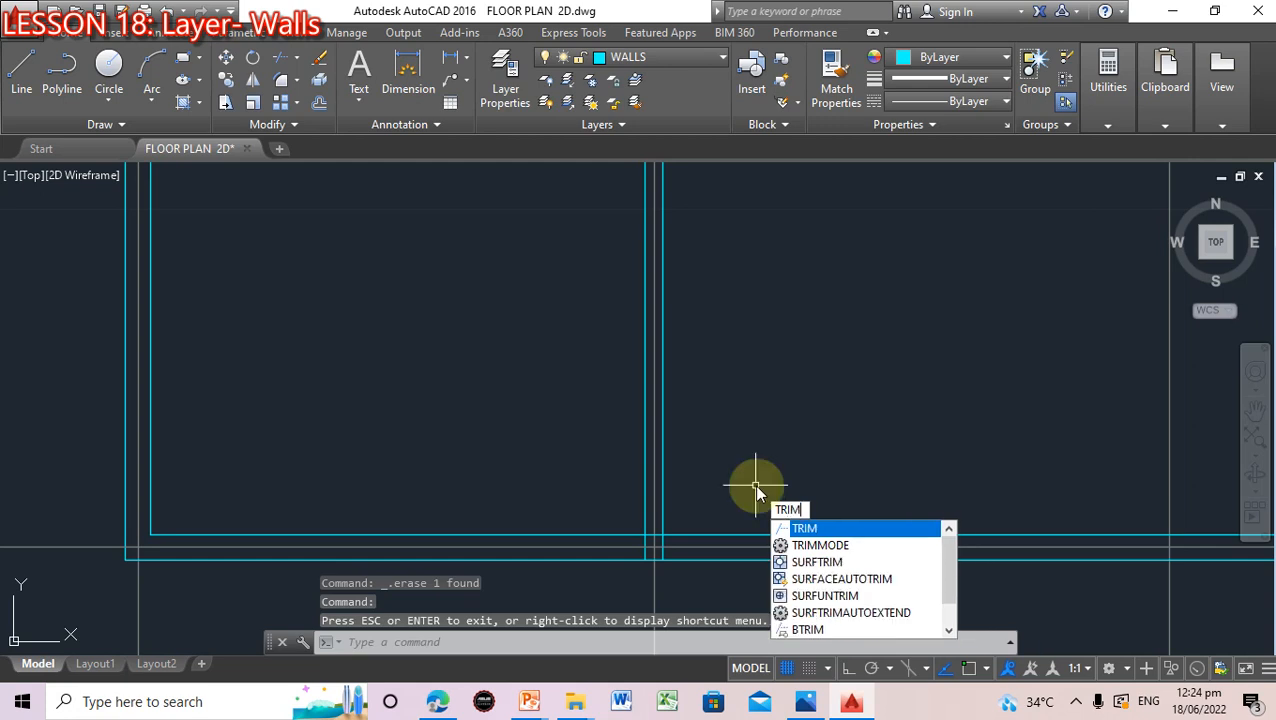
pyautogui.press('Return')
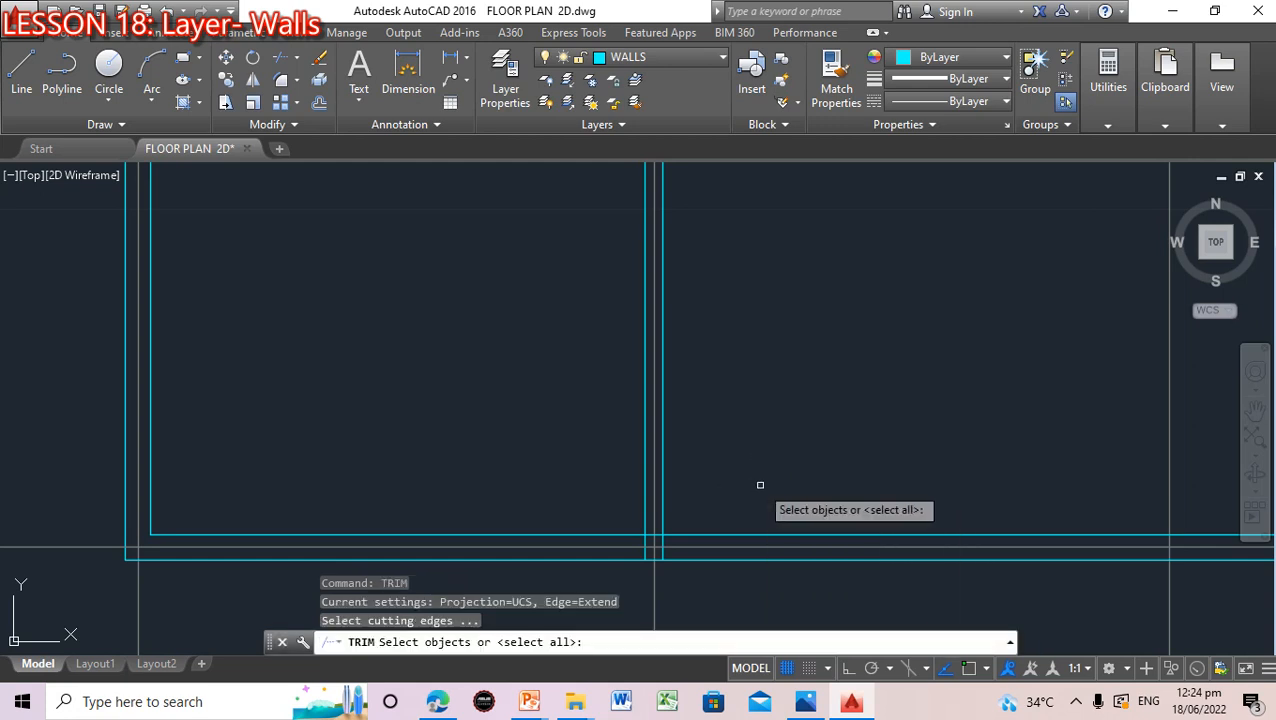
pyautogui.write('akk')
pyautogui.press('Return')
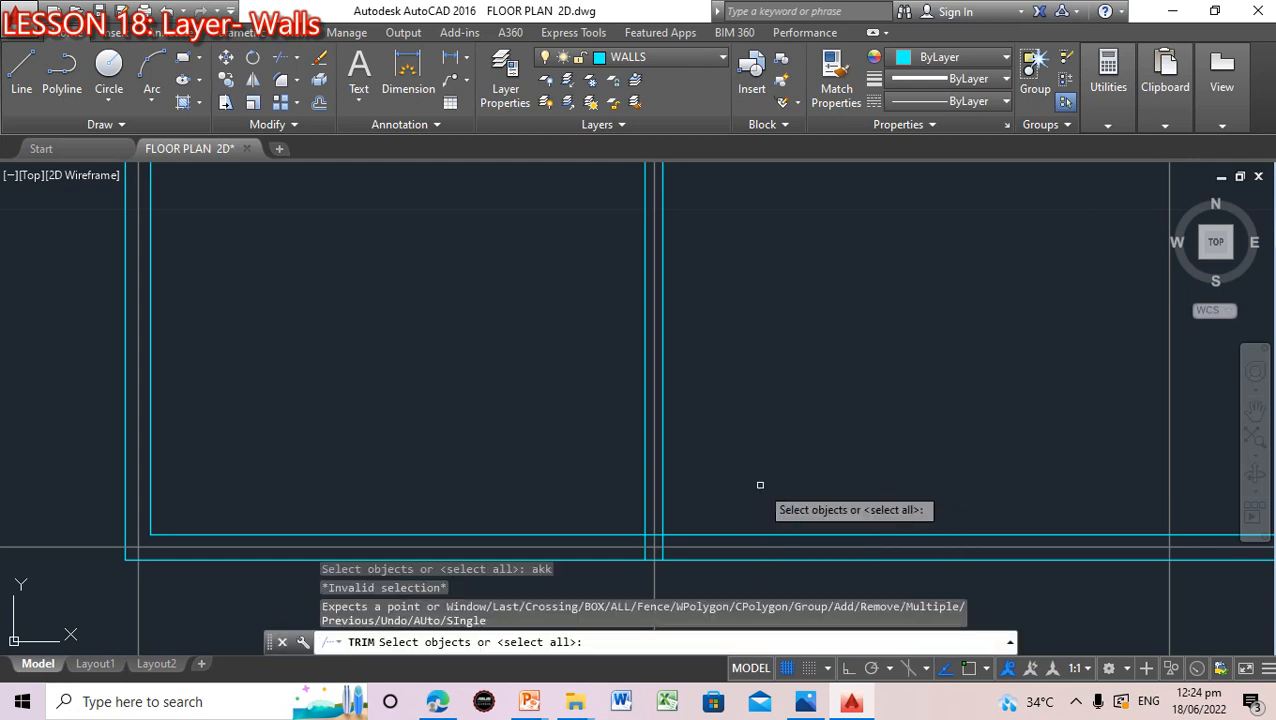
pyautogui.write('all')
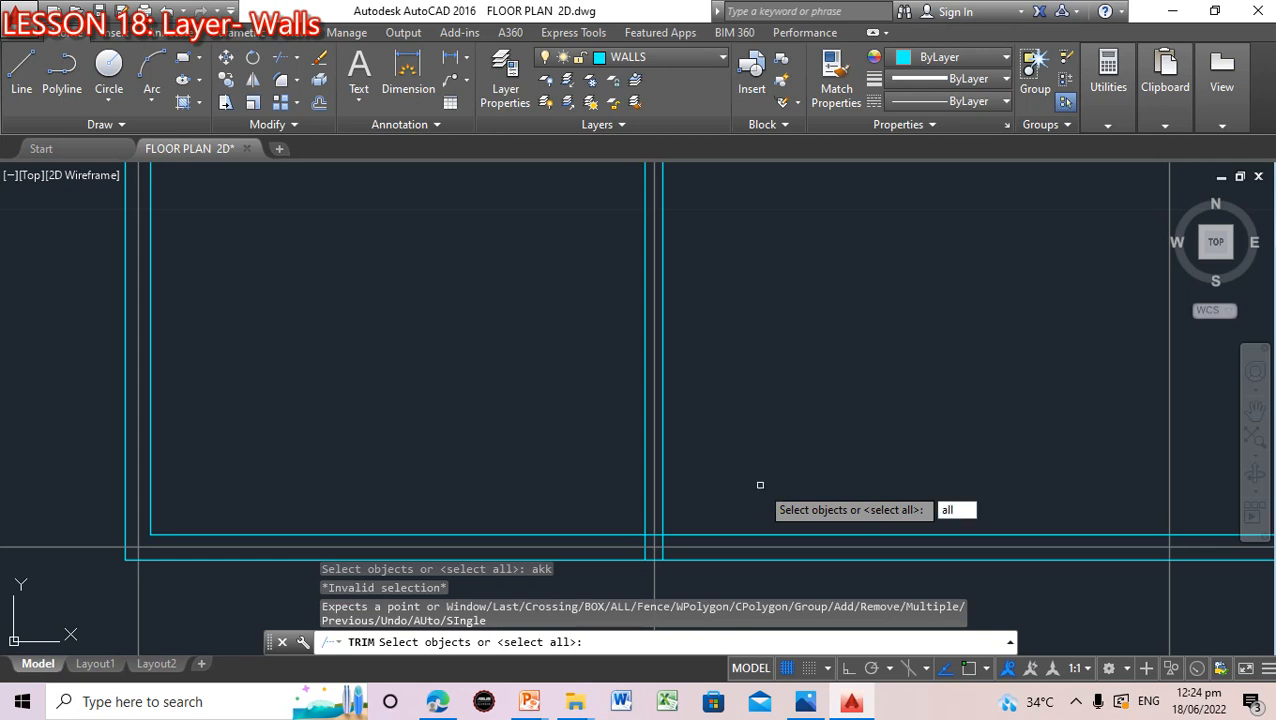
pyautogui.press('Return')
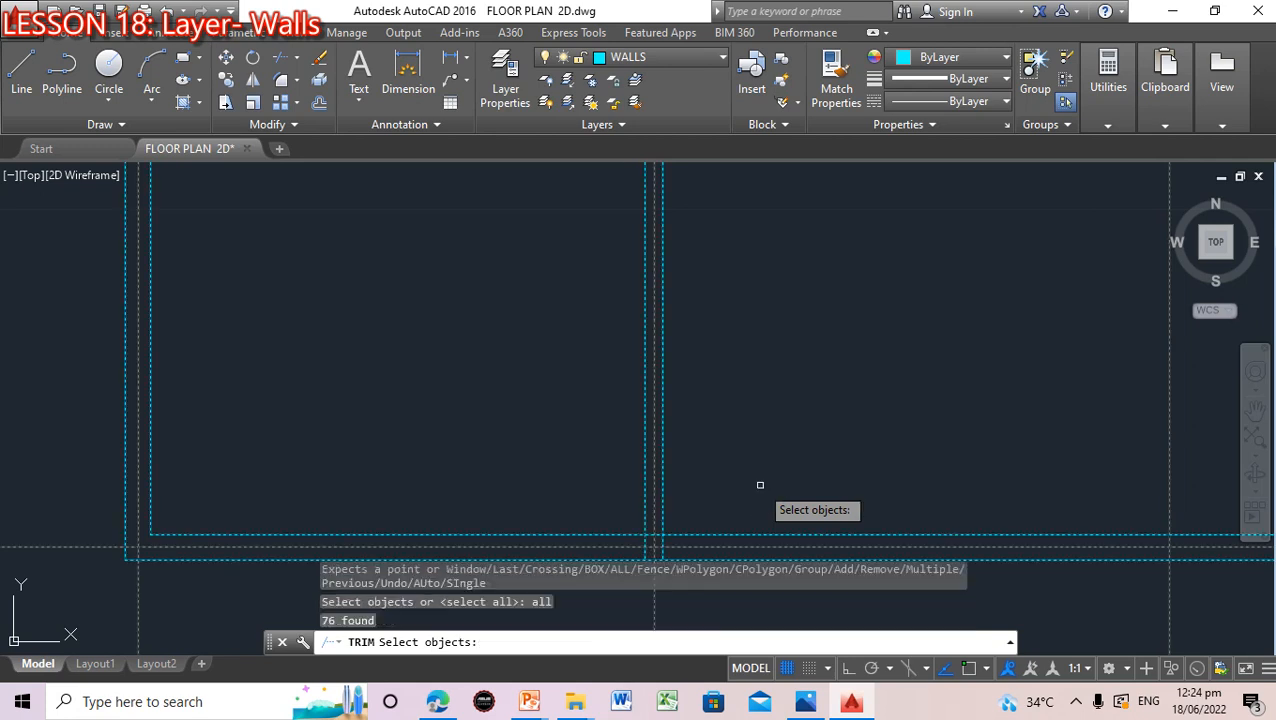
pyautogui.press('Return')
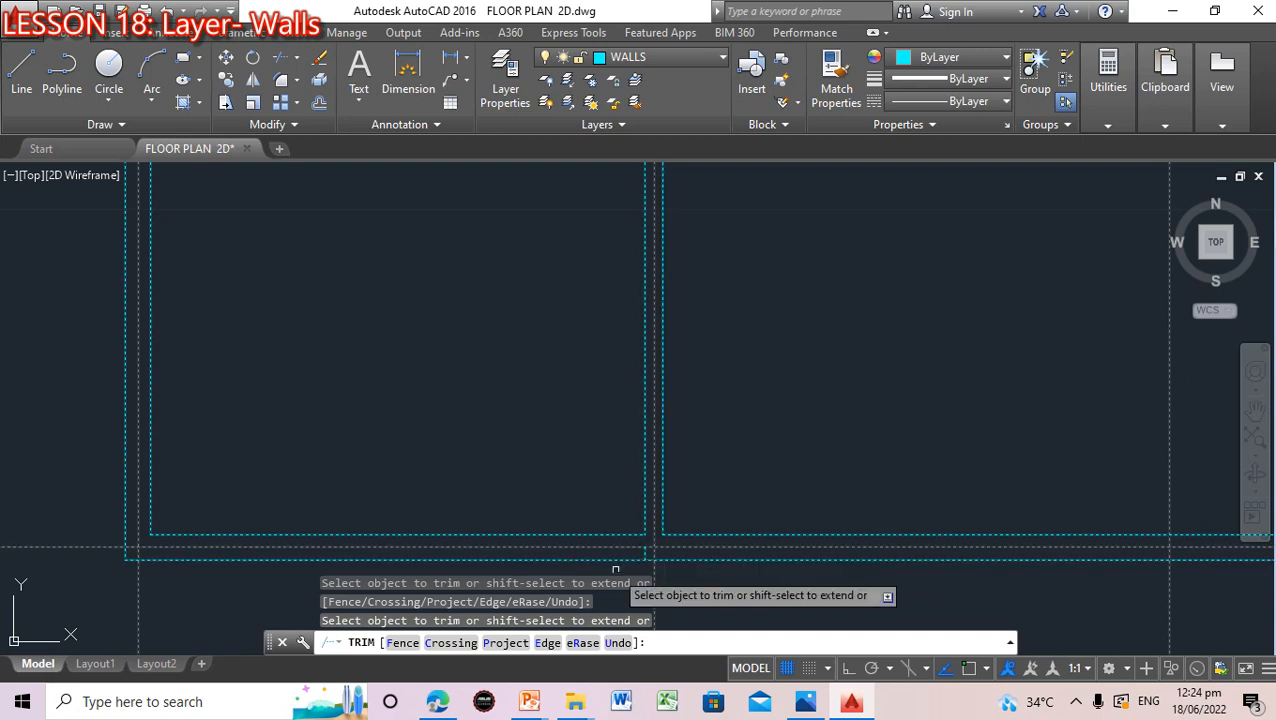
pyautogui.click(627, 555)
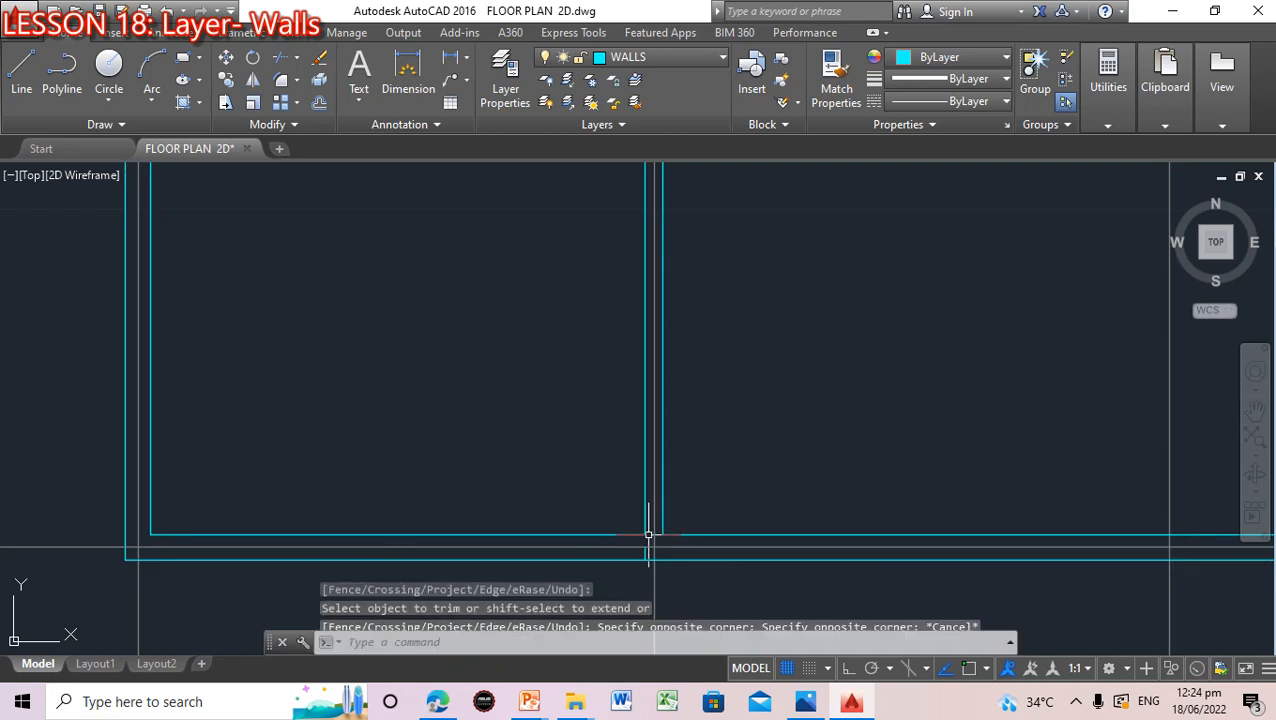
pyautogui.press('Escape')
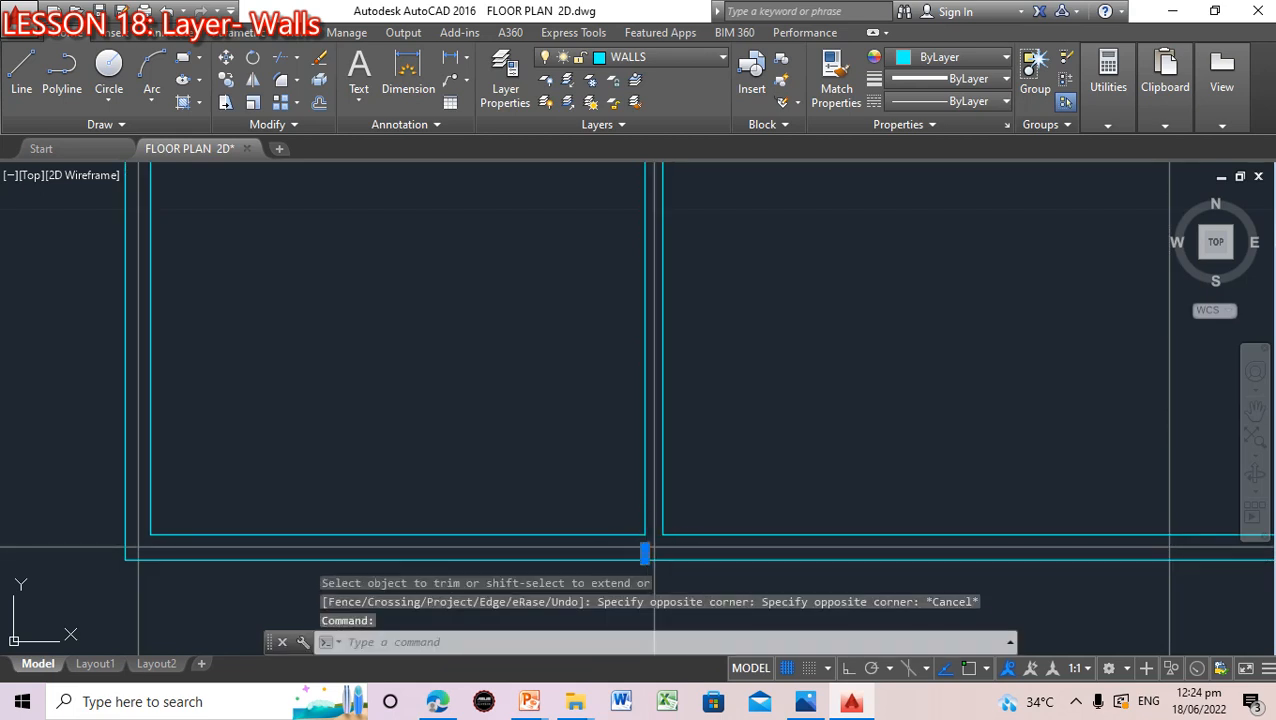
# Erase the leftover stub inside the south outer wall and the two detached wall lines south of the building
pyautogui.press('Delete')
pyautogui.scroll(-4, 878, 508)
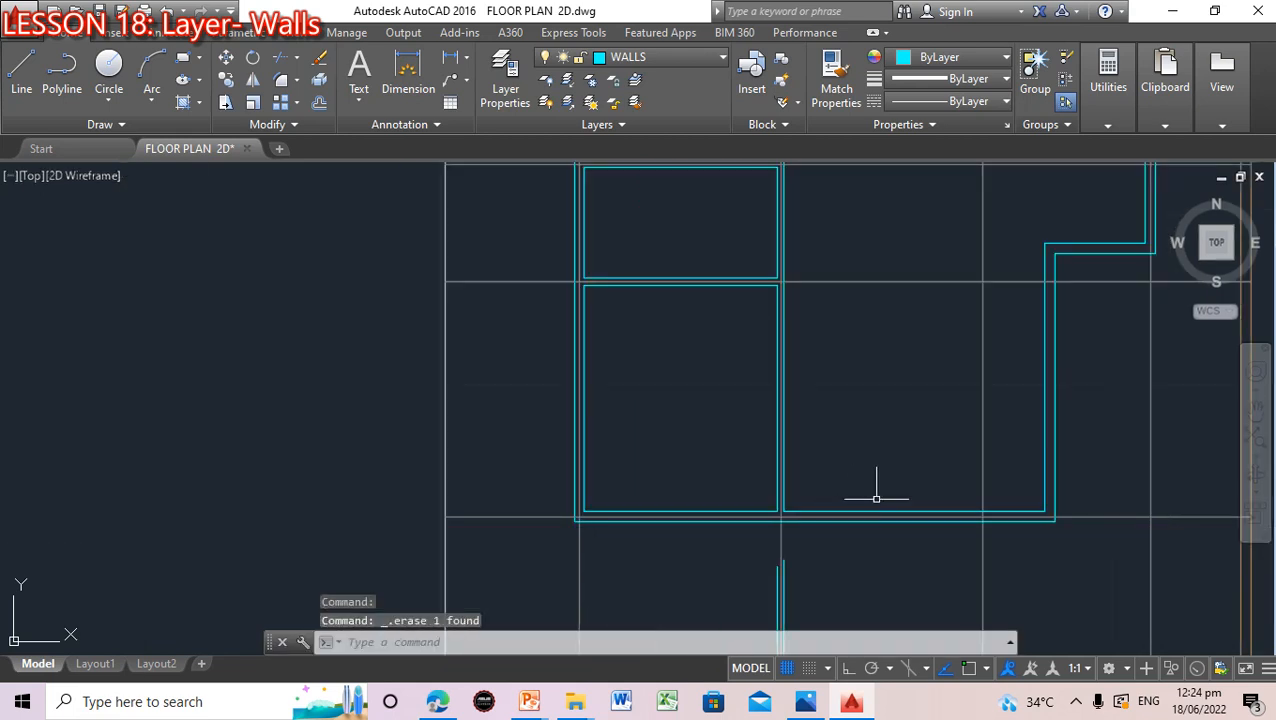
pyautogui.scroll(2, 1000, 396)
pyautogui.scroll(-2, 854, 379)
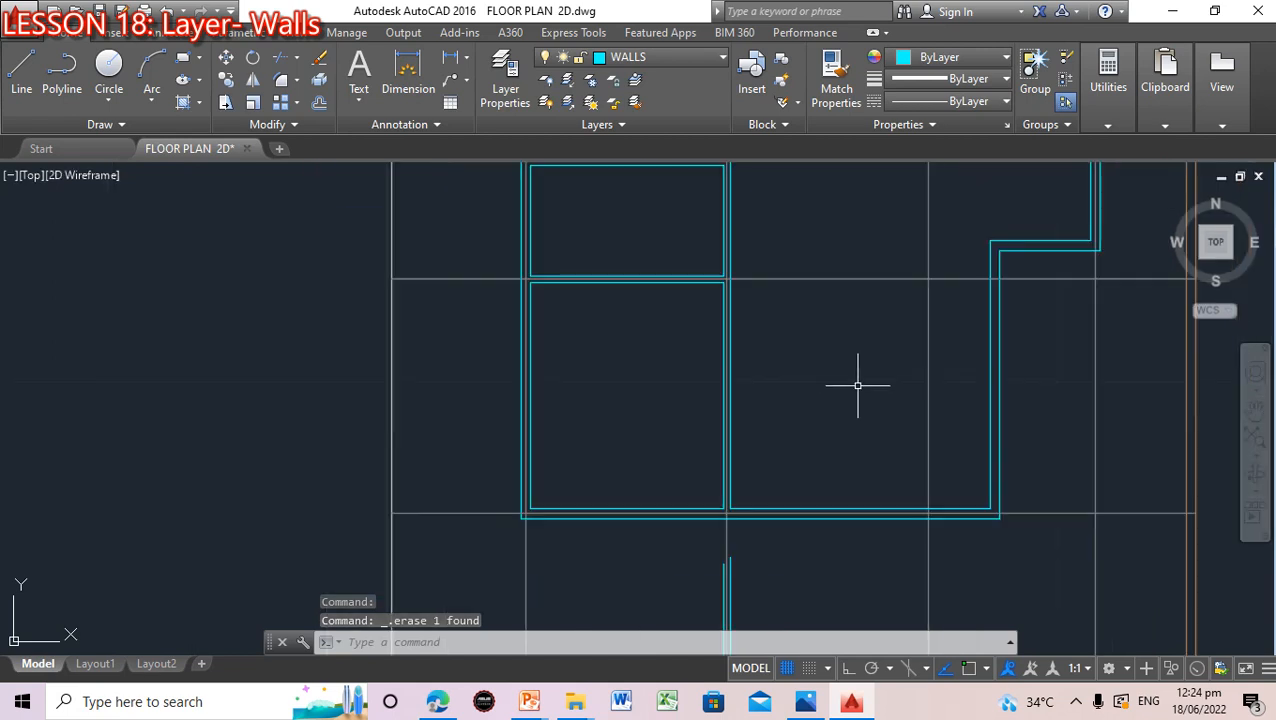
pyautogui.scroll(-2, 1049, 383)
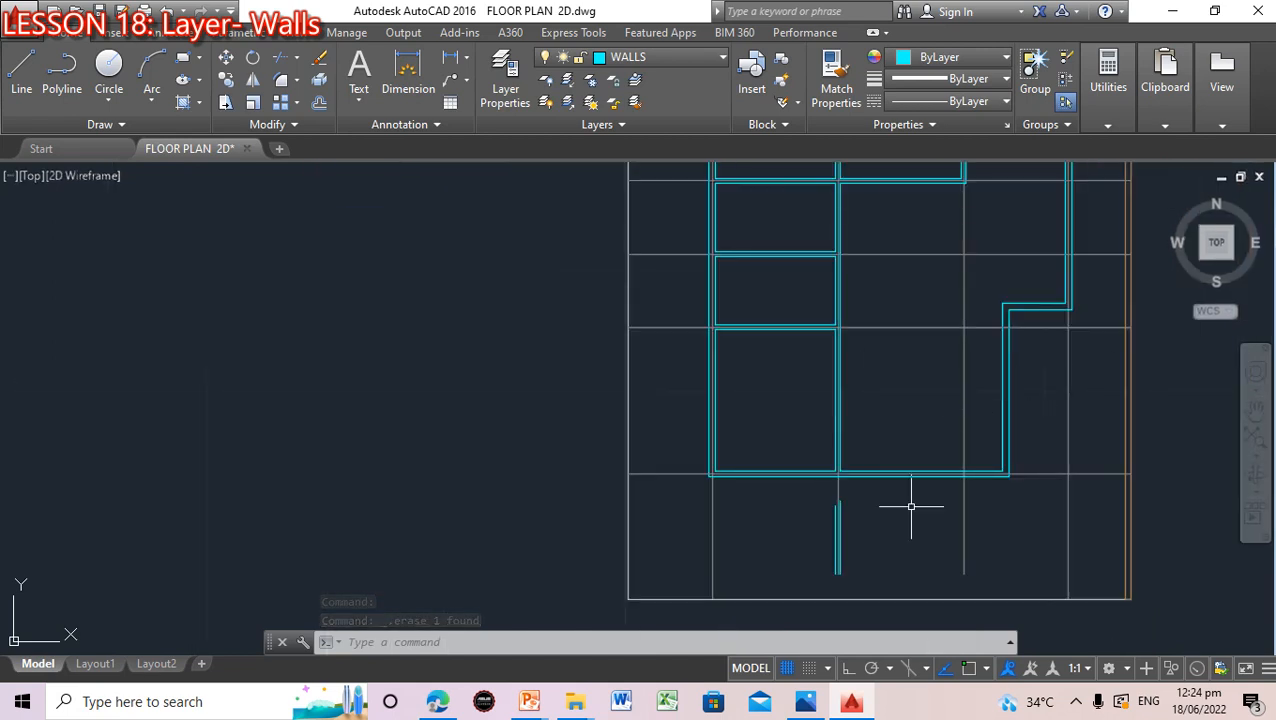
pyautogui.click(840, 531)
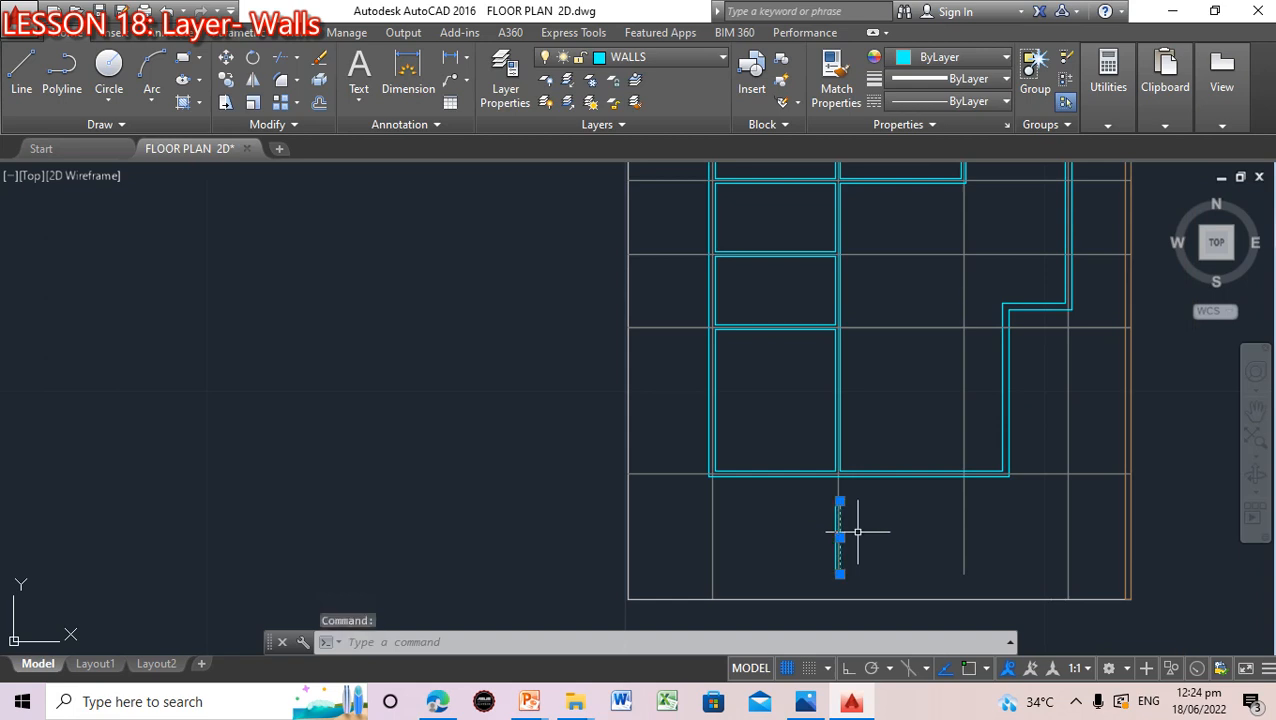
pyautogui.press('Delete')
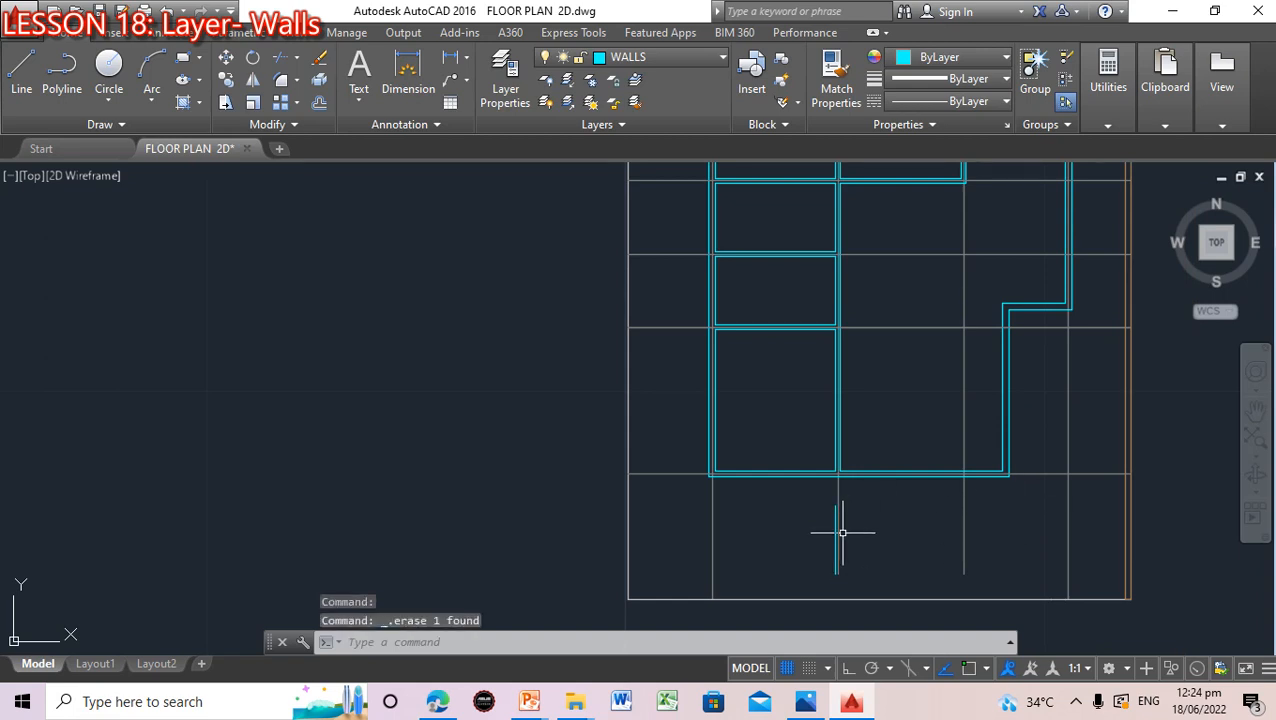
pyautogui.click(836, 540)
pyautogui.press('Delete')
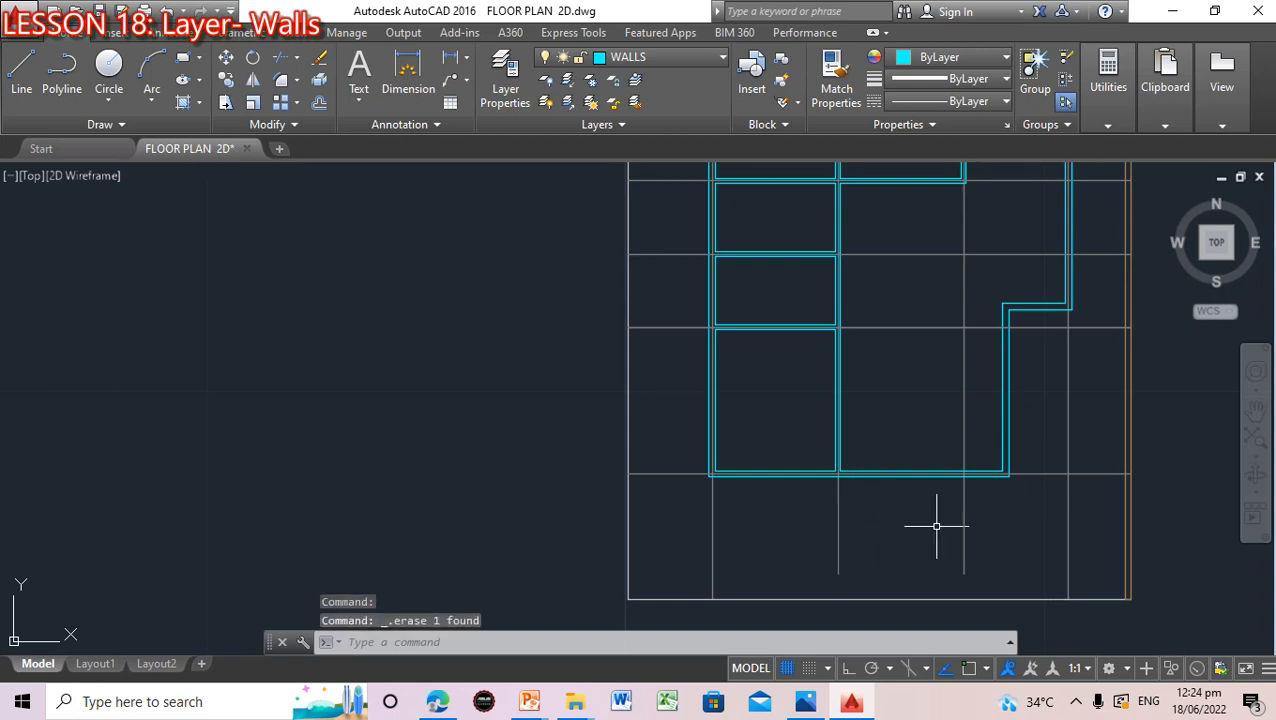
pyautogui.scroll(4, 937, 526)
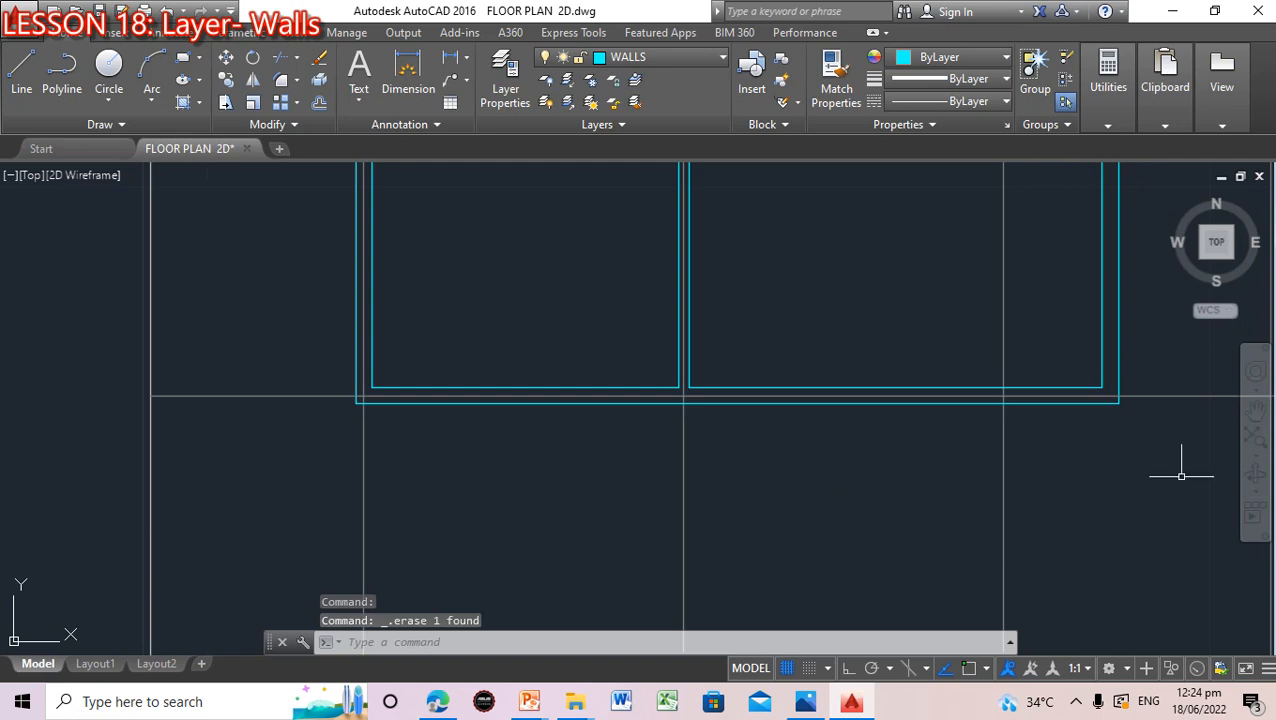
pyautogui.write('tri')
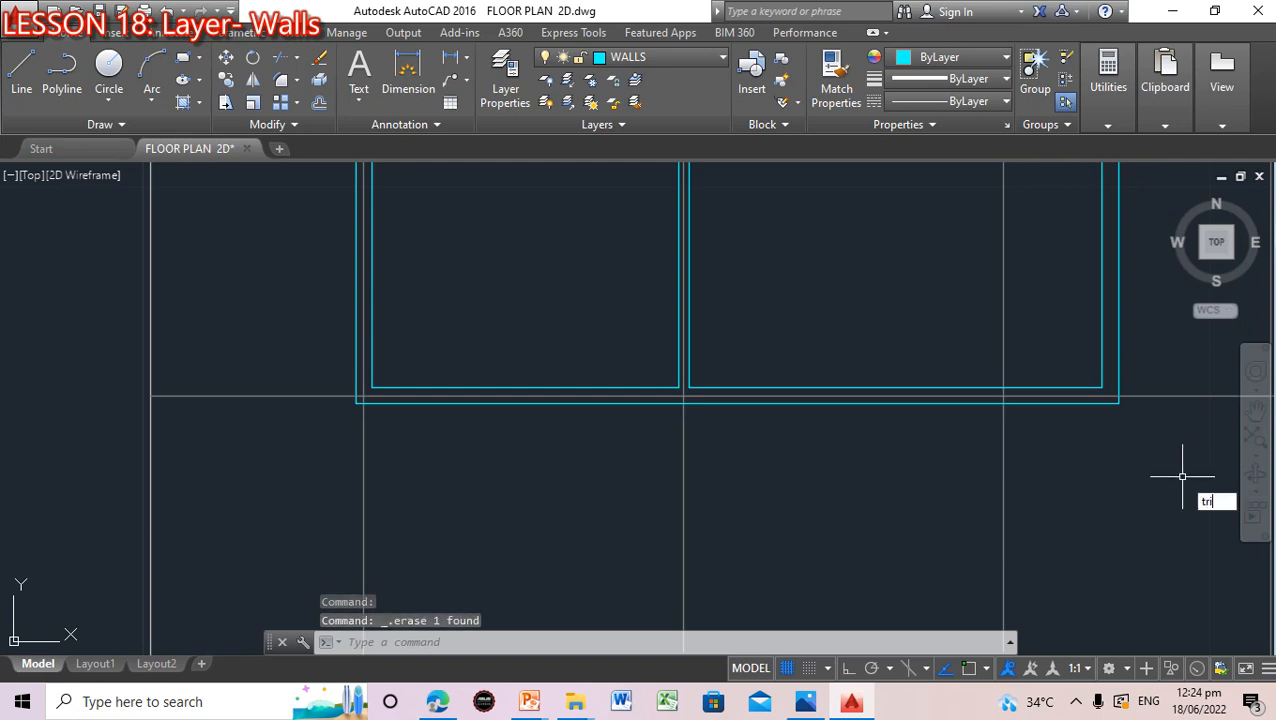
pyautogui.write('m')
pyautogui.press('Escape')
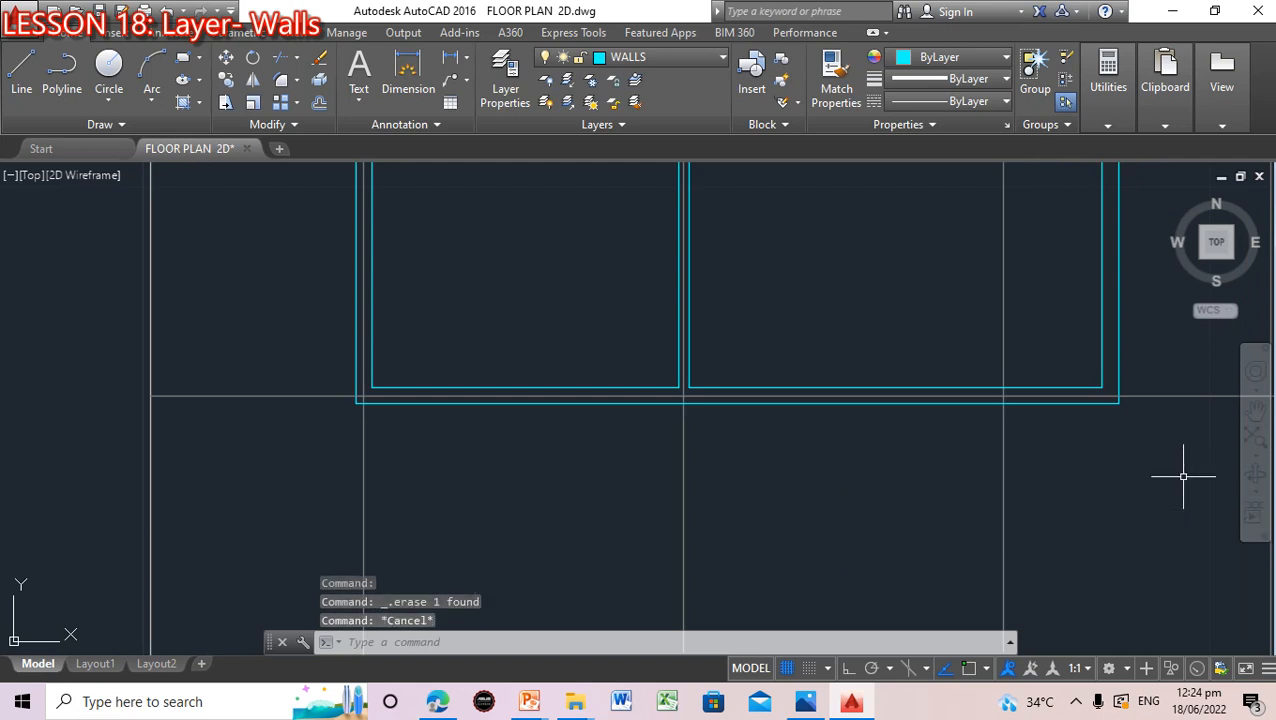
pyautogui.click(607, 645)
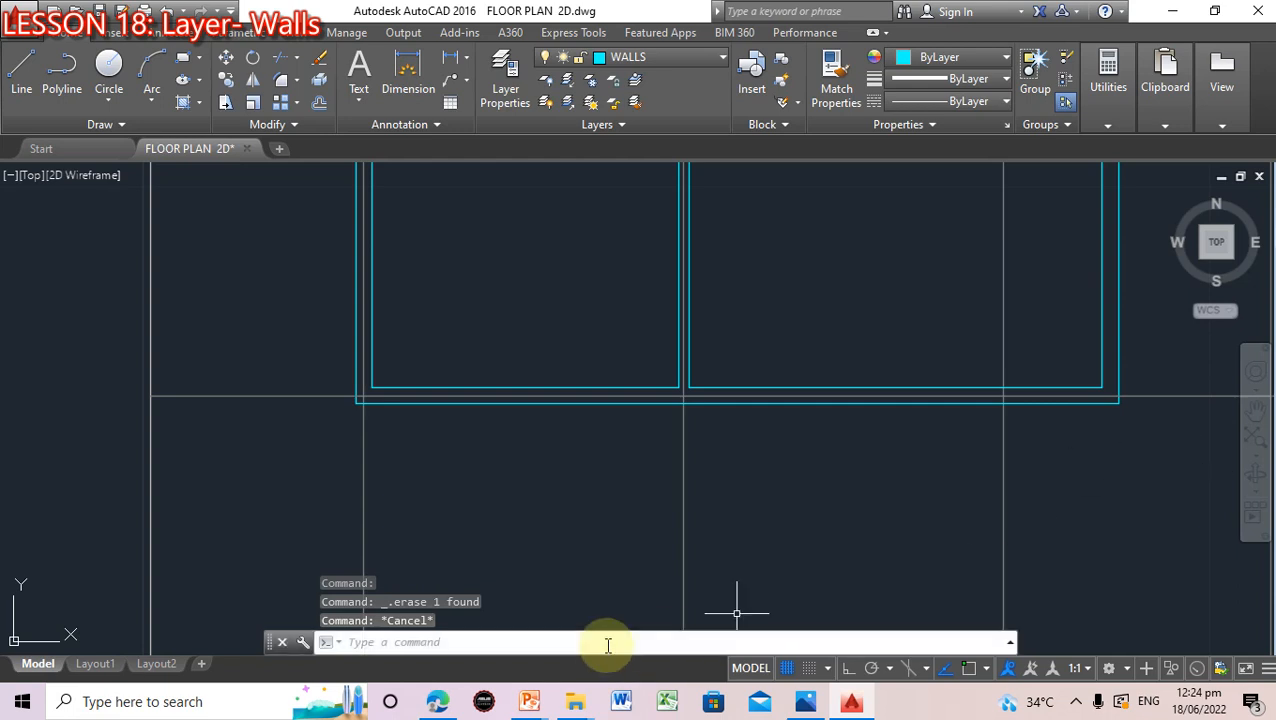
pyautogui.write('trim')
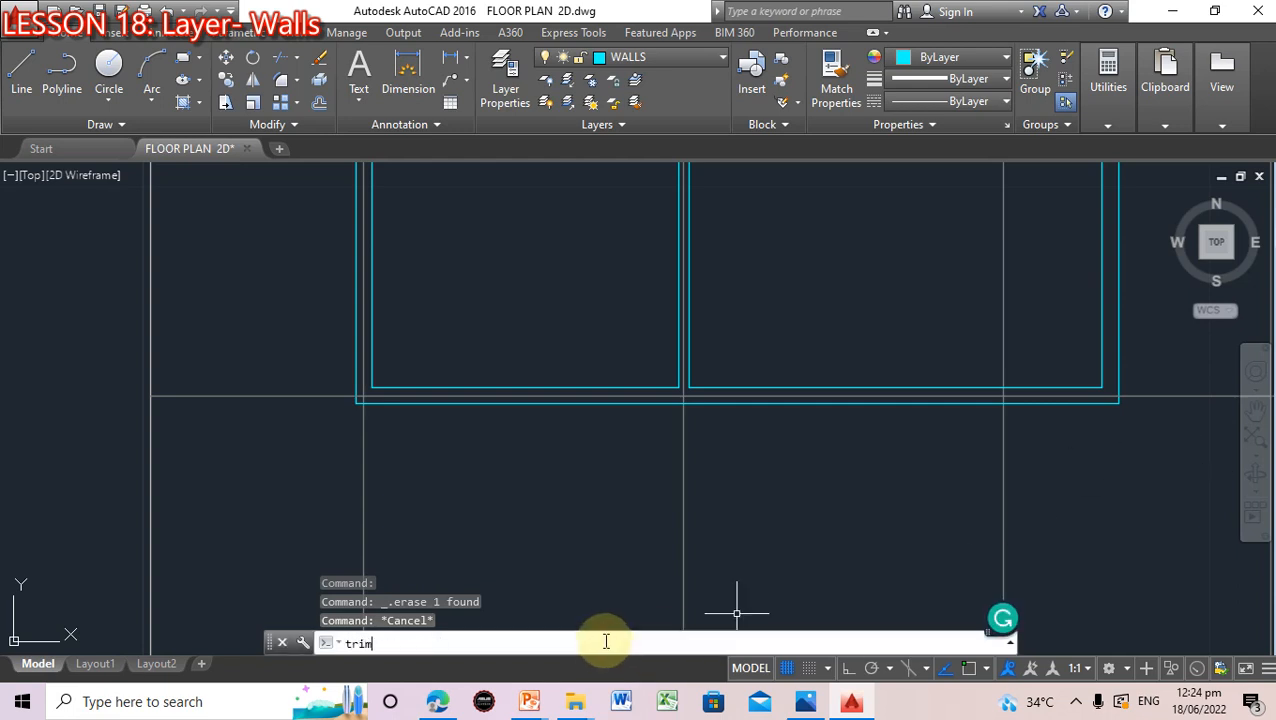
pyautogui.press('Return')
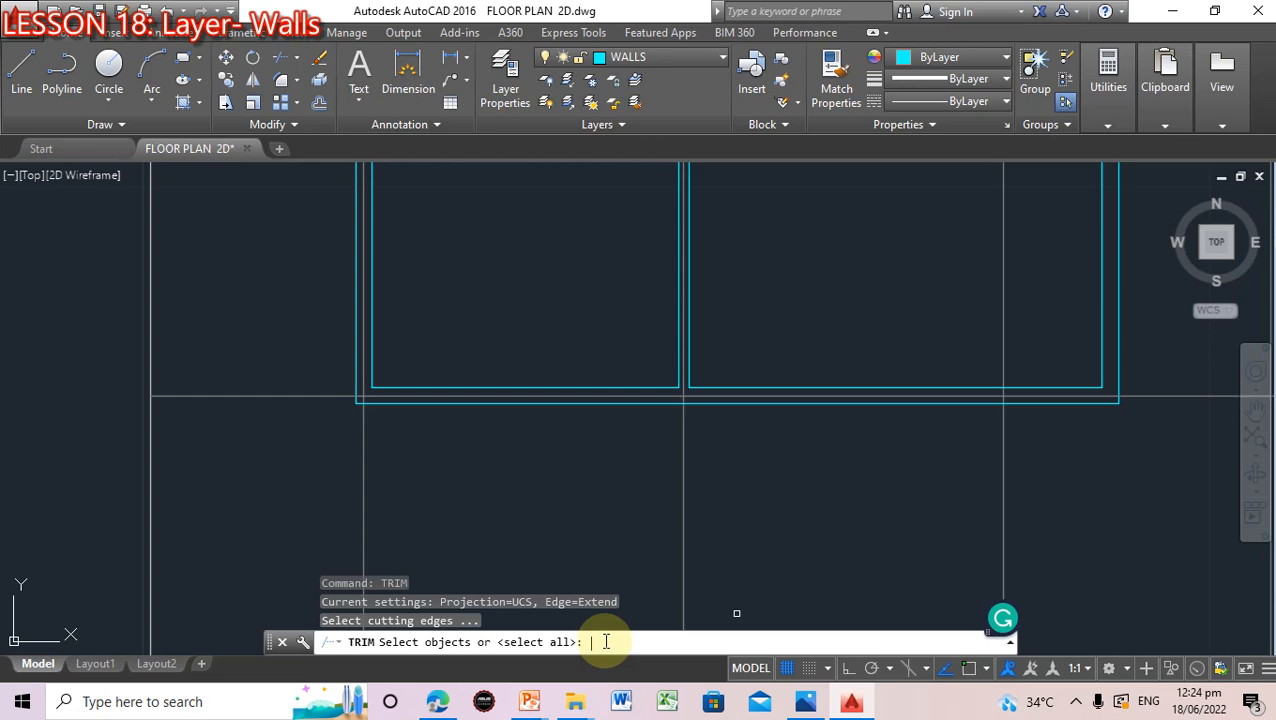
pyautogui.press('Return')
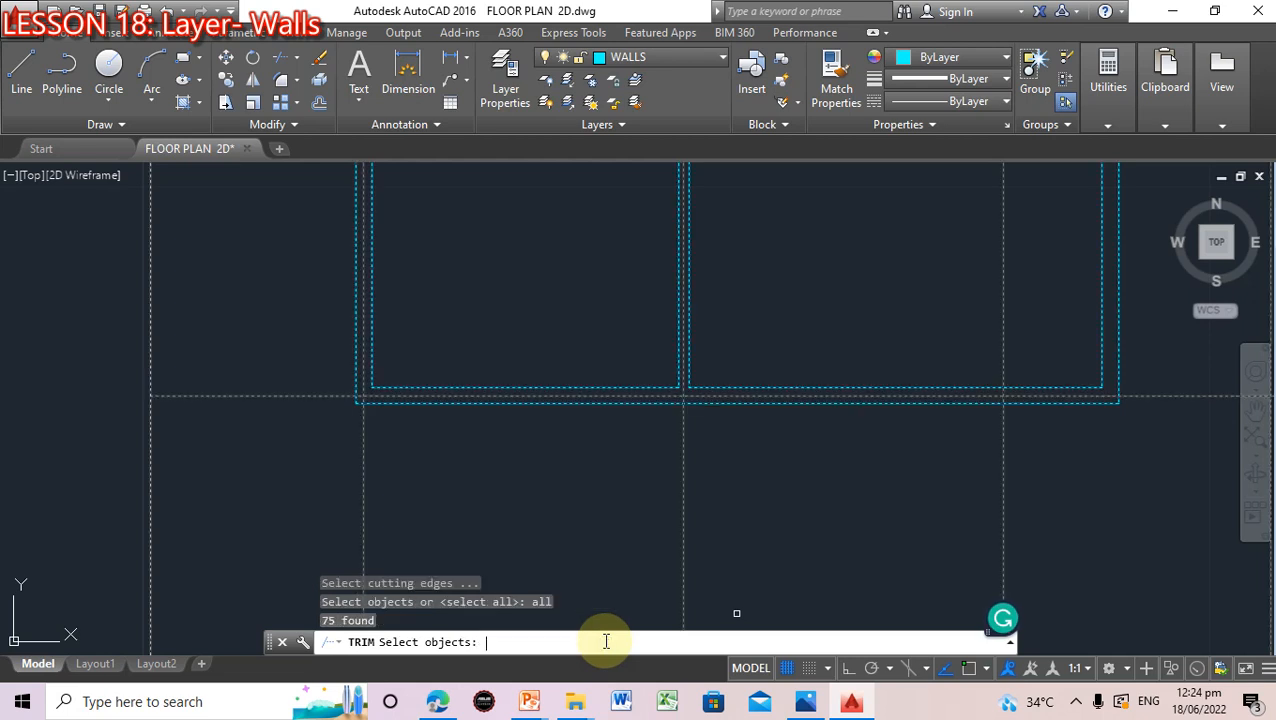
pyautogui.click(684, 512)
pyautogui.write('al')
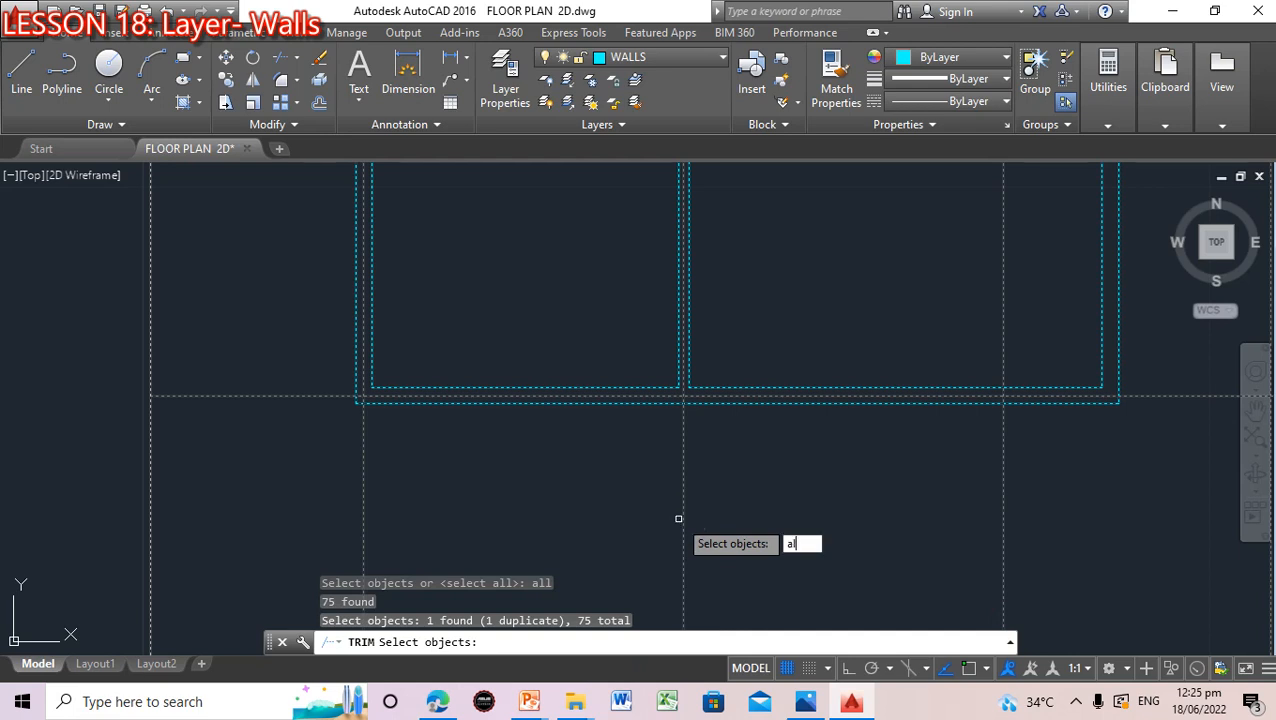
pyautogui.write('l')
pyautogui.press('Return')
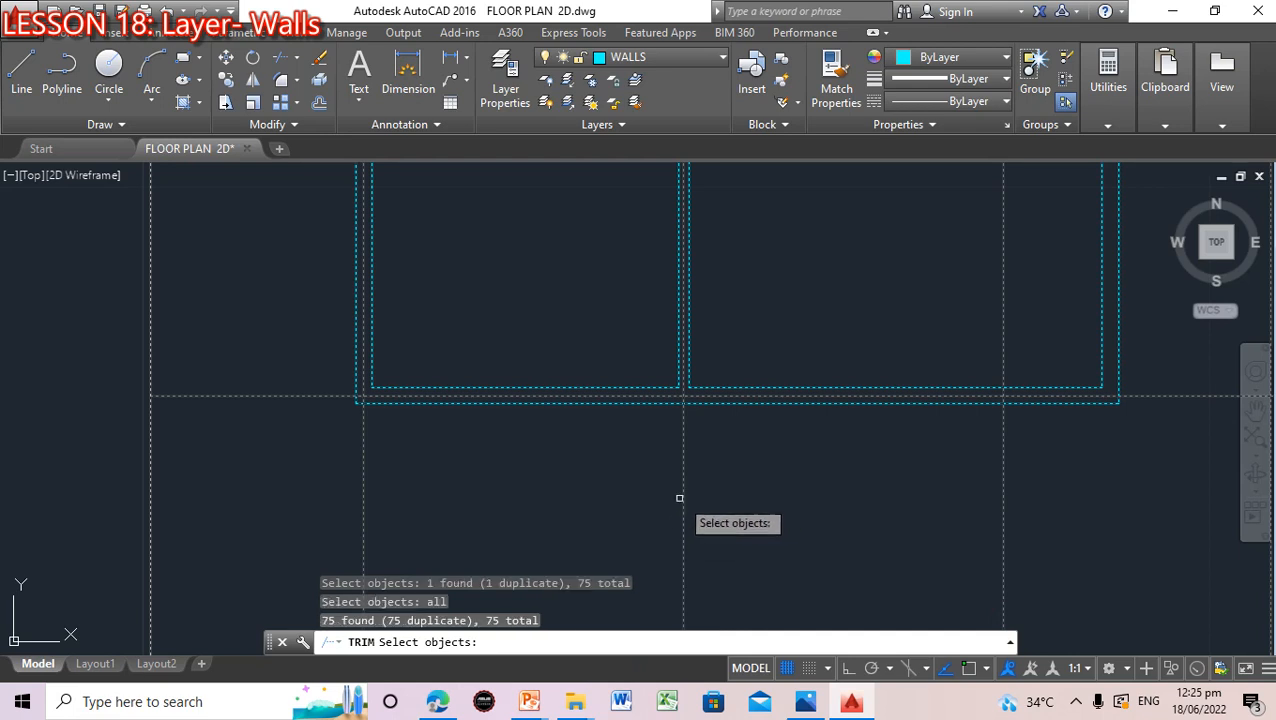
pyautogui.click(697, 486)
pyautogui.press('Escape')
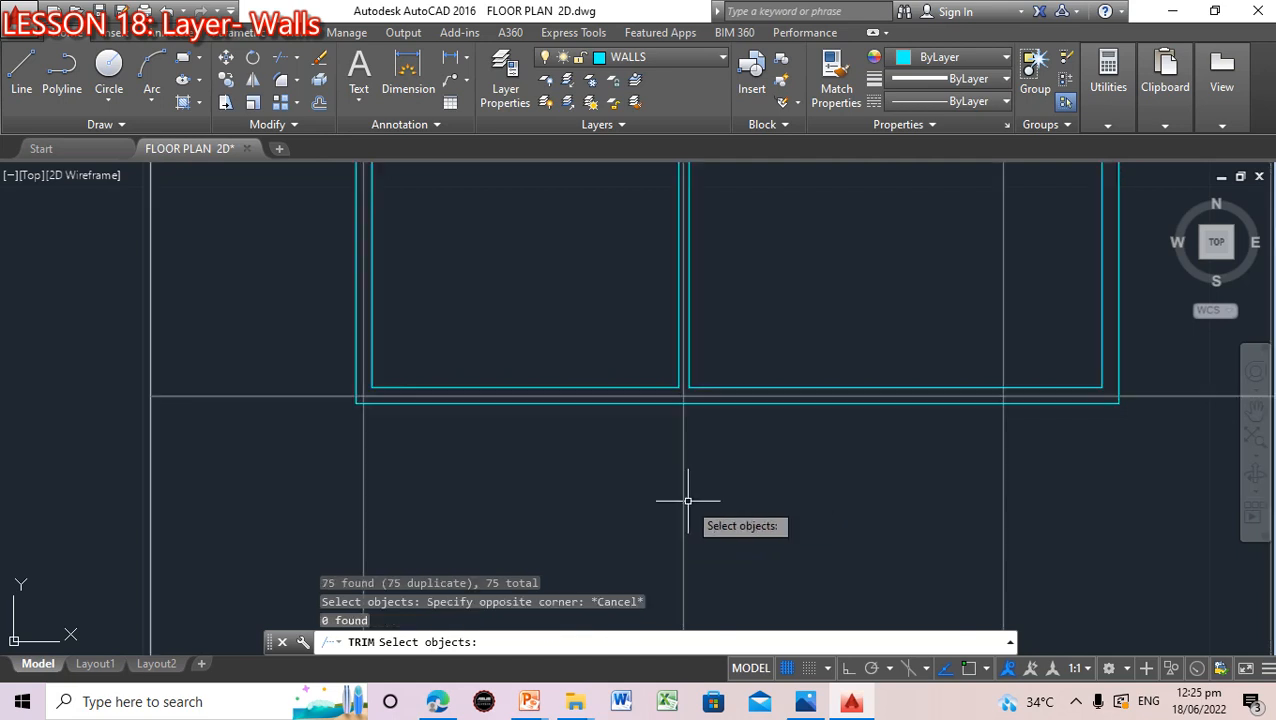
pyautogui.press('Escape')
# Erase the two middle vertical grid lines that extend south of the south outer wall
pyautogui.scroll(-5, 796, 505)
pyautogui.scroll(2, 796, 505)
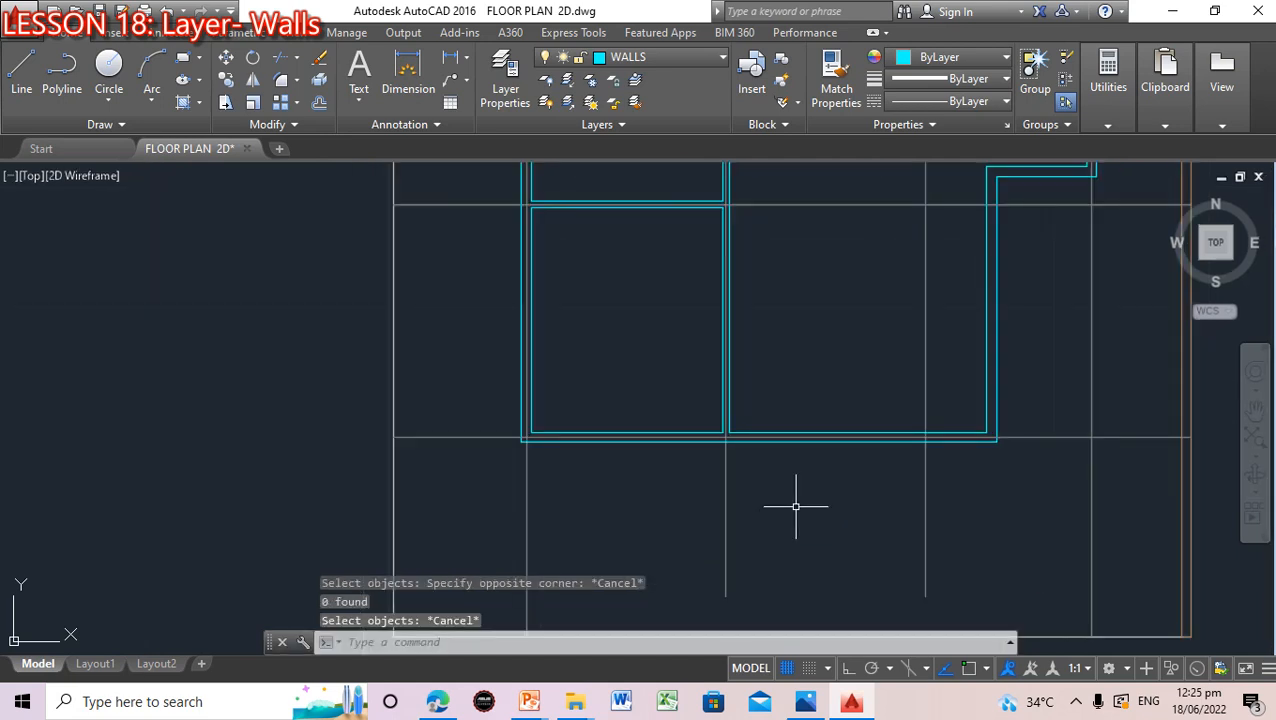
pyautogui.scroll(-2, 796, 505)
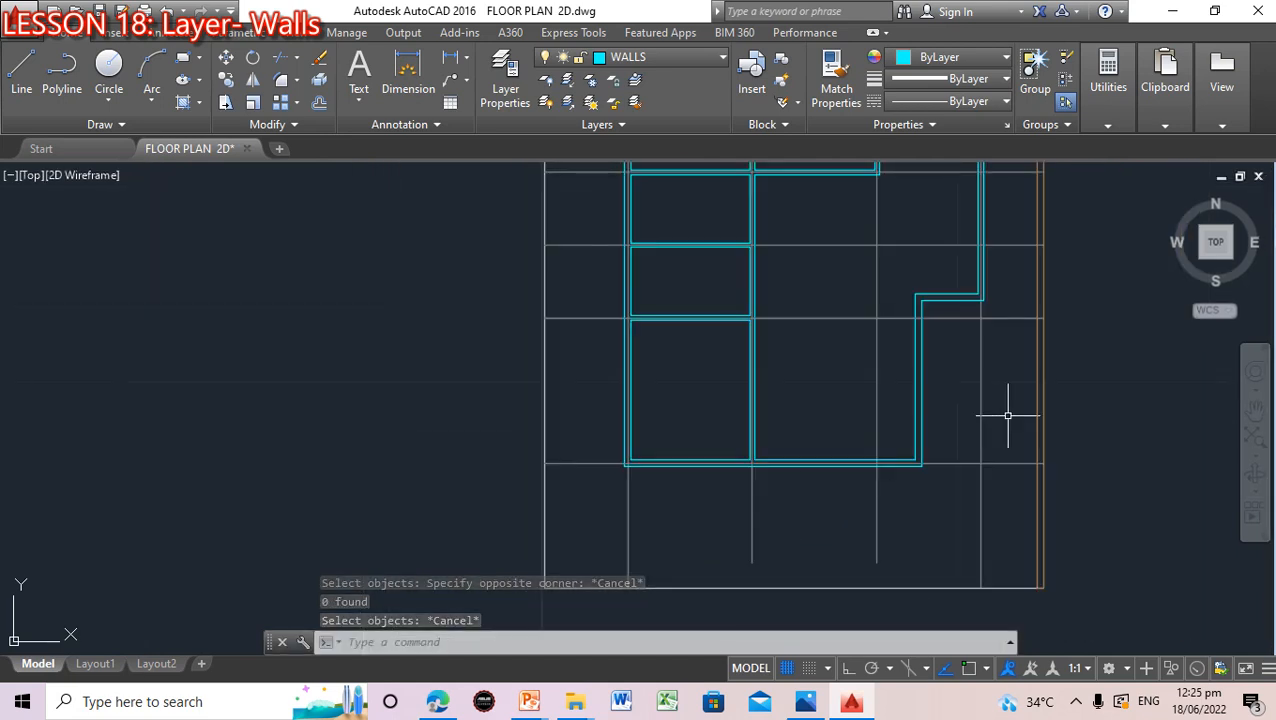
pyautogui.click(751, 531)
pyautogui.press('Delete')
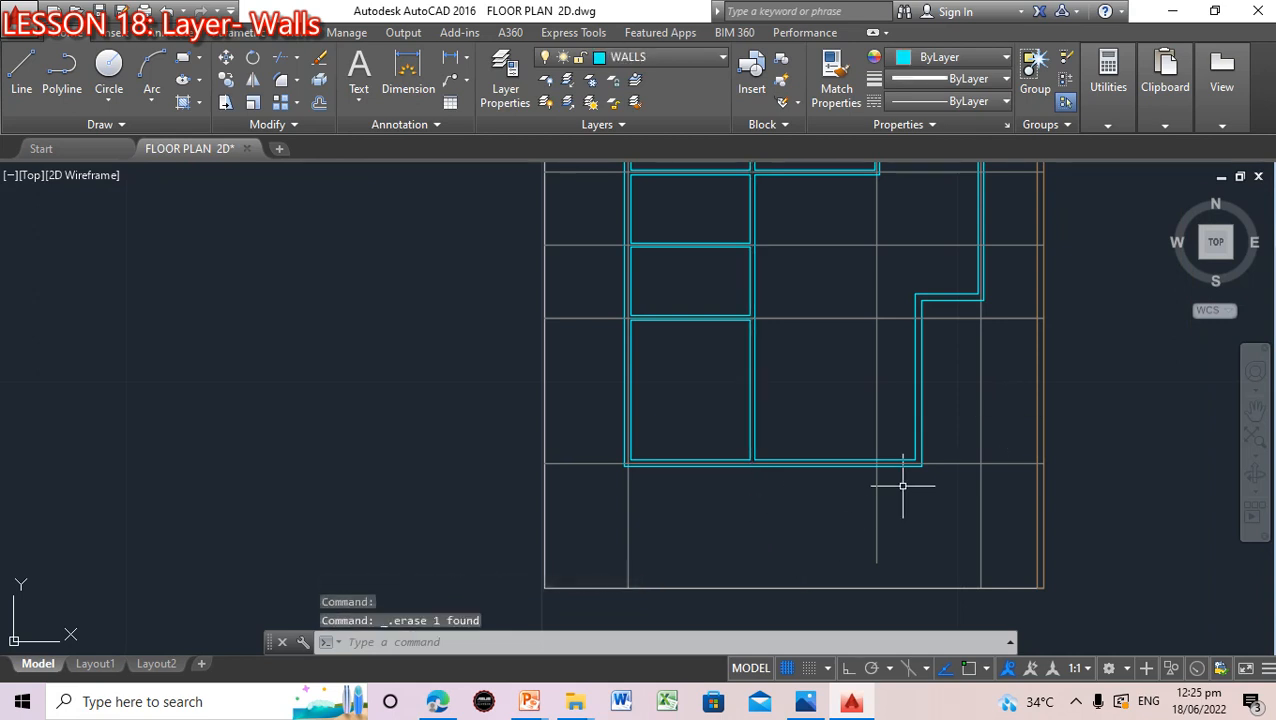
pyautogui.click(877, 503)
pyautogui.press('Delete')
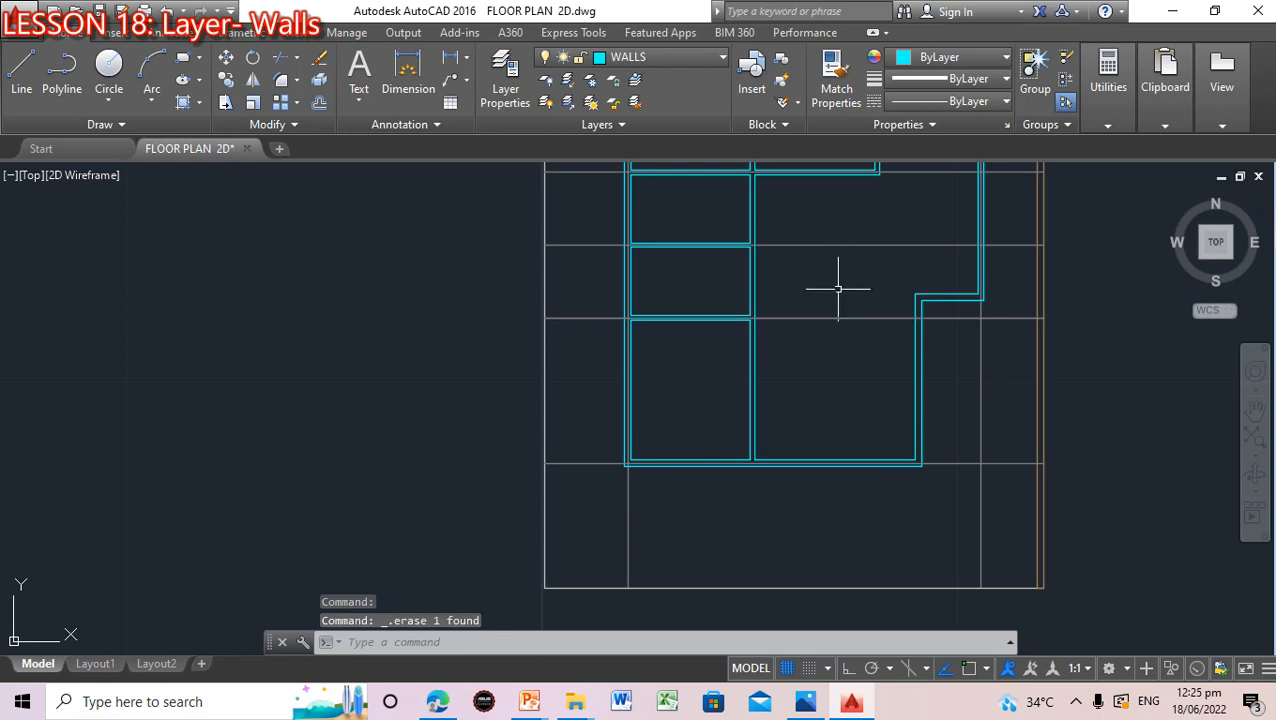
# Erase the two horizontal grid lines that run along the small western rooms' dividing walls and across the large southeastern room
pyautogui.click(838, 318)
pyautogui.press('Escape')
pyautogui.click(831, 245)
pyautogui.press('Delete')
pyautogui.click(813, 318)
pyautogui.press('Delete')
pyautogui.scroll(4, 980, 356)
pyautogui.scroll(-4, 968, 365)
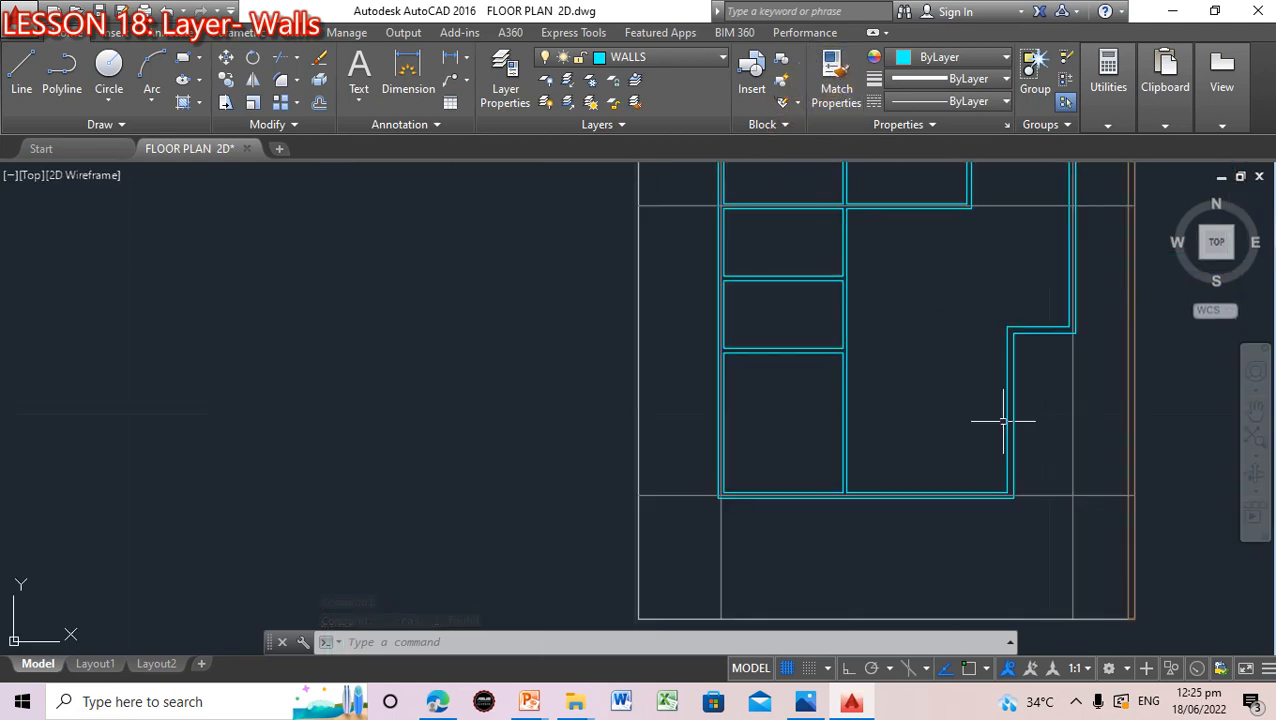
# Turn the GUIDELN layer off to view the walls alone and turn it back on
pyautogui.click(722, 57)
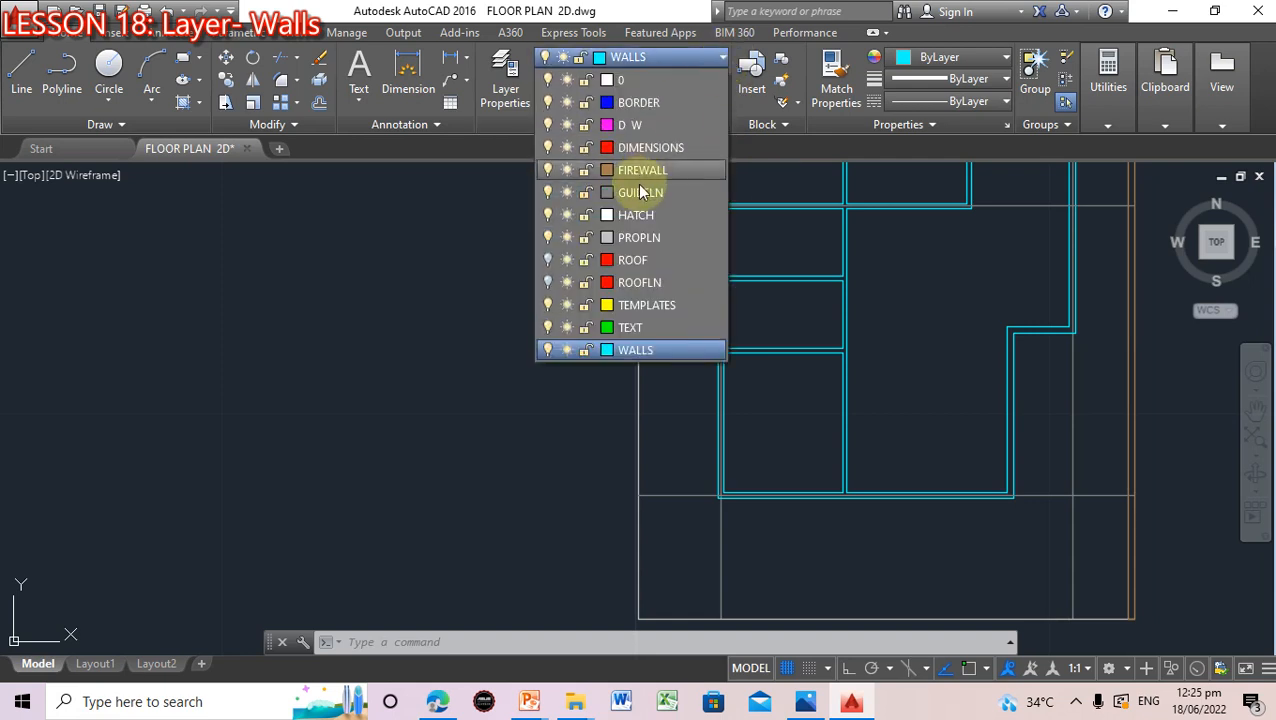
pyautogui.click(549, 192)
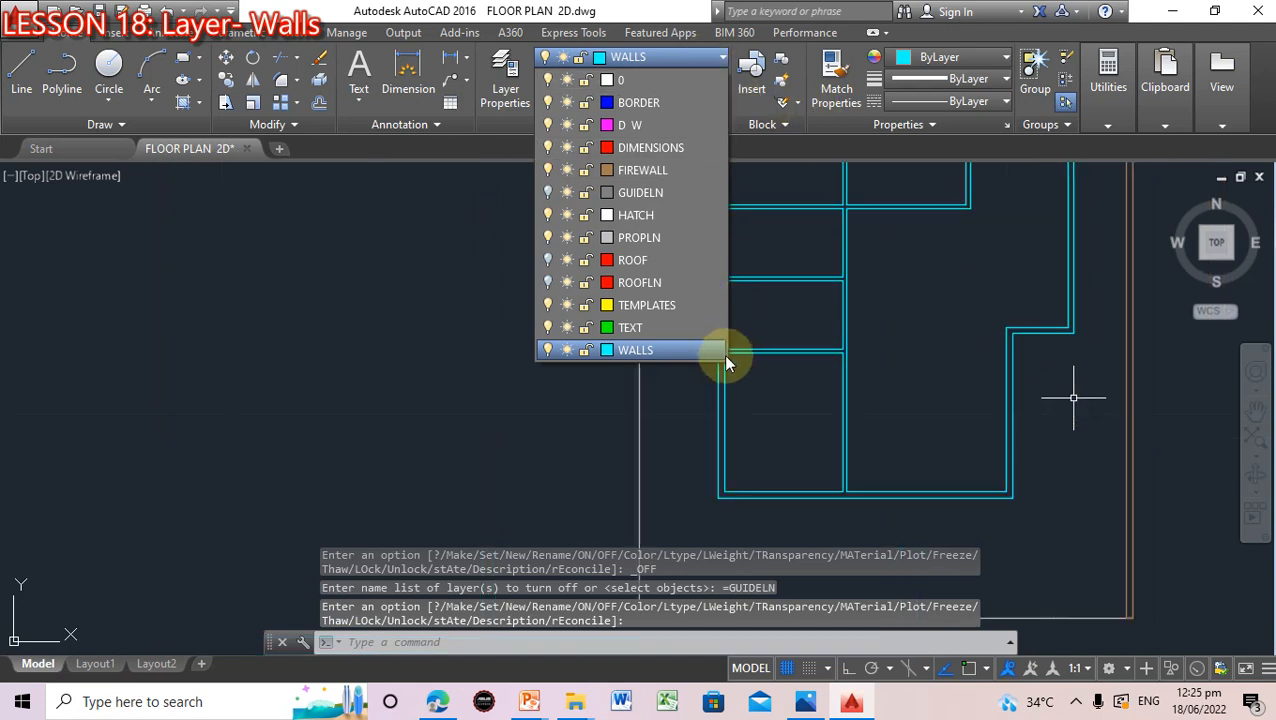
pyautogui.click(494, 410)
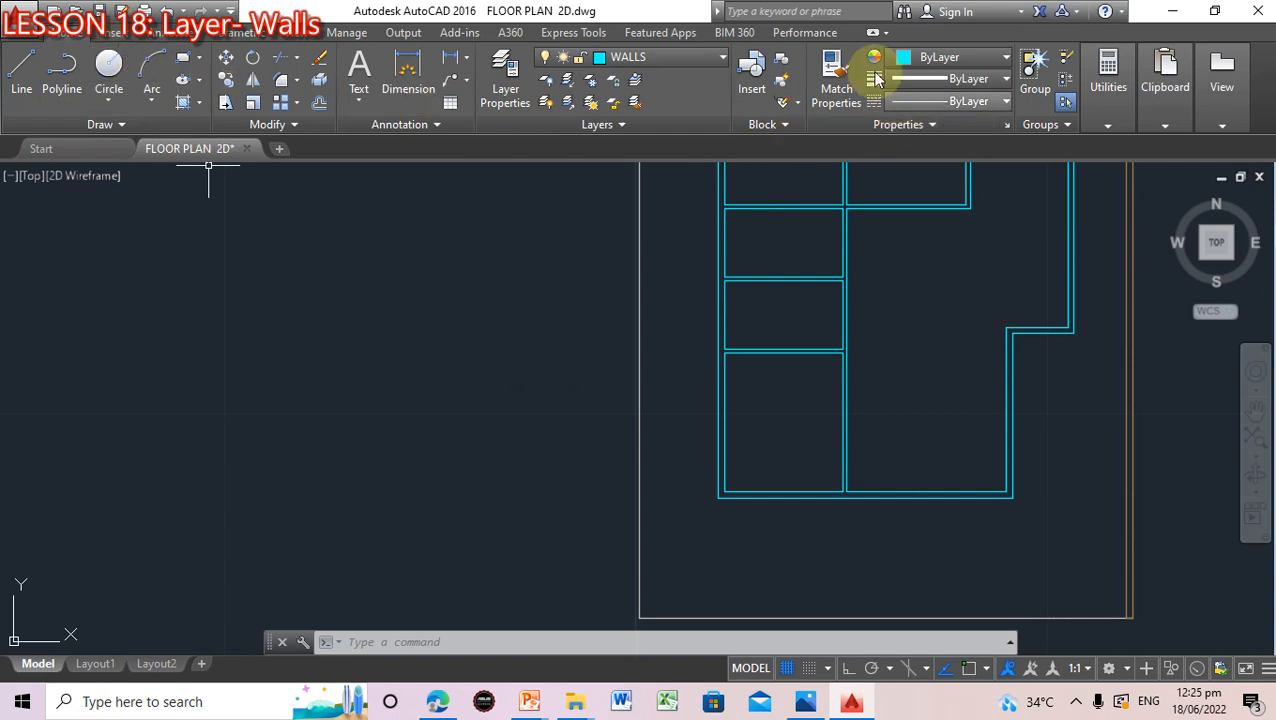
pyautogui.click(708, 58)
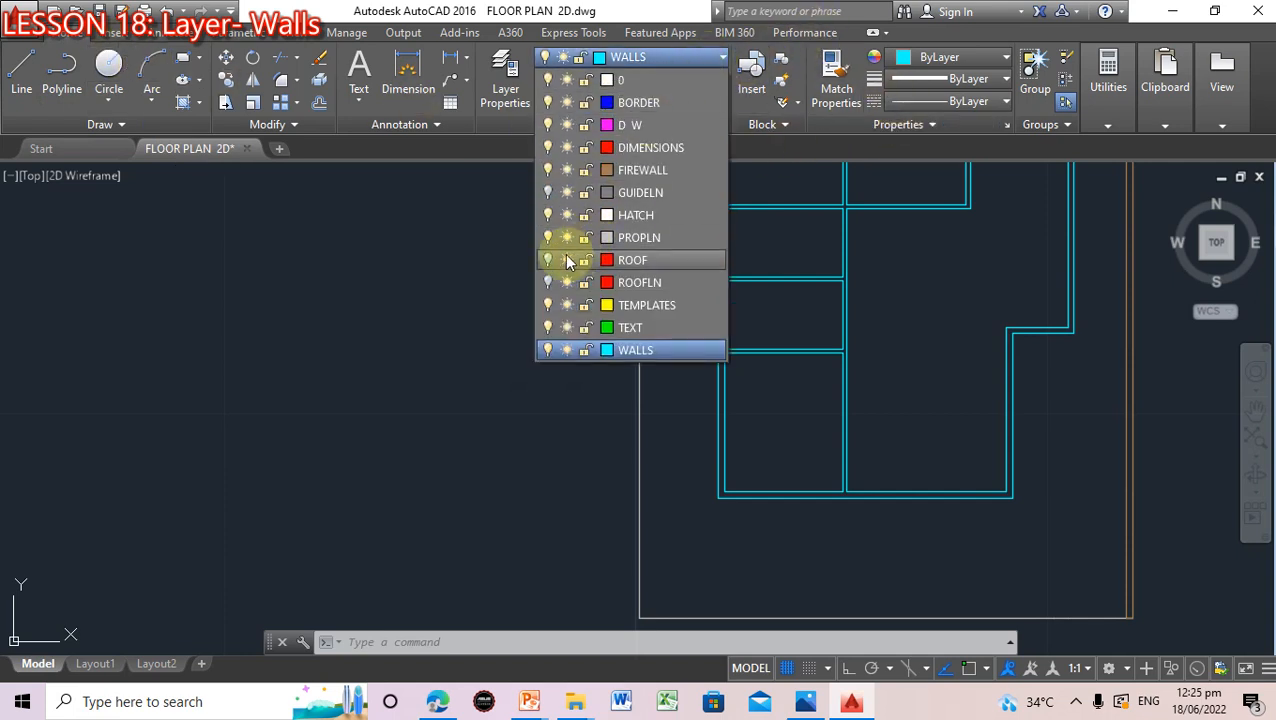
pyautogui.click(548, 192)
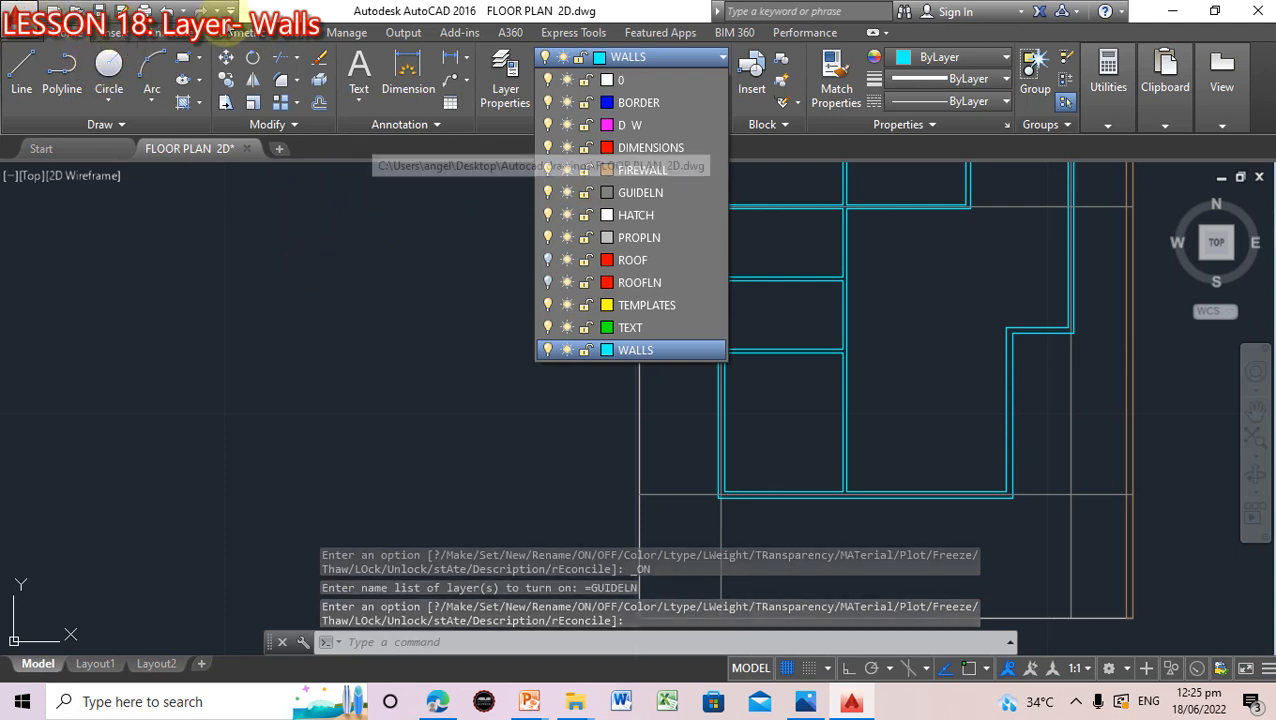
# Undo the recent erasures until the two vertical and two horizontal grid lines are restored
pyautogui.click(172, 12)
pyautogui.click(172, 12)
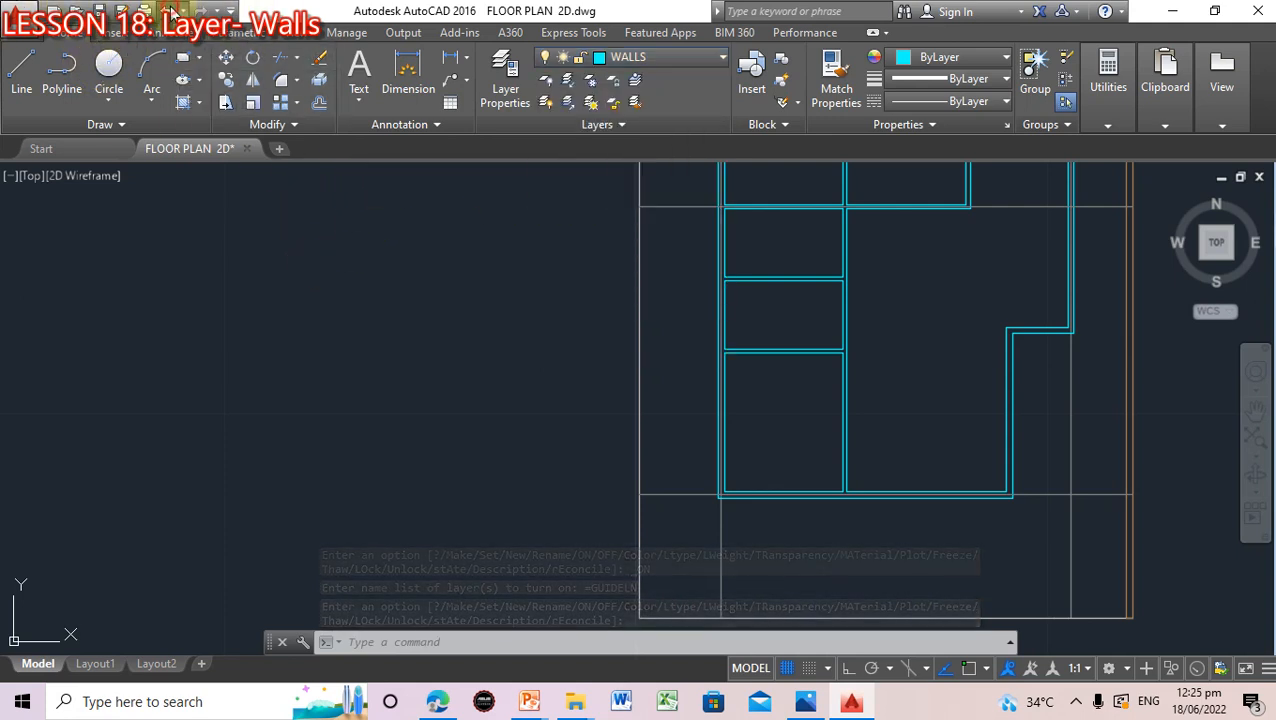
pyautogui.click(172, 12)
pyautogui.click(172, 12)
pyautogui.click(172, 12)
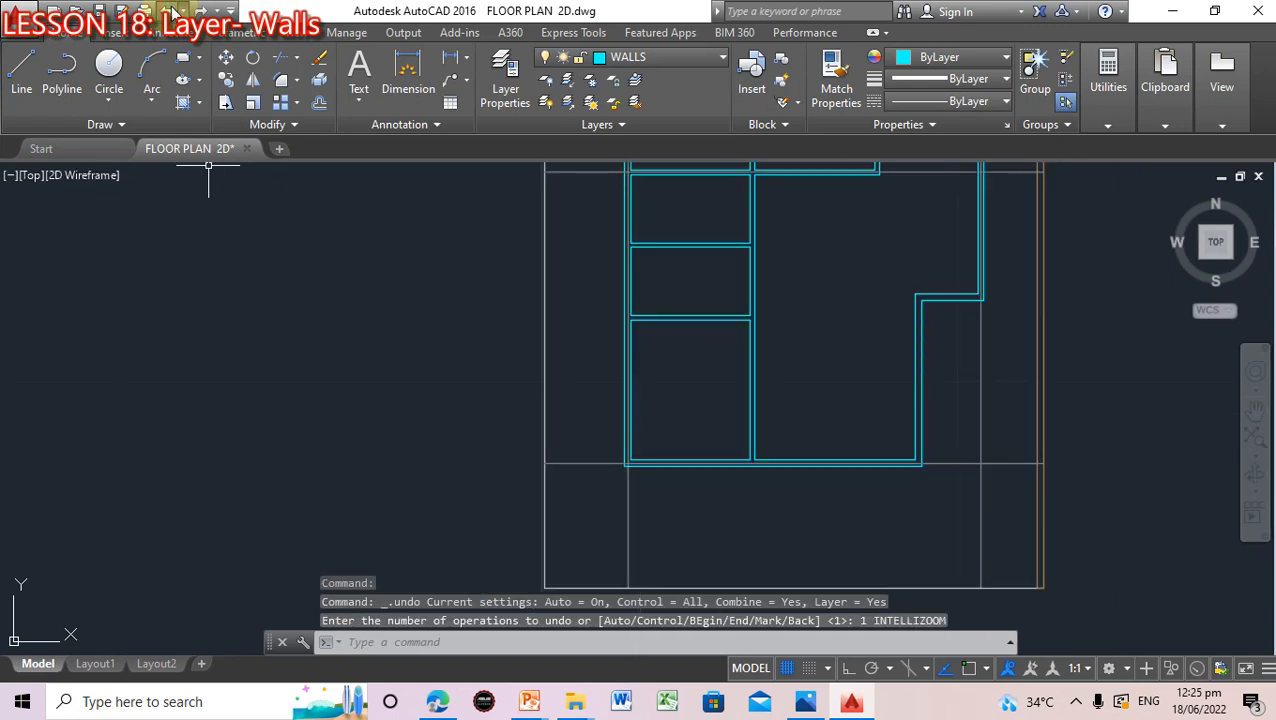
pyautogui.click(172, 12)
pyautogui.click(172, 12)
pyautogui.click(172, 12)
pyautogui.click(172, 12)
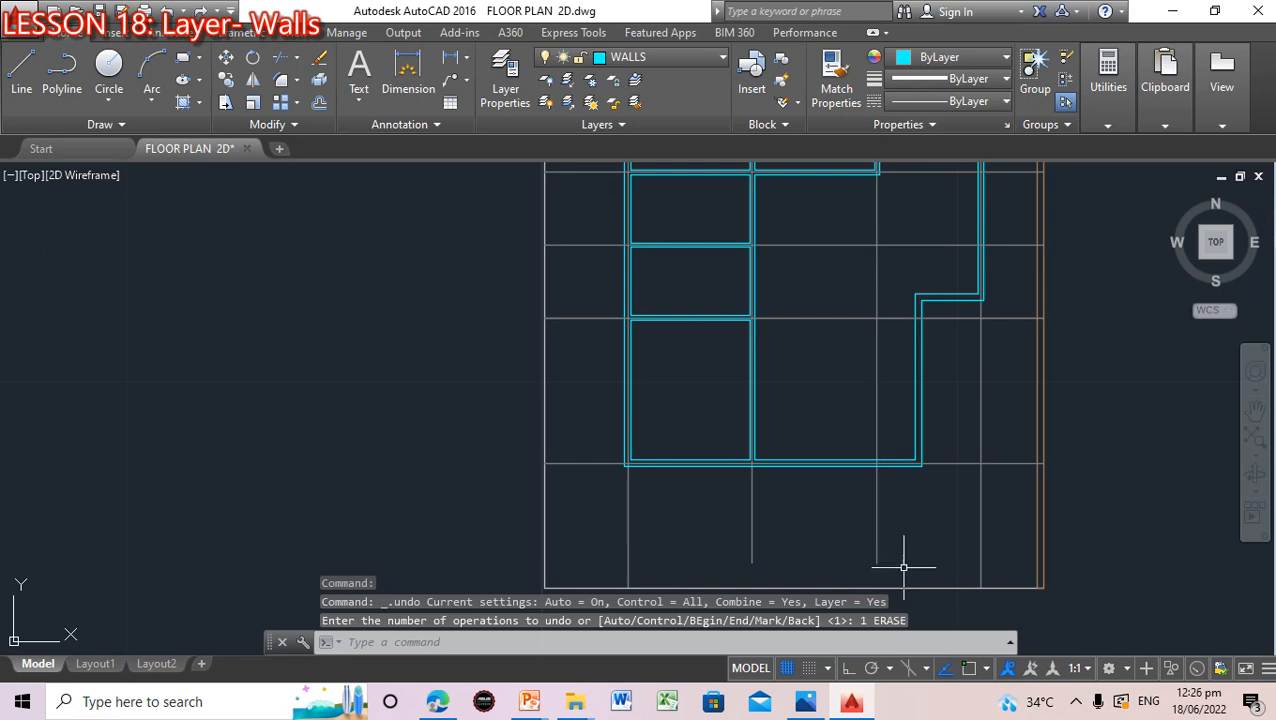
# Examine the walls and restored grid lines across the whole floor plan, from the north rooms down to the south grid line extensions
pyautogui.scroll(2, 797, 530)
pyautogui.scroll(-2, 797, 535)
pyautogui.scroll(2, 797, 535)
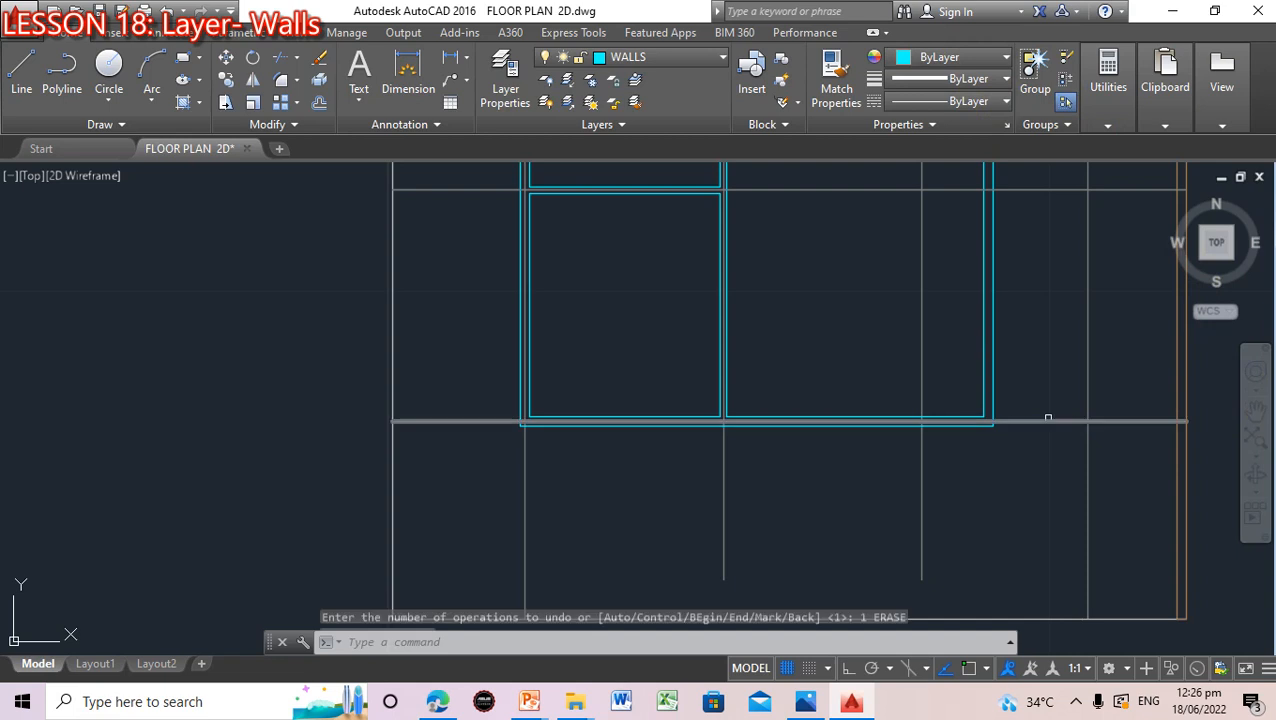
pyautogui.press('Escape')
pyautogui.click(922, 497)
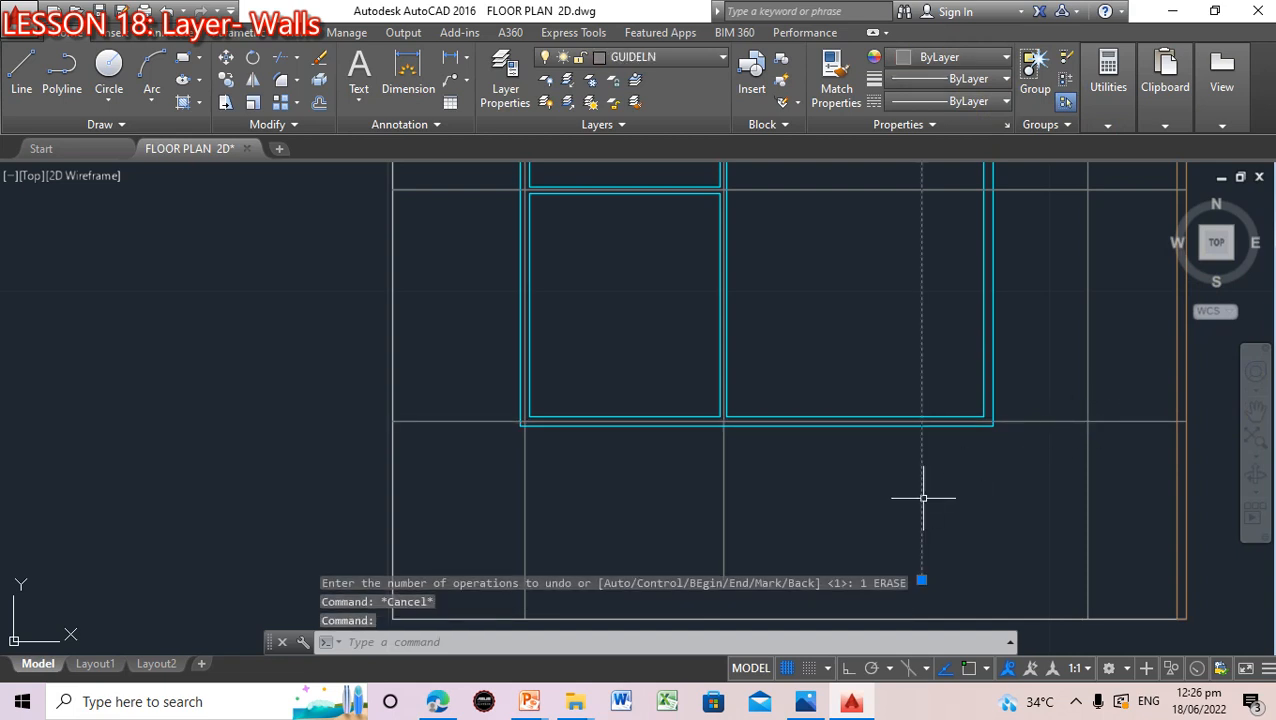
pyautogui.click(1010, 468)
pyautogui.press('Escape')
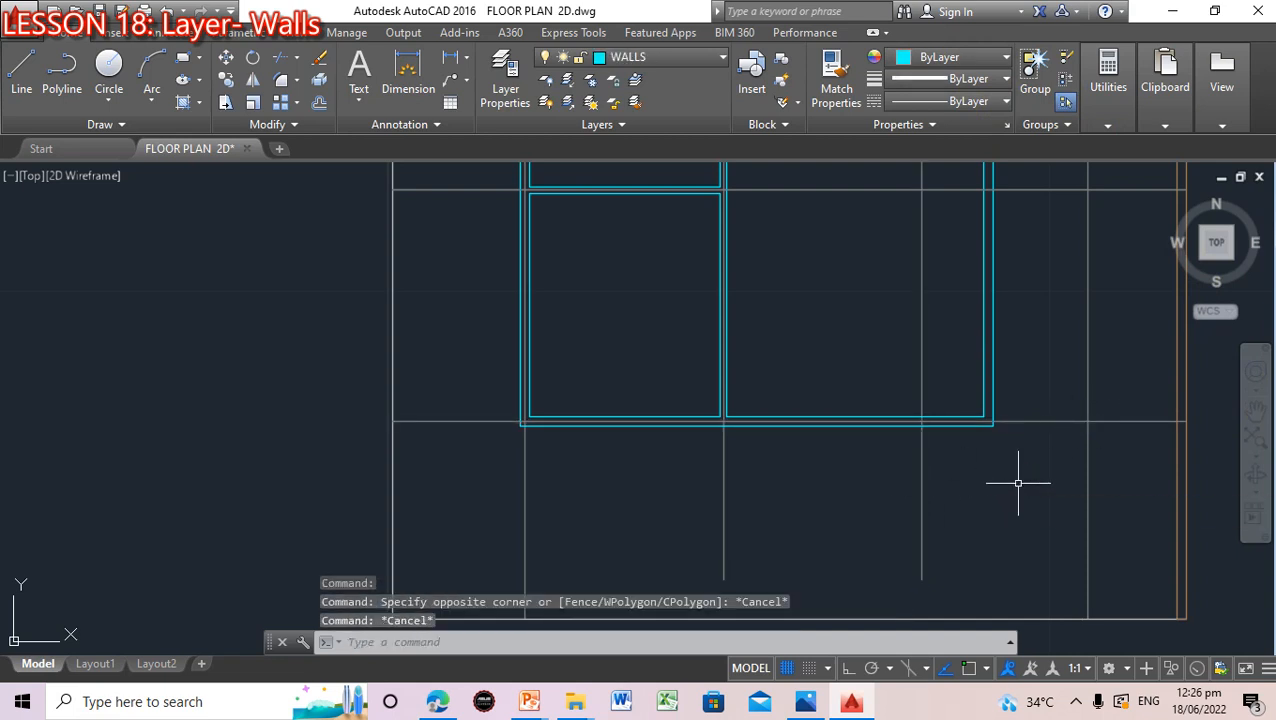
pyautogui.click(1255, 411)
pyautogui.moveTo(1079, 367); pyautogui.dragTo(999, 505)
pyautogui.moveTo(870, 317); pyautogui.dragTo(873, 515)
pyautogui.moveTo(866, 306); pyautogui.dragTo(843, 527)
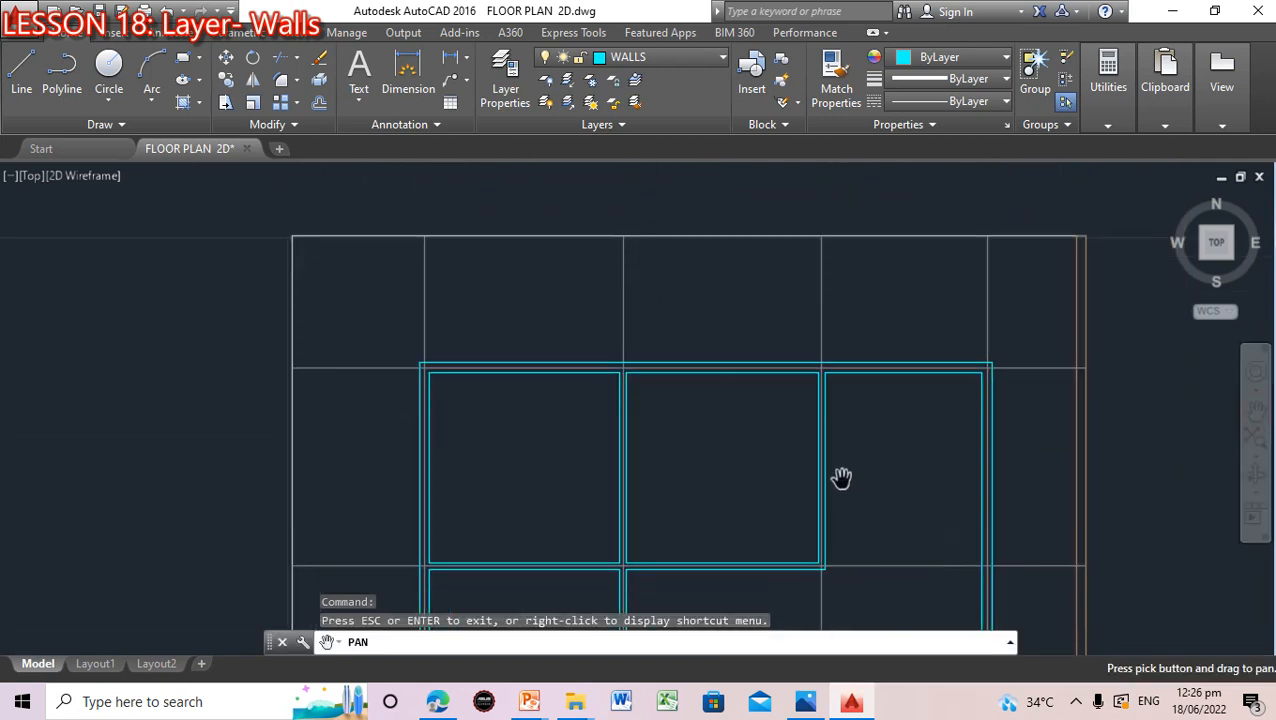
pyautogui.moveTo(857, 461); pyautogui.dragTo(869, 325)
pyautogui.moveTo(925, 417); pyautogui.dragTo(927, 375)
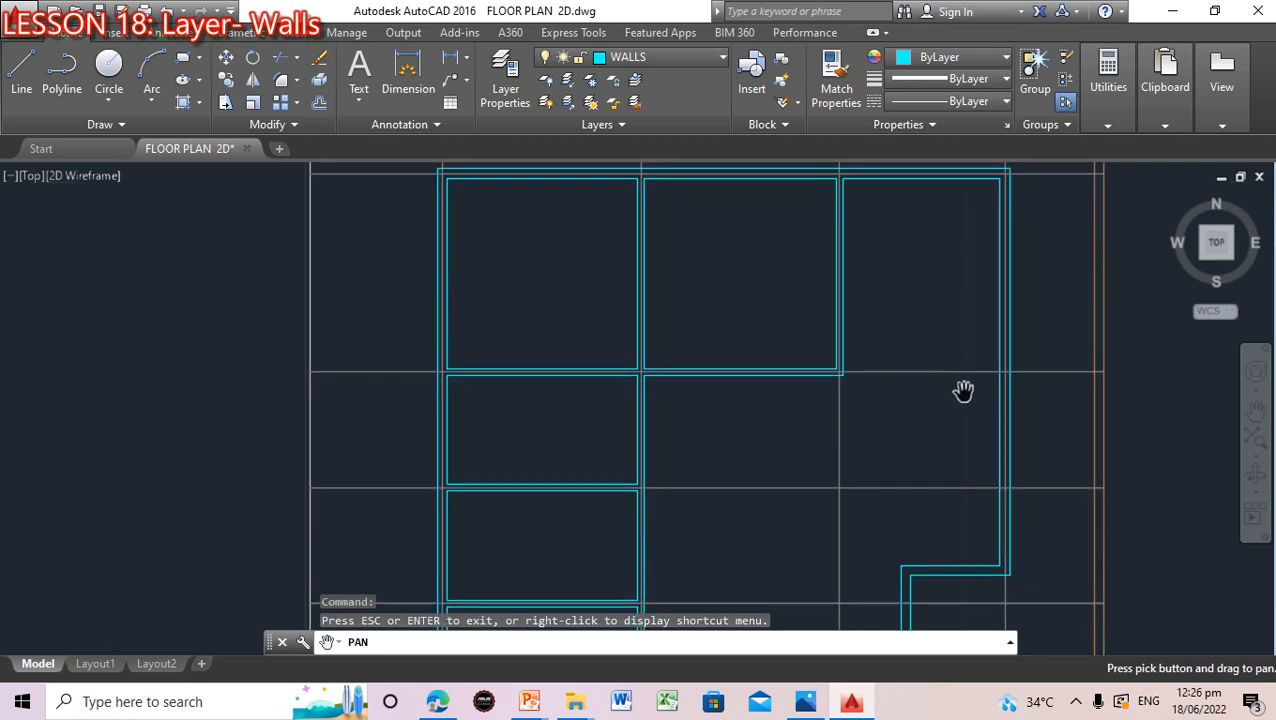
pyautogui.moveTo(970, 492); pyautogui.dragTo(937, 387)
pyautogui.moveTo(818, 393)
pyautogui.mouseDown()
pyautogui.moveTo(776, 316)
pyautogui.moveTo(790, 316)
pyautogui.moveTo(775, 205)
pyautogui.mouseUp()
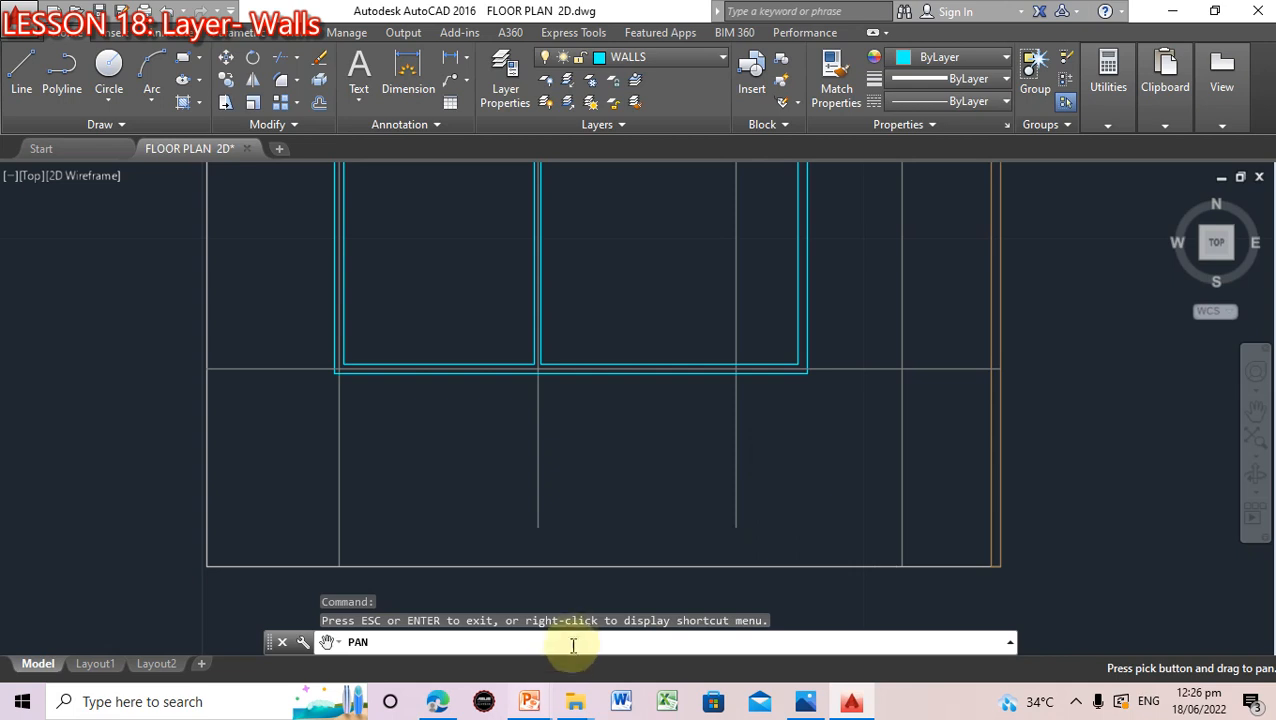
# Switch to the Lesson 18 presentation in PowerPoint and examine the enlarged reference plan around the two posts south of the living area
pyautogui.moveTo(529, 701)
pyautogui.click(632, 640)
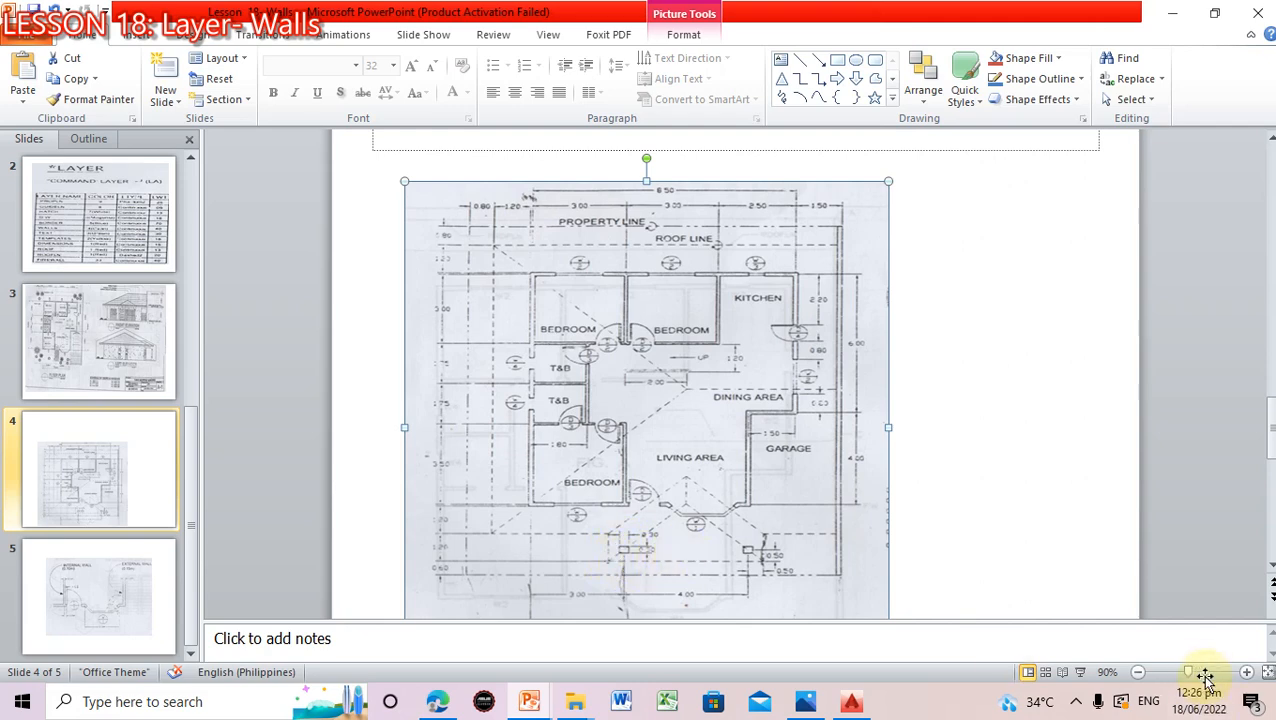
pyautogui.scroll(1, 1205, 675)
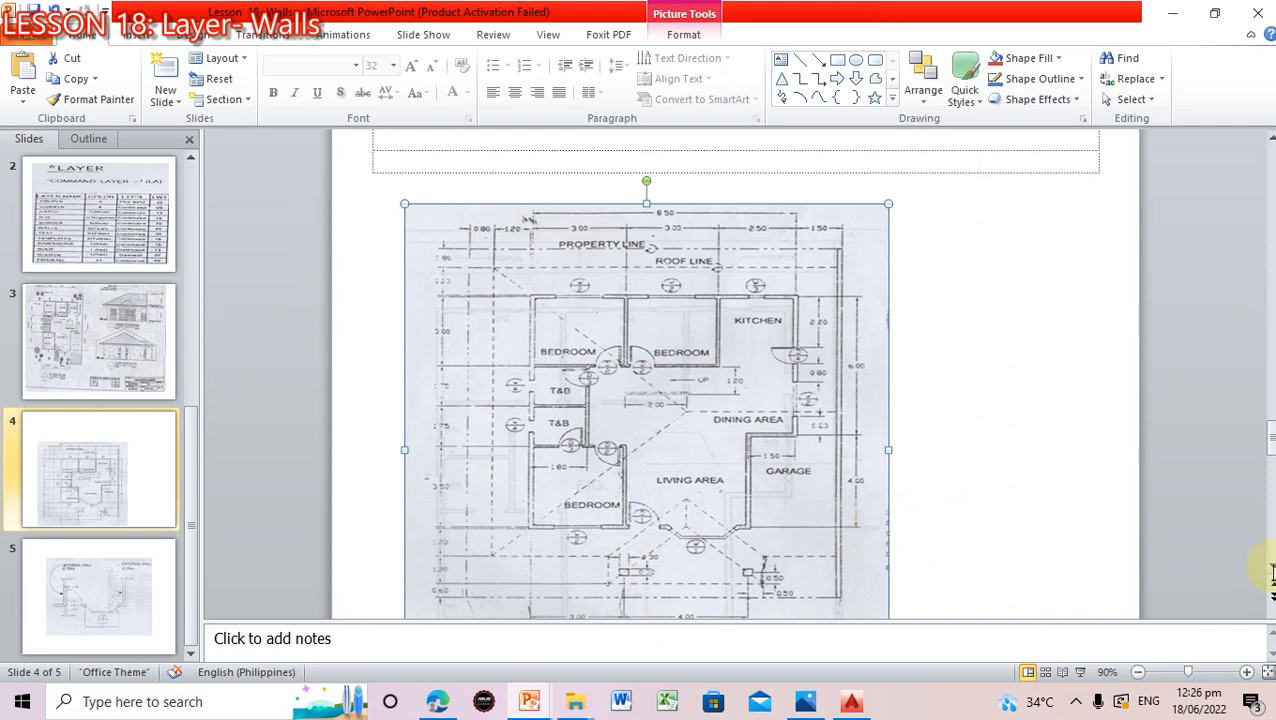
pyautogui.click(1272, 567)
pyautogui.click(1272, 567)
pyautogui.click(1272, 567)
pyautogui.click(1272, 567)
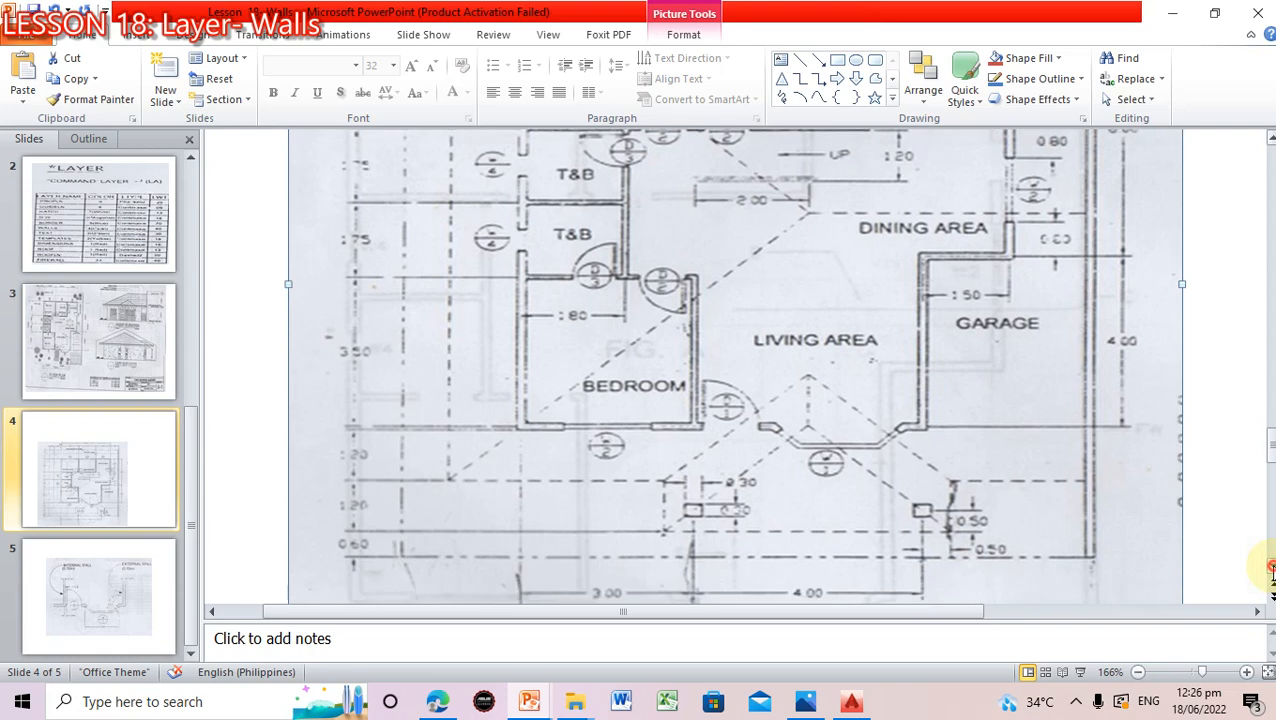
pyautogui.click(1272, 567)
pyautogui.click(1272, 567)
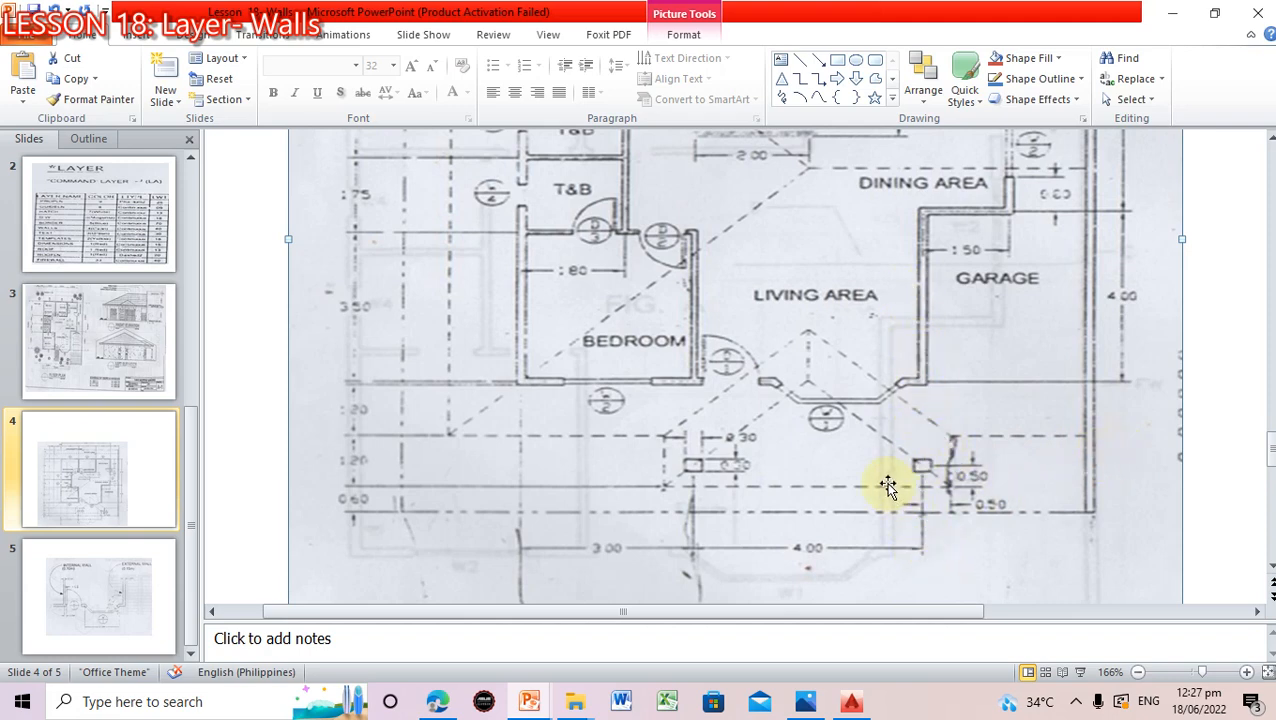
# Switch back to AutoCAD and turn on the ROOF and ROOFLN layers
pyautogui.click(853, 704)
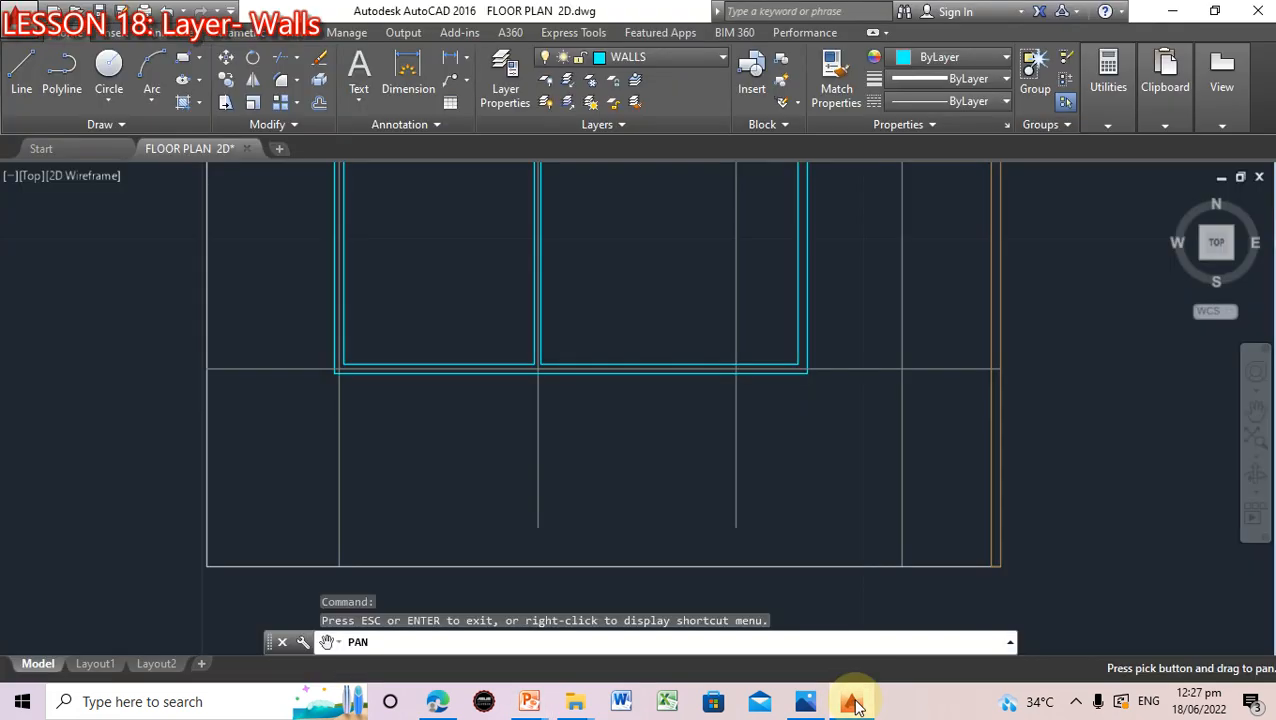
pyautogui.click(724, 57)
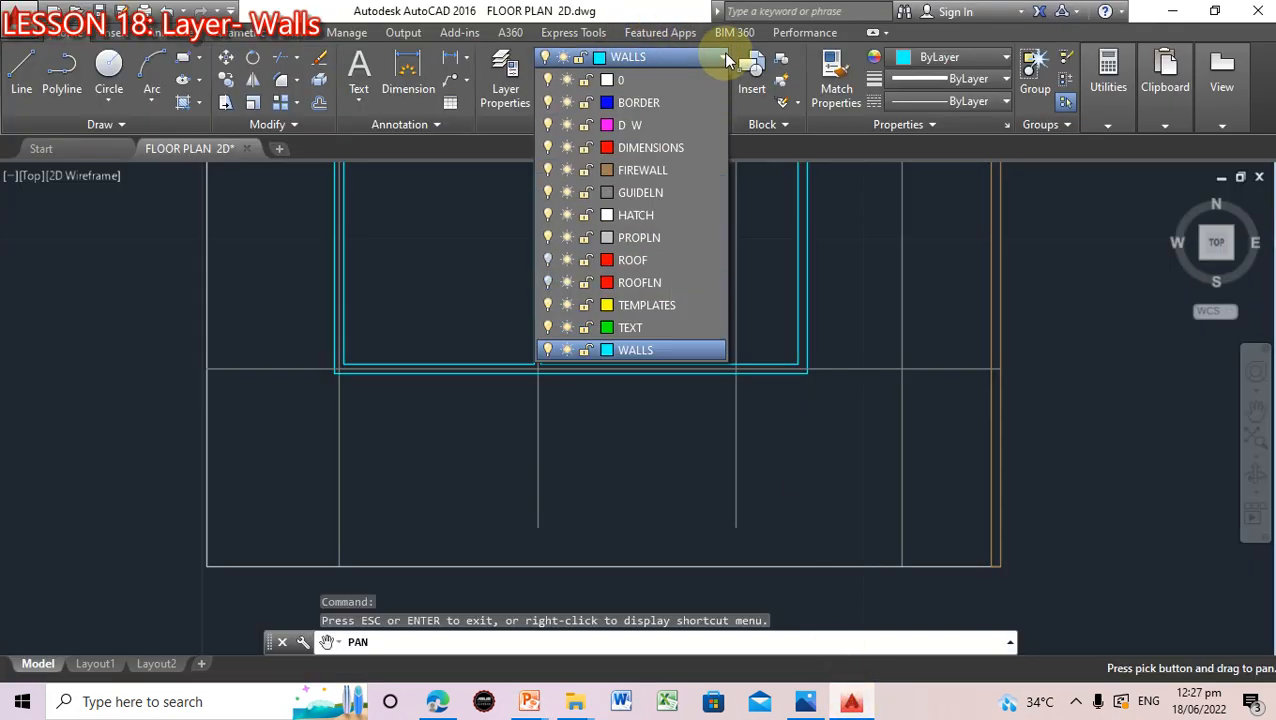
pyautogui.click(548, 260)
pyautogui.click(548, 283)
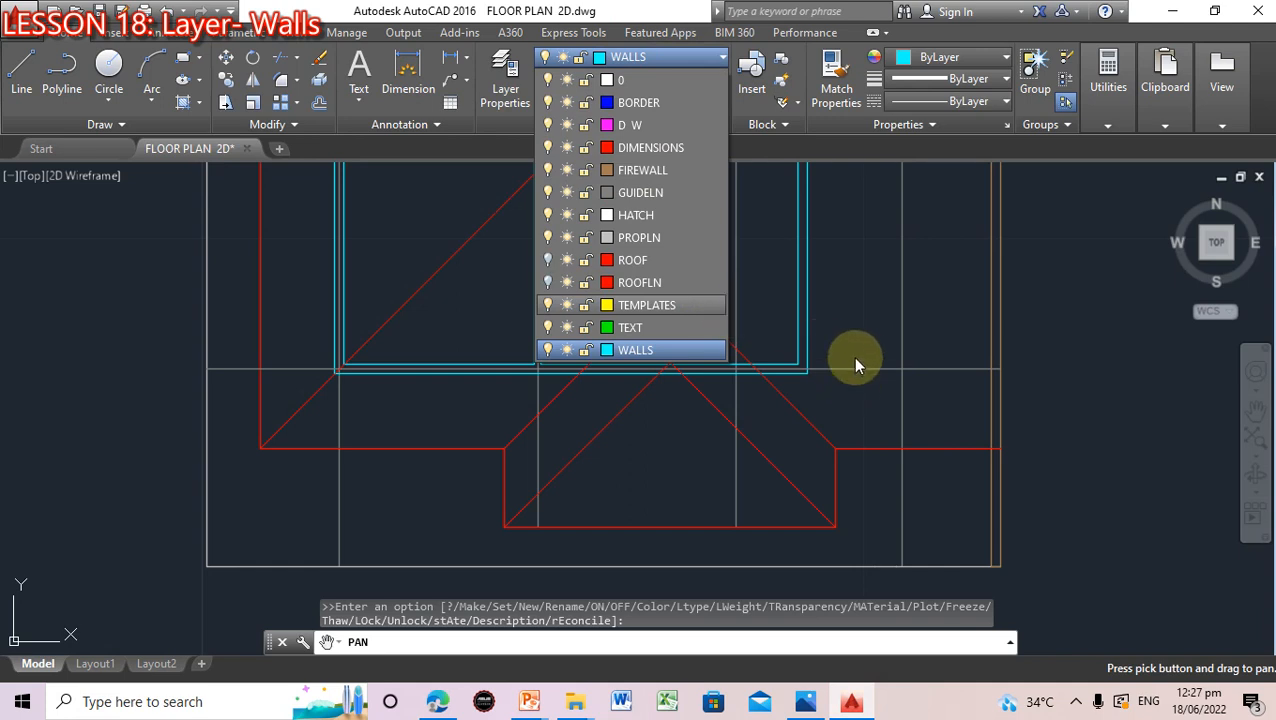
pyautogui.click(855, 327)
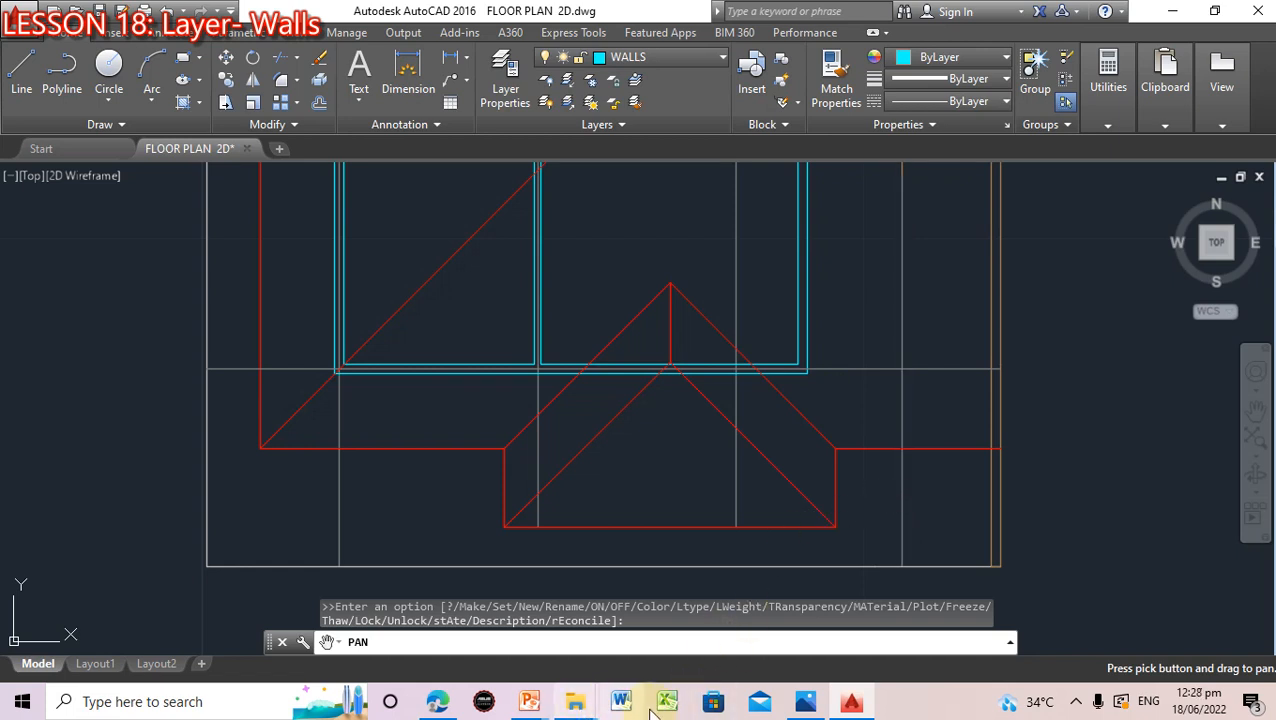
# Check the post distances from the roof line in the PowerPoint reference plan and return to AutoCAD
pyautogui.moveTo(529, 705)
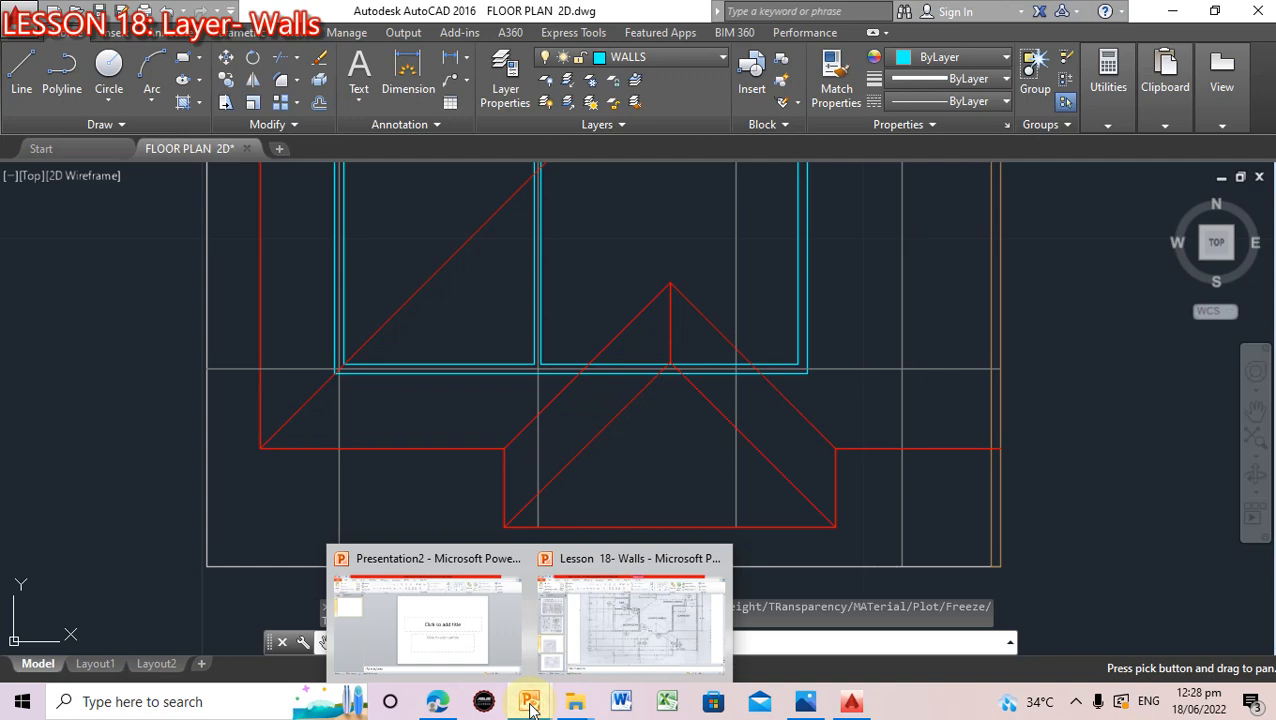
pyautogui.click(643, 634)
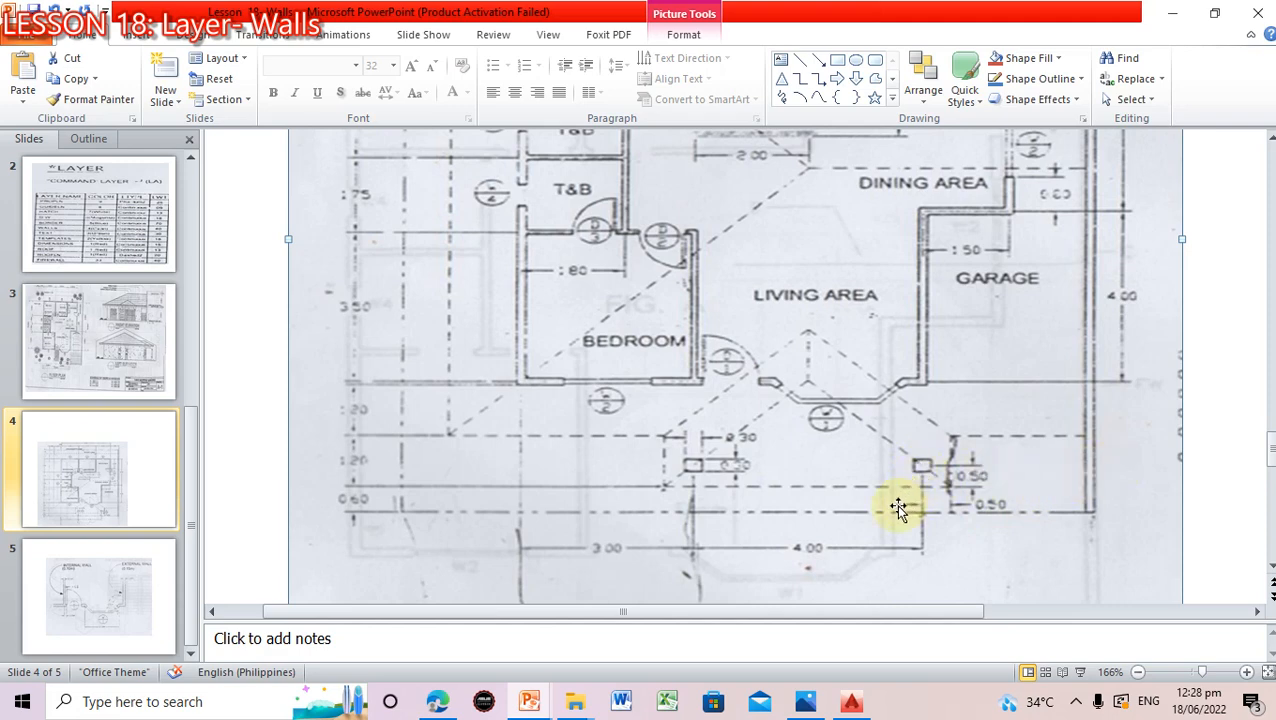
pyautogui.click(851, 701)
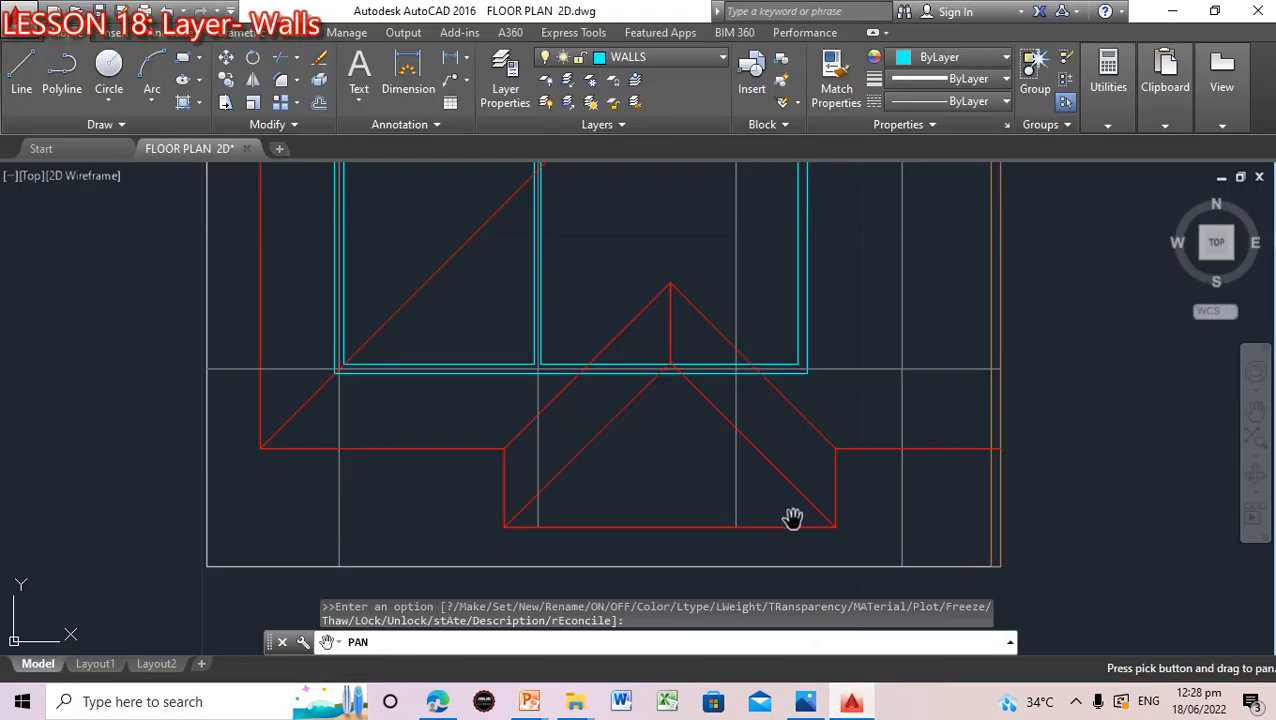
# Offset the south edge of the projecting porch roof 0.5 to the north
pyautogui.press('Escape')
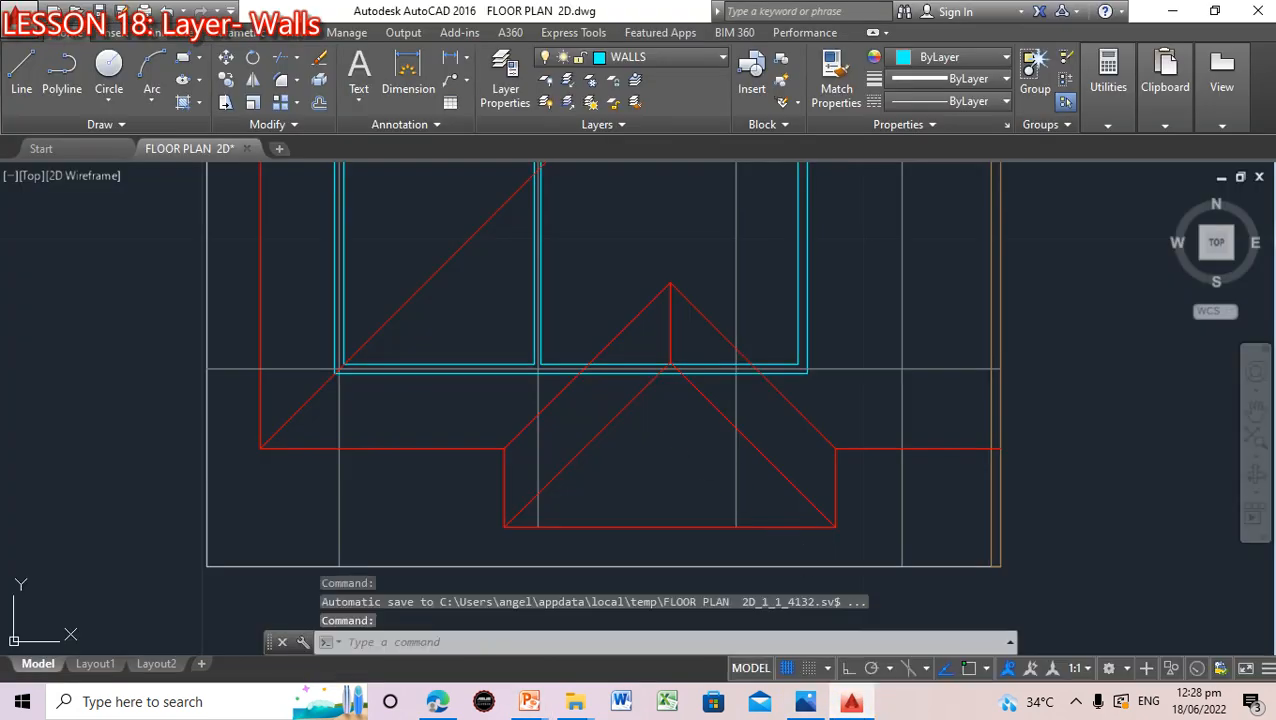
pyautogui.click(669, 527)
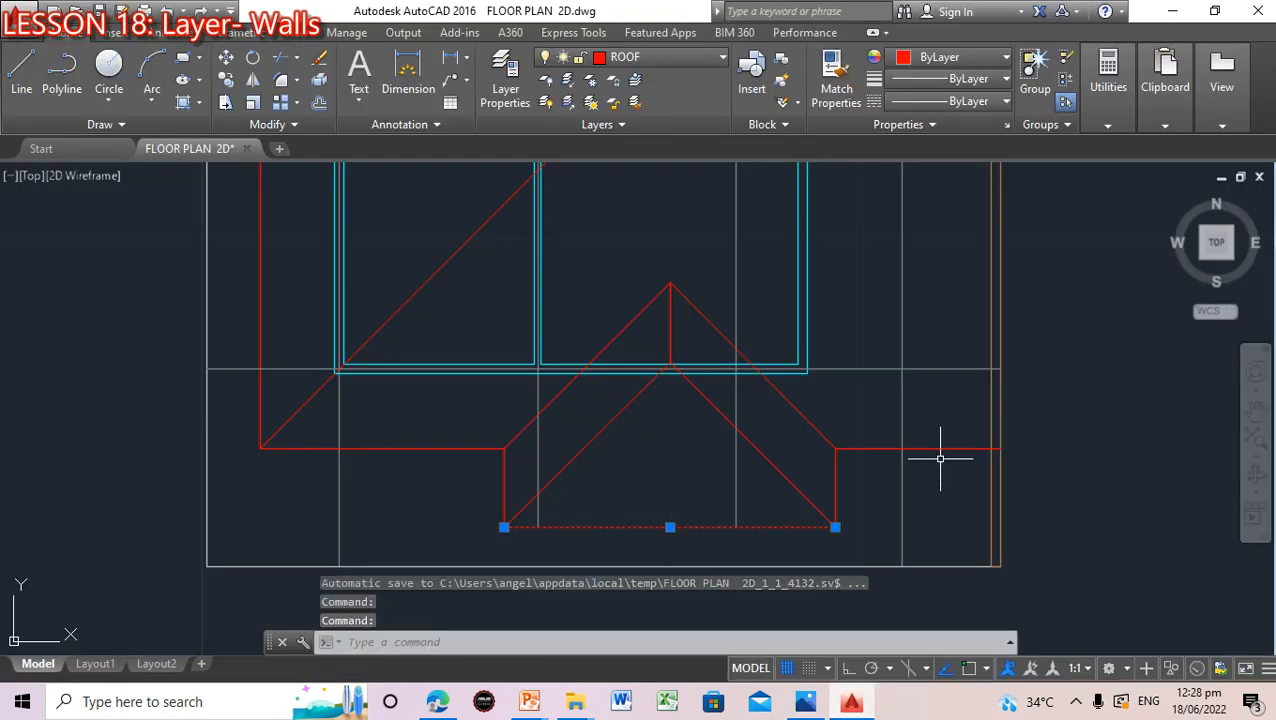
pyautogui.write('o')
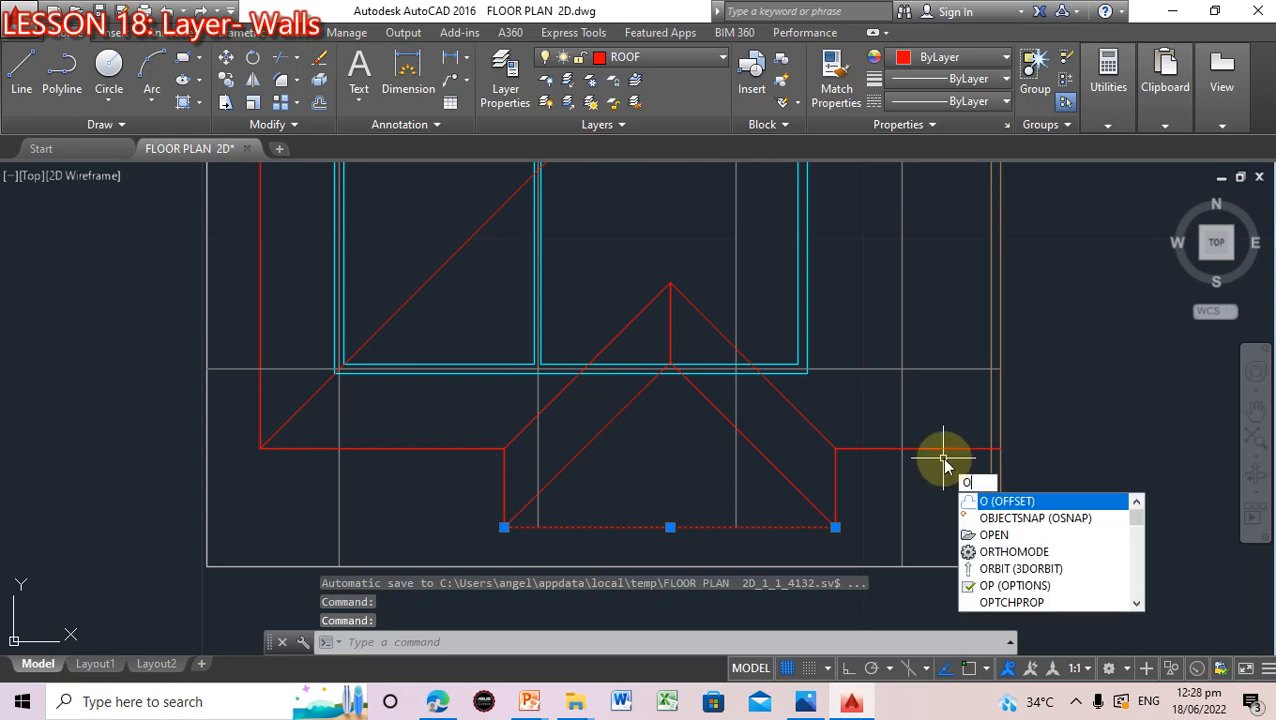
pyautogui.press('Return')
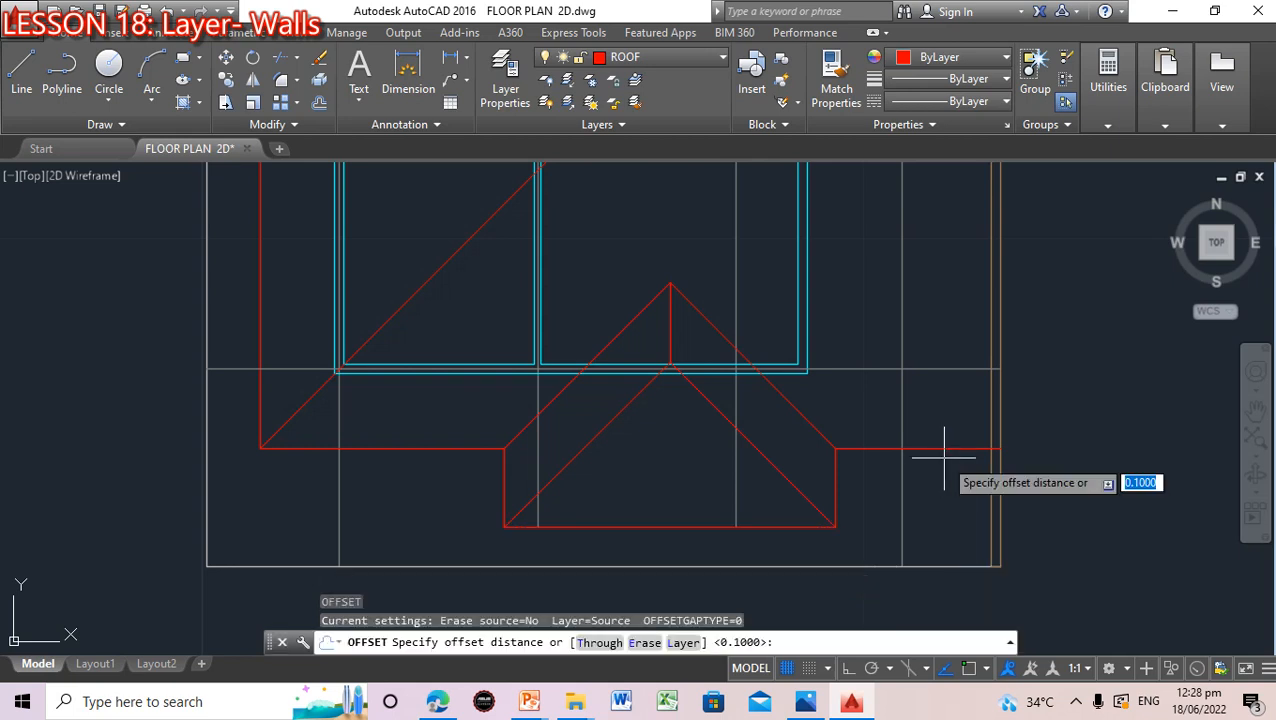
pyautogui.write('0')
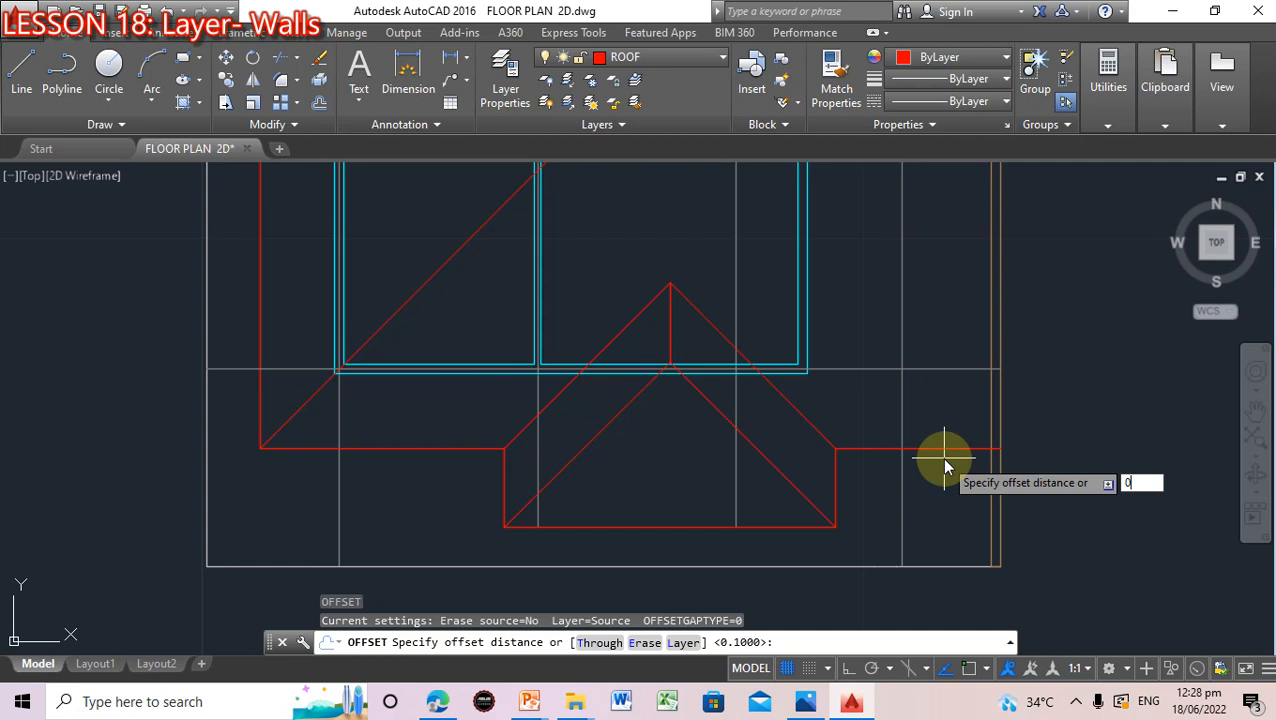
pyautogui.write('.5')
pyautogui.press('Return')
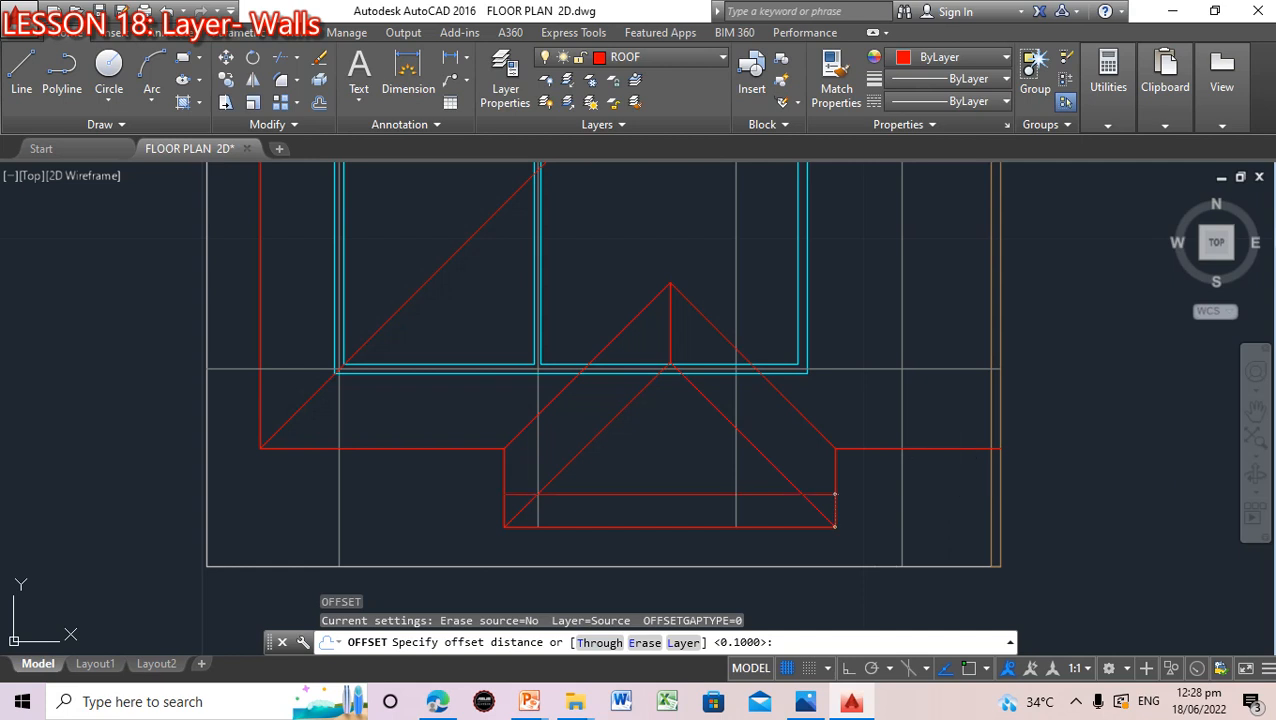
pyautogui.click(834, 497)
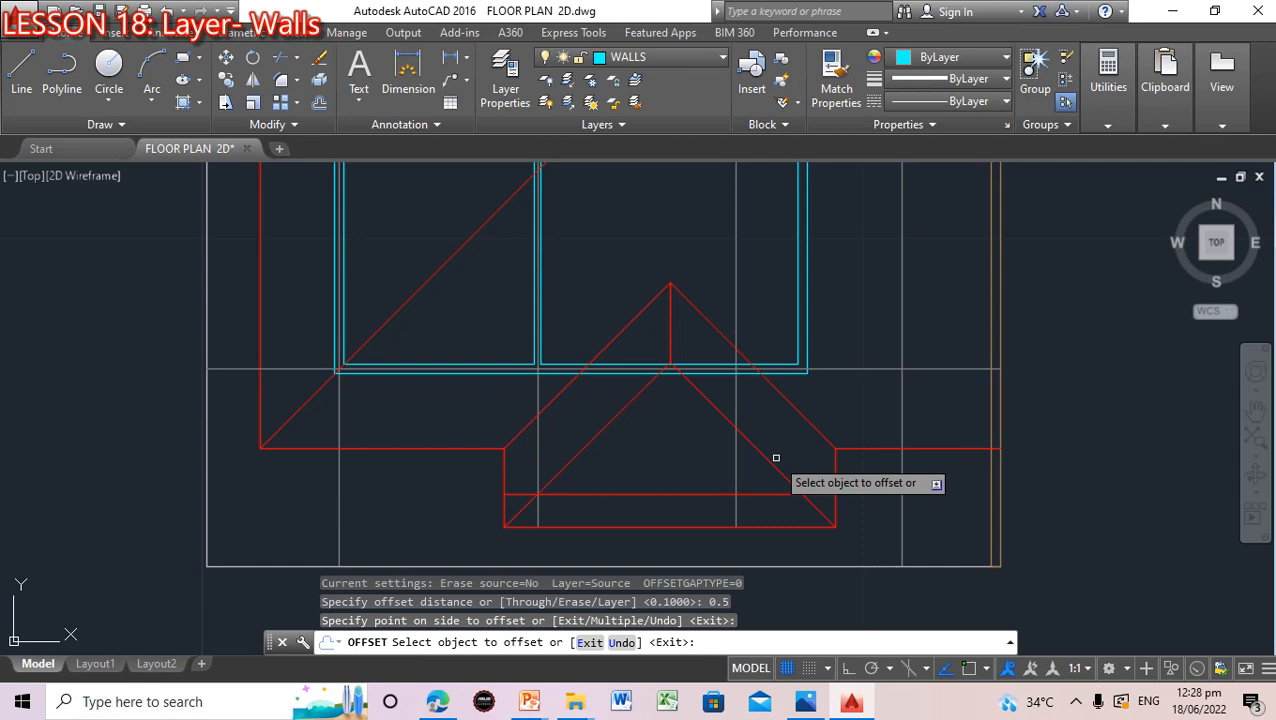
# Check the spacing between the two porch posts in the PowerPoint reference plan and return to AutoCAD
pyautogui.moveTo(531, 707)
pyautogui.click(612, 649)
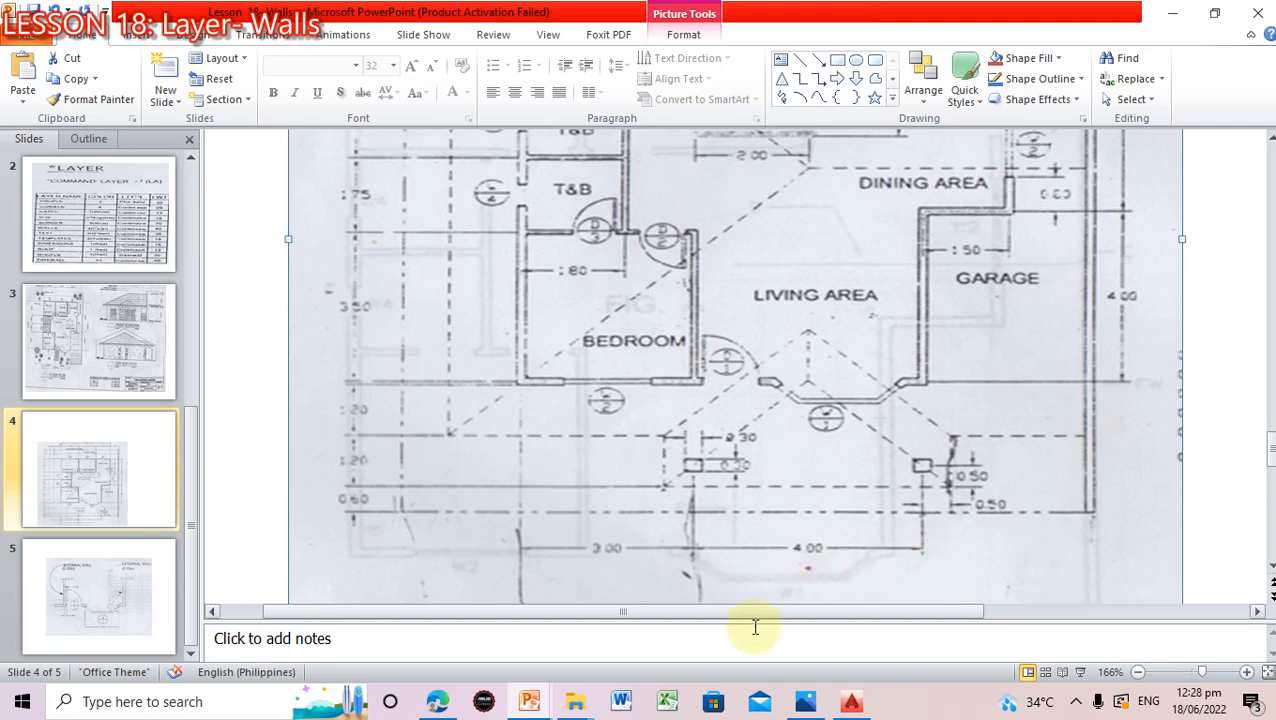
pyautogui.click(851, 704)
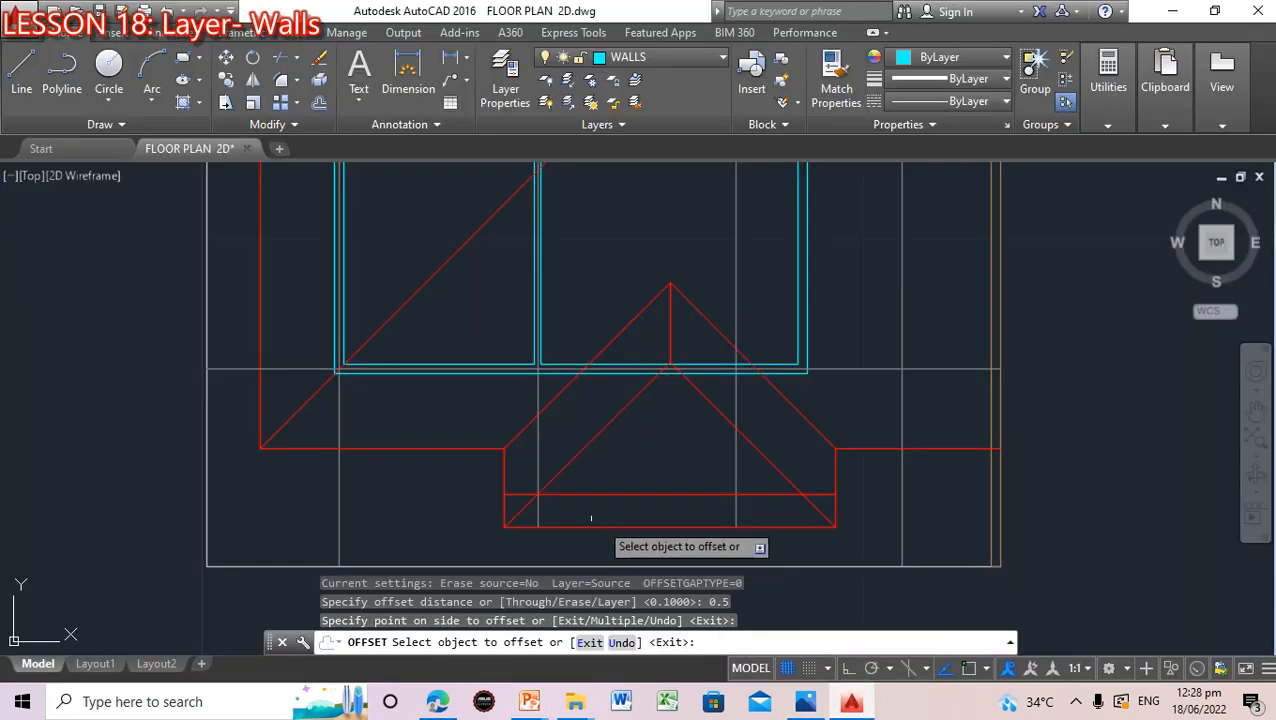
# Offset the vertical guideline between the bedroom and living area 4 to the east to locate the second porch post
pyautogui.click(539, 460)
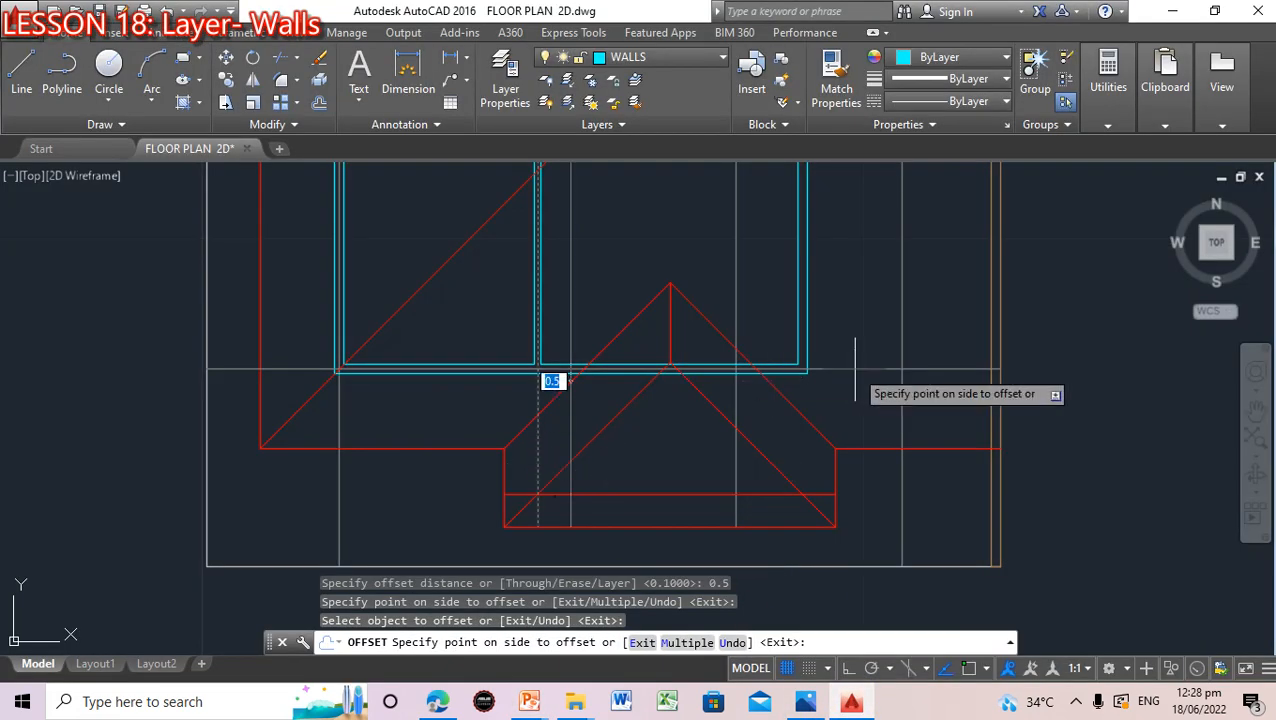
pyautogui.press('Escape')
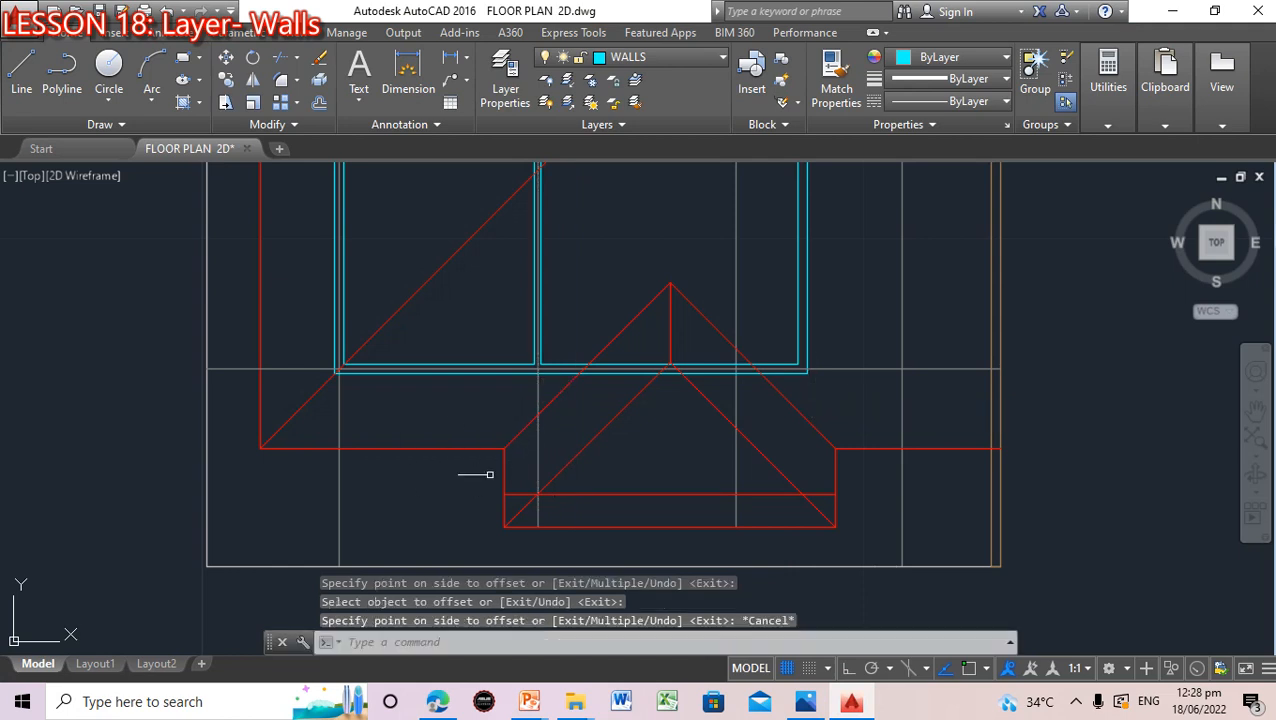
pyautogui.click(692, 645)
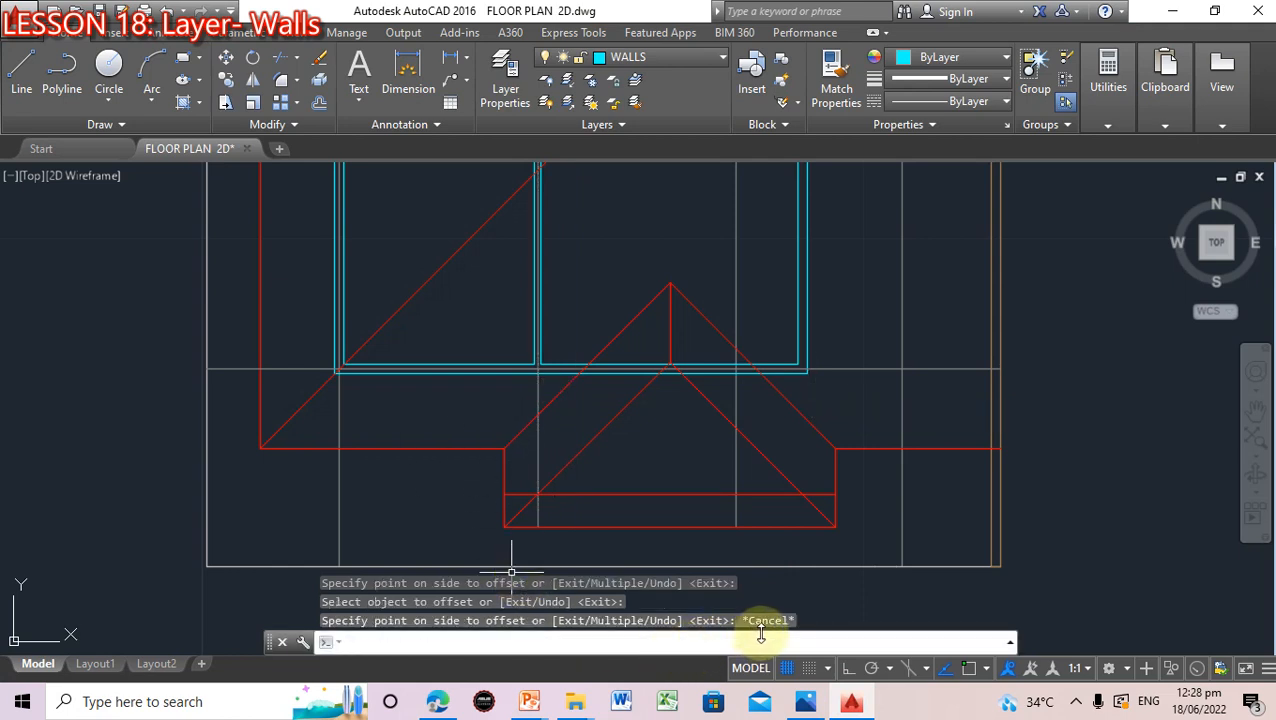
pyautogui.write('o')
pyautogui.press('Return')
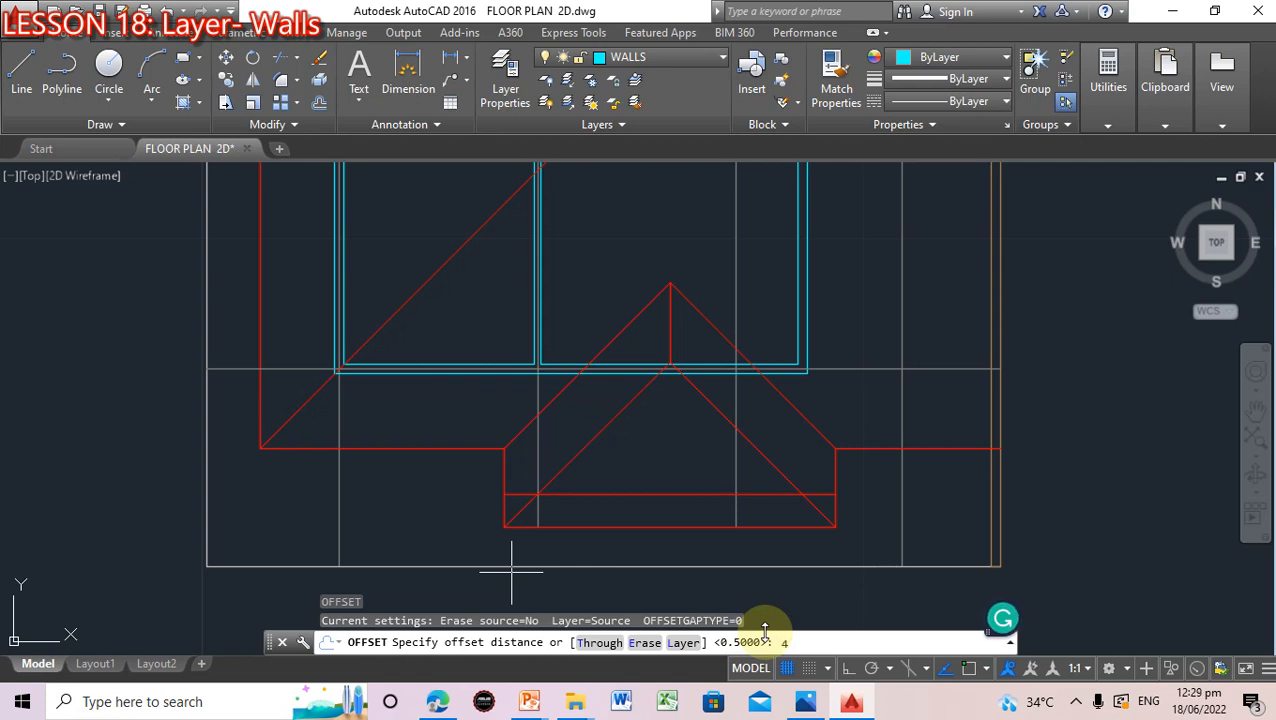
pyautogui.press('Return')
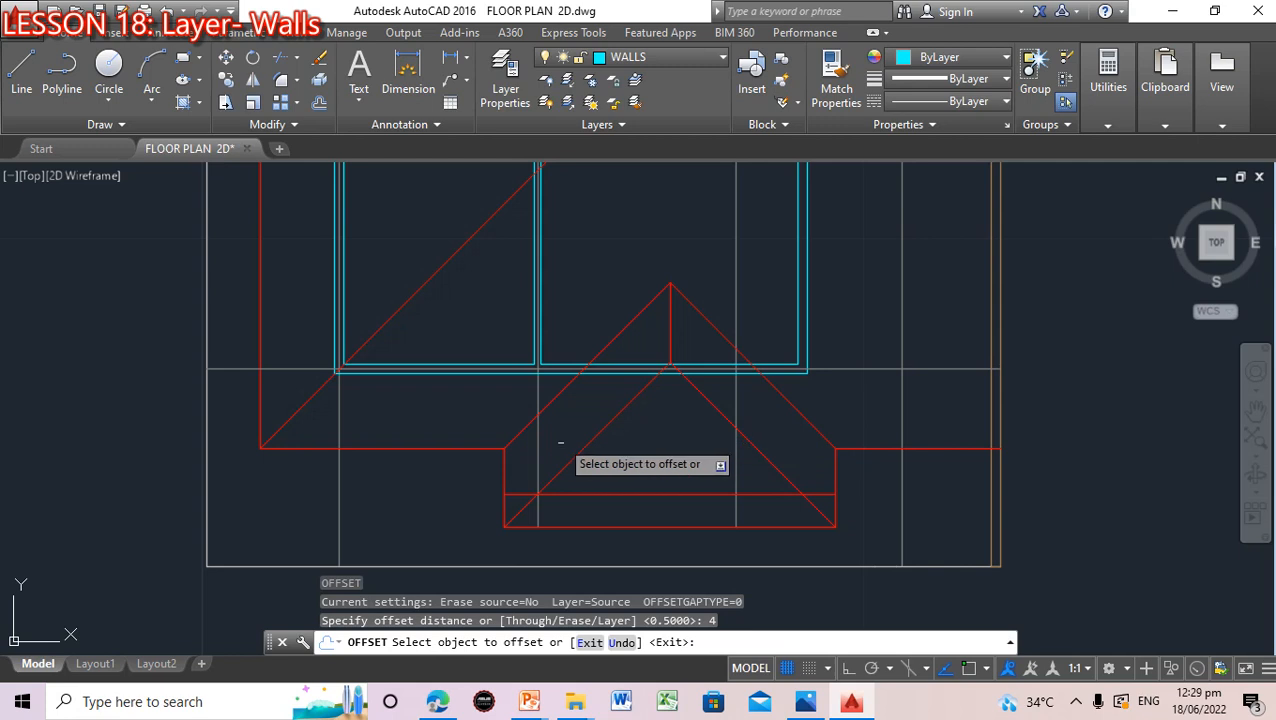
pyautogui.click(538, 450)
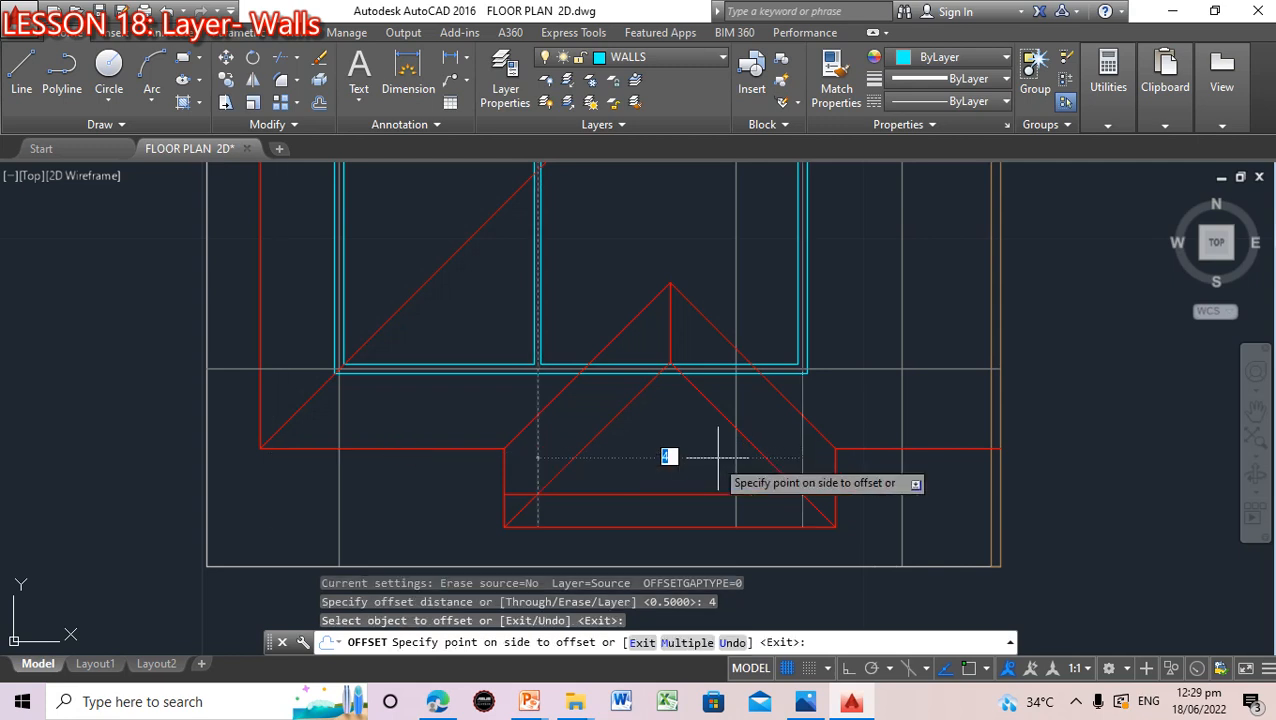
pyautogui.click(806, 453)
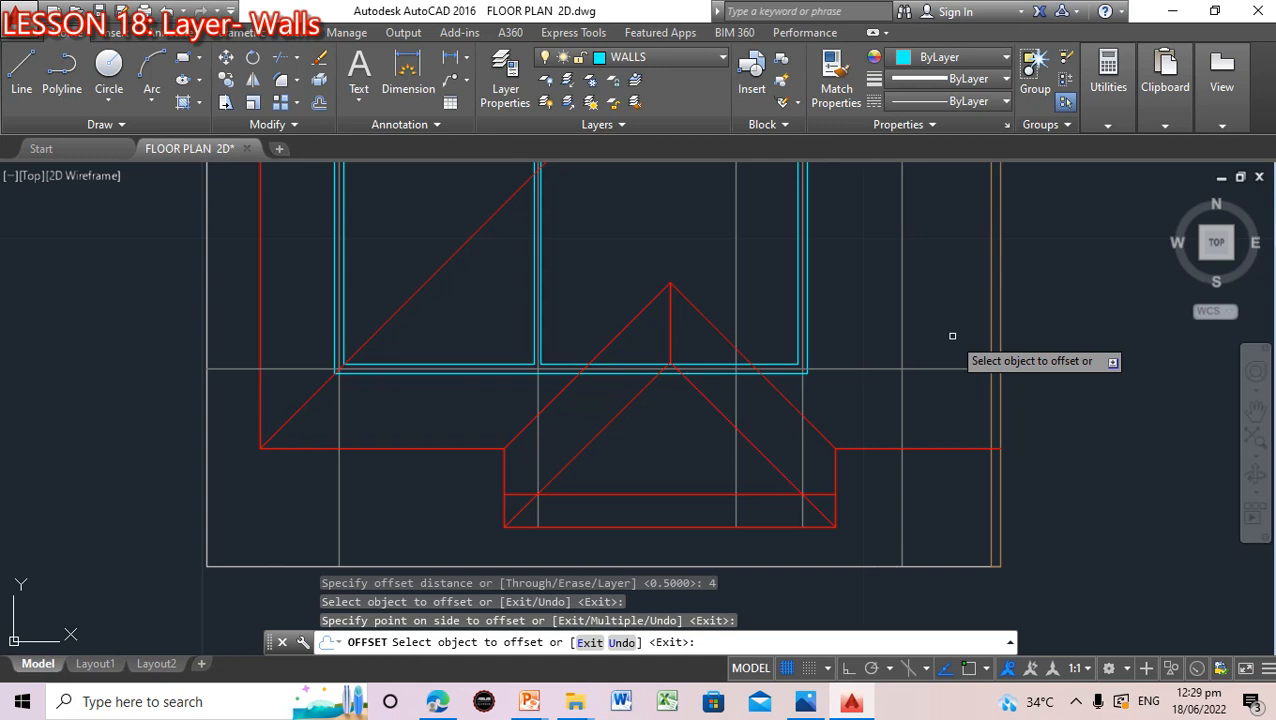
pyautogui.press('Escape')
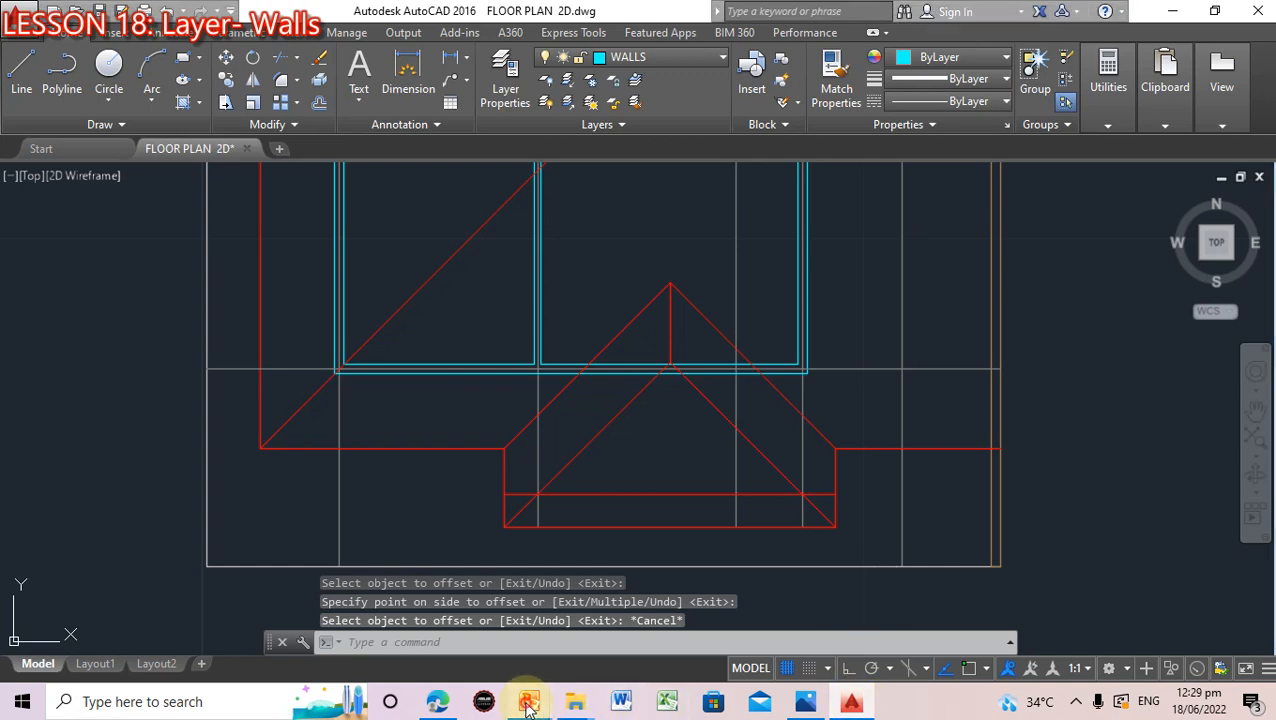
# Check the porch post dimensions in the PowerPoint reference plan and return to AutoCAD
pyautogui.moveTo(530, 705)
pyautogui.click(630, 660)
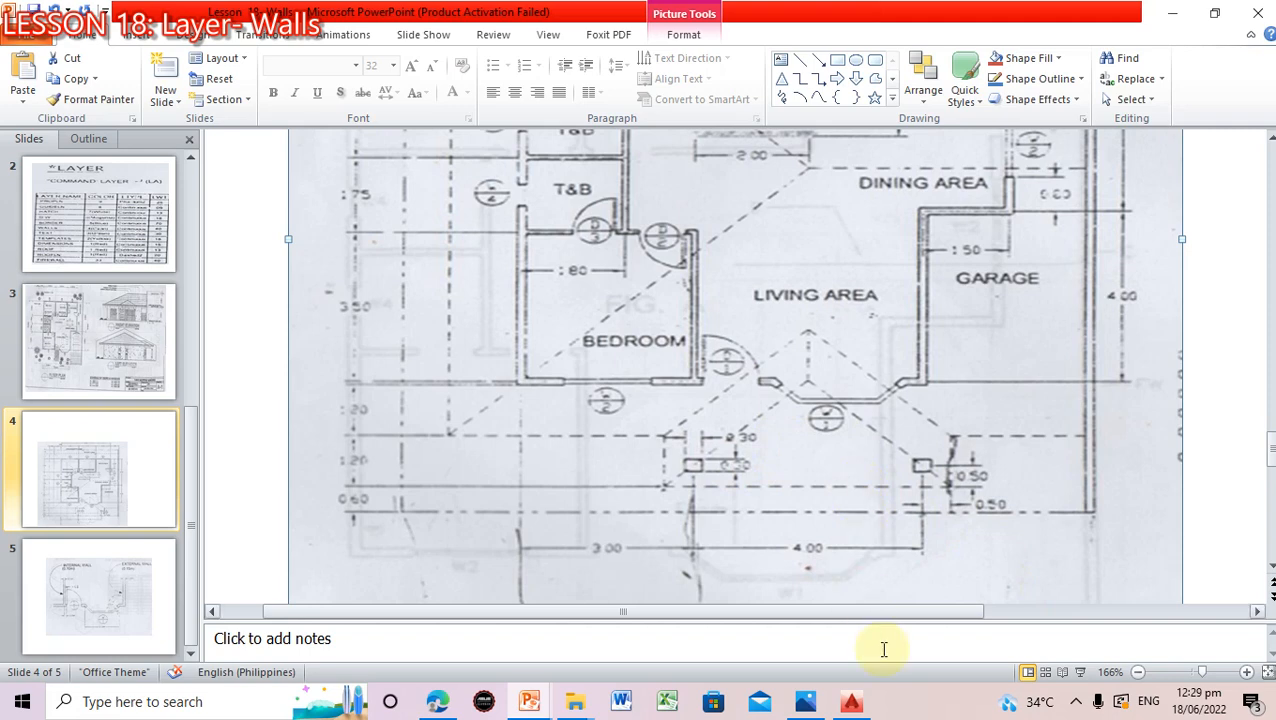
pyautogui.click(851, 703)
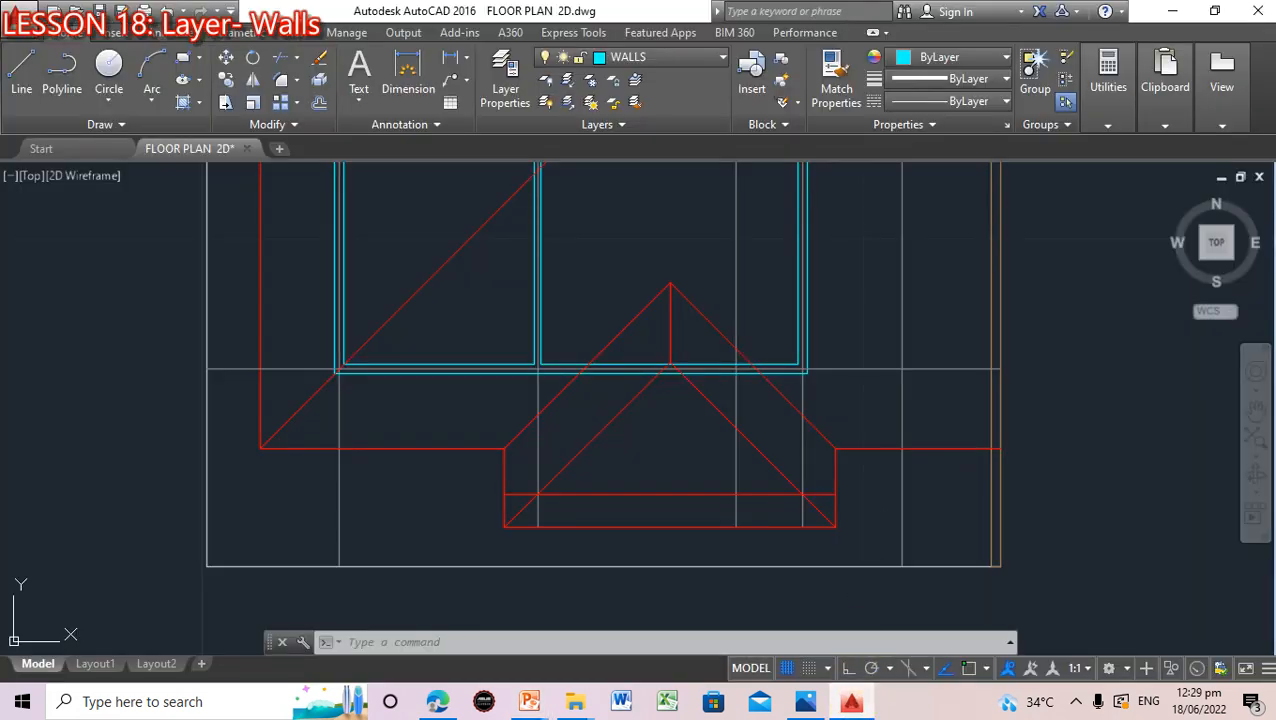
# Offset the east post's vertical guideline 0.15 to both the west and the east
pyautogui.click(632, 643)
pyautogui.write('o')
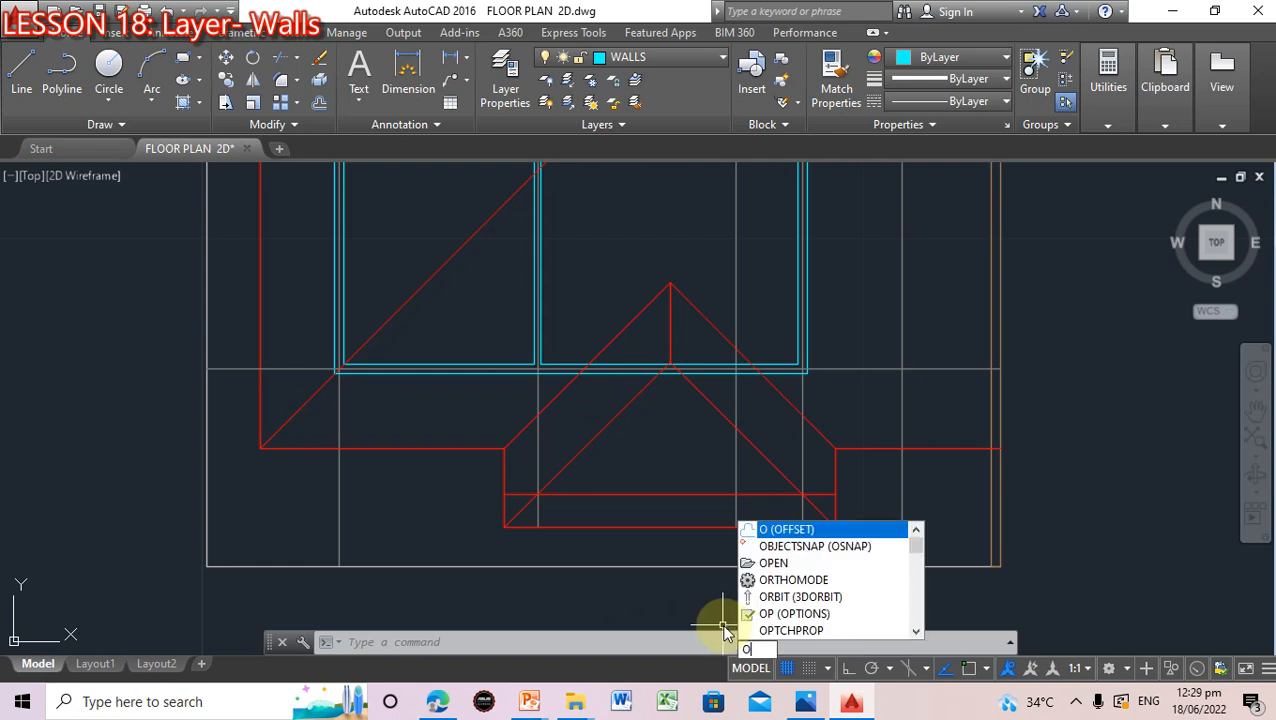
pyautogui.press('Return')
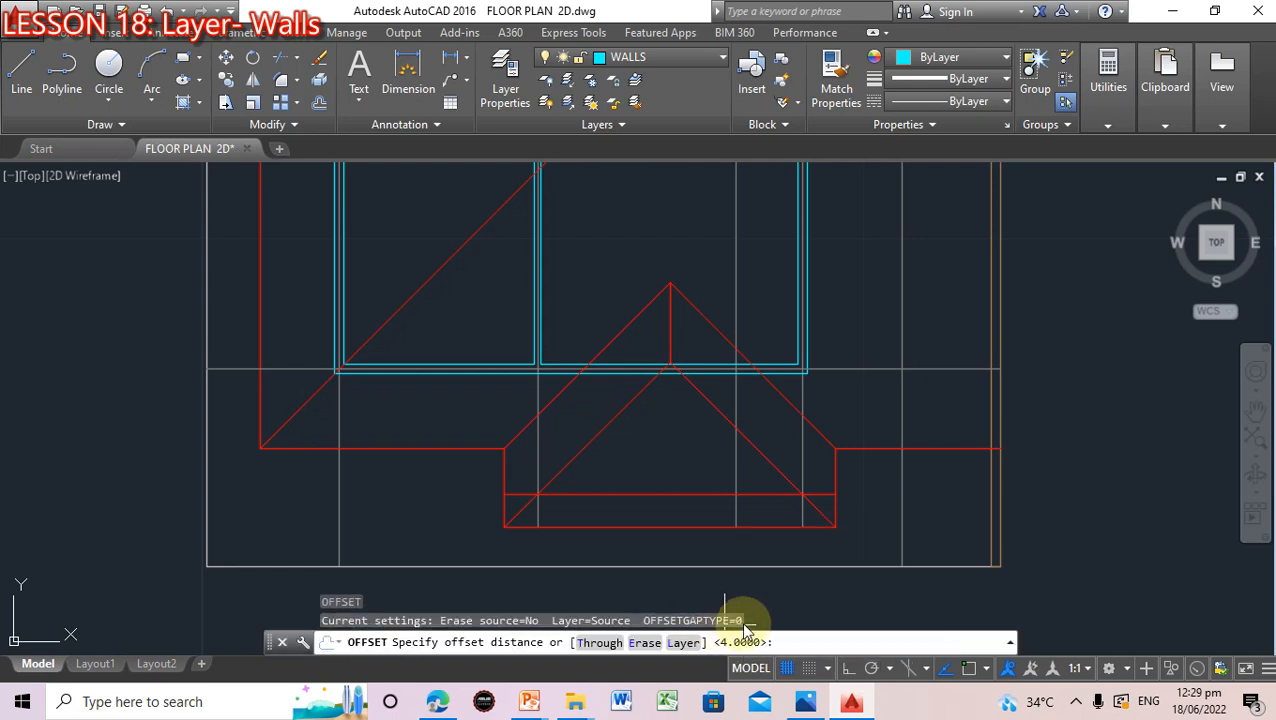
pyautogui.click(825, 643)
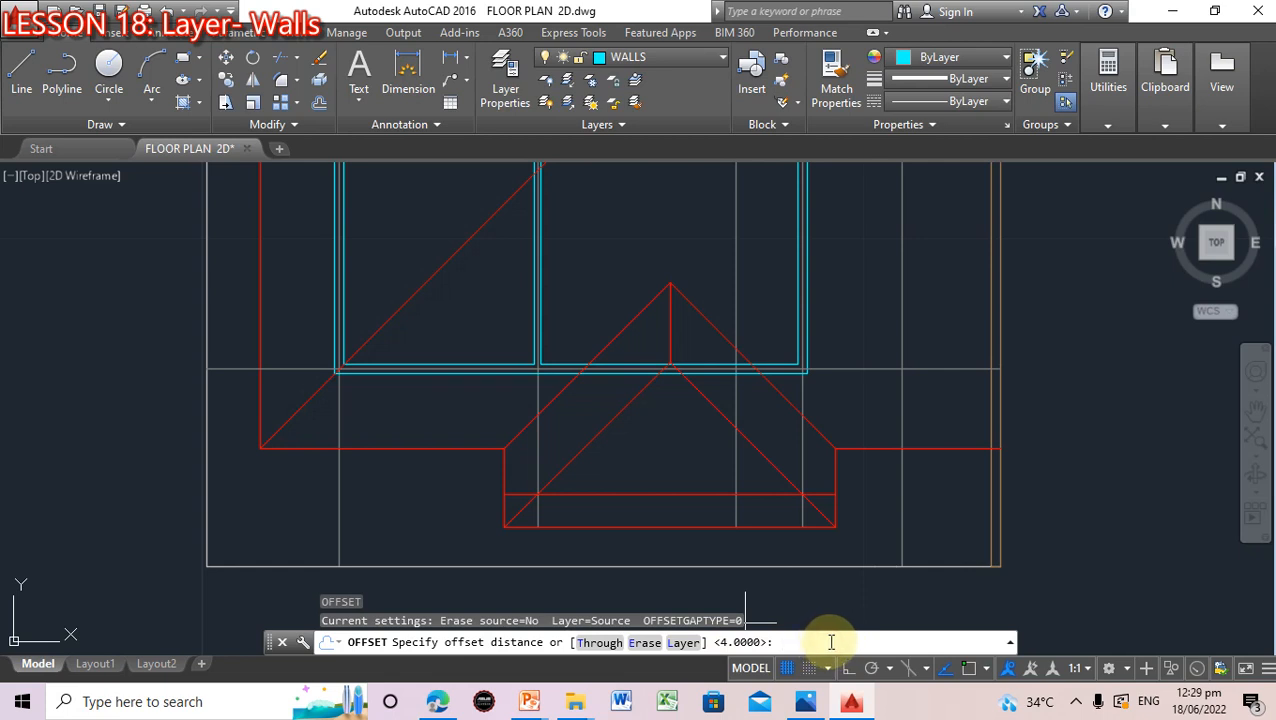
pyautogui.write('0.15')
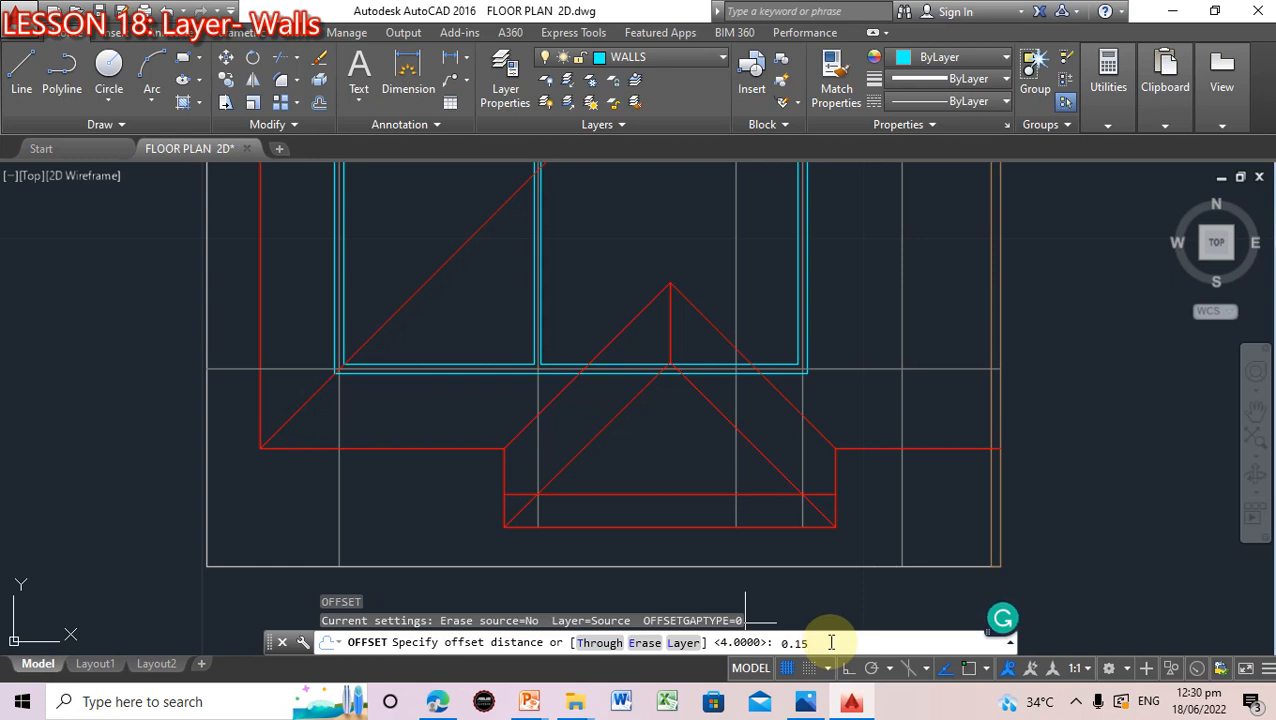
pyautogui.press('Return')
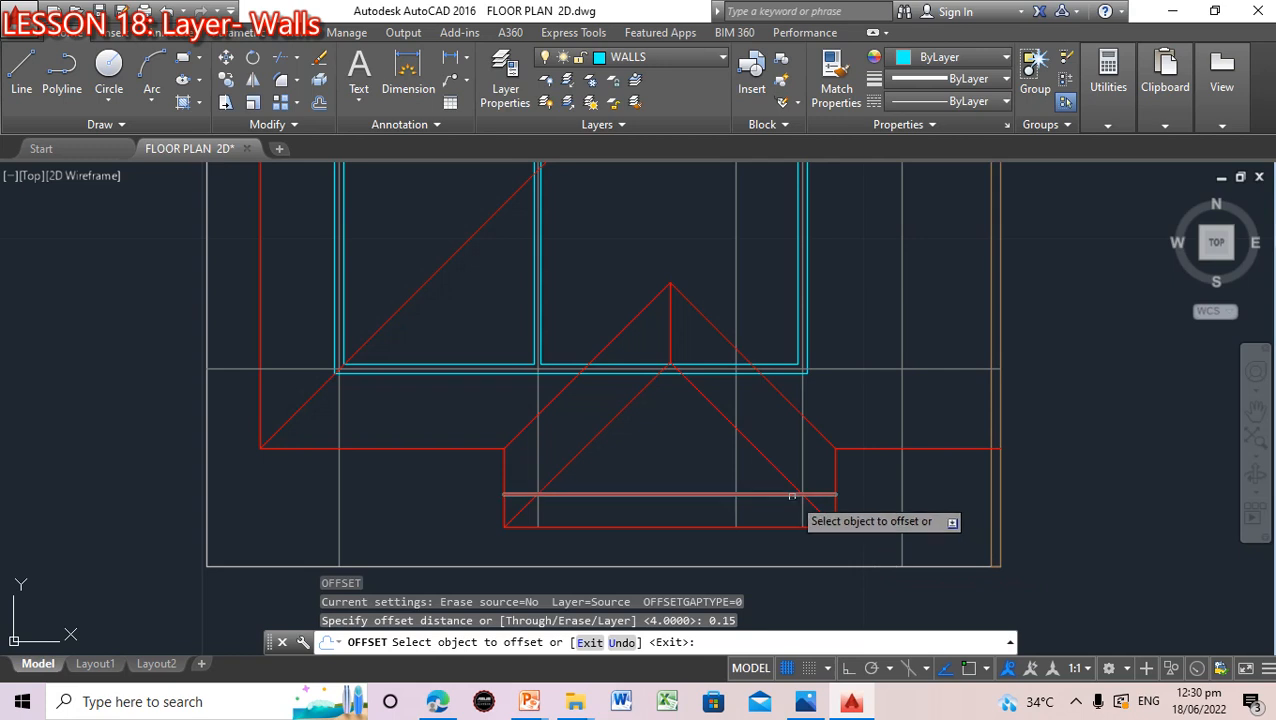
pyautogui.click(802, 467)
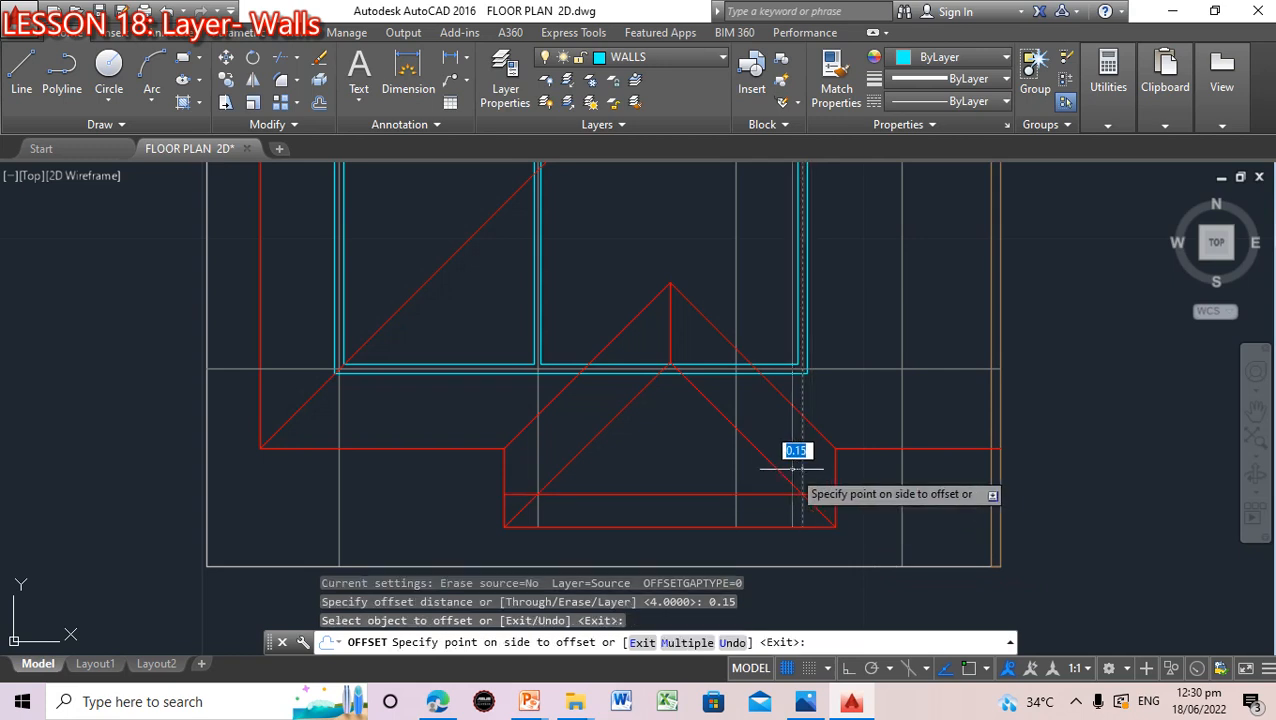
pyautogui.click(794, 467)
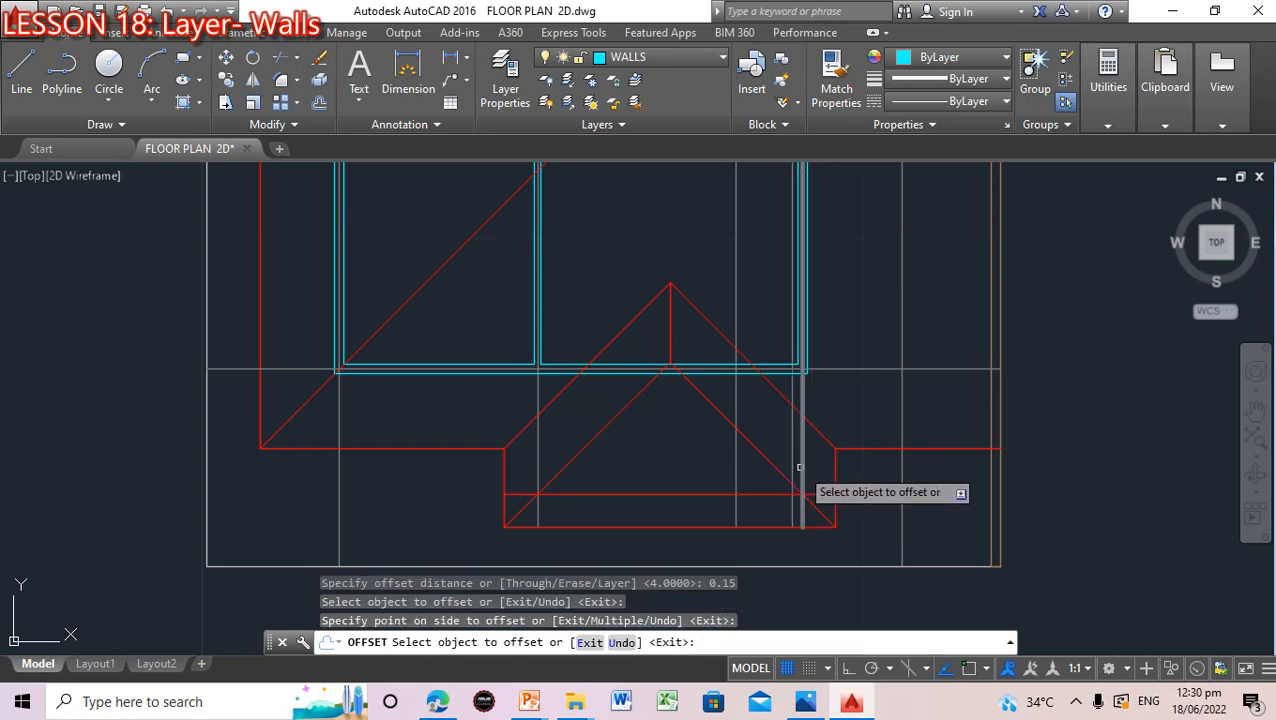
pyautogui.click(801, 467)
pyautogui.click(814, 467)
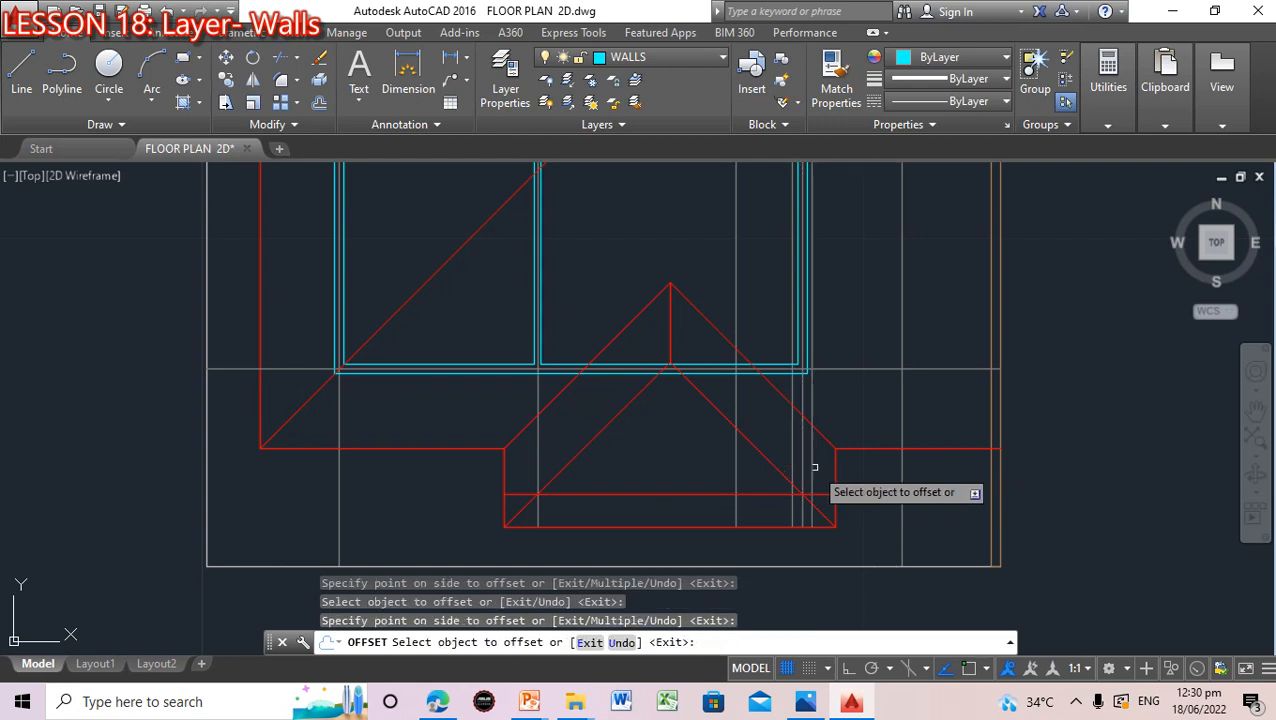
# Offset the horizontal post centerline inside the porch roof 0.15 to the north and to the south
pyautogui.click(769, 493)
pyautogui.click(760, 468)
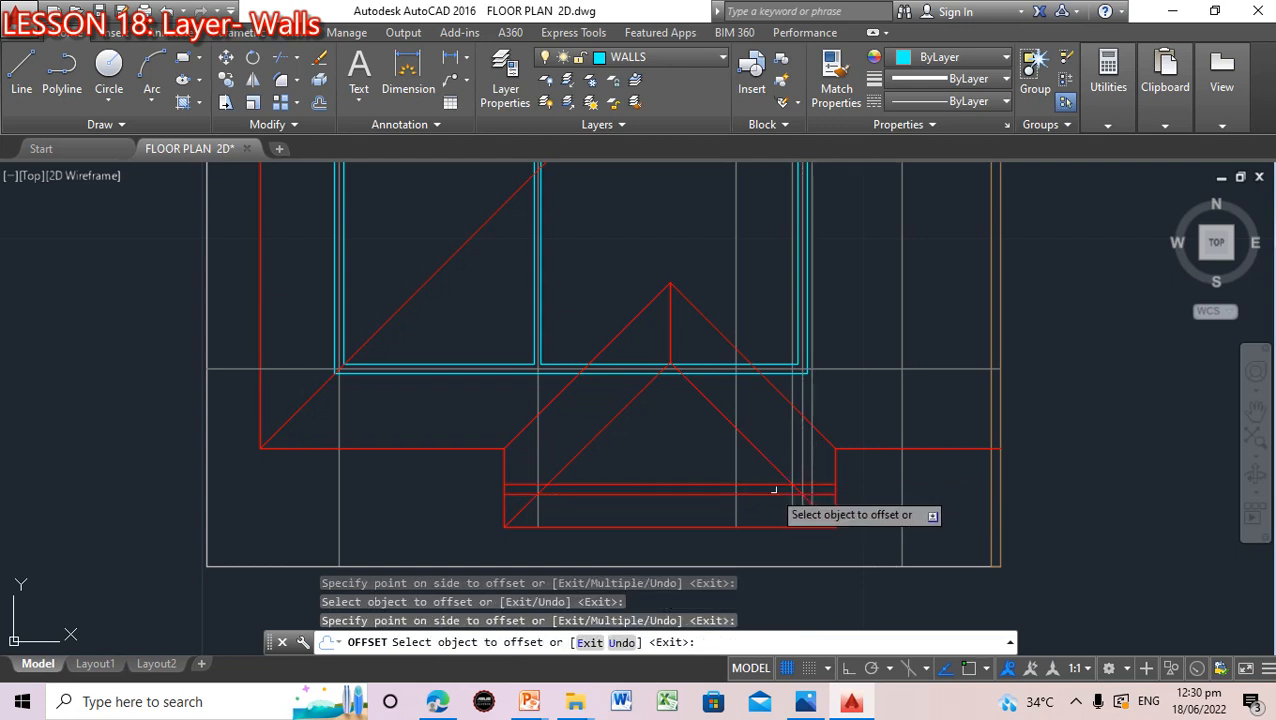
pyautogui.click(775, 494)
pyautogui.click(780, 506)
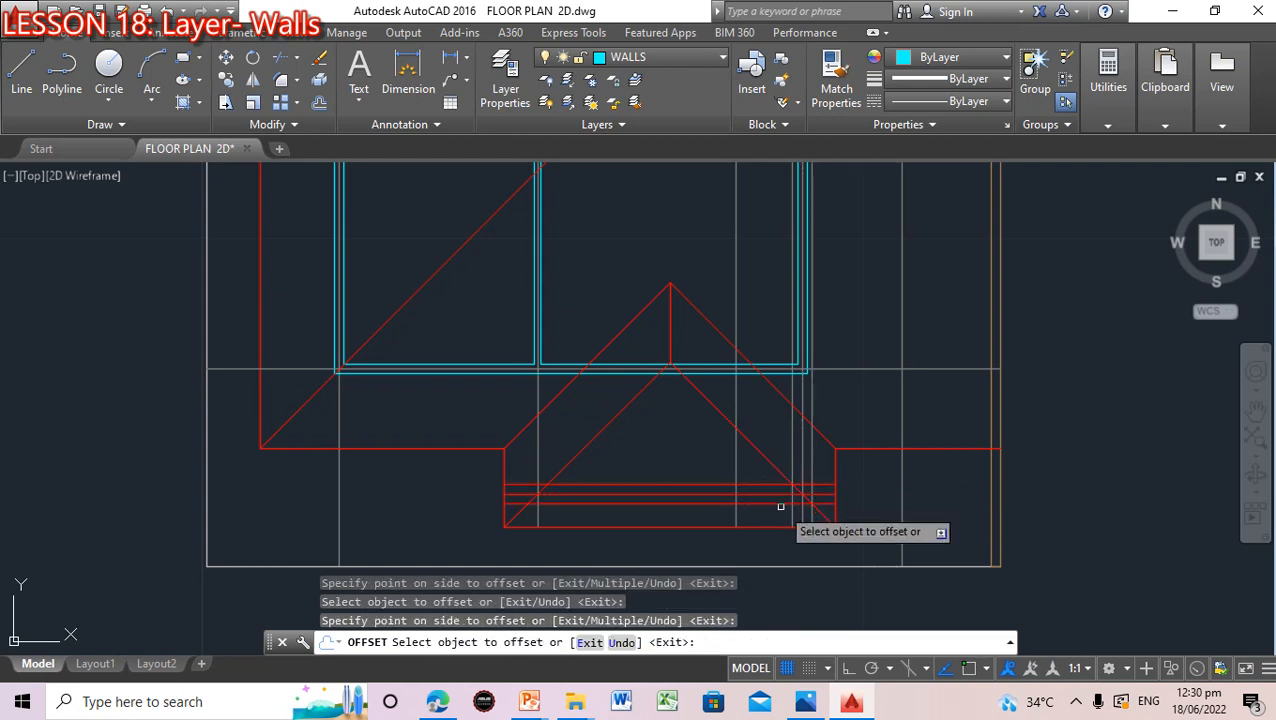
# Offset the west post's vertical guideline 0.15 to both sides
pyautogui.click(539, 457)
pyautogui.click(531, 454)
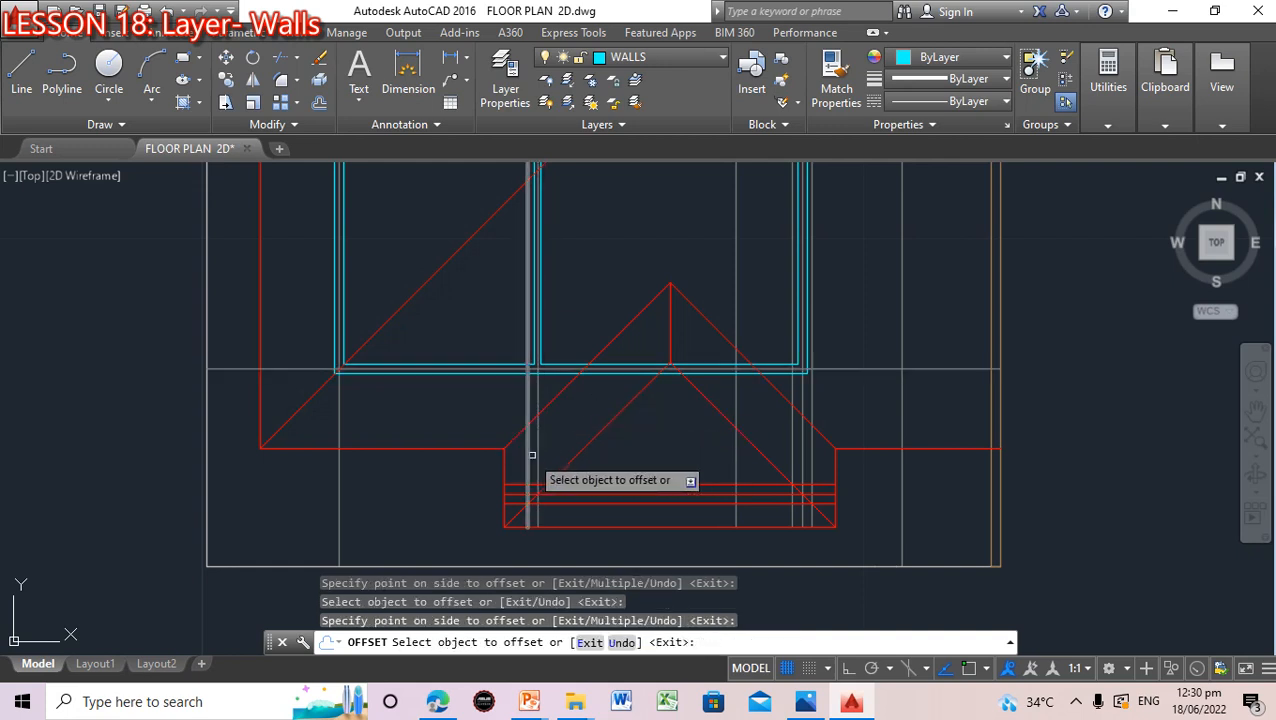
pyautogui.click(538, 455)
pyautogui.click(547, 455)
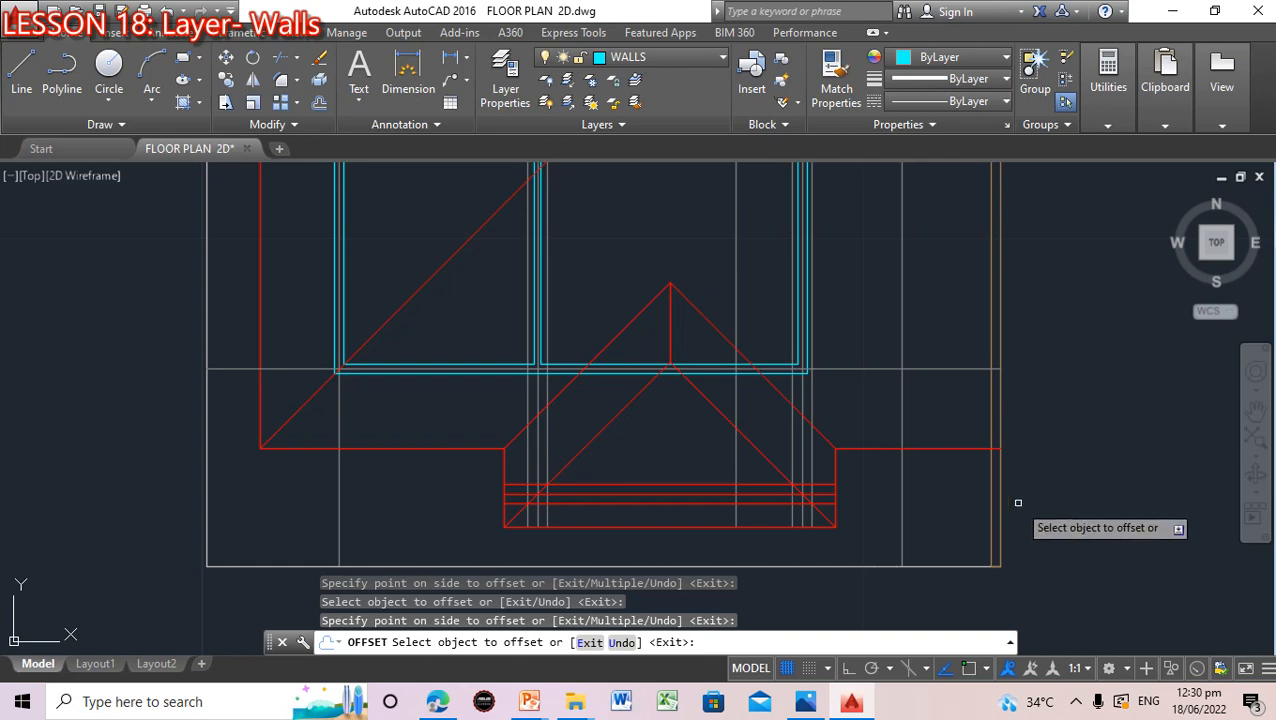
# Compare the post layout with the PowerPoint reference plan once more and return to AutoCAD
pyautogui.moveTo(533, 708)
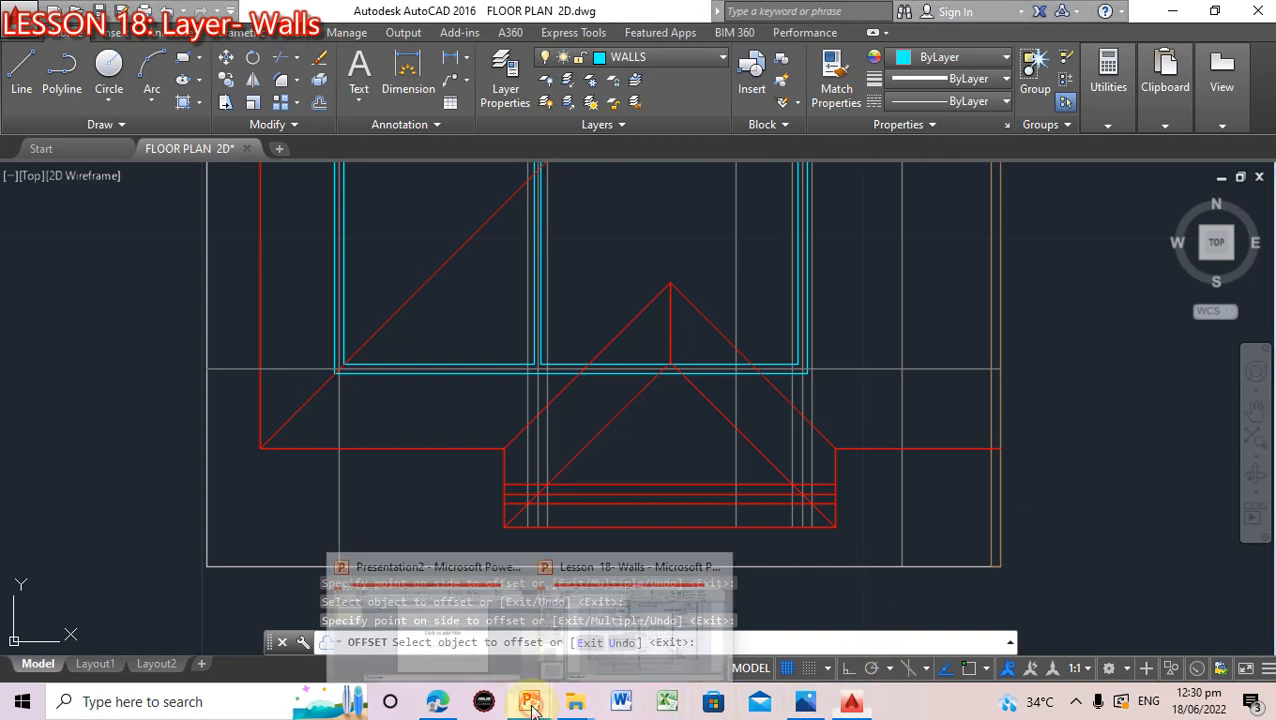
pyautogui.click(652, 652)
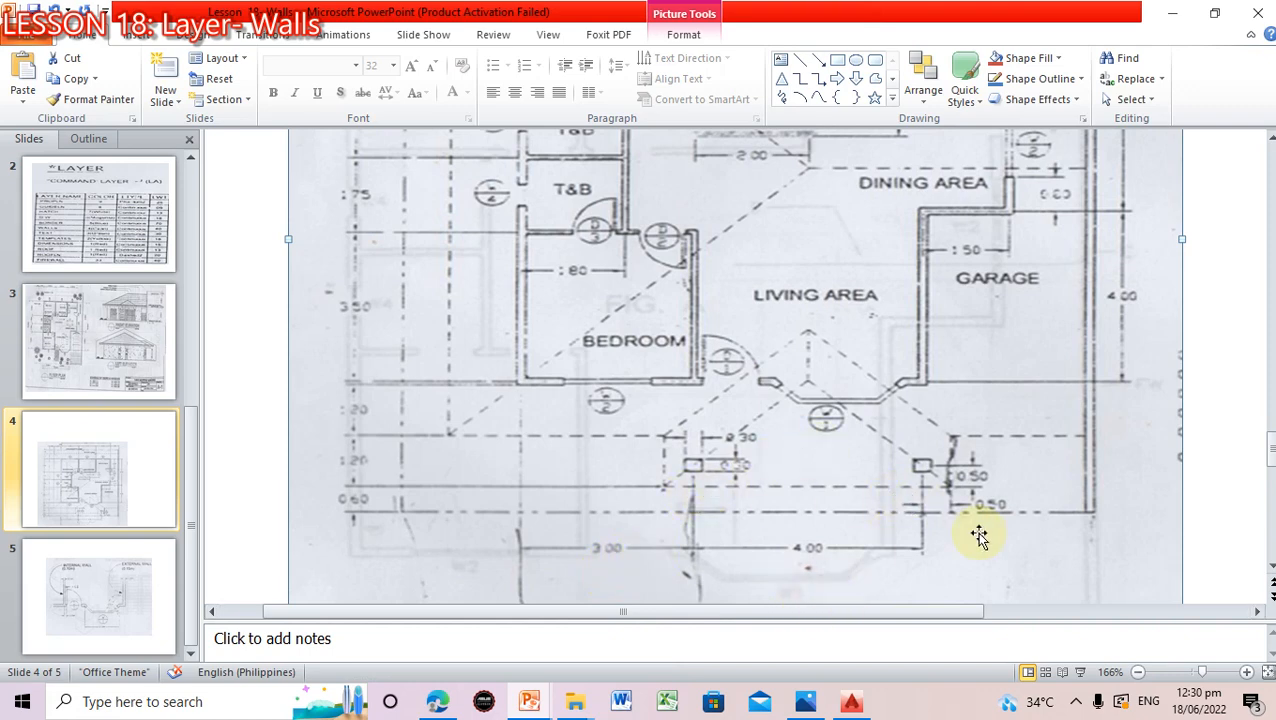
pyautogui.click(852, 704)
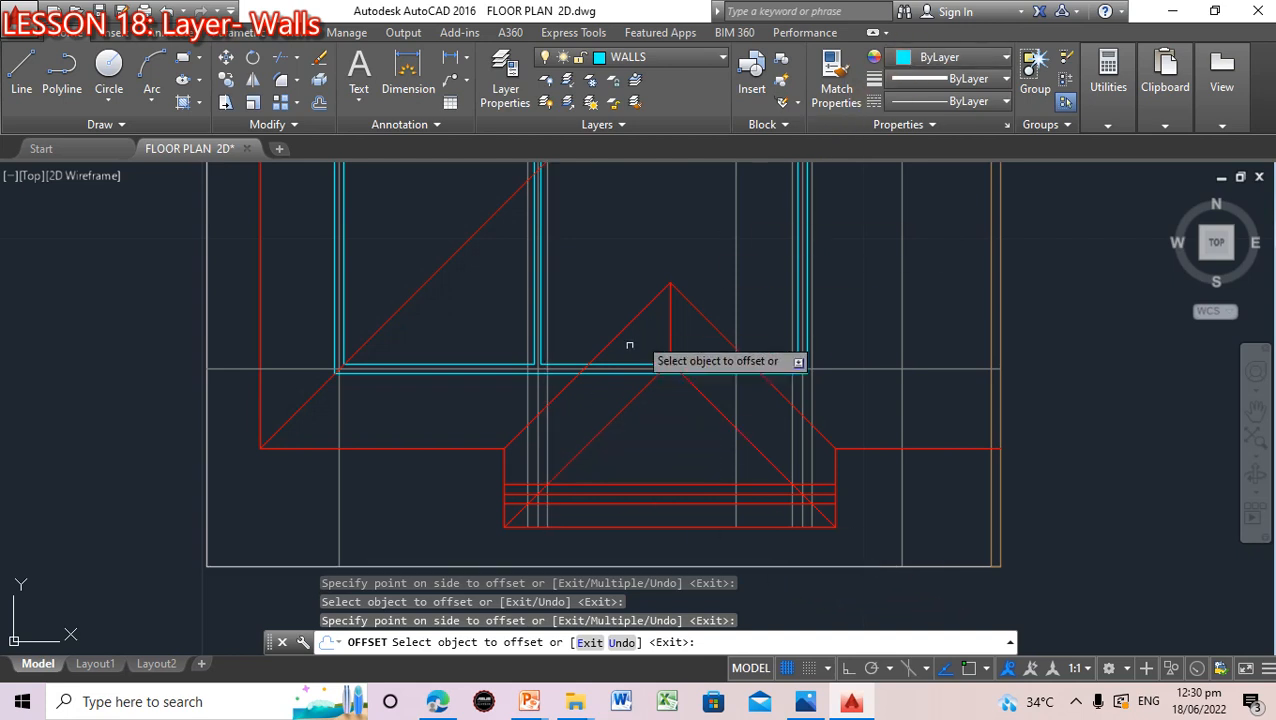
pyautogui.click(545, 451)
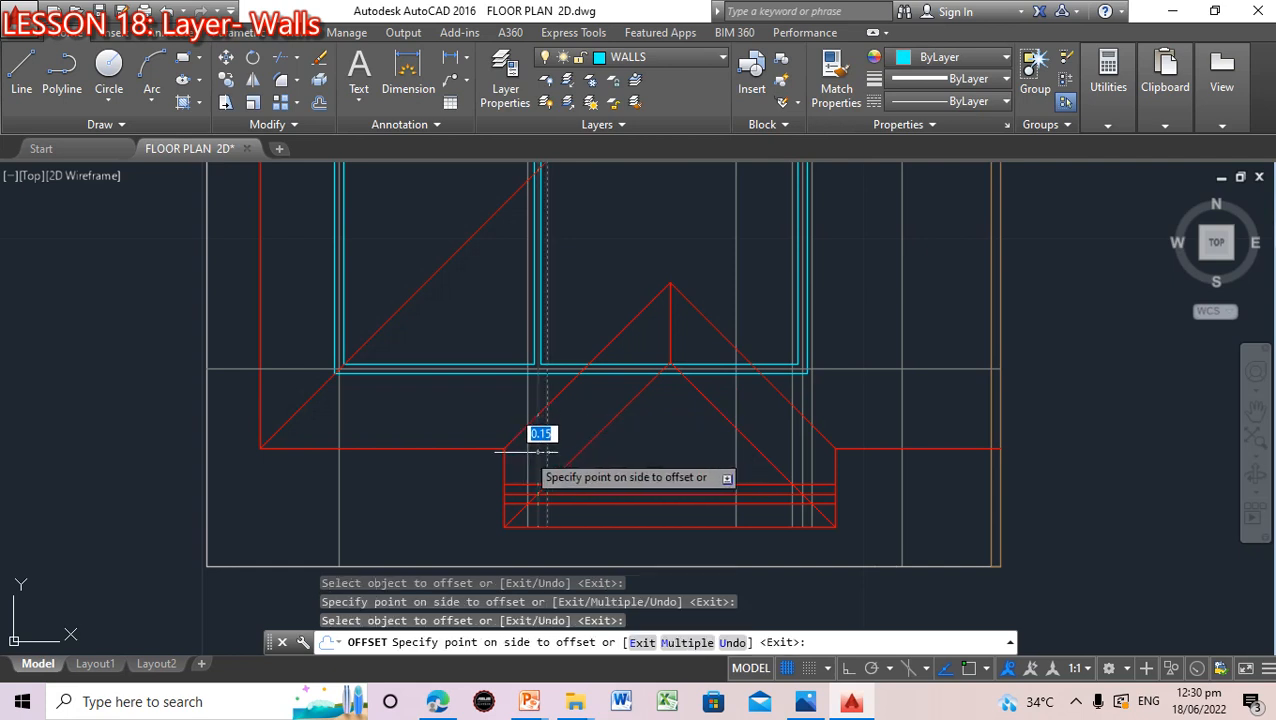
pyautogui.press('Escape')
pyautogui.click(527, 447)
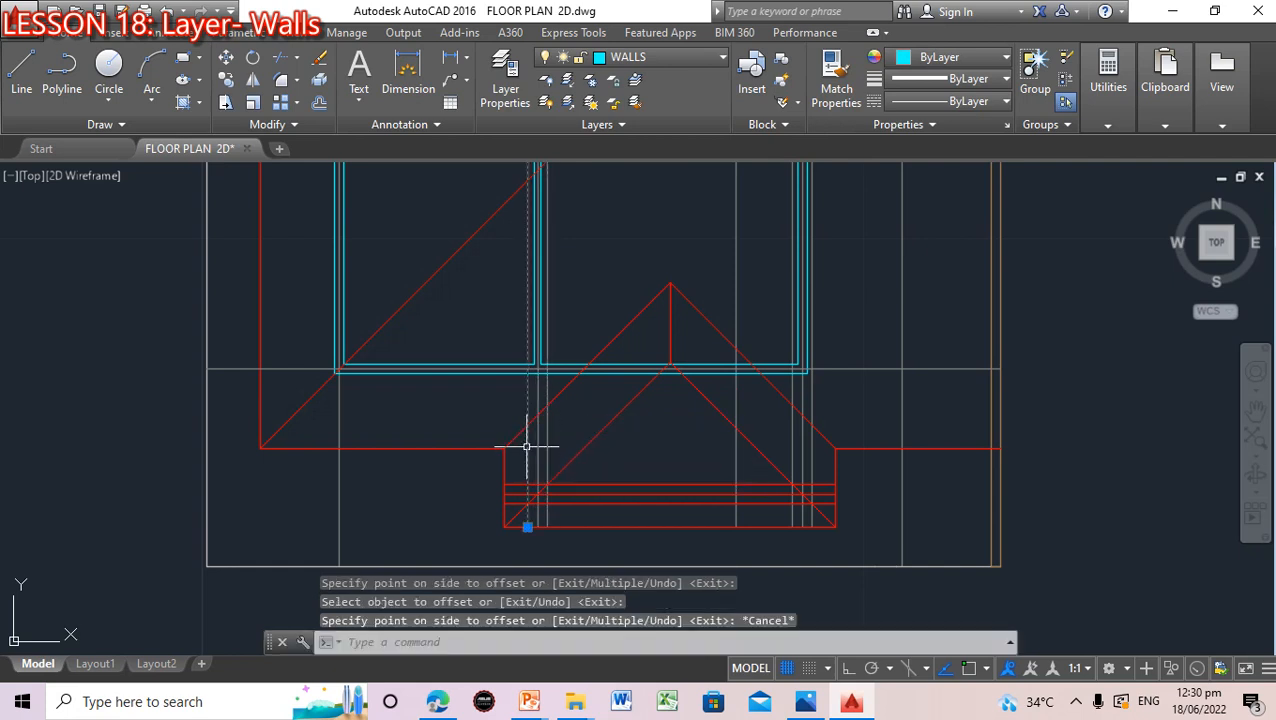
pyautogui.press('Escape')
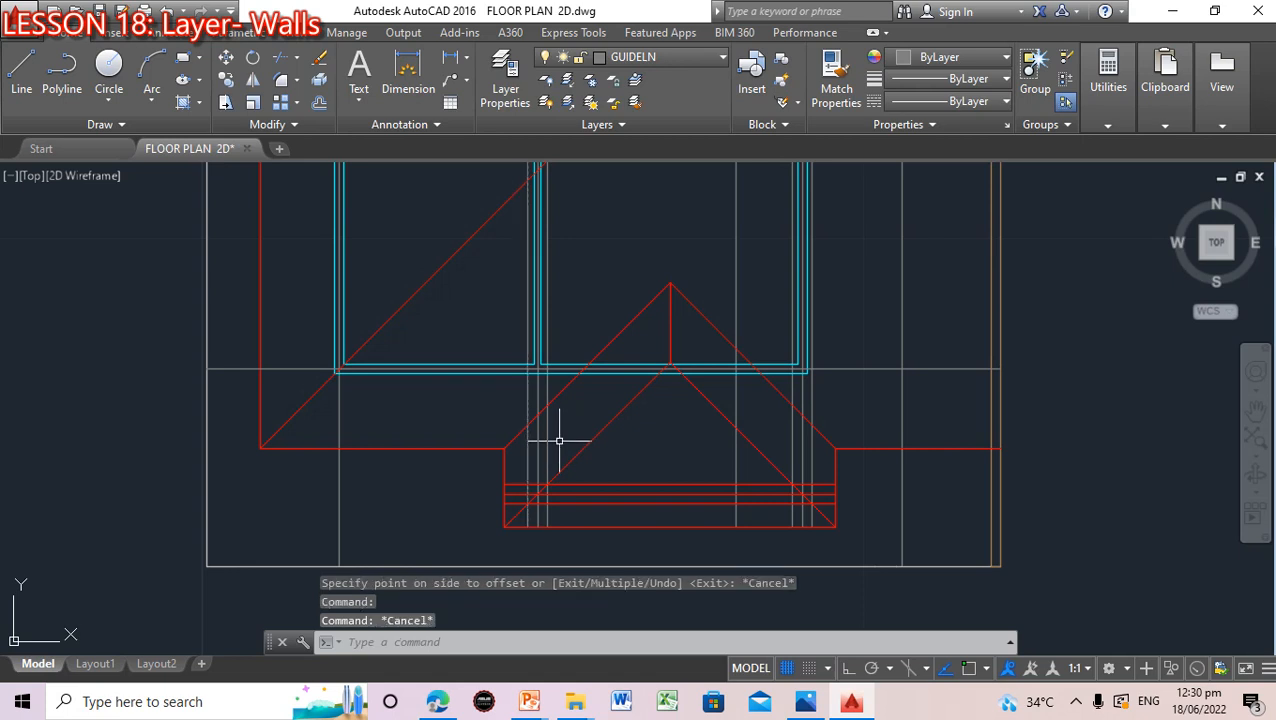
# Match the properties of the living area's south wall line onto the vertical and horizontal 0.15 offset lines outlining both posts
pyautogui.click(833, 75)
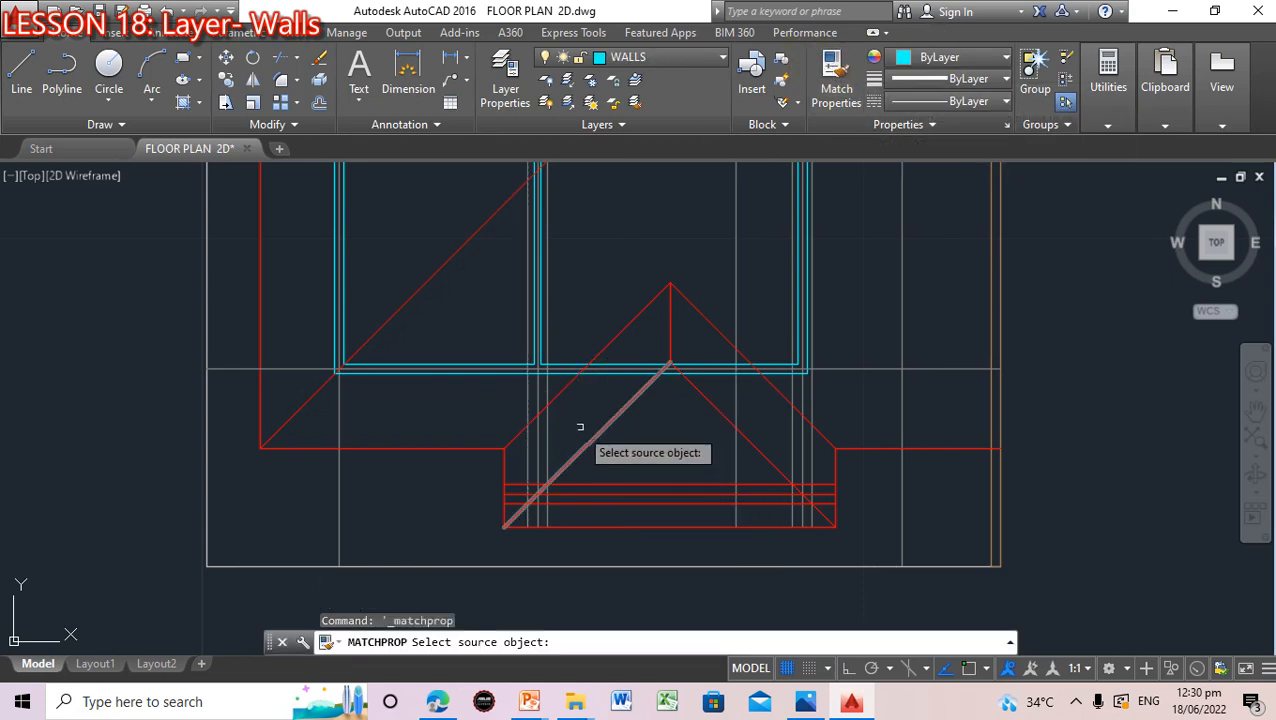
pyautogui.click(609, 372)
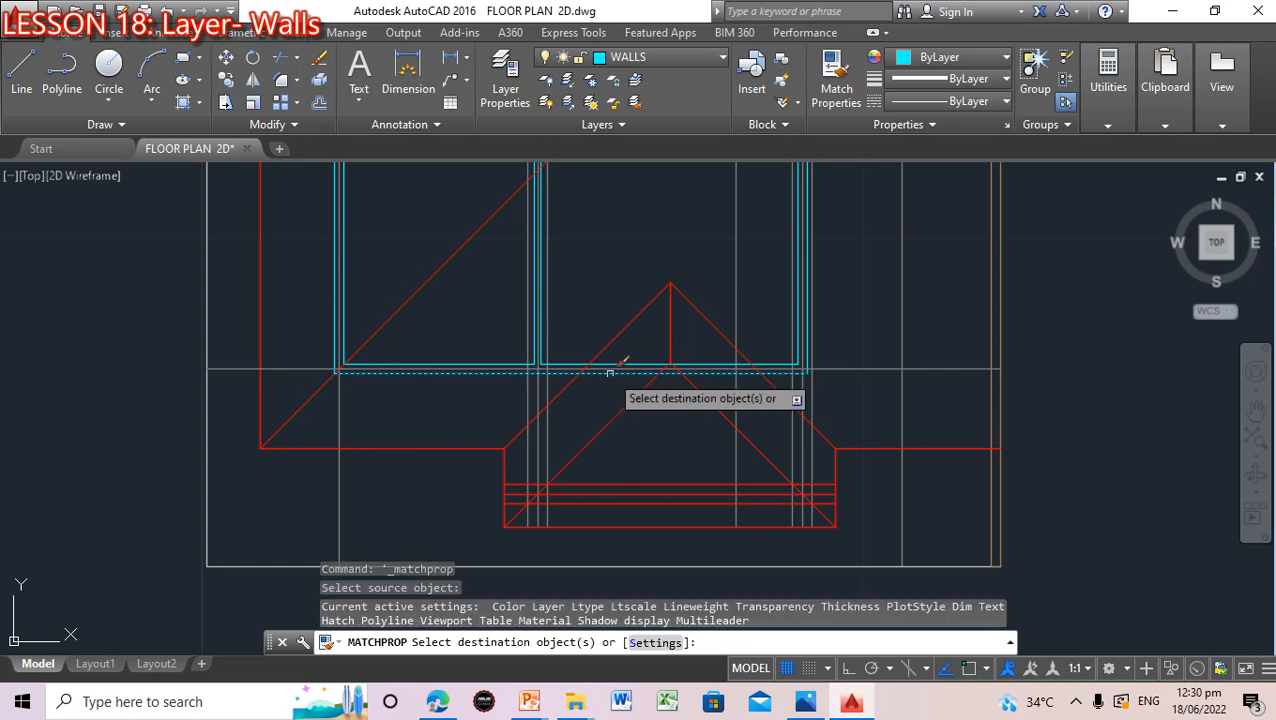
pyautogui.click(546, 447)
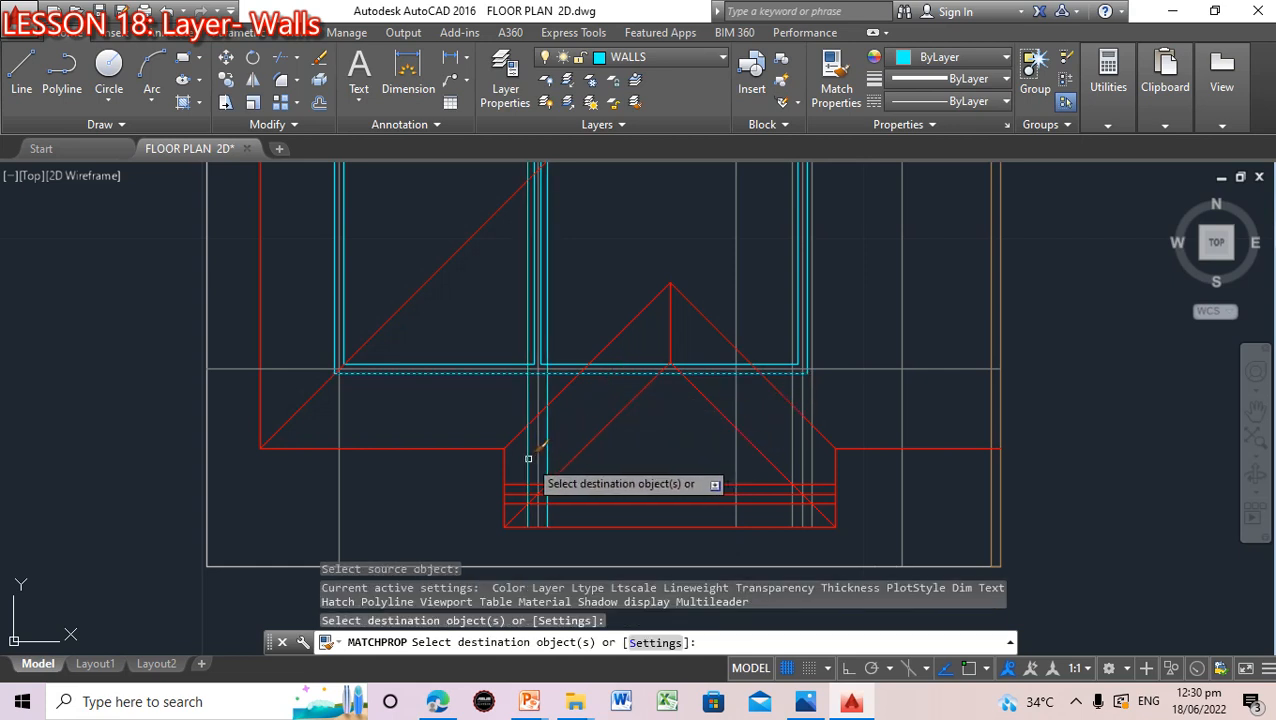
pyautogui.click(528, 458)
pyautogui.click(518, 487)
pyautogui.click(517, 502)
pyautogui.click(796, 463)
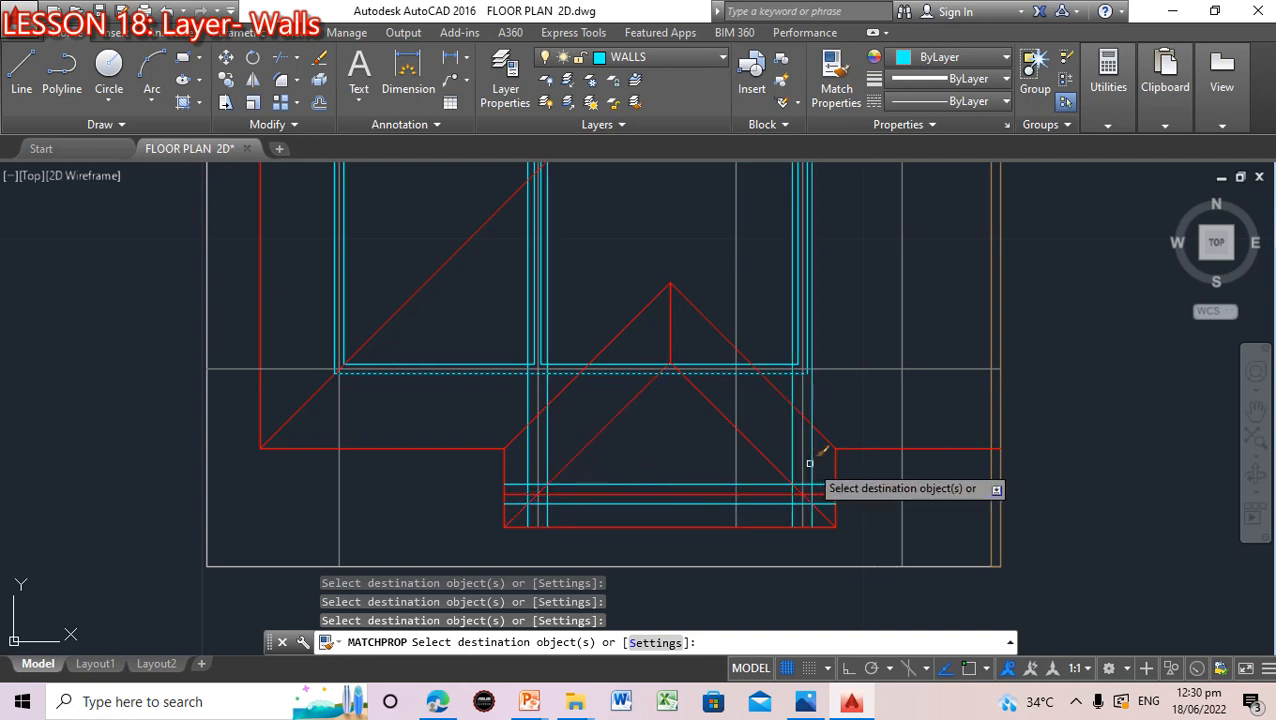
pyautogui.press('Escape')
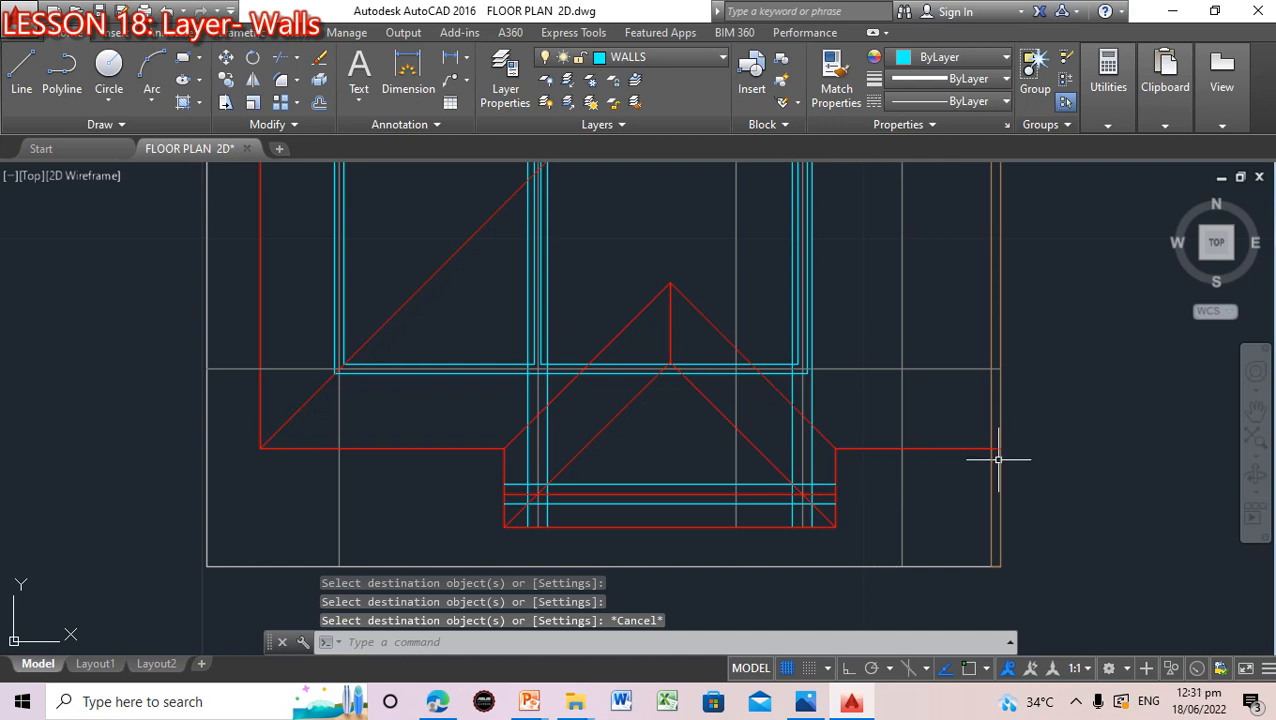
# Trim the offset lines around the west porch post against all objects, leaving only its square outline and centre cross
pyautogui.click(656, 645)
pyautogui.write('trim')
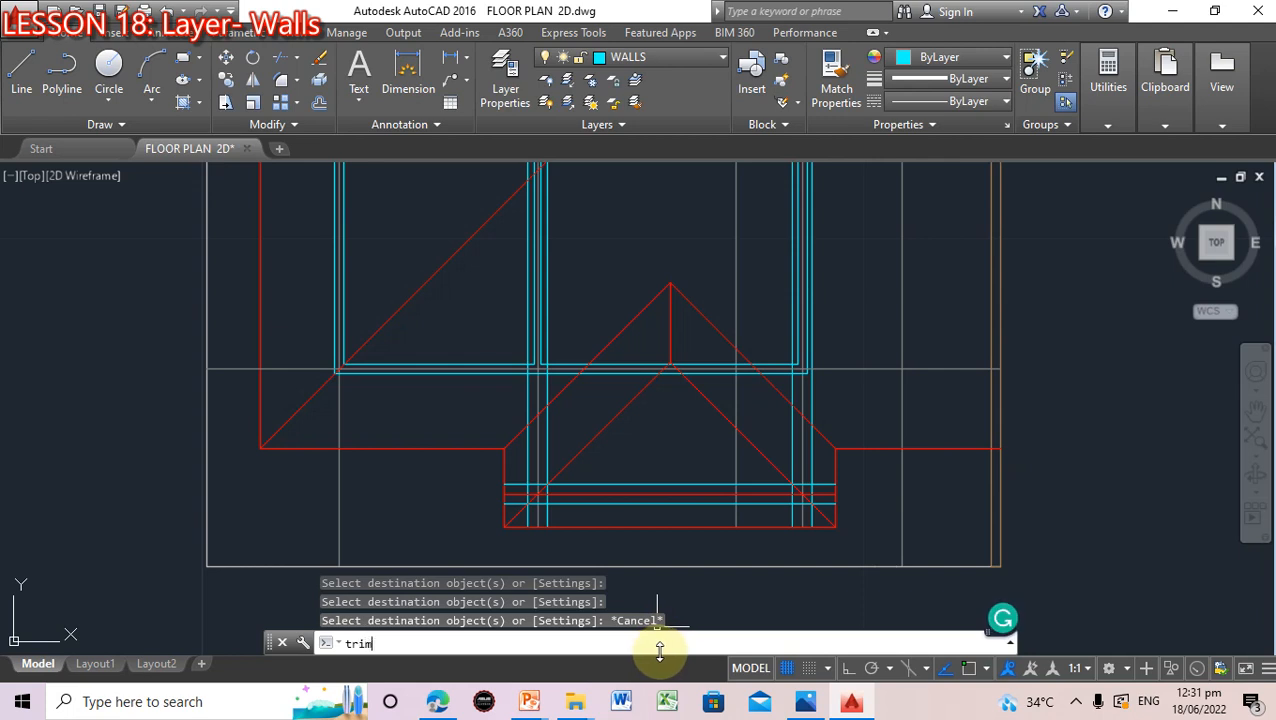
pyautogui.press('Return')
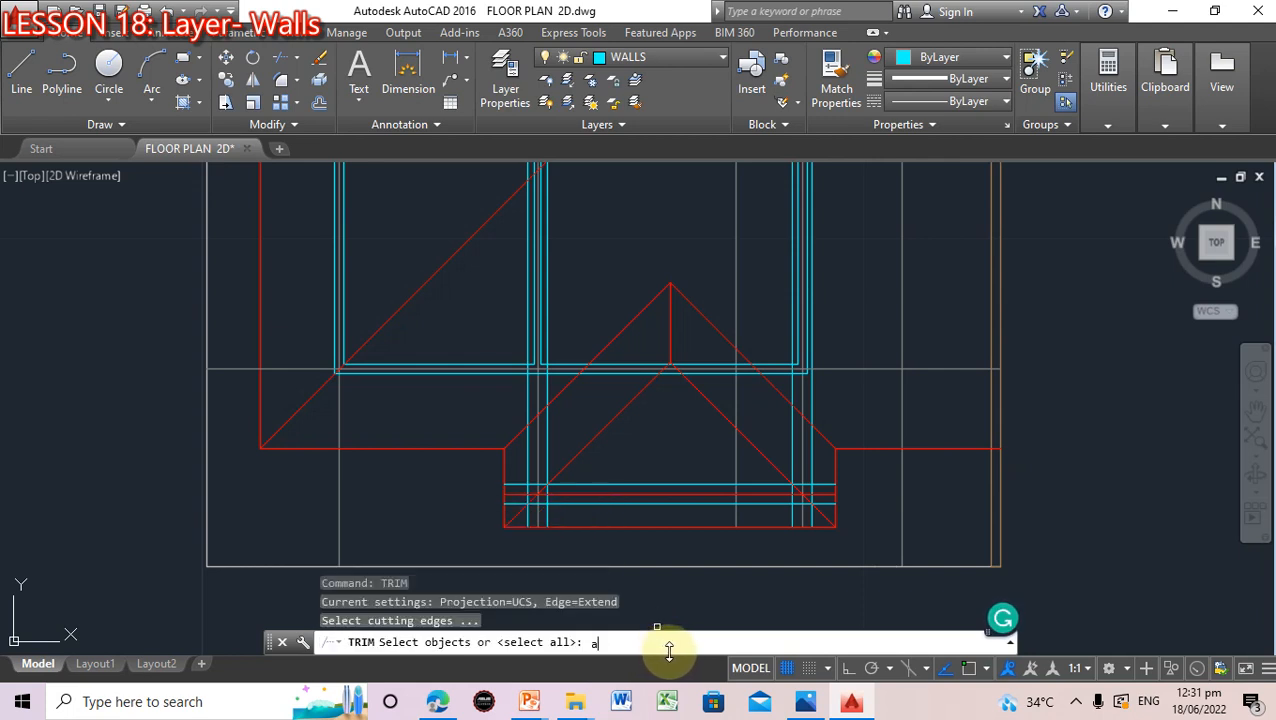
pyautogui.press('Return')
pyautogui.press('Return')
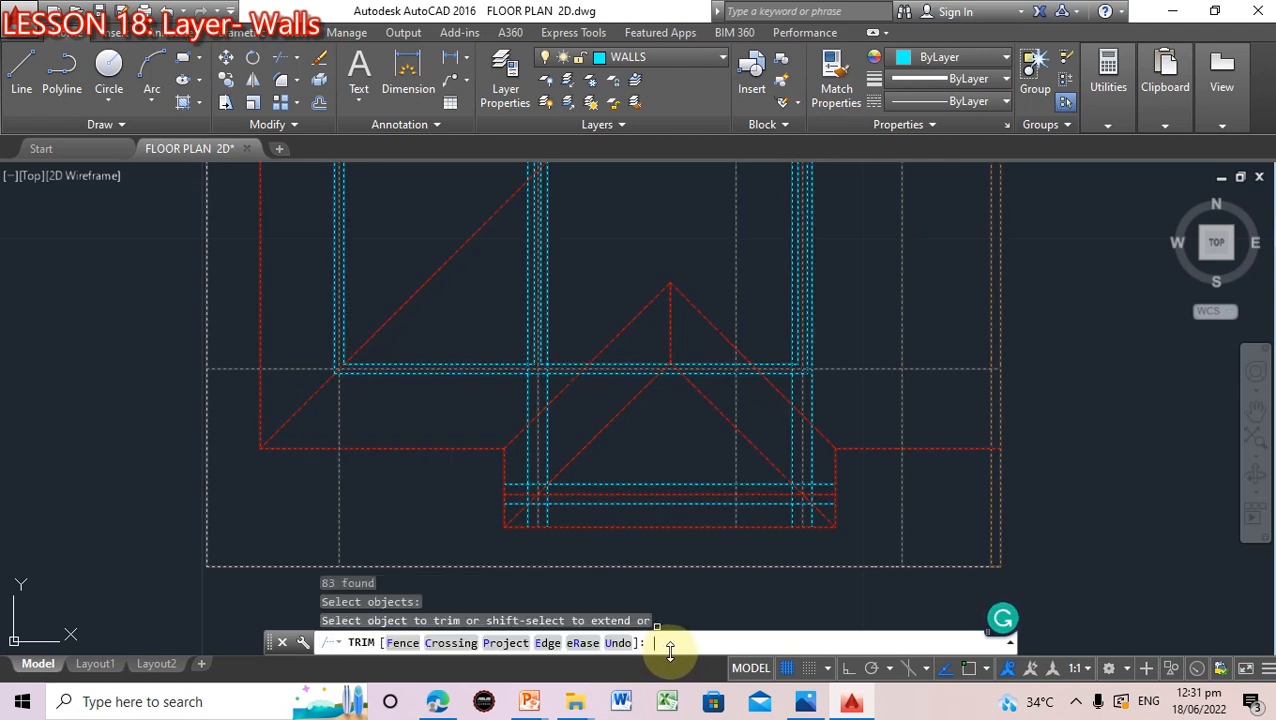
pyautogui.click(520, 485)
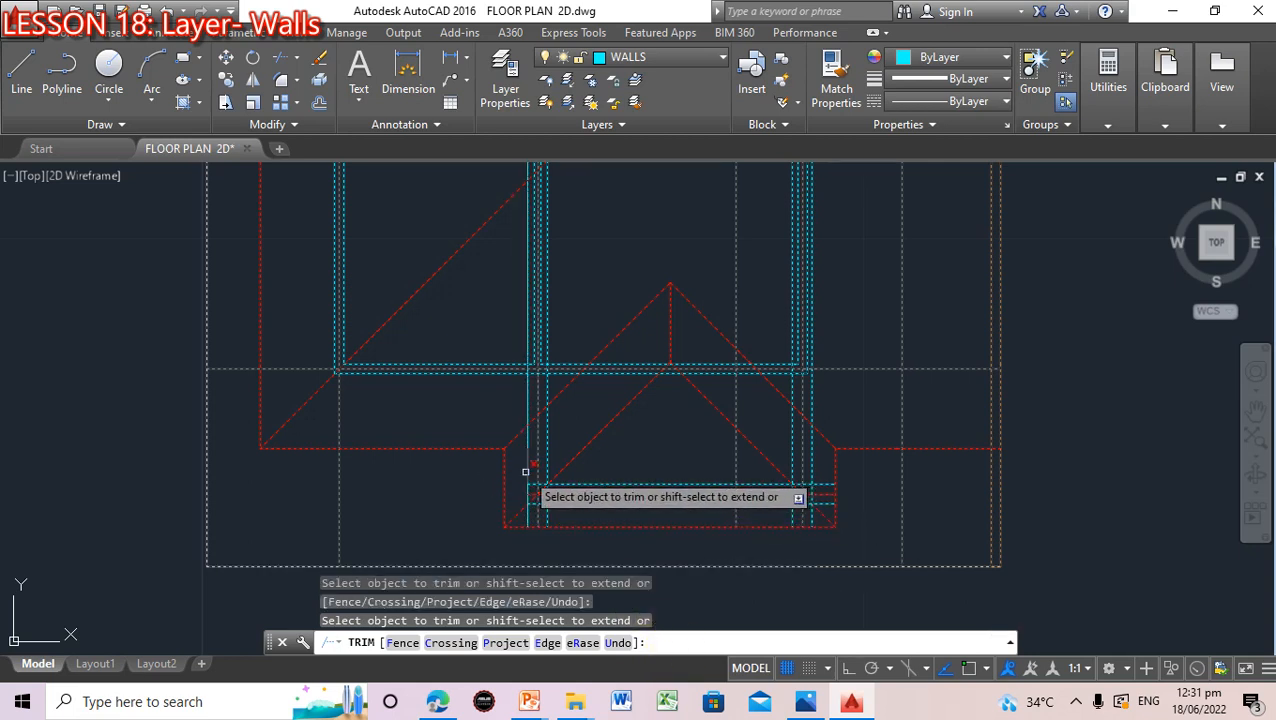
pyautogui.click(527, 470)
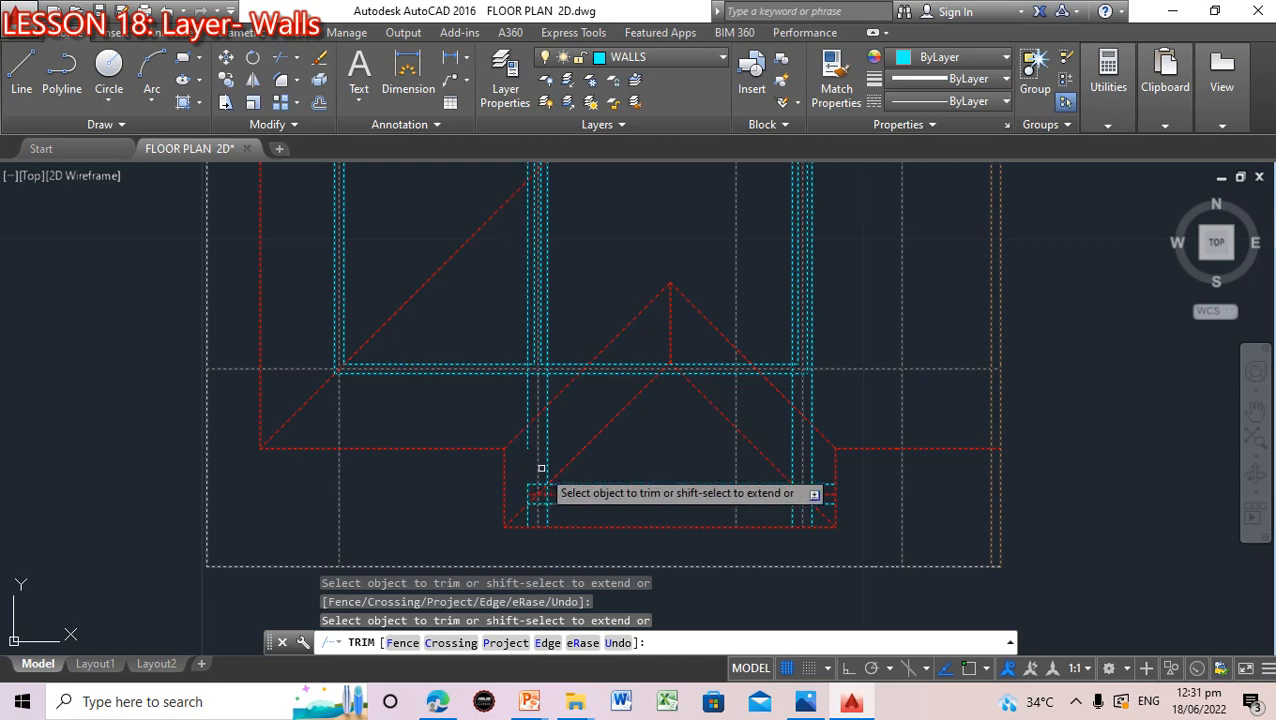
pyautogui.click(546, 464)
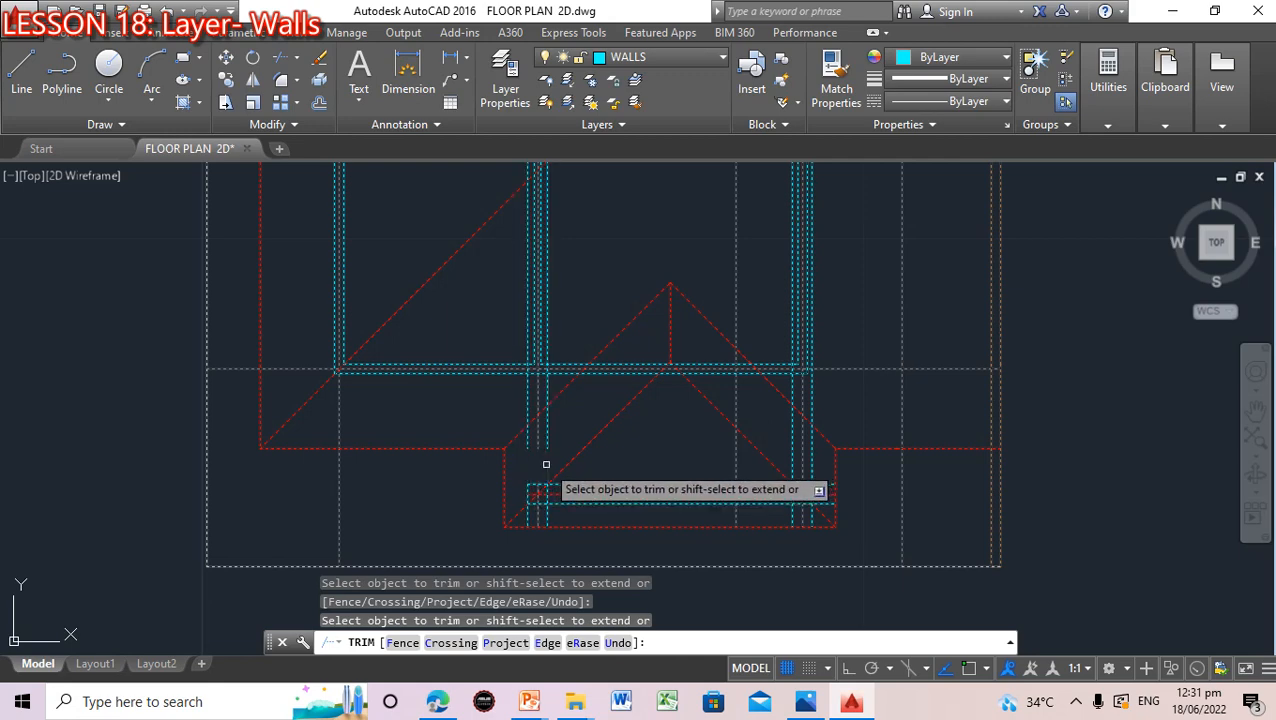
pyautogui.click(562, 484)
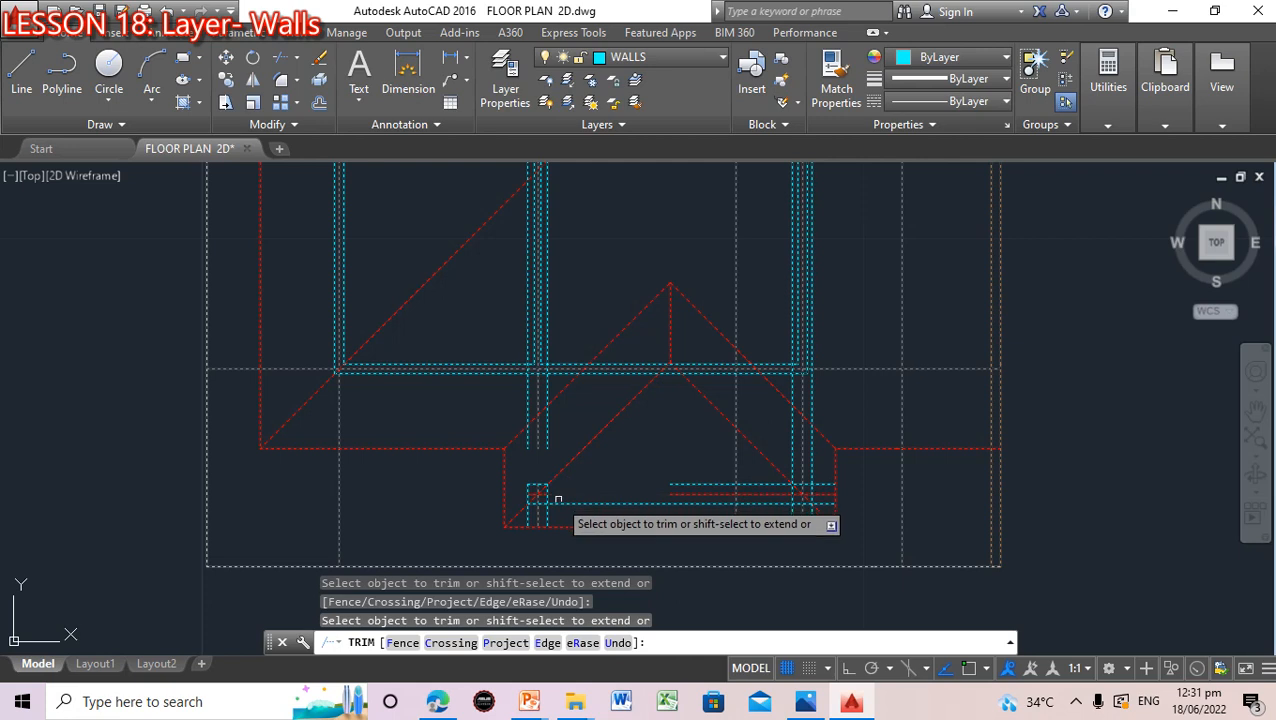
pyautogui.click(558, 502)
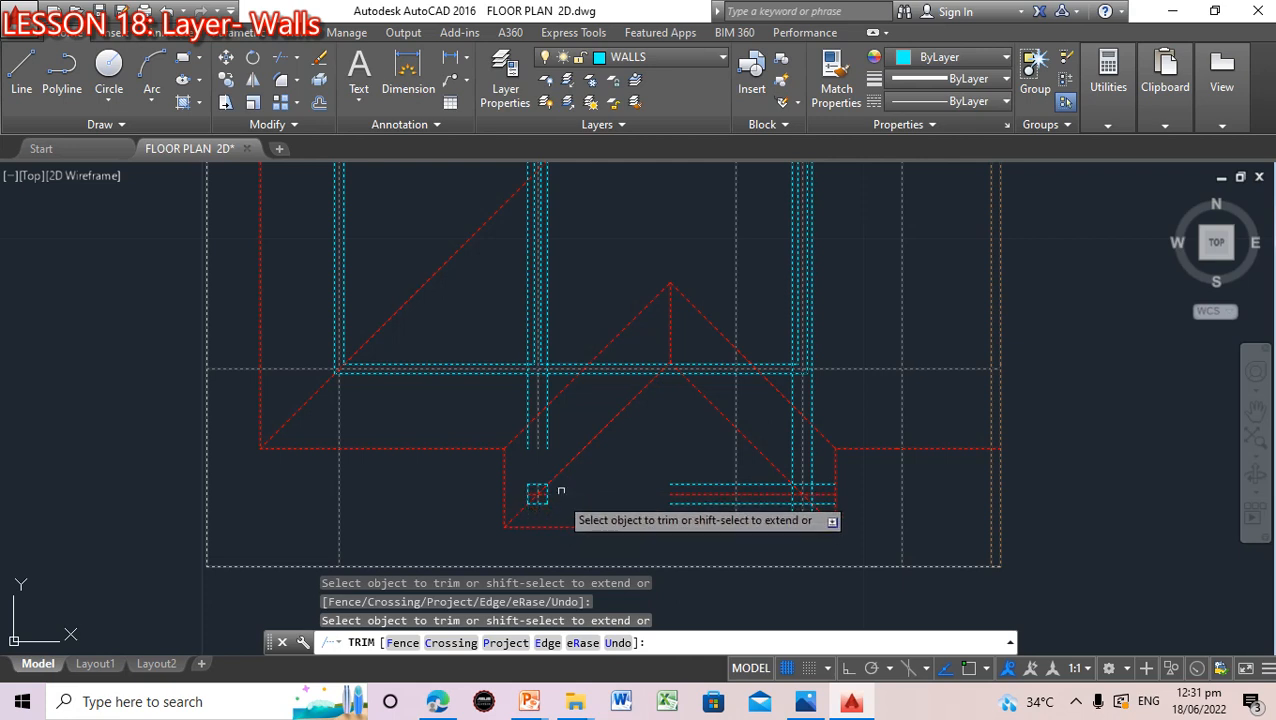
# Trim the west post's vertical lines between the living area's south wall and the porch roof slope
pyautogui.click(529, 441)
pyautogui.click(529, 388)
pyautogui.click(540, 387)
pyautogui.click(545, 428)
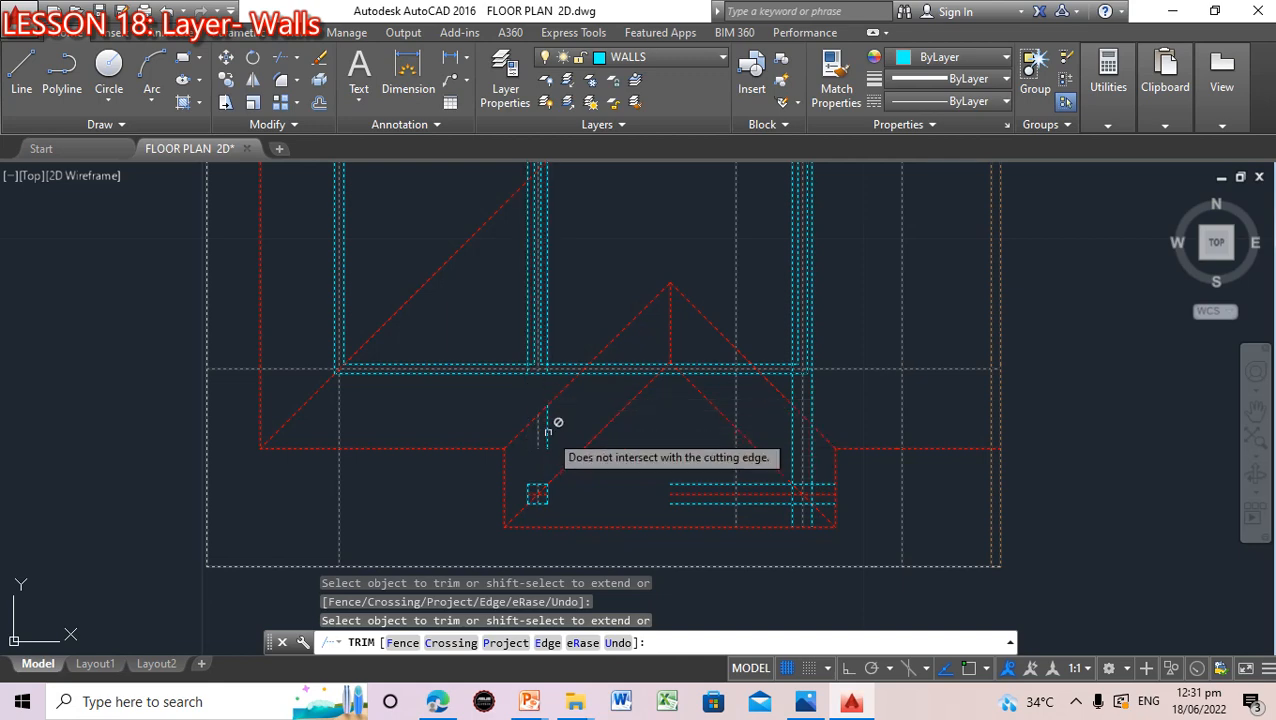
pyautogui.click(546, 430)
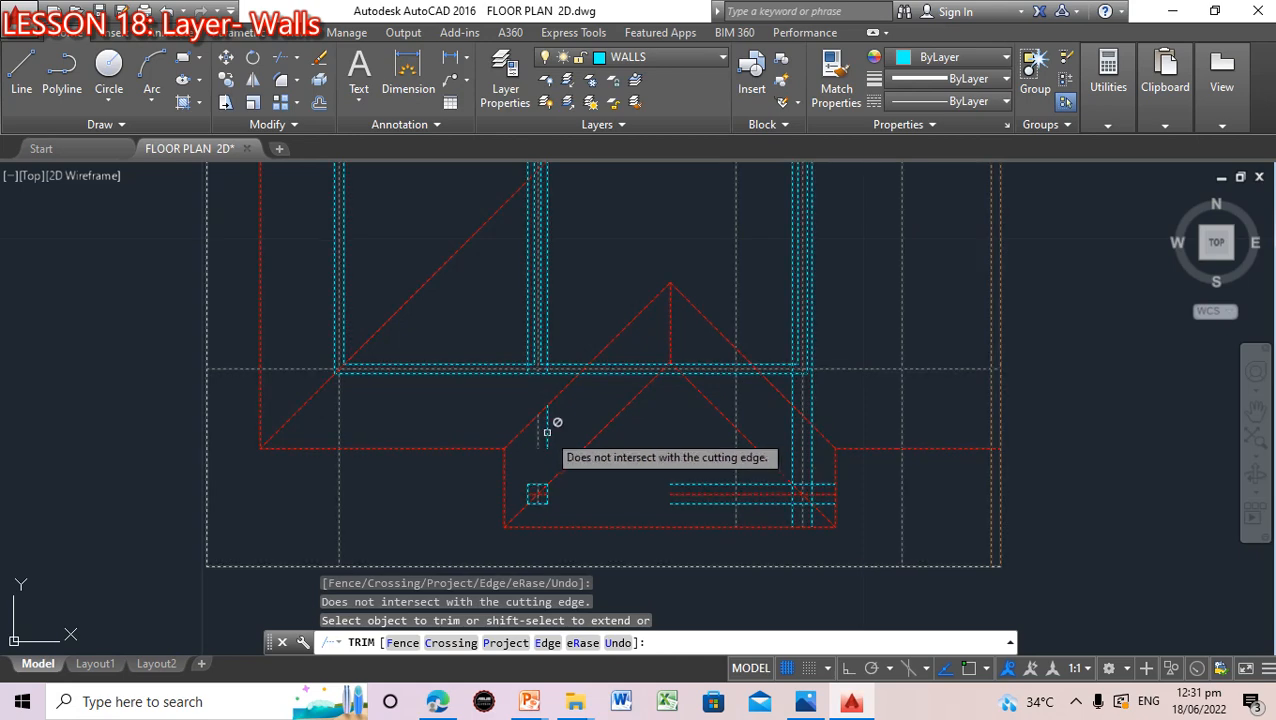
# Trim the east post's vertical lines near the porch roof slope and the line ends beyond the post's east and south sides
pyautogui.click(793, 435)
pyautogui.click(810, 404)
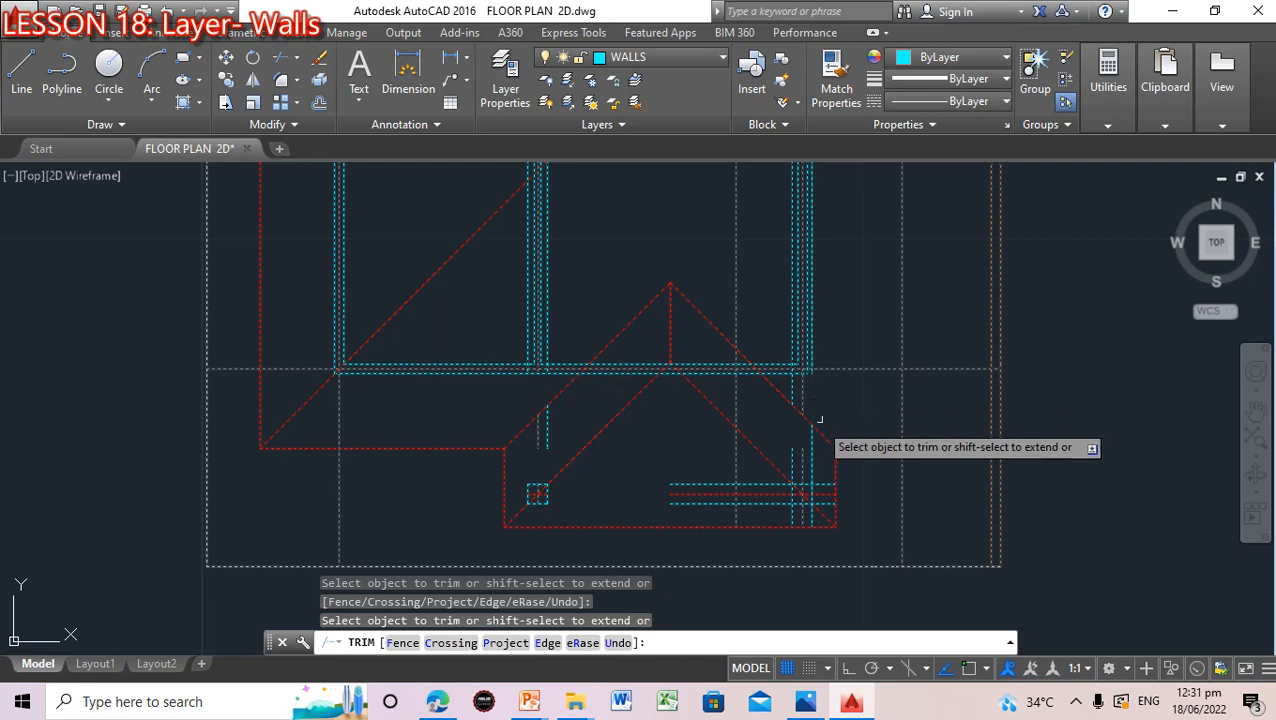
pyautogui.moveTo(806, 491); pyautogui.dragTo(828, 487)
pyautogui.click(822, 485)
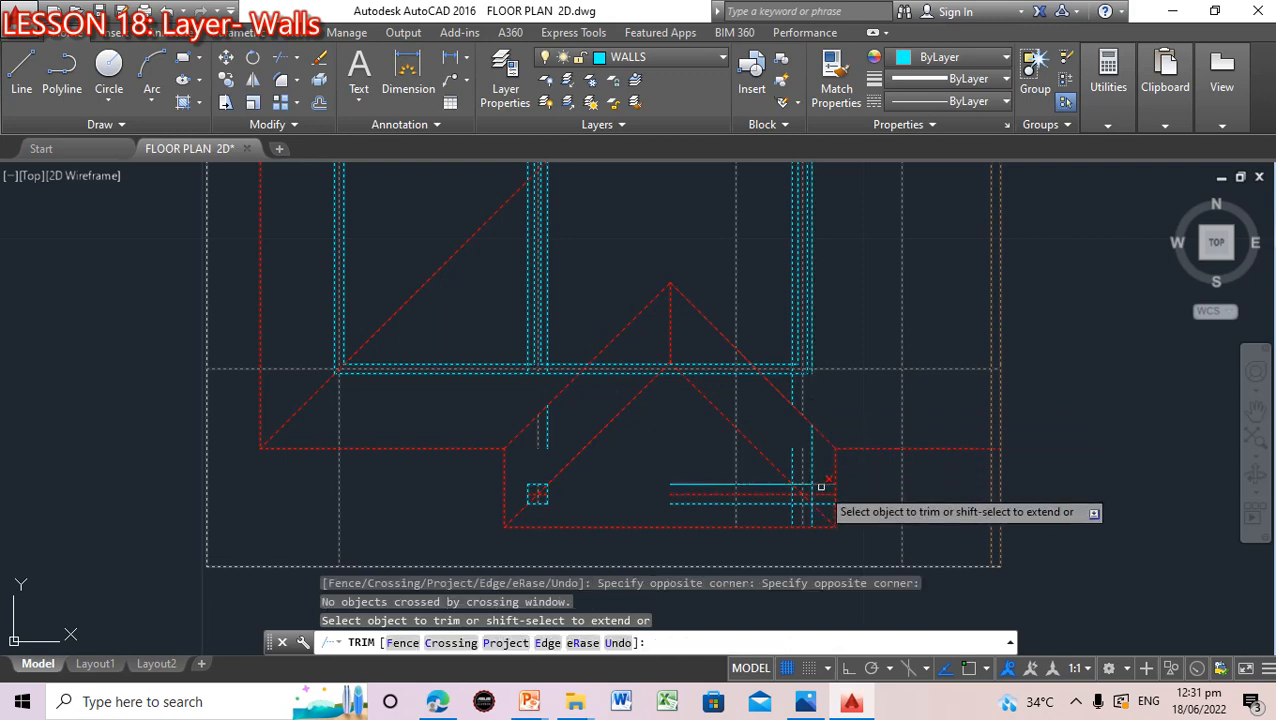
pyautogui.click(823, 490)
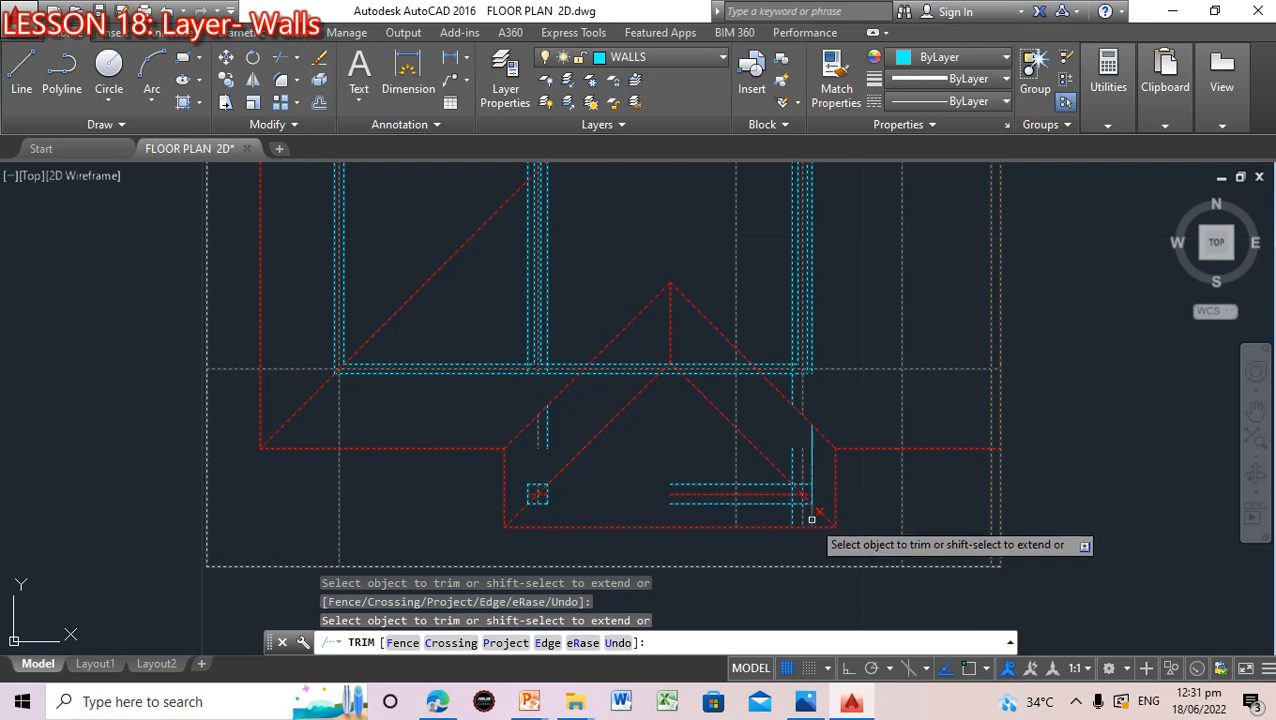
pyautogui.click(793, 517)
# Trim the lines running west and north from the east post so only its square outline and centre cross remain attached
pyautogui.click(779, 504)
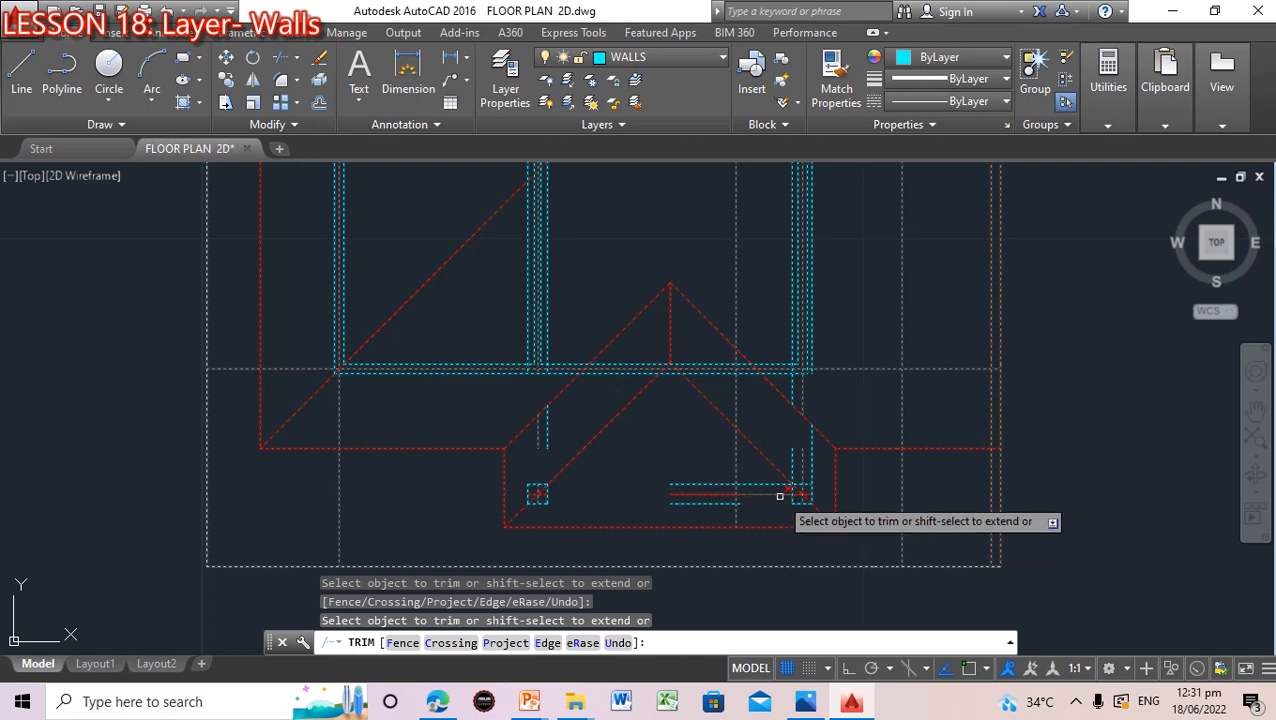
pyautogui.click(779, 496)
pyautogui.click(776, 496)
pyautogui.click(776, 485)
pyautogui.click(789, 472)
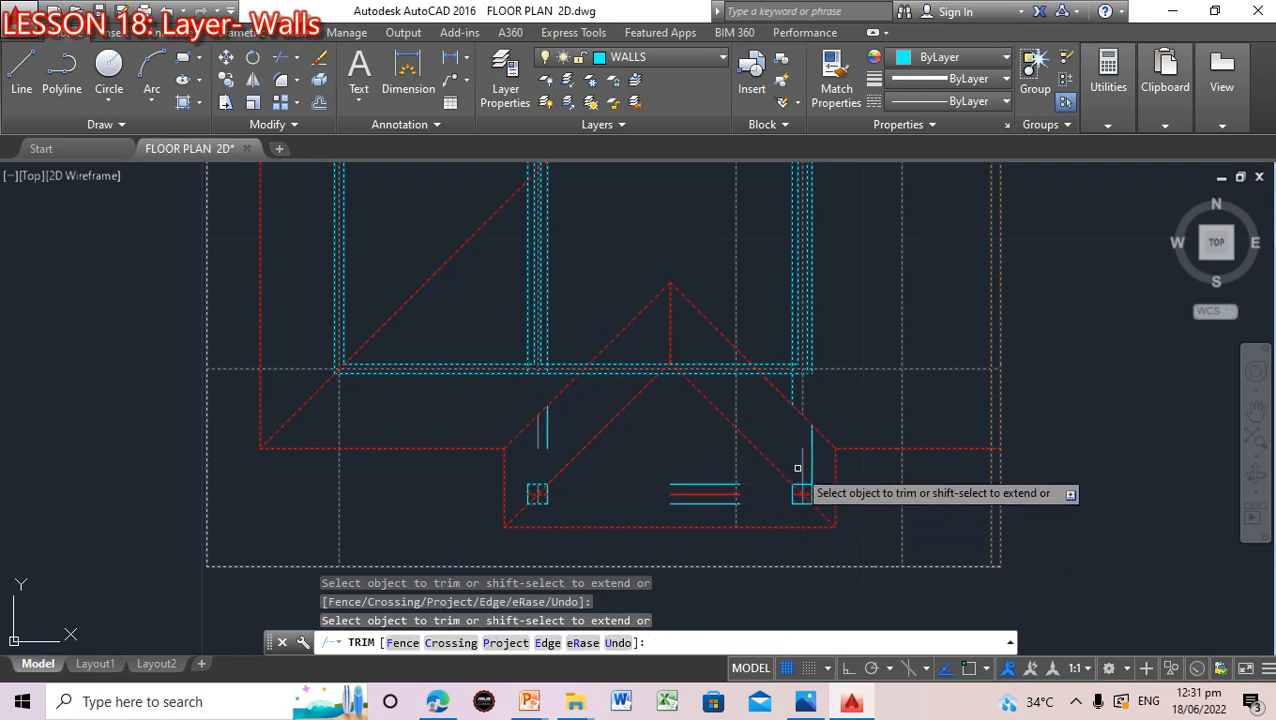
pyautogui.click(799, 464)
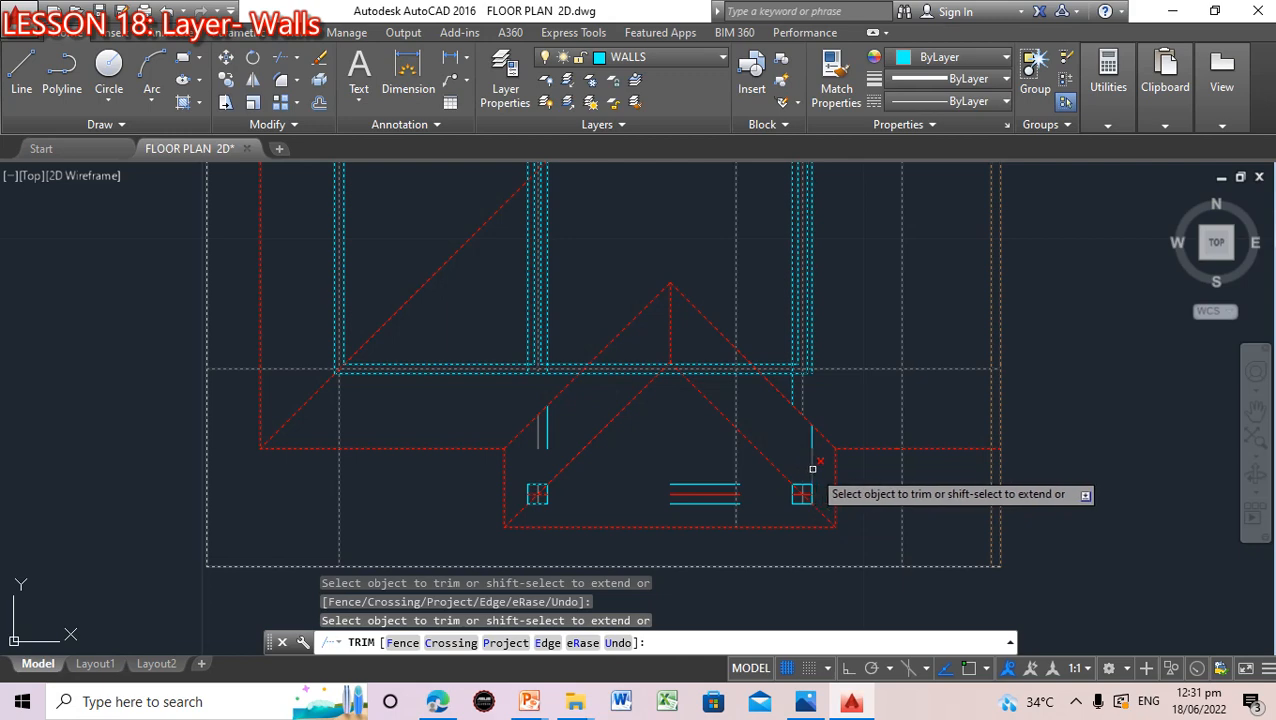
pyautogui.click(814, 436)
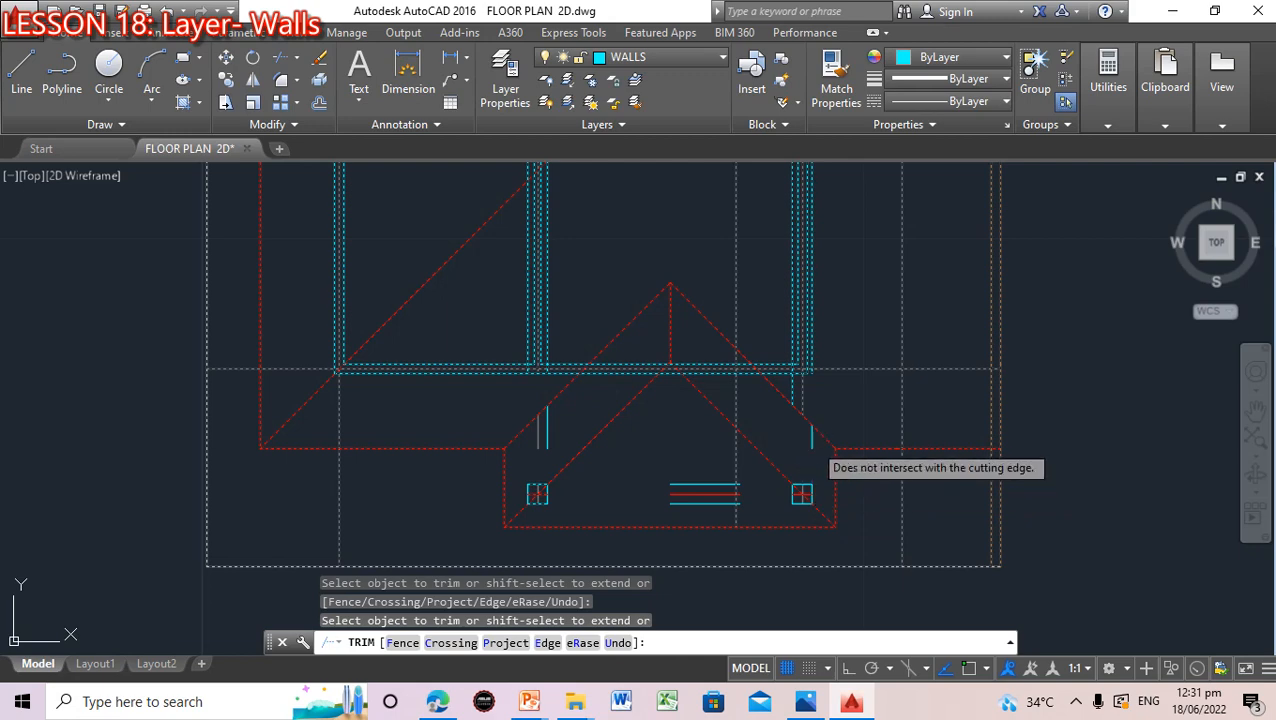
# Erase the leftover line fragments between the two posts and between the posts and the south wall
pyautogui.press('Escape')
pyautogui.click(812, 437)
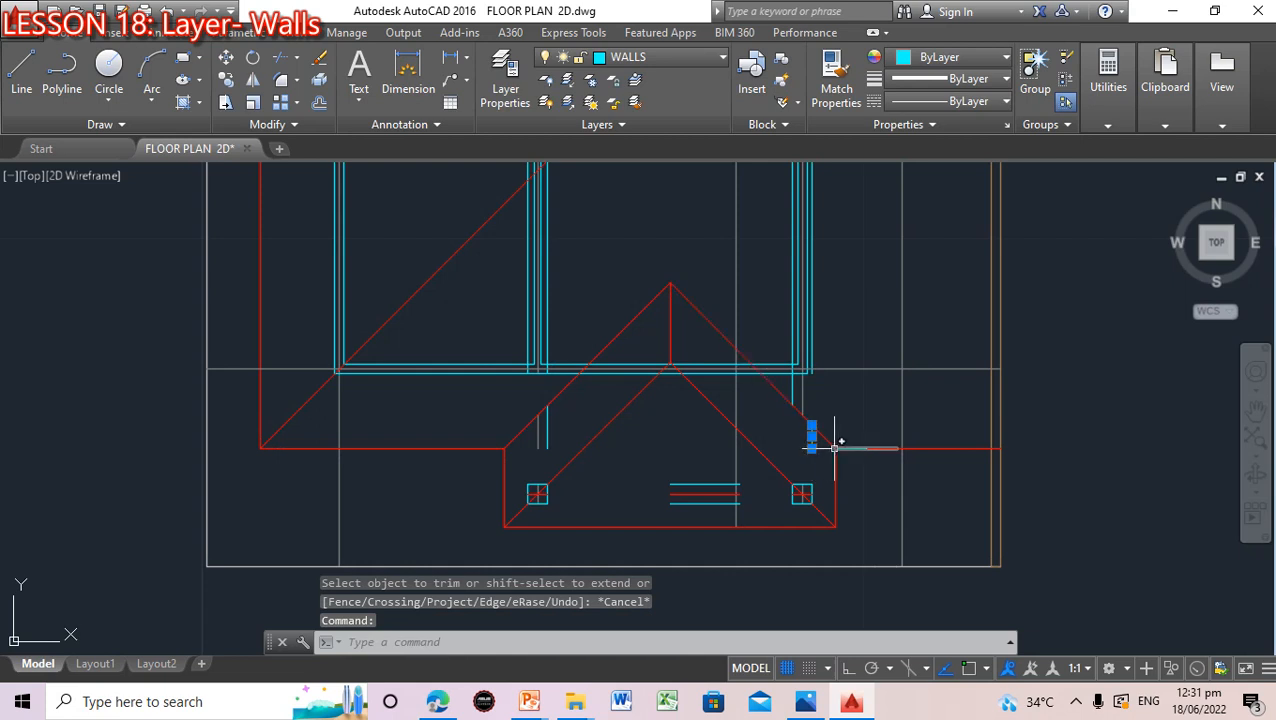
pyautogui.press('Delete')
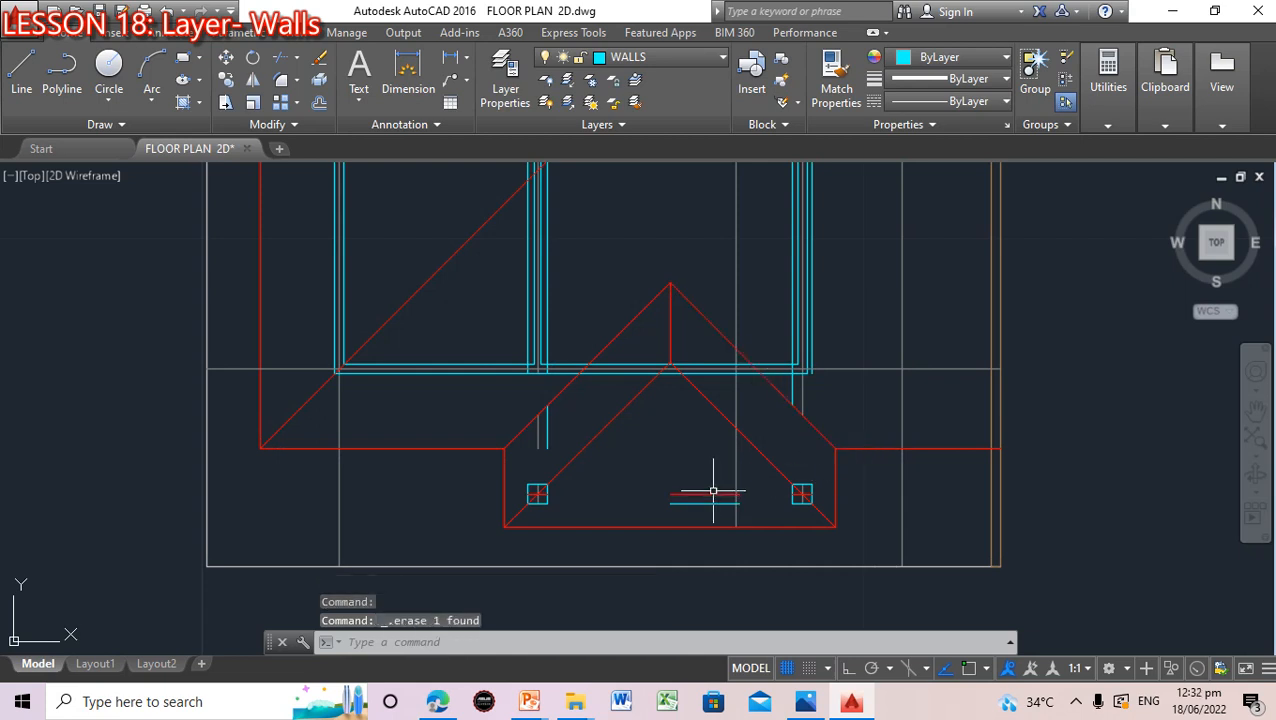
pyautogui.click(711, 495)
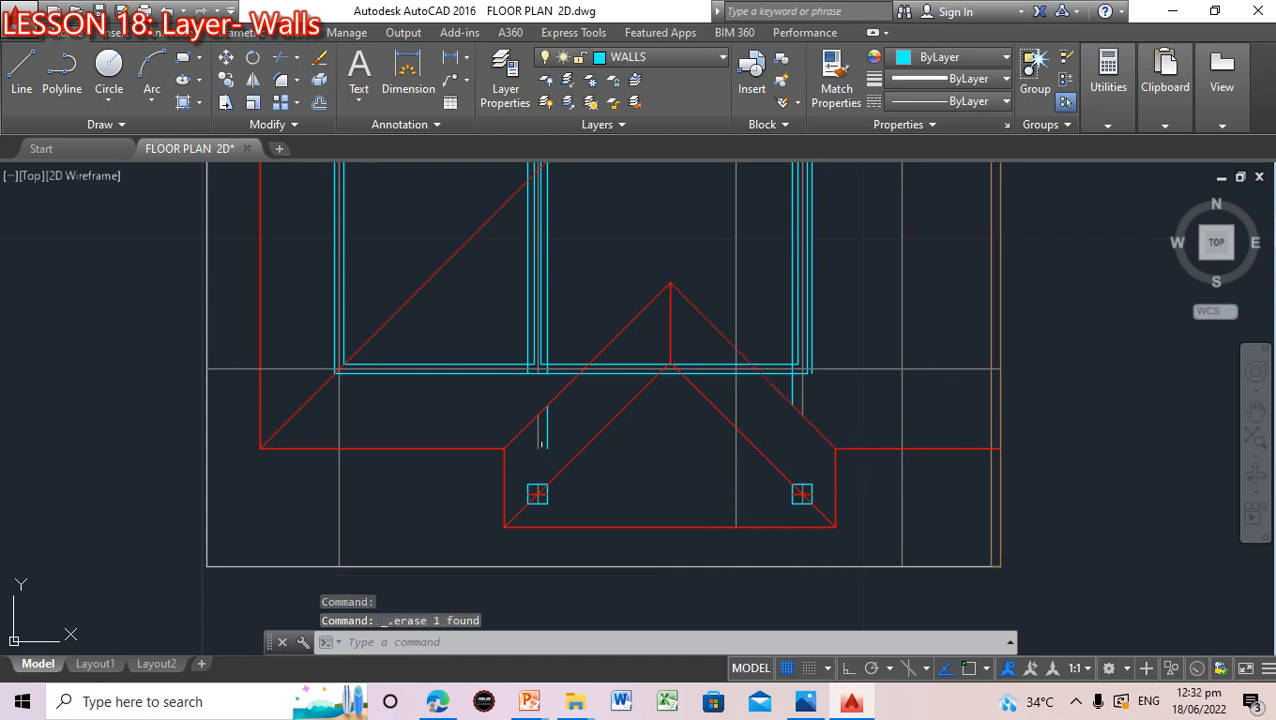
pyautogui.click(541, 430)
pyautogui.press('Delete')
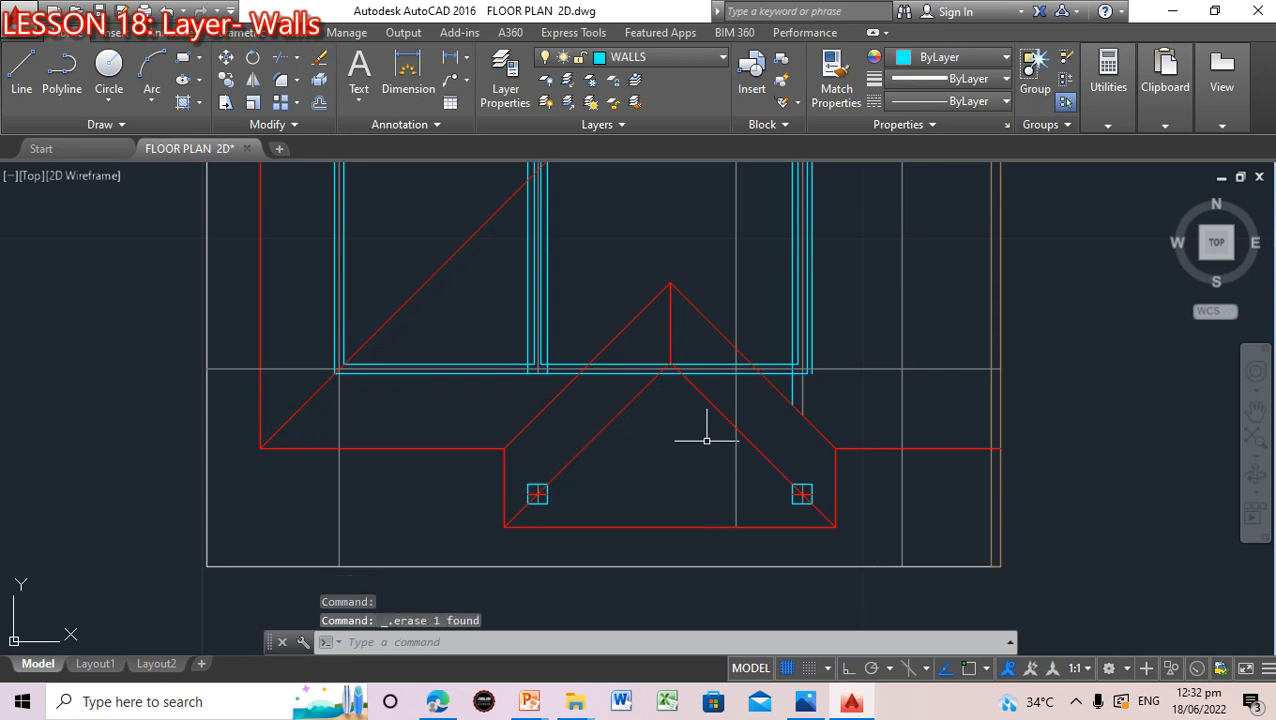
pyautogui.click(795, 390)
pyautogui.press('Delete')
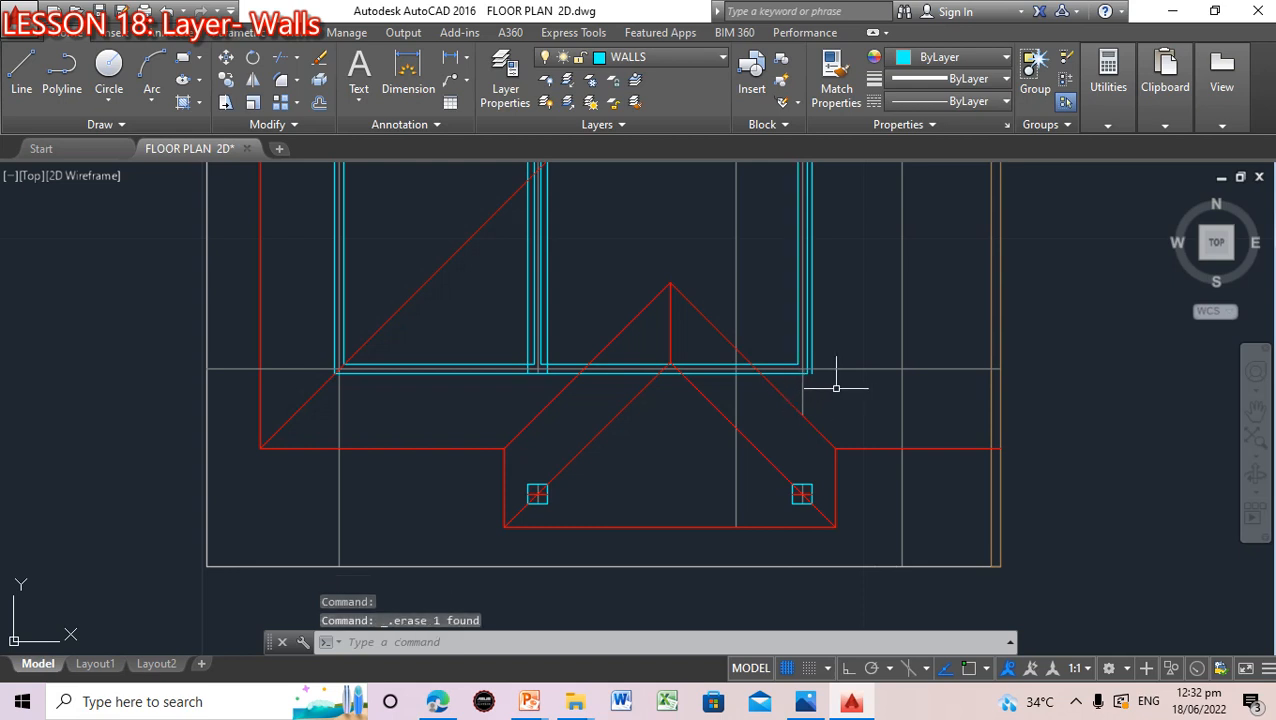
# Erase the remaining post offset lines running alongside the east wall and the interior partition
pyautogui.click(811, 362)
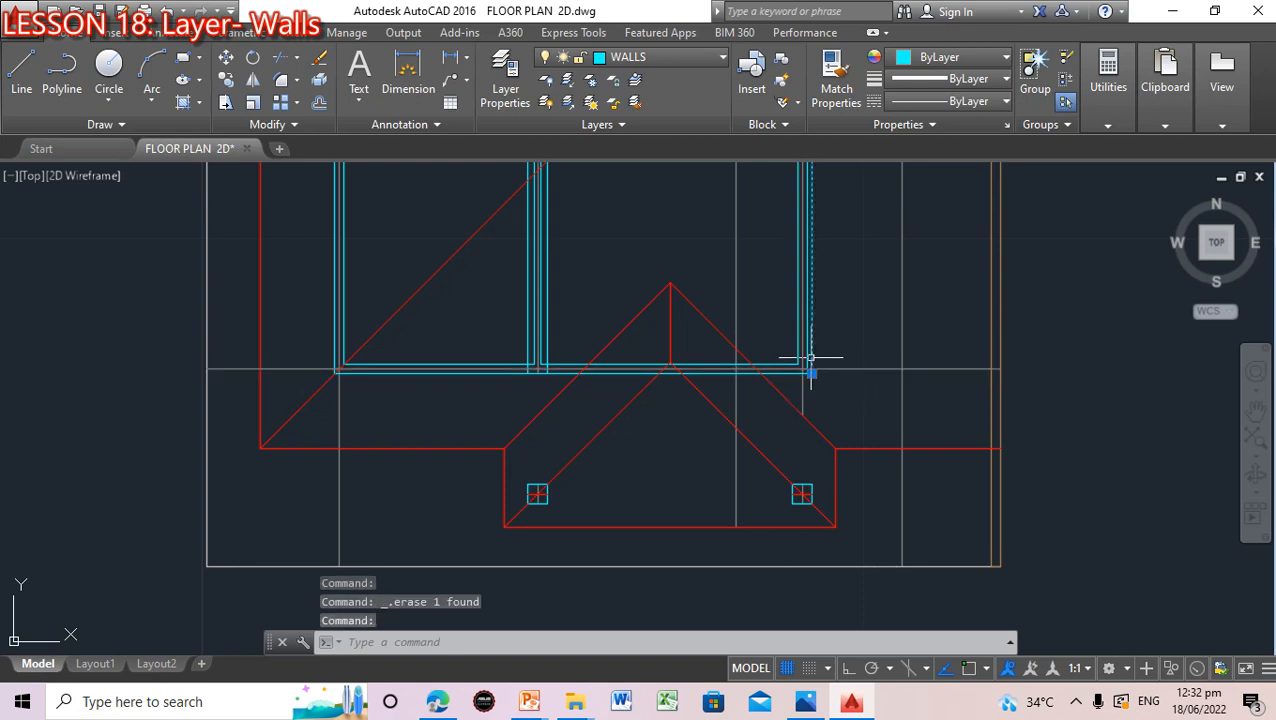
pyautogui.press('Delete')
pyautogui.click(550, 352)
pyautogui.press('Delete')
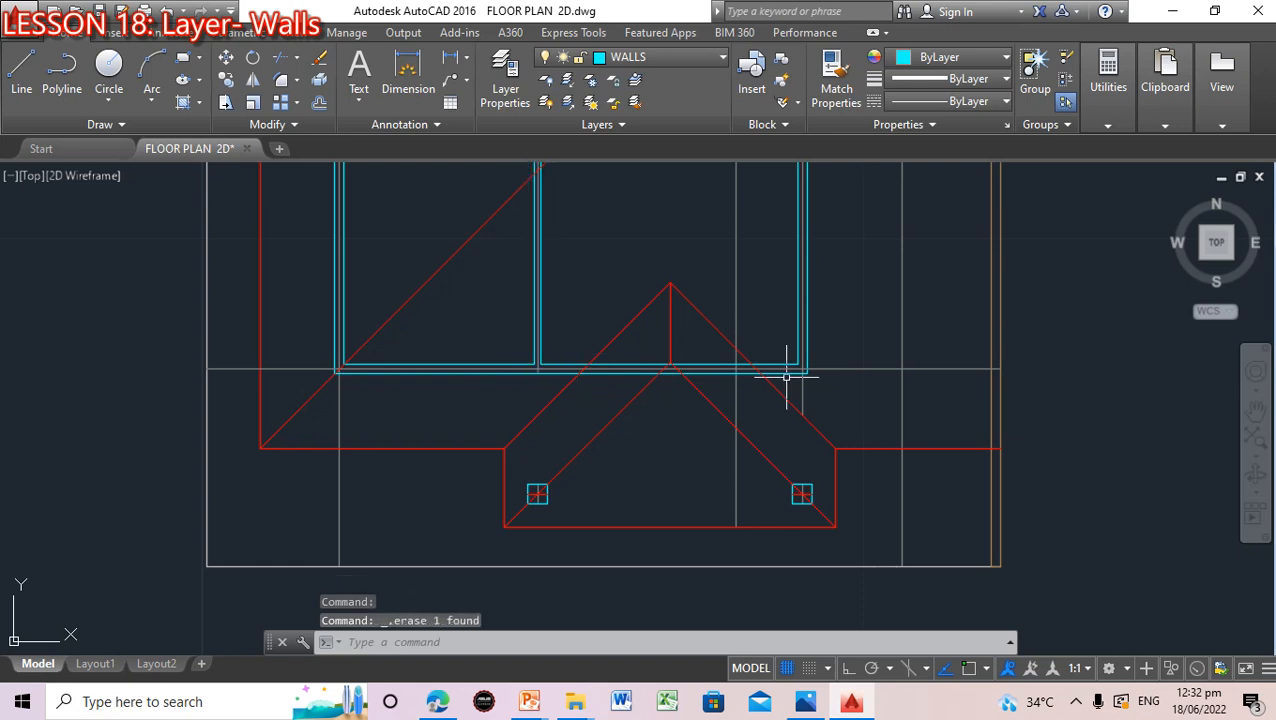
# Erase the centerline crosses inside both porch posts, leaving empty square outlines
pyautogui.scroll(2, 834, 511)
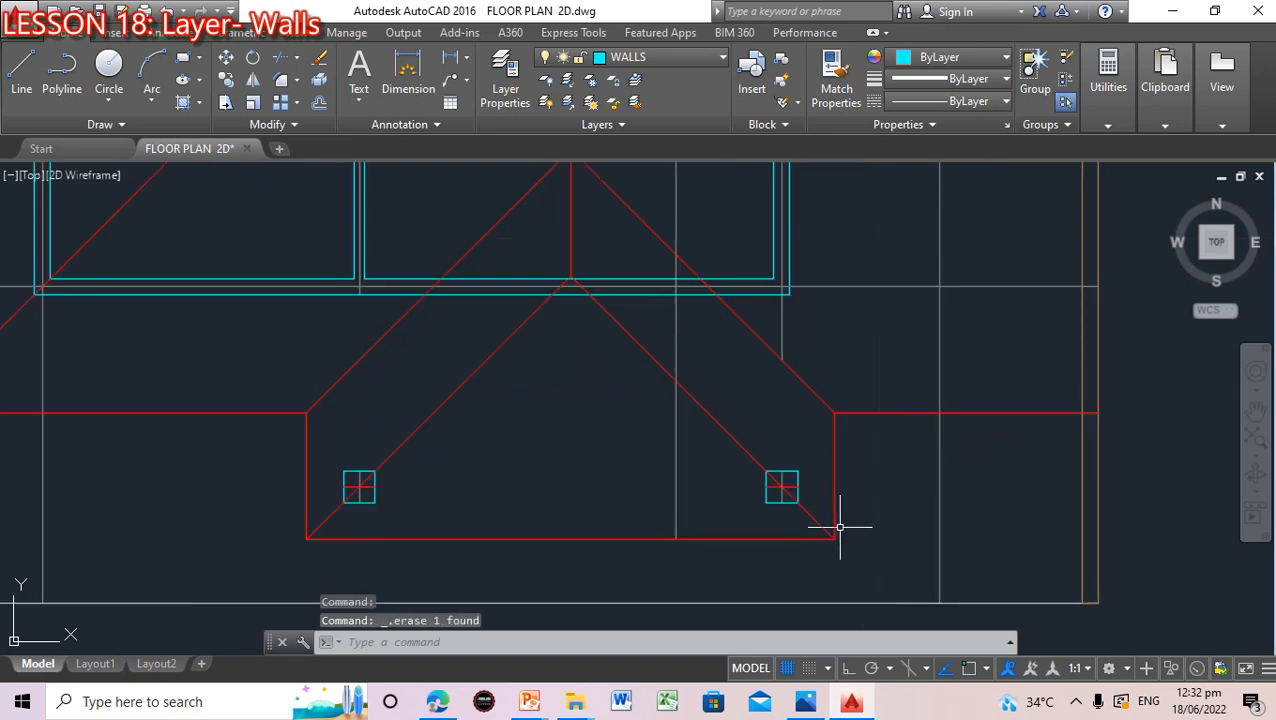
pyautogui.click(775, 488)
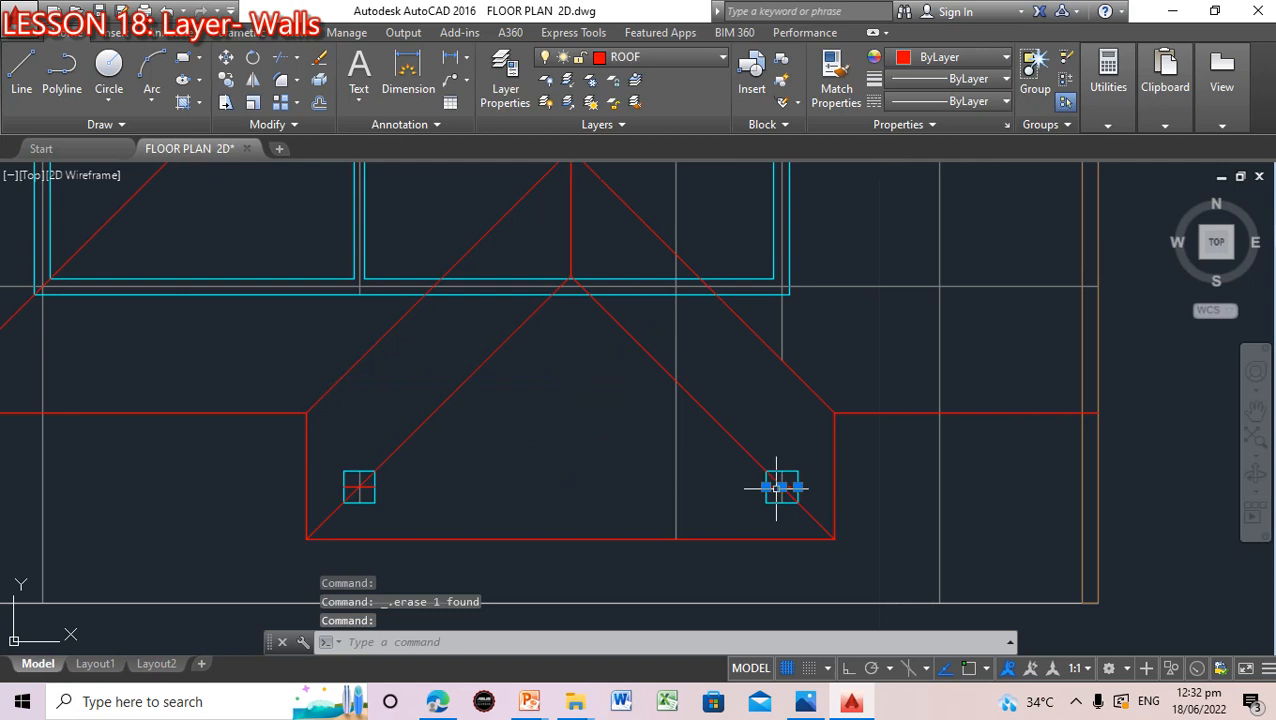
pyautogui.press('Delete')
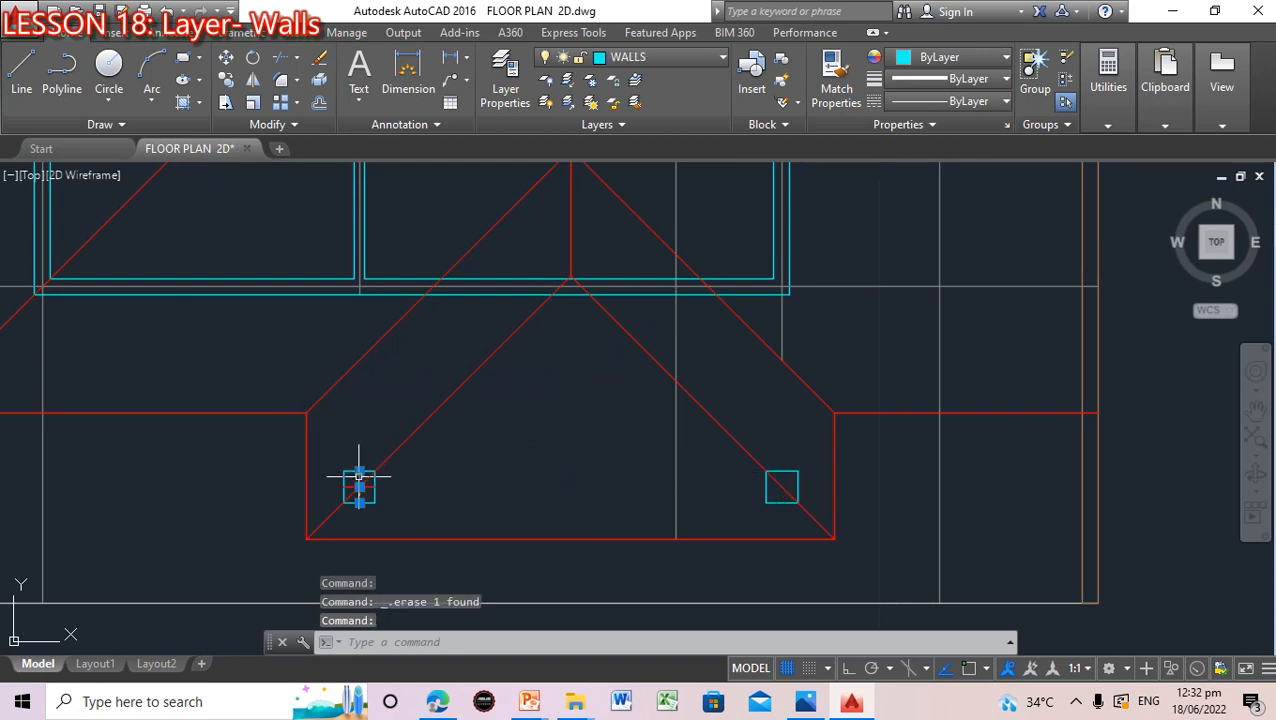
pyautogui.click(360, 475)
pyautogui.click(356, 489)
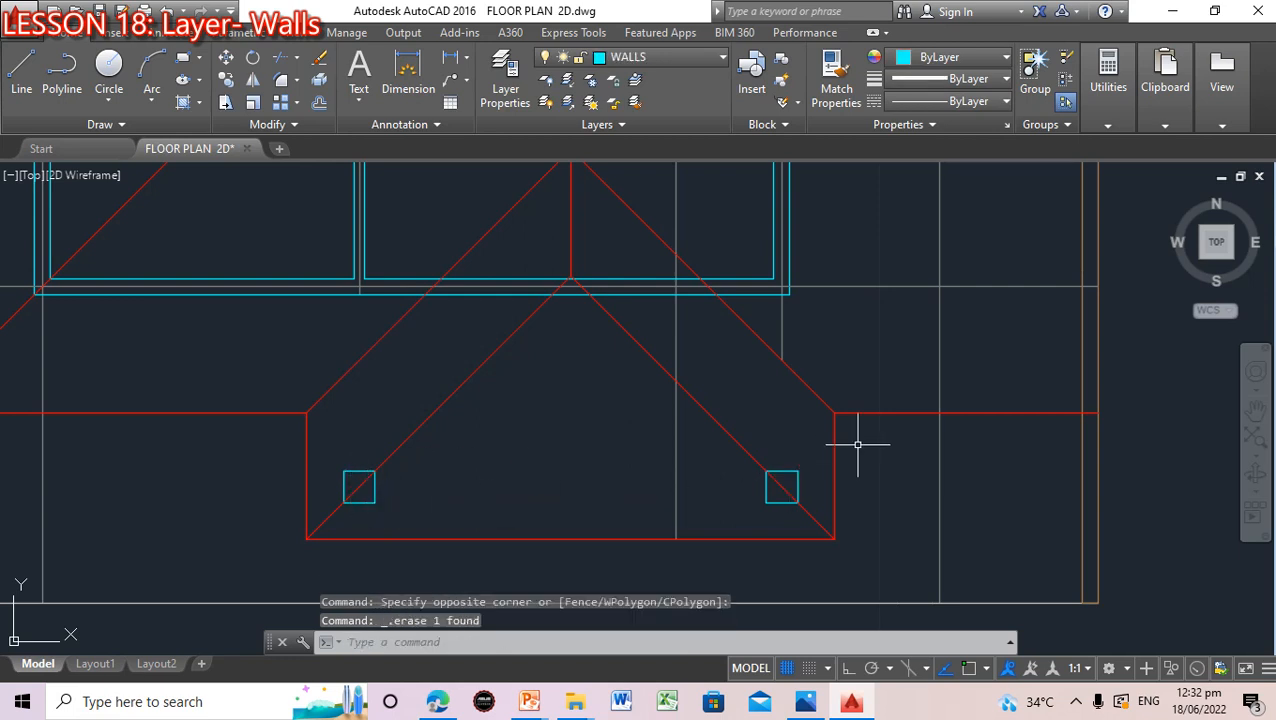
# Examine the finished porch posts, the overall wall layout and the broken roof lines over the living area
pyautogui.scroll(4, 857, 444)
pyautogui.scroll(-8, 857, 444)
pyautogui.scroll(2, 857, 444)
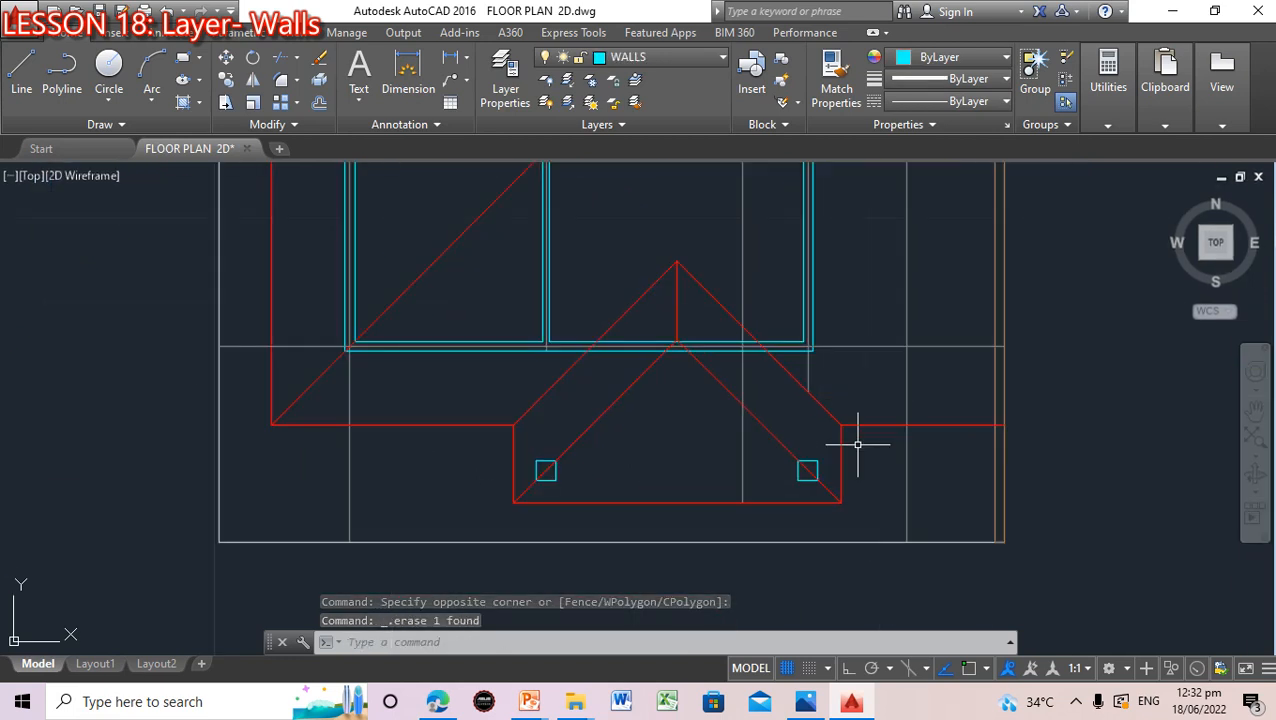
pyautogui.scroll(-2, 876, 483)
pyautogui.scroll(-2, 876, 483)
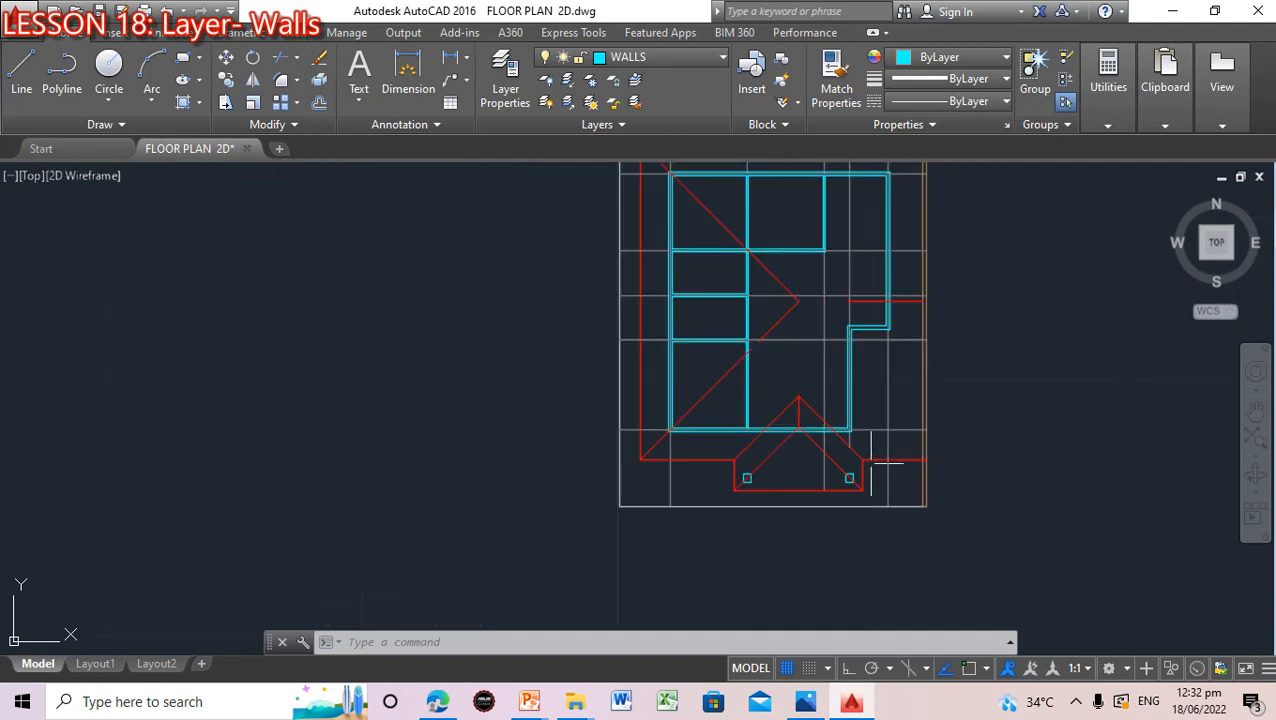
pyautogui.scroll(1, 861, 354)
pyautogui.scroll(1, 861, 354)
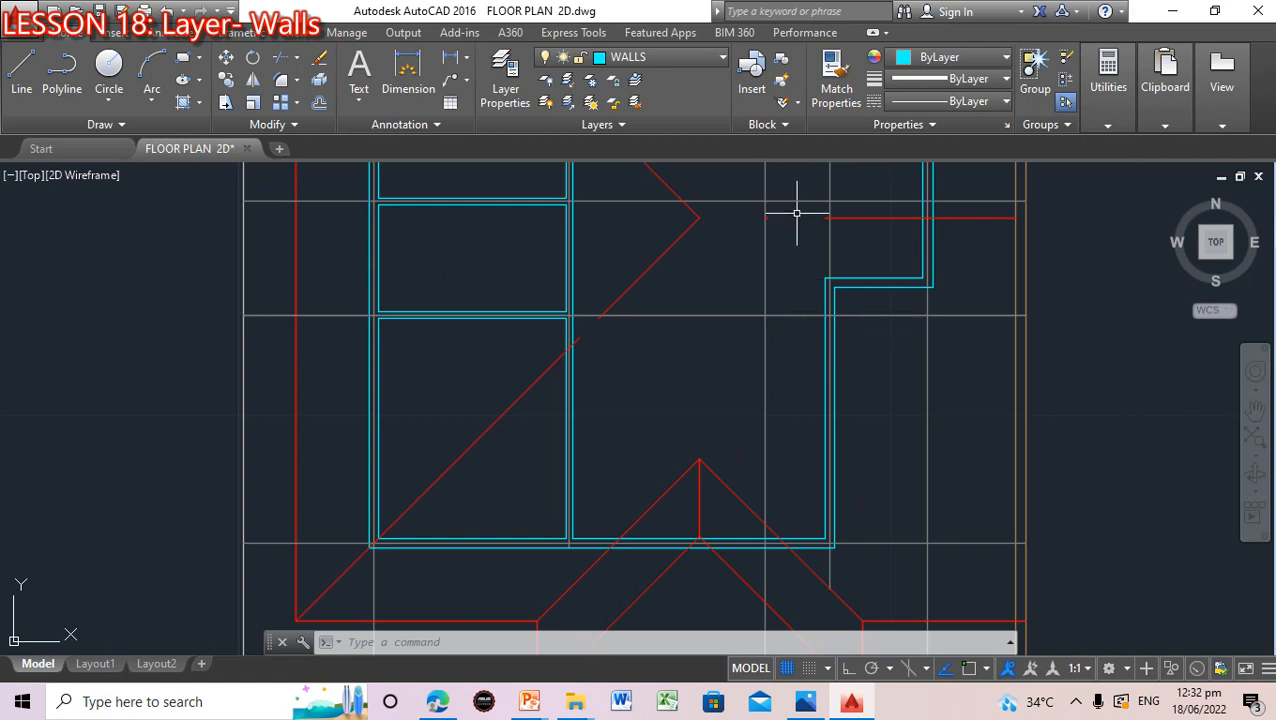
pyautogui.press('Delete')
pyautogui.press('Escape')
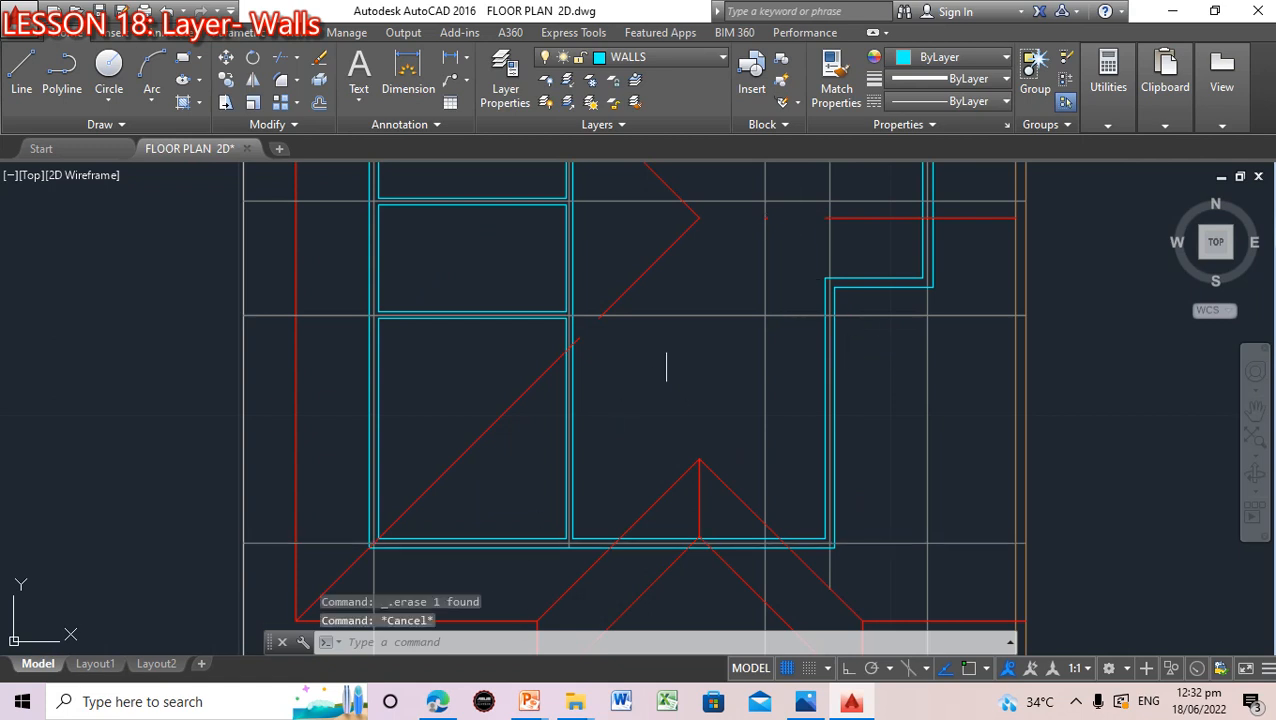
# Make ROOF the current layer and draw a line between the endpoints bridging the gap in the lower diagonal roof line
pyautogui.click(722, 64)
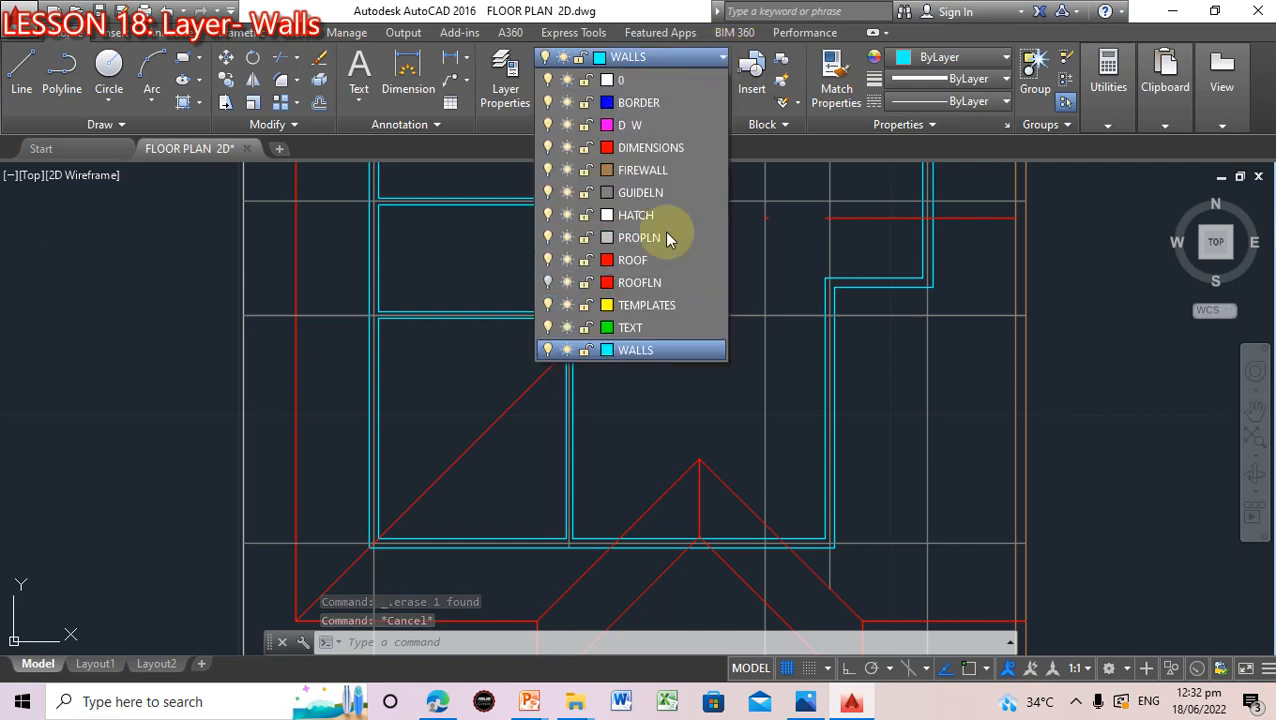
pyautogui.click(631, 261)
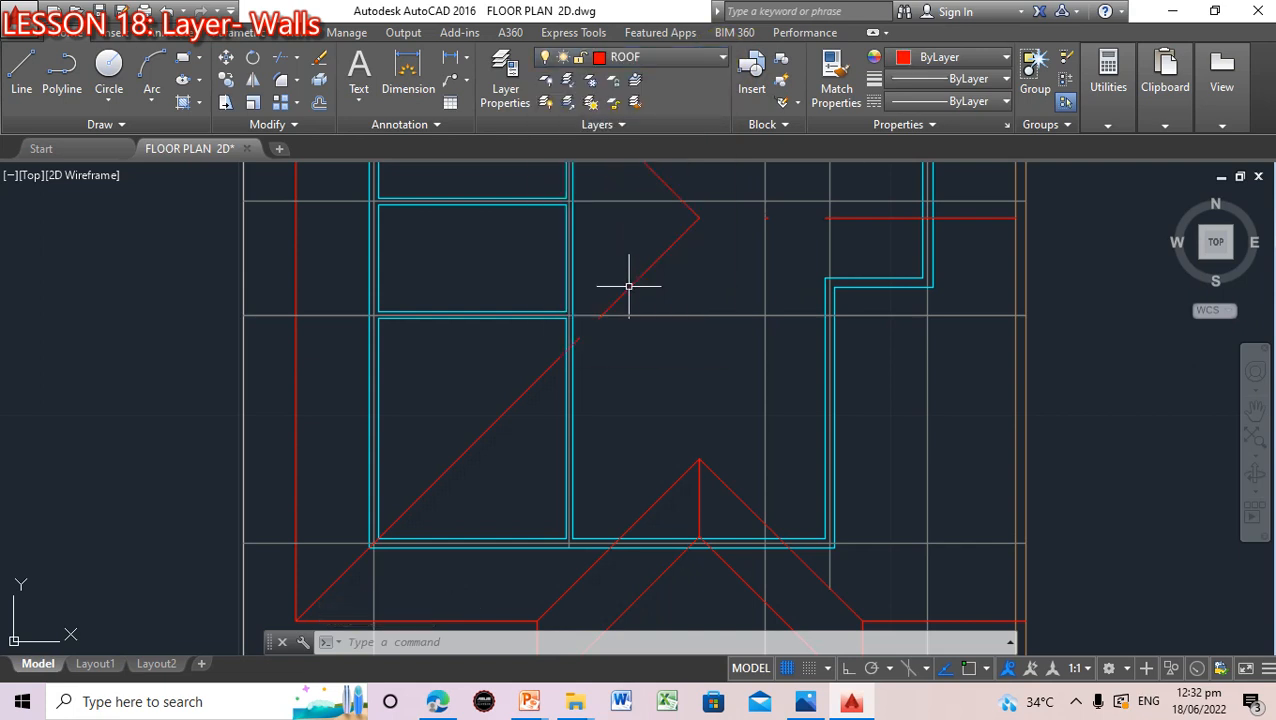
pyautogui.write('l')
pyautogui.press('Return')
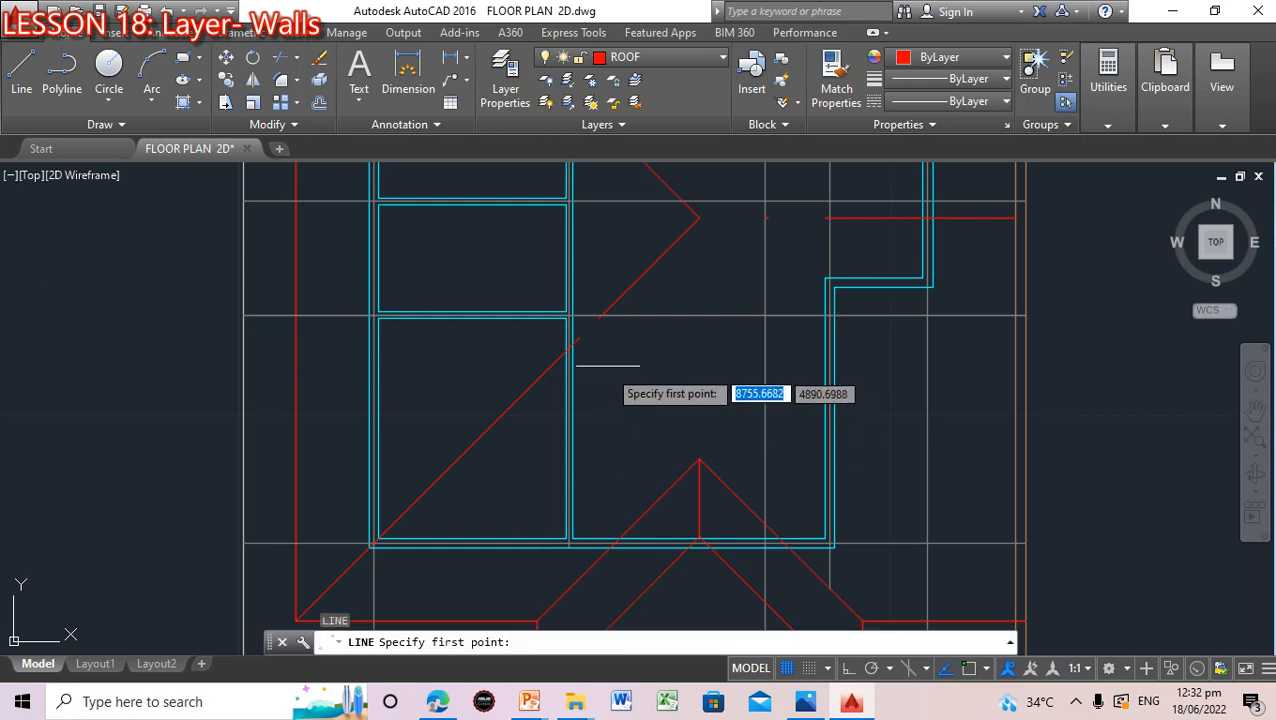
pyautogui.keyDown('shift'); pyautogui.rightClick(607, 345); pyautogui.keyUp('shift')
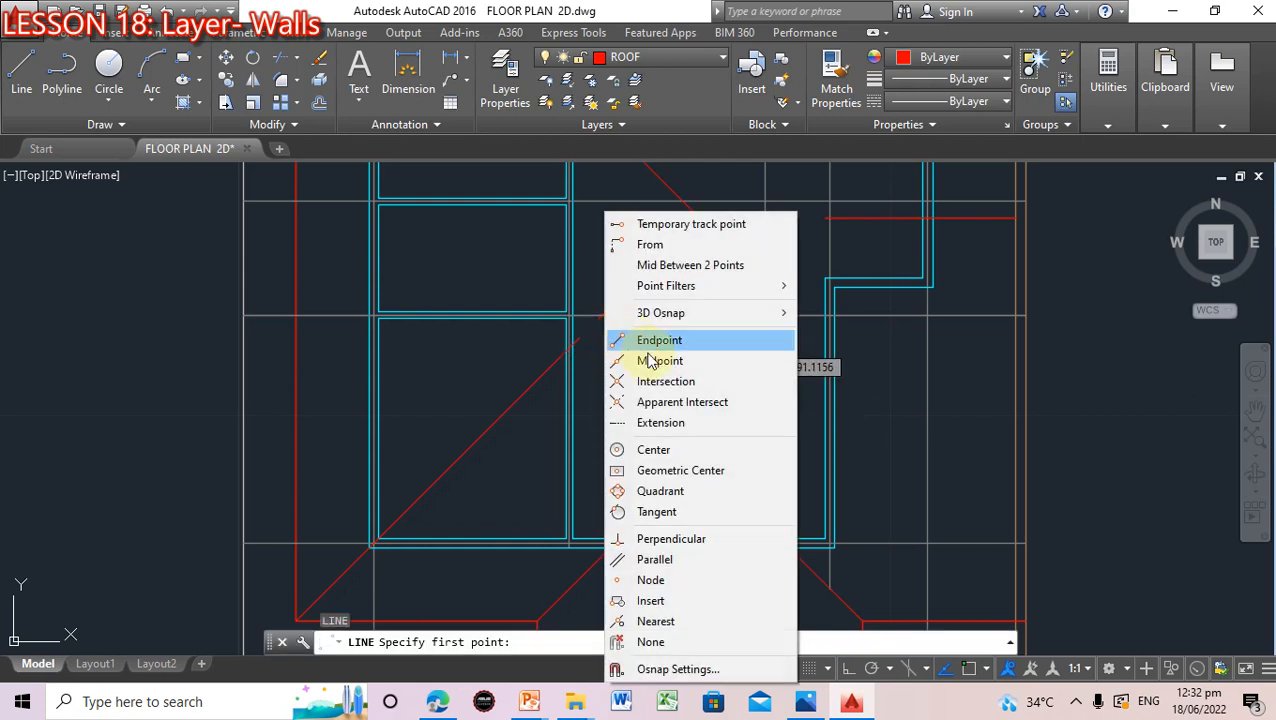
pyautogui.click(640, 339)
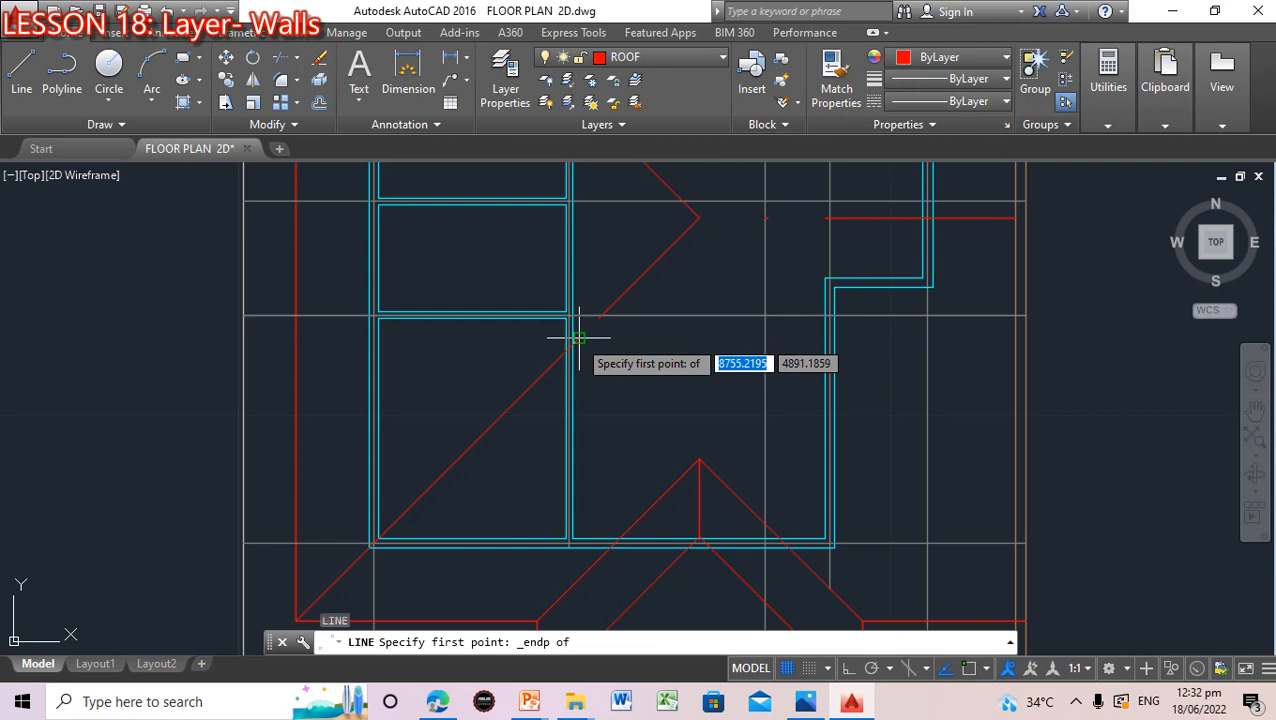
pyautogui.click(588, 322)
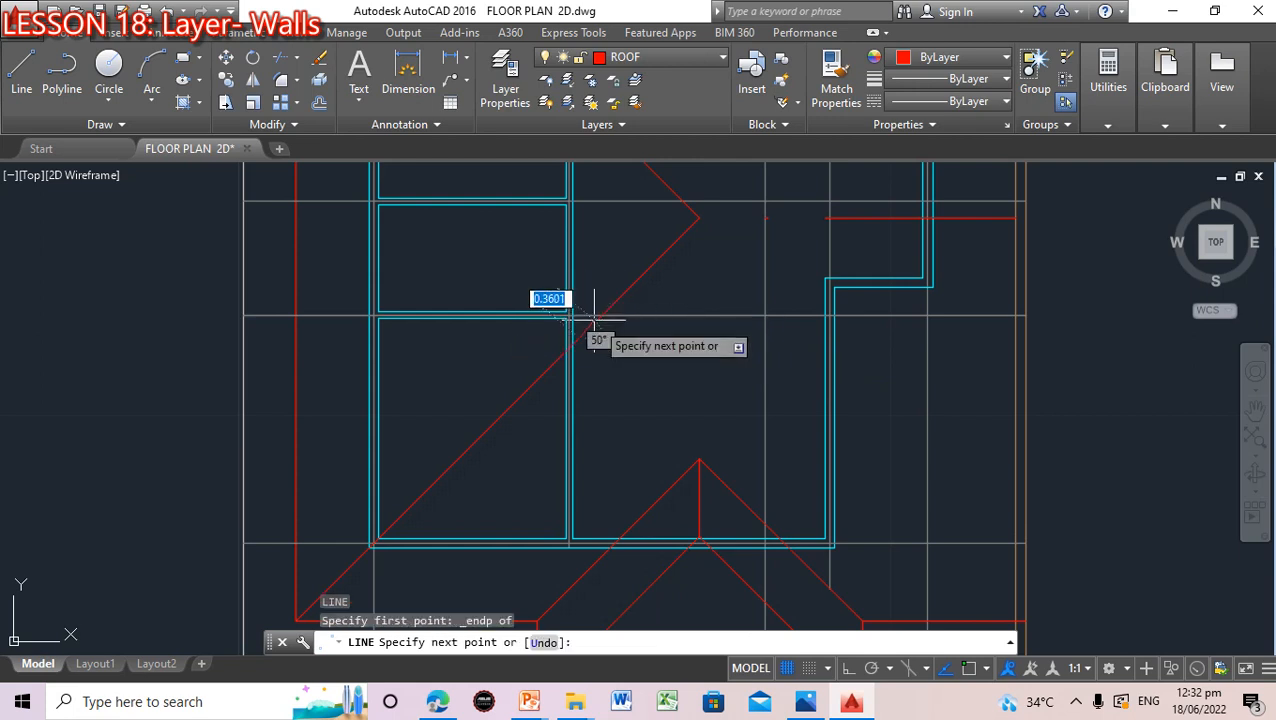
pyautogui.keyDown('shift'); pyautogui.rightClick(597, 328); pyautogui.keyUp('shift')
pyautogui.click(643, 343)
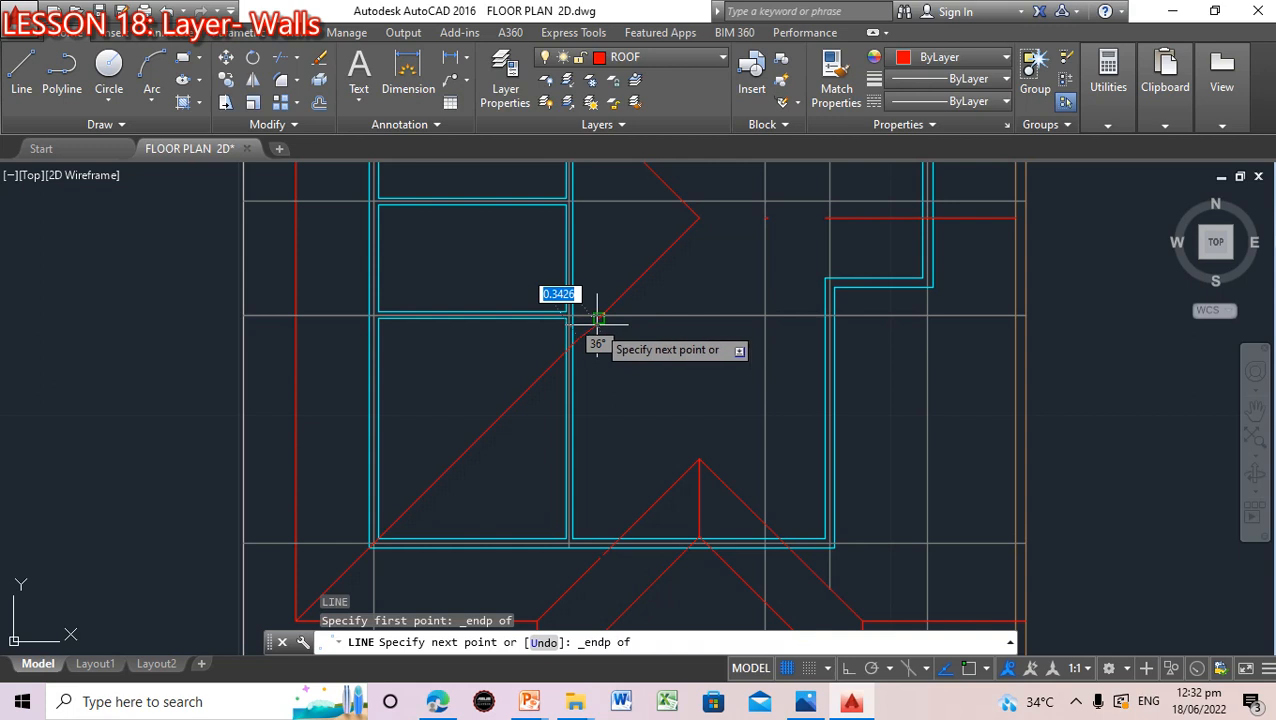
pyautogui.click(598, 318)
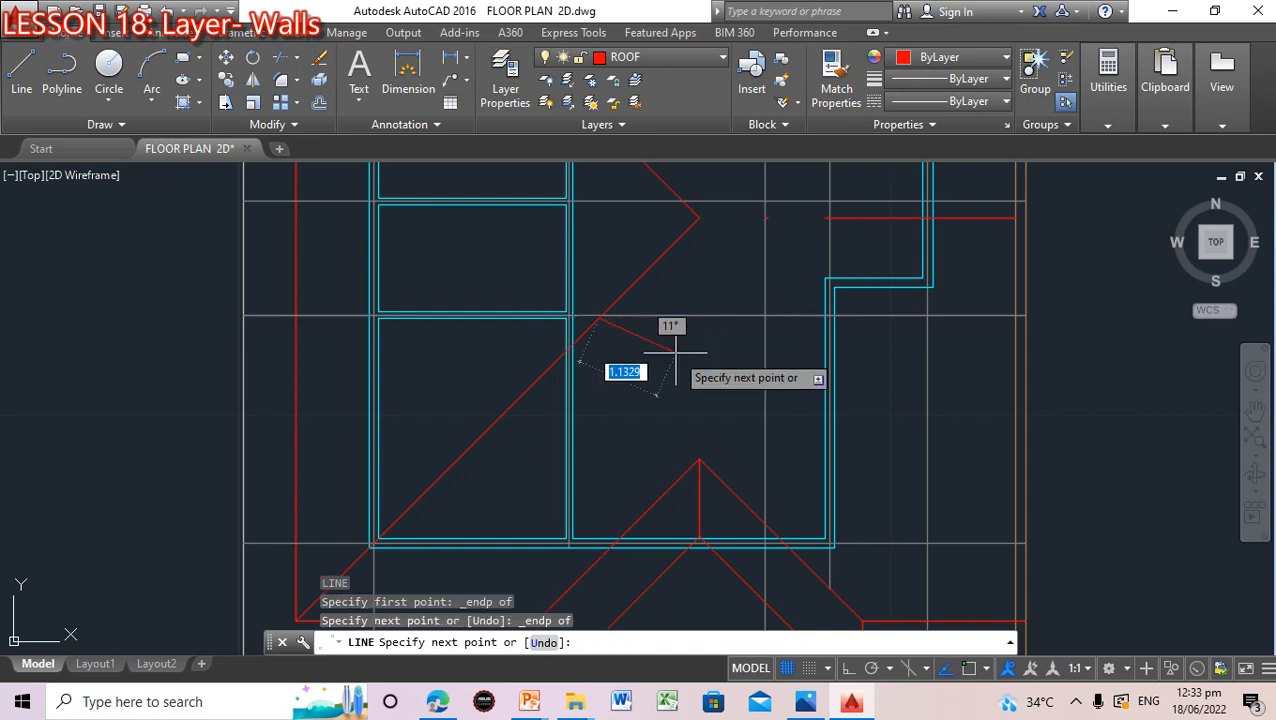
pyautogui.press('Return')
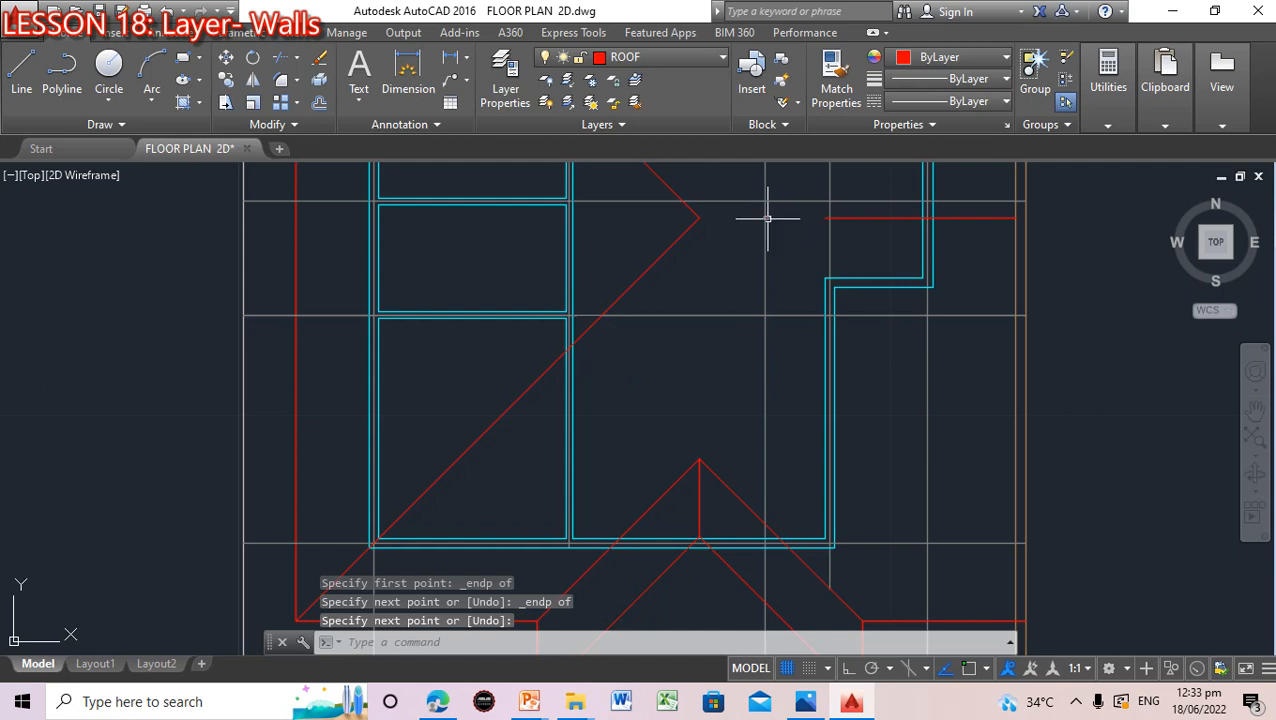
# Erase the stray ridge fragment and draw a line from the horizontal ridge's open endpoint to the intersection of the two diagonal roof lines
pyautogui.click(768, 218)
pyautogui.press('Delete')
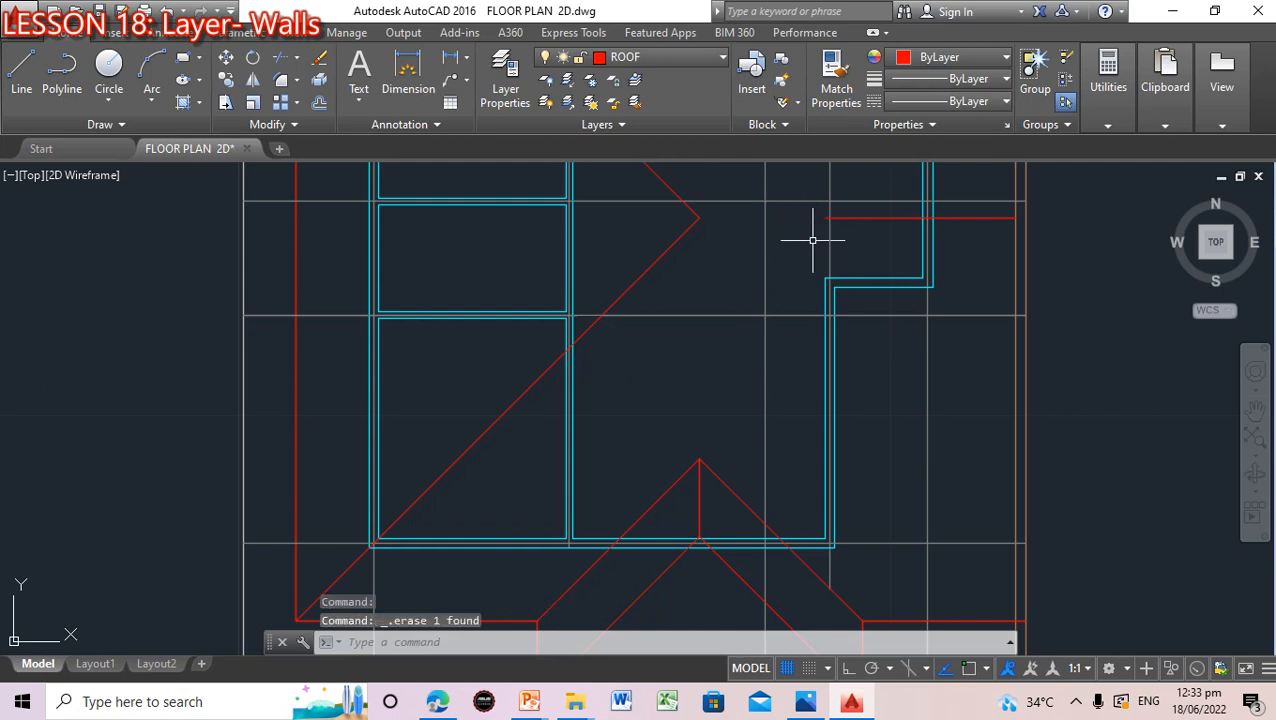
pyautogui.write('l')
pyautogui.press('Return')
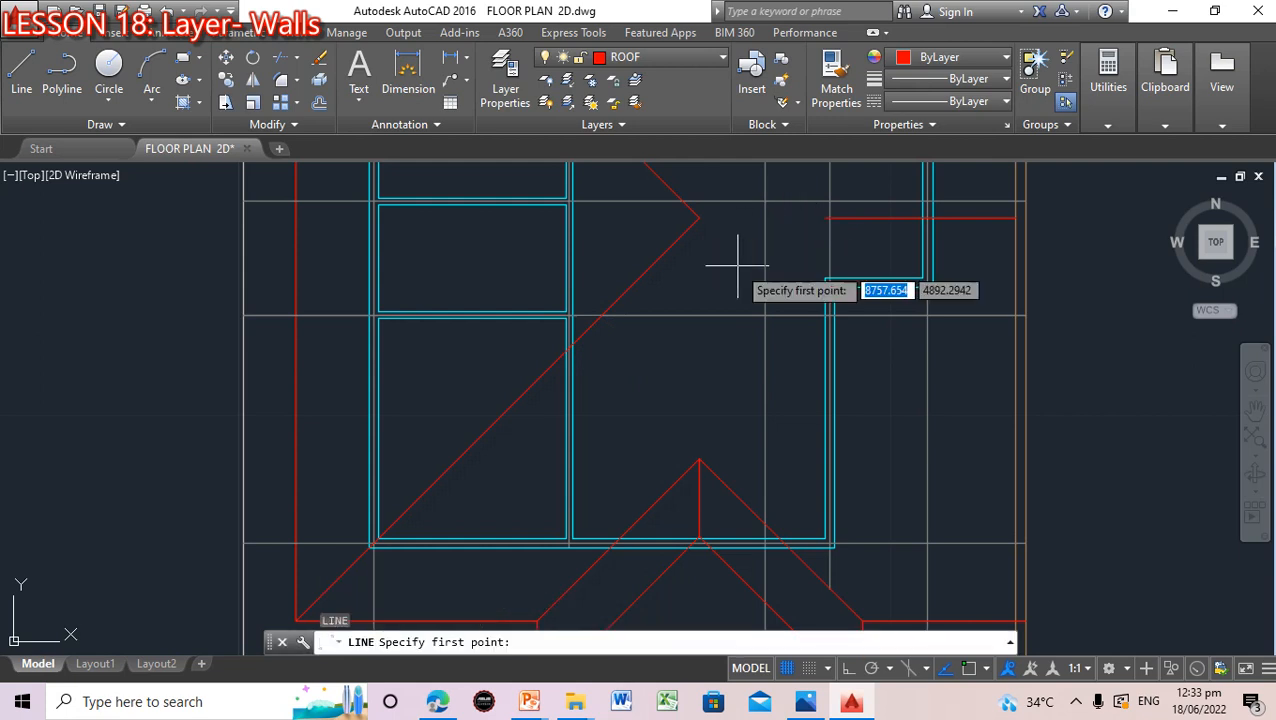
pyautogui.keyDown('shift'); pyautogui.rightClick(727, 238); pyautogui.keyUp('shift')
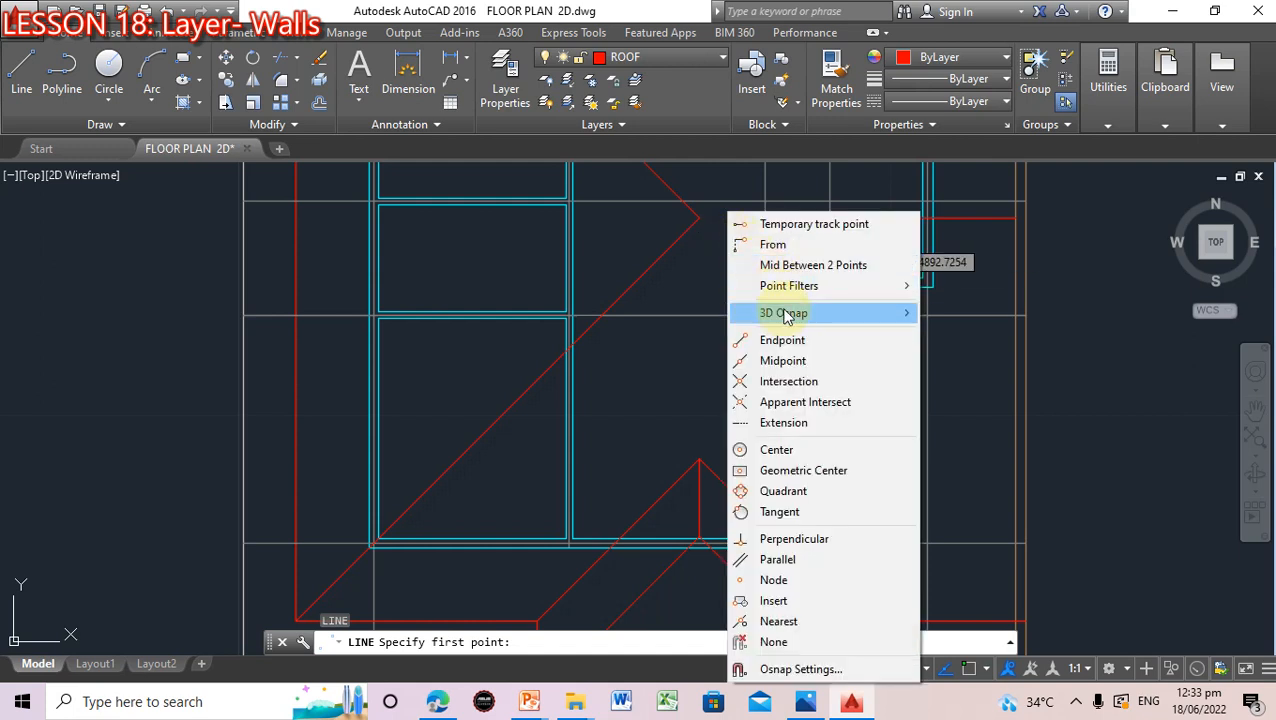
pyautogui.click(783, 335)
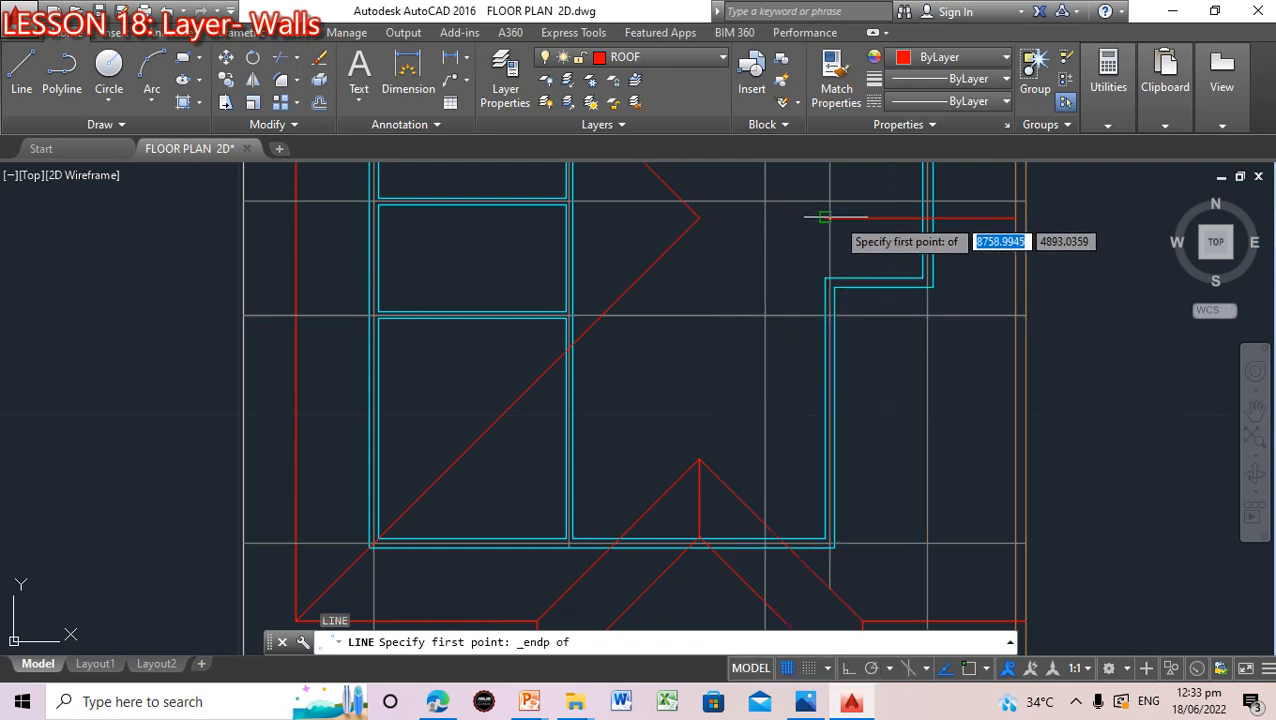
pyautogui.click(745, 221)
pyautogui.keyDown('shift'); pyautogui.rightClick(704, 215); pyautogui.keyUp('shift')
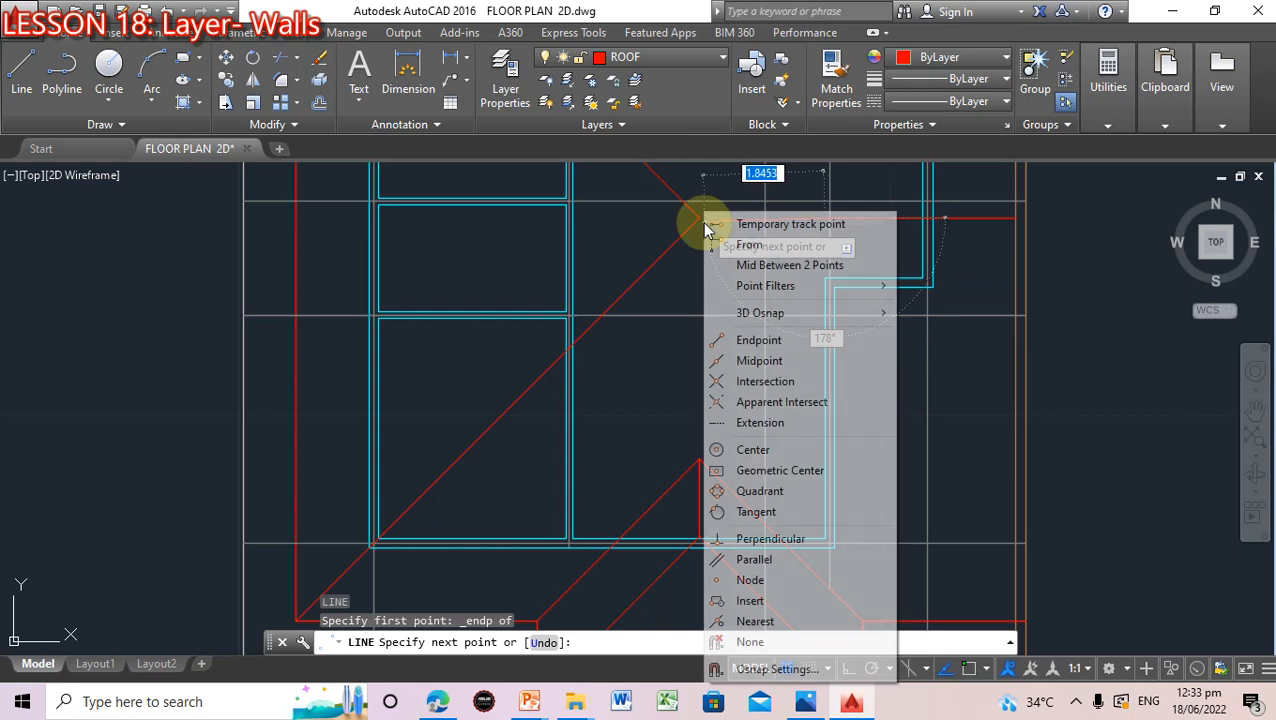
pyautogui.click(775, 381)
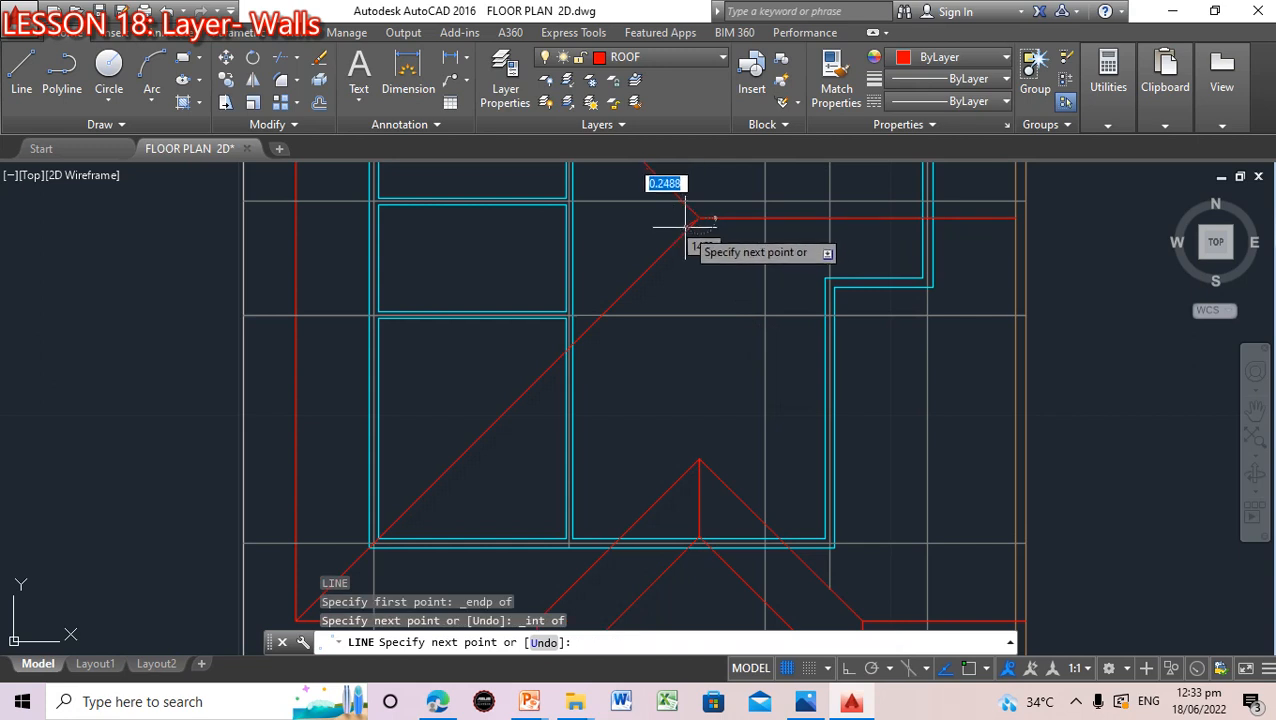
pyautogui.click(686, 217)
pyautogui.press('Escape')
# Center the whole floor plan in view and turn off the GUIDELN layer
pyautogui.scroll(-4, 960, 375)
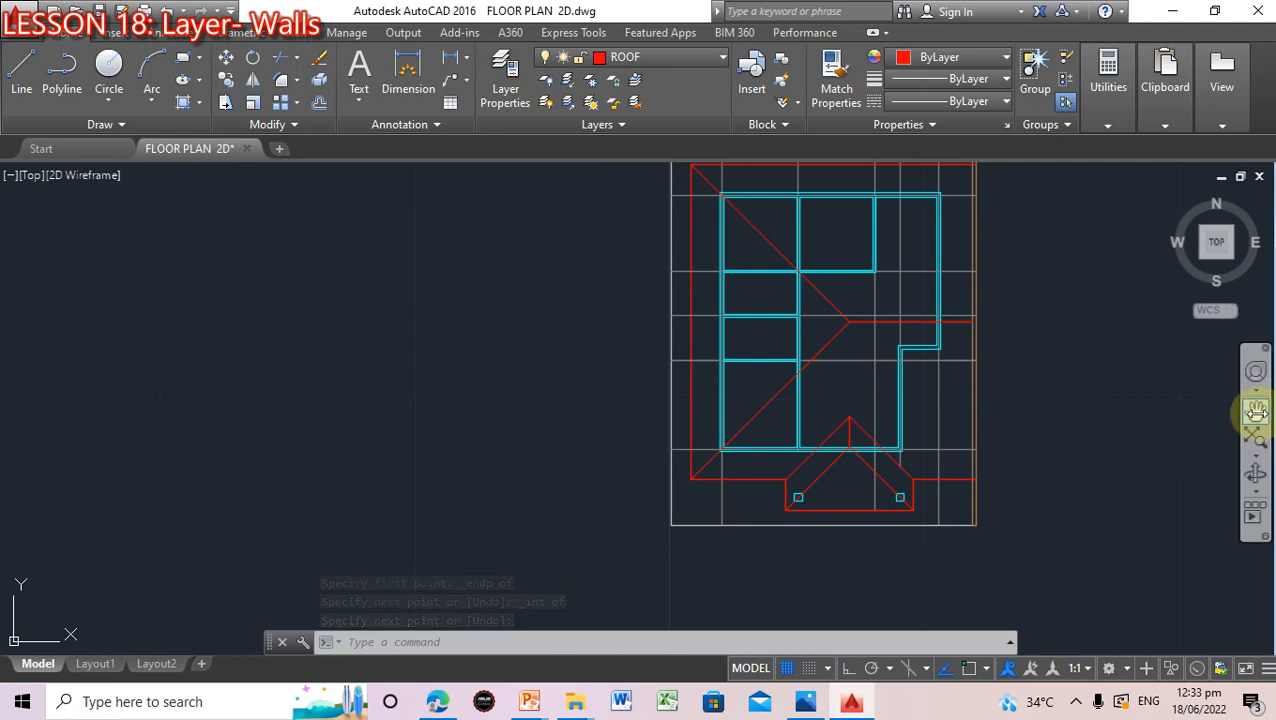
pyautogui.click(1257, 410)
pyautogui.moveTo(1092, 404)
pyautogui.mouseDown()
pyautogui.moveTo(1040, 434)
pyautogui.moveTo(927, 455)
pyautogui.mouseUp()
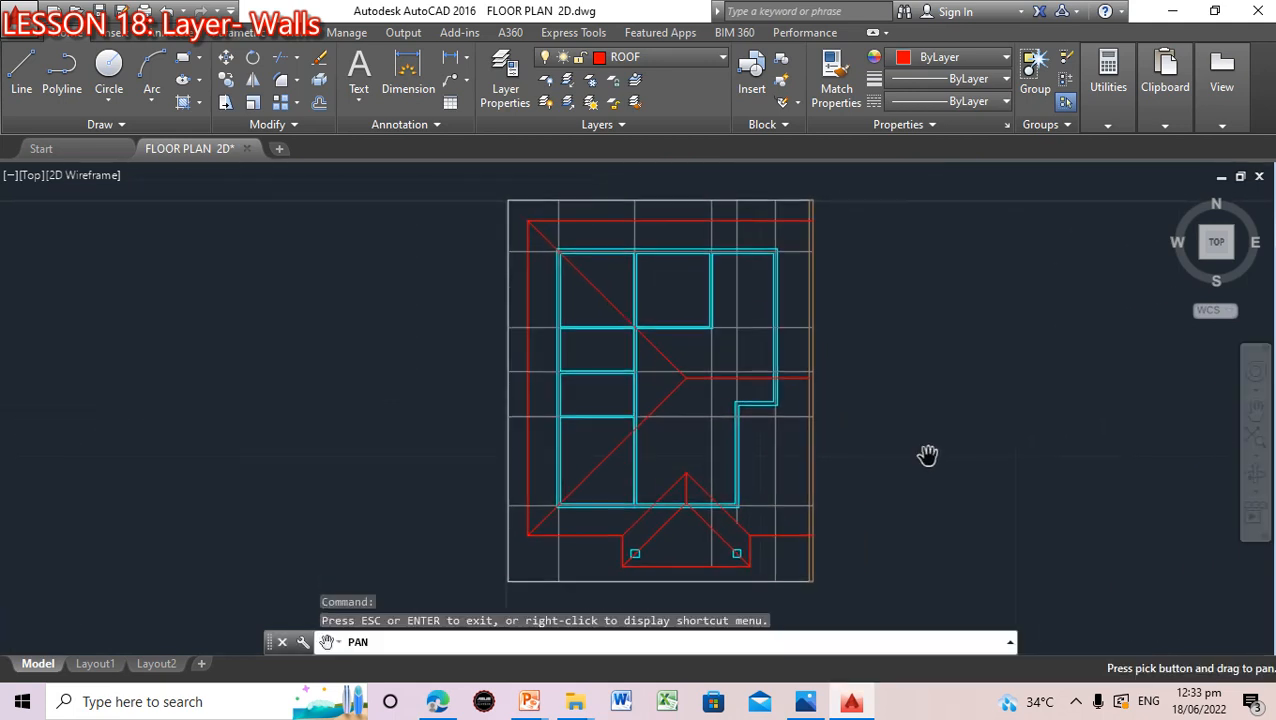
pyautogui.click(716, 57)
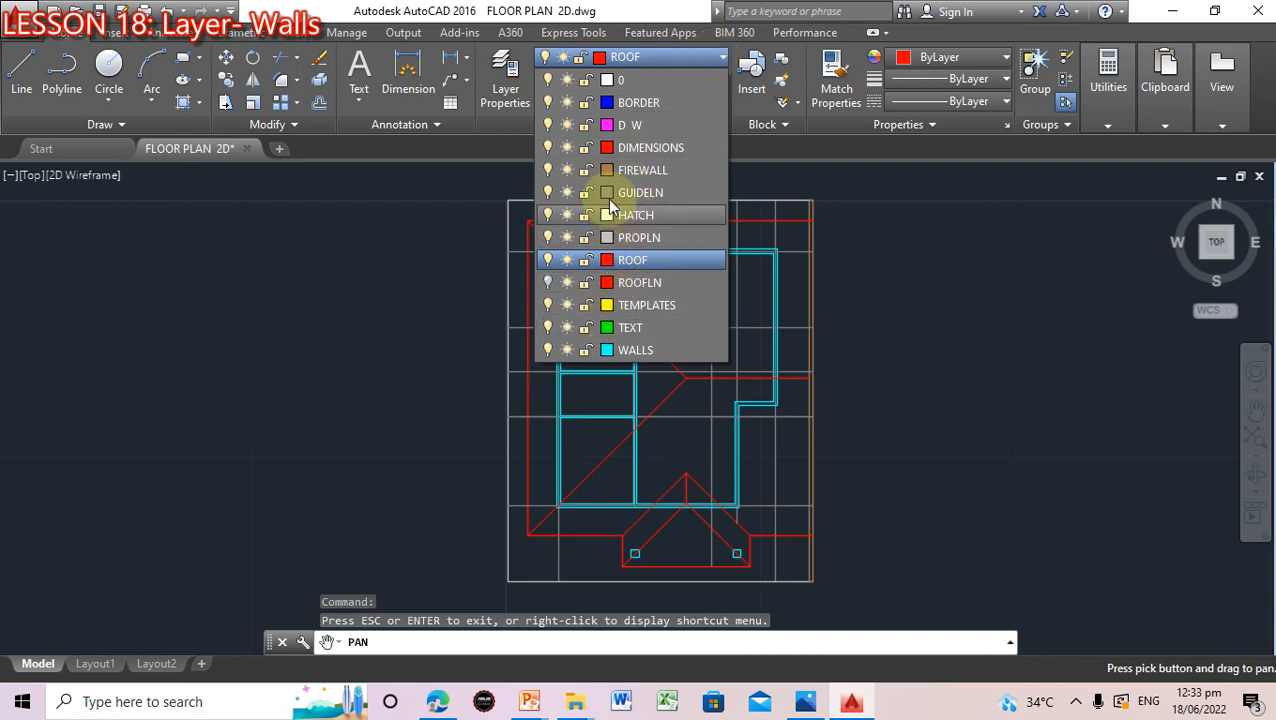
pyautogui.click(547, 192)
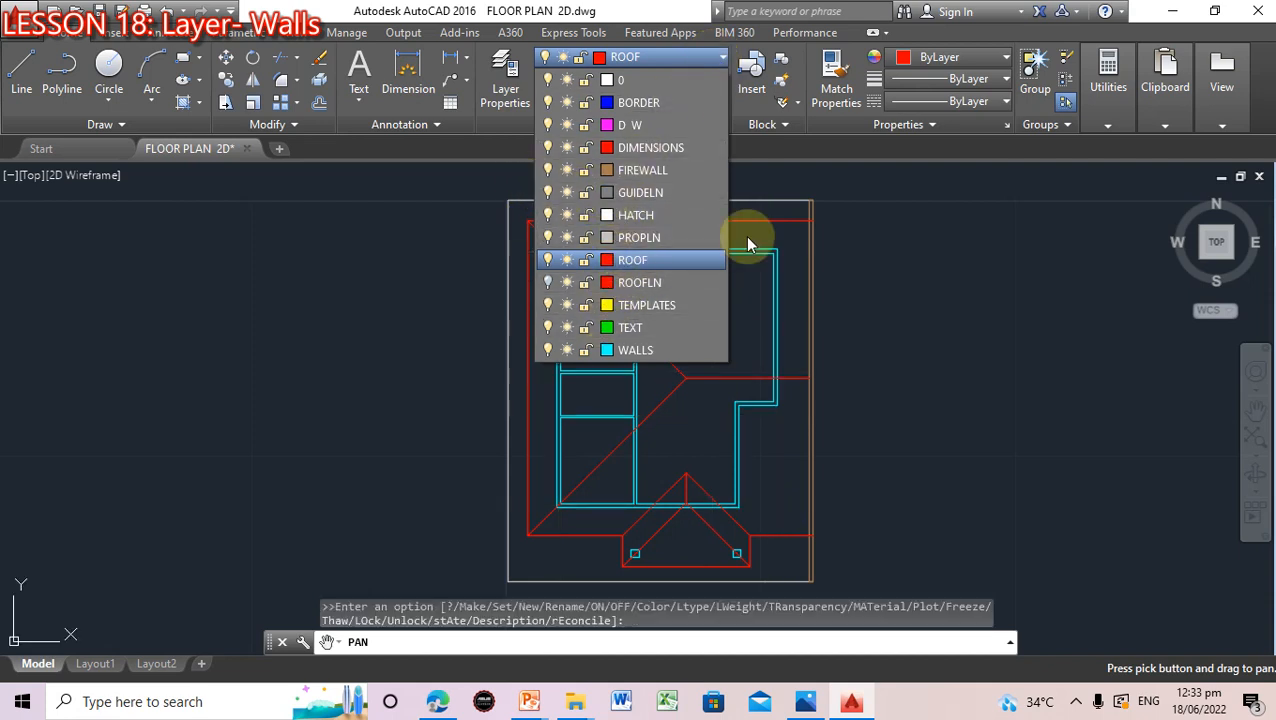
pyautogui.click(547, 192)
pyautogui.click(547, 192)
pyautogui.click(892, 302)
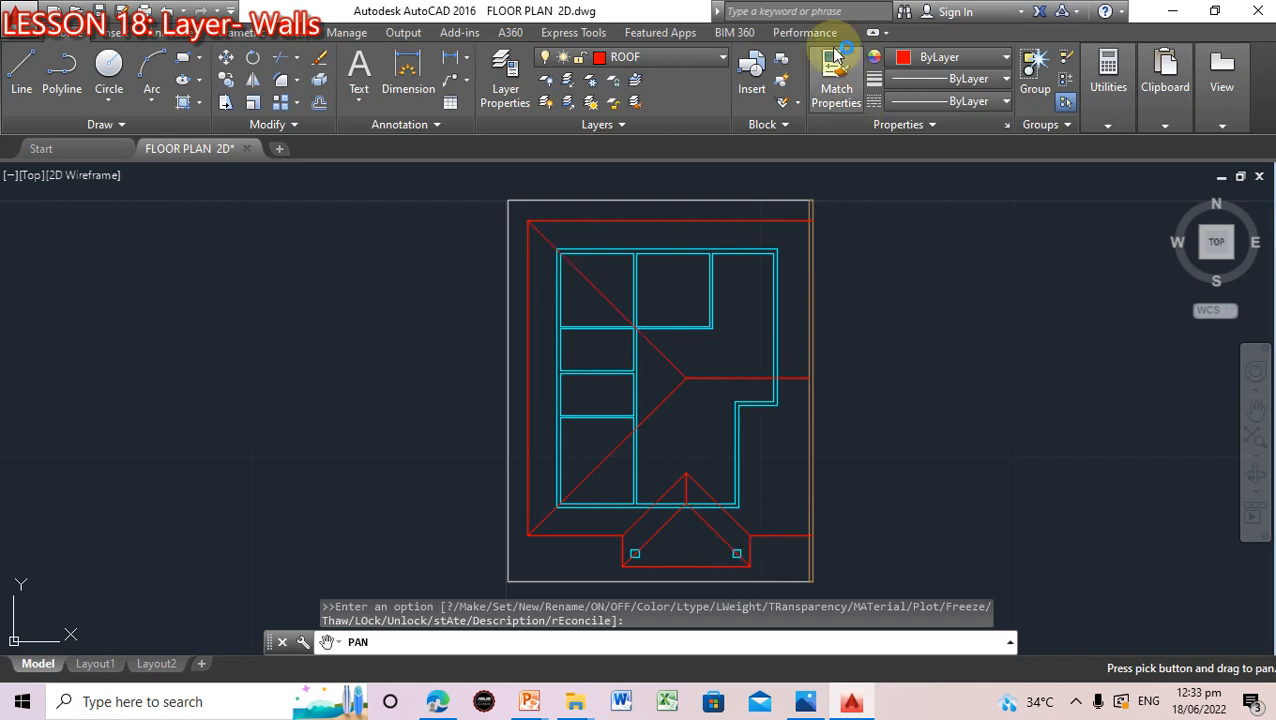
pyautogui.click(722, 58)
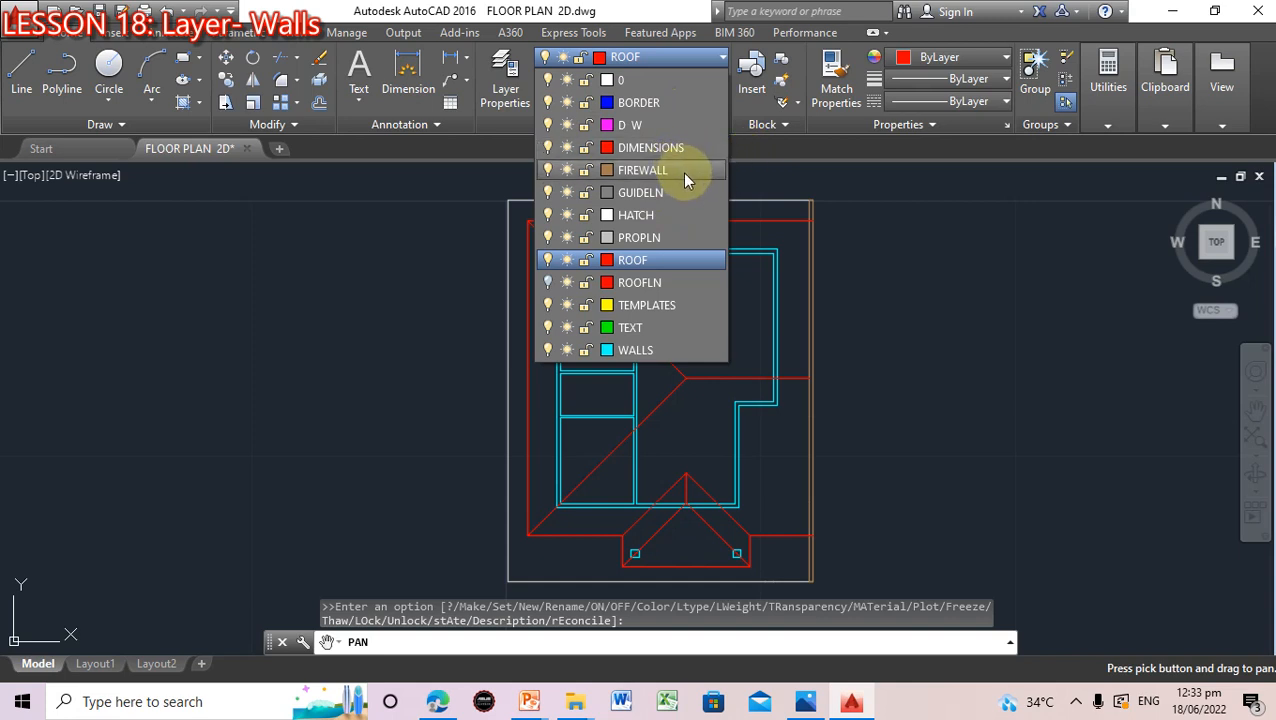
pyautogui.click(547, 260)
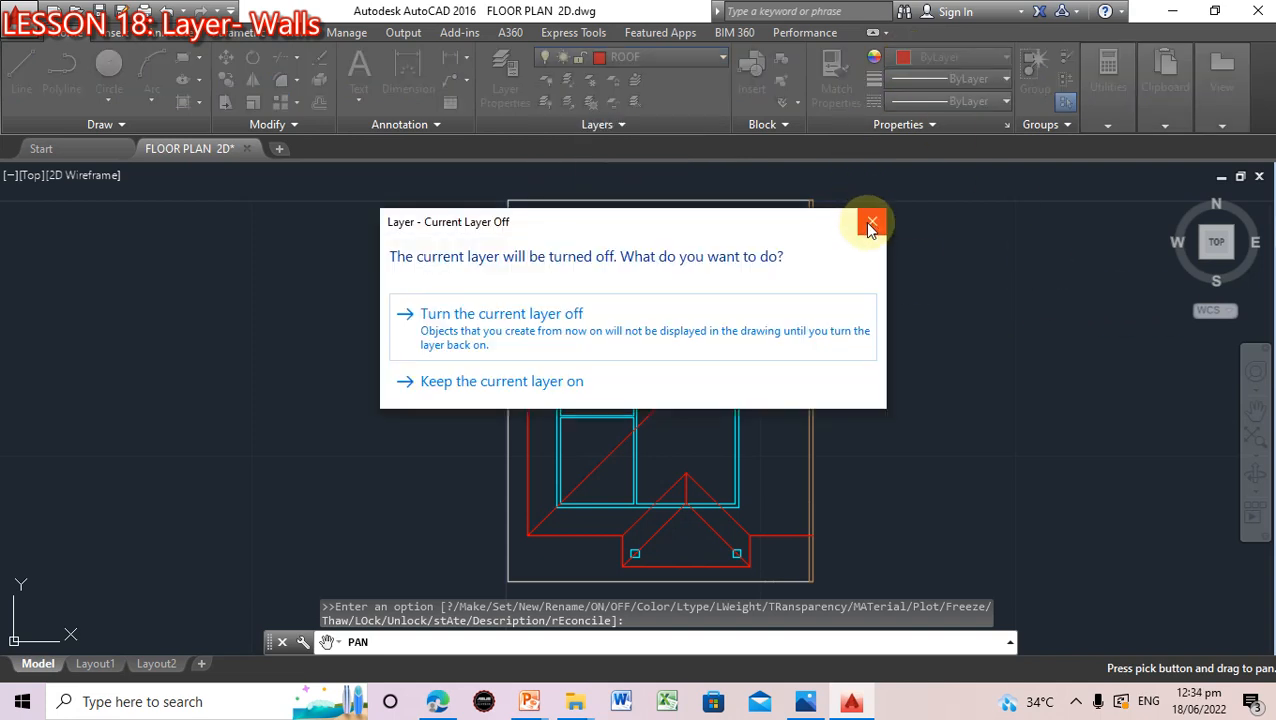
pyautogui.click(870, 226)
# Make WALLS the current layer and turn off the ROOF layer
pyautogui.click(703, 60)
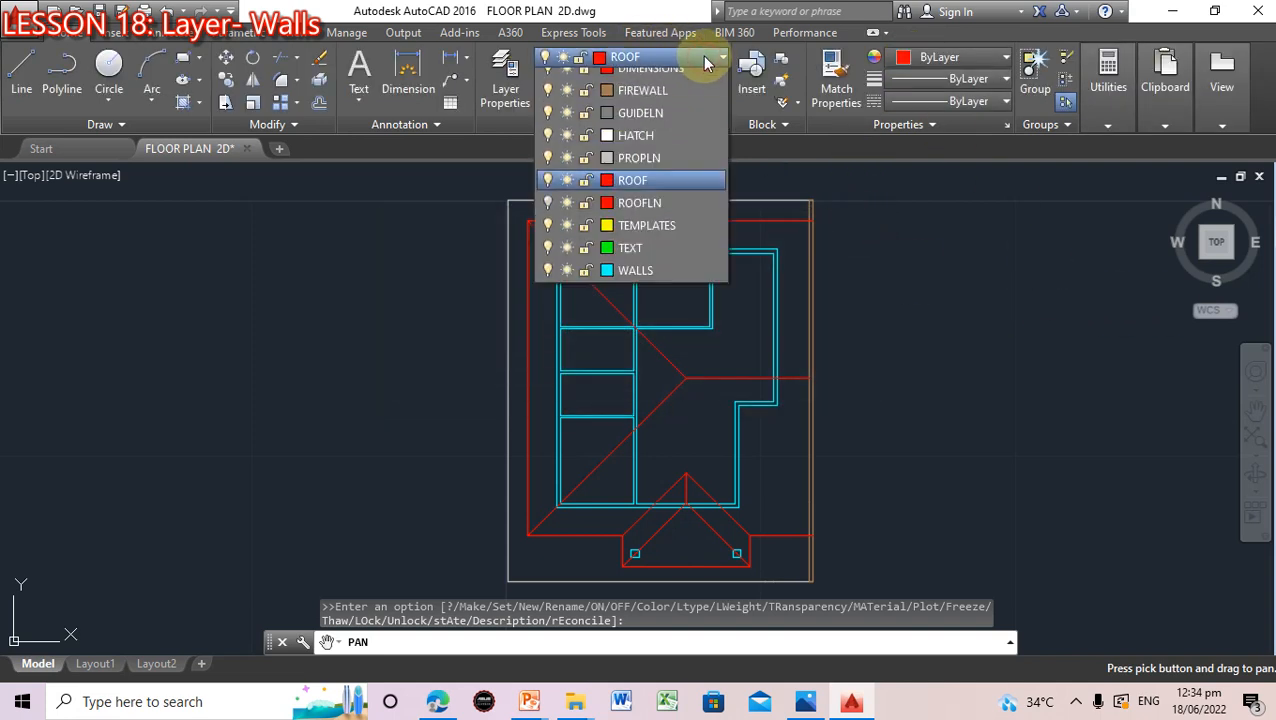
pyautogui.click(643, 348)
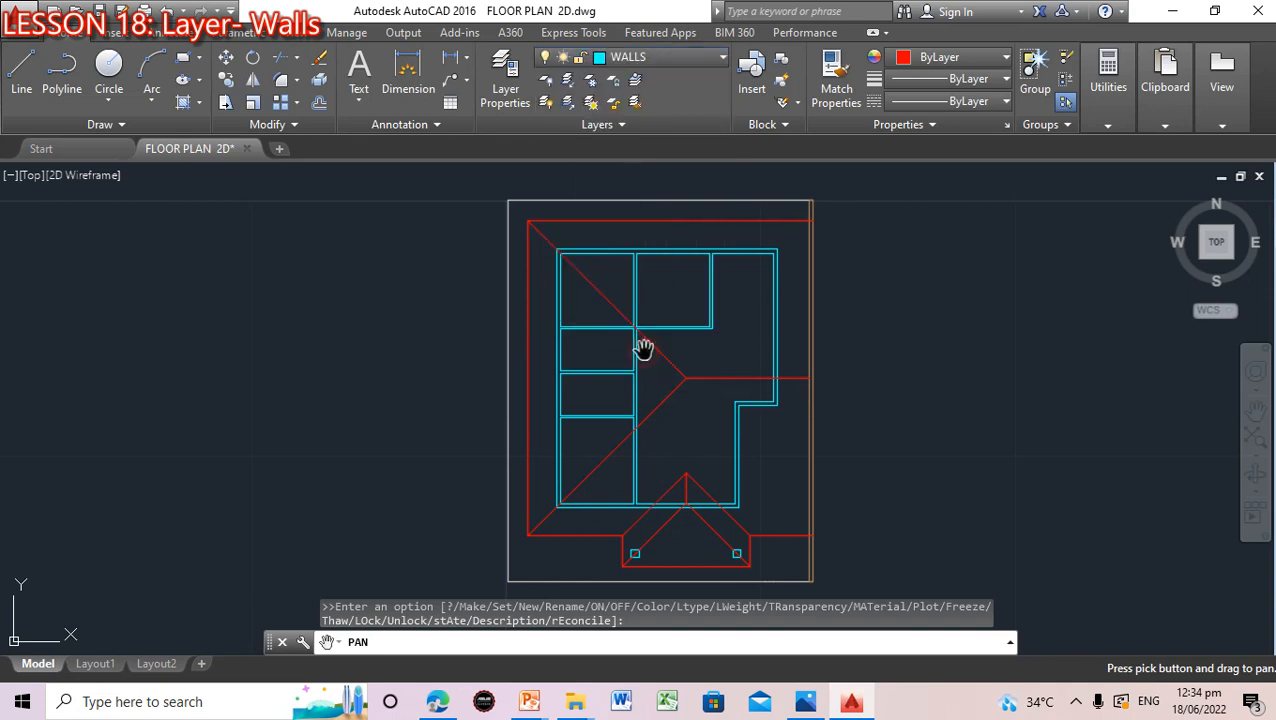
pyautogui.click(722, 60)
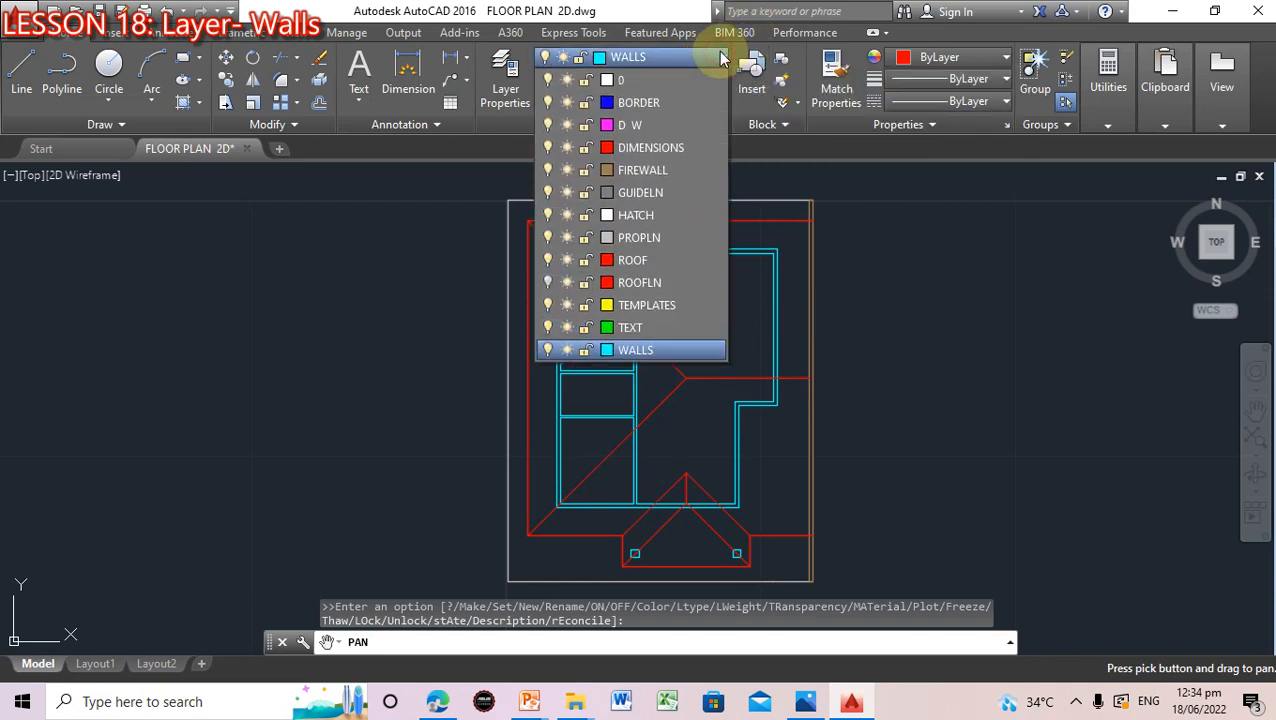
pyautogui.click(546, 262)
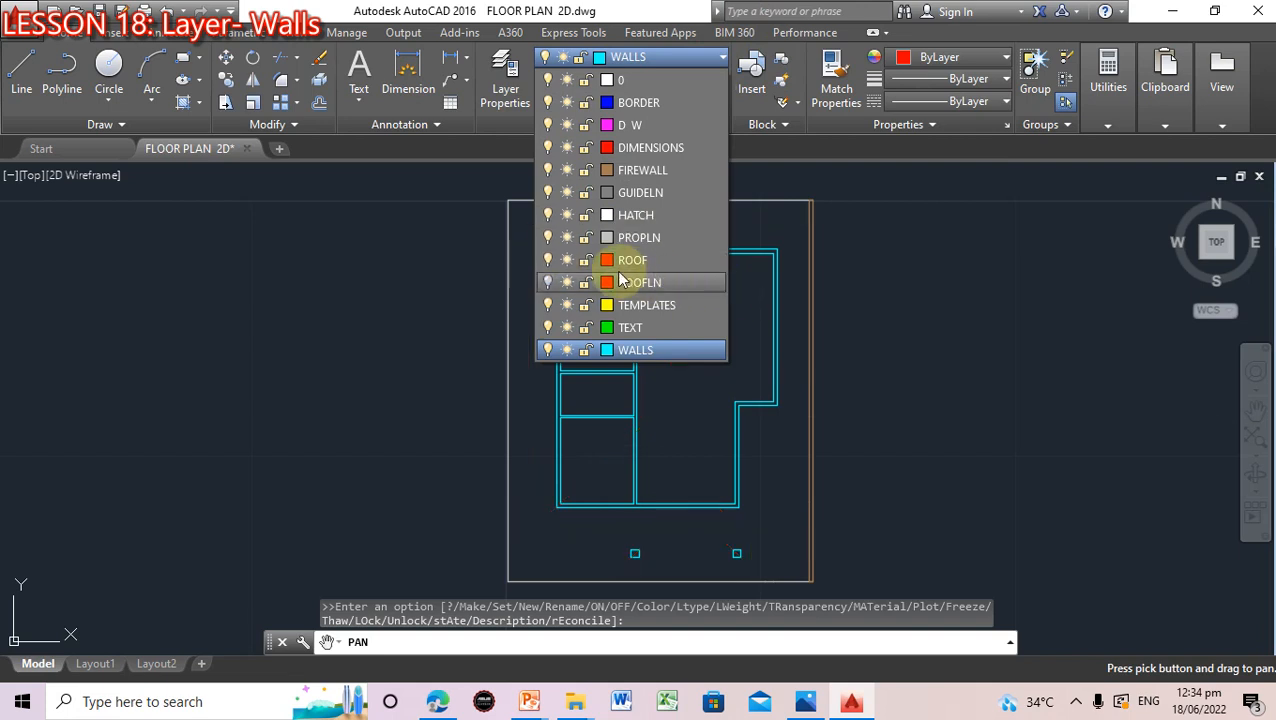
pyautogui.click(889, 272)
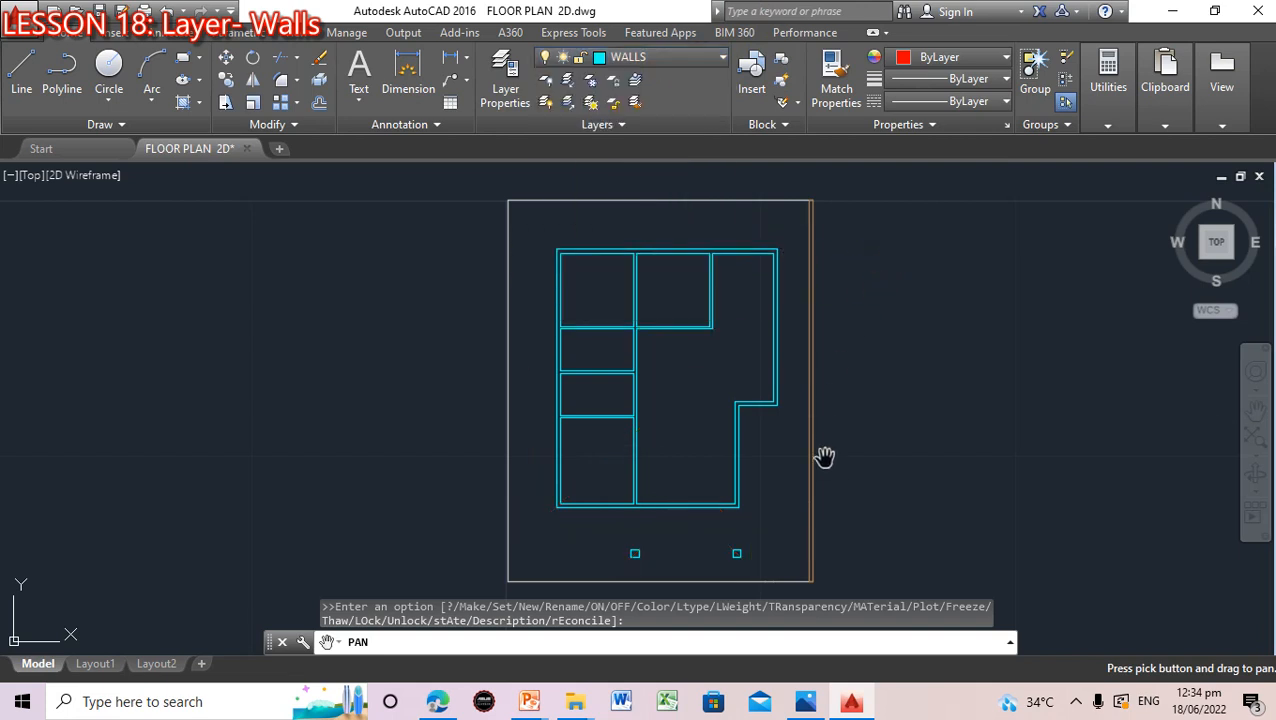
# Examine the wall outlines, interior partitions and porch posts of the floor plan up close and as a whole
pyautogui.scroll(4, 667, 395)
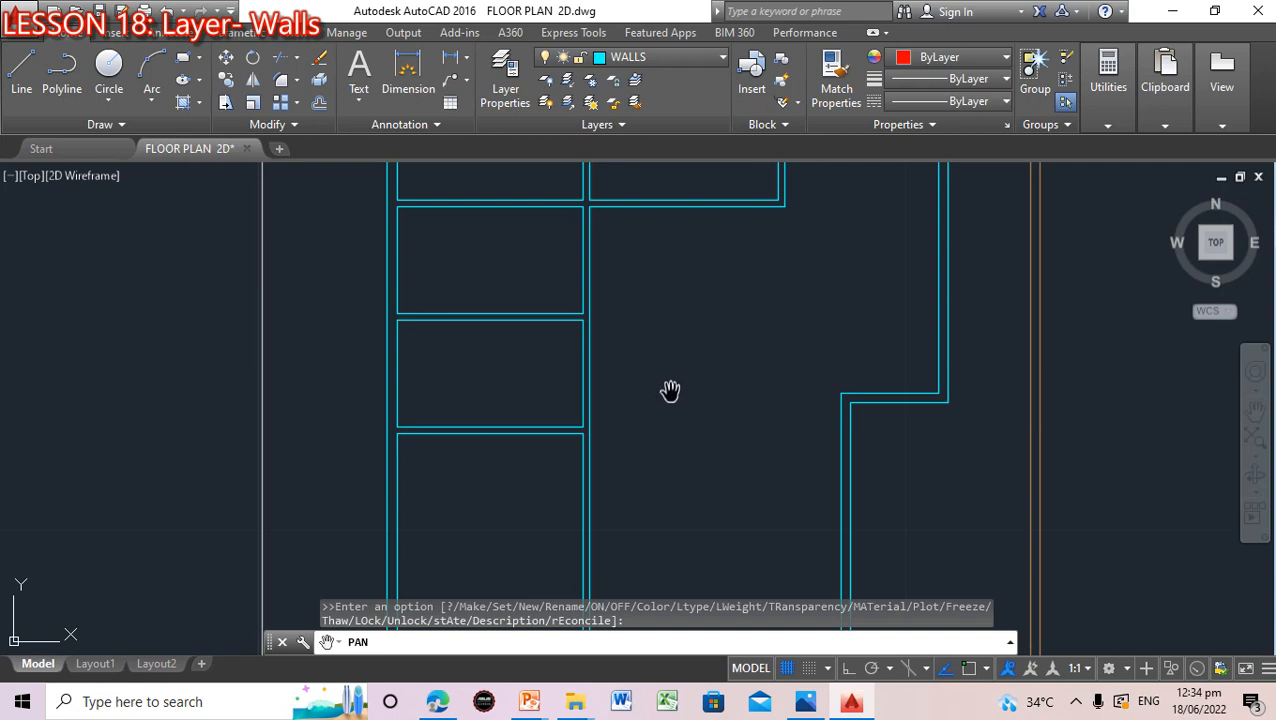
pyautogui.scroll(-2, 670, 390)
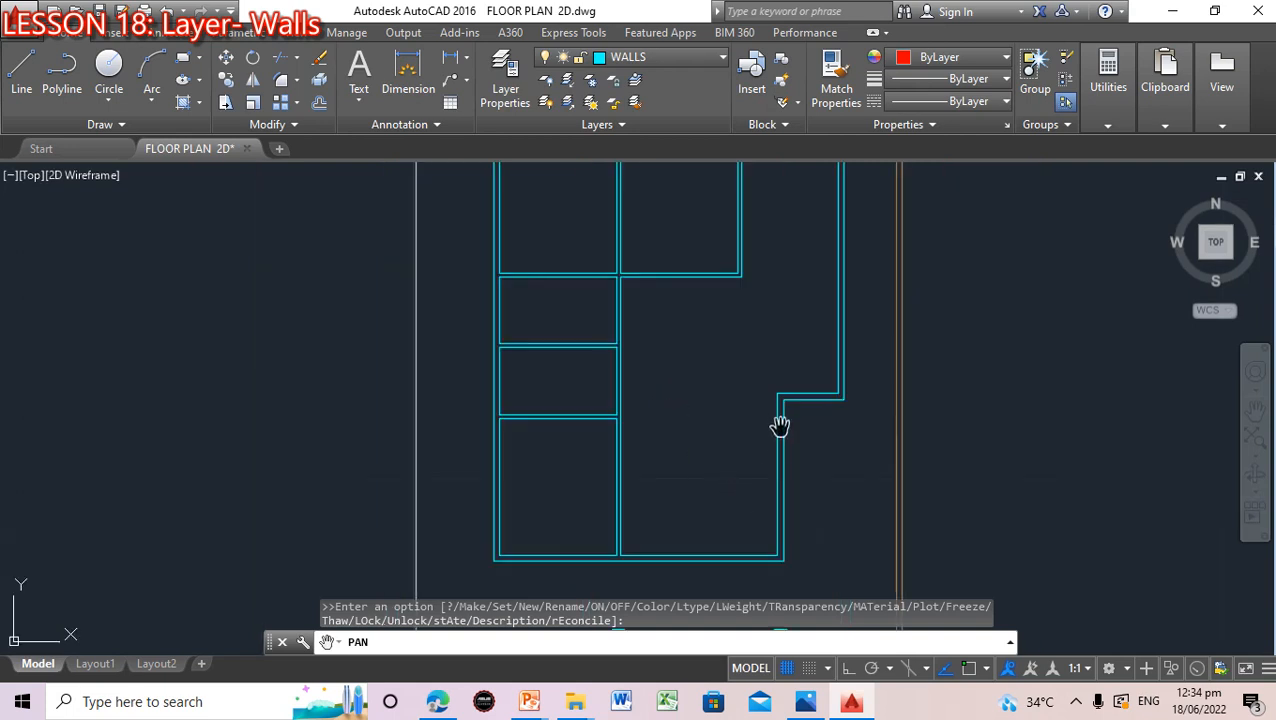
pyautogui.scroll(2, 776, 422)
pyautogui.scroll(-4, 774, 420)
pyautogui.scroll(-2, 772, 419)
pyautogui.scroll(4, 770, 419)
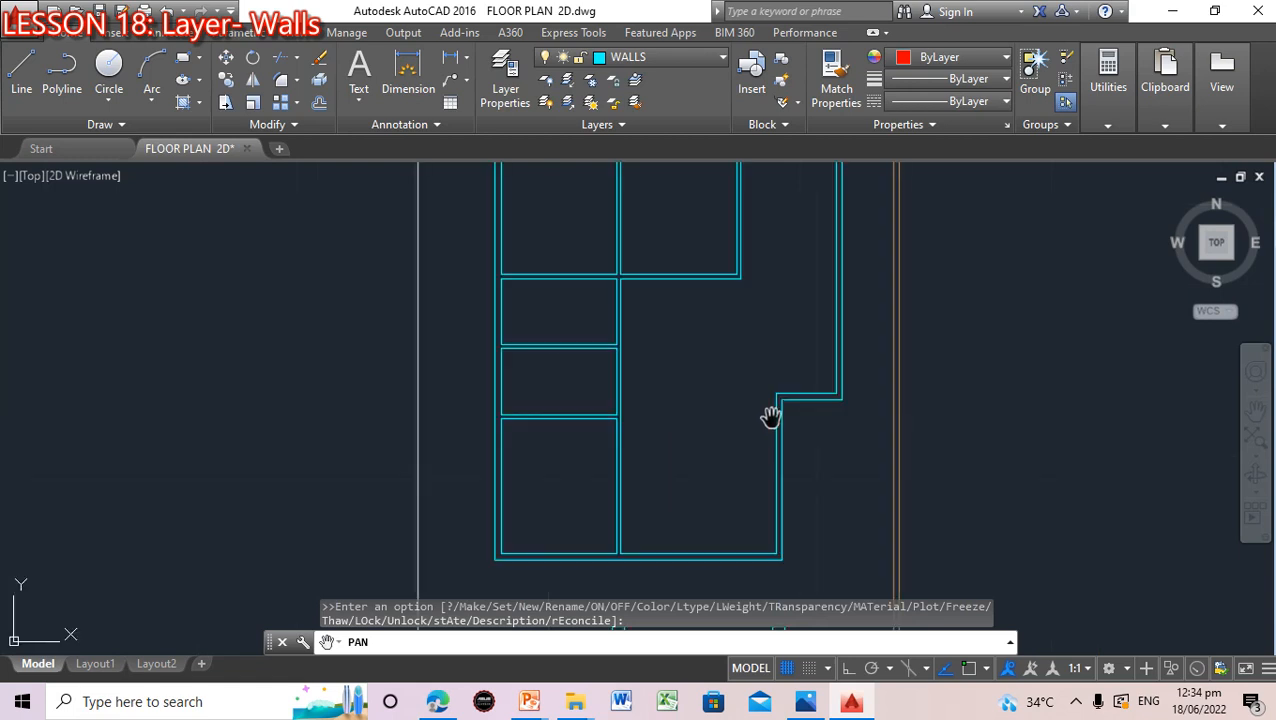
pyautogui.scroll(-2, 770, 417)
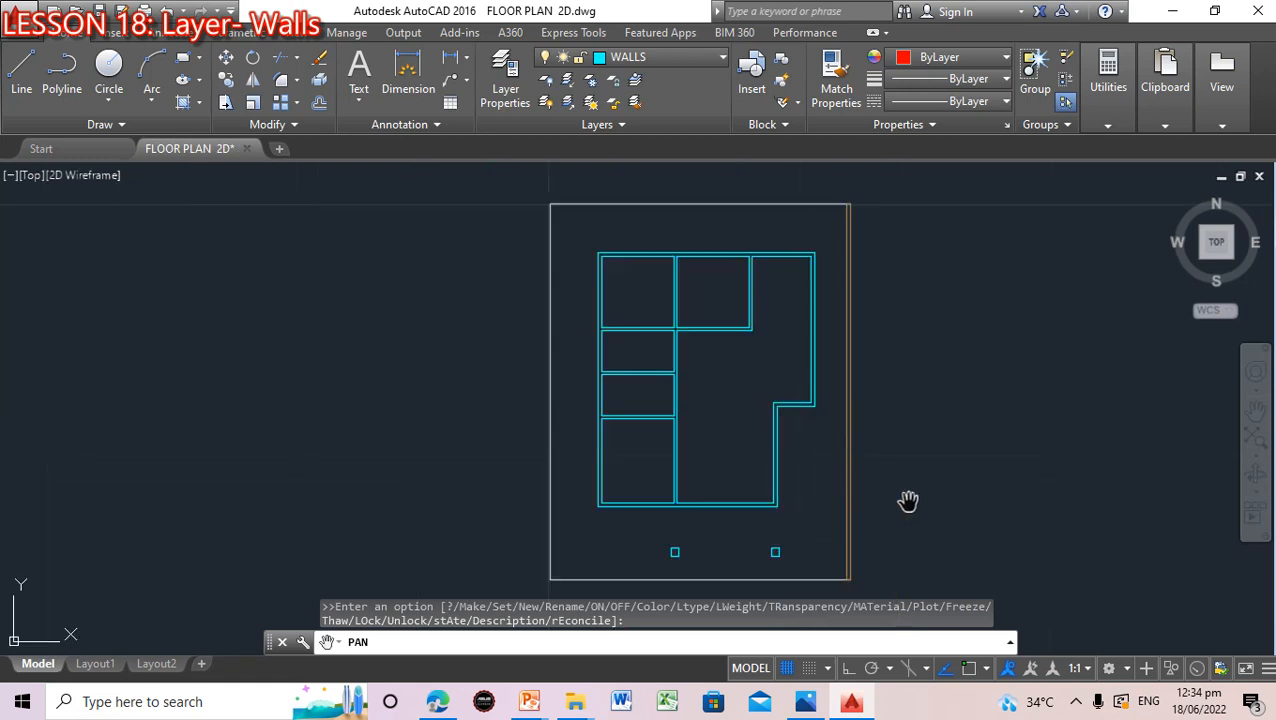
pyautogui.press('Escape')
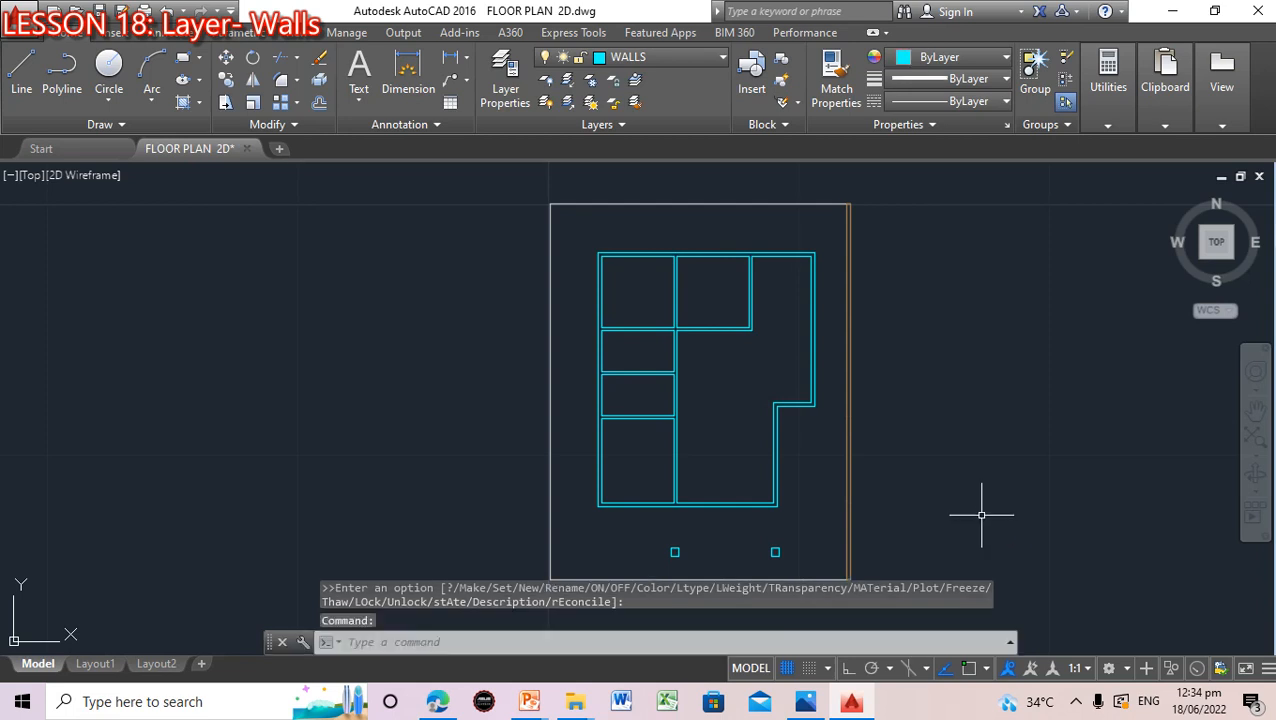
pyautogui.click(970, 505)
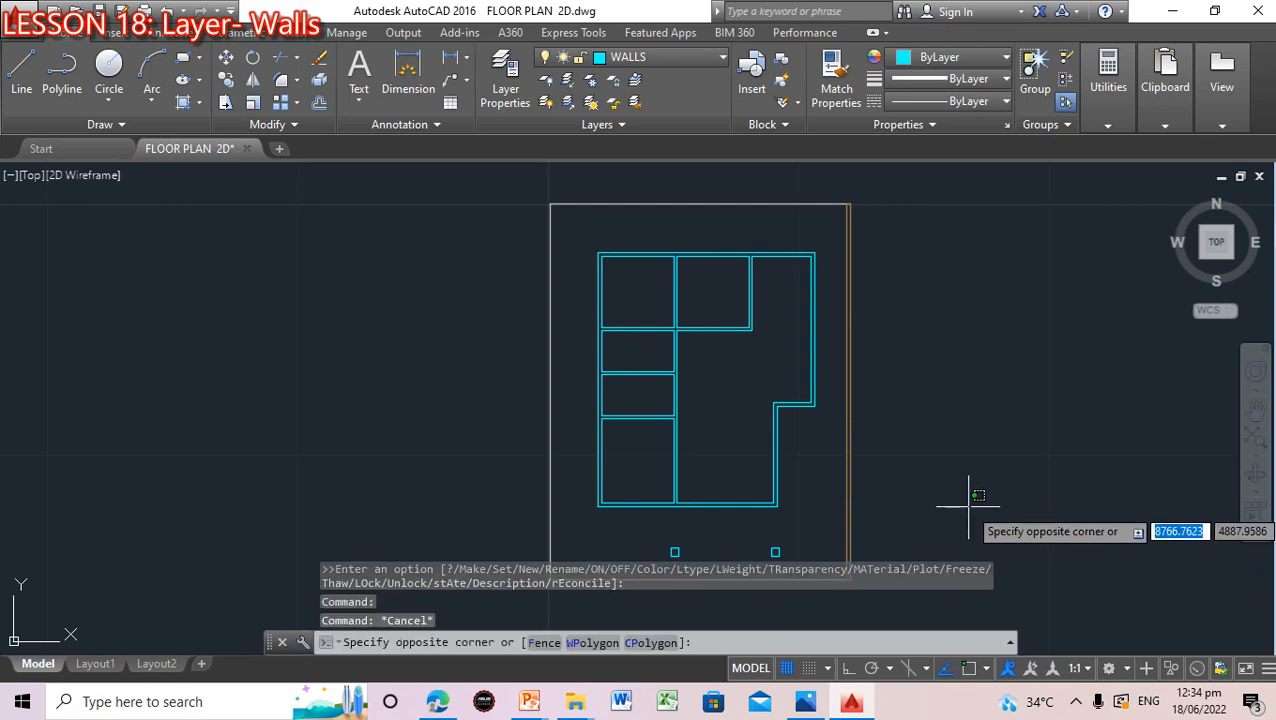
pyautogui.press('Escape')
pyautogui.press('Escape')
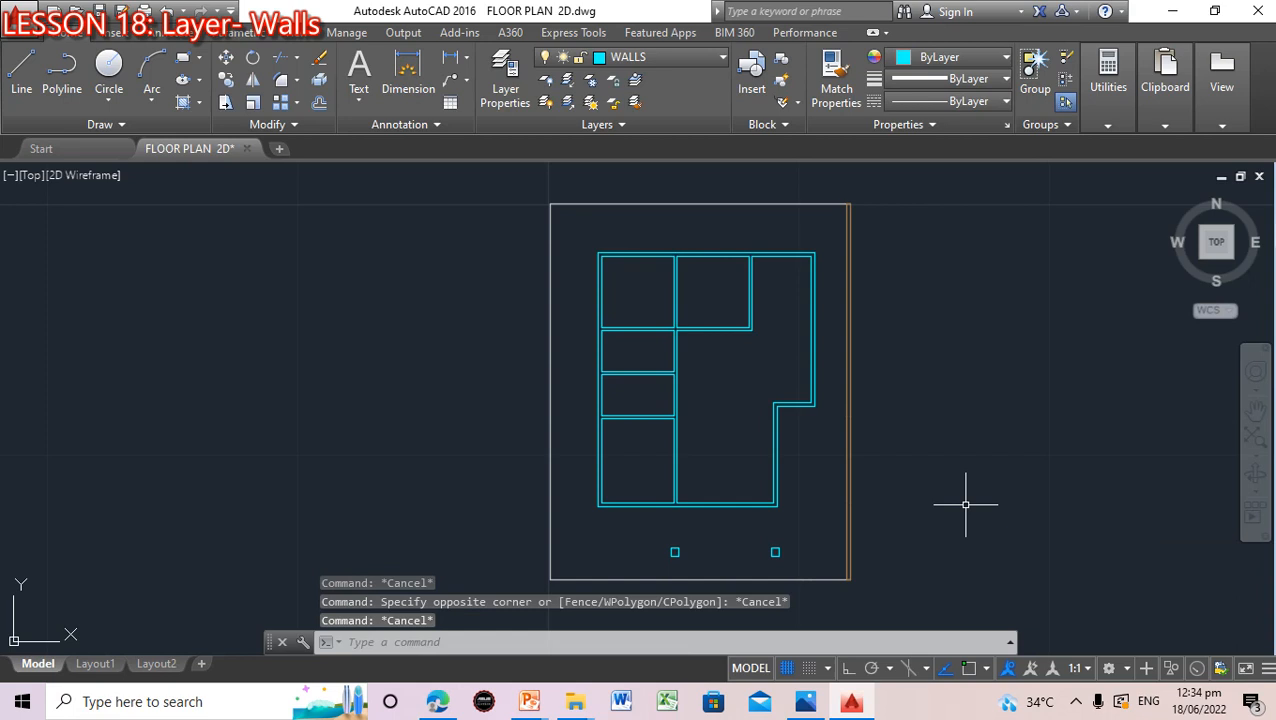
pyautogui.press('Escape')
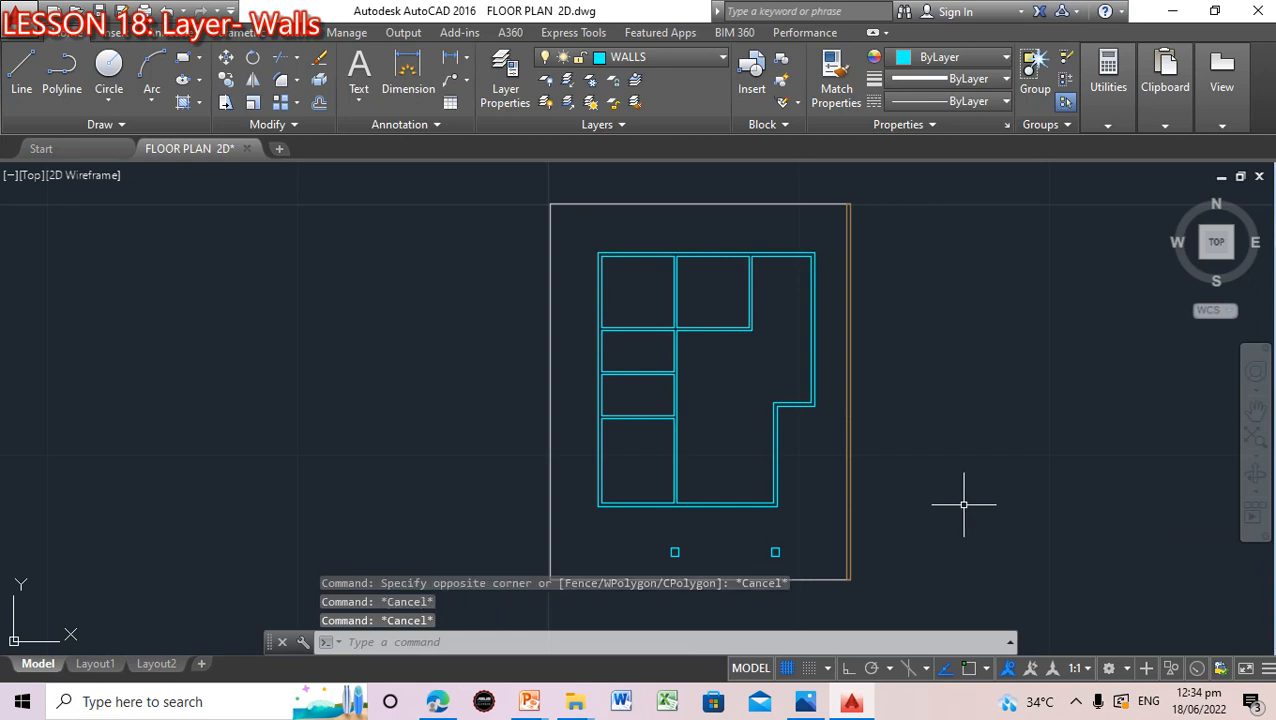
# Turn off the FIREWALL and PROPLN layers so that only the walls and porch posts are displayed
pyautogui.scroll(2, 960, 505)
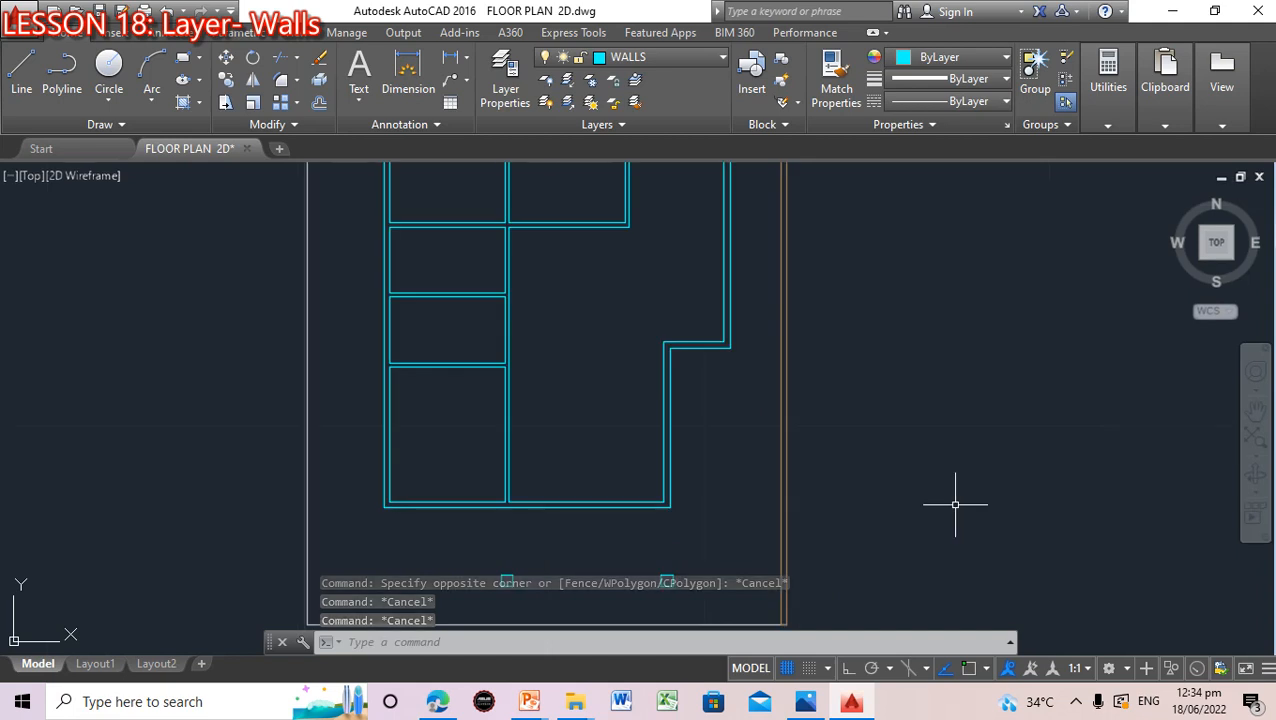
pyautogui.scroll(-2, 955, 505)
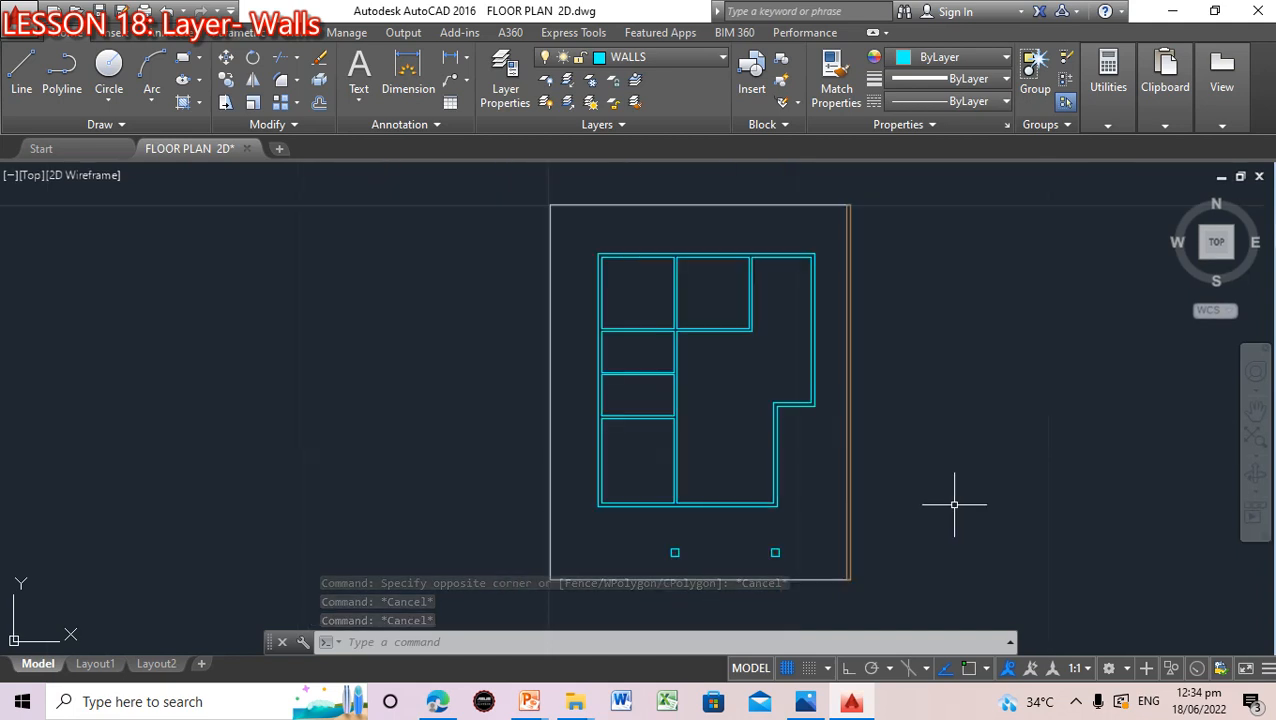
pyautogui.click(720, 58)
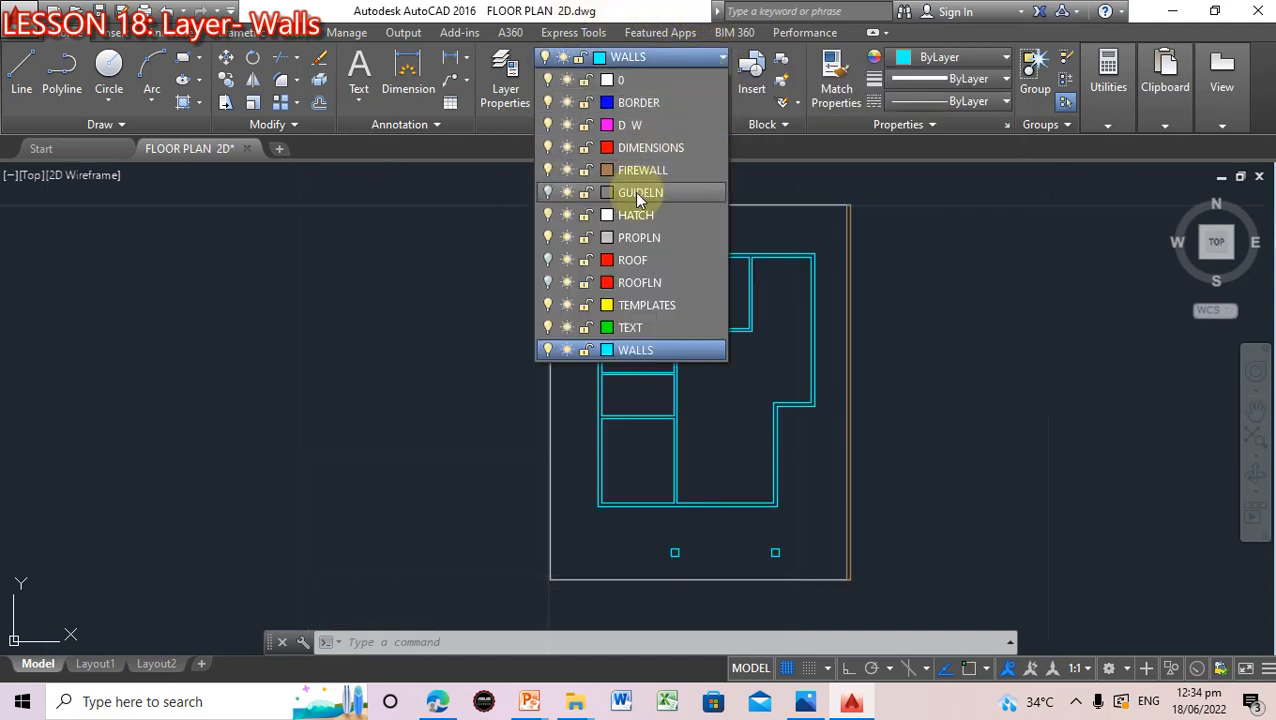
pyautogui.click(548, 170)
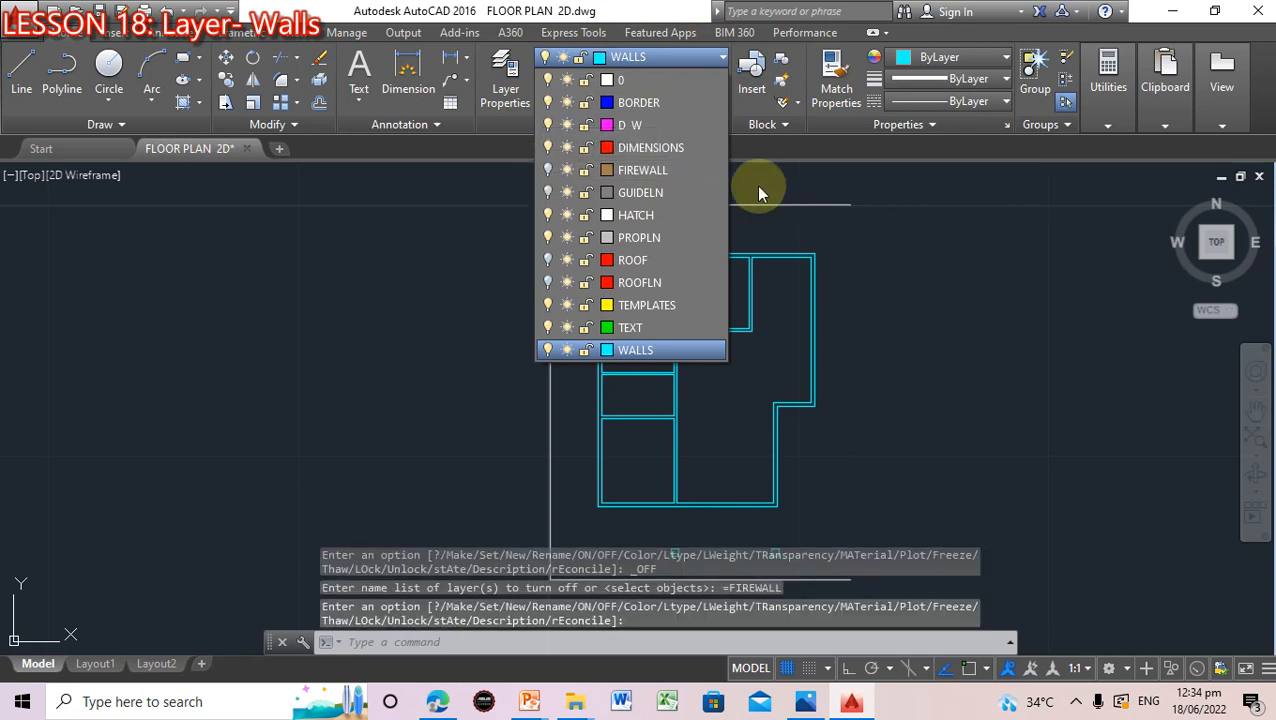
pyautogui.click(548, 237)
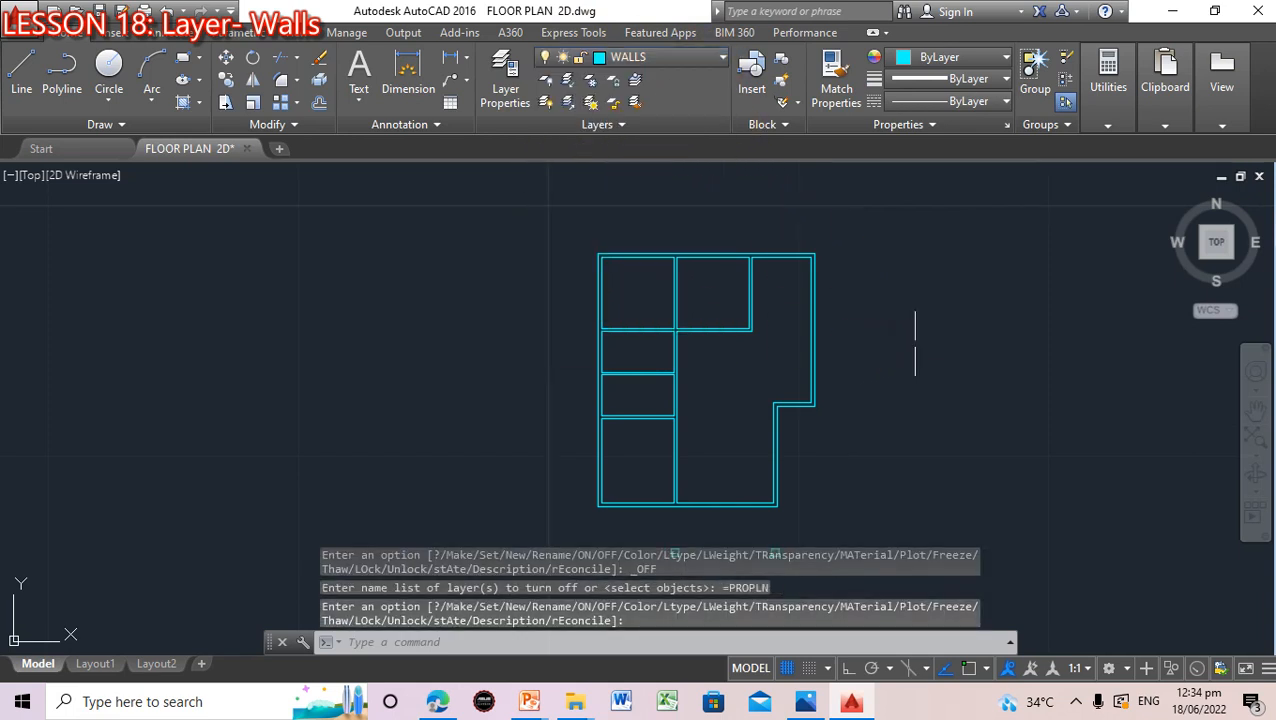
pyautogui.scroll(2, 733, 338)
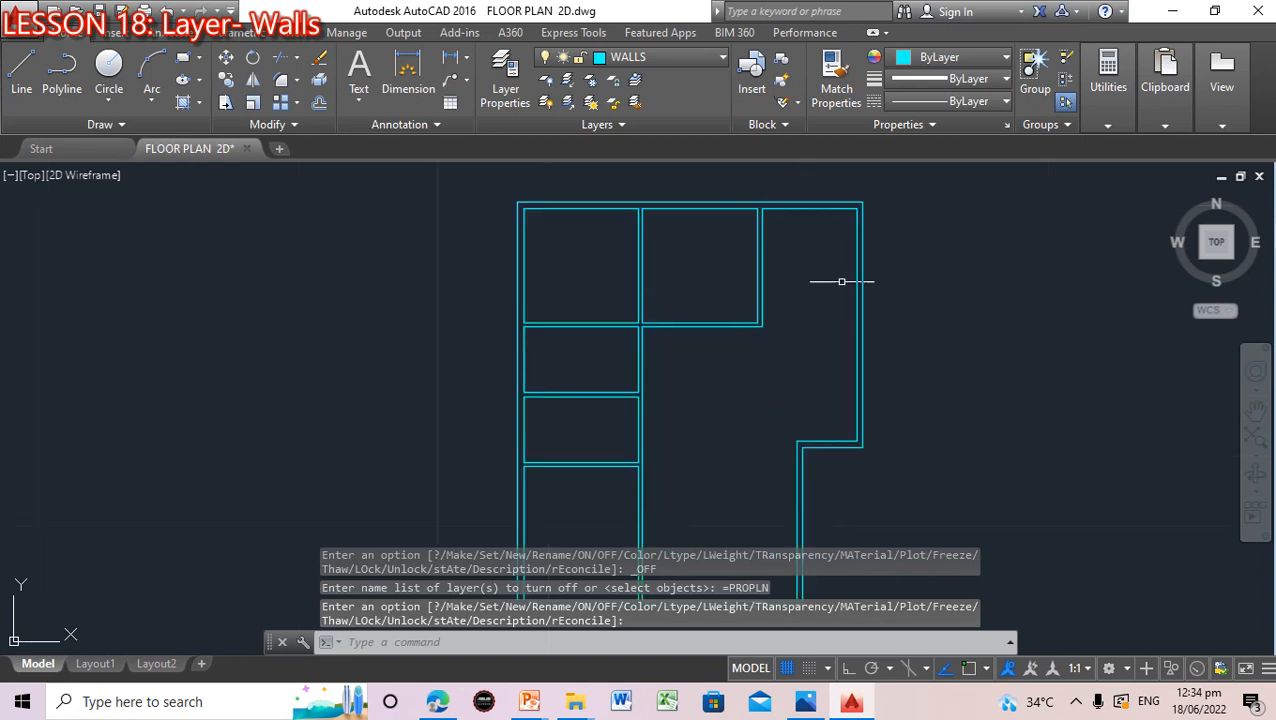
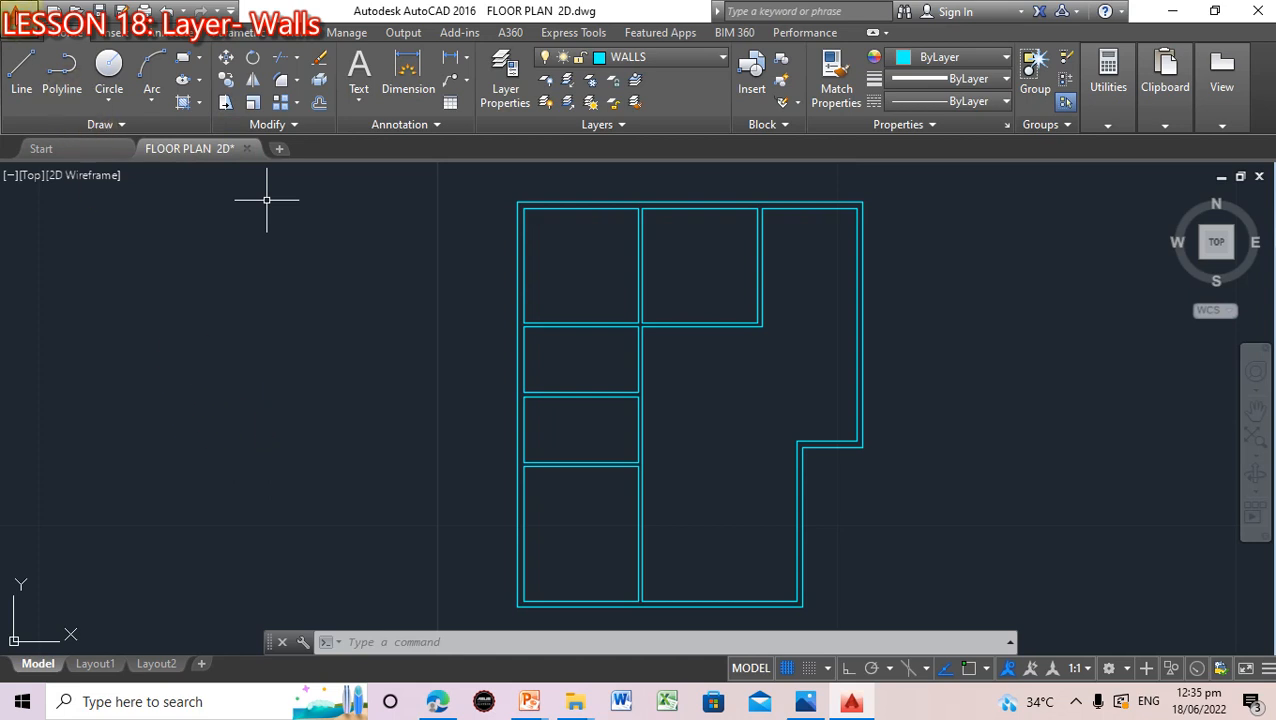
# Save the drawing as FLOOR PLAN 2D in the Autocad drawings folder, replacing the existing file
pyautogui.click(18, 22)
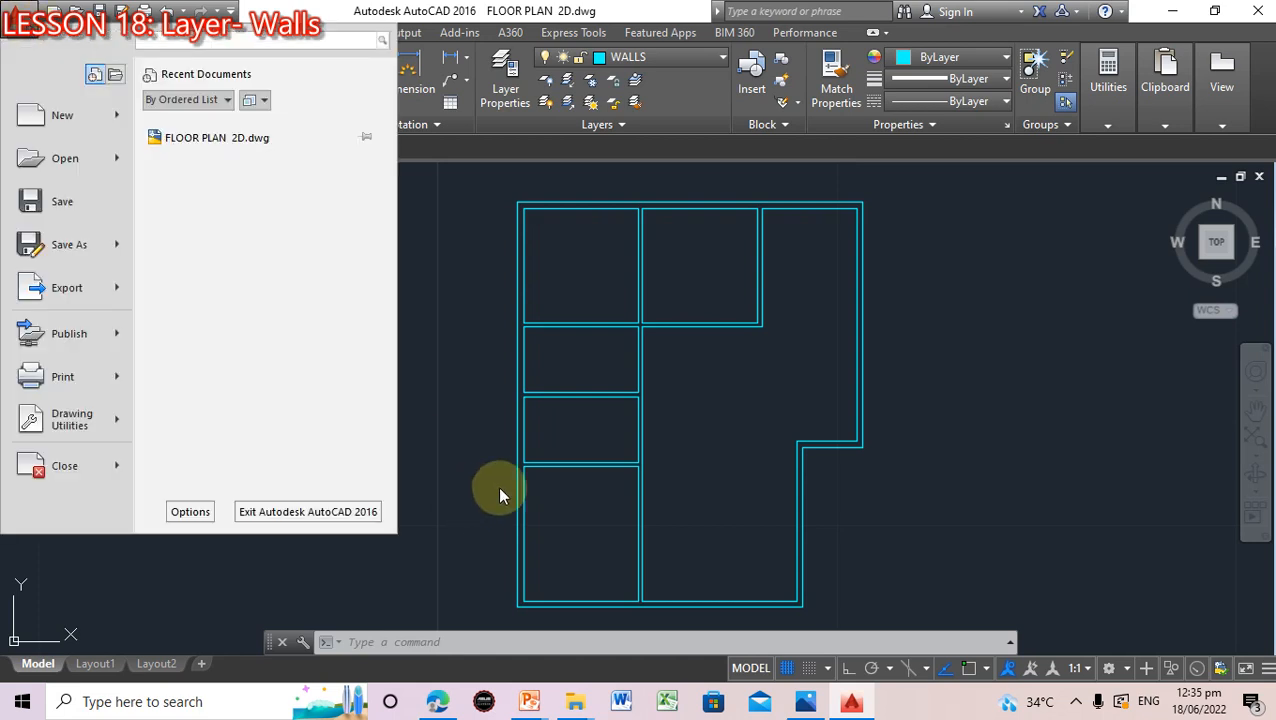
pyautogui.click(66, 245)
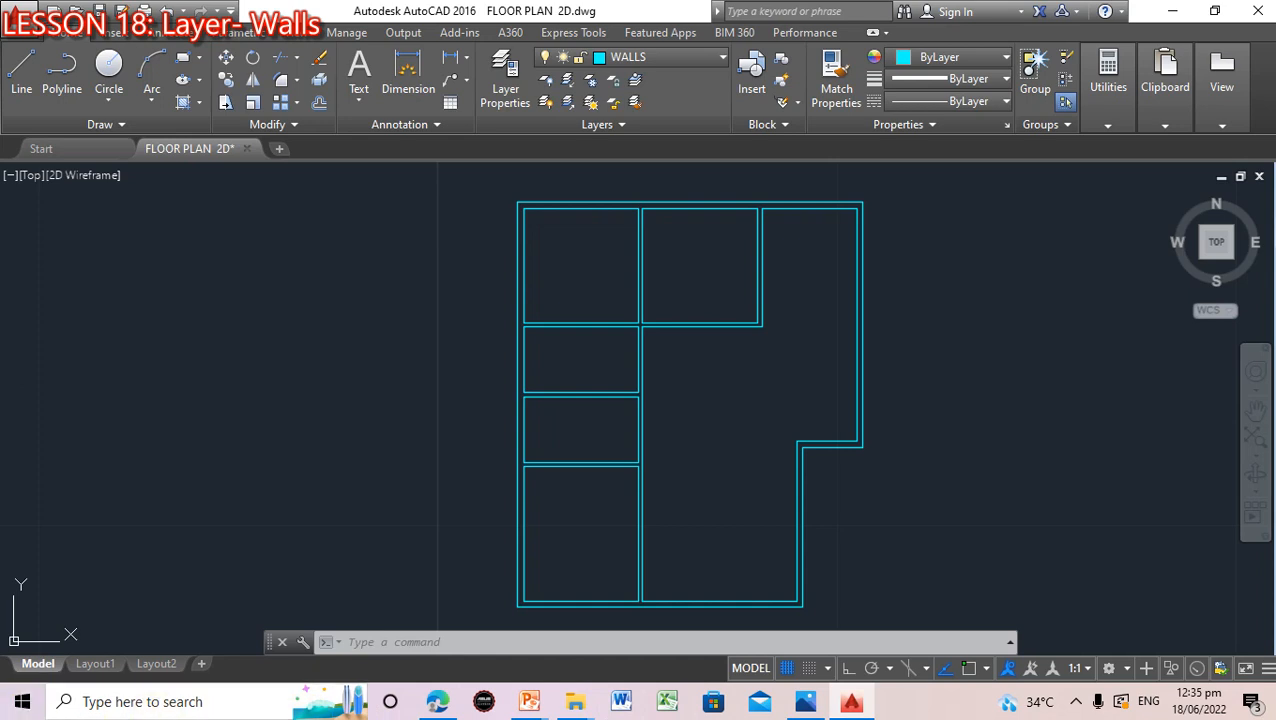
pyautogui.hotkey('ctrl', 's')
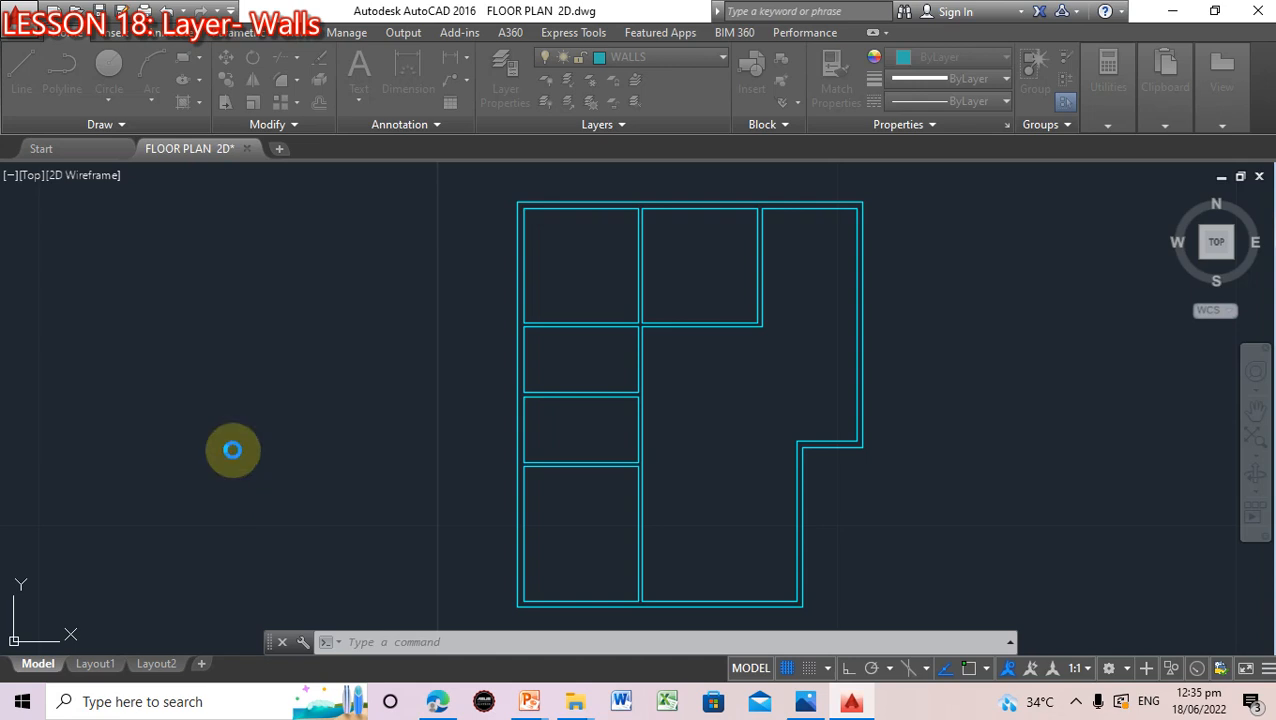
pyautogui.hotkey('ctrl', 'shift', 's')
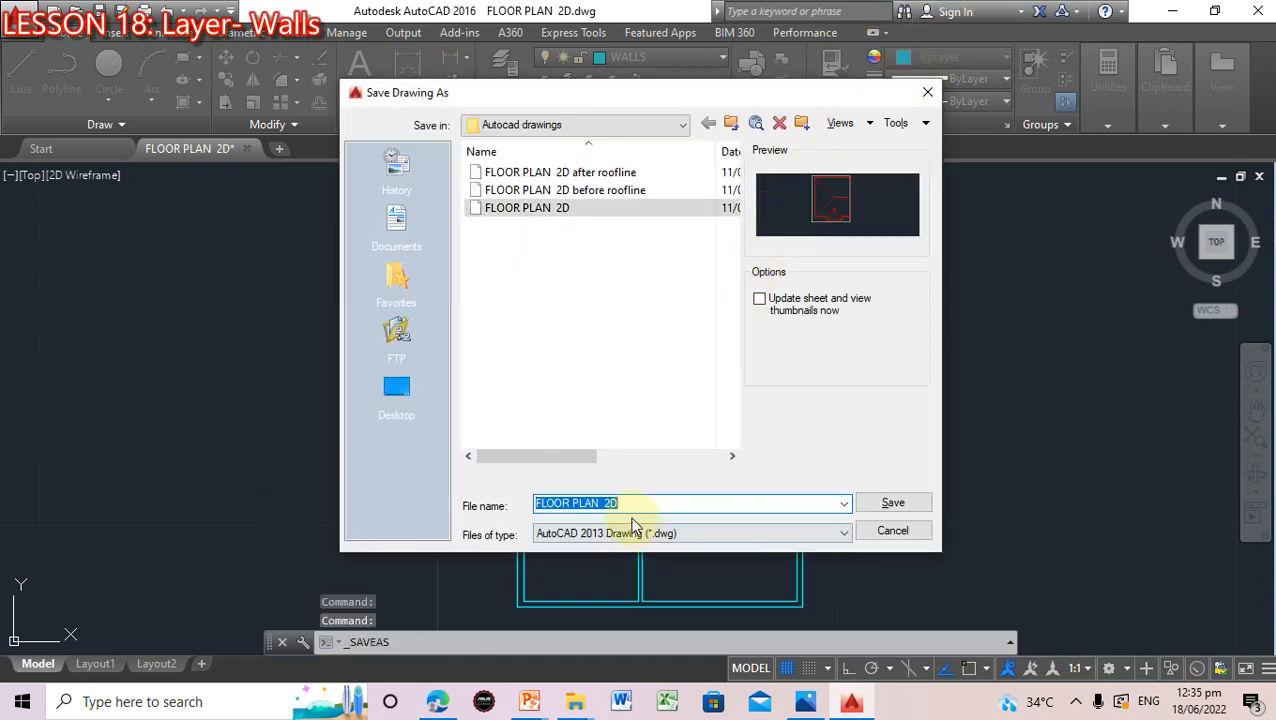
pyautogui.click(628, 503)
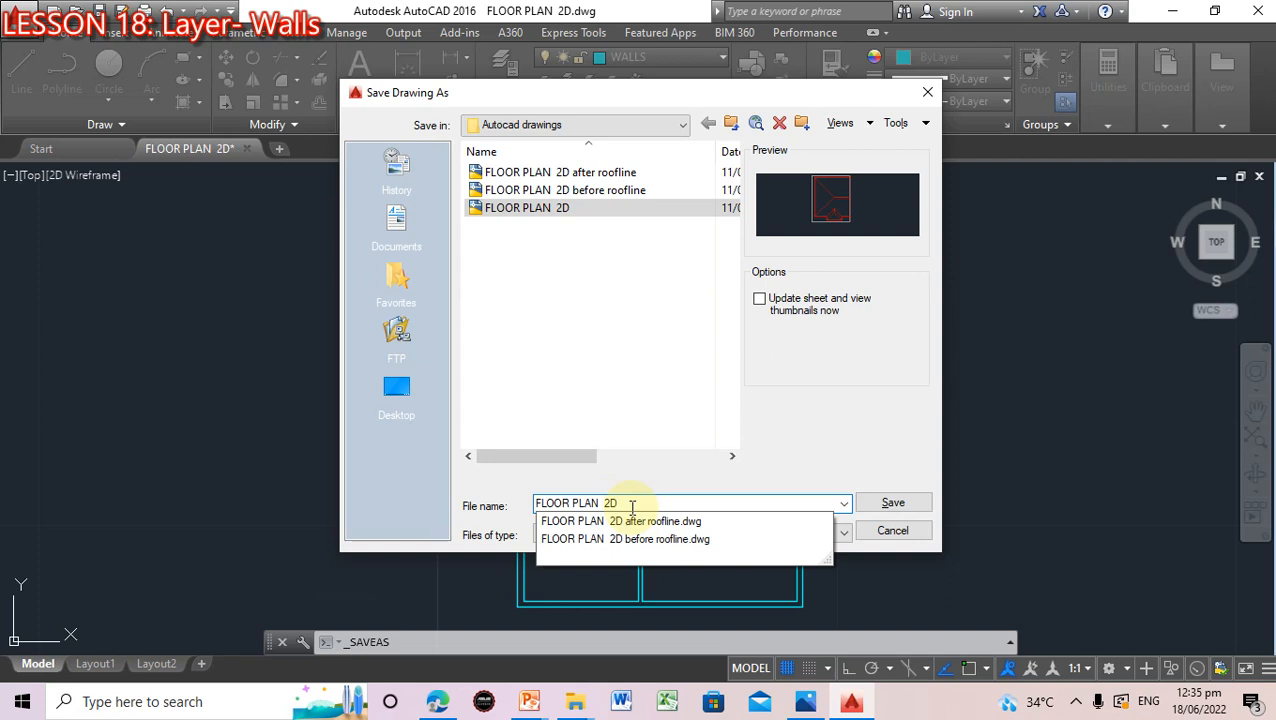
pyautogui.click(900, 510)
pyautogui.click(619, 370)
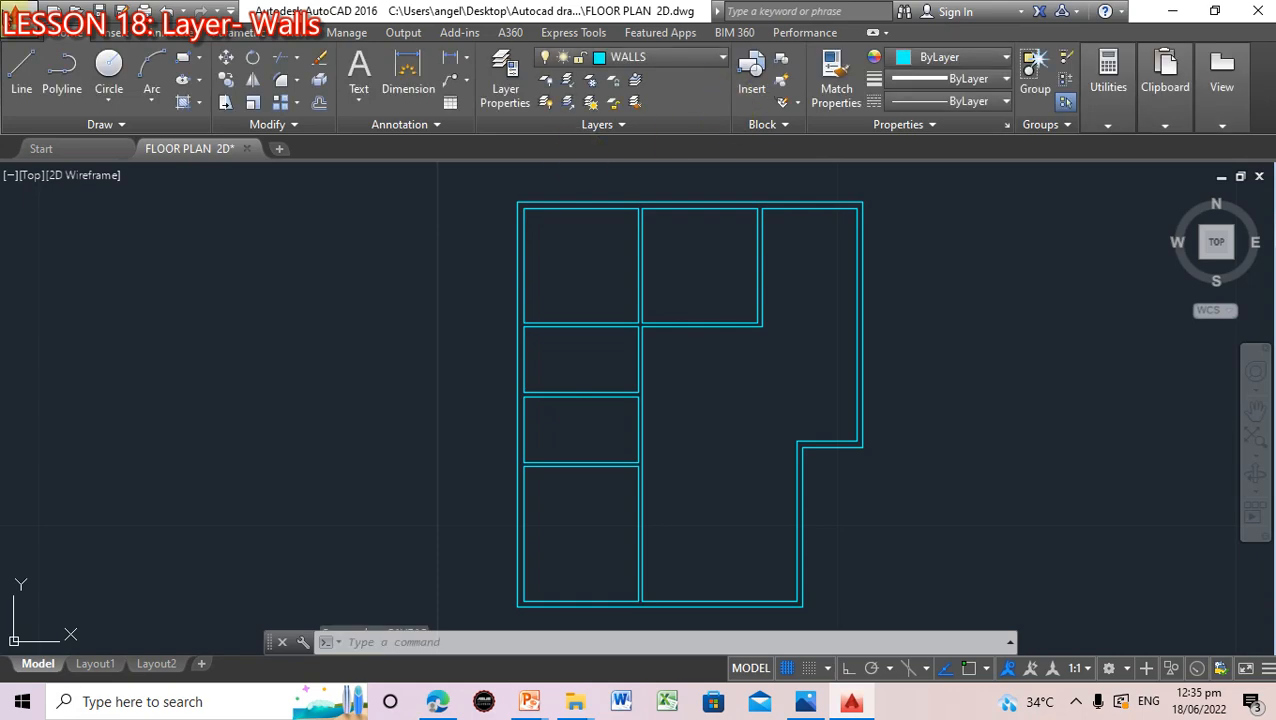
# Save a copy of the drawing as "FLOOR PLAN 2D after walls" in the Autocad drawings folder
pyautogui.click(14, 22)
pyautogui.click(69, 256)
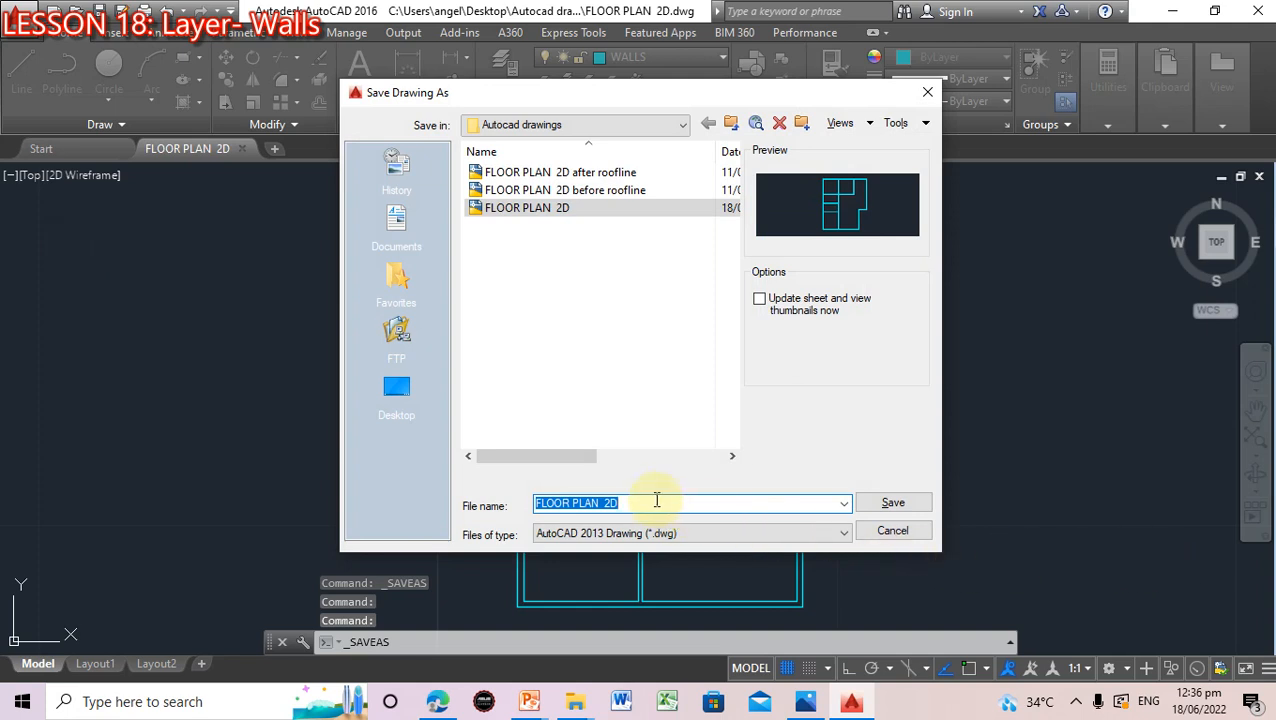
pyautogui.click(655, 502)
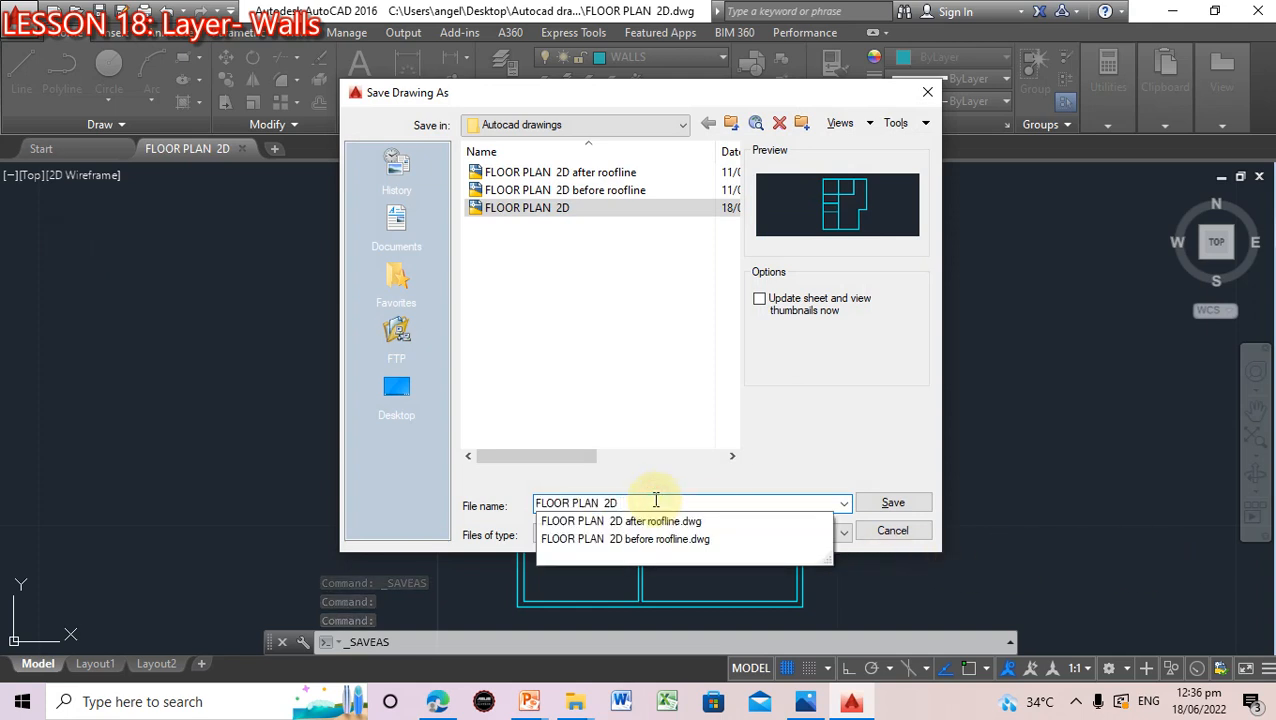
pyautogui.write('after ')
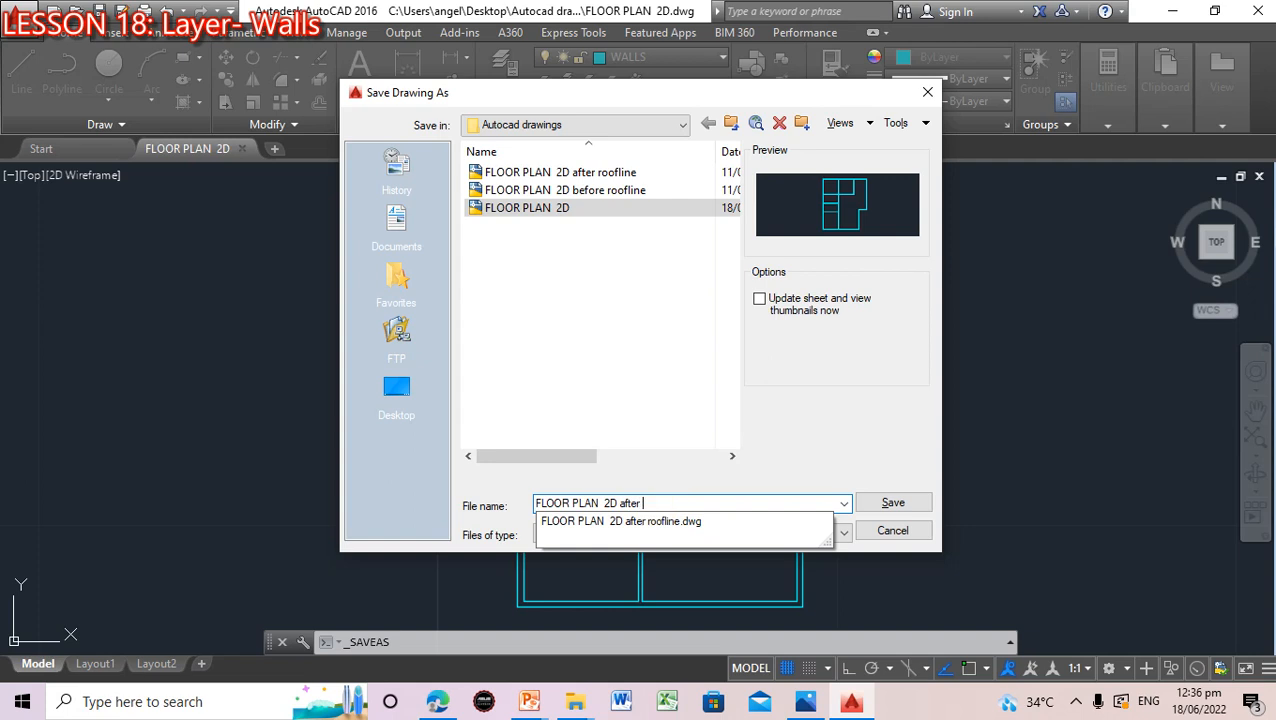
pyautogui.write('walls')
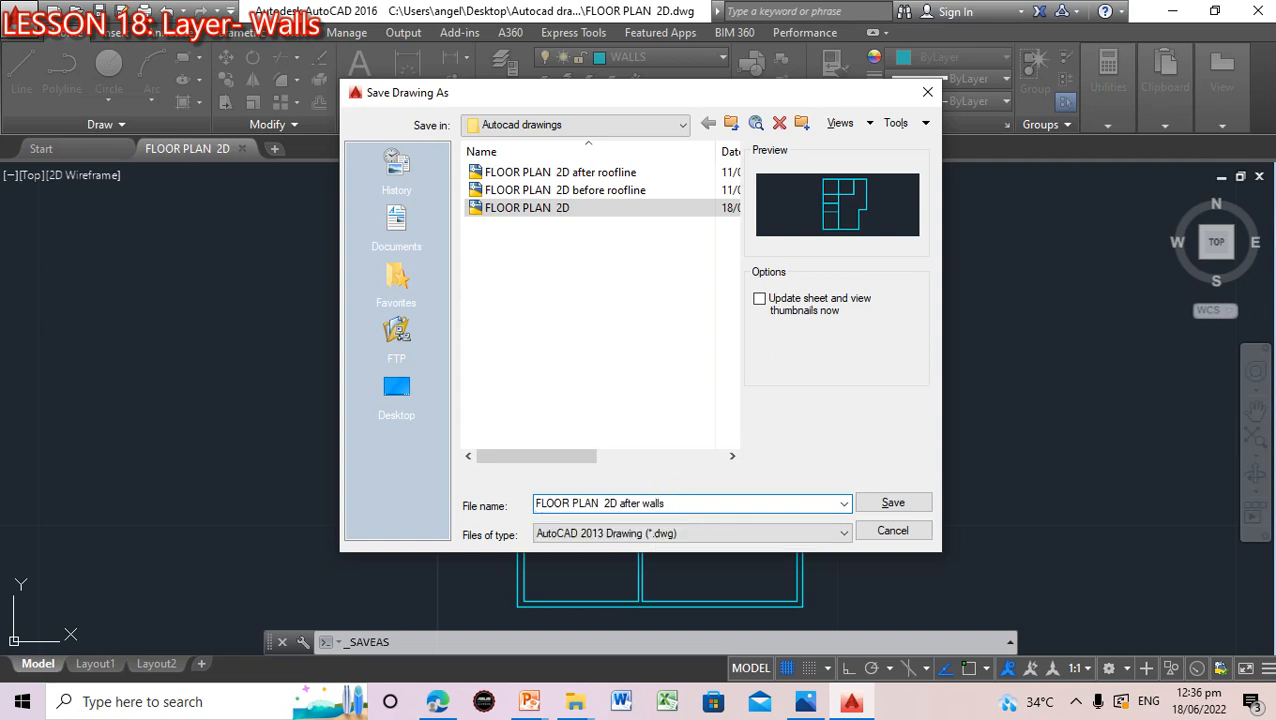
pyautogui.click(900, 504)
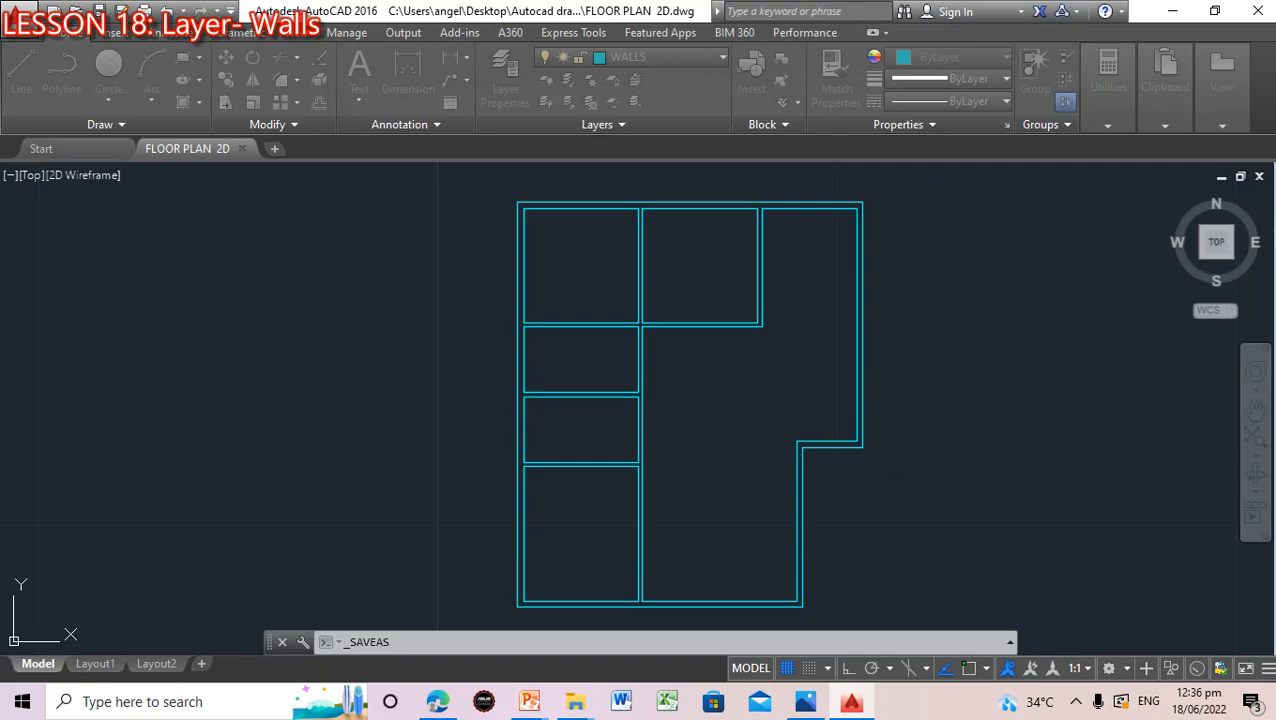